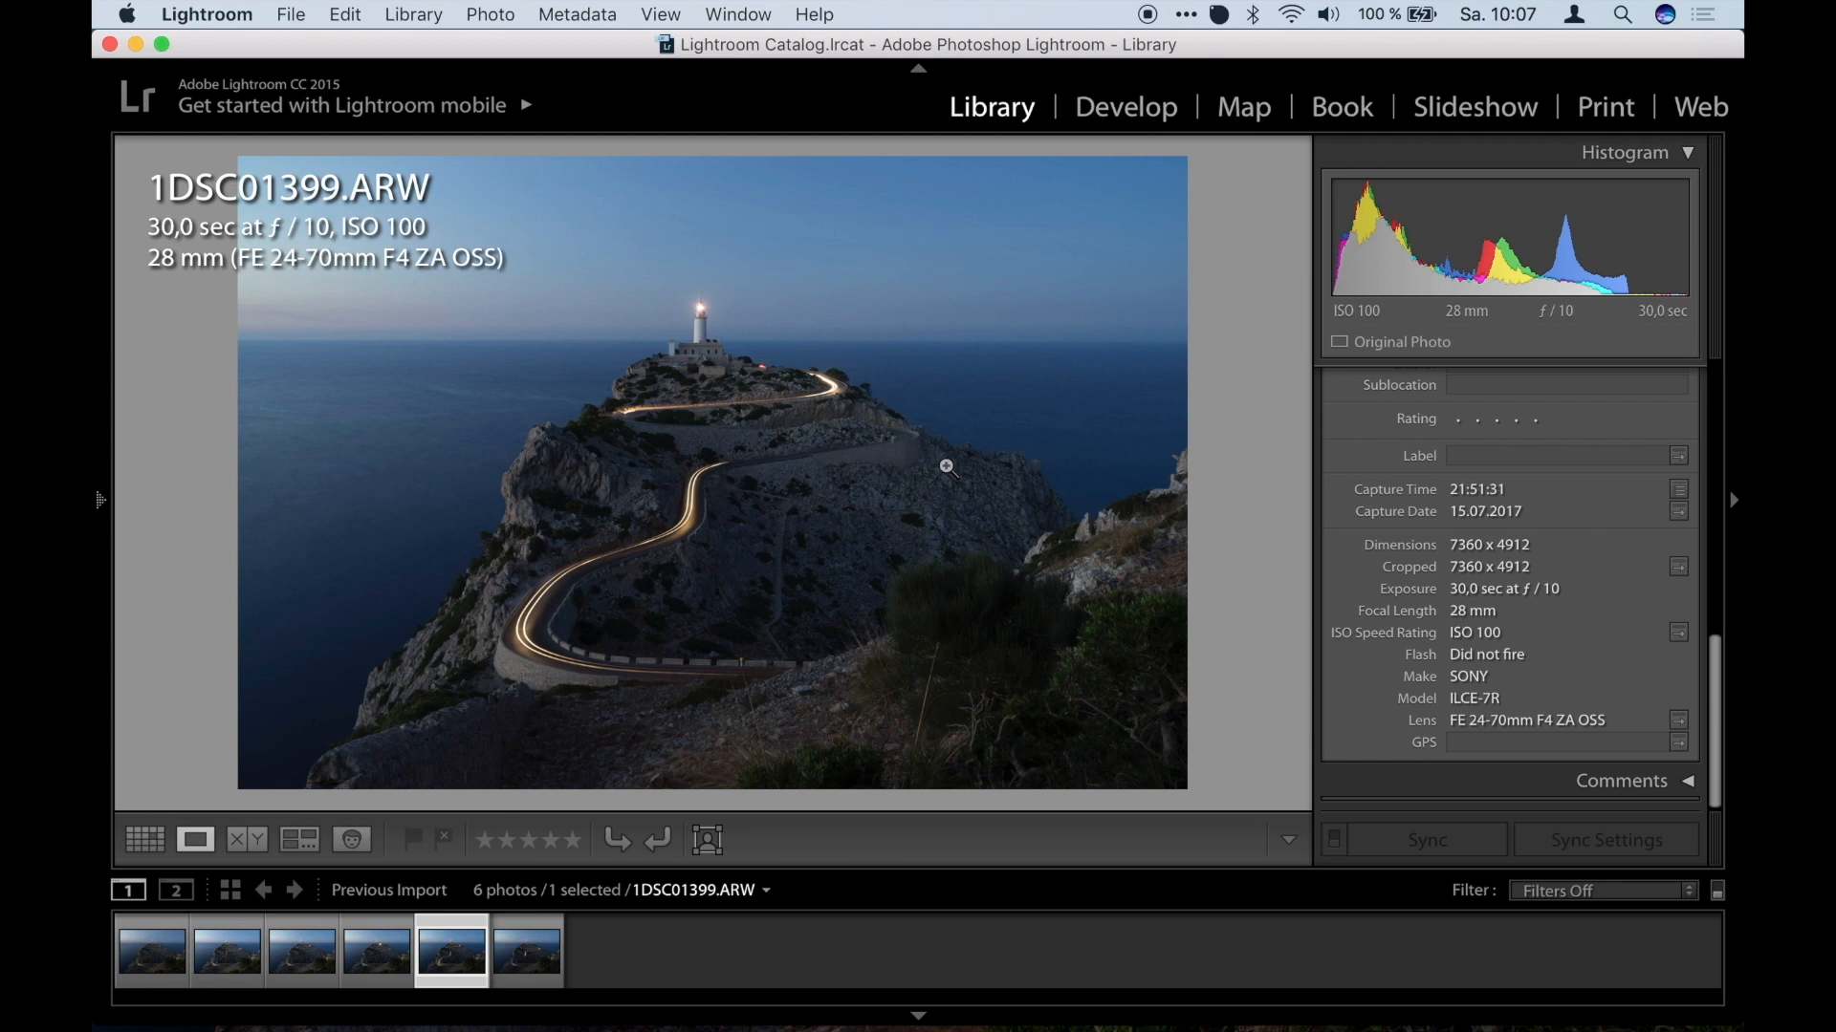
Review the six imported lighthouse photos one by one and reselect 1DSC01399.ARW, the second-to-last one.
{"action": "left_click", "coordinate": [153, 951]}
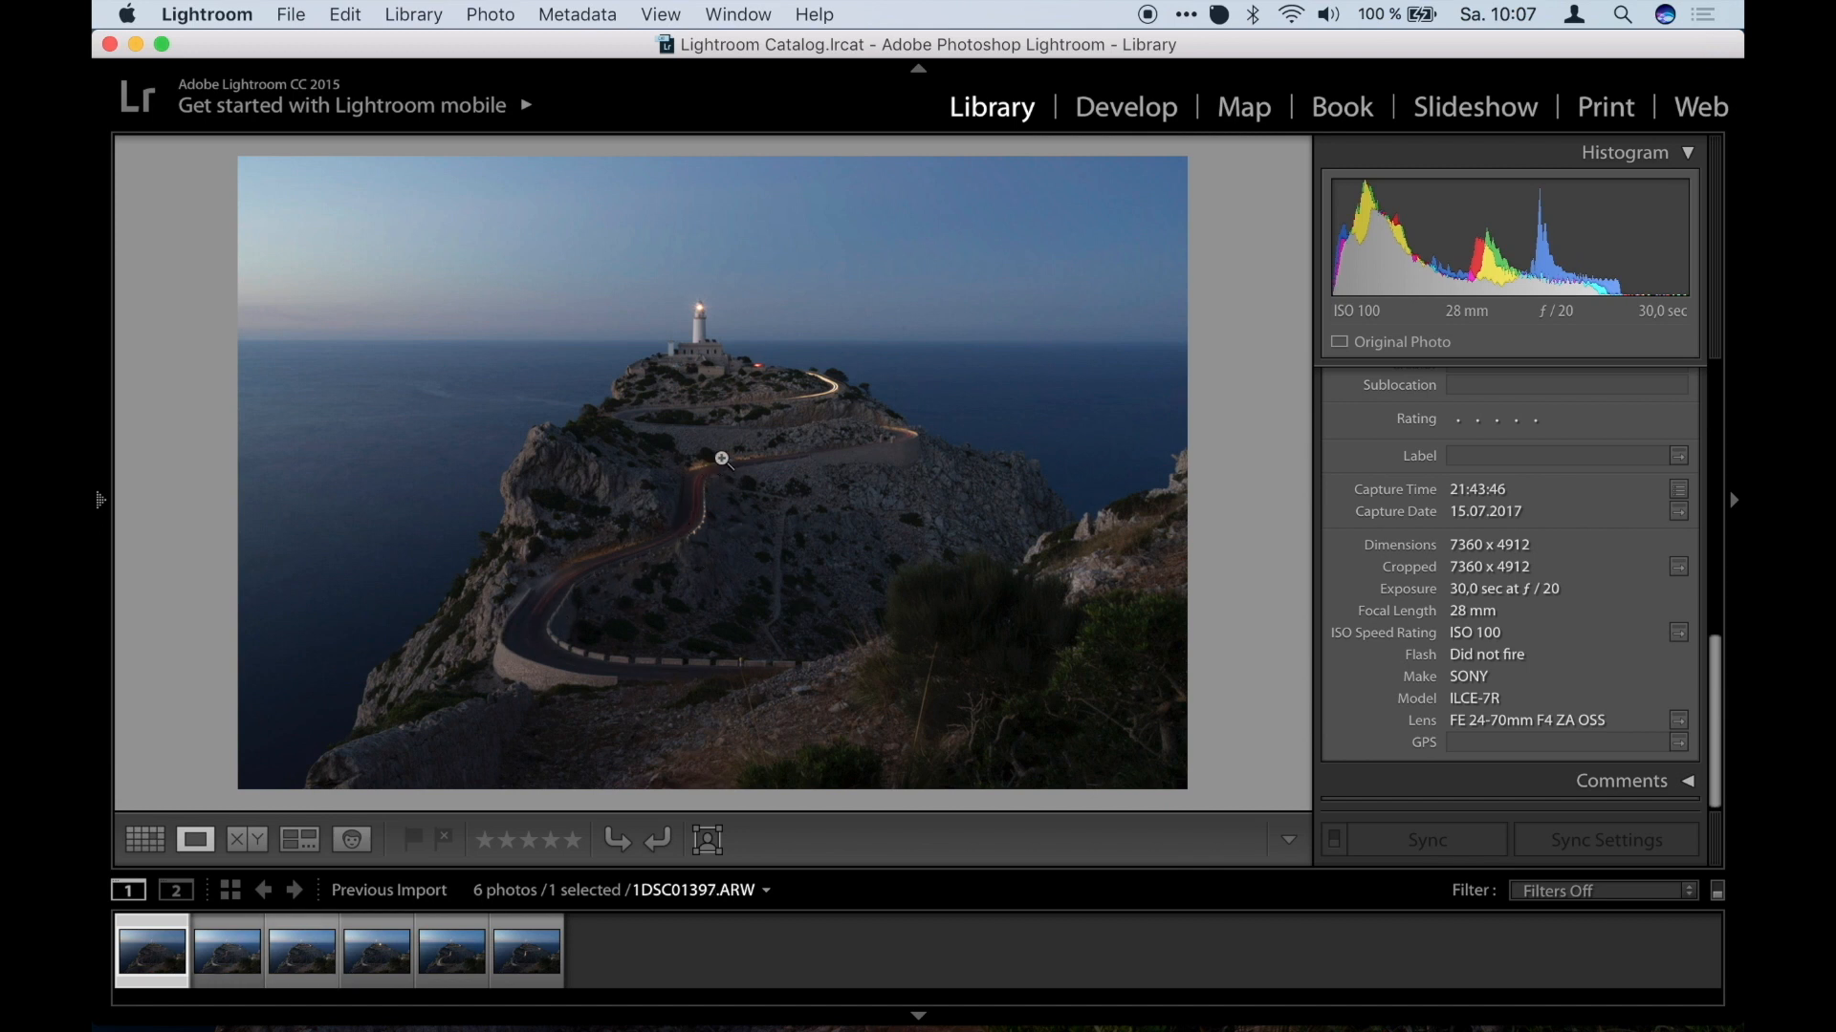
{"action": "left_click", "coordinate": [230, 951]}
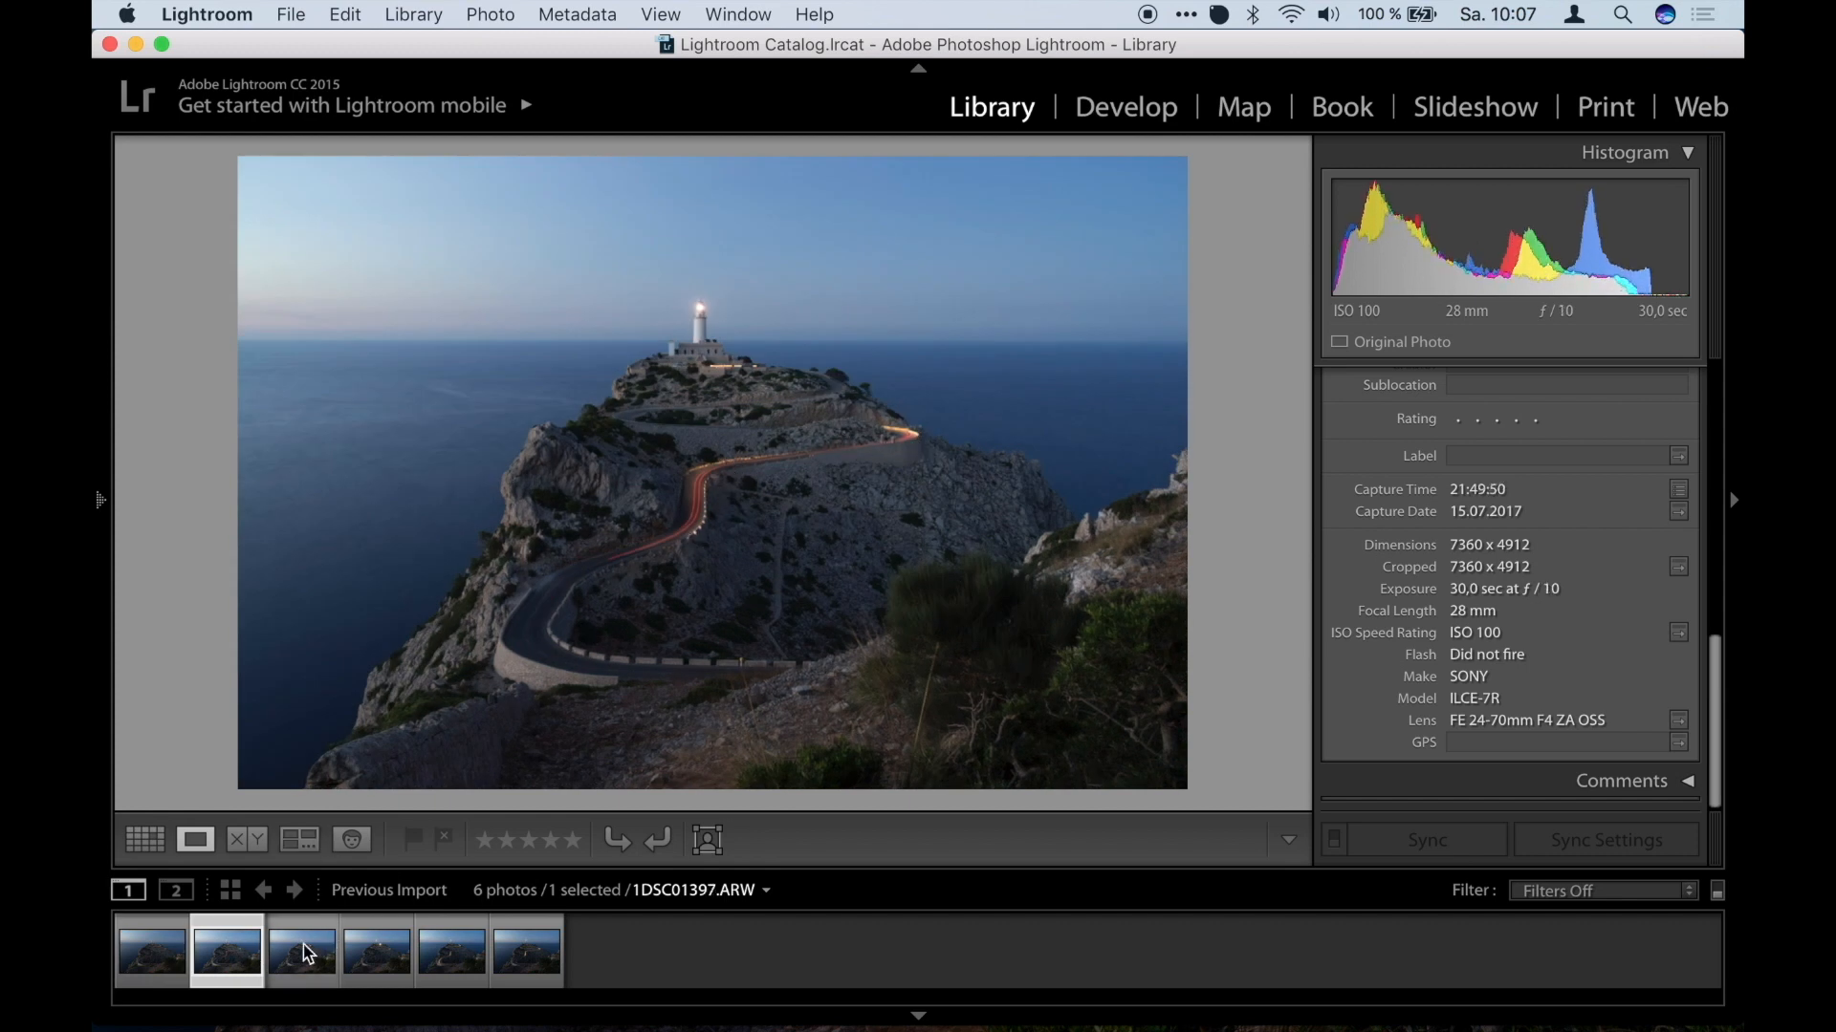
{"action": "left_click", "coordinate": [290, 966]}
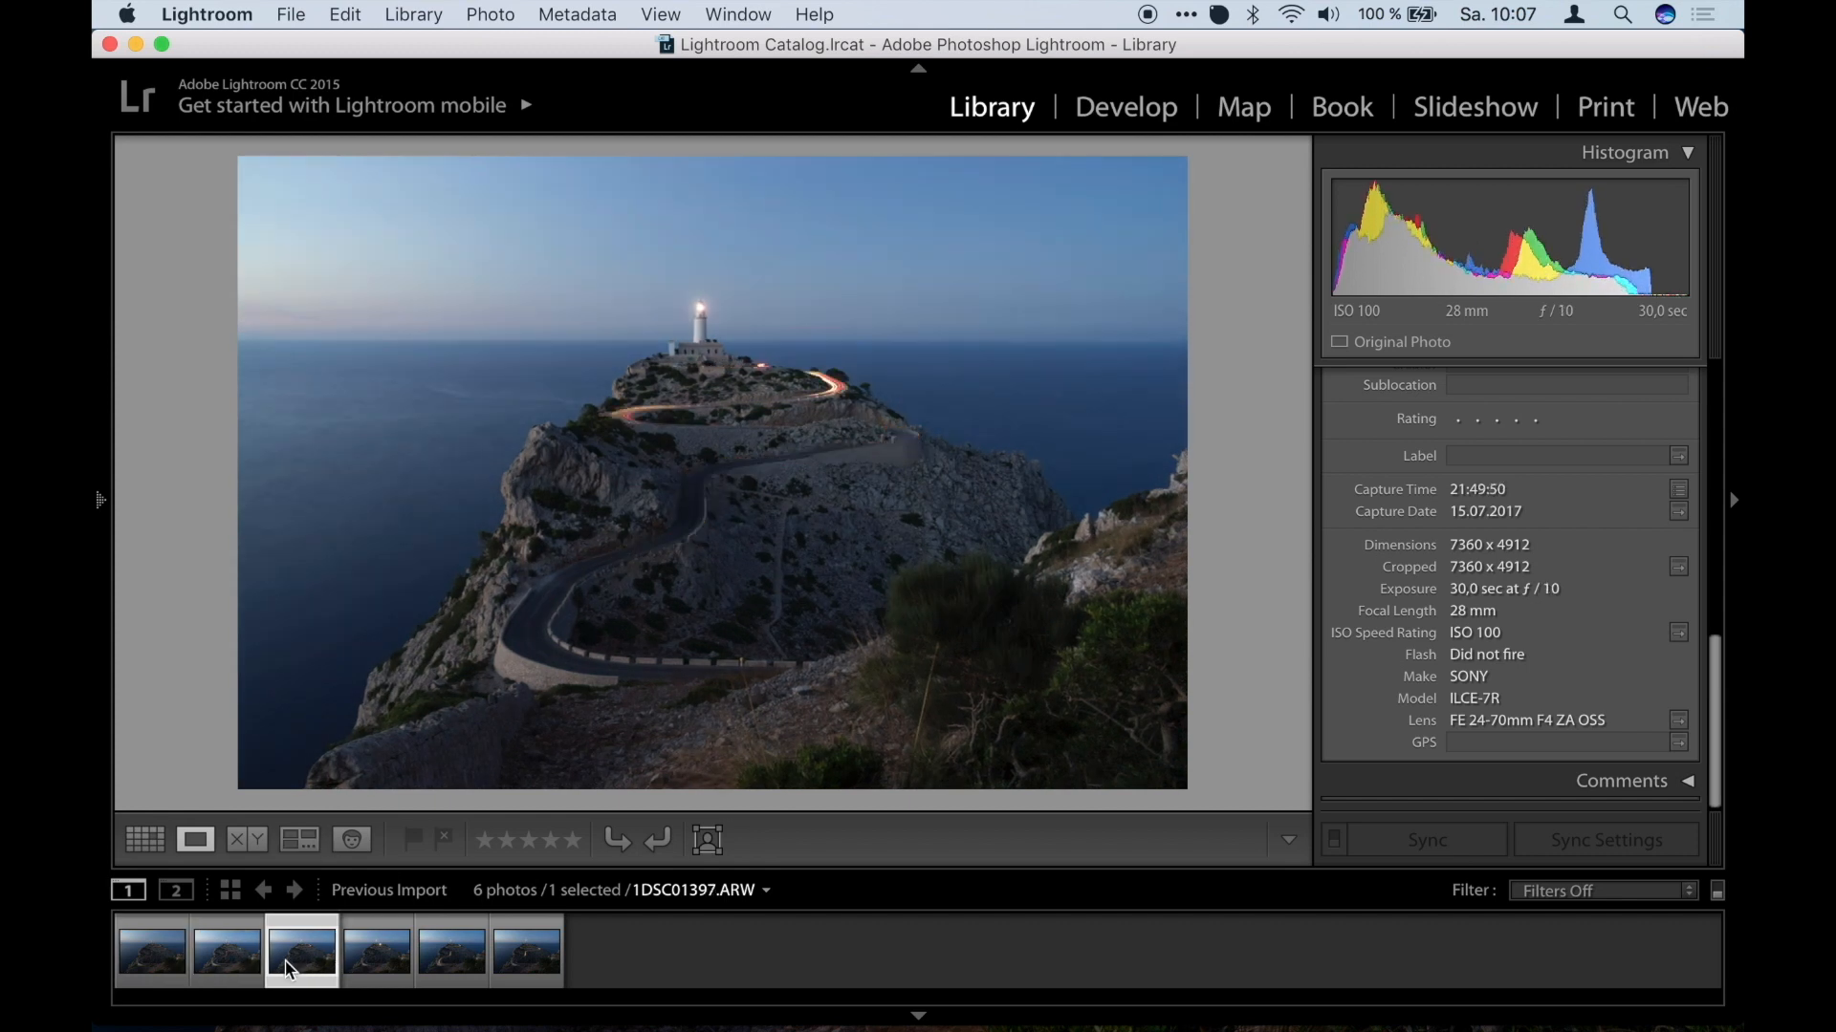
{"action": "left_click", "coordinate": [405, 960]}
{"action": "left_click", "coordinate": [462, 956]}
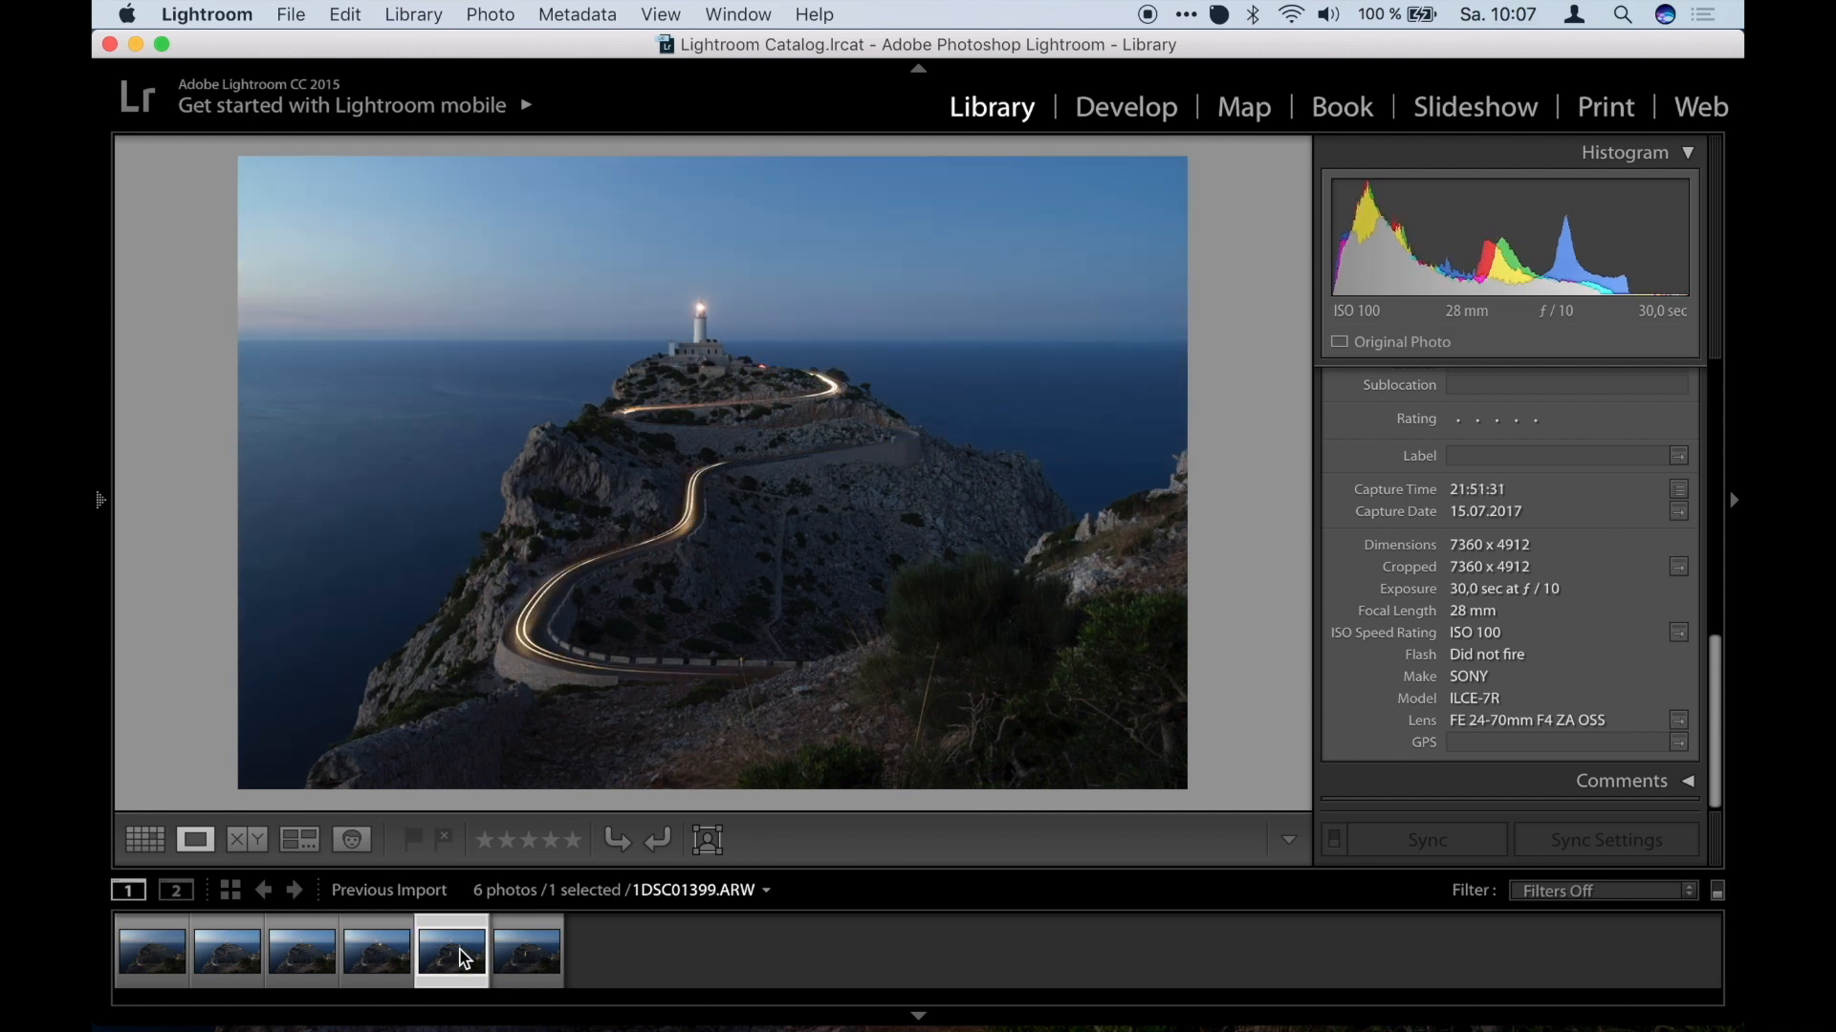
{"action": "left_click", "coordinate": [529, 966]}
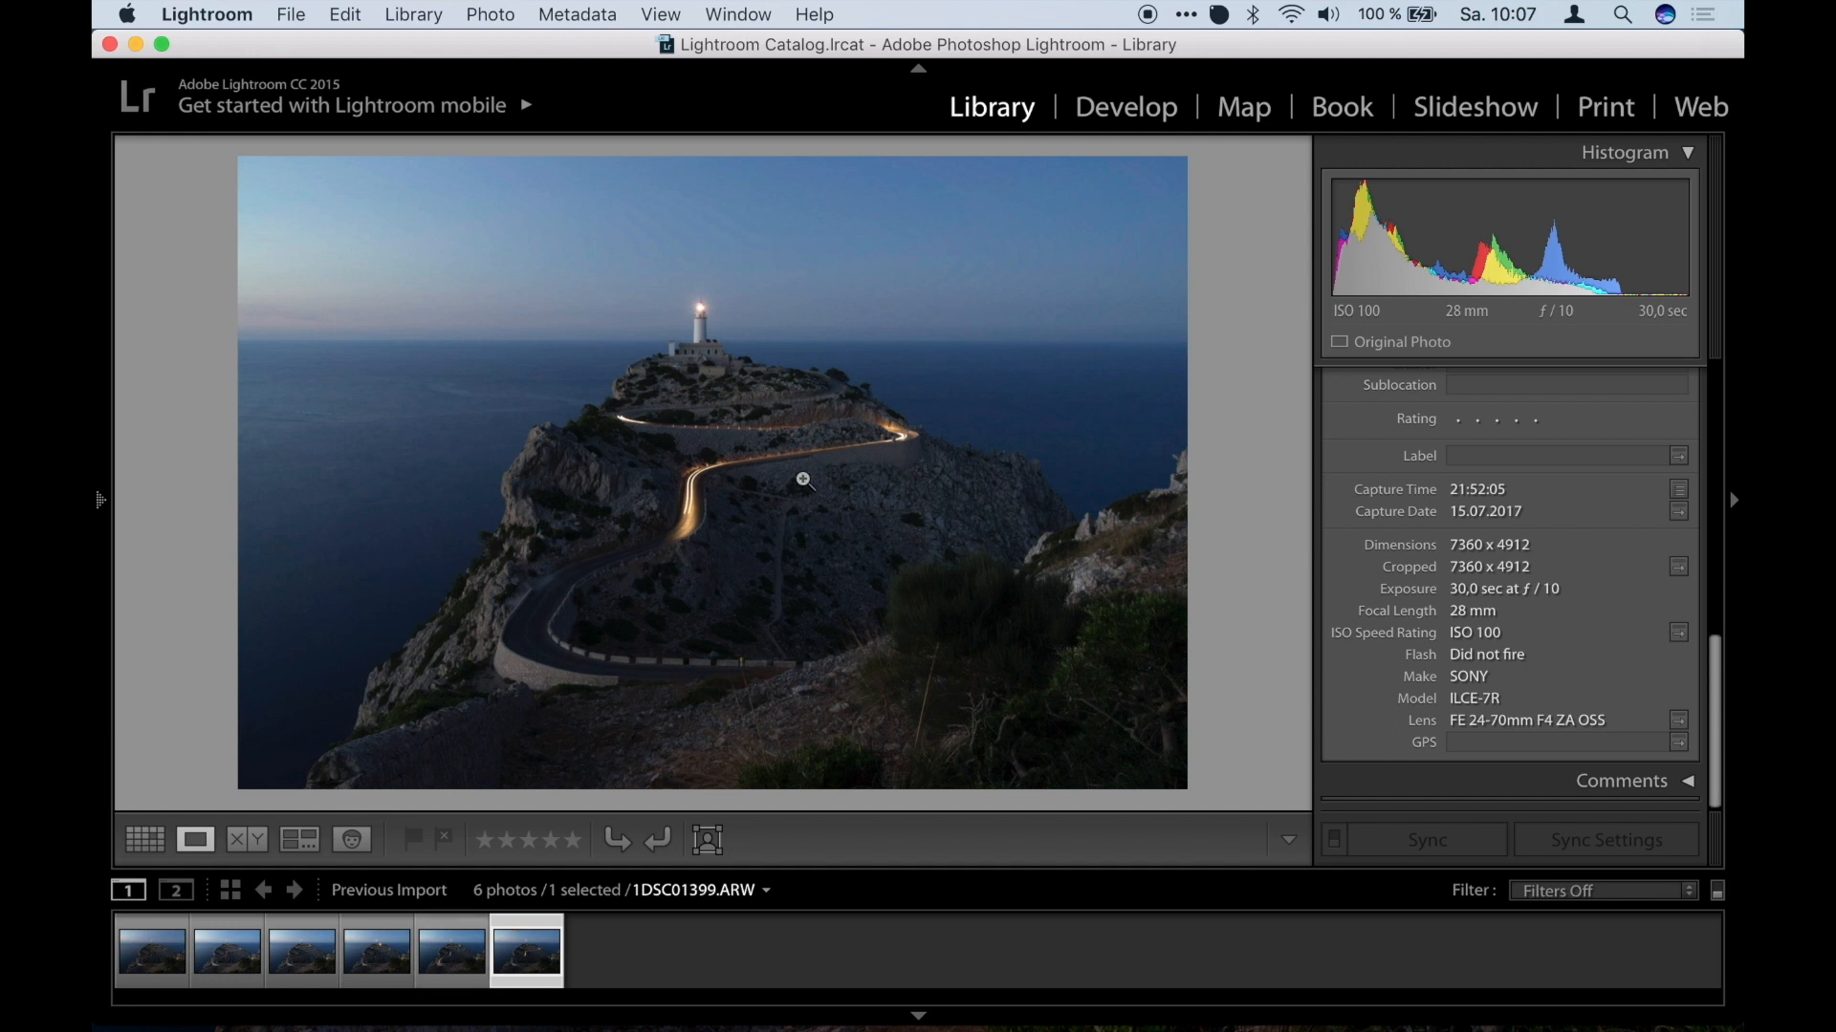
{"action": "left_click", "coordinate": [457, 956]}
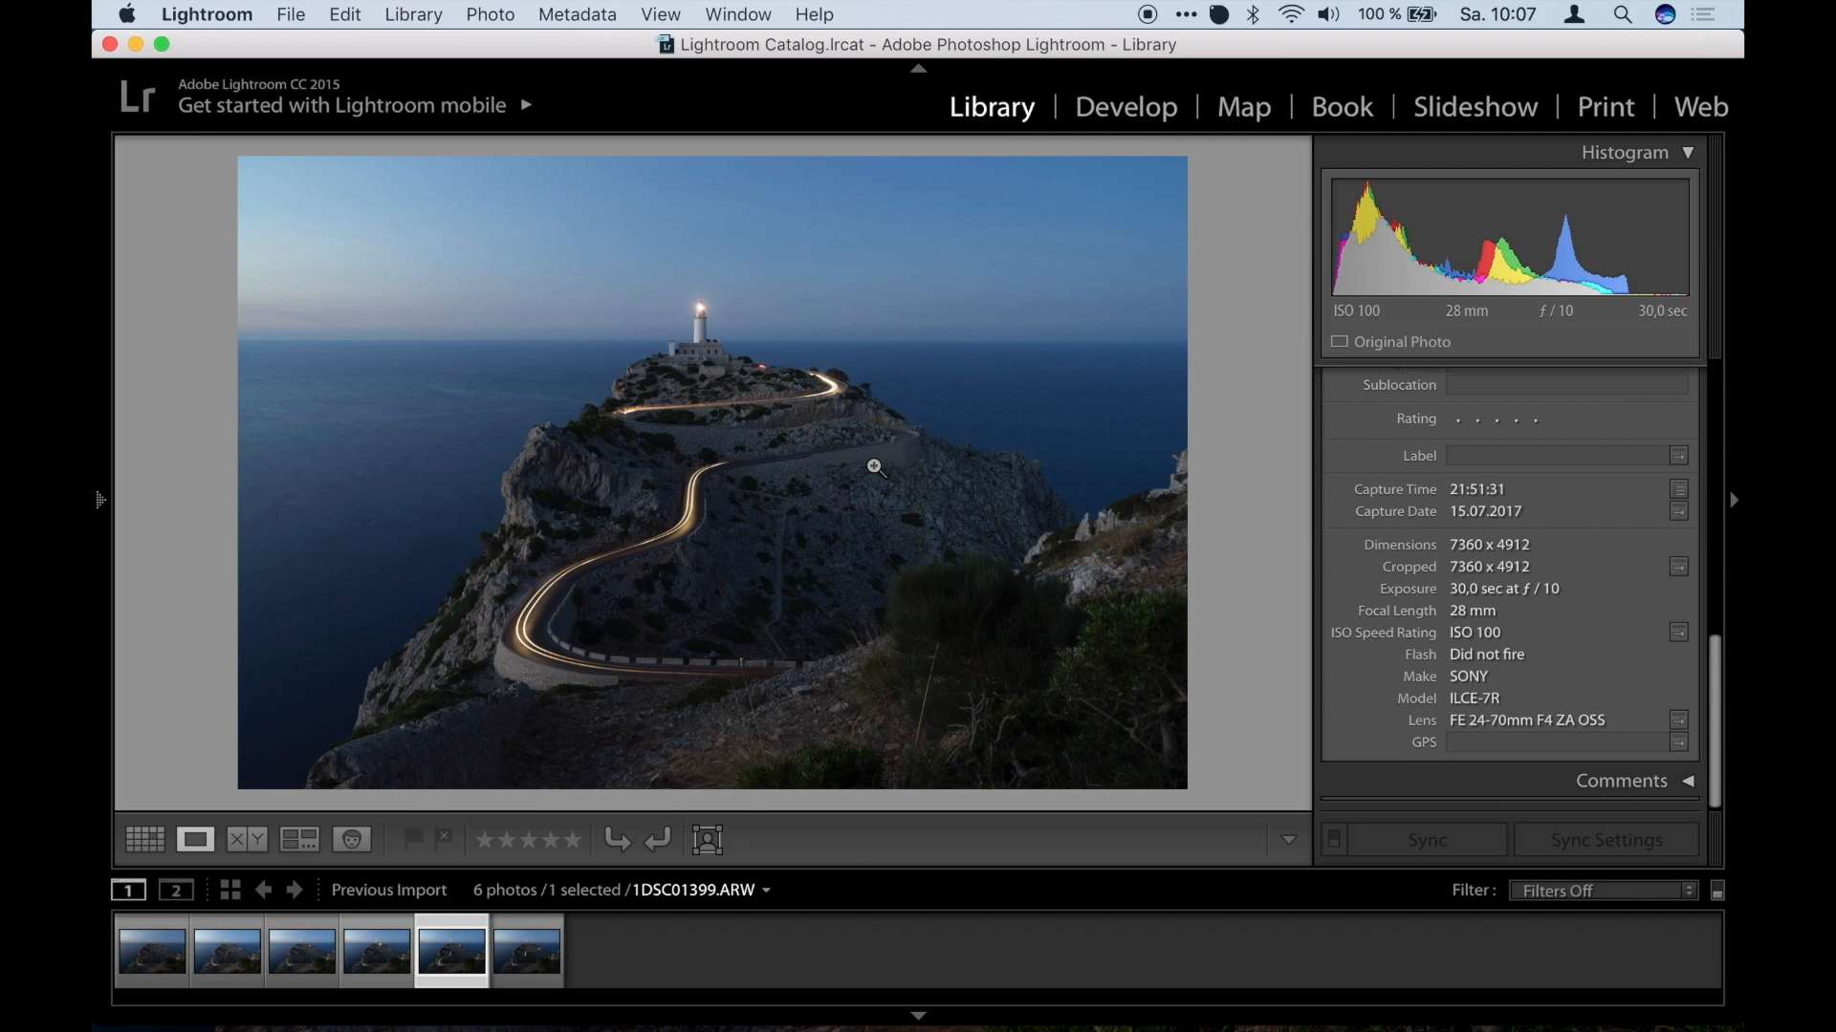
Open the selected photo for developing, enable Remove Chromatic Aberration in the lens corrections and set Upright to Auto.
{"action": "left_click", "coordinate": [1134, 111]}
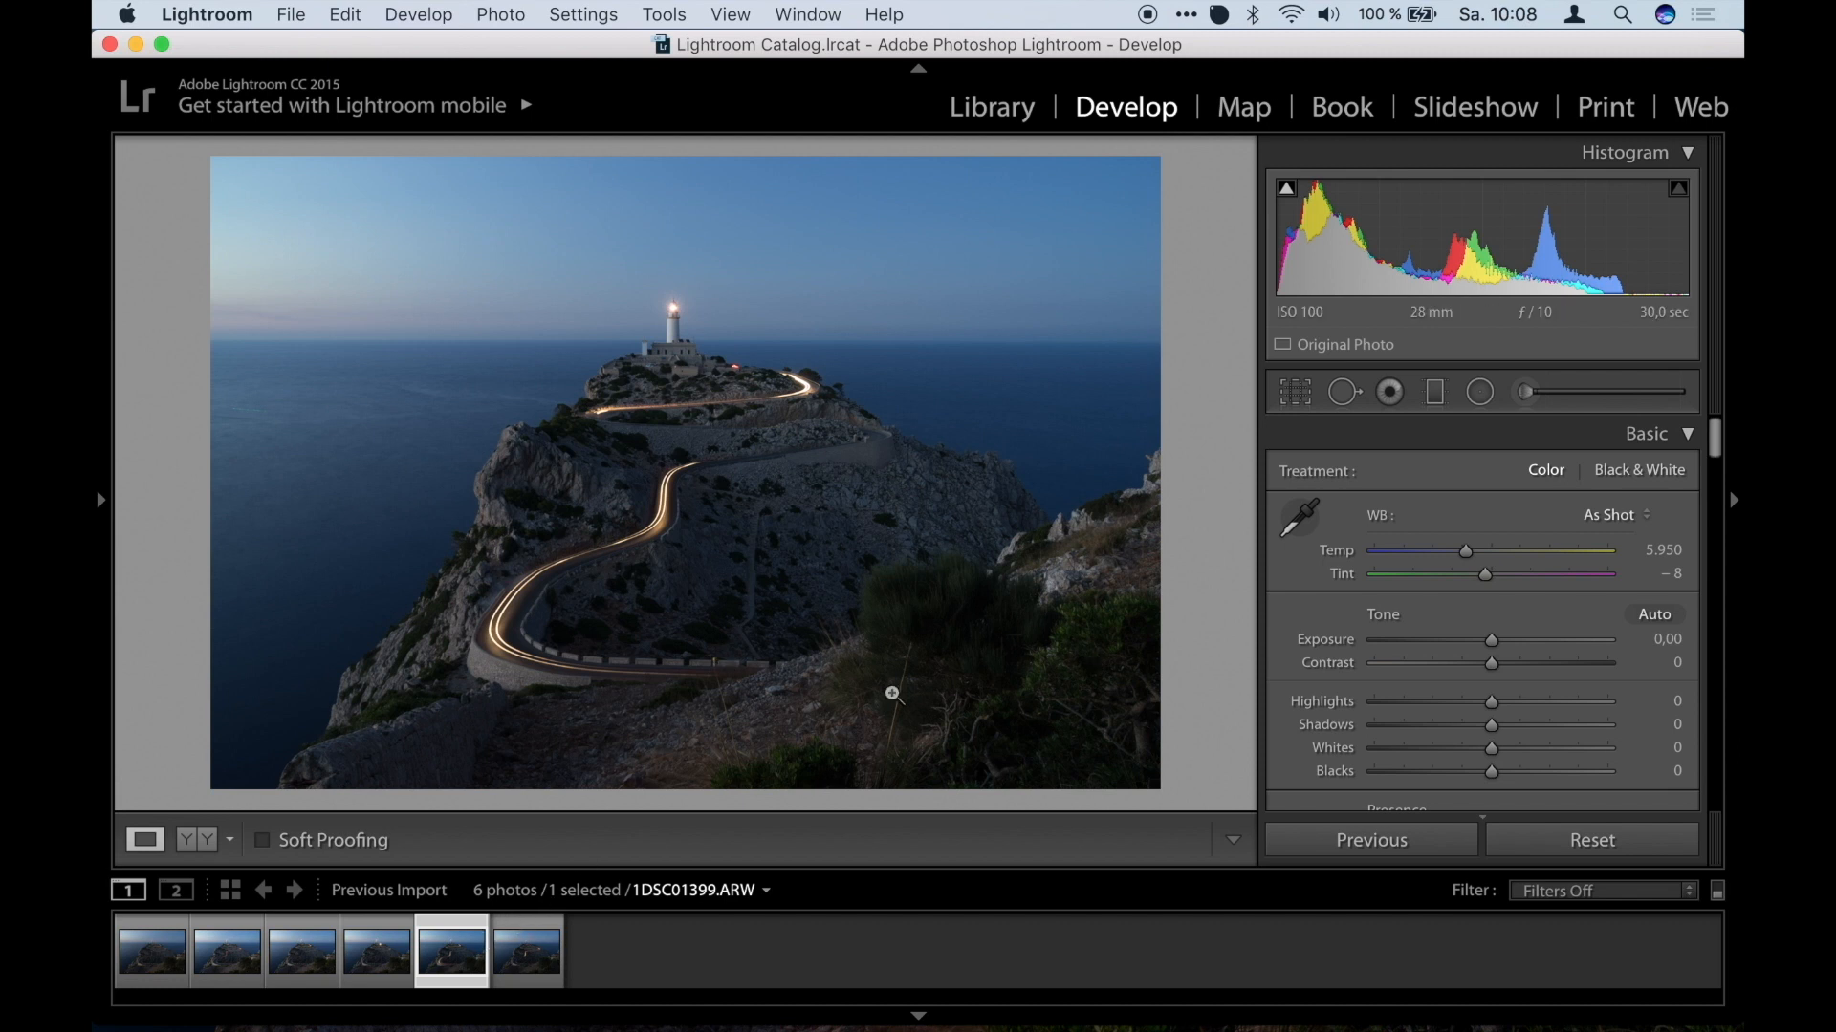
{"action": "scroll", "coordinate": [1325, 683], "scroll_direction": "down", "scroll_amount": 15}
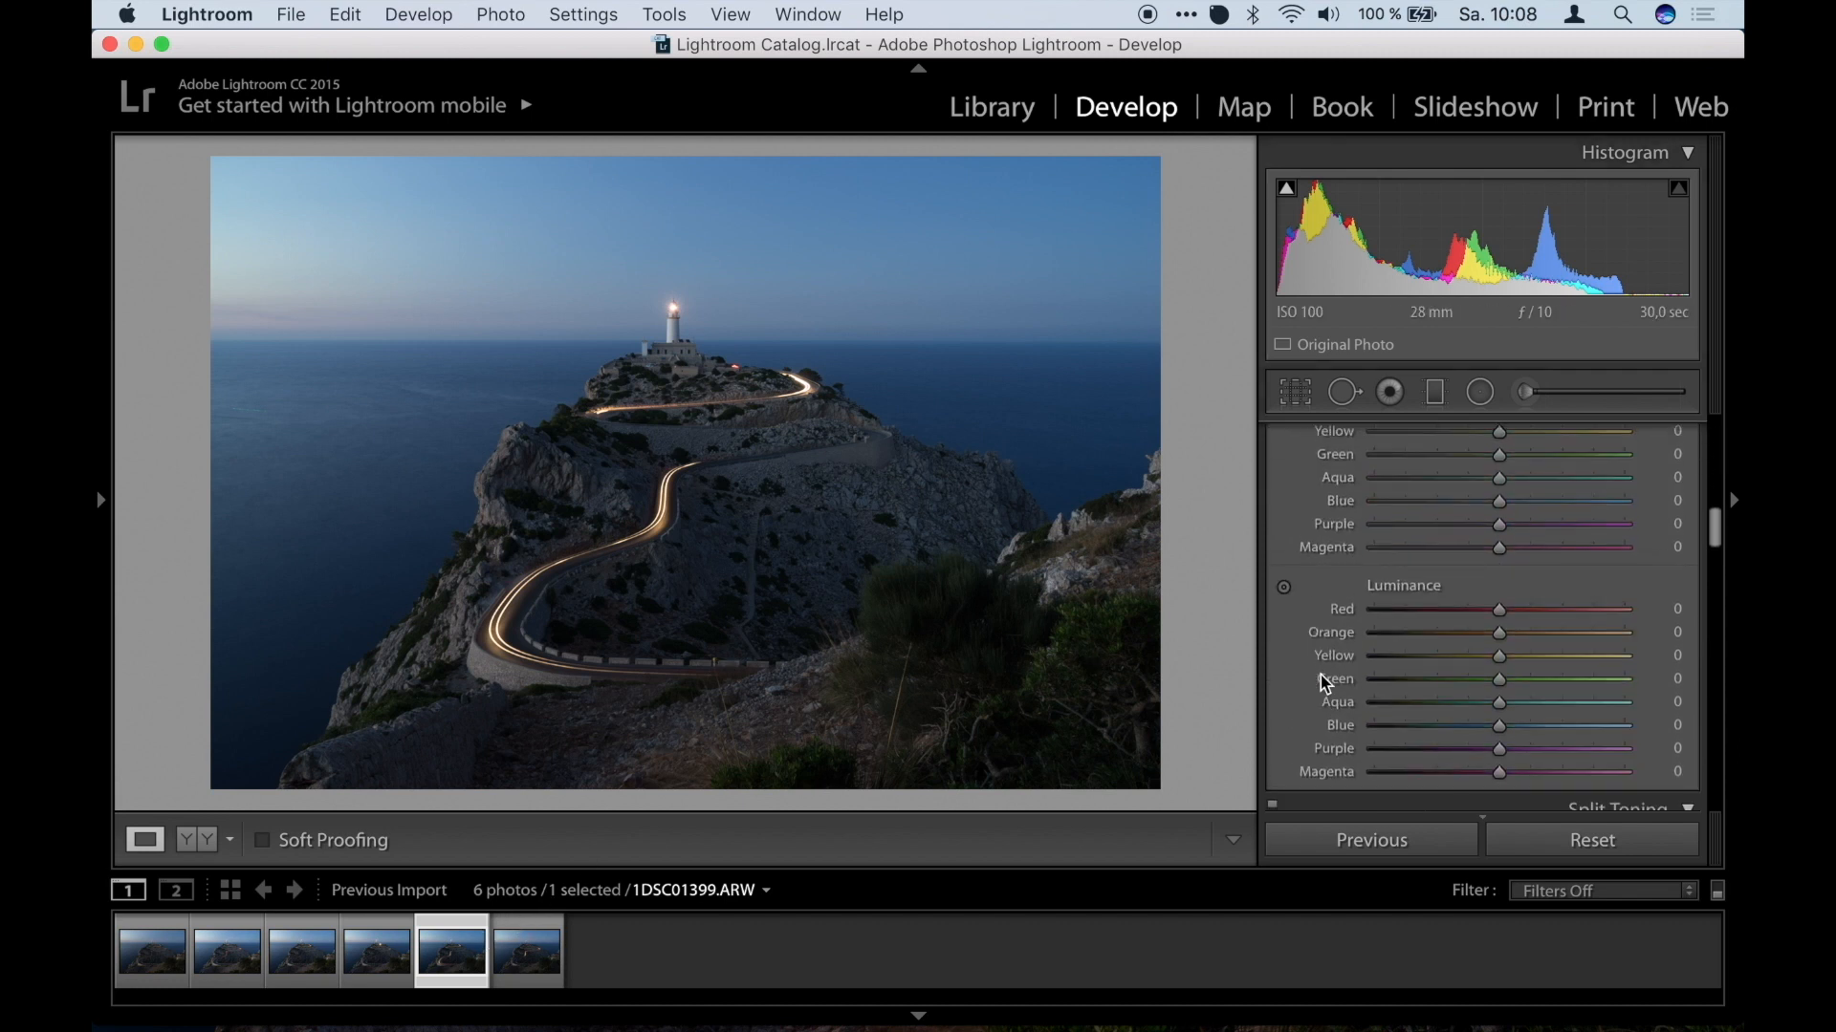
{"action": "scroll", "coordinate": [1325, 685], "scroll_direction": "down", "scroll_amount": 1}
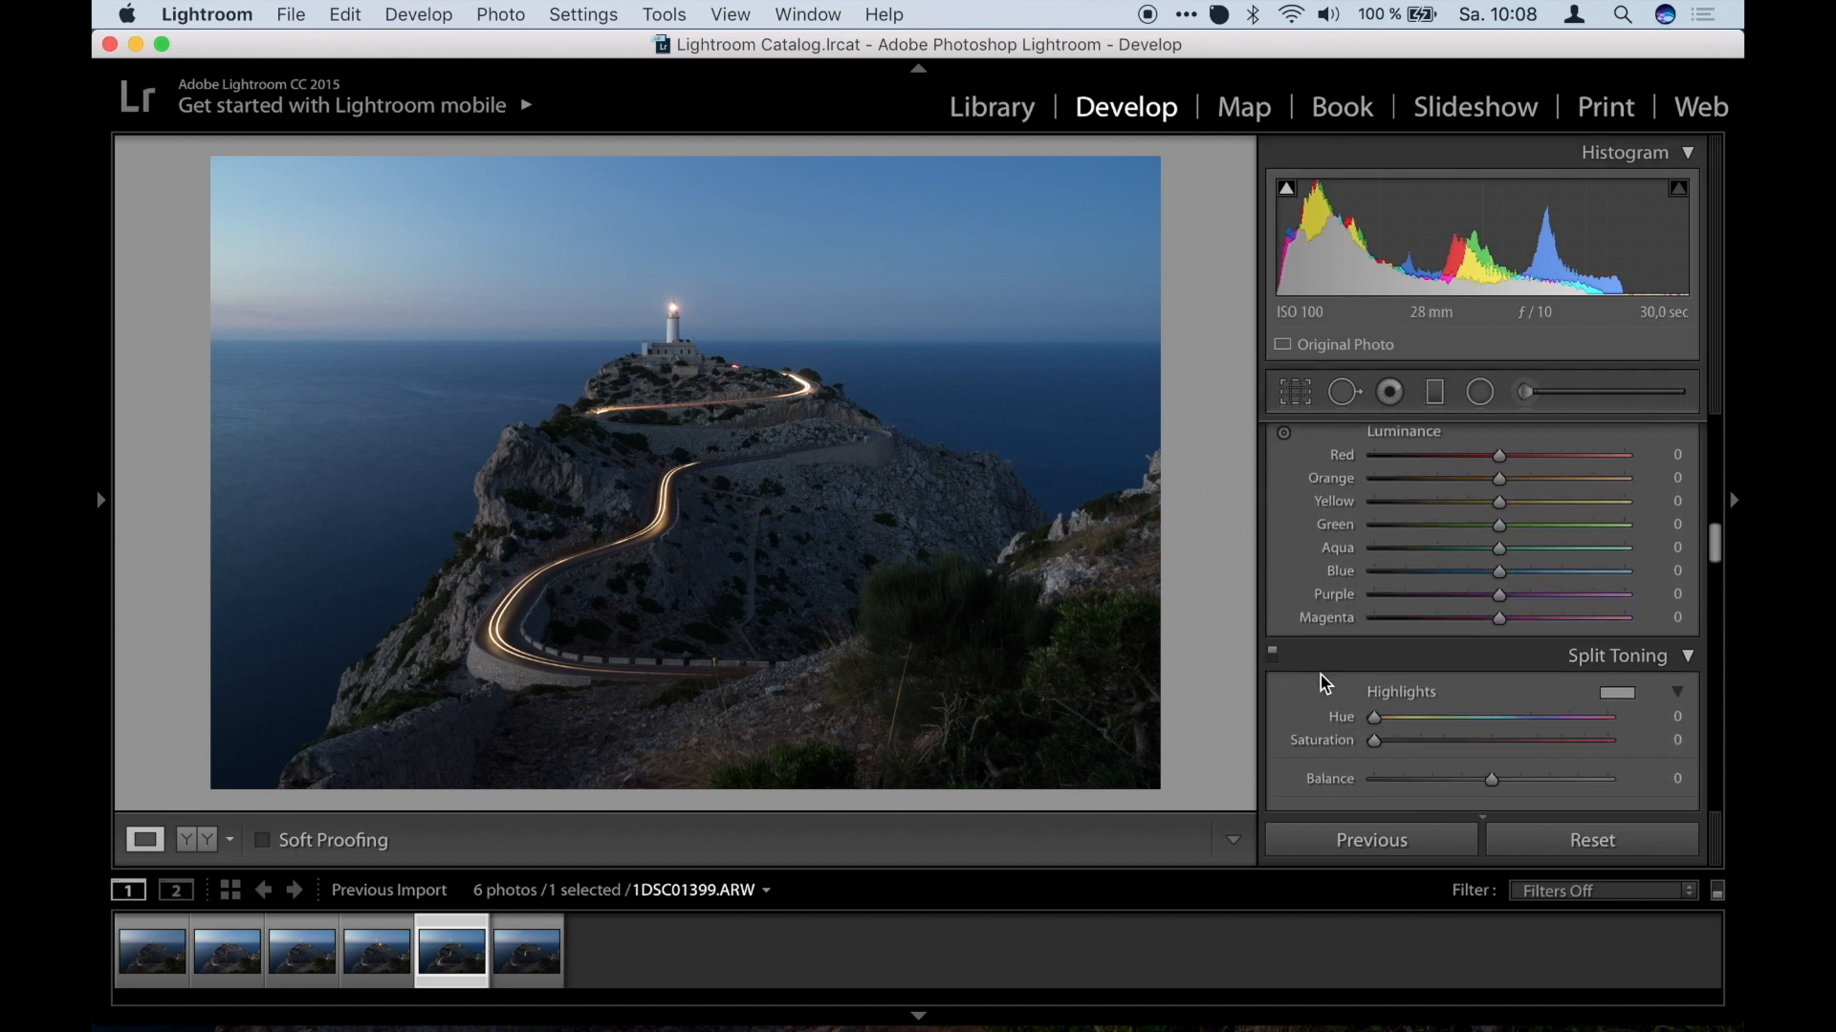
{"action": "scroll", "coordinate": [1325, 685], "scroll_direction": "down", "scroll_amount": 10}
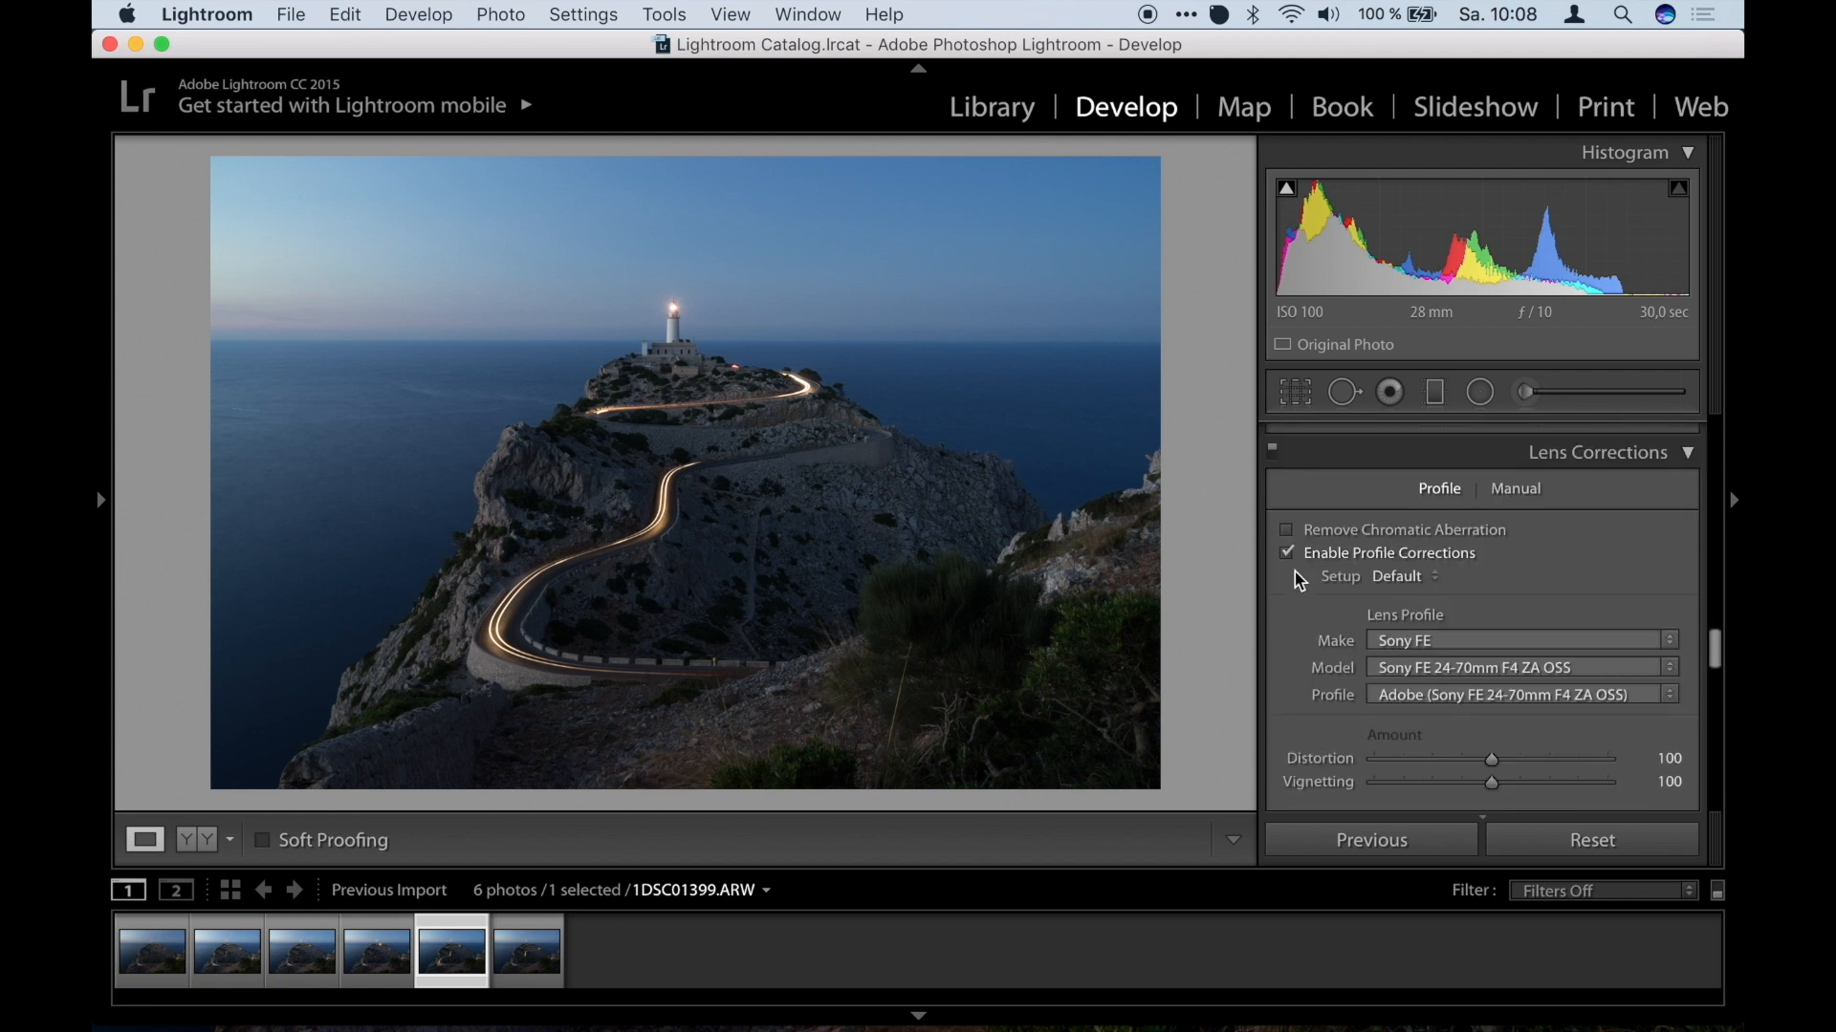
{"action": "left_click", "coordinate": [1289, 530]}
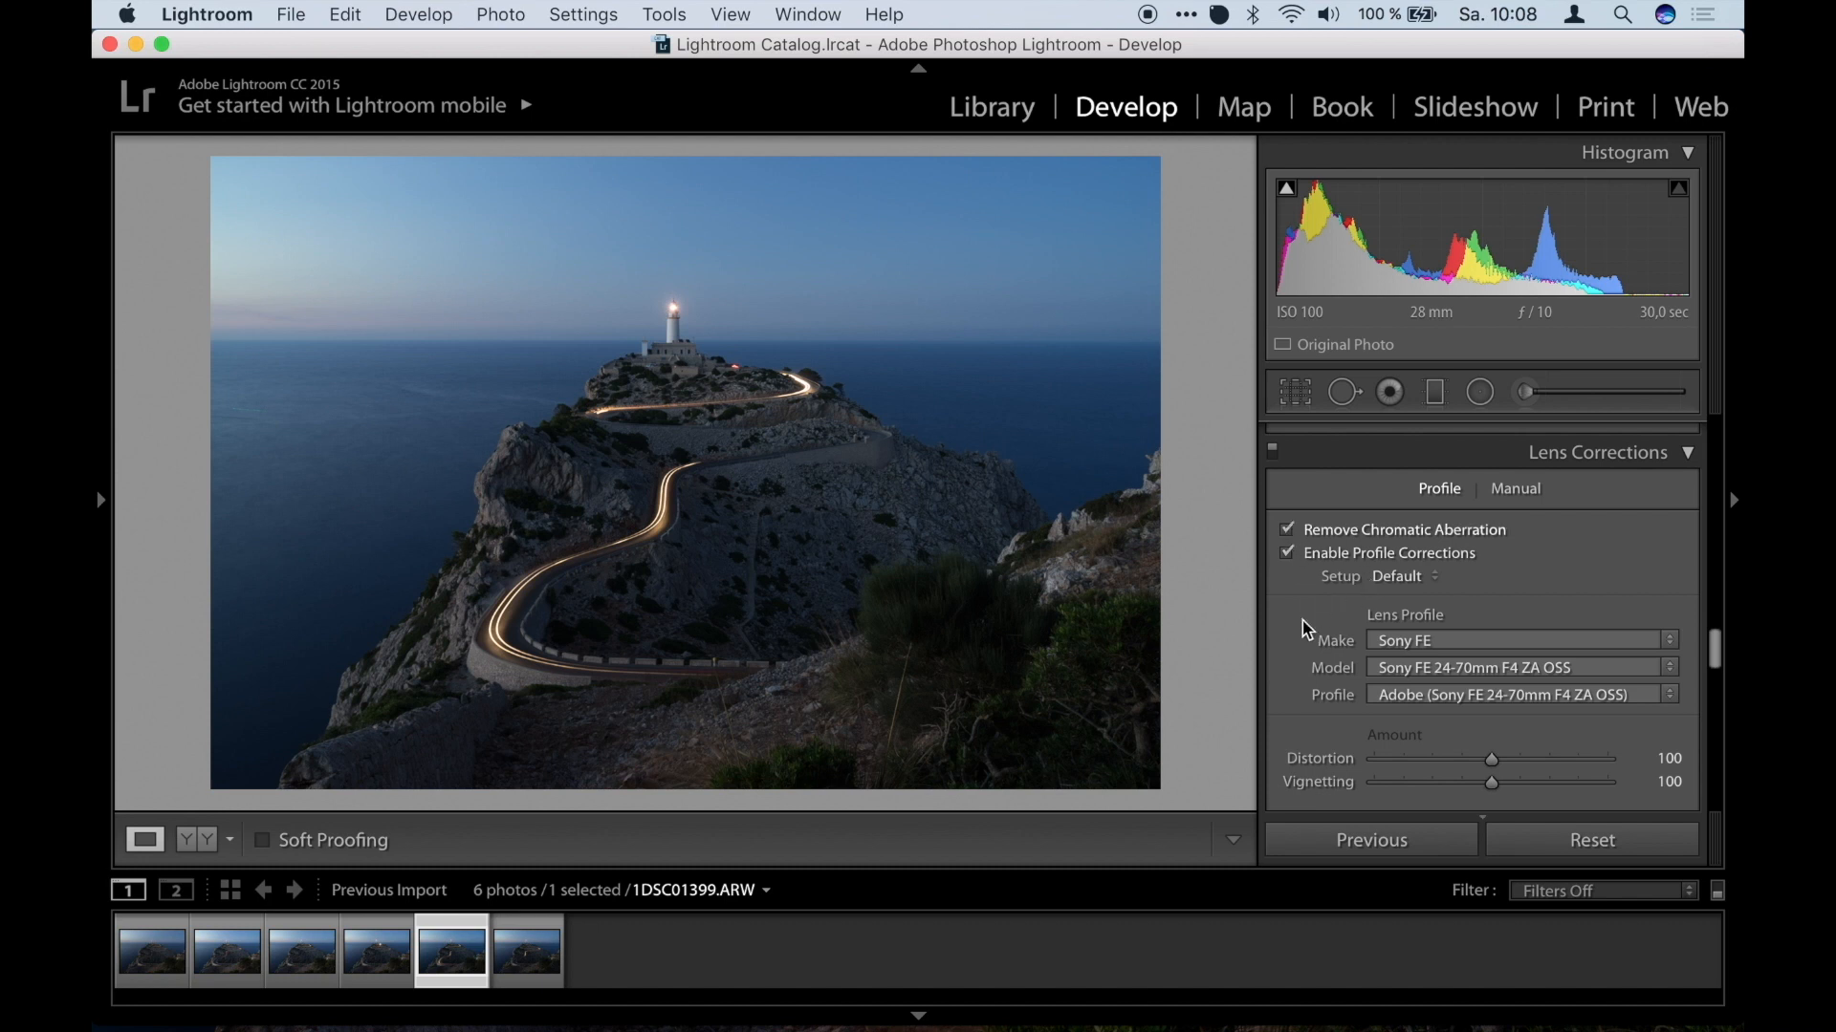
{"action": "scroll", "coordinate": [1306, 629], "scroll_direction": "down", "scroll_amount": 6}
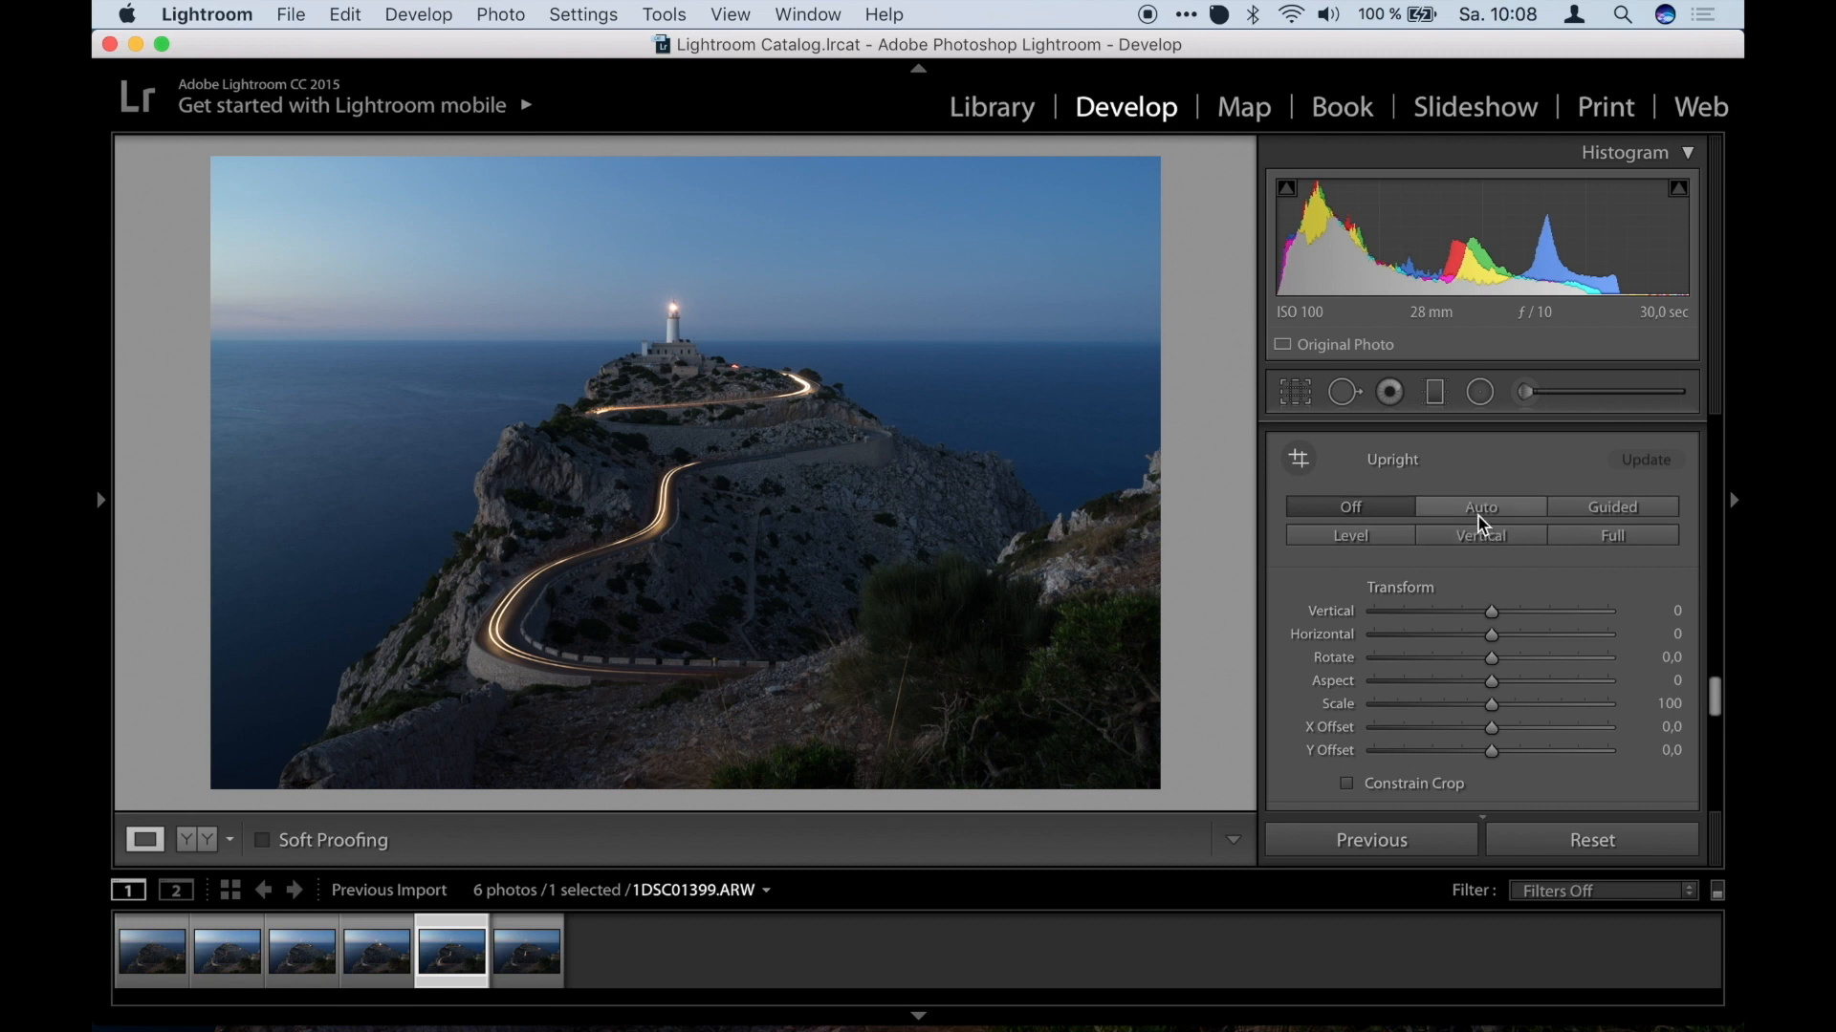
{"action": "left_click", "coordinate": [1479, 516]}
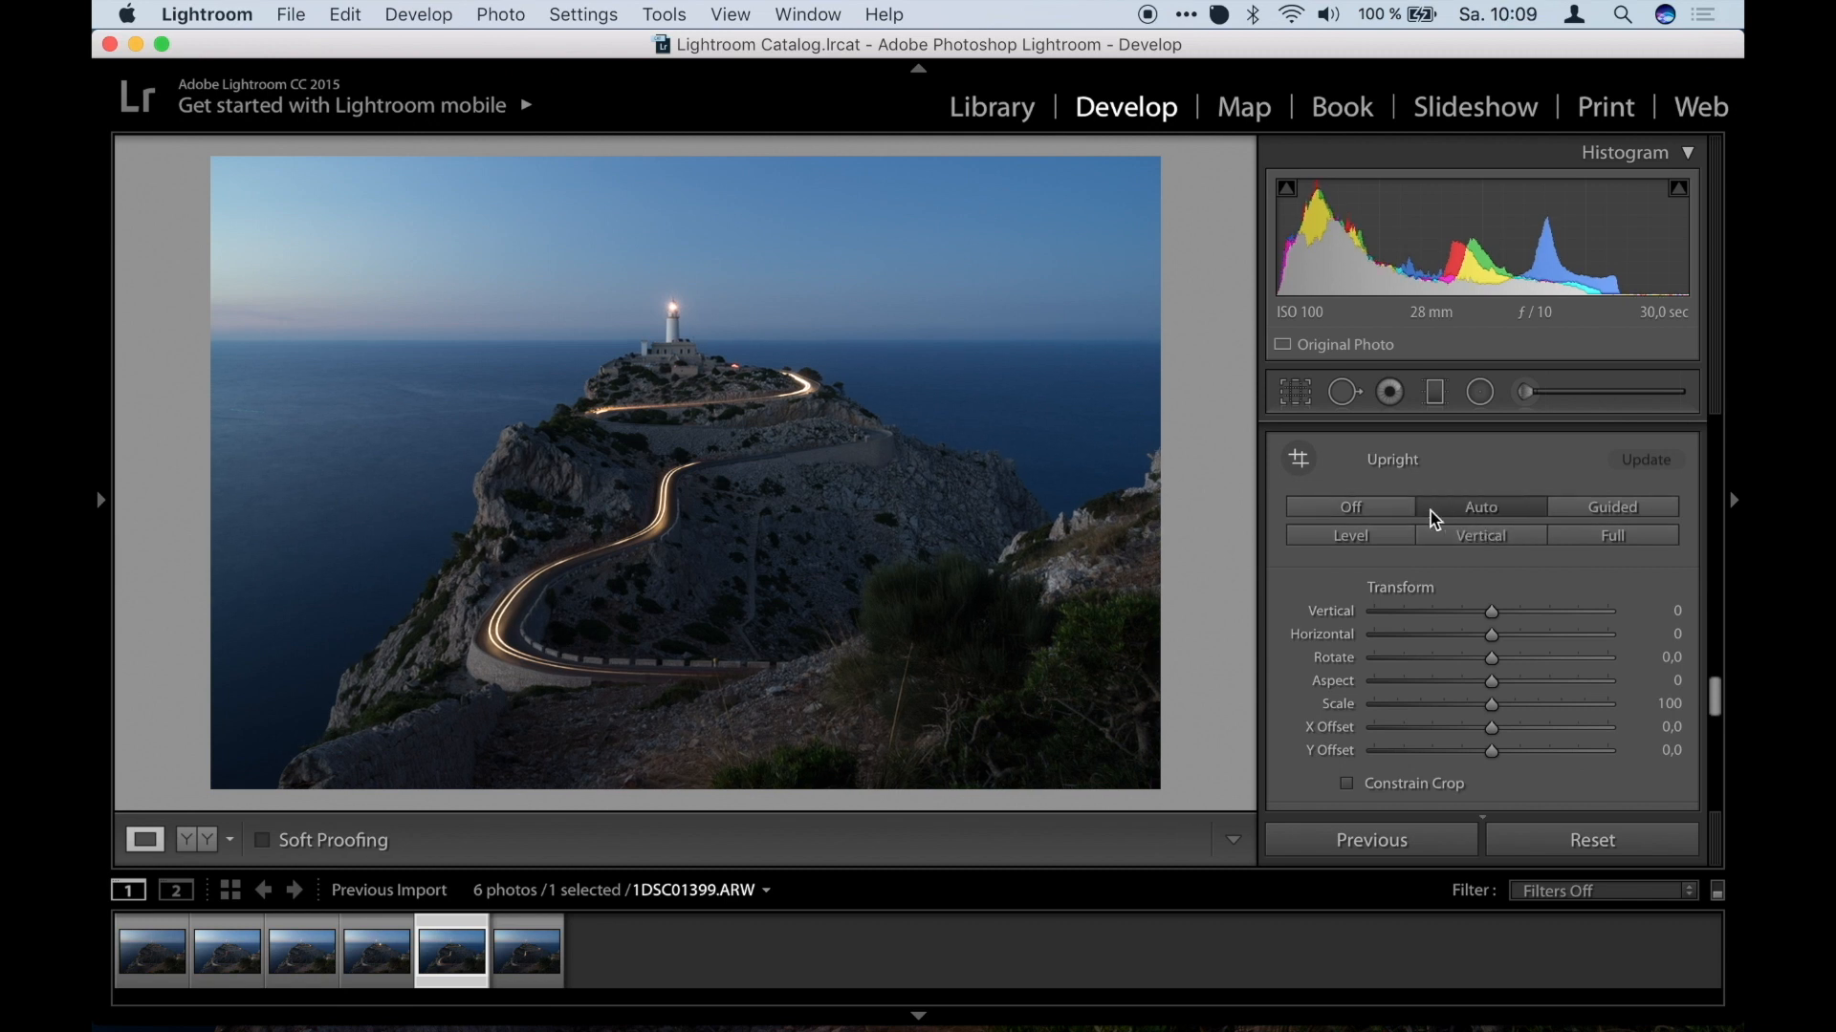
Crop the photo to about 16 x 10 by trimming a little sky and foreground, and trim a narrow strip off its right edge.
{"action": "scroll", "coordinate": [1516, 524], "scroll_direction": "up", "scroll_amount": 4}
{"action": "scroll", "coordinate": [1511, 524], "scroll_direction": "up", "scroll_amount": 10}
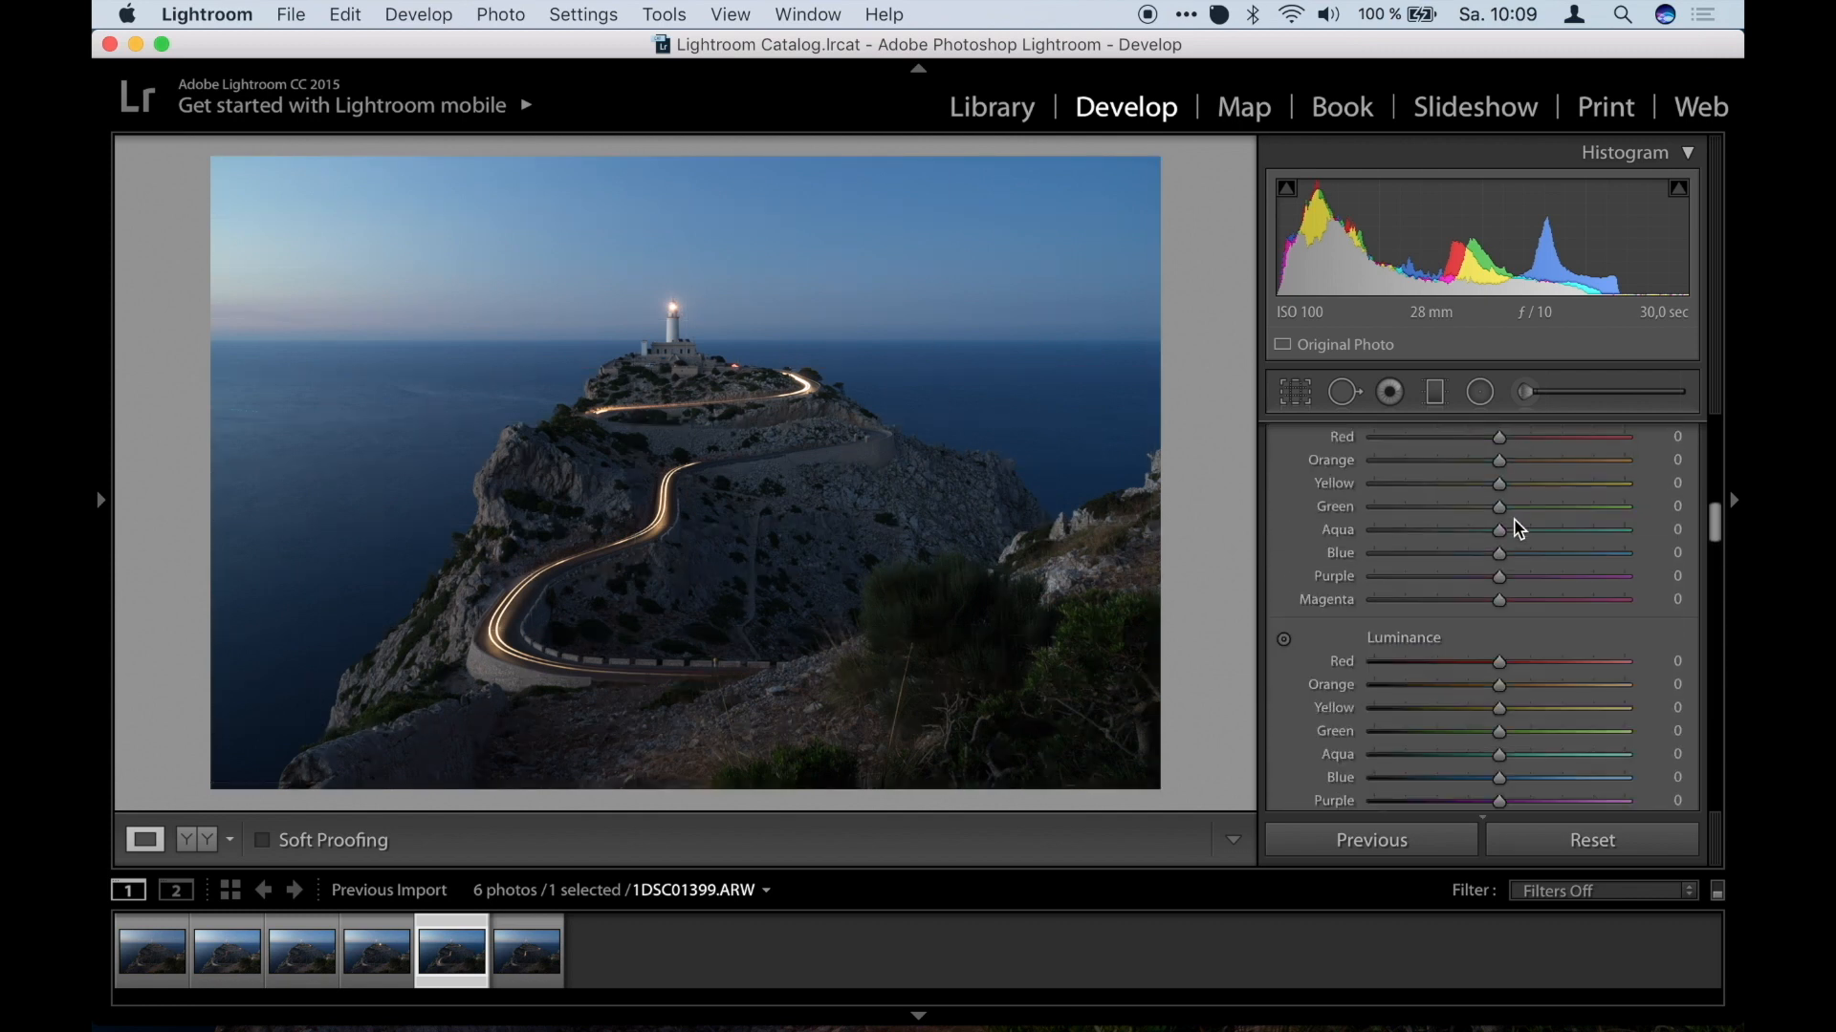
{"action": "scroll", "coordinate": [1332, 574], "scroll_direction": "down", "scroll_amount": 5}
{"action": "scroll", "coordinate": [1336, 577], "scroll_direction": "down", "scroll_amount": 5}
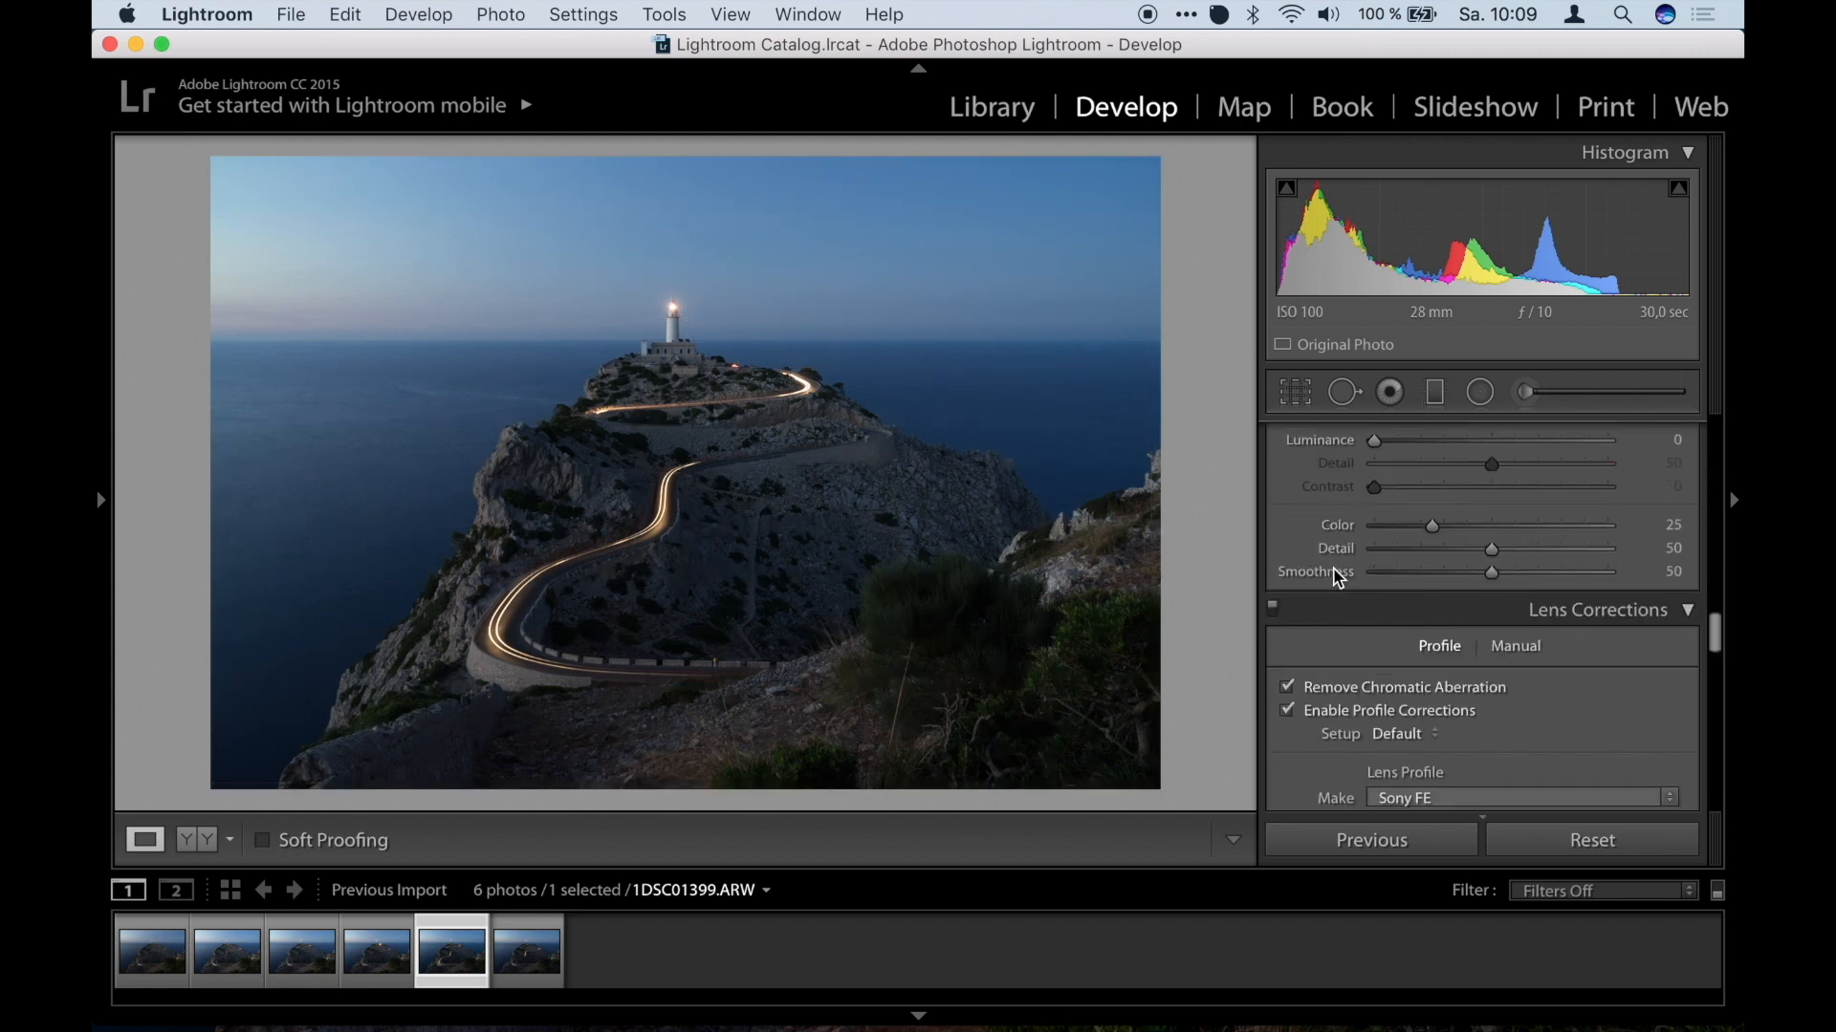
{"action": "scroll", "coordinate": [1336, 577], "scroll_direction": "up", "scroll_amount": 15}
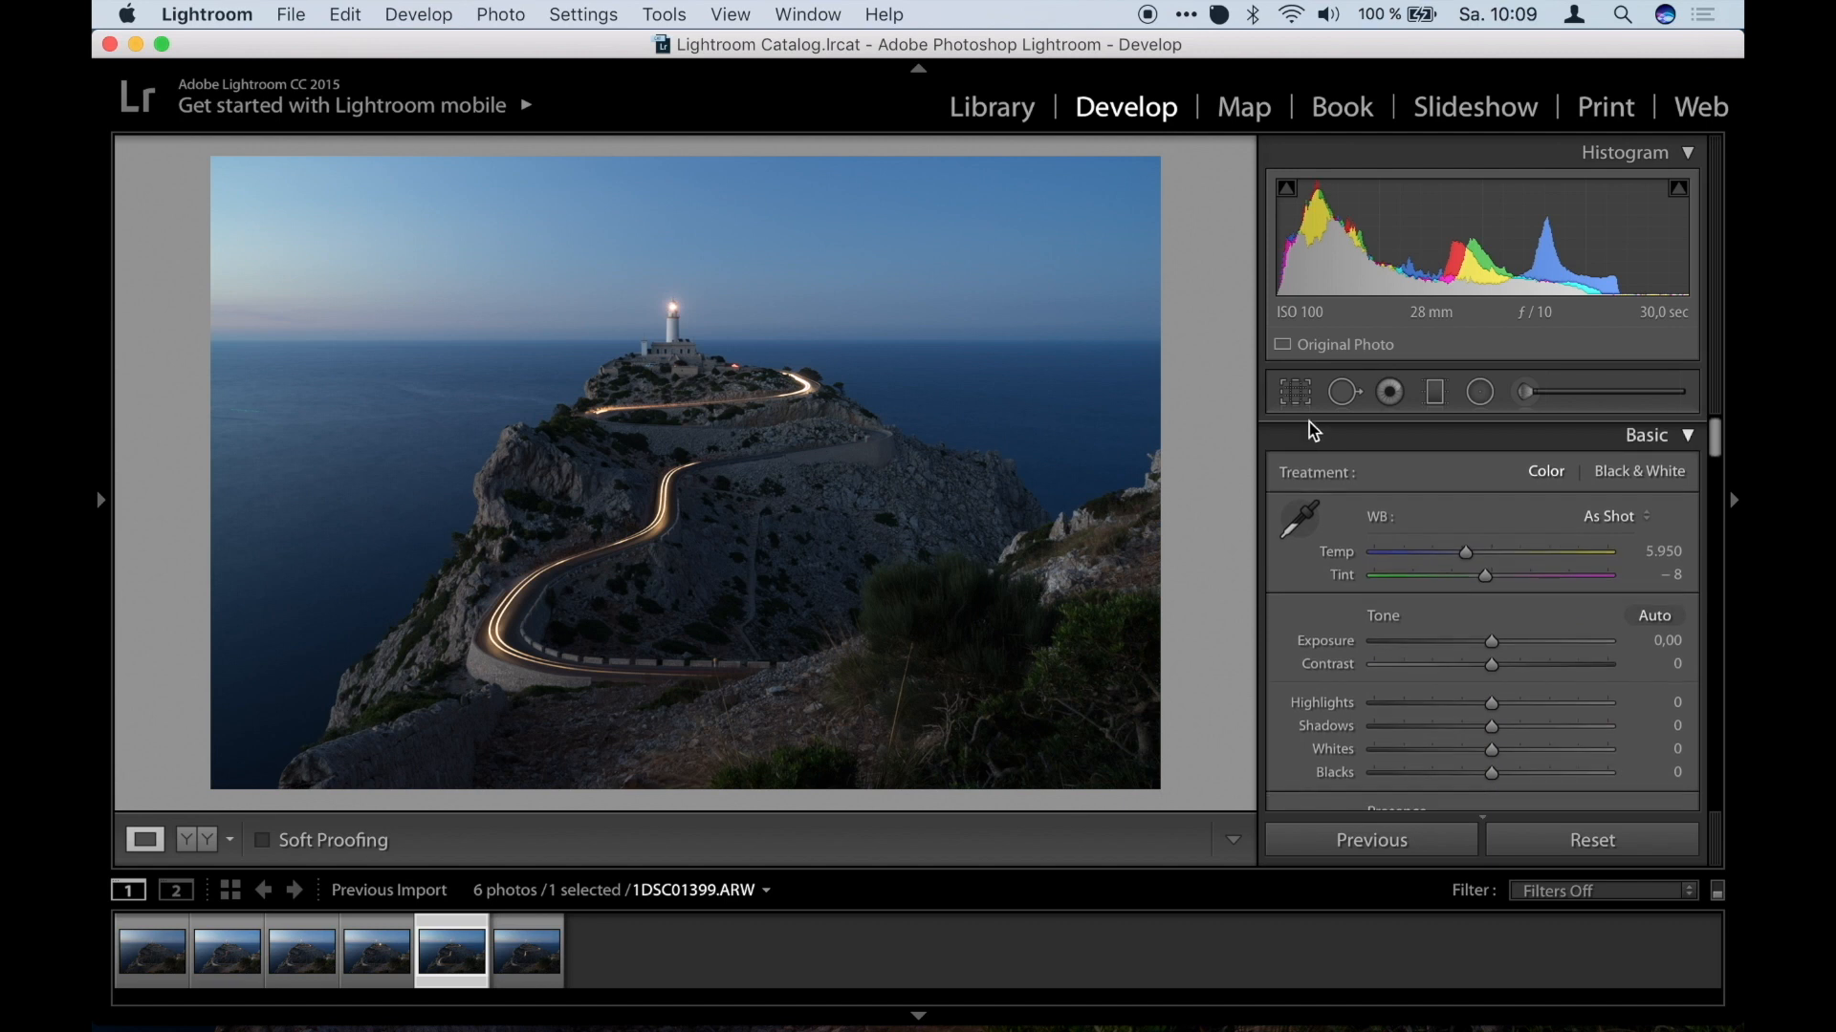
{"action": "left_click", "coordinate": [1297, 392]}
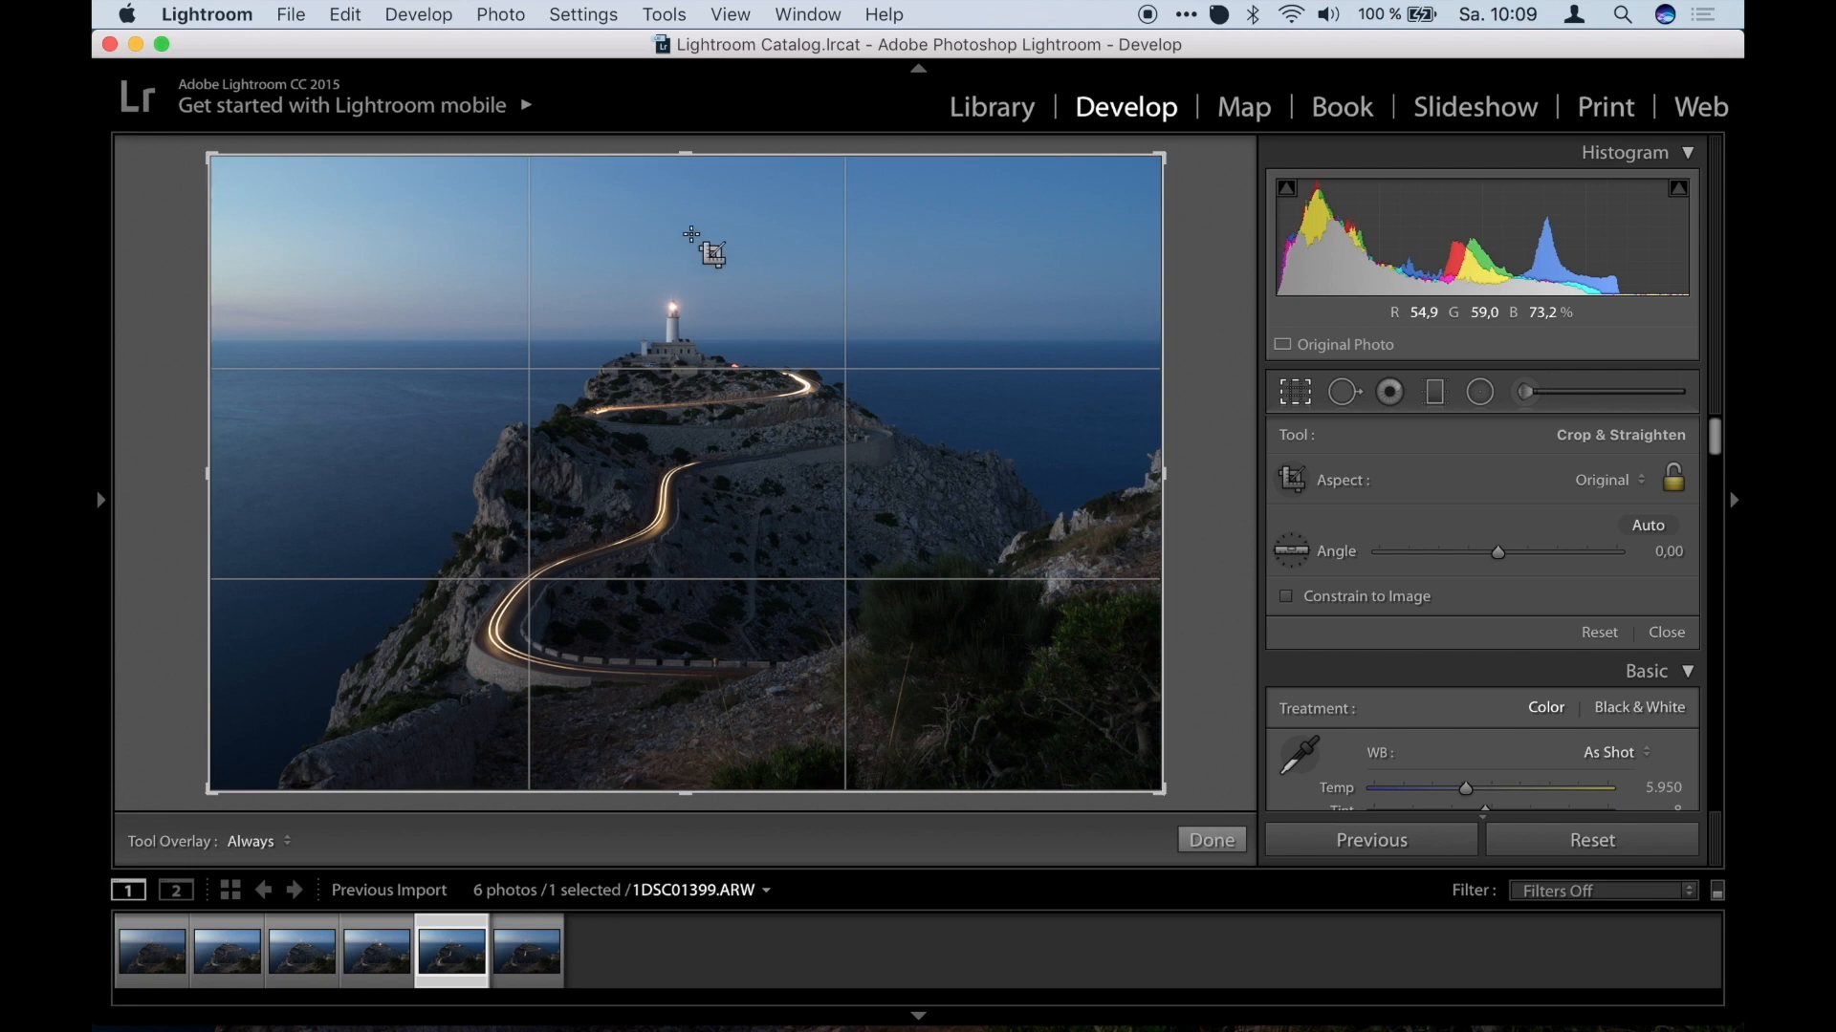
{"action": "left_click_drag", "start_coordinate": [686, 156], "coordinate": [683, 178]}
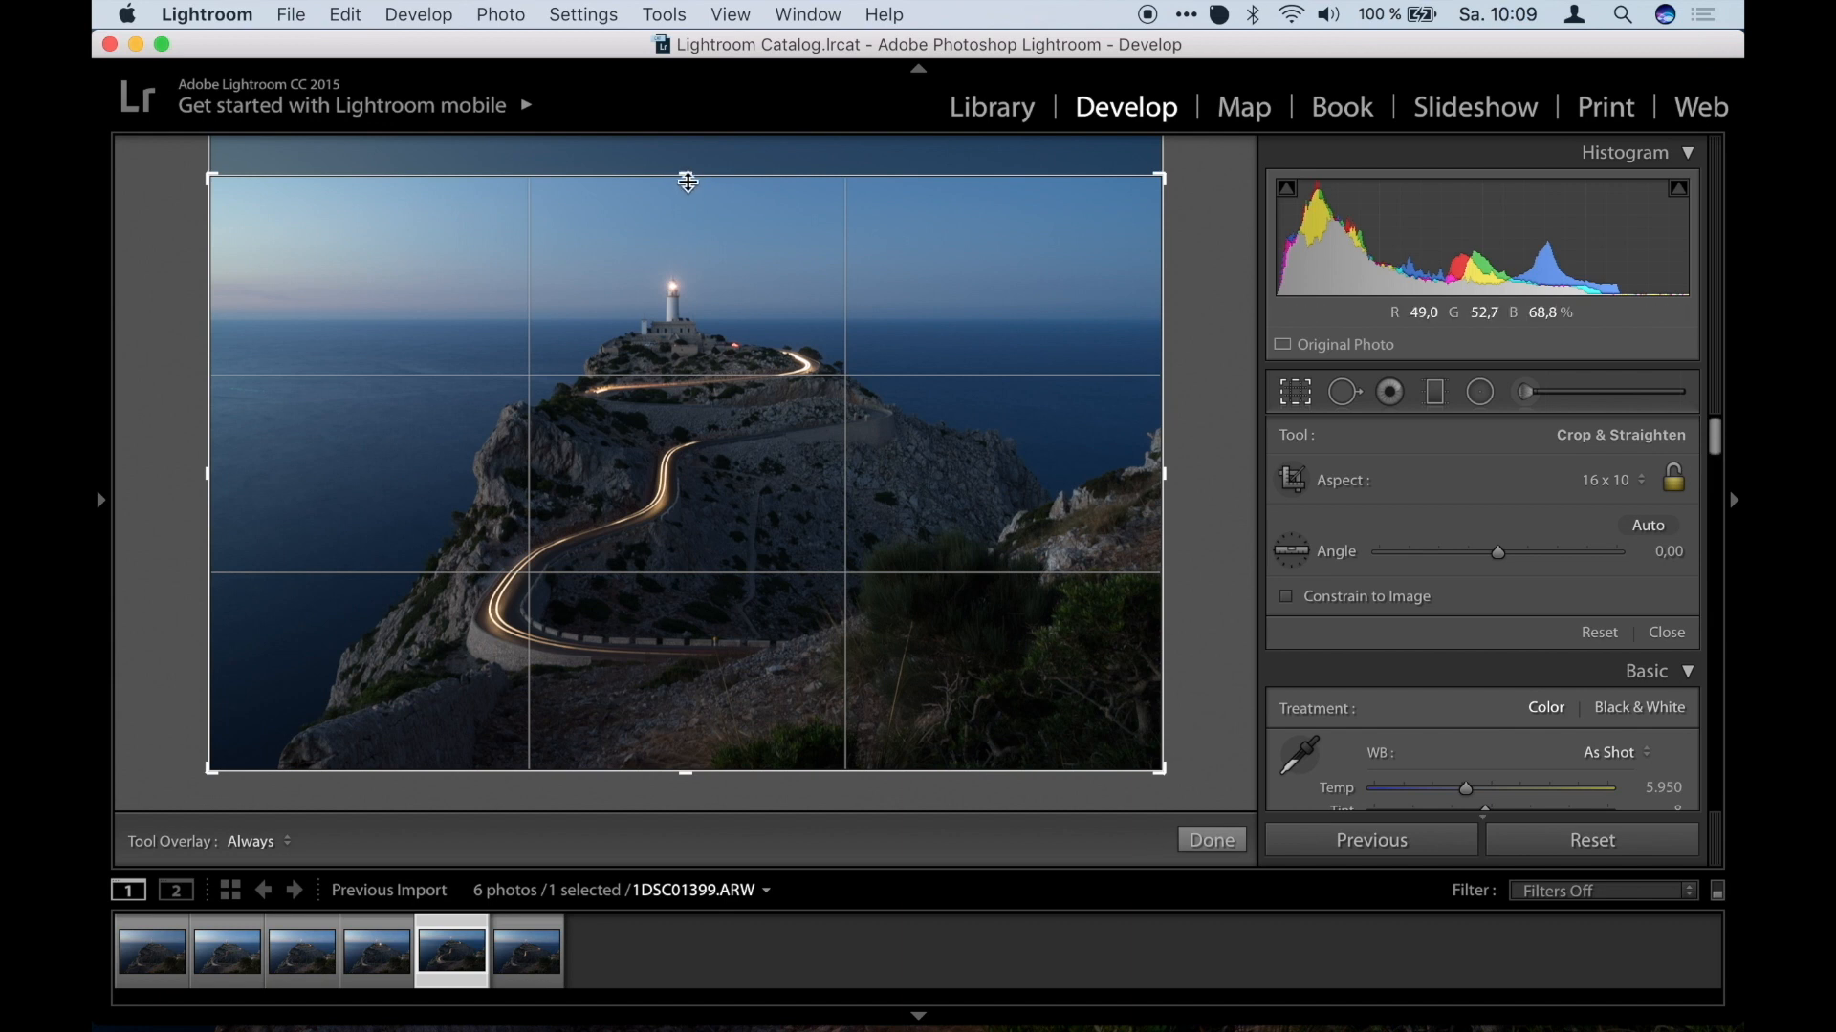
{"action": "left_click_drag", "start_coordinate": [1170, 470], "coordinate": [1157, 471]}
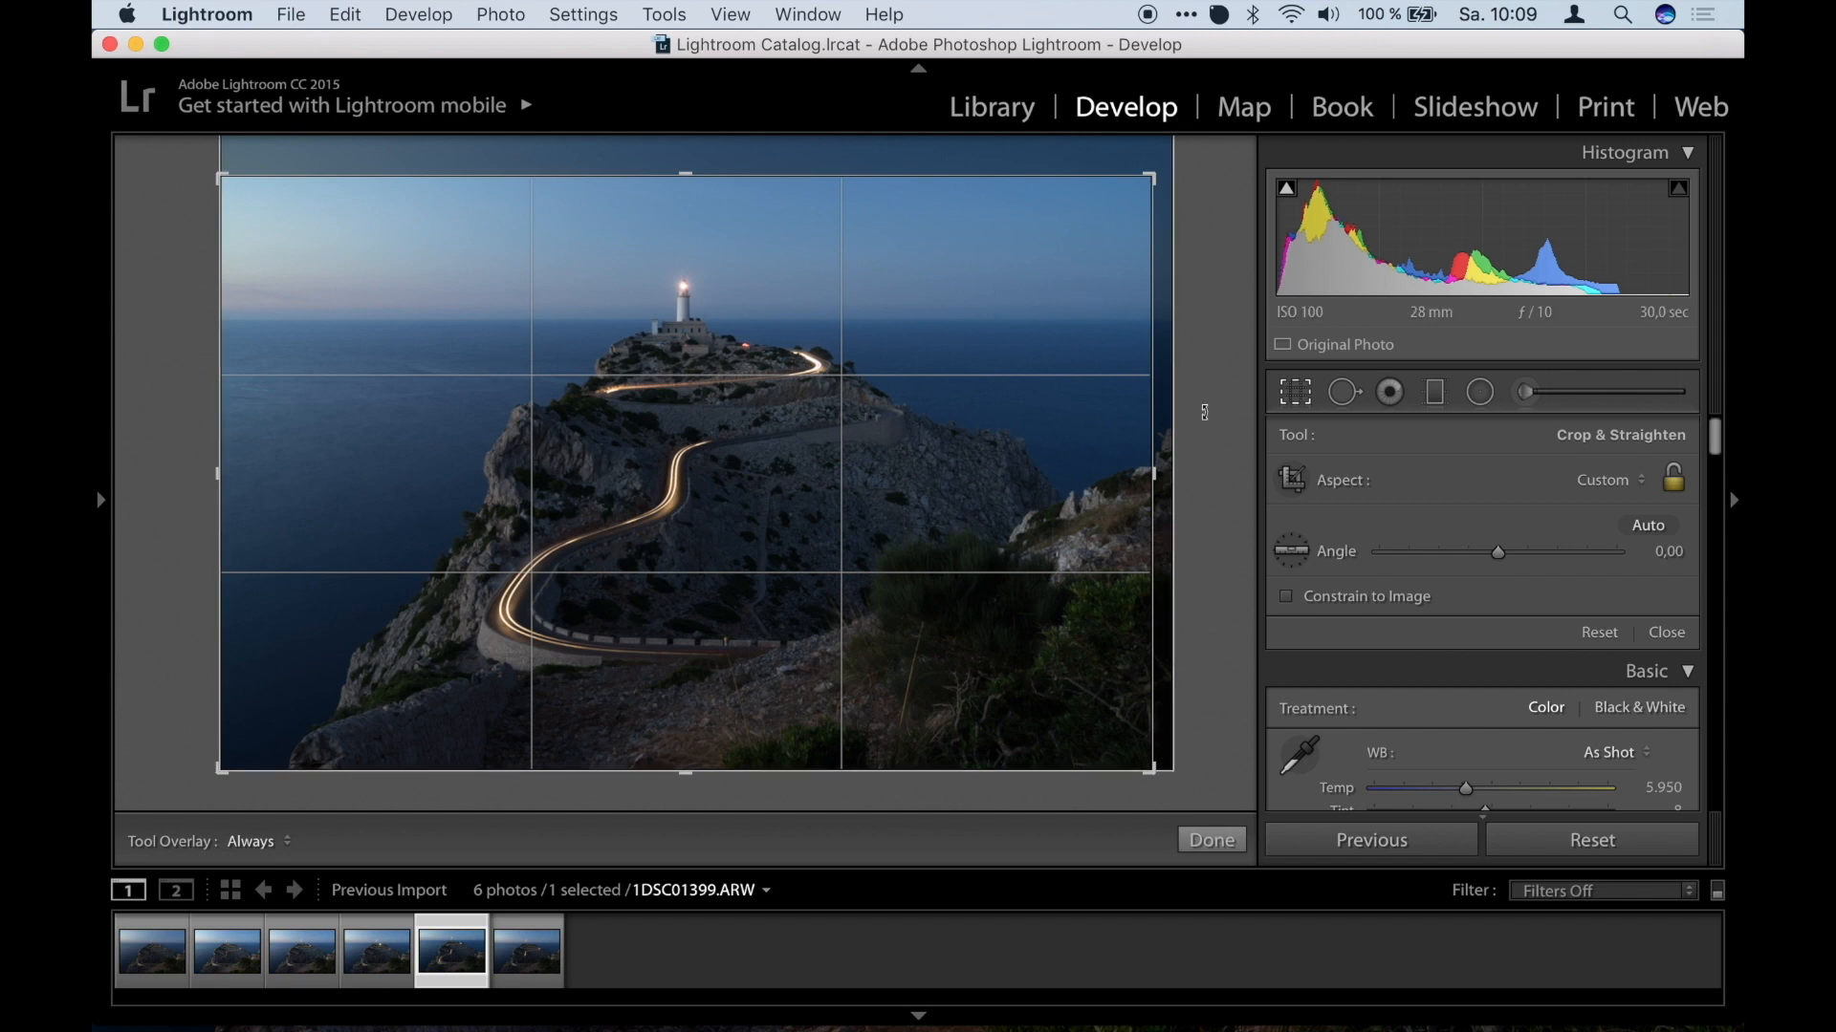
Straighten the photo along the sea horizon to an angle of about −0.11 and apply the crop.
{"action": "left_click", "coordinate": [1291, 551]}
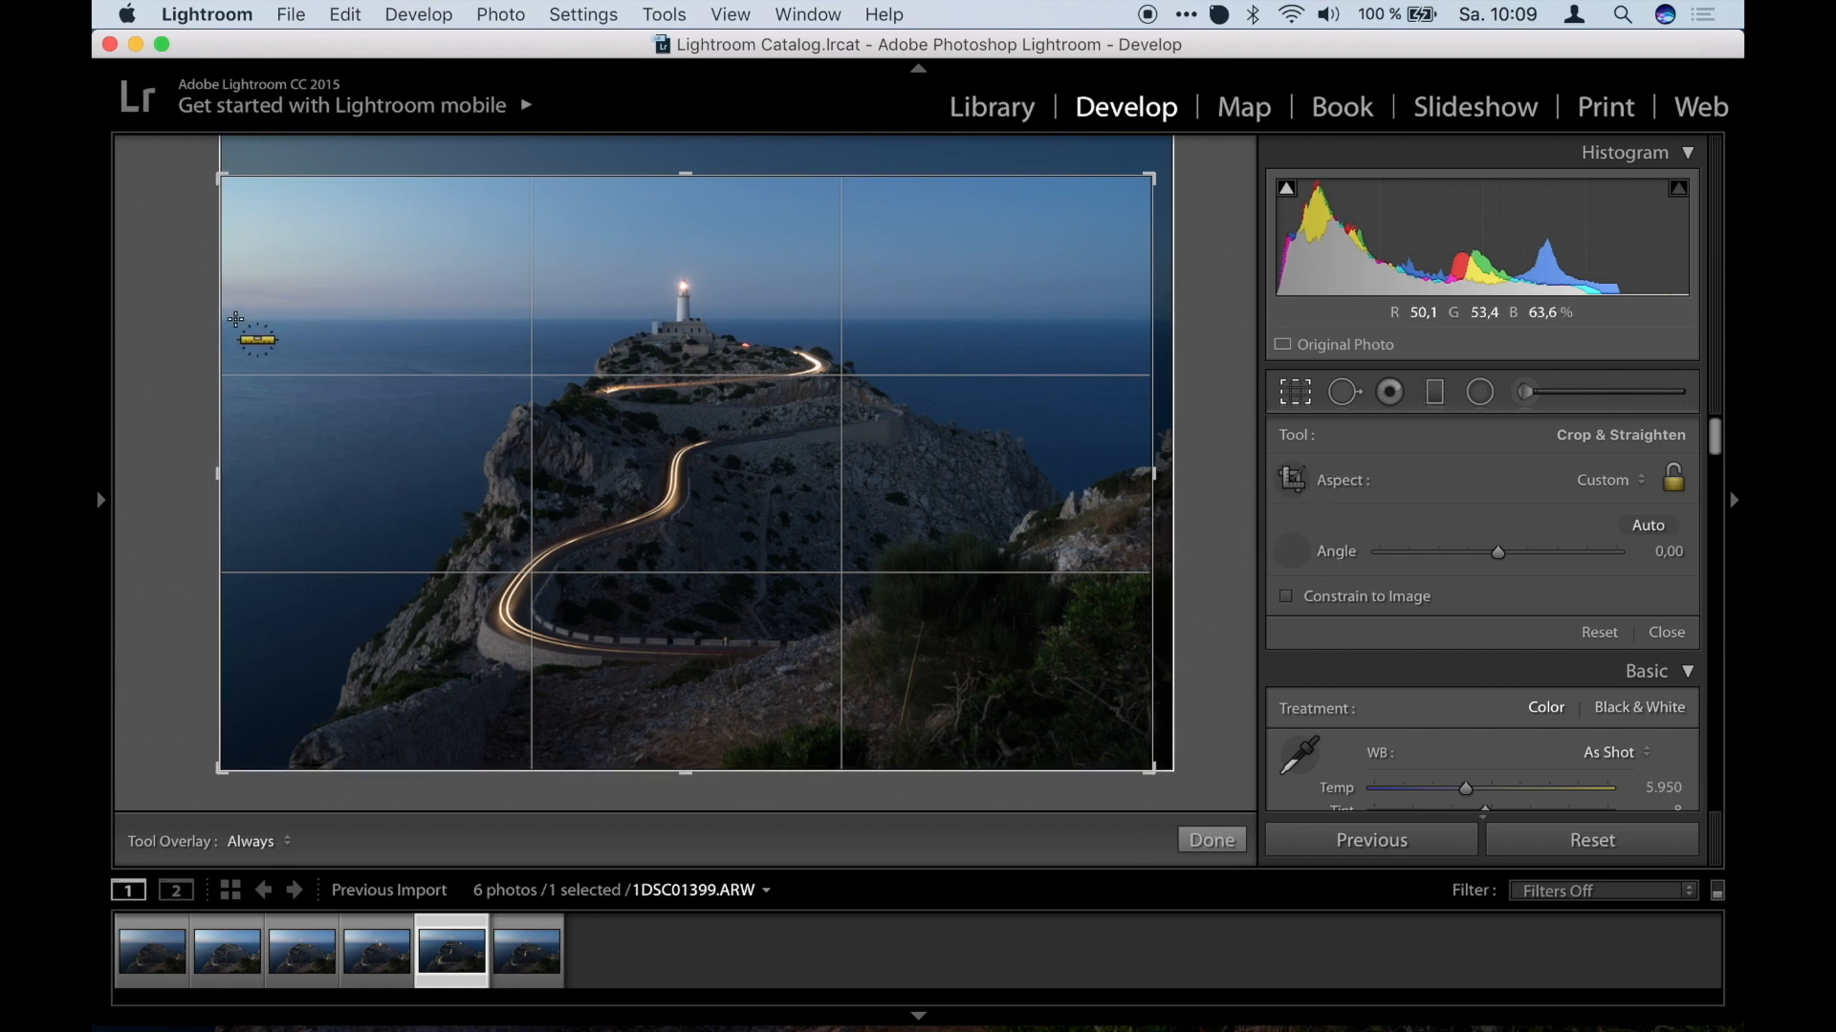
{"action": "left_click_drag", "start_coordinate": [236, 319], "coordinate": [1118, 320]}
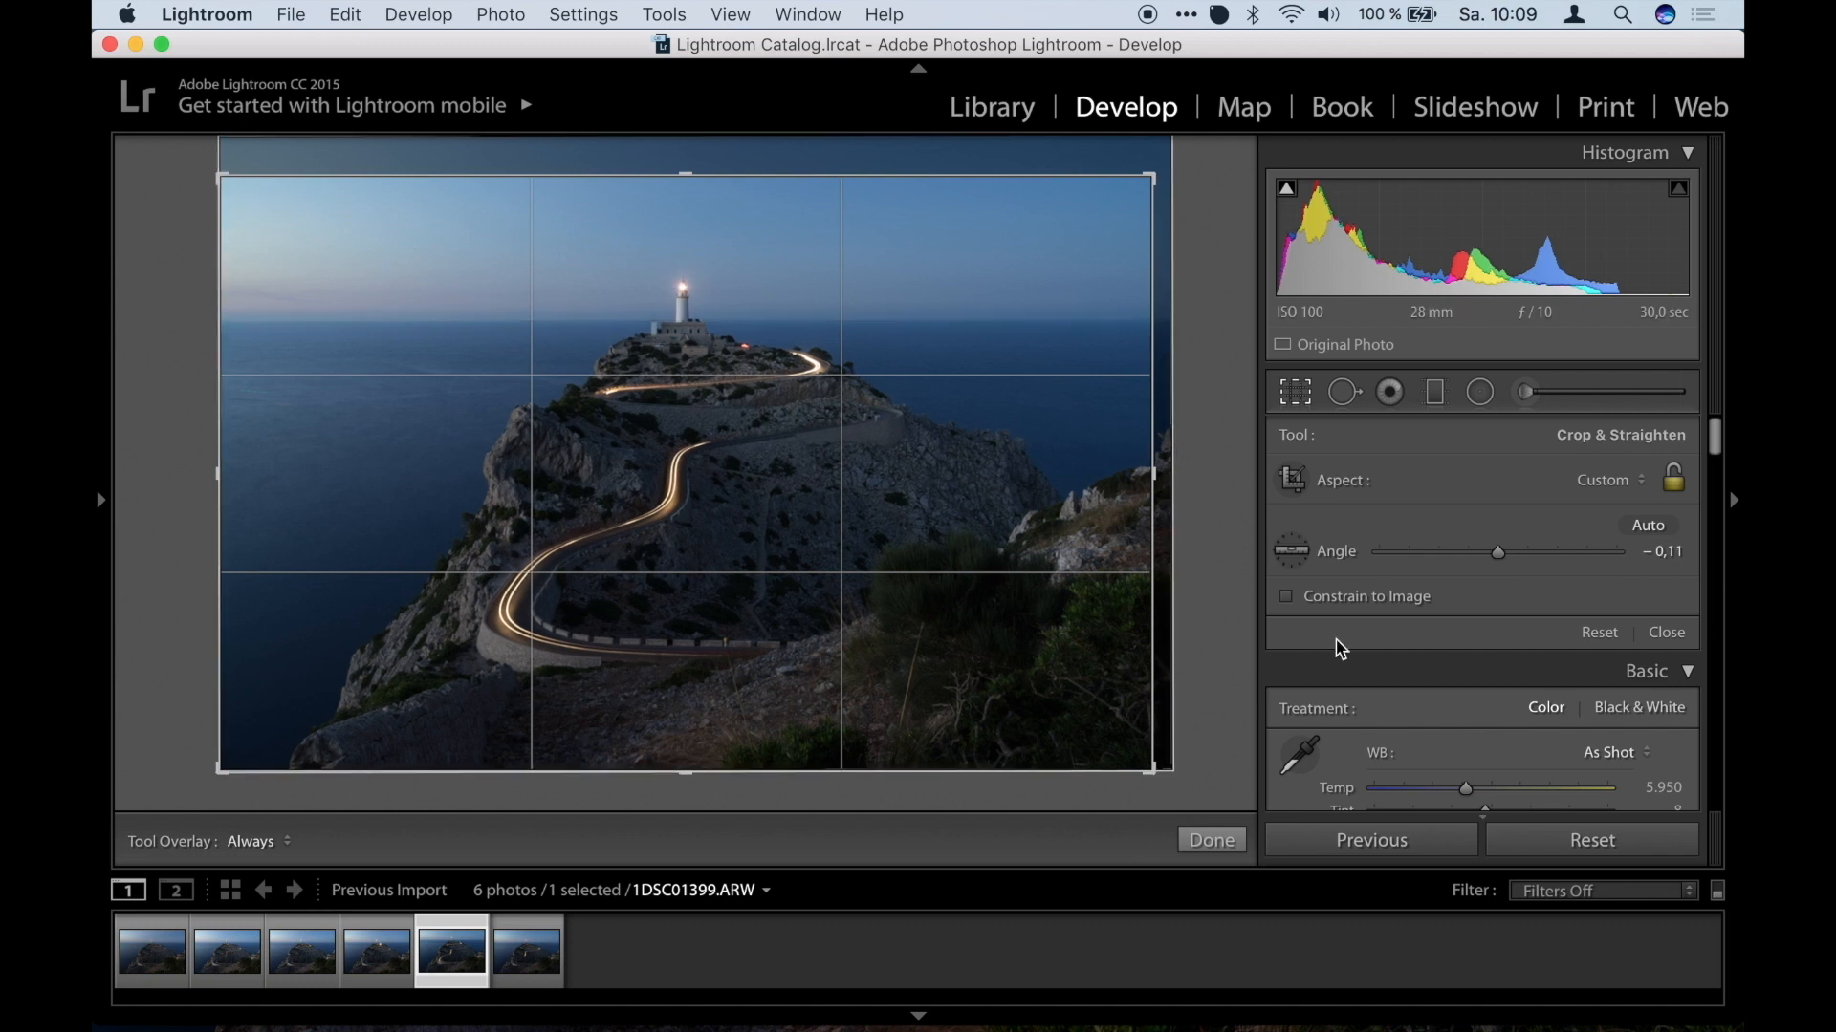
{"action": "left_click", "coordinate": [1210, 842]}
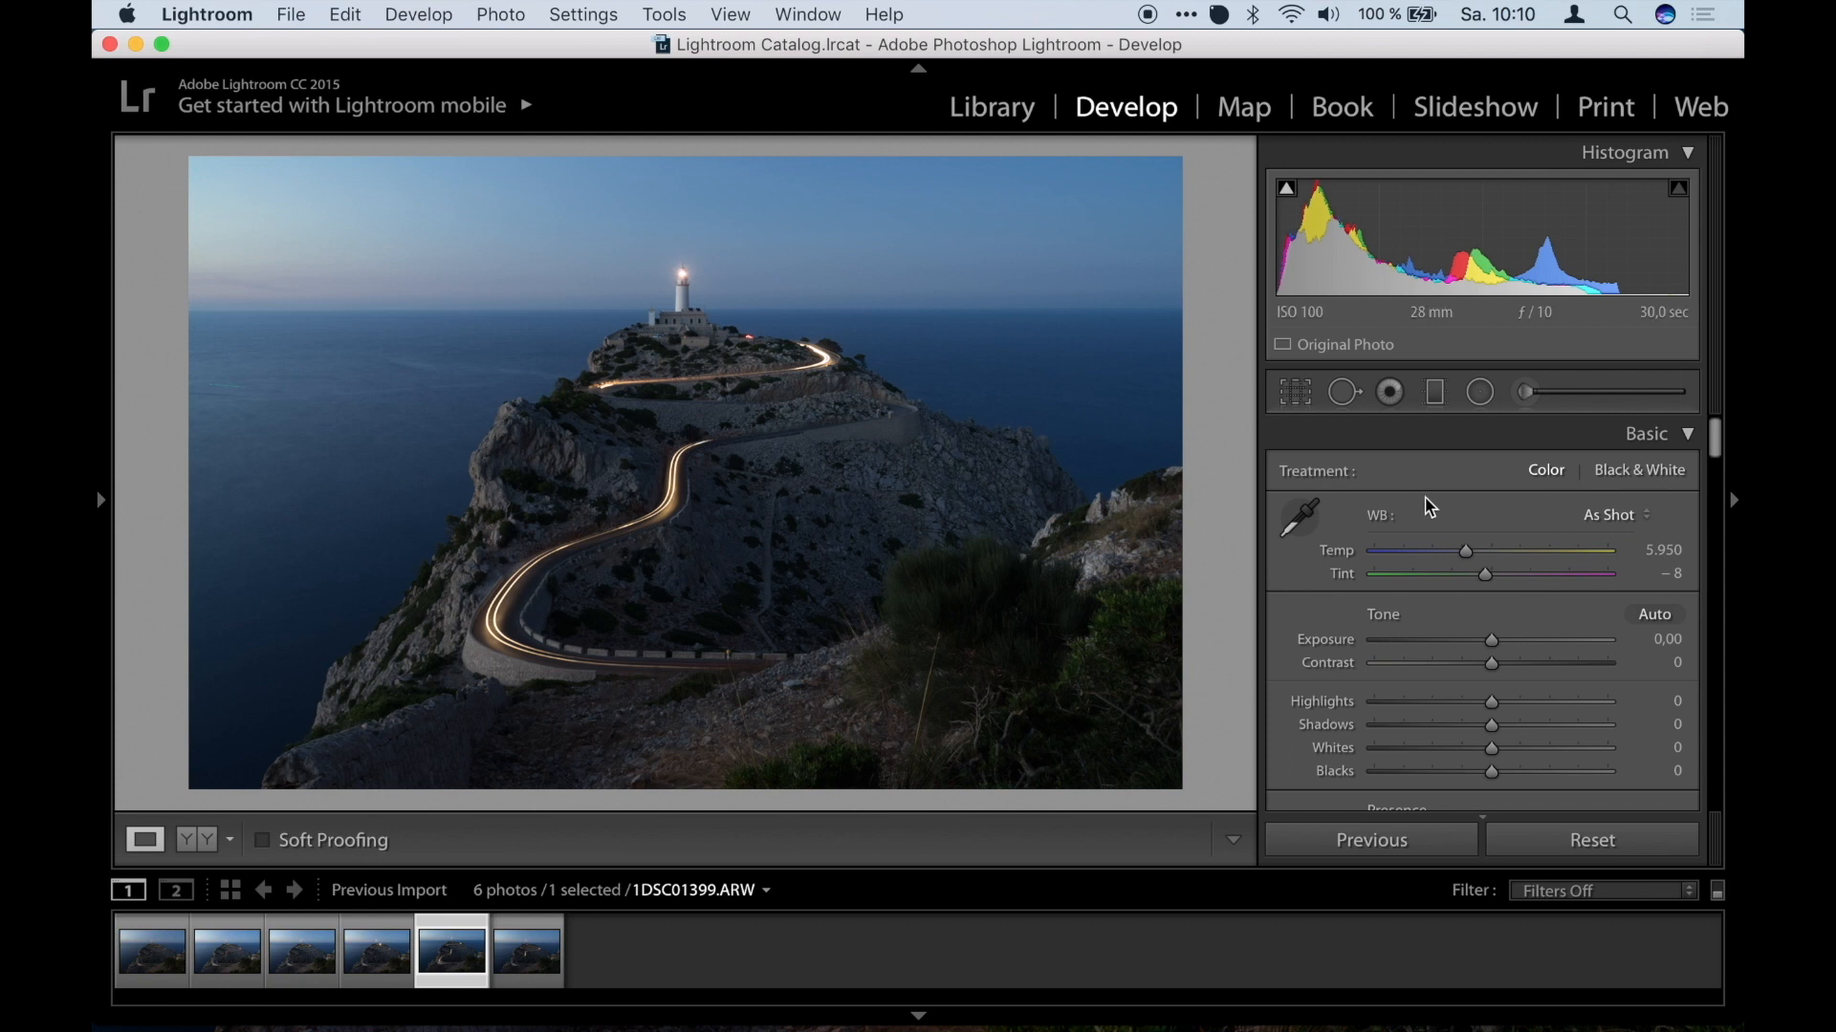
Set the white balance preset to Shade and compare the result with the before version side by side.
{"action": "left_click", "coordinate": [1602, 512]}
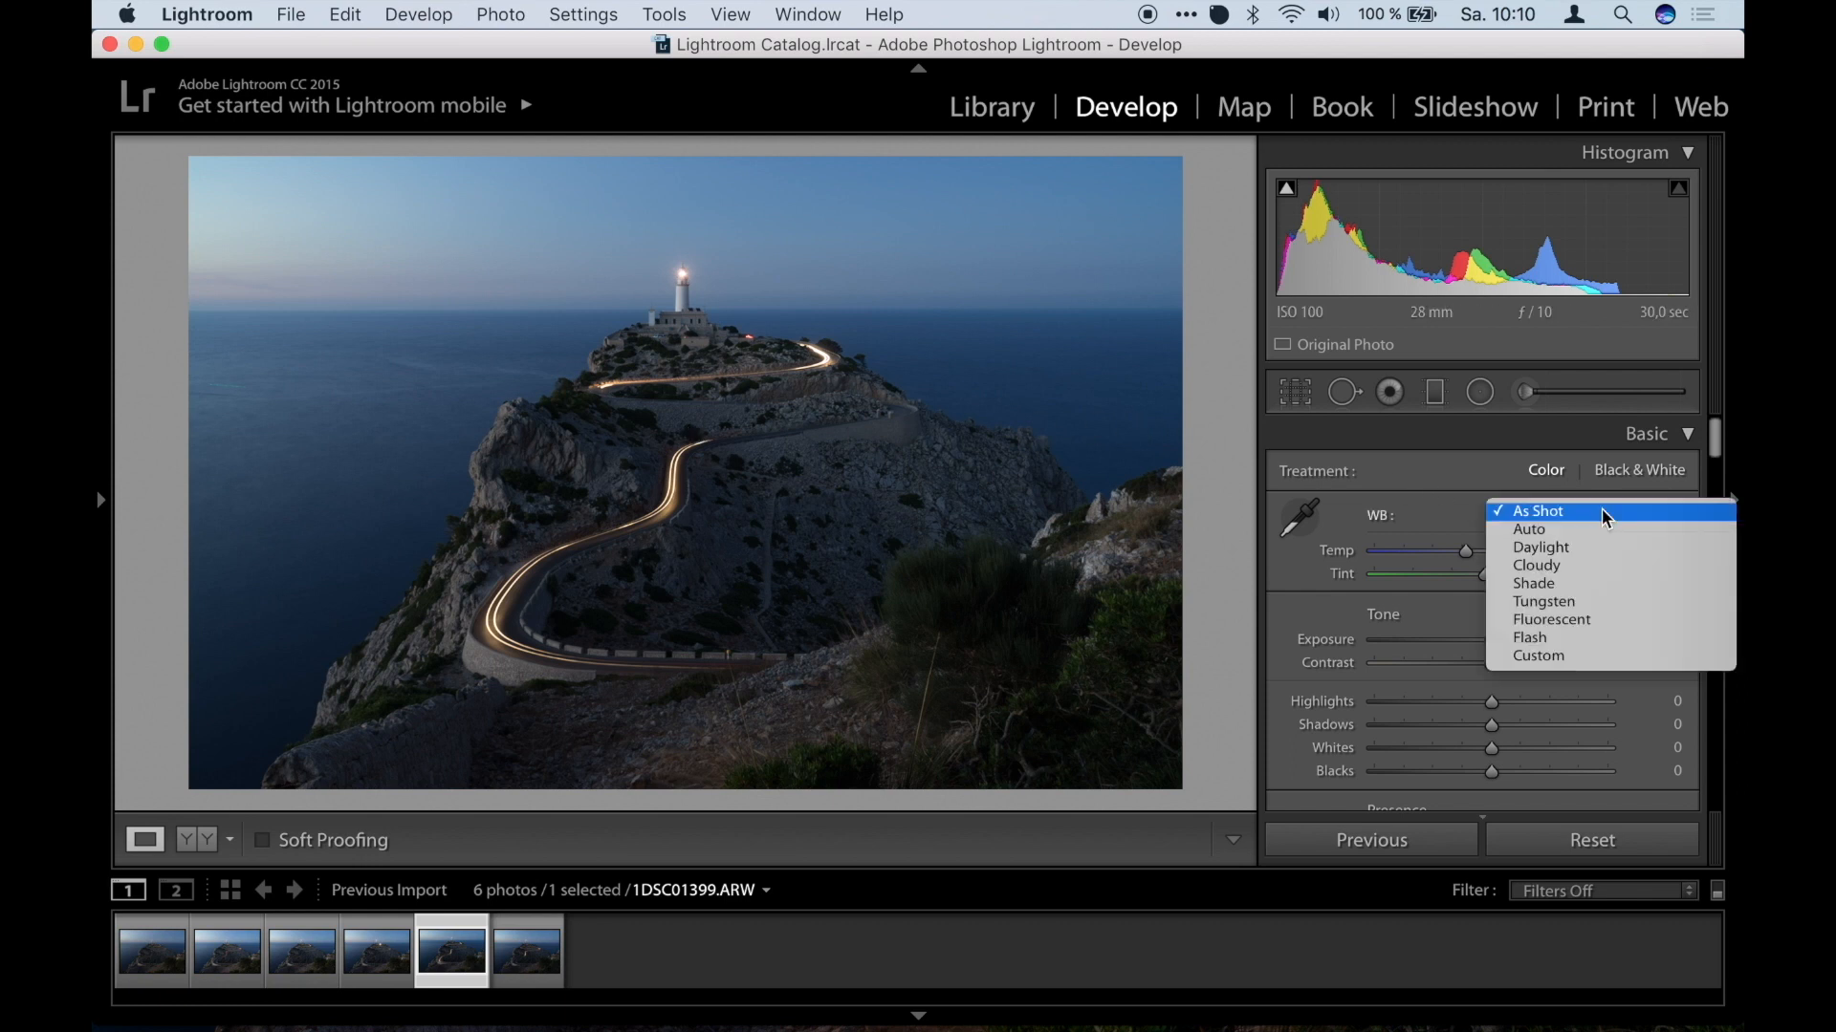
{"action": "left_click", "coordinate": [1570, 585]}
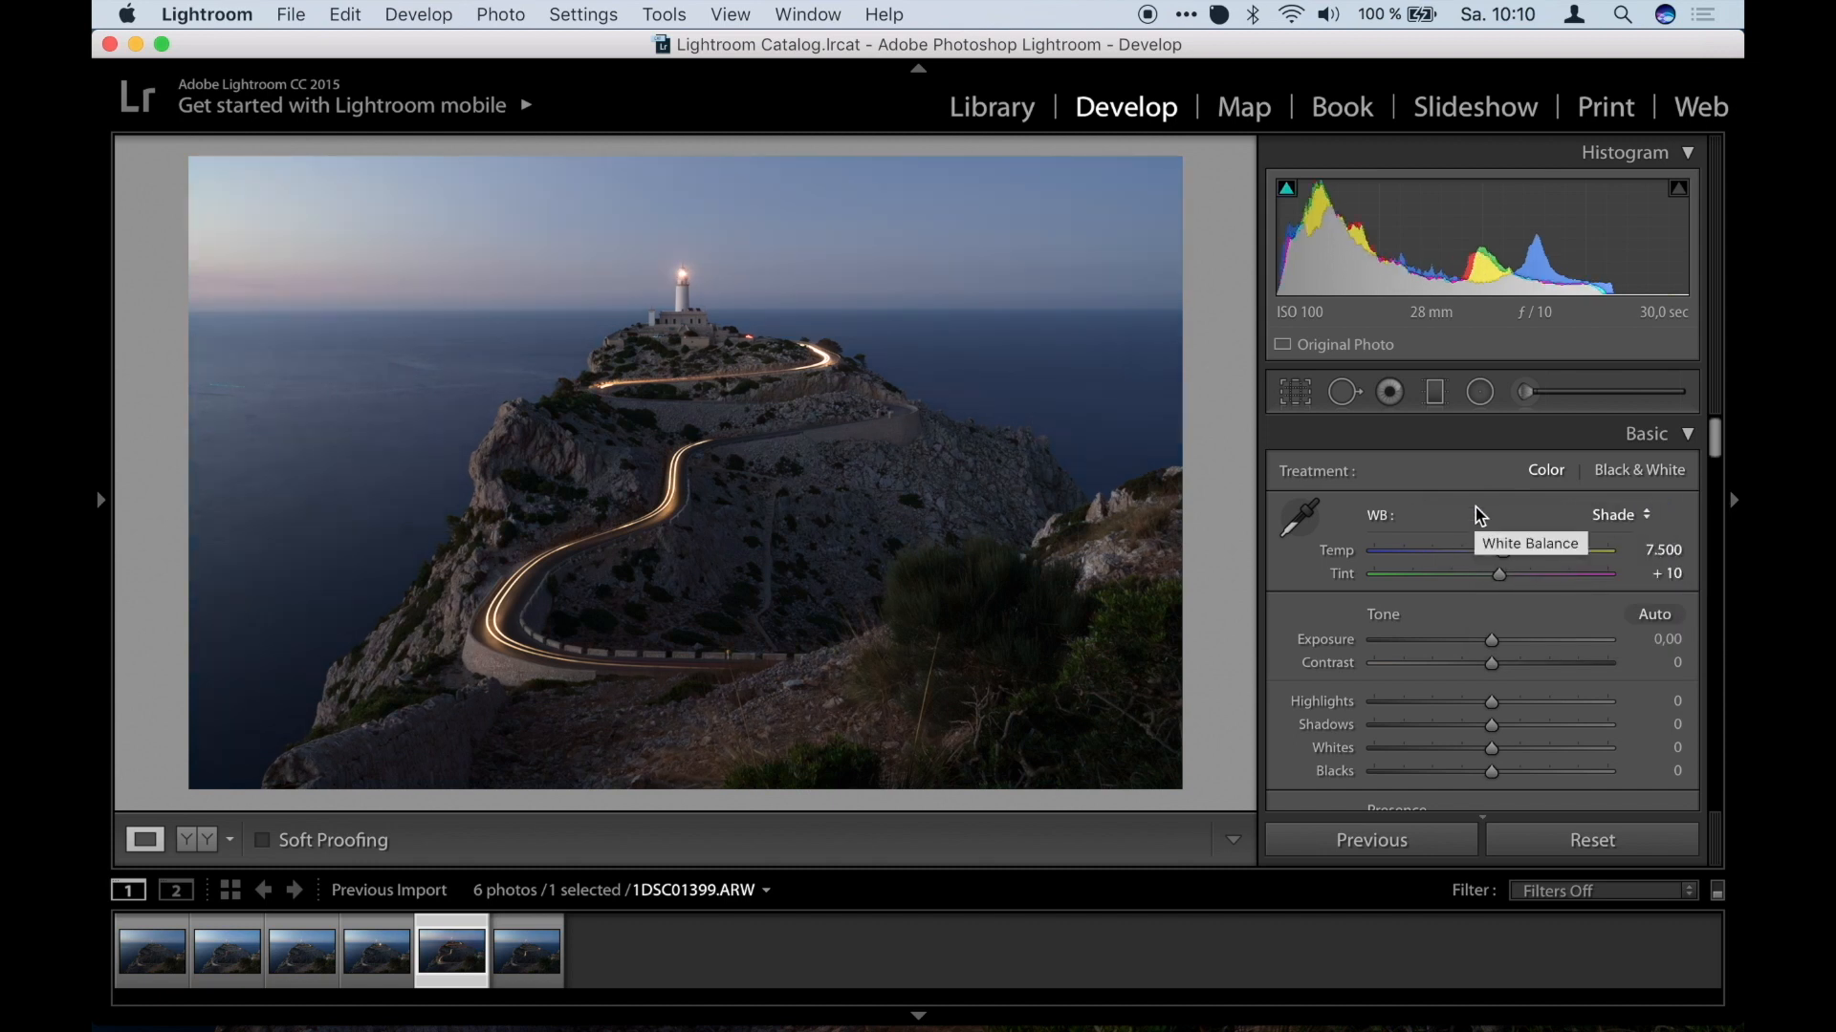
{"action": "key", "text": "y"}
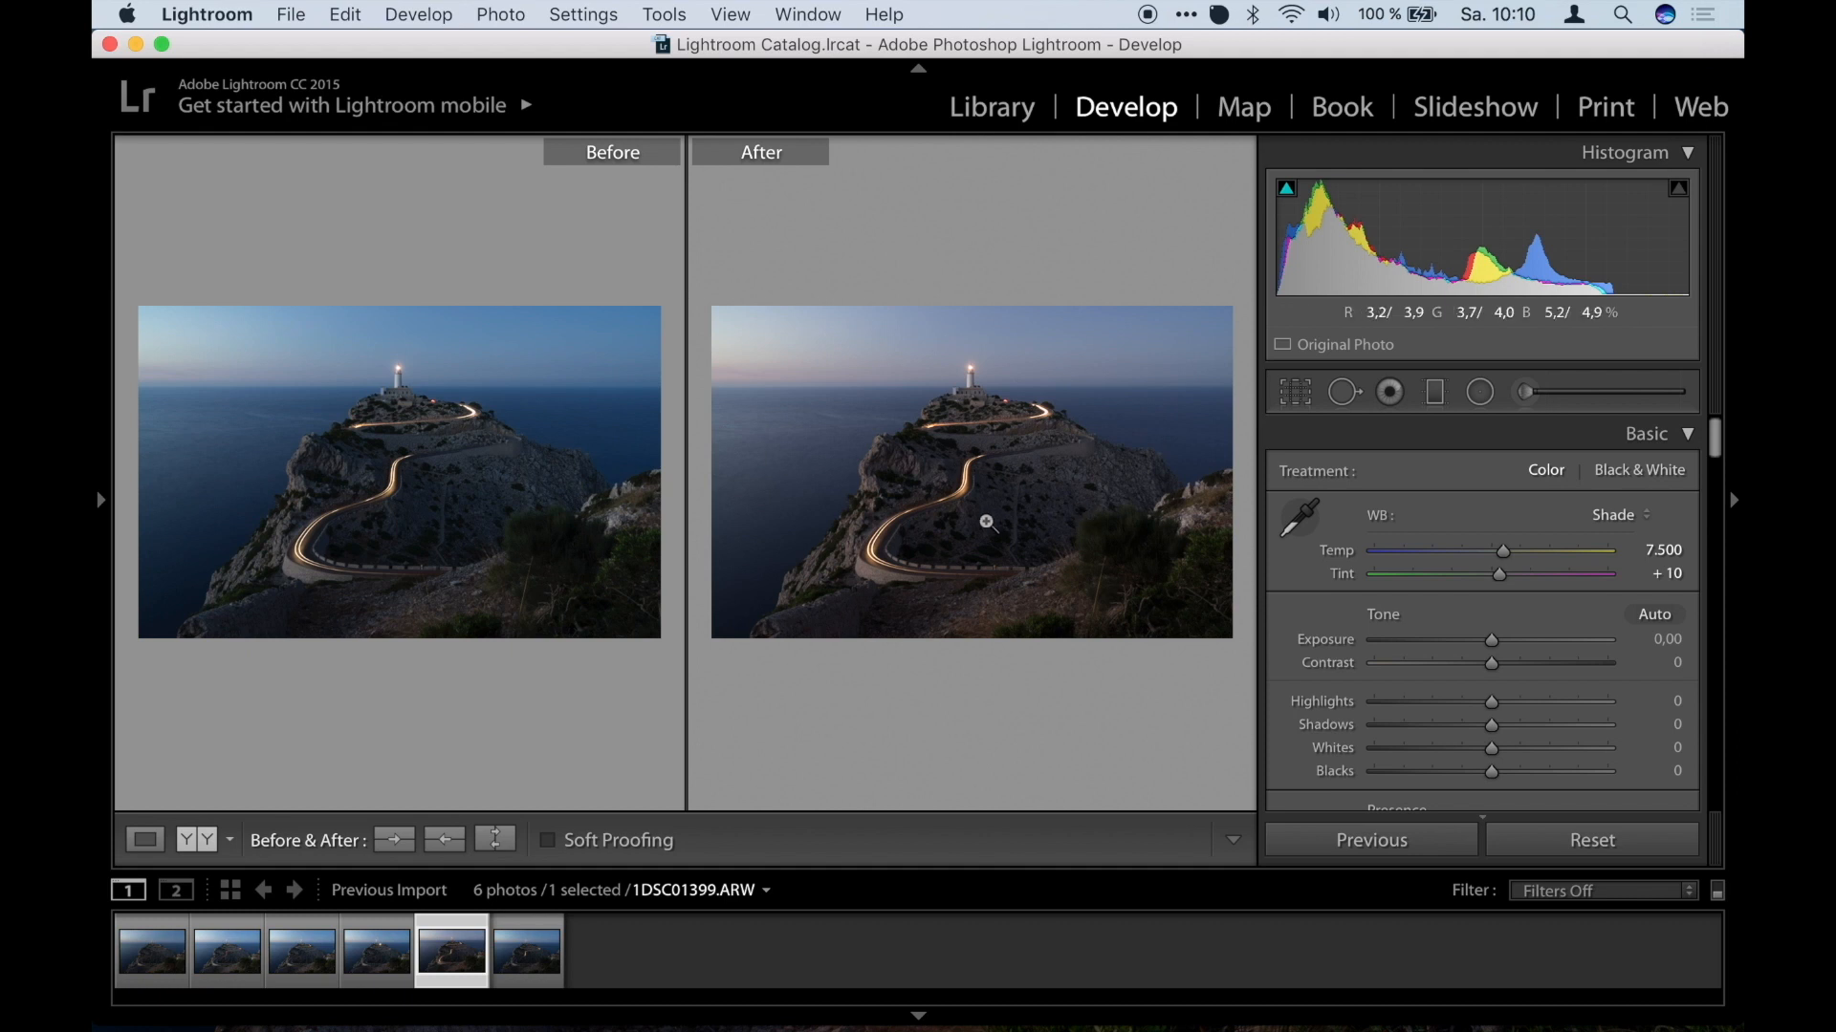
{"action": "key", "text": "y"}
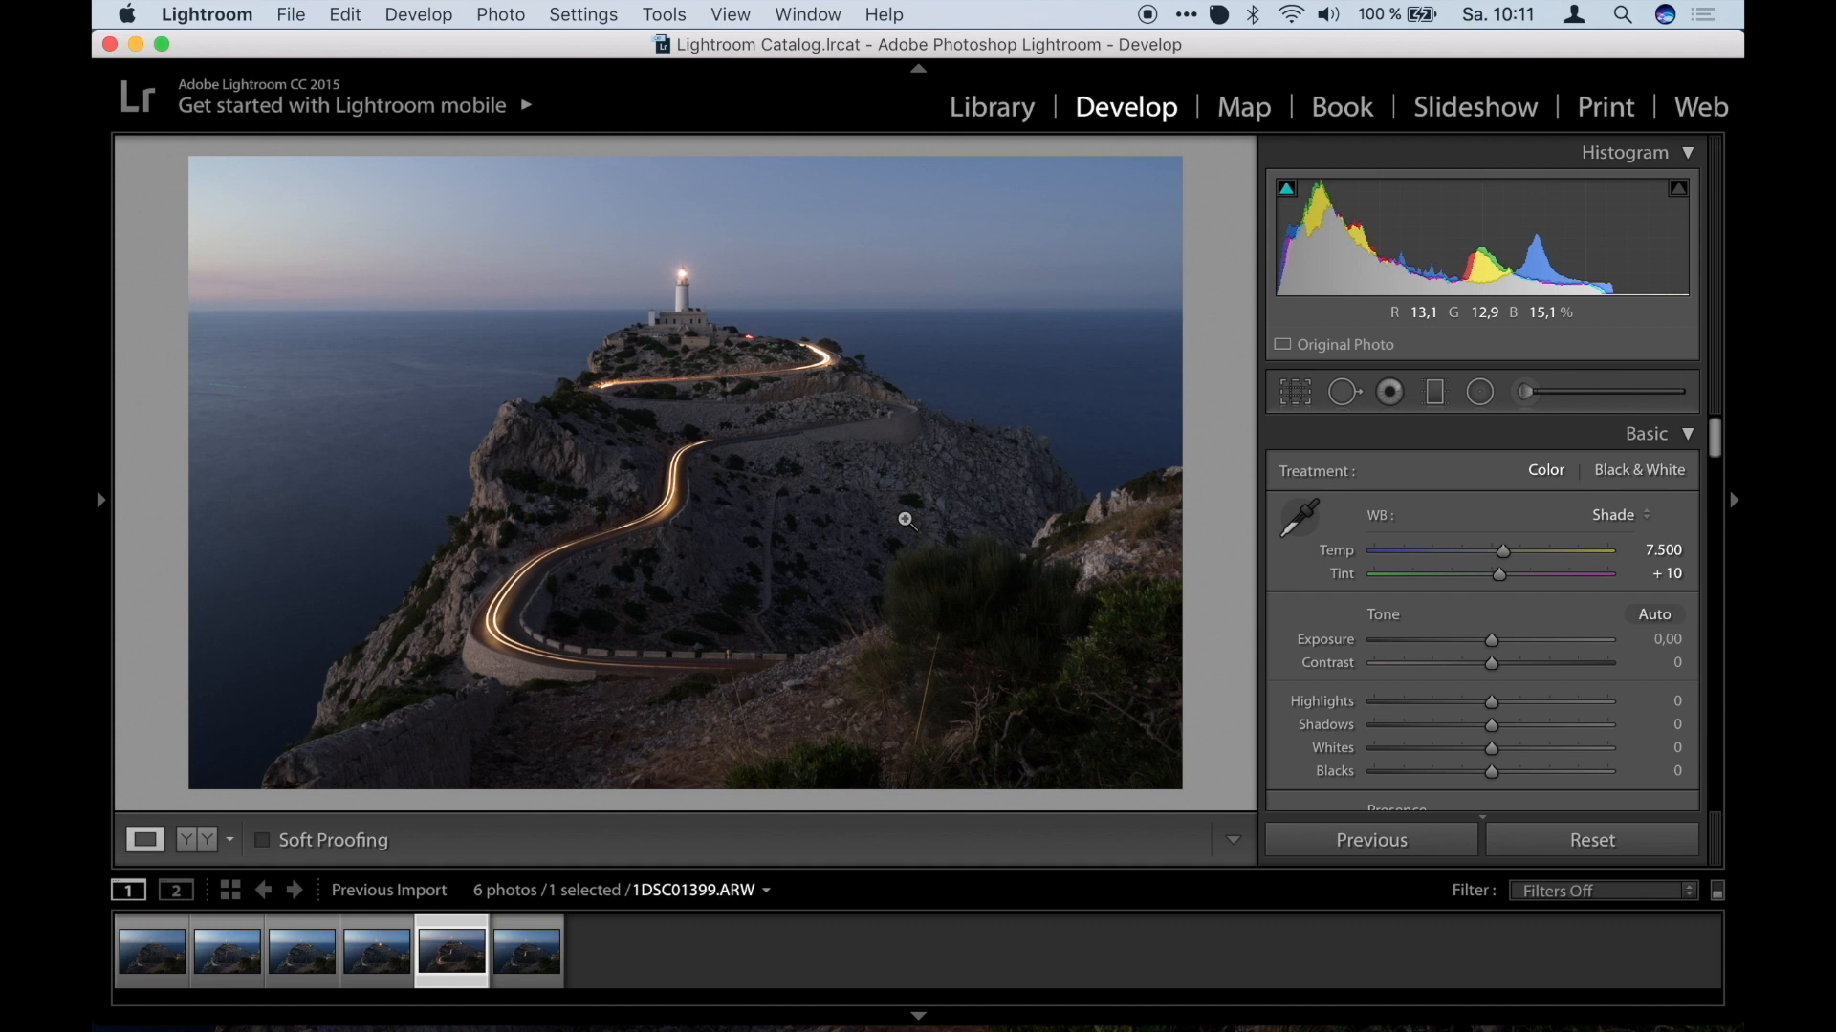
Set the photo's Exposure to +0.40, Highlights to −89 and Shadows to +72.
{"action": "scroll", "coordinate": [1585, 532], "scroll_direction": "down", "scroll_amount": 2}
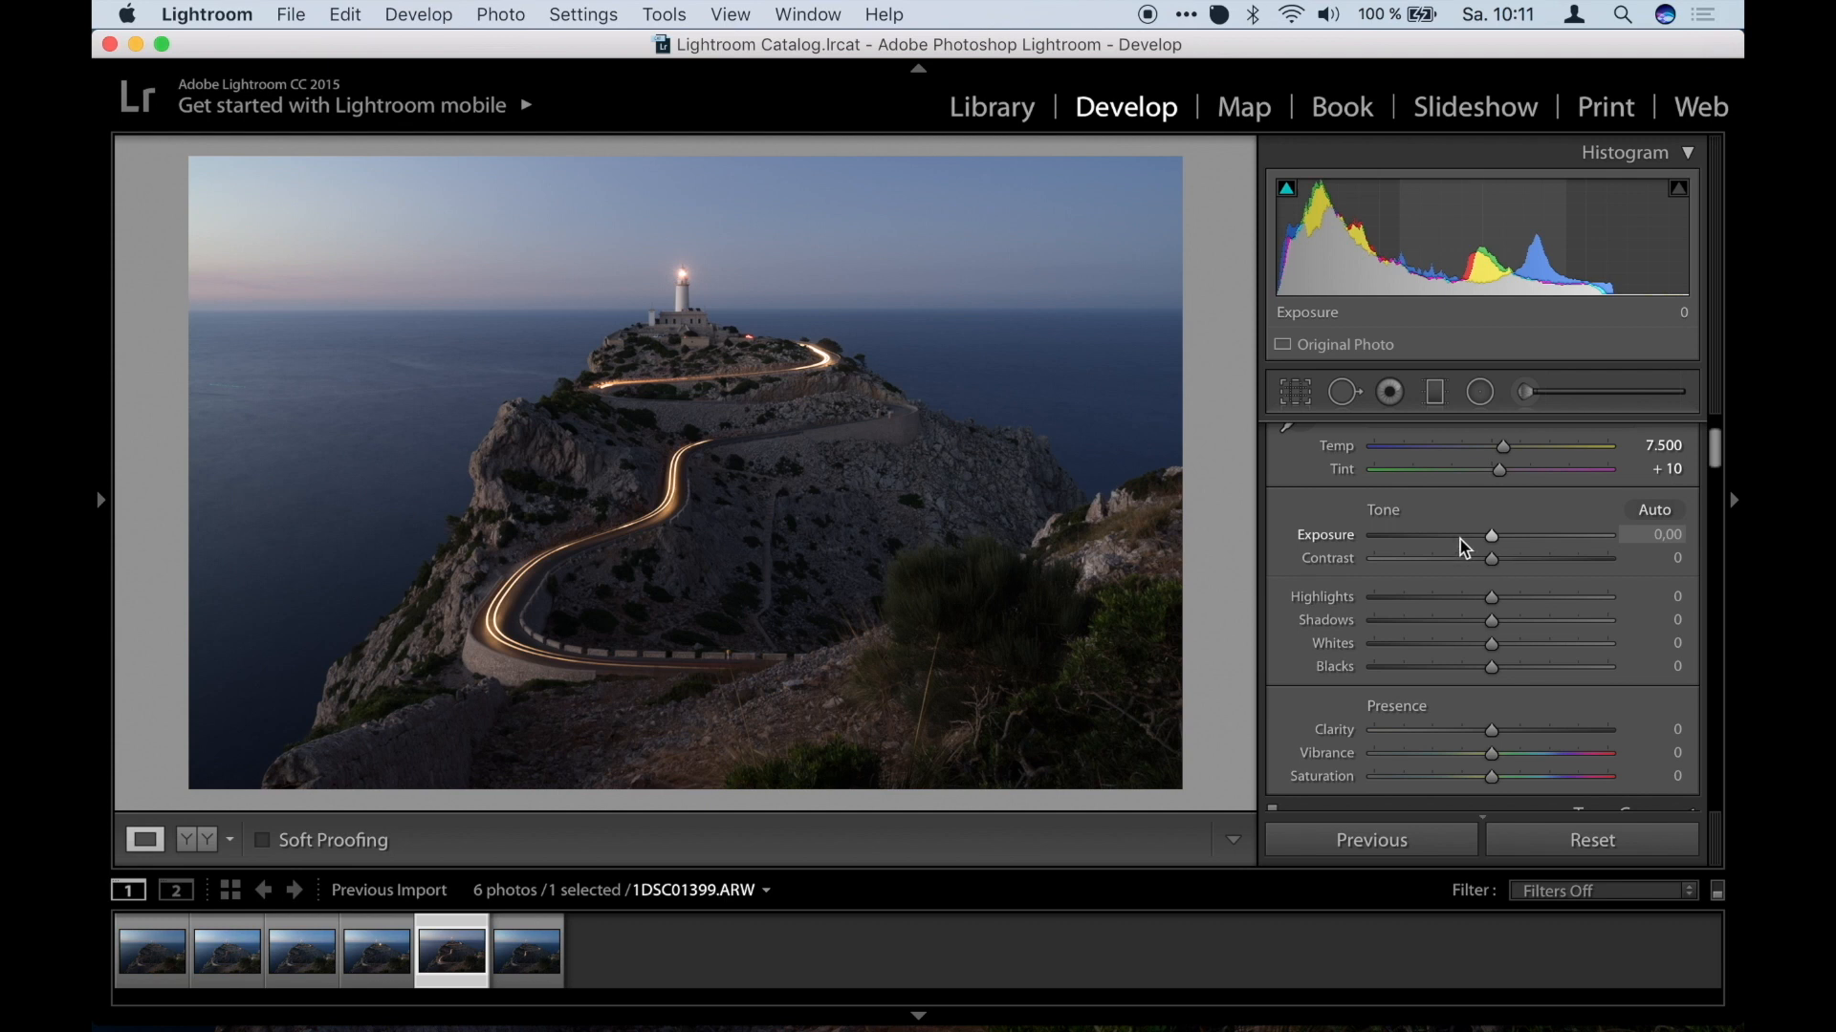
{"action": "left_click_drag", "start_coordinate": [1491, 537], "coordinate": [1500, 538]}
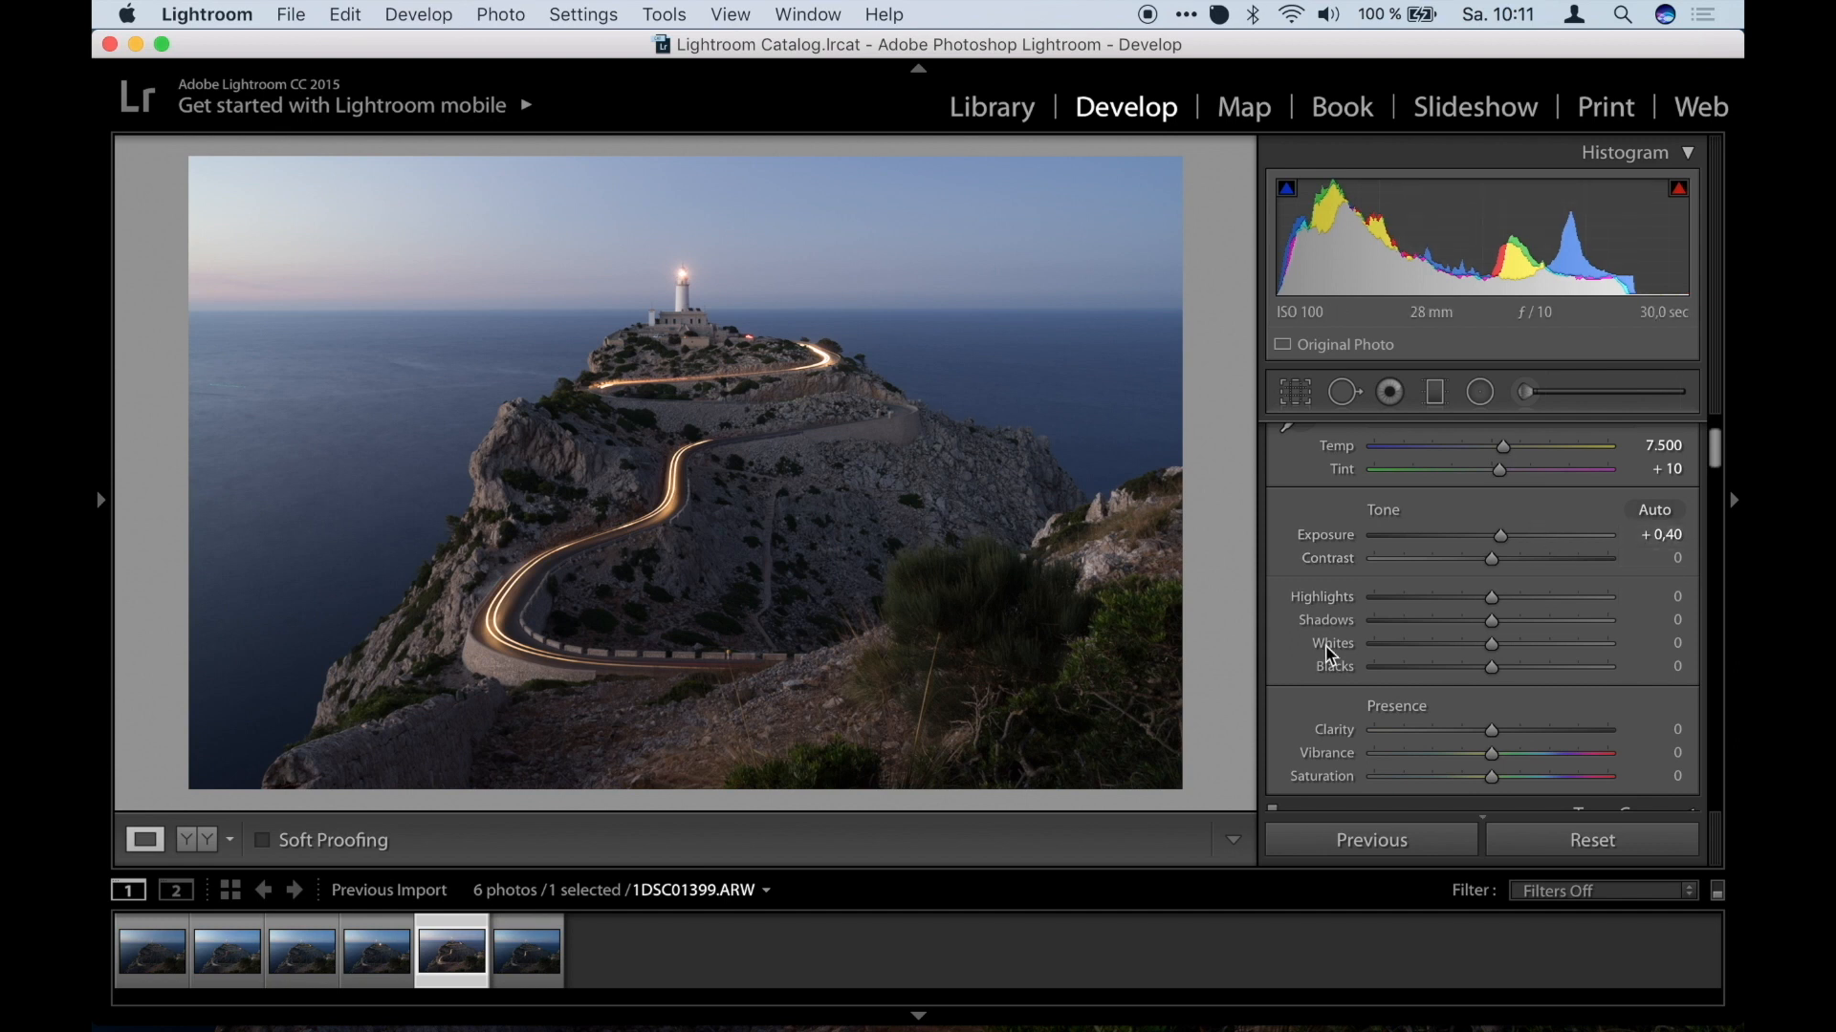
{"action": "scroll", "coordinate": [1449, 650], "scroll_direction": "down", "scroll_amount": 1}
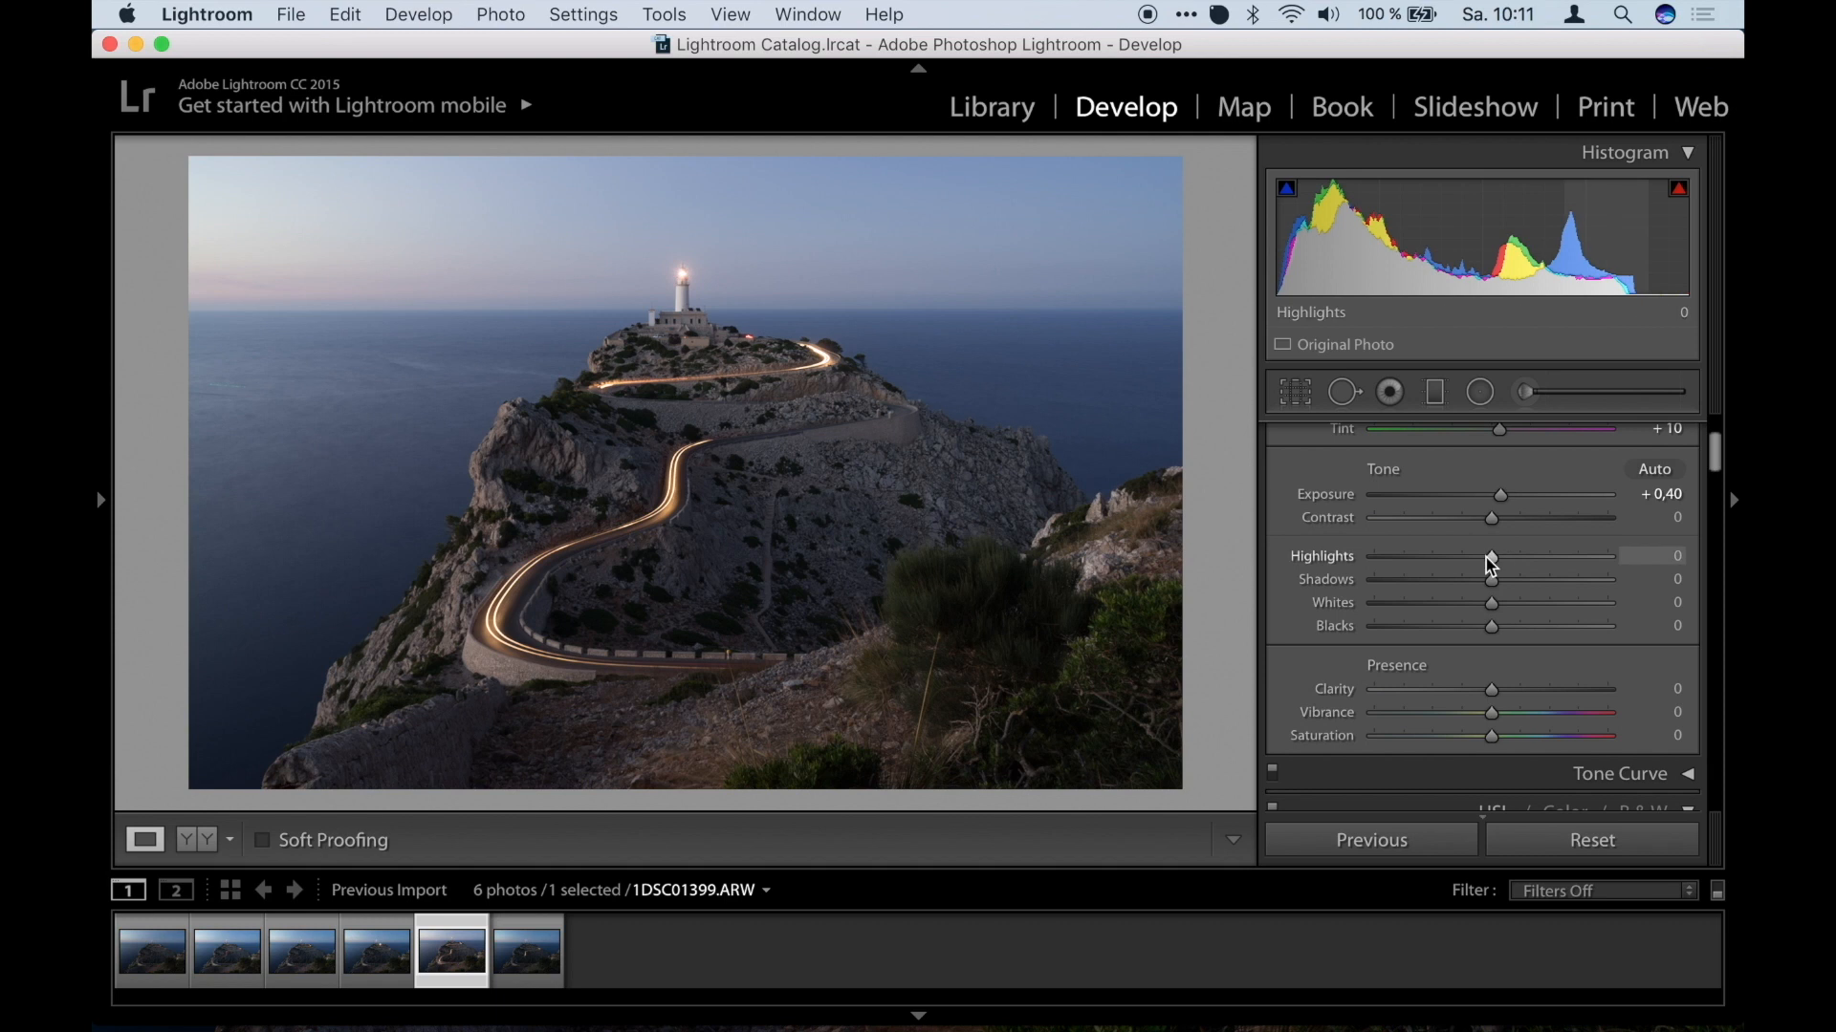
{"action": "left_click_drag", "start_coordinate": [1487, 557], "coordinate": [1385, 555]}
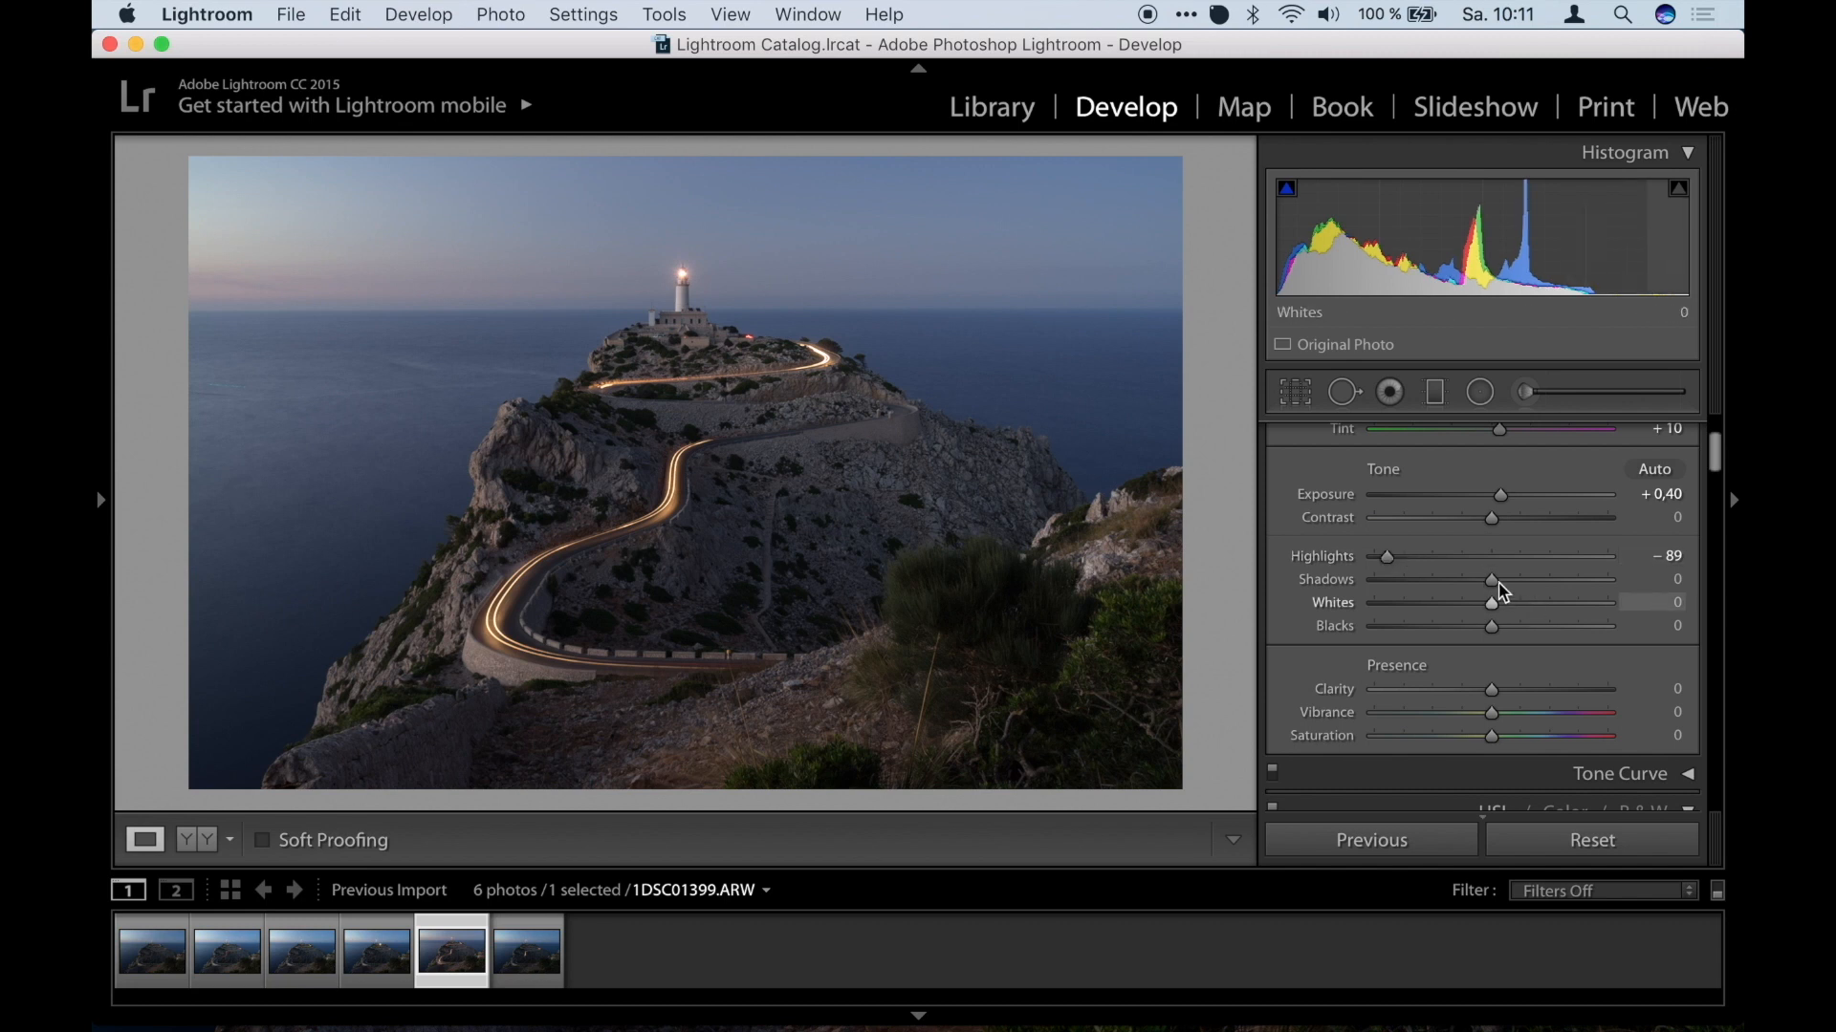
{"action": "left_click_drag", "start_coordinate": [1493, 579], "coordinate": [1573, 586]}
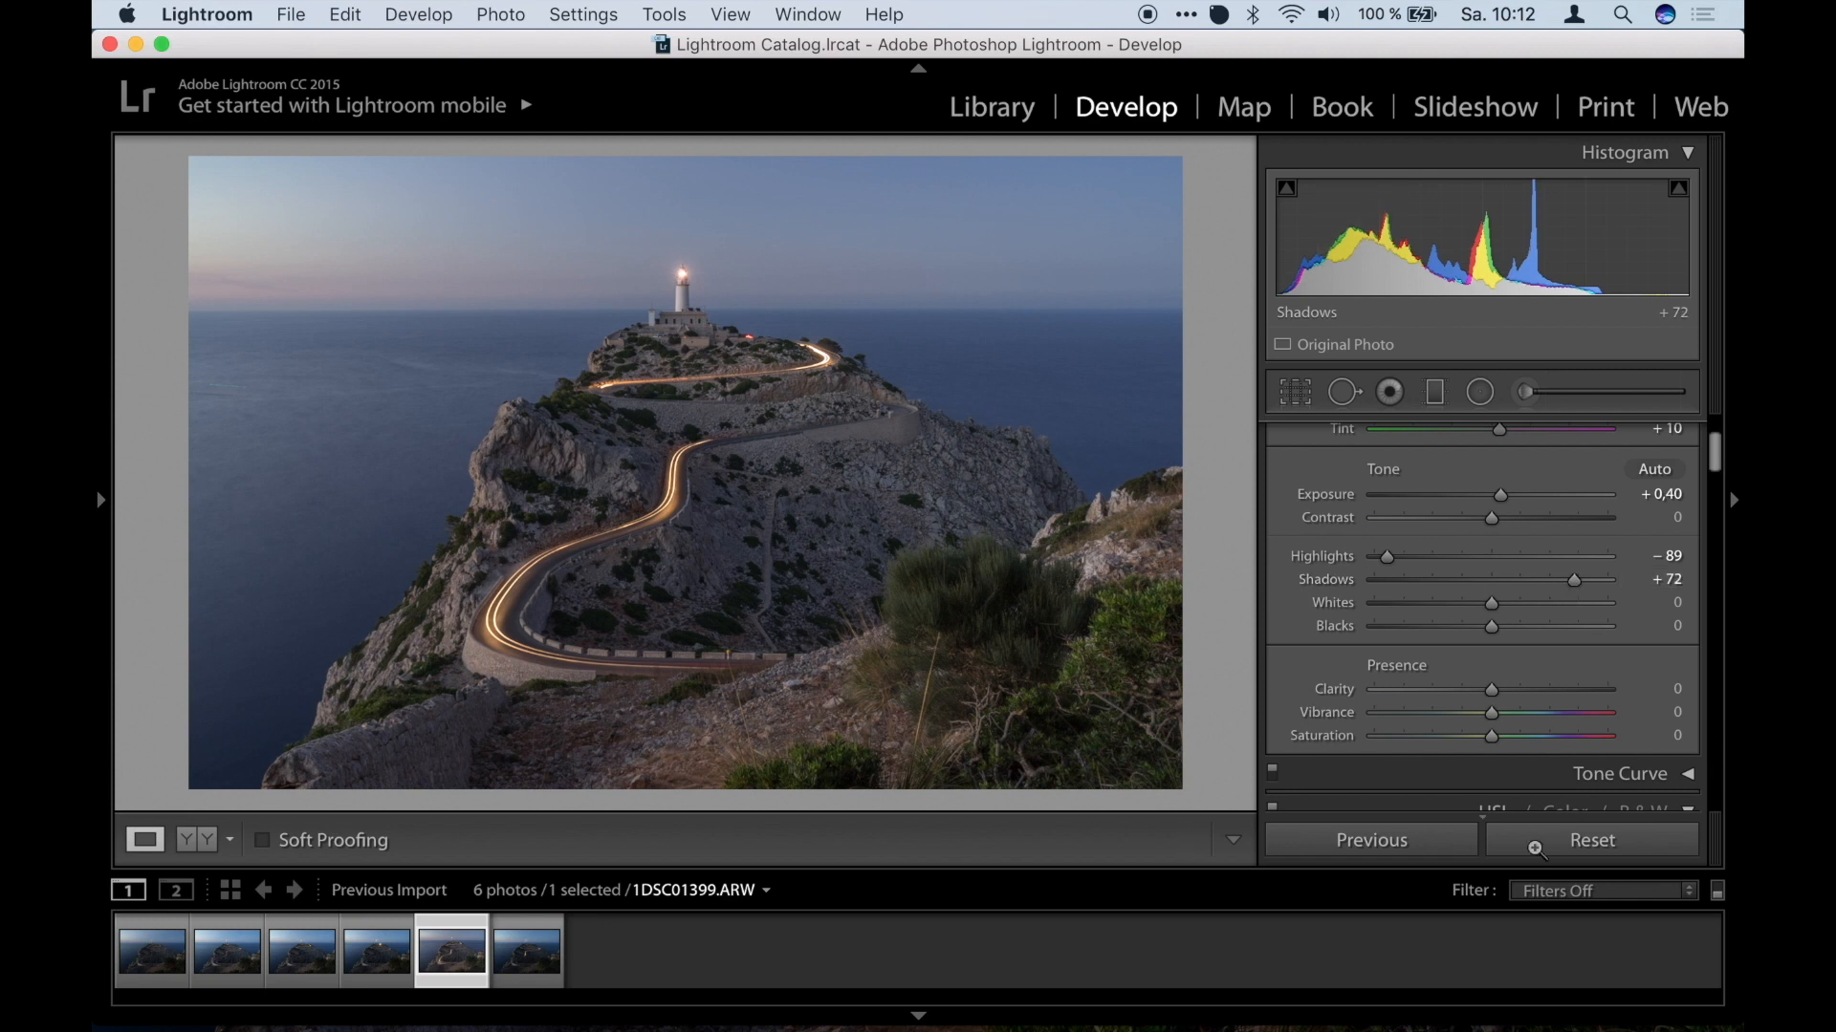
Set Whites to +34 using the clipping preview, and set Blacks to −21.
{"action": "key", "text": "alt"}
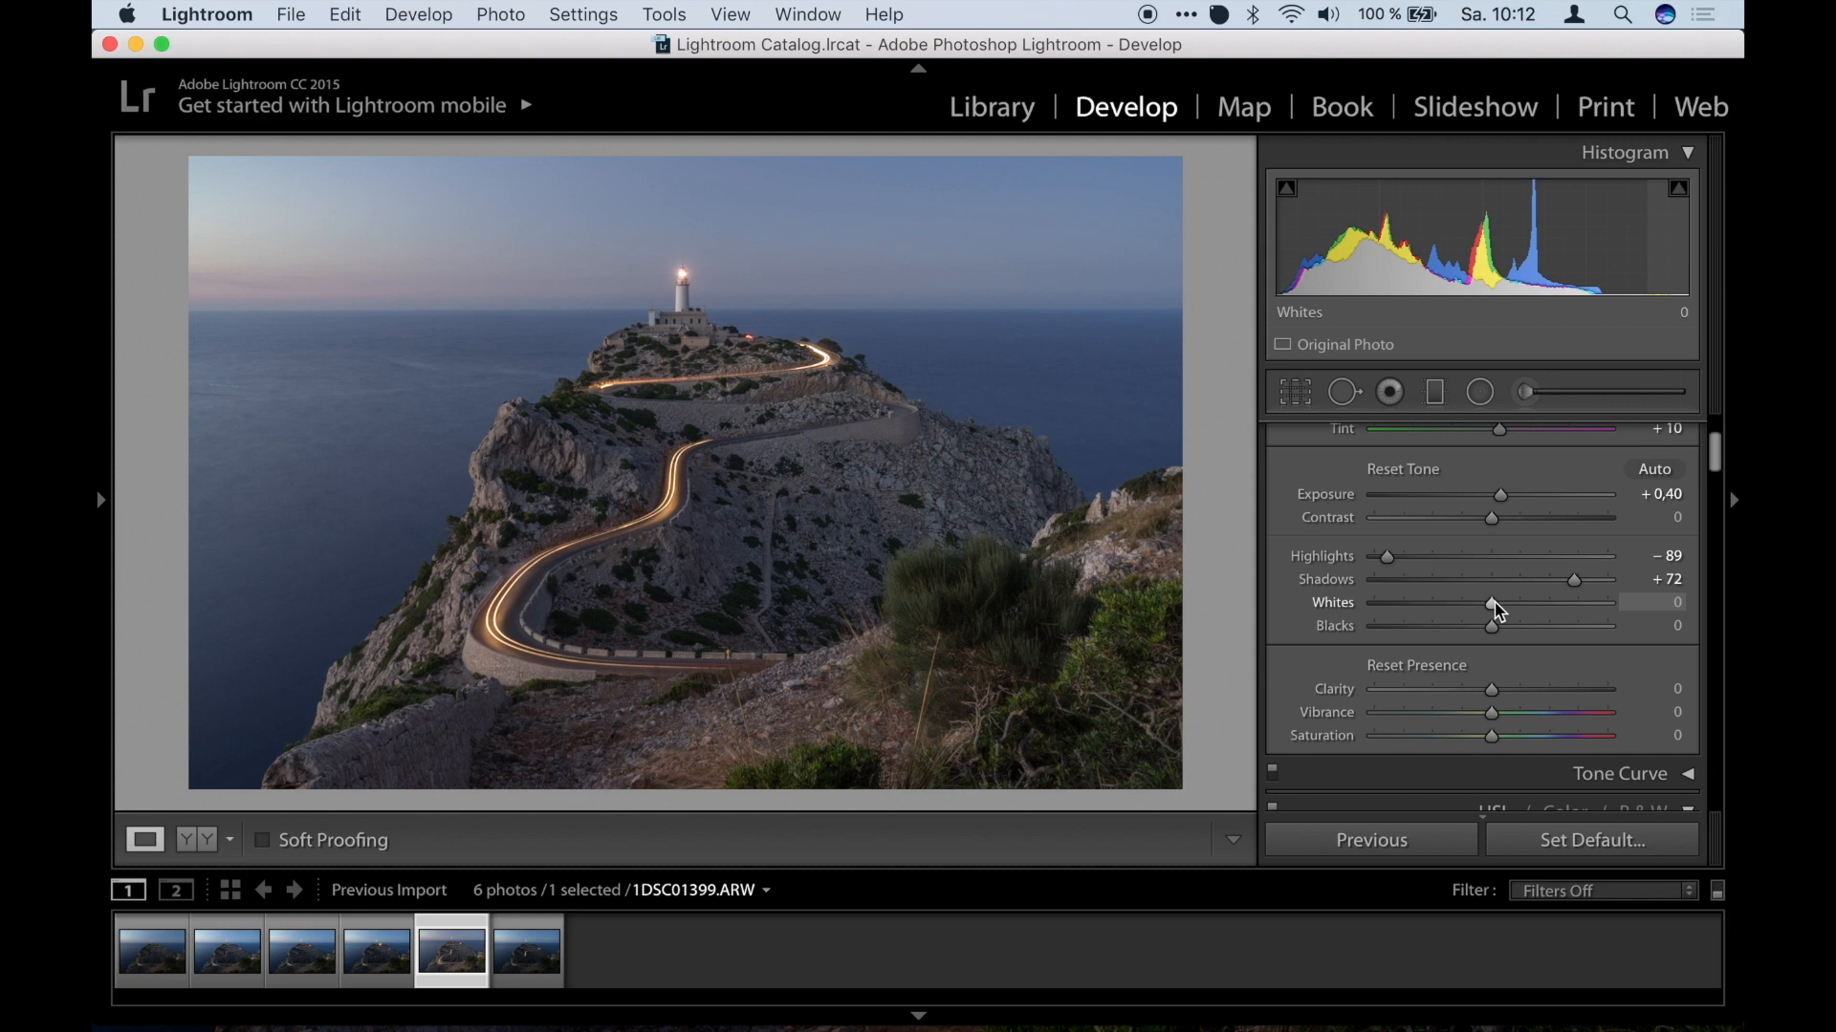
{"action": "left_click_drag", "start_coordinate": [1495, 609], "coordinate": [1536, 612]}
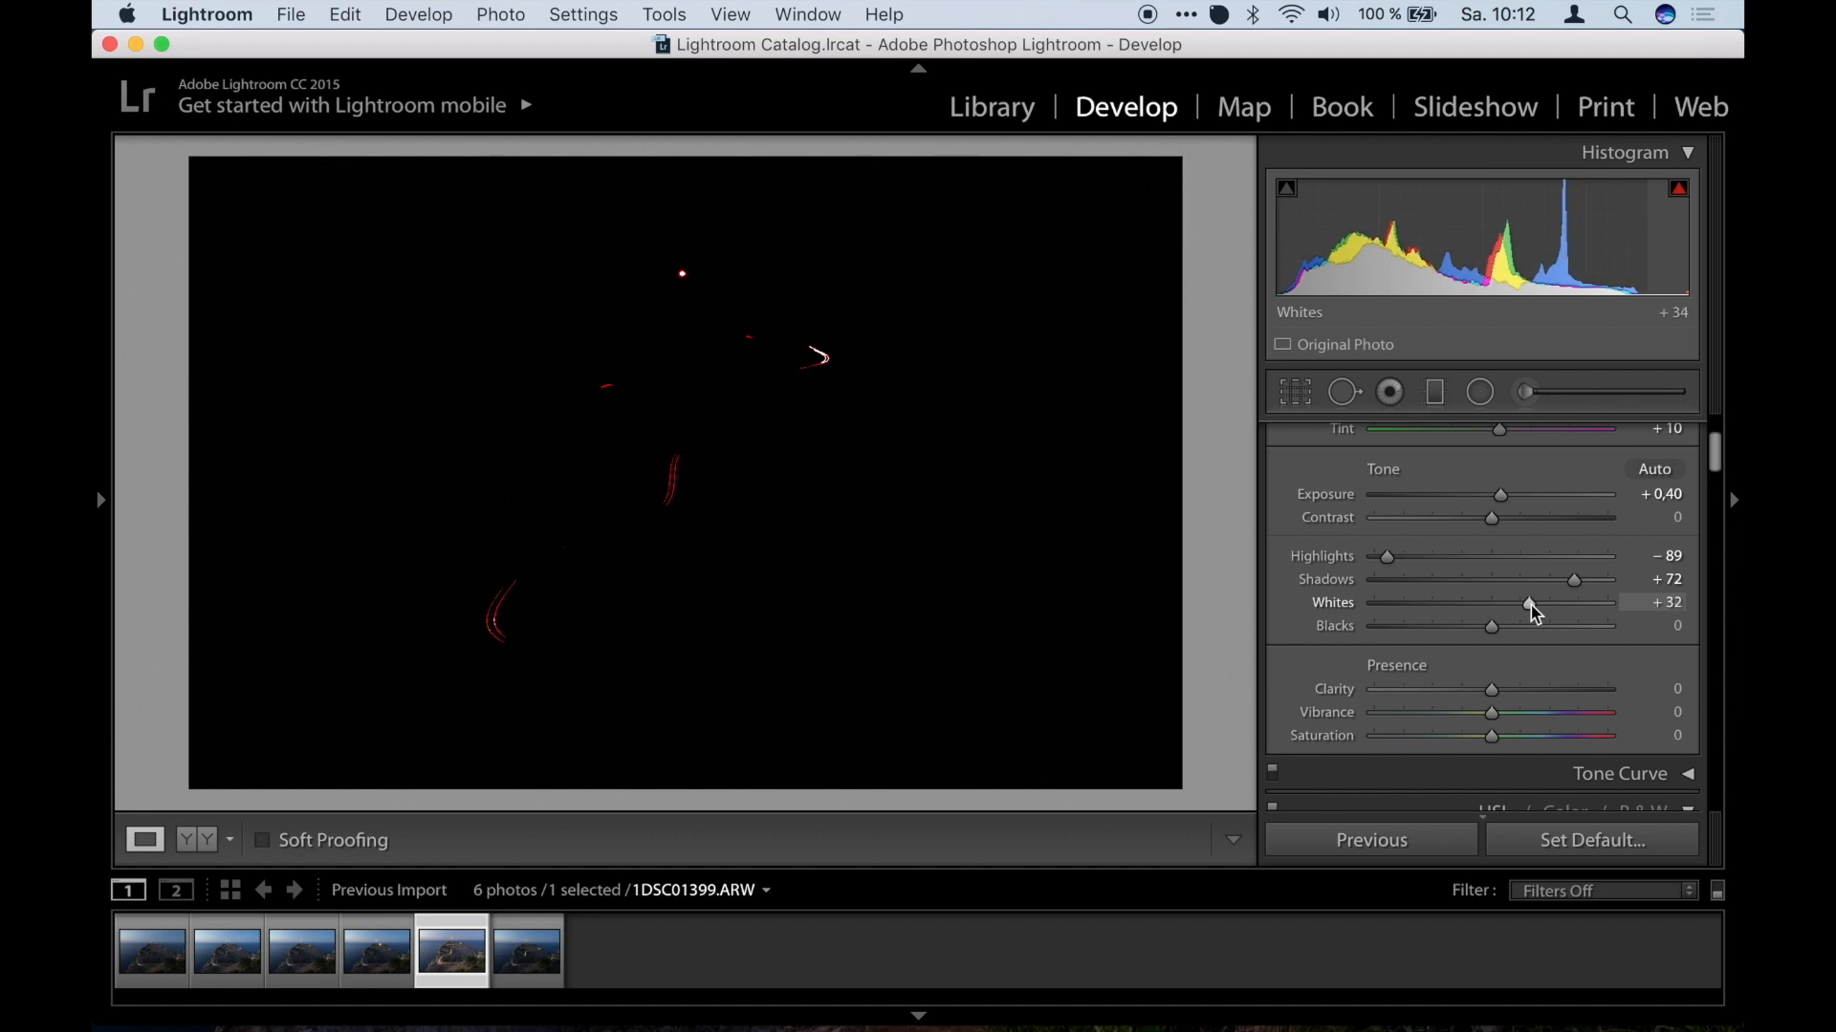
{"action": "left_click_drag", "start_coordinate": [1531, 605], "coordinate": [1533, 605]}
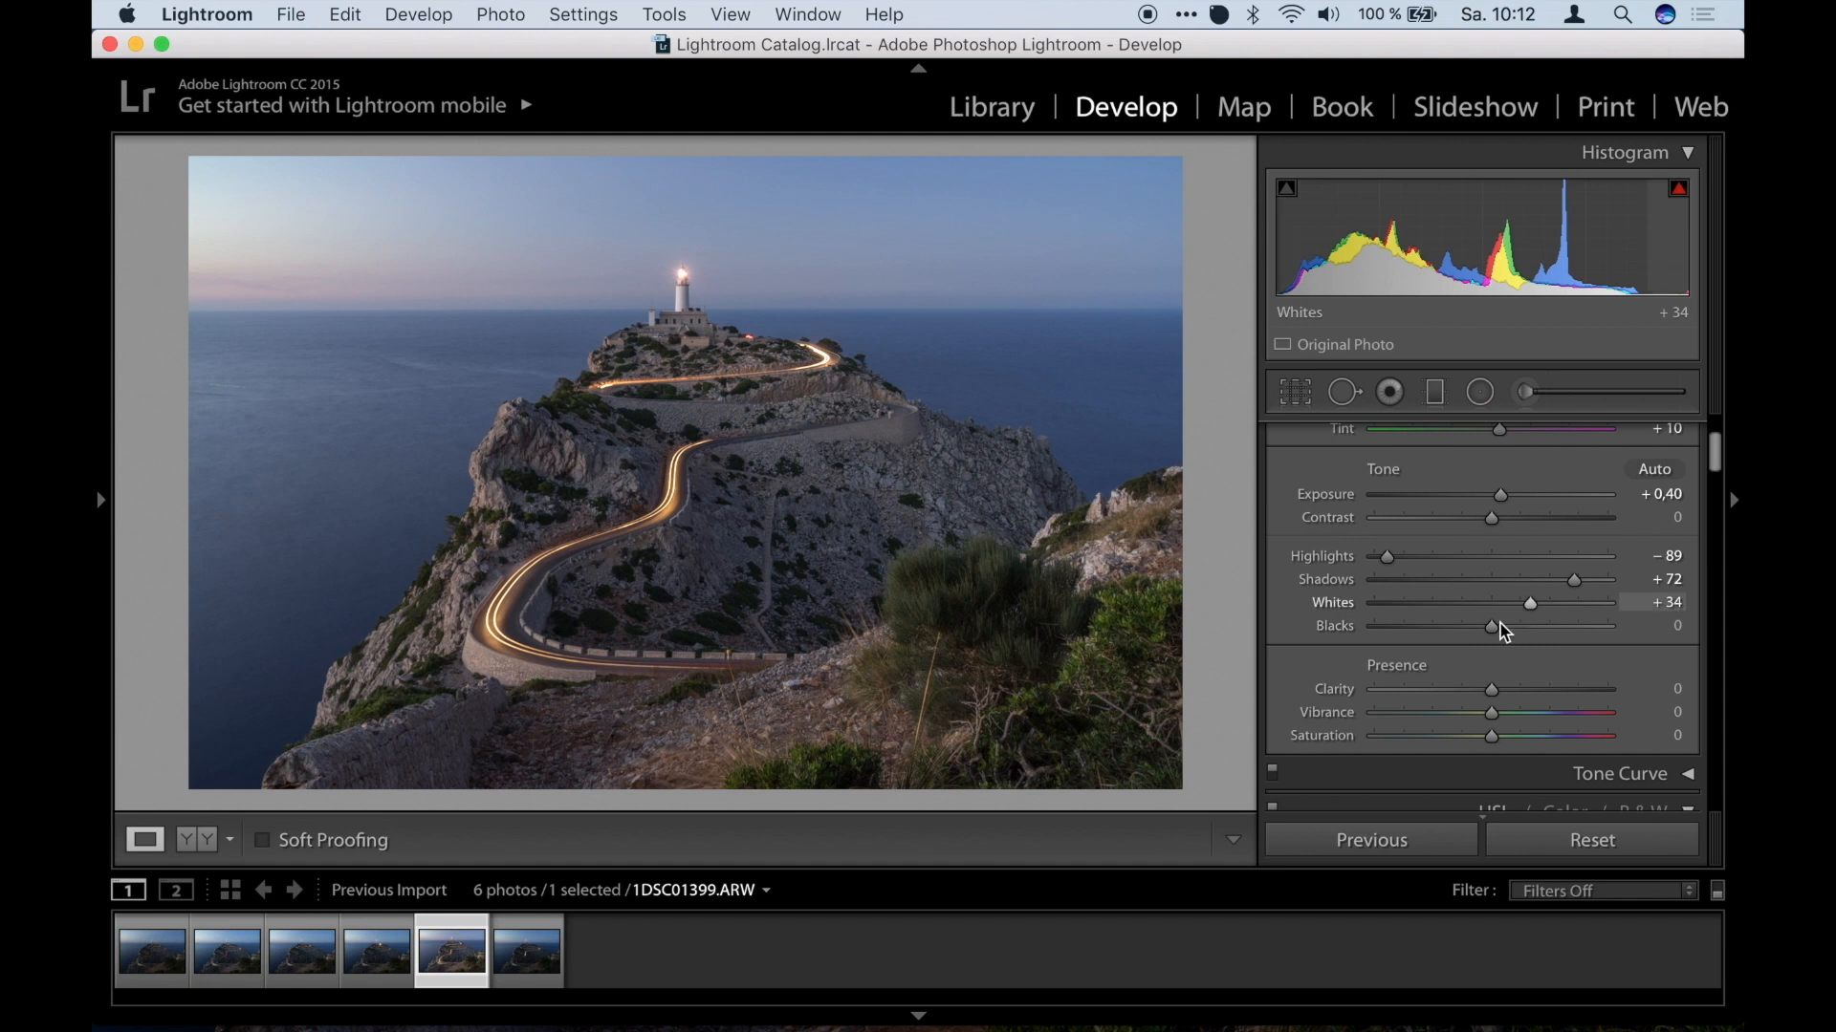
{"action": "left_click_drag", "start_coordinate": [1499, 629], "coordinate": [1469, 629]}
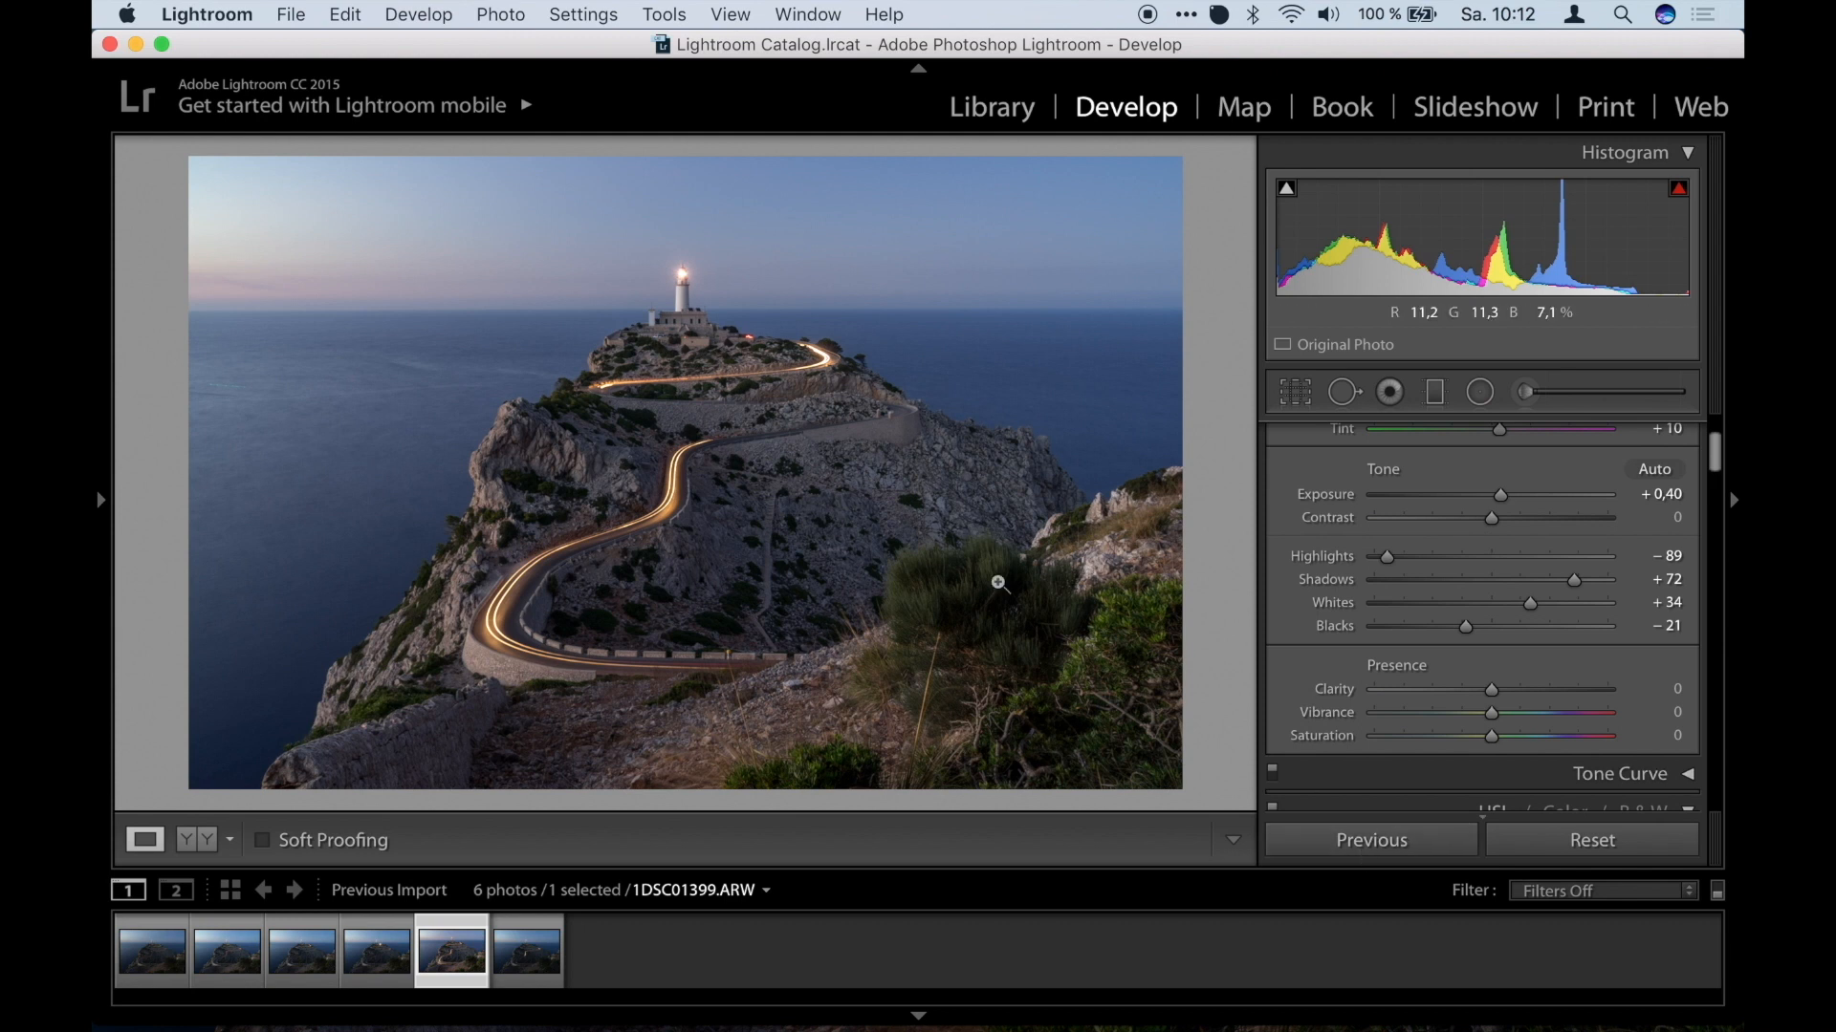
Compare the photo with its before version side by side, and set Clarity to −17.
{"action": "key", "text": "y"}
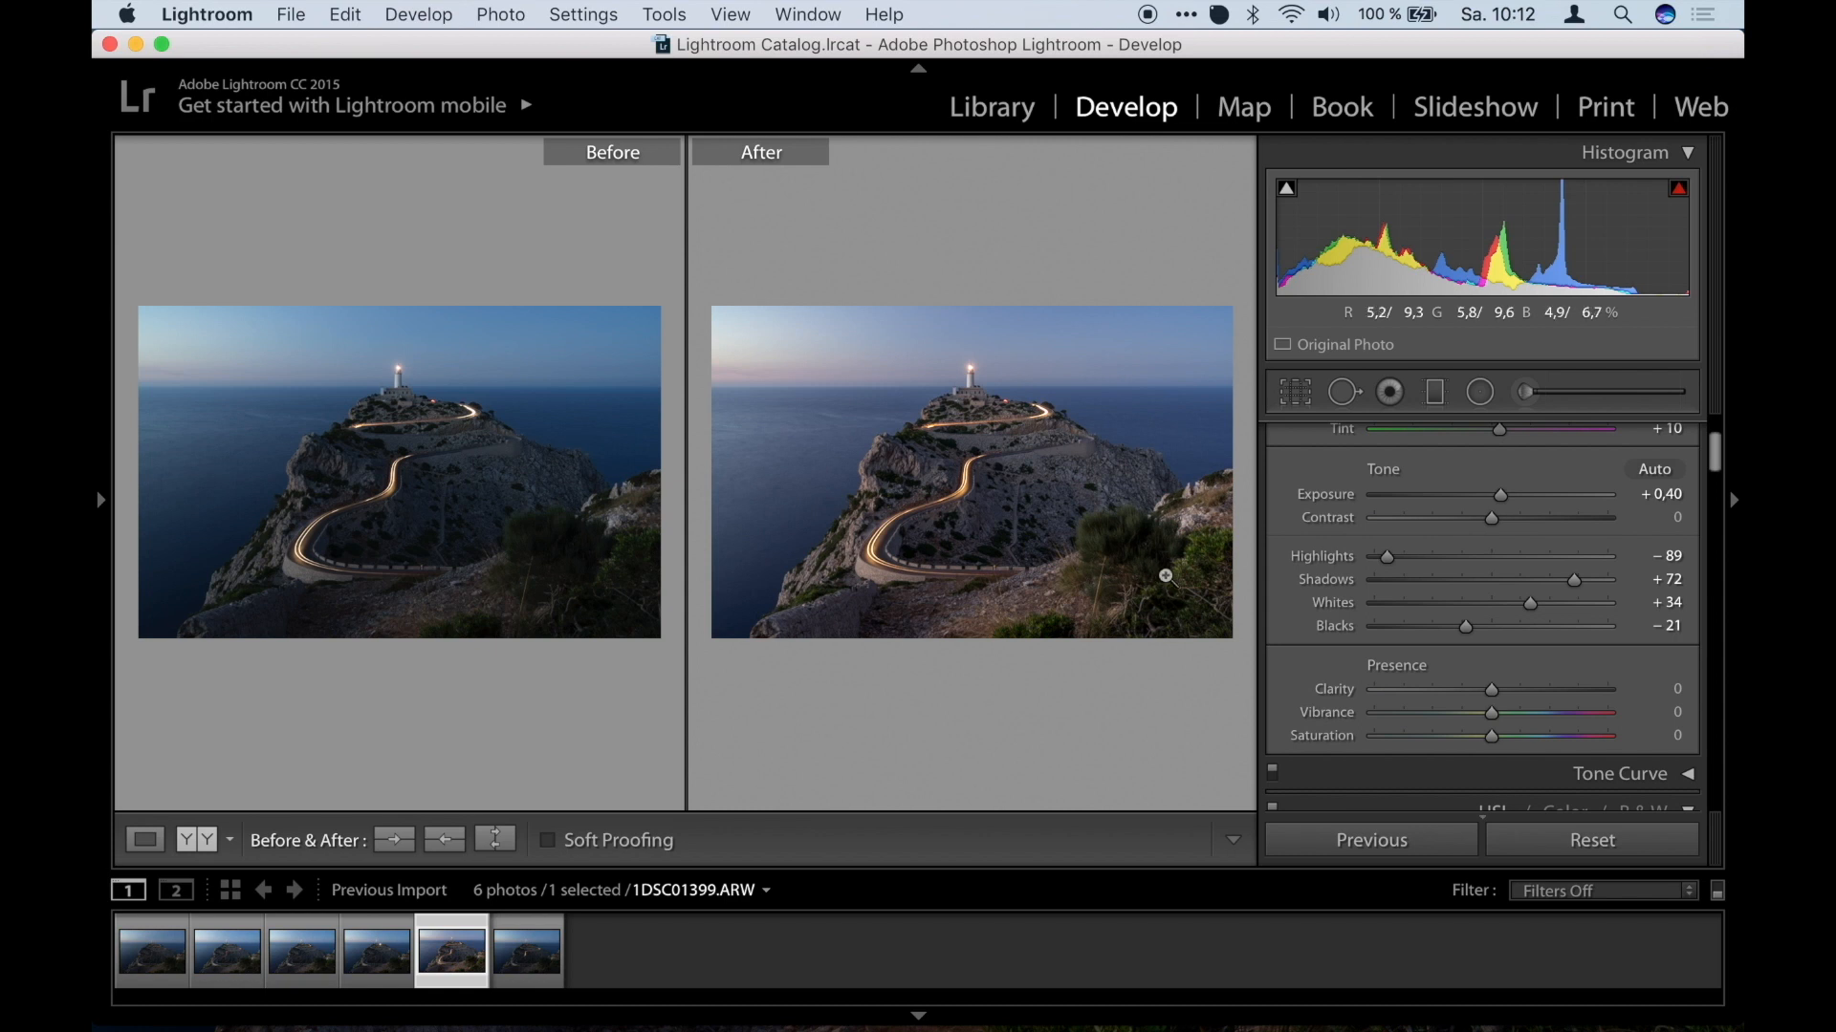
{"action": "key", "text": "y"}
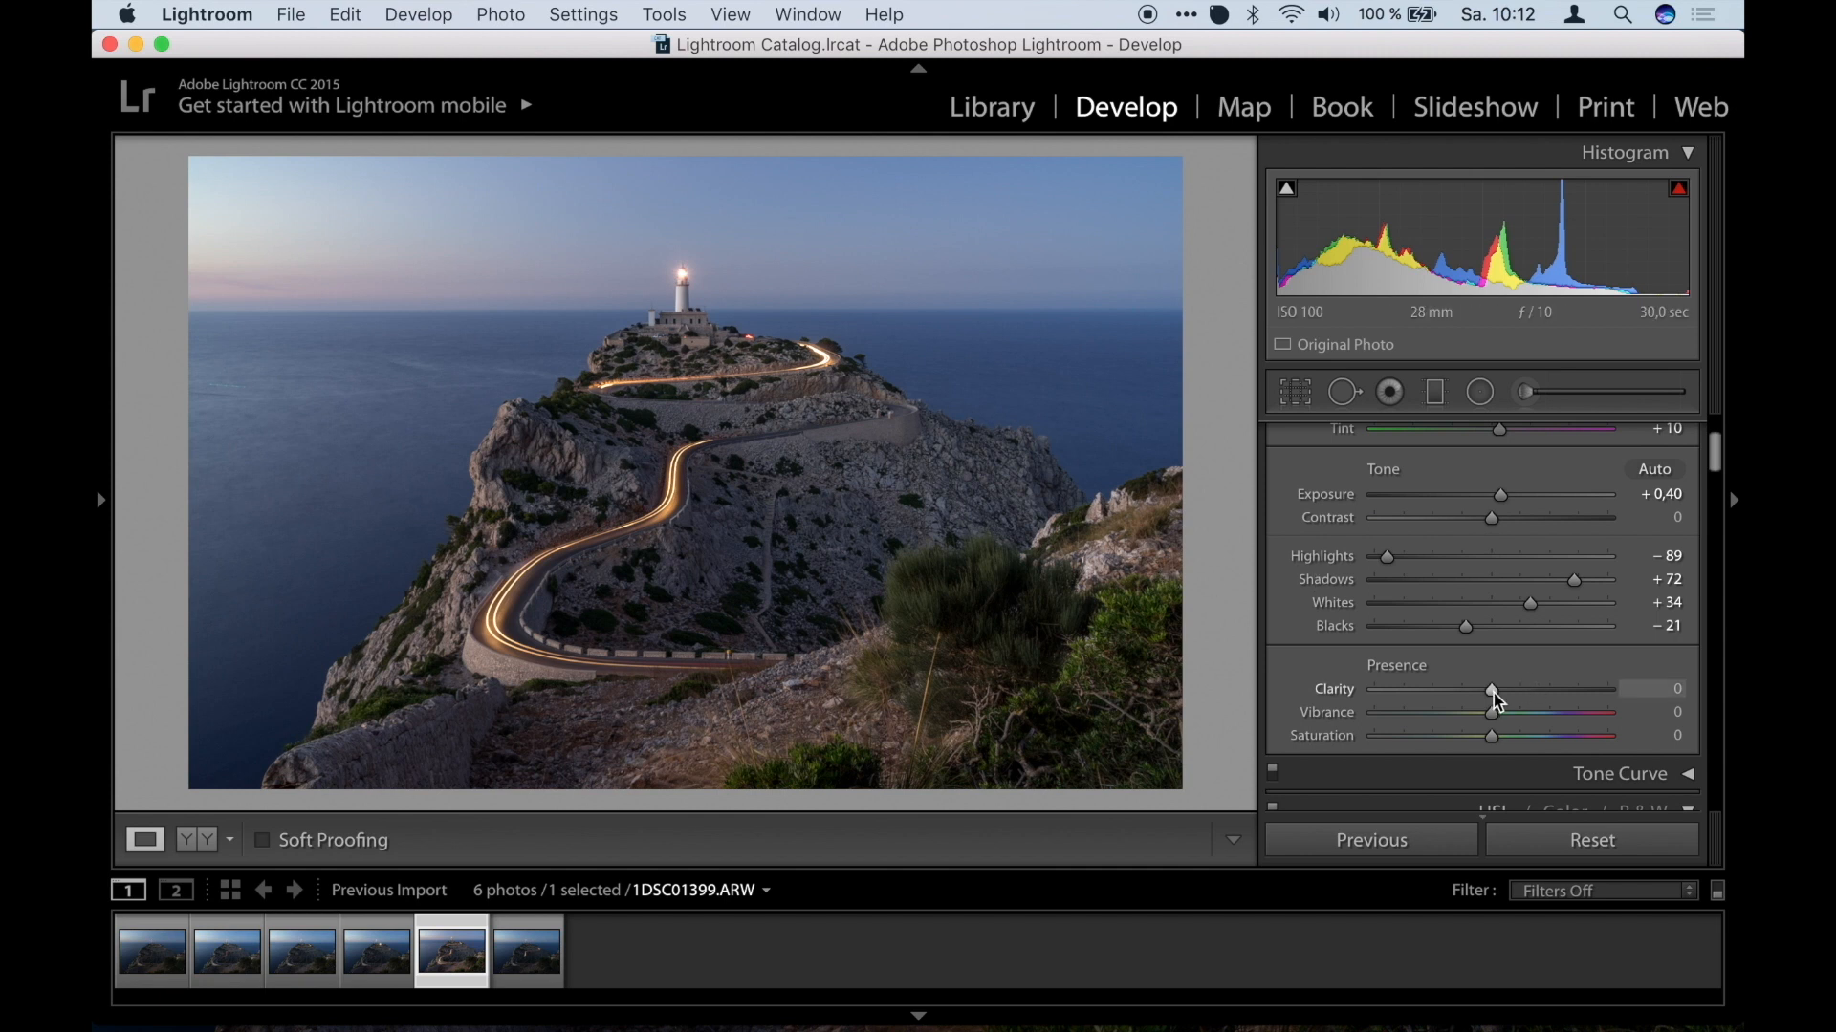
{"action": "left_click_drag", "start_coordinate": [1490, 693], "coordinate": [1479, 705]}
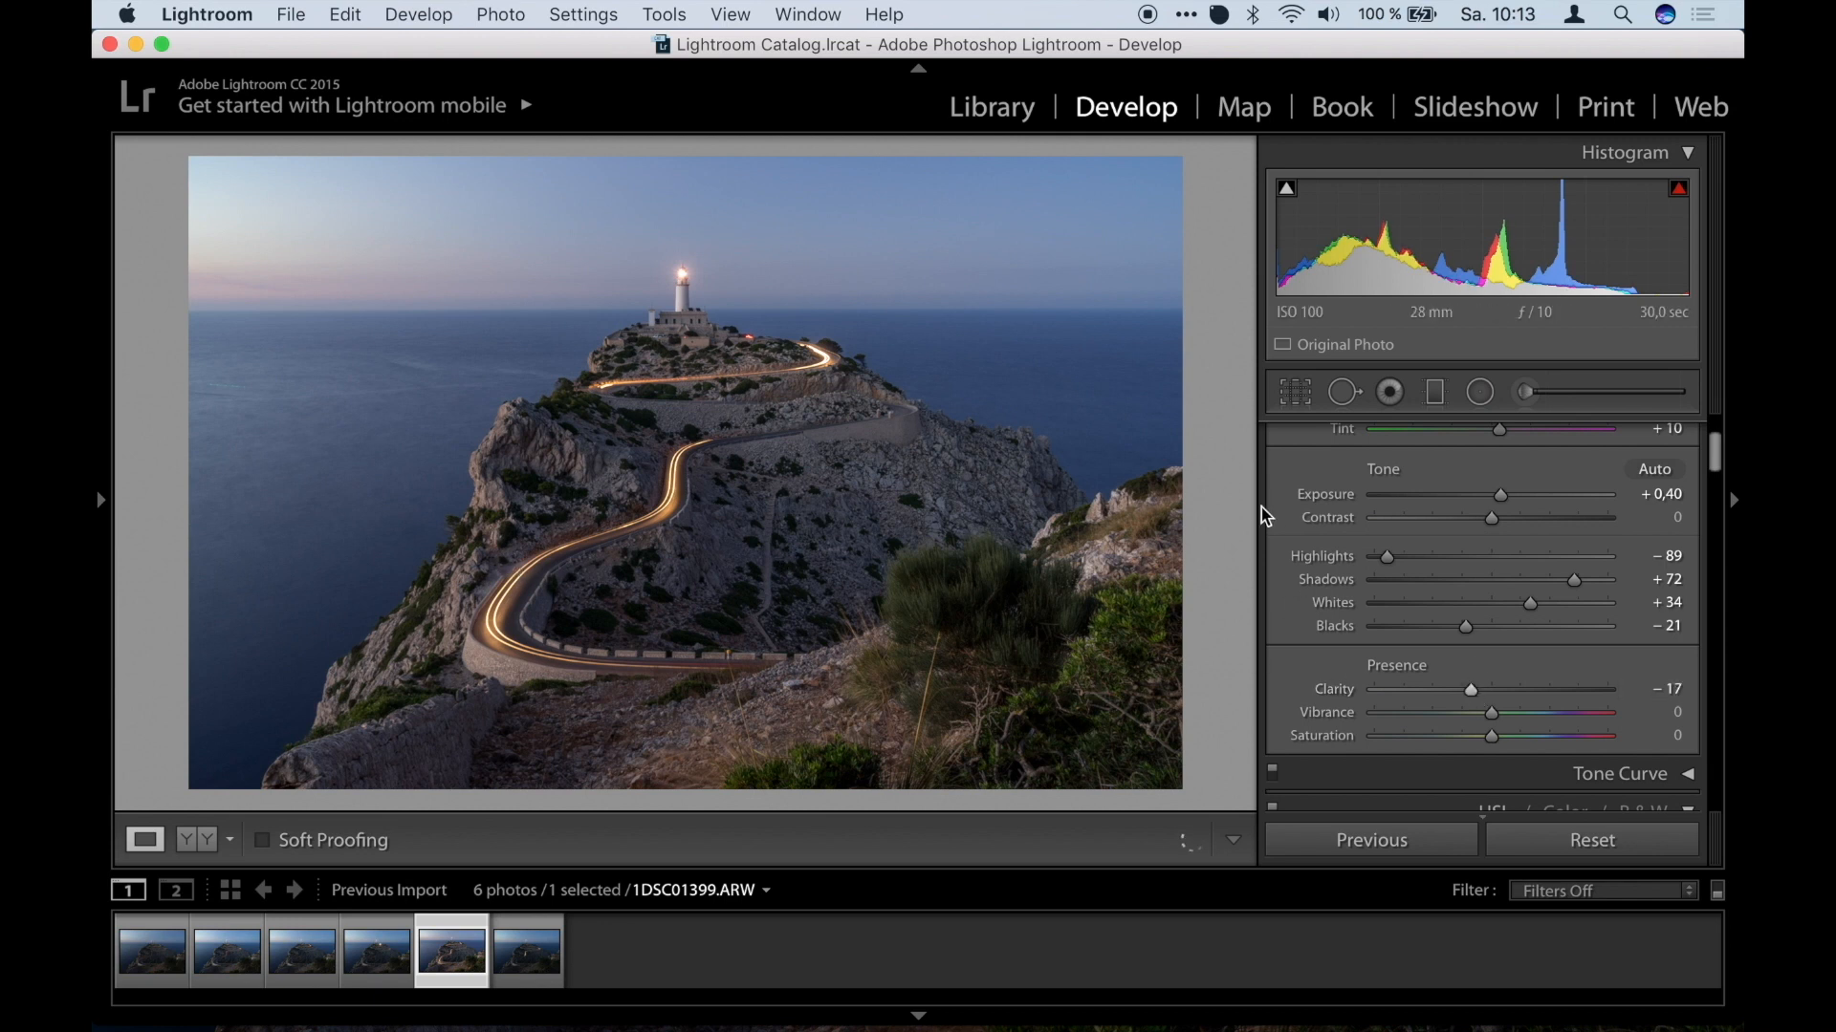
Set the photo's Vibrance to +25 and Saturation to +13.
{"action": "scroll", "coordinate": [1367, 493], "scroll_direction": "up", "scroll_amount": 3}
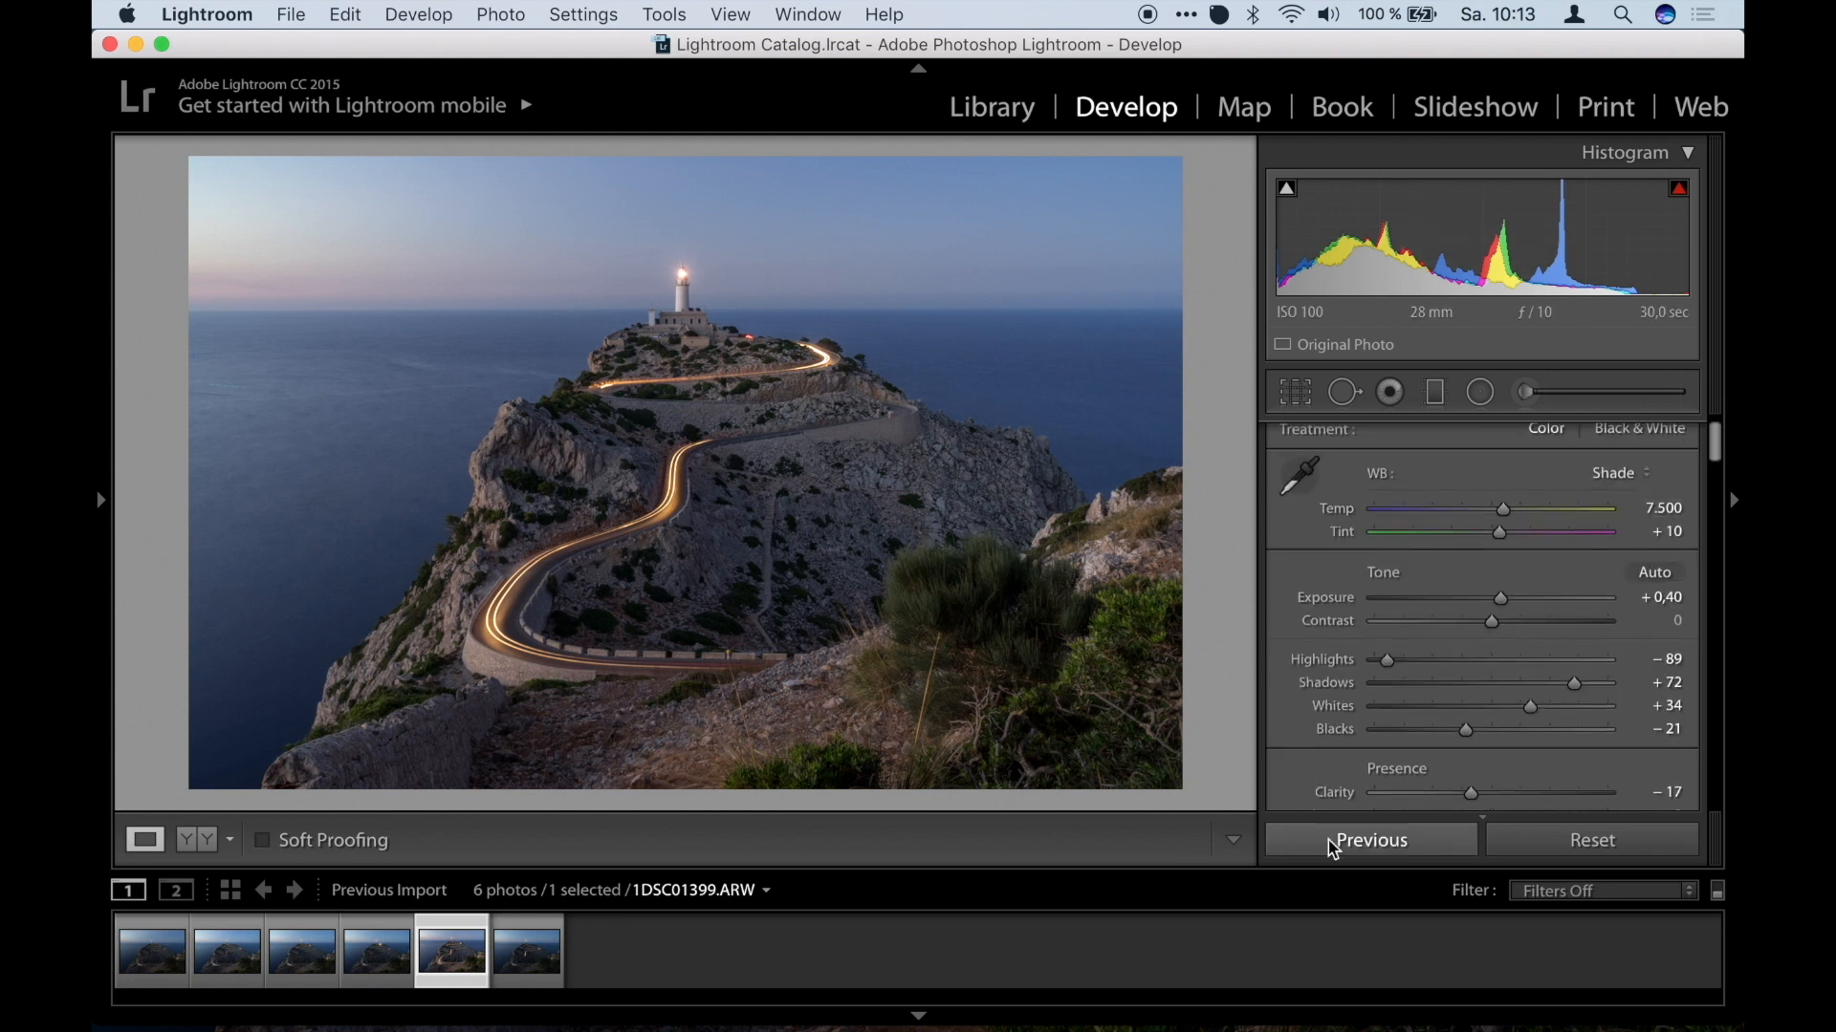
{"action": "scroll", "coordinate": [1529, 659], "scroll_direction": "down", "scroll_amount": 5}
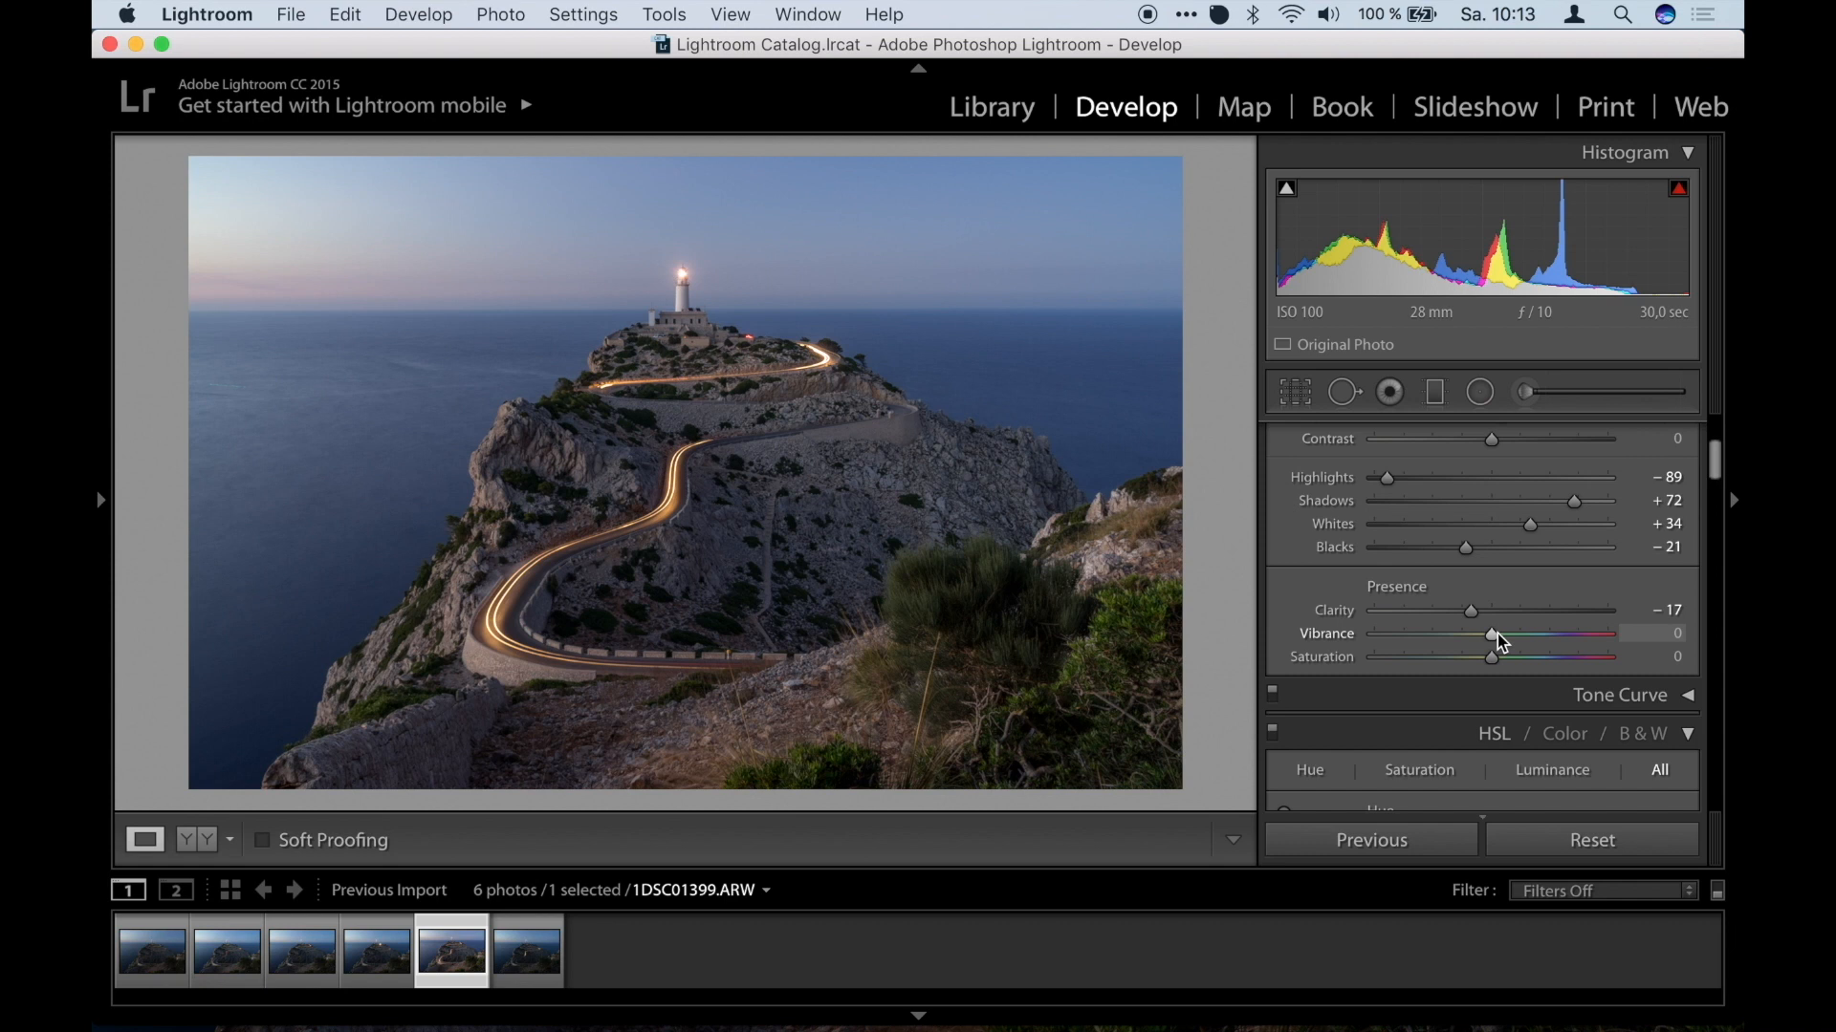
{"action": "left_click_drag", "start_coordinate": [1498, 634], "coordinate": [1527, 639]}
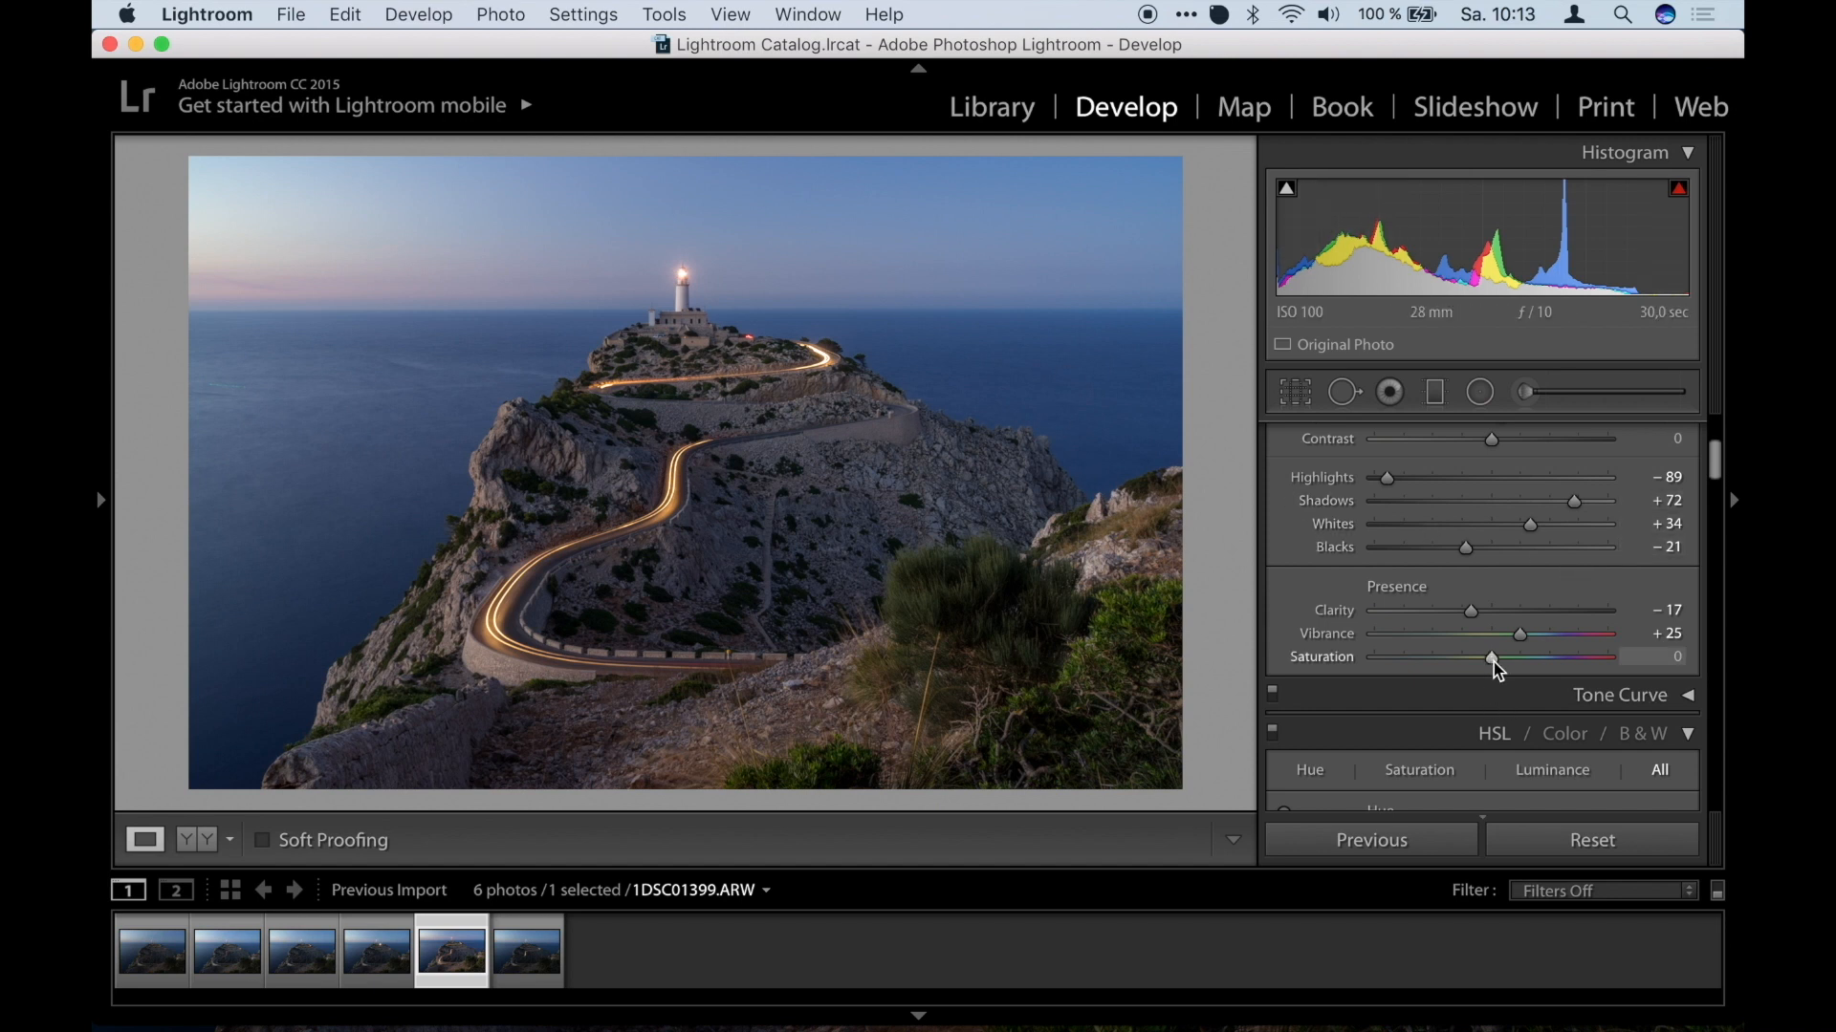
{"action": "left_click_drag", "start_coordinate": [1494, 661], "coordinate": [1508, 662]}
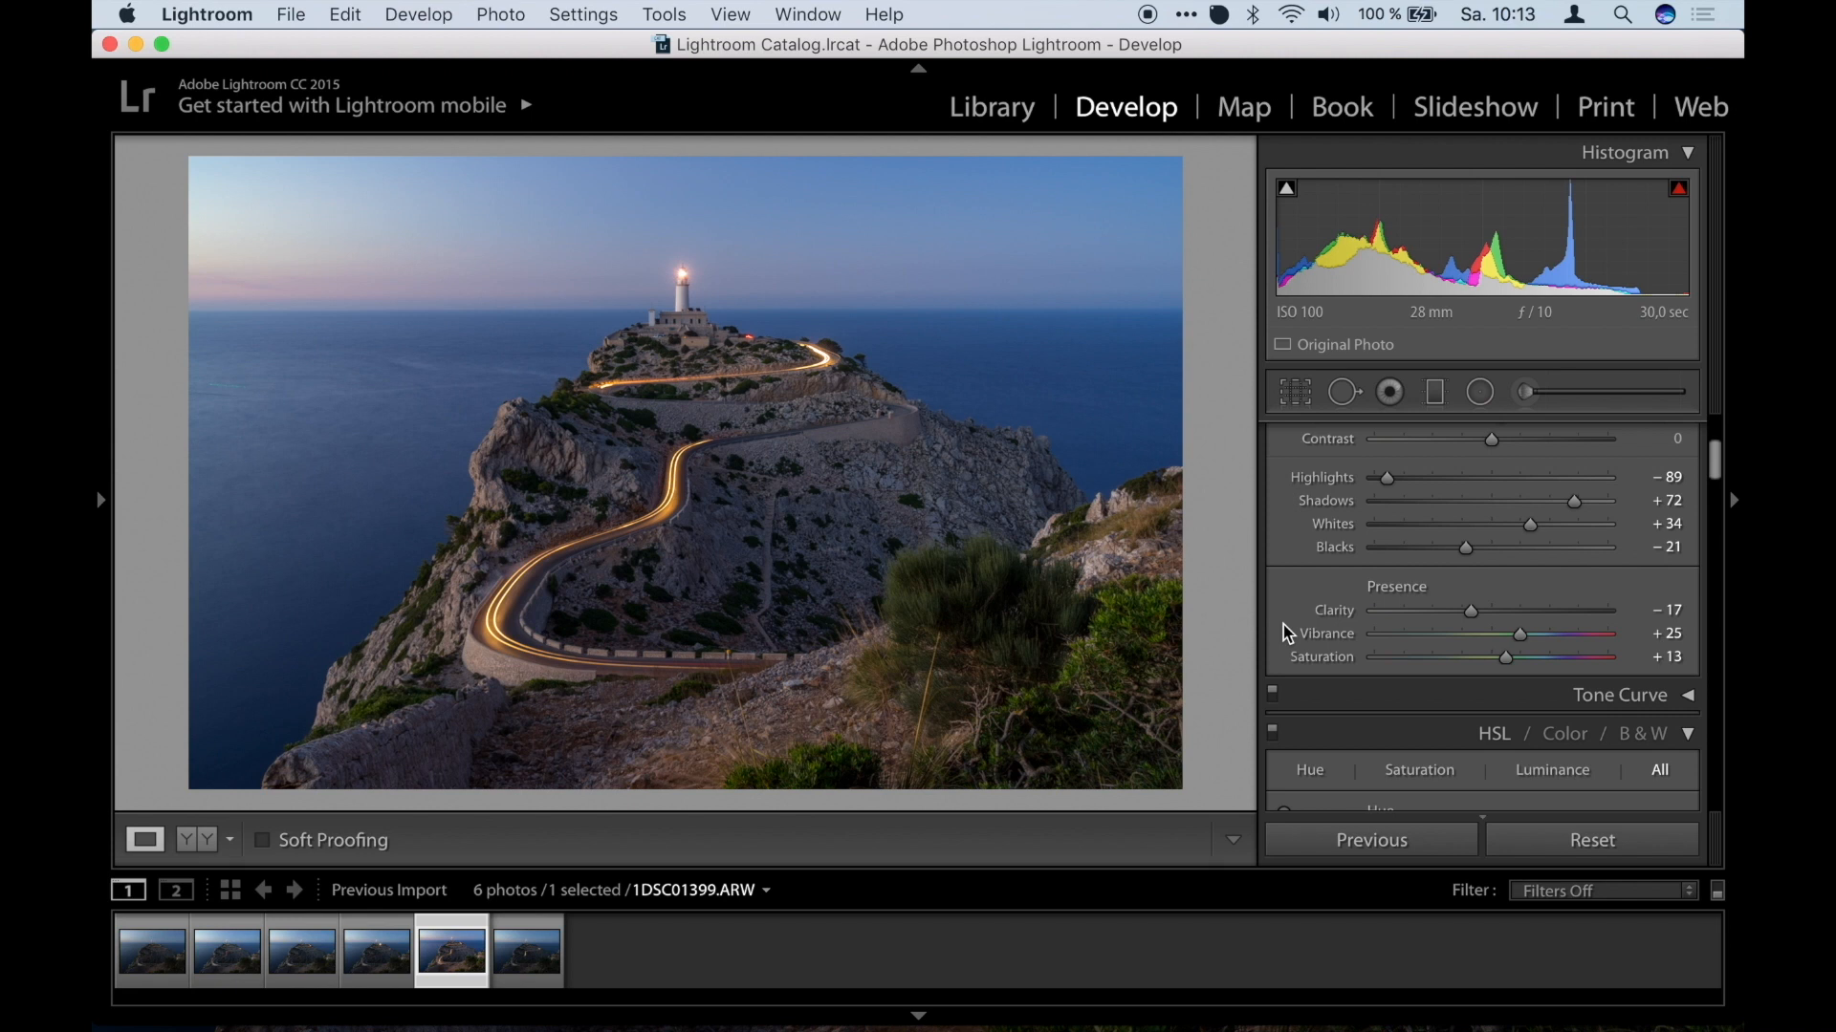
Split-tone the highlights with Hue 36 and Saturation 20, previewing the hue at full strength while choosing it.
{"action": "scroll", "coordinate": [1381, 664], "scroll_direction": "down", "scroll_amount": 10}
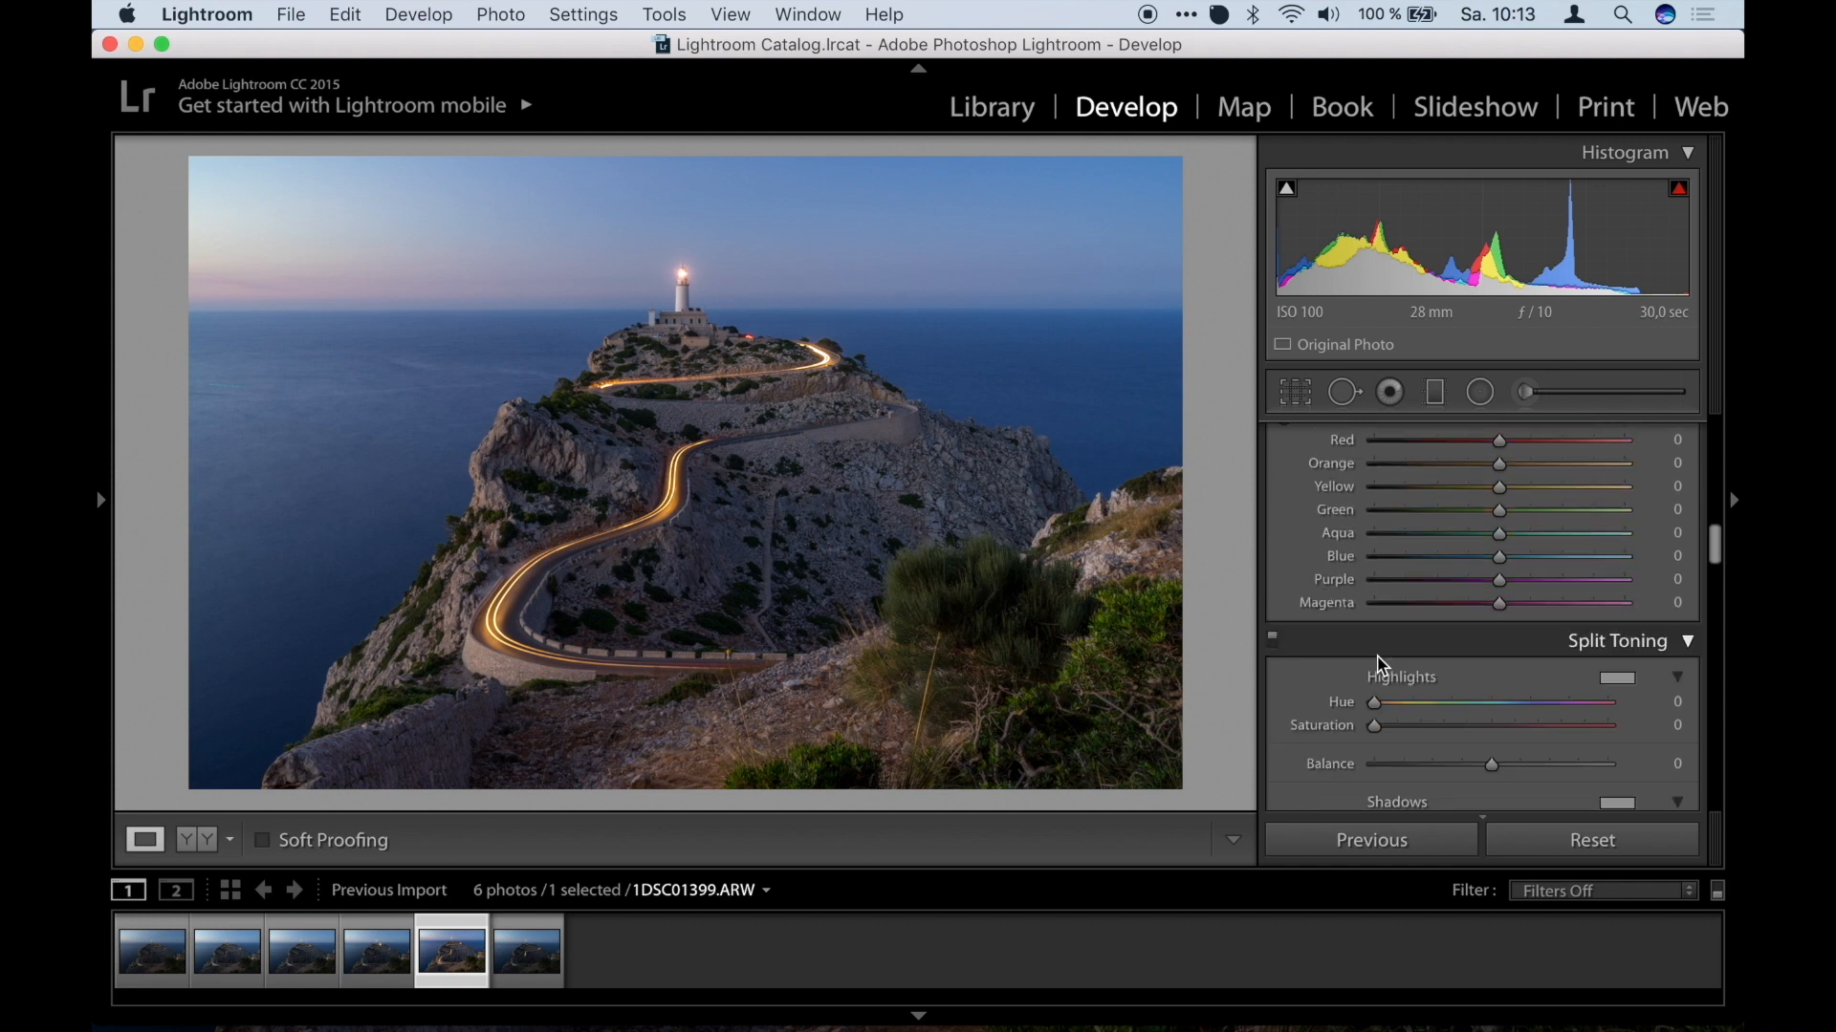
{"action": "scroll", "coordinate": [1381, 664], "scroll_direction": "down", "scroll_amount": 3}
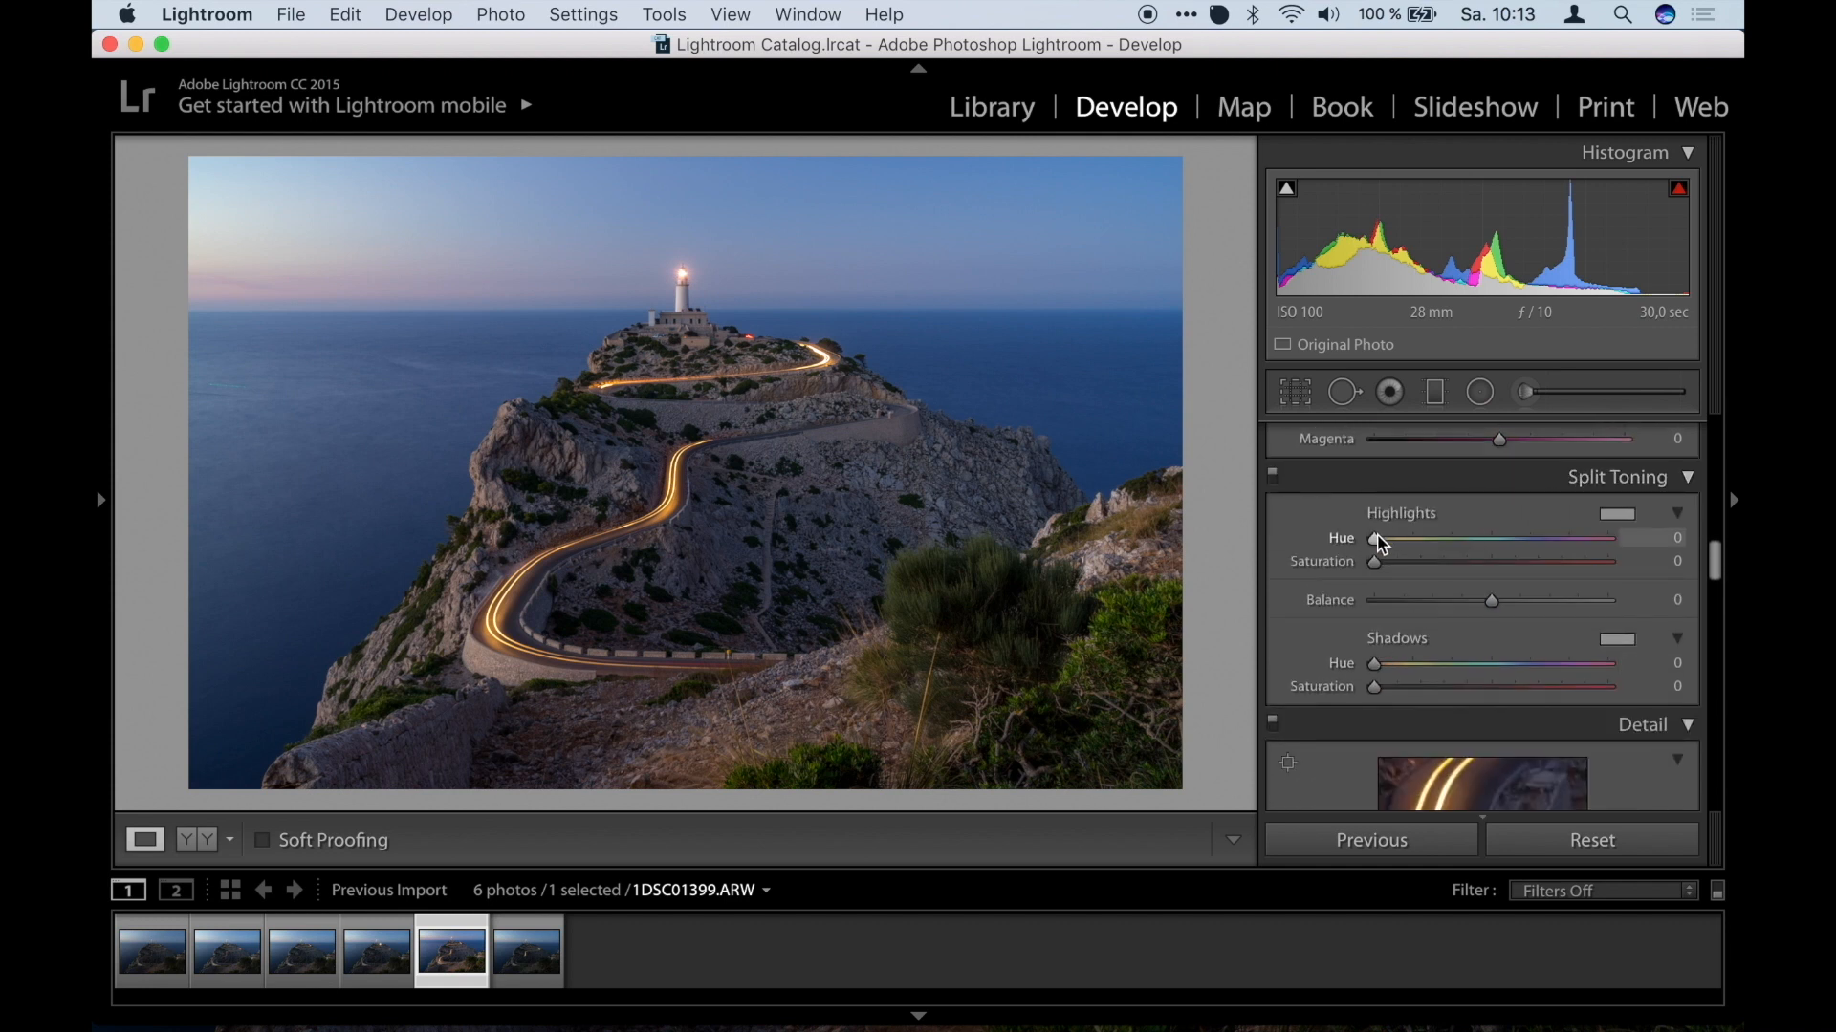
{"action": "key", "text": "alt"}
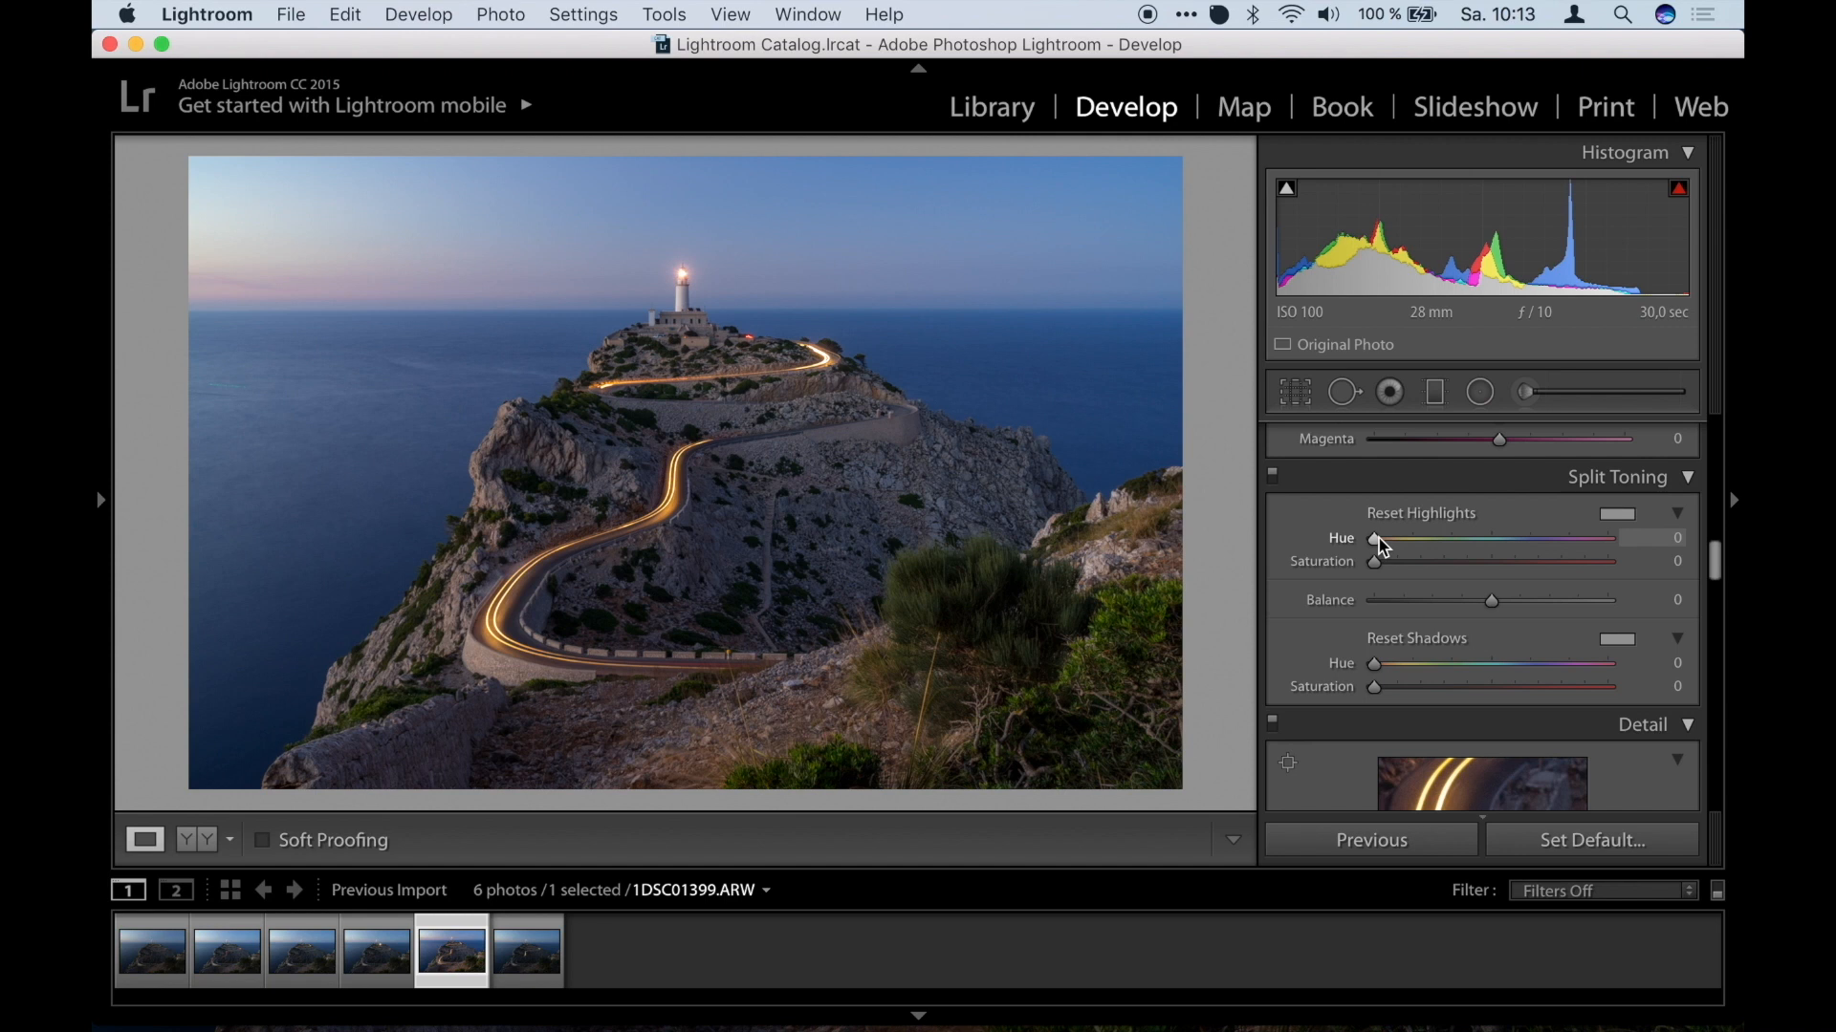
{"action": "left_click_drag", "start_coordinate": [1378, 538], "coordinate": [1399, 536]}
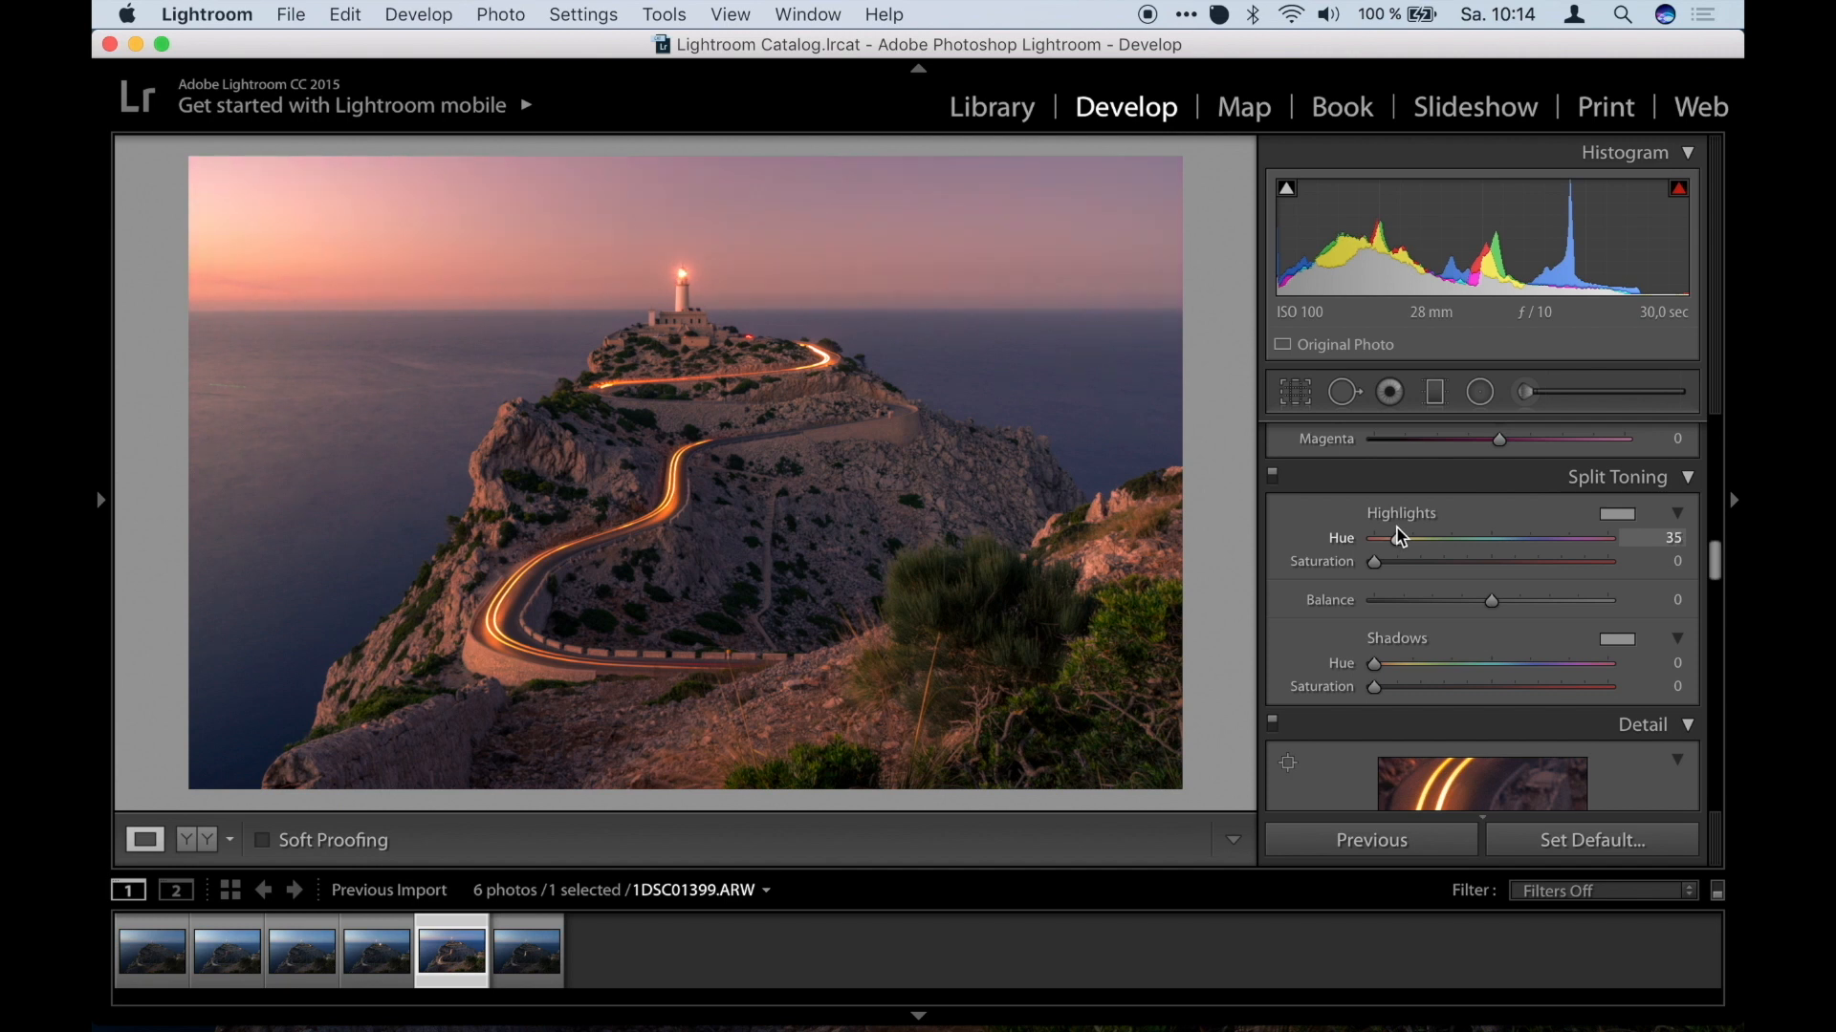
{"action": "left_click_drag", "start_coordinate": [1400, 536], "coordinate": [1396, 528]}
{"action": "key", "text": "alt"}
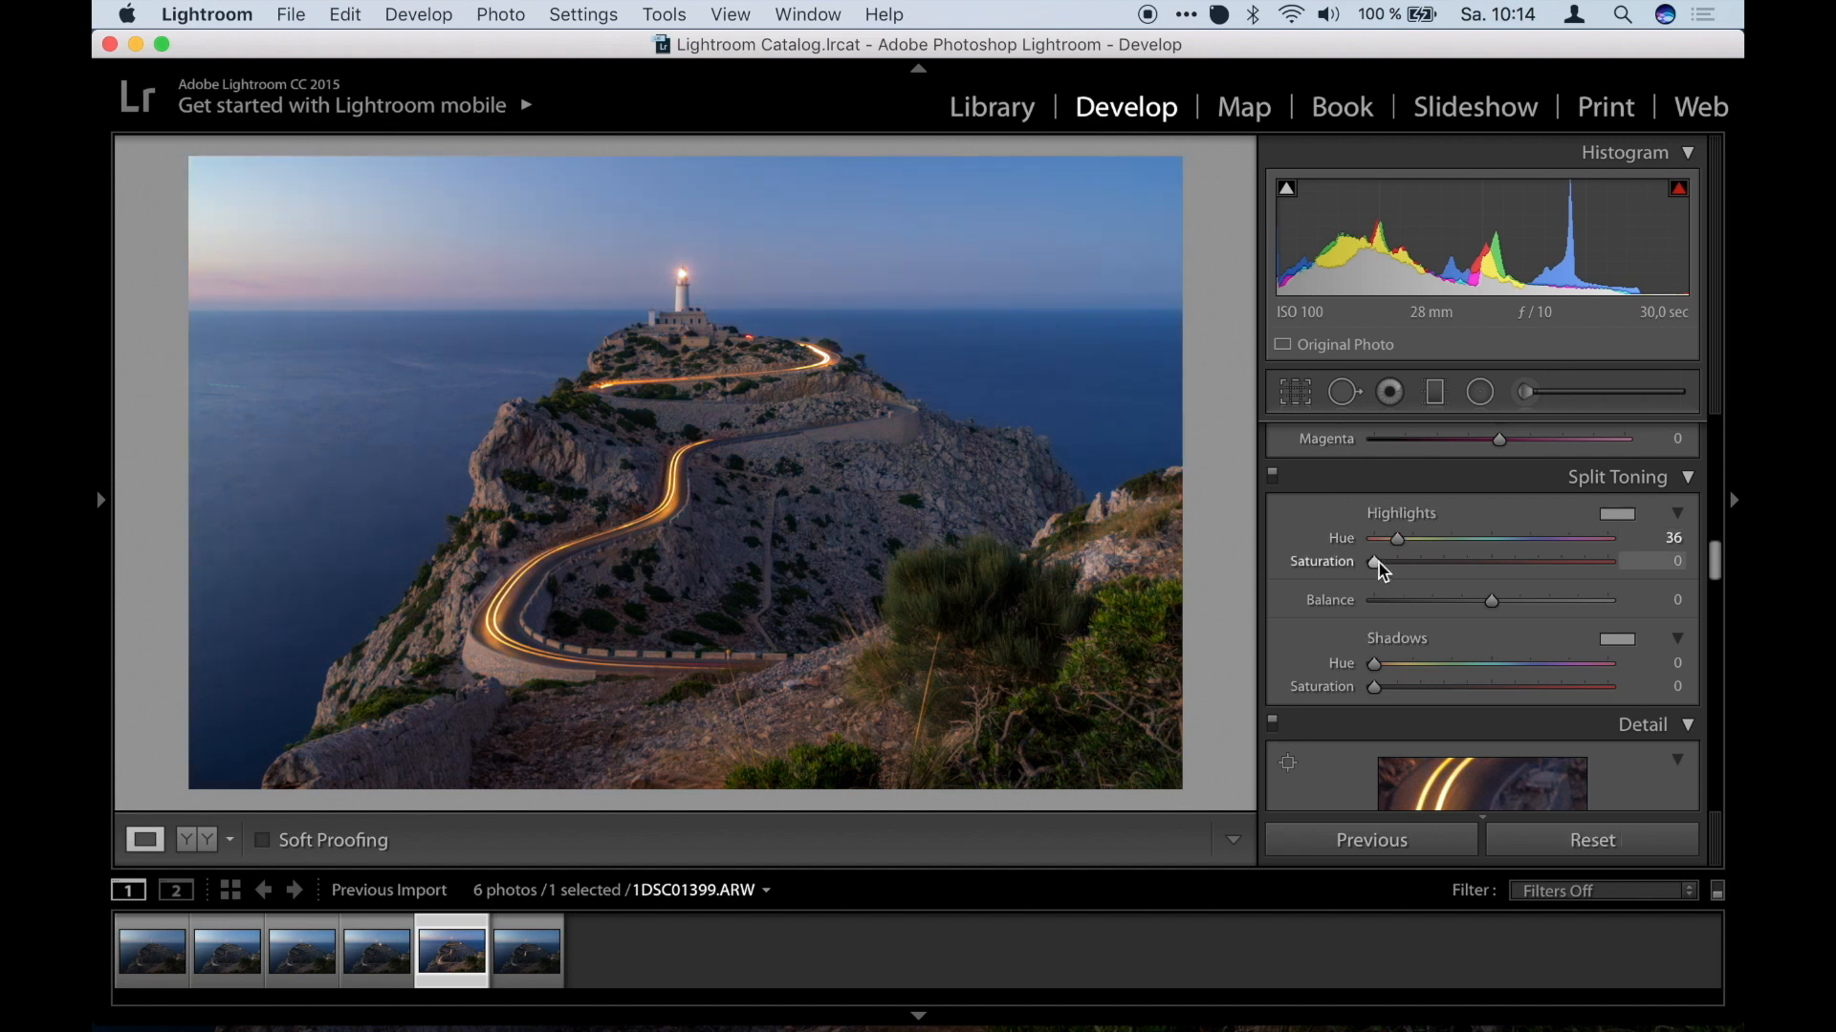
{"action": "left_click_drag", "start_coordinate": [1376, 562], "coordinate": [1433, 562]}
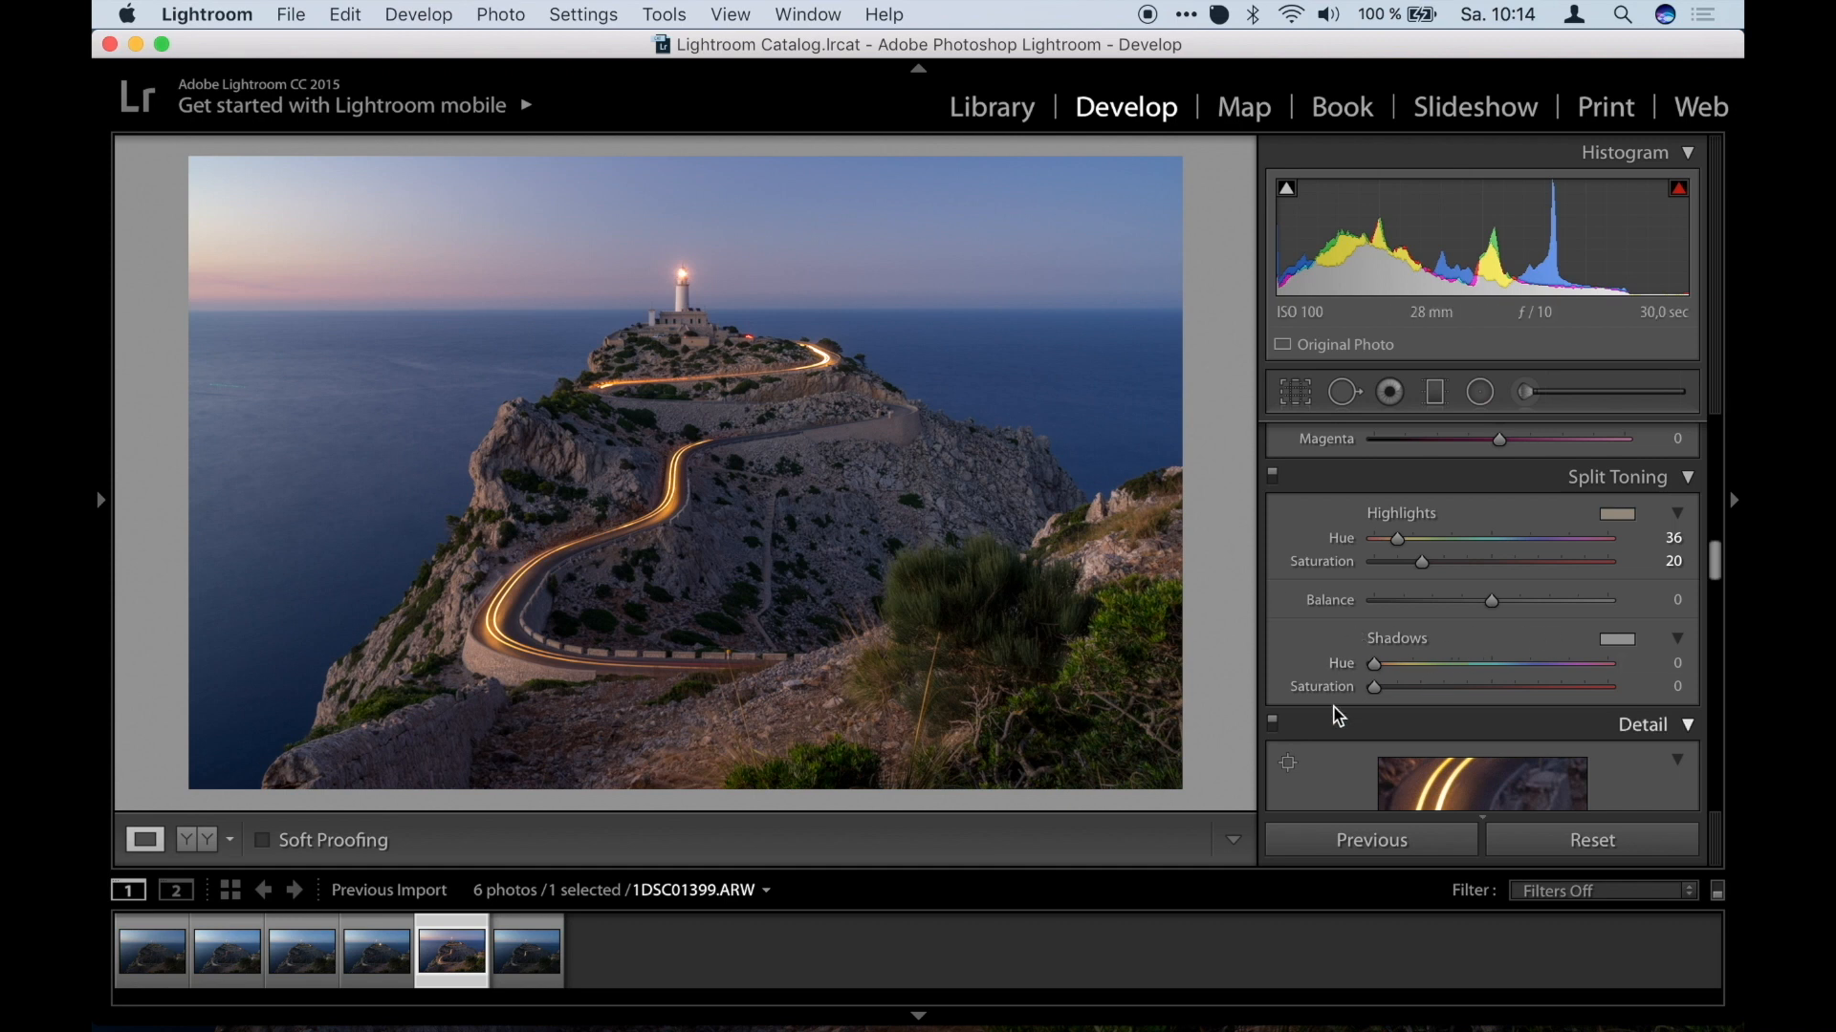
Split-tone the shadows with Hue 229 and Saturation 10, previewing the hue at full strength while choosing it.
{"action": "key", "text": "alt"}
{"action": "left_click_drag", "start_coordinate": [1377, 669], "coordinate": [1525, 673]}
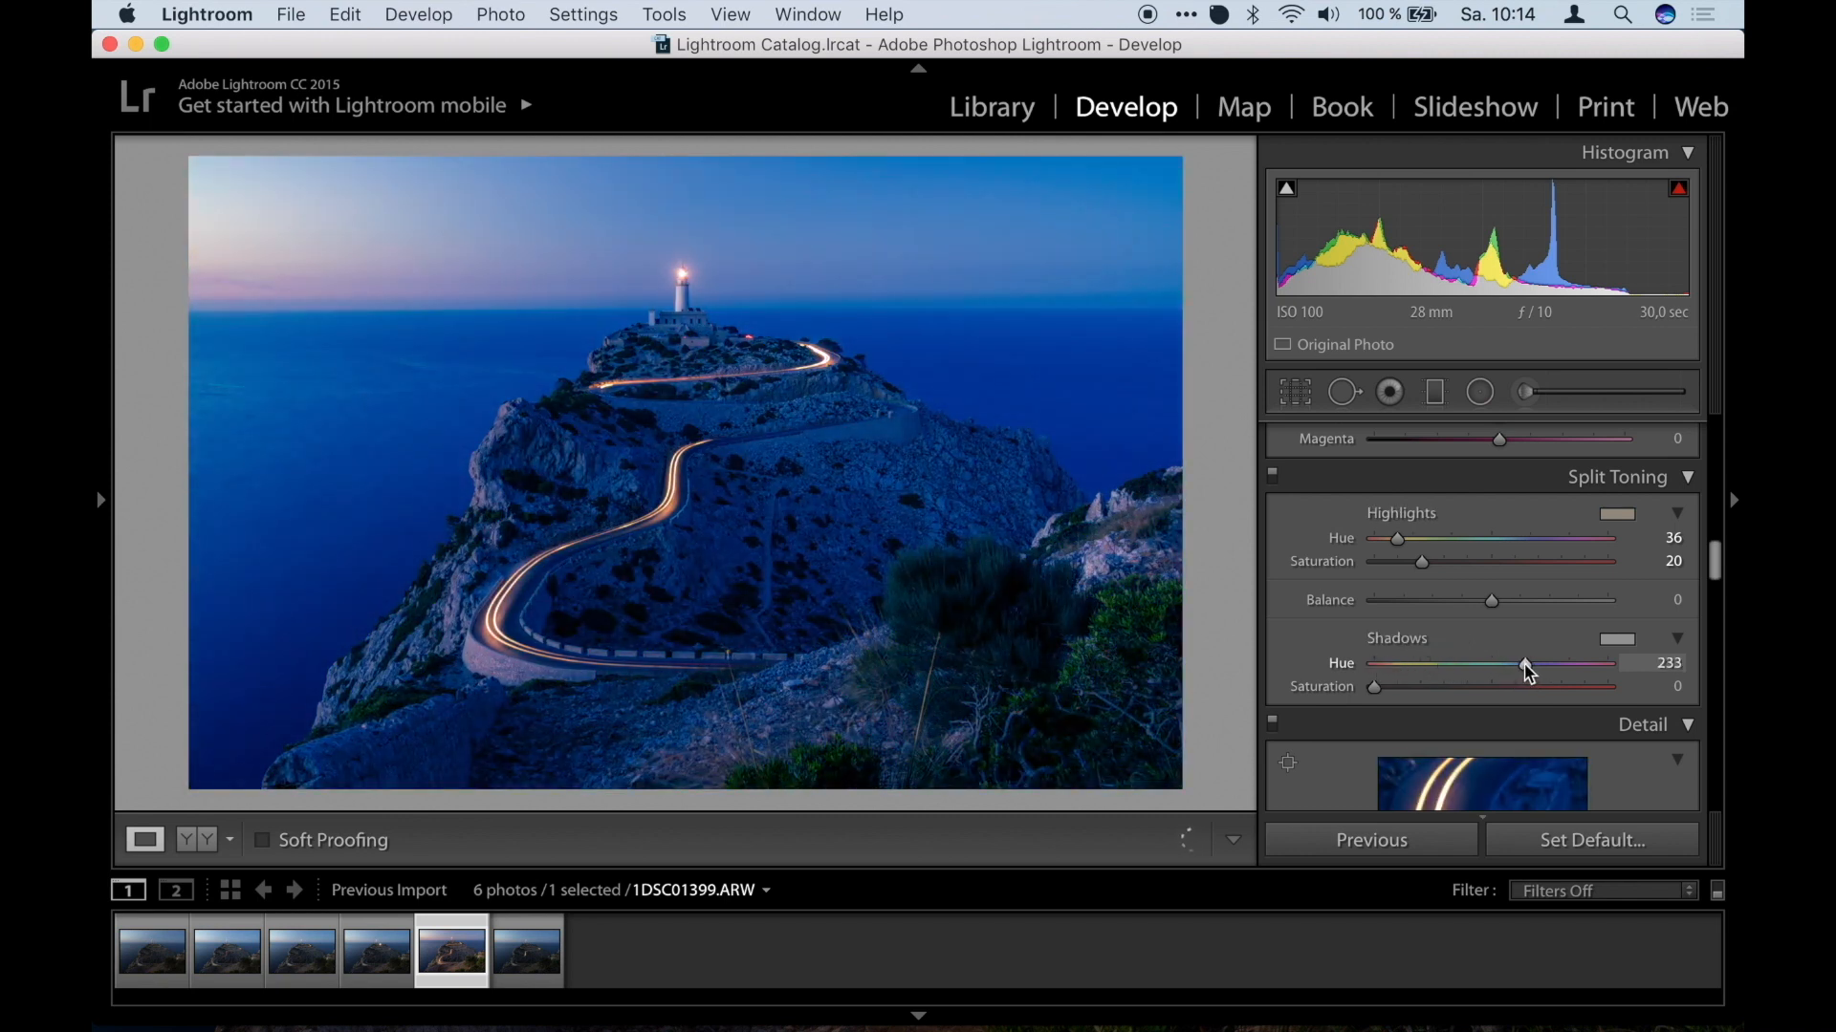
{"action": "left_click_drag", "start_coordinate": [1527, 673], "coordinate": [1523, 672]}
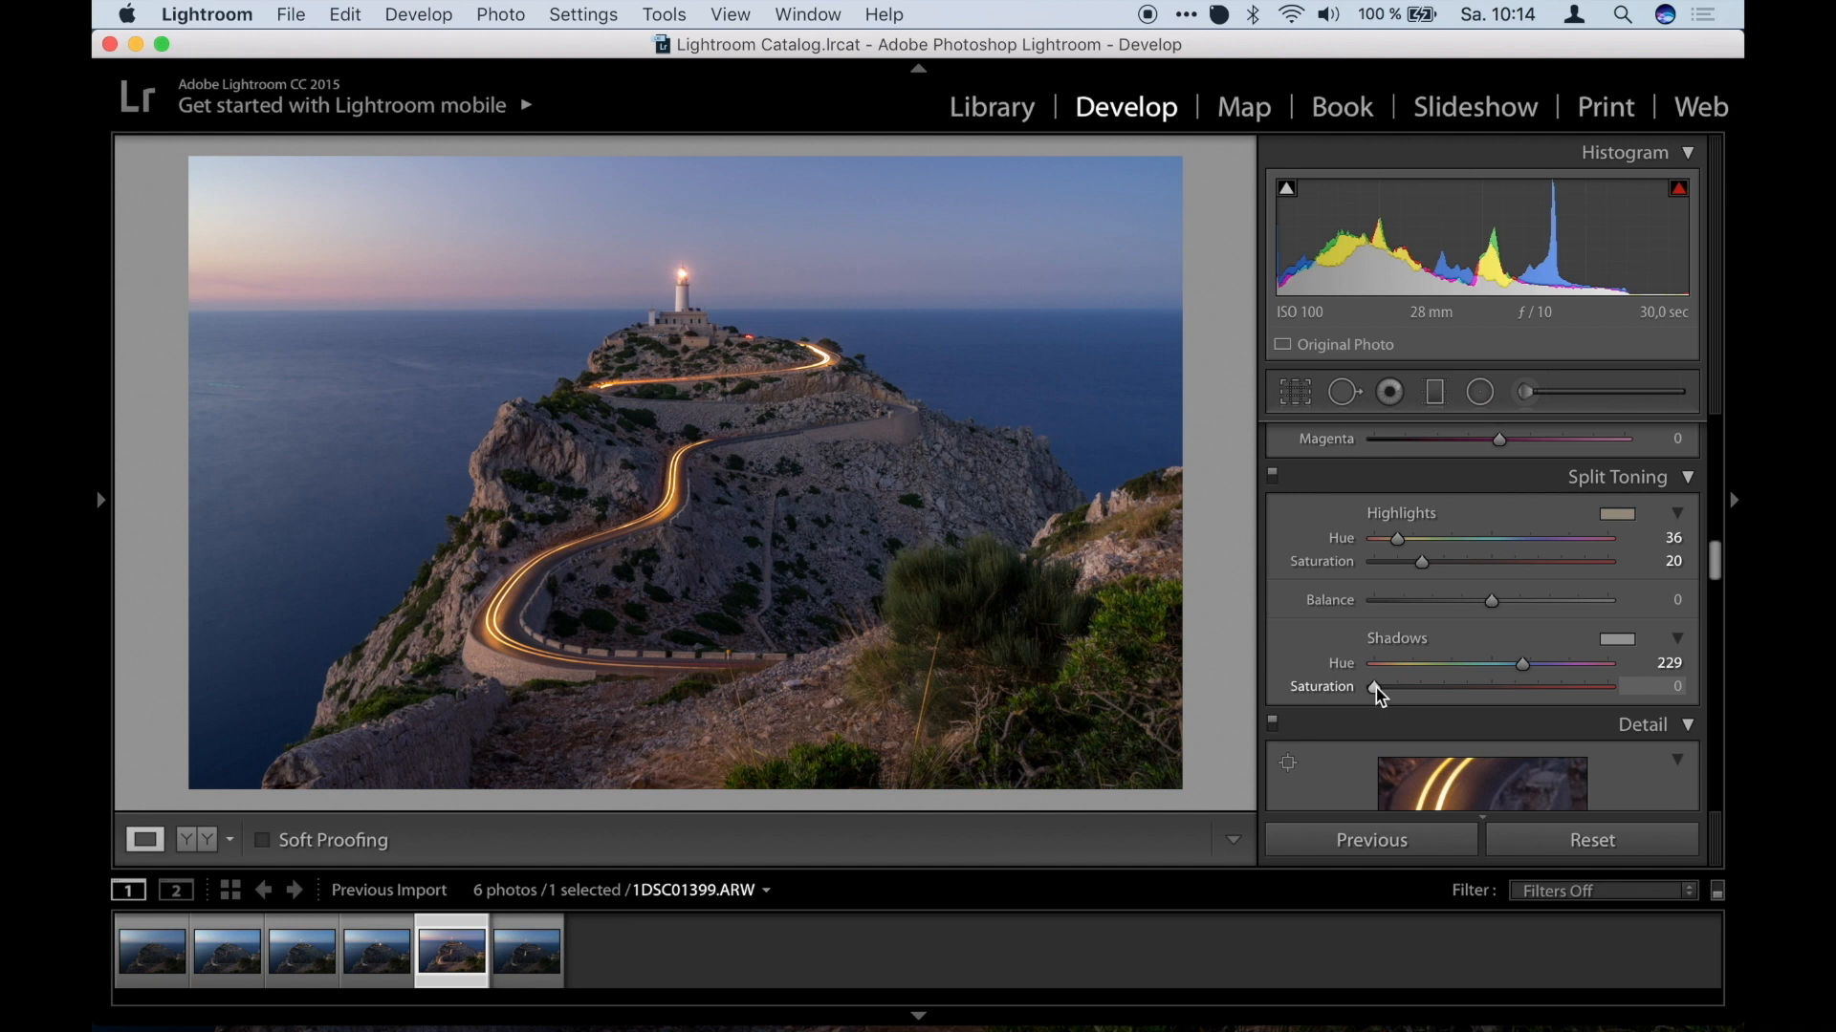
{"action": "left_click_drag", "start_coordinate": [1377, 686], "coordinate": [1390, 687]}
{"action": "left_click_drag", "start_coordinate": [1398, 688], "coordinate": [1587, 687]}
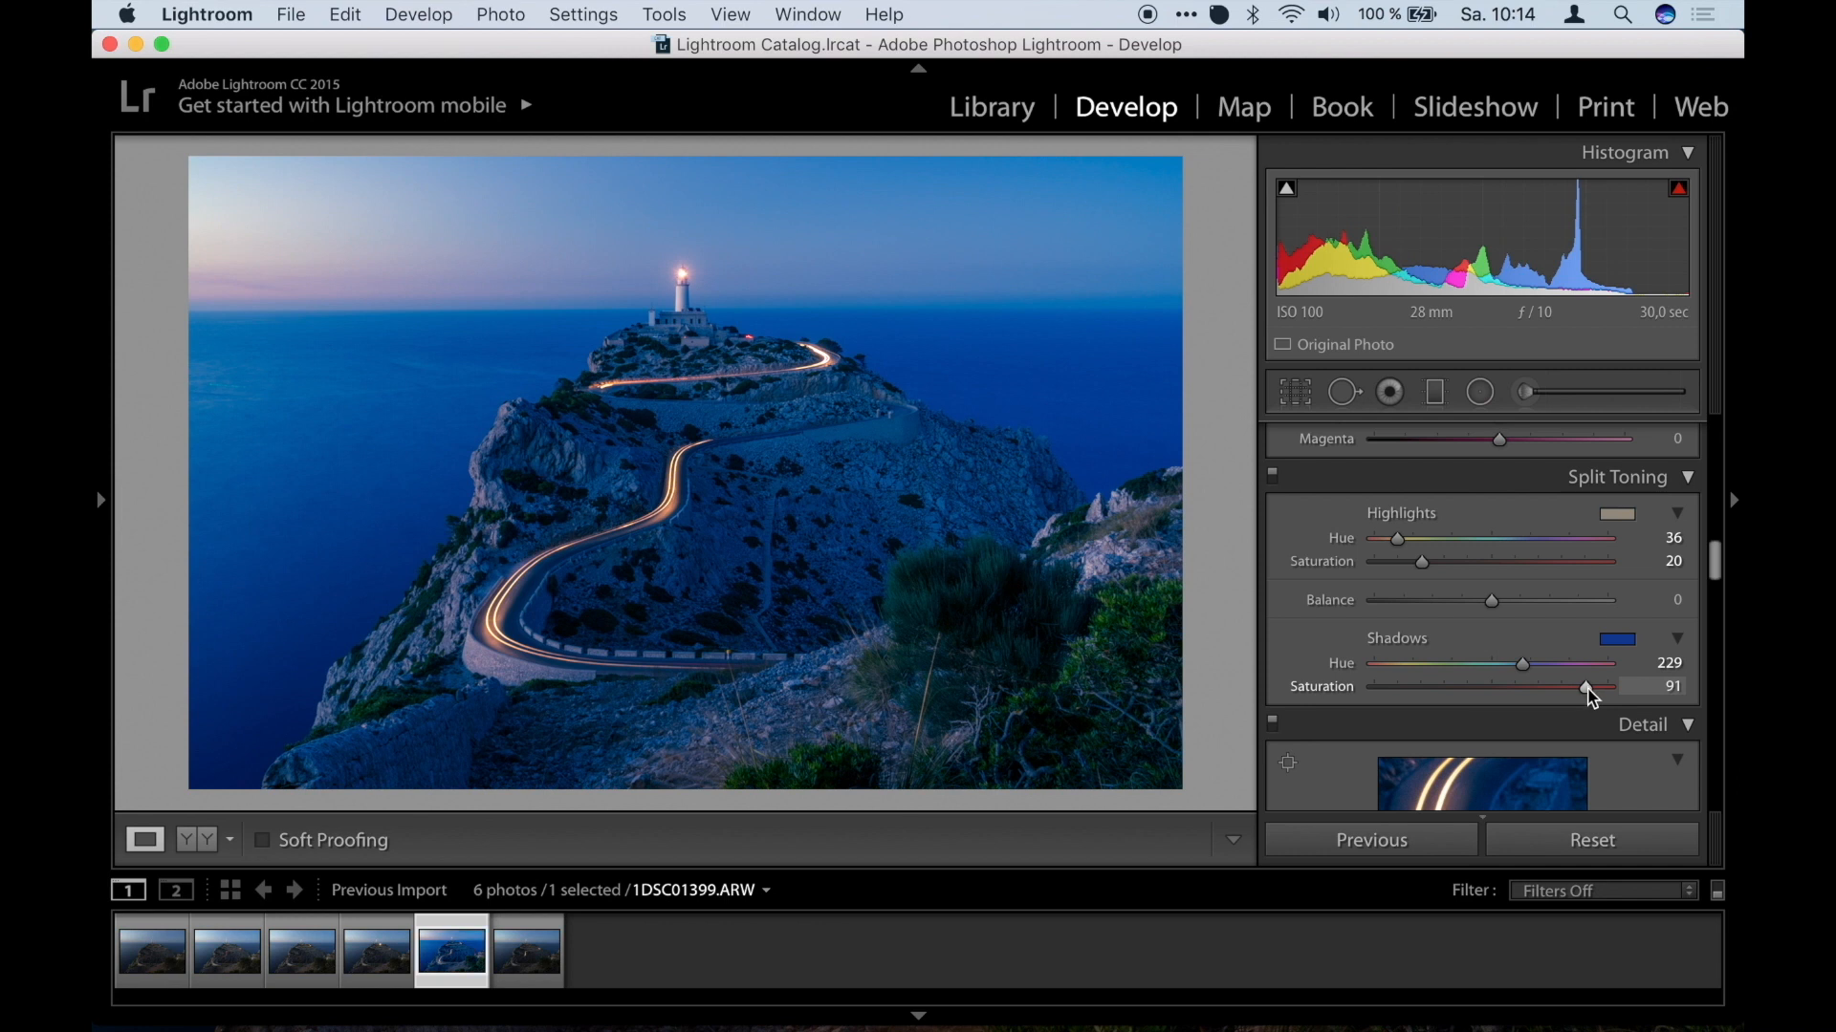
{"action": "left_click_drag", "start_coordinate": [1579, 686], "coordinate": [1401, 680]}
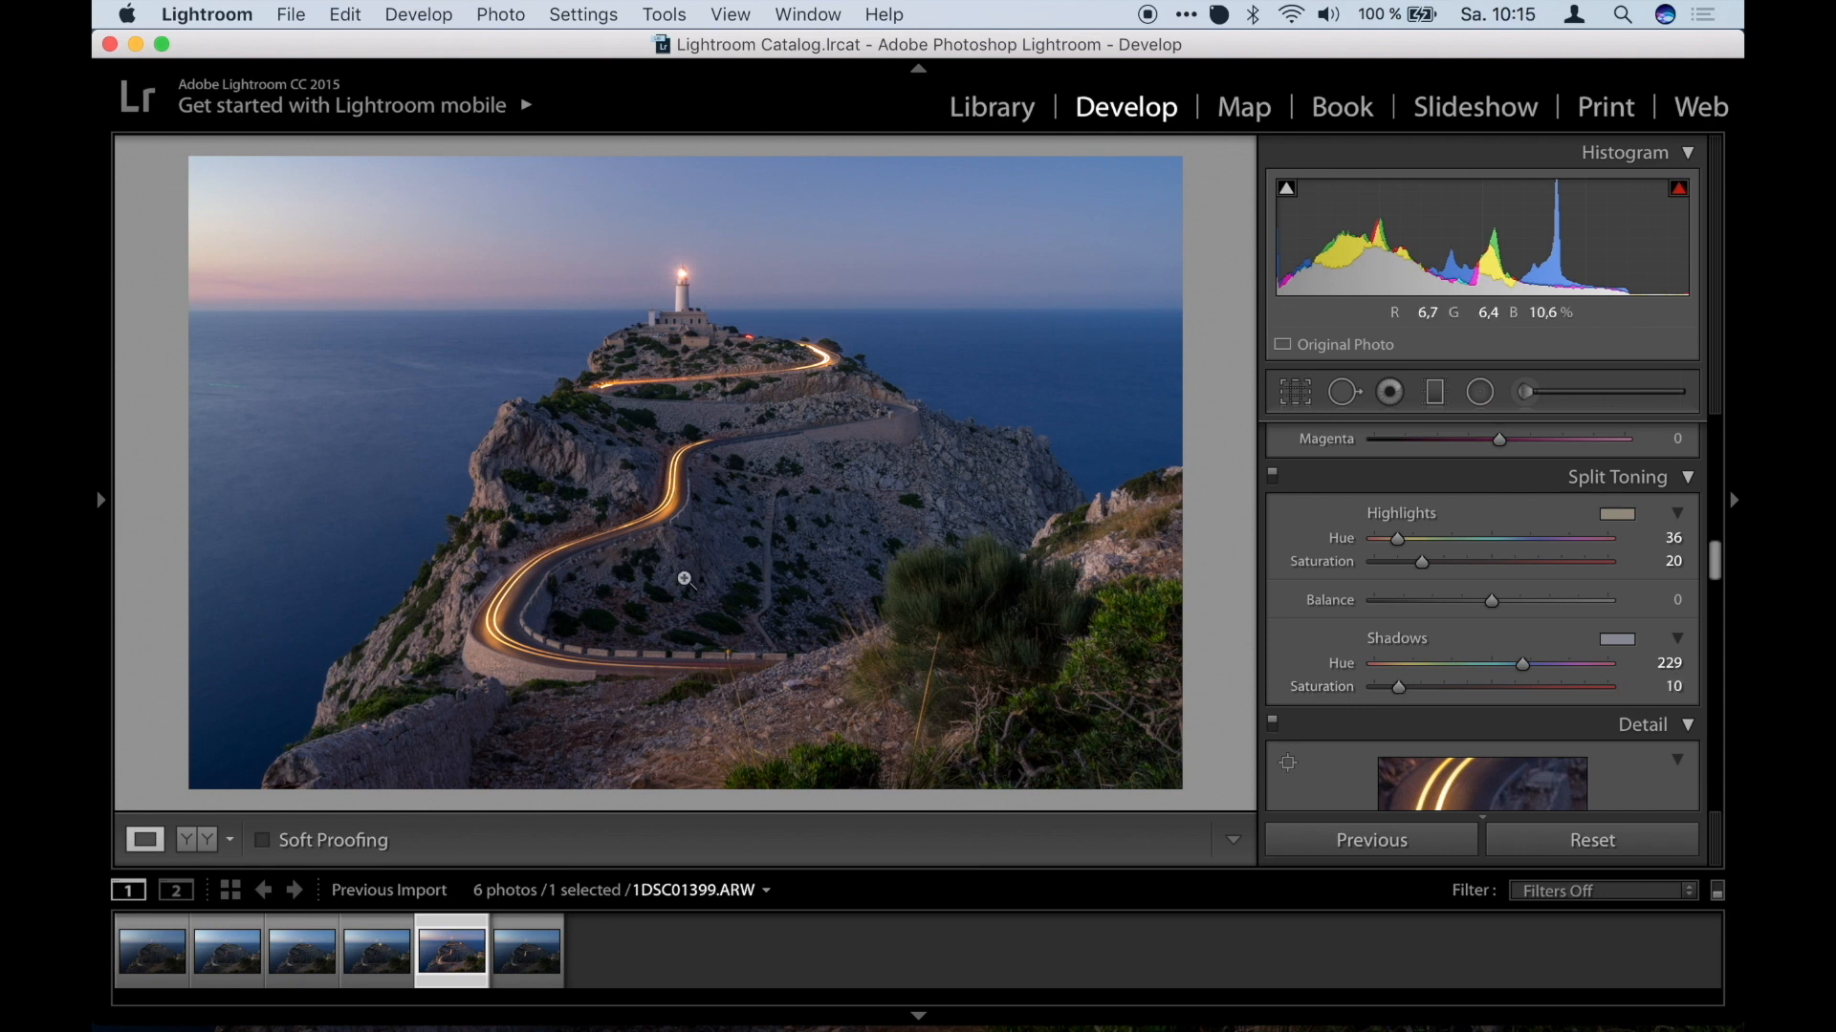
Switch the split toning off and on again to compare its effect on the photo.
{"action": "left_click", "coordinate": [1273, 474]}
{"action": "left_click", "coordinate": [1272, 474]}
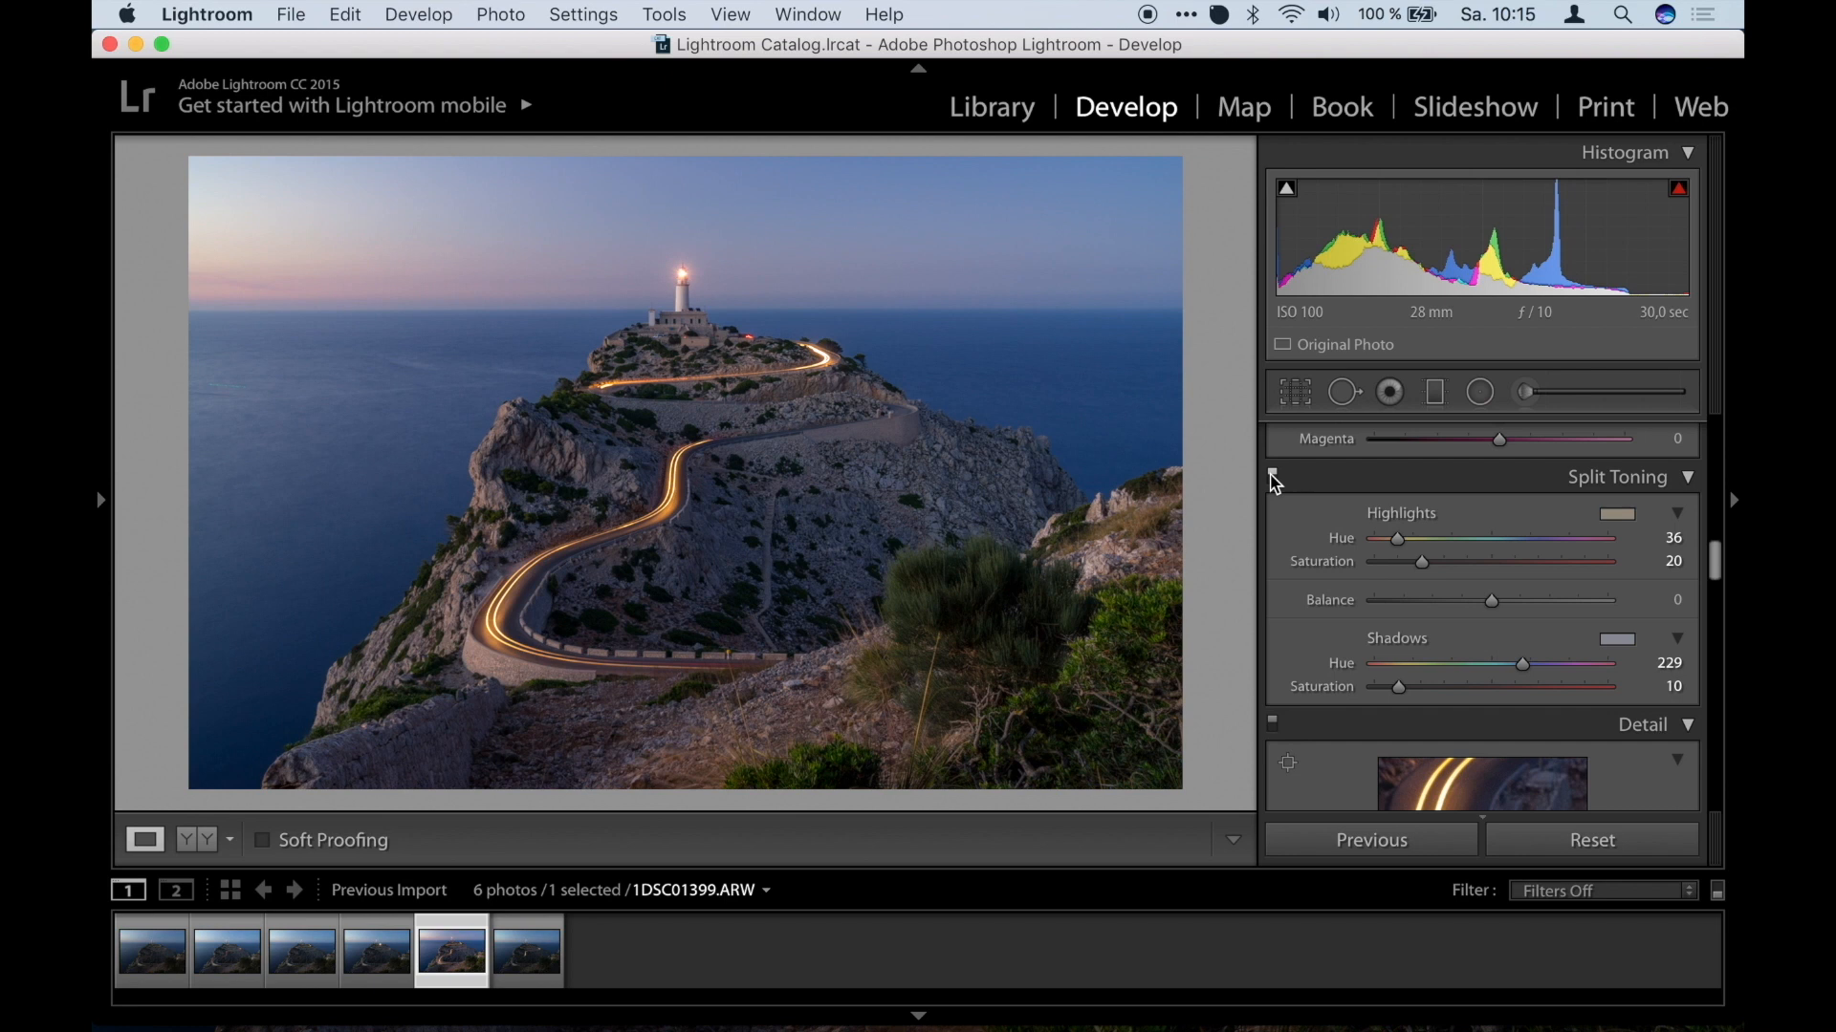
{"action": "left_click", "coordinate": [1272, 475]}
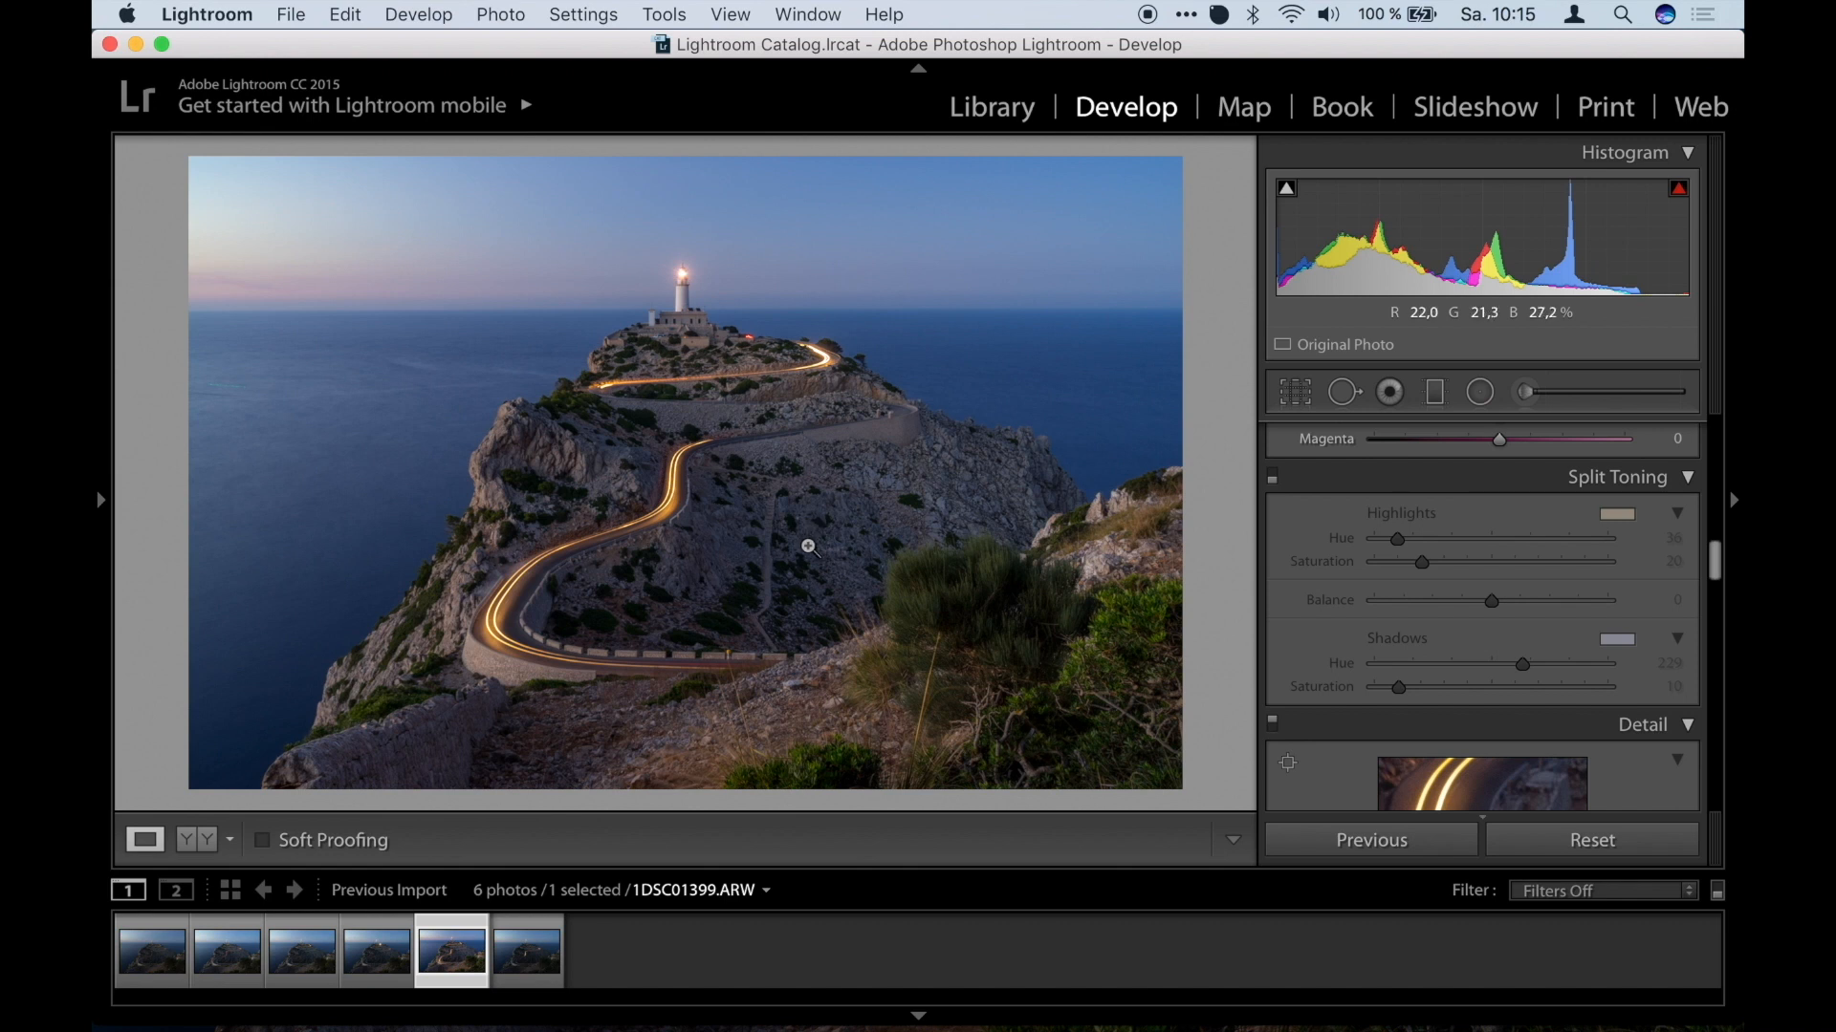
{"action": "left_click", "coordinate": [1272, 477]}
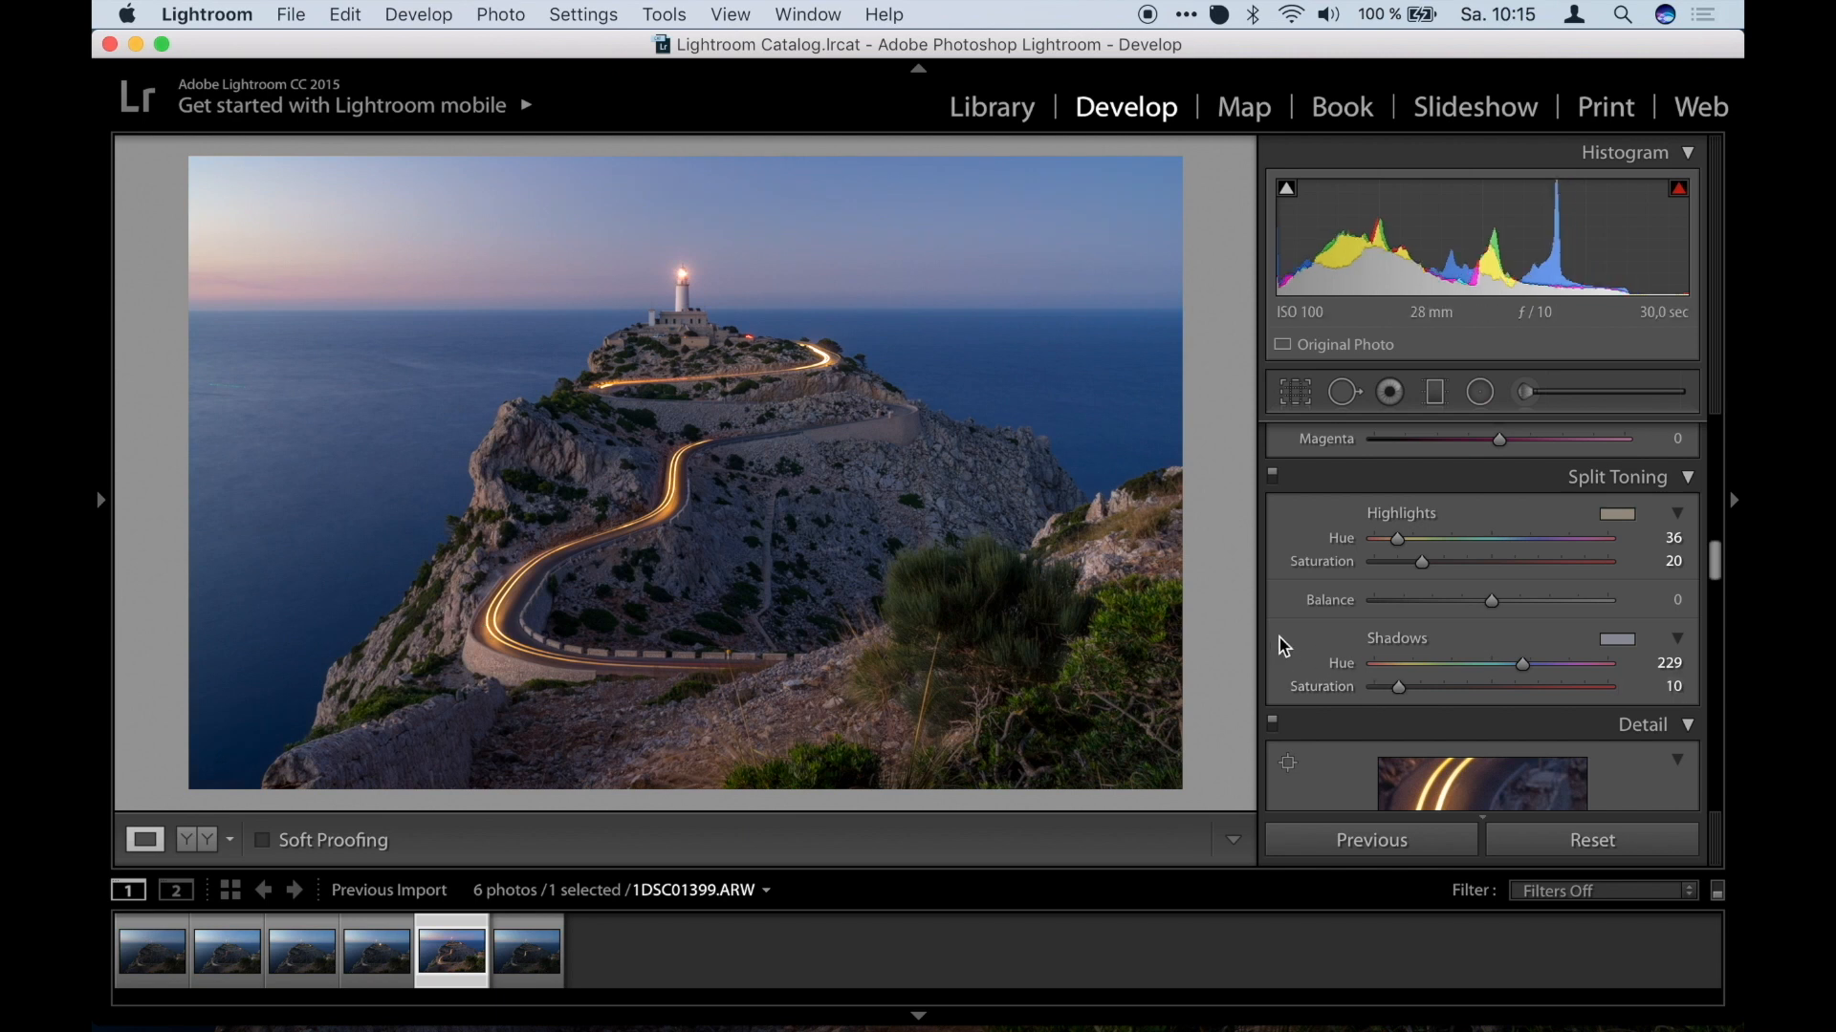
{"action": "scroll", "coordinate": [1339, 631], "scroll_direction": "up", "scroll_amount": 5}
{"action": "scroll", "coordinate": [1340, 631], "scroll_direction": "down", "scroll_amount": 5}
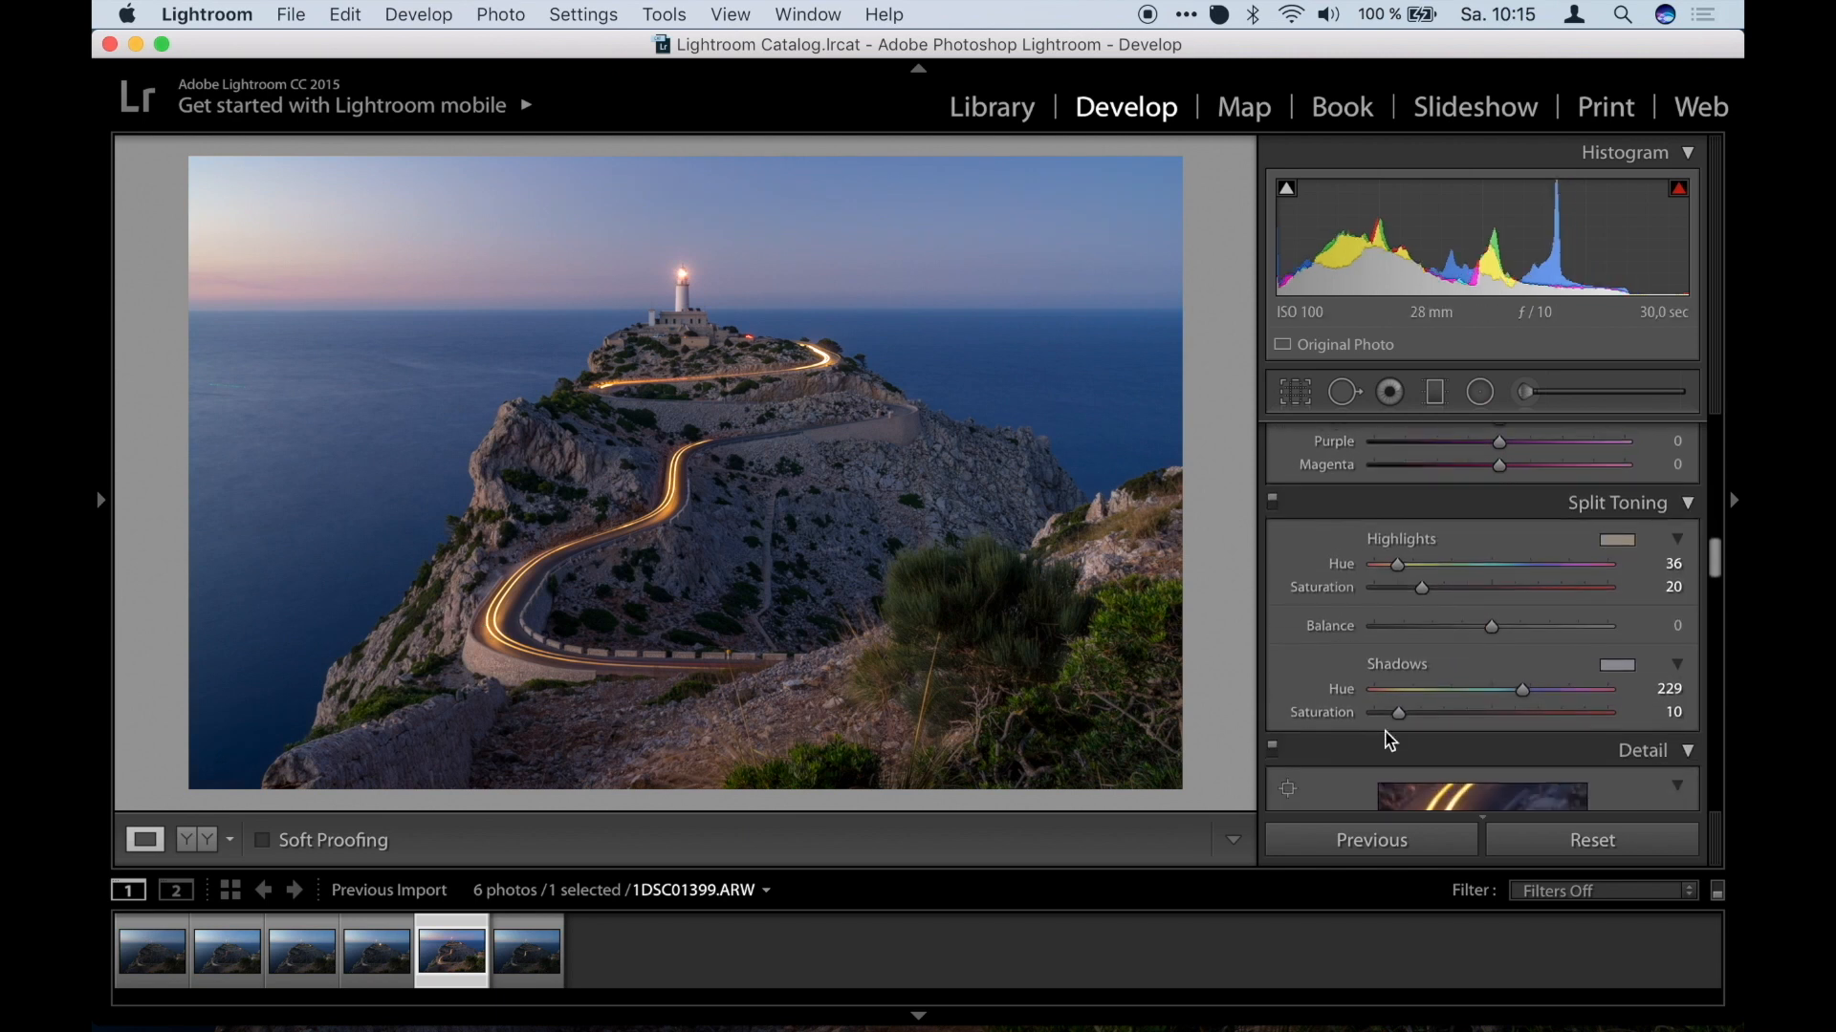
Add a wide, flat radial filter centred on the horizon glow left of the lighthouse, reaching past the photo's right edge.
{"action": "scroll", "coordinate": [1389, 741], "scroll_direction": "up", "scroll_amount": 10}
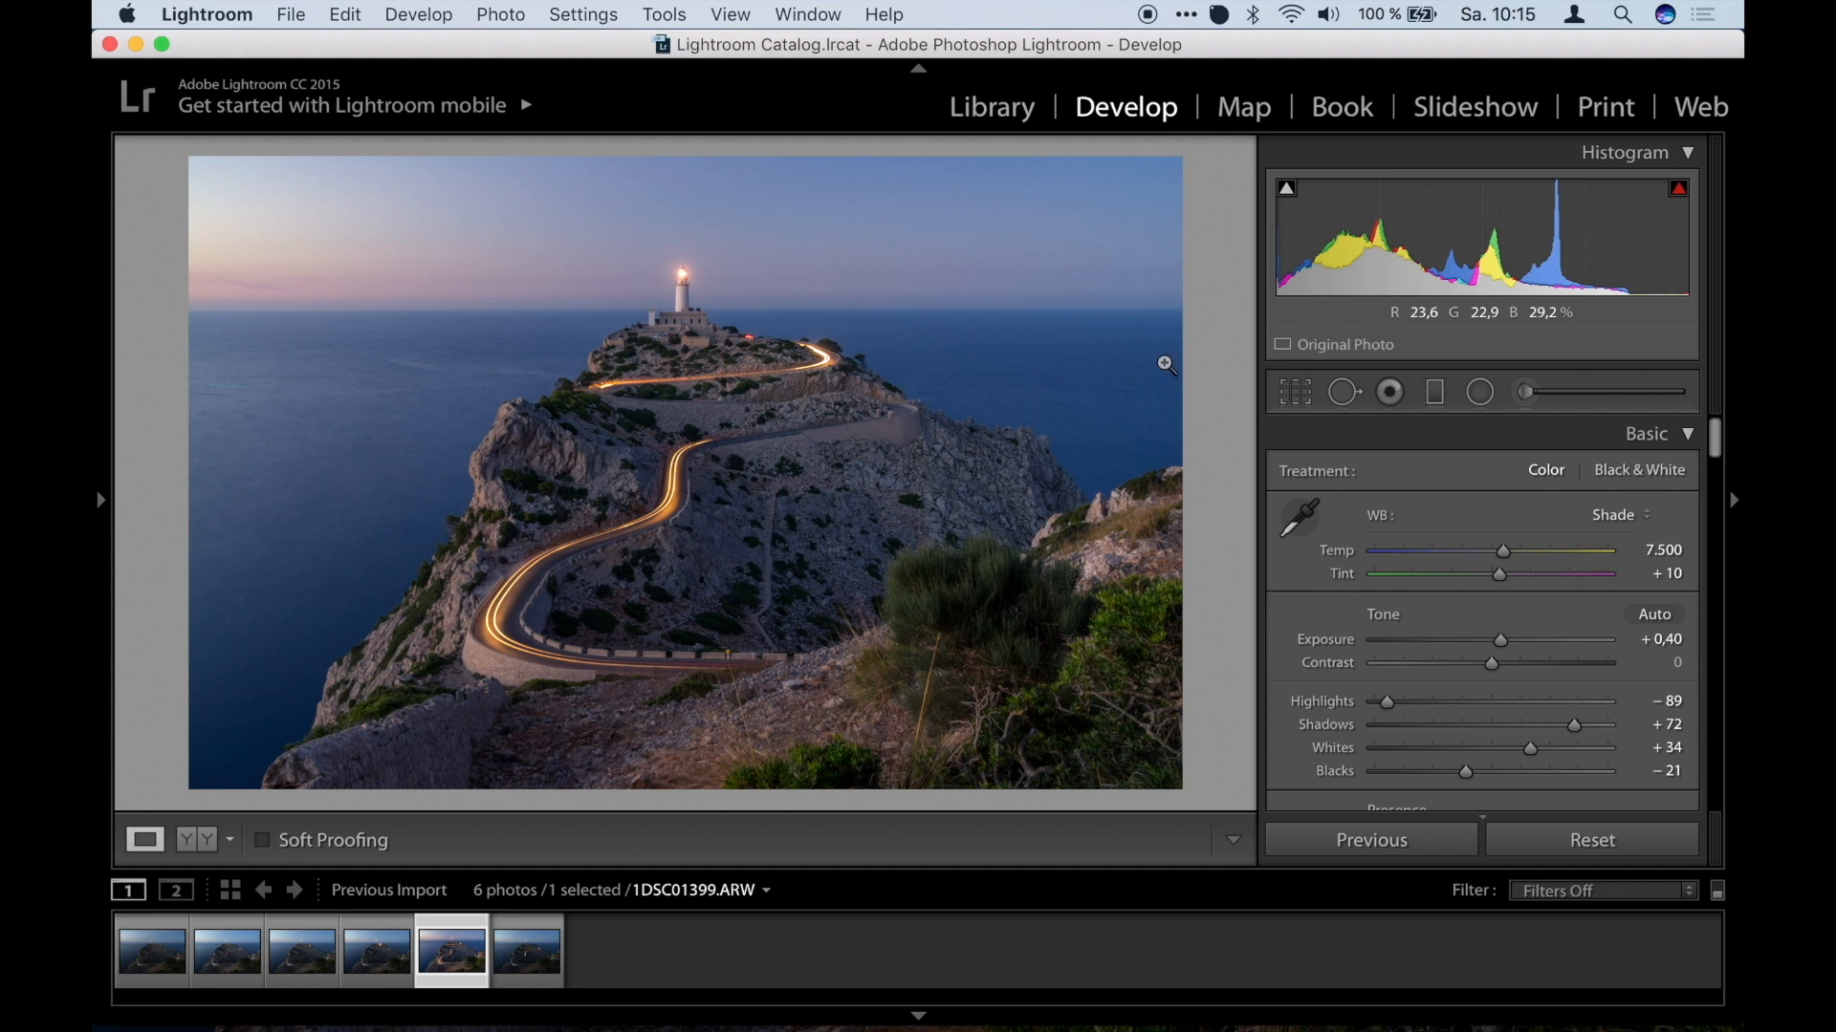
{"action": "left_click", "coordinate": [1479, 402]}
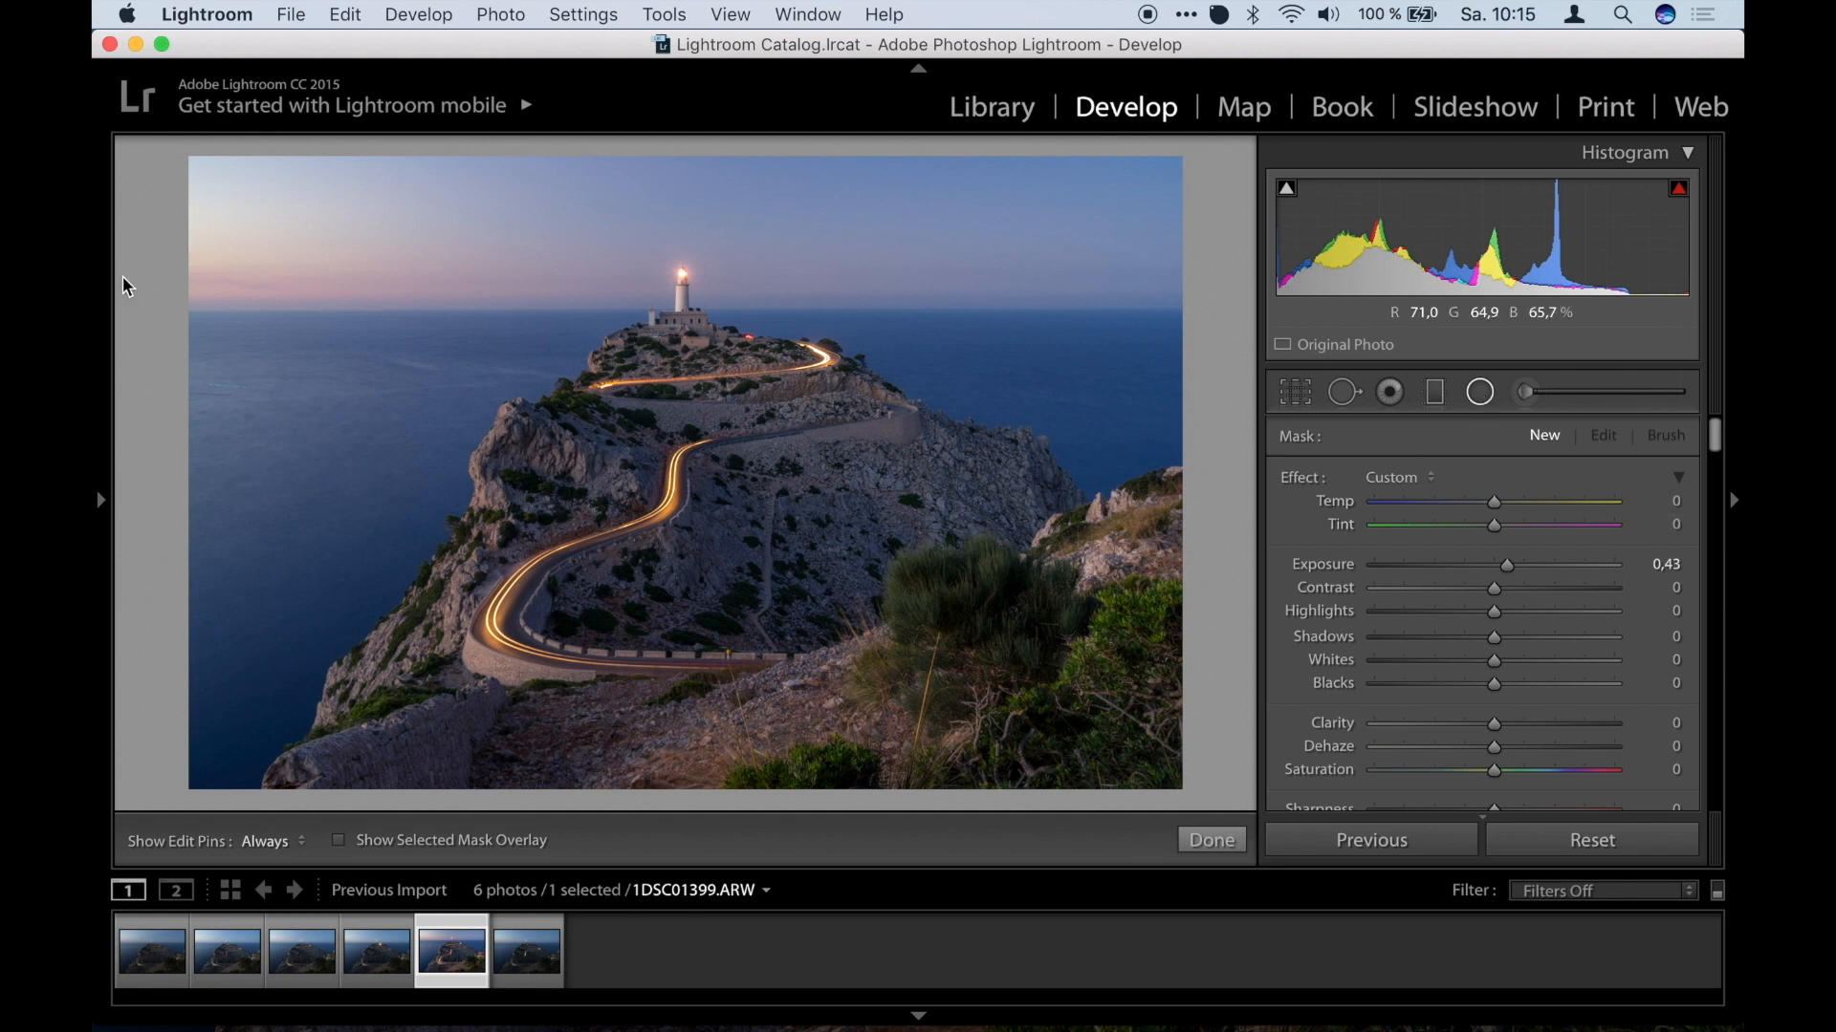
{"action": "left_click_drag", "start_coordinate": [167, 236], "coordinate": [728, 316]}
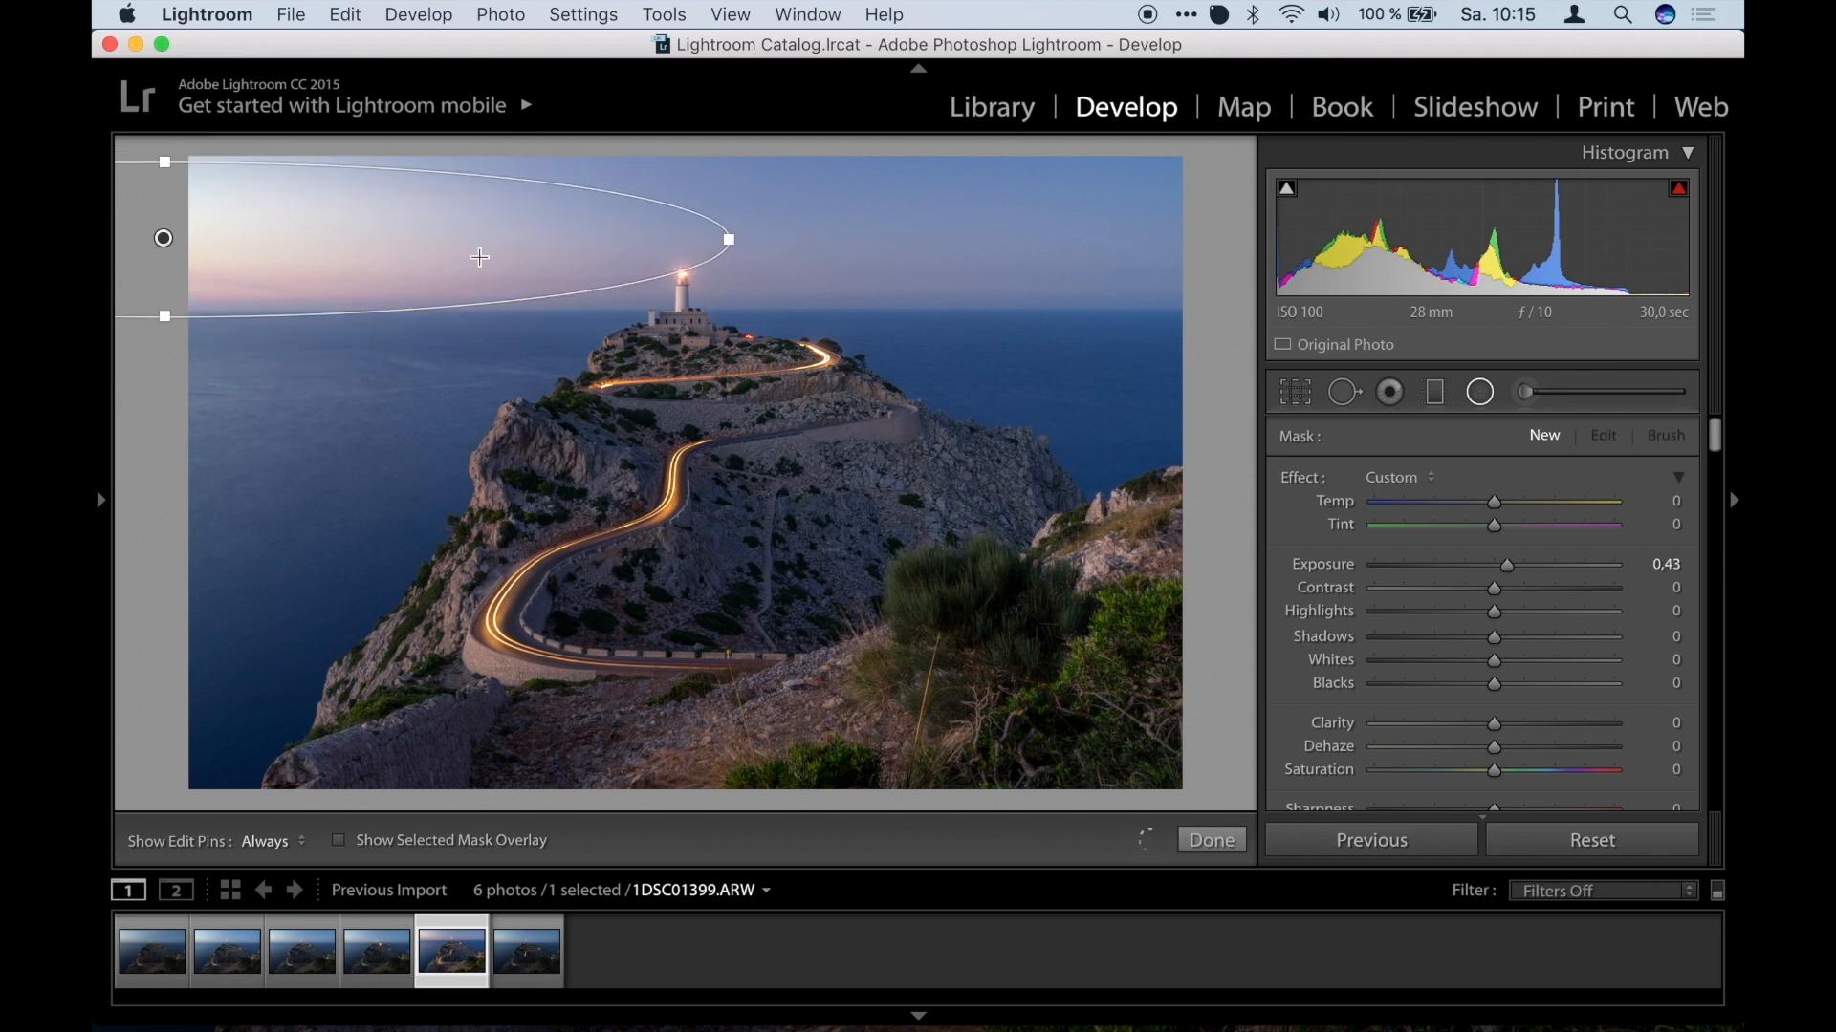
{"action": "left_click_drag", "start_coordinate": [168, 240], "coordinate": [232, 276]}
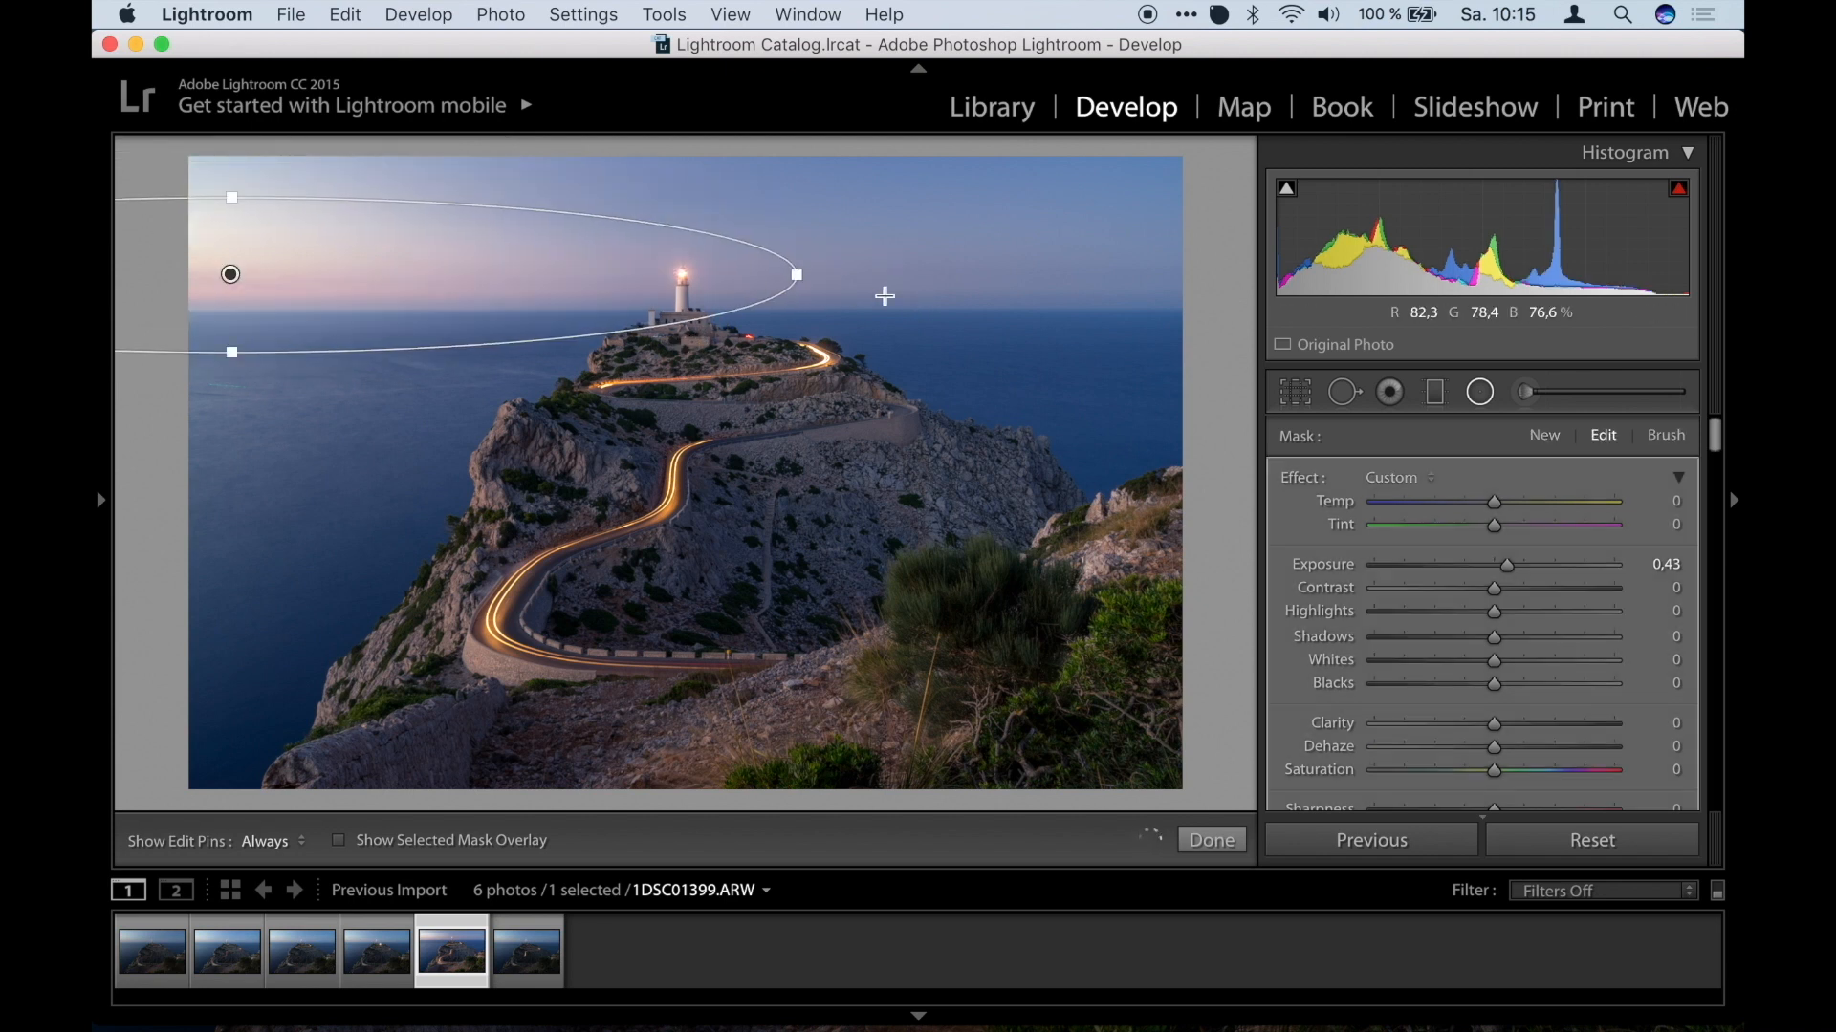
{"action": "left_click_drag", "start_coordinate": [799, 275], "coordinate": [1267, 301]}
{"action": "left_click_drag", "start_coordinate": [233, 277], "coordinate": [242, 286]}
{"action": "left_click_drag", "start_coordinate": [242, 361], "coordinate": [242, 362]}
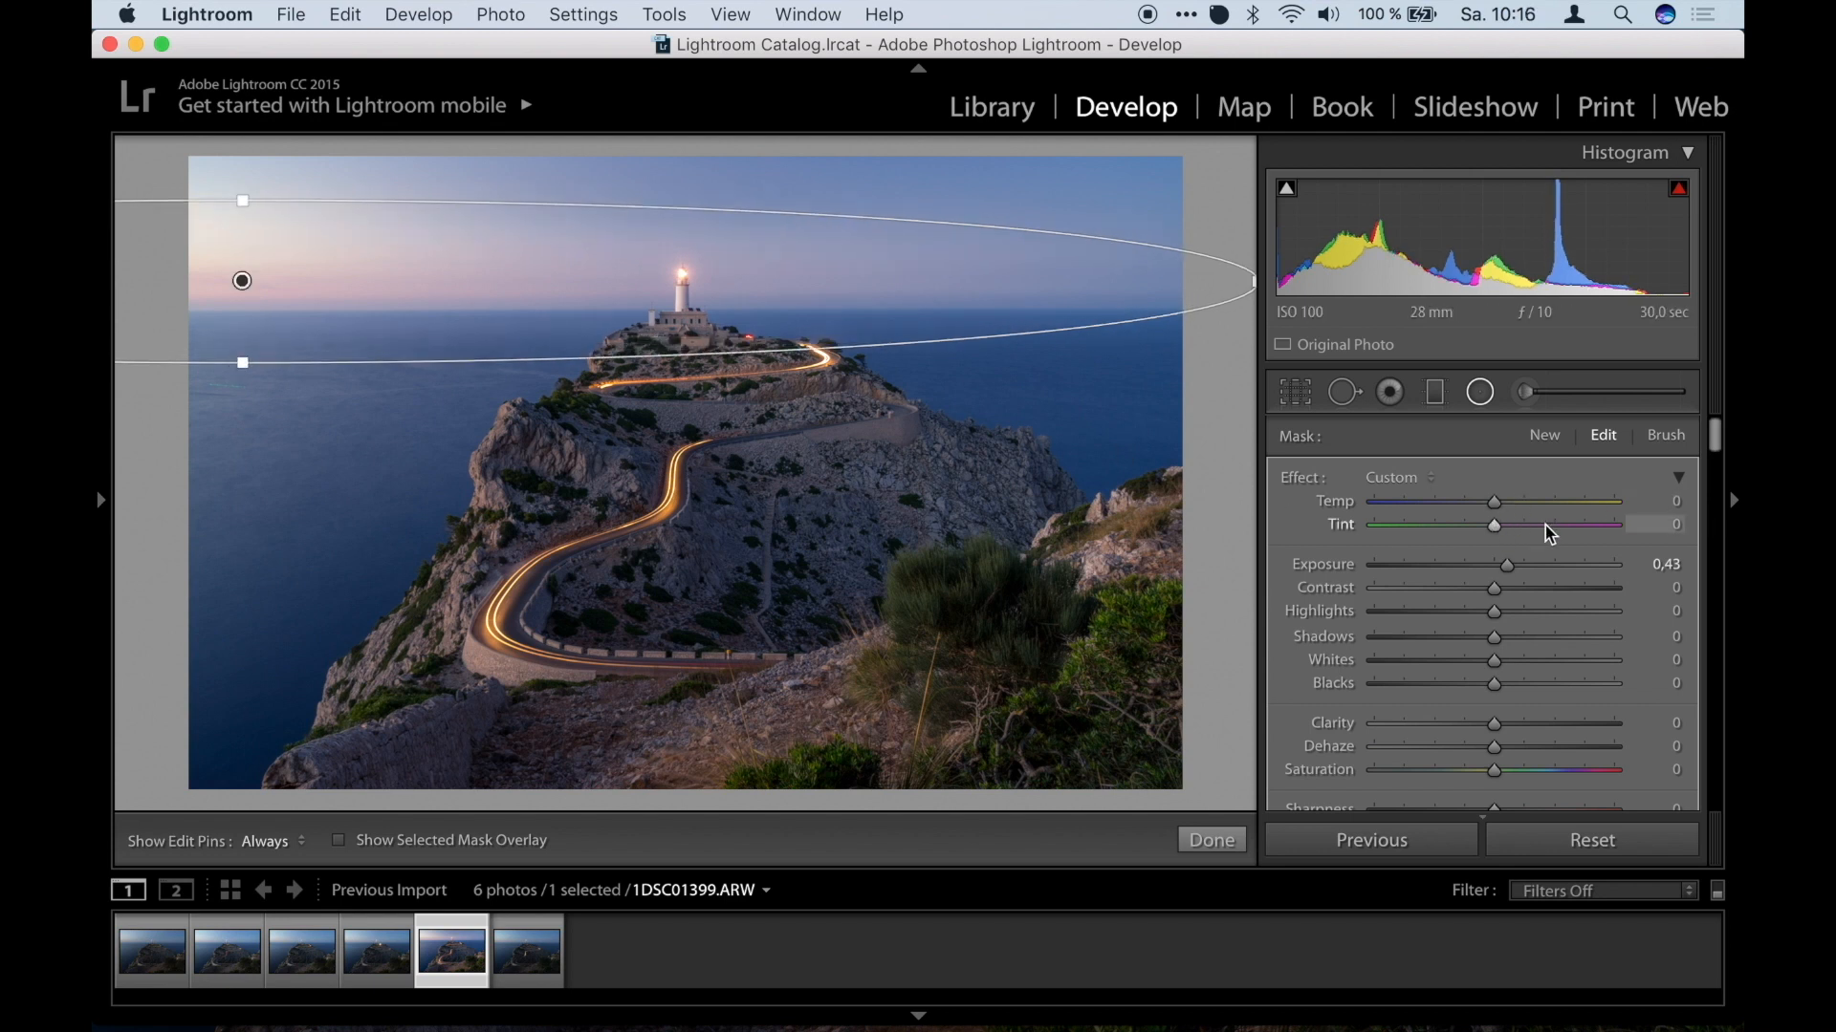
Set the horizon radial filter's Temp to 22, Tint to 46 and Saturation to 62.
{"action": "left_click_drag", "start_coordinate": [1565, 524], "coordinate": [1538, 523]}
{"action": "left_click_drag", "start_coordinate": [1495, 501], "coordinate": [1523, 503]}
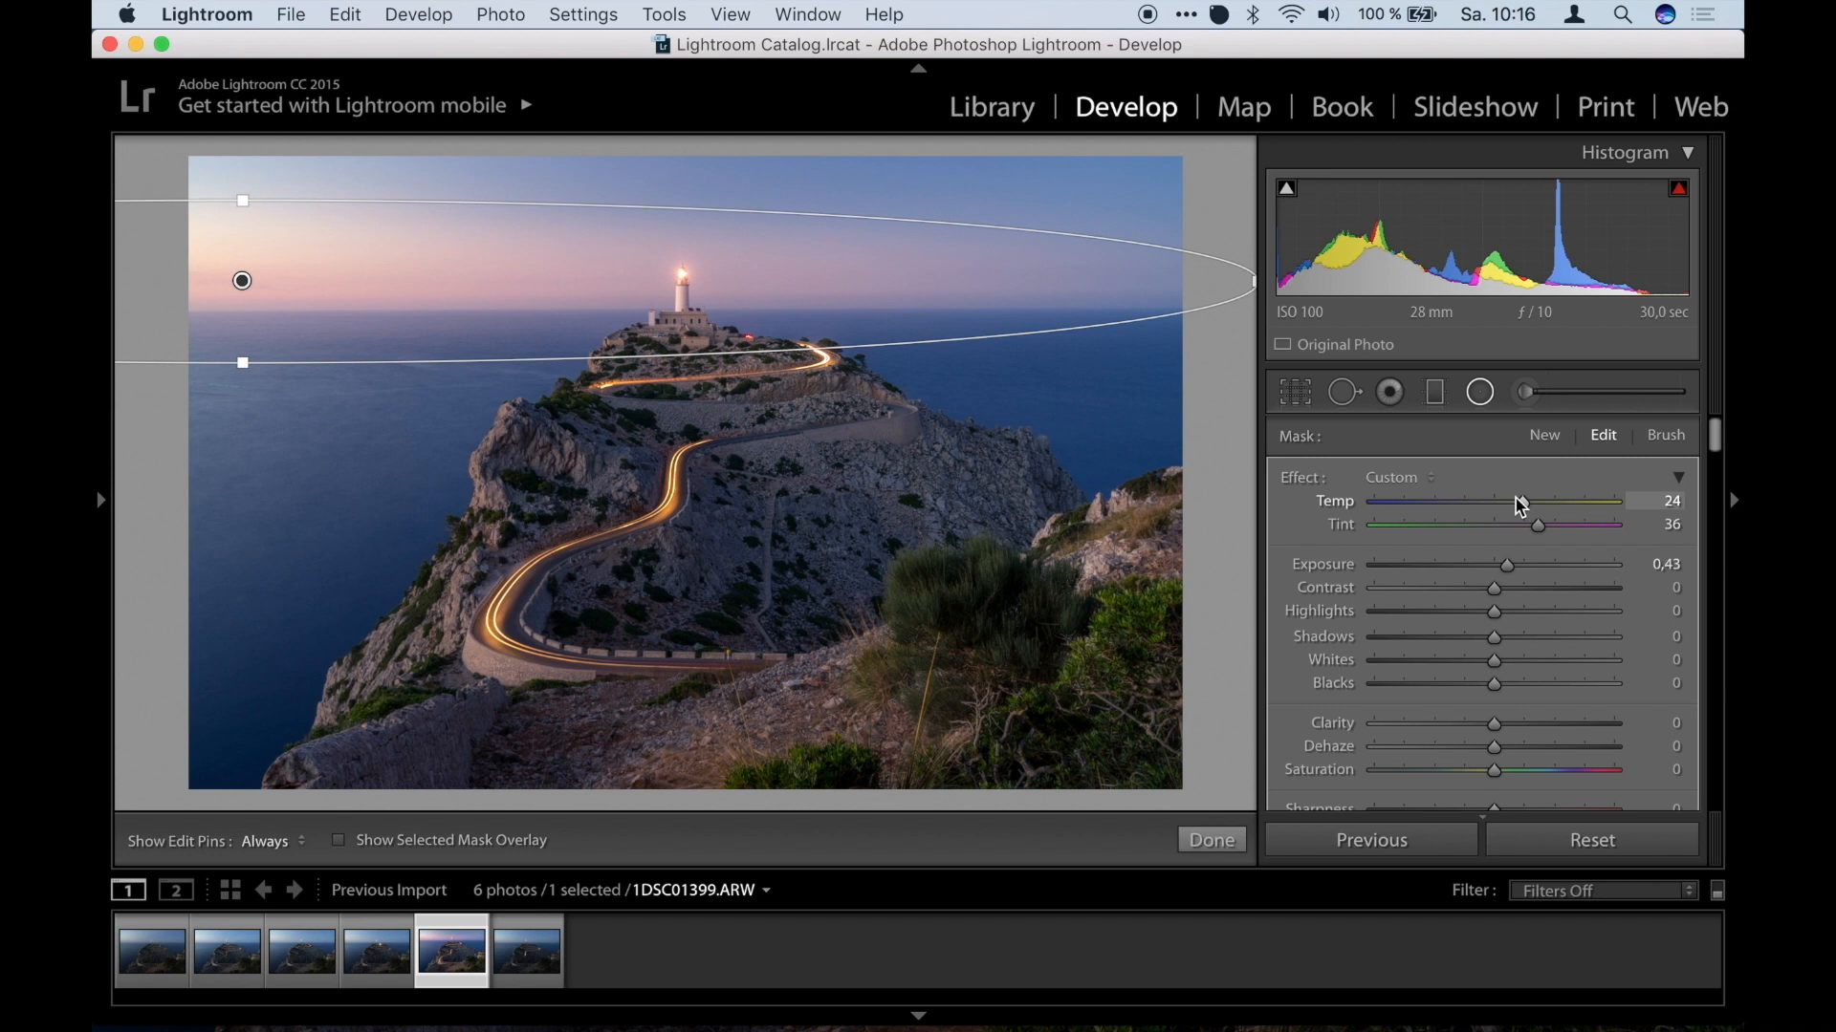
{"action": "scroll", "coordinate": [1408, 734], "scroll_direction": "down", "scroll_amount": 5}
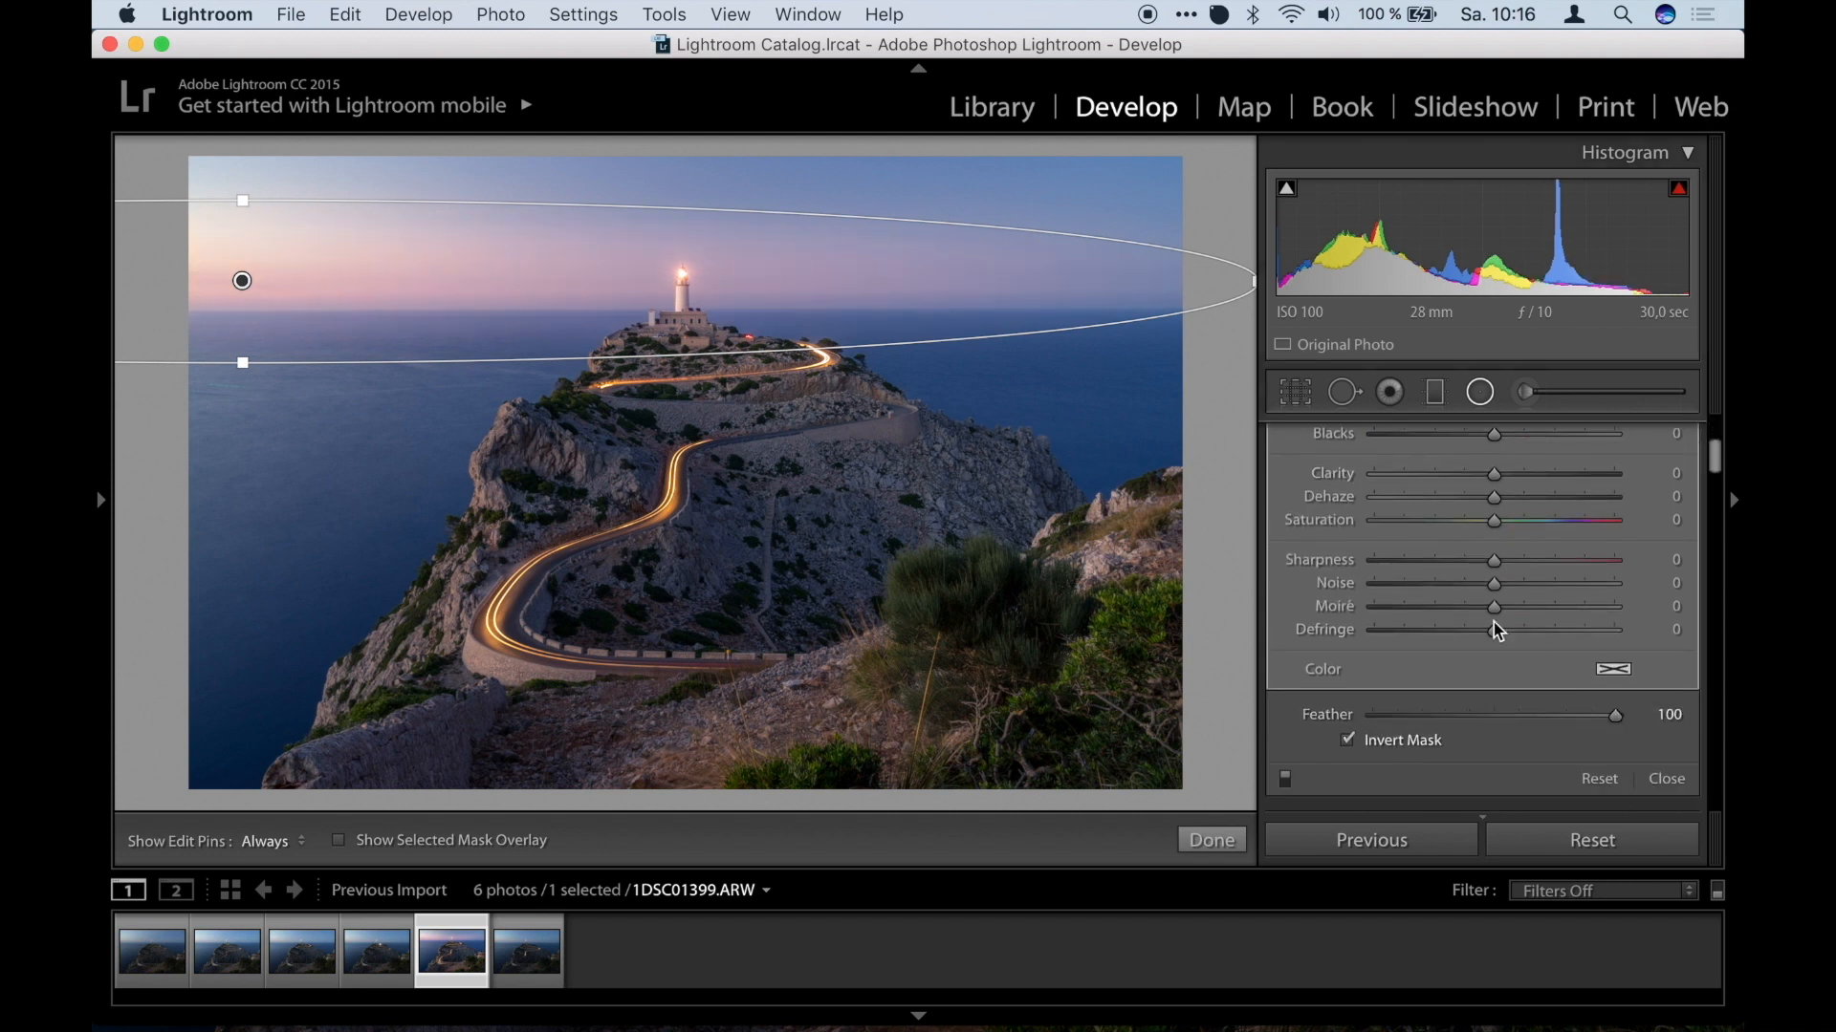
{"action": "scroll", "coordinate": [1495, 627], "scroll_direction": "up", "scroll_amount": 5}
{"action": "scroll", "coordinate": [1498, 626], "scroll_direction": "down", "scroll_amount": 1}
{"action": "left_click_drag", "start_coordinate": [1537, 525], "coordinate": [1557, 525]}
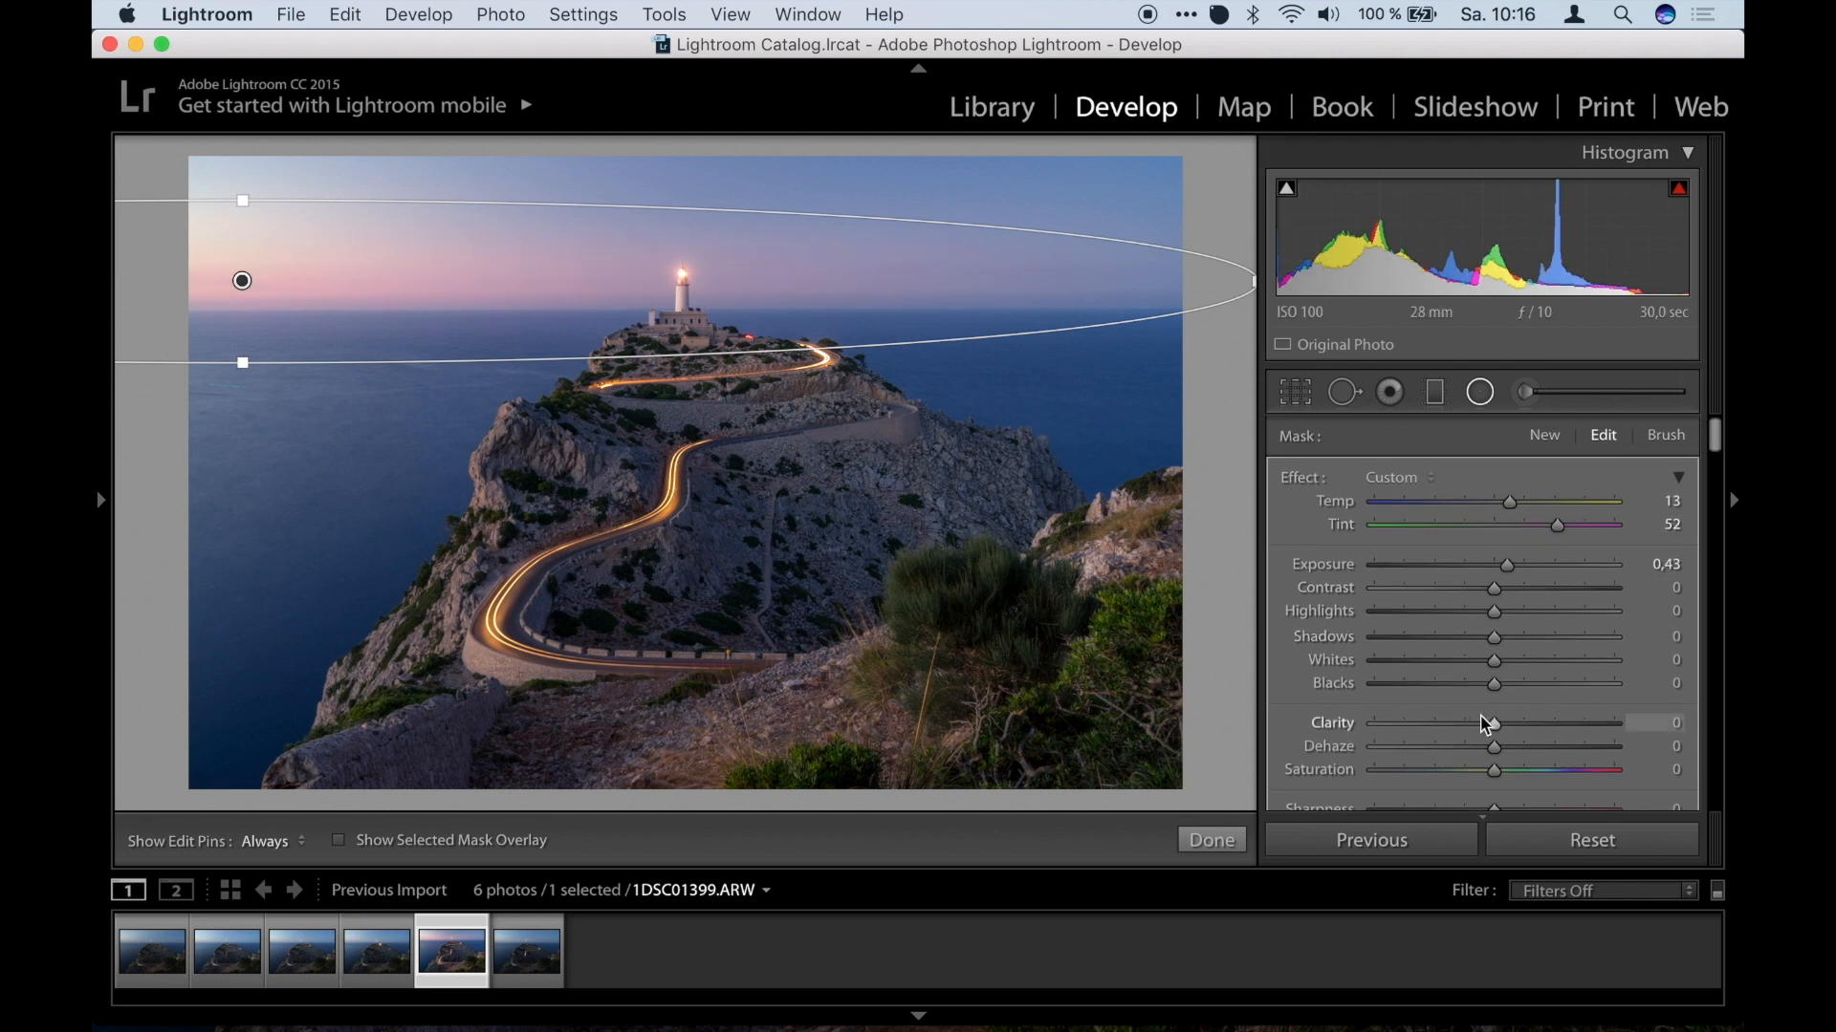
{"action": "left_click_drag", "start_coordinate": [1548, 777], "coordinate": [1570, 777]}
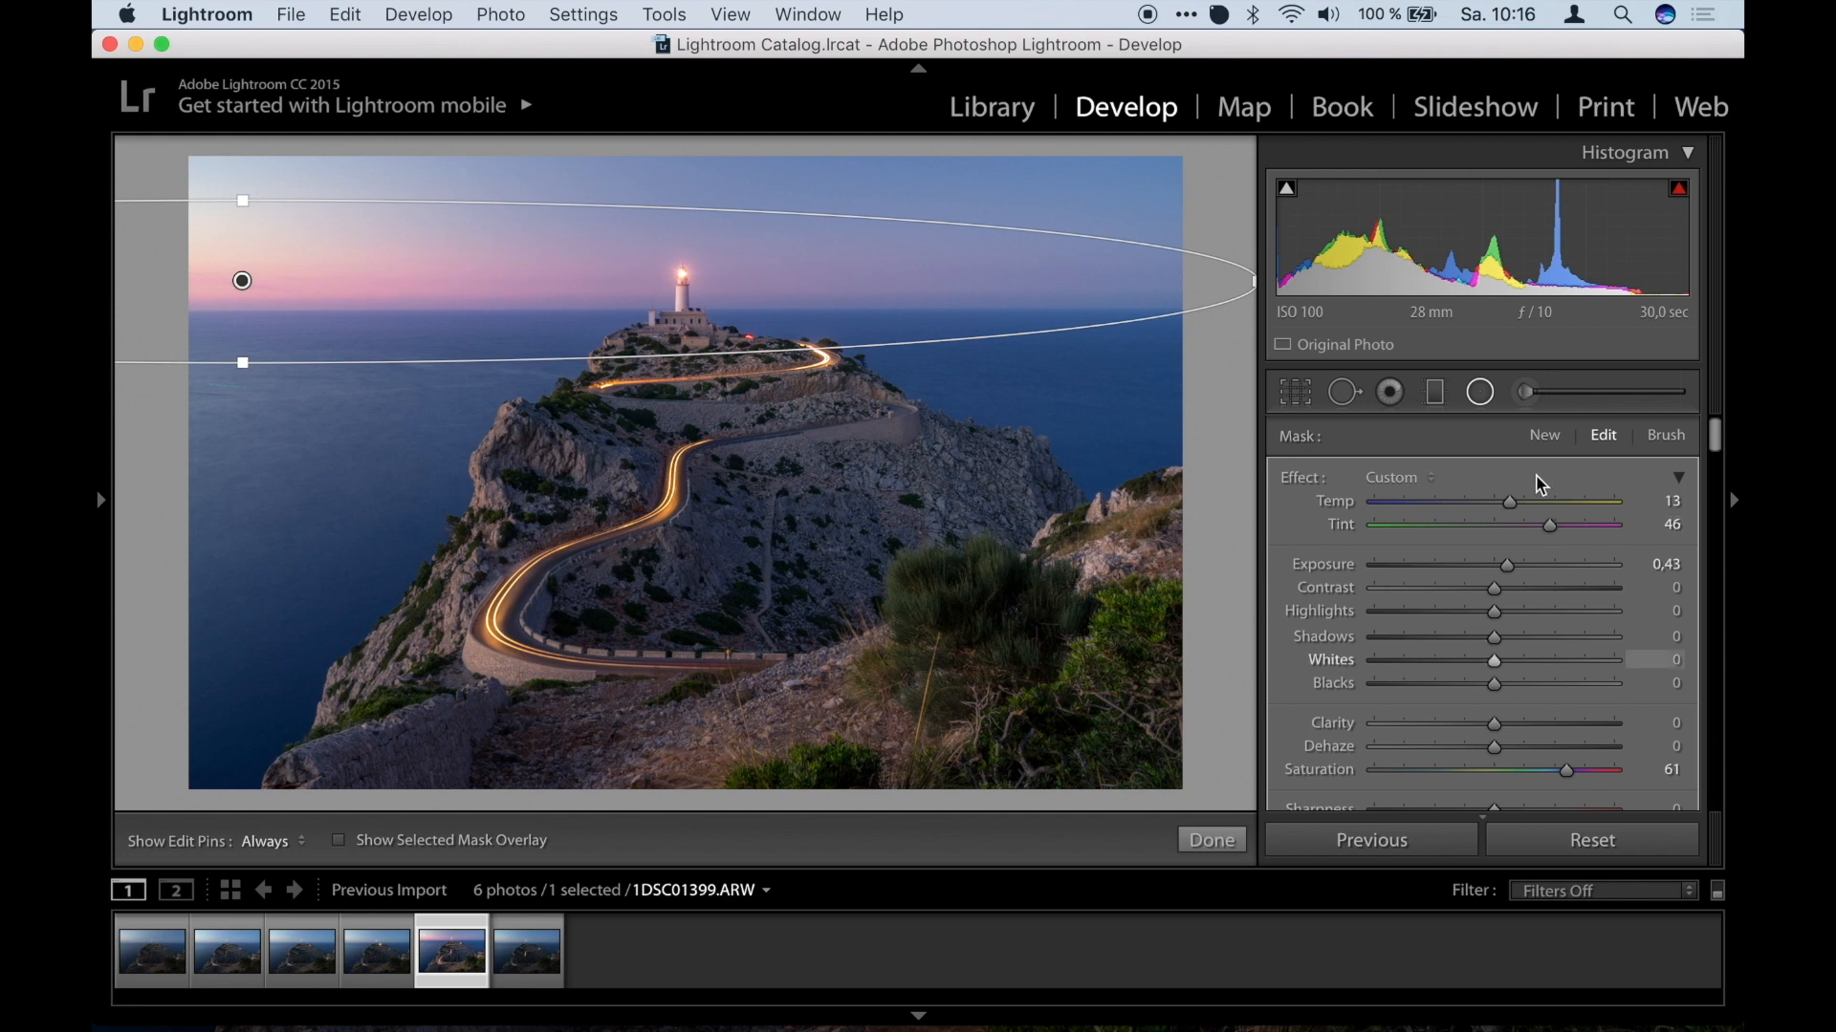
{"action": "left_click_drag", "start_coordinate": [1509, 504], "coordinate": [1520, 506]}
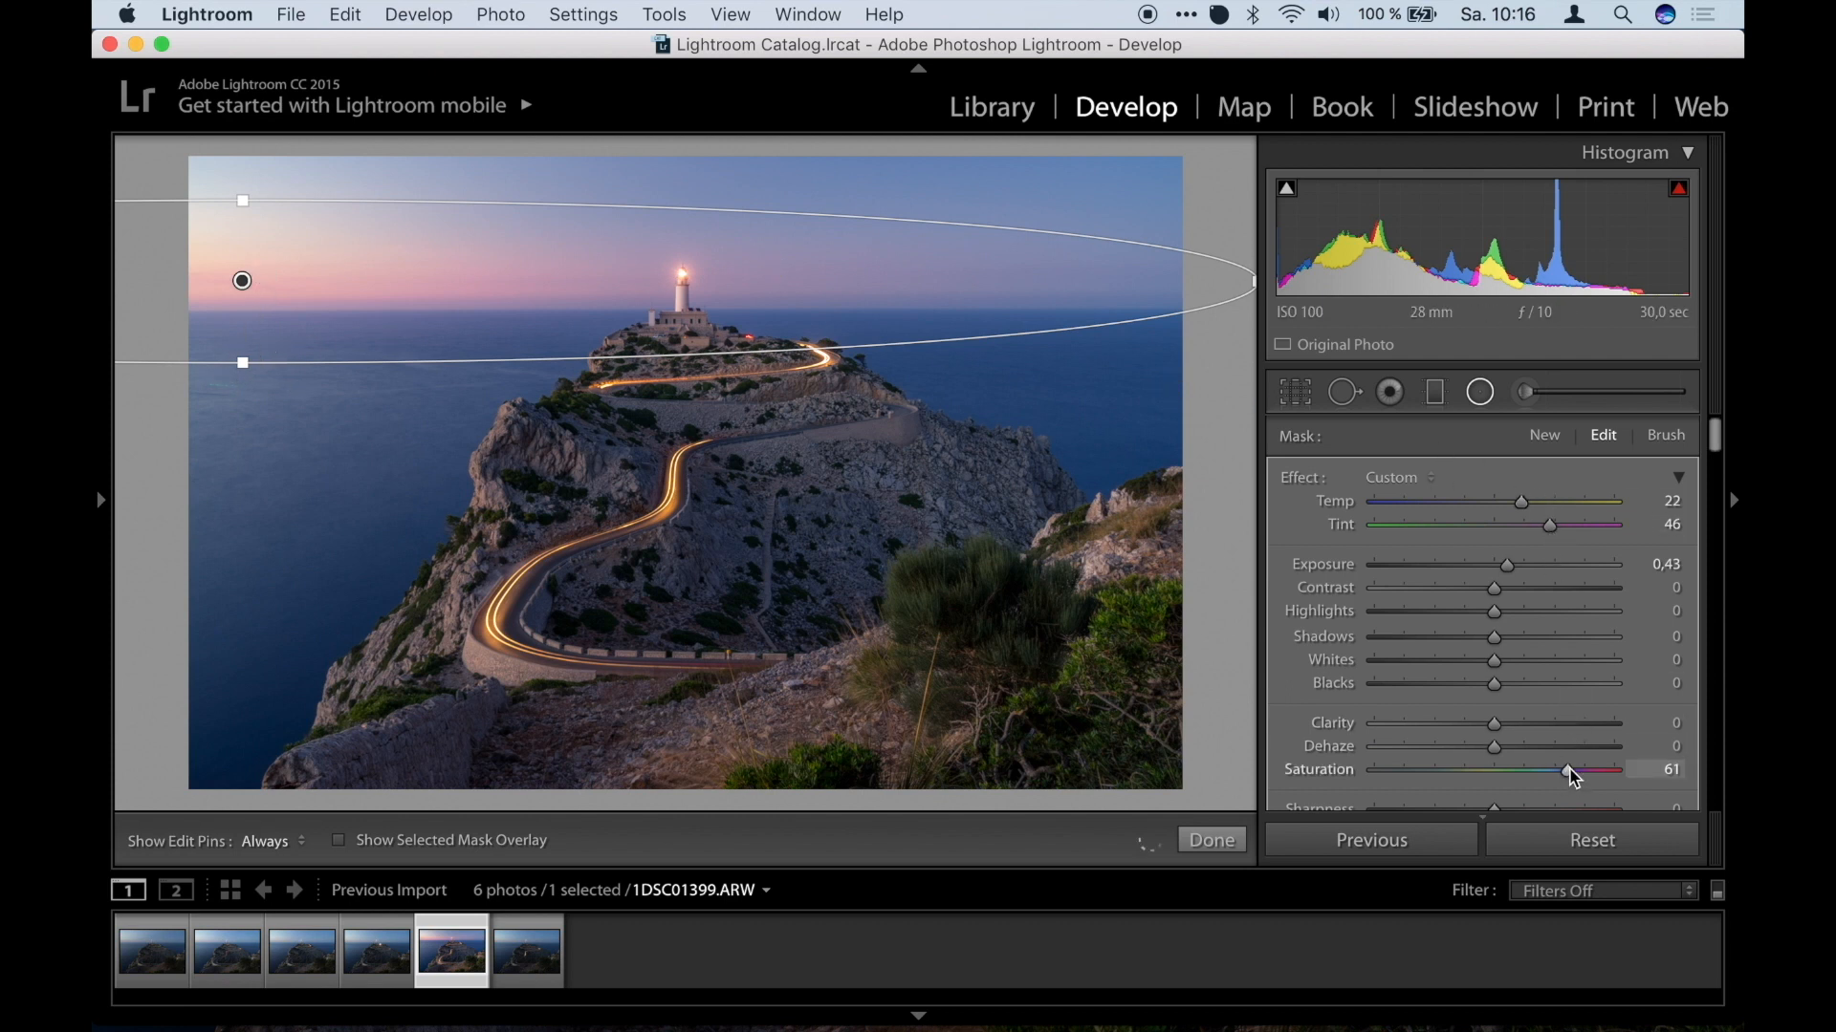
{"action": "left_click_drag", "start_coordinate": [1567, 768], "coordinate": [1563, 766]}
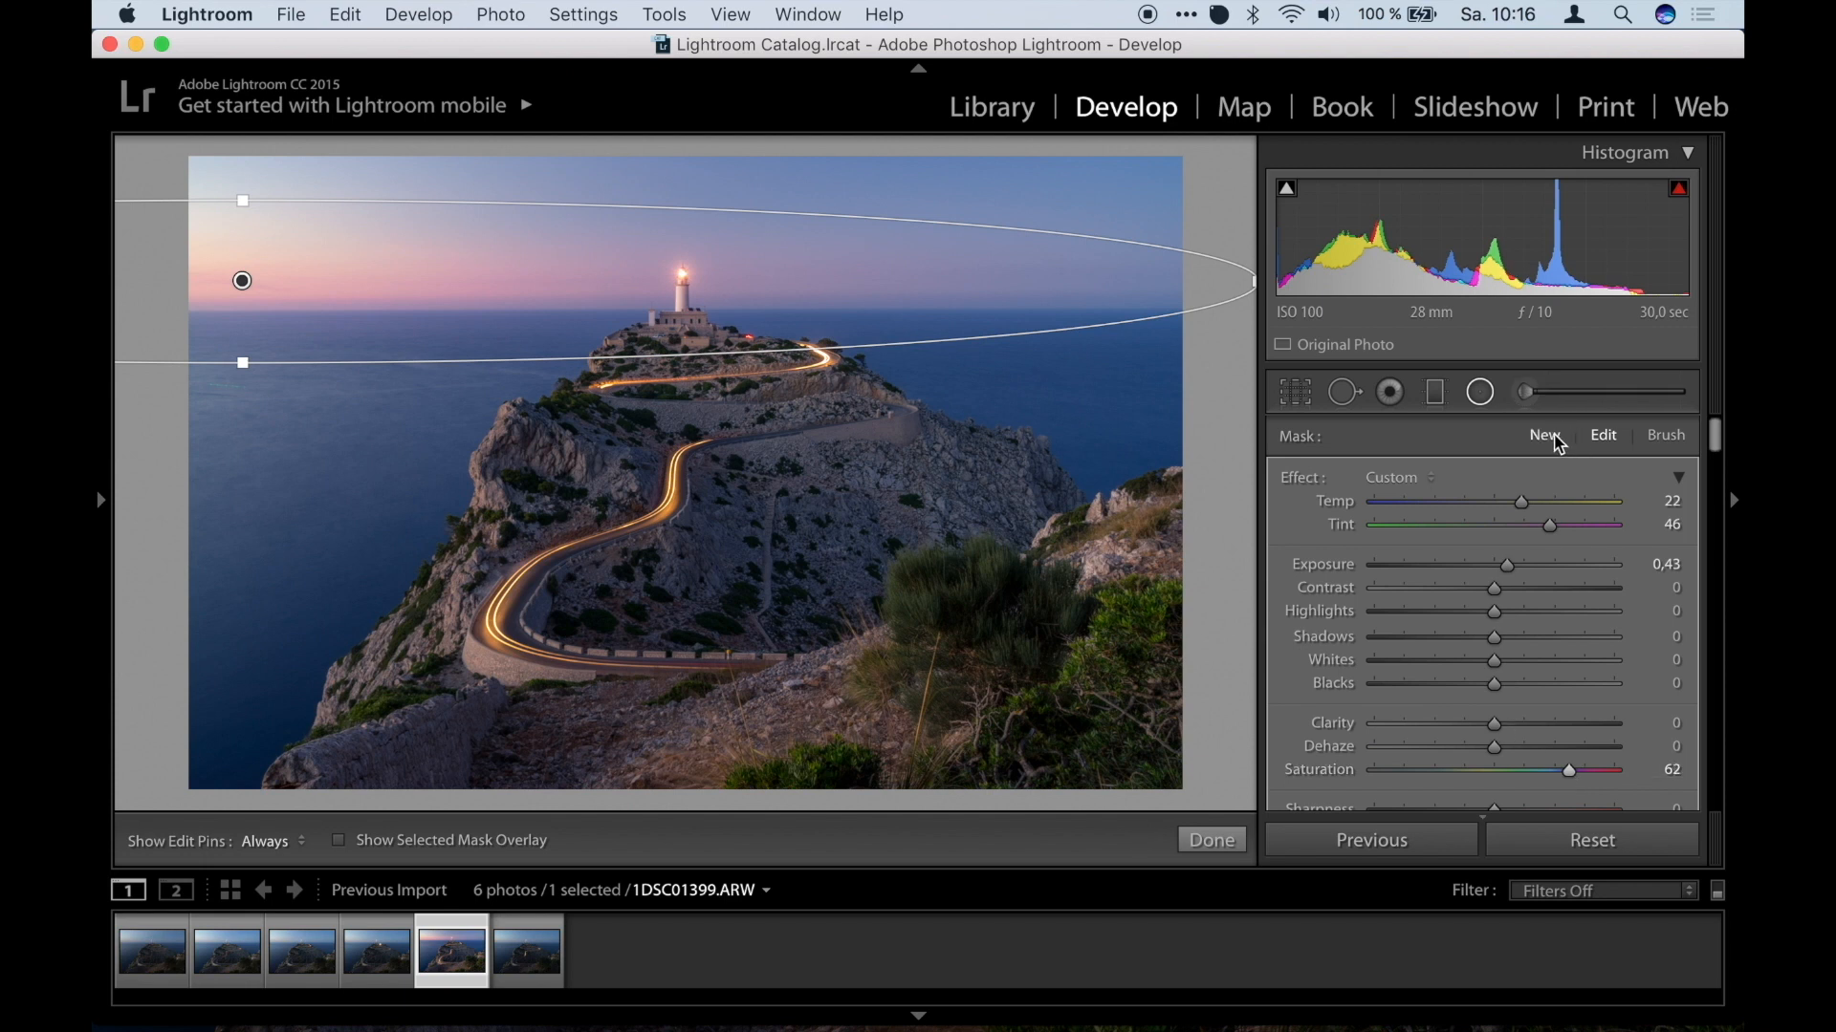
Add a second, smaller radial filter over the bright sky left of the lighthouse, just above the first filter's centre.
{"action": "left_click", "coordinate": [1545, 436]}
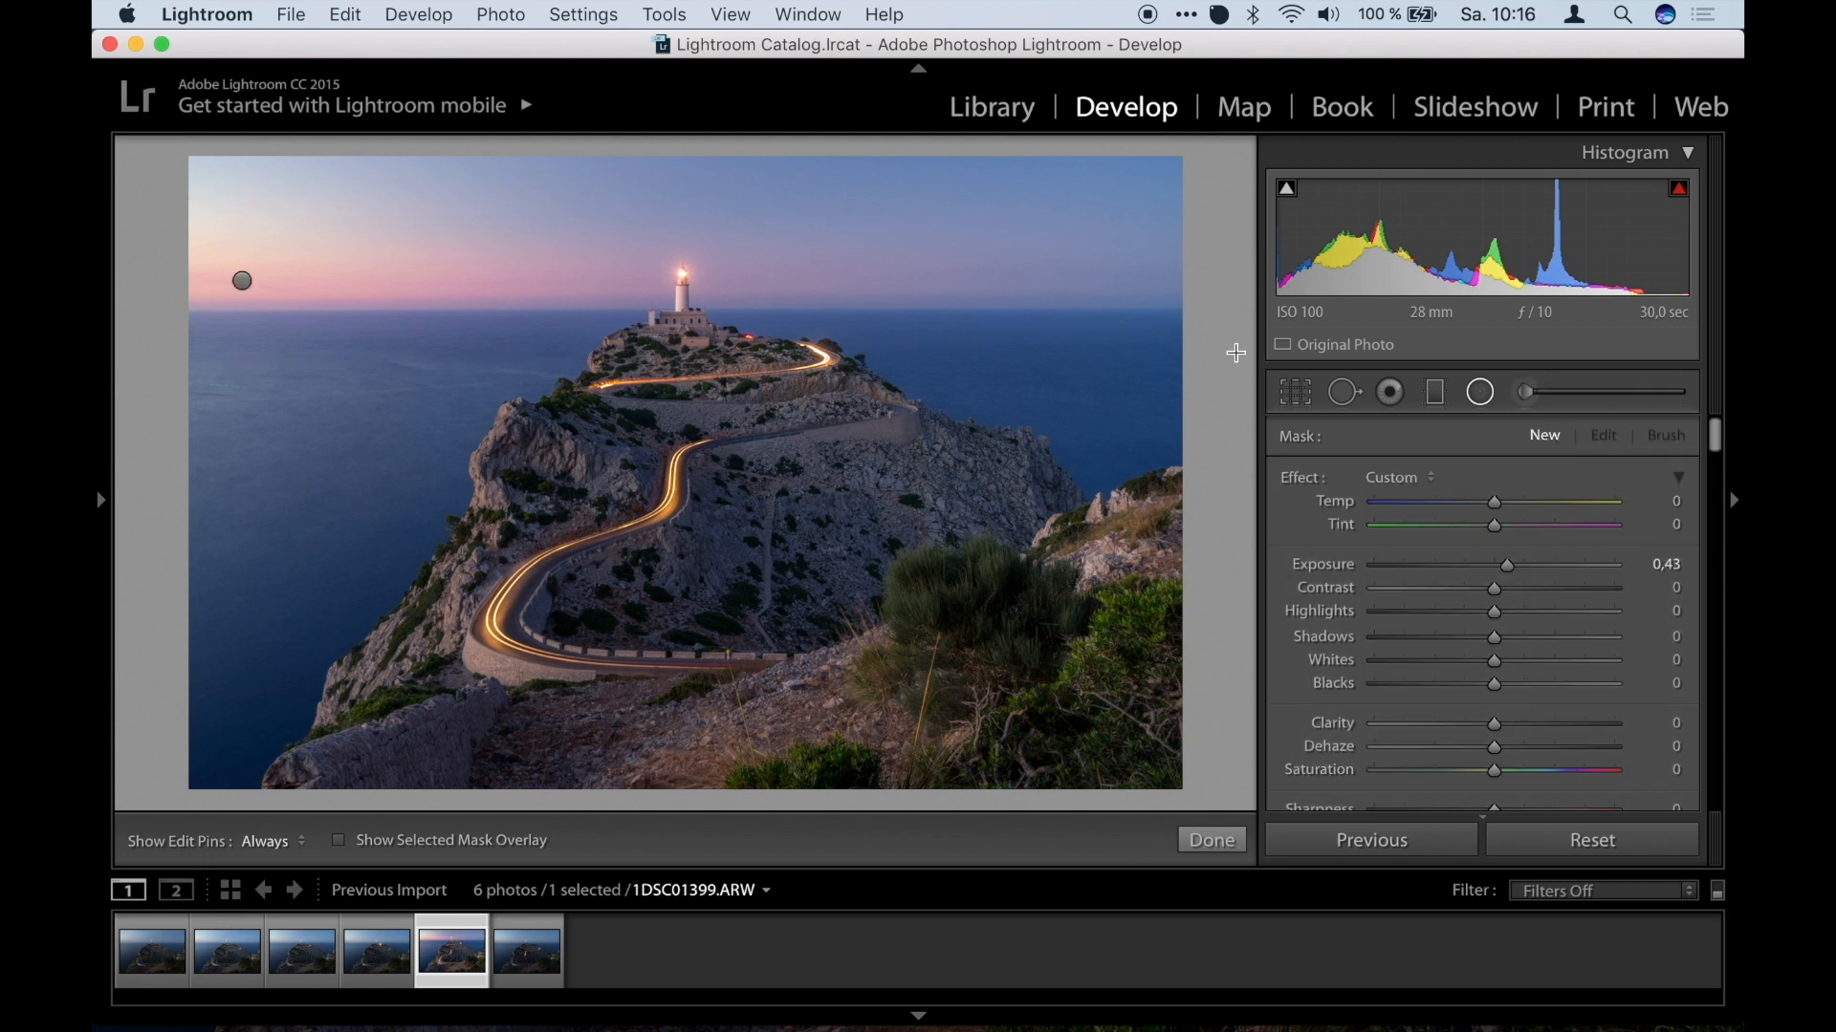
{"action": "left_click_drag", "start_coordinate": [172, 219], "coordinate": [617, 278]}
{"action": "left_click_drag", "start_coordinate": [179, 214], "coordinate": [286, 255]}
Reset the Exposure of the first, wide radial filter to 0.00.
{"action": "left_click", "coordinate": [243, 281]}
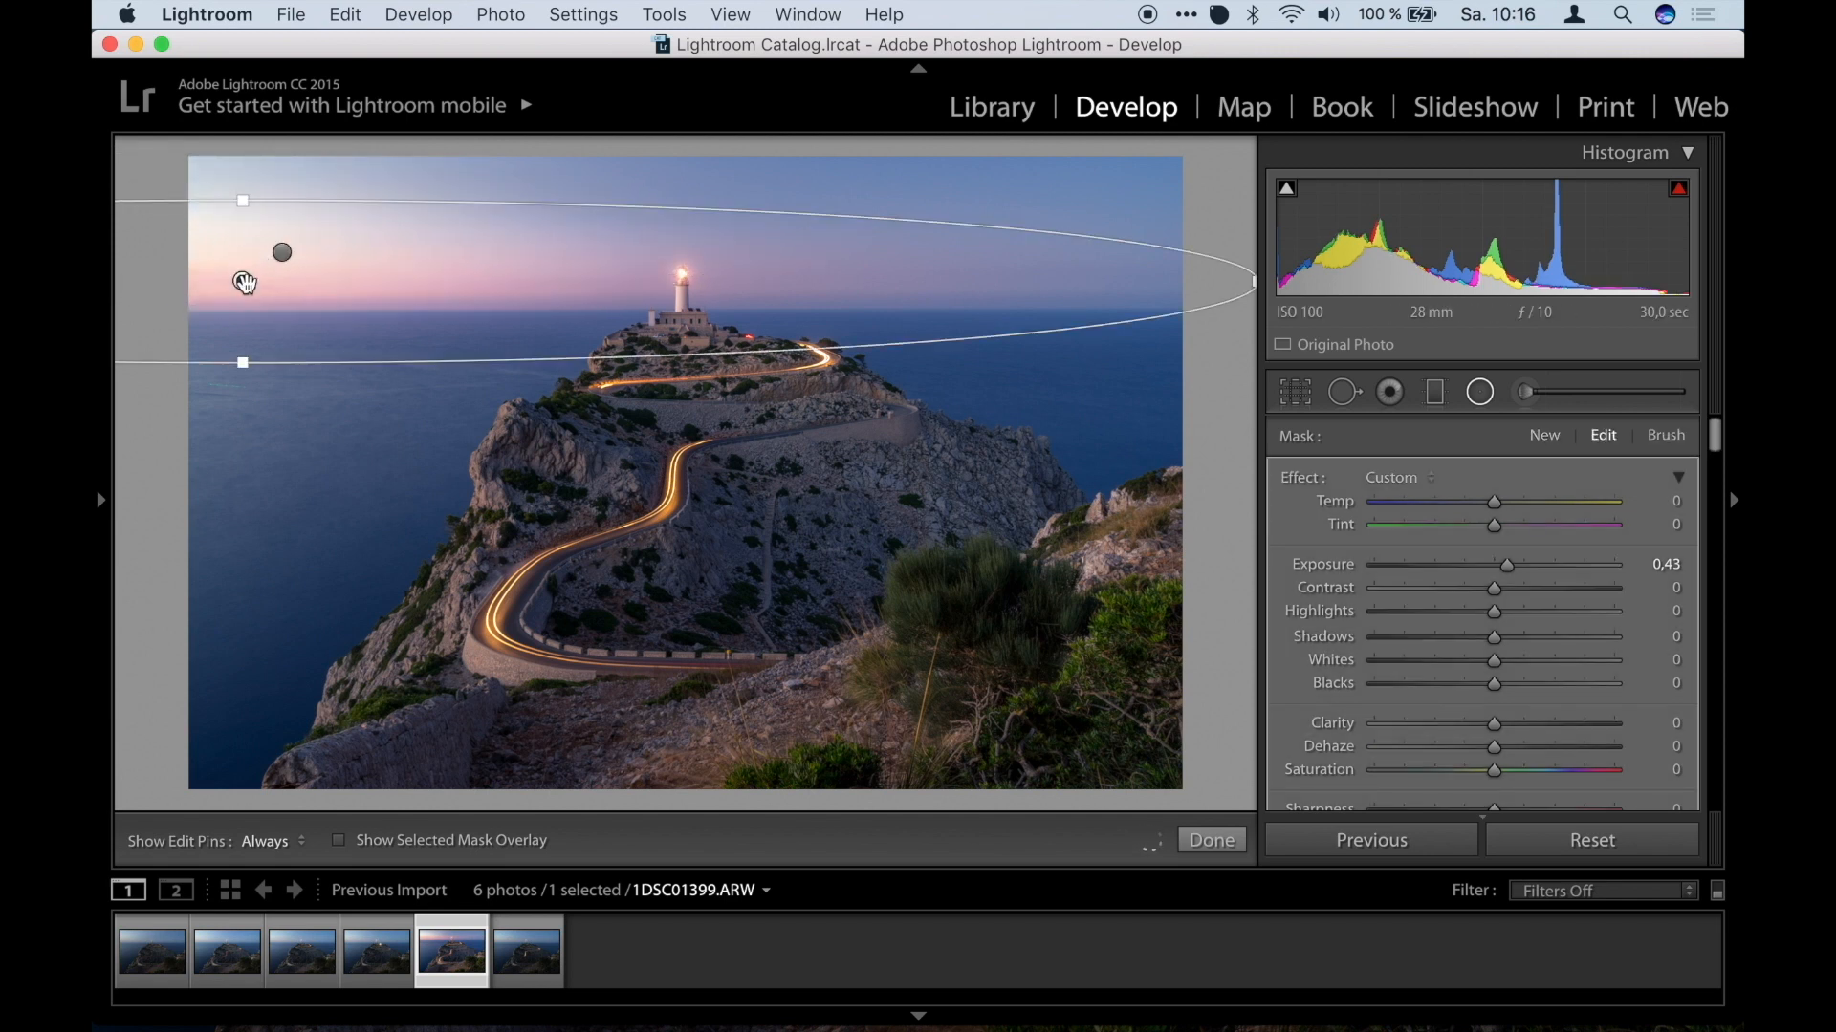
{"action": "double_click", "coordinate": [1321, 571]}
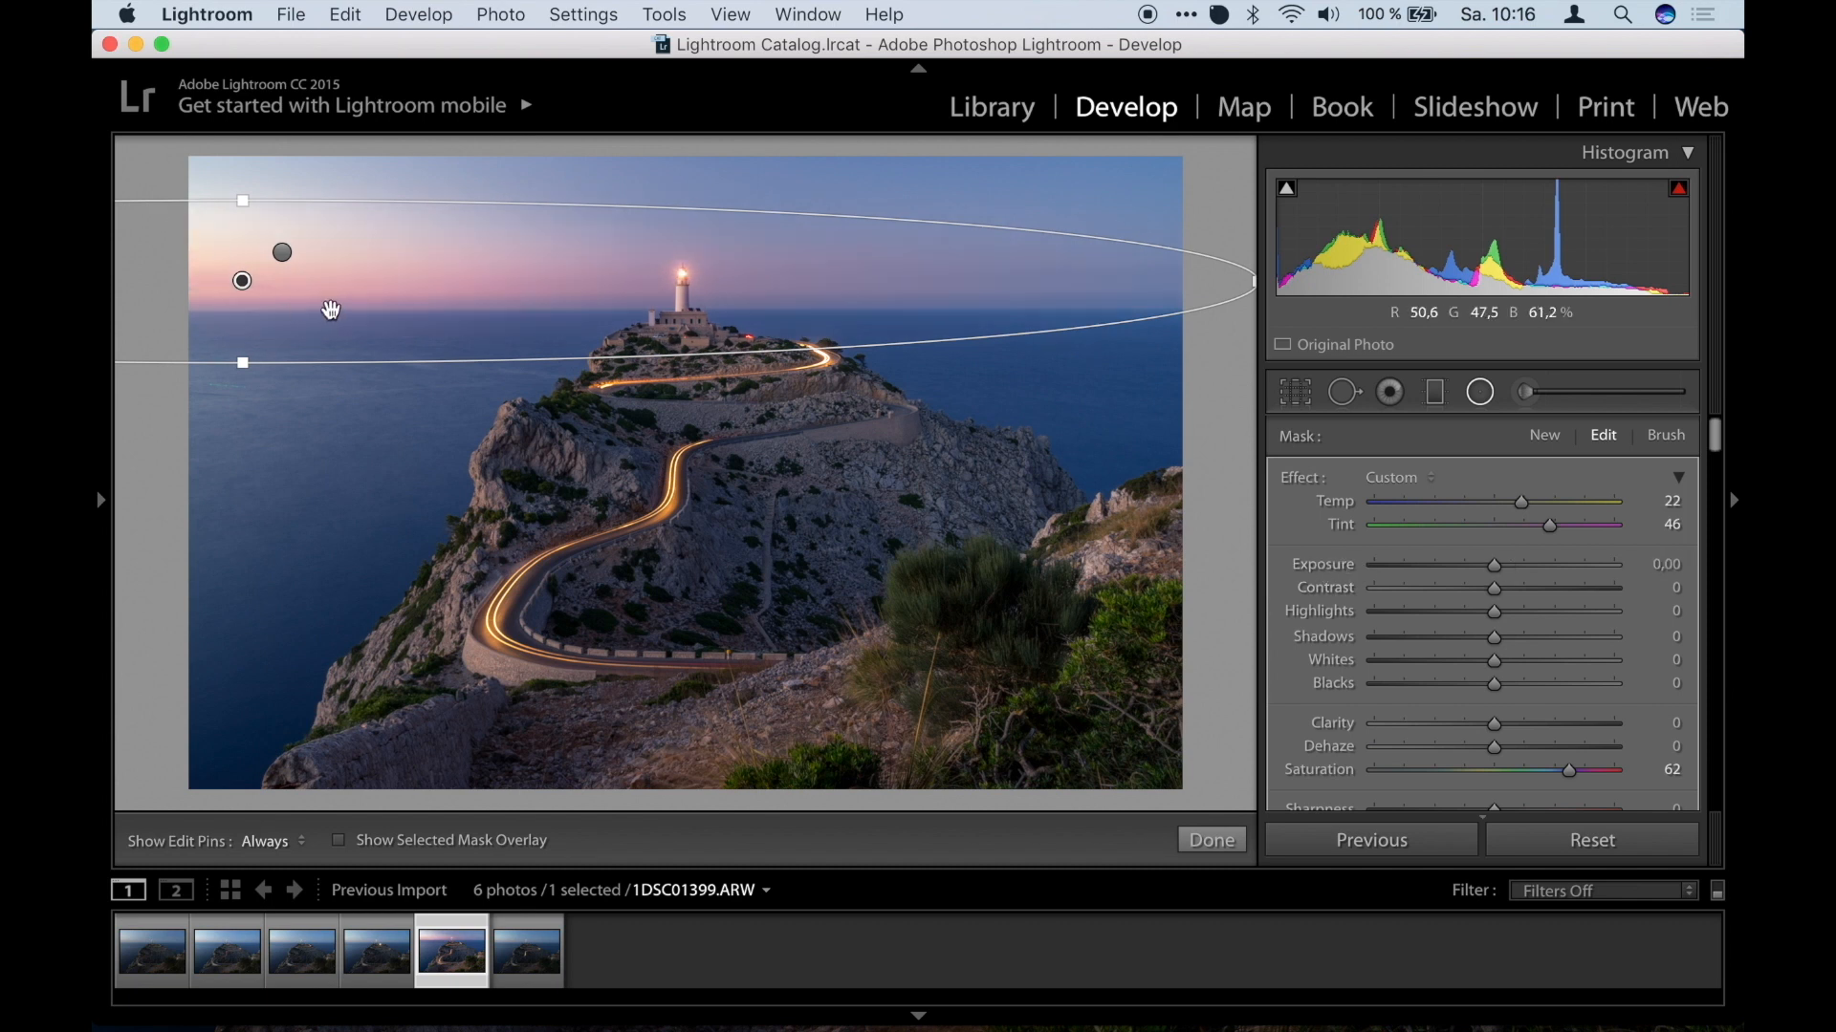
Widen the smaller radial filter over the bright sky slightly to the right and raise its Feather to the maximum.
{"action": "left_click", "coordinate": [284, 251]}
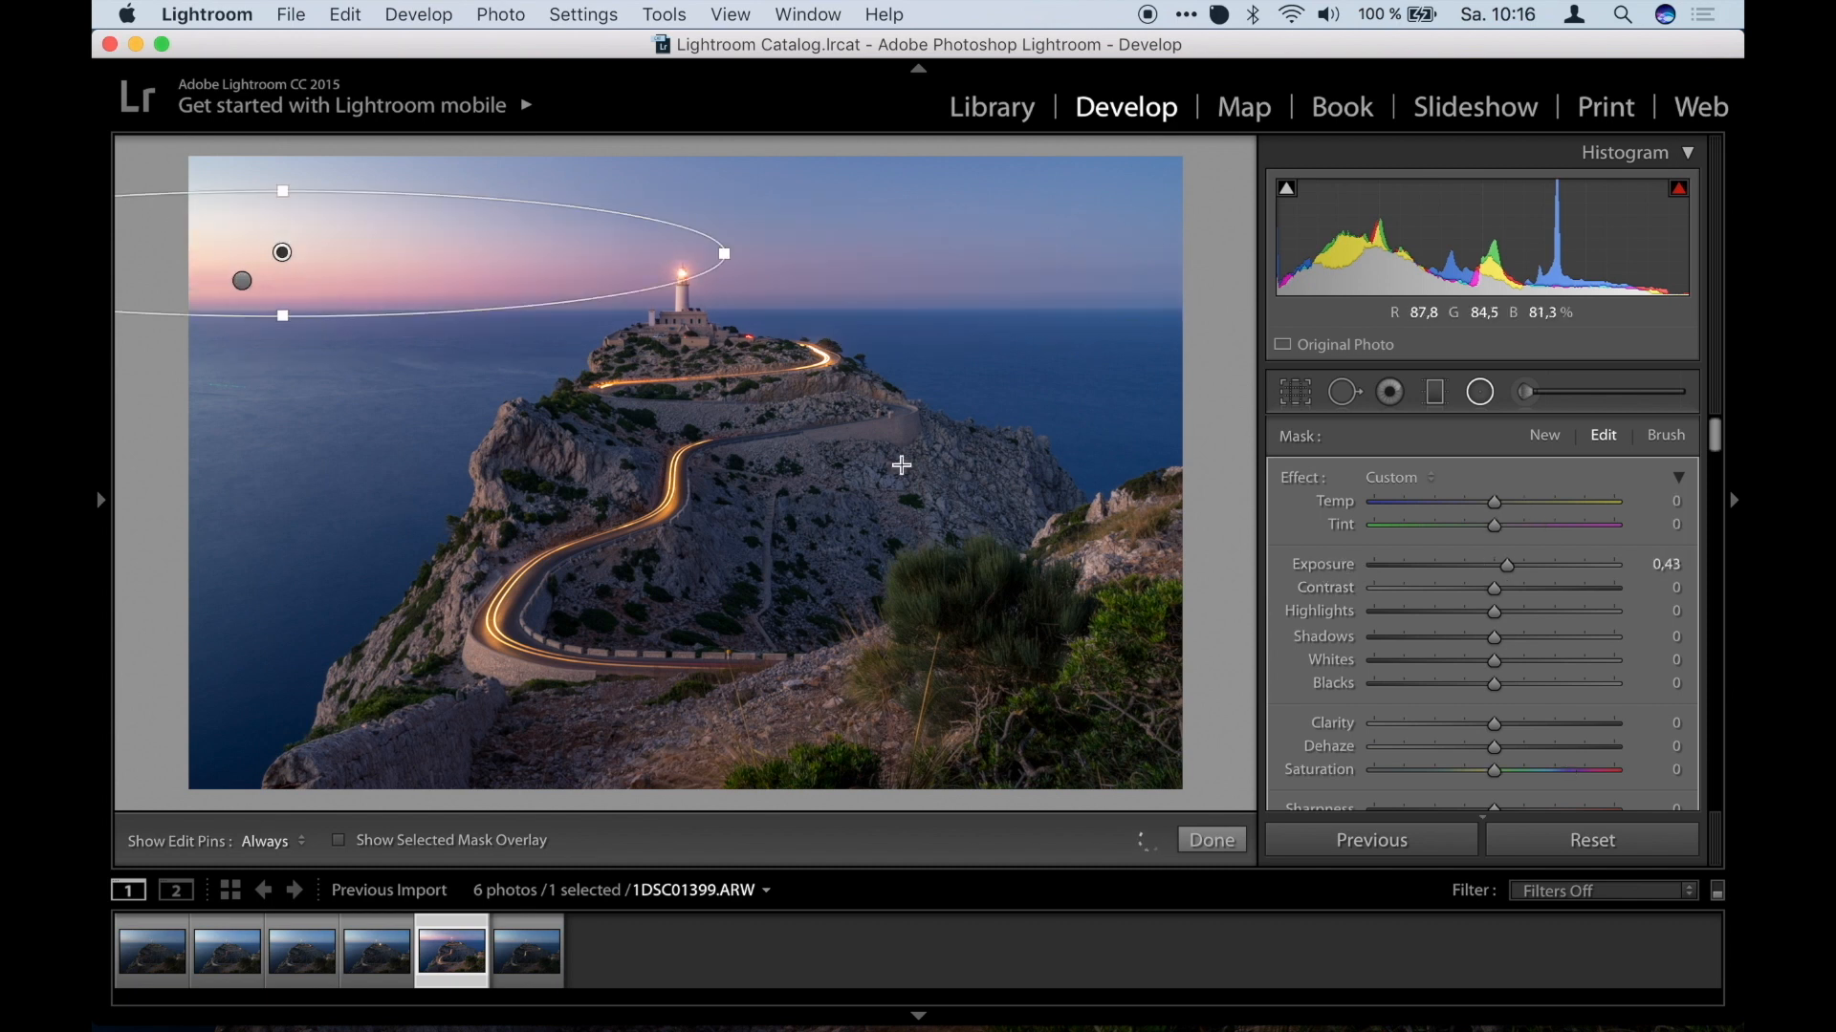
{"action": "left_click_drag", "start_coordinate": [726, 254], "coordinate": [747, 253]}
{"action": "scroll", "coordinate": [1497, 660], "scroll_direction": "down", "scroll_amount": 5}
{"action": "scroll", "coordinate": [1499, 656], "scroll_direction": "down", "scroll_amount": 4}
{"action": "left_click_drag", "start_coordinate": [1494, 594], "coordinate": [1741, 587]}
{"action": "scroll", "coordinate": [1467, 480], "scroll_direction": "up", "scroll_amount": 8}
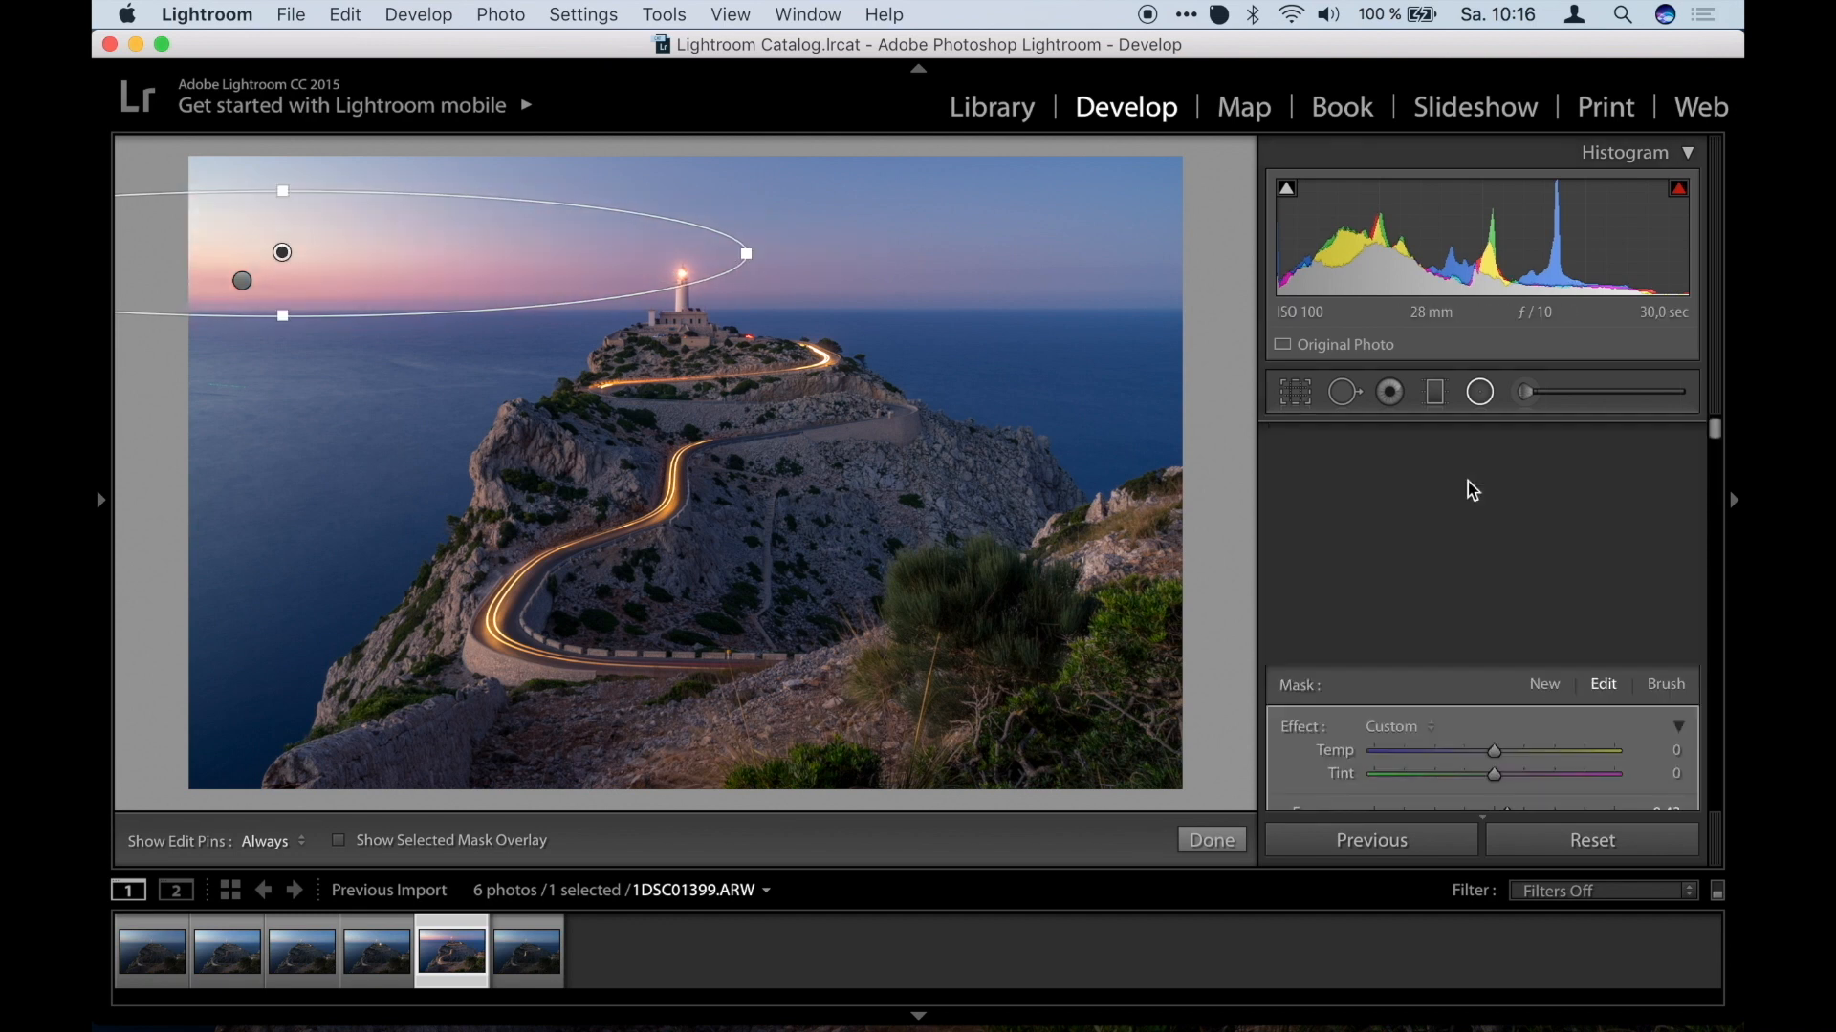
Set the smaller sky radial filter's Temp to 34, Saturation to 13 and Exposure to 0.26.
{"action": "double_click", "coordinate": [1323, 565]}
{"action": "left_click_drag", "start_coordinate": [1497, 503], "coordinate": [1530, 504]}
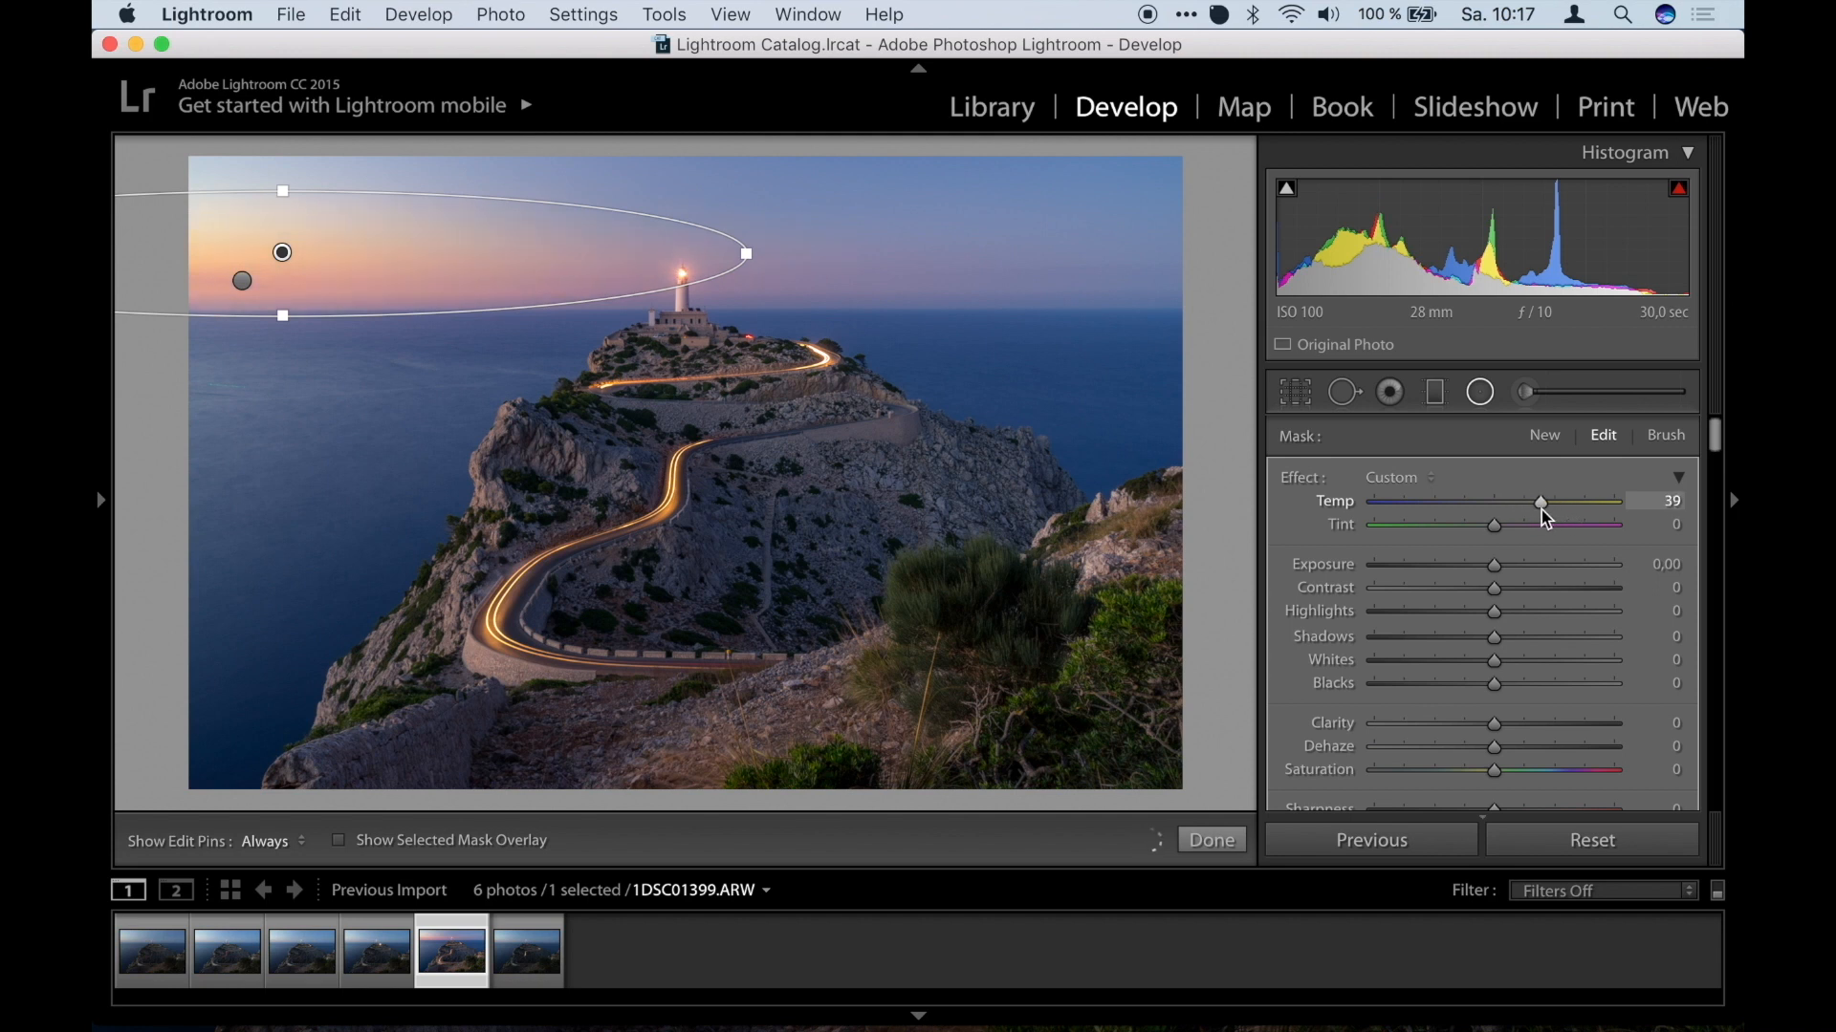
{"action": "left_click_drag", "start_coordinate": [1542, 509], "coordinate": [1543, 509]}
{"action": "scroll", "coordinate": [1527, 734], "scroll_direction": "down", "scroll_amount": 2}
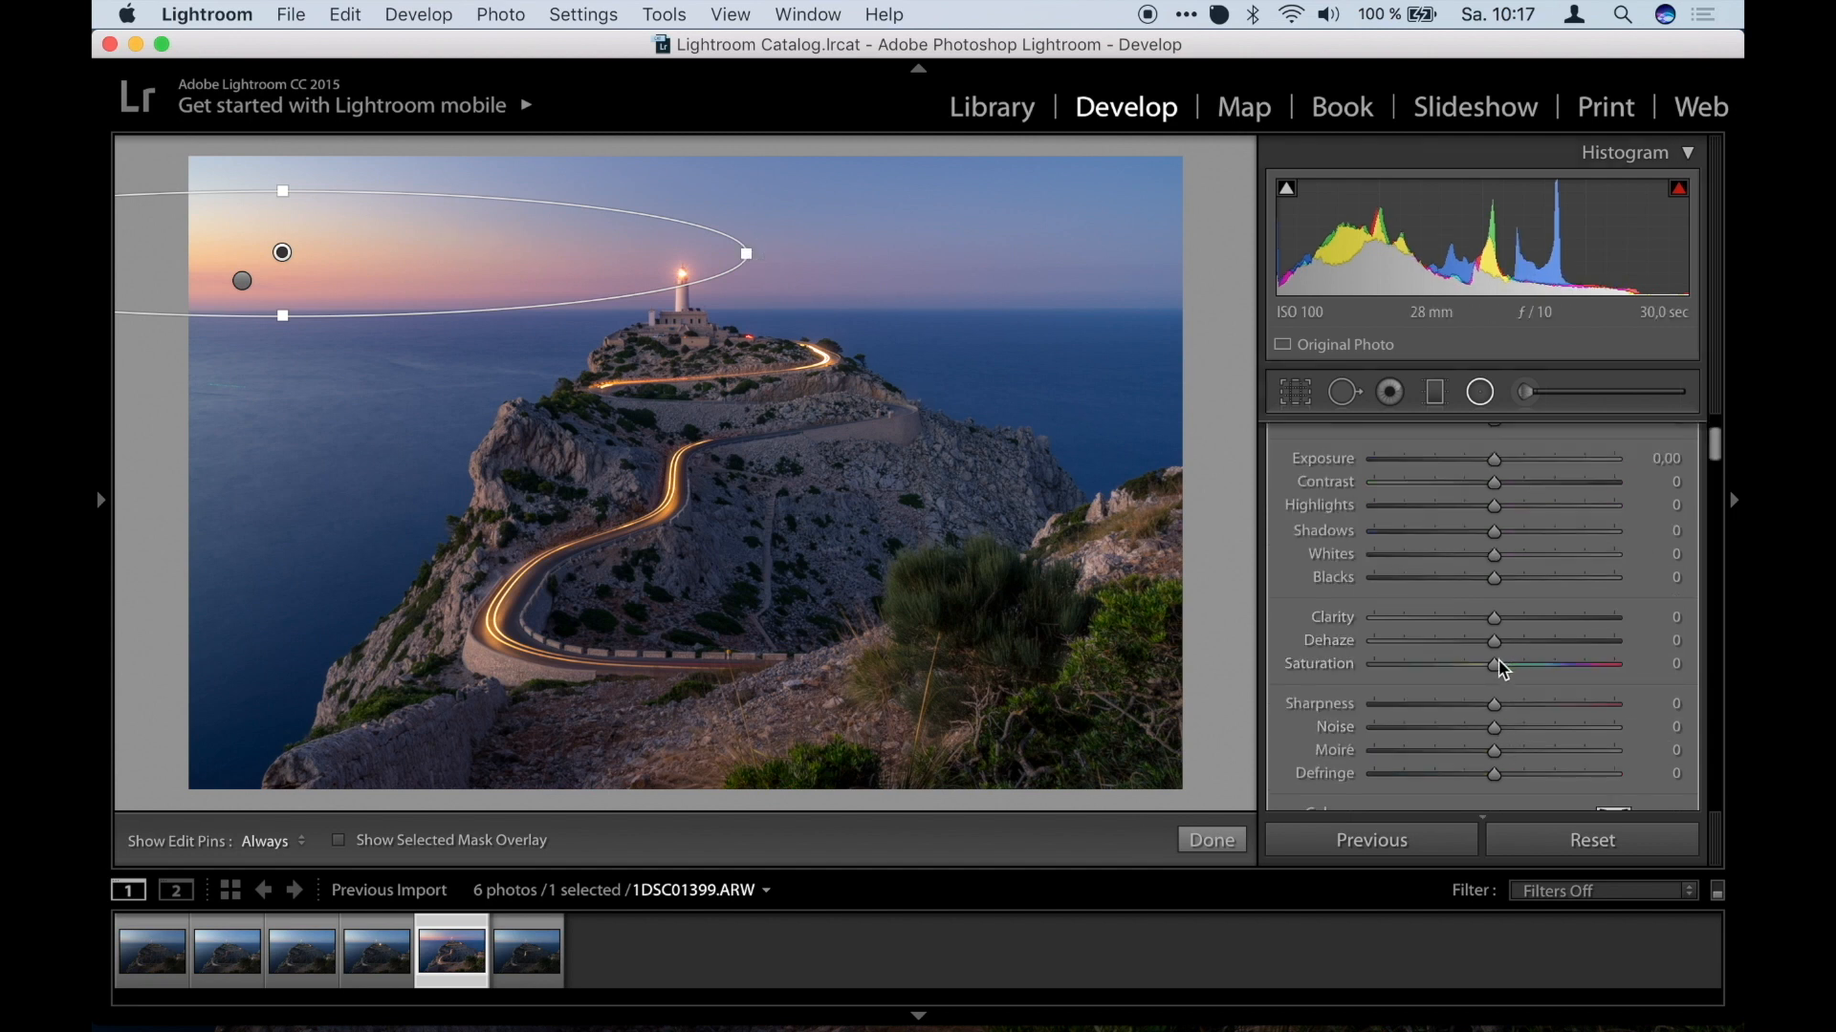
{"action": "left_click_drag", "start_coordinate": [1497, 662], "coordinate": [1512, 669]}
{"action": "scroll", "coordinate": [1534, 559], "scroll_direction": "up", "scroll_amount": 2}
{"action": "scroll", "coordinate": [1503, 577], "scroll_direction": "down", "scroll_amount": 1}
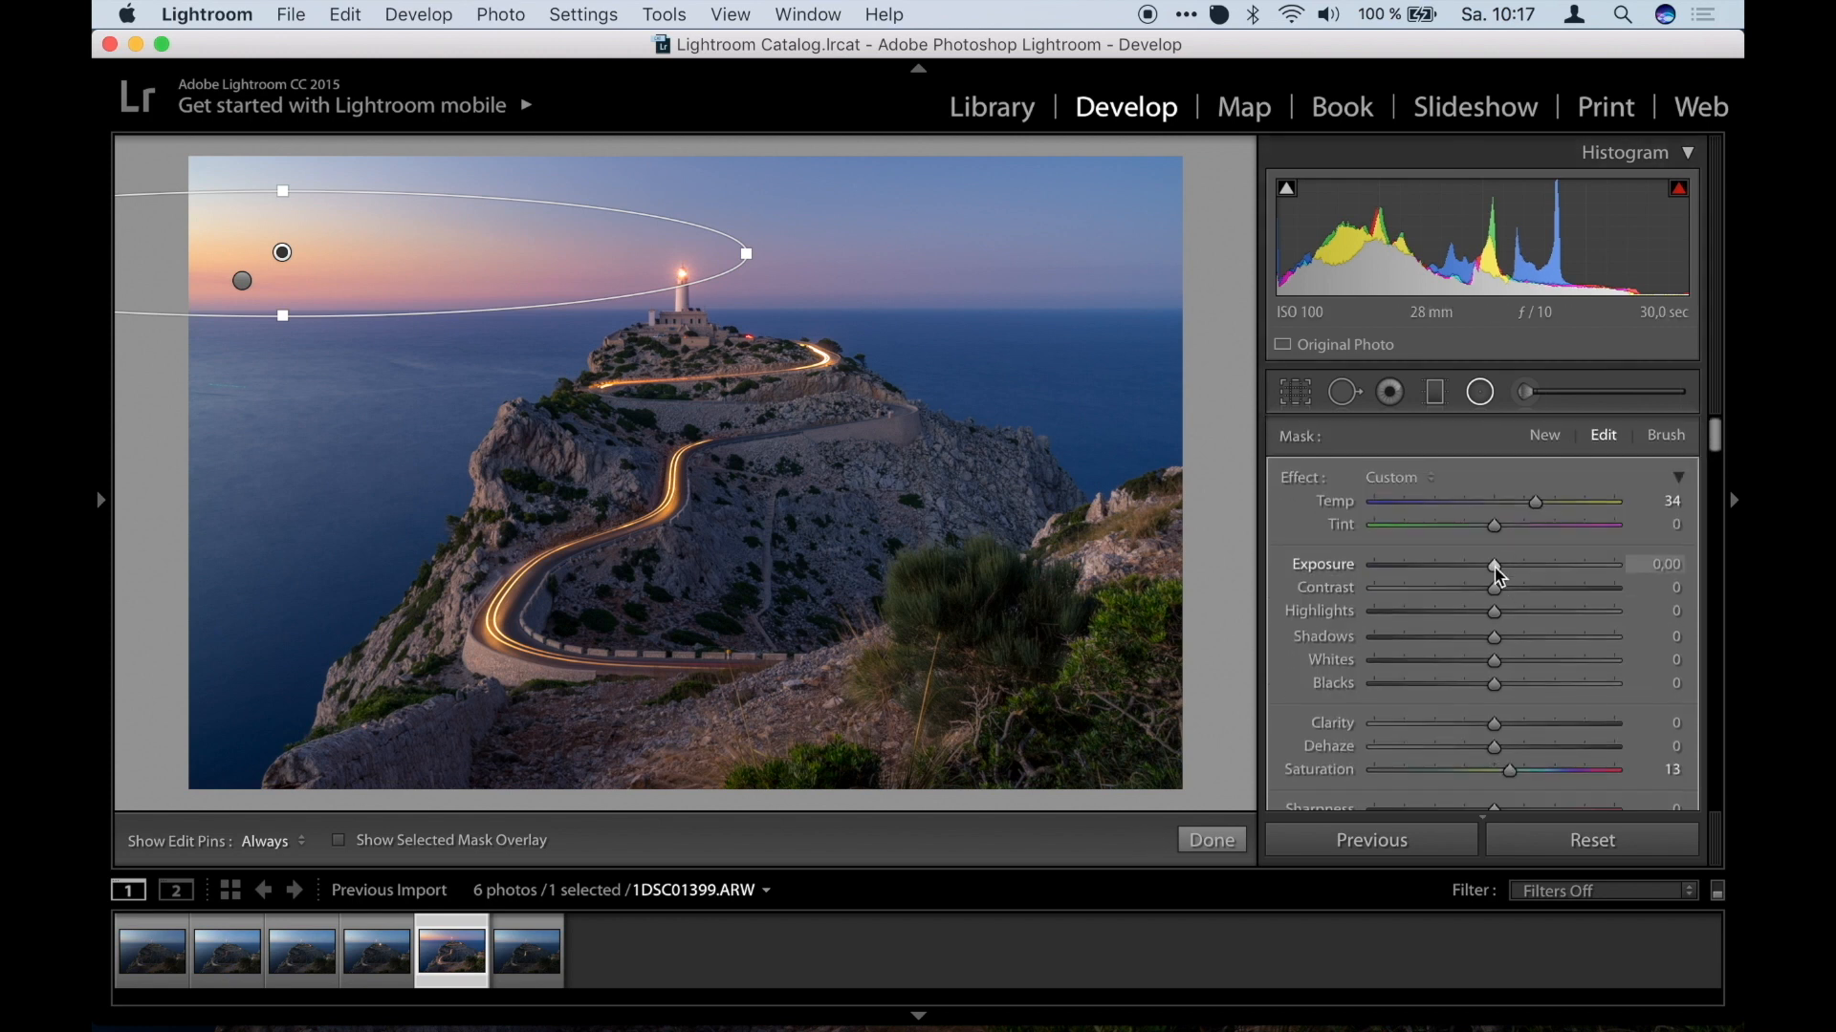
{"action": "left_click_drag", "start_coordinate": [1497, 571], "coordinate": [1508, 571]}
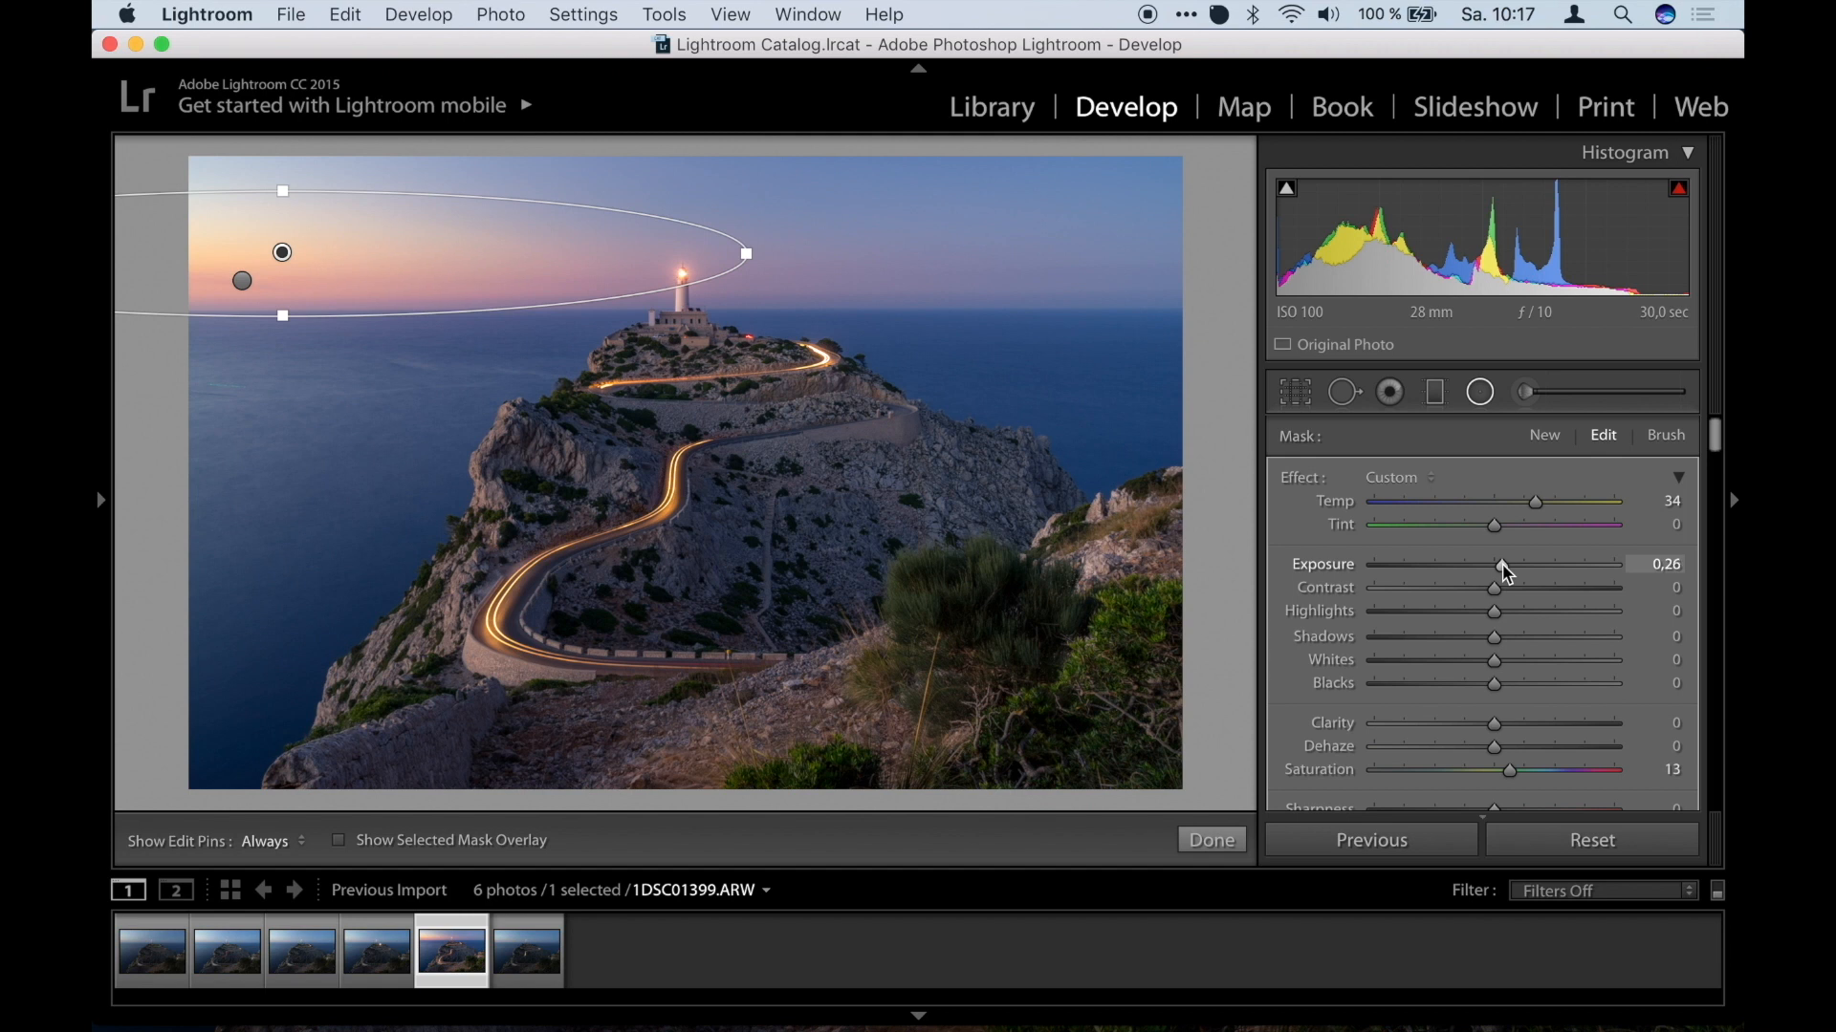
Set the wide horizon radial filter's Saturation to 72 and Exposure to 0.06.
{"action": "left_click", "coordinate": [242, 281]}
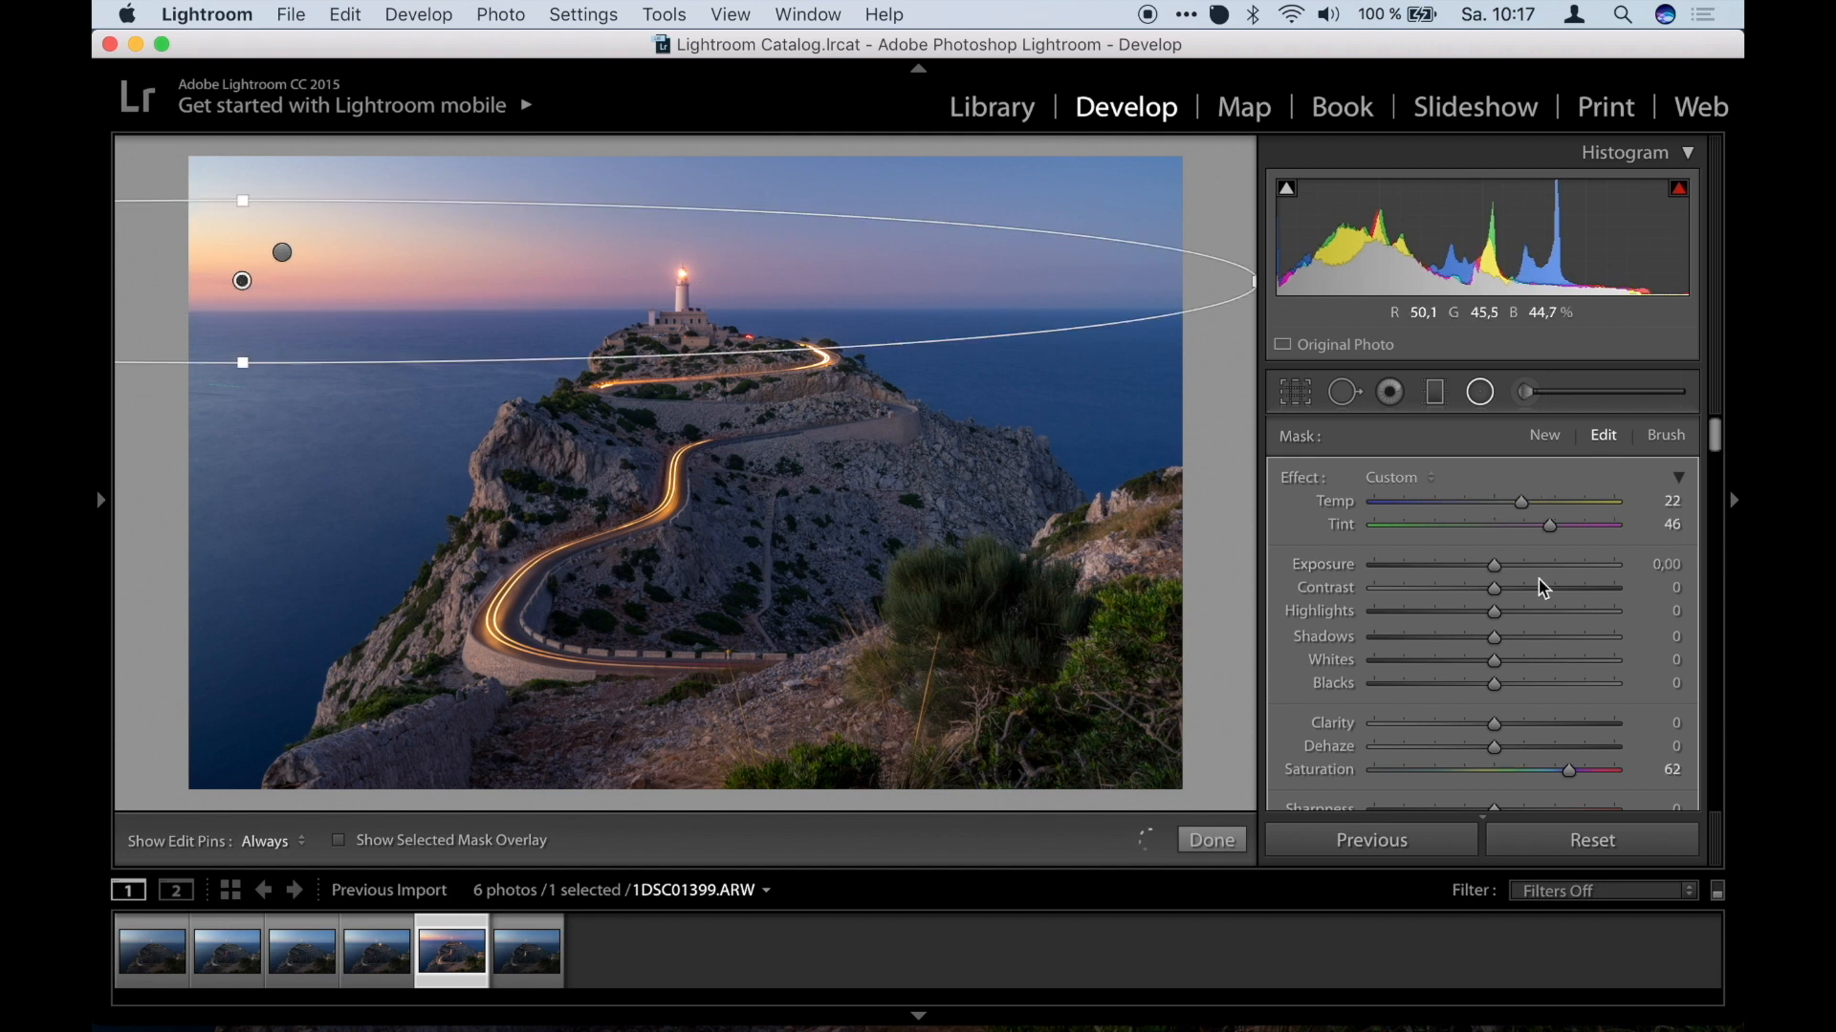
{"action": "left_click_drag", "start_coordinate": [1575, 772], "coordinate": [1588, 773]}
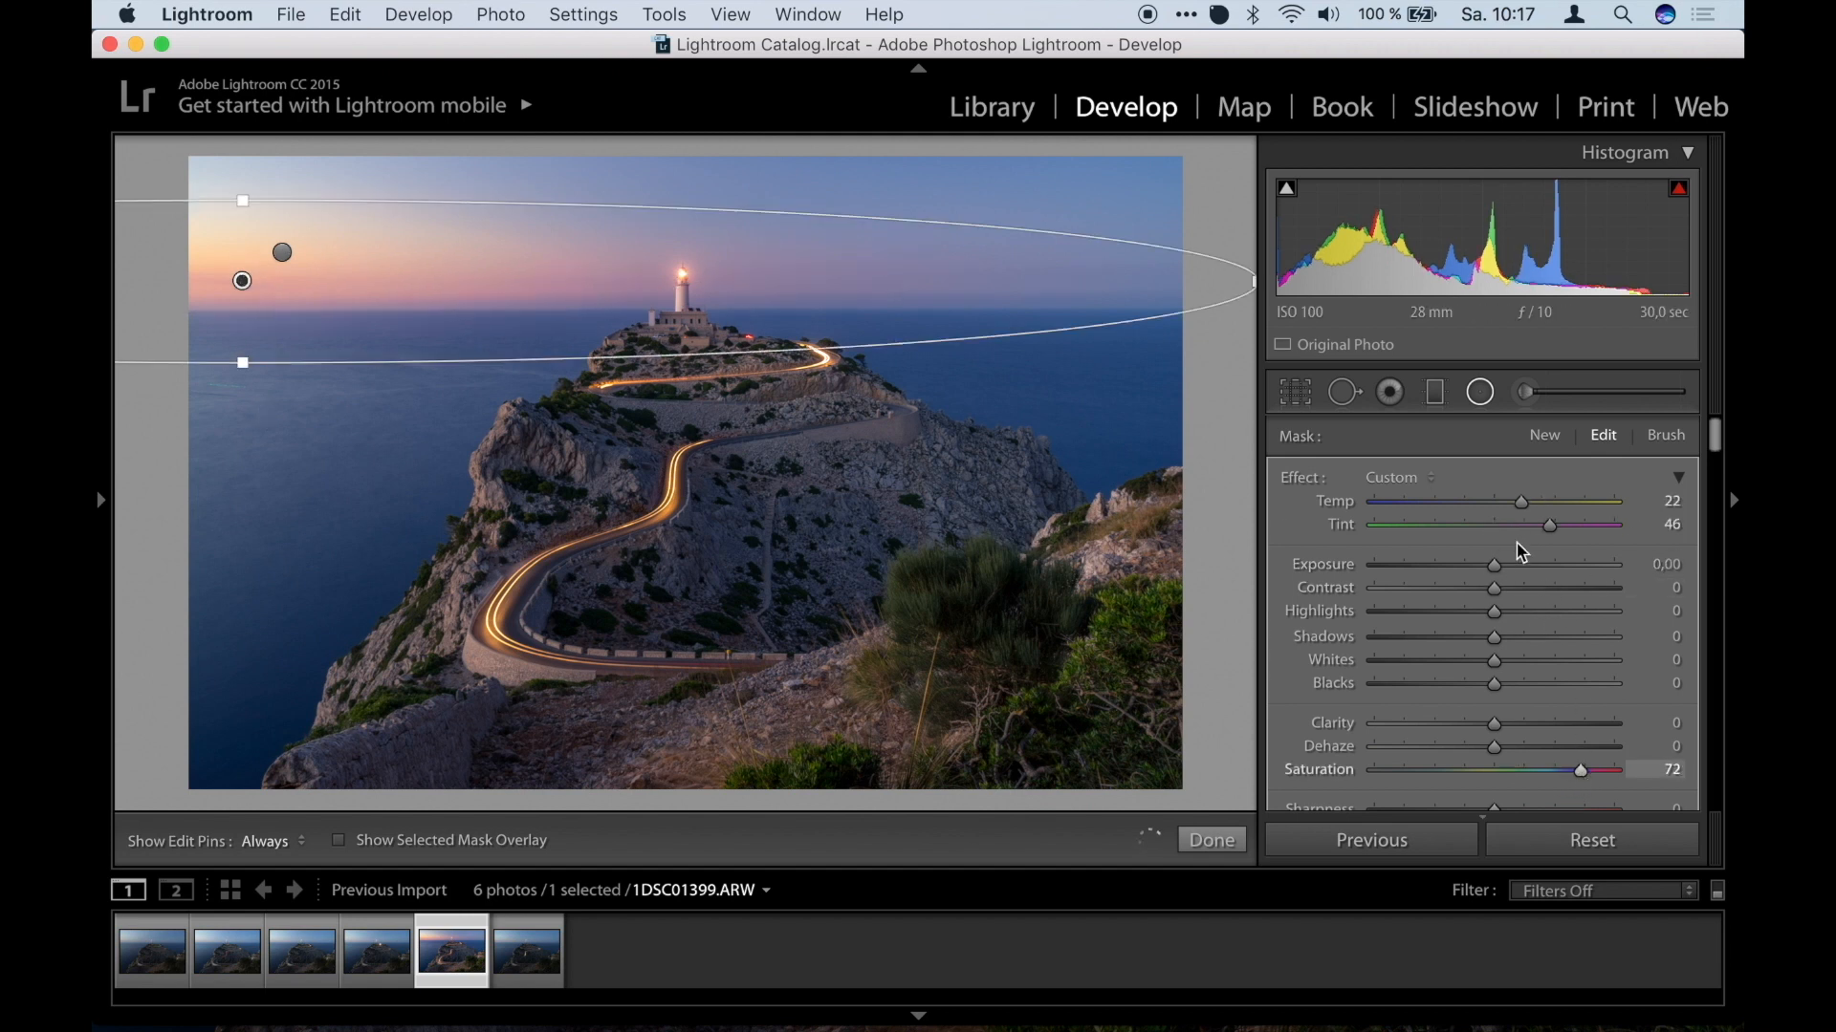
{"action": "left_click_drag", "start_coordinate": [1501, 572], "coordinate": [1503, 571]}
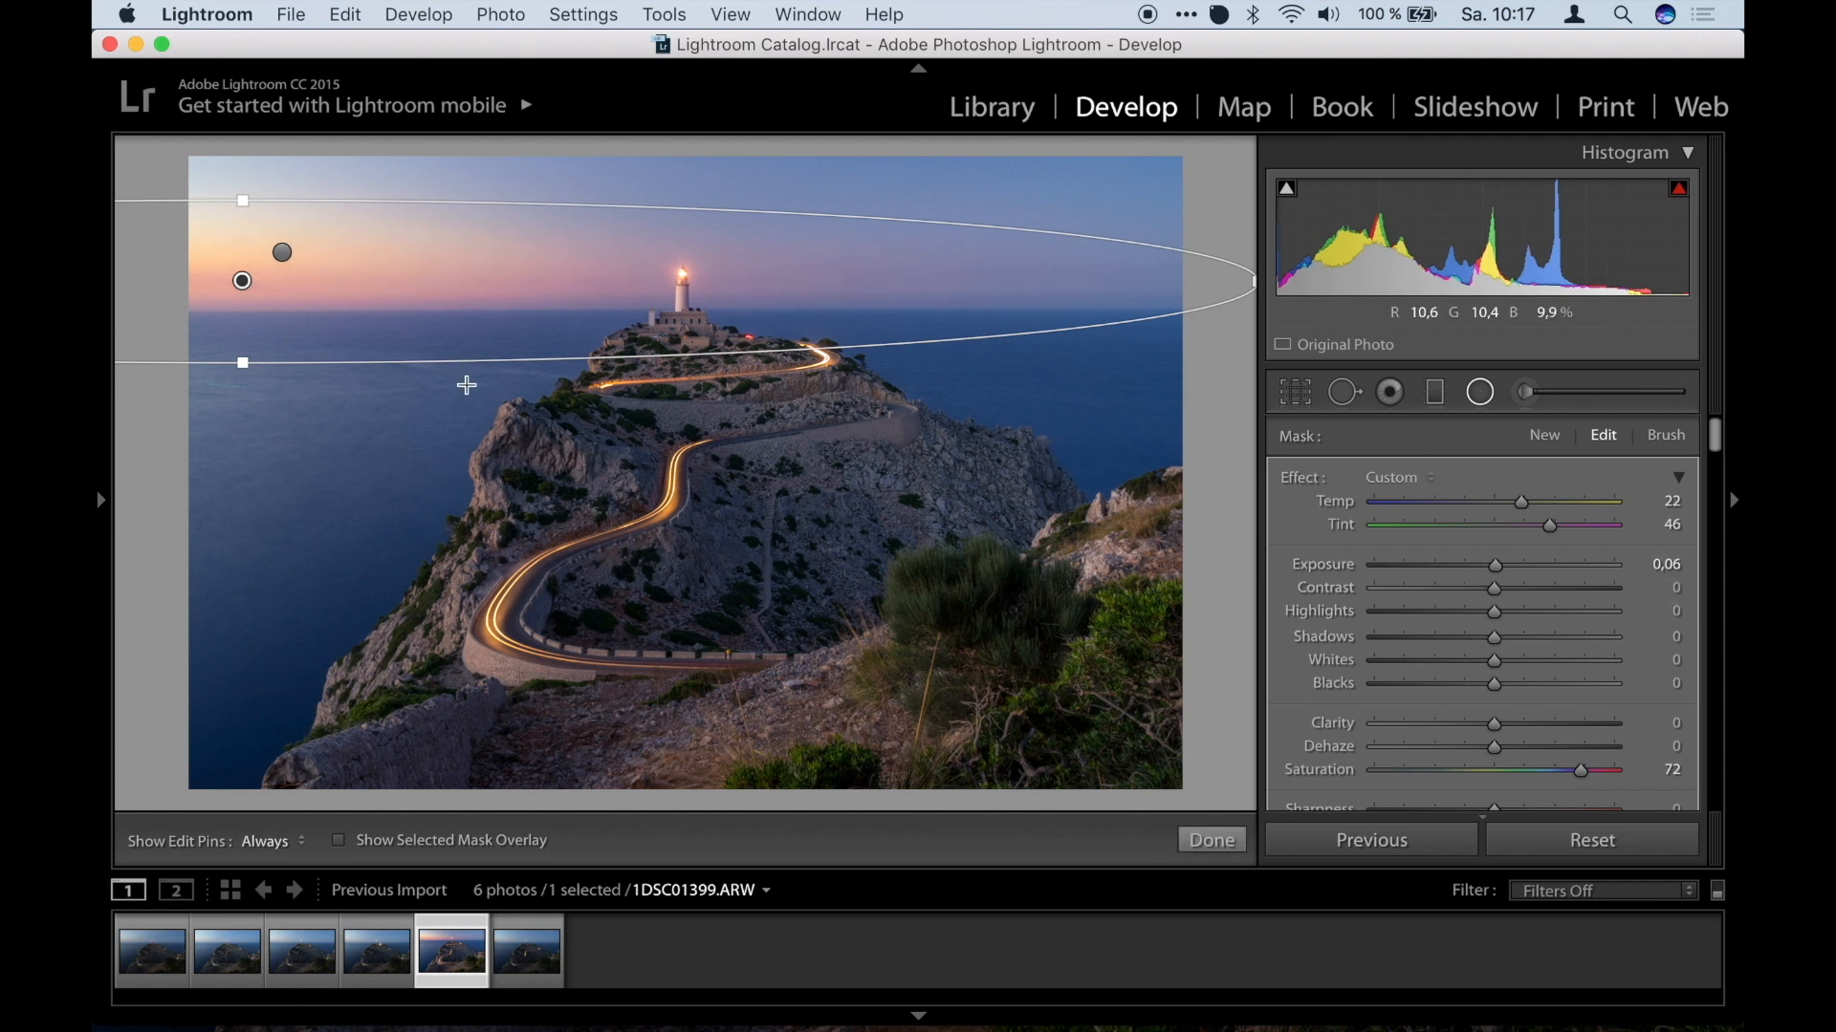
Compare the sky with the radial filters switched off and on, and close the radial filter editing.
{"action": "scroll", "coordinate": [1336, 647], "scroll_direction": "down", "scroll_amount": 5}
{"action": "left_click", "coordinate": [1285, 668]}
{"action": "left_click", "coordinate": [1285, 669]}
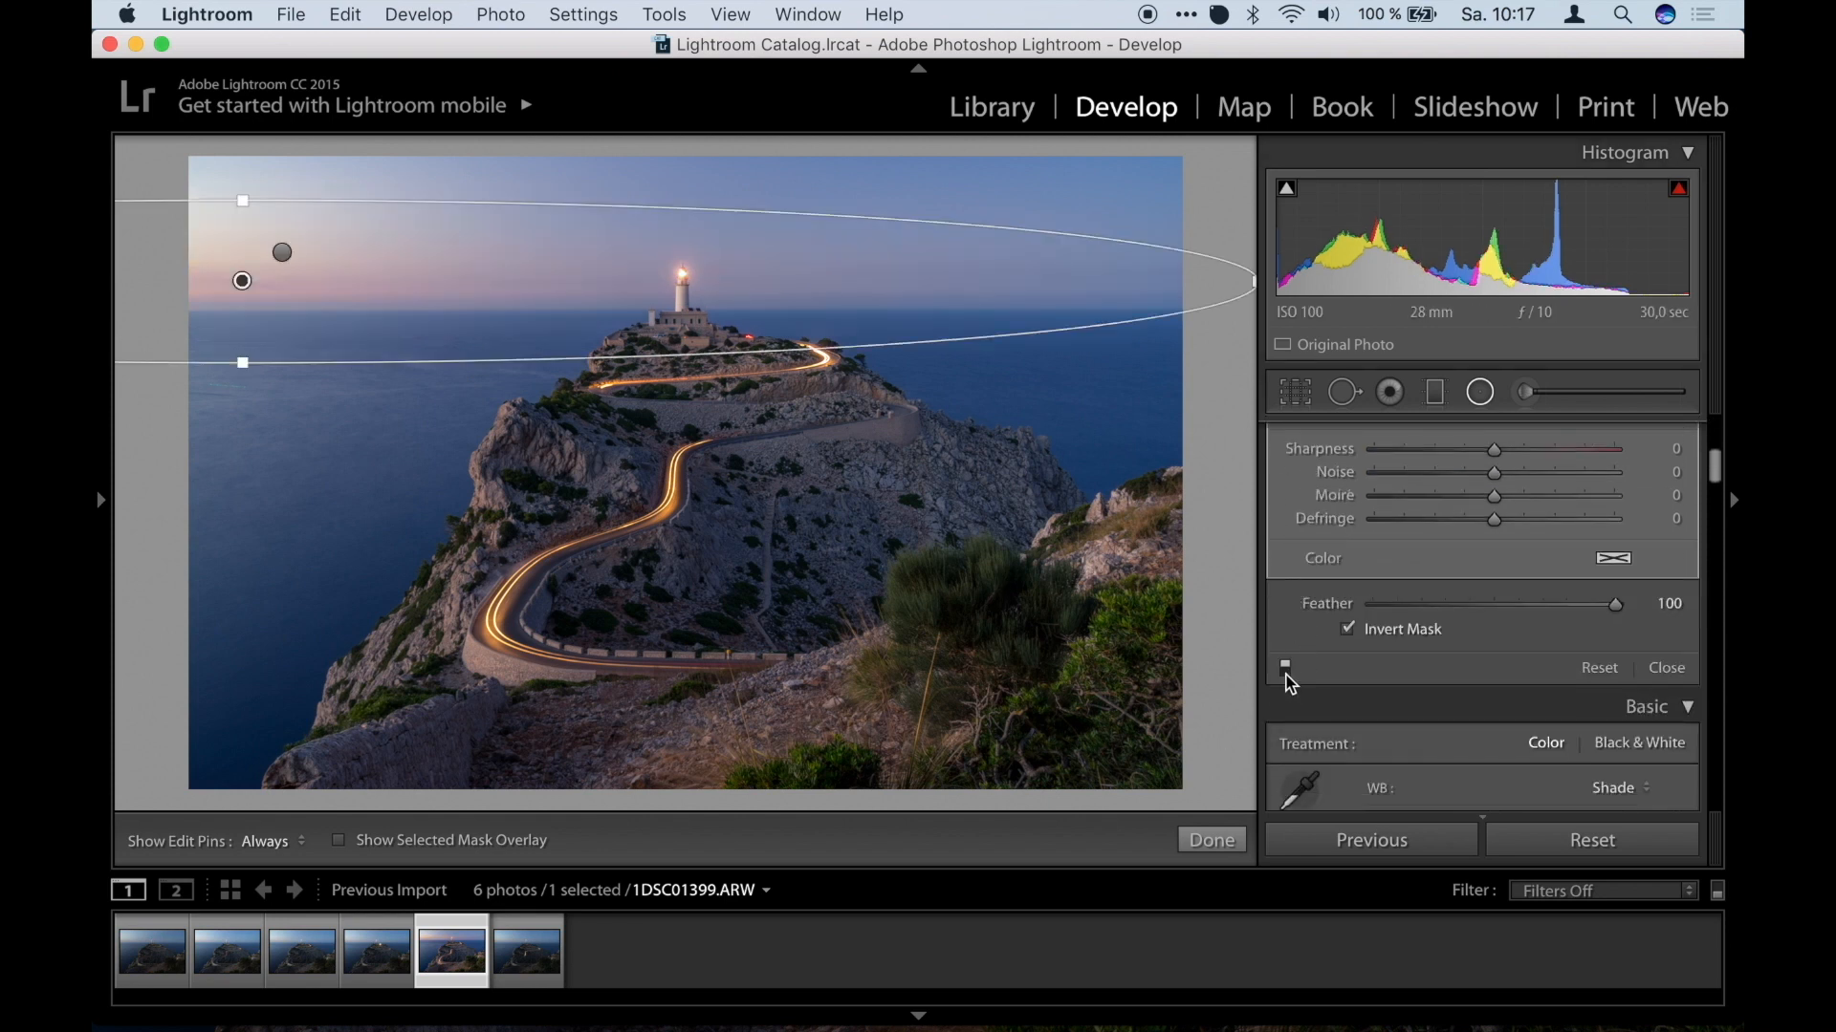
{"action": "left_click", "coordinate": [1204, 841]}
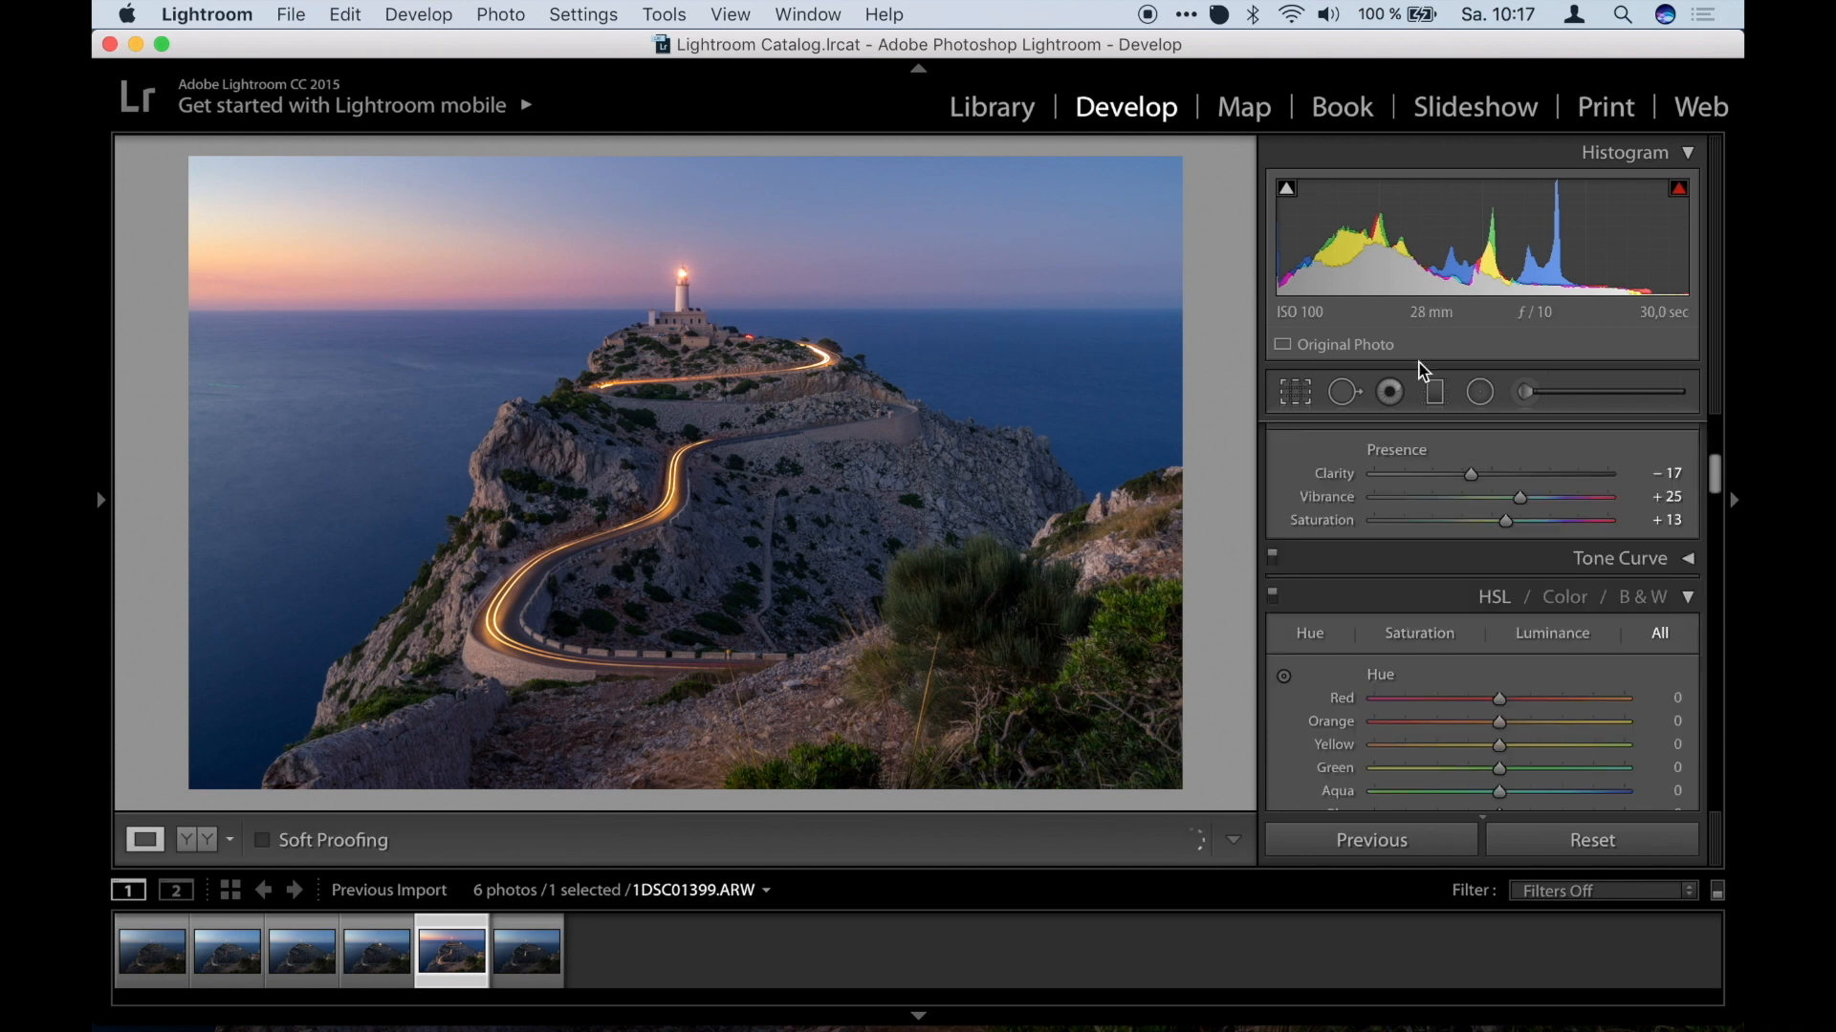
{"action": "left_click", "coordinate": [1480, 392]}
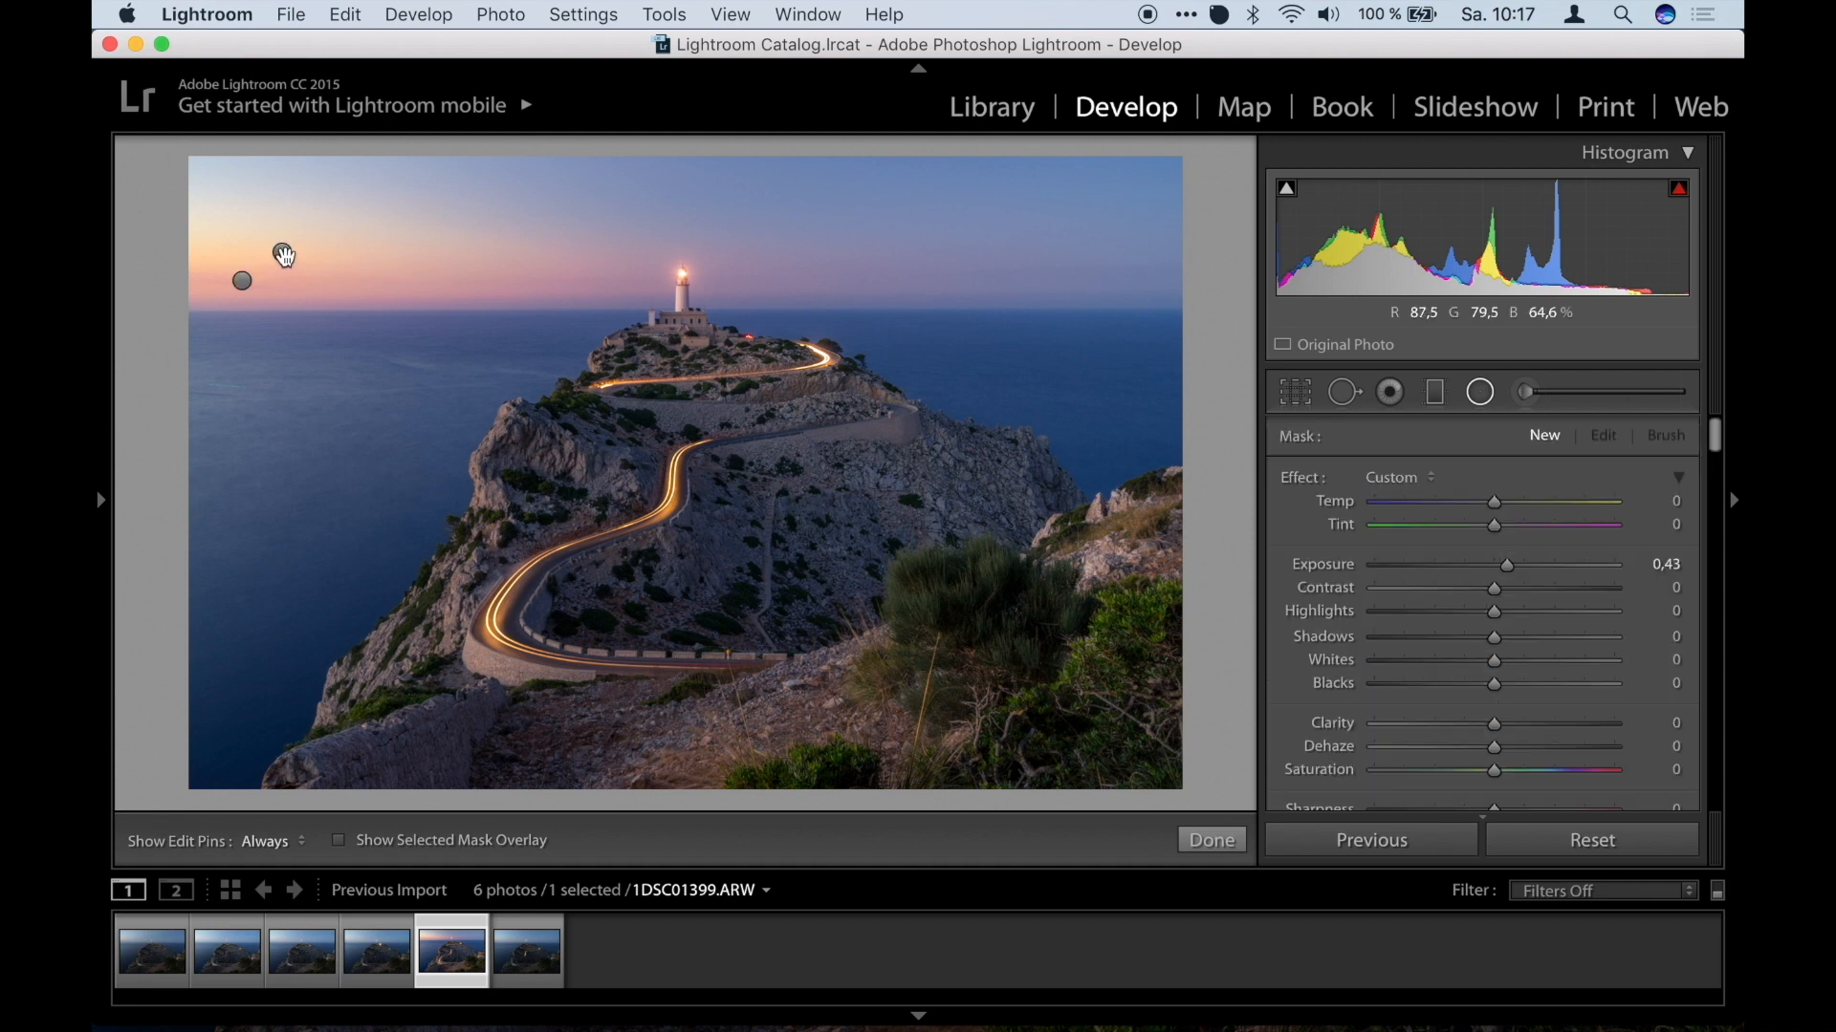
{"action": "left_click", "coordinate": [284, 255]}
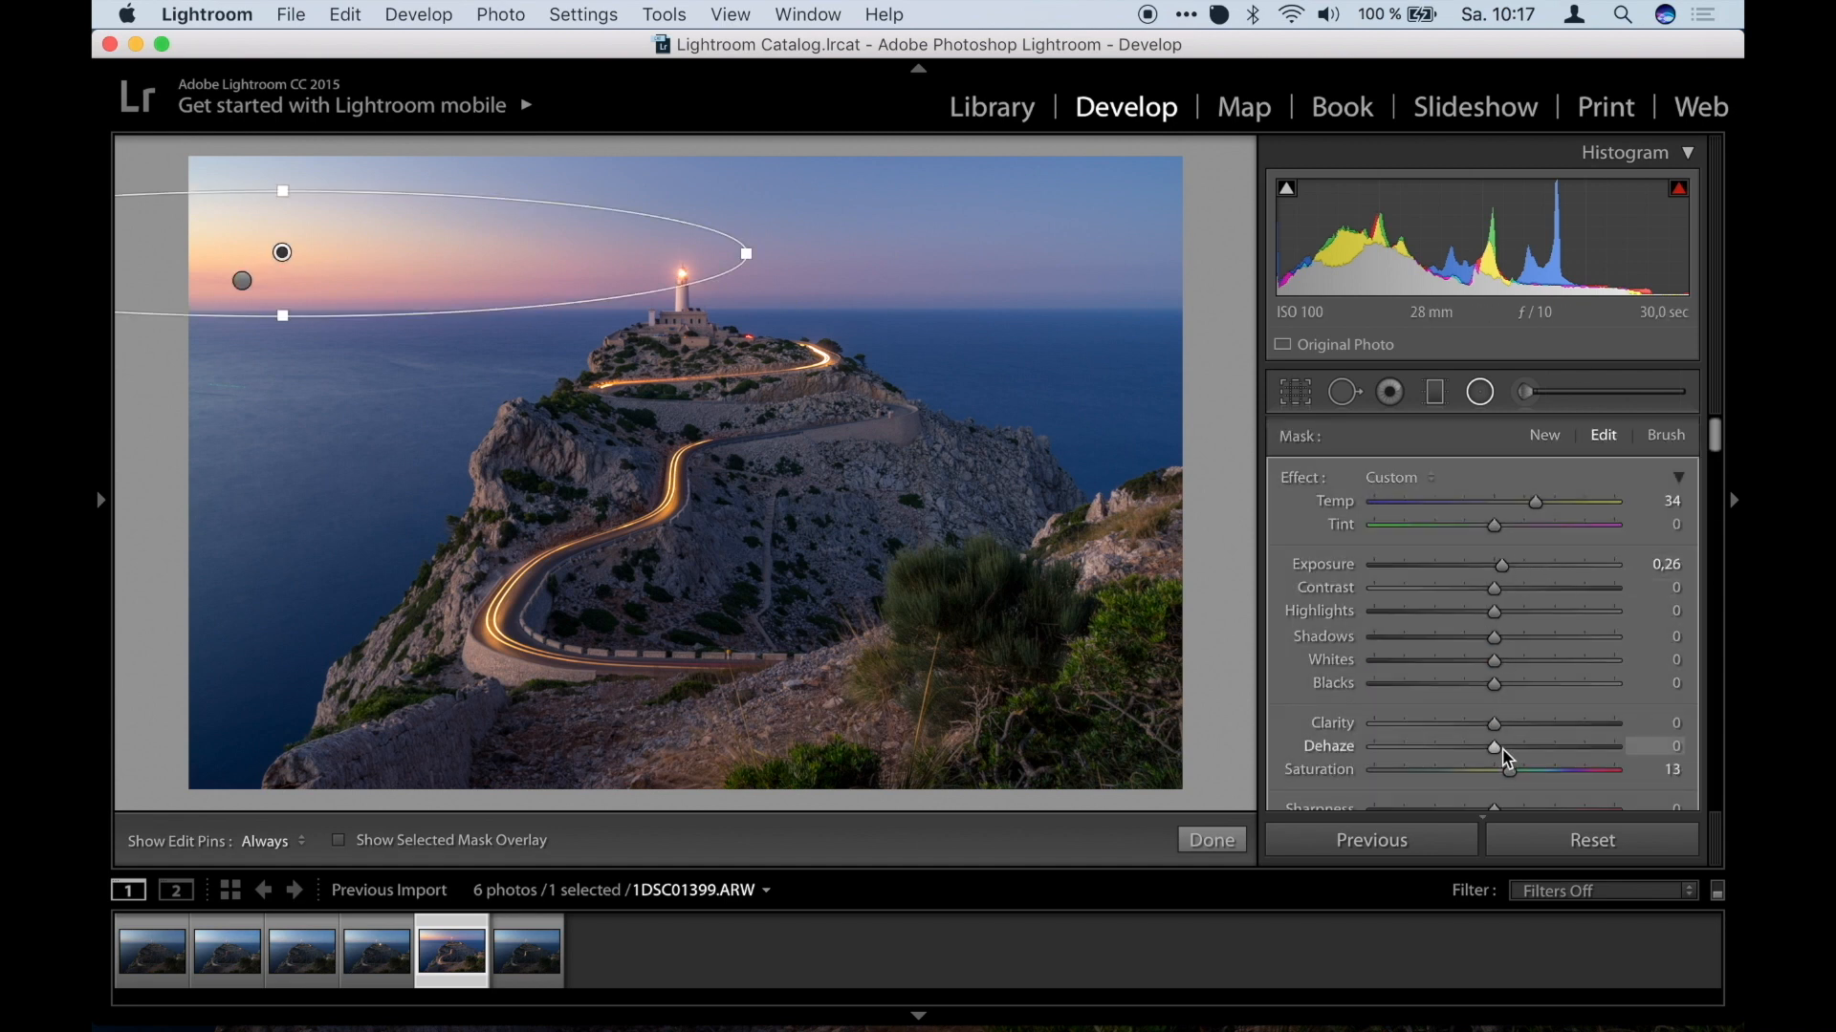
{"action": "left_click", "coordinate": [1210, 847]}
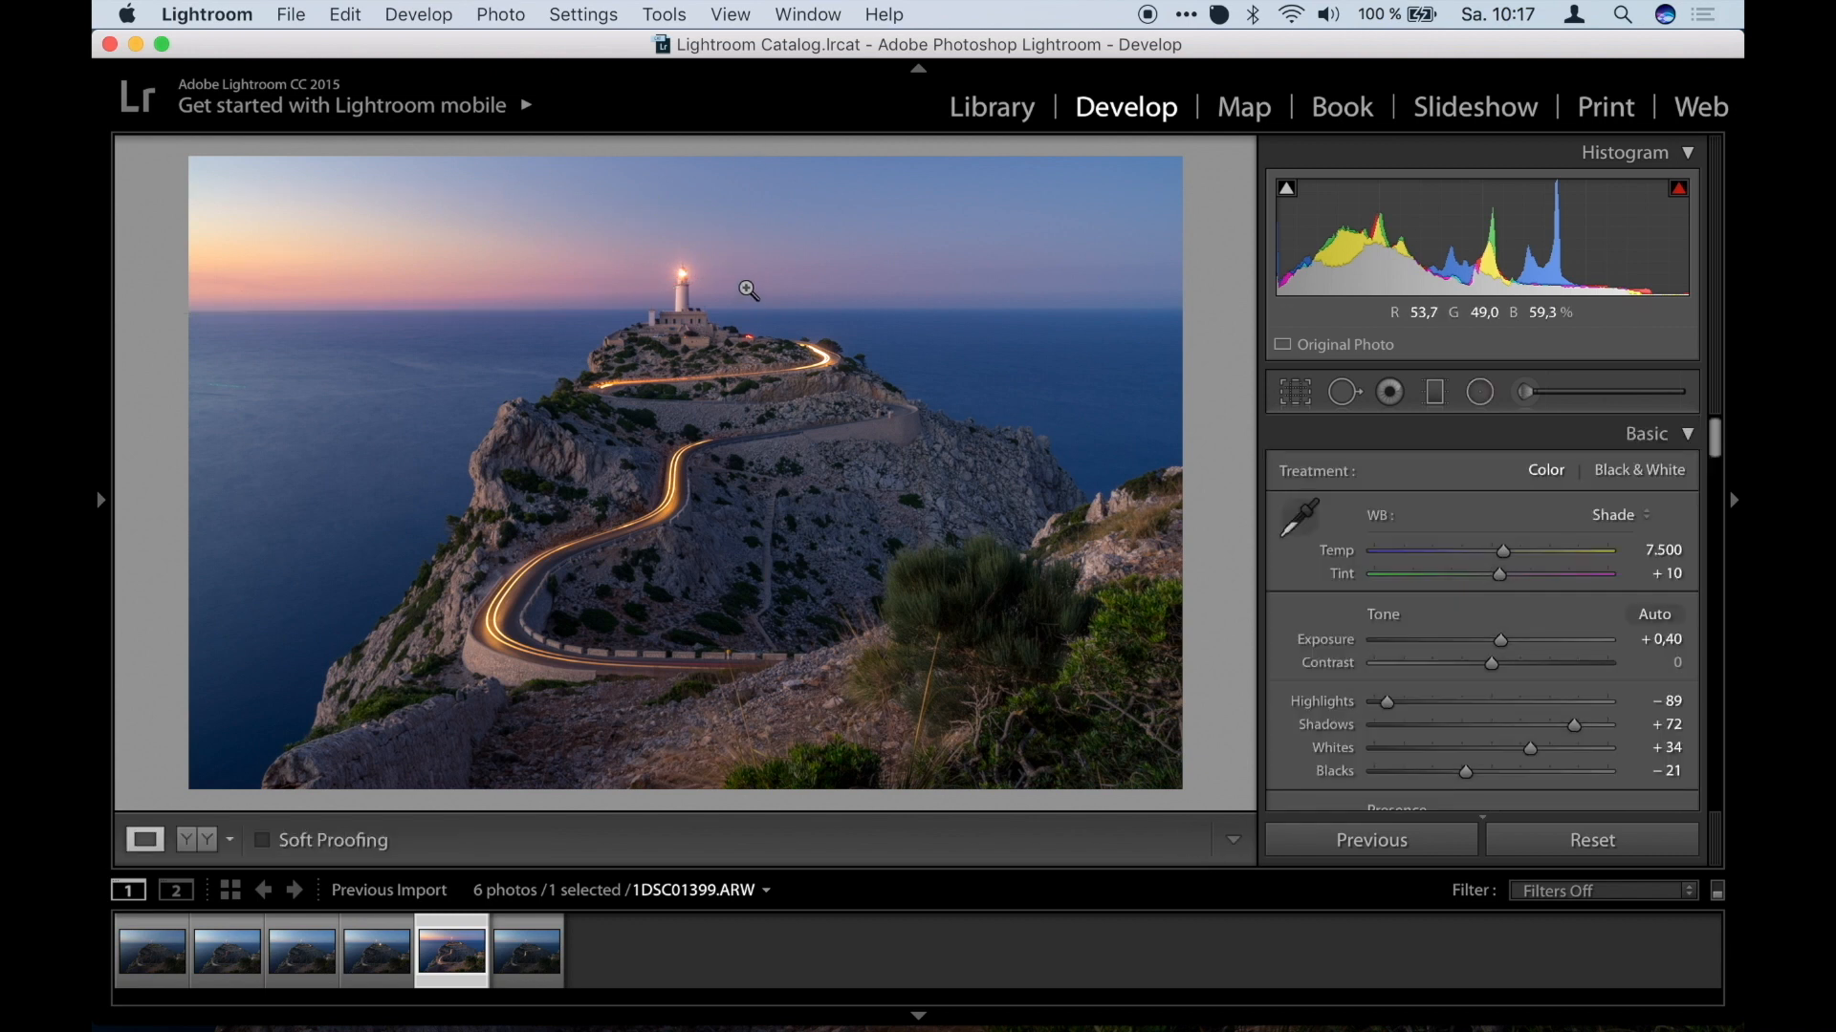
Add a level graduated filter from the photo's upper edge to just above the lighthouse and set its Exposure to −0.86.
{"action": "left_click", "coordinate": [1434, 393]}
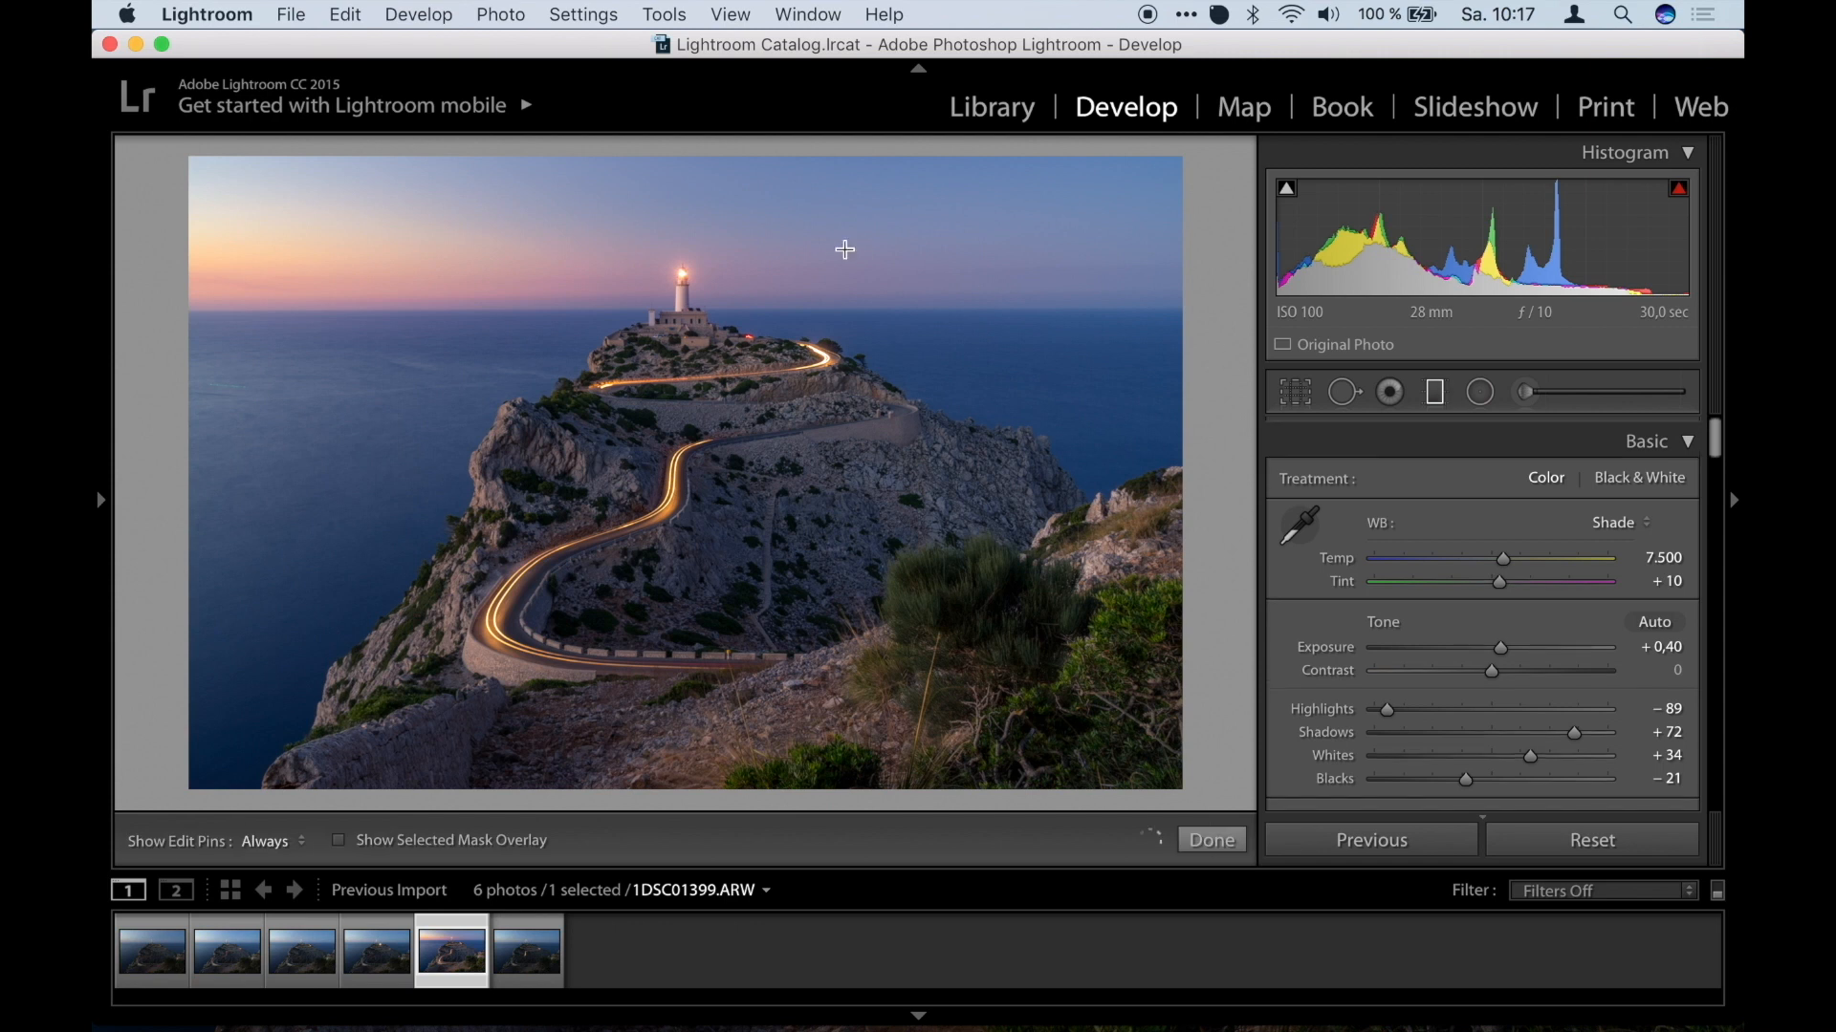
{"action": "key", "text": "shift"}
{"action": "left_click_drag", "start_coordinate": [686, 159], "coordinate": [685, 240]}
{"action": "left_click_drag", "start_coordinate": [688, 165], "coordinate": [688, 159]}
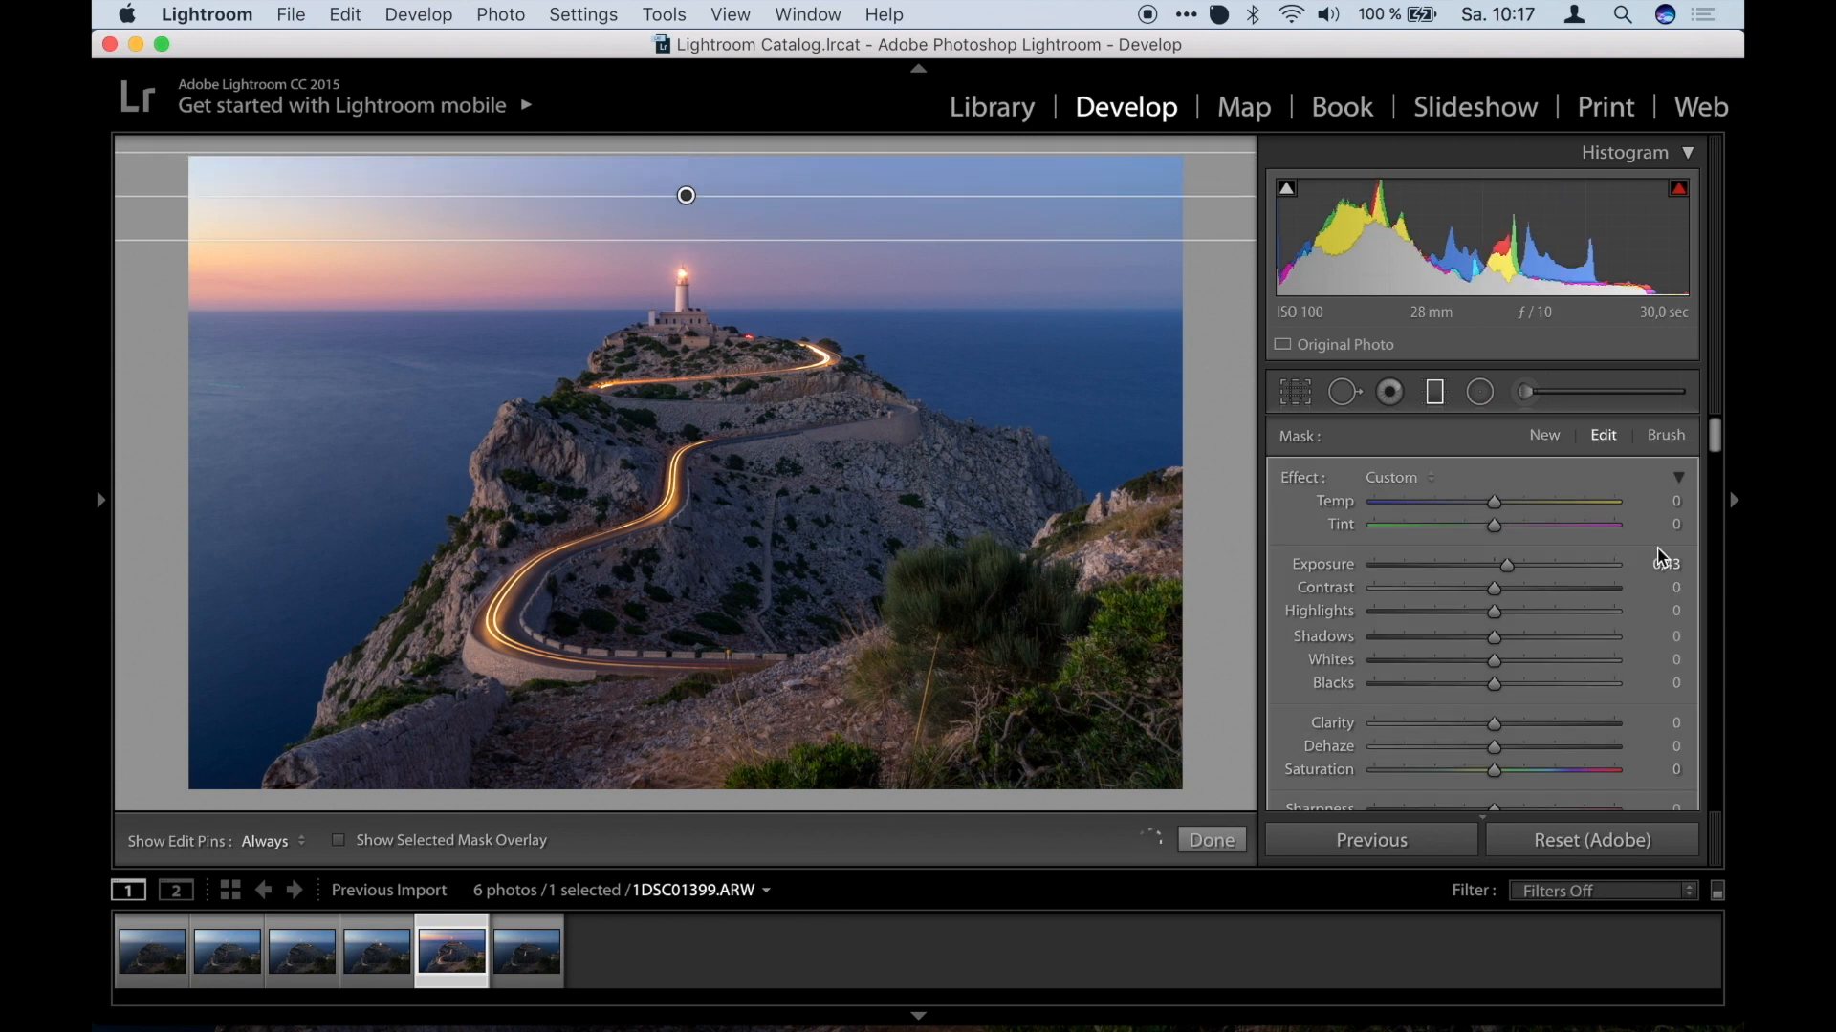
{"action": "left_click_drag", "start_coordinate": [1508, 566], "coordinate": [1473, 571]}
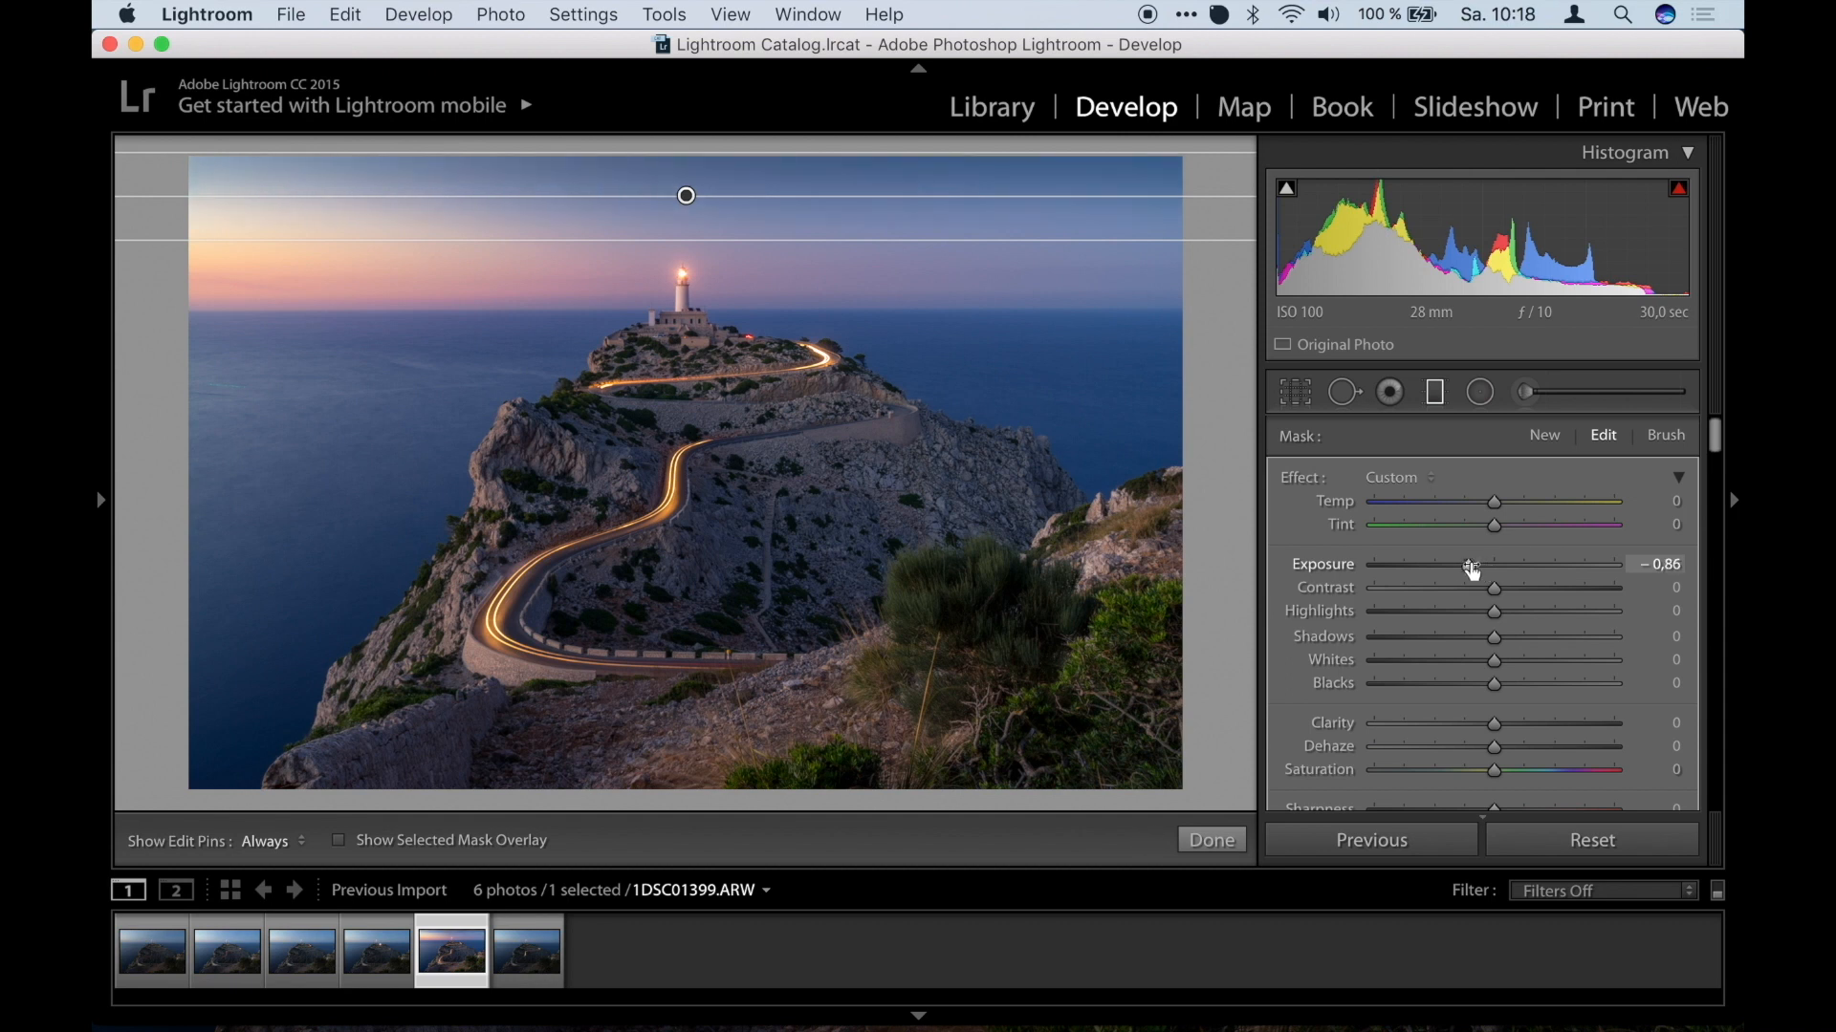
Widen the sky graduated filter's transition and move the whole filter slightly down towards the lighthouse.
{"action": "left_click_drag", "start_coordinate": [688, 245], "coordinate": [688, 256]}
{"action": "left_click_drag", "start_coordinate": [688, 160], "coordinate": [688, 152]}
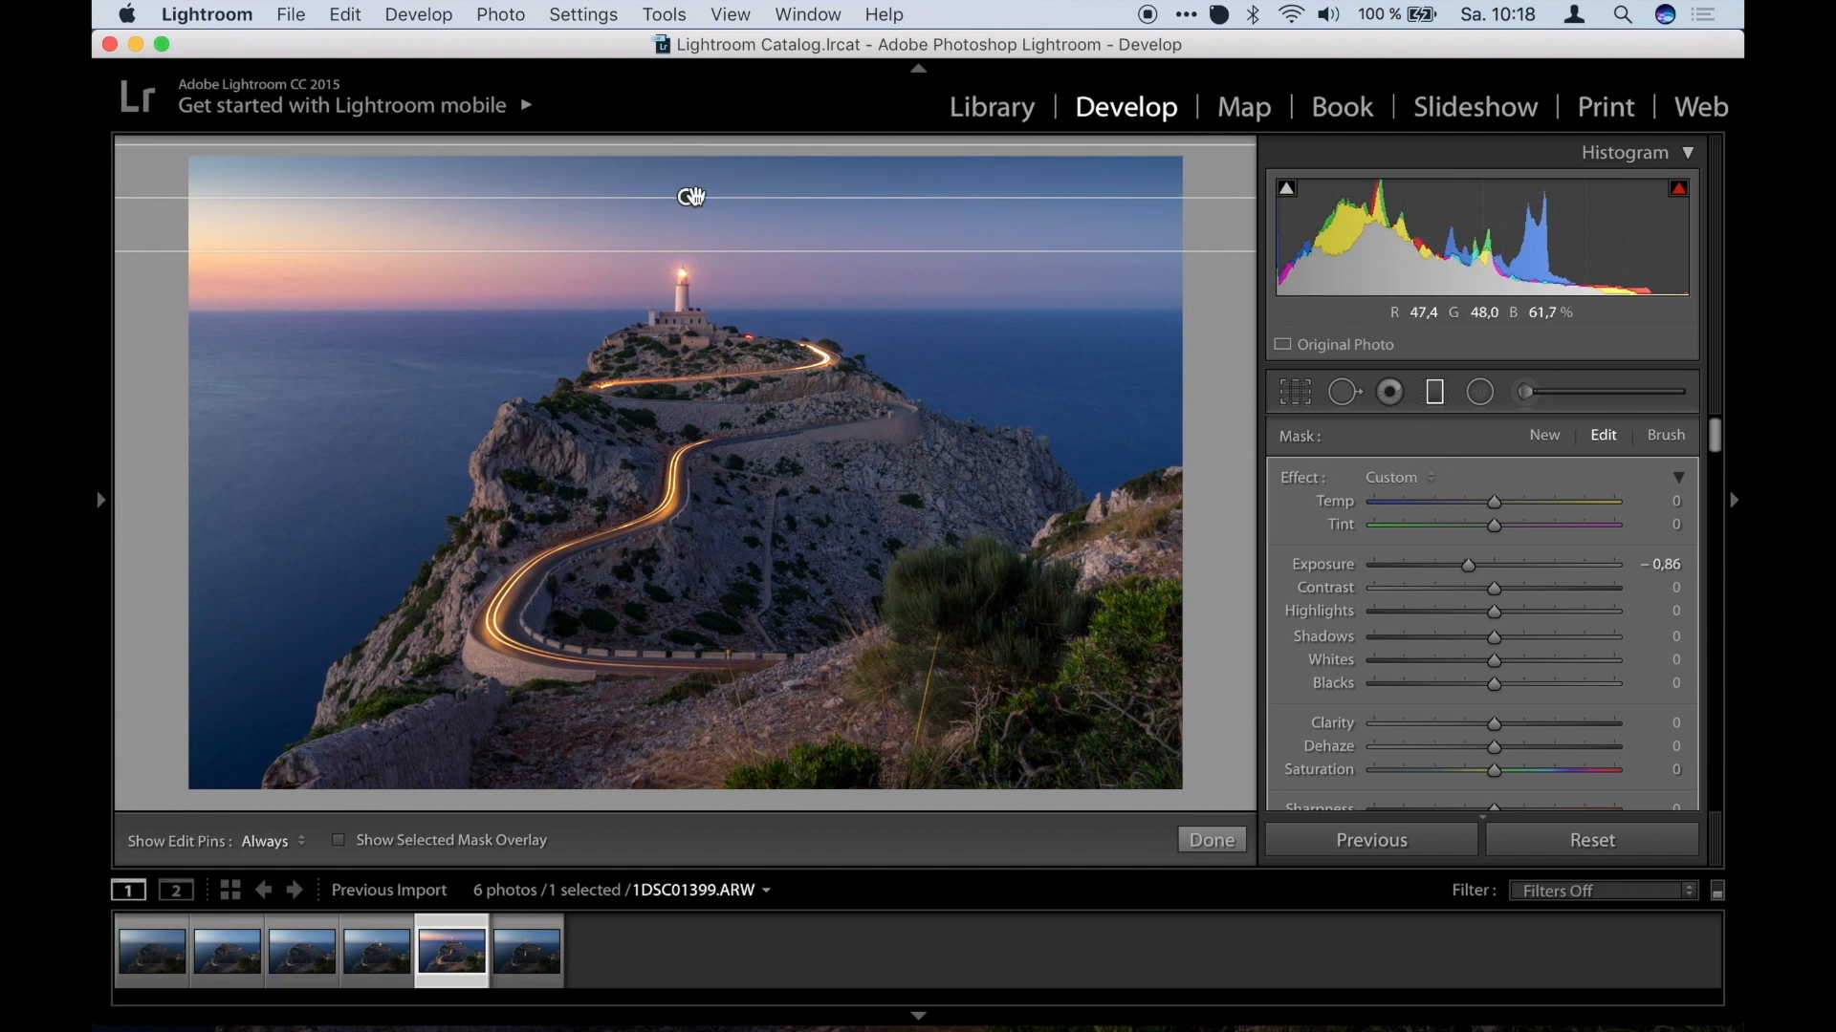
{"action": "left_click_drag", "start_coordinate": [688, 197], "coordinate": [687, 203]}
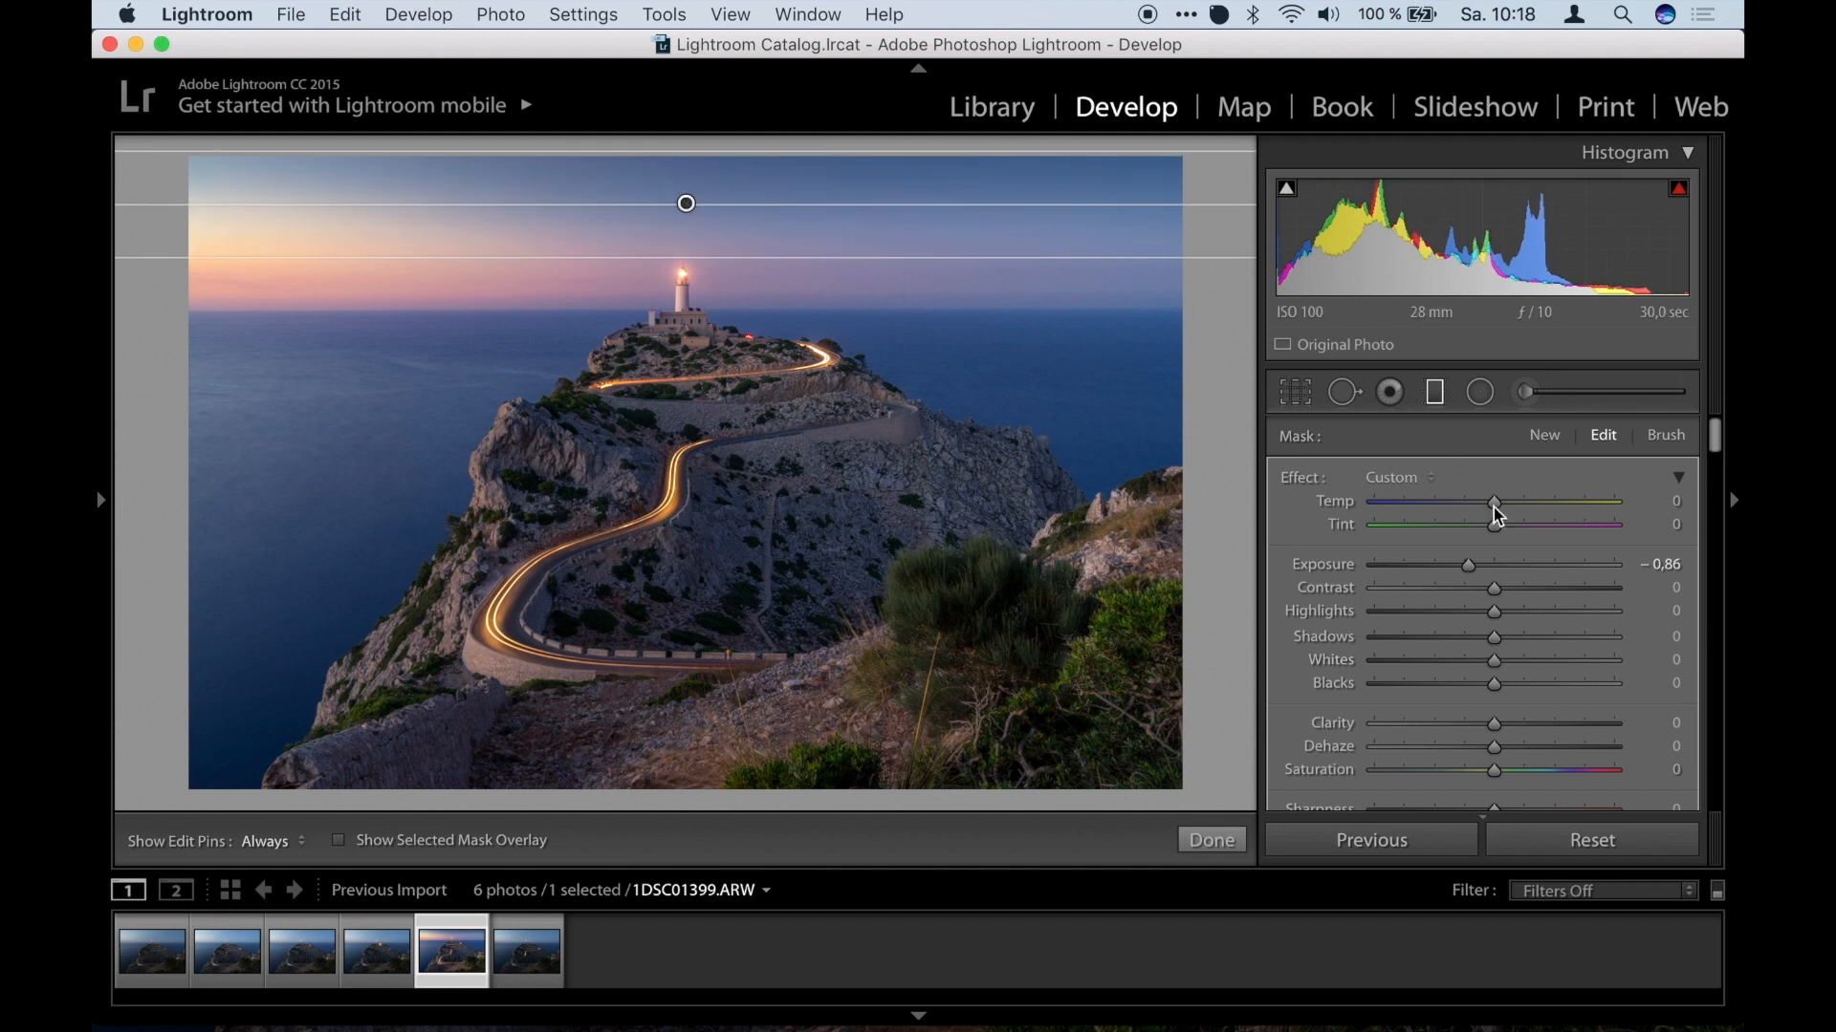
Set the sky graduated filter's Temp to −13, Saturation to −1 and Exposure to −0.92, and finish editing it.
{"action": "left_click_drag", "start_coordinate": [1494, 503], "coordinate": [1479, 503]}
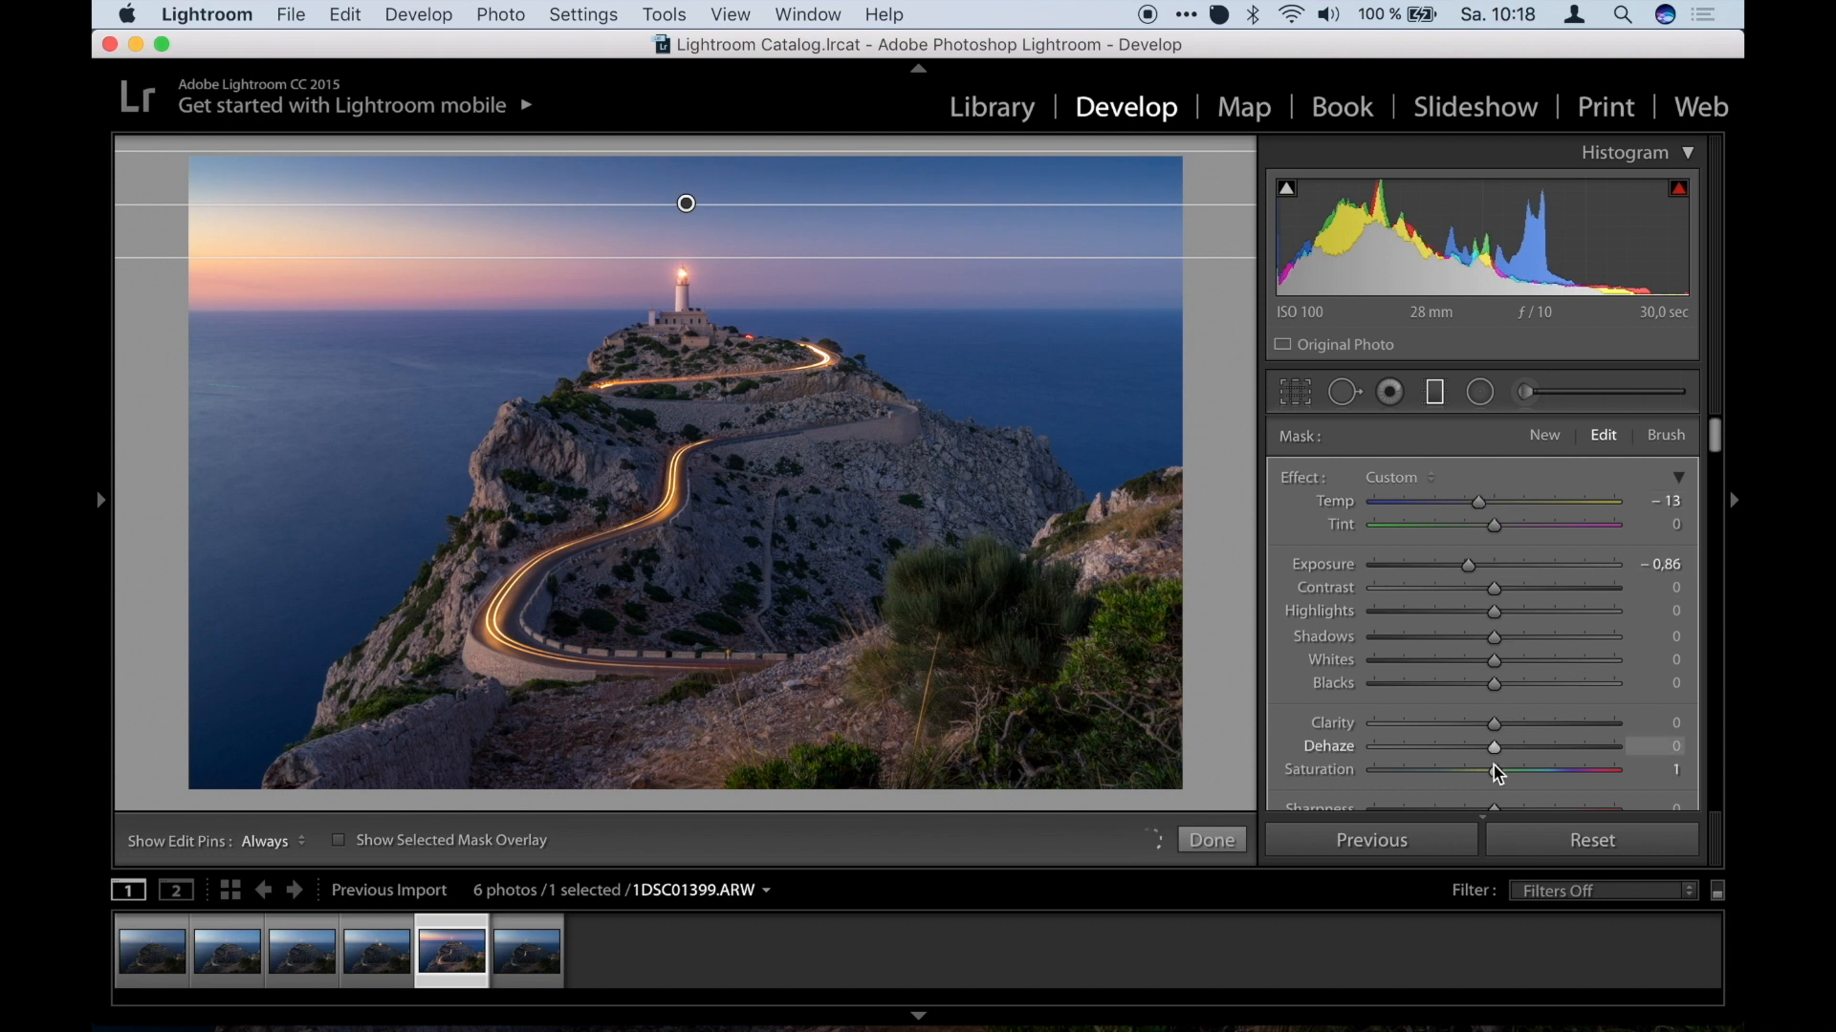
{"action": "left_click_drag", "start_coordinate": [1468, 565], "coordinate": [1465, 565]}
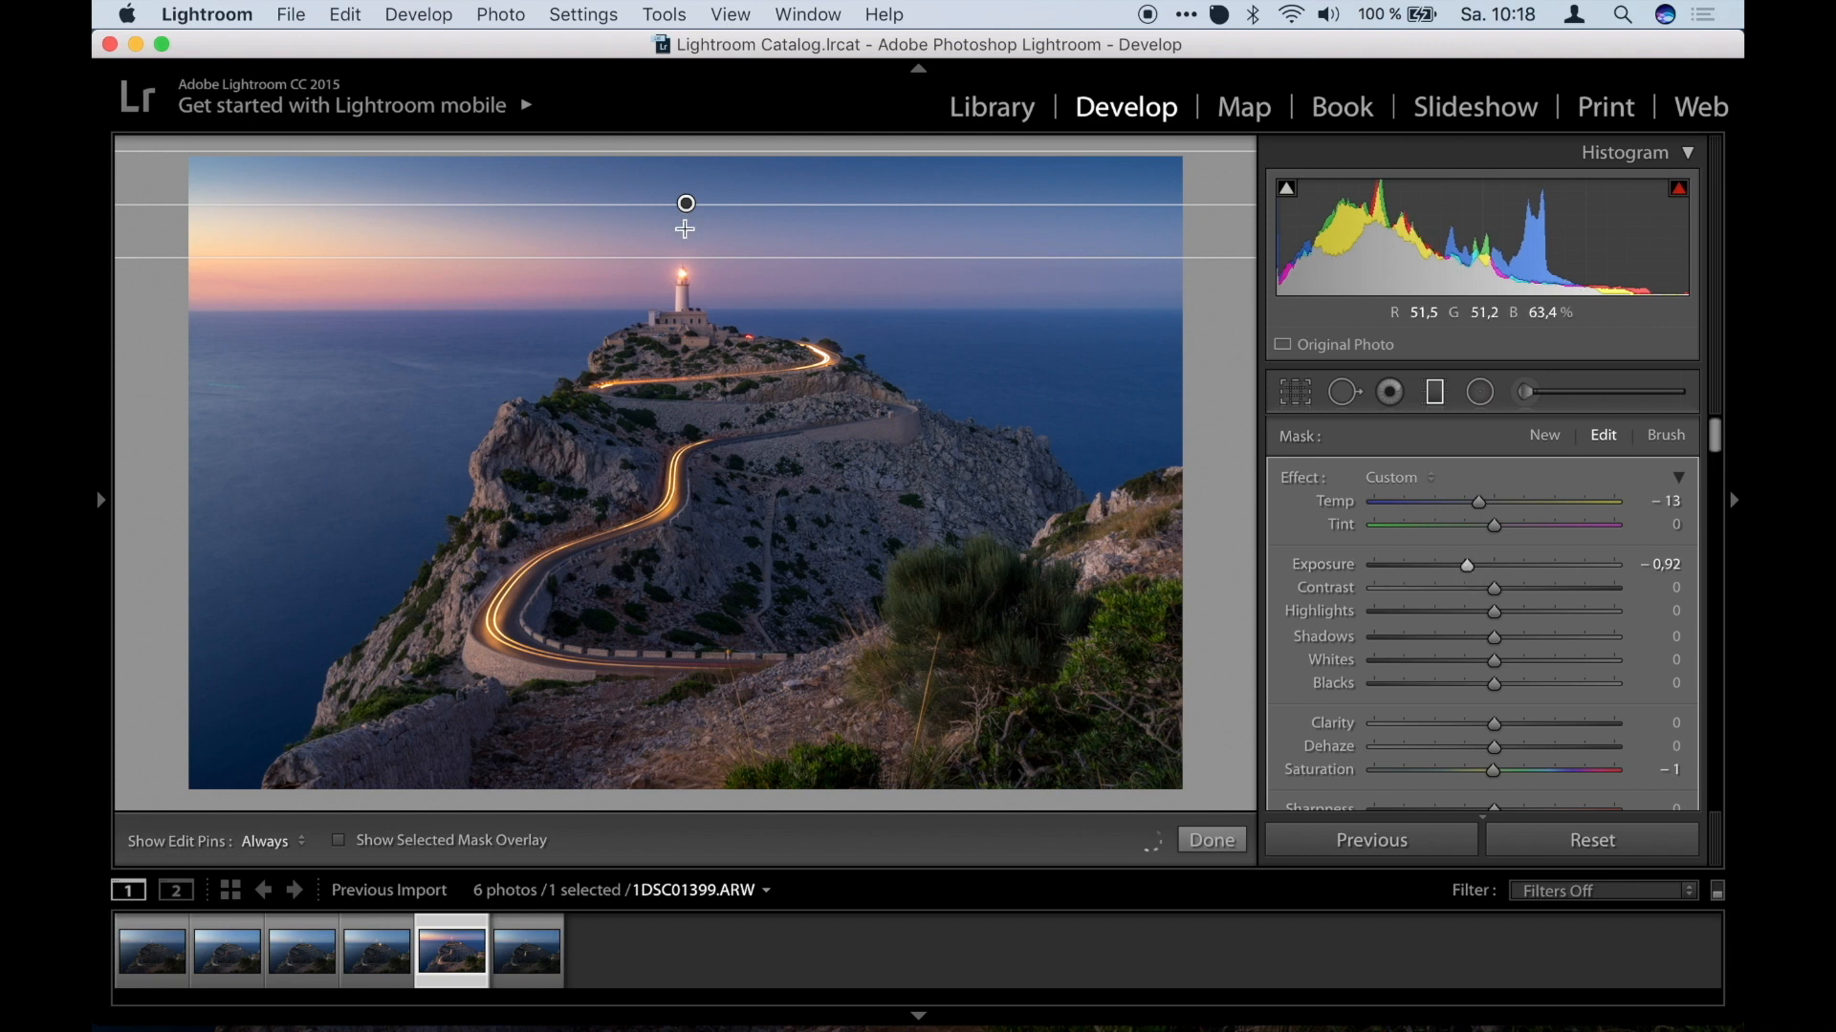
{"action": "left_click", "coordinate": [1213, 841]}
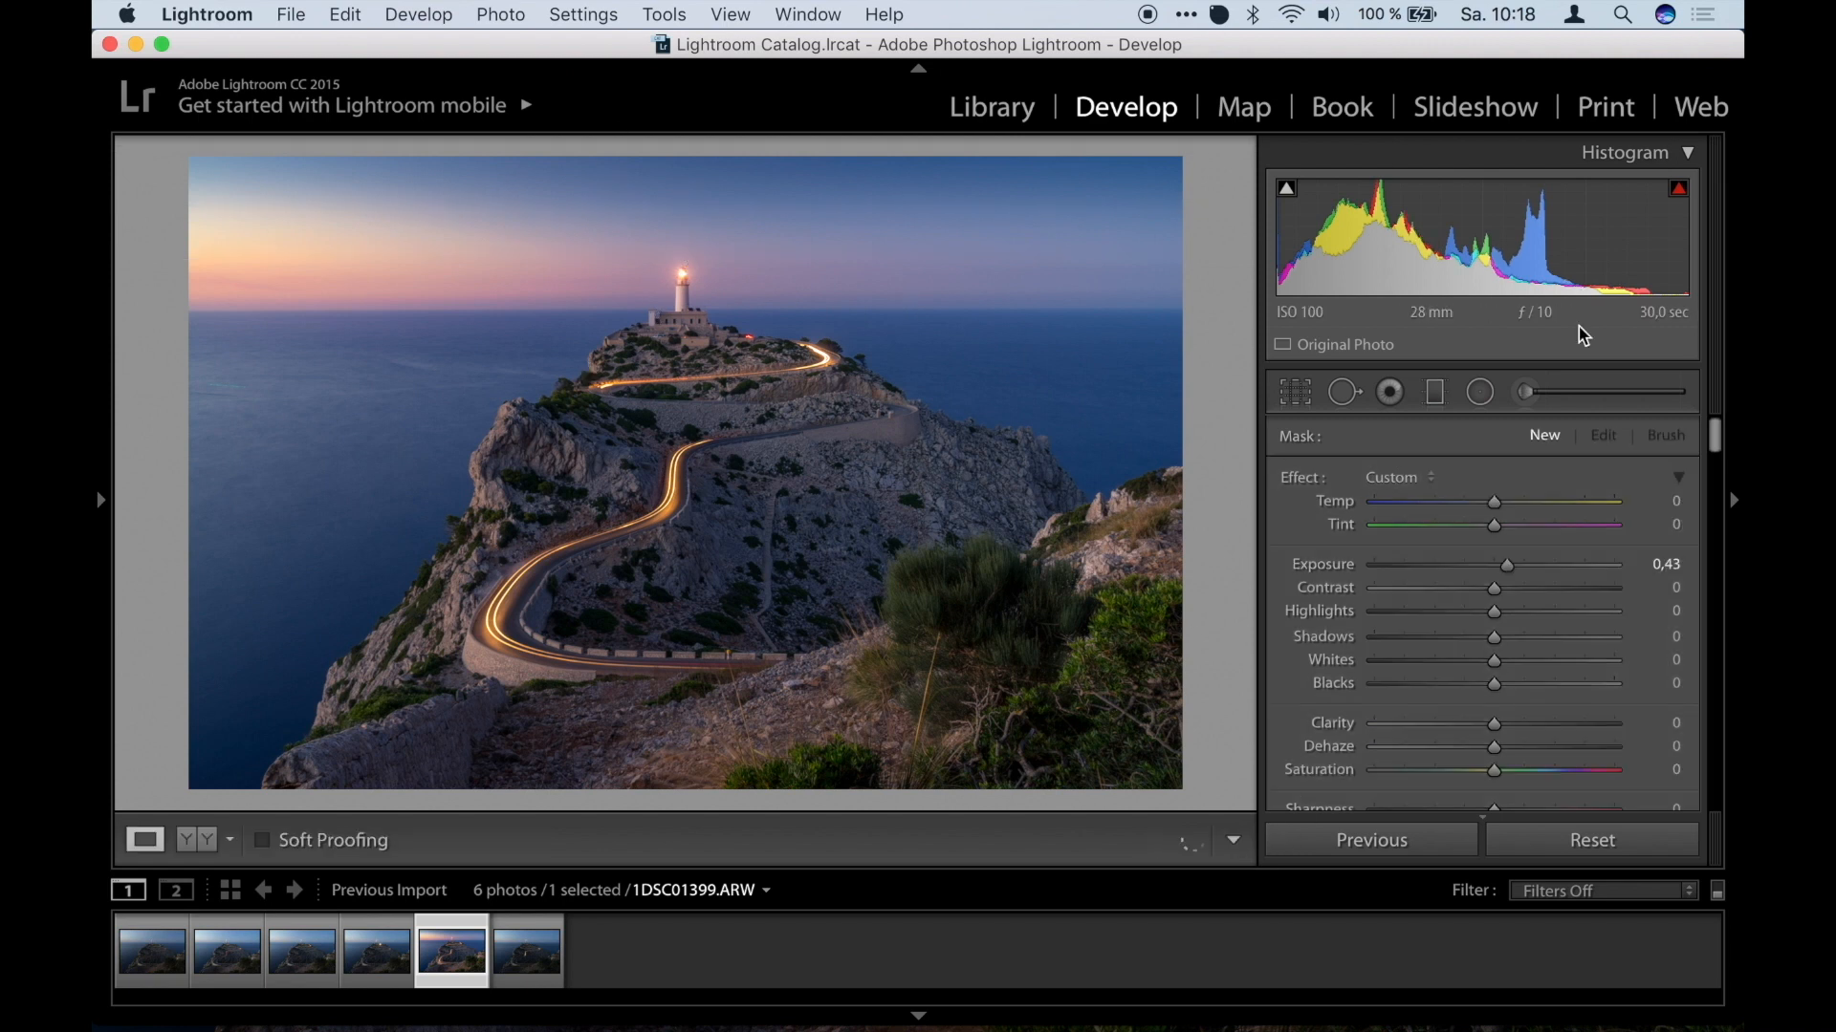
Move the smaller sky radial filter slightly up and make it taller, with its Saturation set to 32.
{"action": "left_click", "coordinate": [1480, 392]}
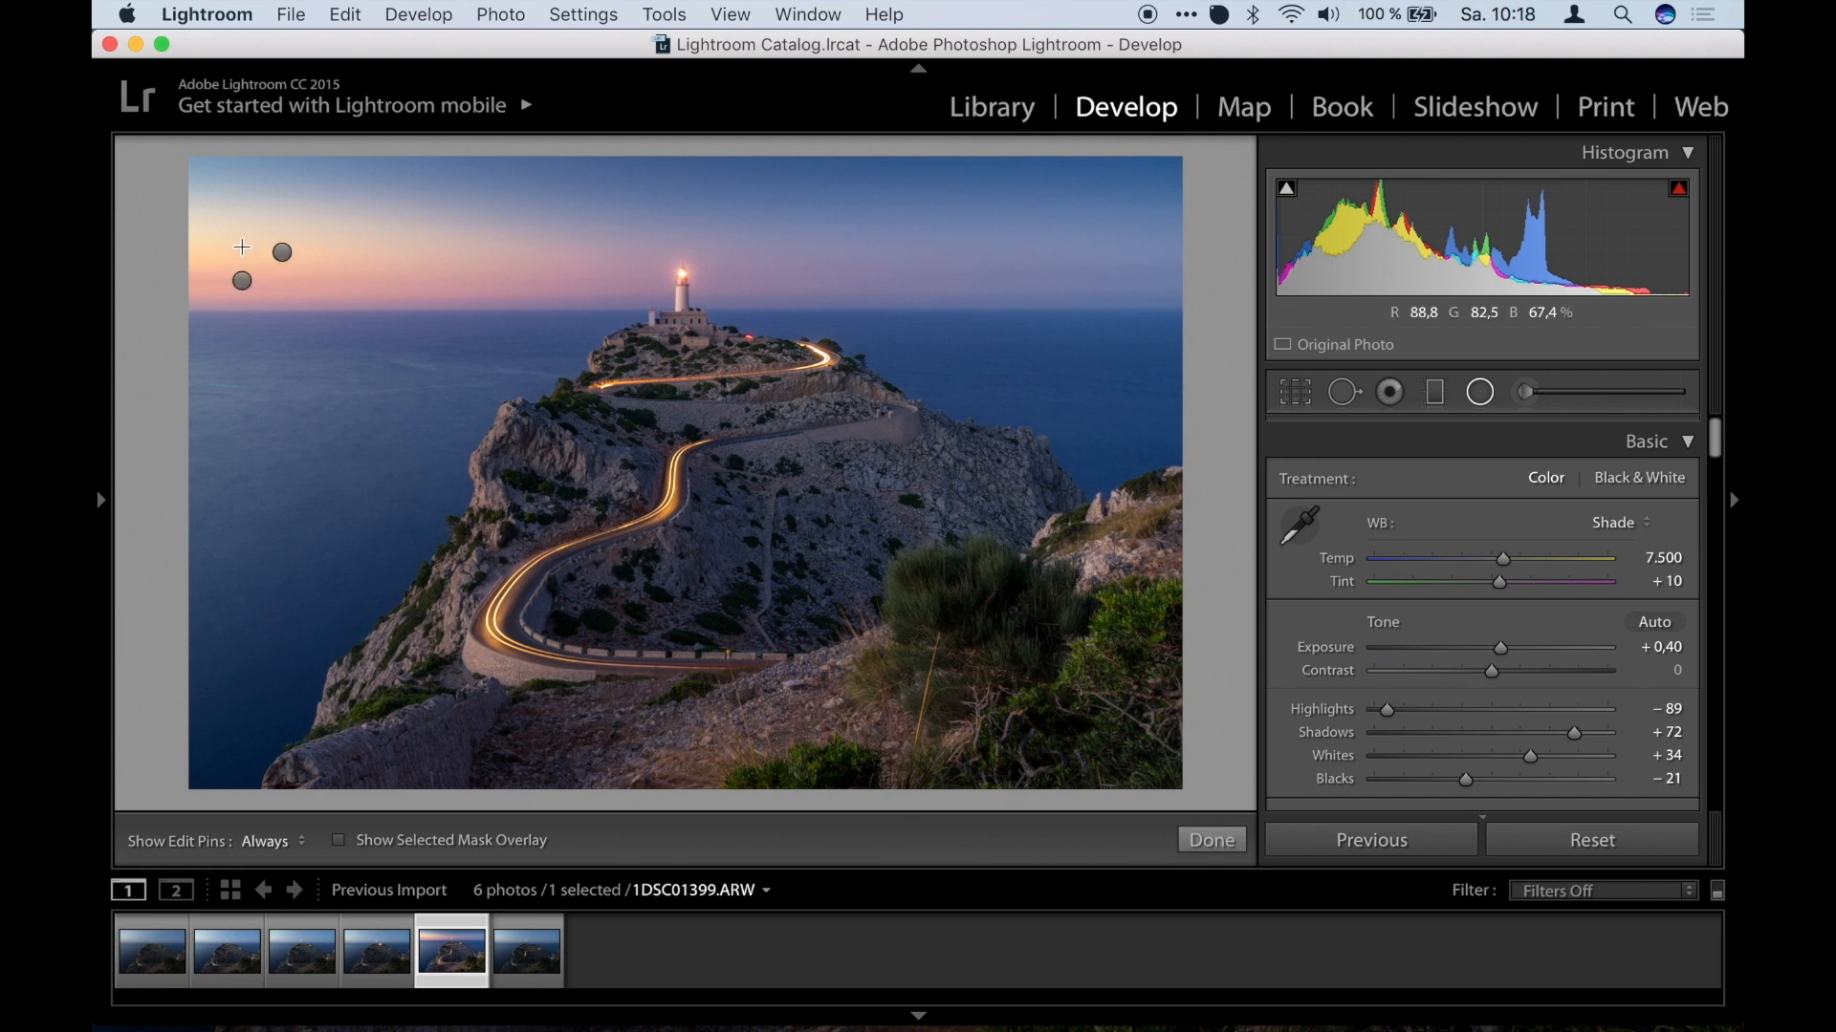
{"action": "left_click_drag", "start_coordinate": [285, 249], "coordinate": [746, 308]}
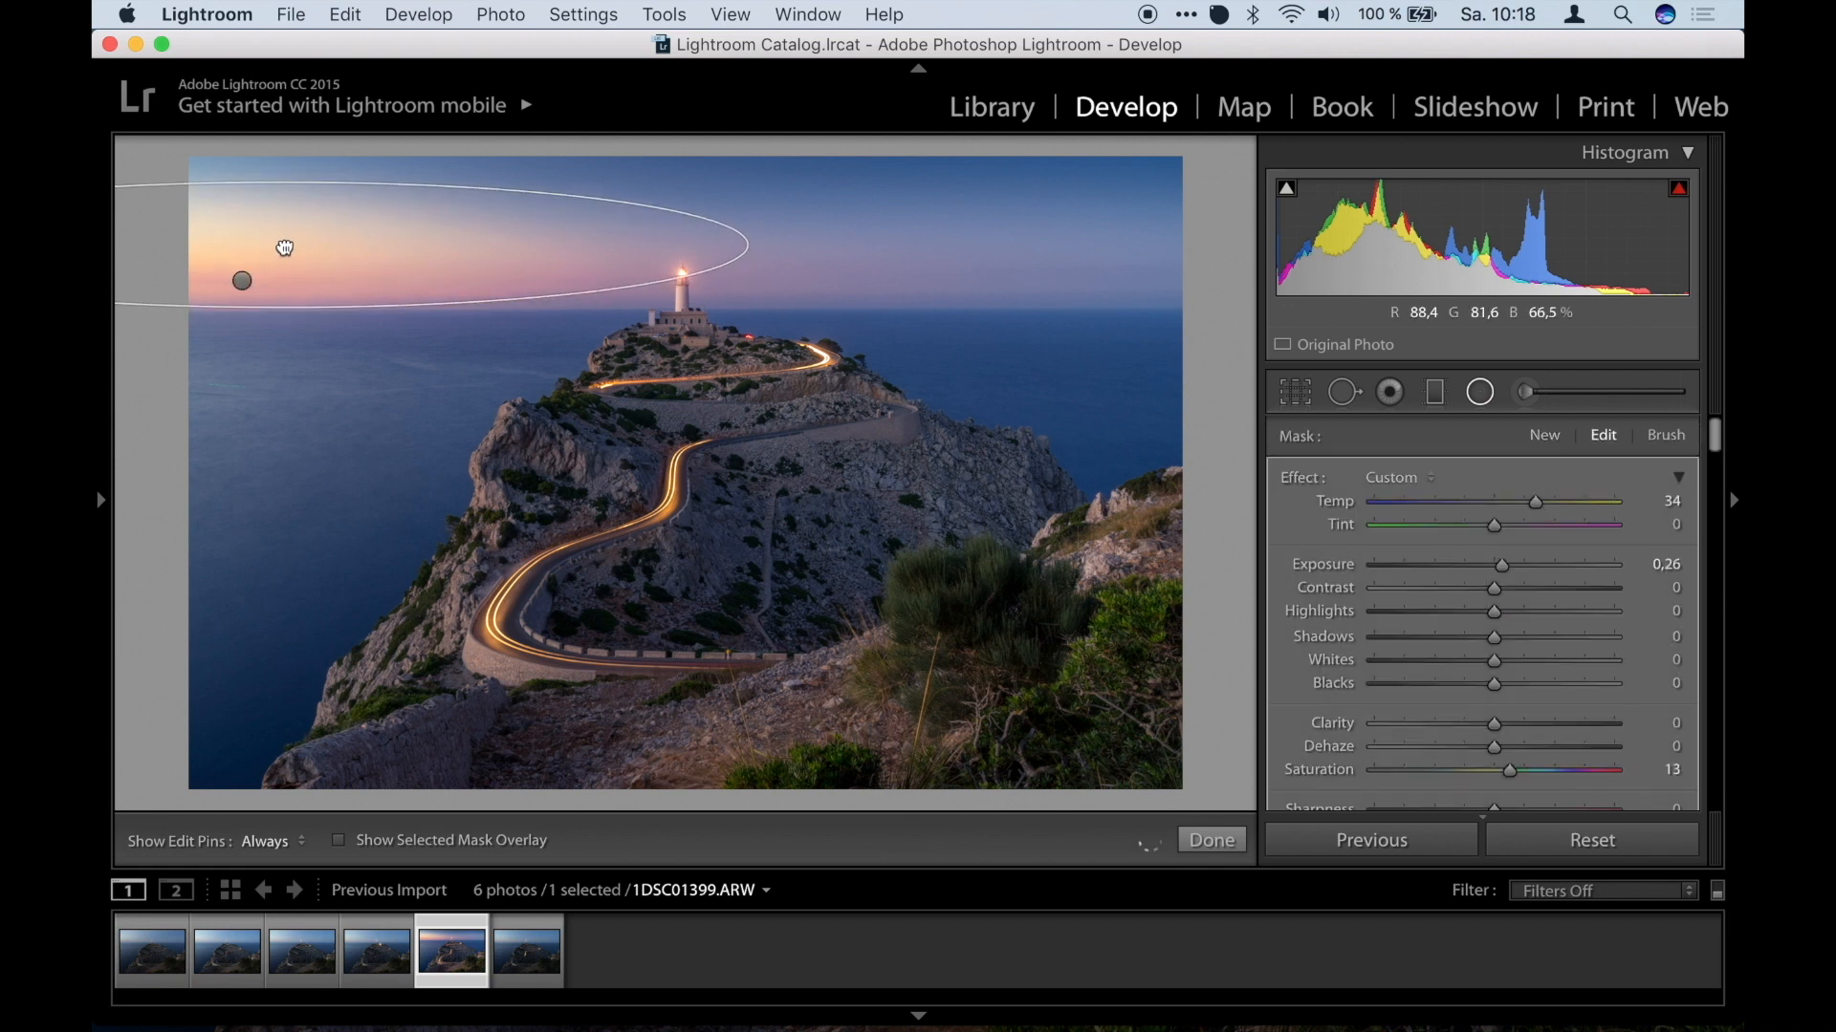
{"action": "left_click_drag", "start_coordinate": [290, 177], "coordinate": [285, 171]}
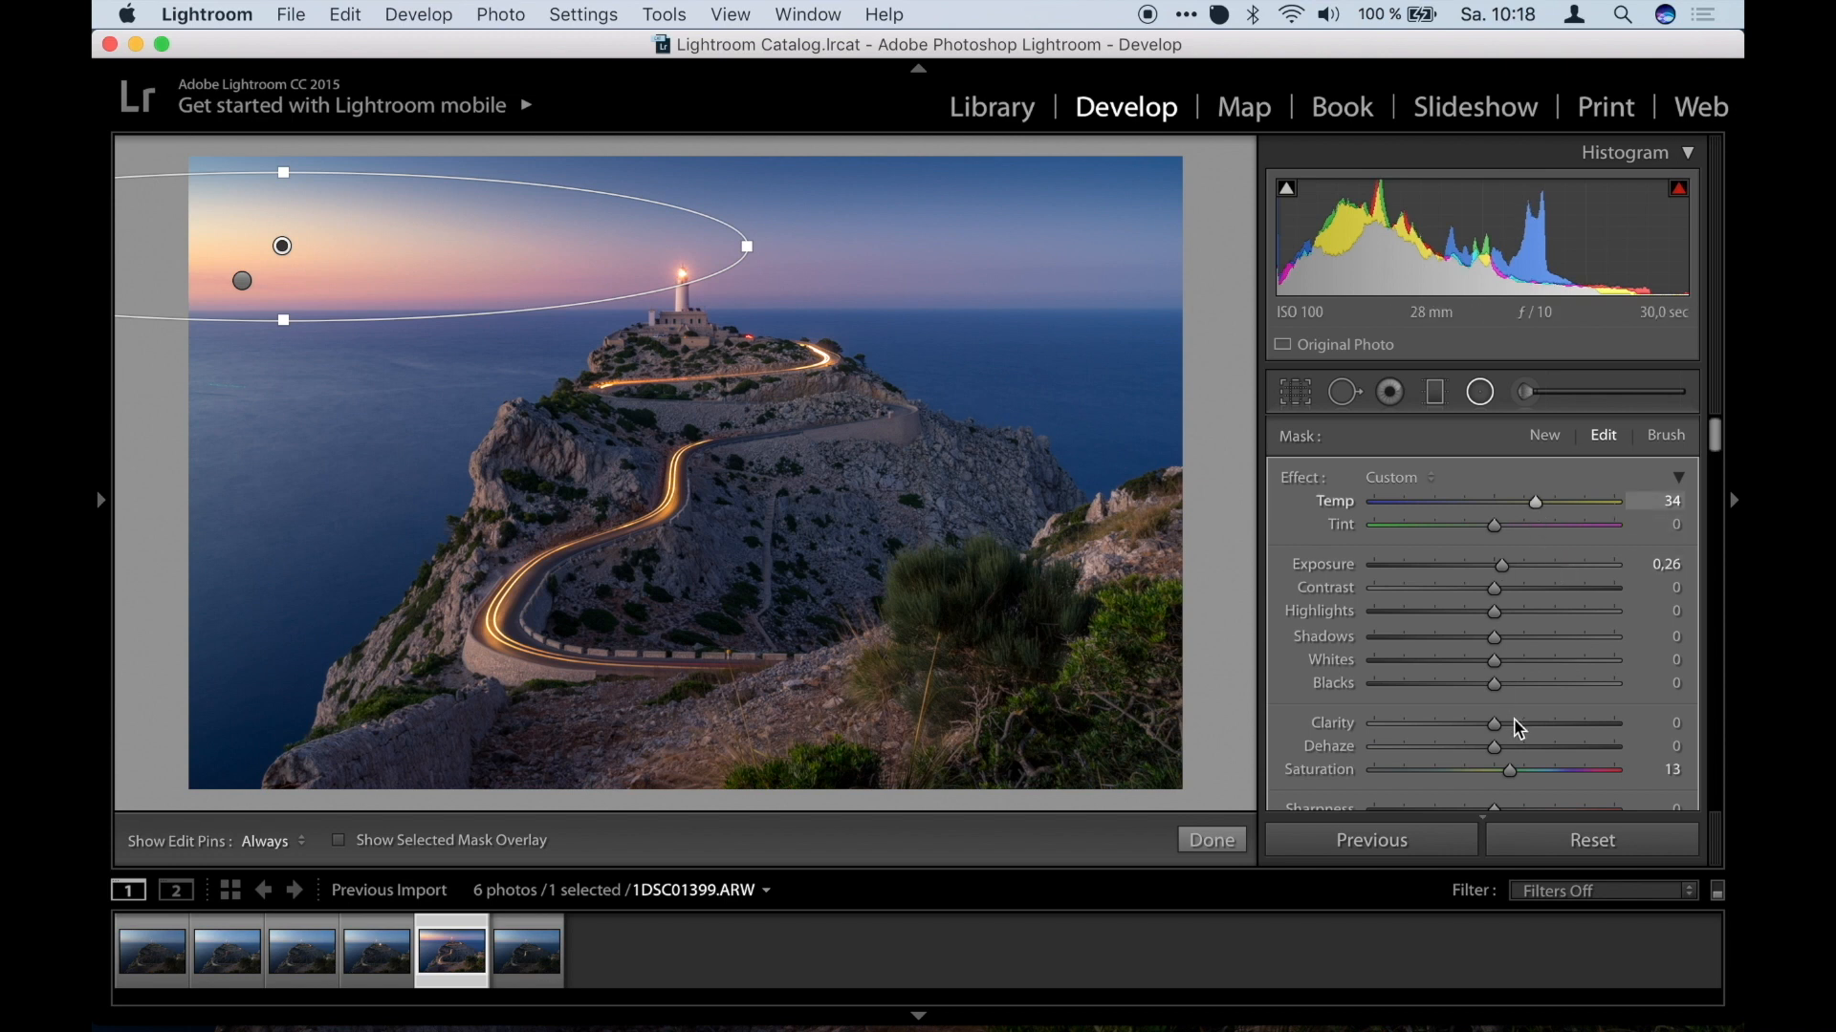
{"action": "left_click_drag", "start_coordinate": [1512, 771], "coordinate": [1529, 770]}
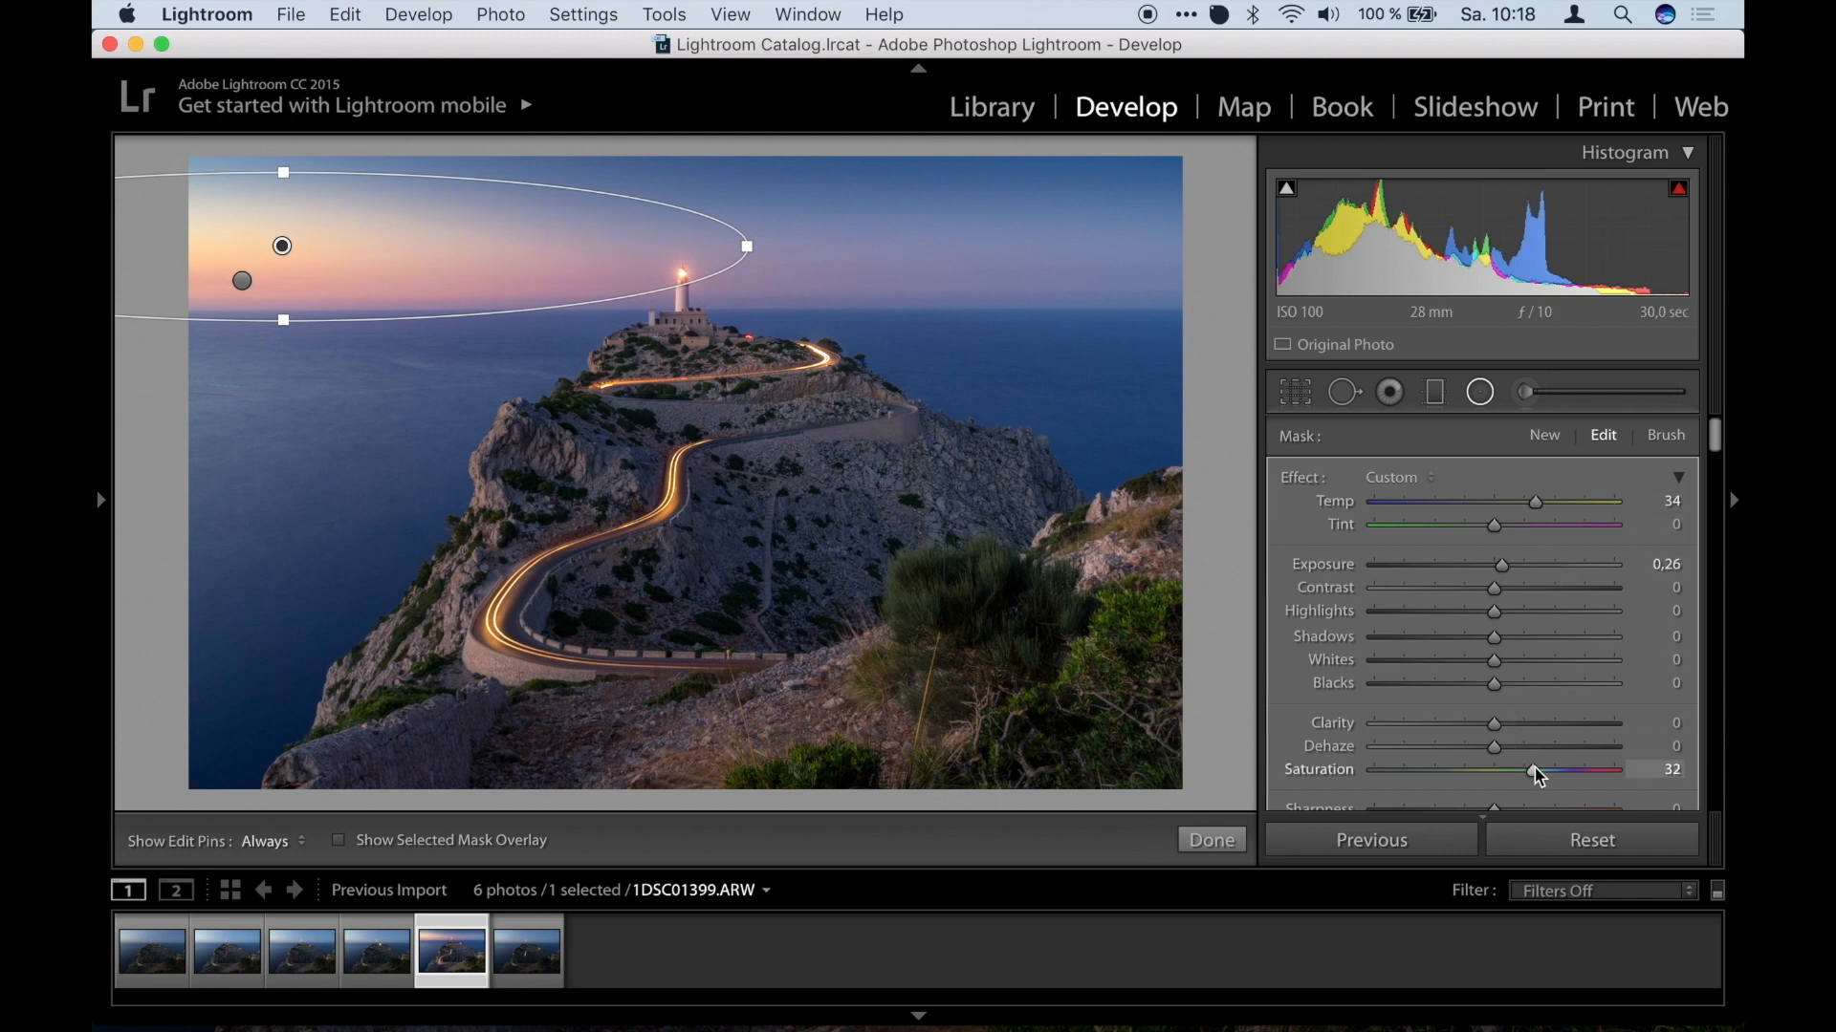
{"action": "left_click", "coordinate": [1226, 841]}
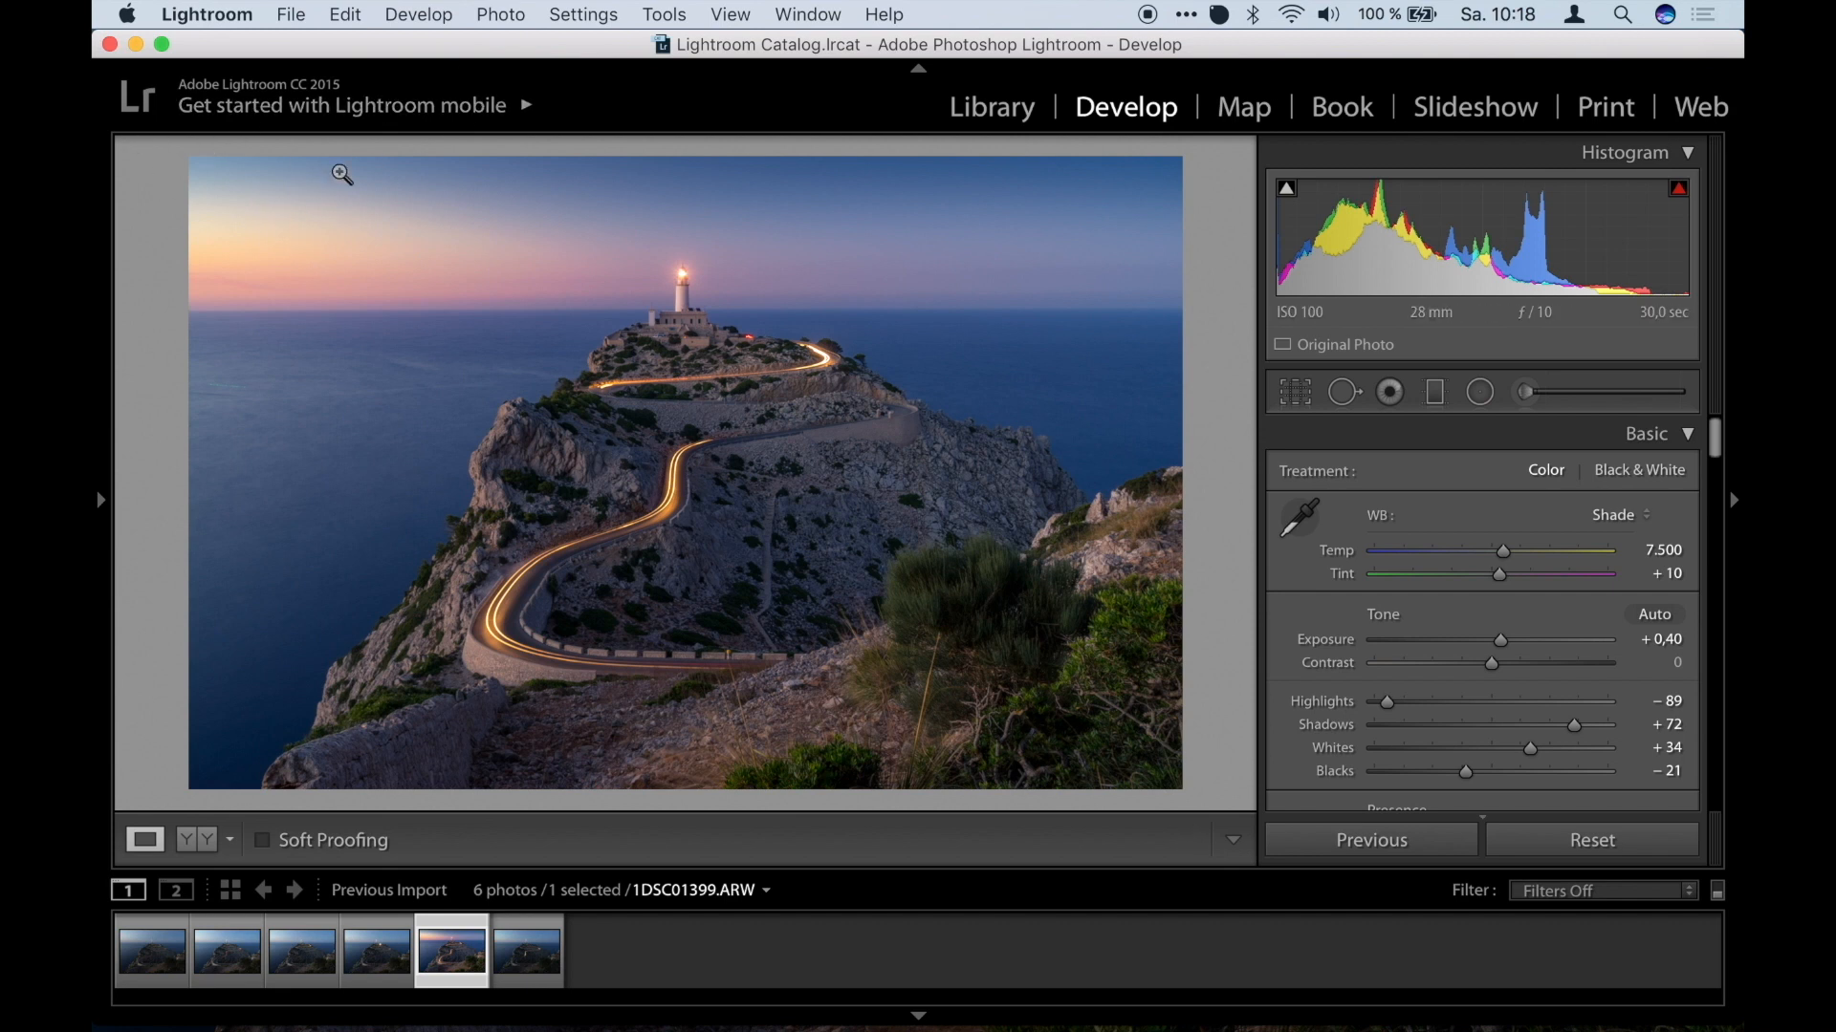
Add a flat radial filter over the photo's upper-left sky corner, centred outside the image, with Exposure −0.56.
{"action": "left_click", "coordinate": [1482, 395]}
{"action": "left_click_drag", "start_coordinate": [303, 208], "coordinate": [445, 212]}
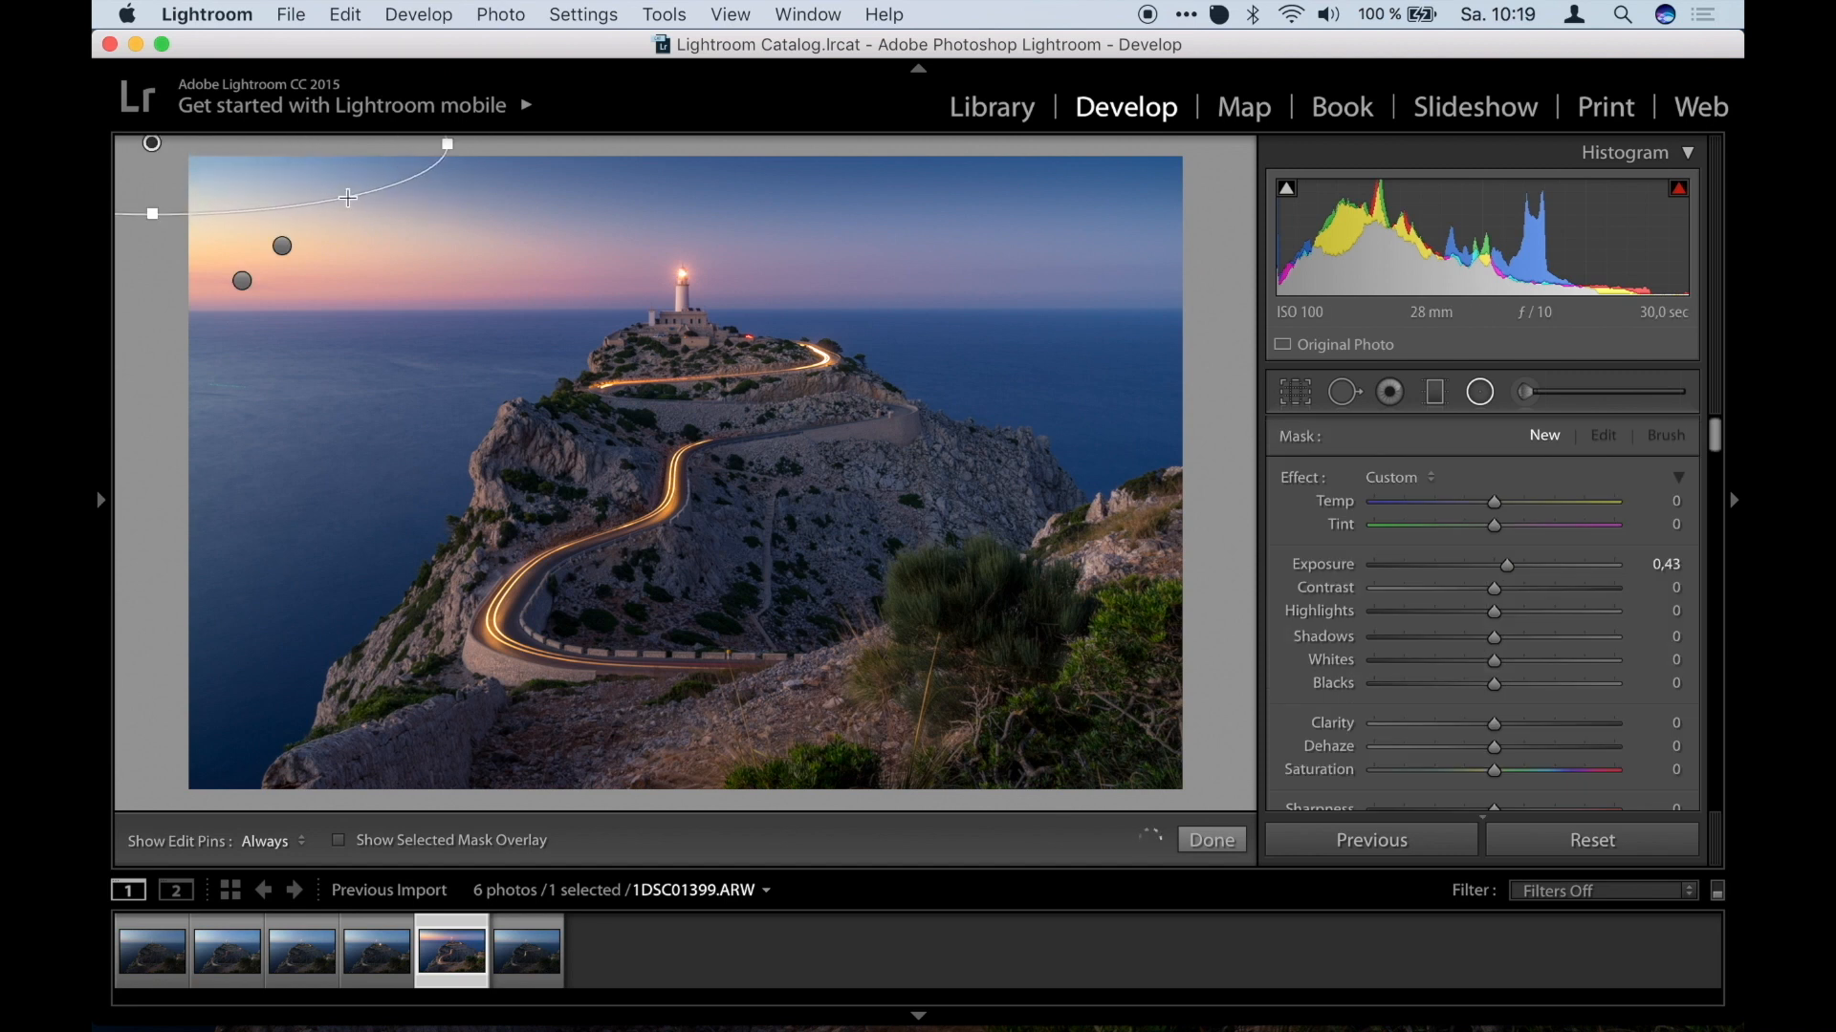
{"action": "left_click", "coordinate": [1625, 435]}
{"action": "left_click_drag", "start_coordinate": [1508, 565], "coordinate": [1483, 570]}
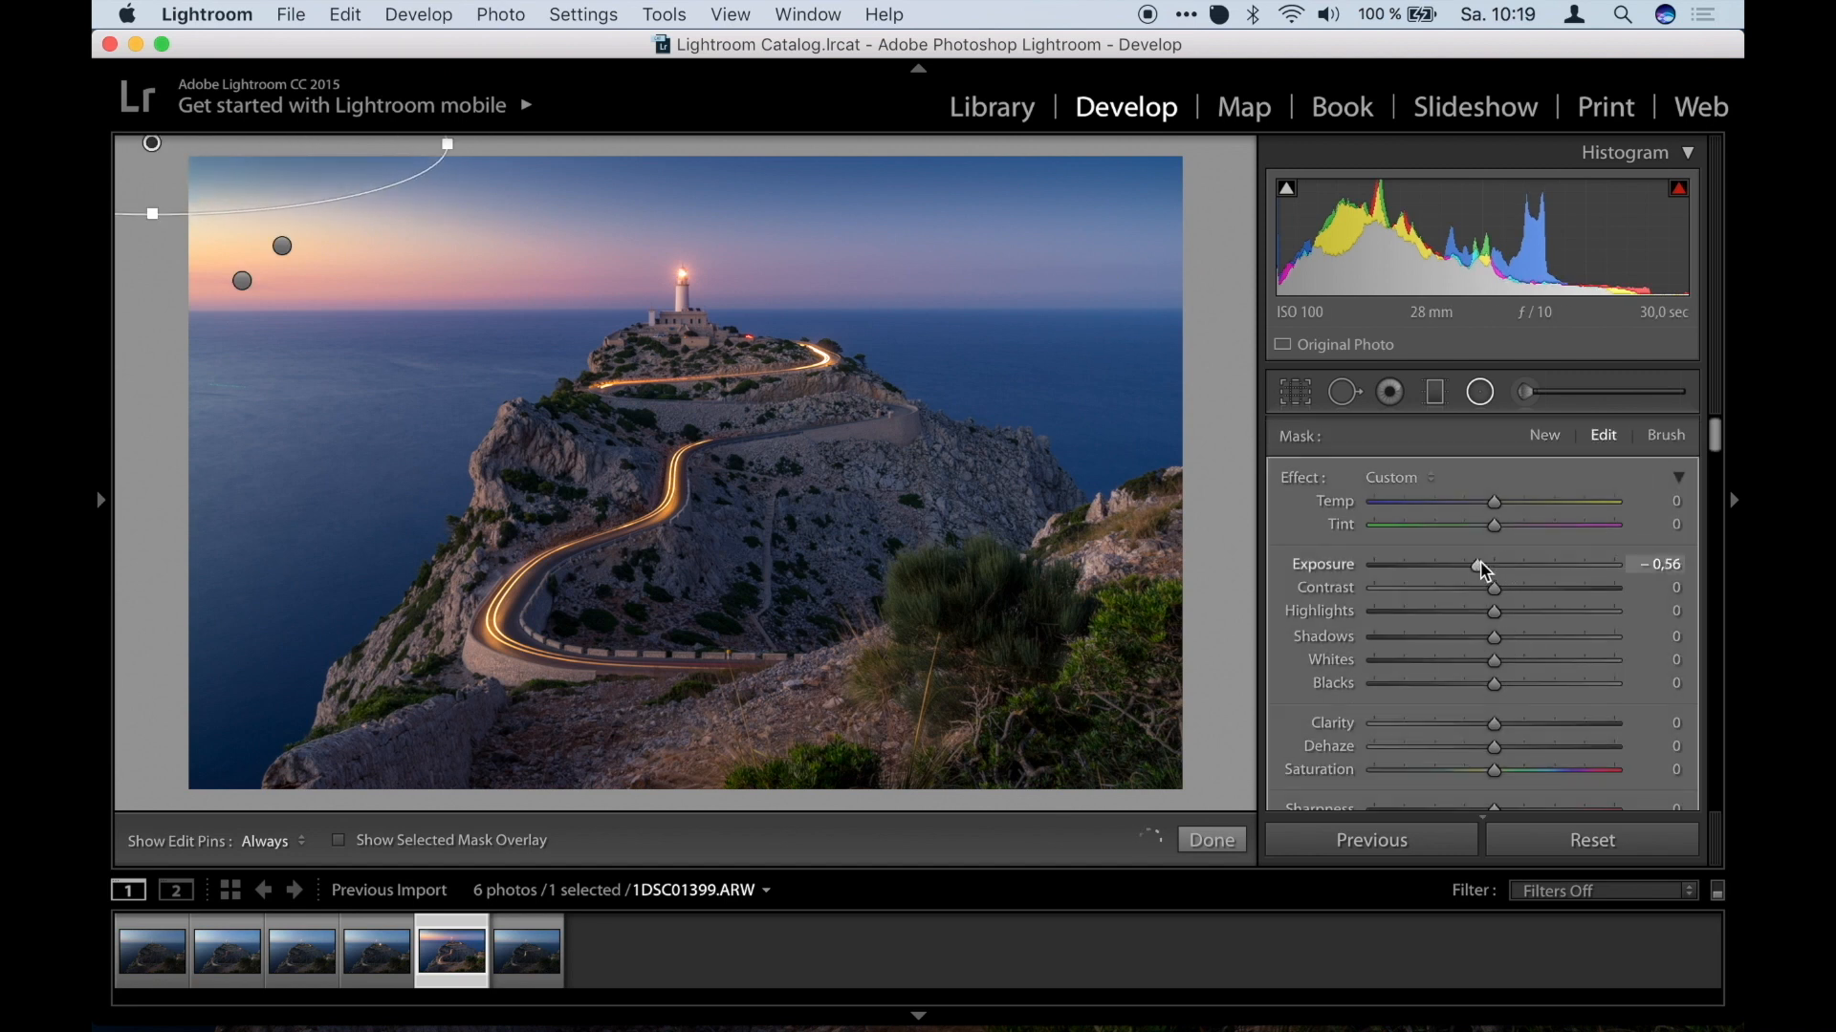
Shift the darkening corner radial filter slightly down and outward, widen it further into the sky, and finish editing it.
{"action": "left_click_drag", "start_coordinate": [151, 143], "coordinate": [136, 155]}
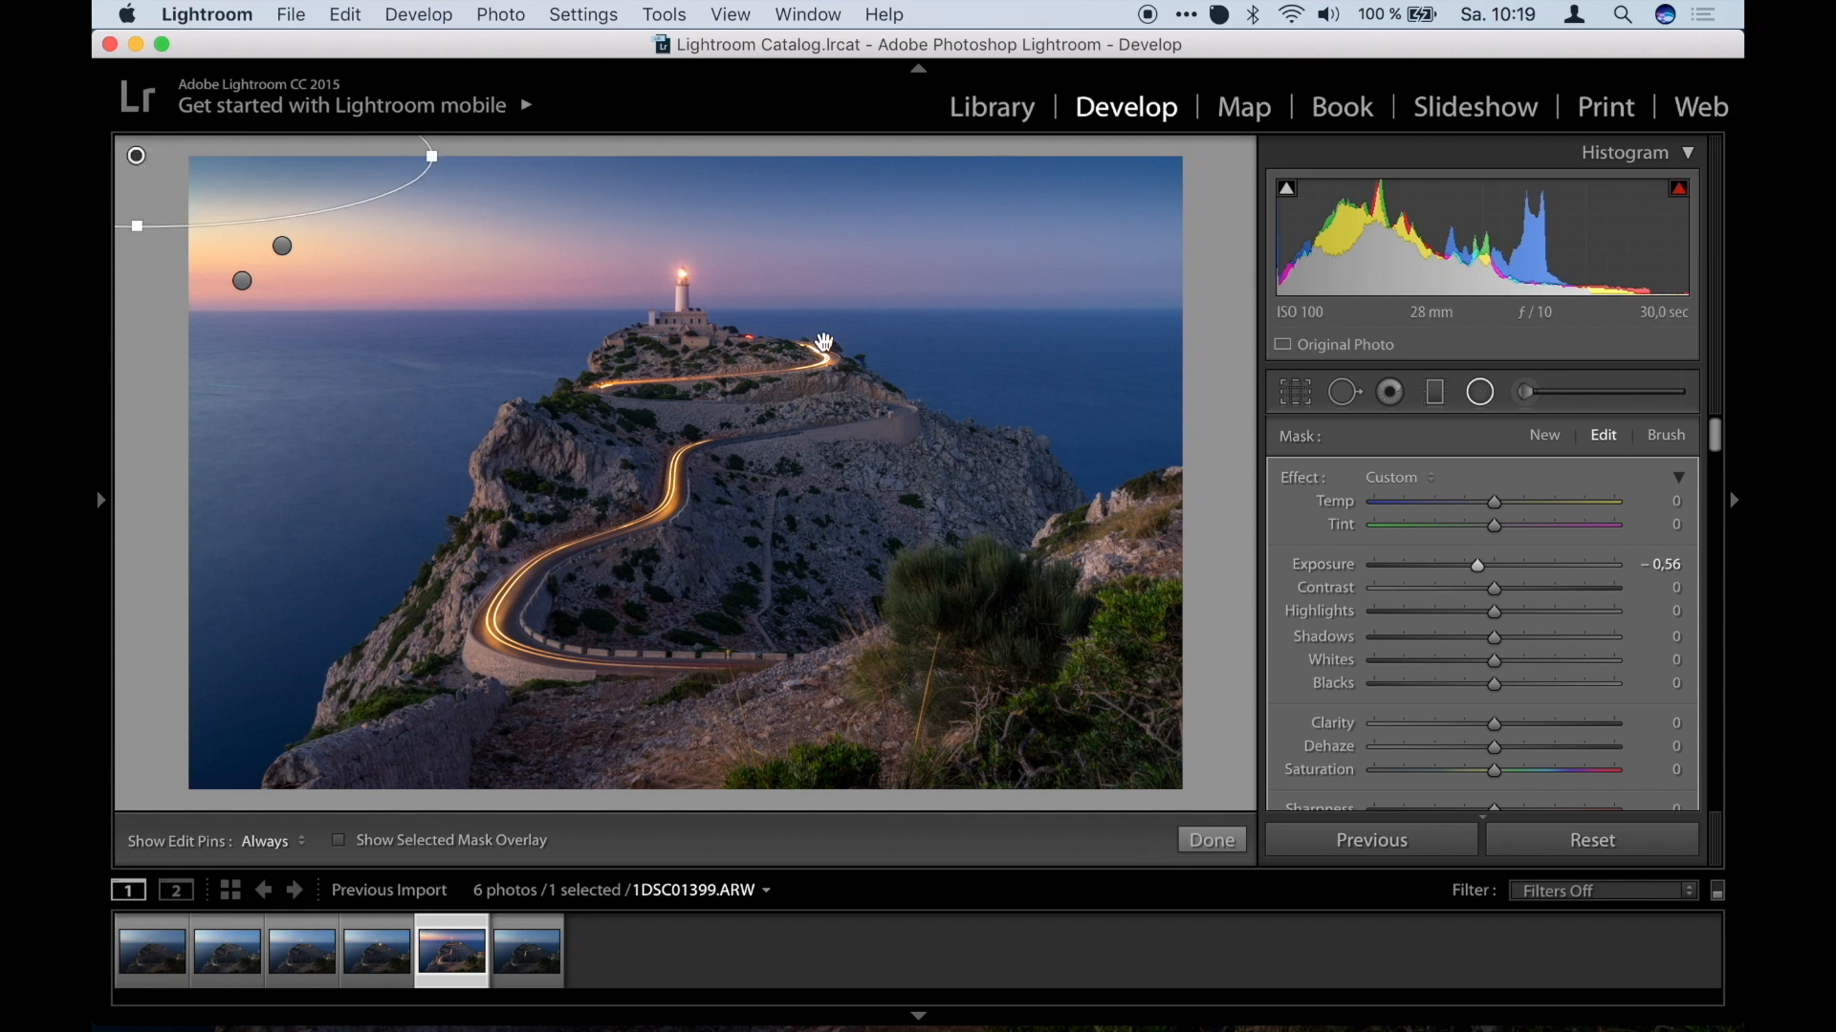
{"action": "left_click_drag", "start_coordinate": [431, 151], "coordinate": [462, 155]}
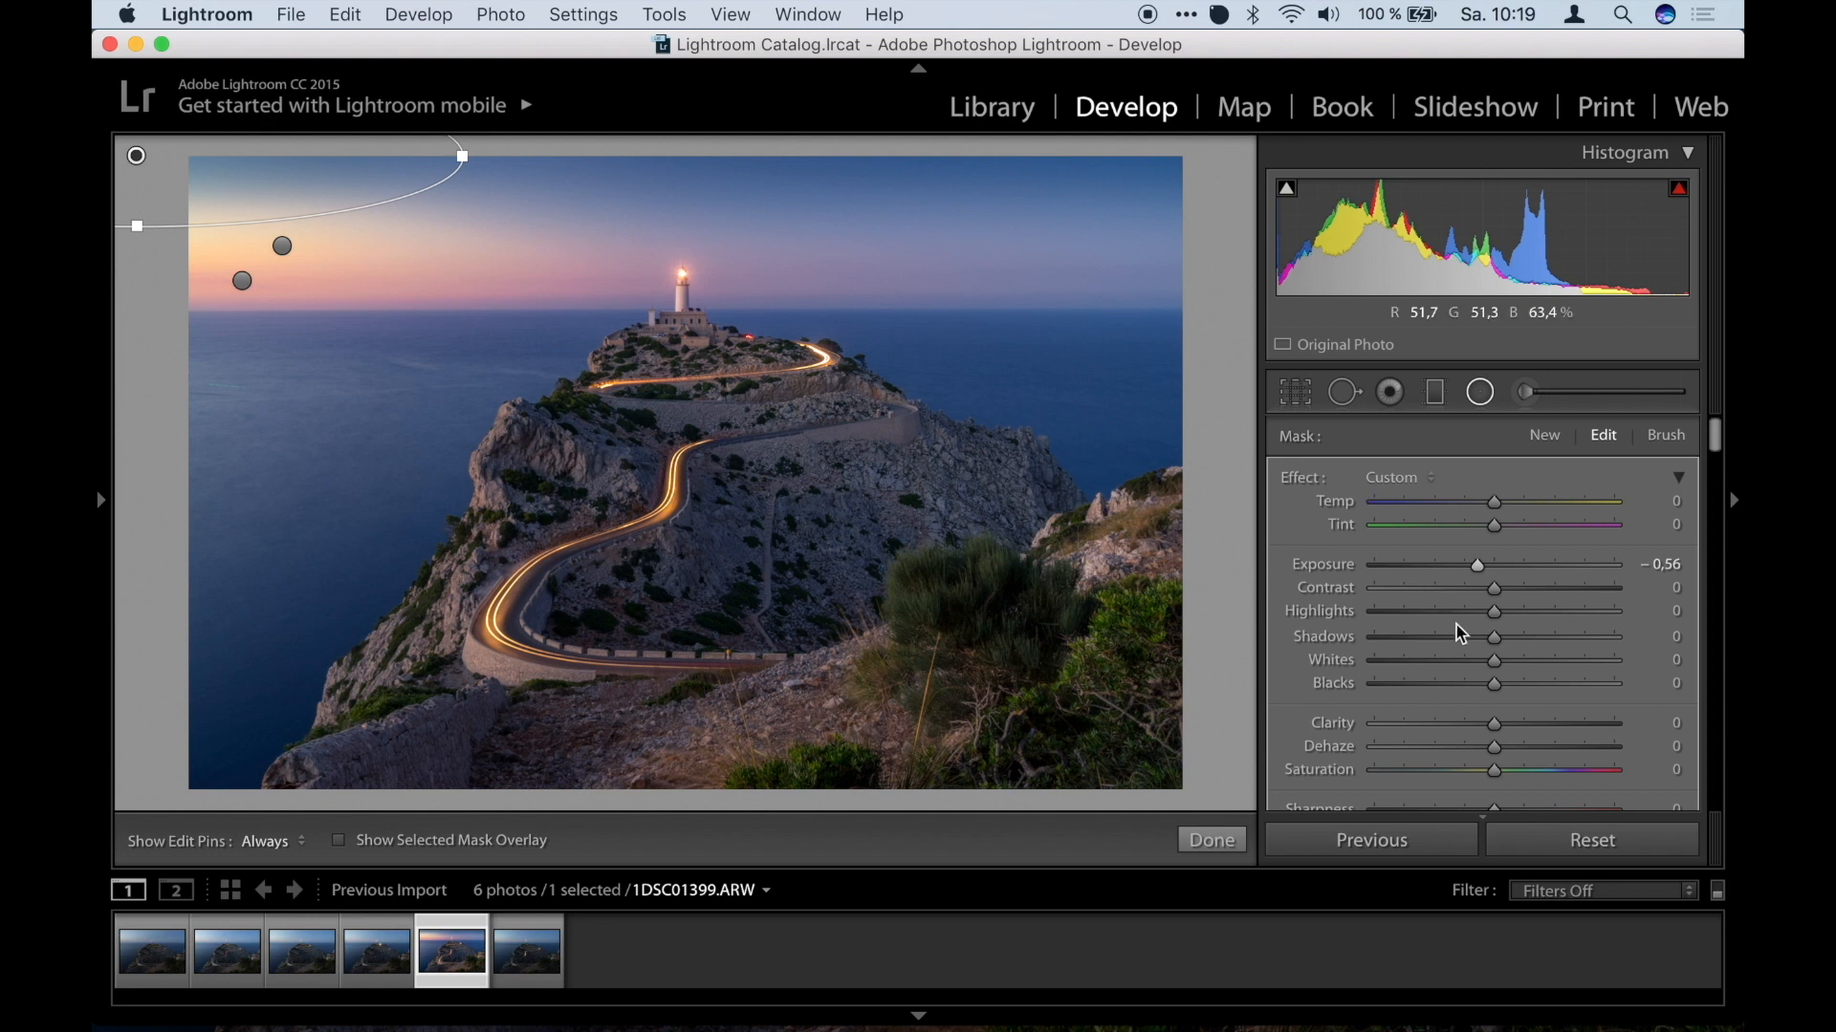
{"action": "scroll", "coordinate": [1500, 674], "scroll_direction": "down", "scroll_amount": 3}
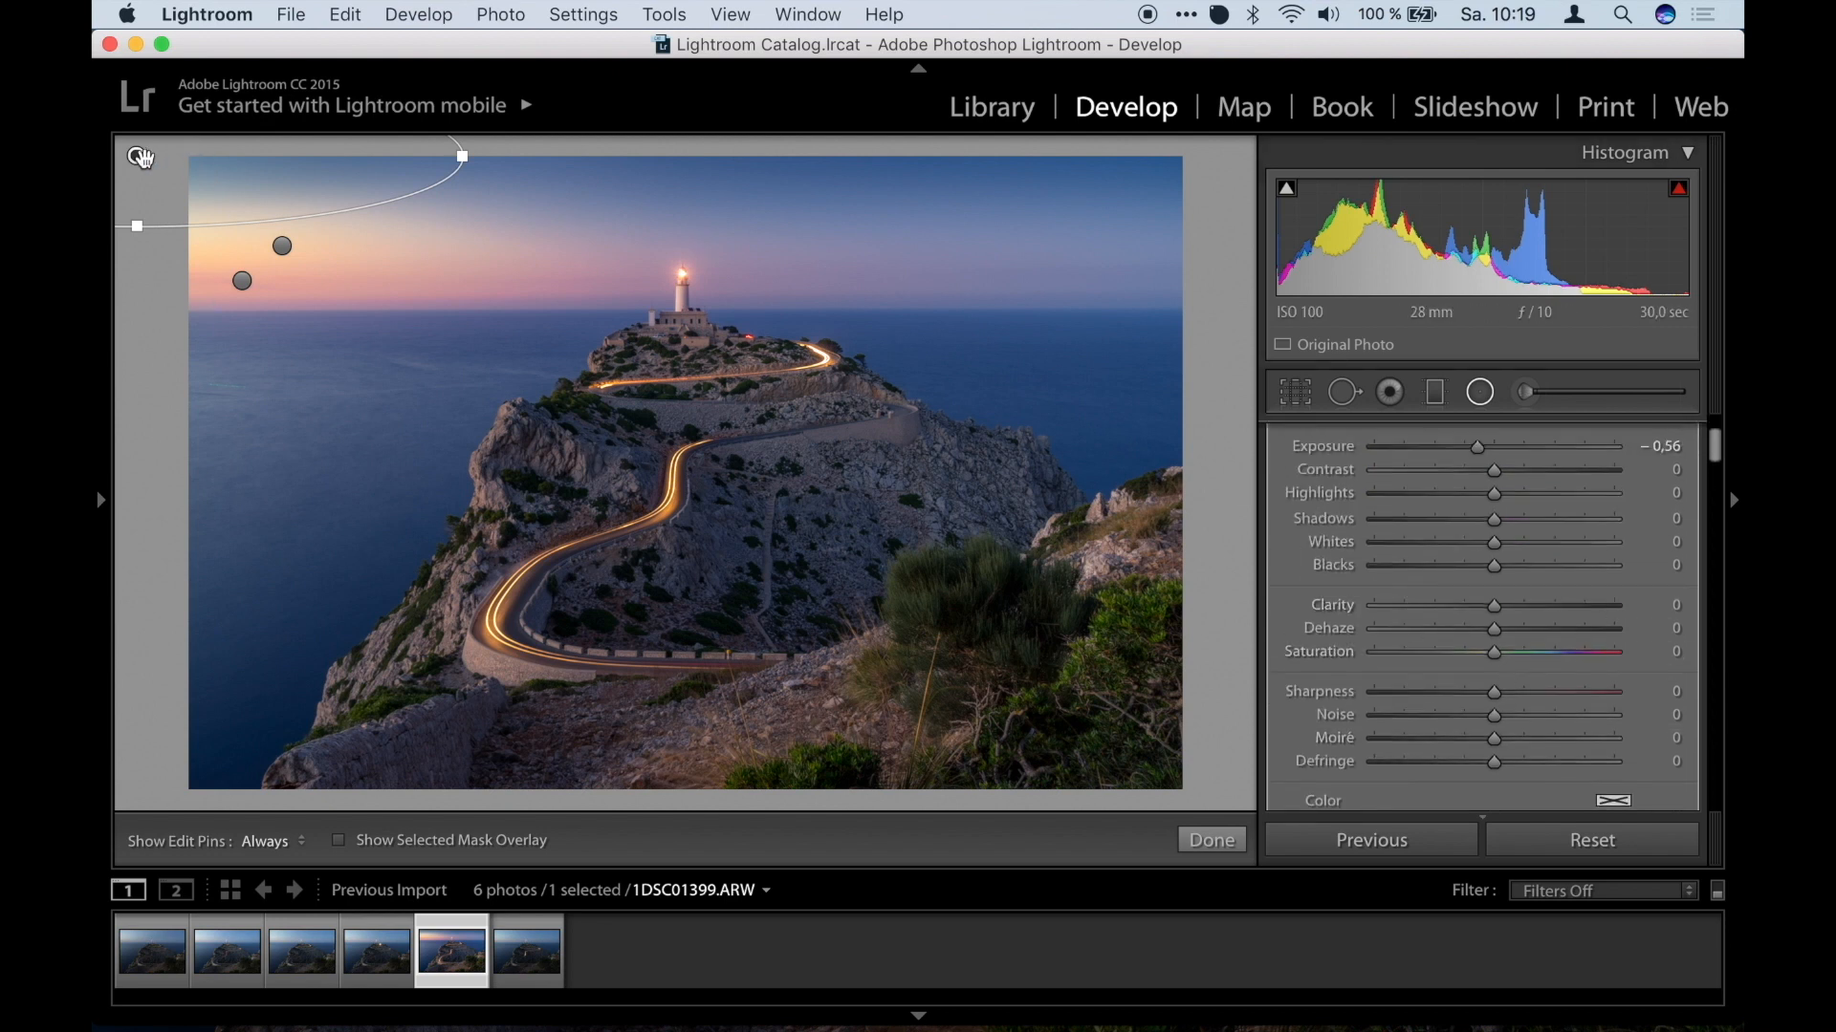
{"action": "left_click_drag", "start_coordinate": [137, 155], "coordinate": [145, 173]}
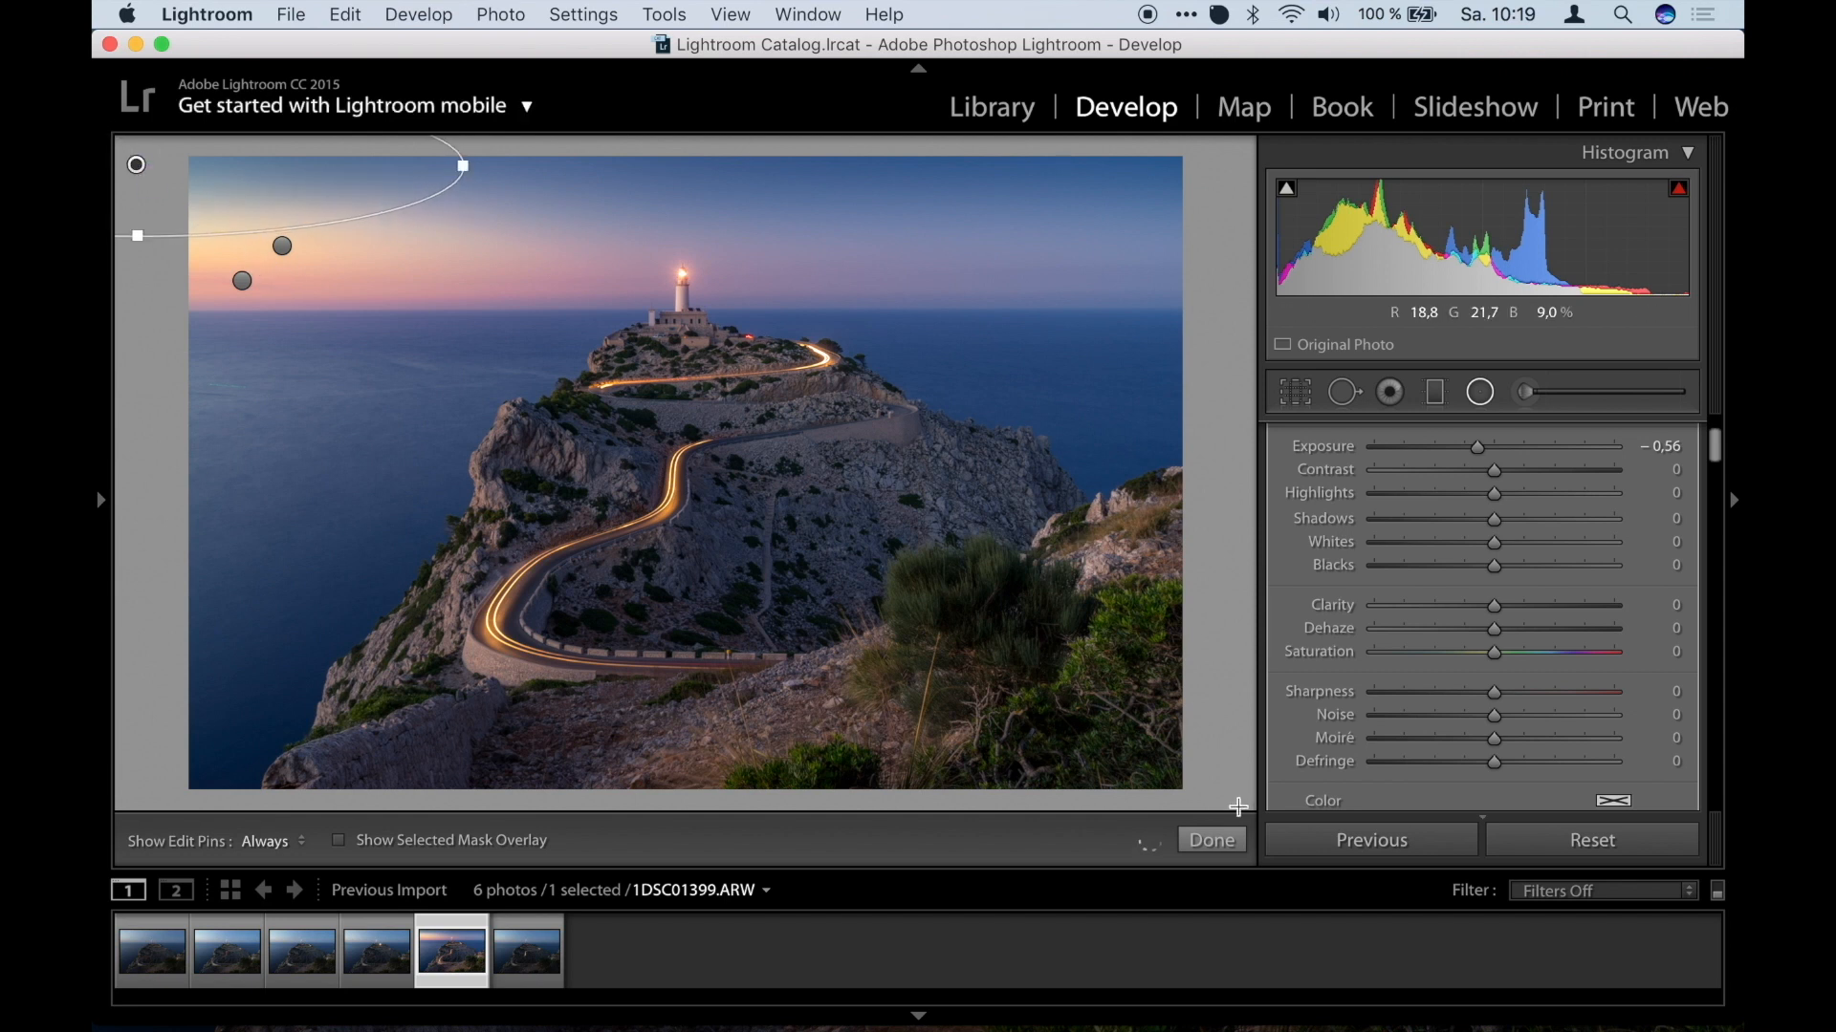
{"action": "left_click", "coordinate": [1215, 843]}
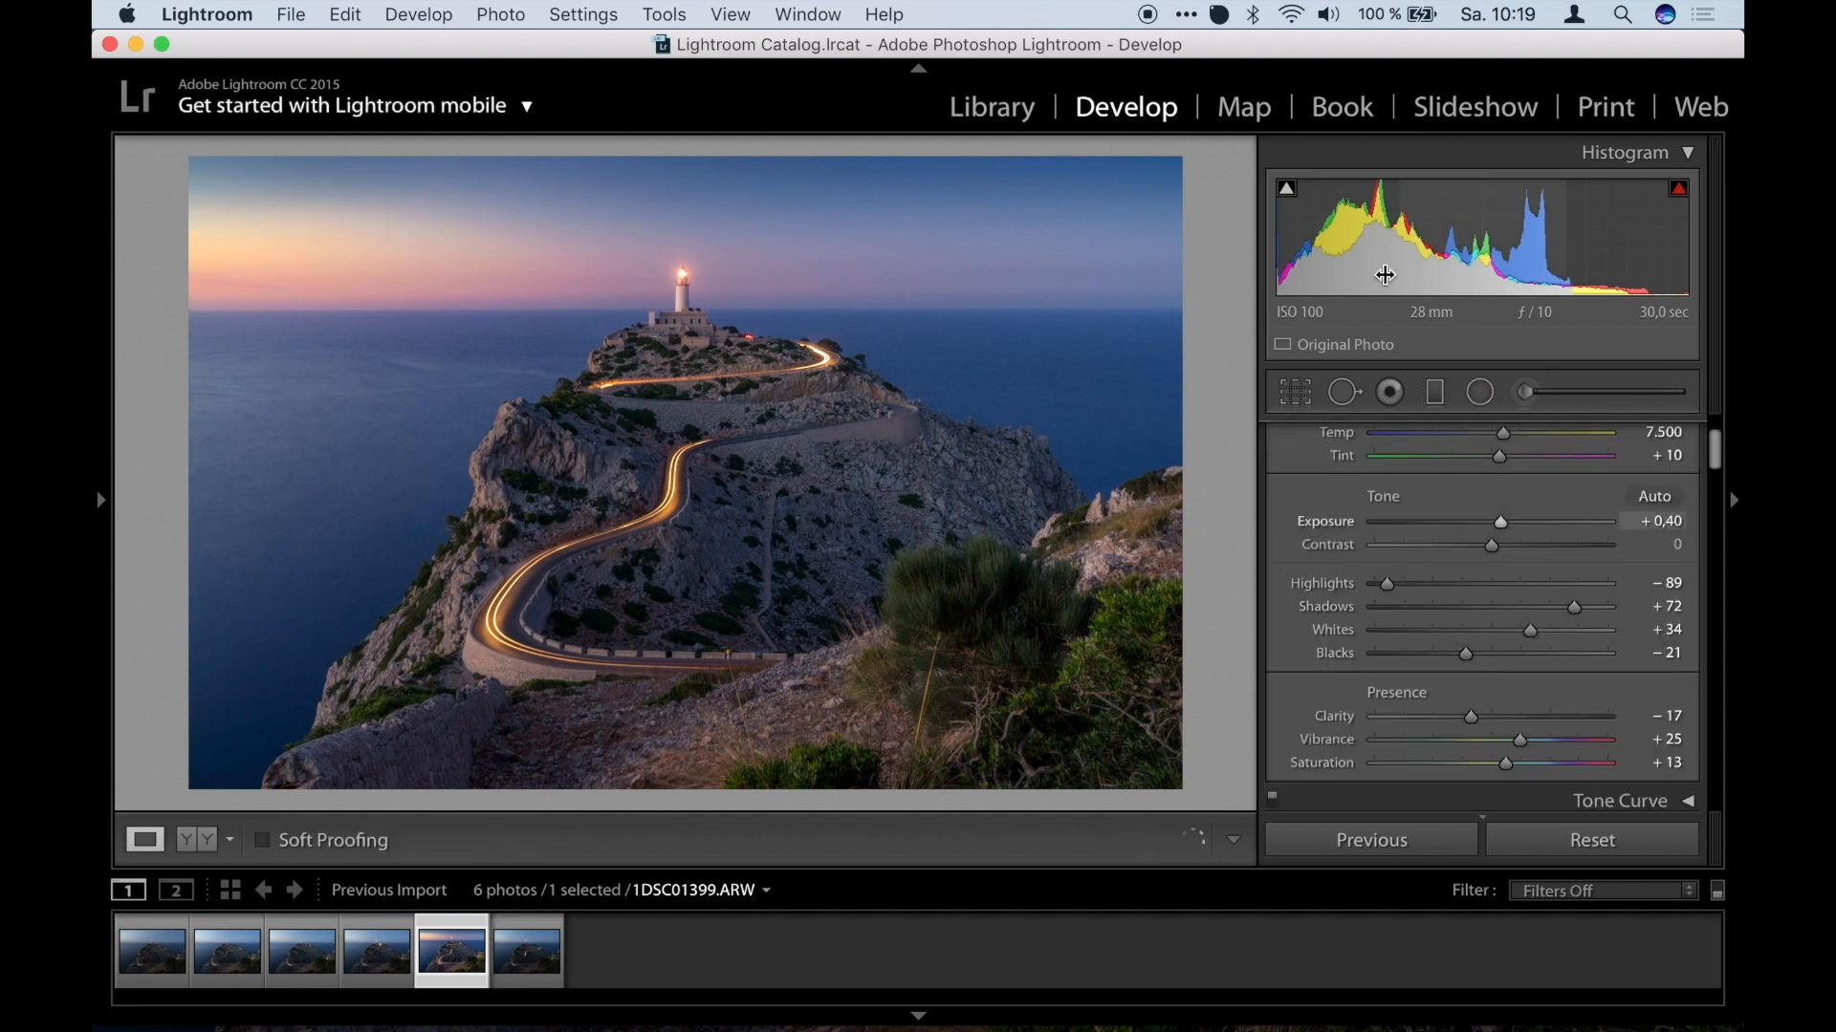
Switch the sky radial filters off and on to compare their effect, and finish editing them.
{"action": "left_click", "coordinate": [1481, 394]}
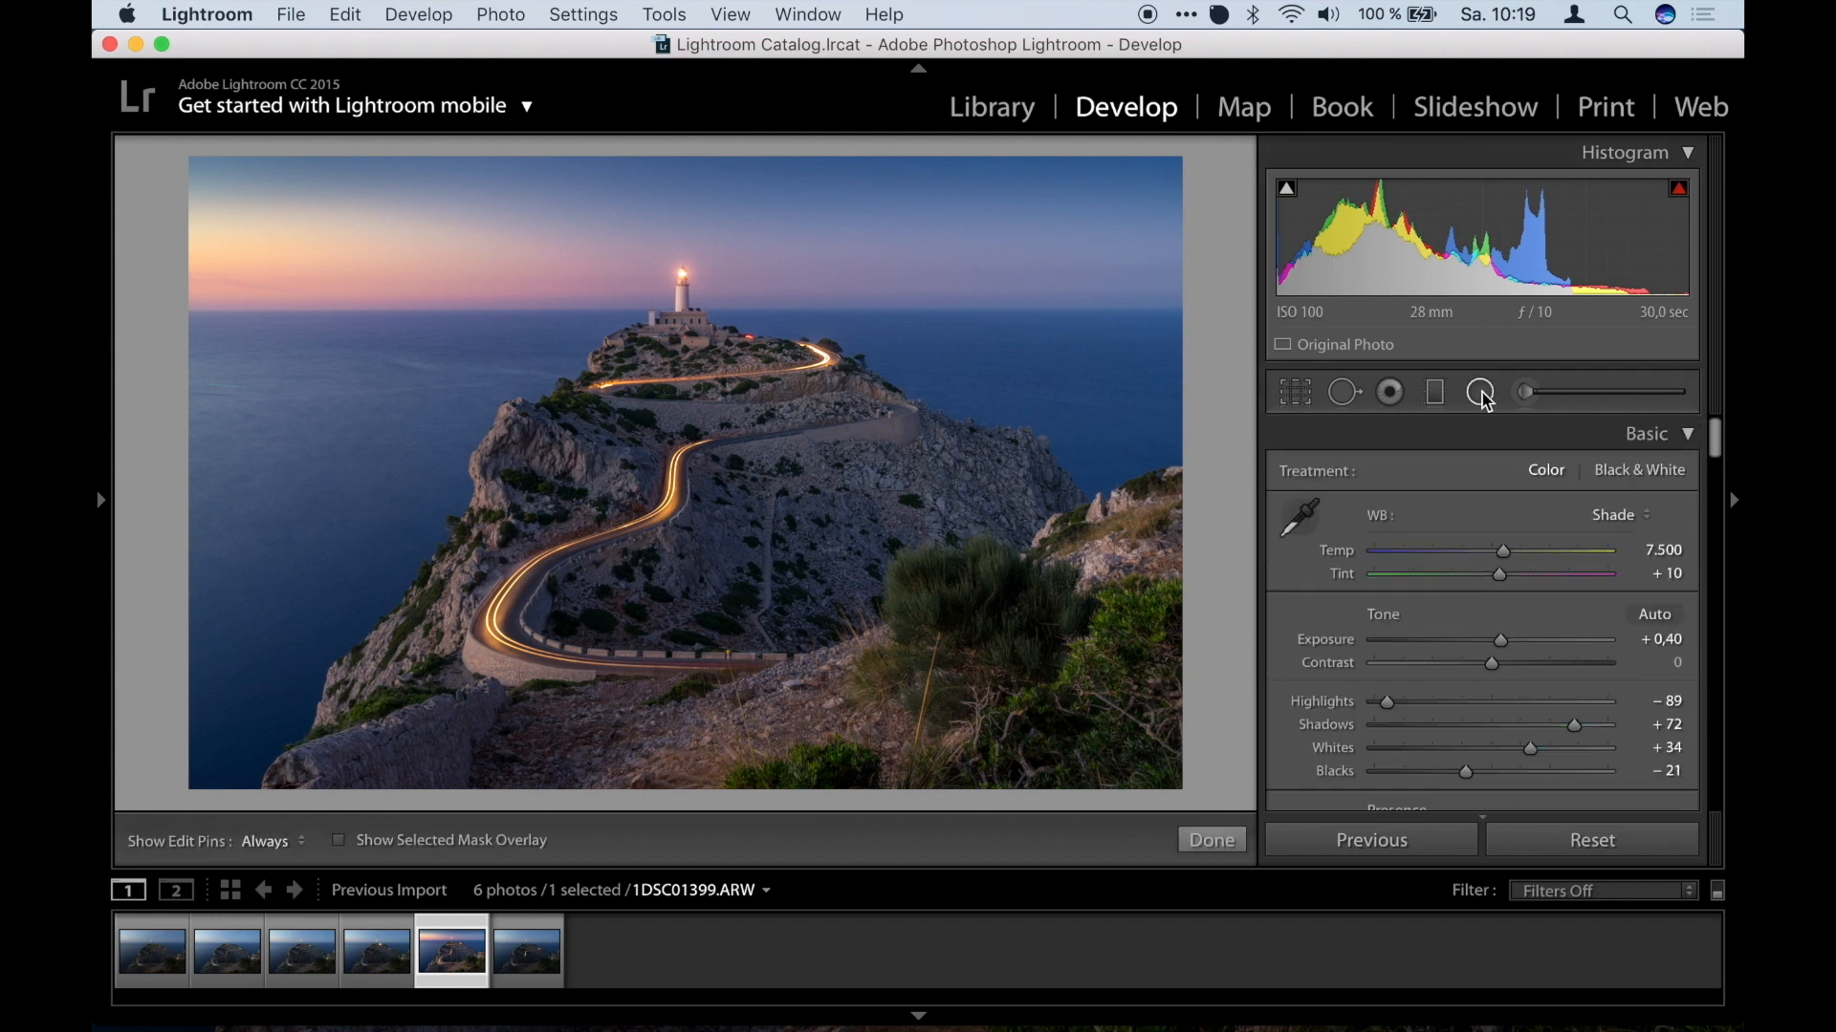
{"action": "scroll", "coordinate": [1334, 669], "scroll_direction": "down", "scroll_amount": 5}
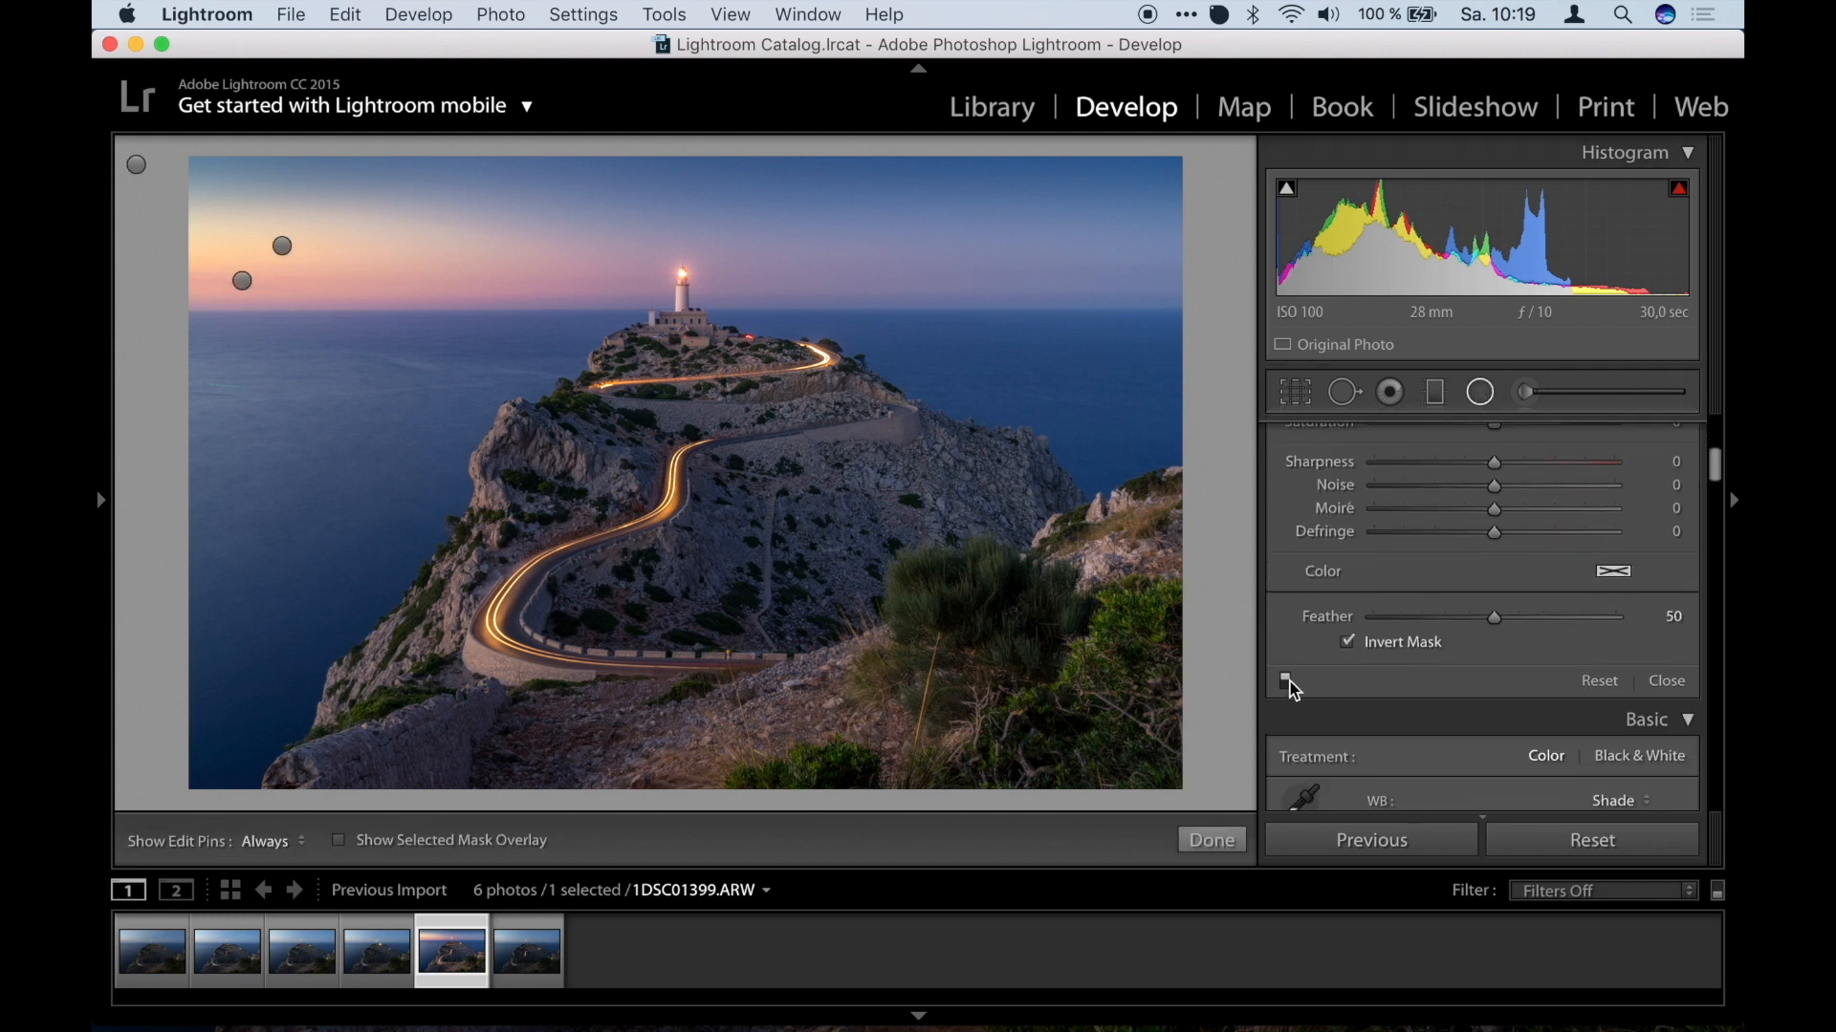
{"action": "scroll", "coordinate": [1291, 679], "scroll_direction": "up", "scroll_amount": 5}
{"action": "scroll", "coordinate": [1356, 568], "scroll_direction": "down", "scroll_amount": 3}
{"action": "scroll", "coordinate": [1287, 713], "scroll_direction": "down", "scroll_amount": 3}
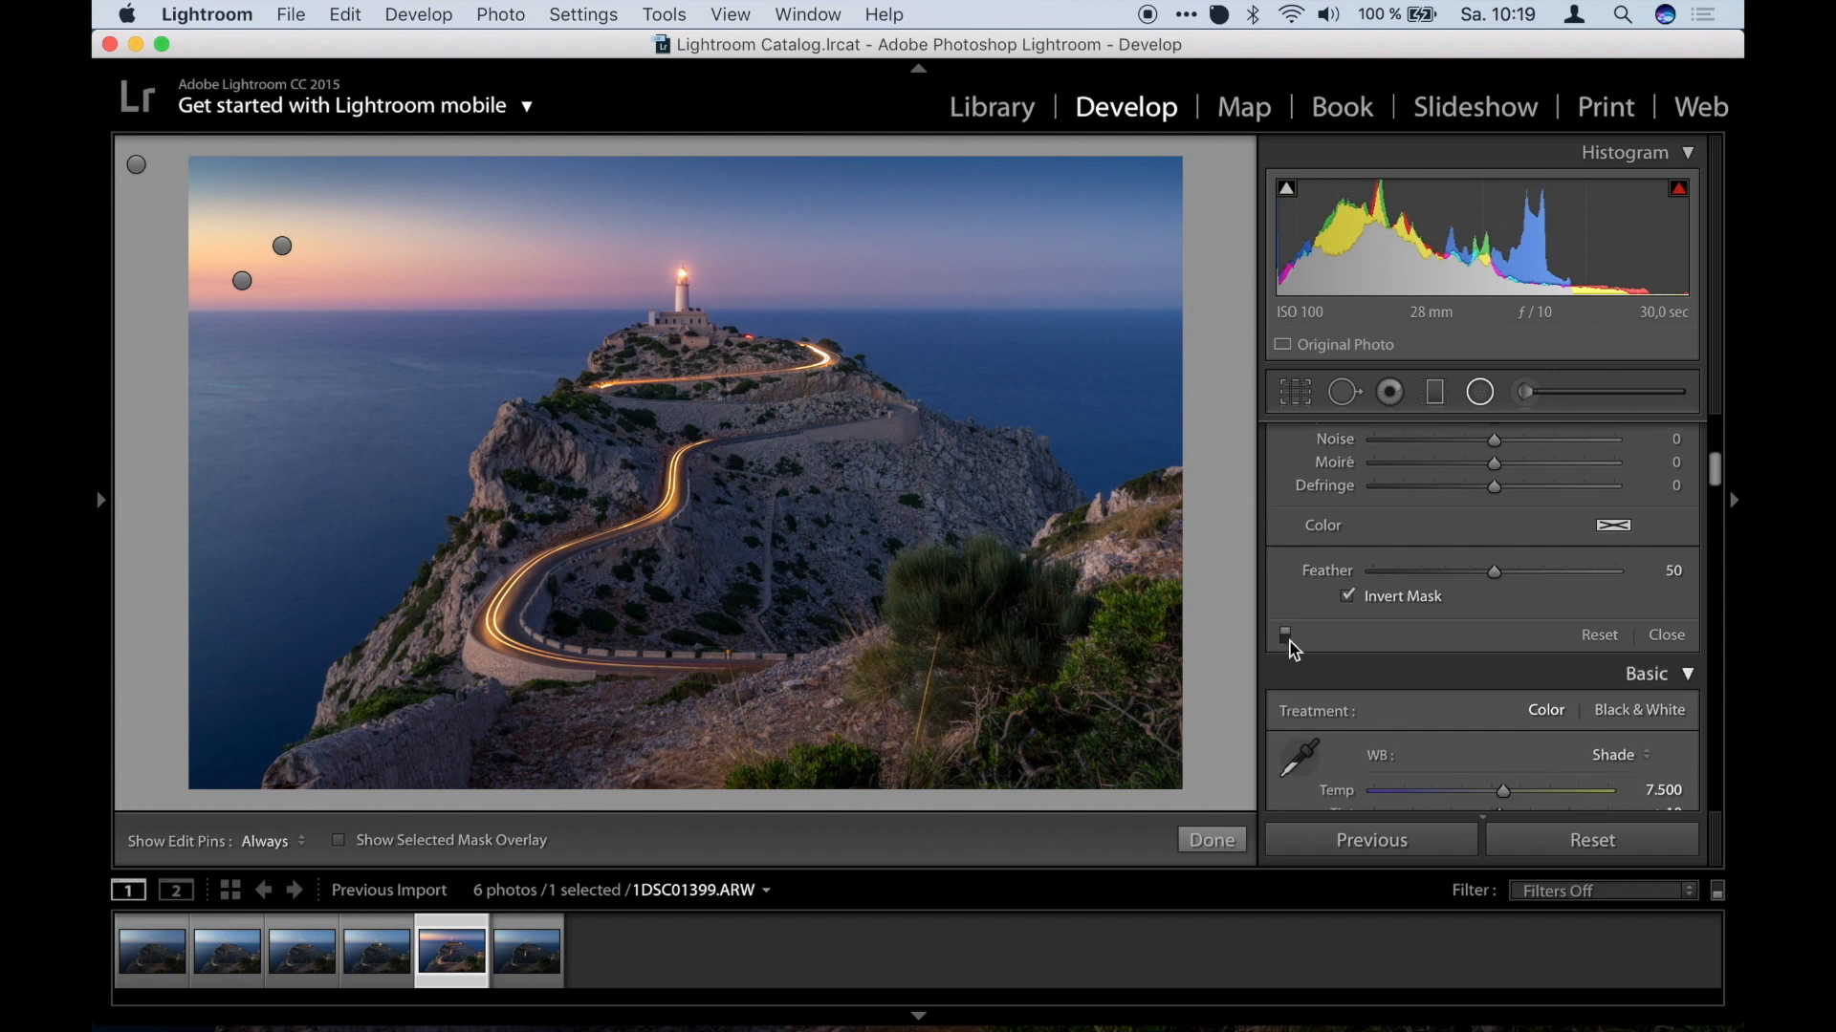
{"action": "left_click", "coordinate": [1287, 636]}
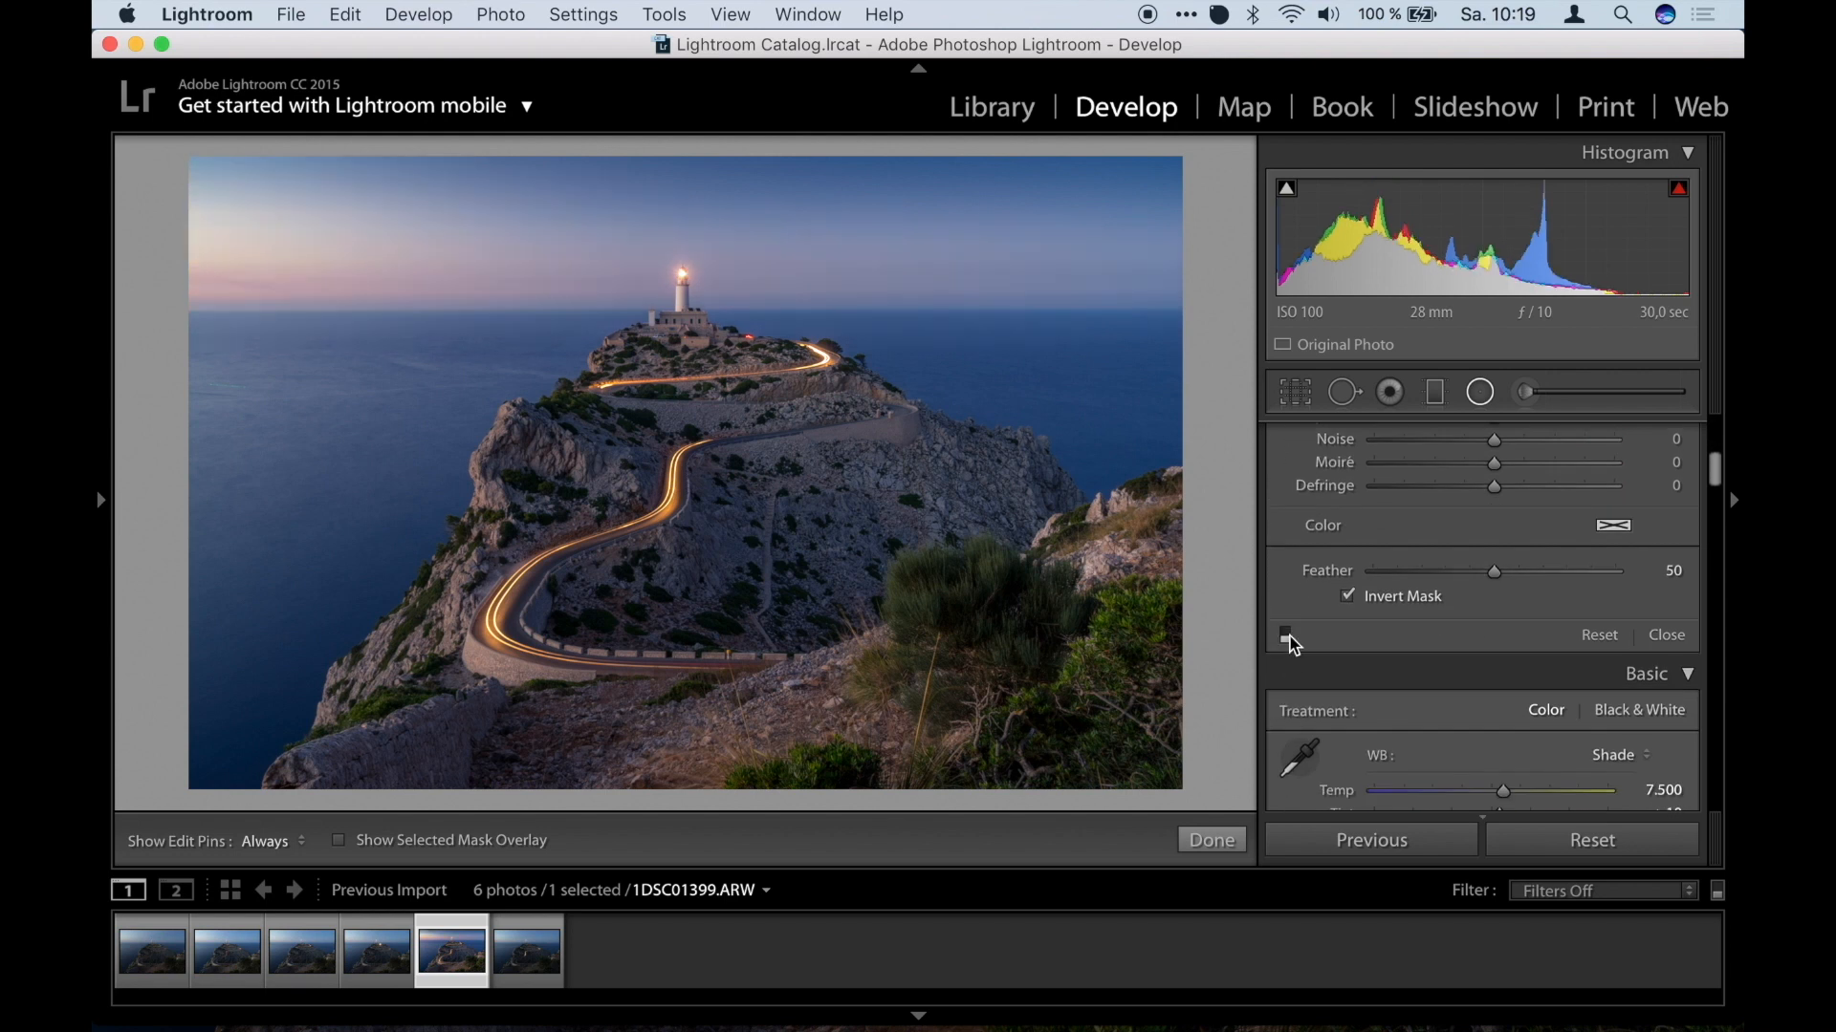
{"action": "left_click", "coordinate": [1287, 635]}
{"action": "left_click", "coordinate": [1287, 636]}
{"action": "left_click", "coordinate": [1287, 636]}
{"action": "left_click", "coordinate": [1287, 636]}
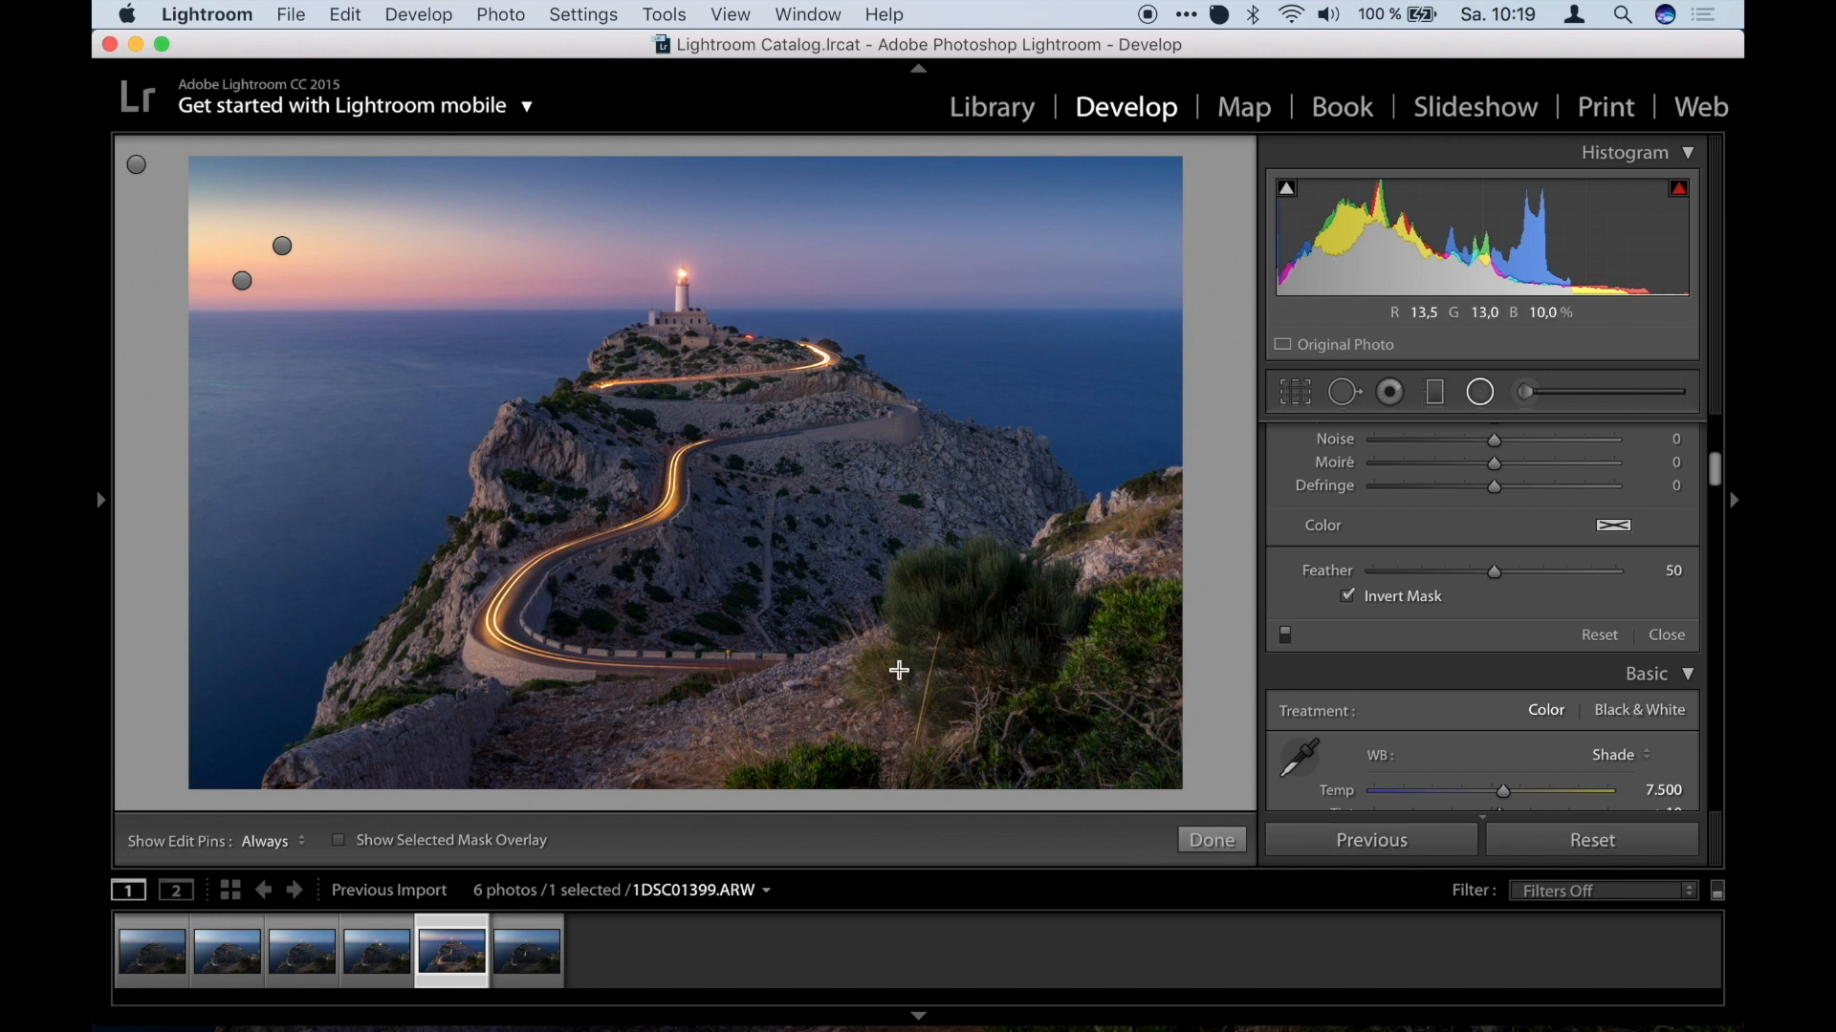
{"action": "scroll", "coordinate": [1272, 603], "scroll_direction": "up", "scroll_amount": 6}
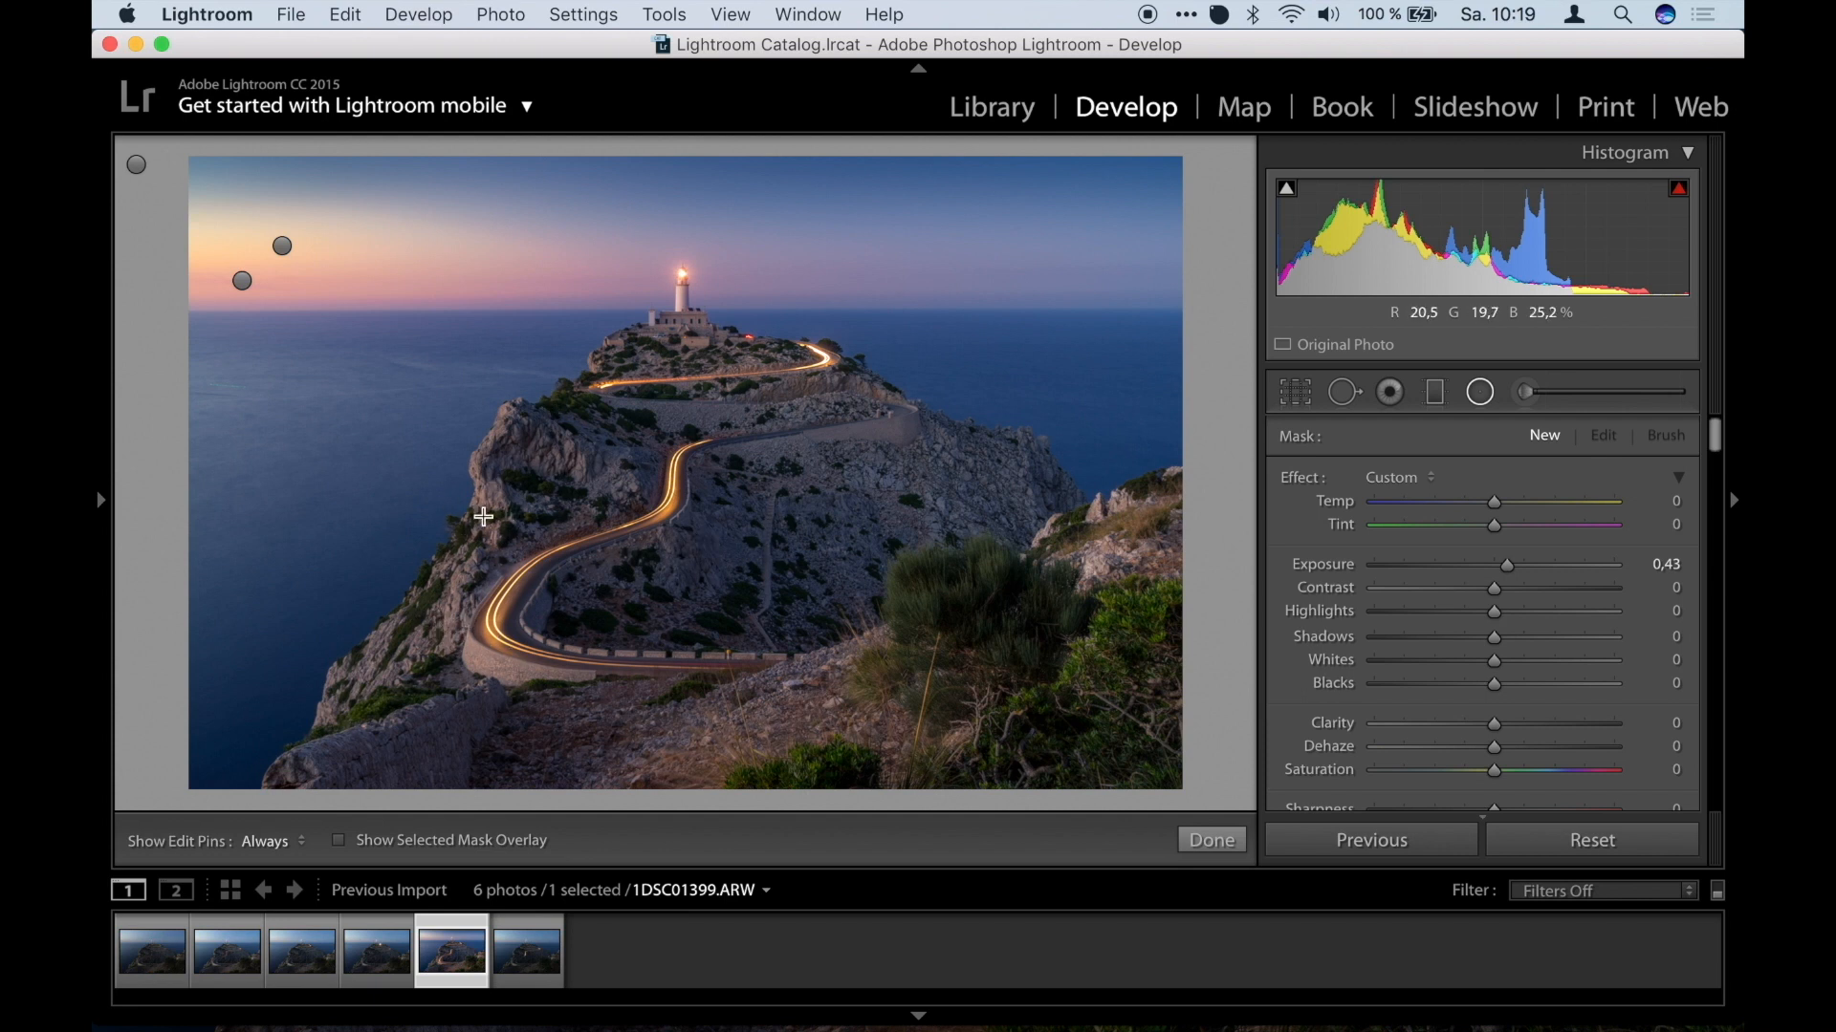
{"action": "left_click", "coordinate": [1228, 845]}
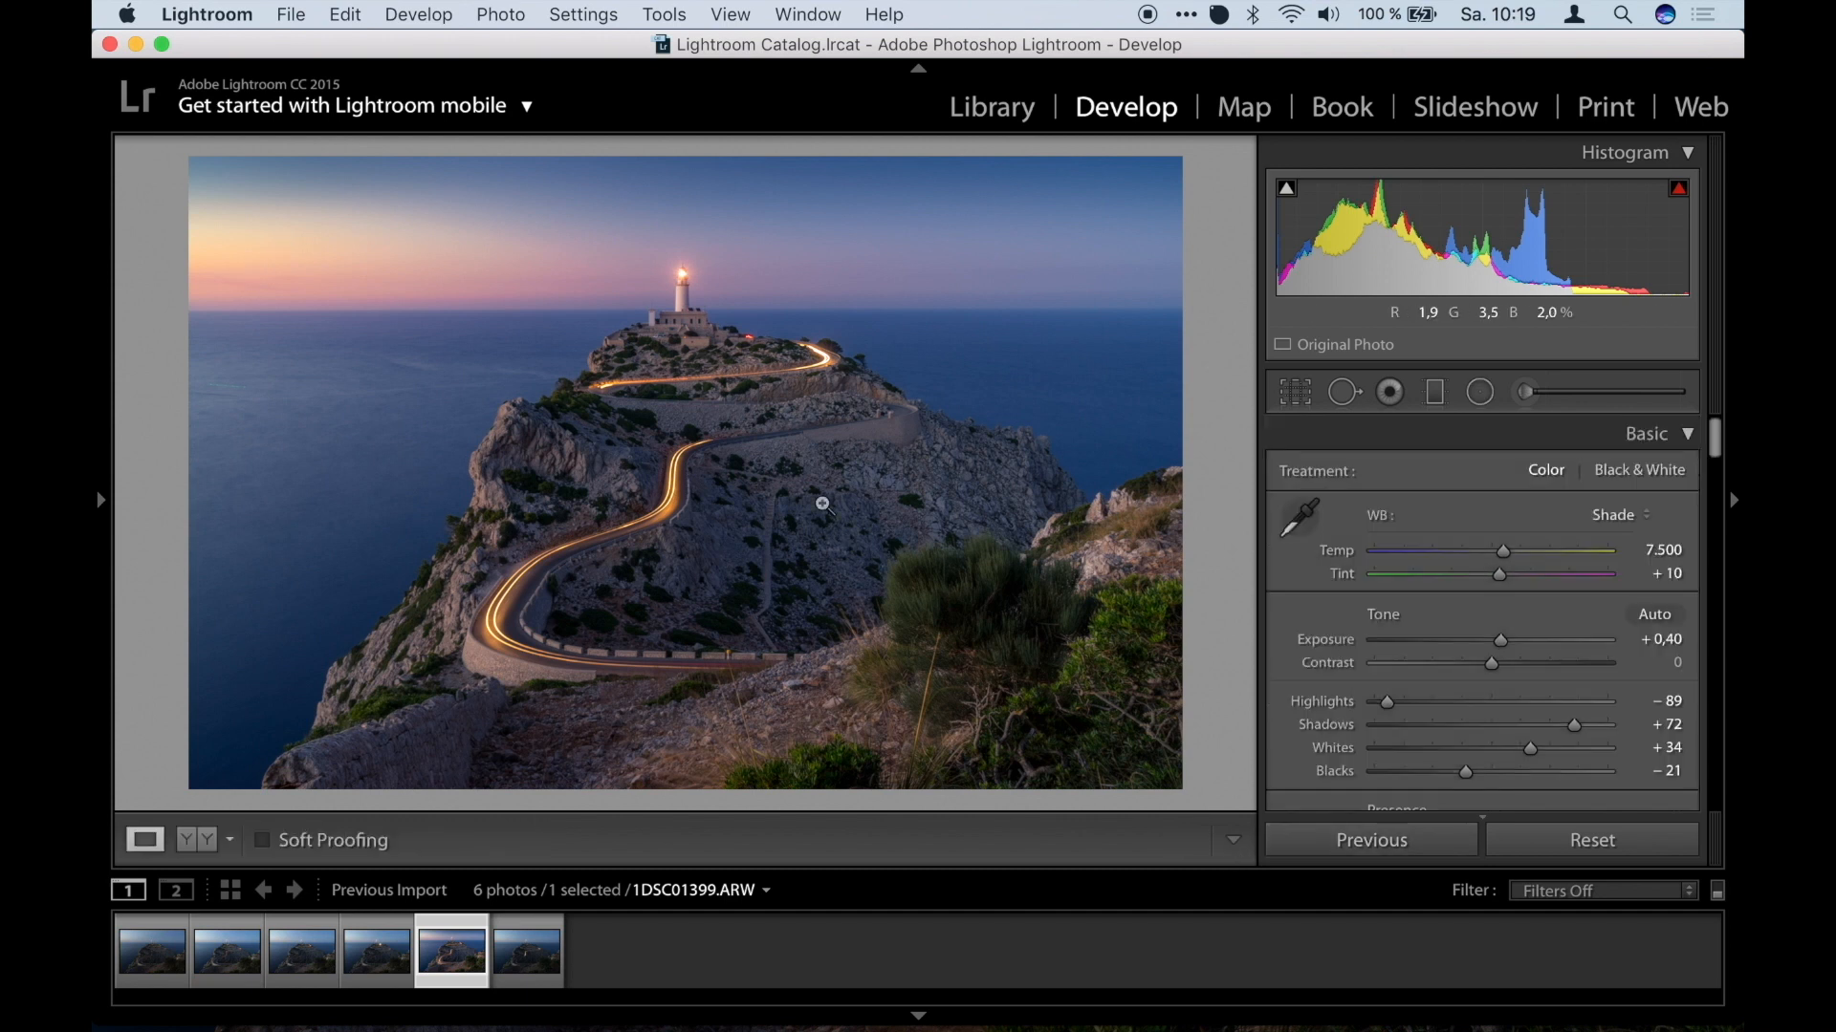
Compare the original and edited photo side by side, review the develop settings, and return to the single view.
{"action": "key", "text": "y"}
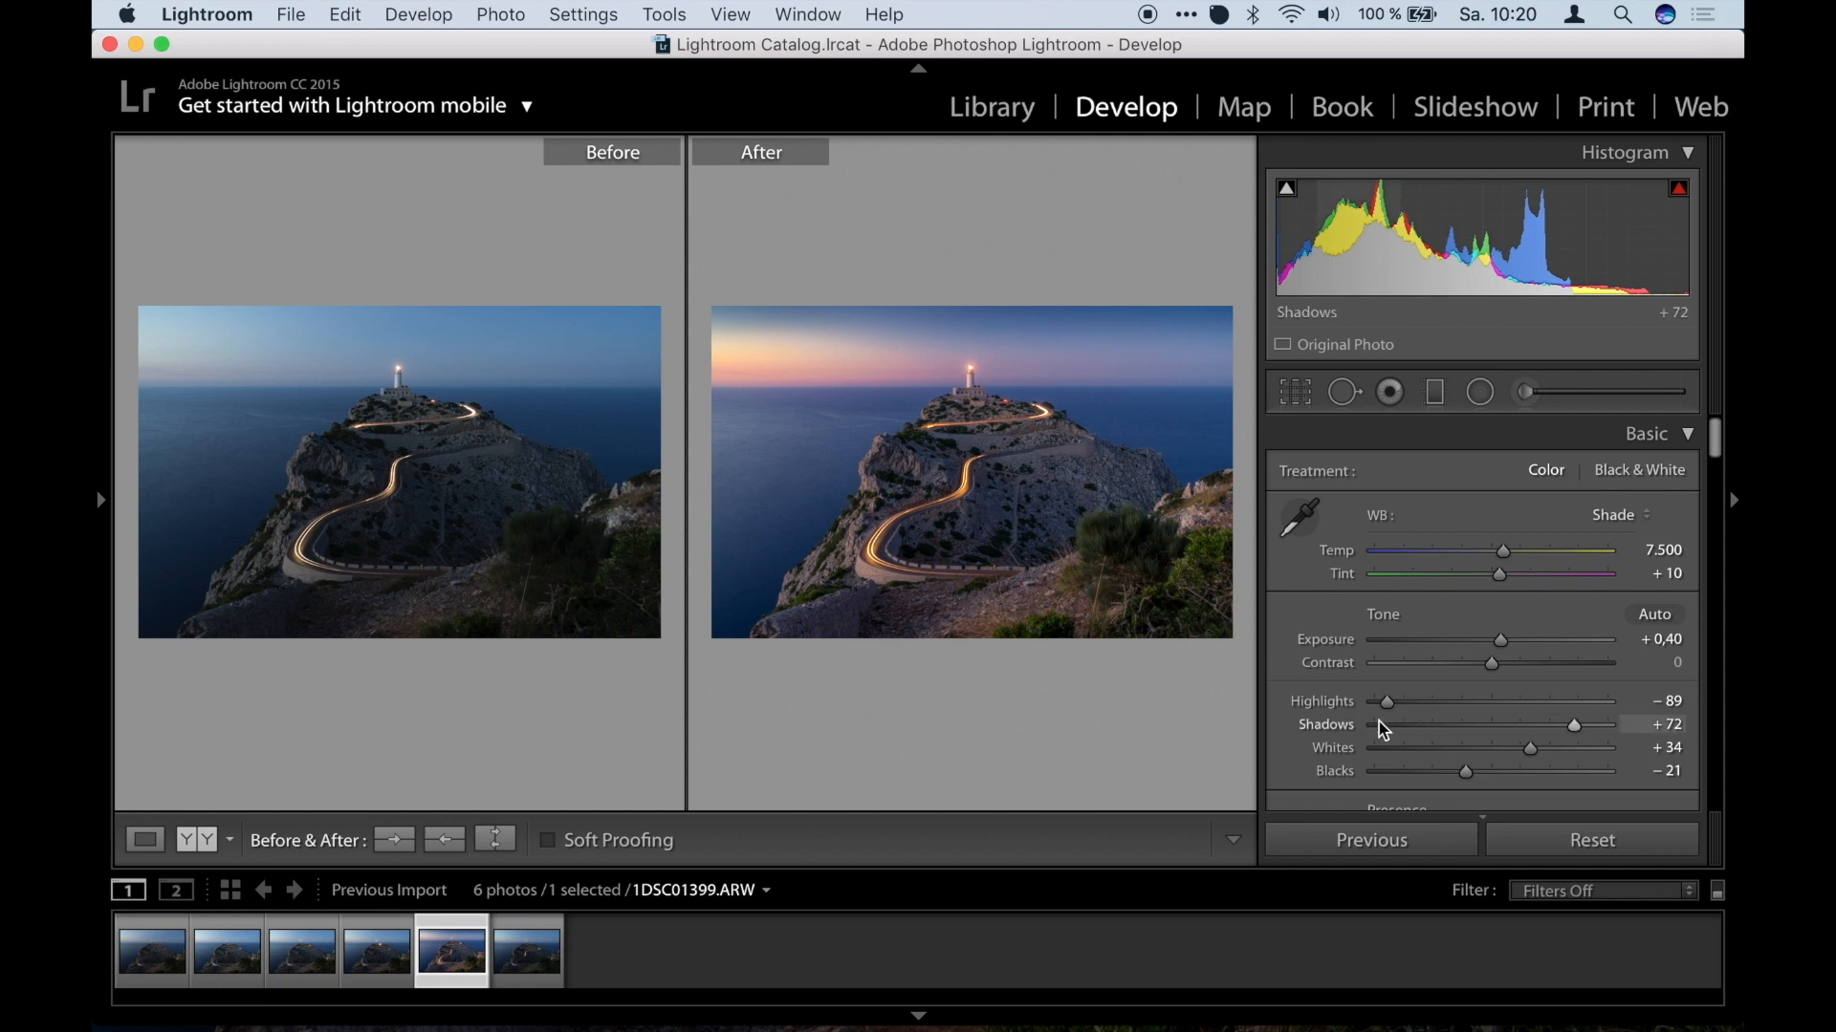
{"action": "scroll", "coordinate": [1381, 729], "scroll_direction": "down", "scroll_amount": 3}
{"action": "scroll", "coordinate": [1325, 697], "scroll_direction": "down", "scroll_amount": 6}
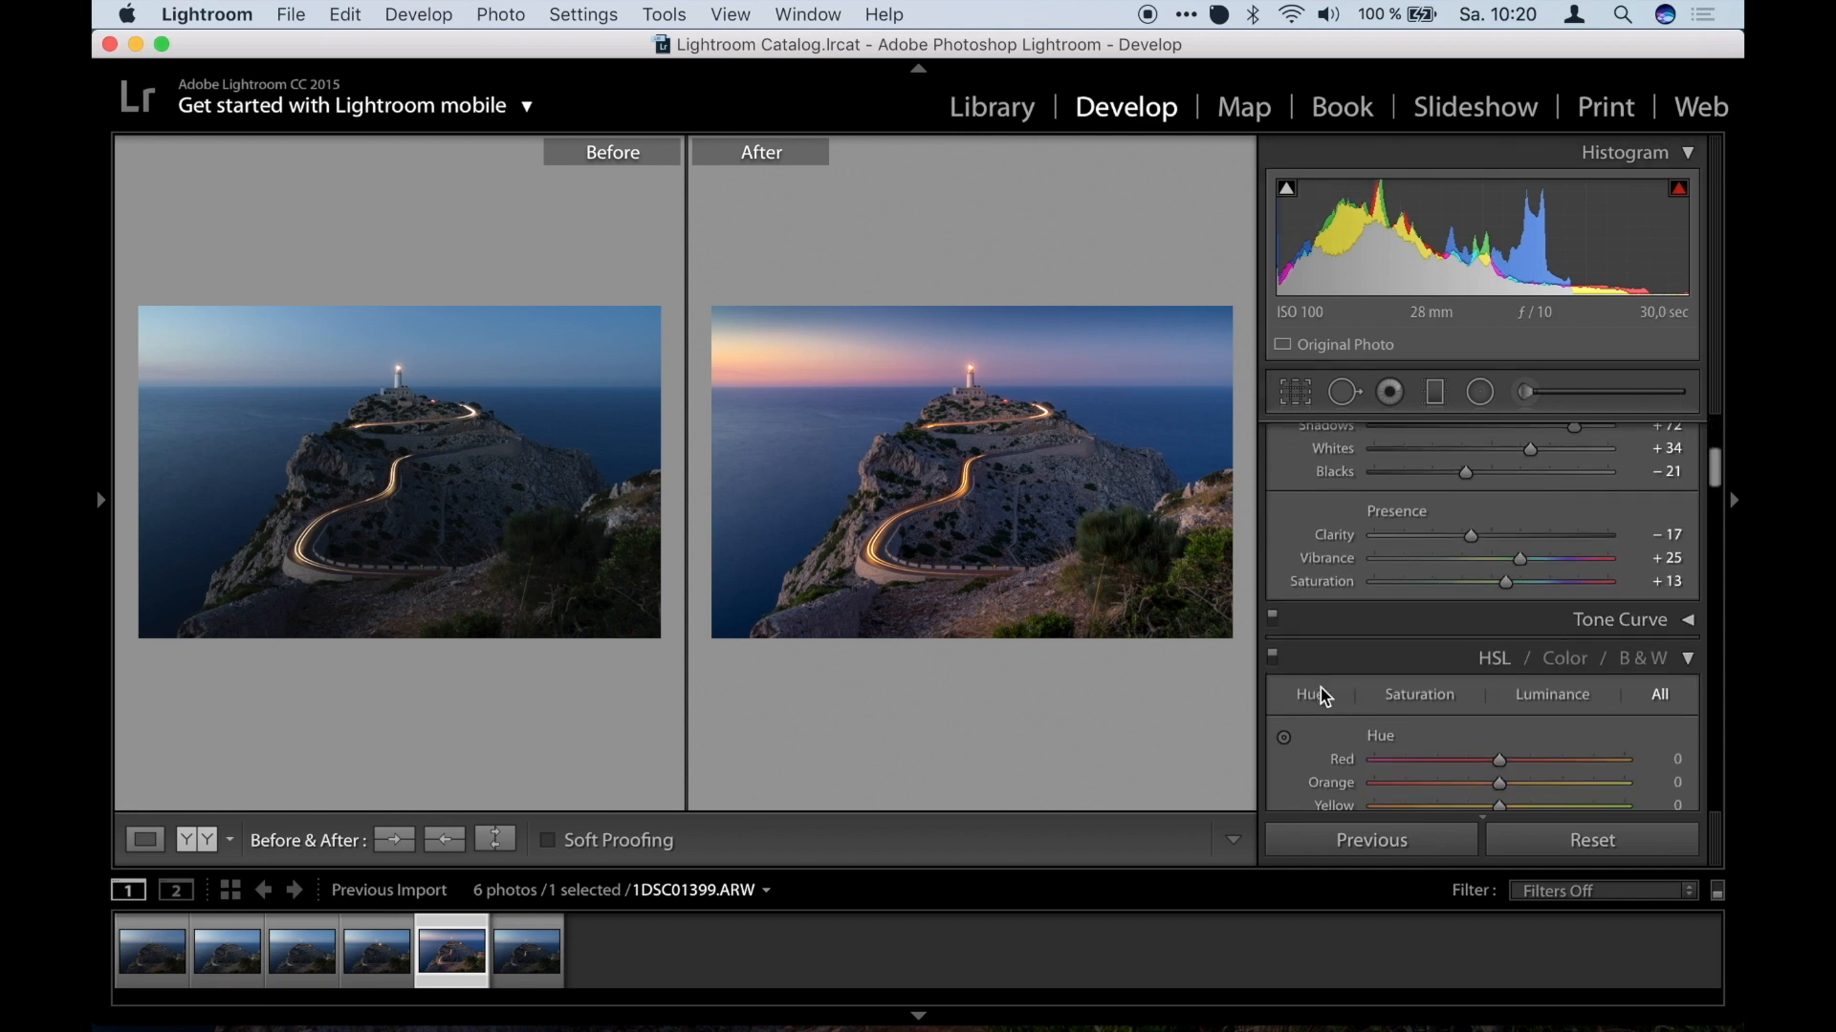
{"action": "scroll", "coordinate": [1325, 697], "scroll_direction": "down", "scroll_amount": 10}
{"action": "scroll", "coordinate": [1325, 697], "scroll_direction": "up", "scroll_amount": 20}
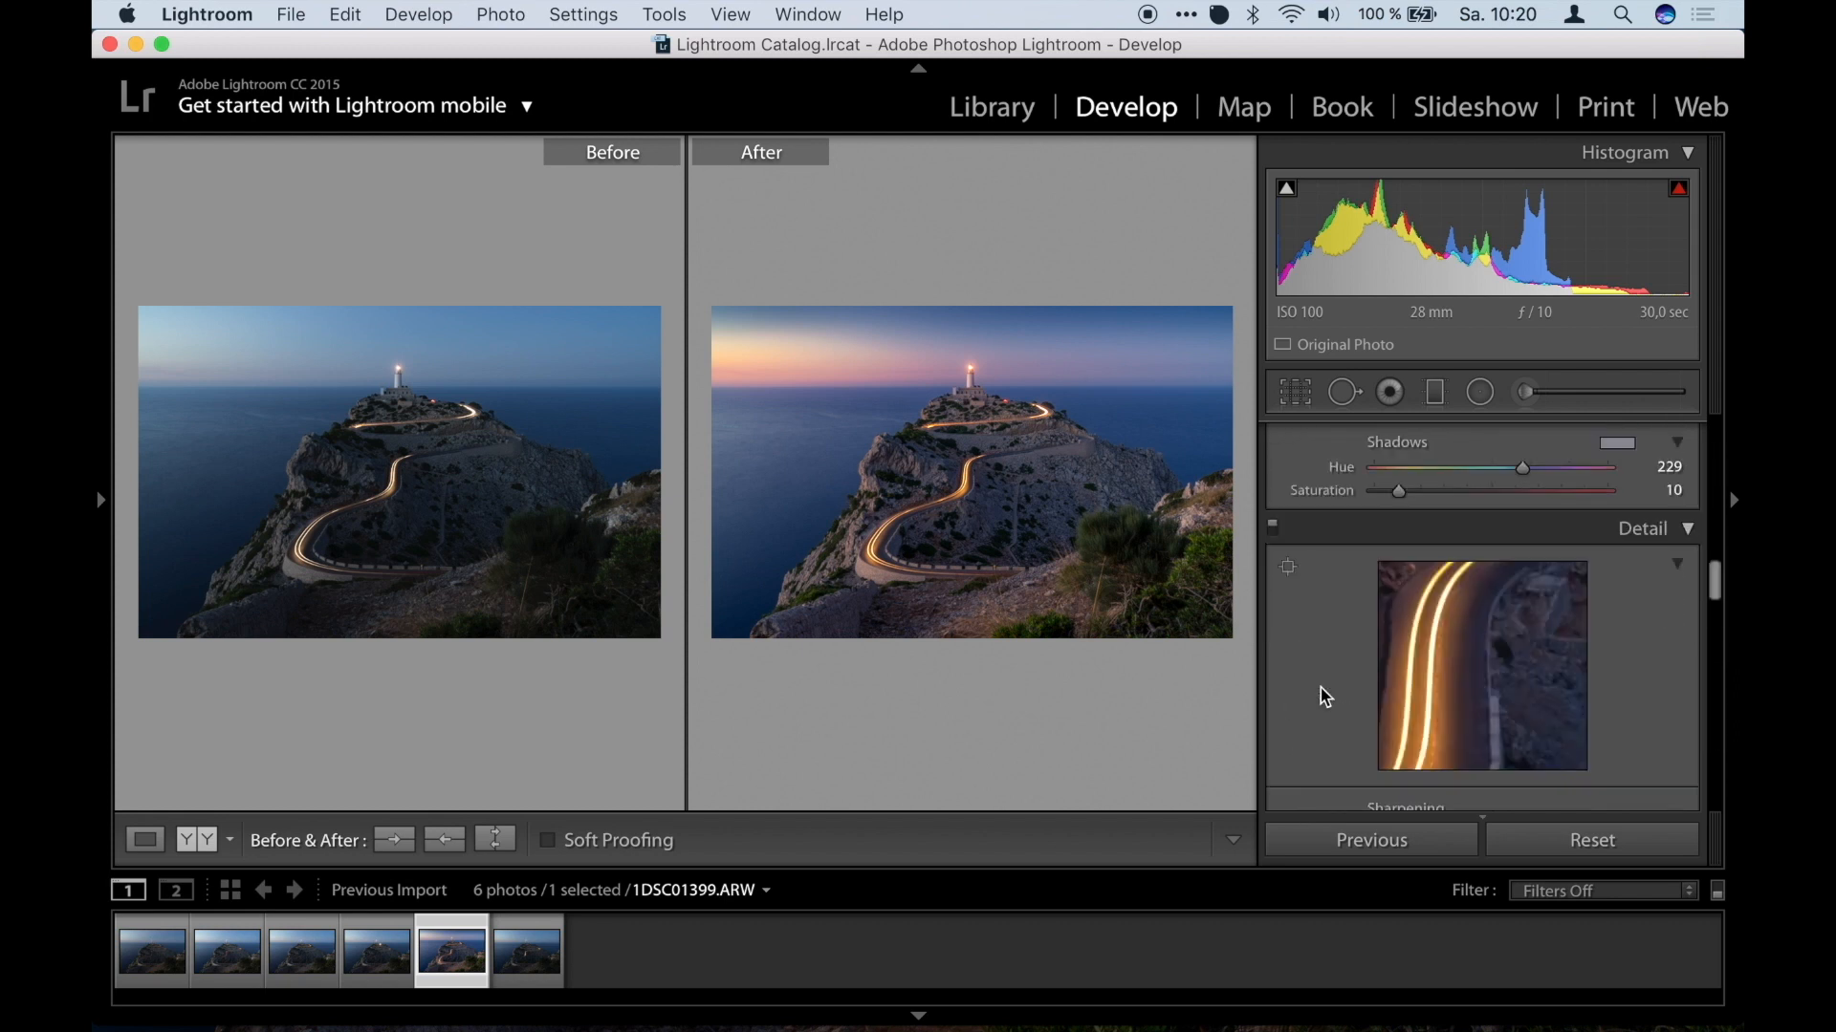
{"action": "scroll", "coordinate": [1325, 697], "scroll_direction": "down", "scroll_amount": 1}
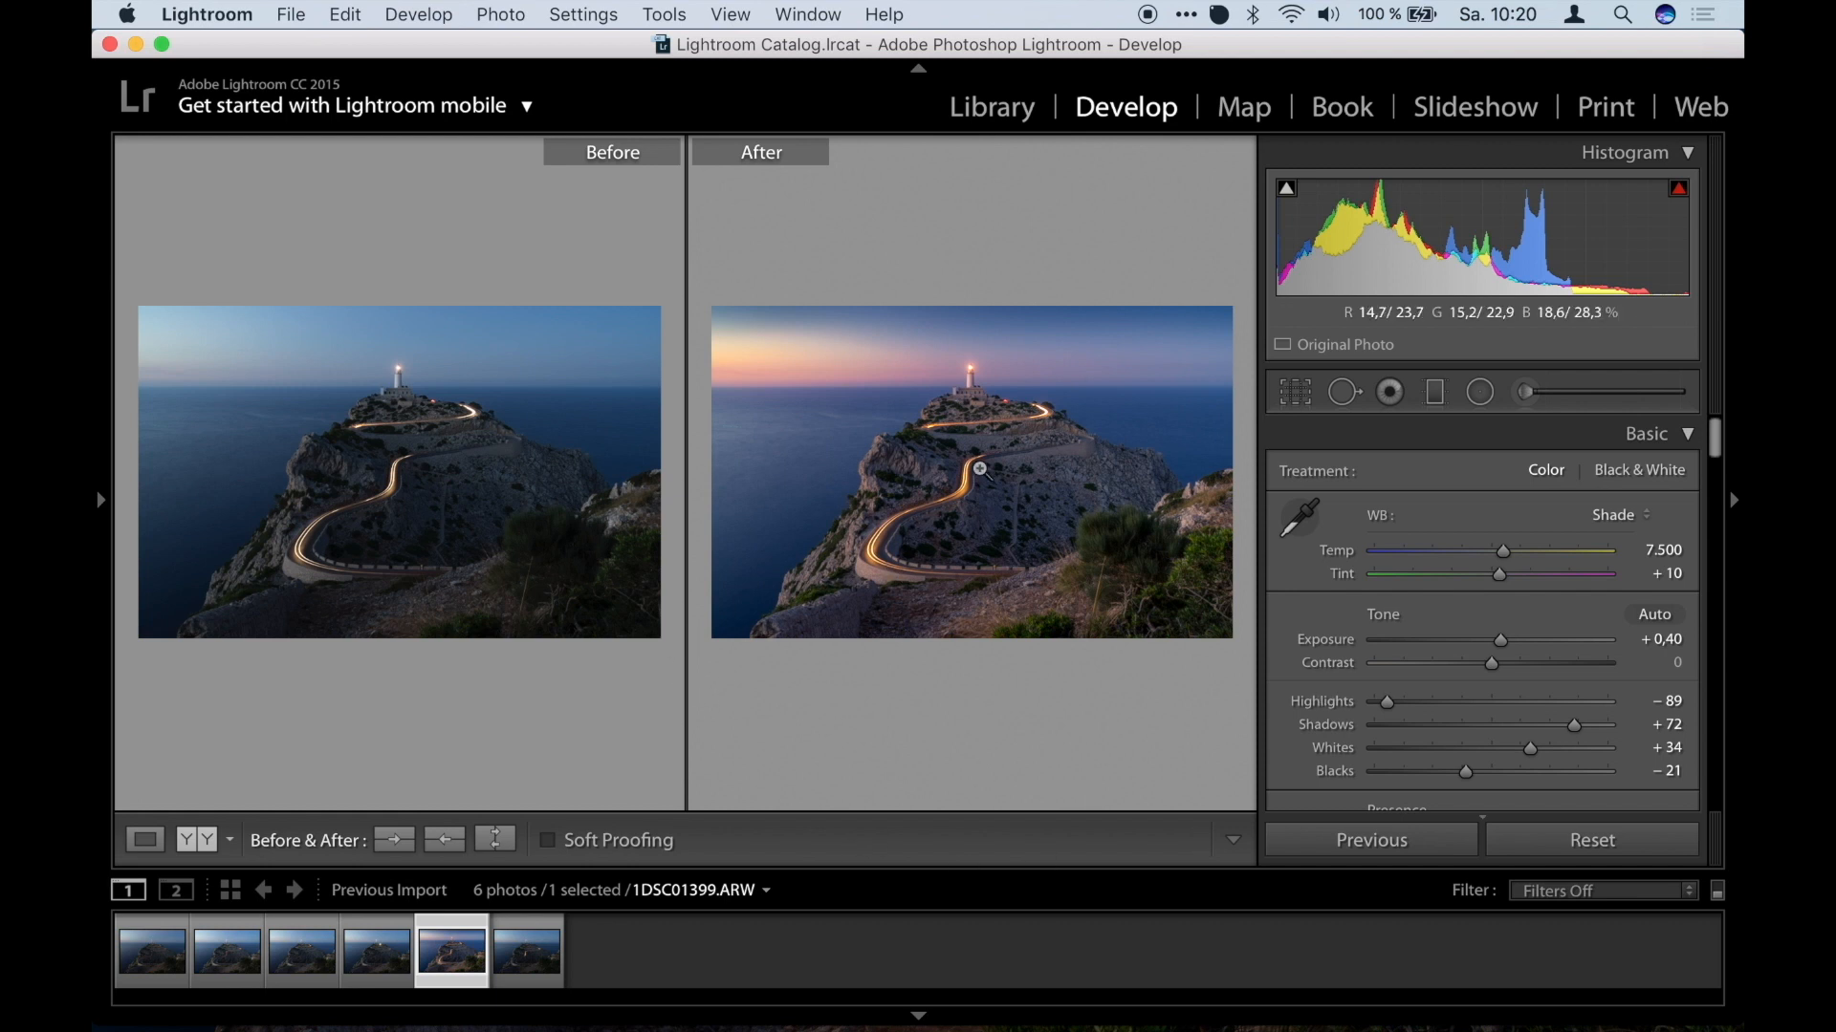
{"action": "key", "text": "y"}
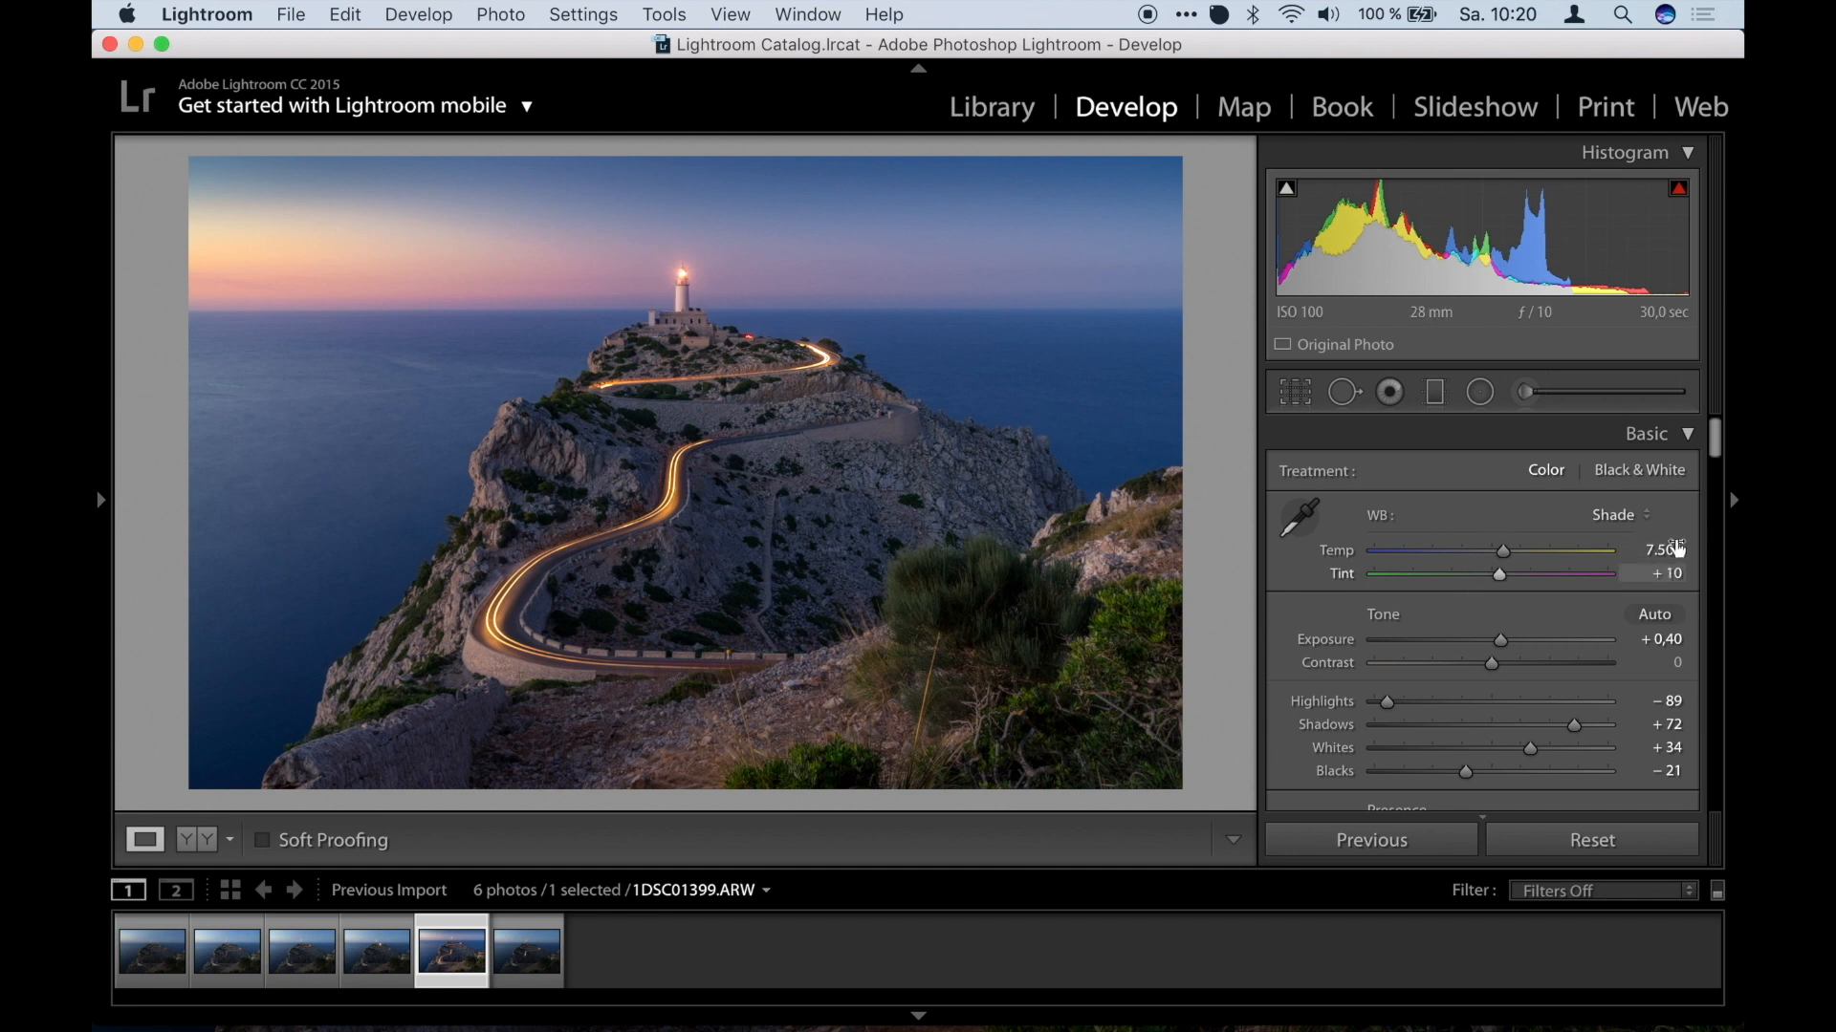
Add a horizontal graduated filter along the photo's lower edge with Exposure −0.66, extend it slightly upward, and finish editing it.
{"action": "left_click", "coordinate": [1434, 392]}
{"action": "mouse_move", "coordinate": [631, 794]}
{"action": "left_mouse_down"}
{"action": "mouse_move", "coordinate": [631, 762]}
{"action": "mouse_move", "coordinate": [630, 777]}
{"action": "left_mouse_up"}
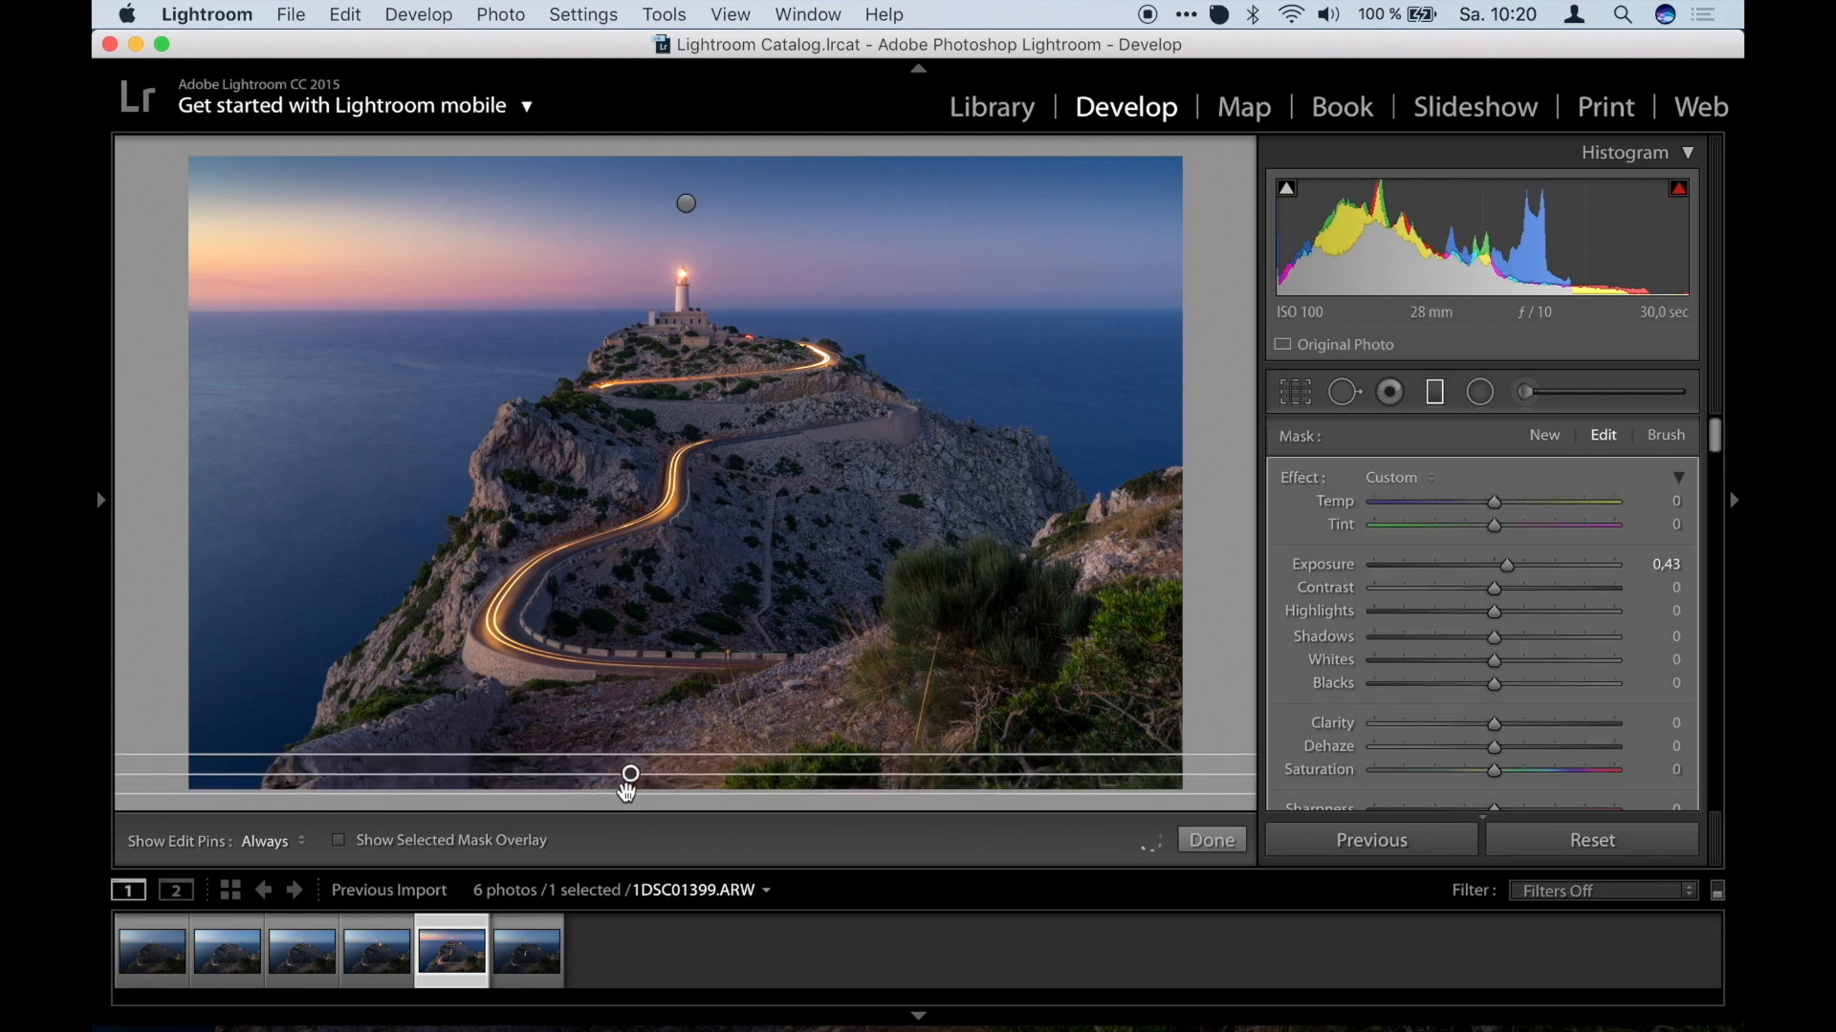
{"action": "left_click_drag", "start_coordinate": [1507, 565], "coordinate": [1482, 574]}
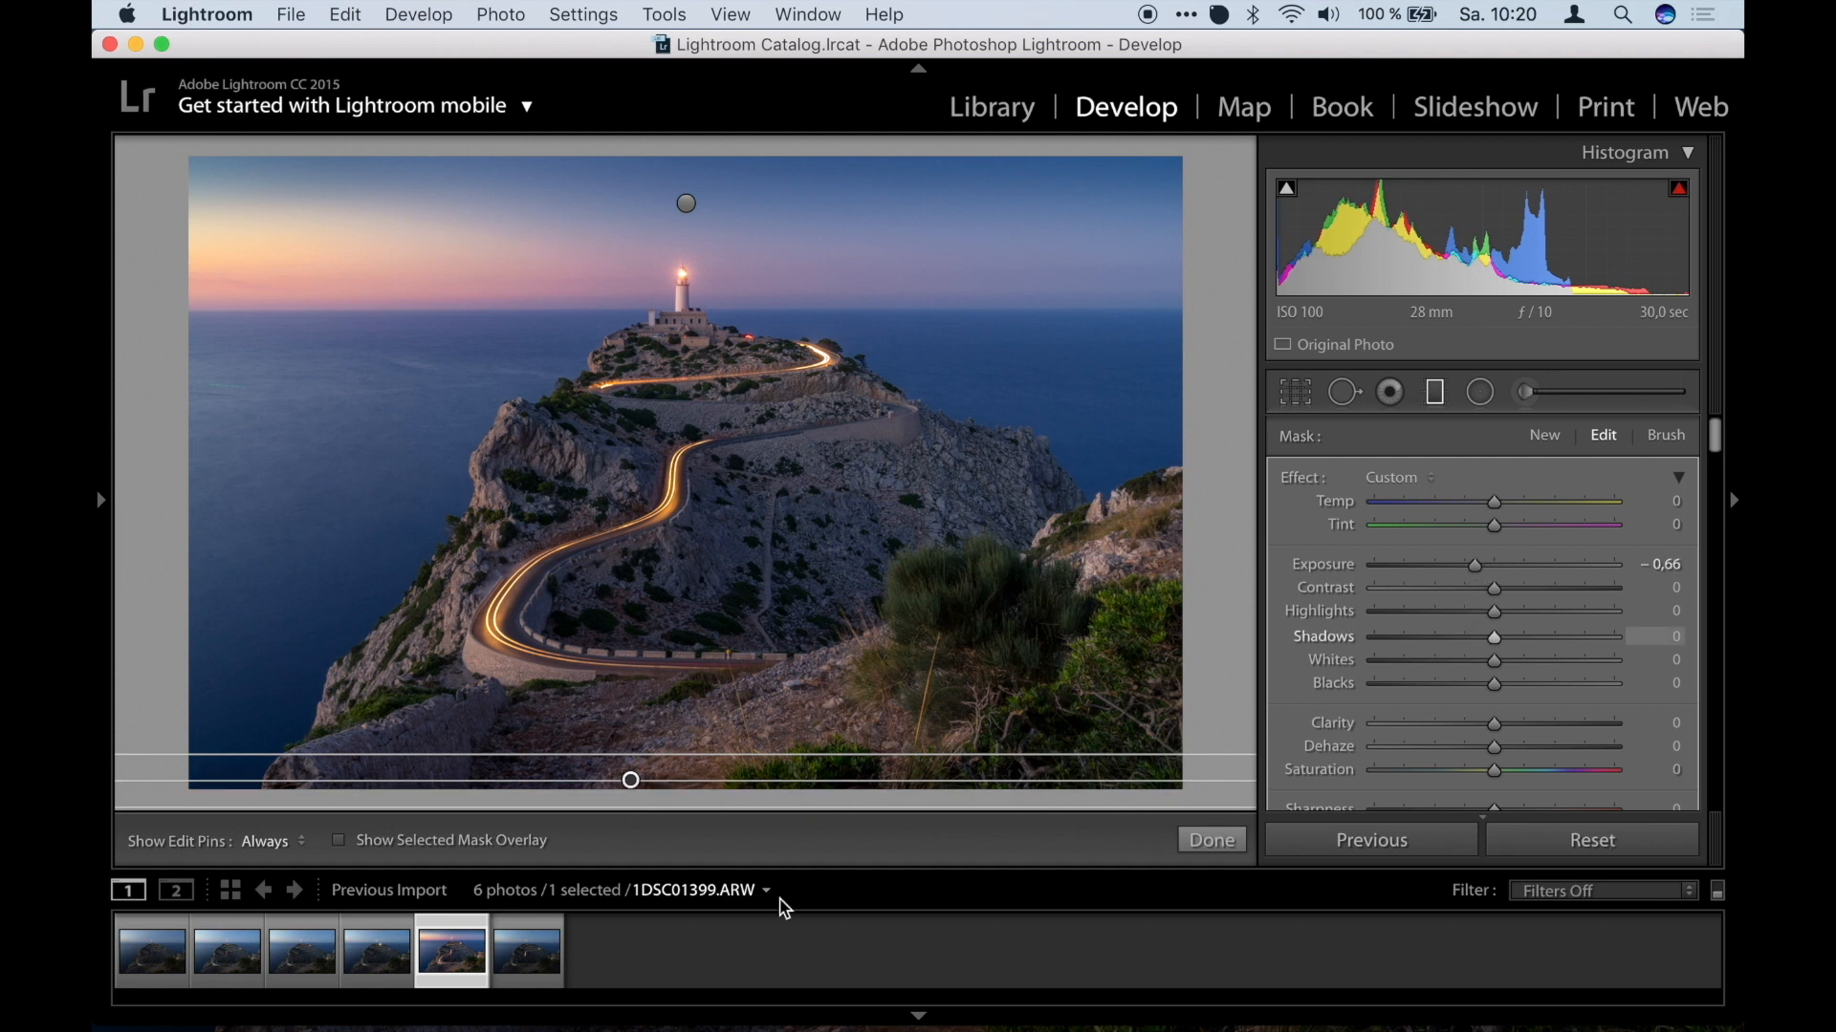
{"action": "left_click_drag", "start_coordinate": [663, 767], "coordinate": [661, 744]}
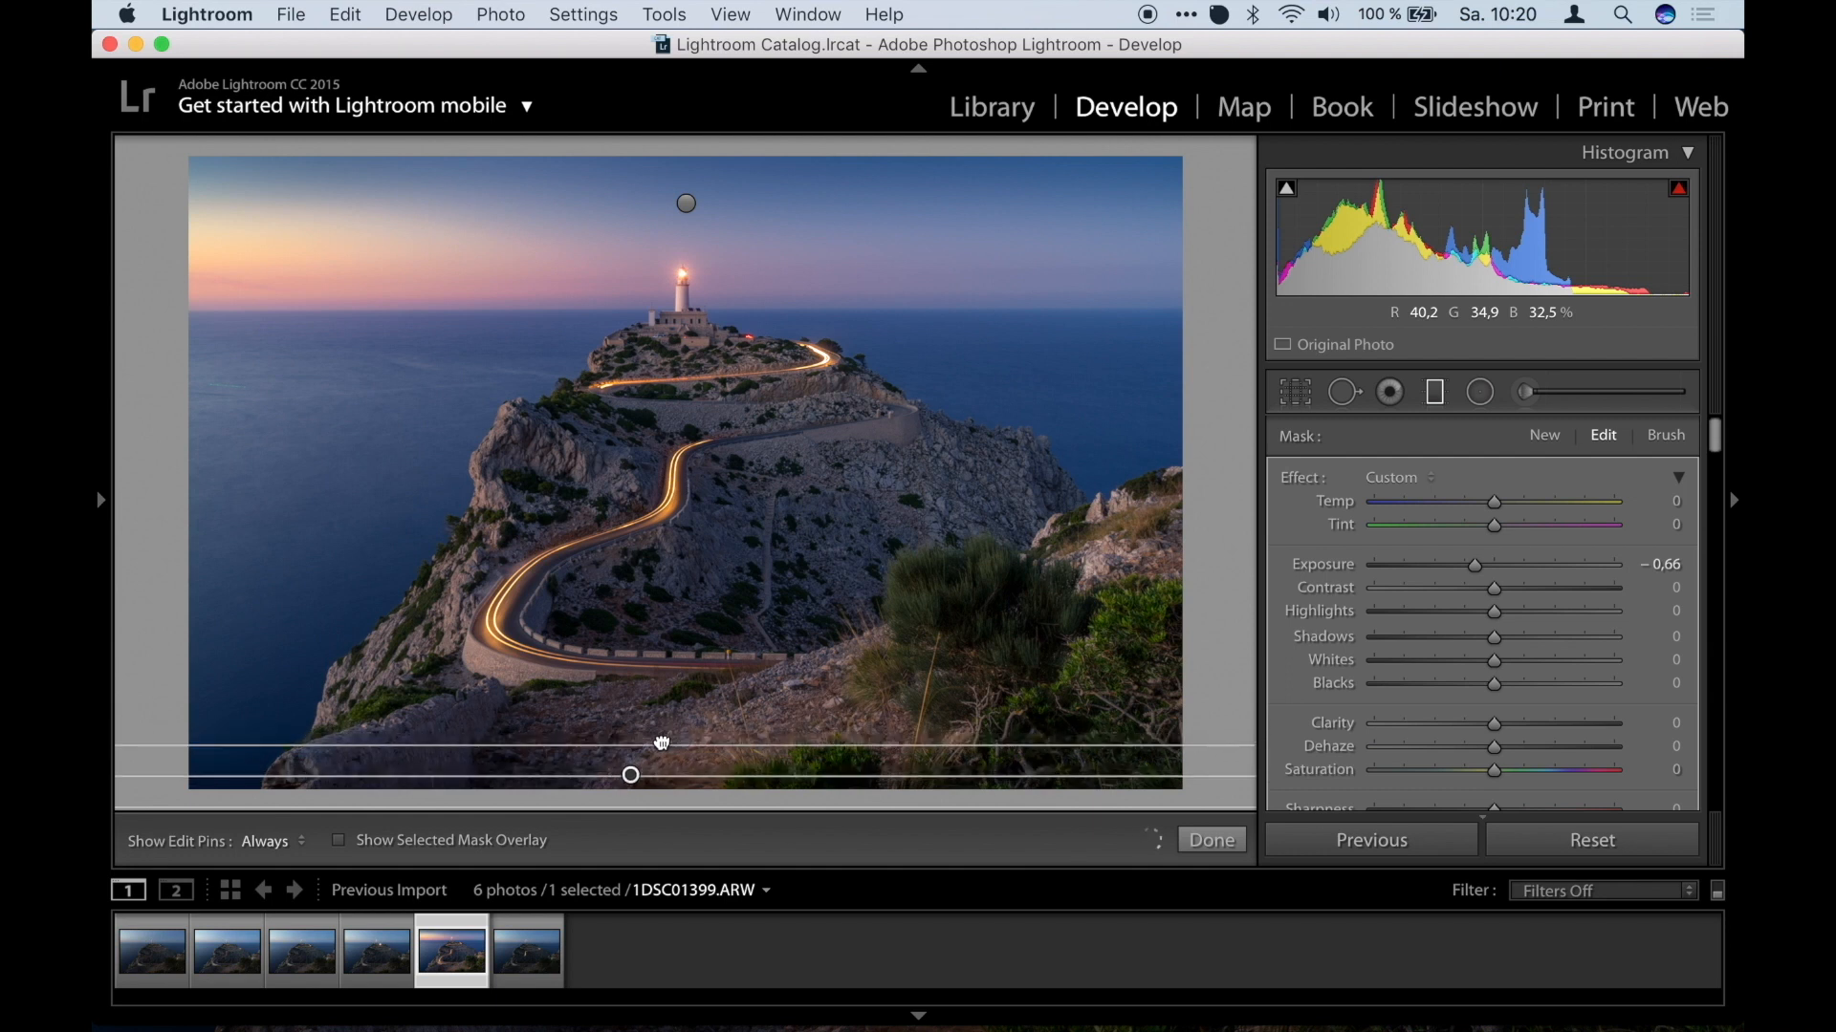
{"action": "left_click", "coordinate": [1202, 845]}
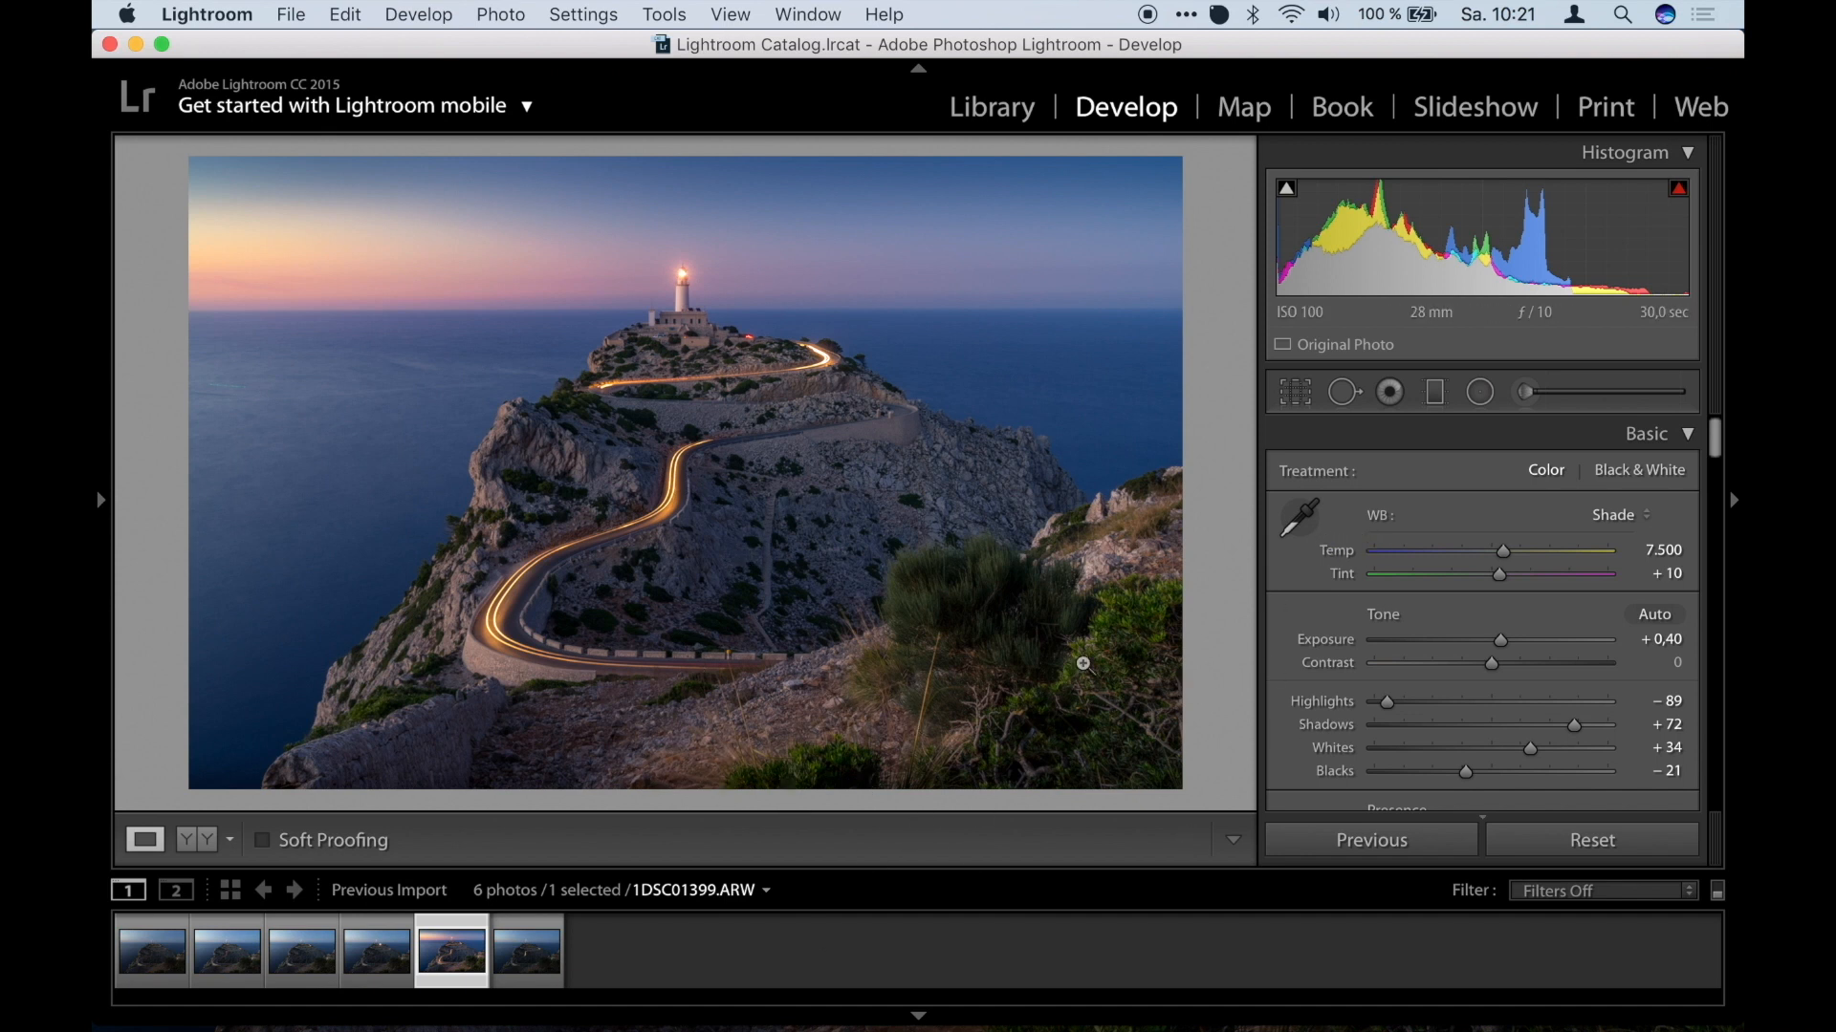
Set the lower-edge graduated filter's Exposure to −0.57 and finish editing it.
{"action": "scroll", "coordinate": [1434, 669], "scroll_direction": "down", "scroll_amount": 3}
{"action": "scroll", "coordinate": [1429, 669], "scroll_direction": "down", "scroll_amount": 5}
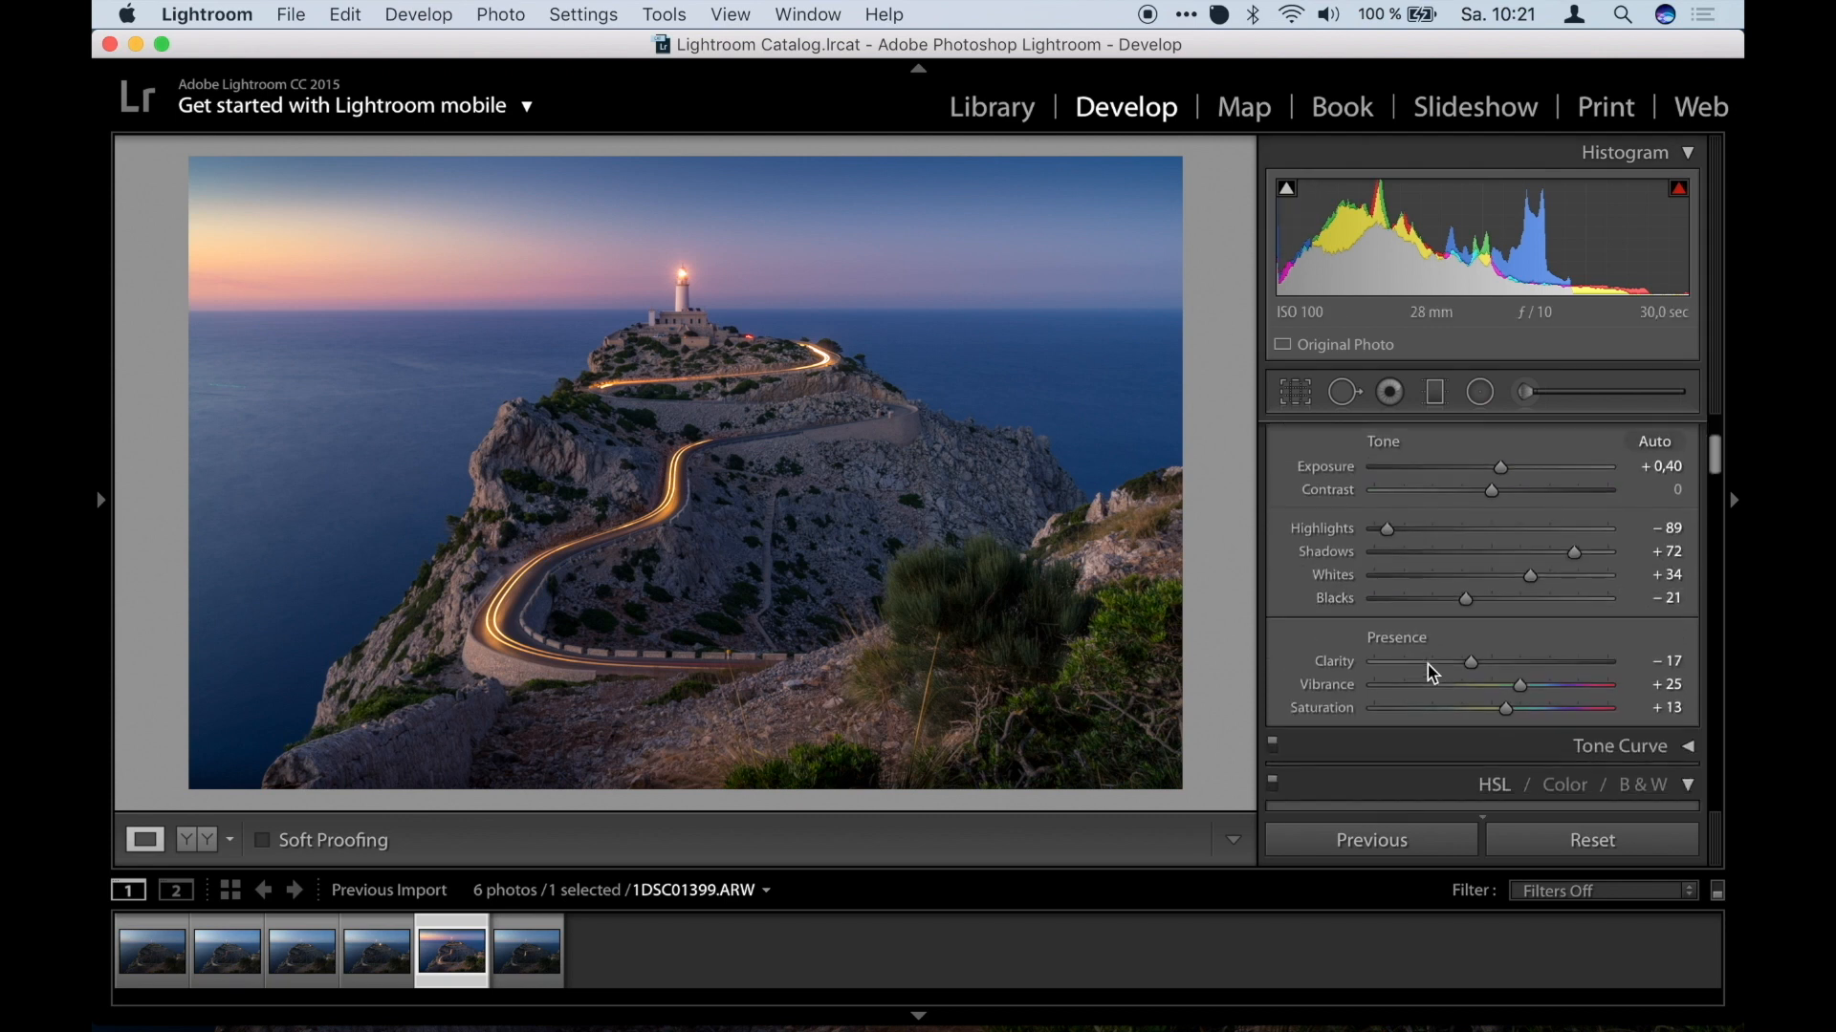
{"action": "left_click", "coordinate": [1434, 400]}
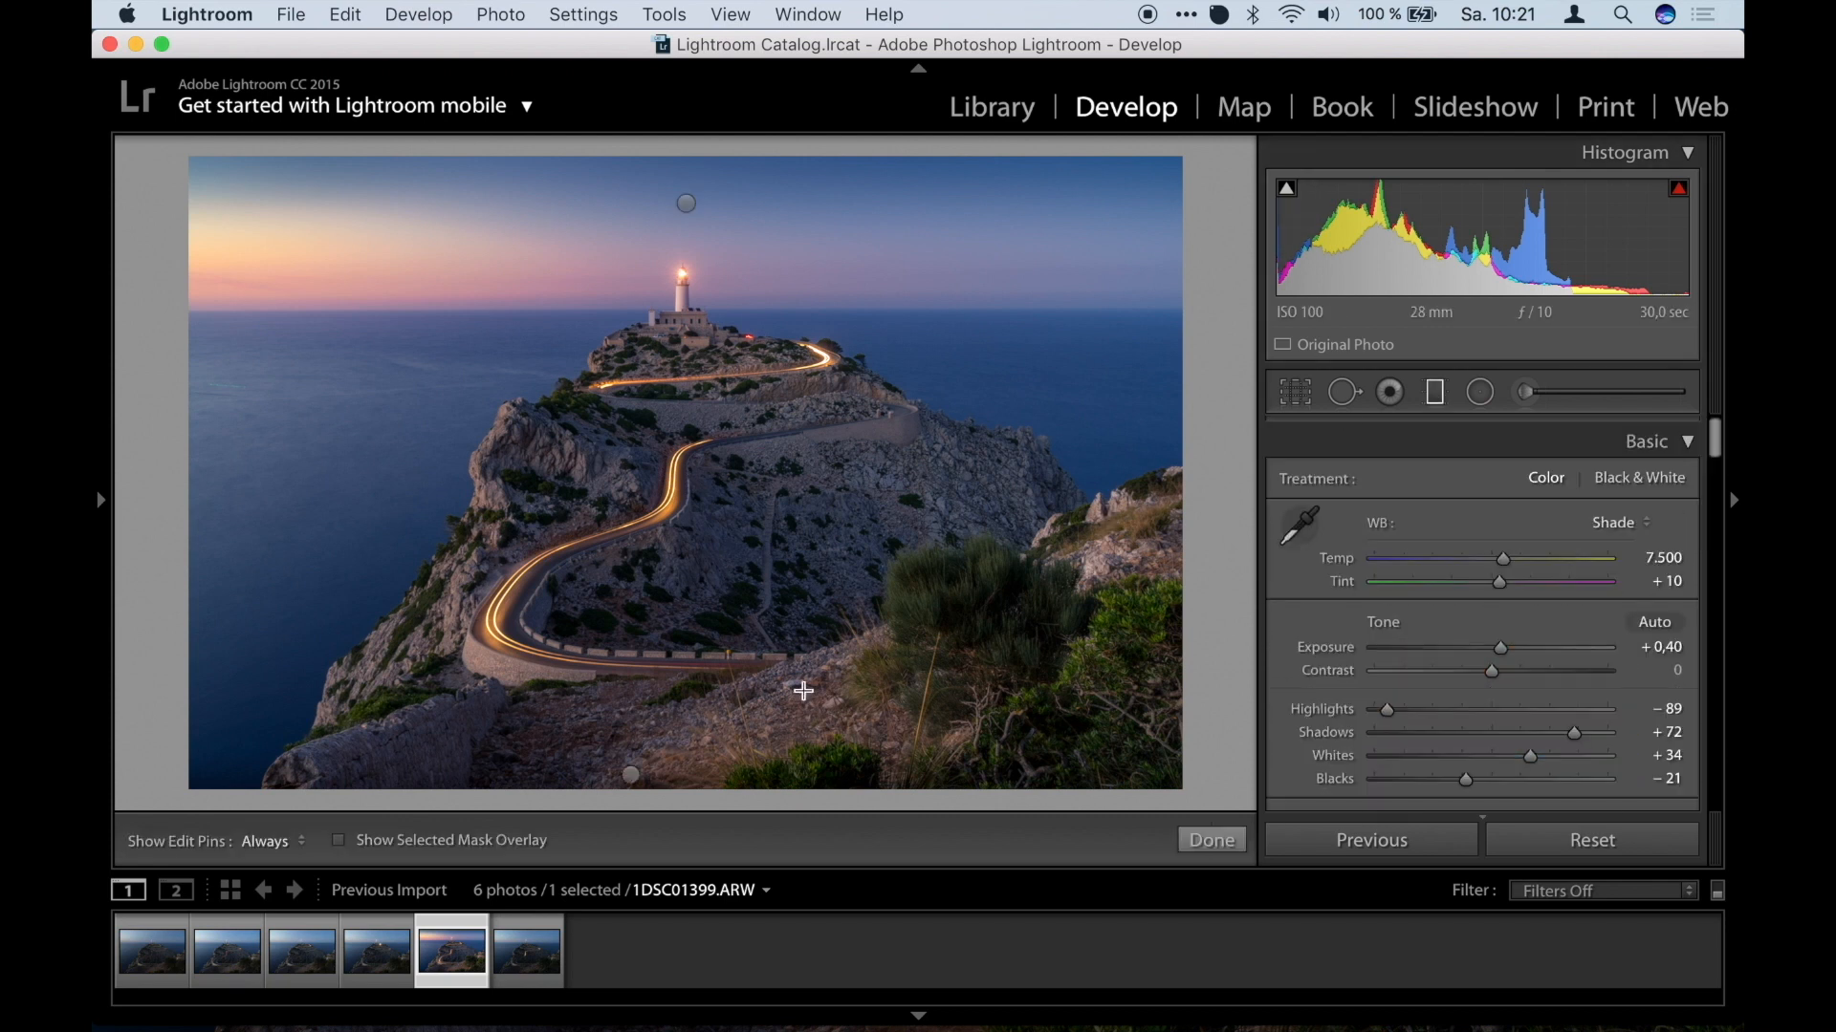
{"action": "left_click_drag", "start_coordinate": [631, 805], "coordinate": [631, 745]}
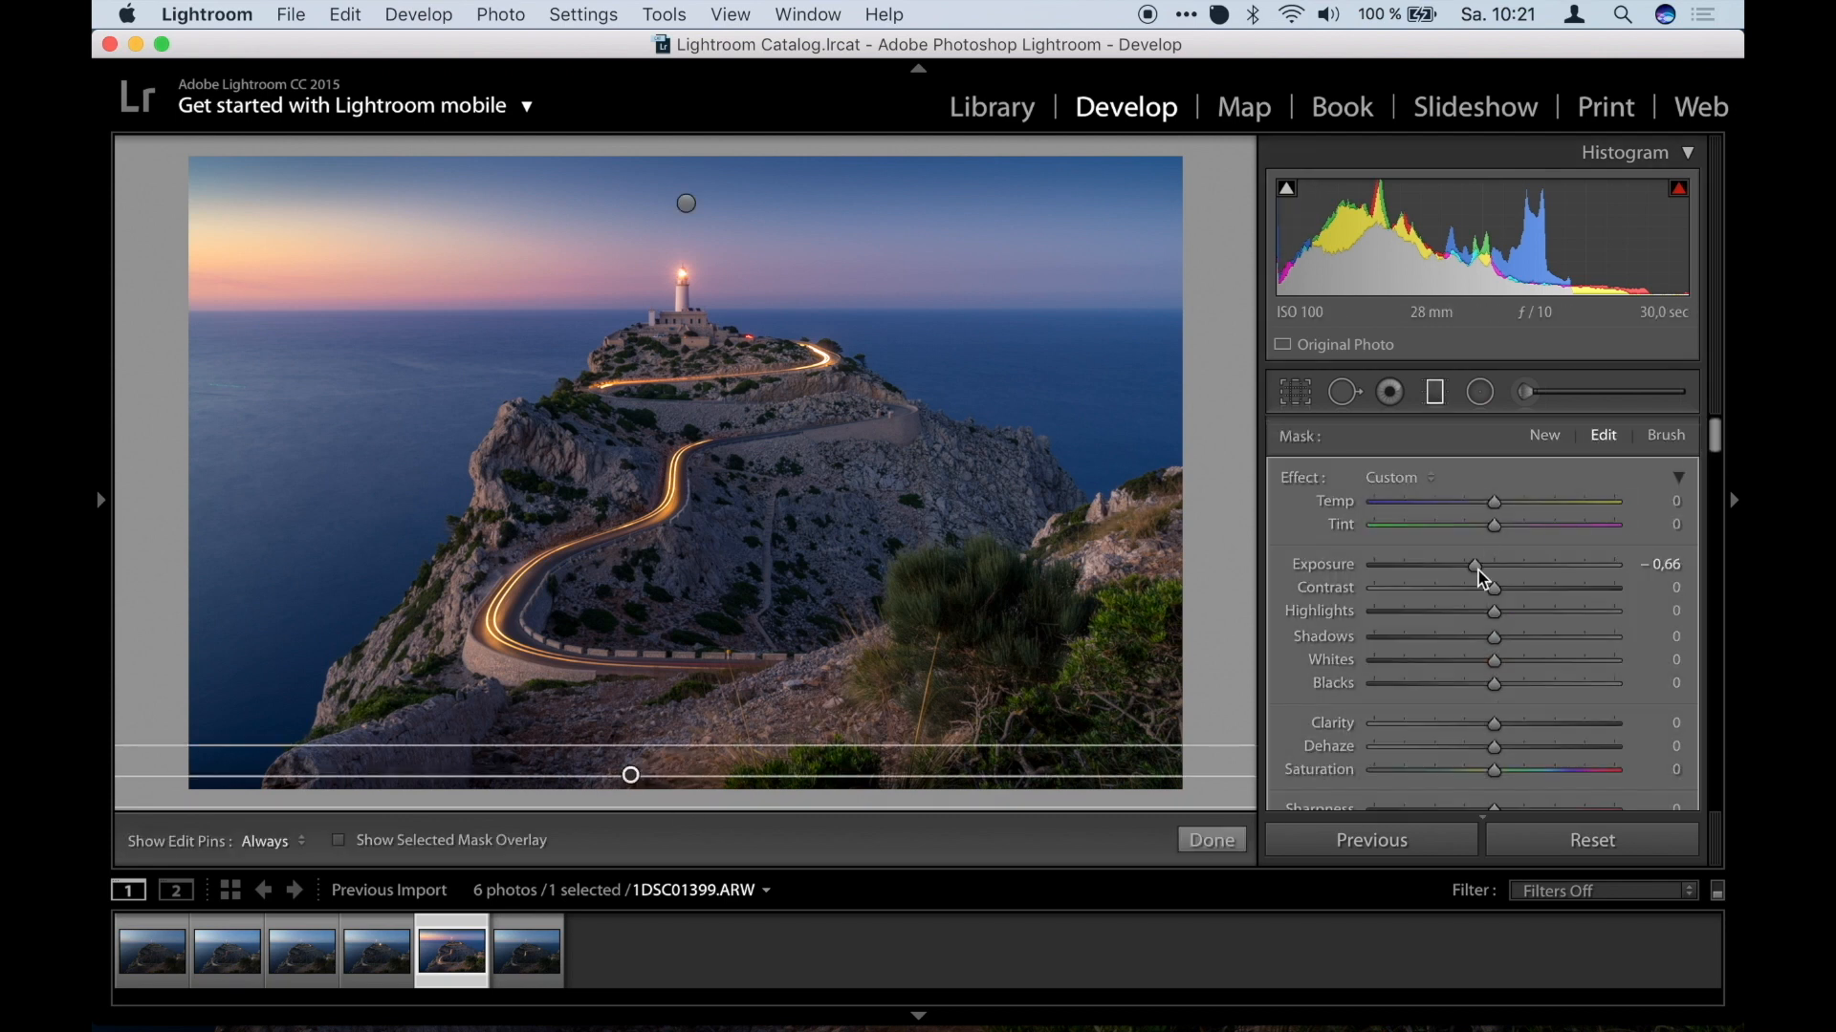
{"action": "left_click_drag", "start_coordinate": [1478, 565], "coordinate": [1481, 566]}
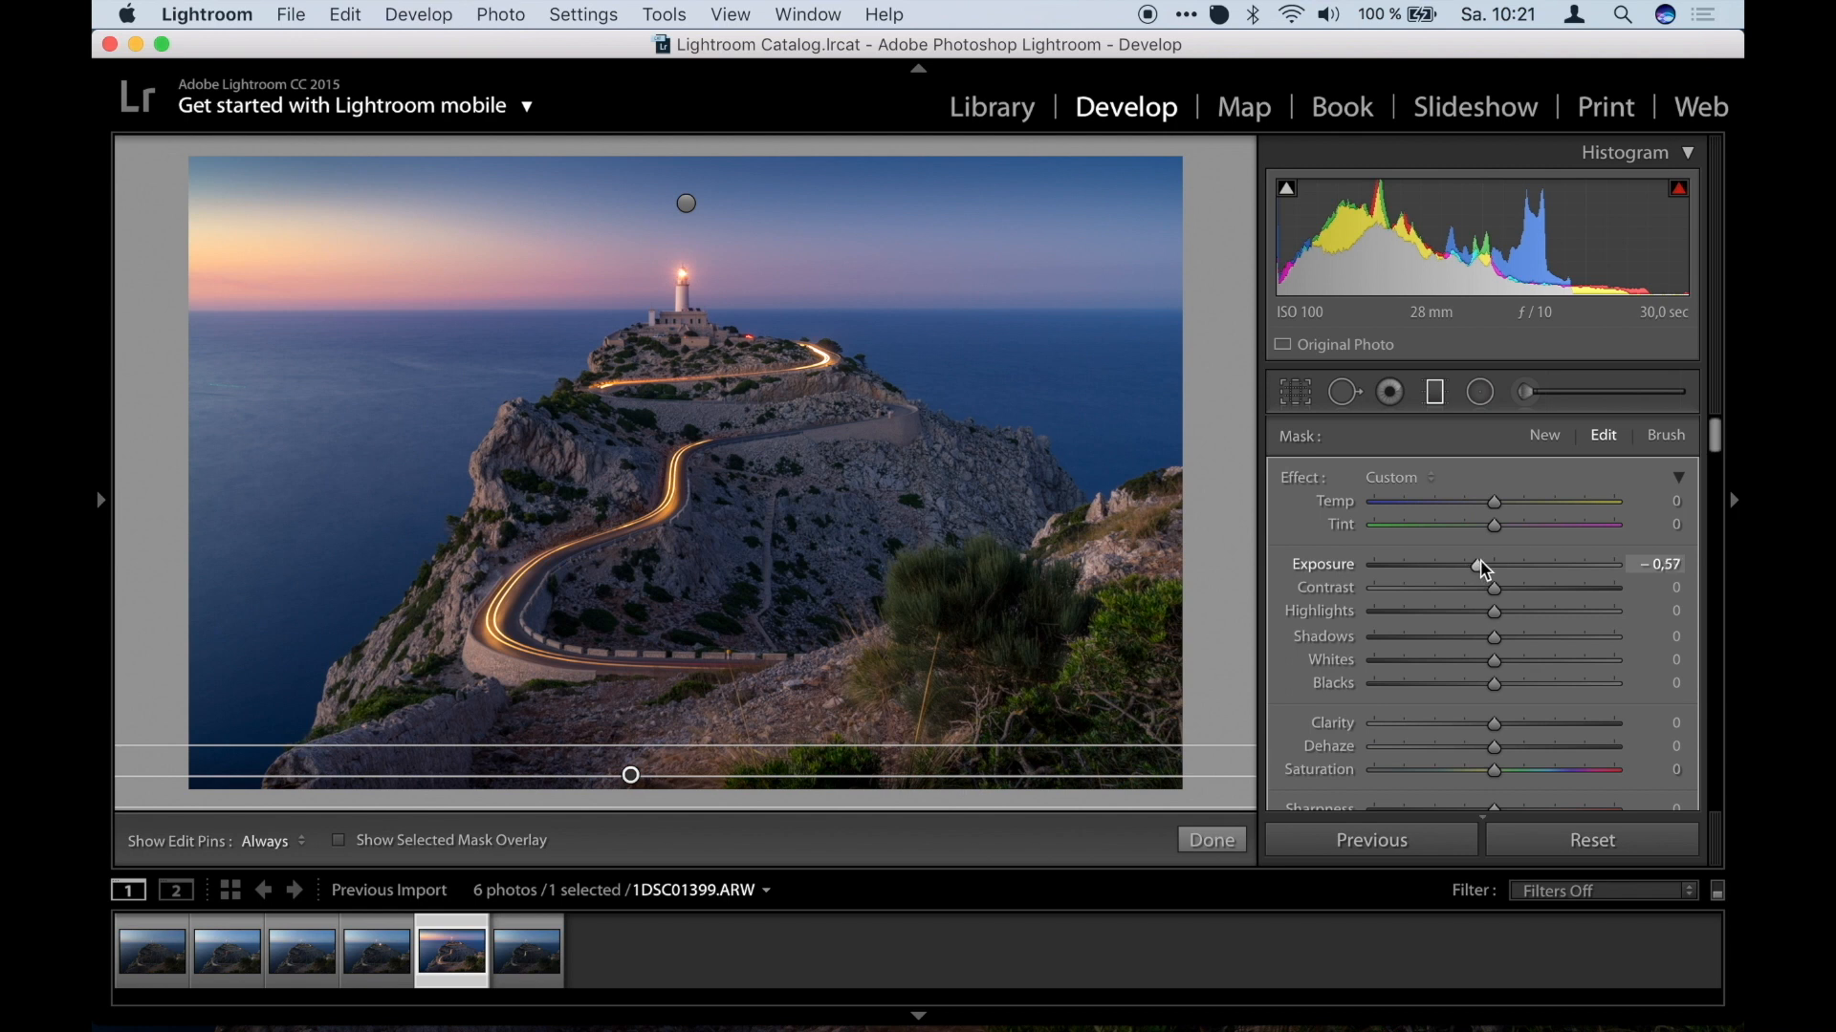
{"action": "left_click", "coordinate": [1211, 840]}
Add a slight Highlight Priority post-crop vignette with an Amount of −8.
{"action": "scroll", "coordinate": [1362, 728], "scroll_direction": "down", "scroll_amount": 20}
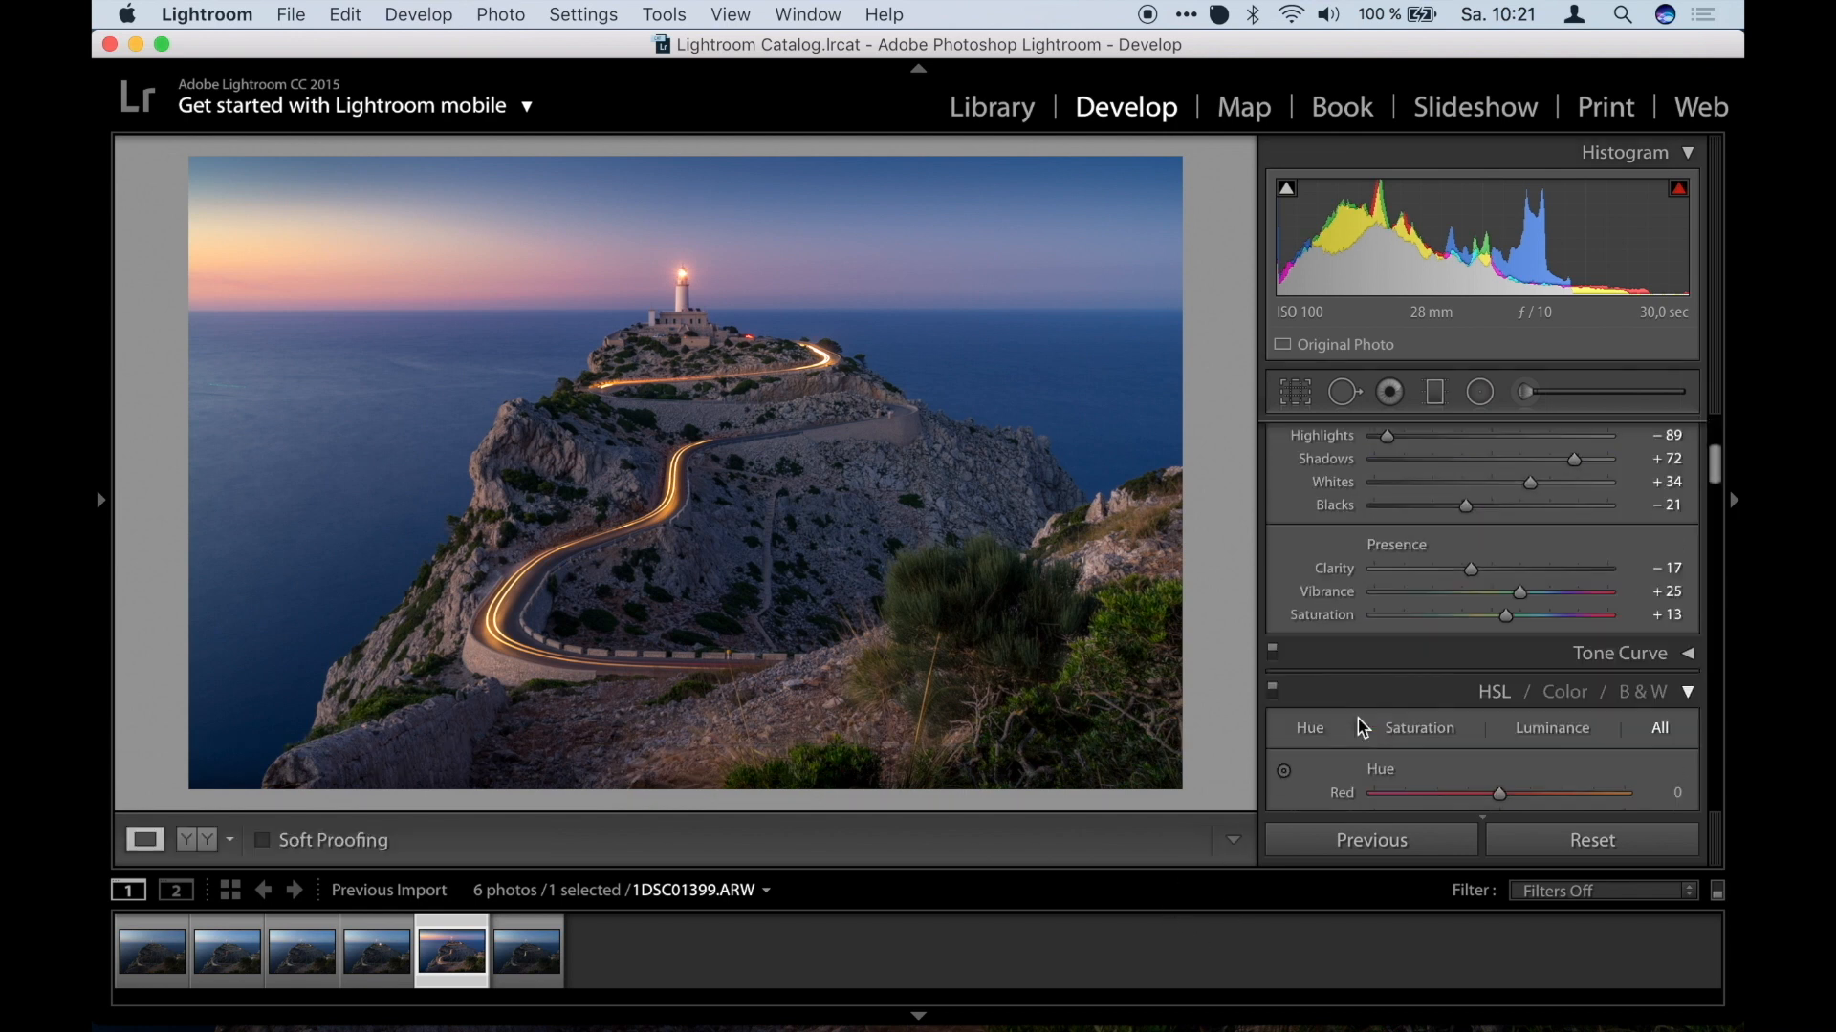
{"action": "scroll", "coordinate": [1361, 728], "scroll_direction": "down", "scroll_amount": 15}
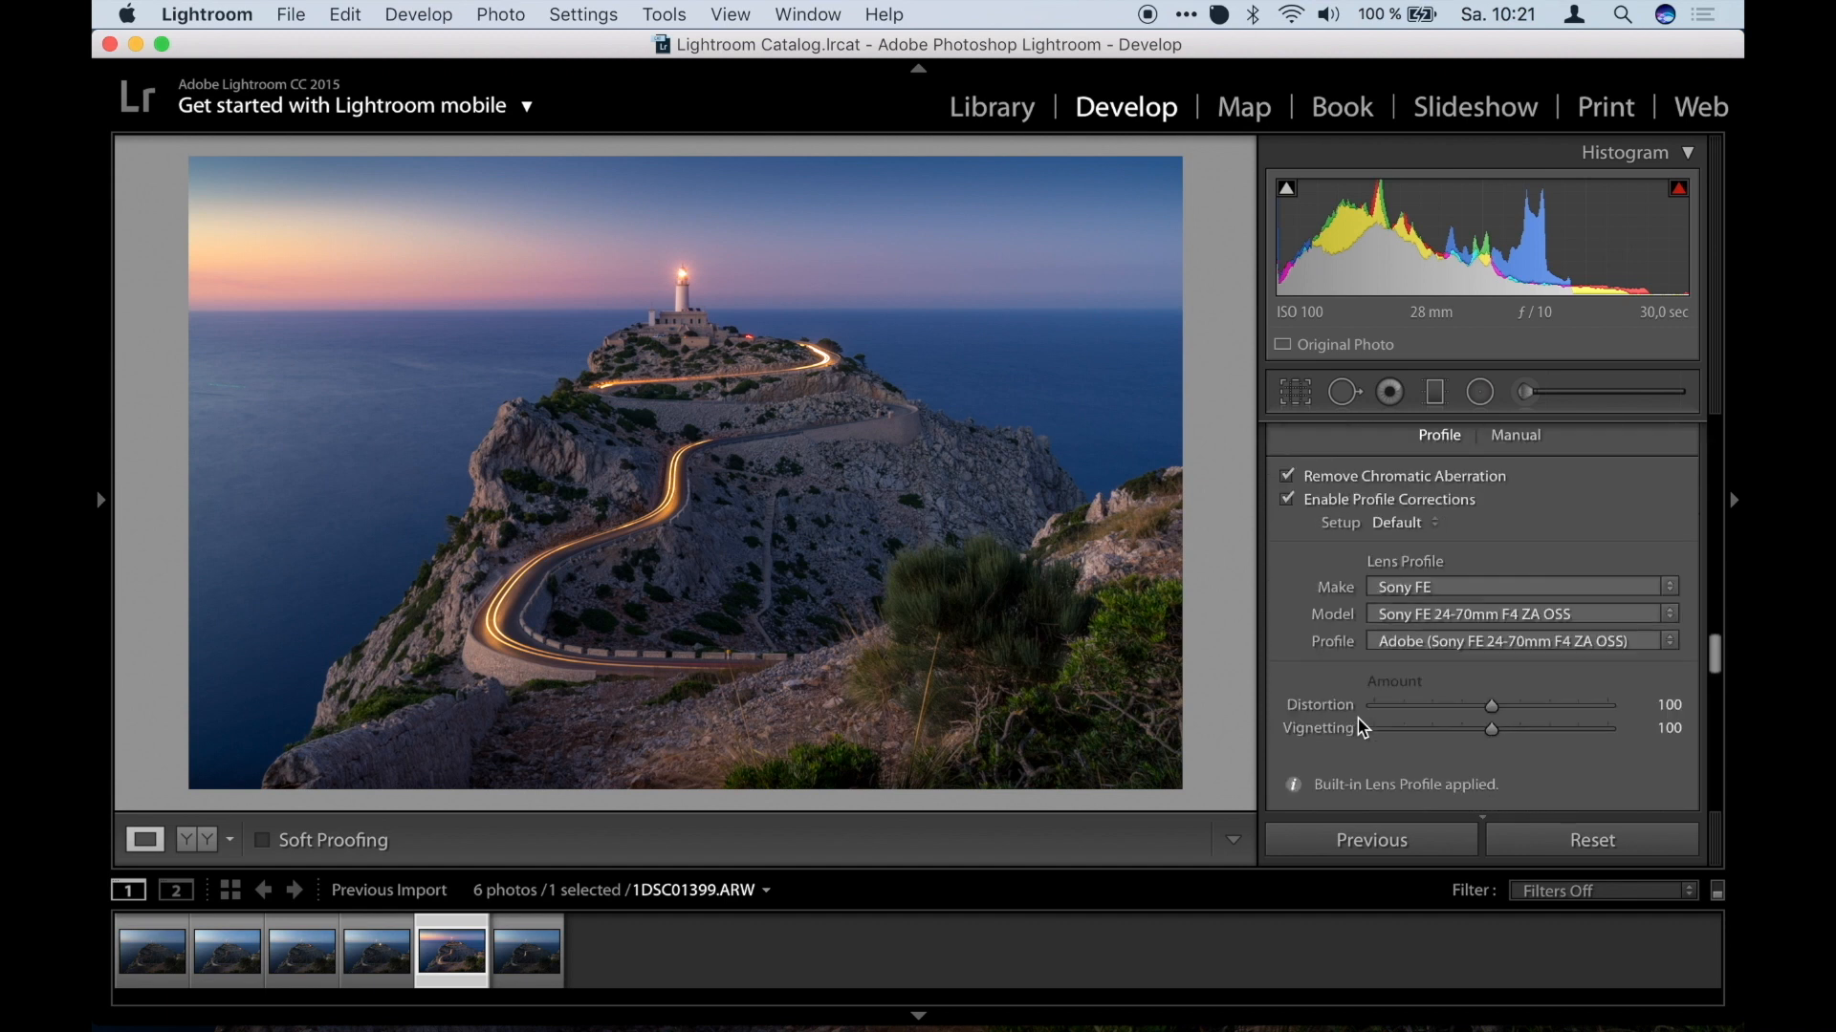
{"action": "scroll", "coordinate": [1363, 707], "scroll_direction": "down", "scroll_amount": 2}
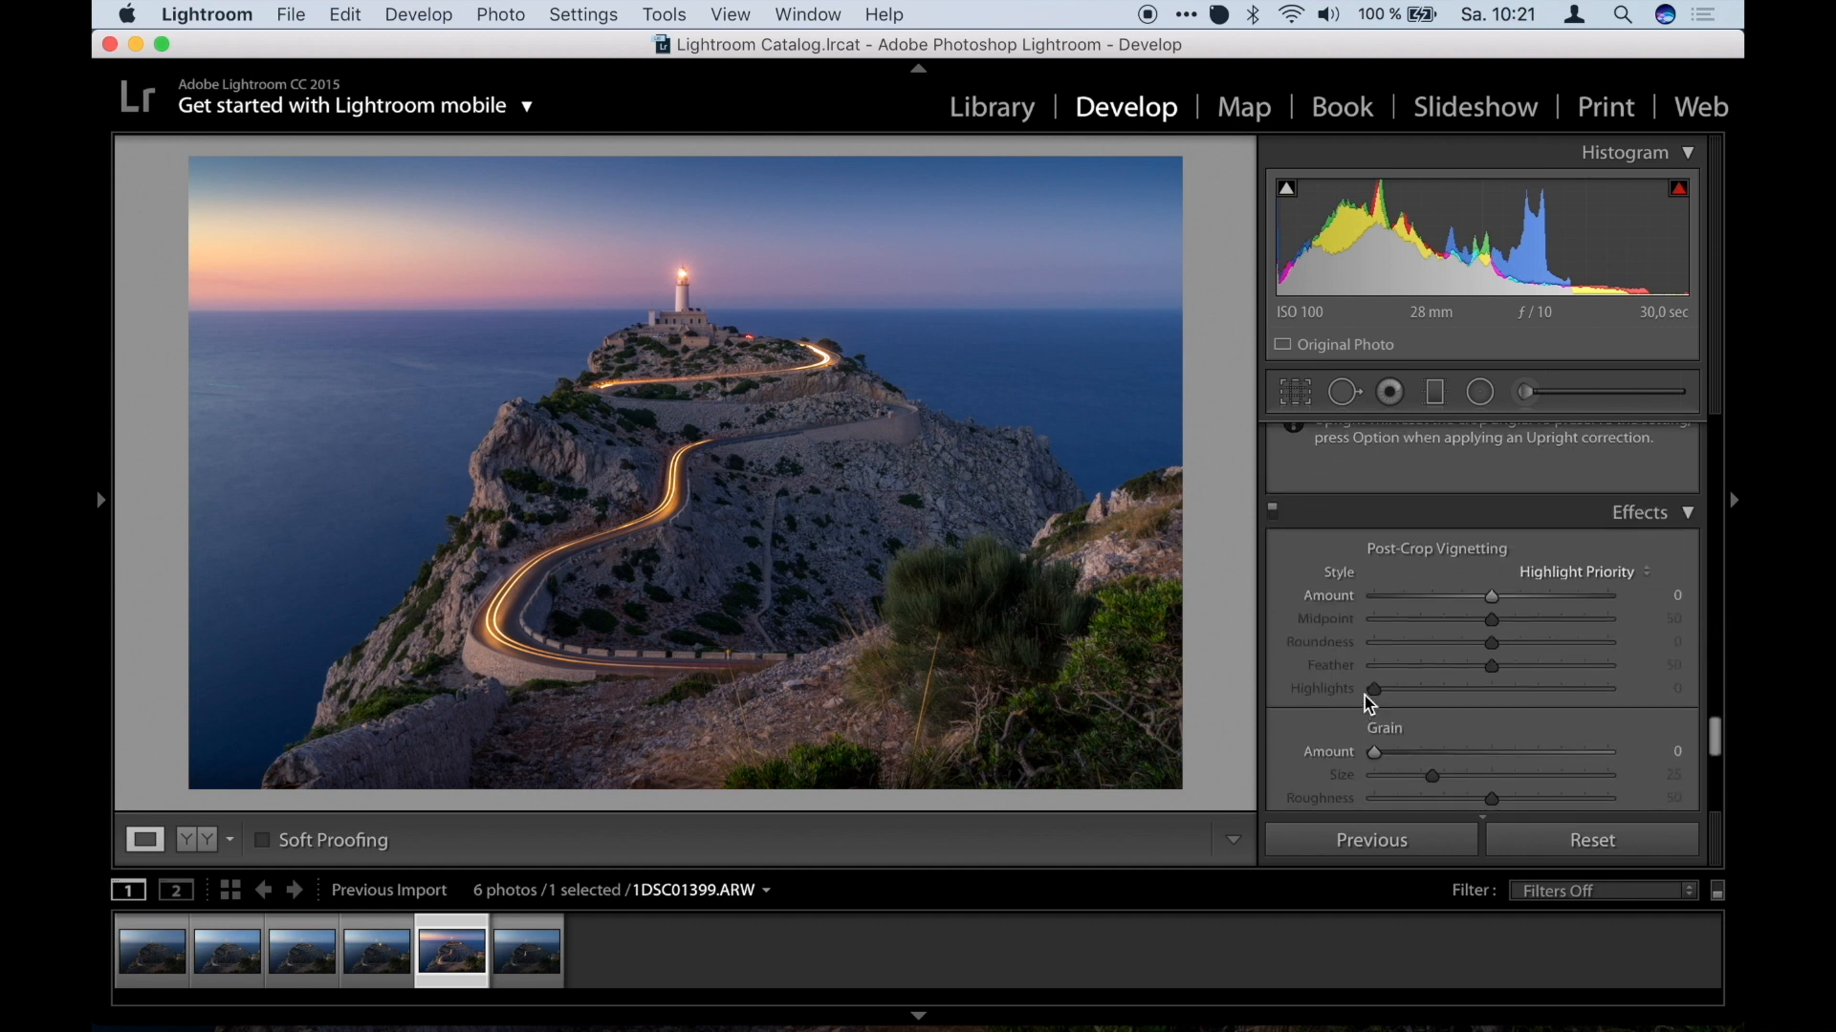
{"action": "left_click_drag", "start_coordinate": [1491, 590], "coordinate": [1482, 589]}
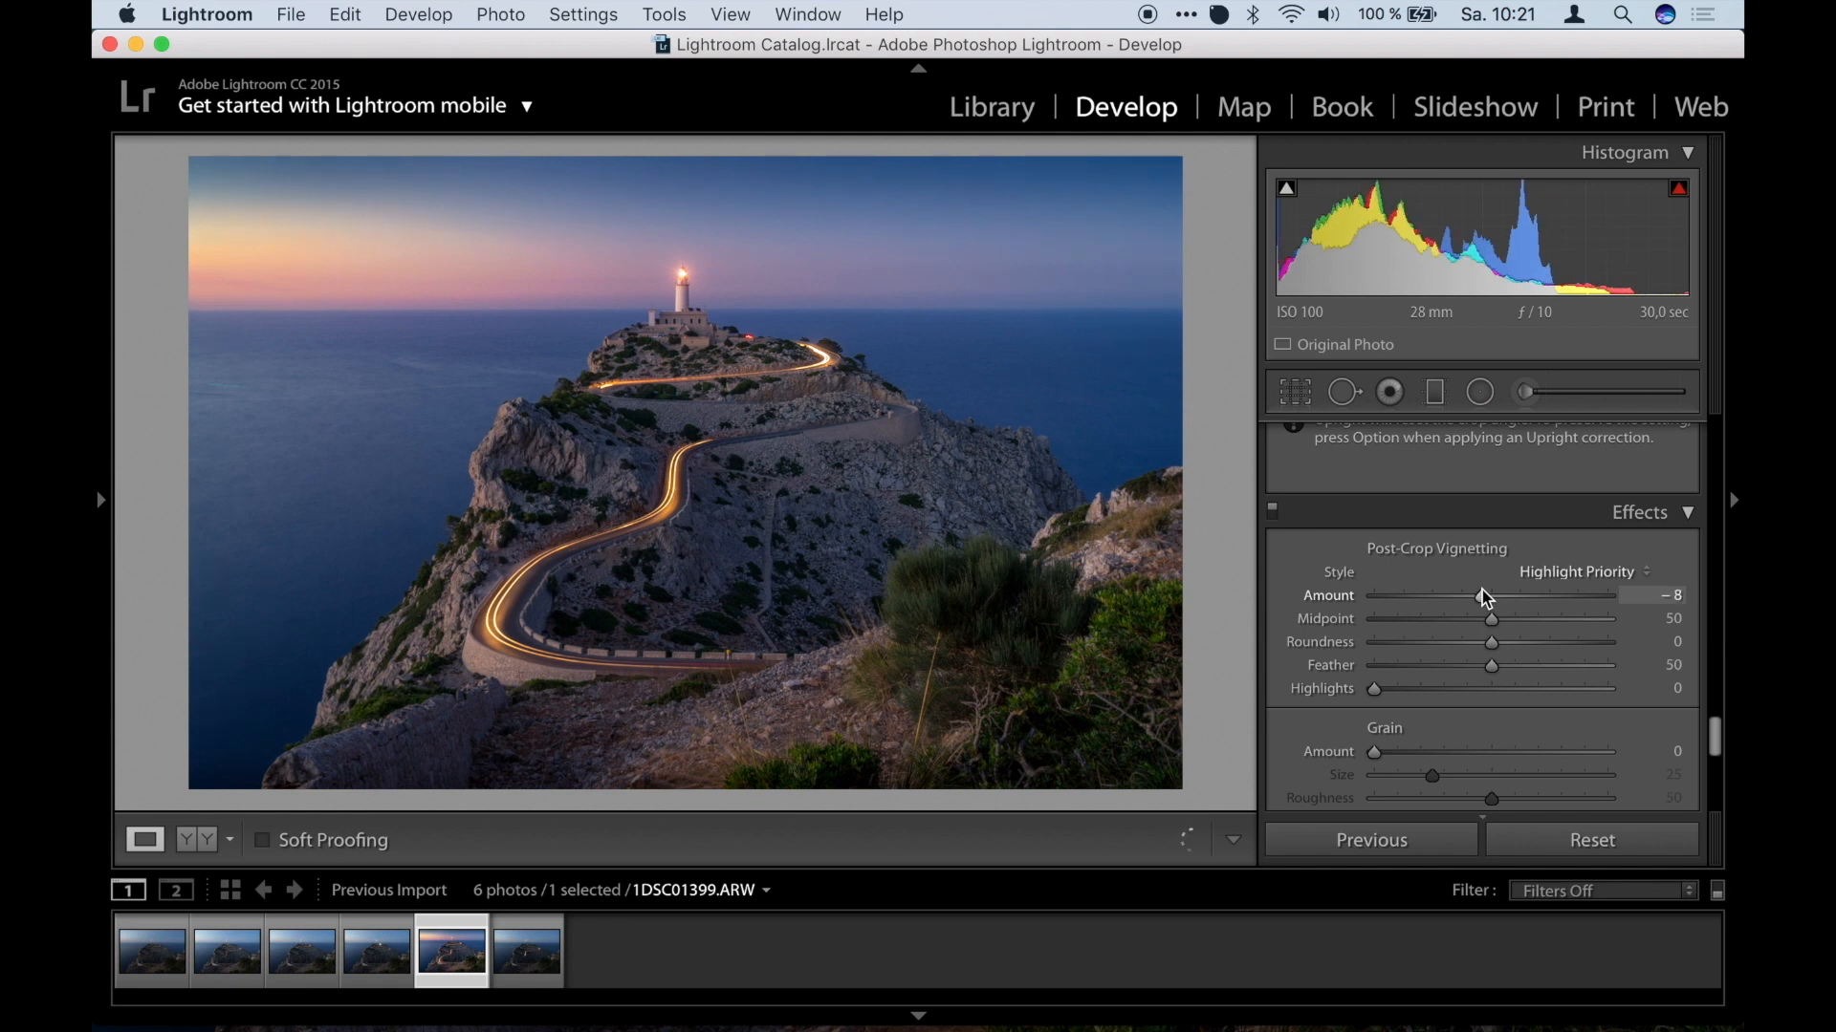
{"action": "scroll", "coordinate": [1315, 736], "scroll_direction": "down", "scroll_amount": 3}
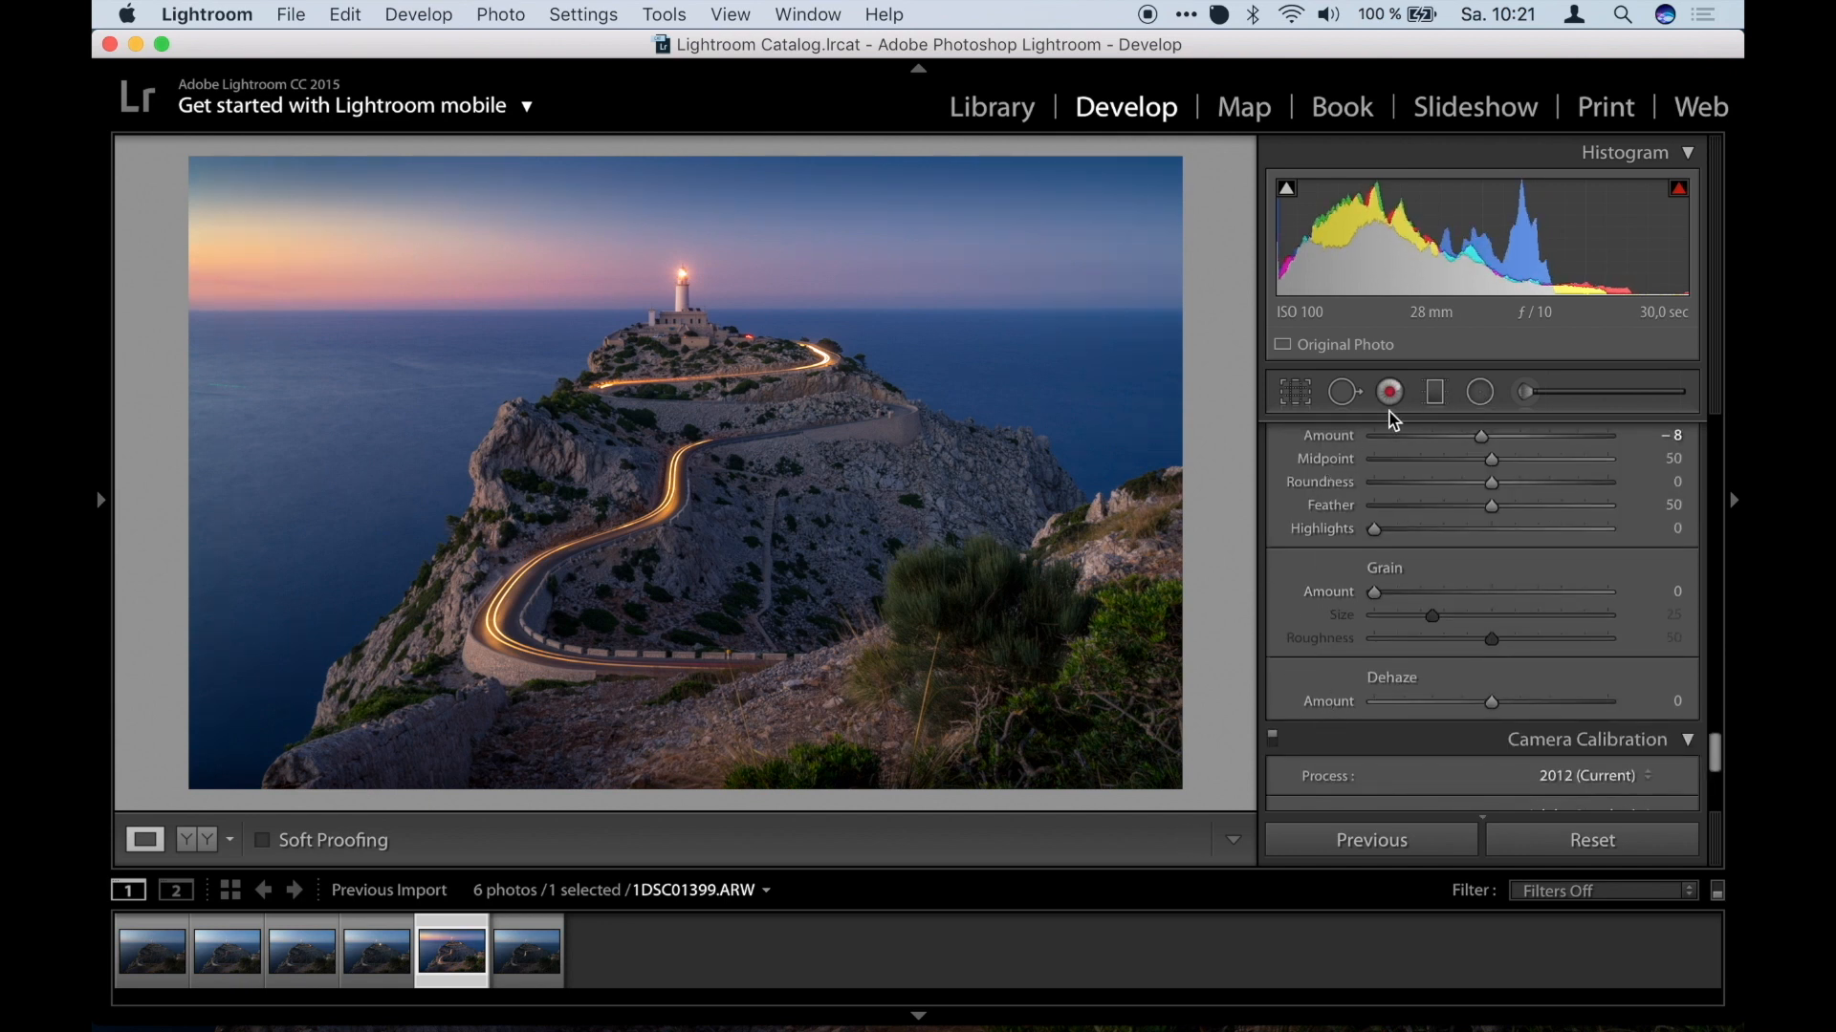
Set the Exposure of the graduated filter at the photo's lower edge to −0.45 and finish editing it.
{"action": "left_click", "coordinate": [1435, 396]}
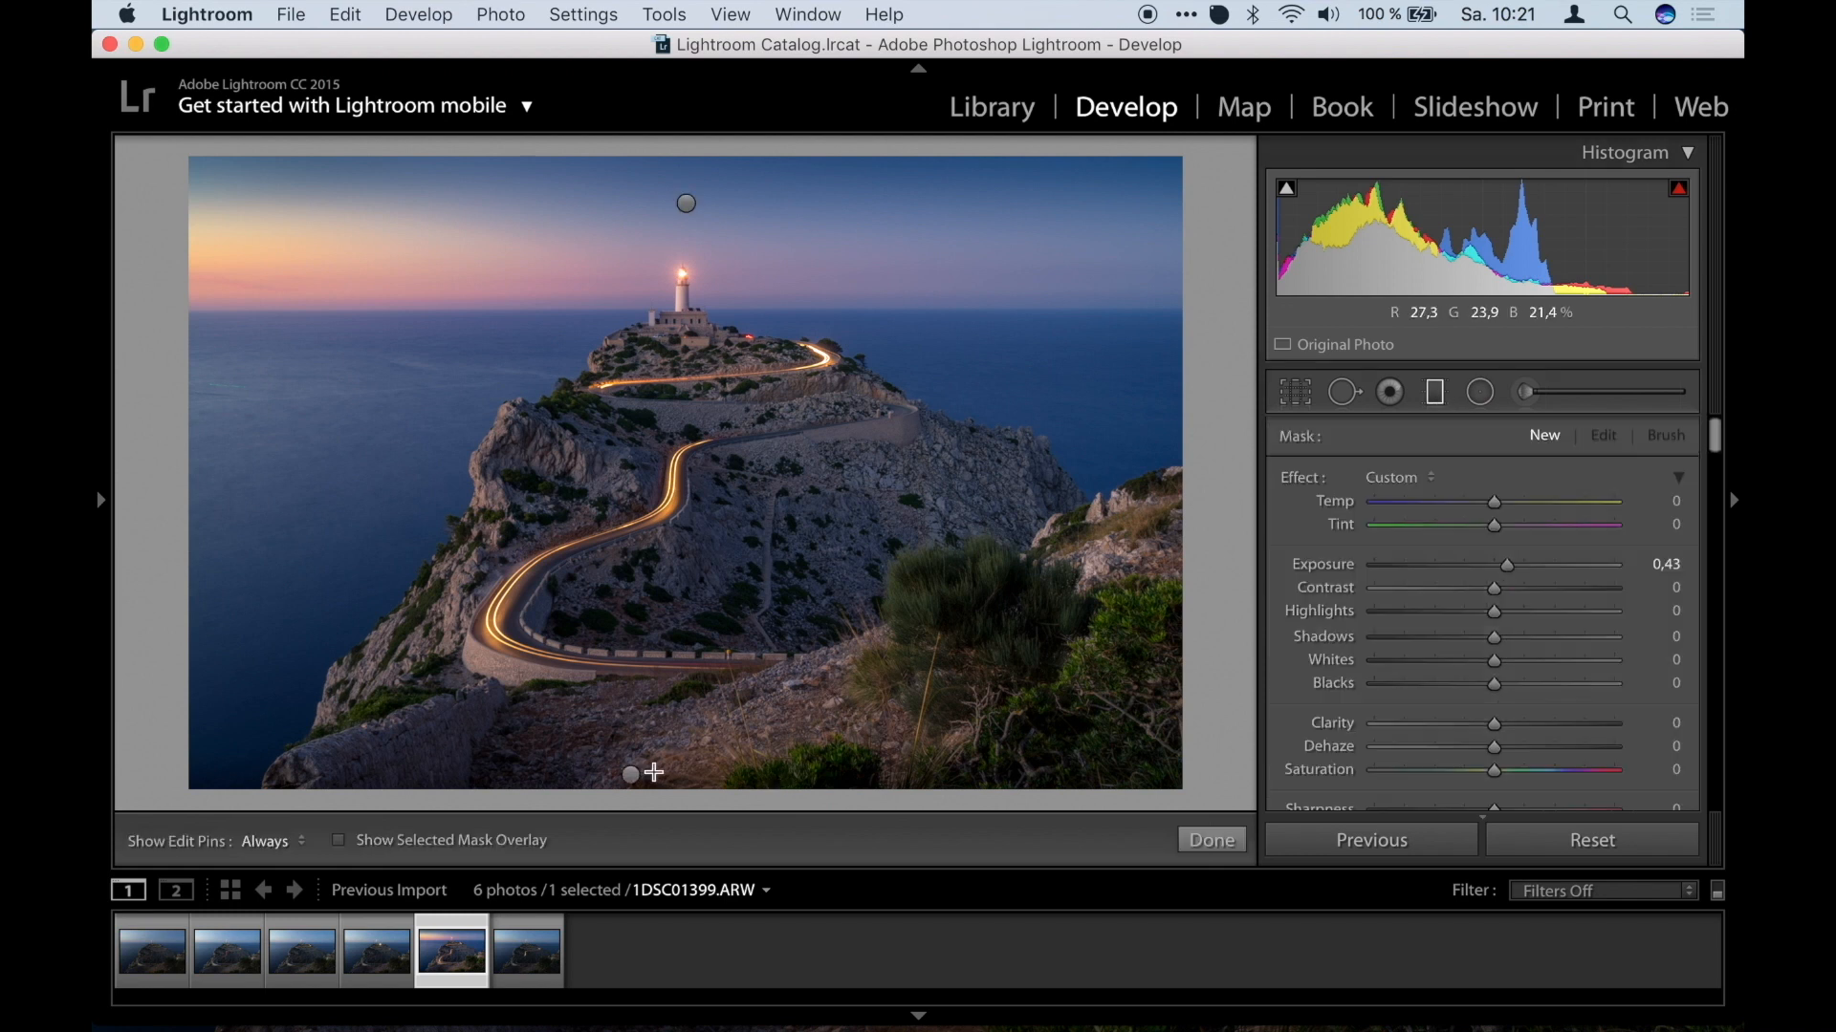
{"action": "left_click", "coordinate": [631, 775]}
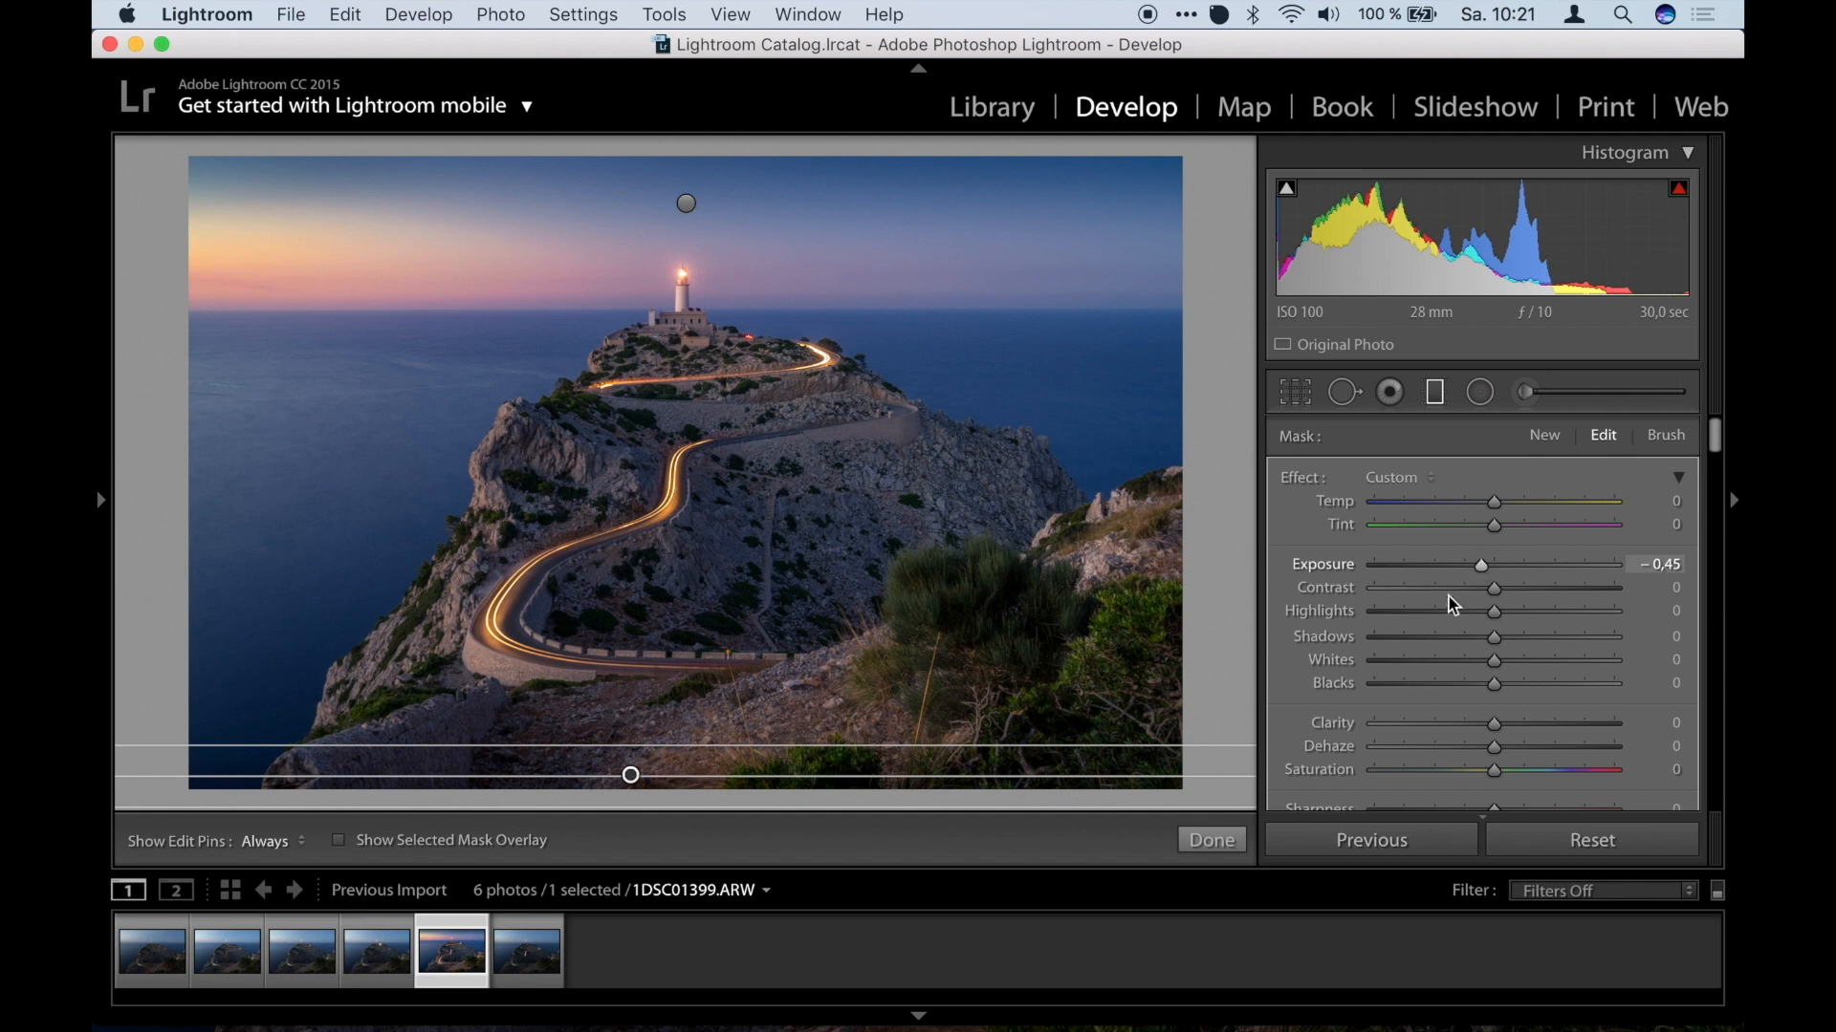
{"action": "left_click", "coordinate": [1211, 840]}
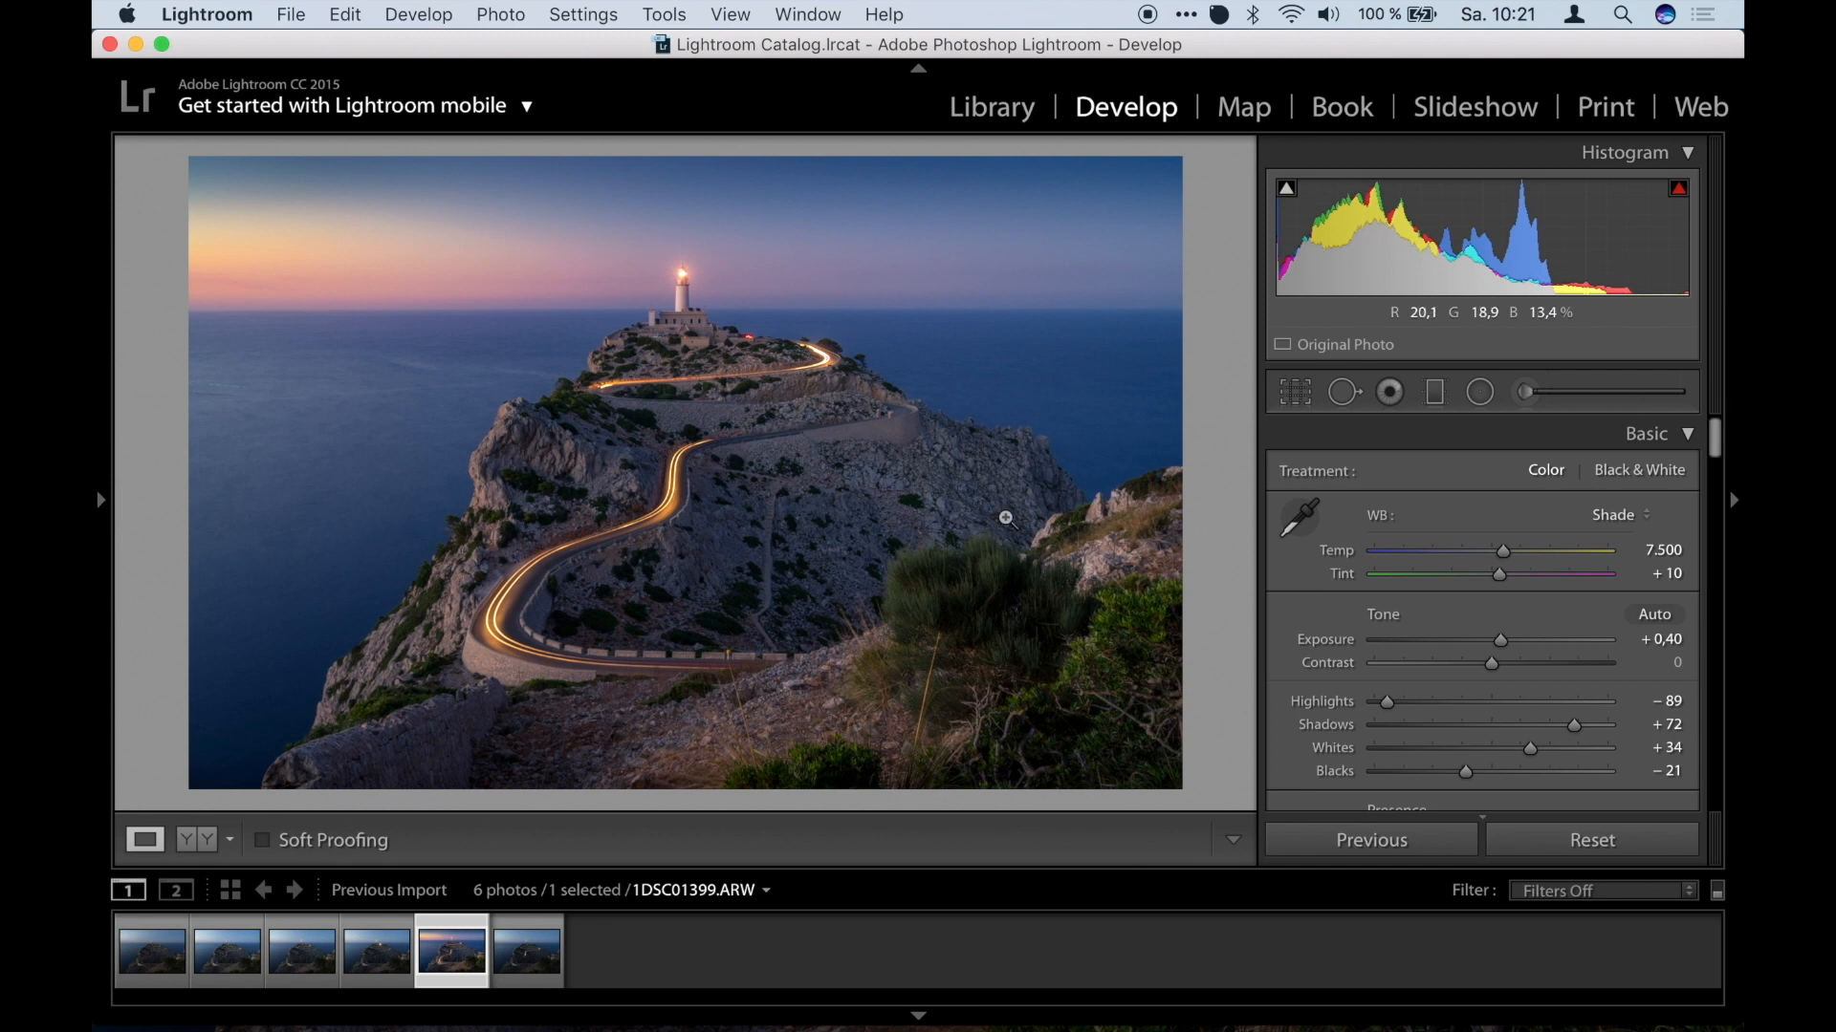
Brighten the large foreground bush with a new adjustment brush mask, with Exposure set to 1.87.
{"action": "left_click", "coordinate": [1517, 399]}
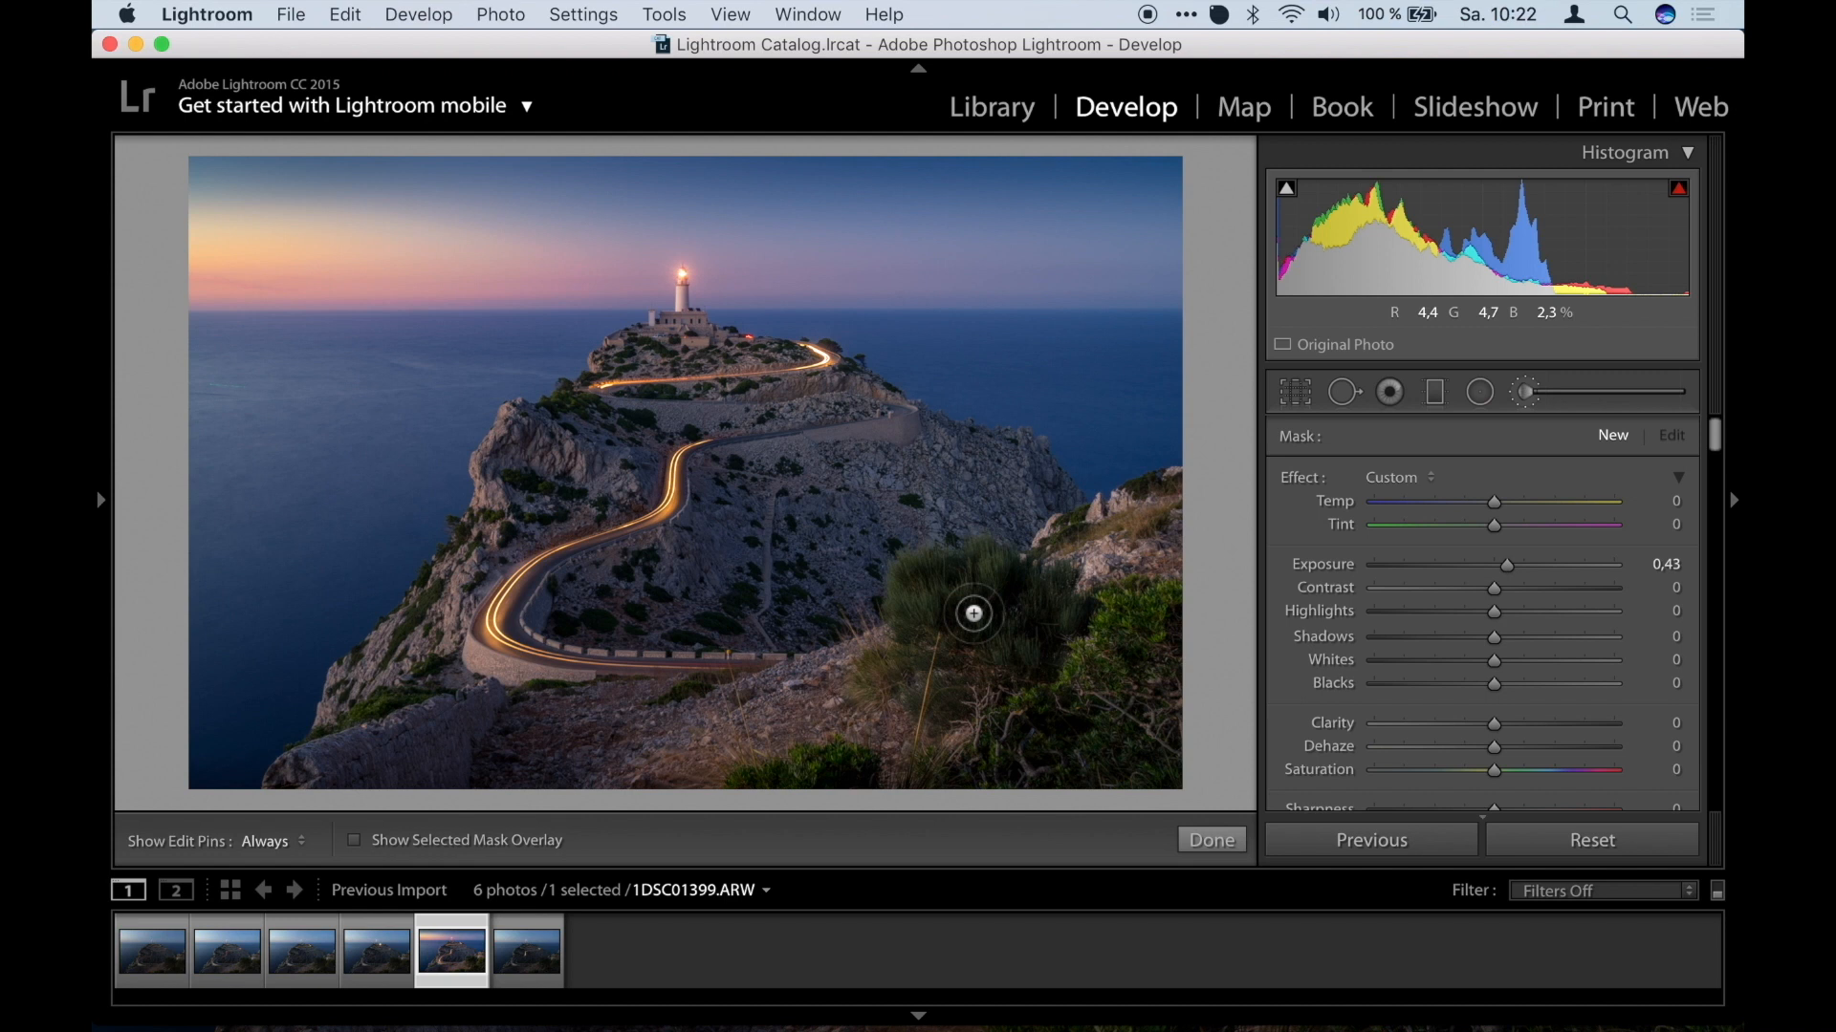
{"action": "key", "text": "h"}
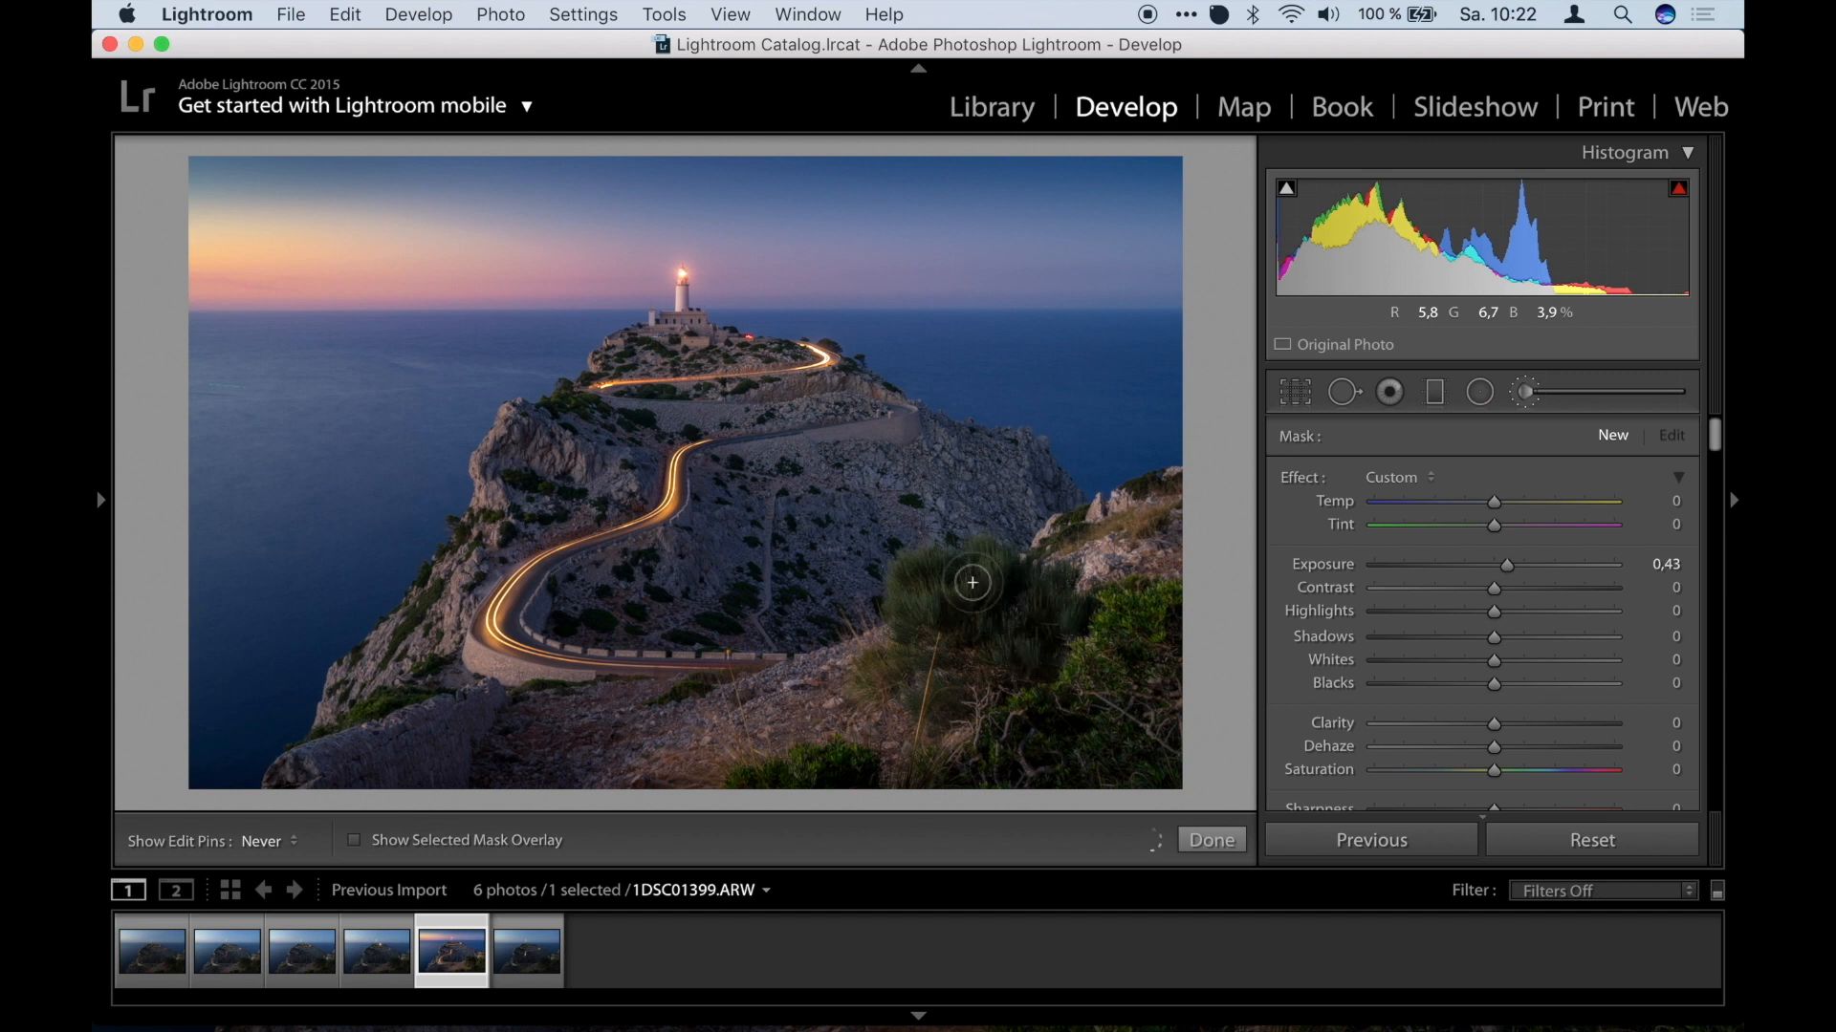
{"action": "key", "text": "h"}
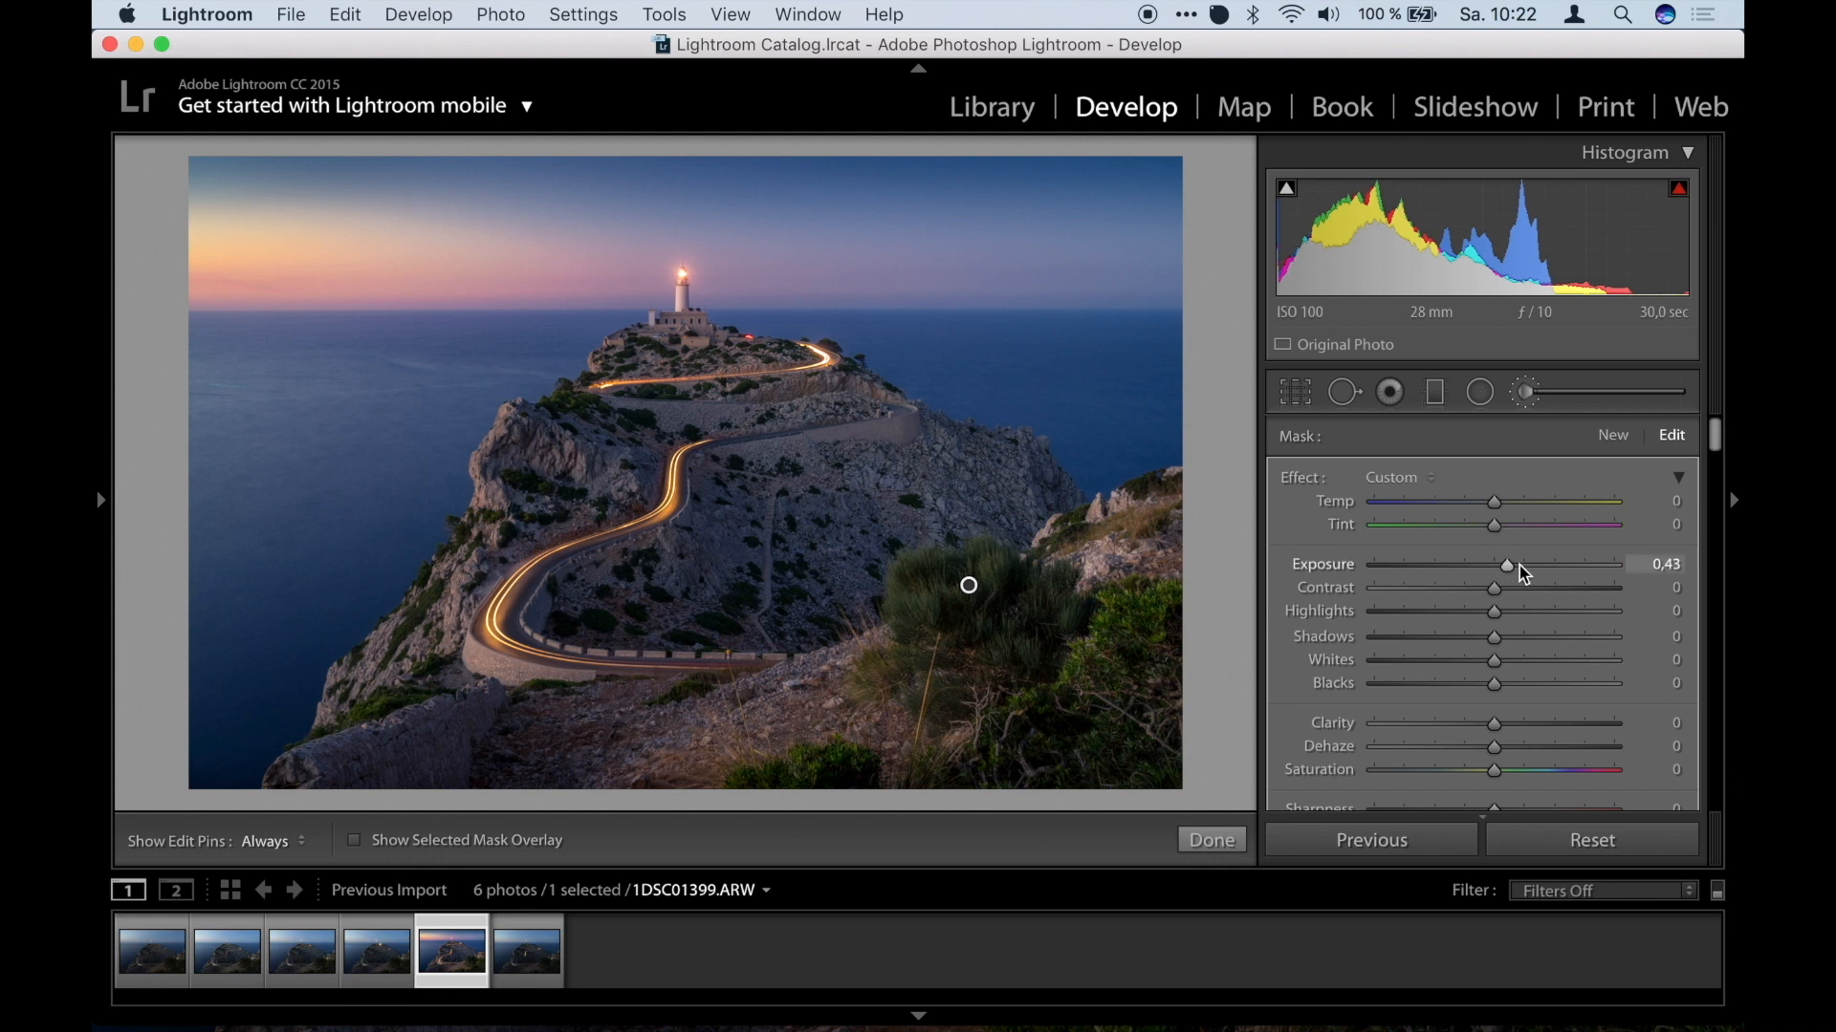
{"action": "left_click_drag", "start_coordinate": [1523, 563], "coordinate": [1553, 566]}
{"action": "key", "text": "h"}
{"action": "key", "text": "h"}
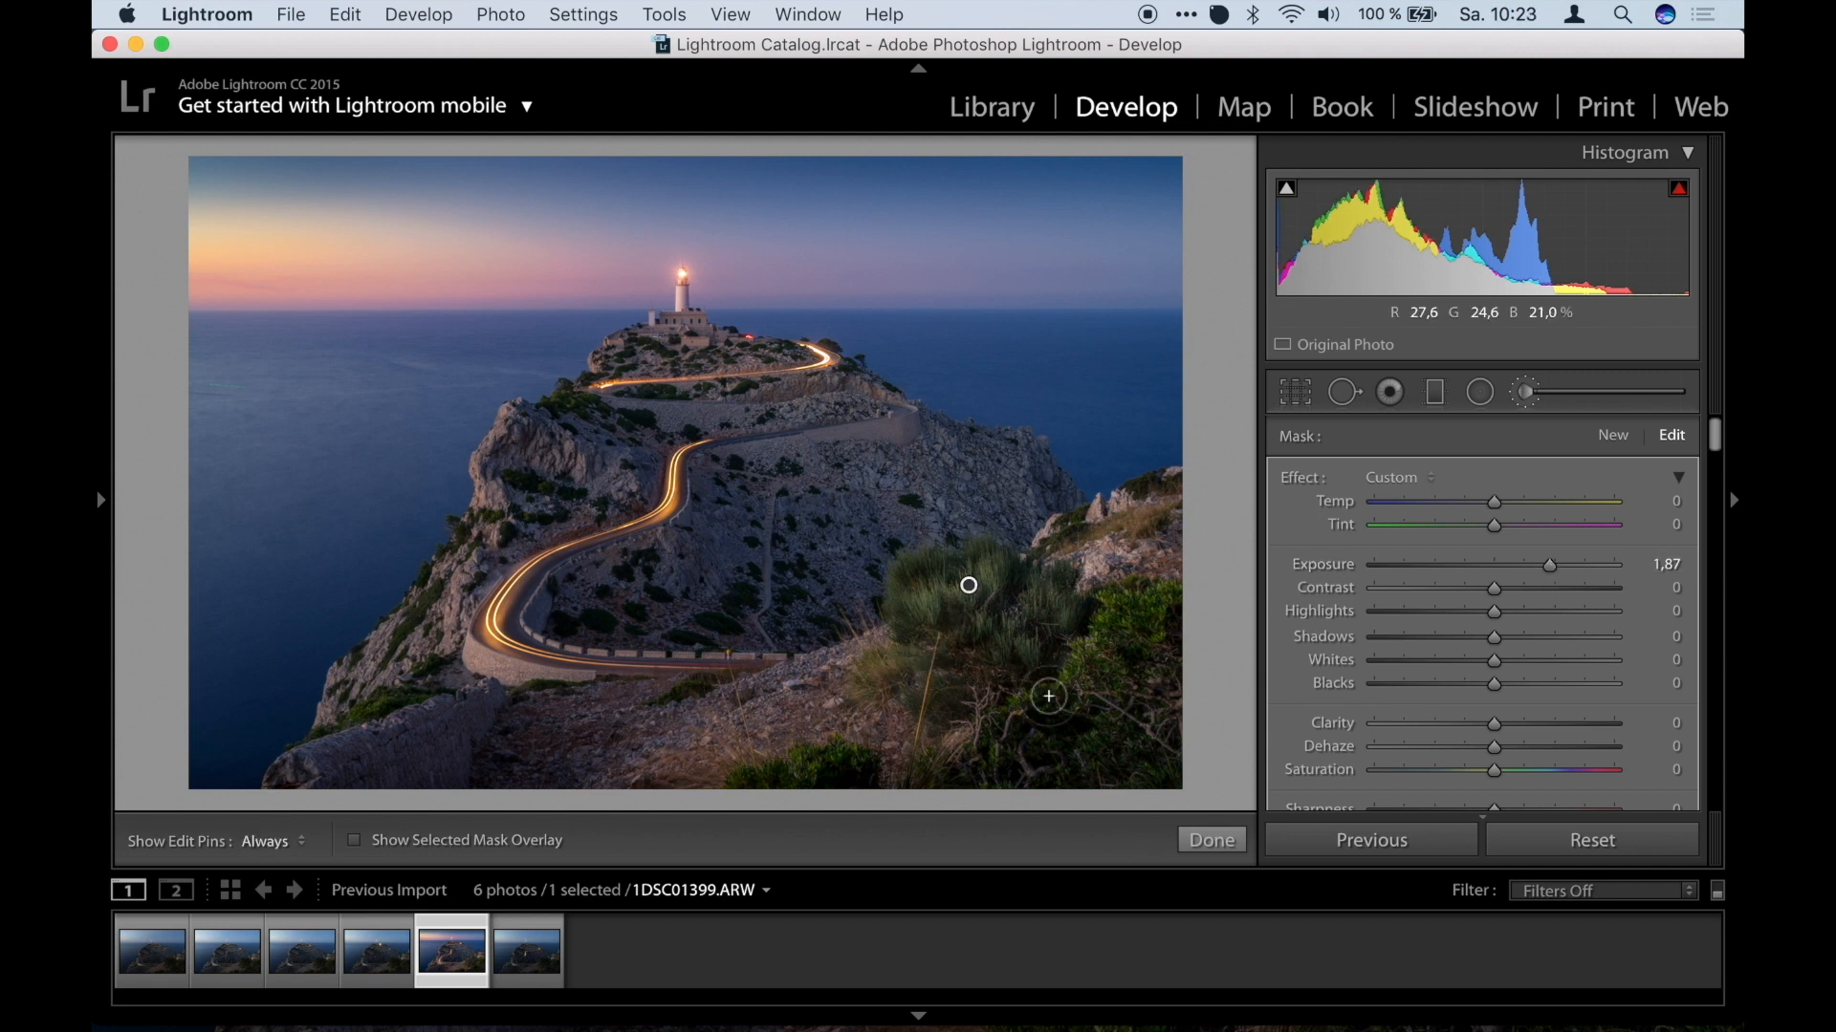
Touch up the bush brush mask over the neighbouring foreground bushes, toggling the edit pins to check it, and finish editing it.
{"action": "key", "text": "h"}
{"action": "key", "text": "h"}
{"action": "key", "text": "h"}
{"action": "key", "text": "h"}
{"action": "key", "text": "h"}
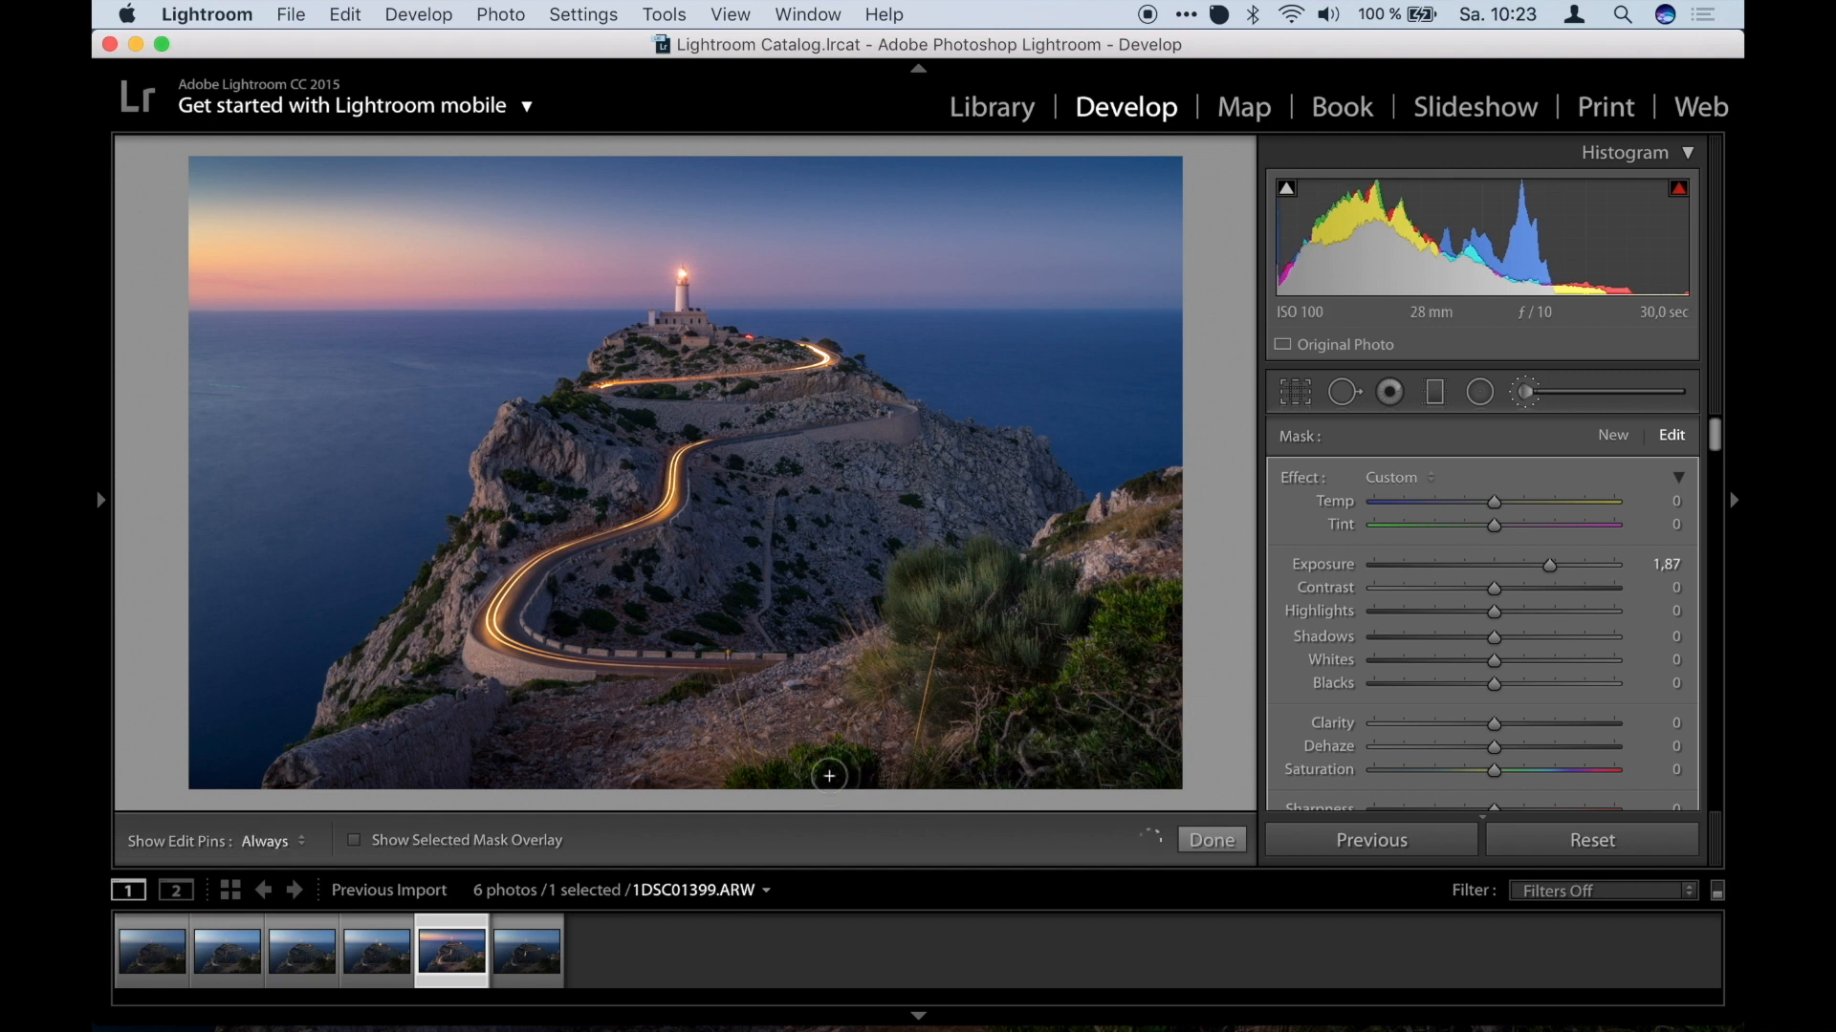
{"action": "key", "text": "h"}
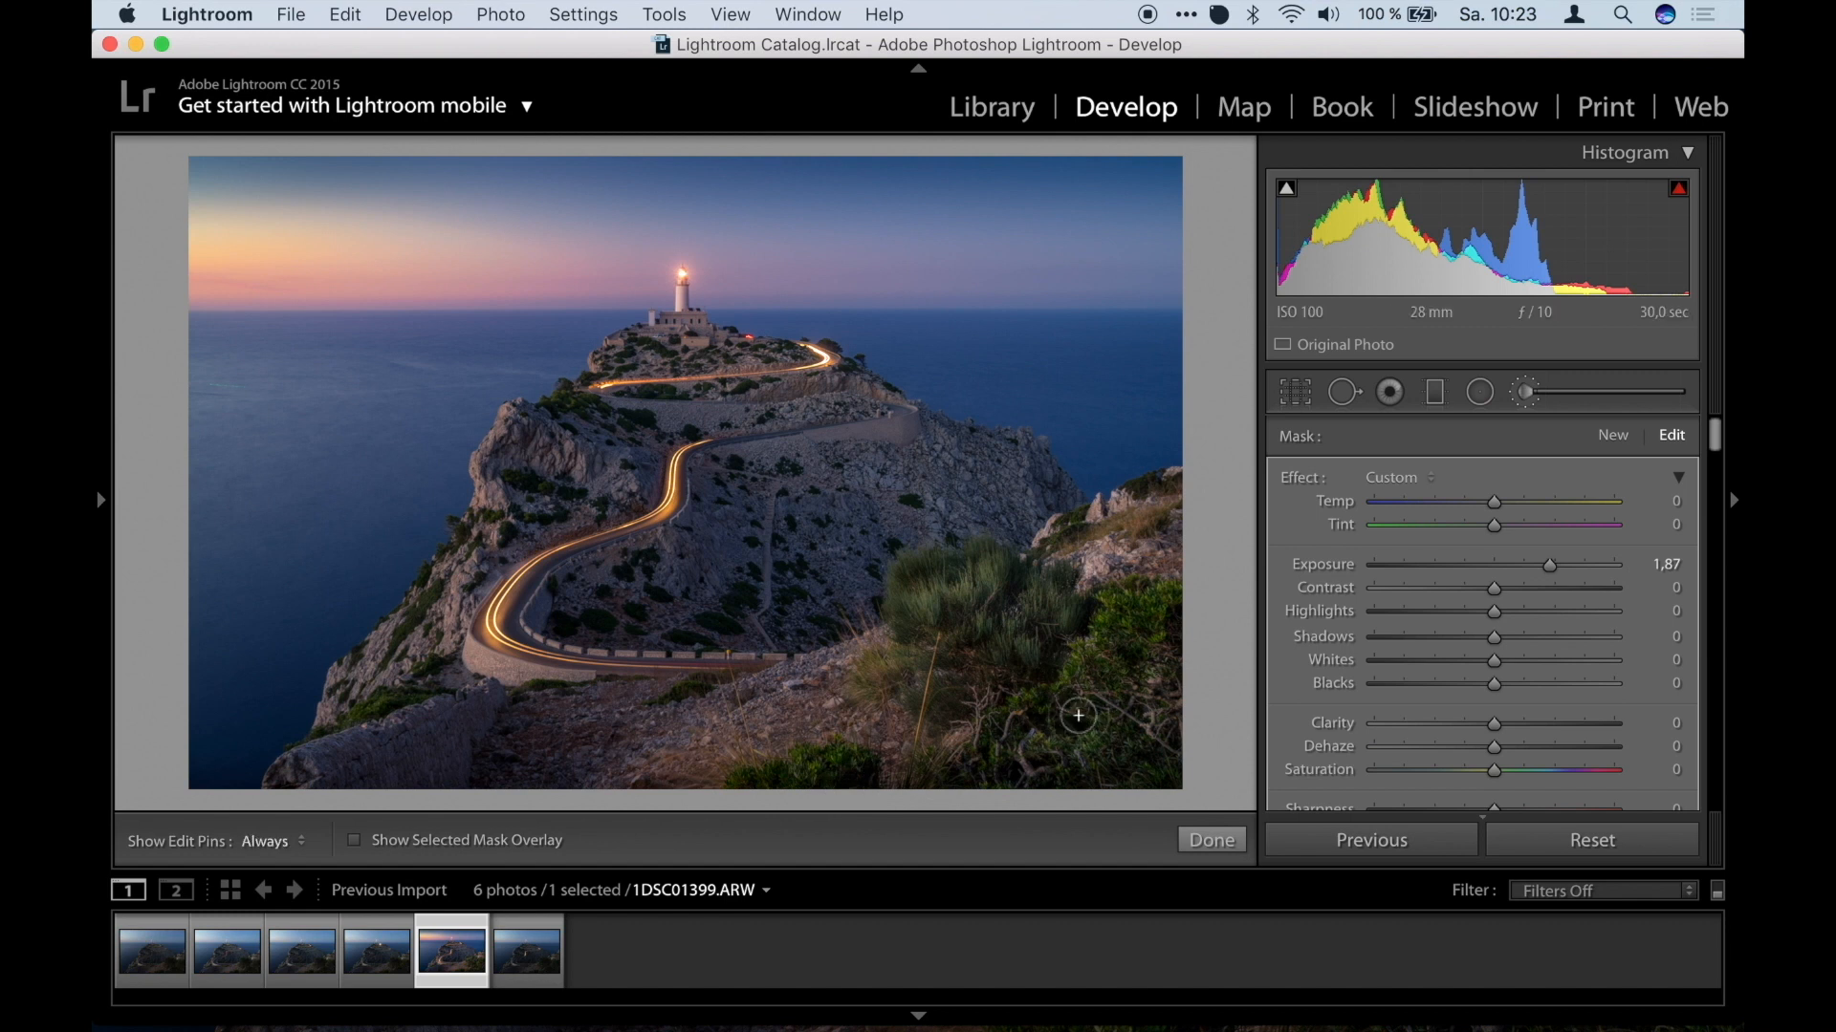
{"action": "key", "text": "alt"}
{"action": "key", "text": "h"}
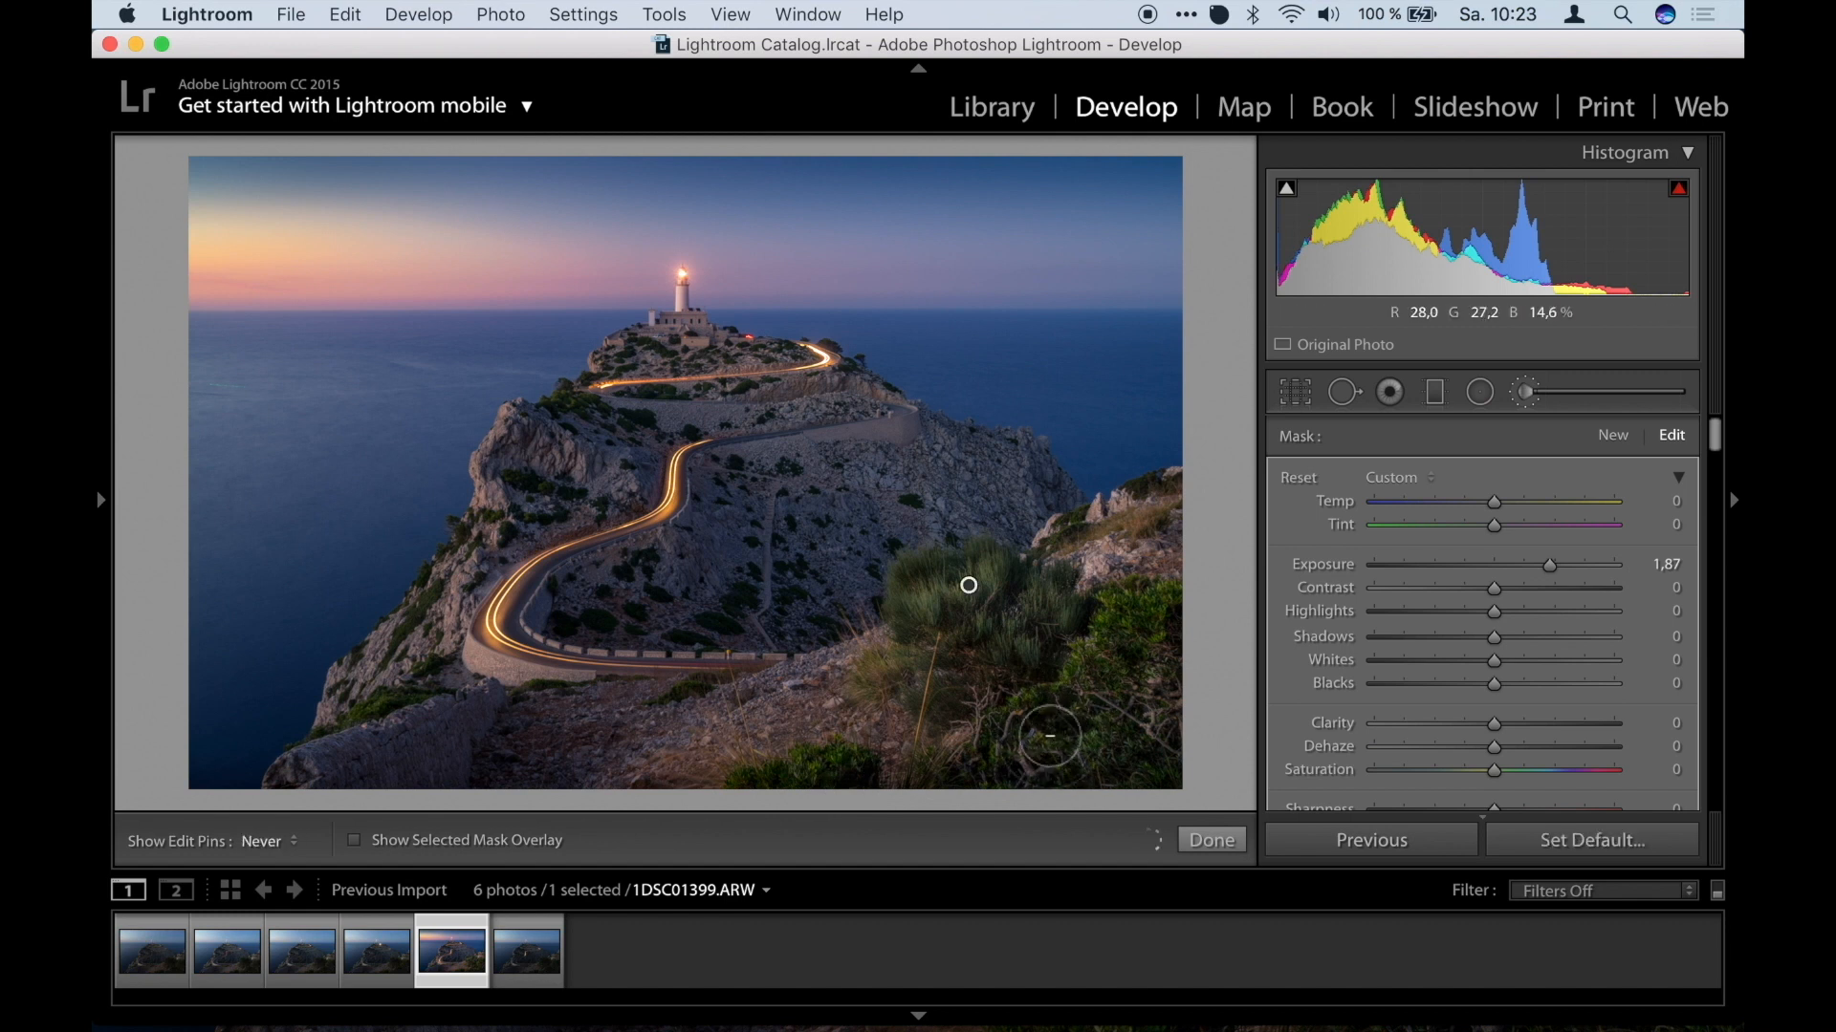
{"action": "key", "text": "h"}
{"action": "key", "text": "h"}
{"action": "key", "text": "h"}
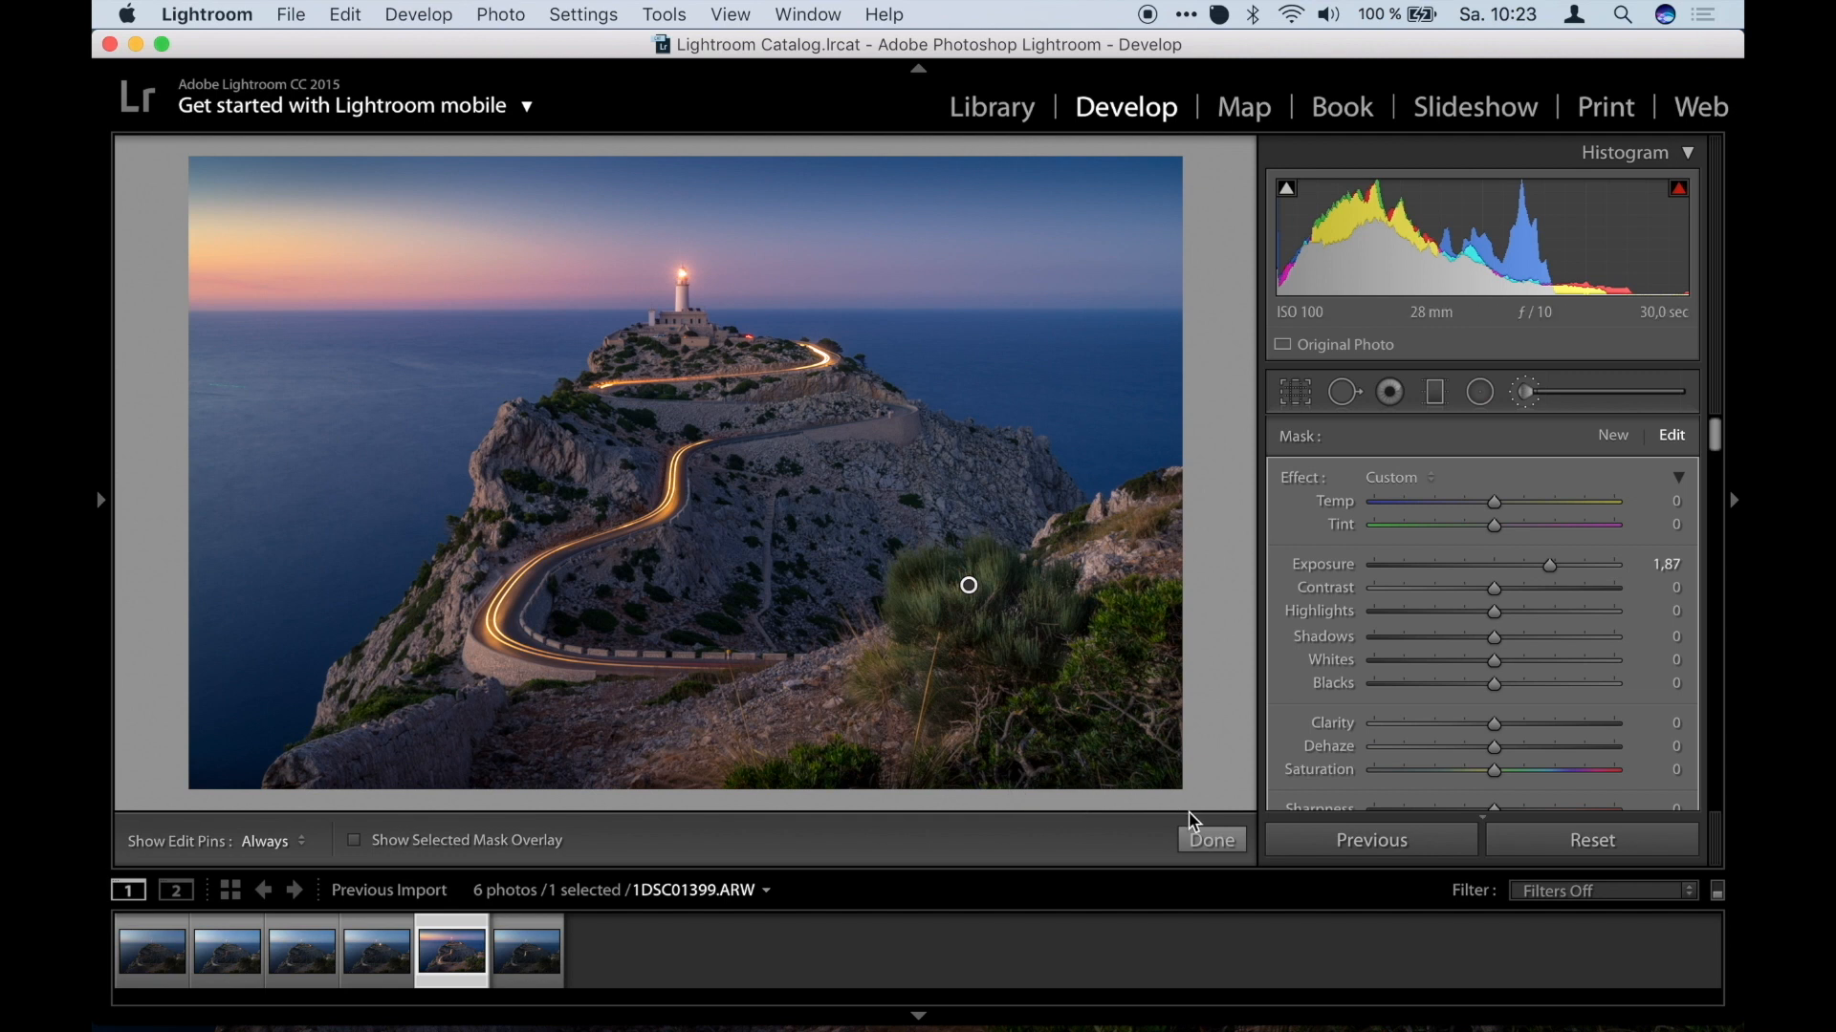
{"action": "left_click", "coordinate": [1214, 842]}
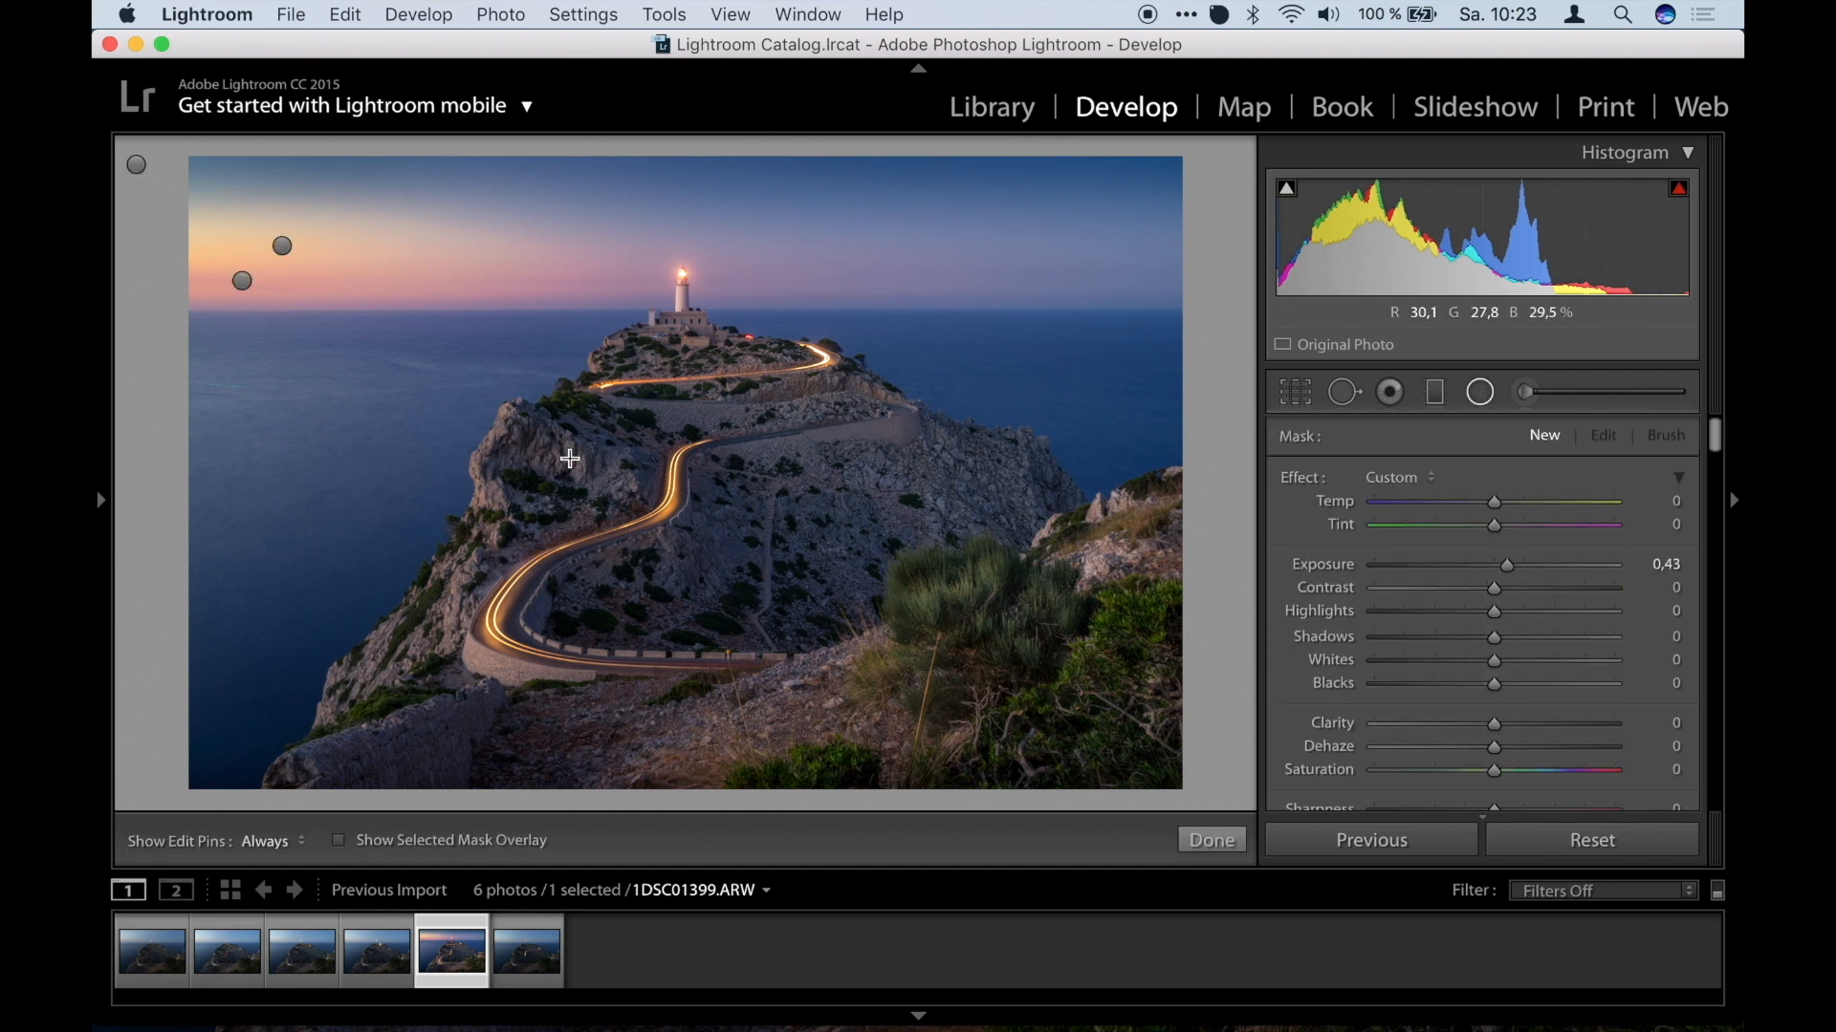
Add an inverted radial filter over the cliff face left of the road, compare it off and on, and set Exposure to 0.77.
{"action": "mouse_move", "coordinate": [553, 427]}
{"action": "left_mouse_down"}
{"action": "mouse_move", "coordinate": [628, 482]}
{"action": "mouse_move", "coordinate": [562, 427]}
{"action": "mouse_move", "coordinate": [569, 452]}
{"action": "mouse_move", "coordinate": [646, 456]}
{"action": "mouse_move", "coordinate": [576, 409]}
{"action": "left_mouse_up"}
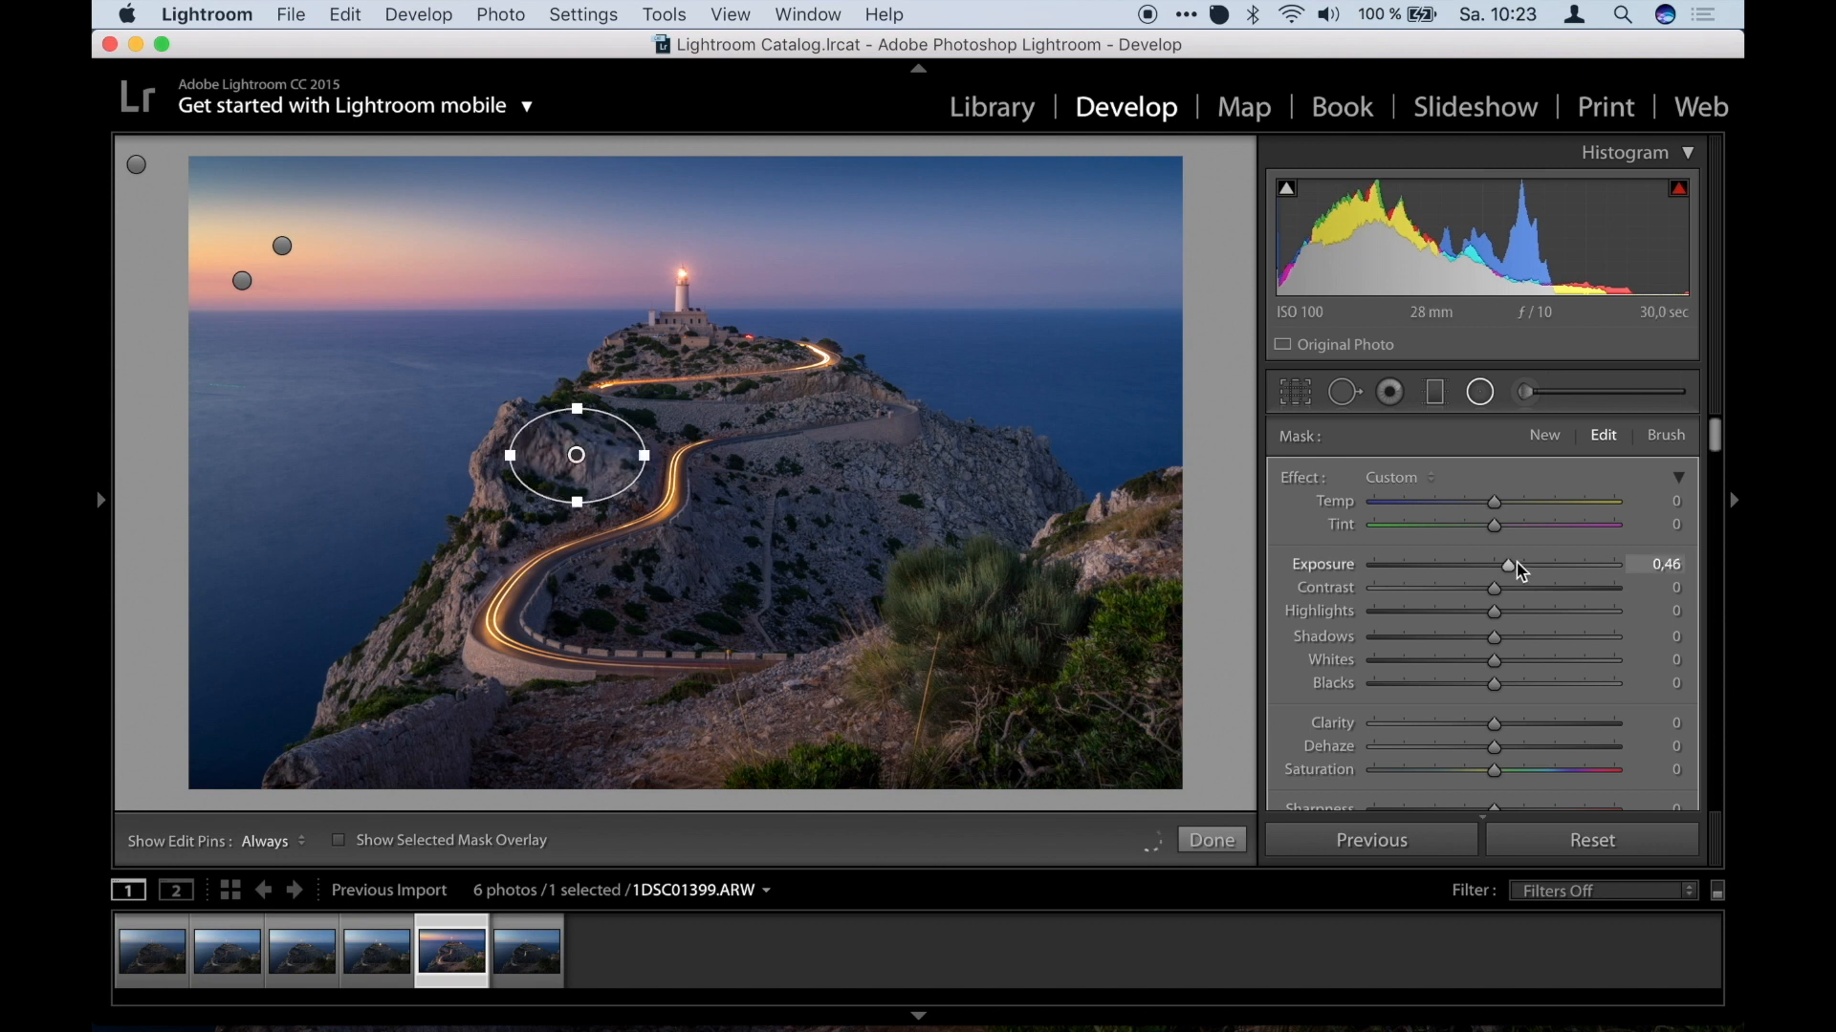
{"action": "scroll", "coordinate": [1528, 645], "scroll_direction": "down", "scroll_amount": 6}
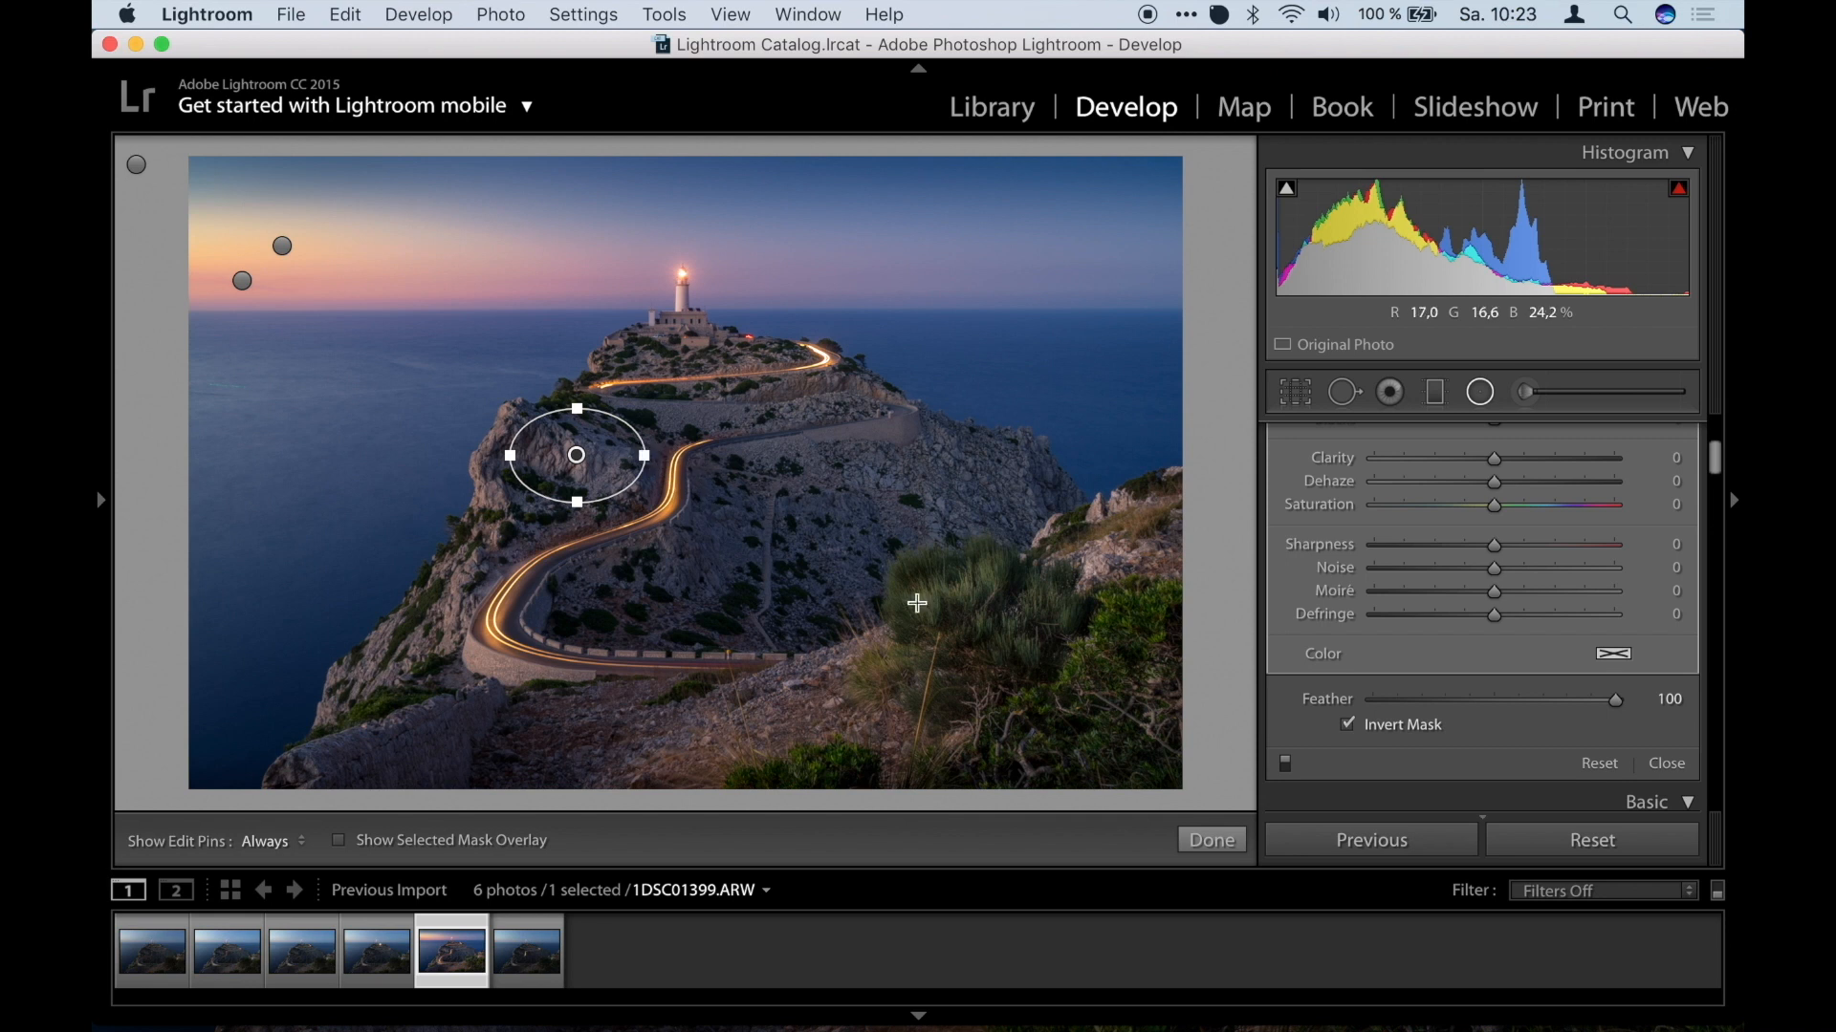
{"action": "scroll", "coordinate": [1415, 535], "scroll_direction": "up", "scroll_amount": 5}
{"action": "scroll", "coordinate": [1430, 623], "scroll_direction": "down", "scroll_amount": 4}
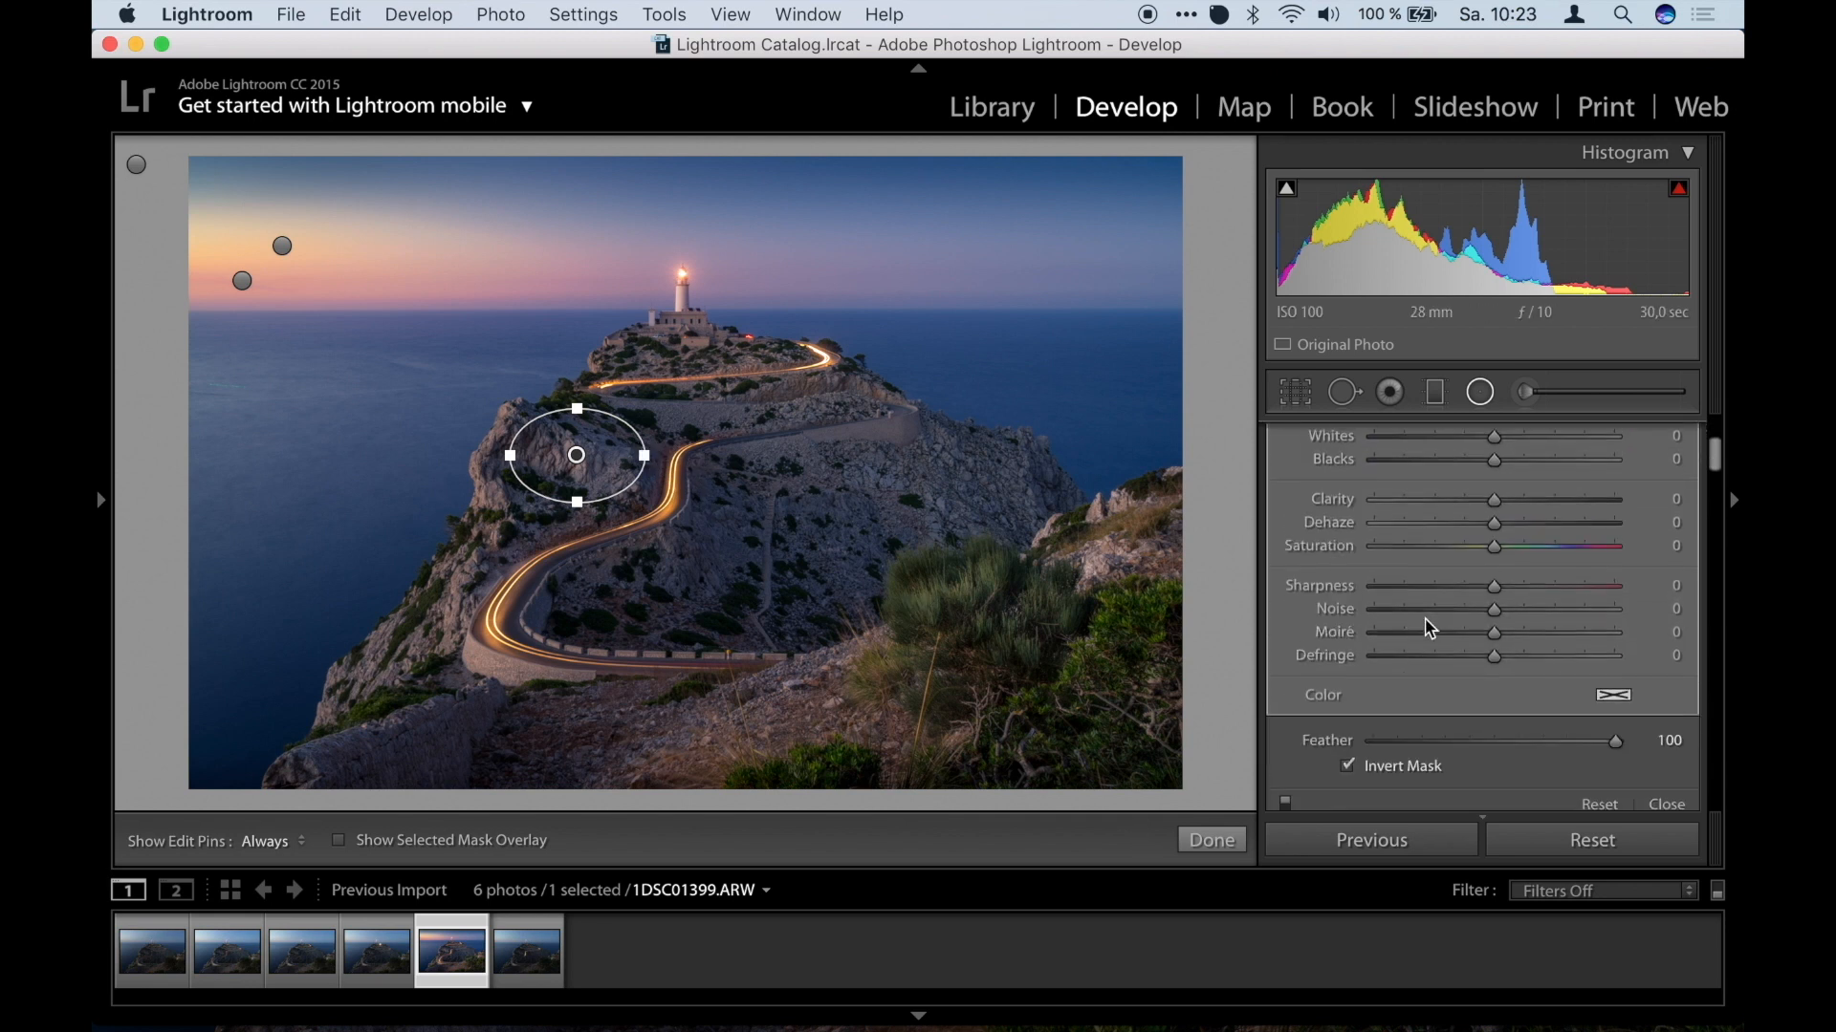
{"action": "scroll", "coordinate": [1415, 650], "scroll_direction": "down", "scroll_amount": 3}
{"action": "left_click", "coordinate": [1285, 724]}
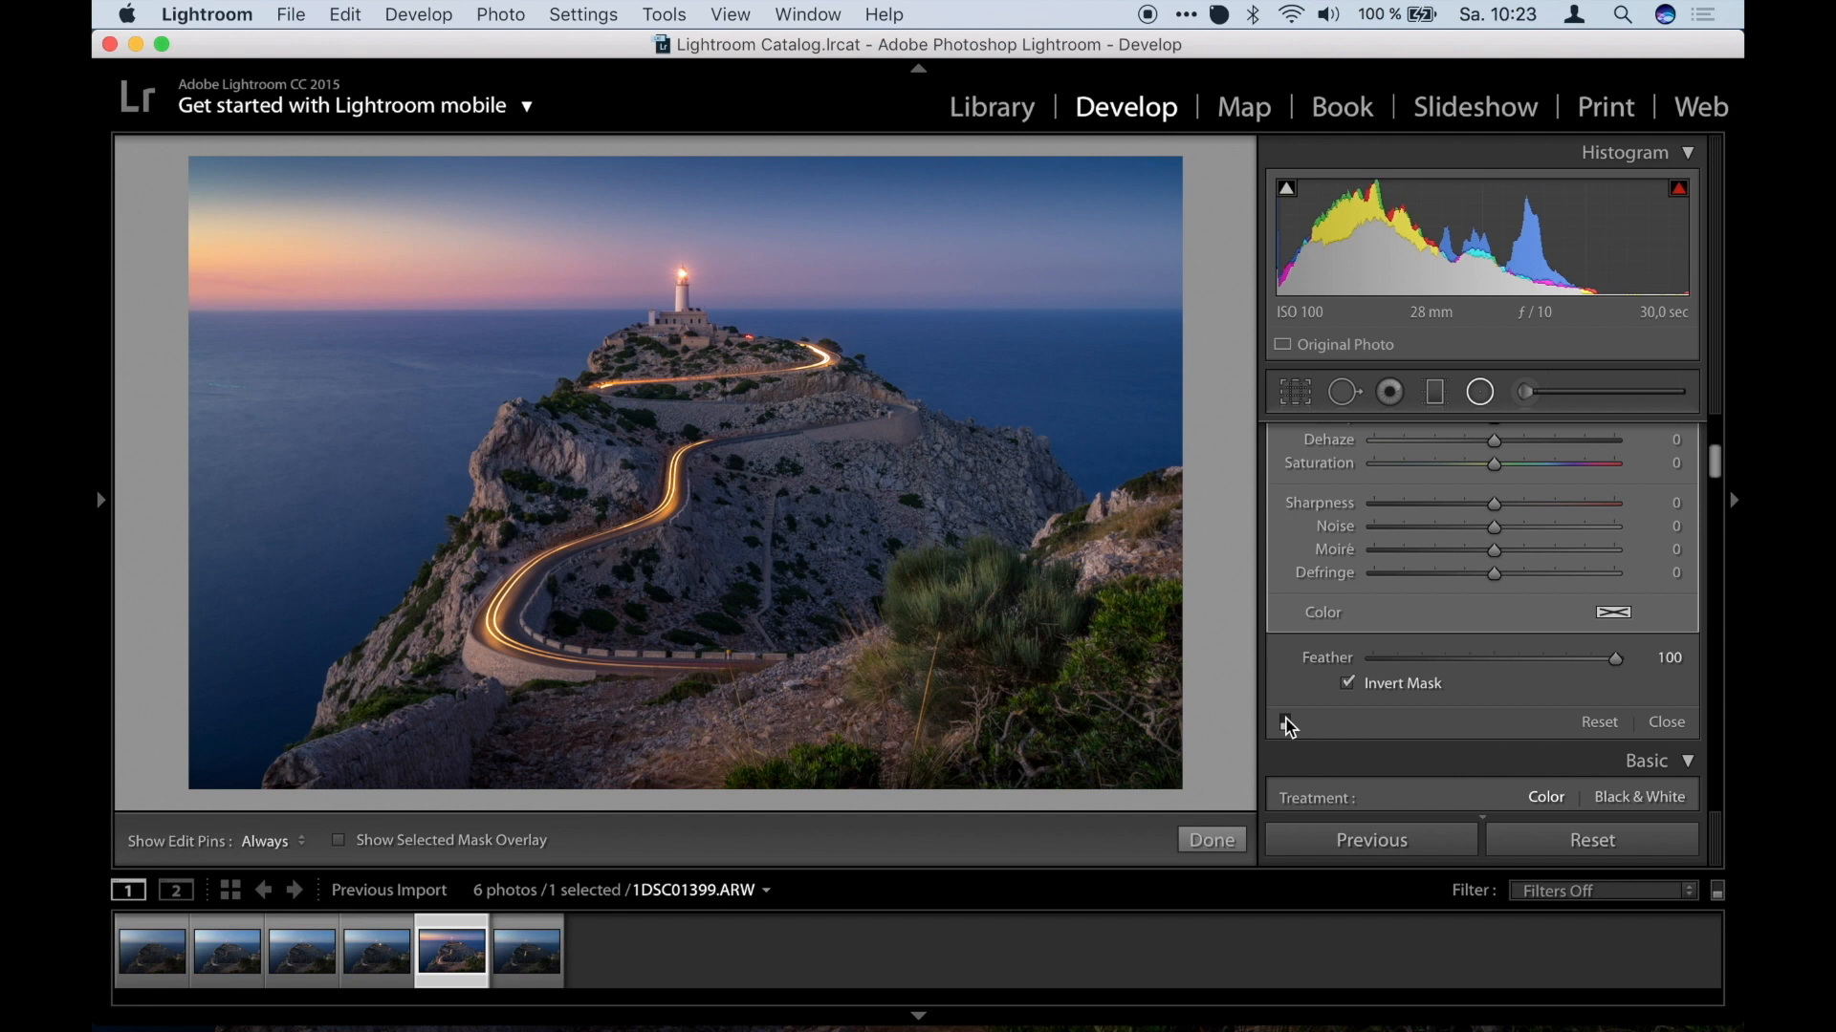
{"action": "left_click", "coordinate": [1286, 724]}
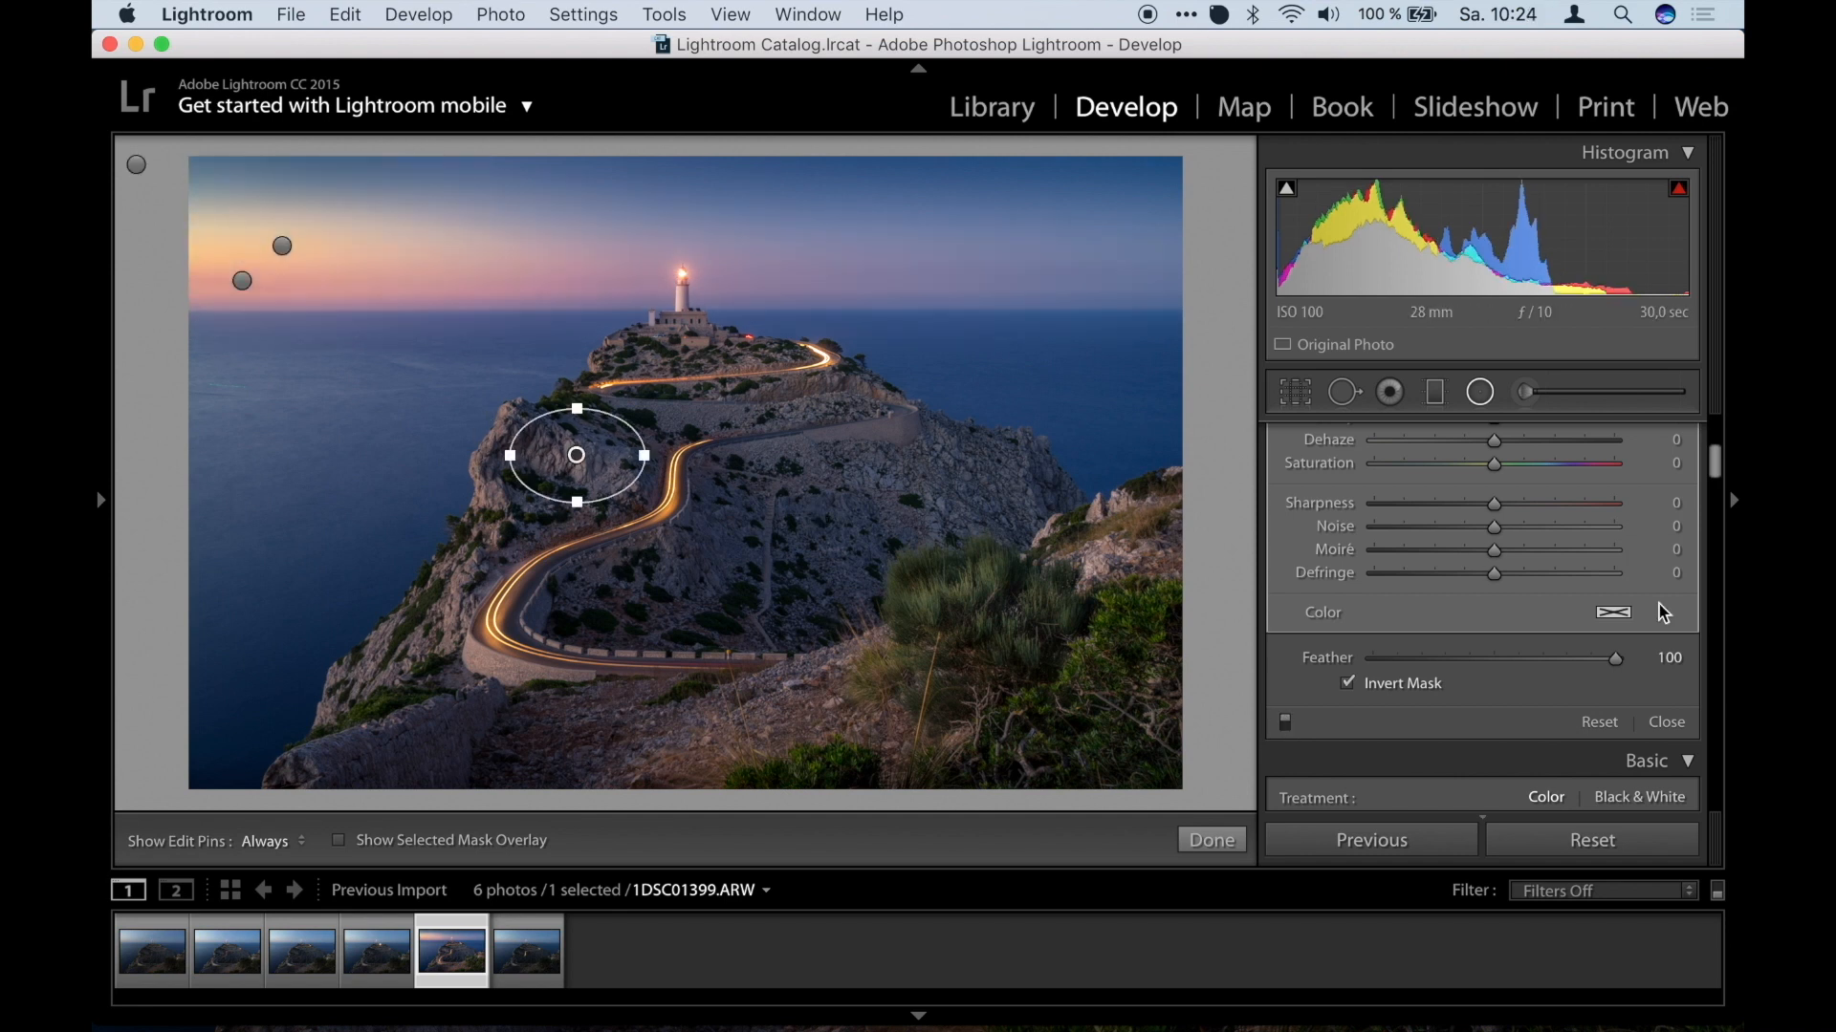
{"action": "scroll", "coordinate": [1660, 604], "scroll_direction": "up", "scroll_amount": 5}
{"action": "left_click_drag", "start_coordinate": [1519, 564], "coordinate": [1520, 564]}
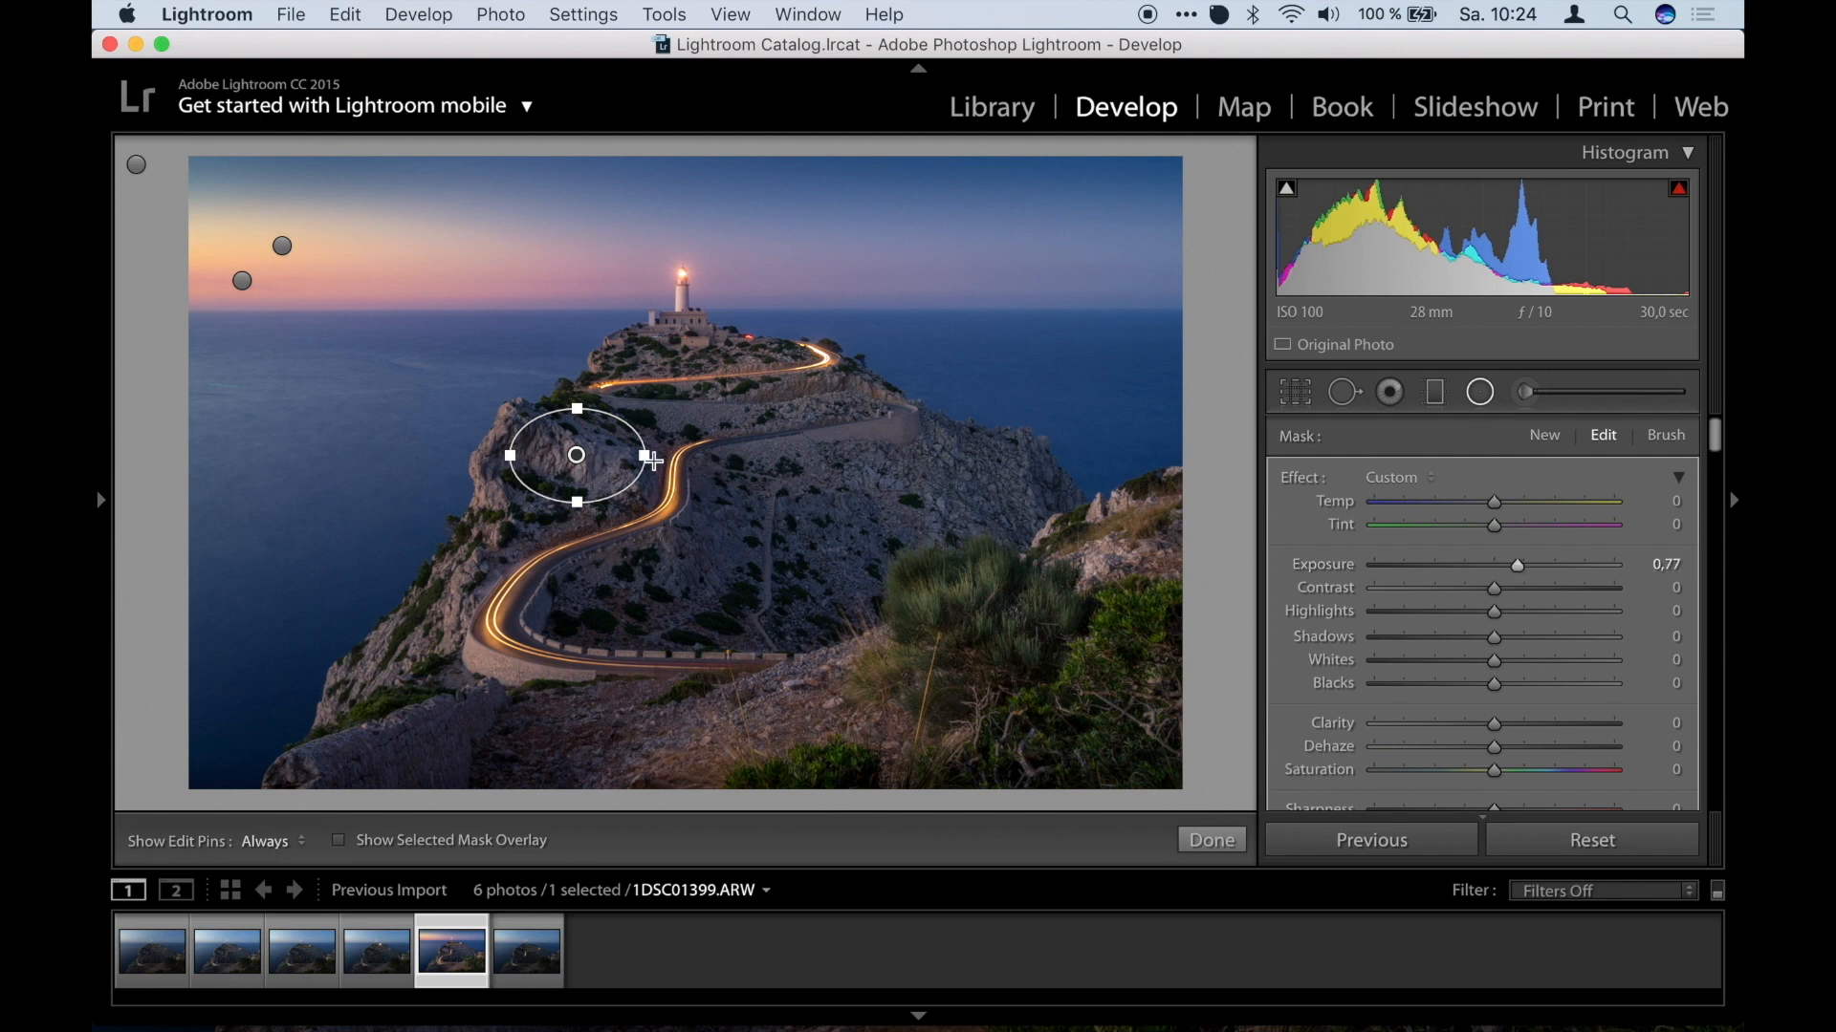
{"action": "left_click_drag", "start_coordinate": [645, 456], "coordinate": [639, 456]}
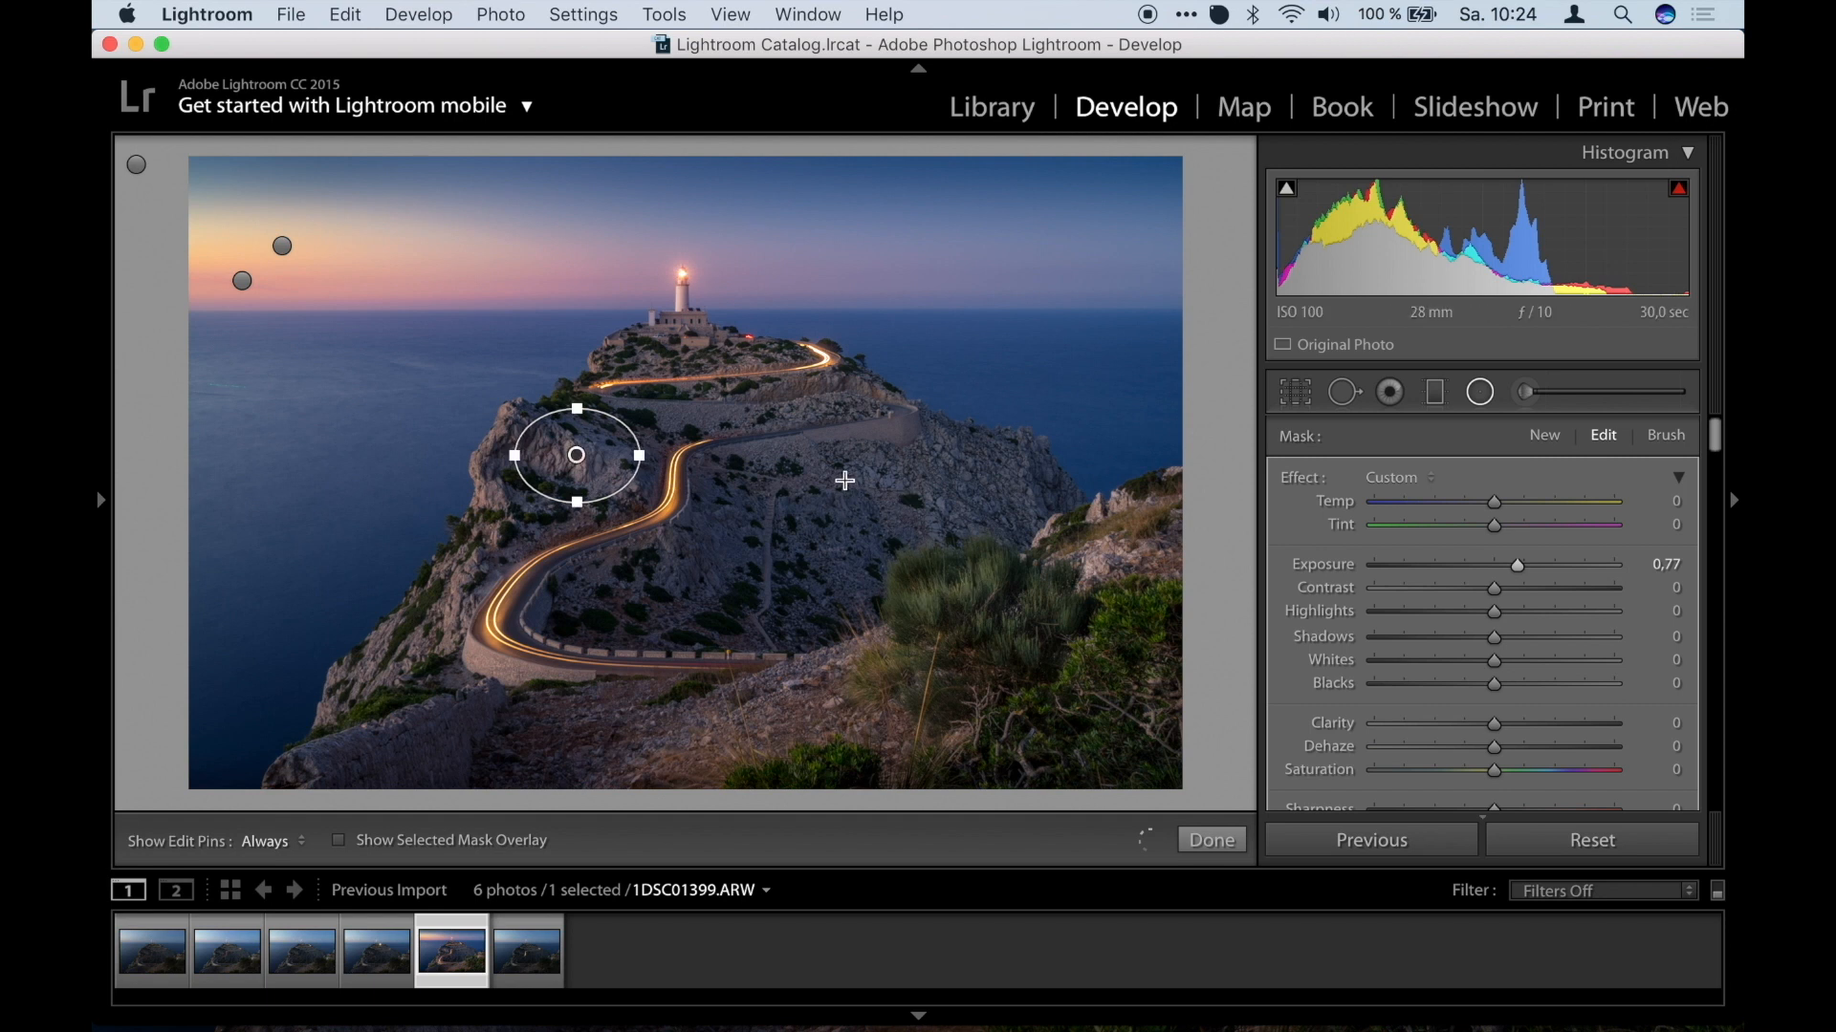
Duplicate the cliff's radial filter onto the rocky slope right of the road as a wider ellipse, with Exposure set to 0.42.
{"action": "right_click", "coordinate": [585, 460]}
{"action": "left_click", "coordinate": [642, 473]}
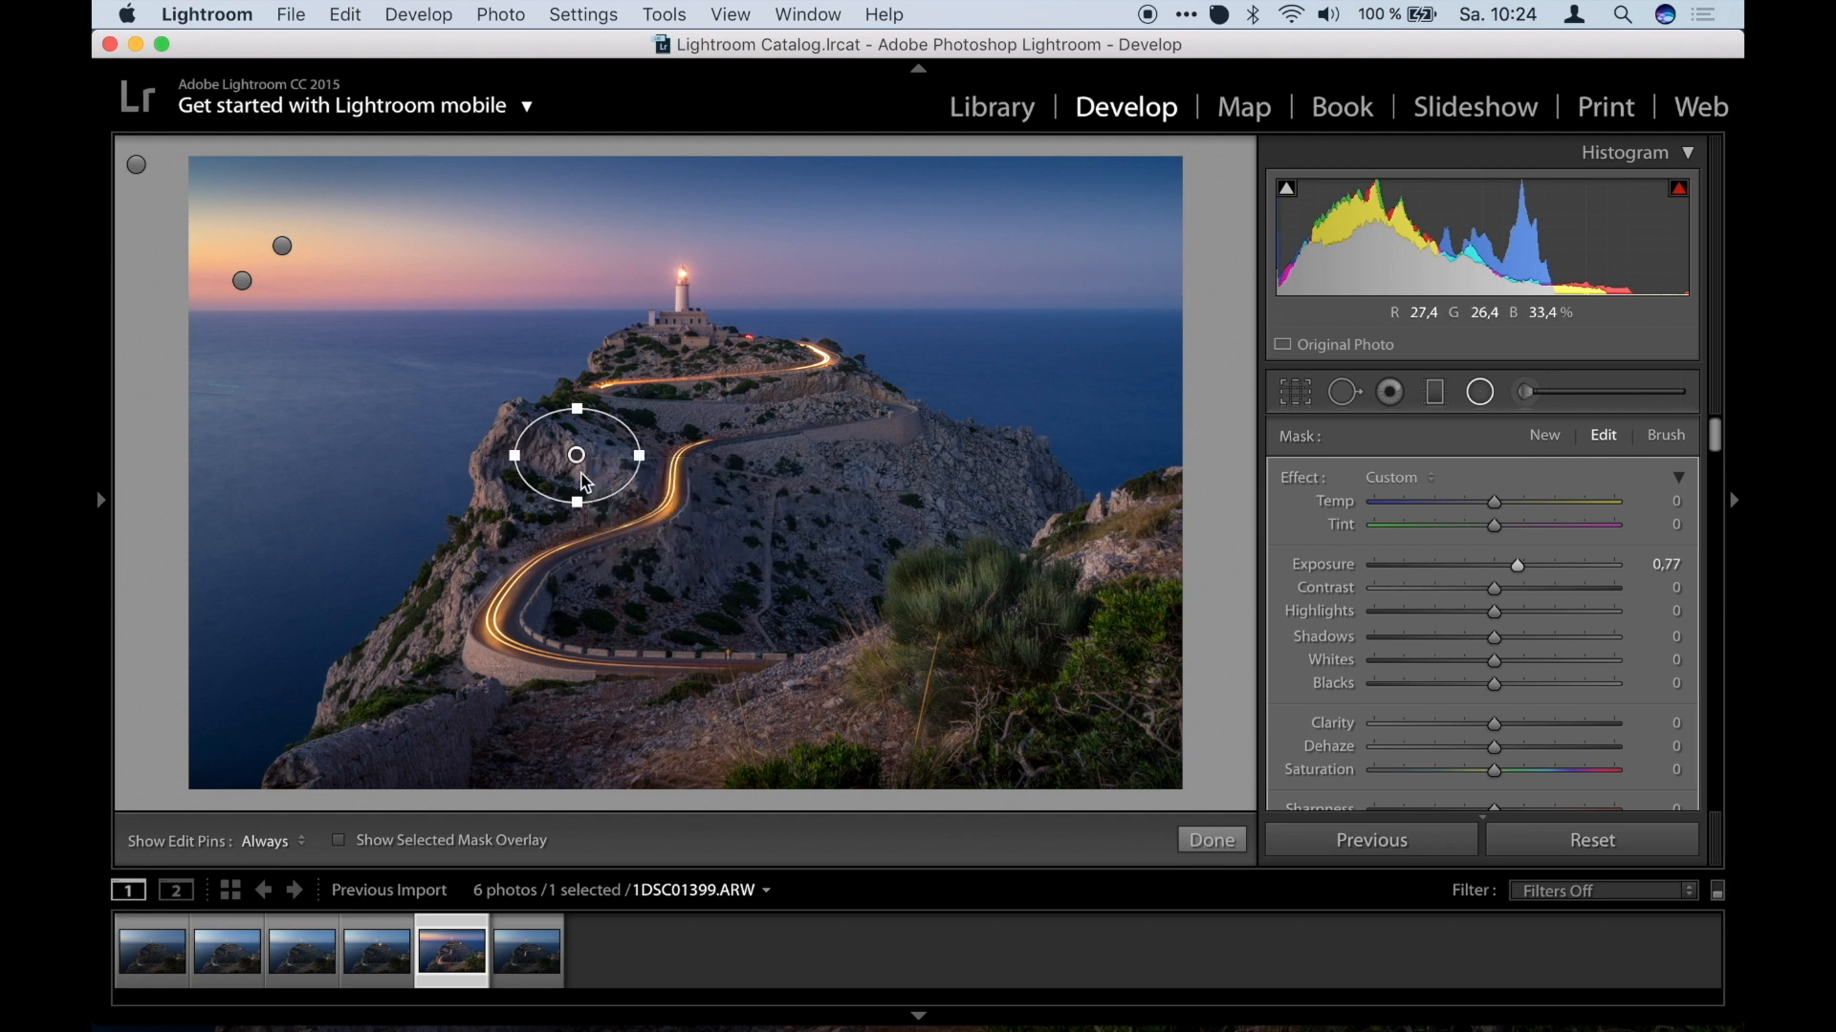
{"action": "left_click_drag", "start_coordinate": [579, 459], "coordinate": [999, 475]}
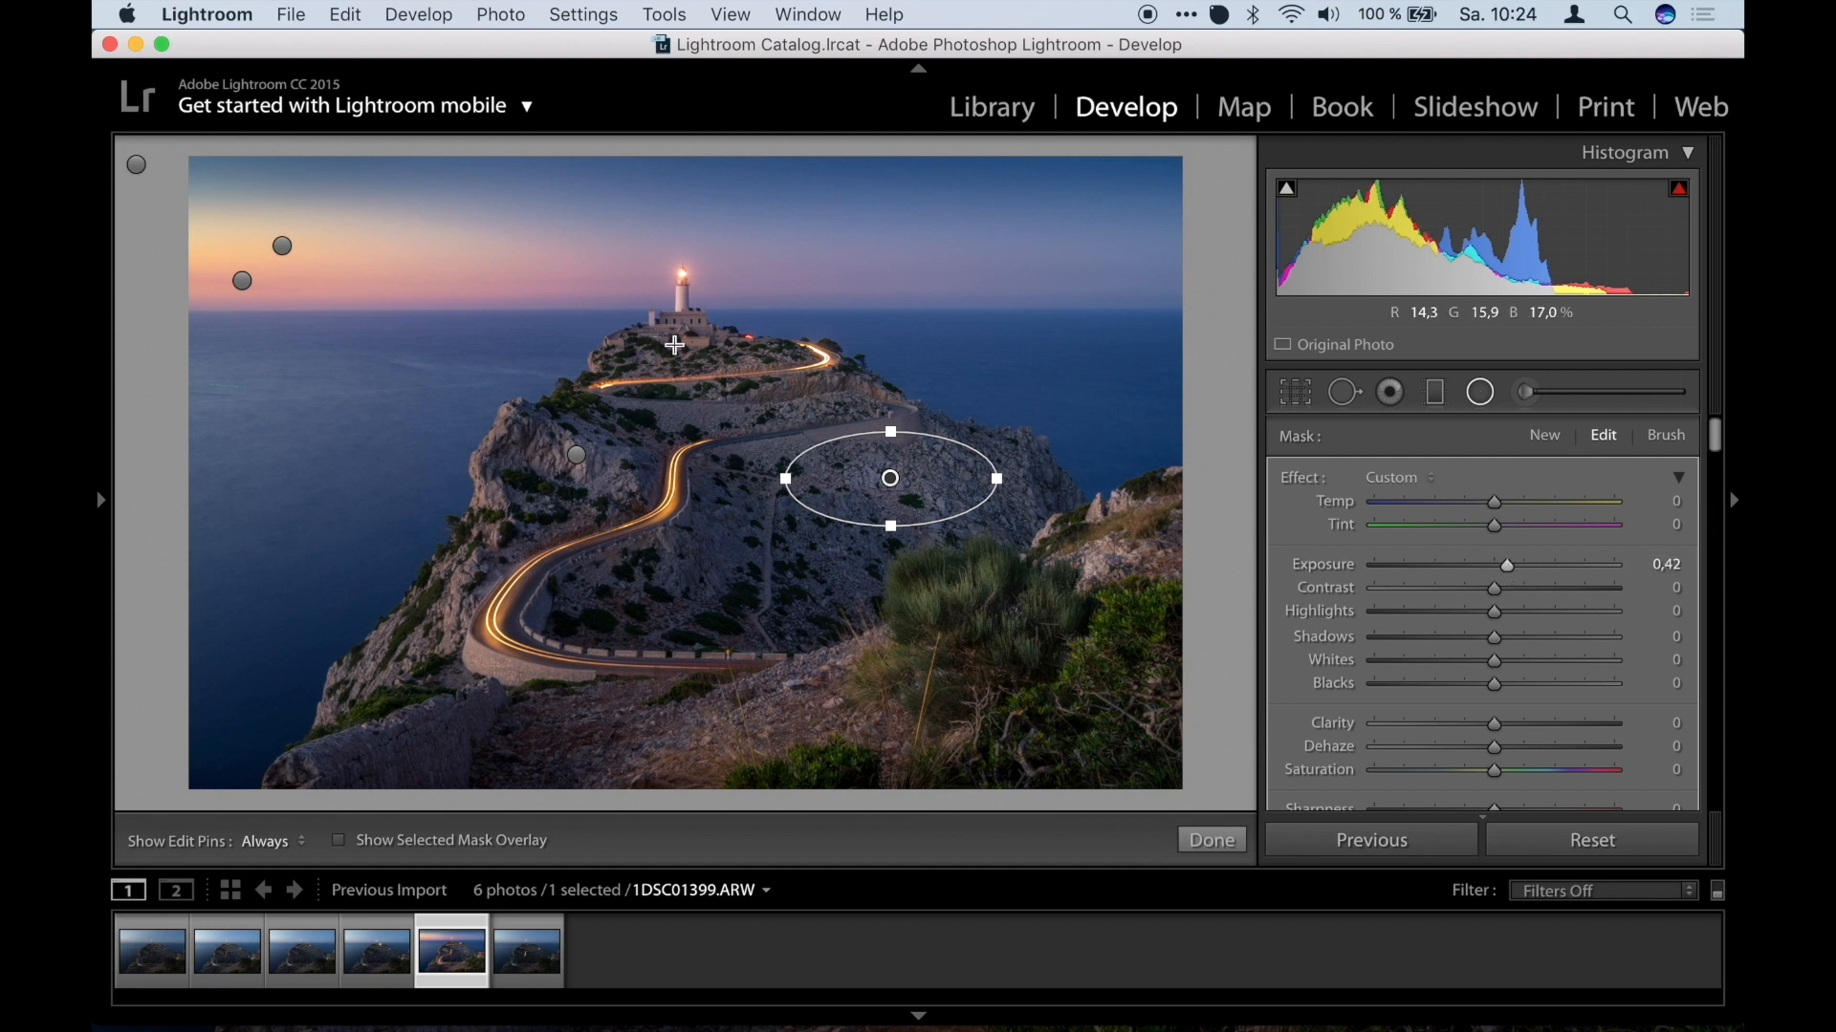
Duplicate the slope's radial filter onto the lighthouse as a smaller ellipse, with Exposure 0.38 and Clarity 77, and finish editing.
{"action": "right_click", "coordinate": [884, 476]}
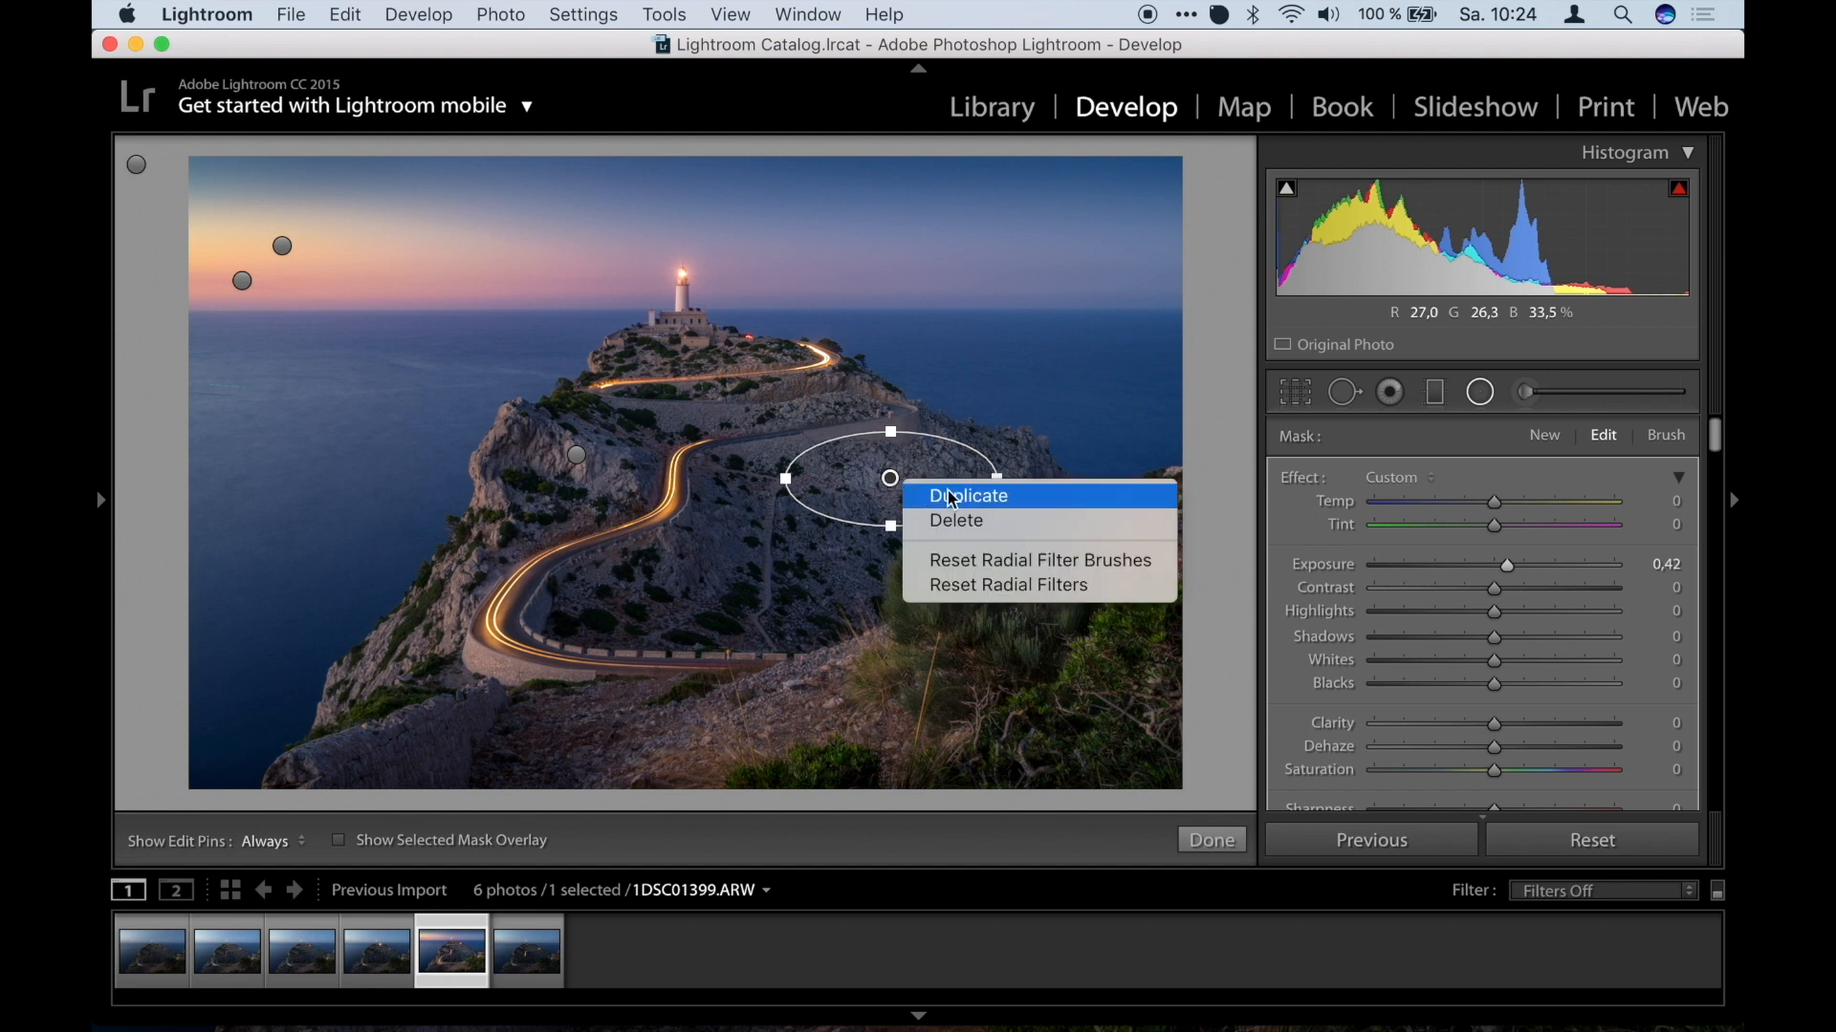
{"action": "left_click", "coordinate": [947, 492]}
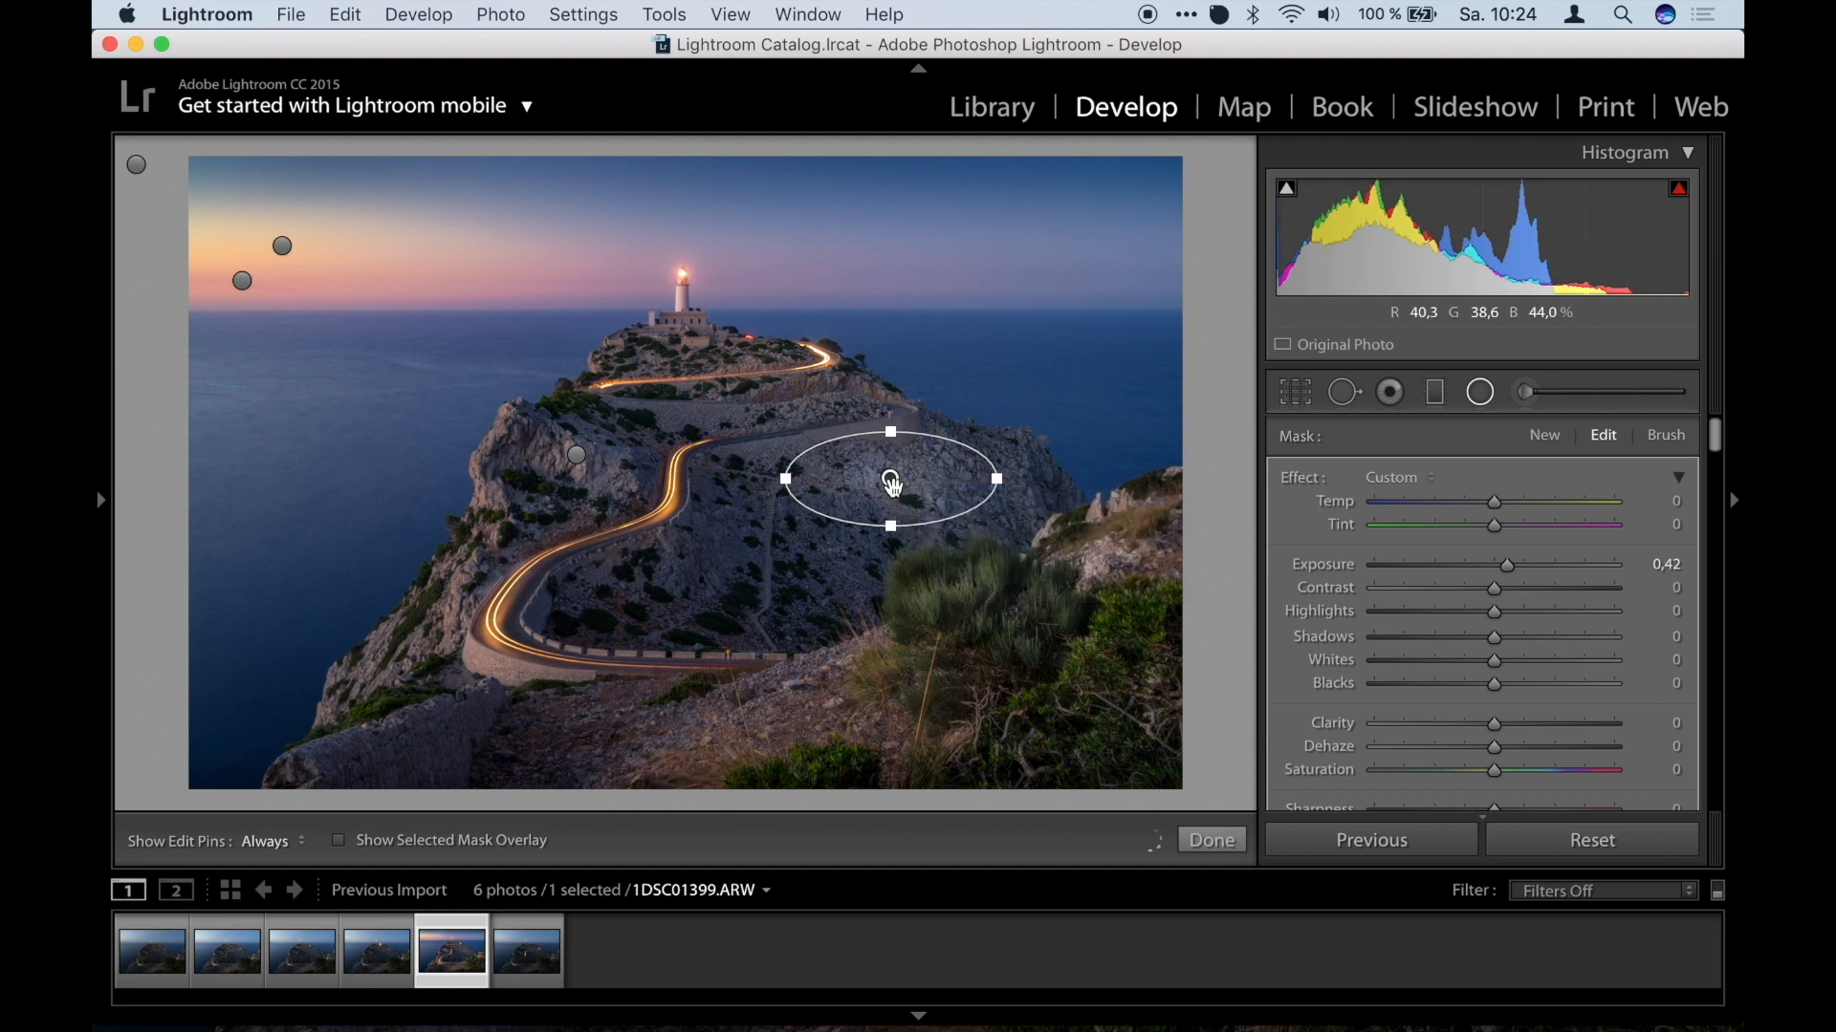
{"action": "left_click_drag", "start_coordinate": [892, 482], "coordinate": [685, 307]}
{"action": "left_click_drag", "start_coordinate": [1507, 566], "coordinate": [1516, 554]}
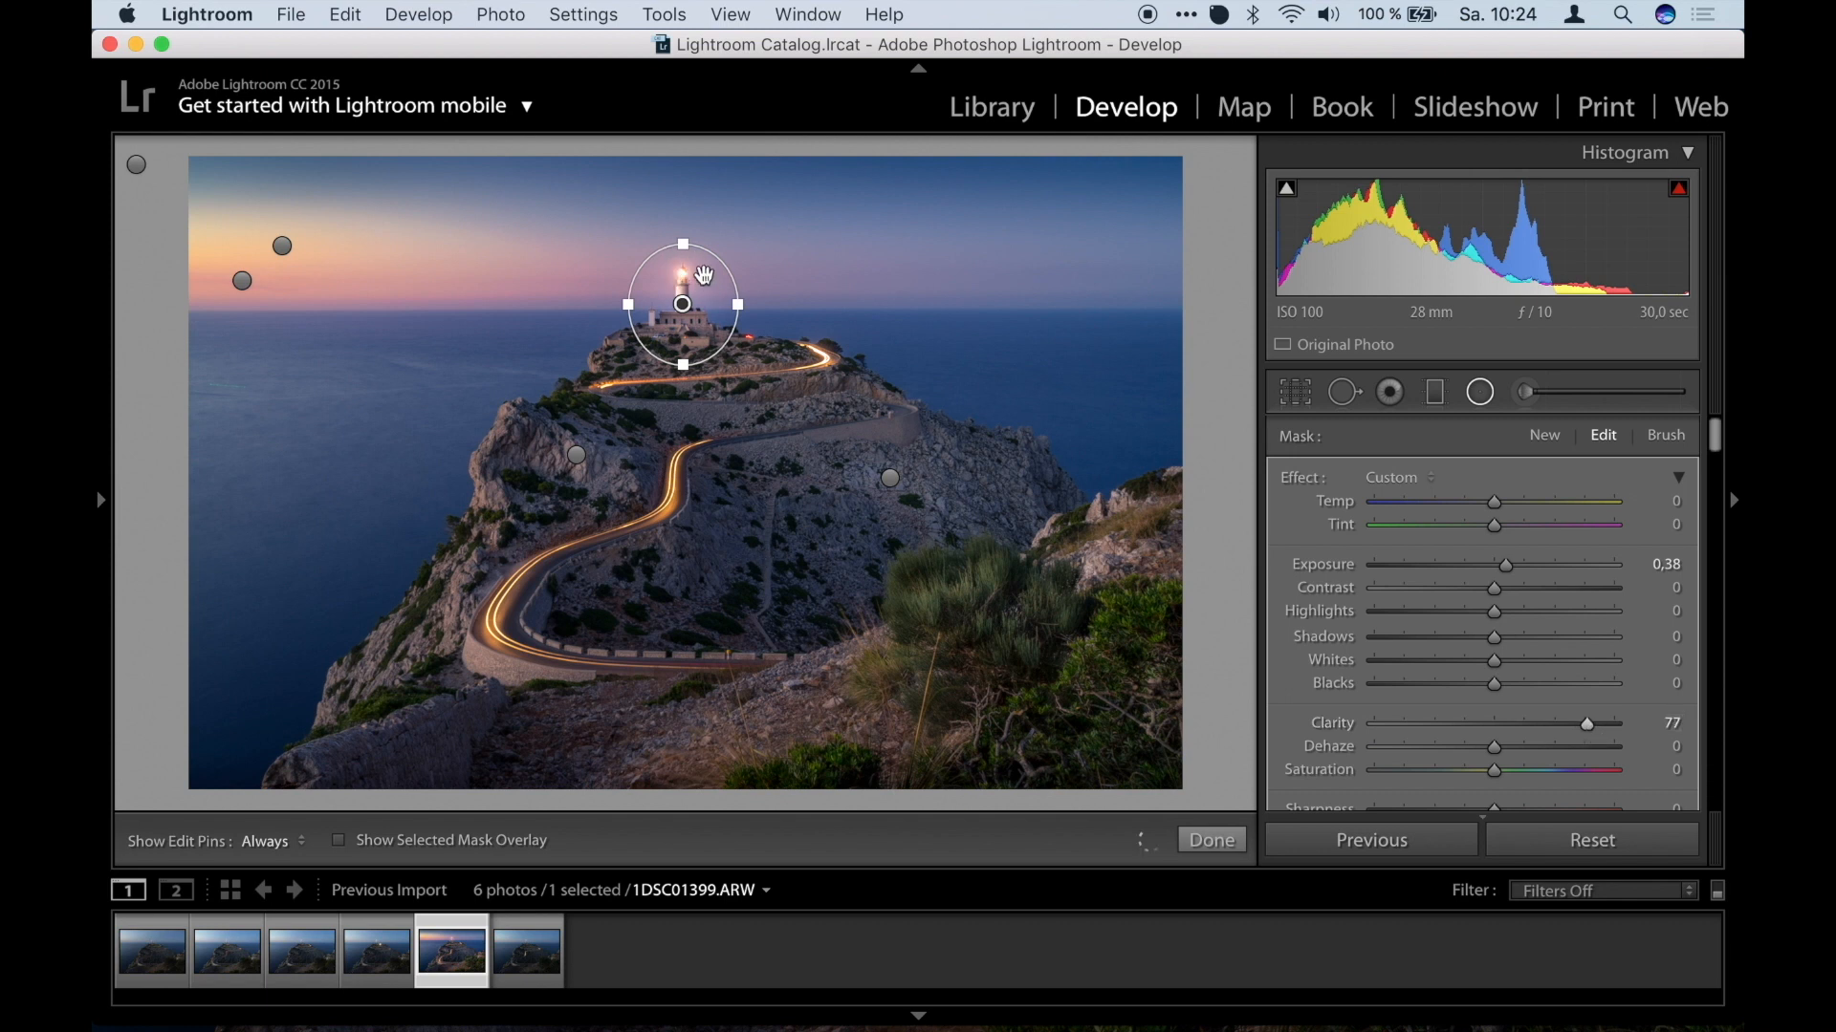
{"action": "left_click", "coordinate": [1211, 841]}
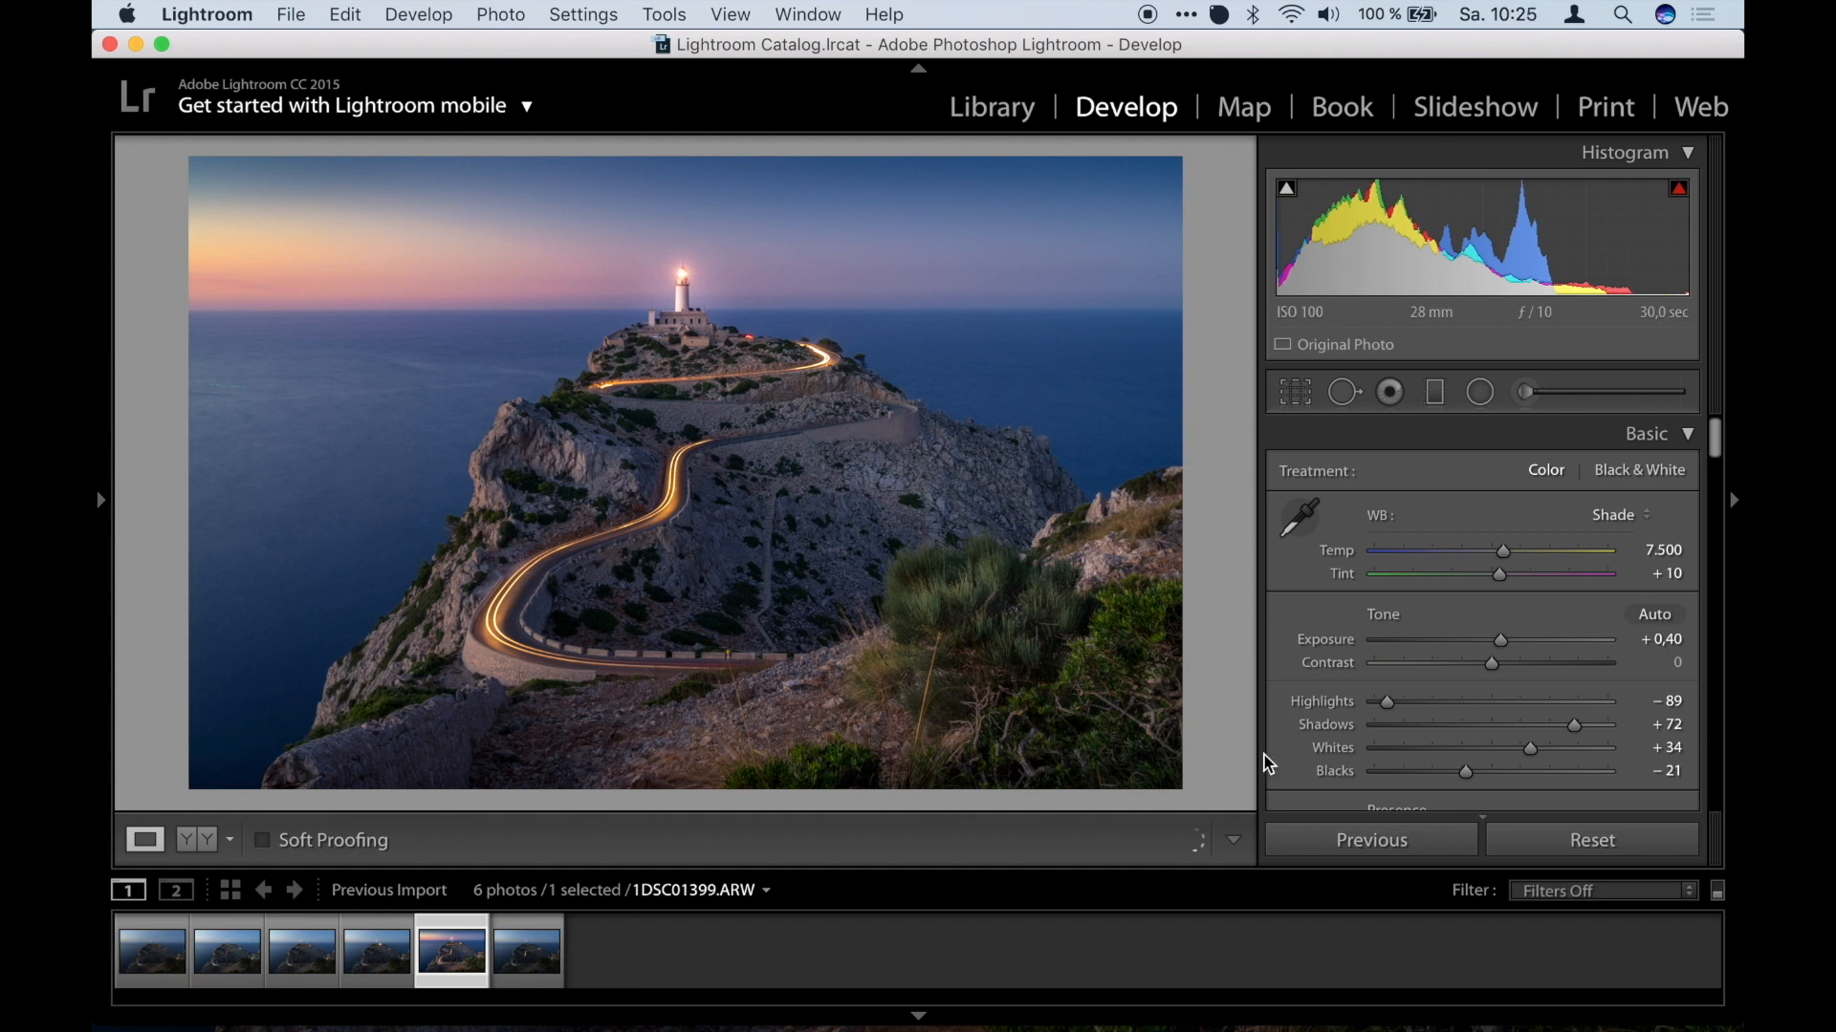
Brighten the rock in the photo's lower-left corner with a new adjustment brush mask, with Exposure set to 0.81.
{"action": "left_click", "coordinate": [1528, 393]}
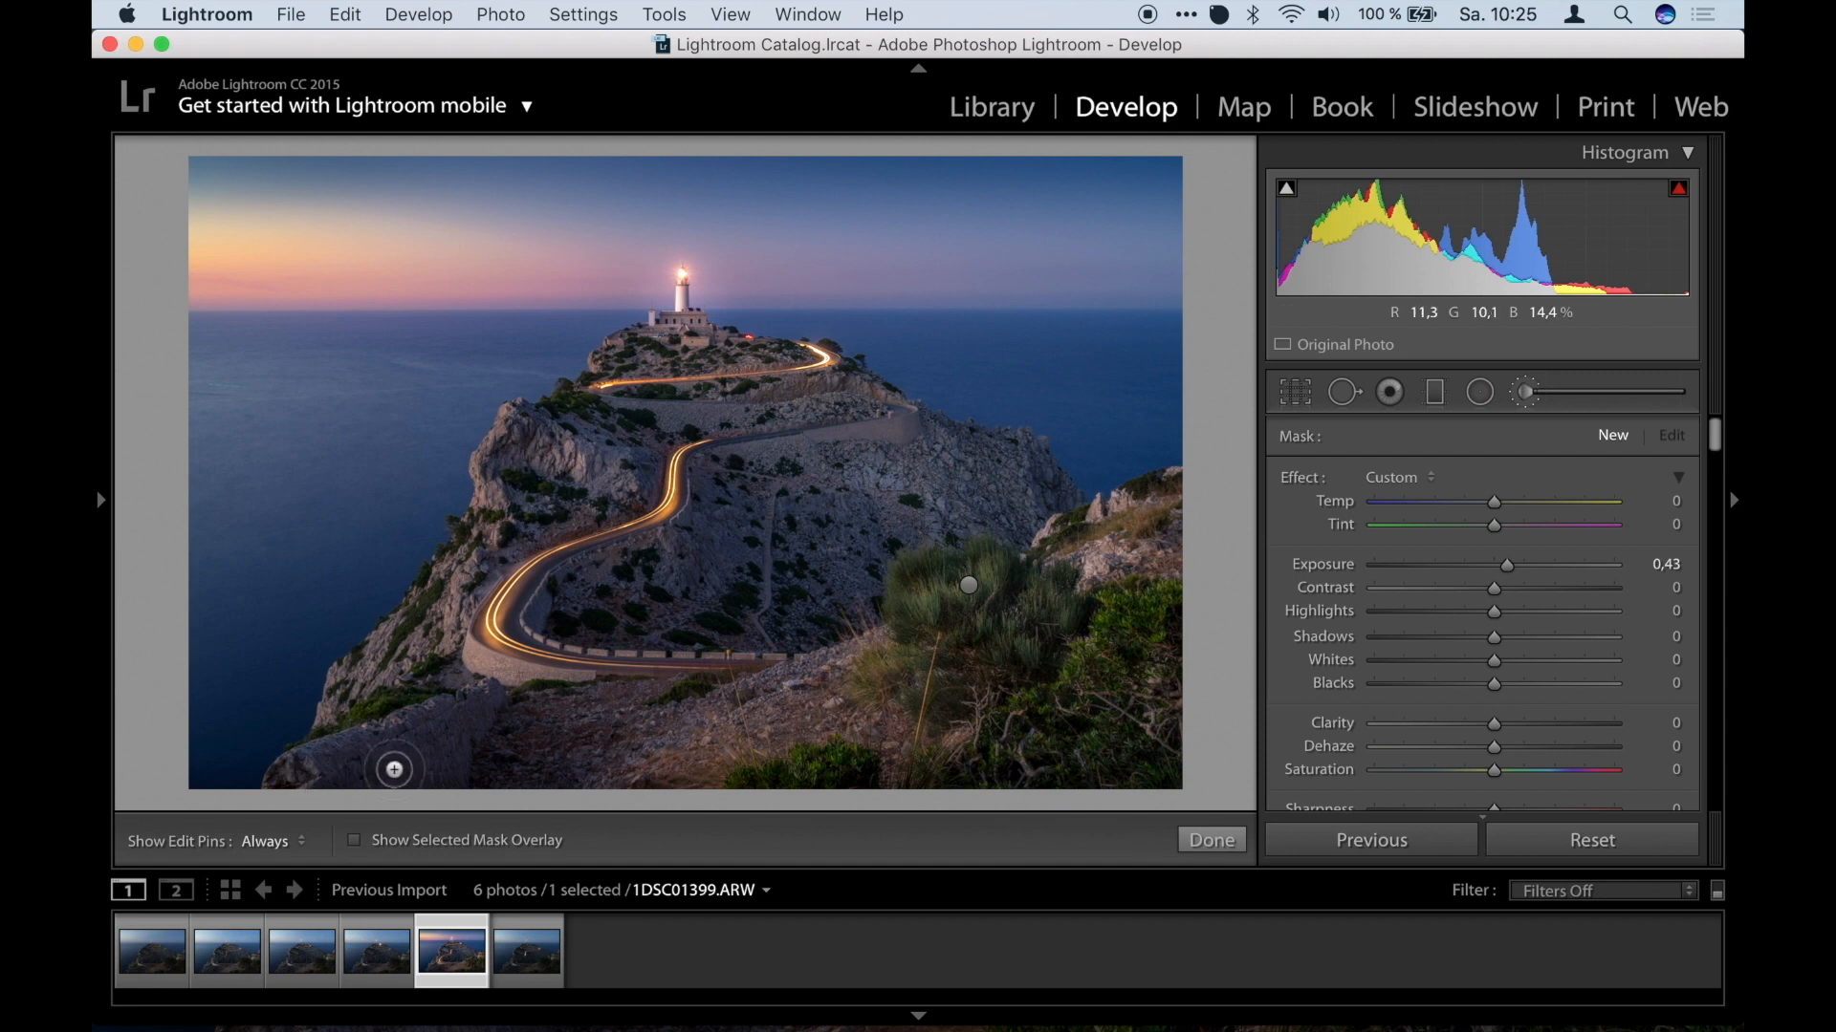
{"action": "key", "text": "h"}
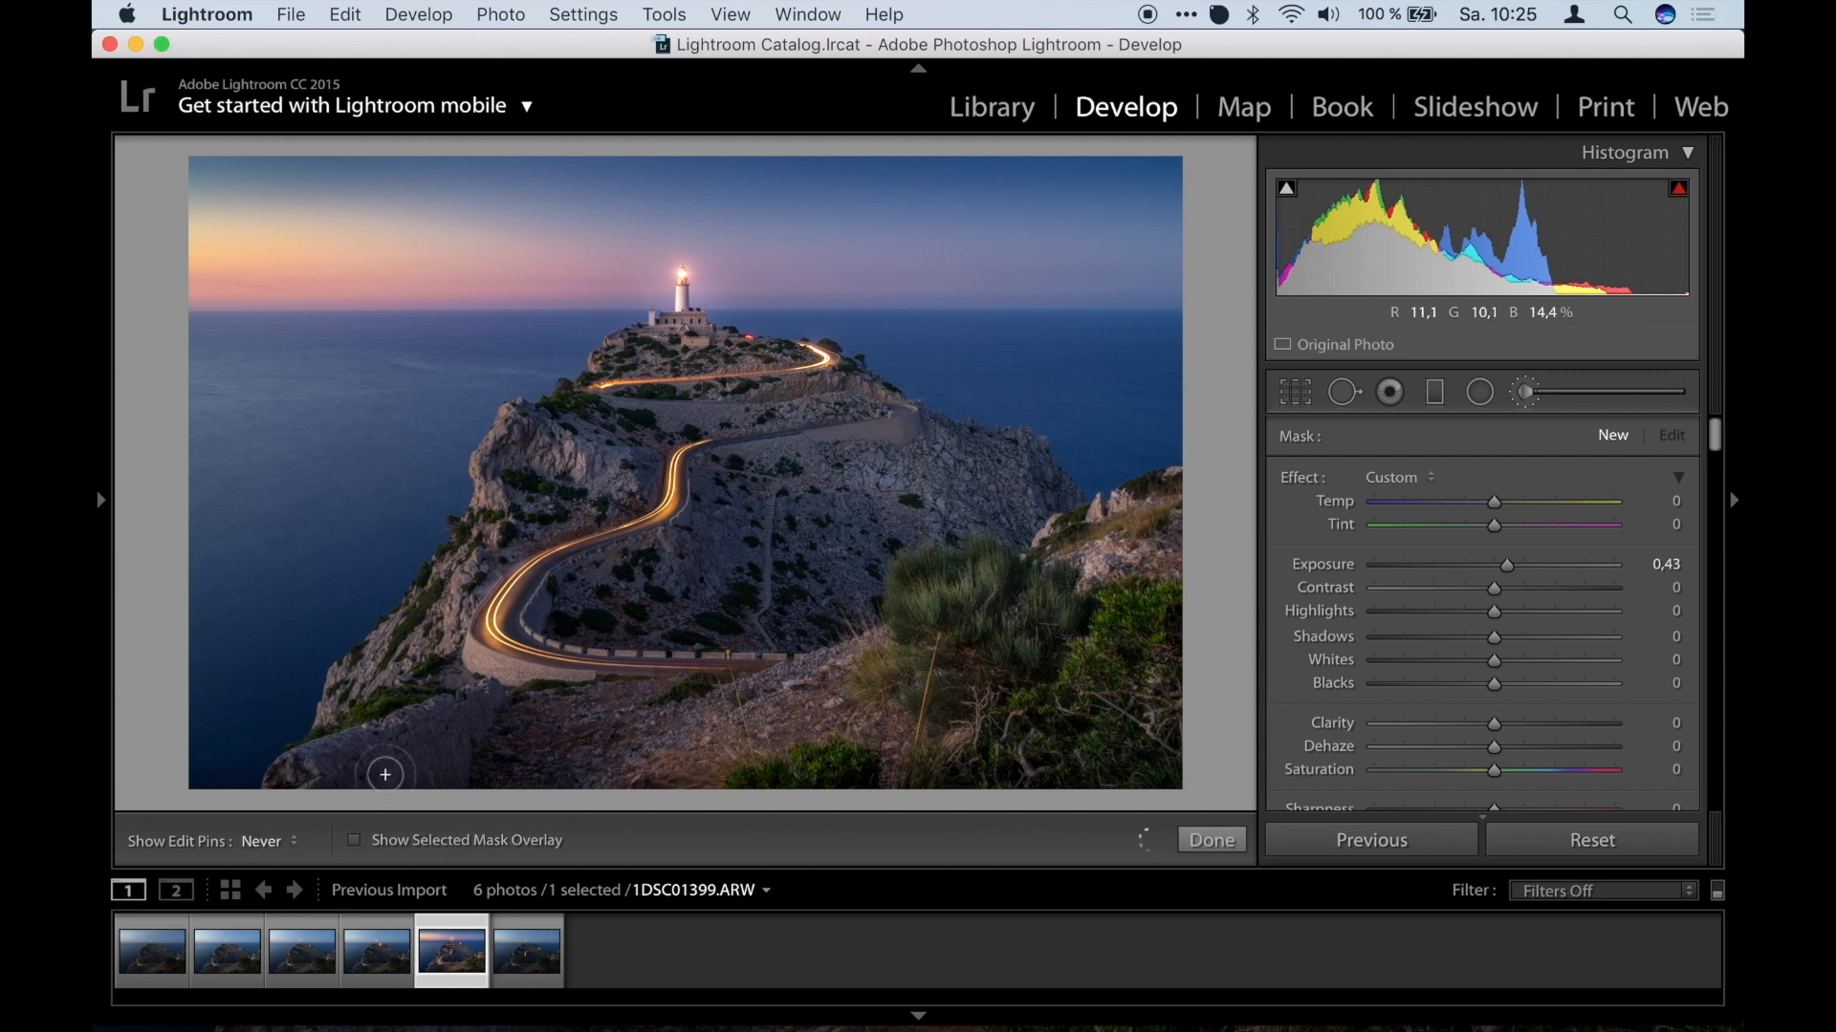
{"action": "key", "text": "h"}
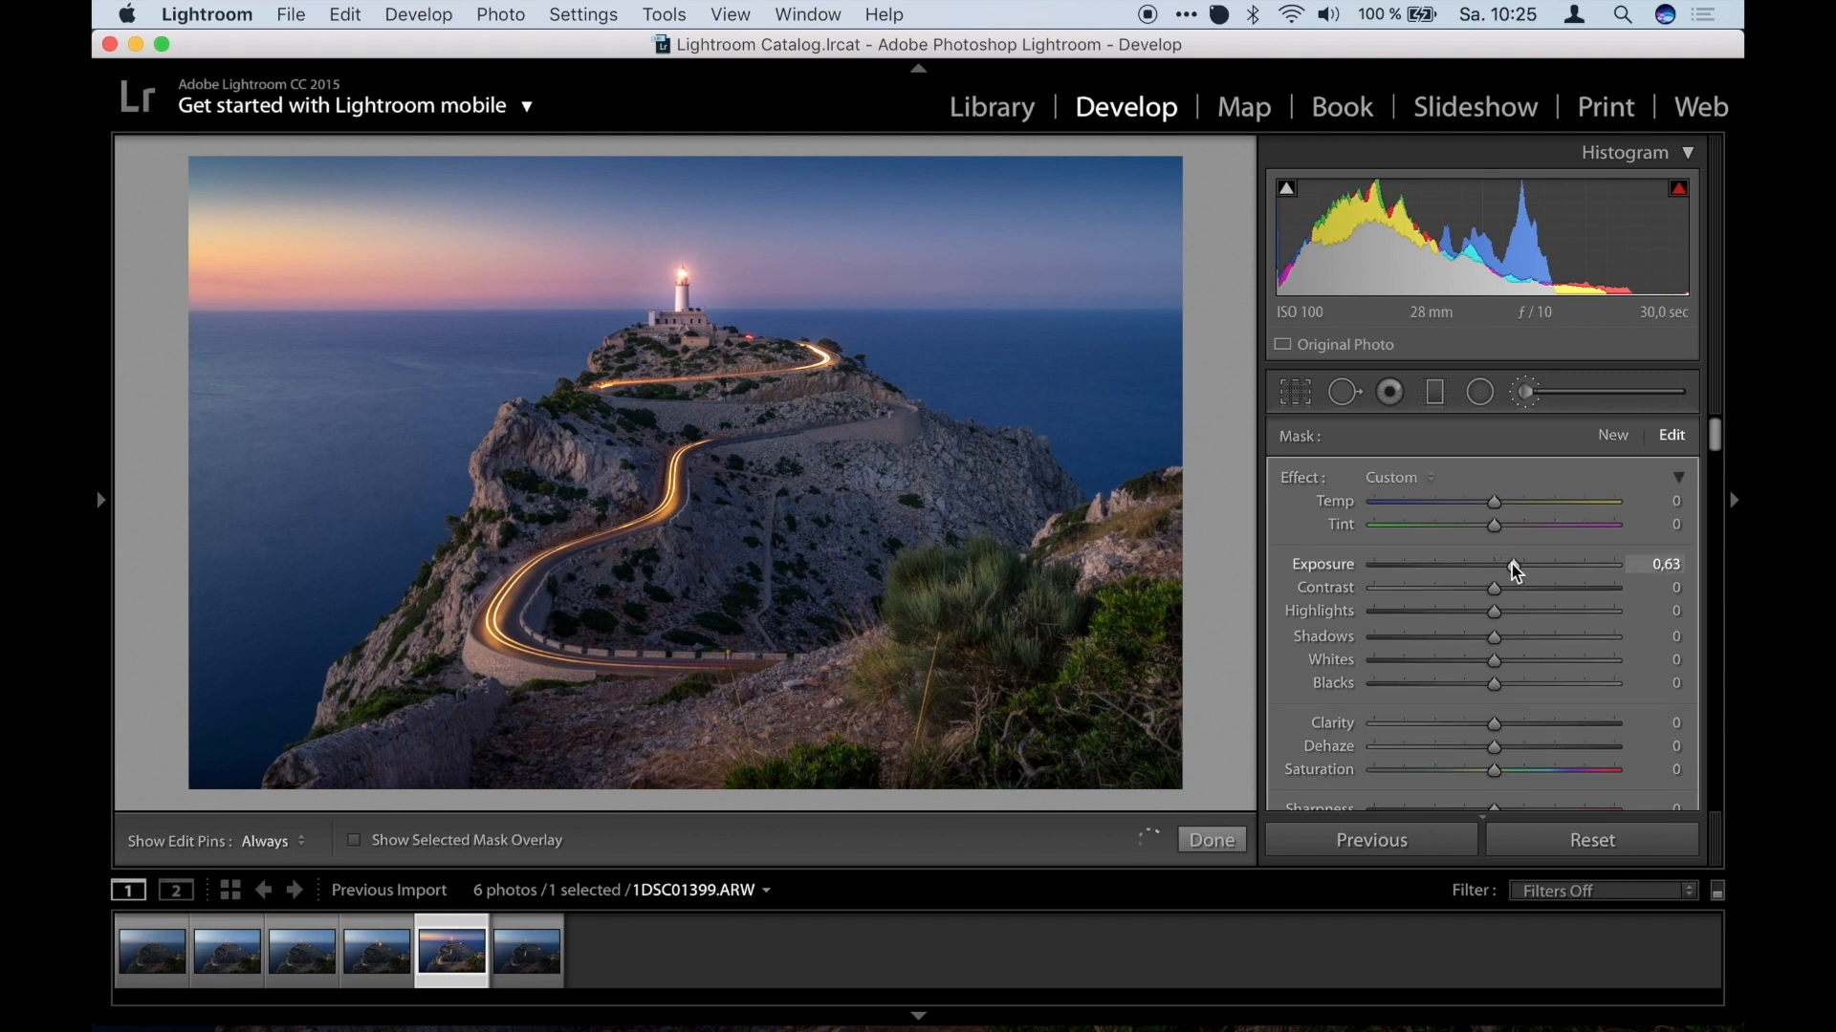
{"action": "left_click_drag", "start_coordinate": [1513, 564], "coordinate": [1519, 565]}
{"action": "key", "text": "h"}
{"action": "key", "text": "h"}
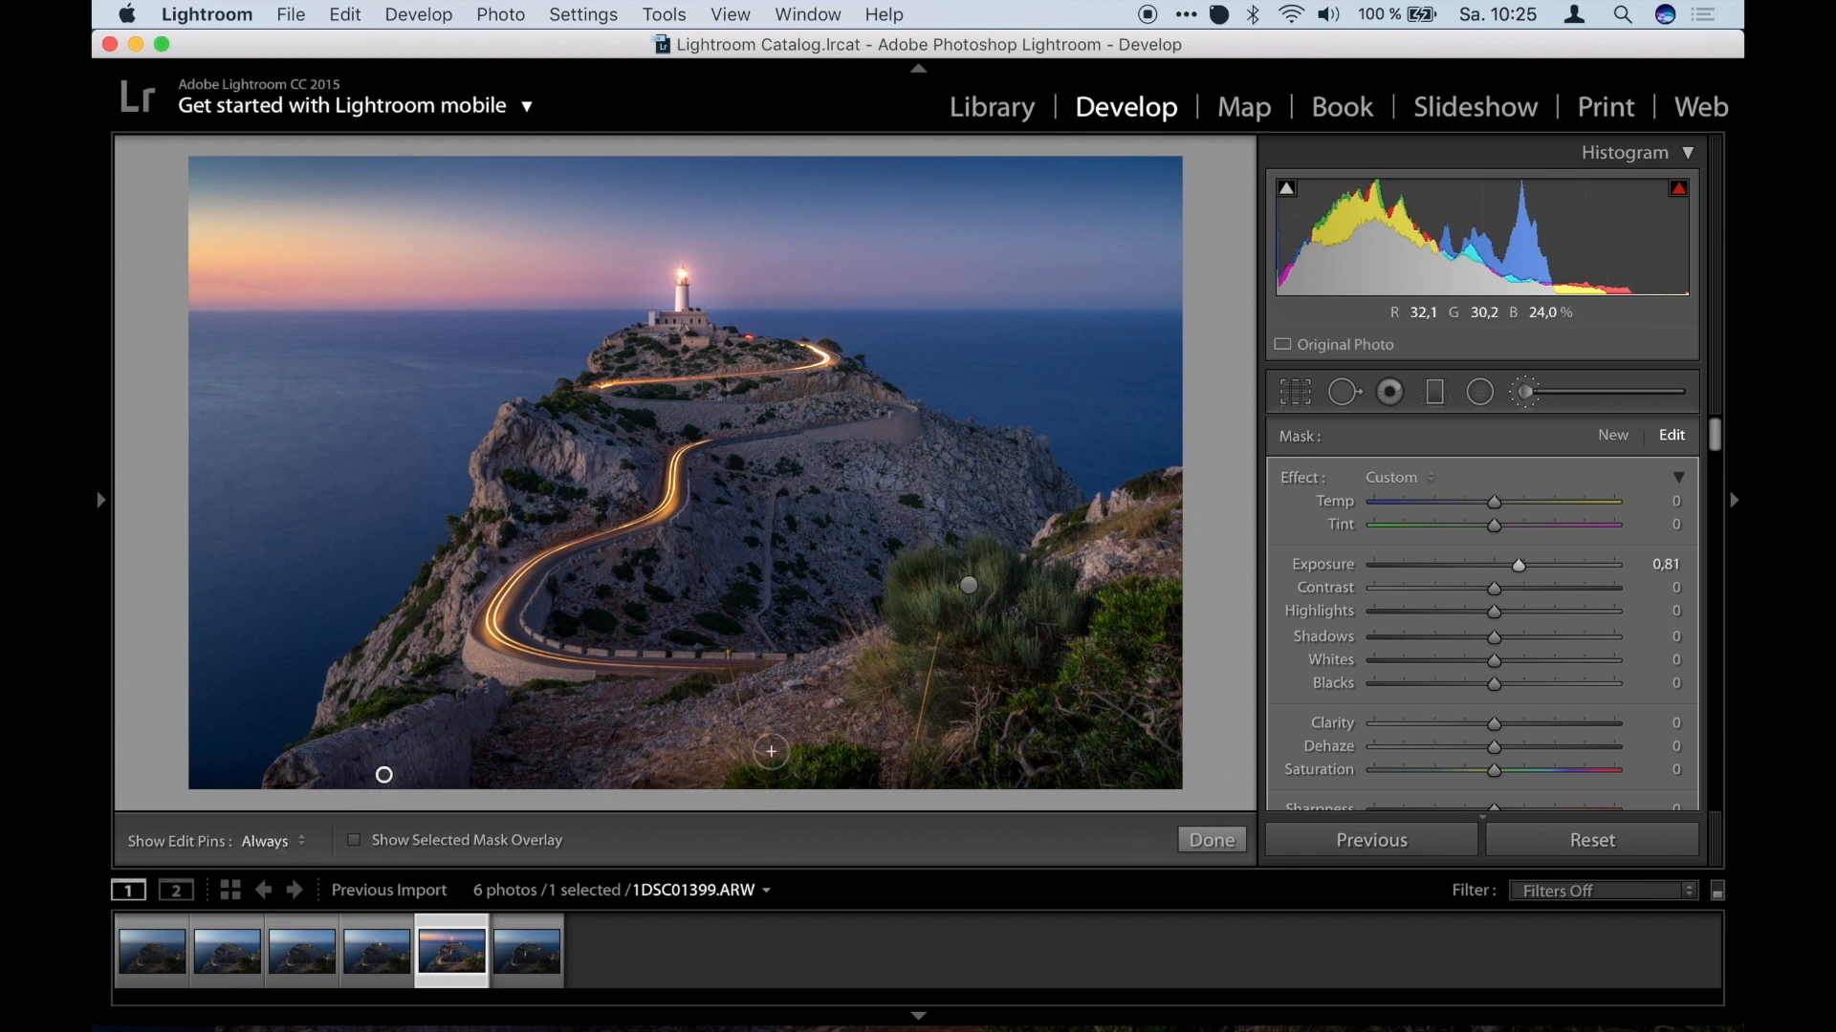
Extend the rock brush mask to the dark slope inside the road bend and the rocks behind the bushes, and finish editing.
{"action": "mouse_move", "coordinate": [709, 580]}
{"action": "left_mouse_down"}
{"action": "mouse_move", "coordinate": [694, 574]}
{"action": "mouse_move", "coordinate": [709, 578]}
{"action": "left_mouse_up"}
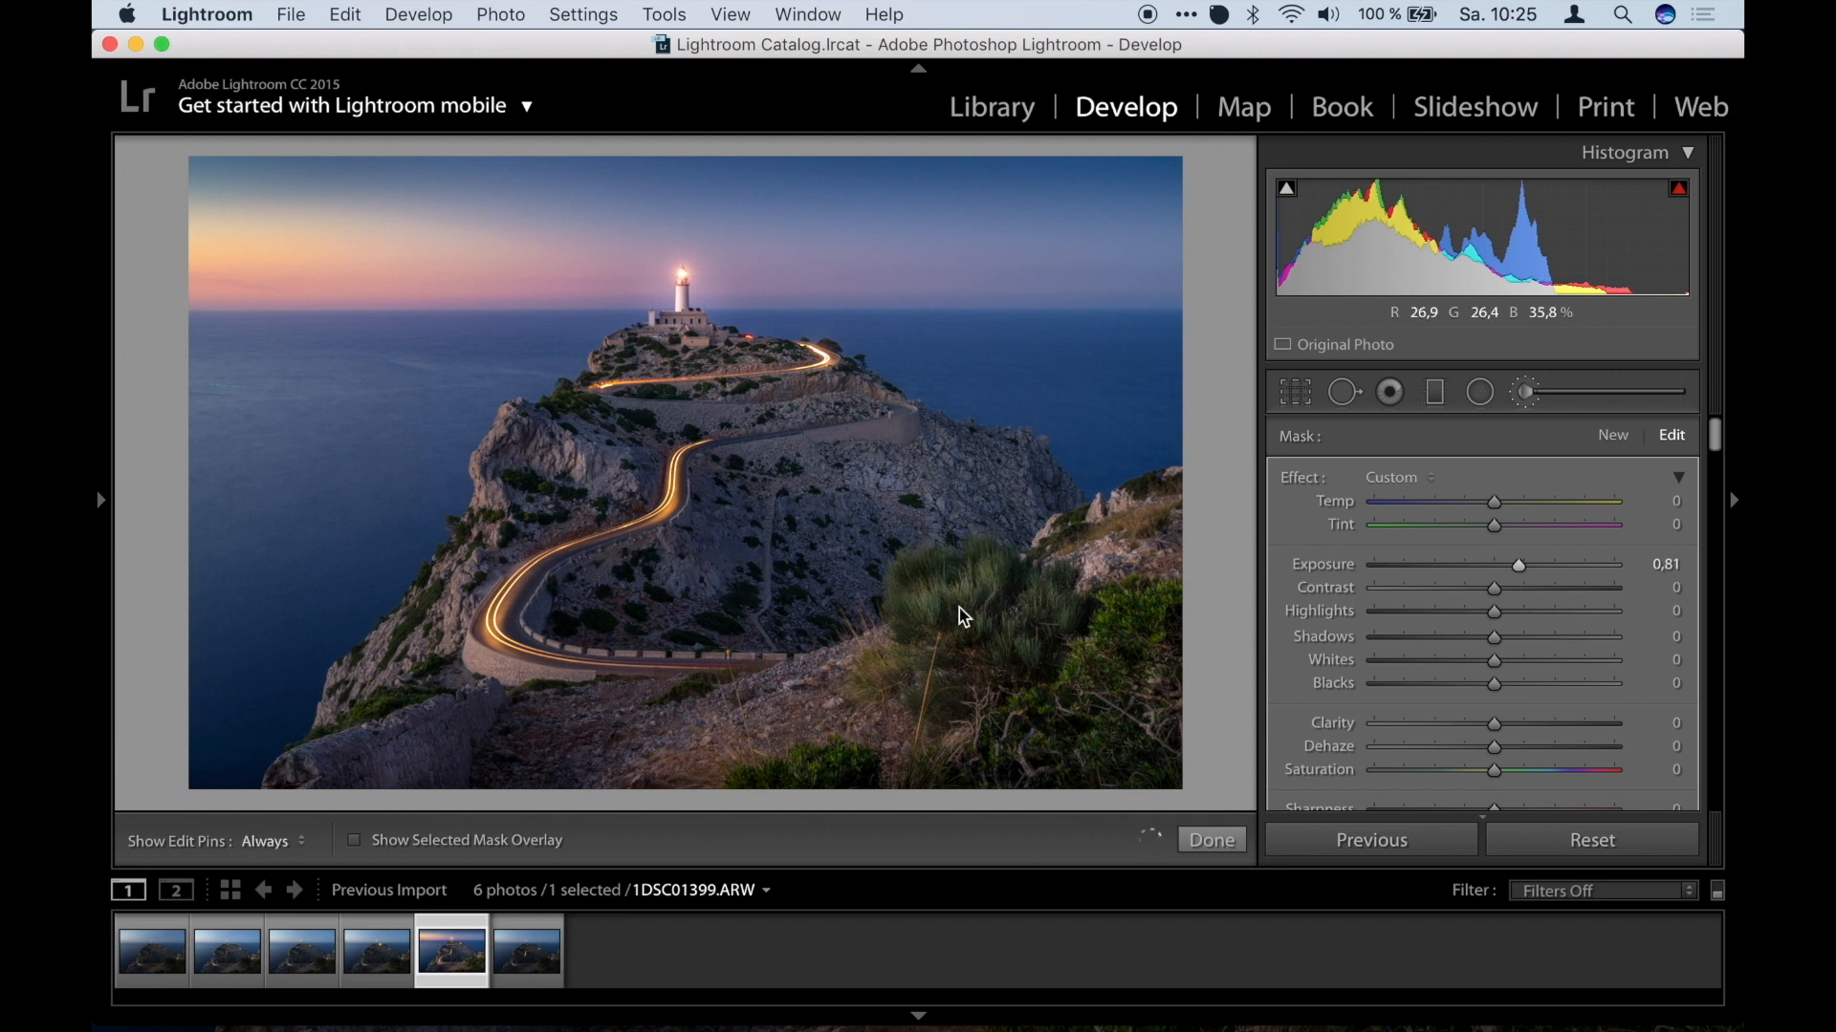
{"action": "key", "text": "h"}
{"action": "key", "text": "h"}
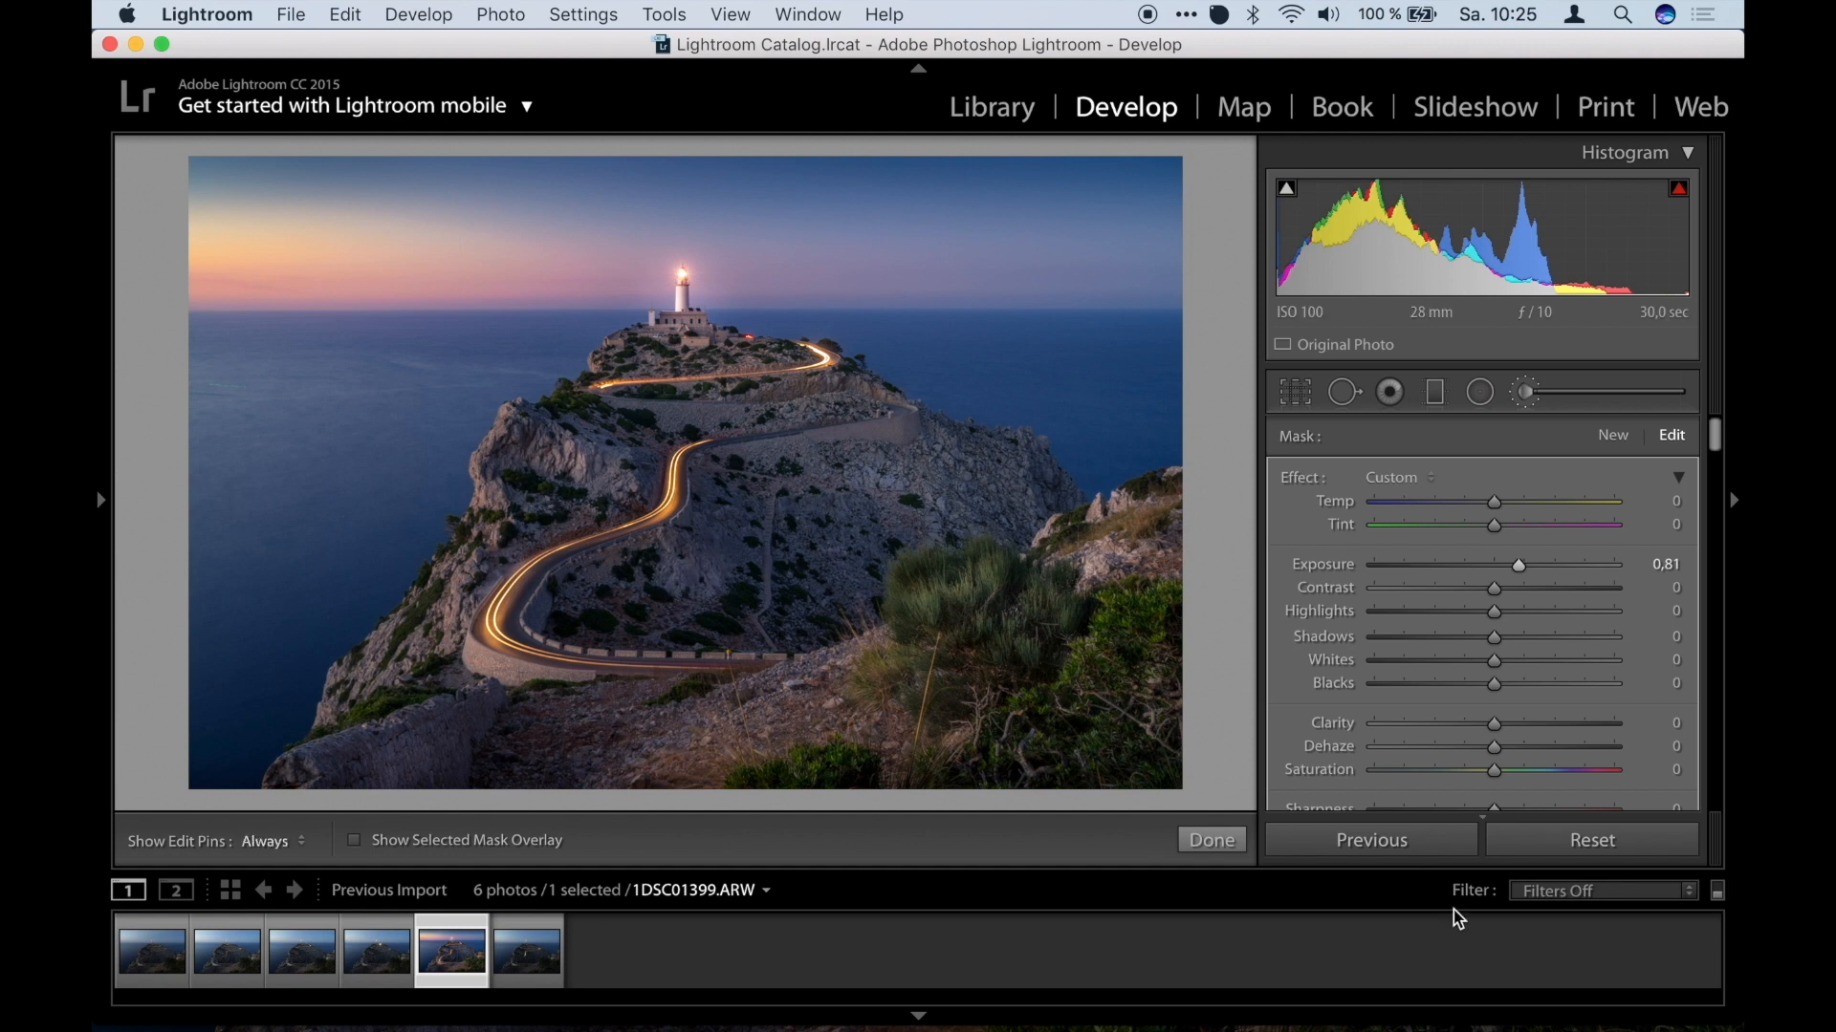
{"action": "key", "text": "alt"}
{"action": "key", "text": "h"}
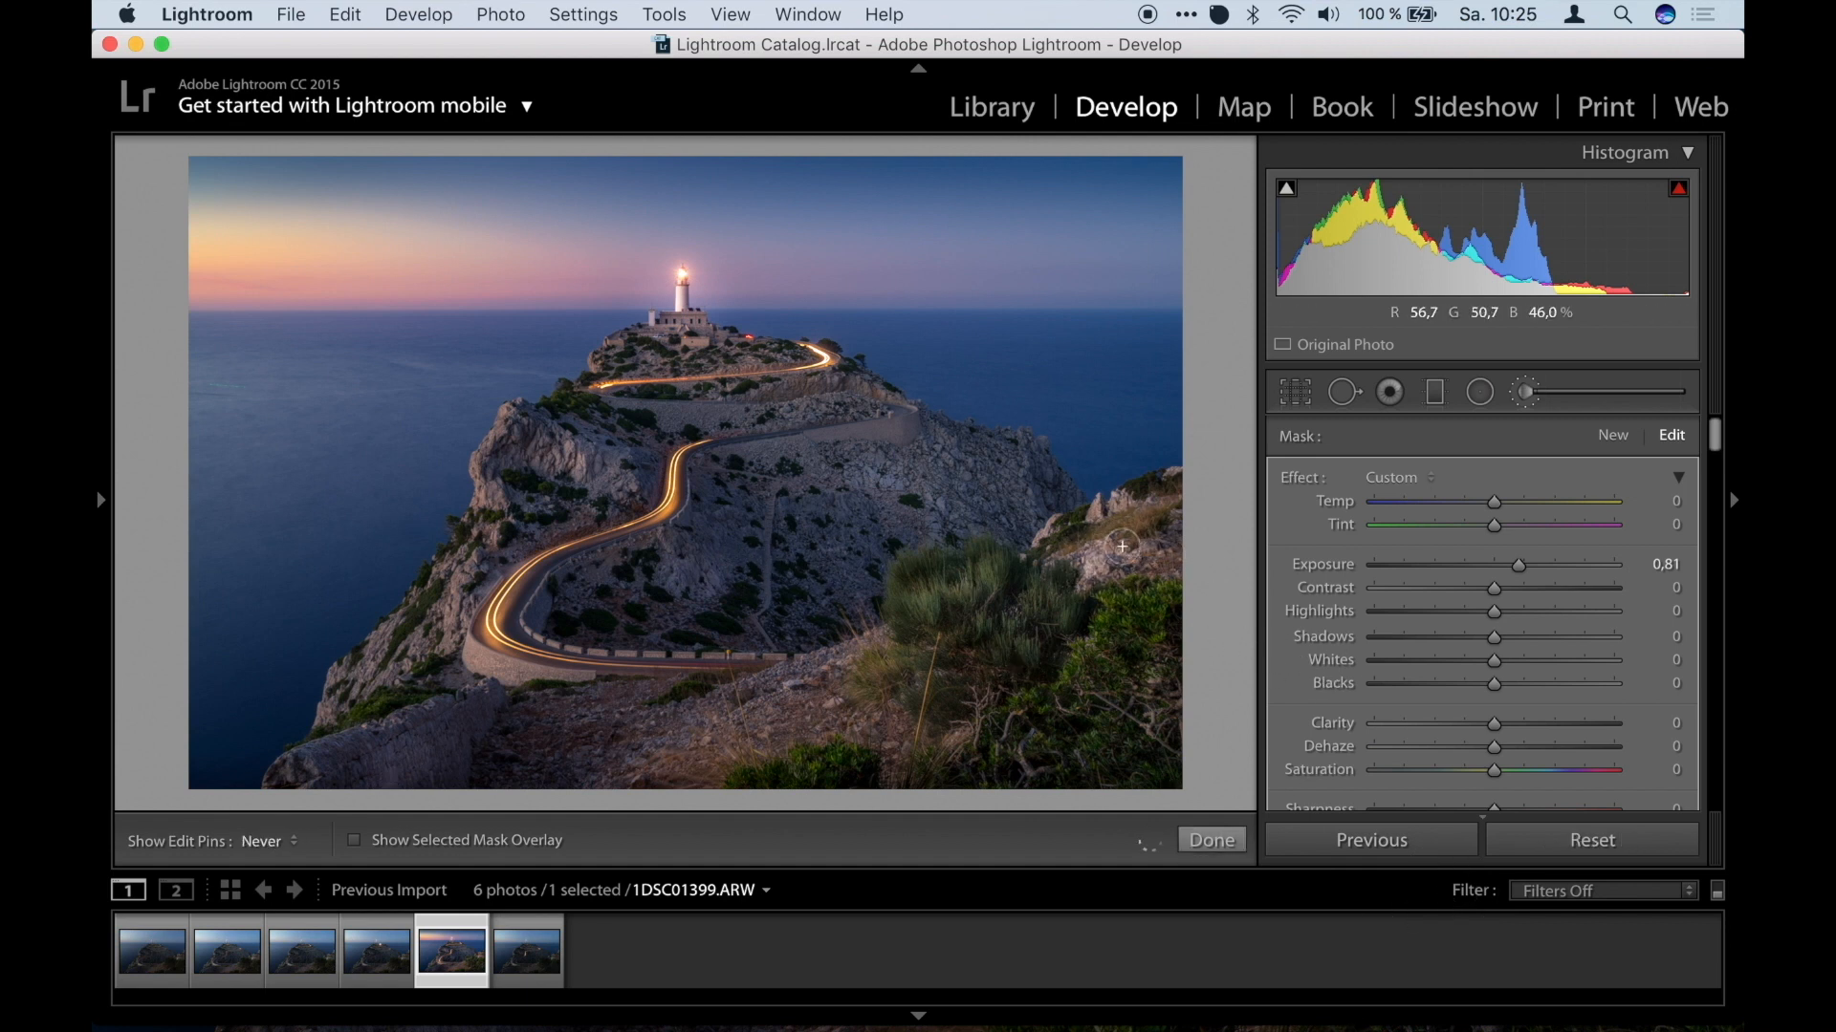
{"action": "key", "text": "h"}
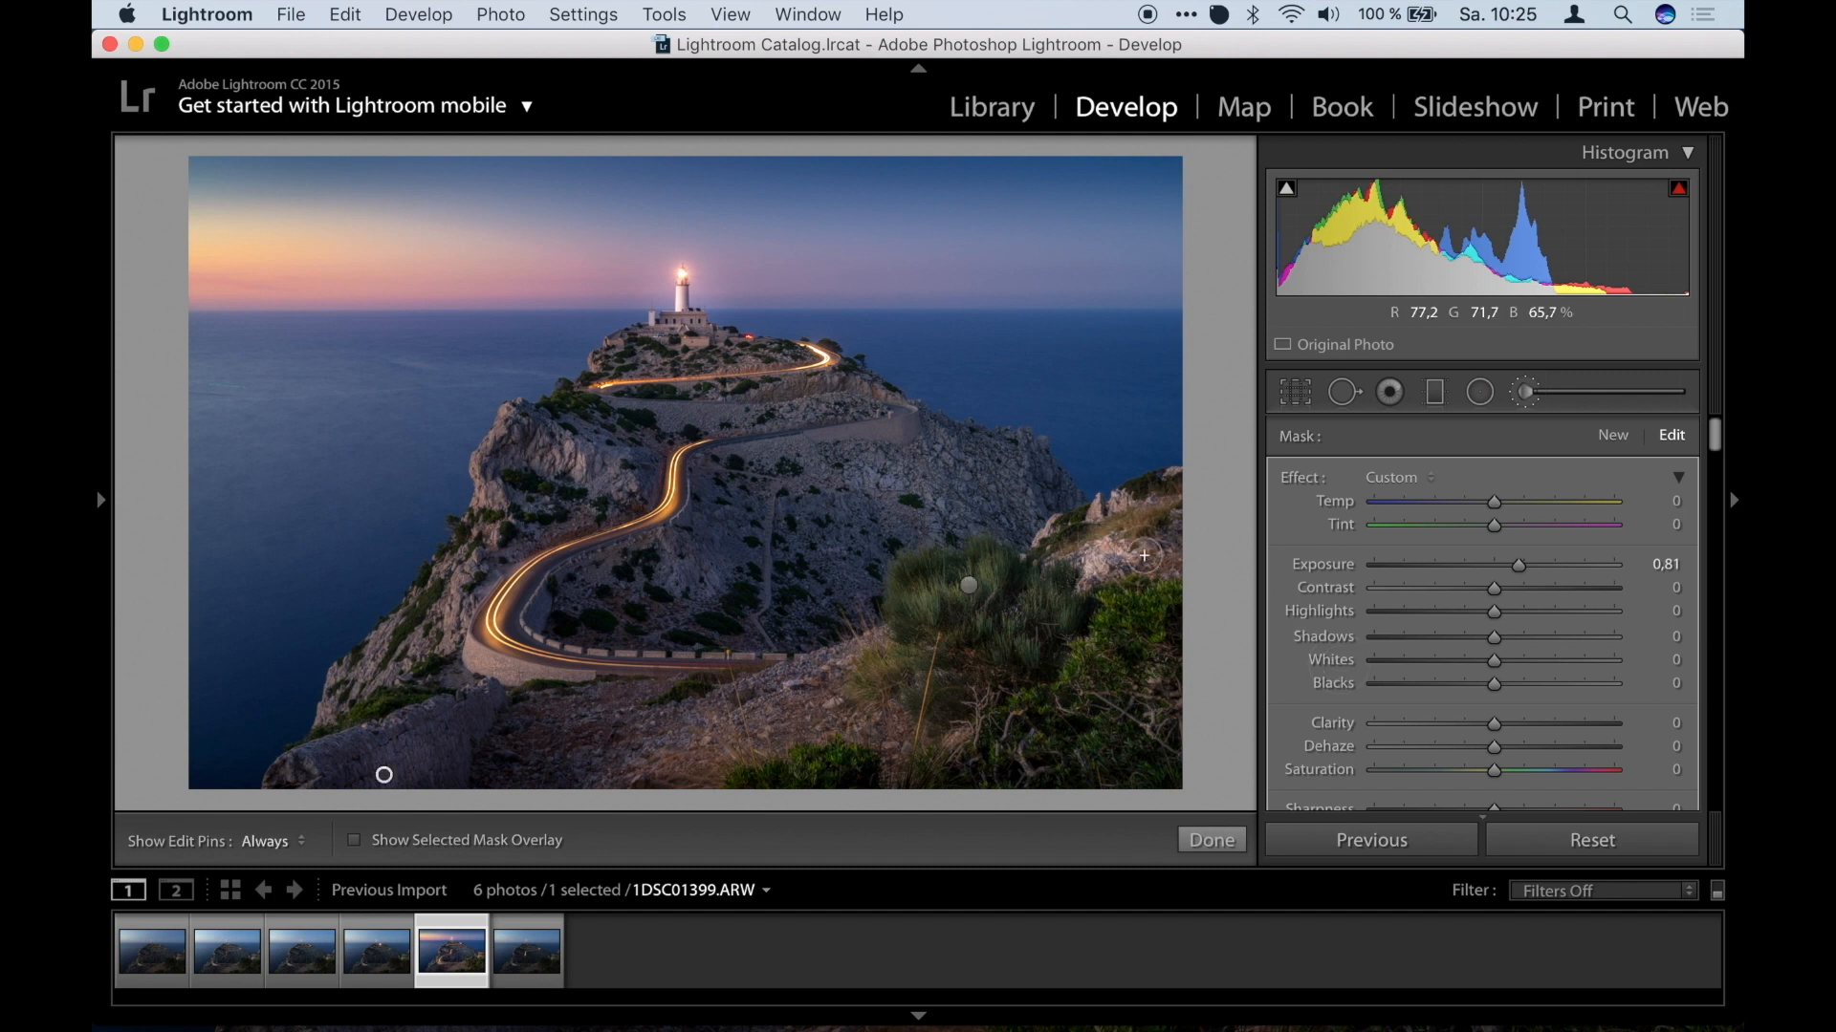
{"action": "key", "text": "h"}
{"action": "key", "text": "h"}
{"action": "key", "text": "h"}
{"action": "key", "text": "h"}
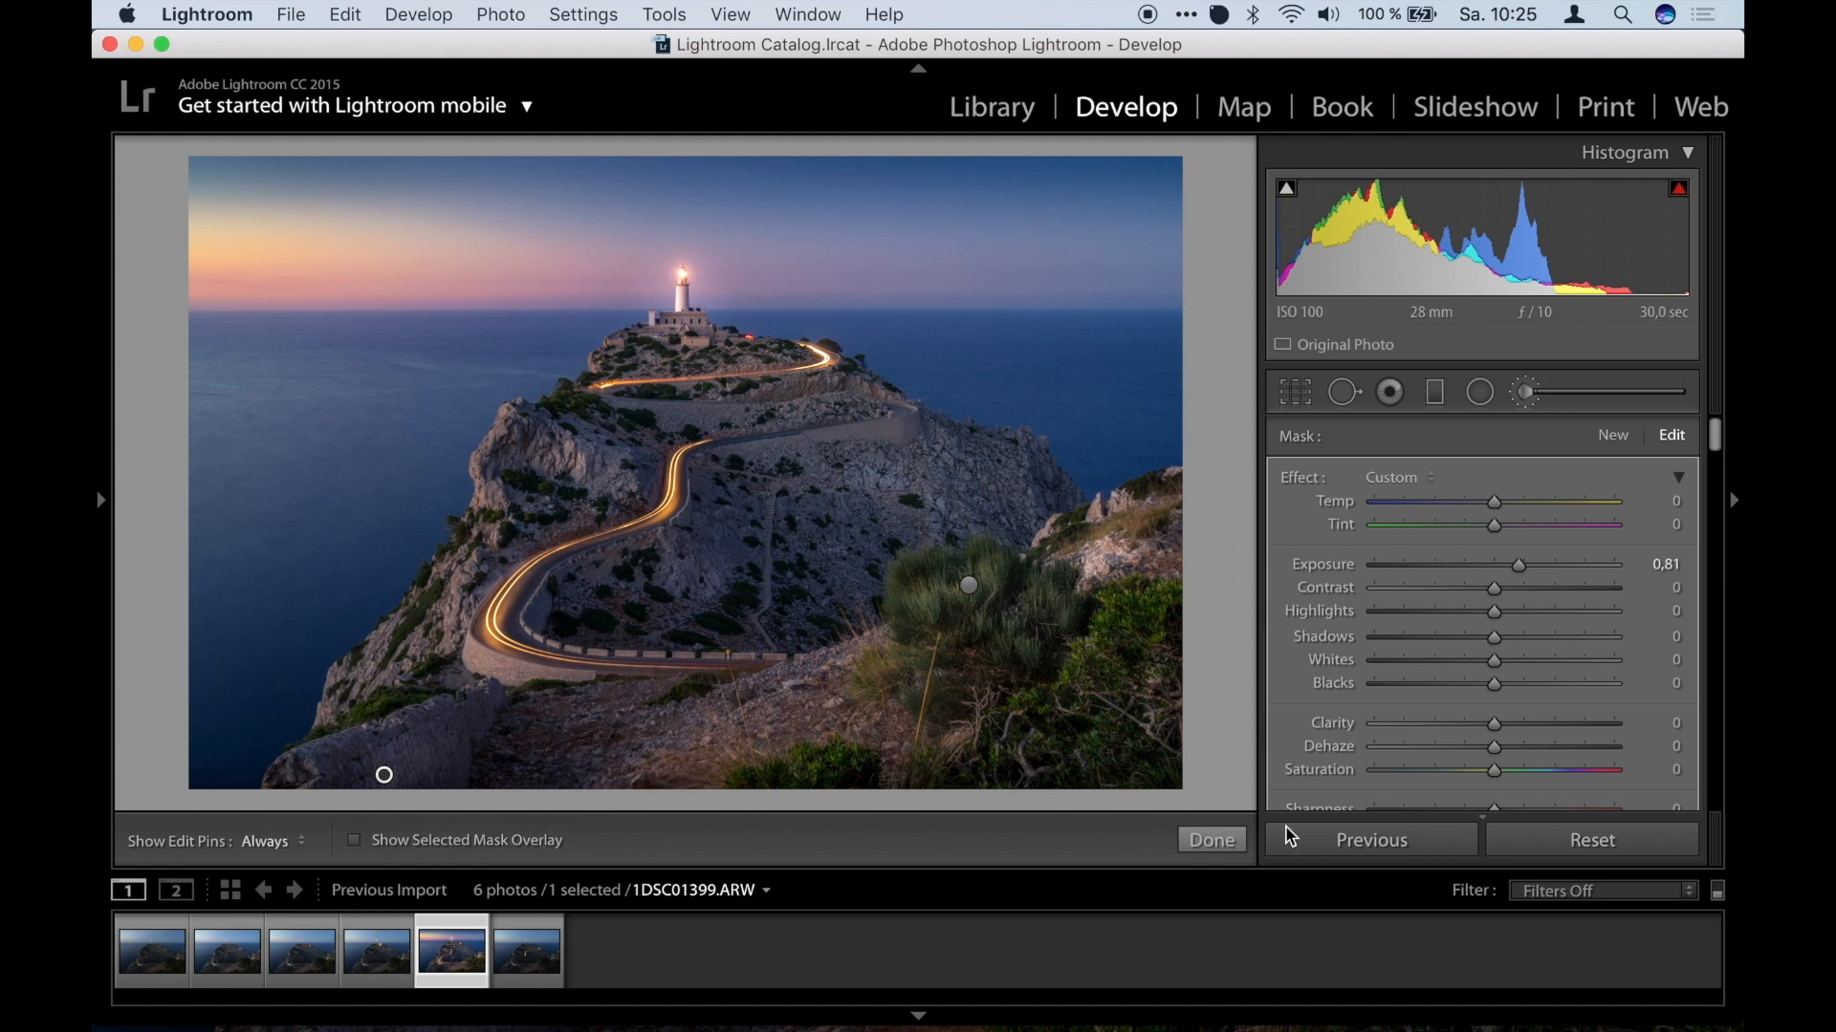
{"action": "left_click", "coordinate": [1238, 844]}
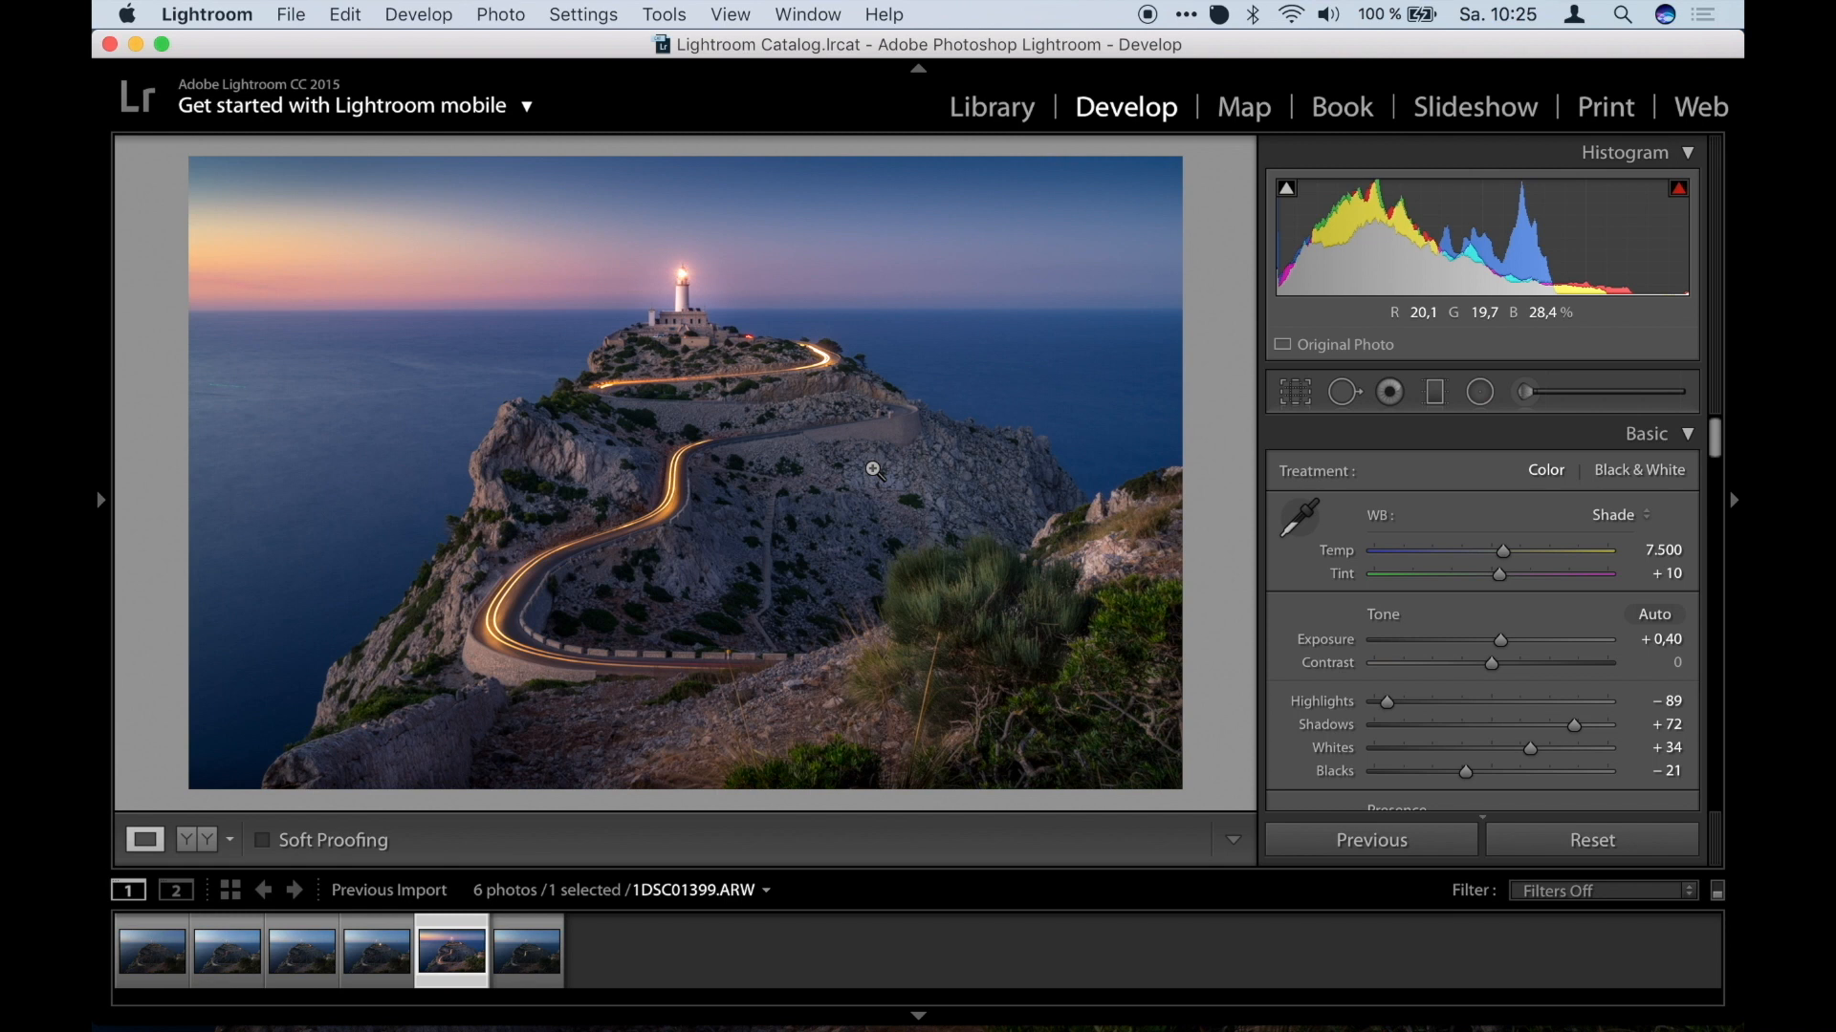
Examine the edited photo at reduced and enlarged sizes to judge the overall light balance.
{"action": "left_click", "coordinate": [691, 502]}
{"action": "left_click", "coordinate": [870, 543]}
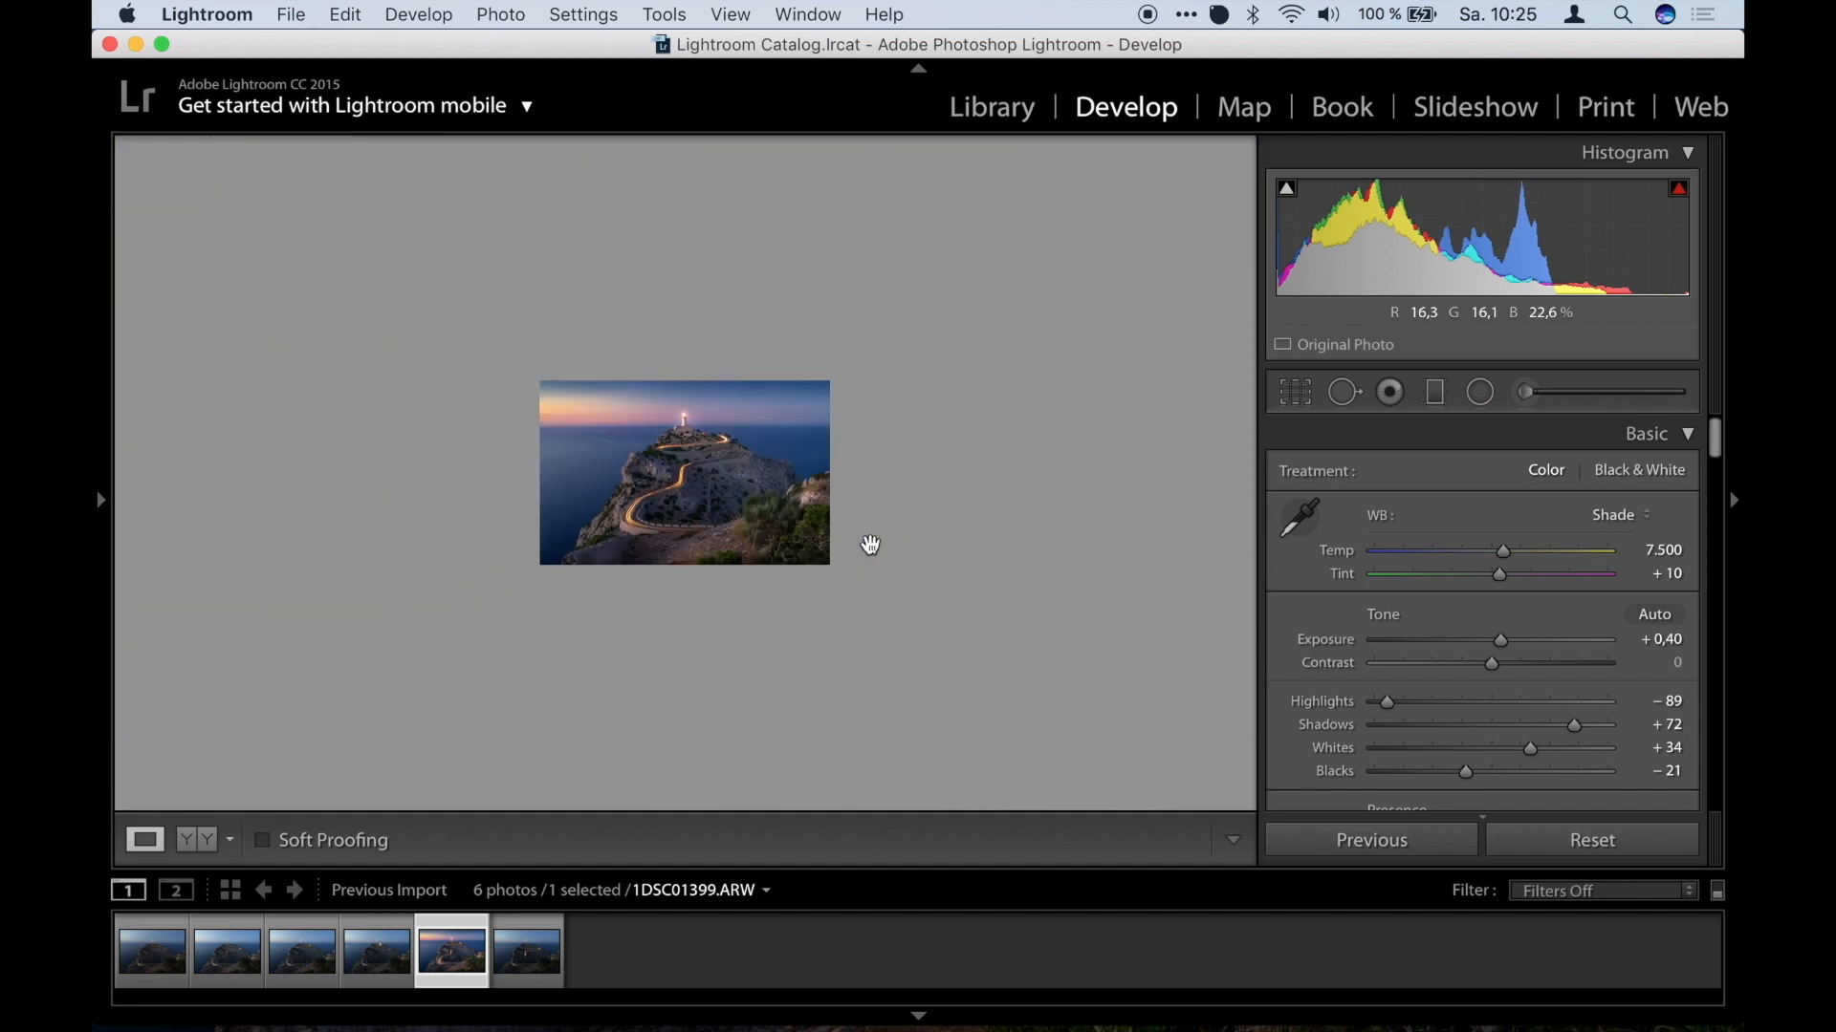
{"action": "left_click", "coordinate": [655, 463]}
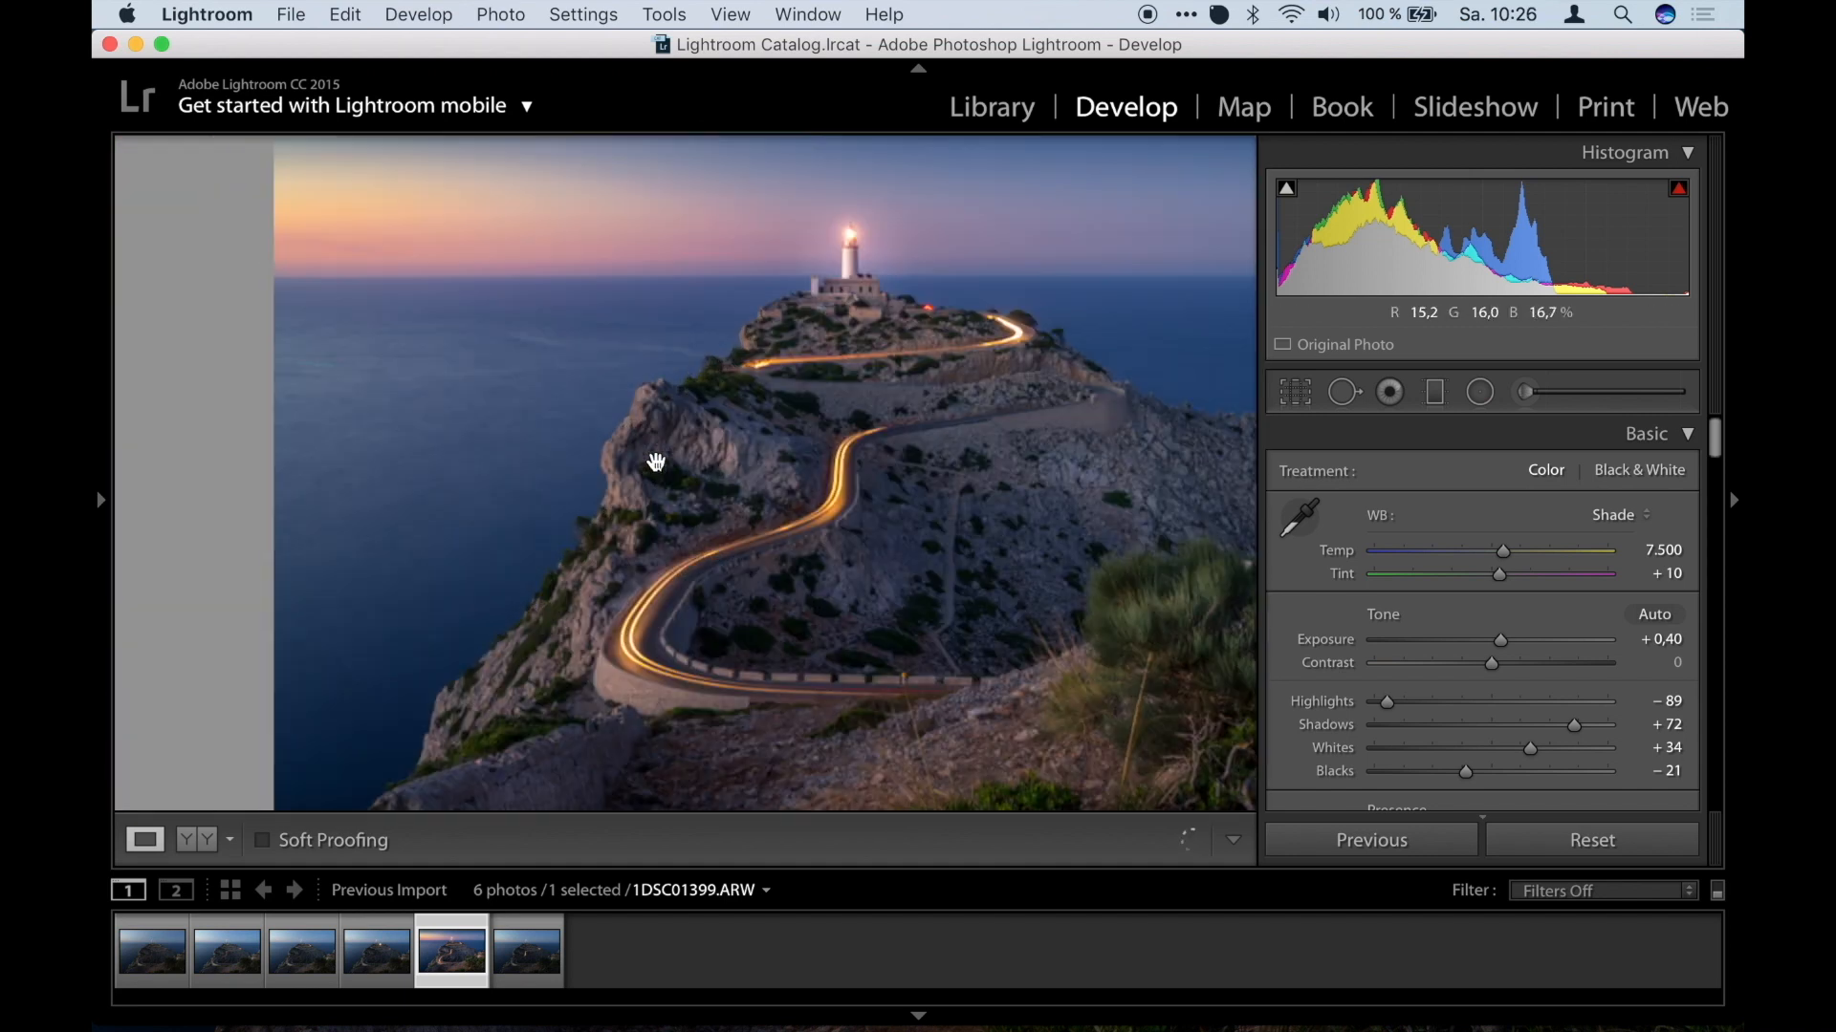
{"action": "left_click", "coordinate": [777, 523]}
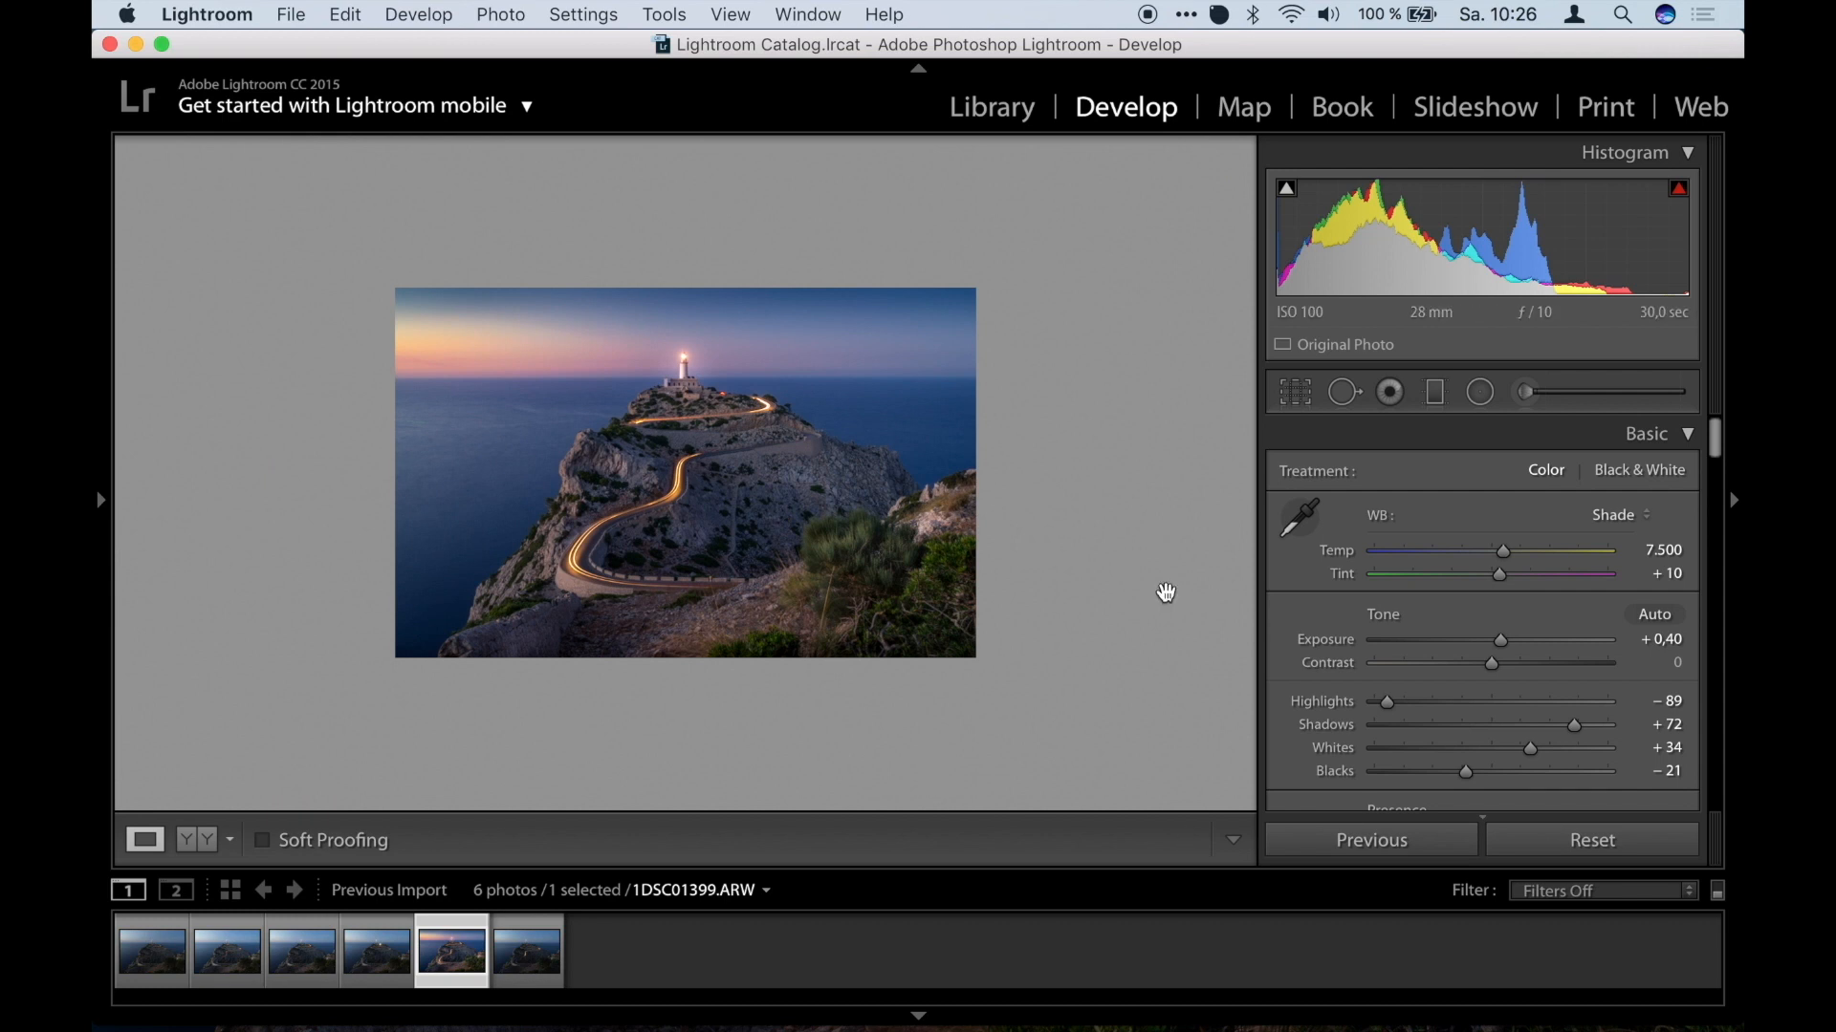
{"action": "left_click", "coordinate": [722, 438]}
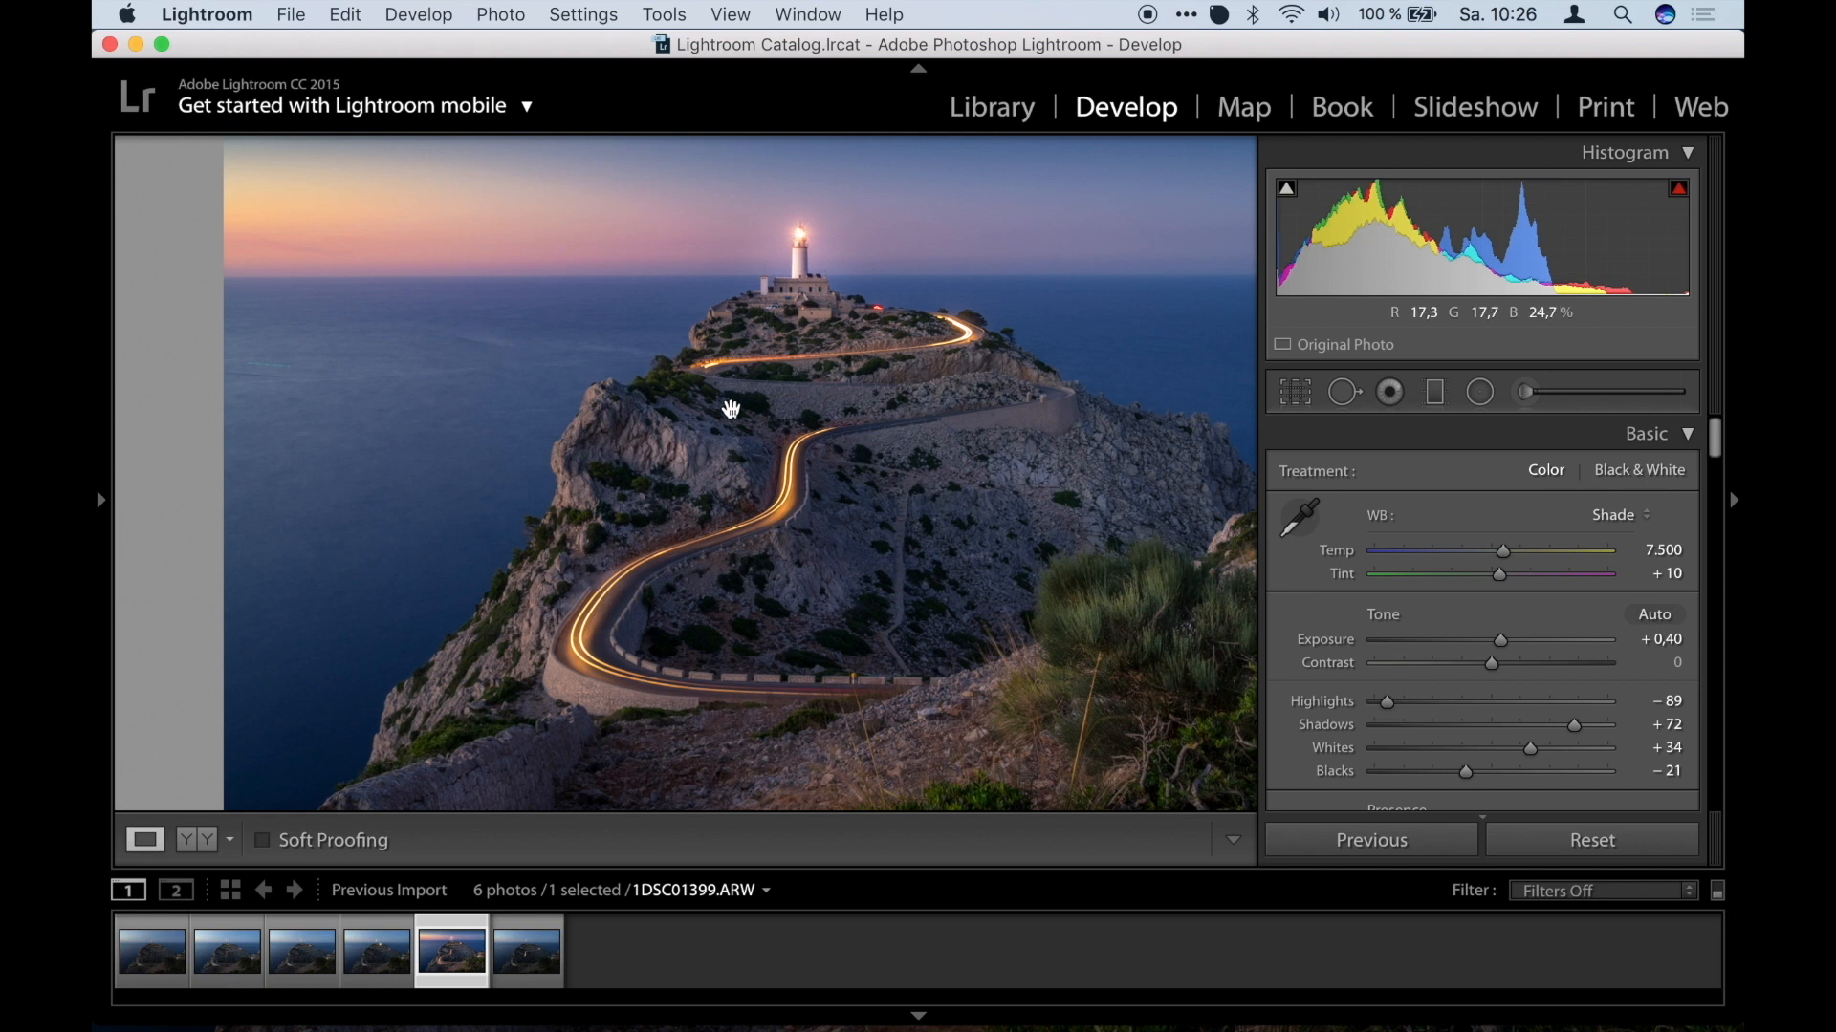
{"action": "scroll", "coordinate": [812, 421], "scroll_direction": "right", "scroll_amount": 3}
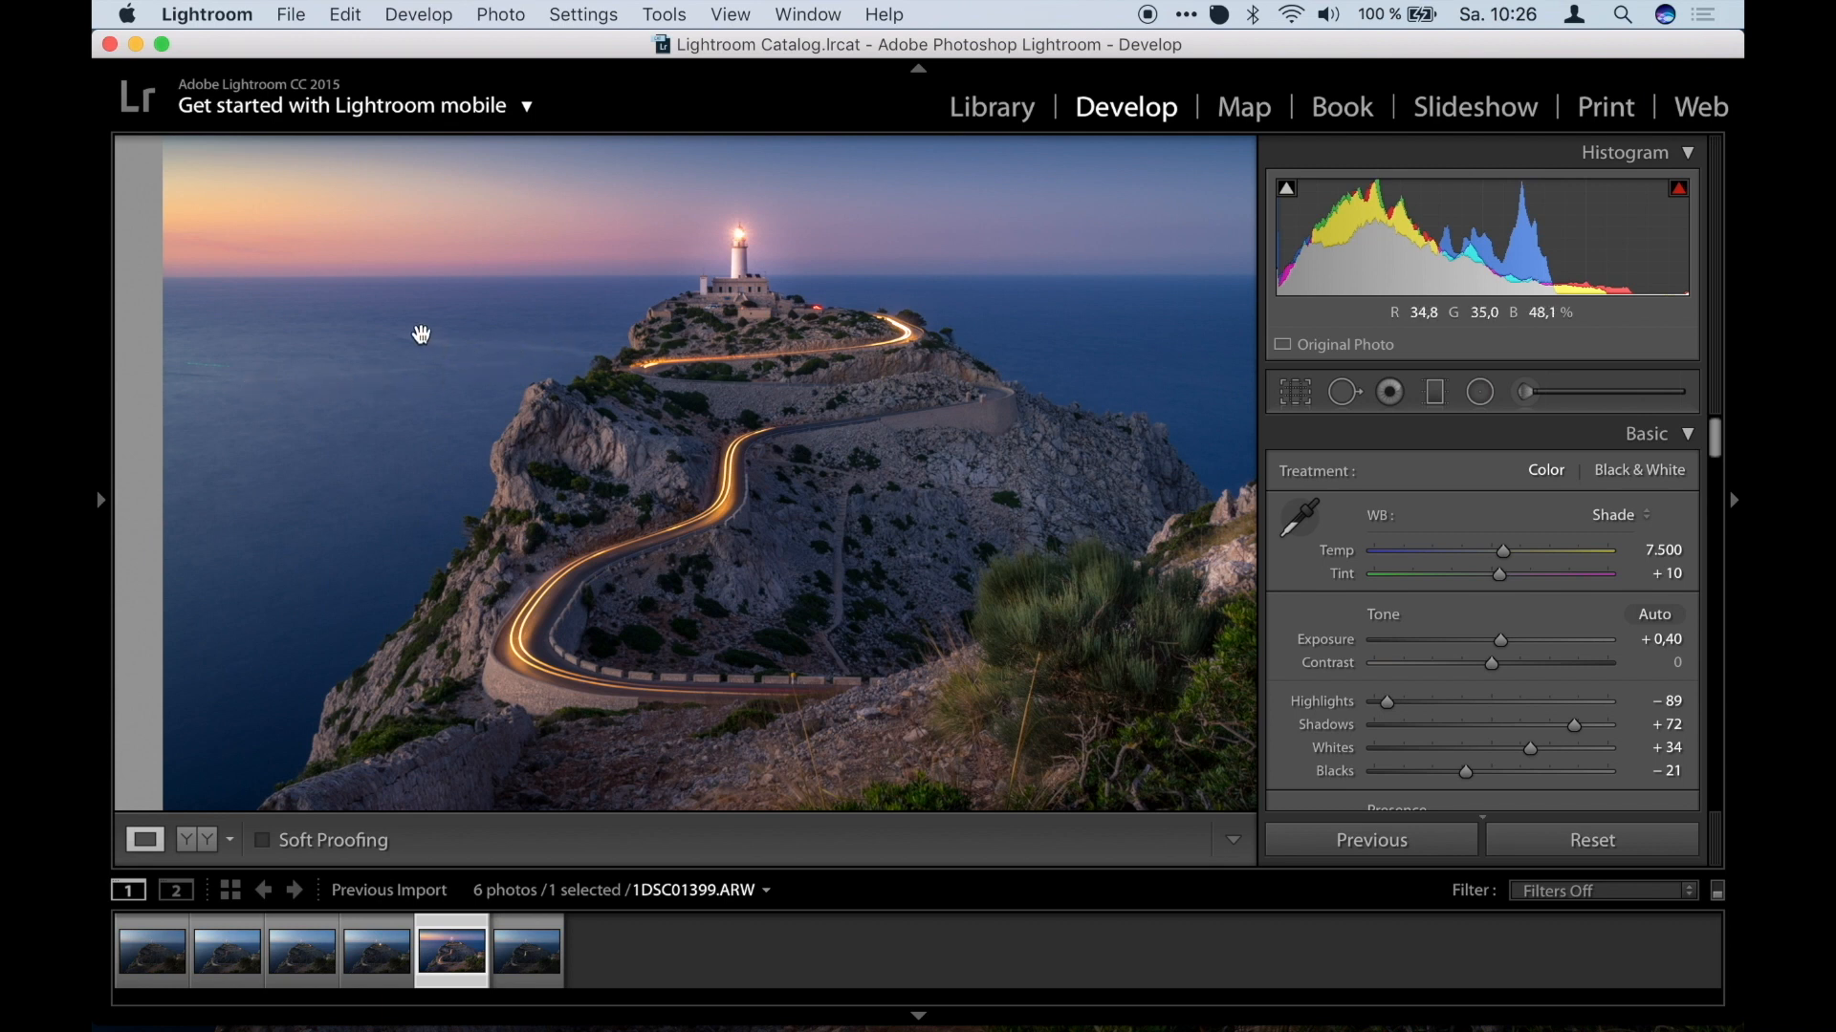
Brighten the pale streaks on the sea beside the headland with a new adjustment brush mask, with Exposure set to 0.50.
{"action": "left_click", "coordinate": [290, 378]}
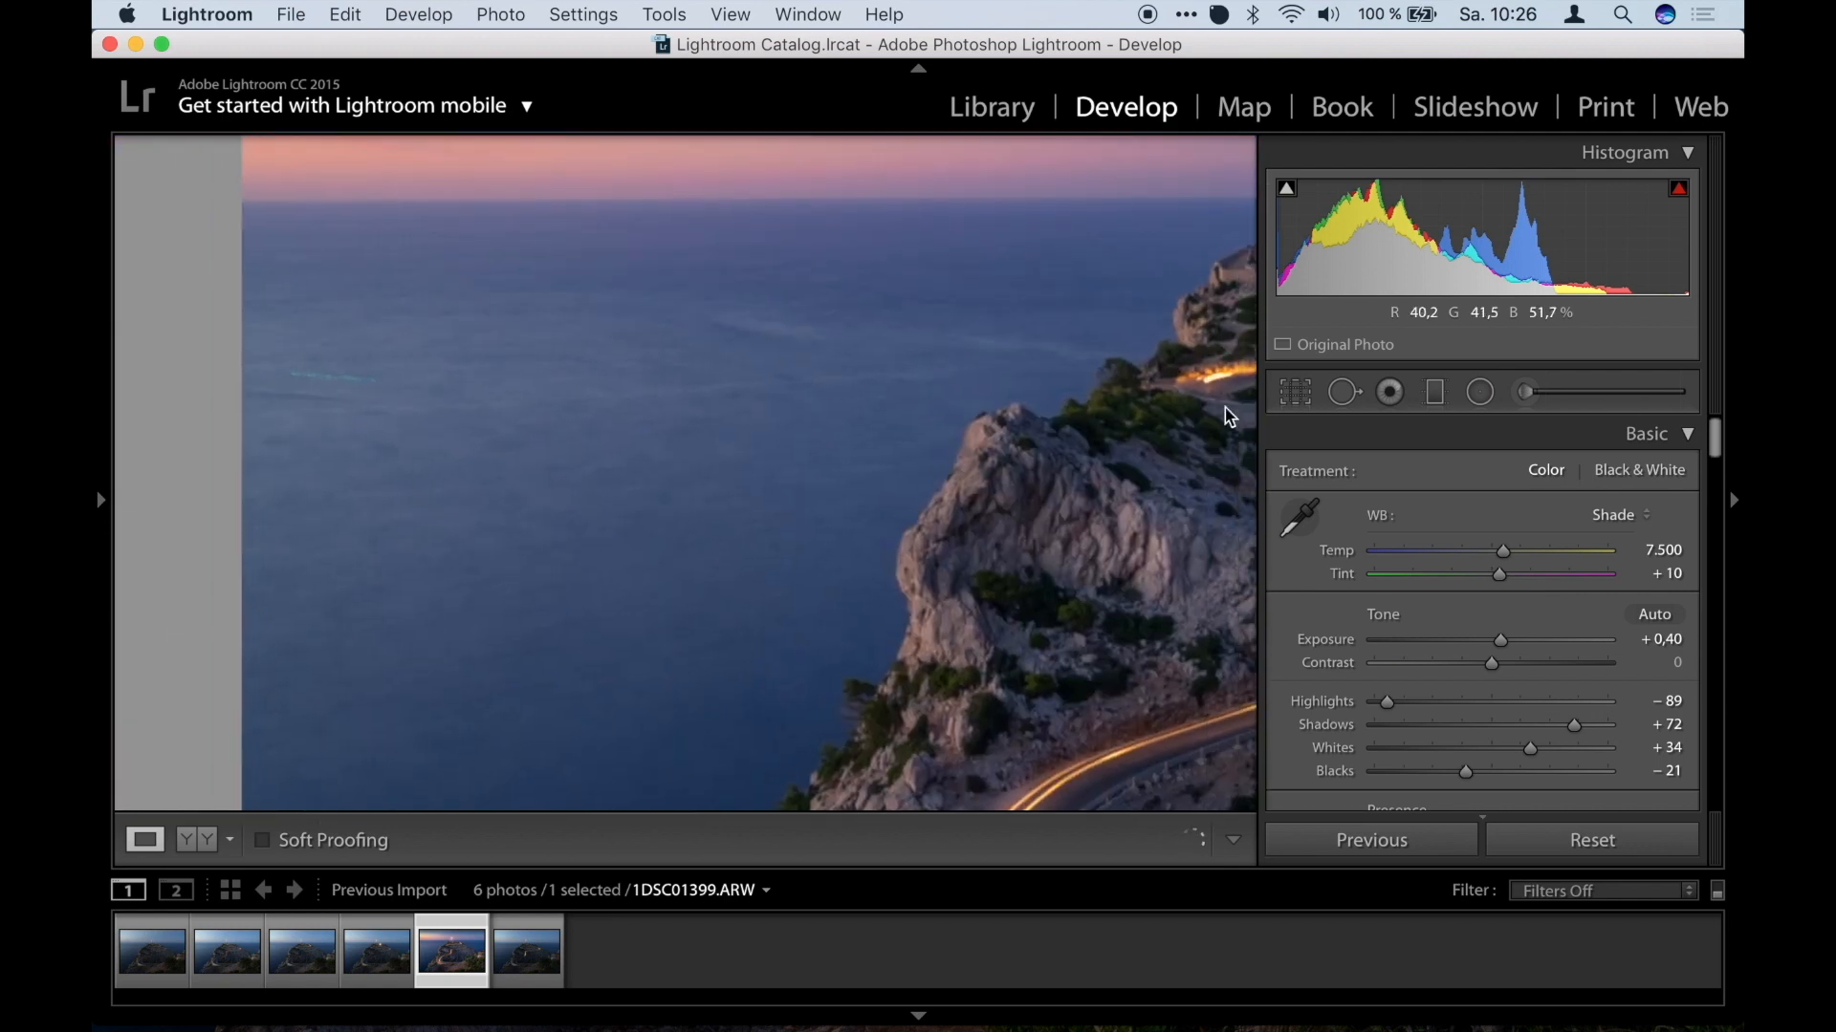
{"action": "left_click", "coordinate": [1524, 392]}
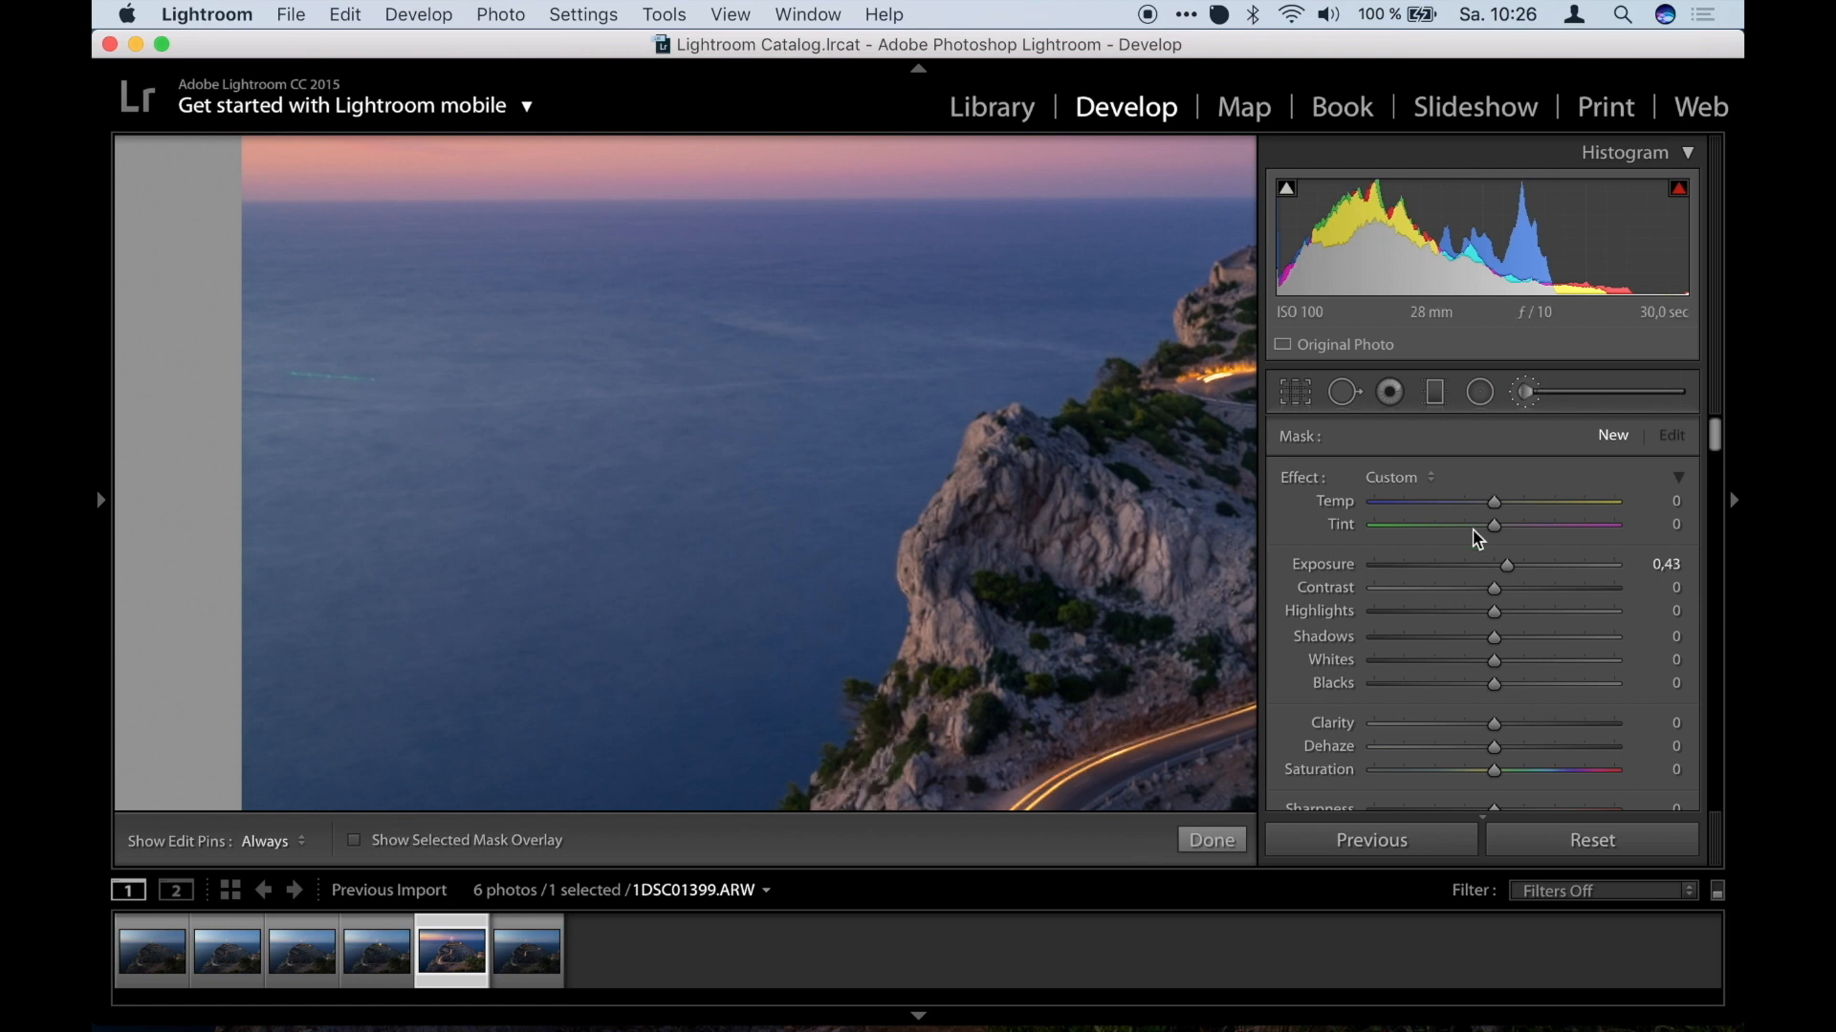
{"action": "left_click_drag", "start_coordinate": [1507, 568], "coordinate": [1510, 568]}
{"action": "key", "text": "h"}
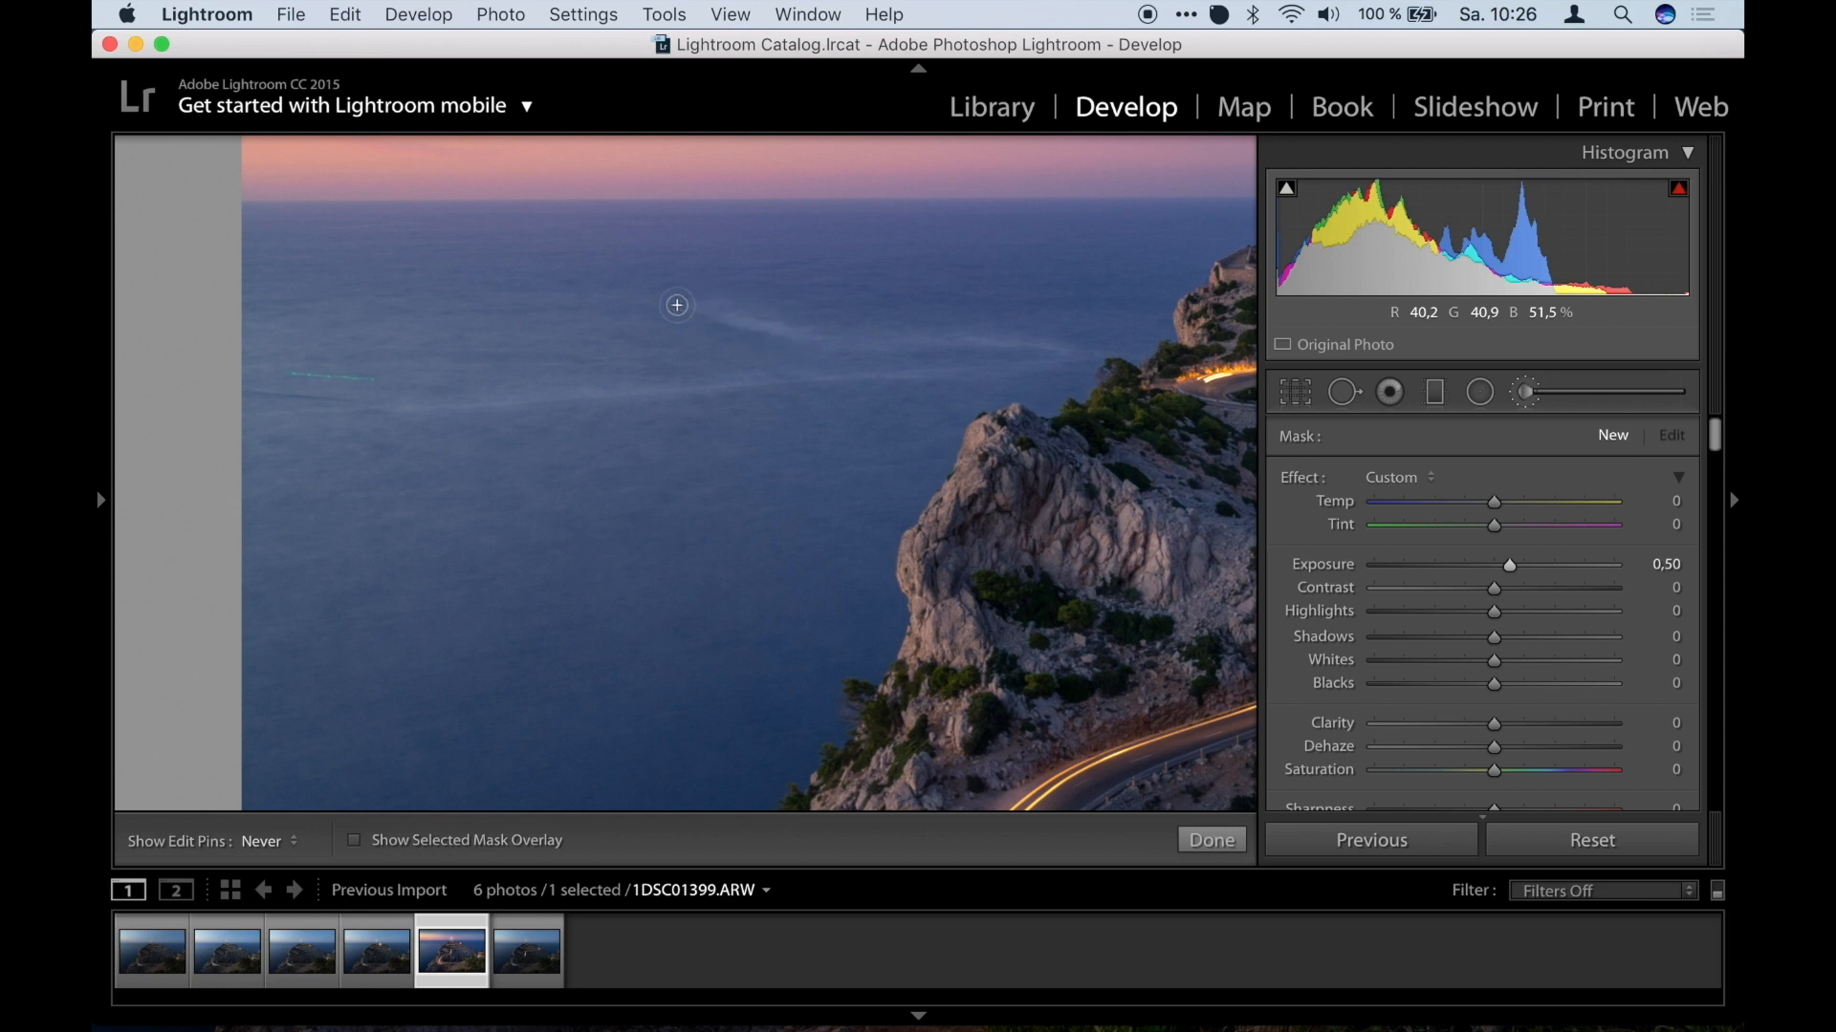
{"action": "key", "text": "h"}
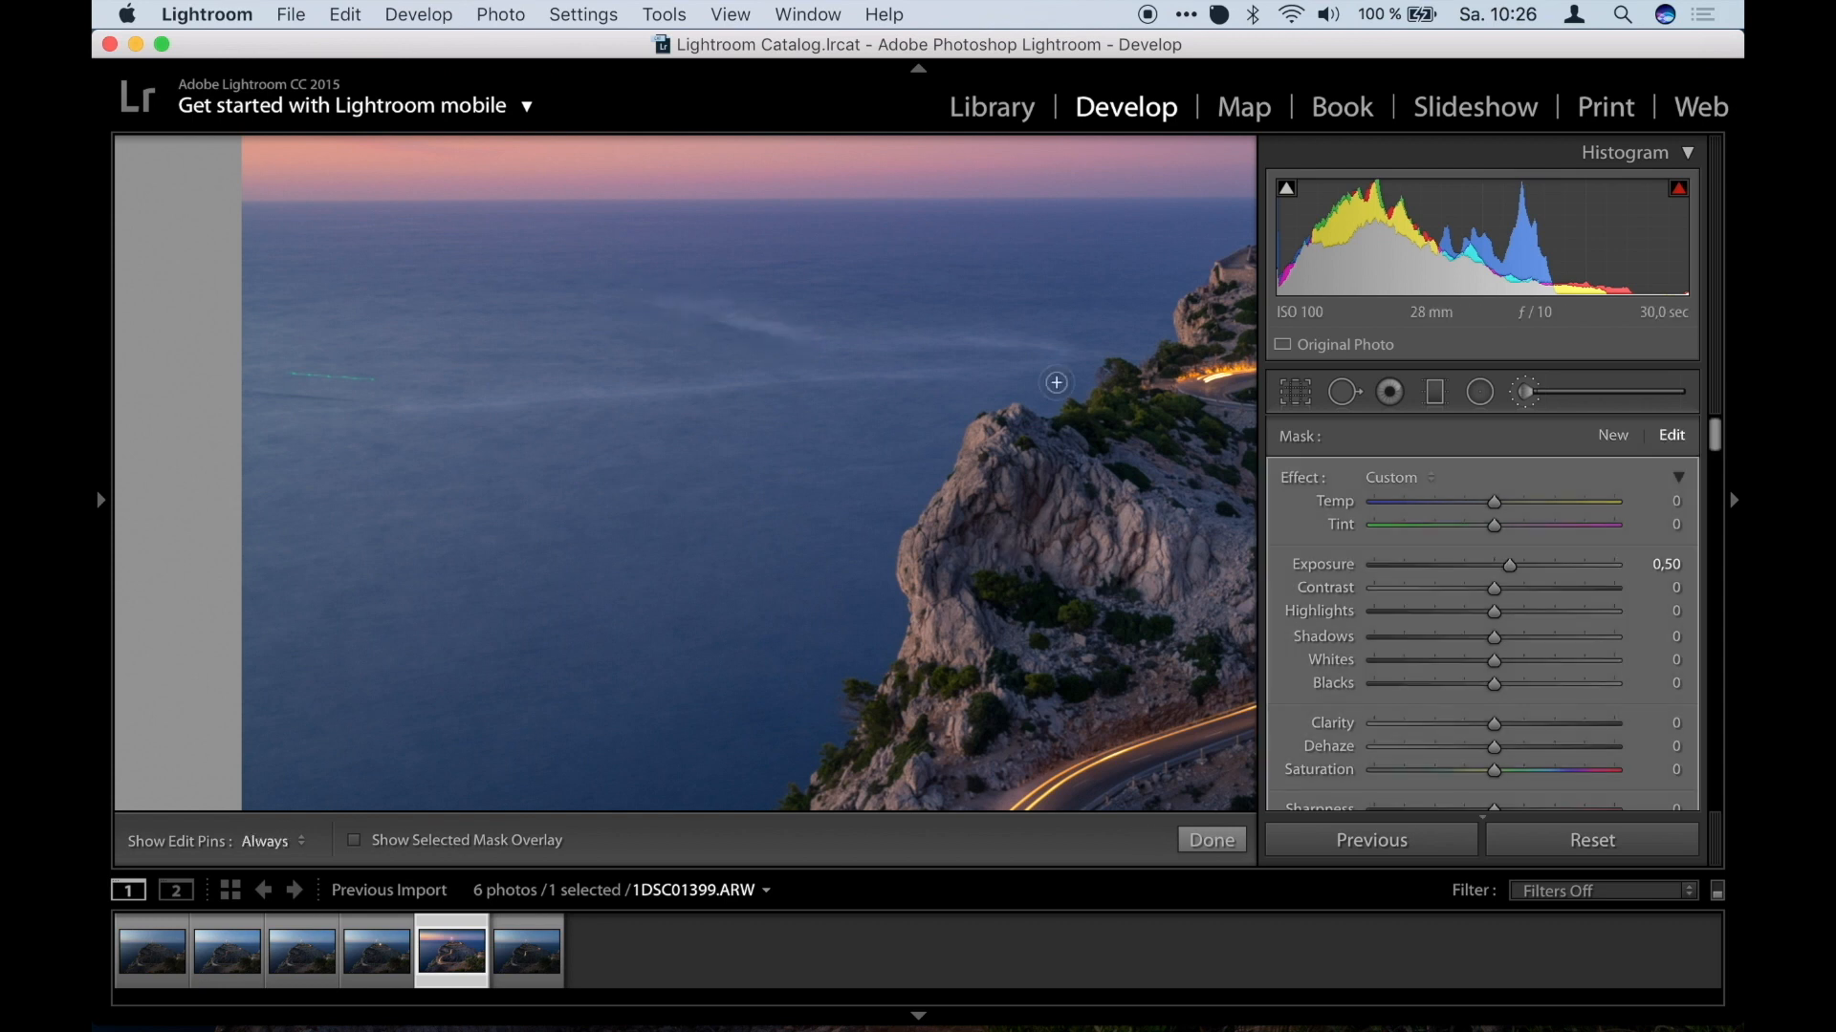
{"action": "key", "text": "h"}
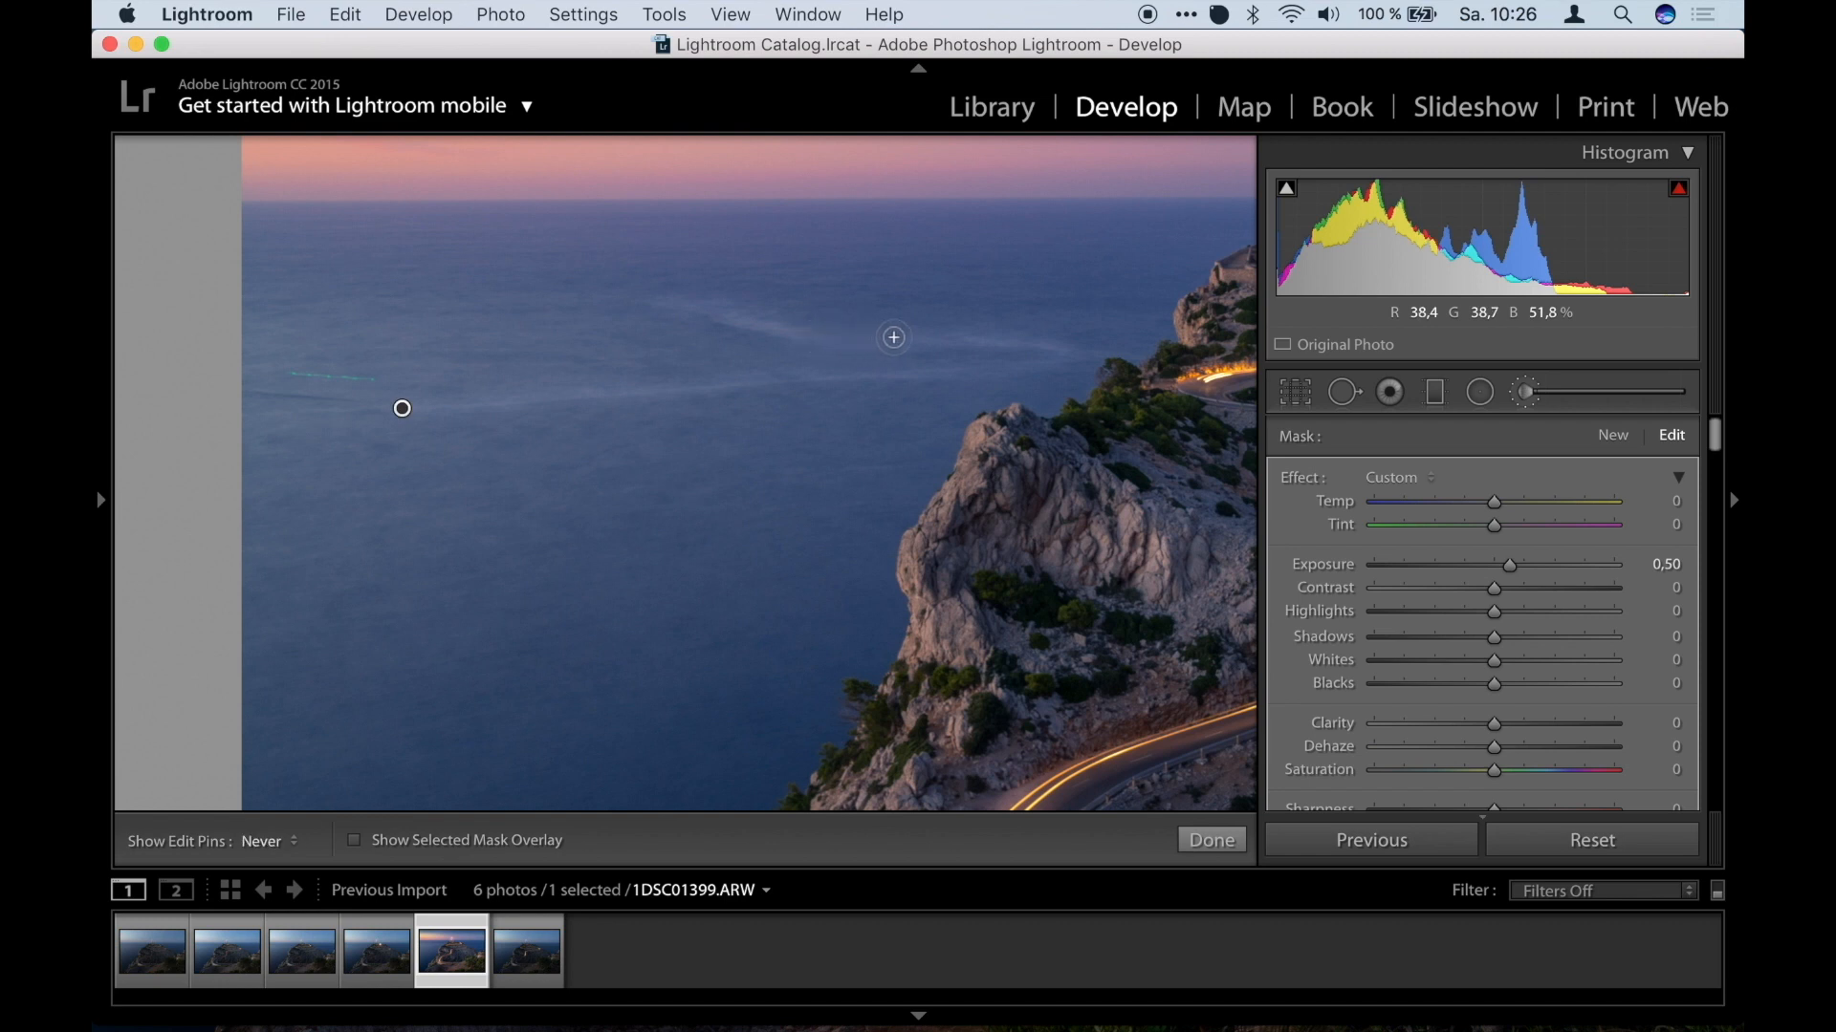
Fine-tune the sea-streak brush mask's Exposure to about 0.44 and finish editing the mask.
{"action": "key", "text": "h"}
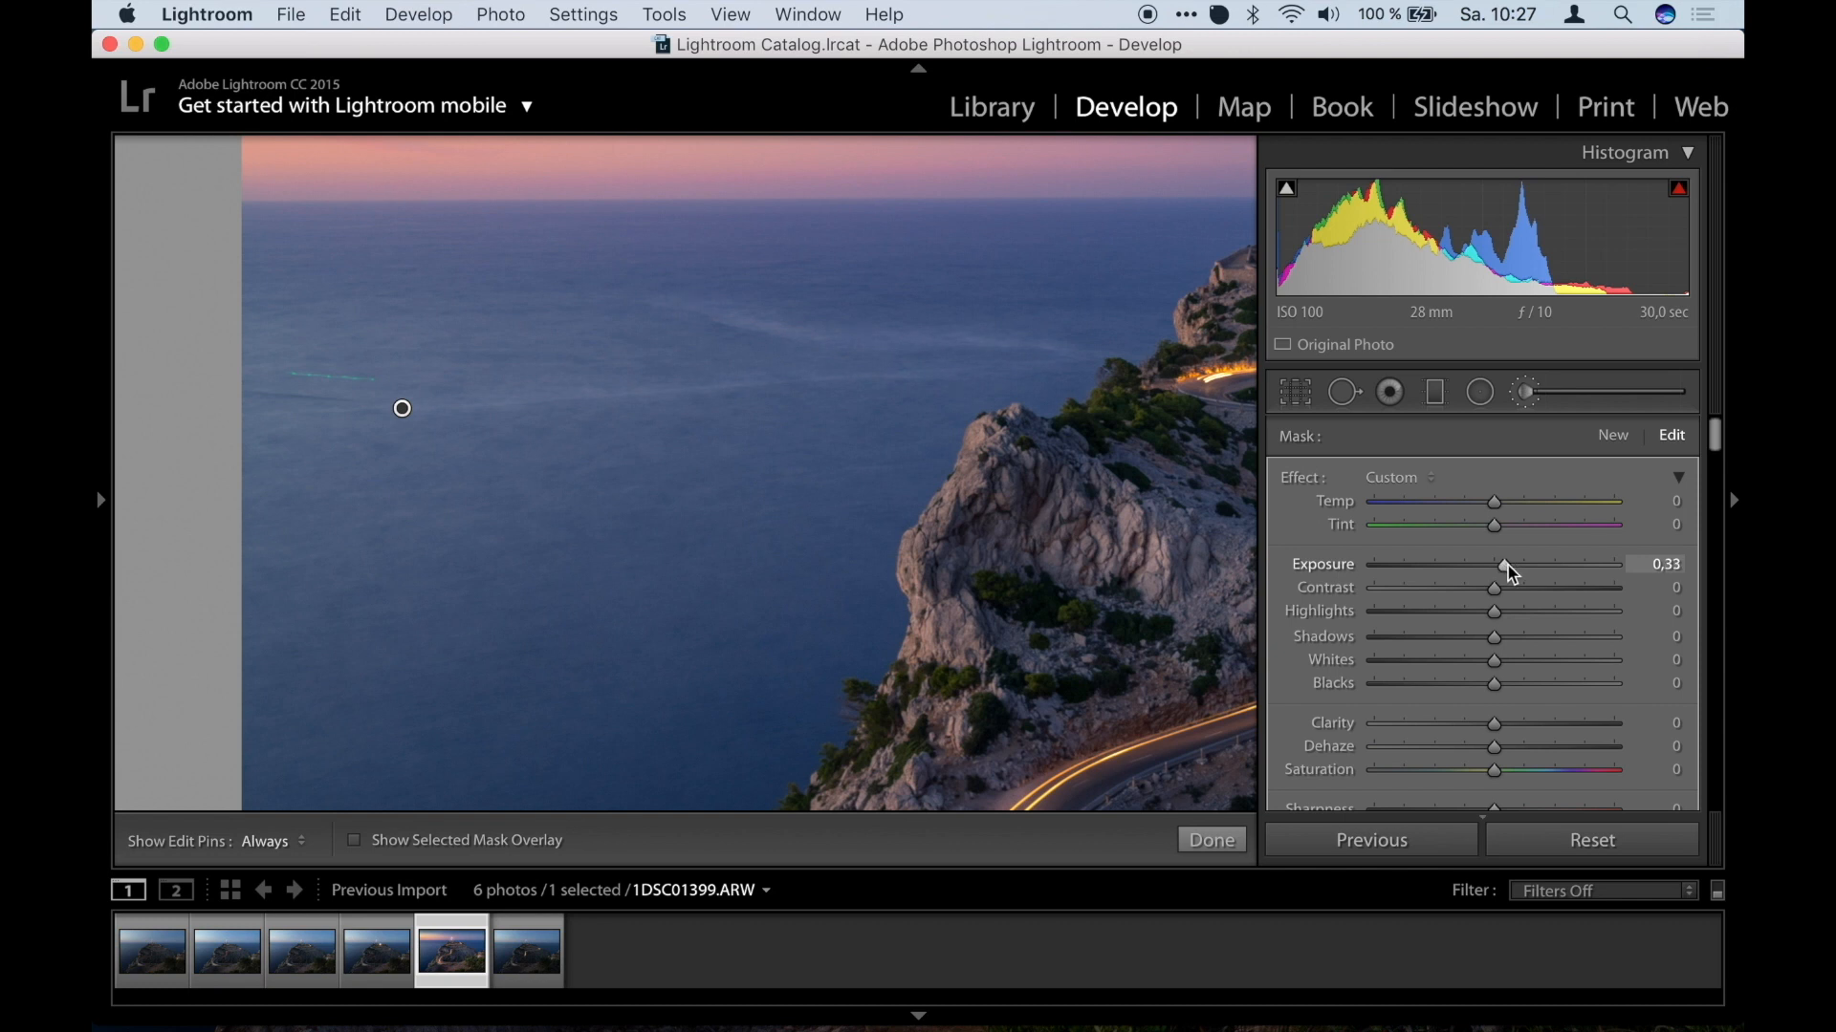
{"action": "key", "text": "h"}
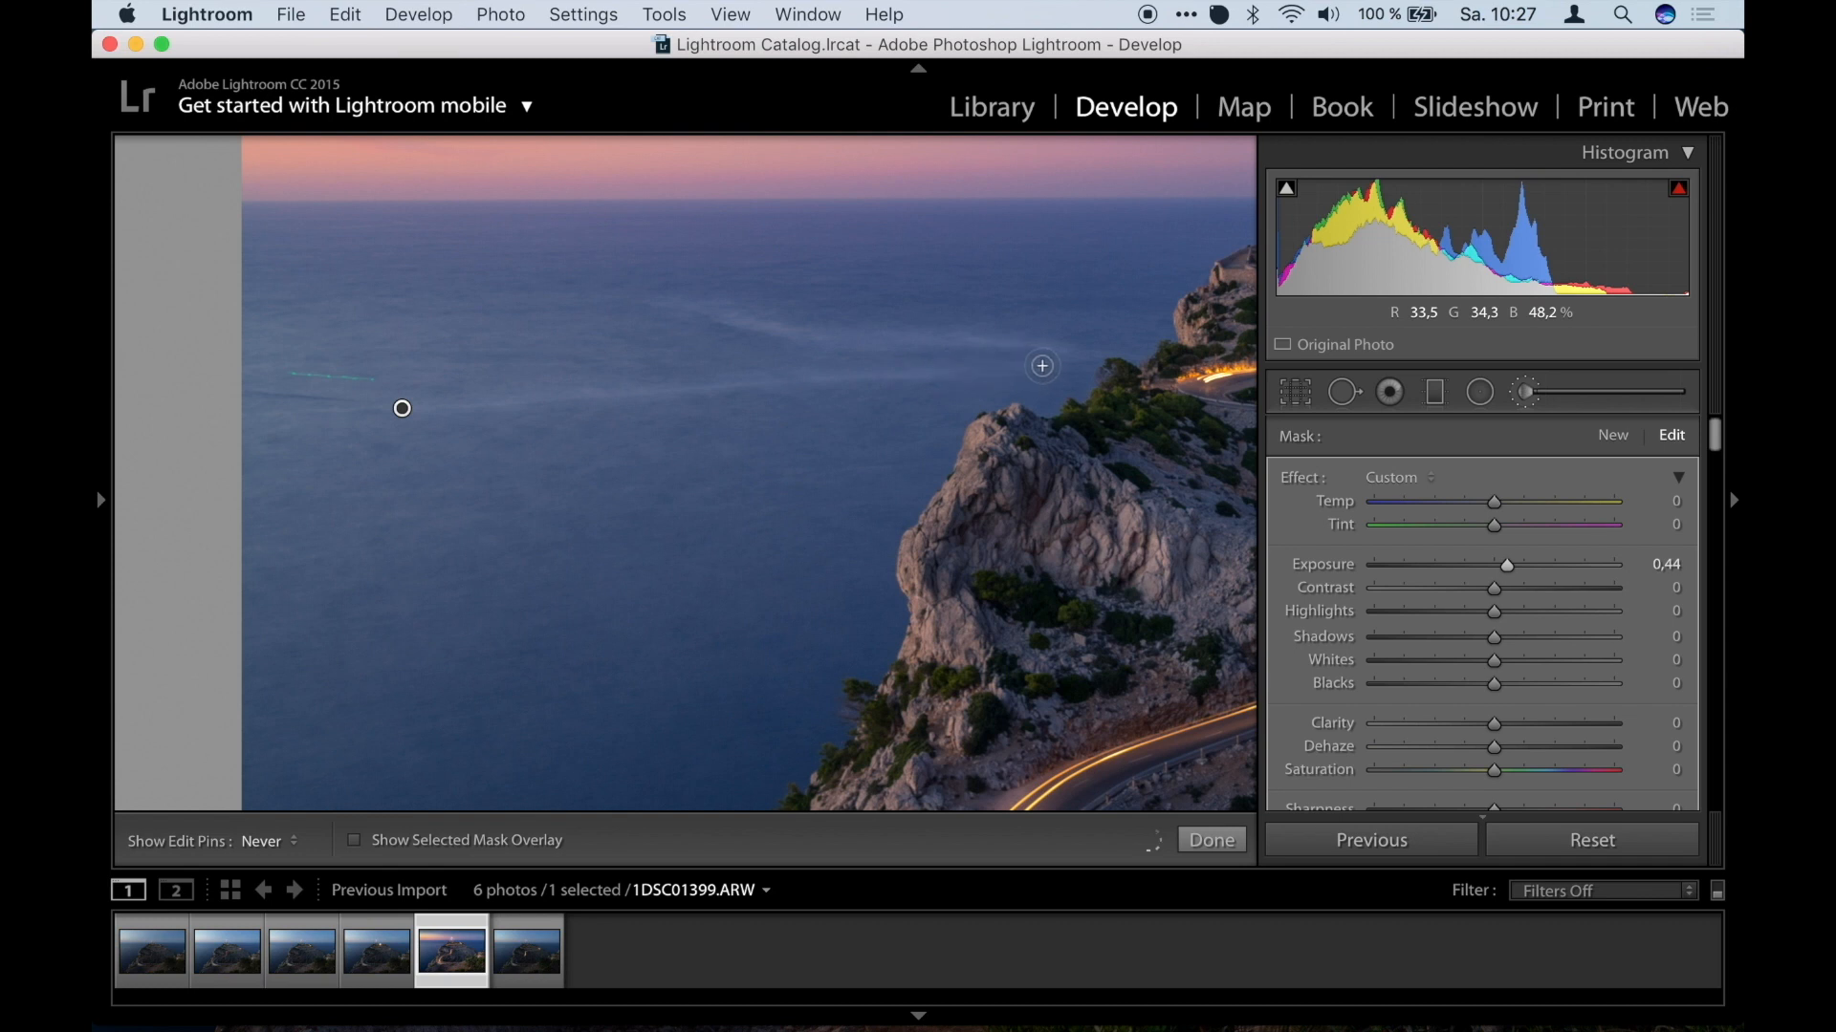
{"action": "key", "text": "h"}
{"action": "key", "text": "z"}
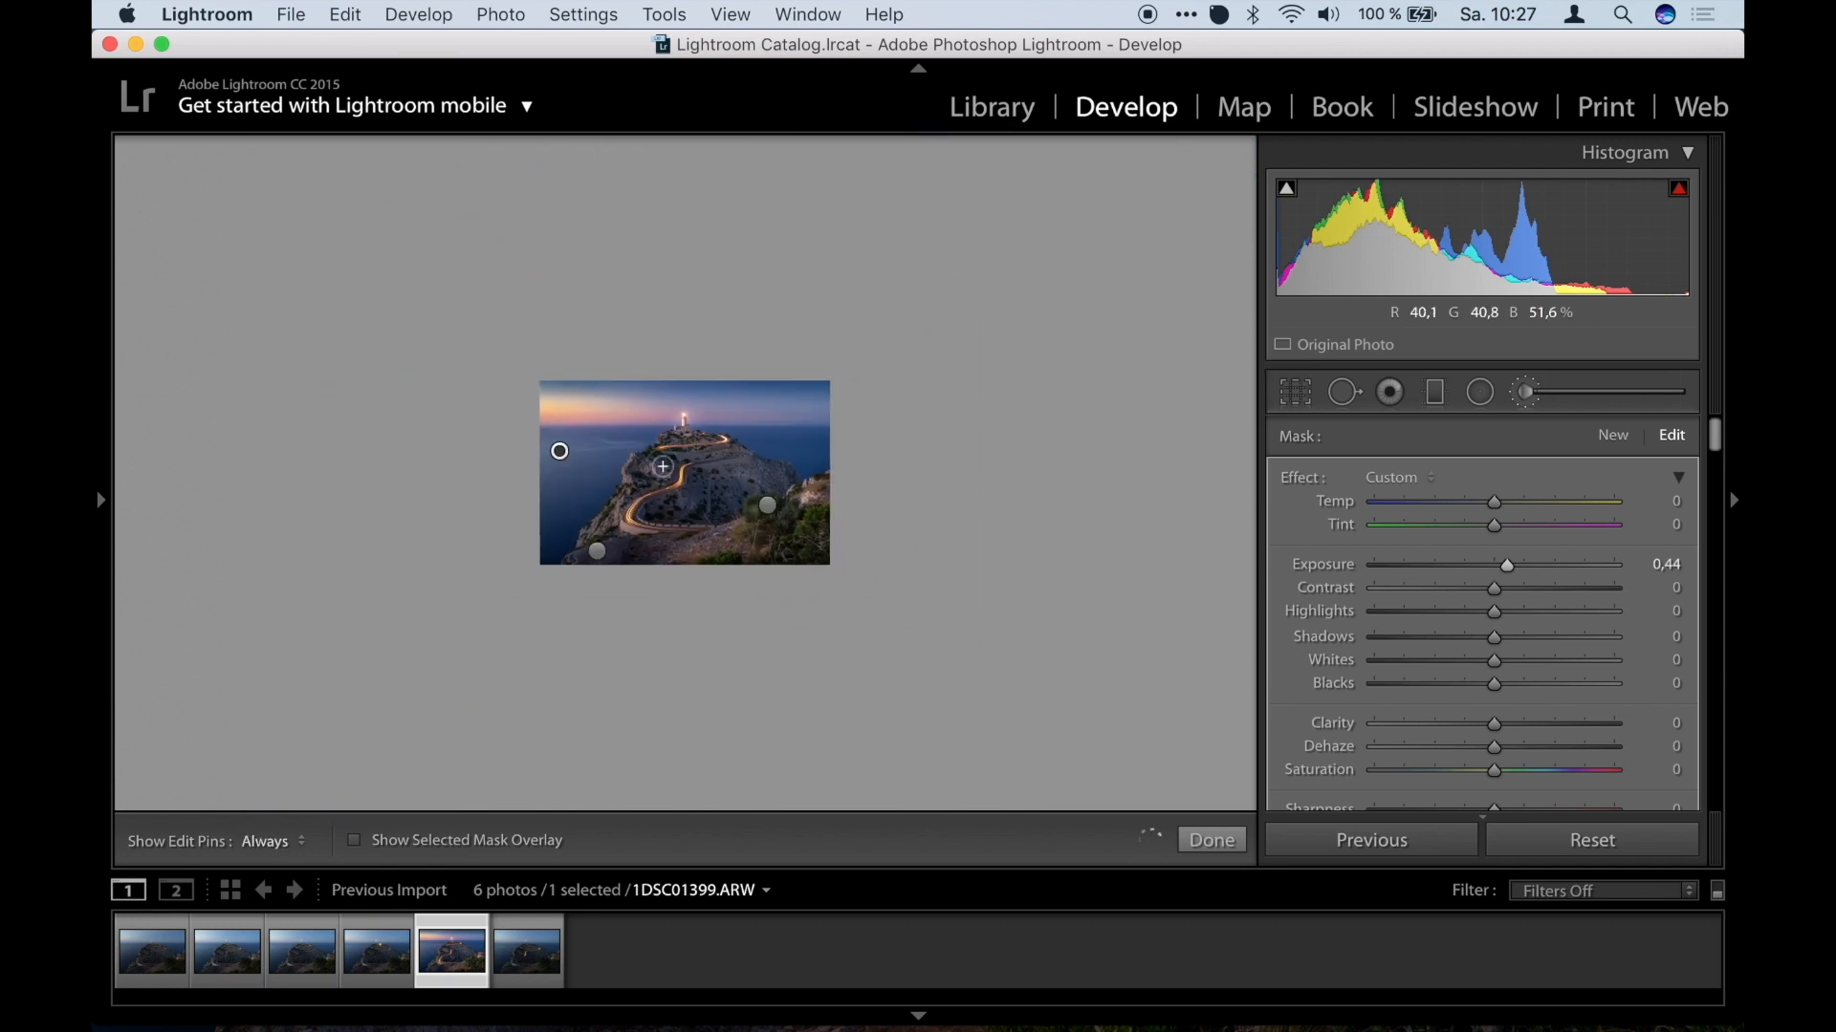
{"action": "key", "text": "z"}
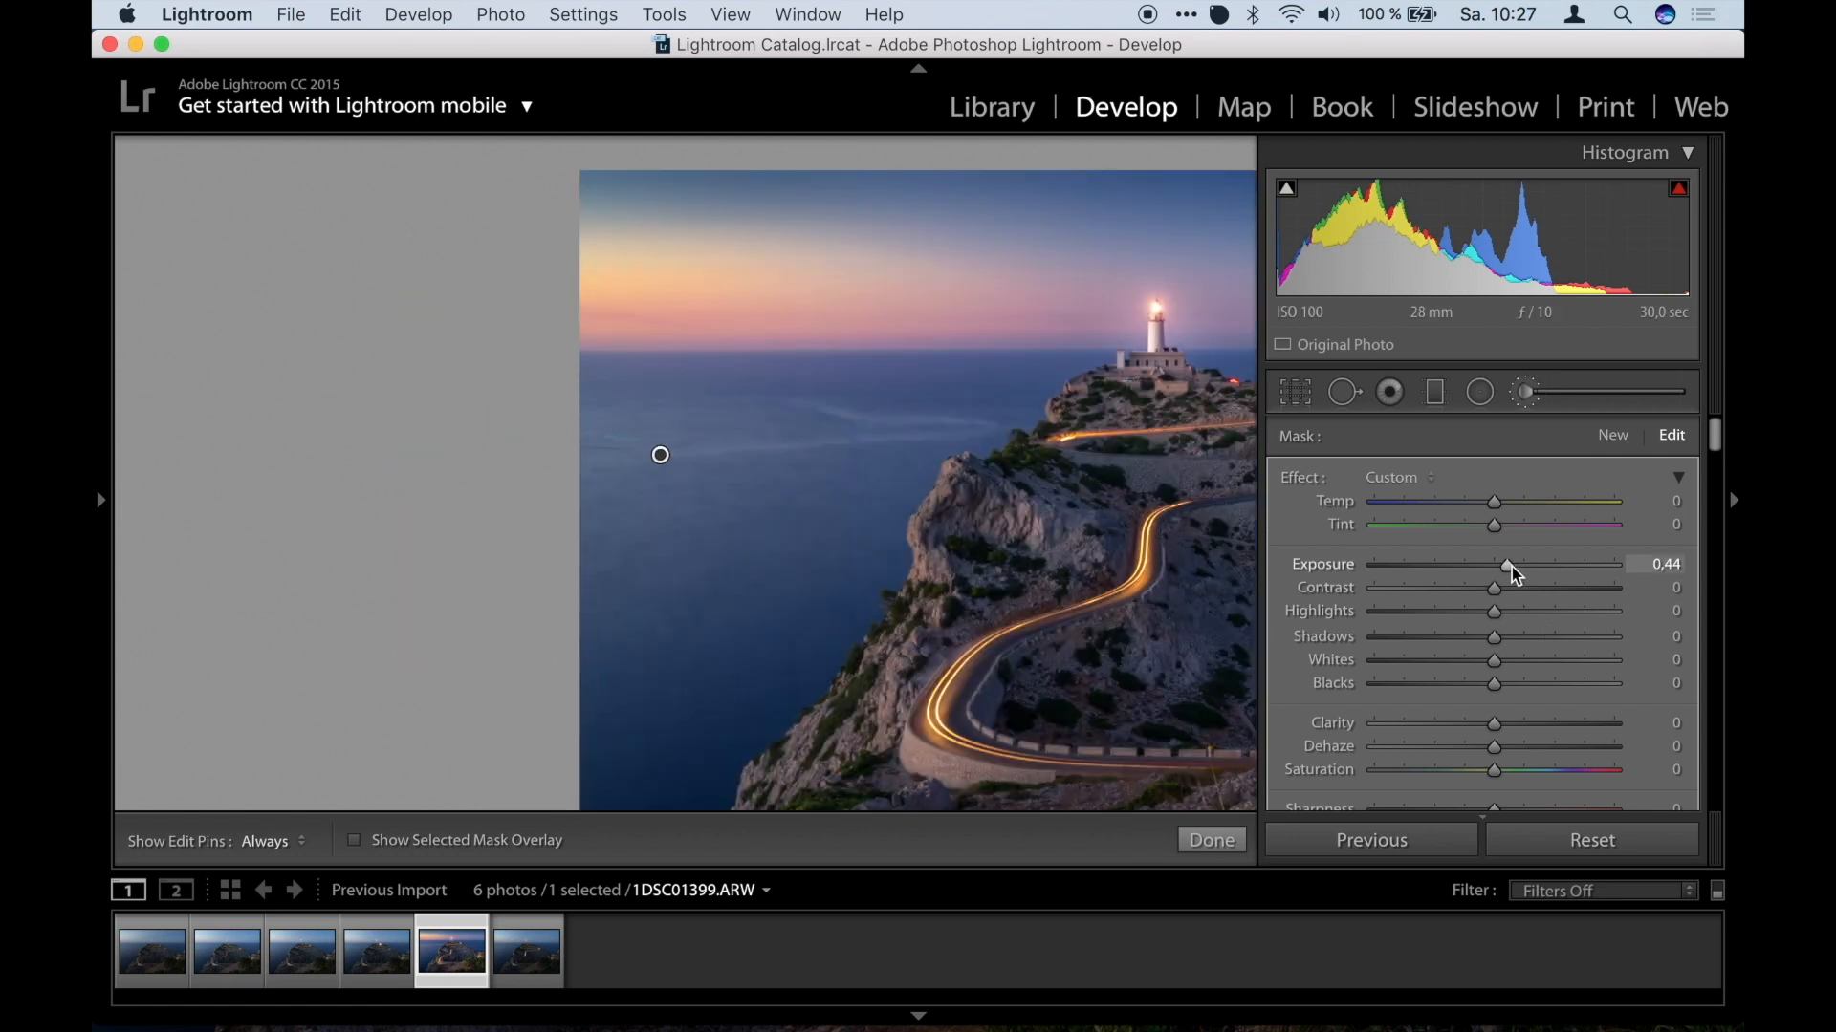
{"action": "left_click_drag", "start_coordinate": [1512, 572], "coordinate": [1513, 566]}
{"action": "left_click", "coordinate": [1219, 843]}
Compare the edited photo with its original side by side, and return to the single-photo view.
{"action": "key", "text": "z"}
{"action": "key", "text": "z"}
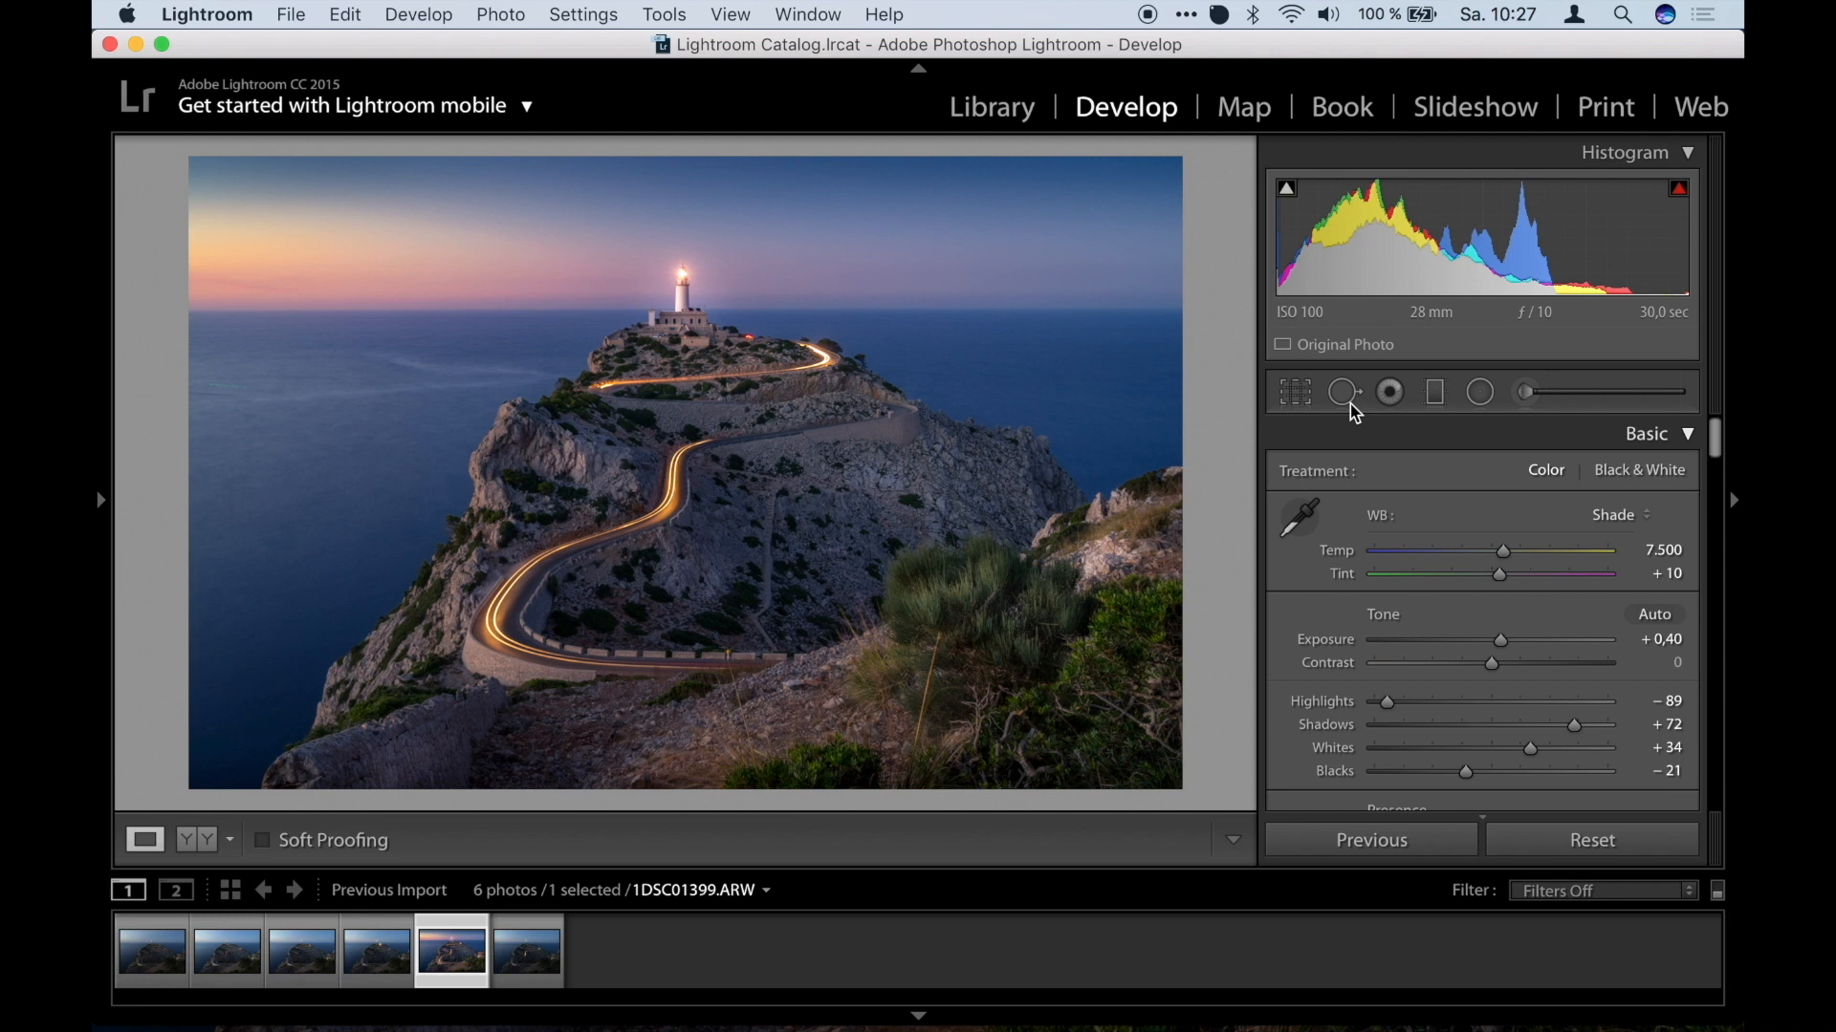
{"action": "key", "text": "y"}
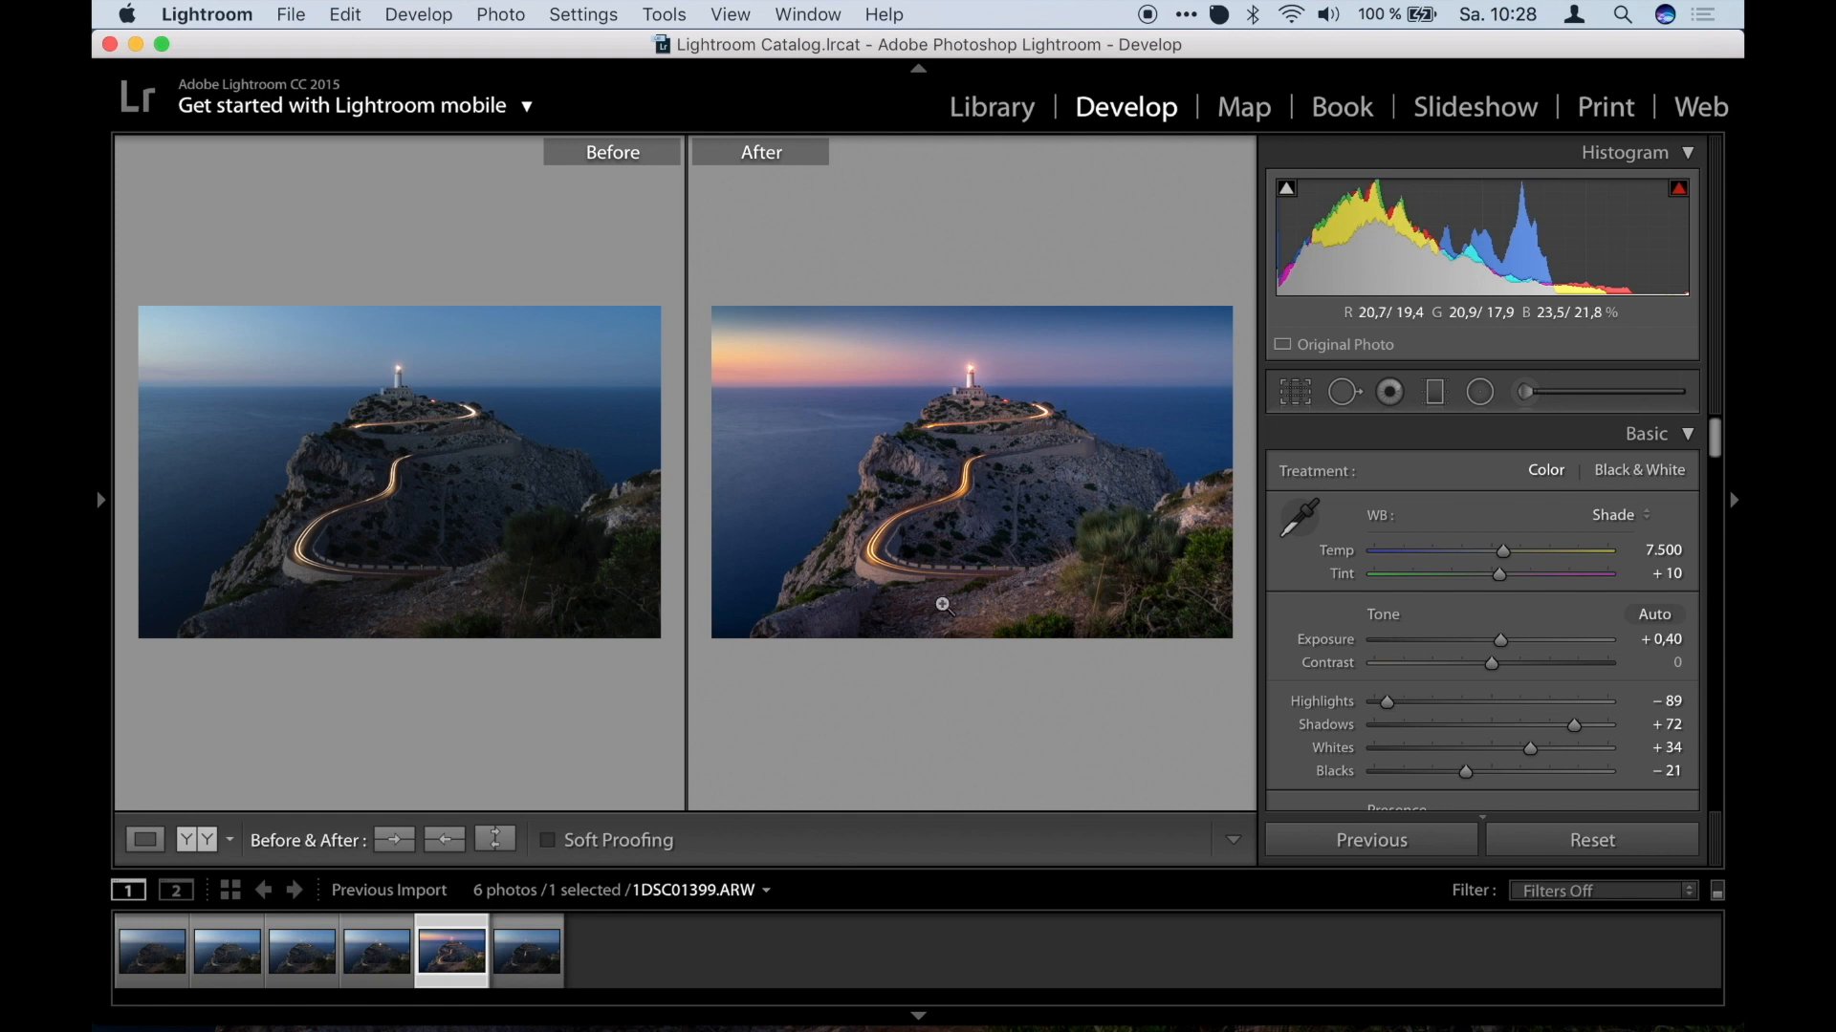
{"action": "key", "text": "y"}
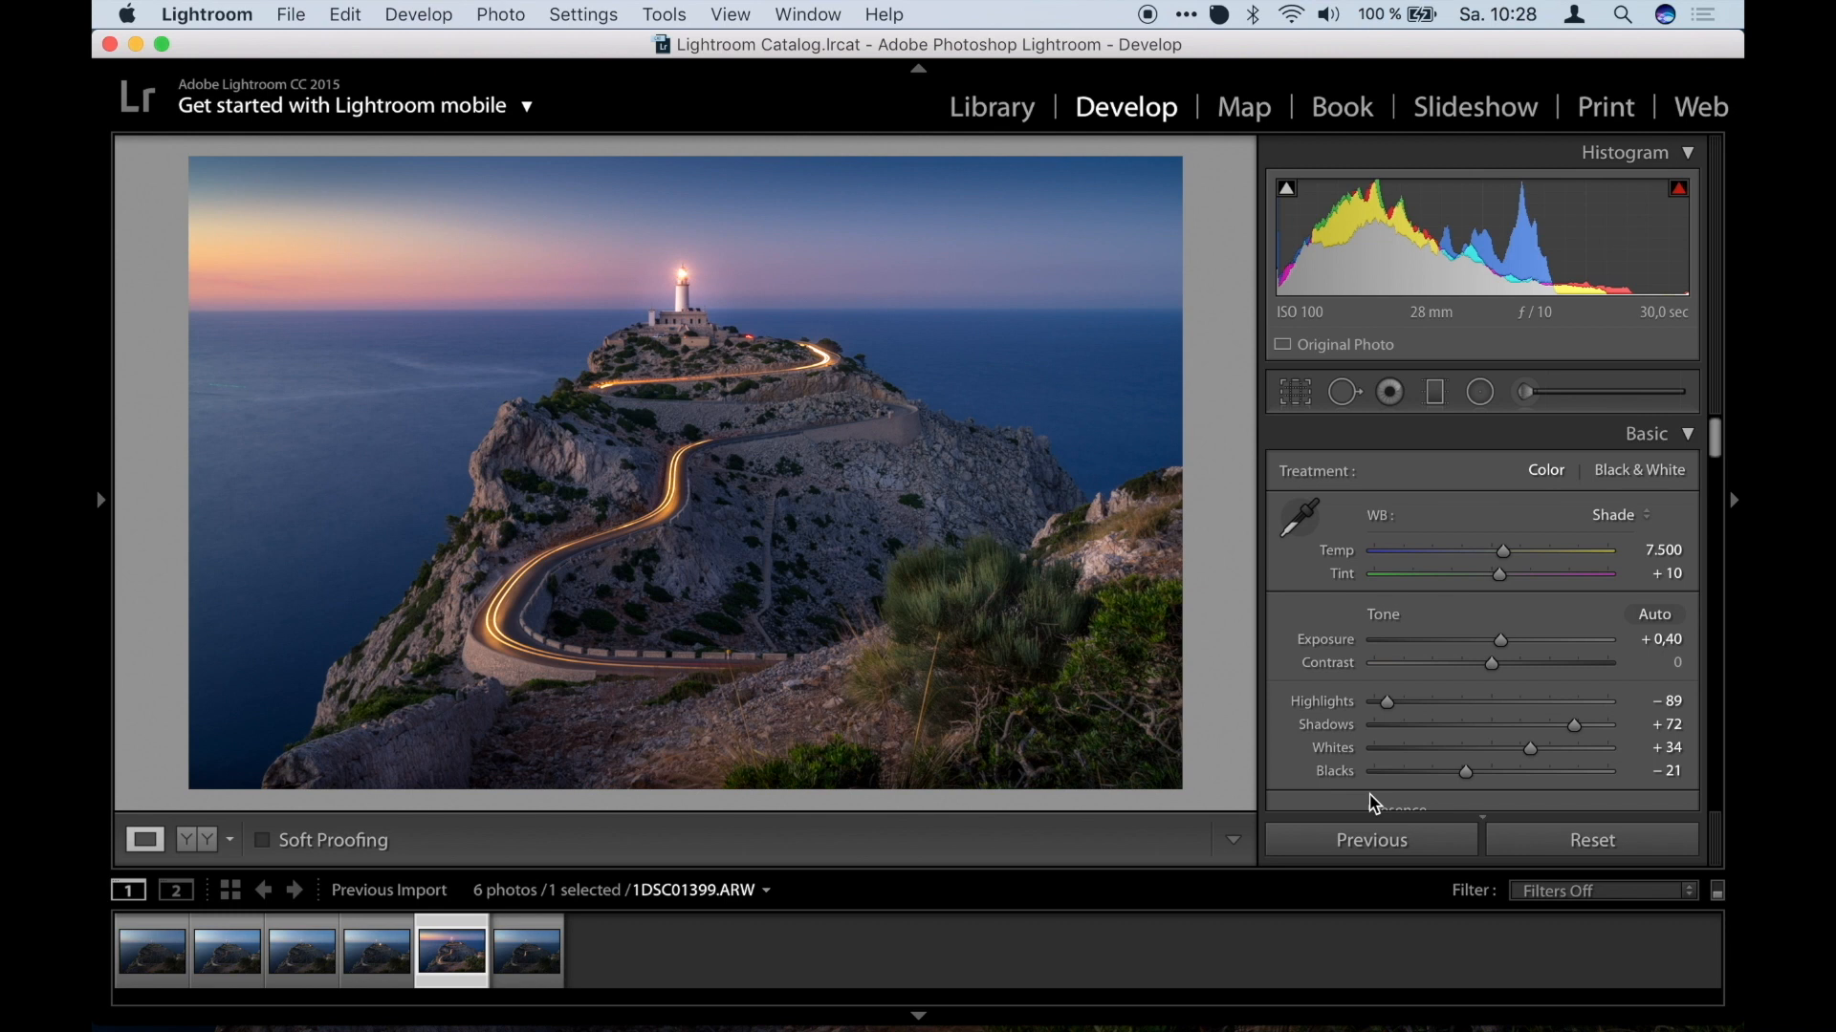
Sharpen the photo with Amount 59 and Masking 59, checking the edge mask preview.
{"action": "scroll", "coordinate": [1374, 803], "scroll_direction": "down", "scroll_amount": 15}
{"action": "scroll", "coordinate": [1374, 803], "scroll_direction": "down", "scroll_amount": 15}
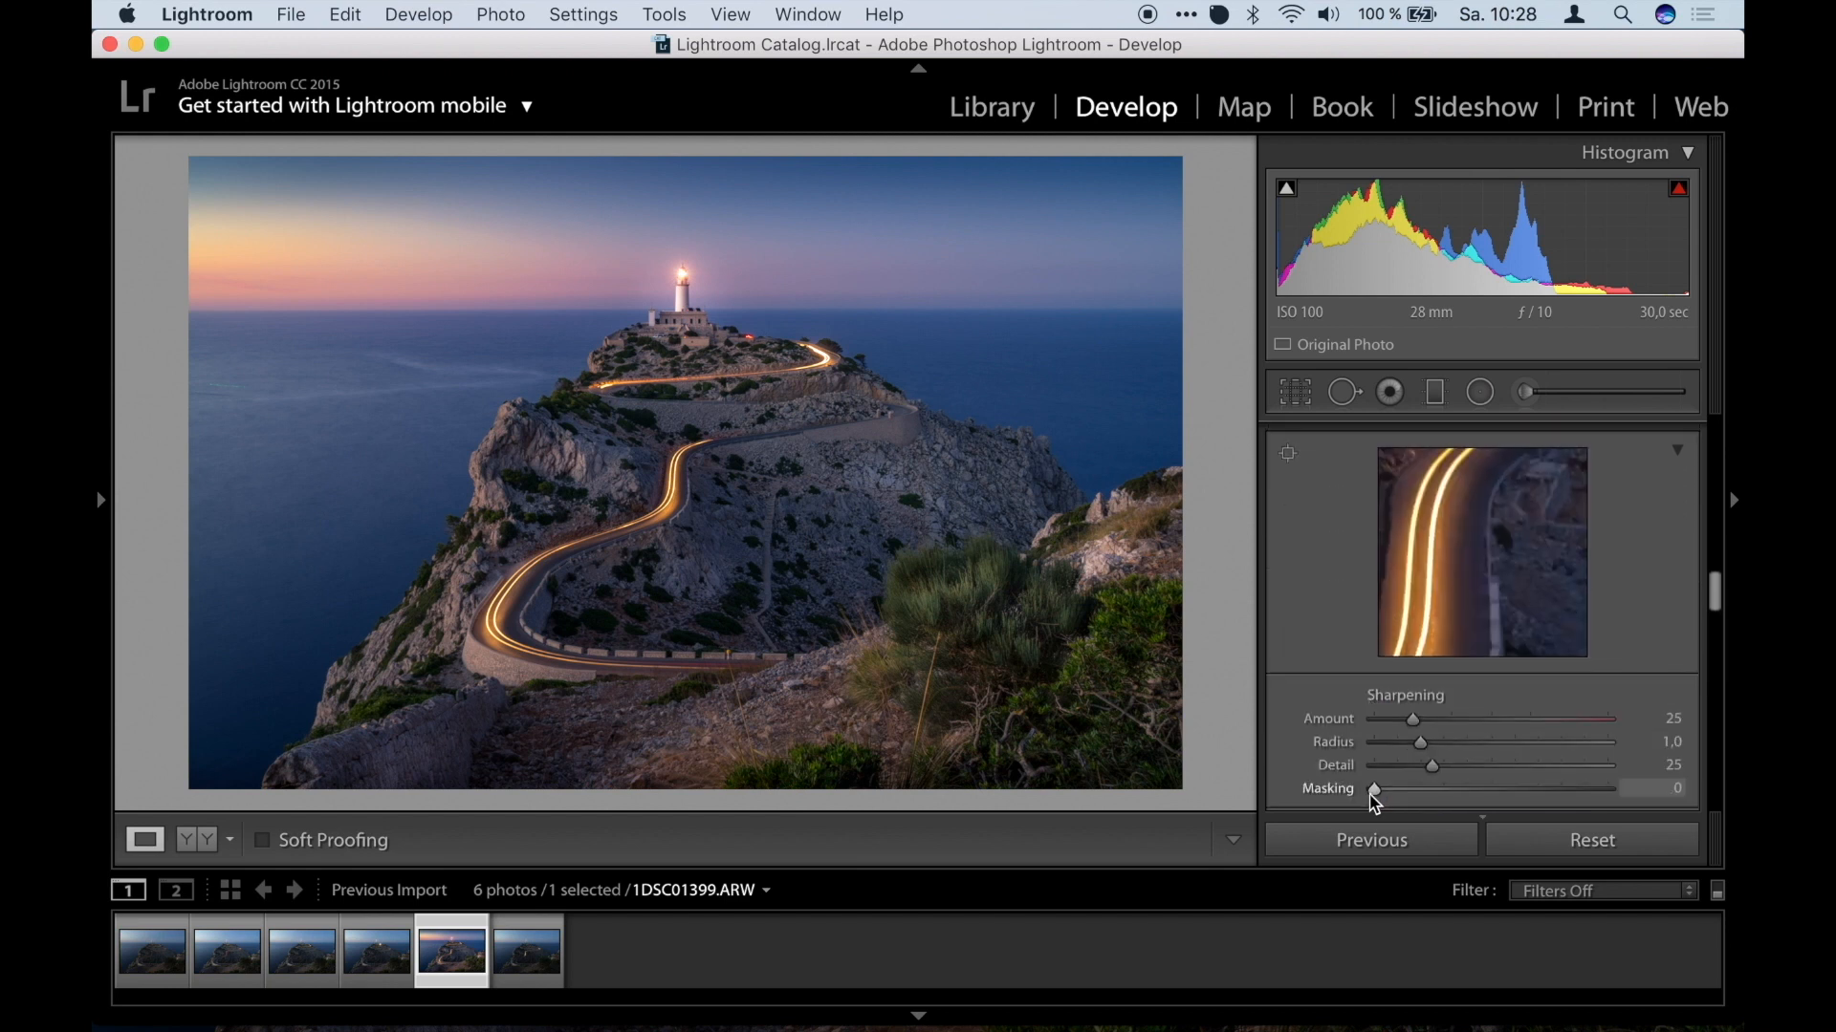
{"action": "scroll", "coordinate": [1350, 480], "scroll_direction": "up", "scroll_amount": 2}
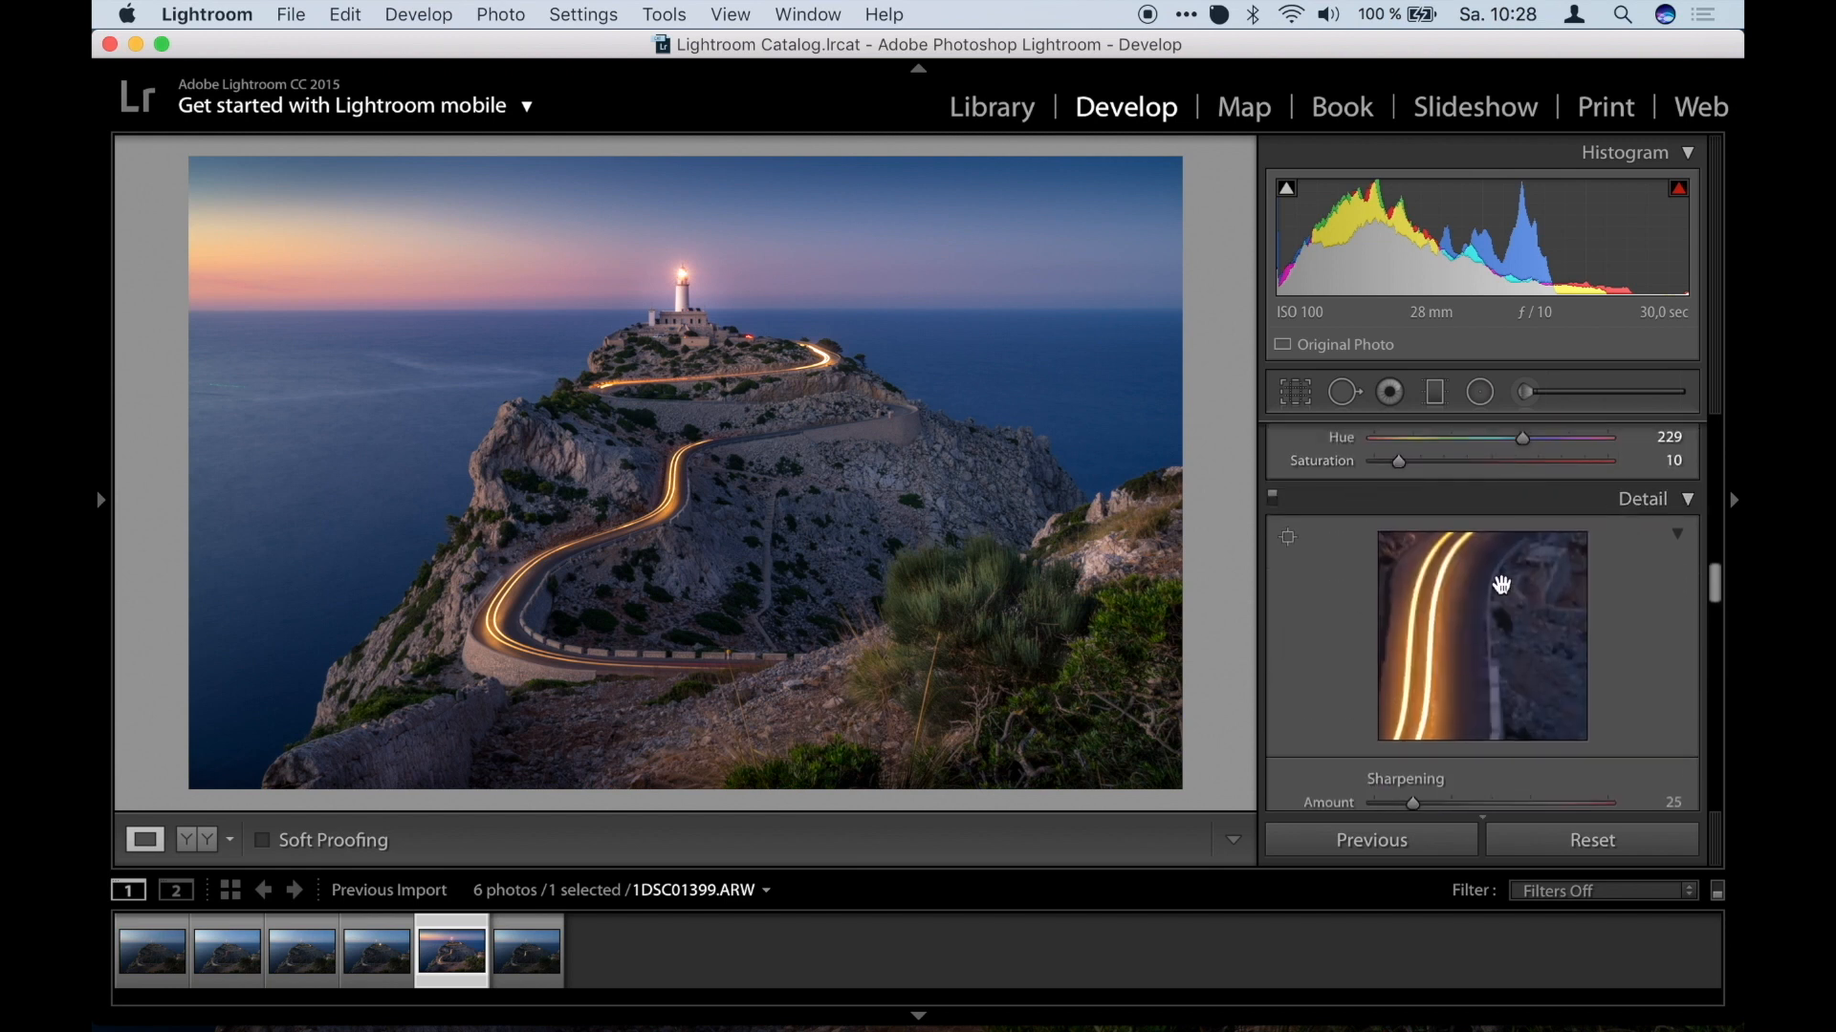
{"action": "scroll", "coordinate": [1386, 674], "scroll_direction": "down", "scroll_amount": 3}
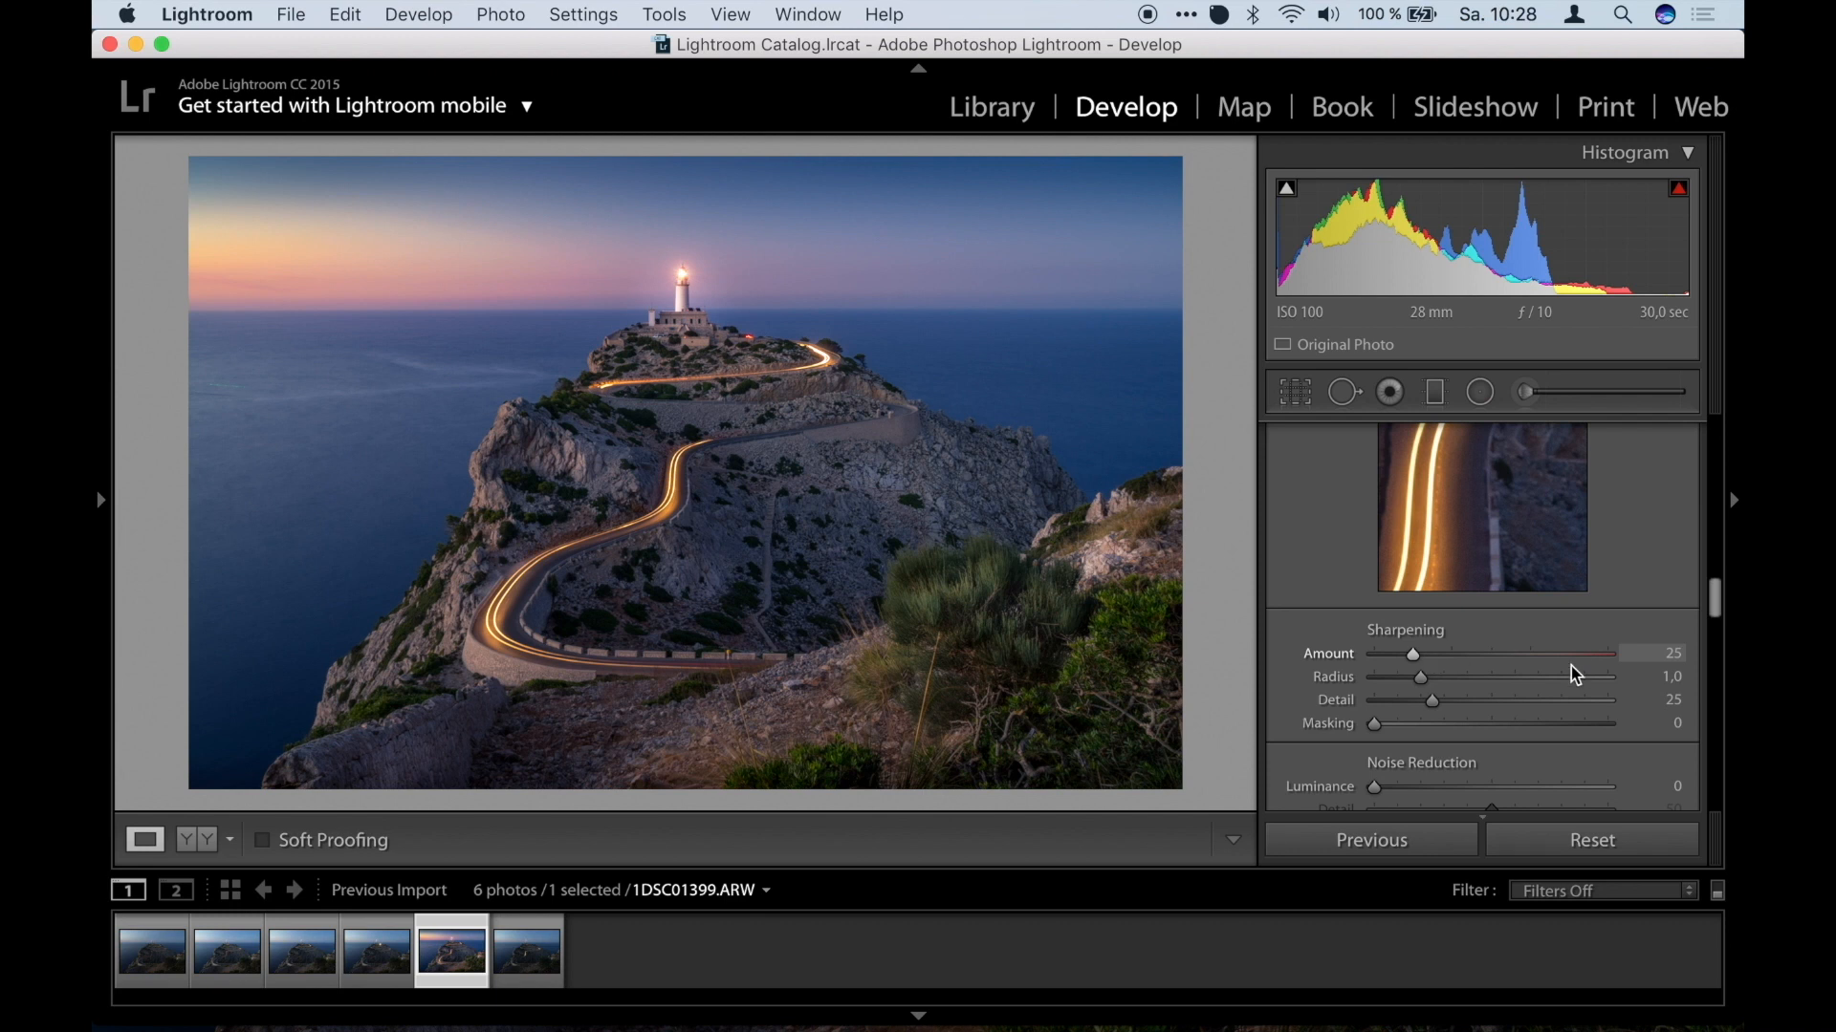
{"action": "left_click_drag", "start_coordinate": [1413, 651], "coordinate": [1451, 656]}
{"action": "left_click_drag", "start_coordinate": [1451, 654], "coordinate": [1468, 655]}
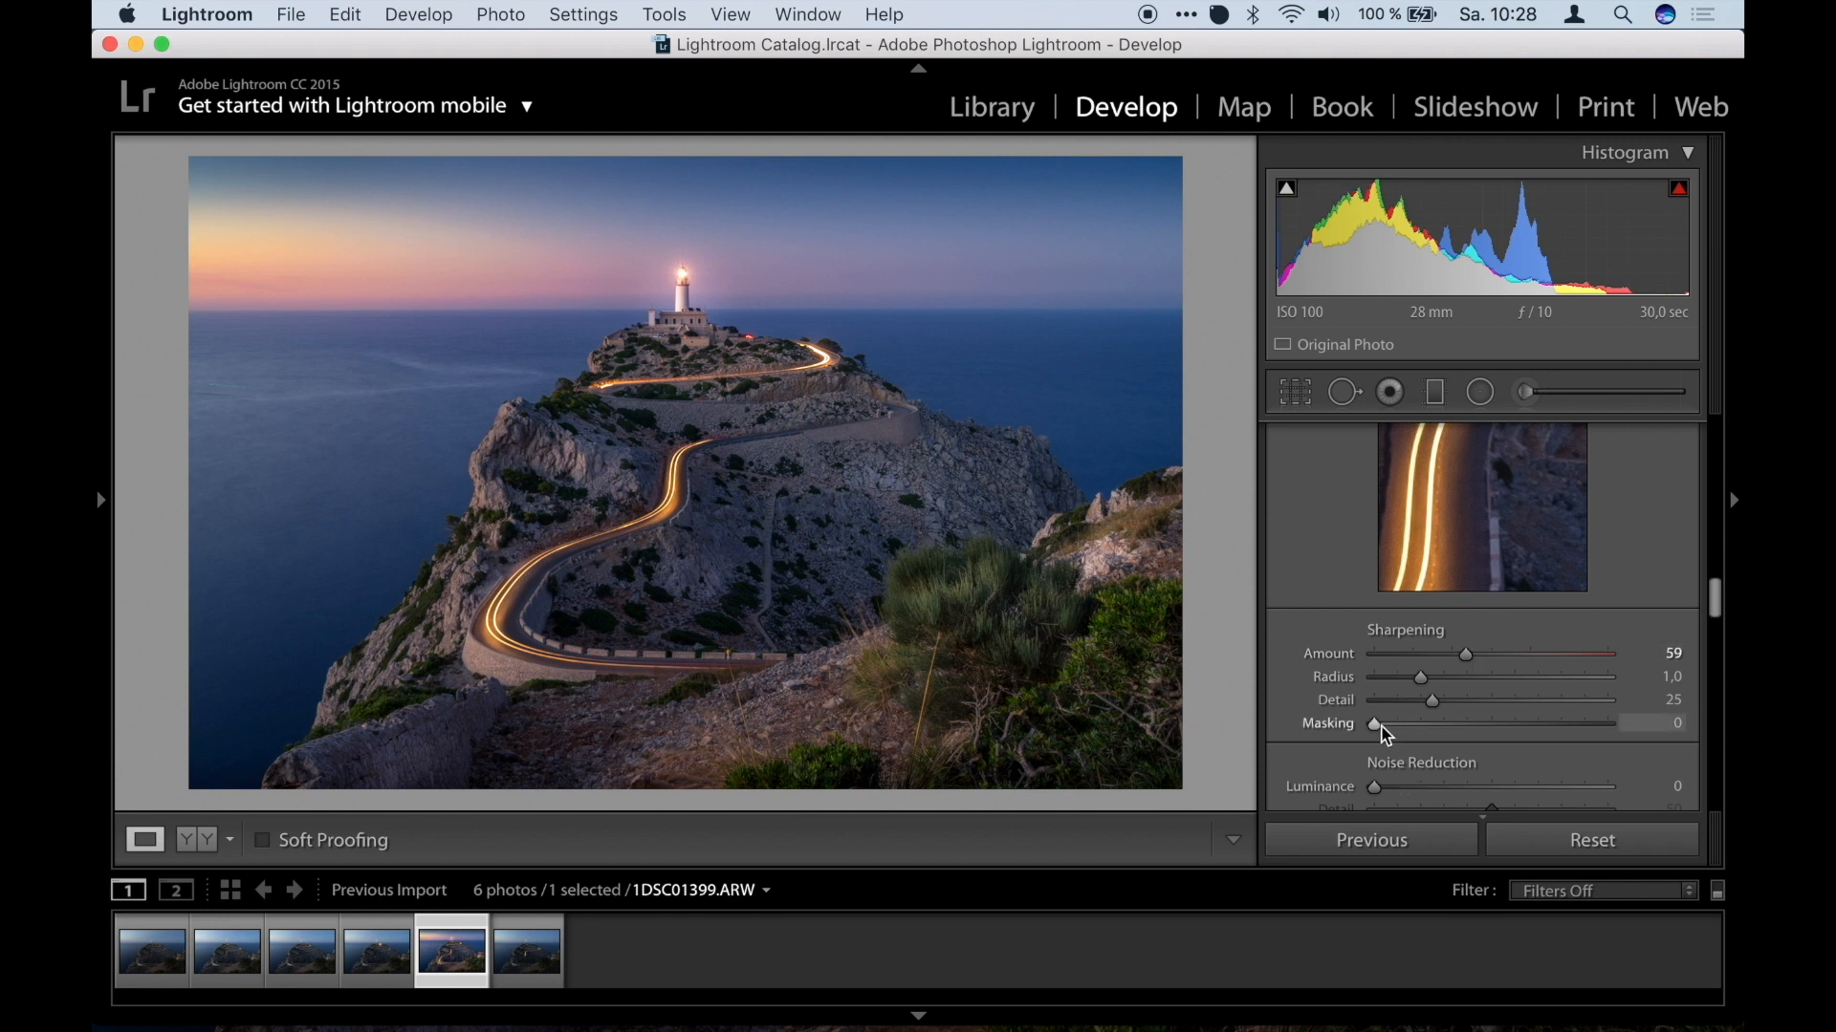
{"action": "left_click_drag", "start_coordinate": [1381, 732], "coordinate": [1506, 737]}
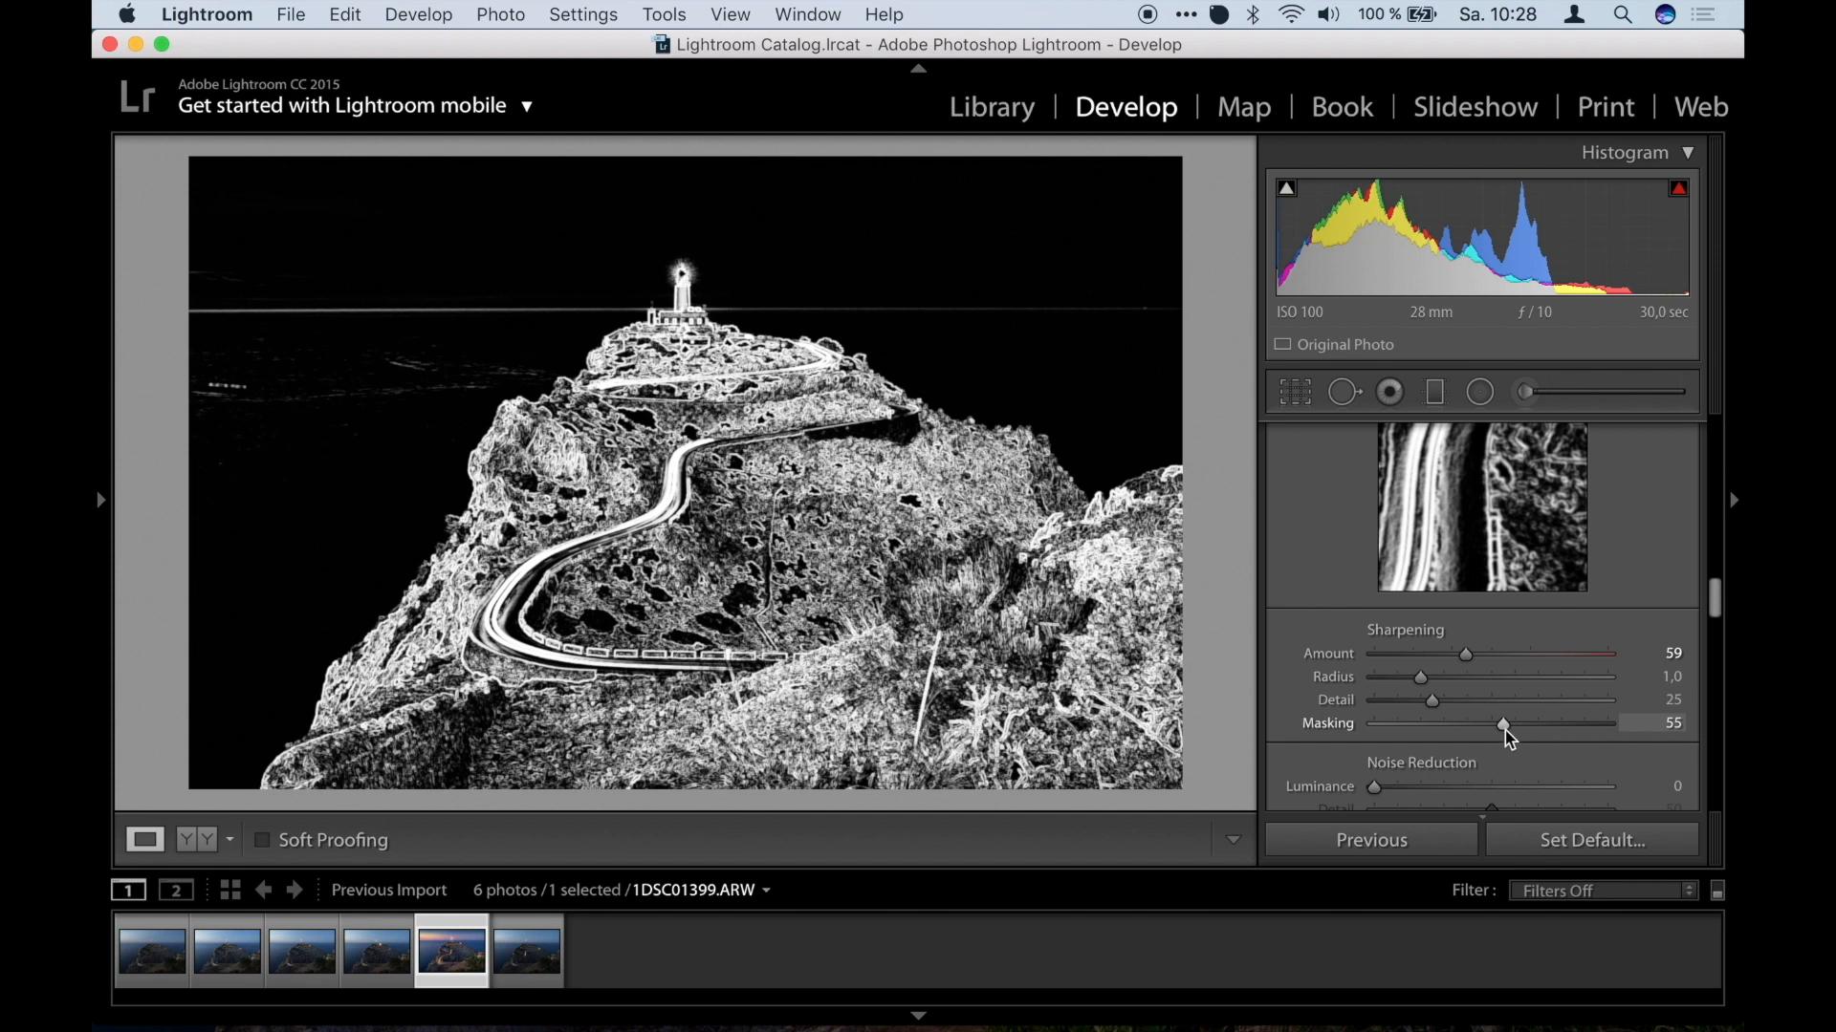
{"action": "left_click_drag", "start_coordinate": [1504, 730], "coordinate": [1514, 730]}
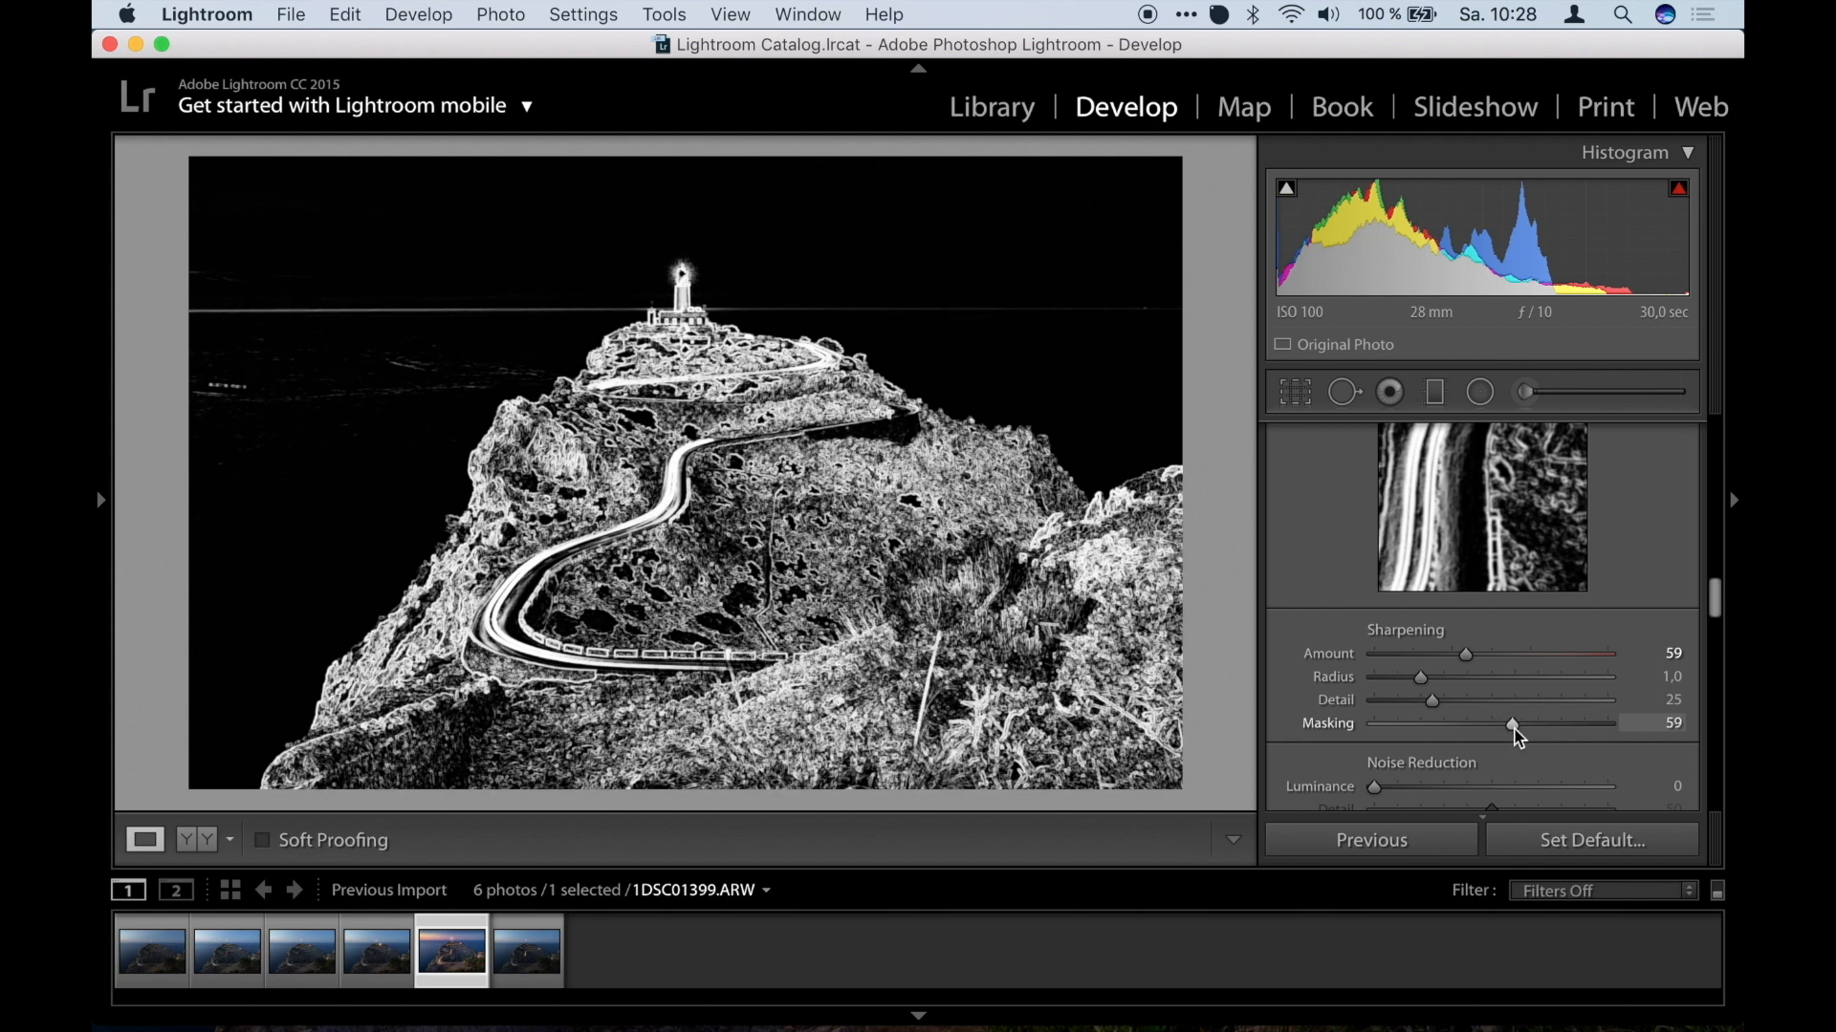
{"action": "left_click_drag", "start_coordinate": [1518, 736], "coordinate": [1518, 736]}
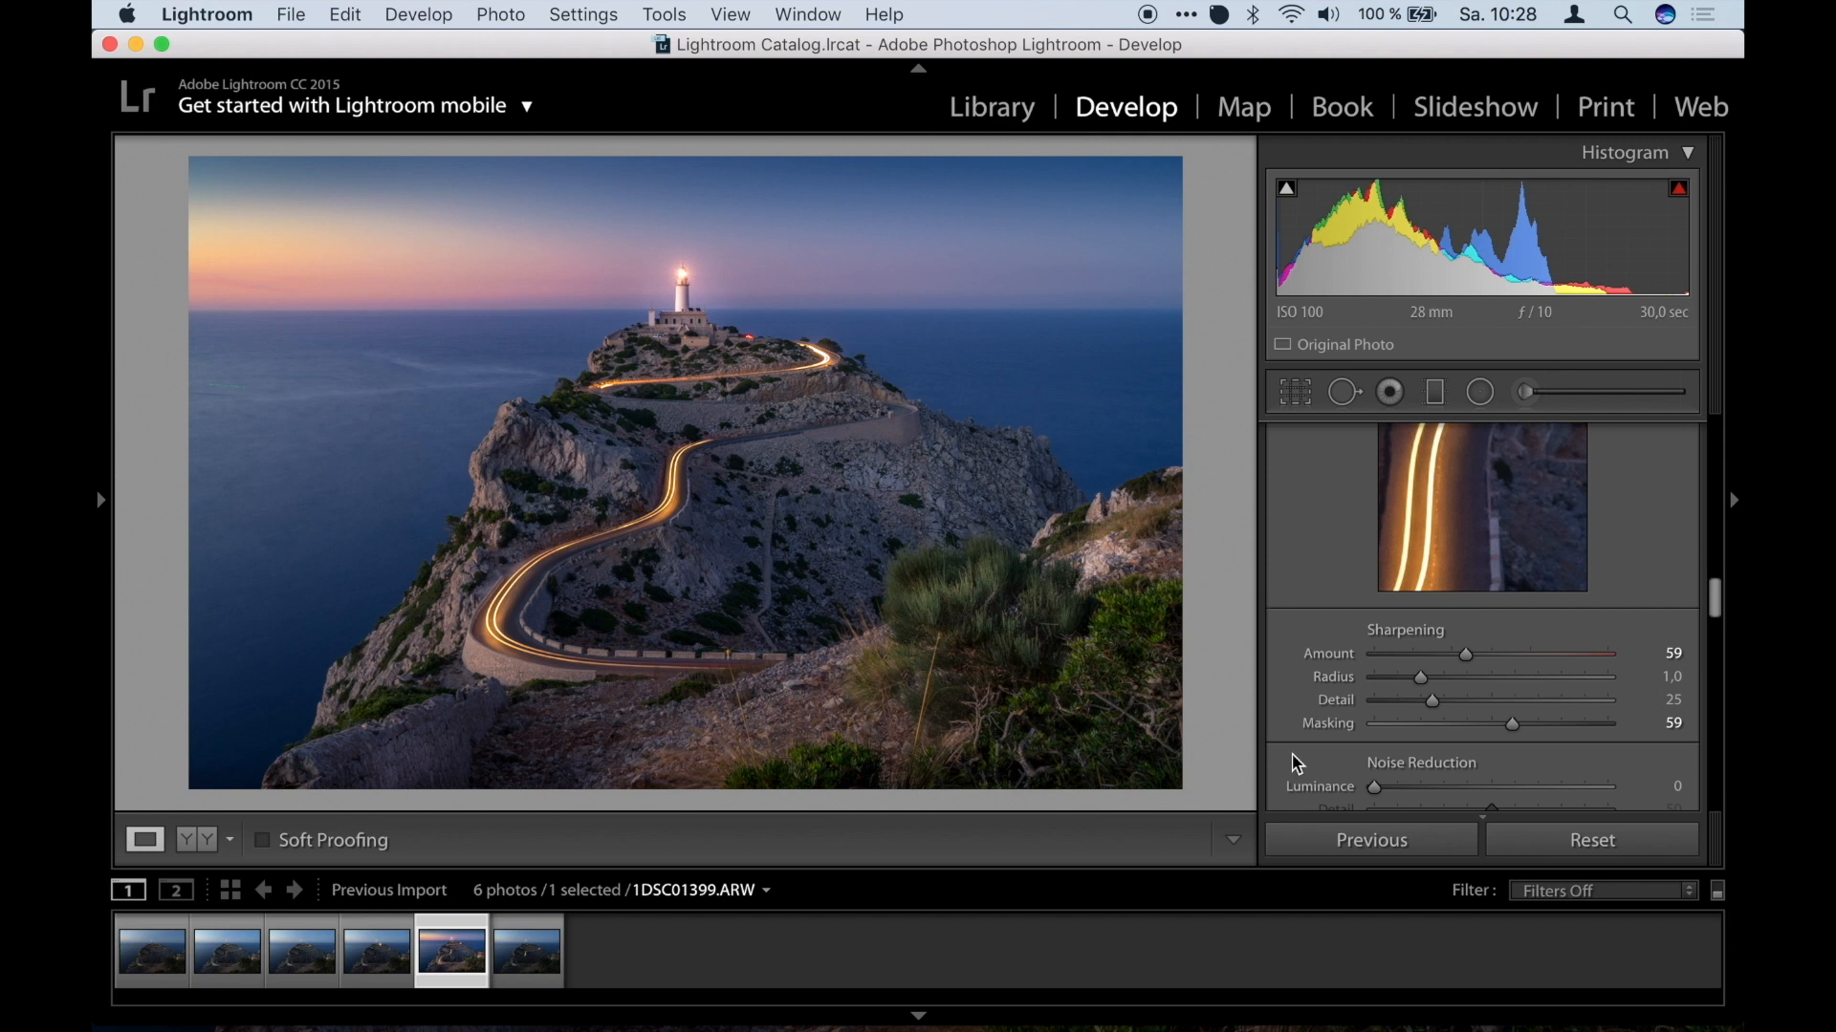
Set the Luminance noise reduction to 8 and the sharpening Amount to 71, judging the rocky slope enlarged.
{"action": "scroll", "coordinate": [1296, 763], "scroll_direction": "down", "scroll_amount": 3}
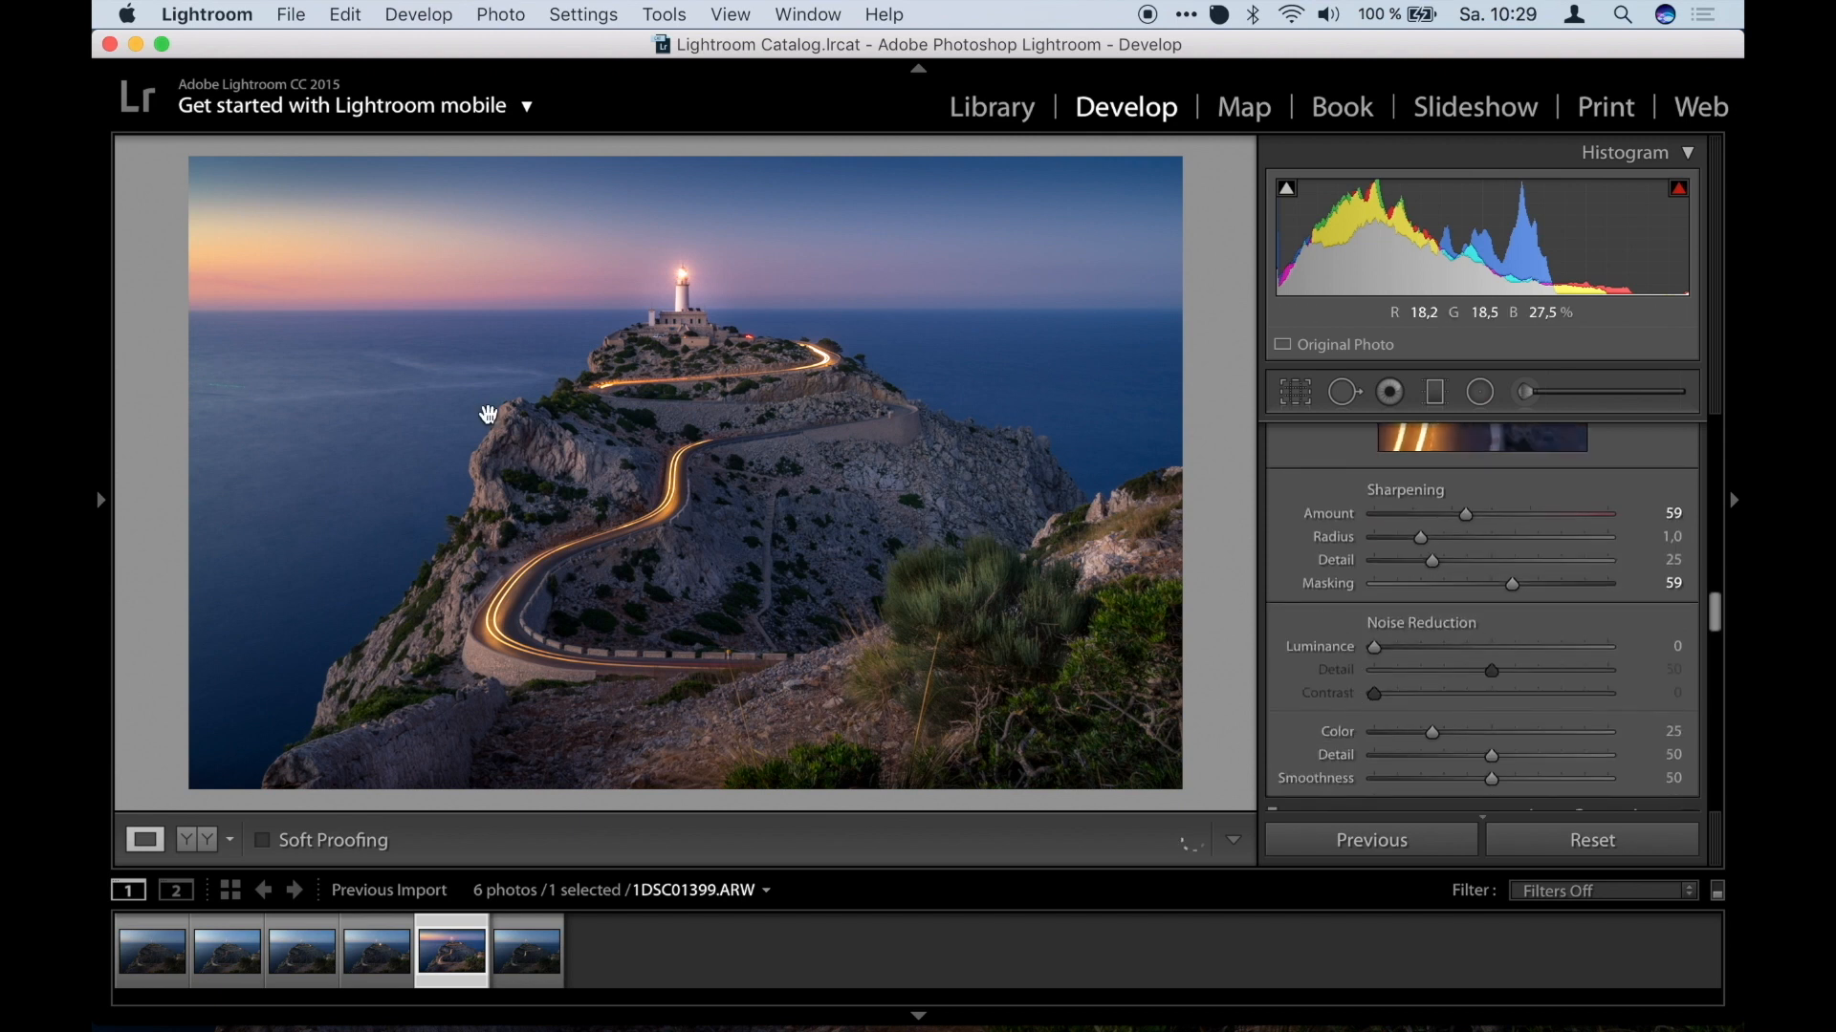
{"action": "left_click", "coordinate": [537, 404]}
{"action": "left_click_drag", "start_coordinate": [373, 455], "coordinate": [749, 693]}
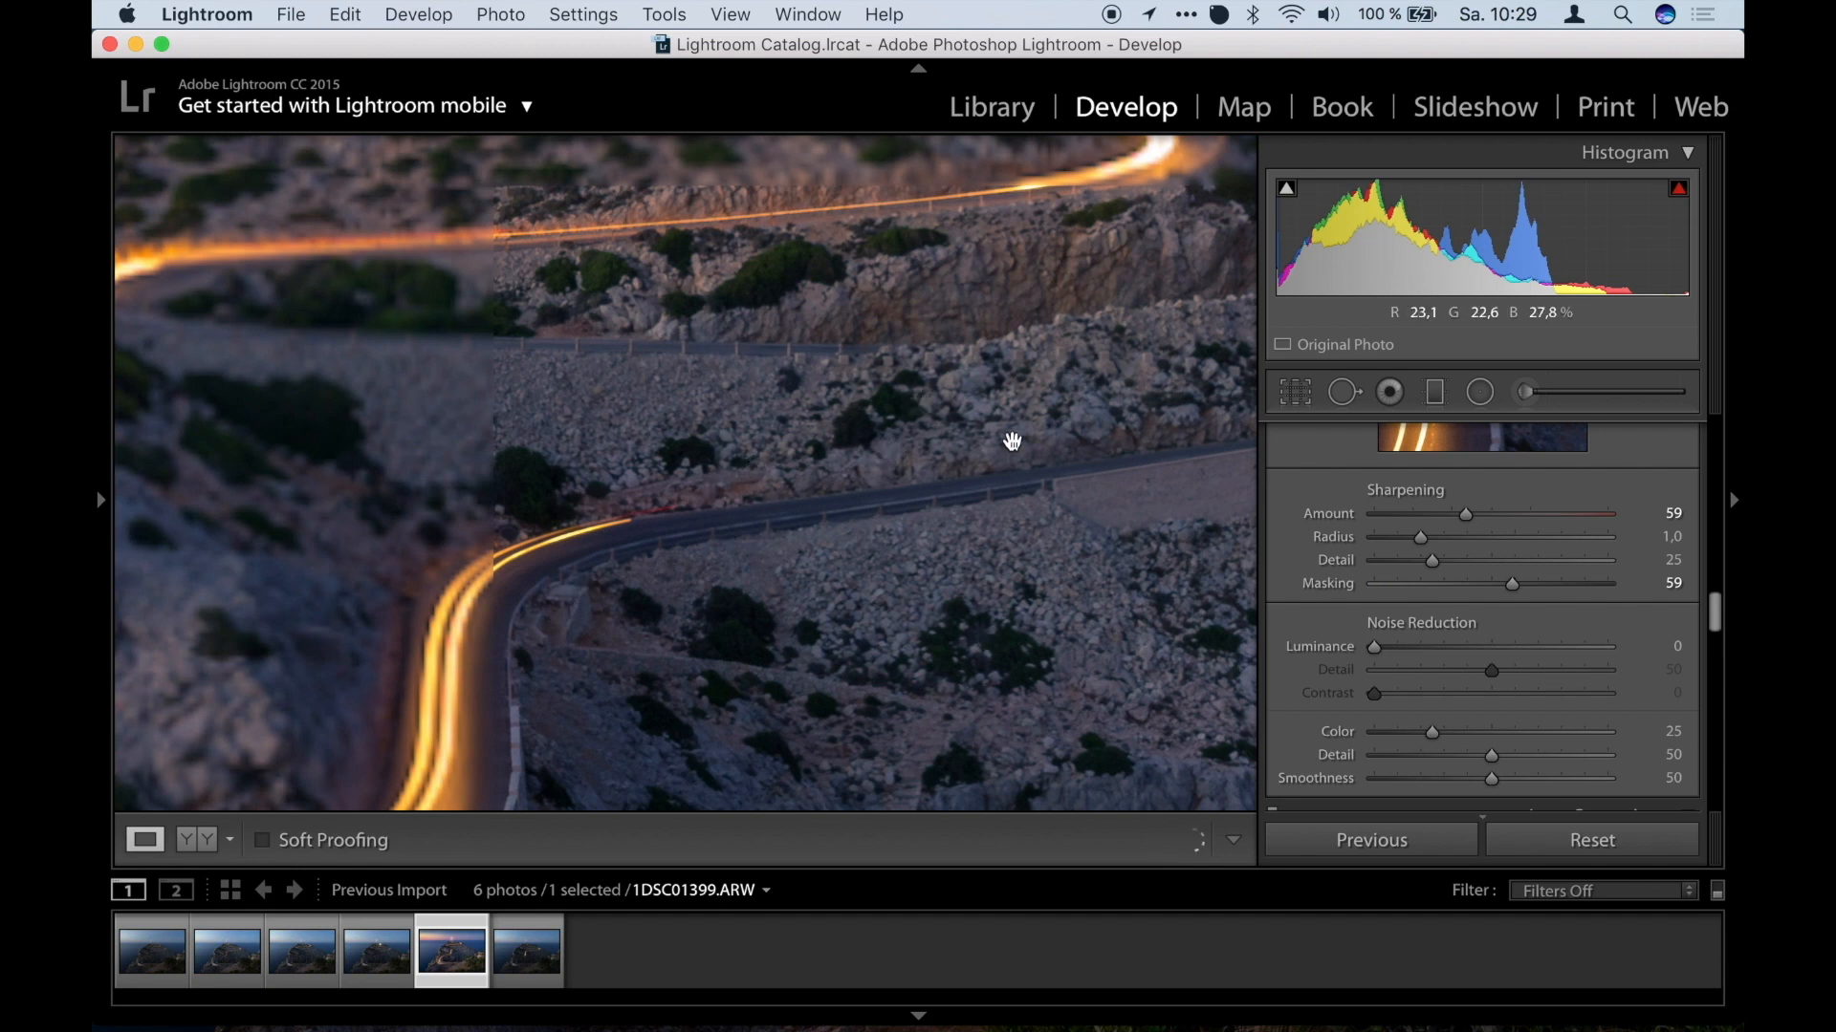
{"action": "left_click_drag", "start_coordinate": [1011, 441], "coordinate": [717, 484]}
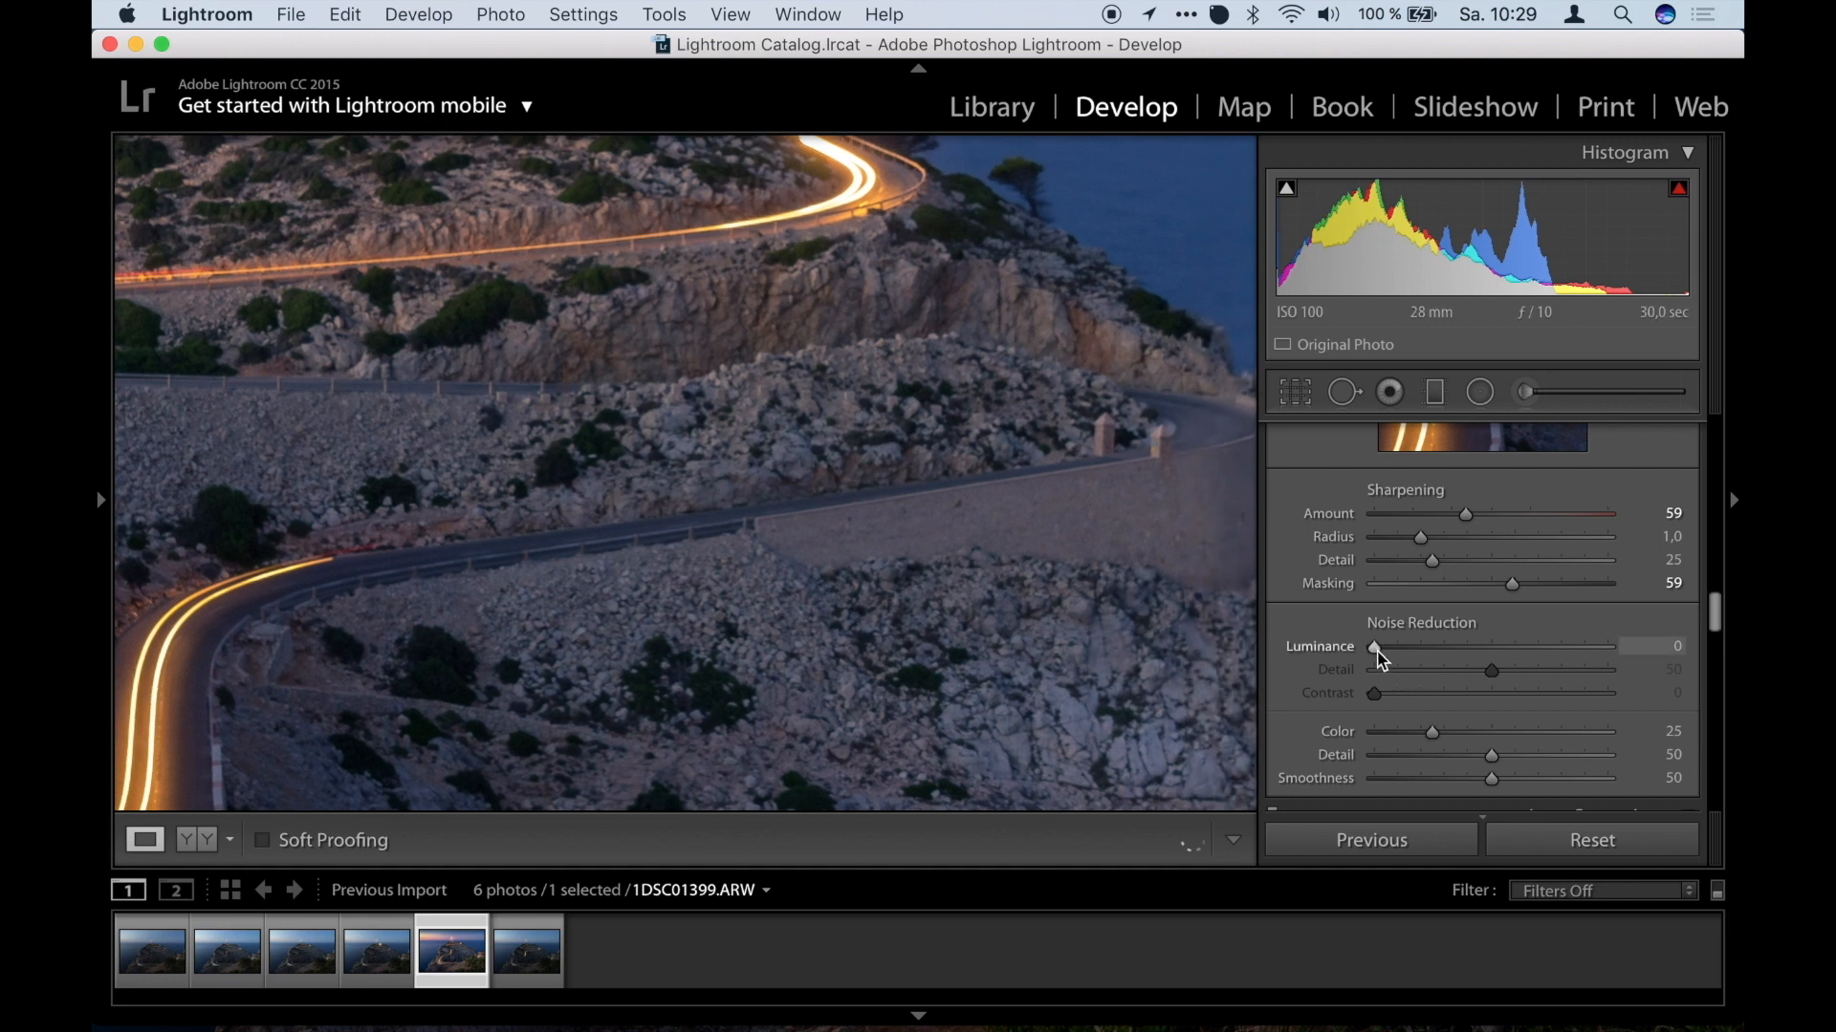
{"action": "left_click_drag", "start_coordinate": [1377, 656], "coordinate": [1399, 657]}
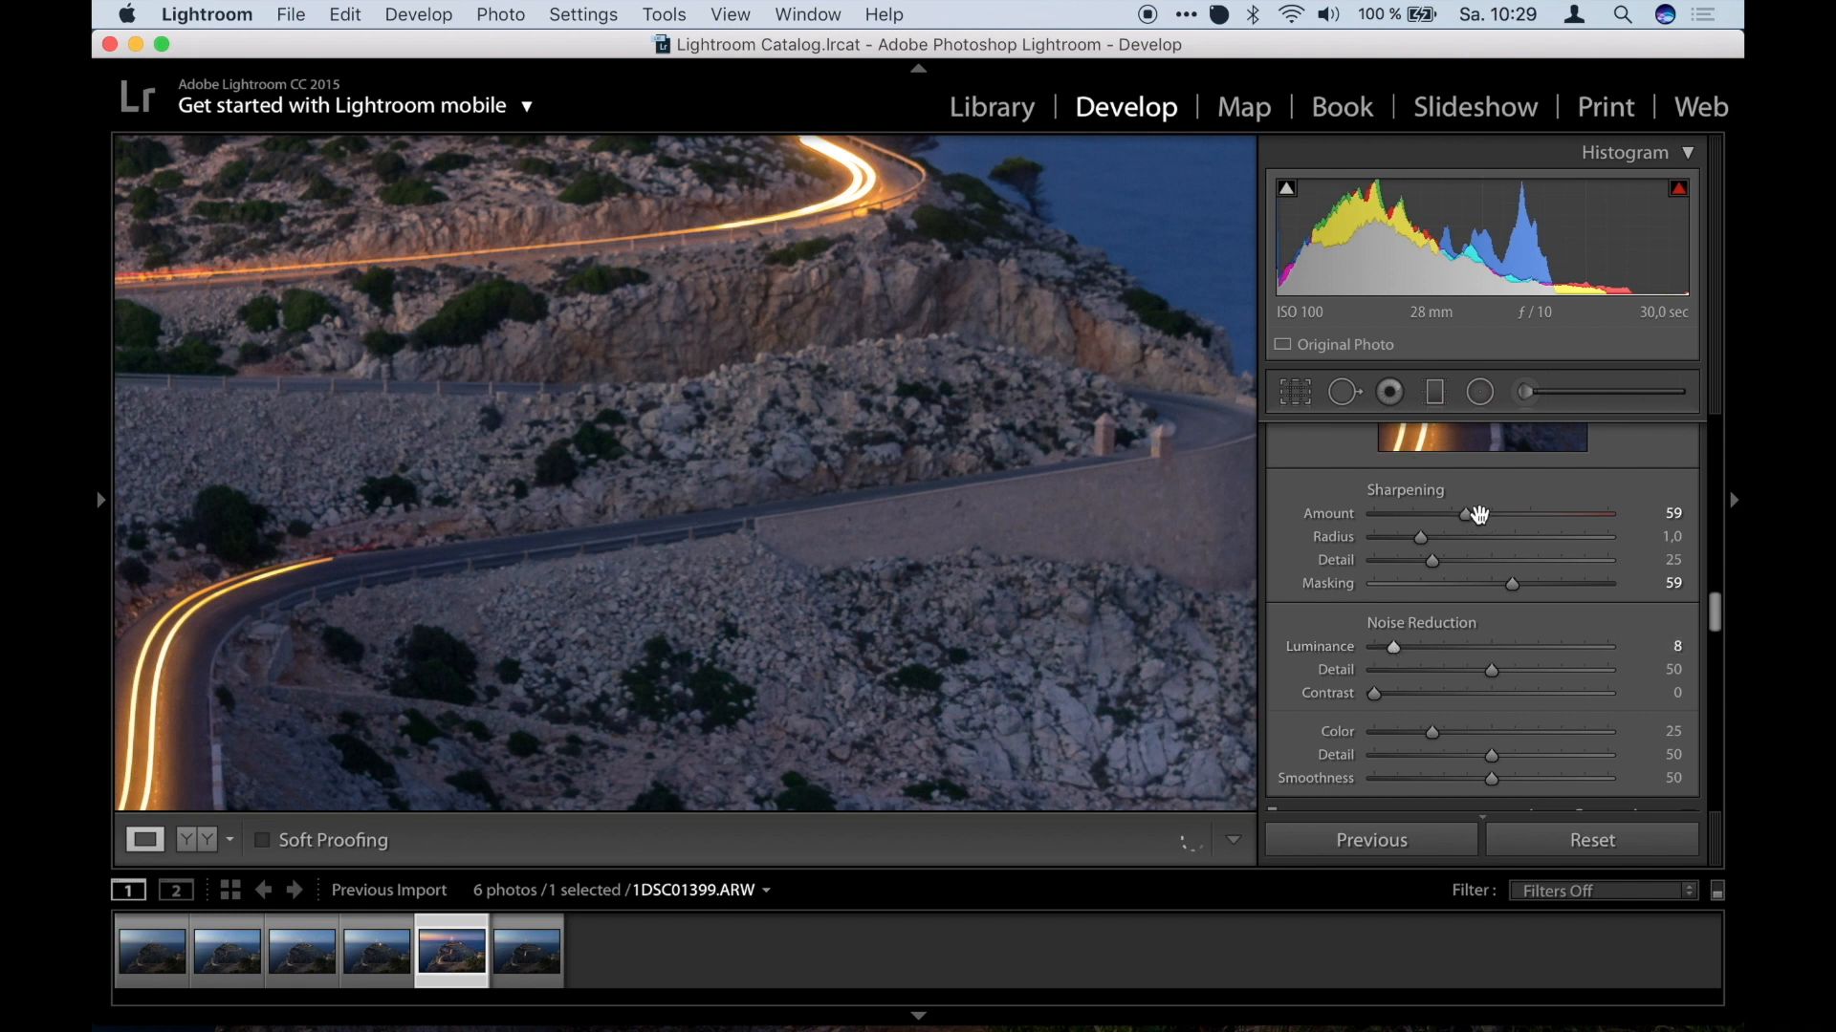
{"action": "mouse_move", "coordinate": [1469, 517]}
{"action": "left_mouse_down"}
{"action": "mouse_move", "coordinate": [1500, 520]}
{"action": "mouse_move", "coordinate": [1484, 522]}
{"action": "left_mouse_up"}
Set the Color noise reduction to 41 and check the photo at different sizes.
{"action": "left_click", "coordinate": [963, 383]}
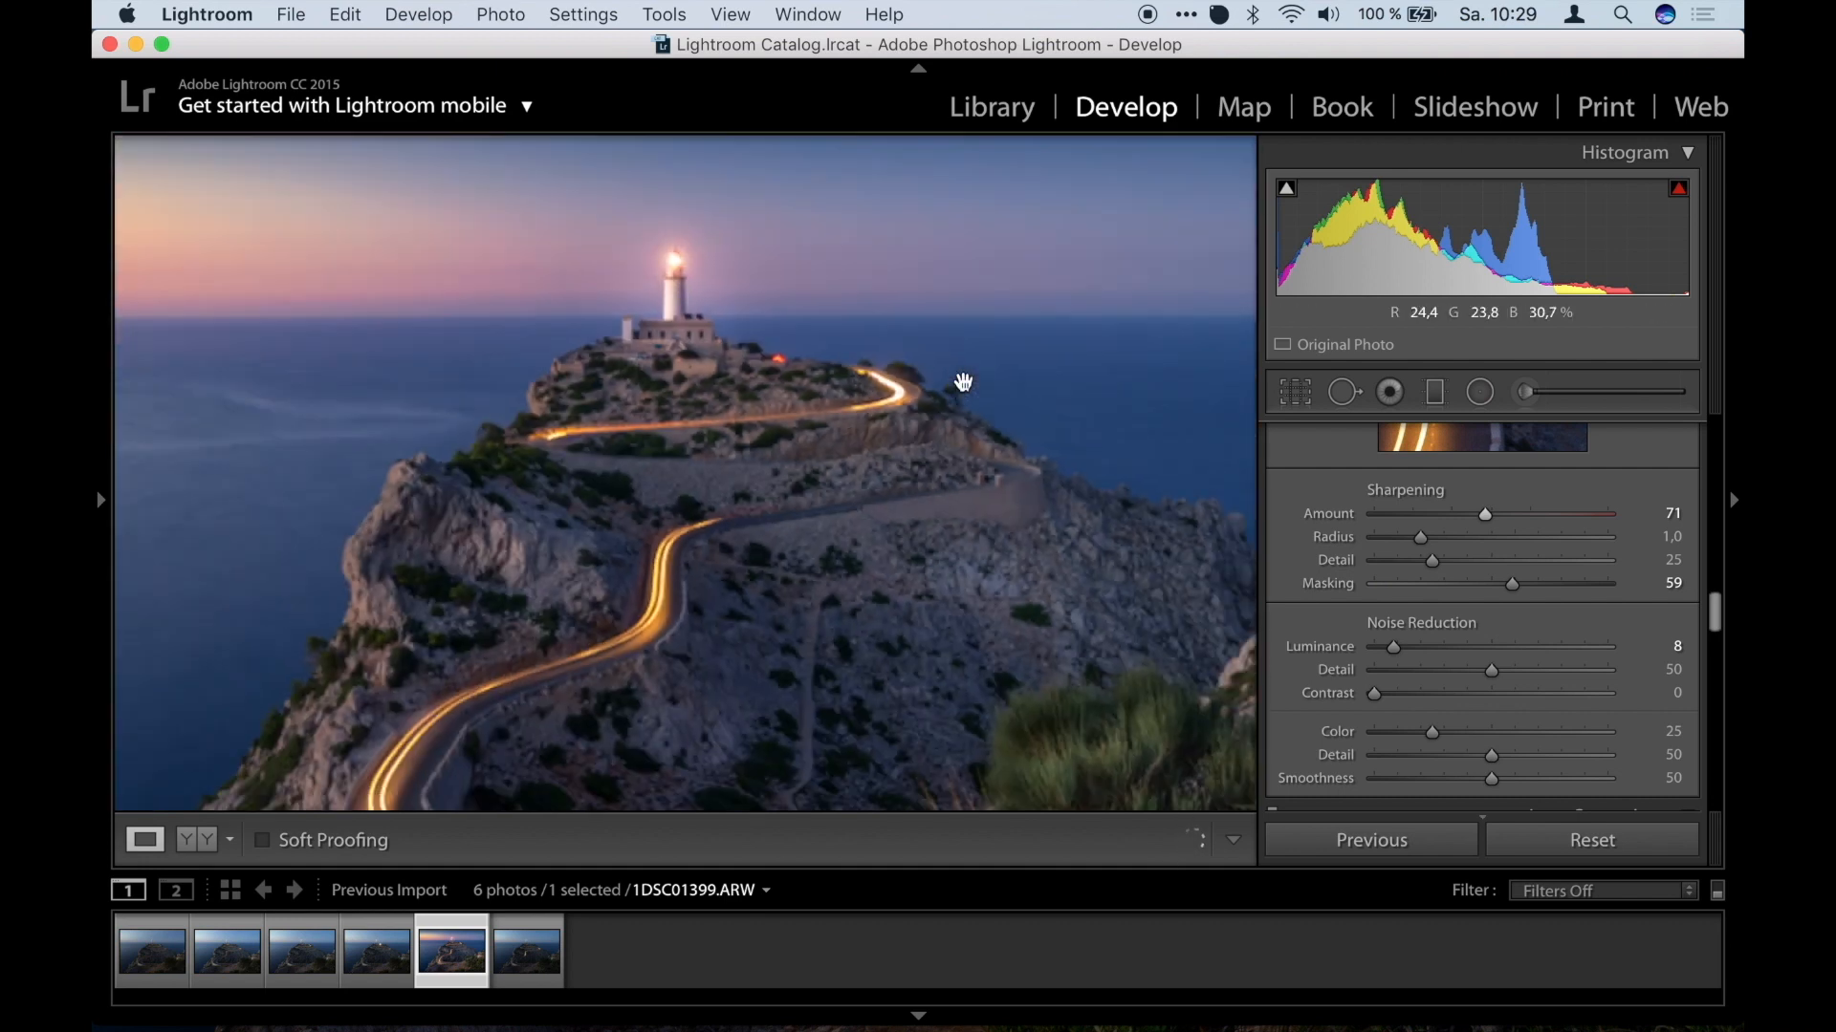
{"action": "key", "text": "super+minus"}
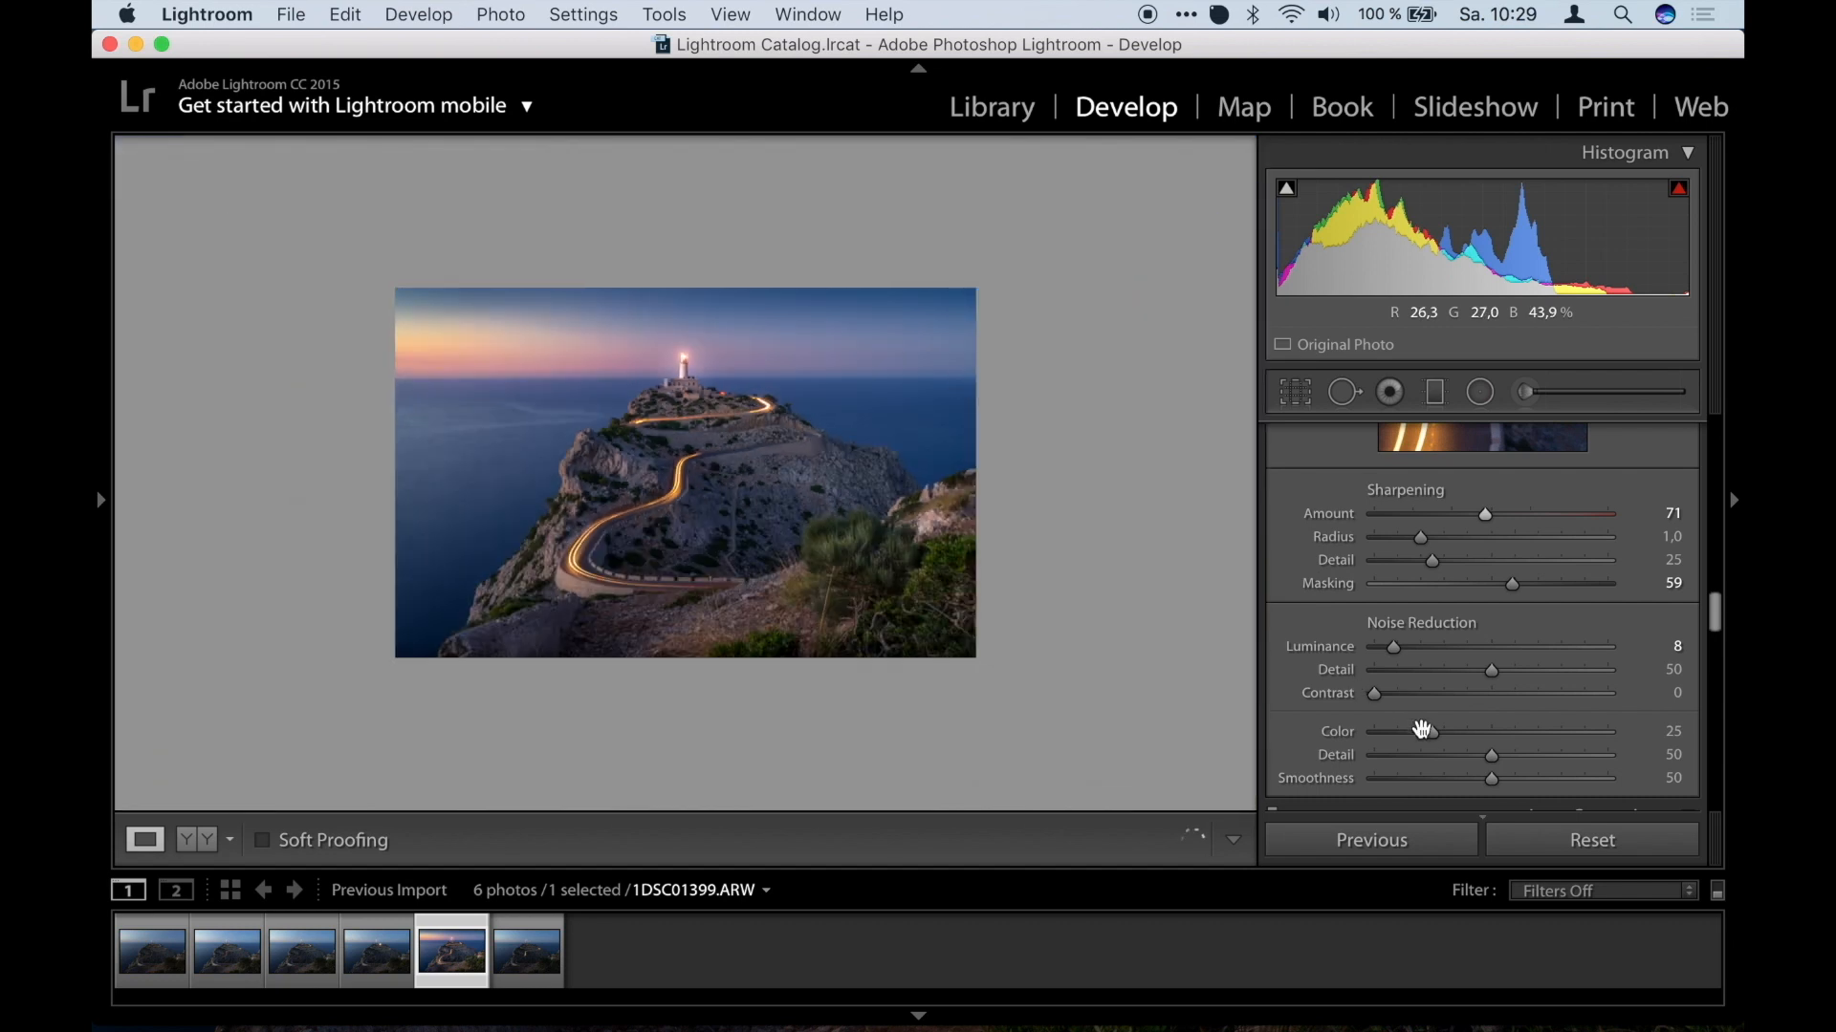
{"action": "left_click_drag", "start_coordinate": [1464, 734], "coordinate": [1477, 735]}
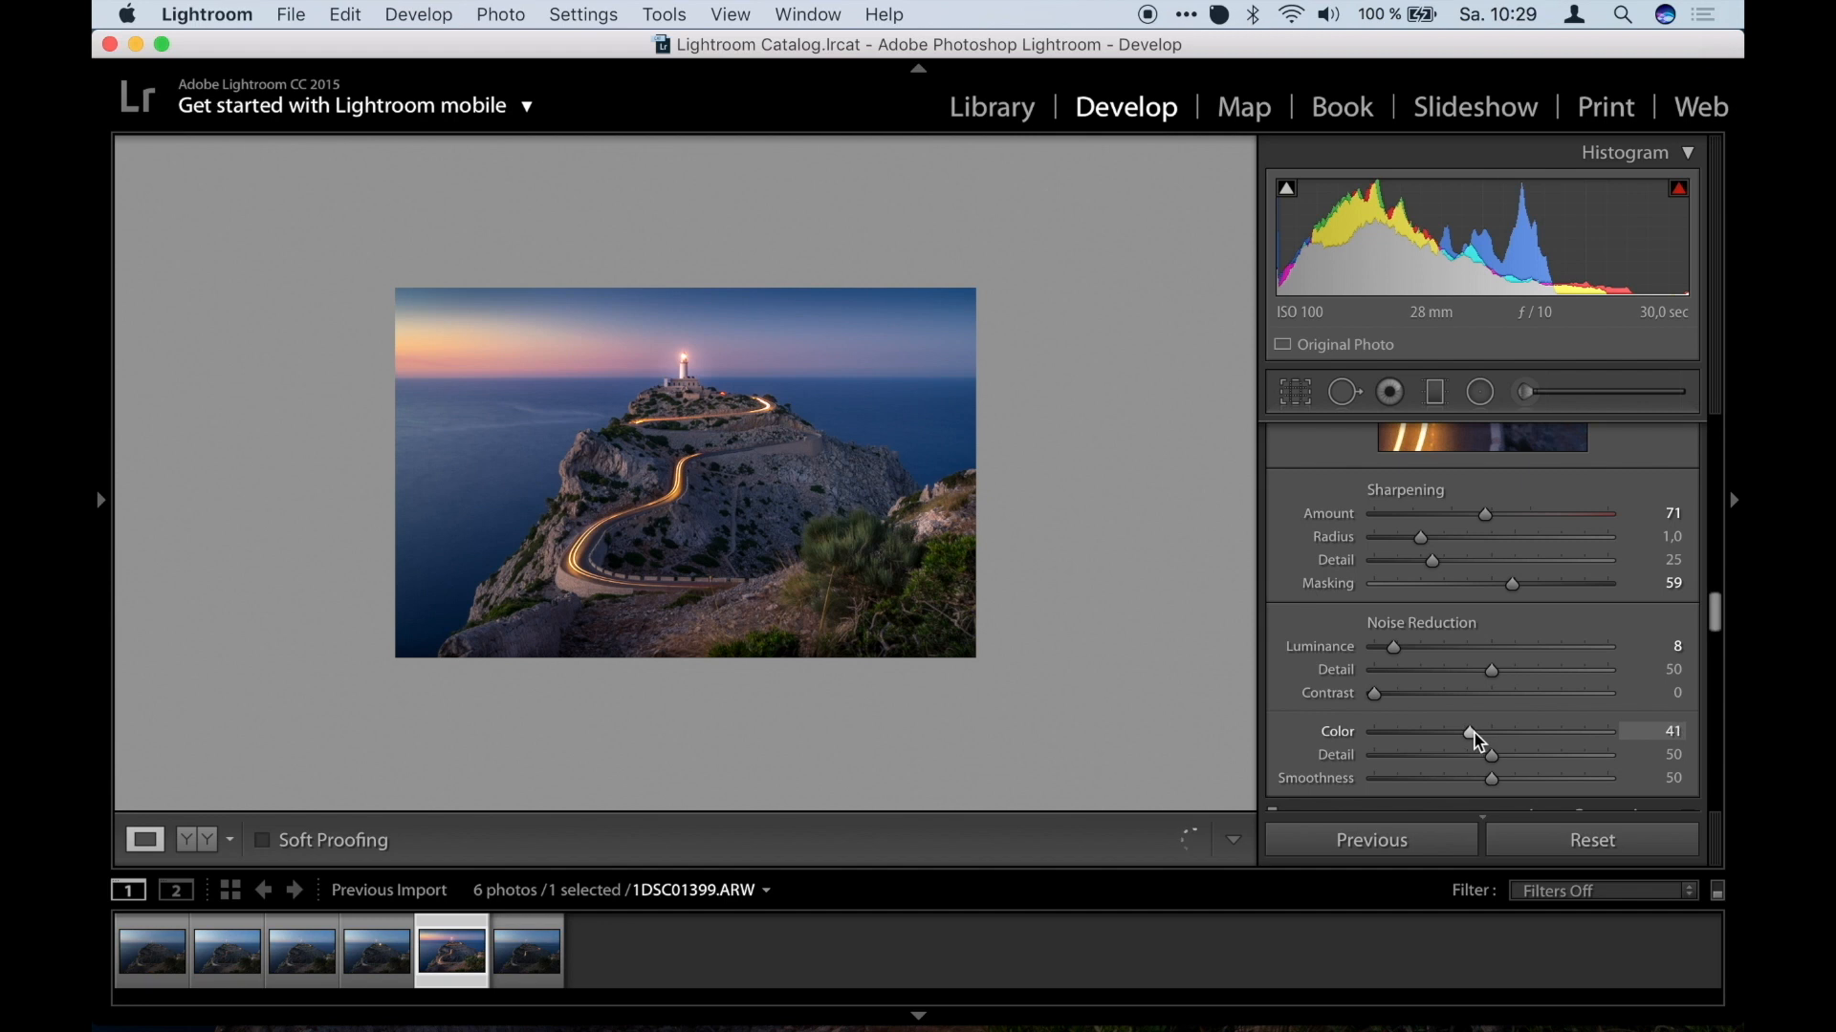
{"action": "left_click", "coordinate": [721, 440]}
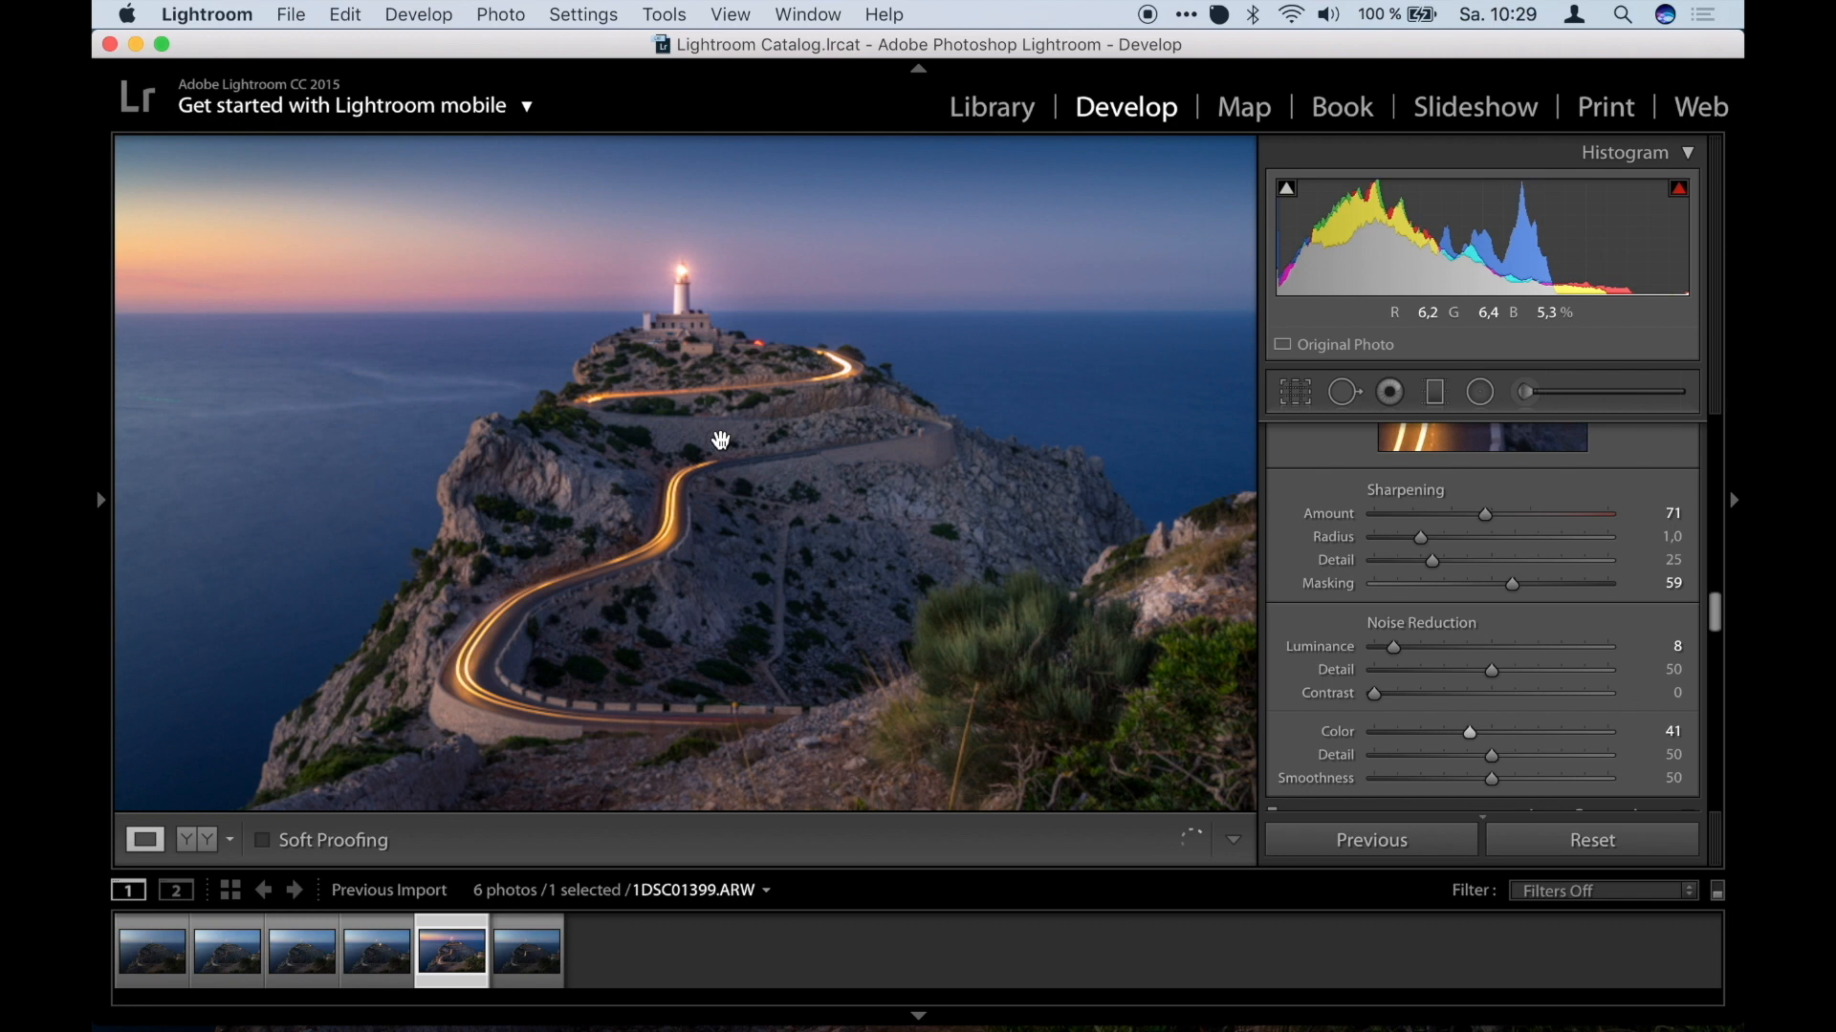
{"action": "left_click", "coordinate": [721, 440]}
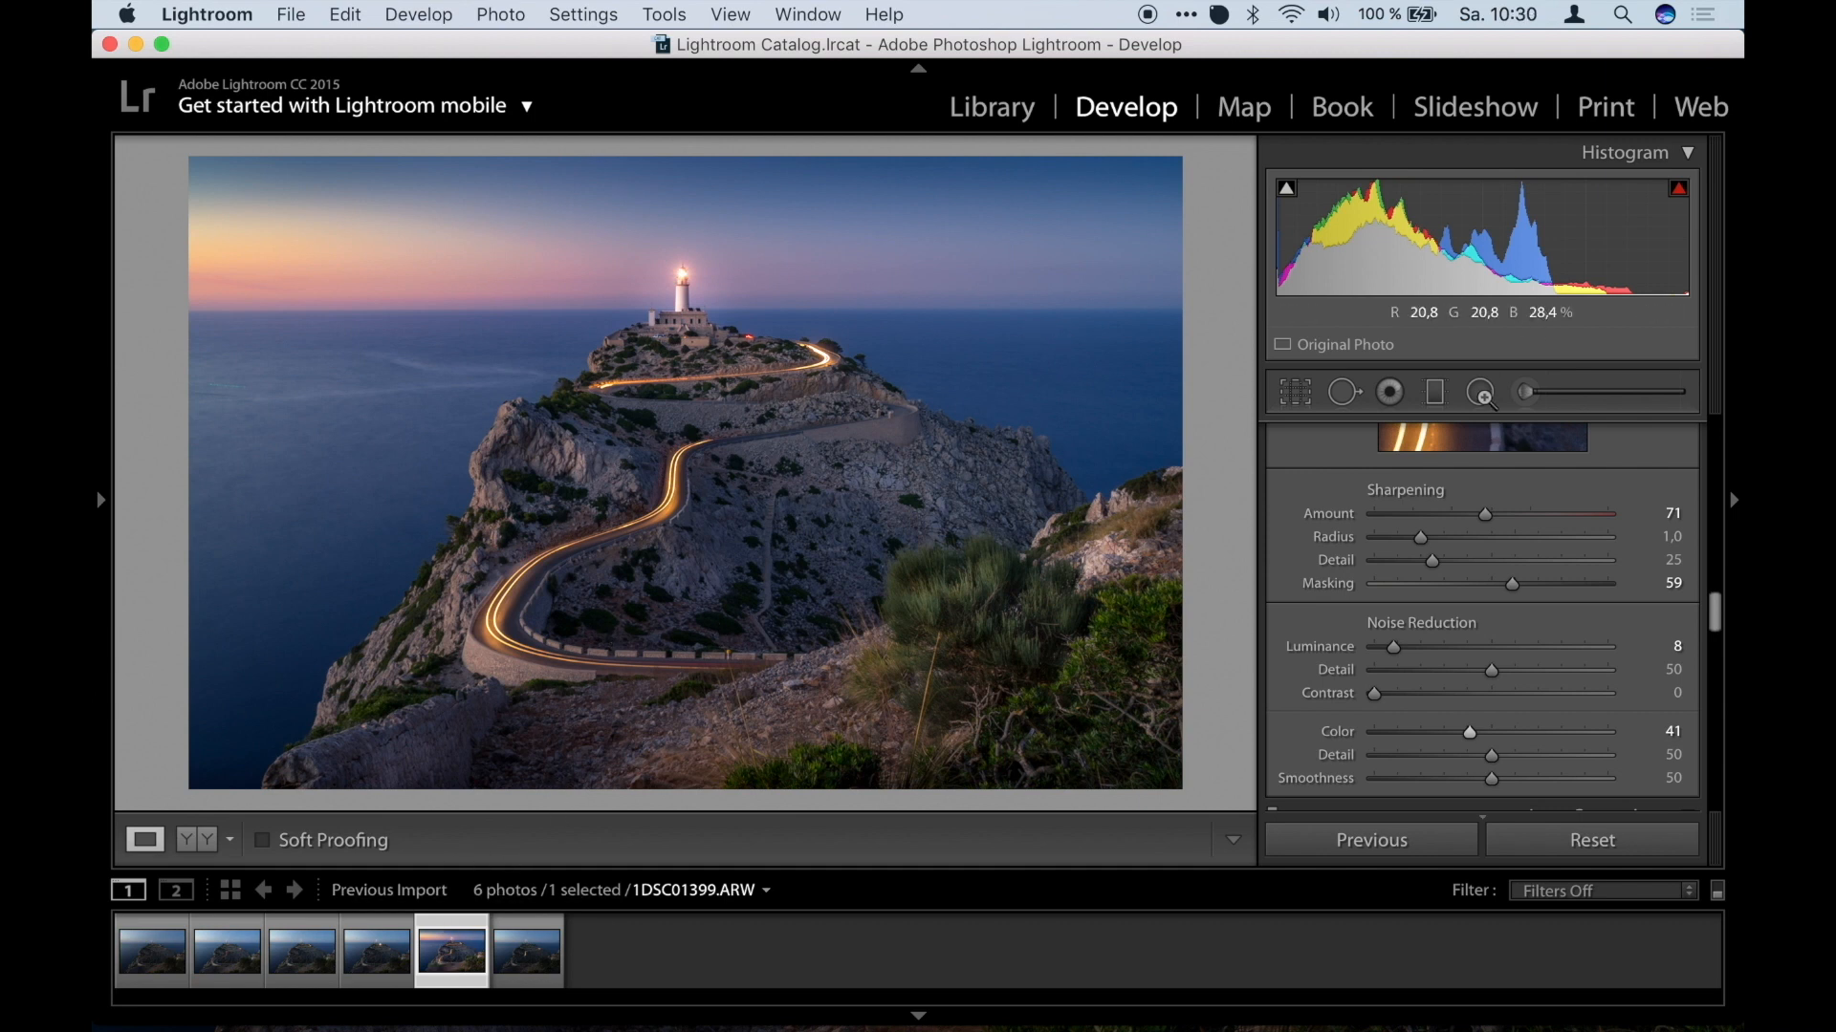
Narrow the lighthouse's radial filter to a slimmer upright ellipse and finish editing.
{"action": "left_click", "coordinate": [1479, 393]}
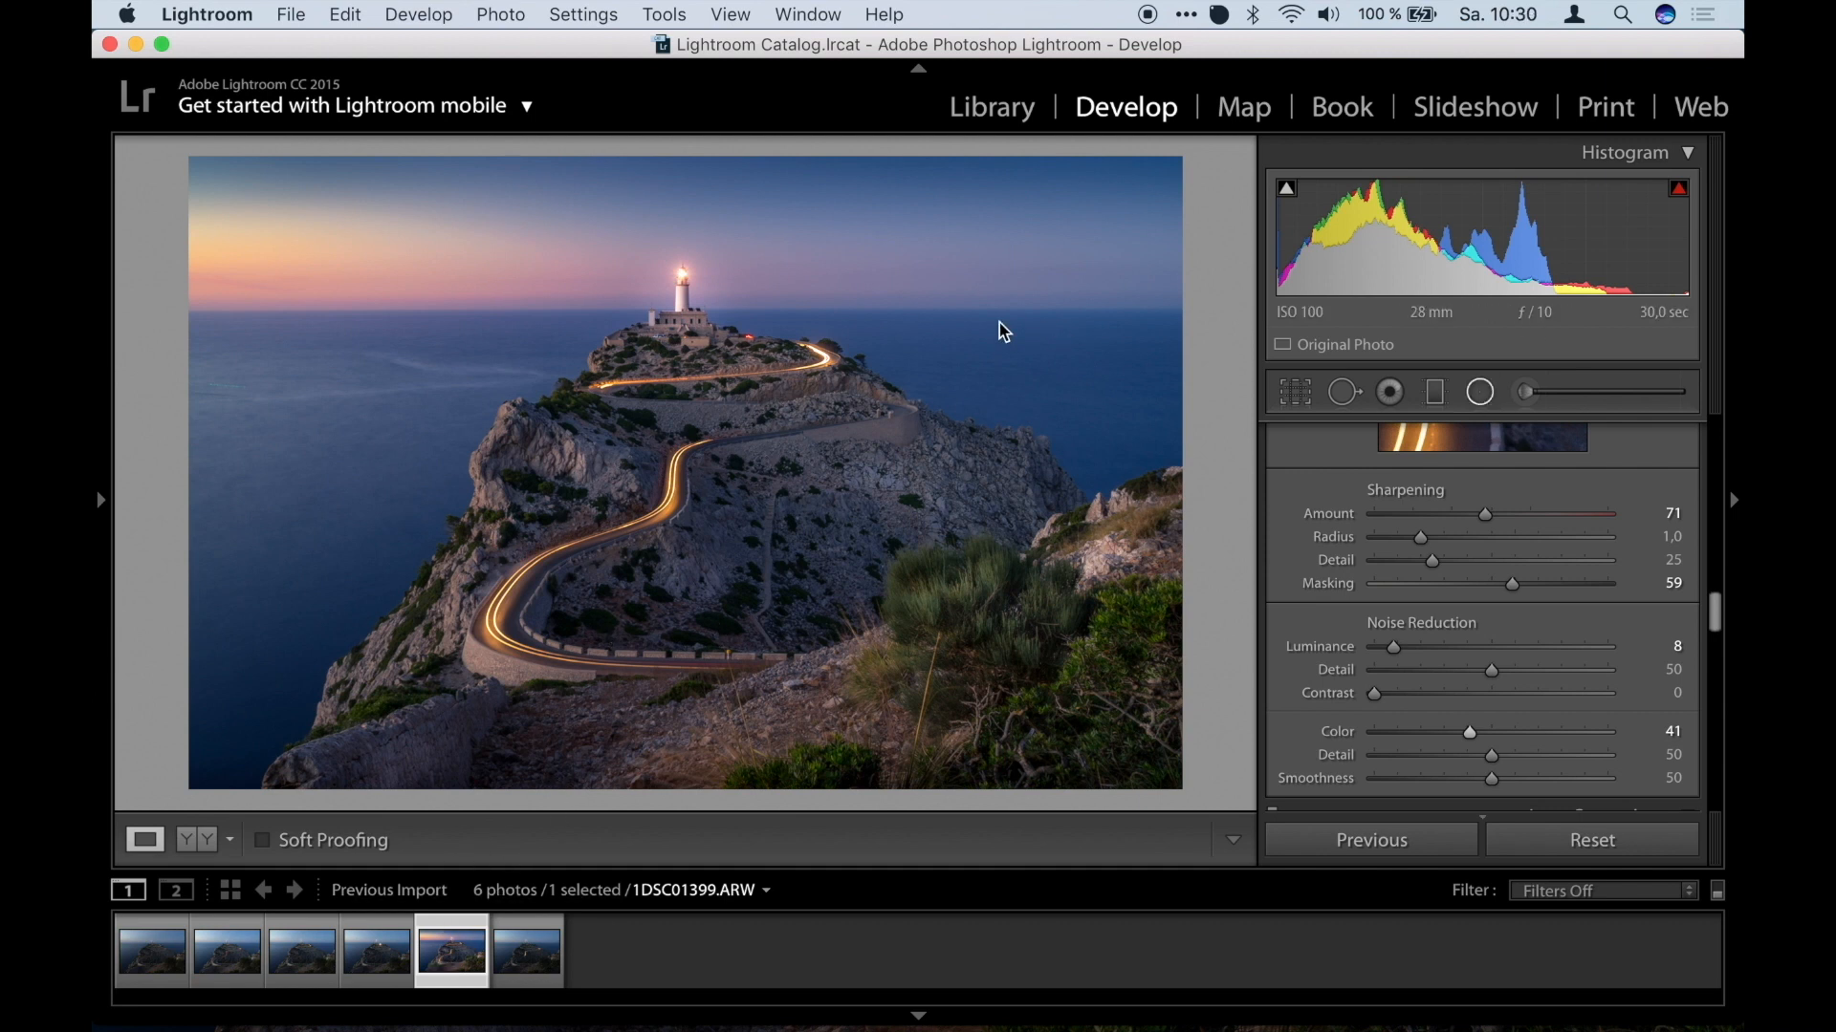
{"action": "left_click", "coordinate": [682, 304]}
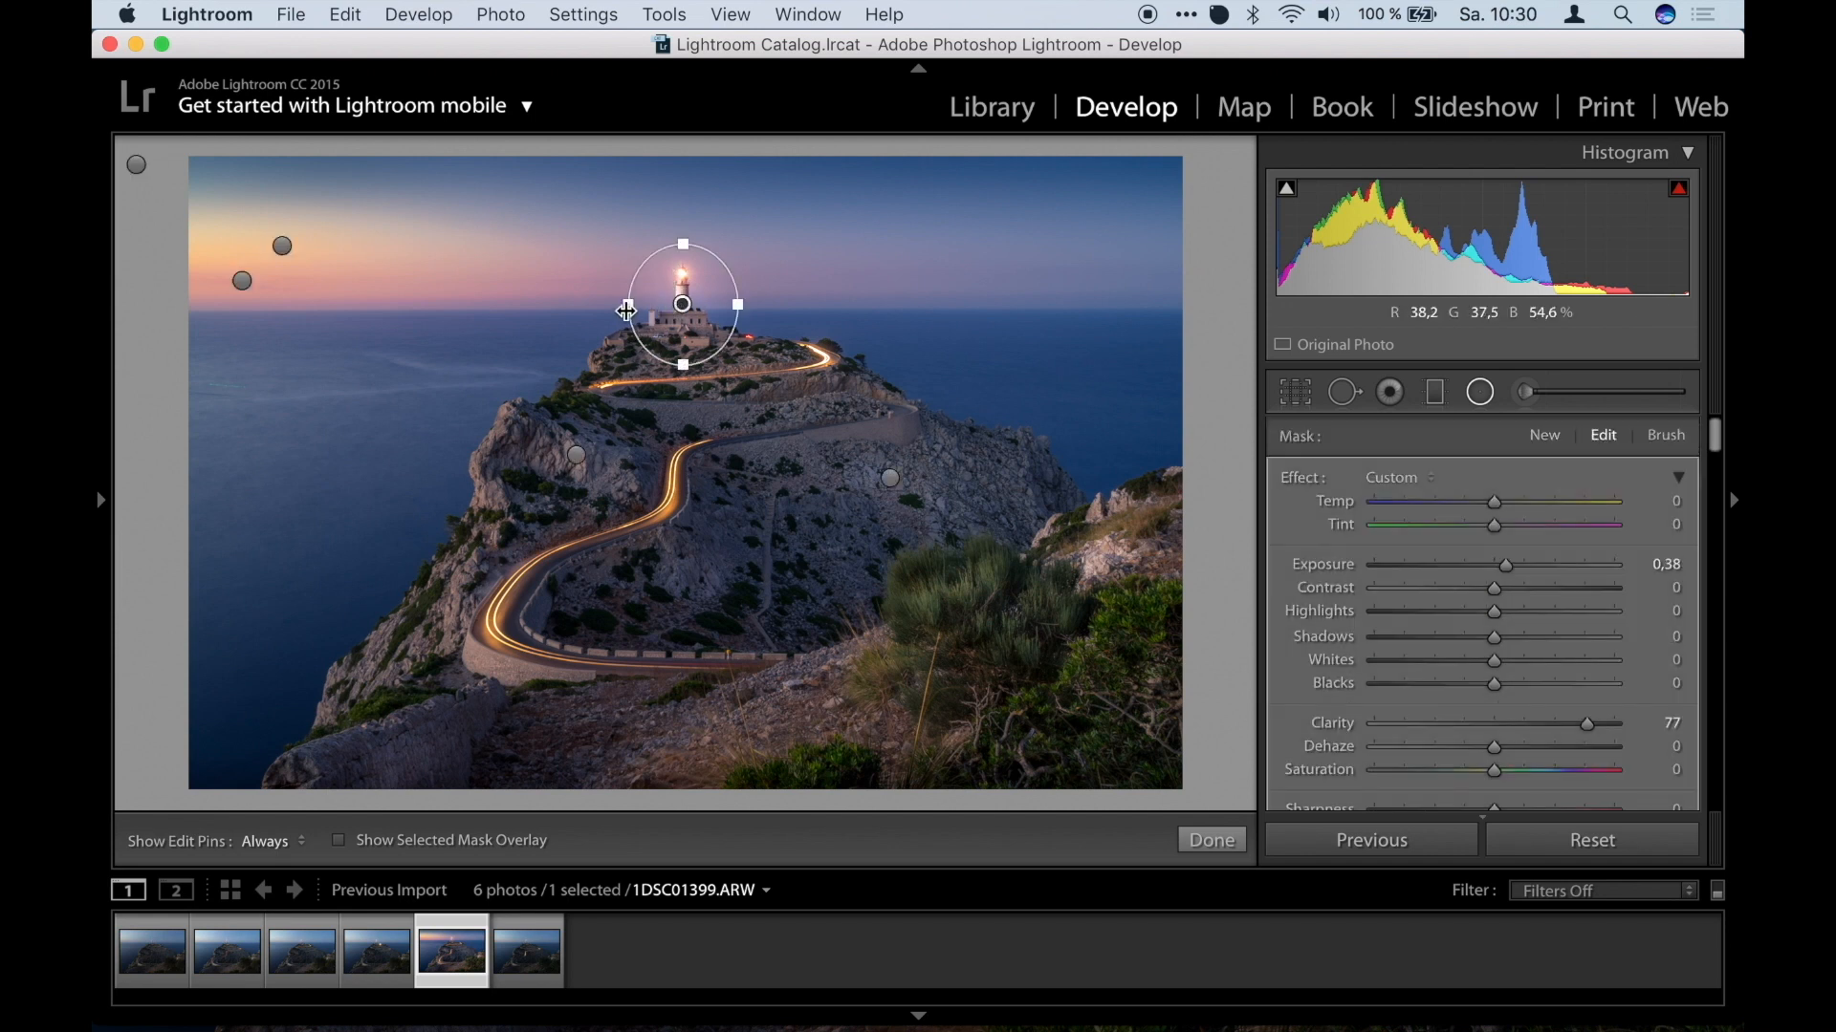
{"action": "left_click_drag", "start_coordinate": [630, 306], "coordinate": [642, 309]}
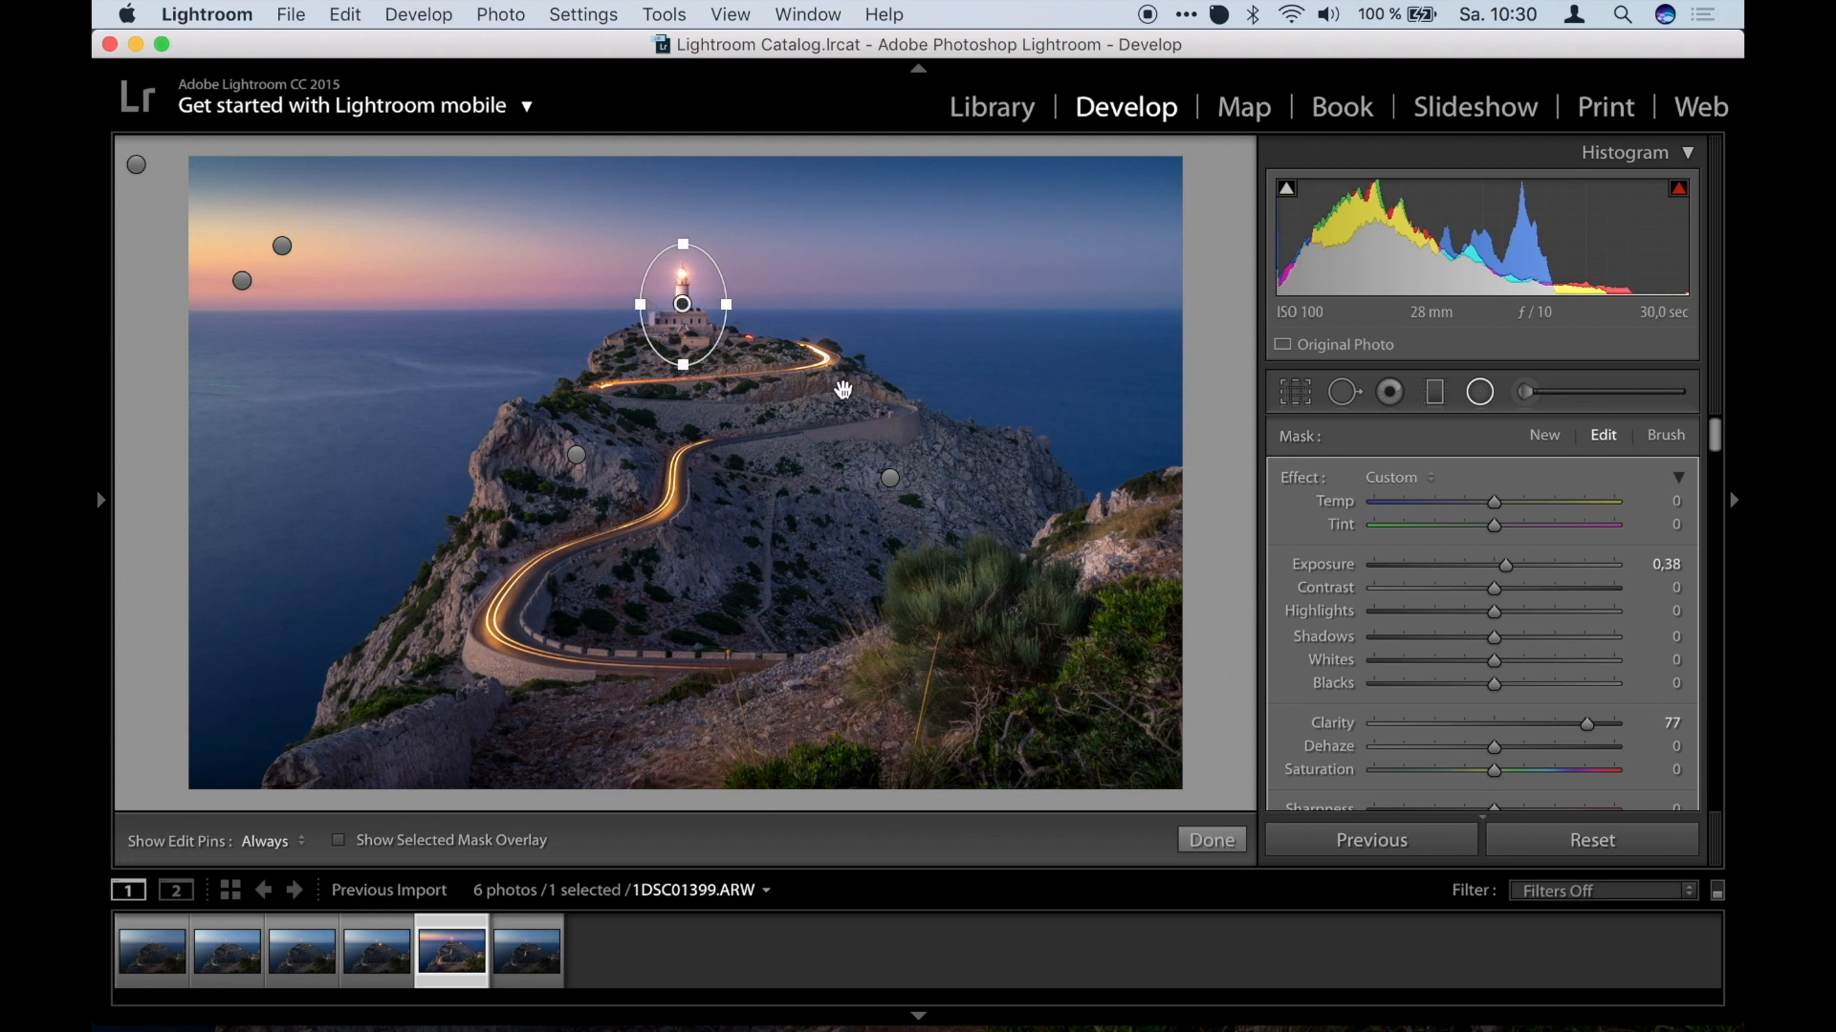
{"action": "left_click", "coordinate": [1229, 844]}
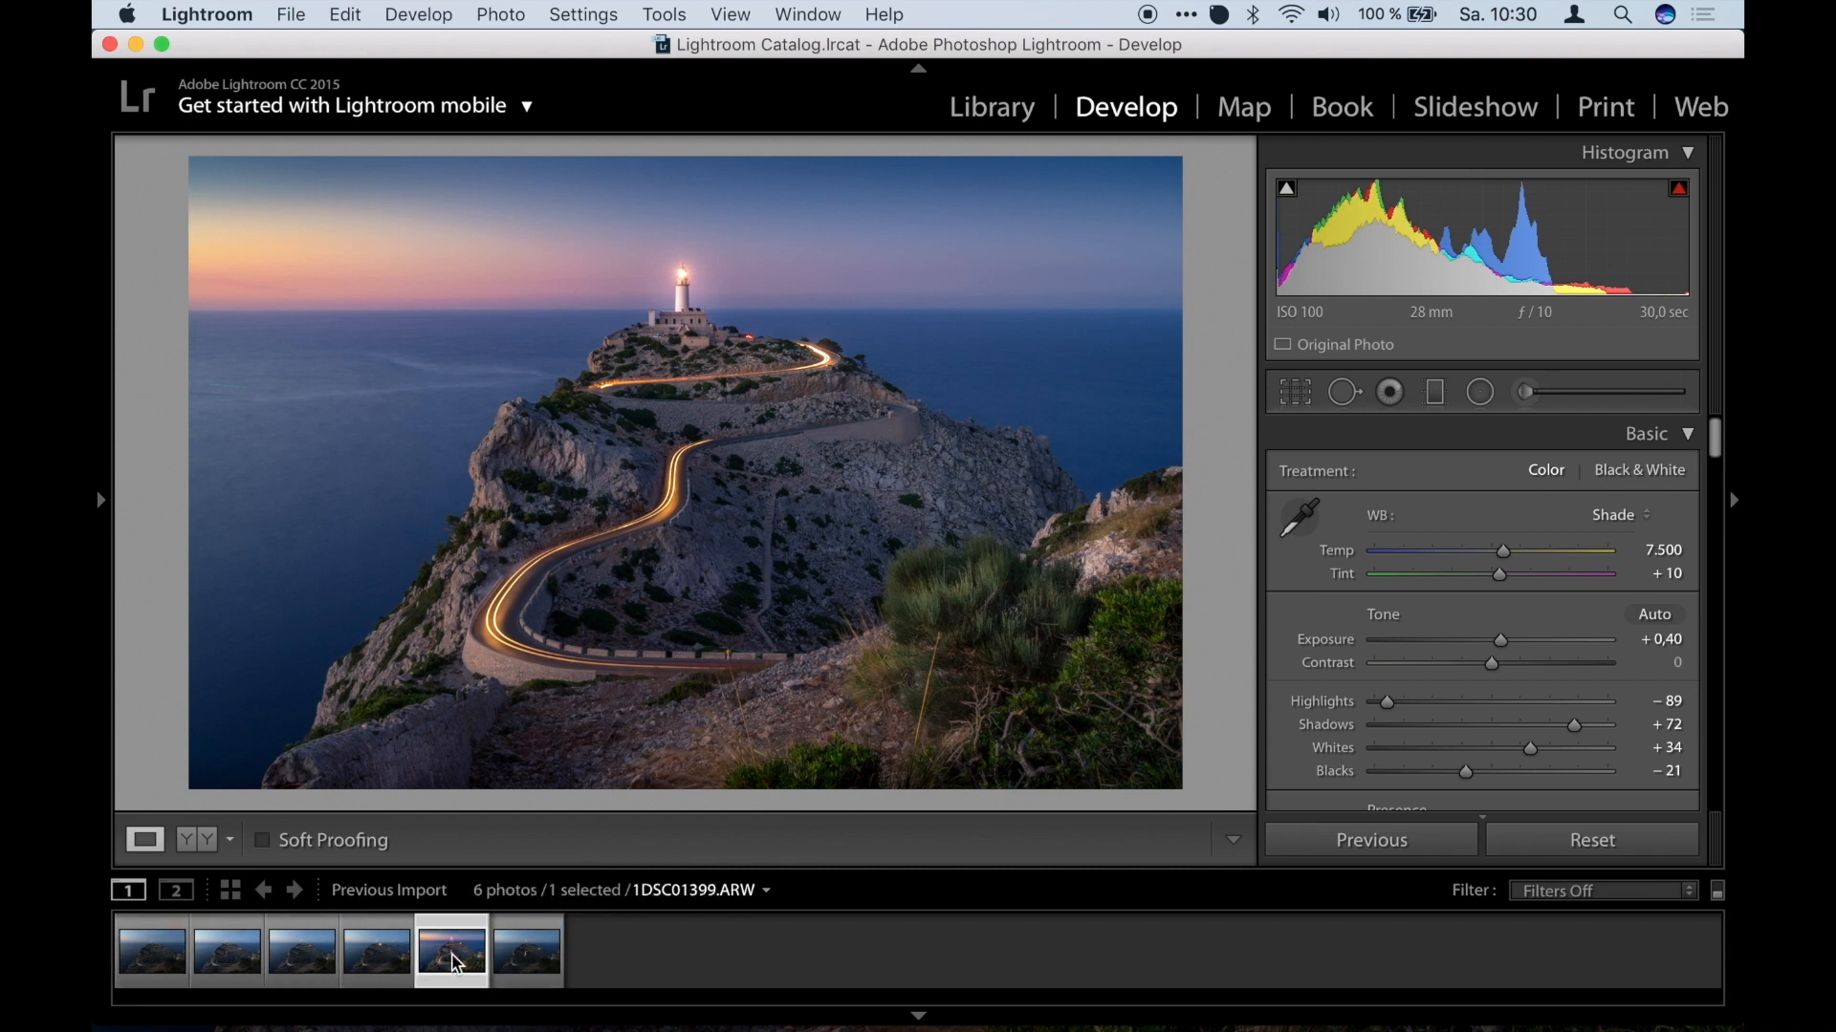
Bring up the available actions for the edited photo 1DSC01399.ARW in the filmstrip.
{"action": "mouse_move", "coordinate": [456, 963]}
{"action": "right_click", "coordinate": [452, 955]}
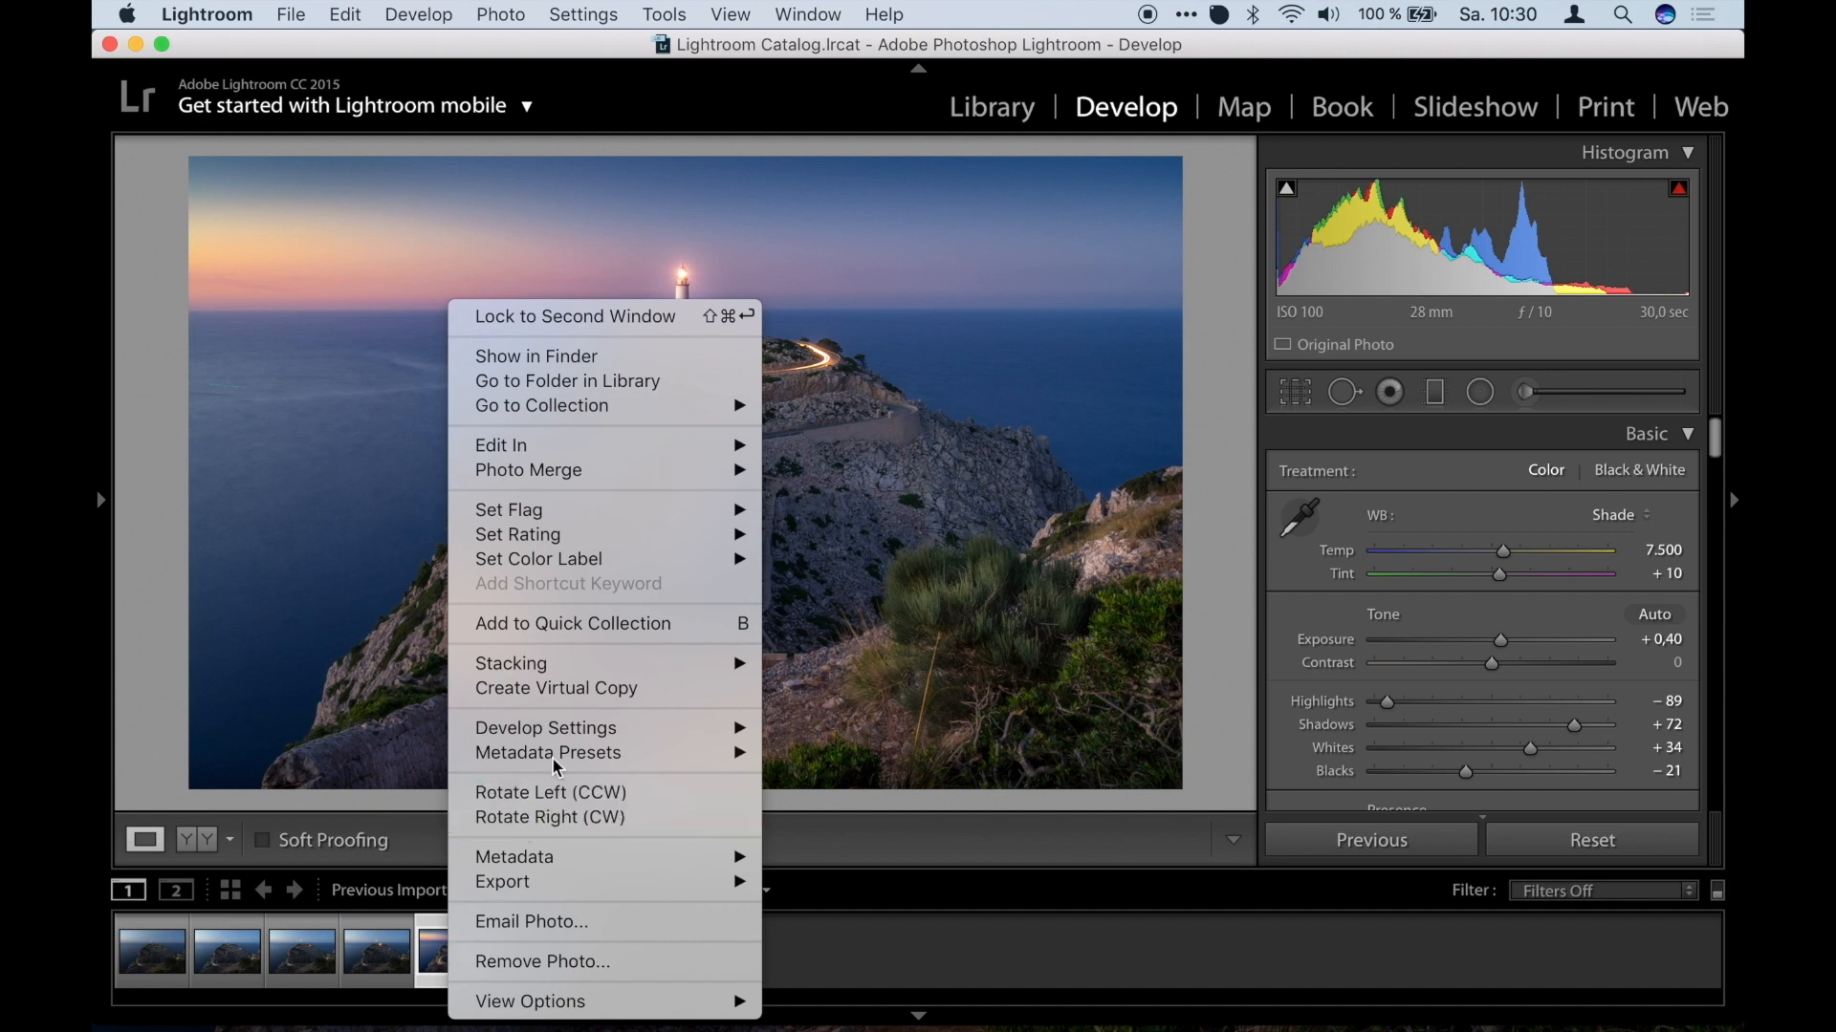
Copy the develop settings of the edited photo 1DSC01399.ARW with every setting category included.
{"action": "mouse_move", "coordinate": [581, 739]}
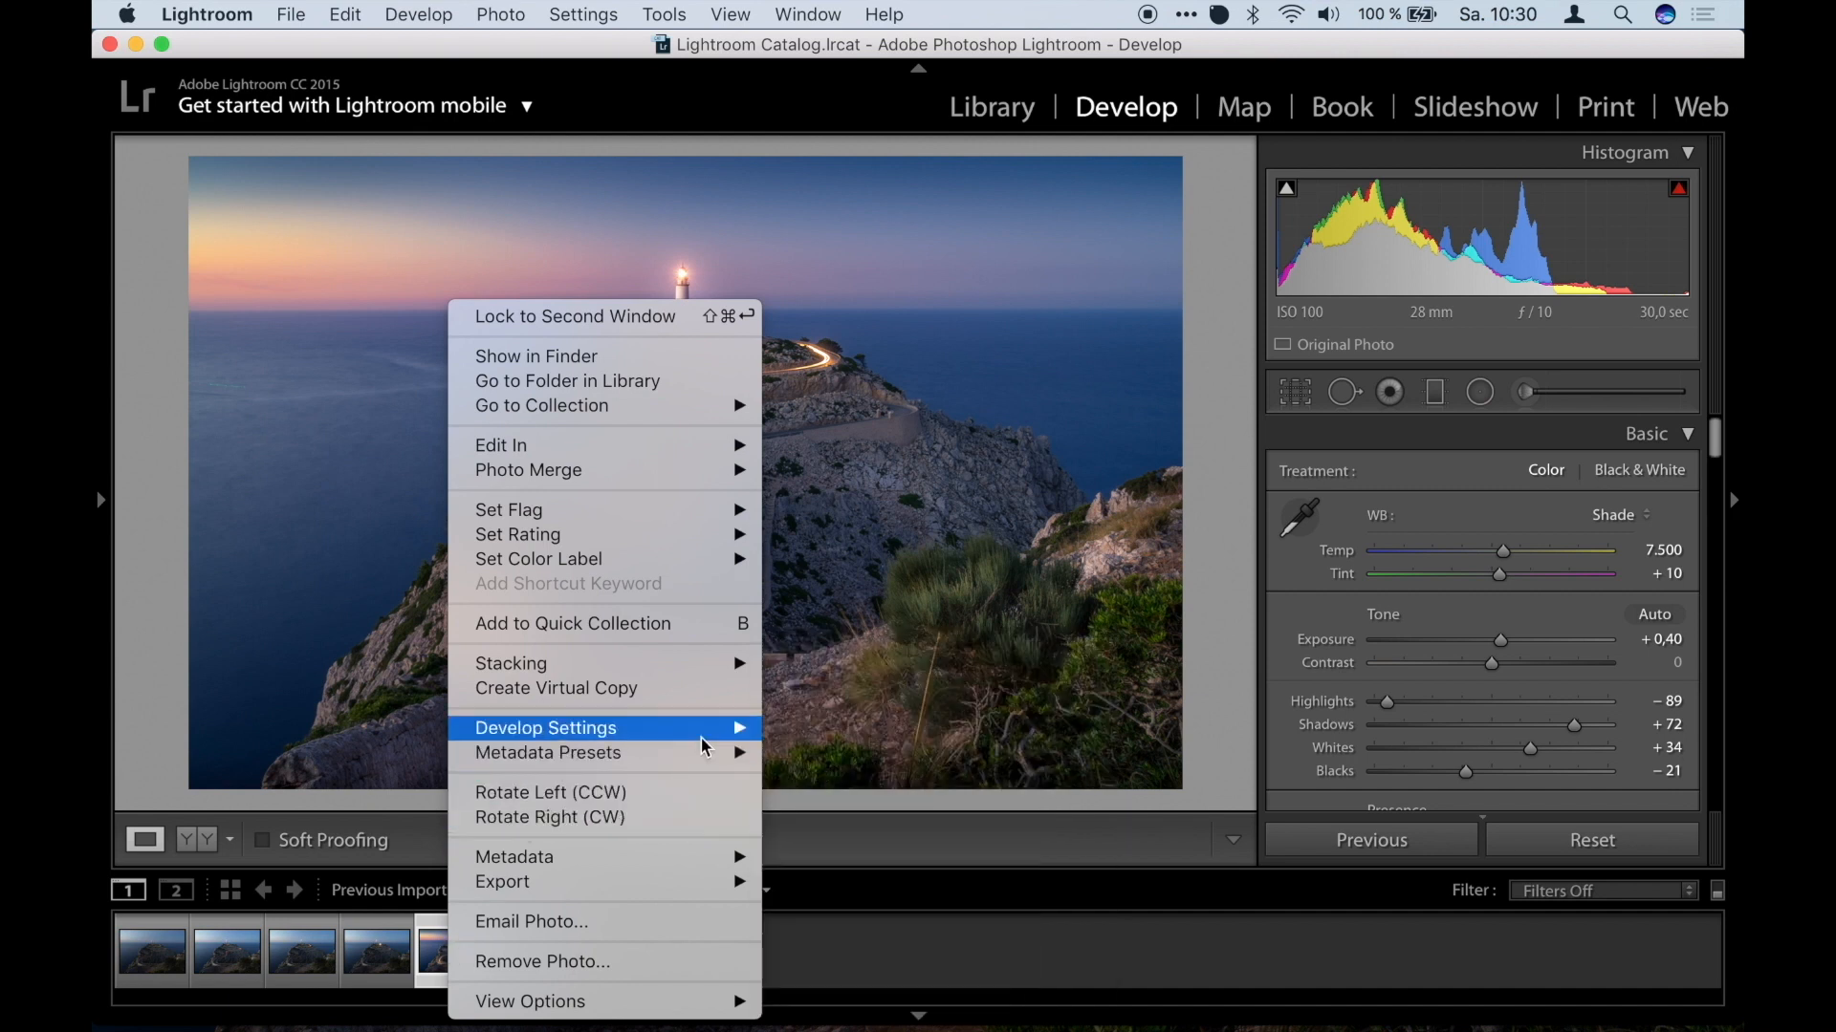
{"action": "left_click", "coordinate": [899, 760]}
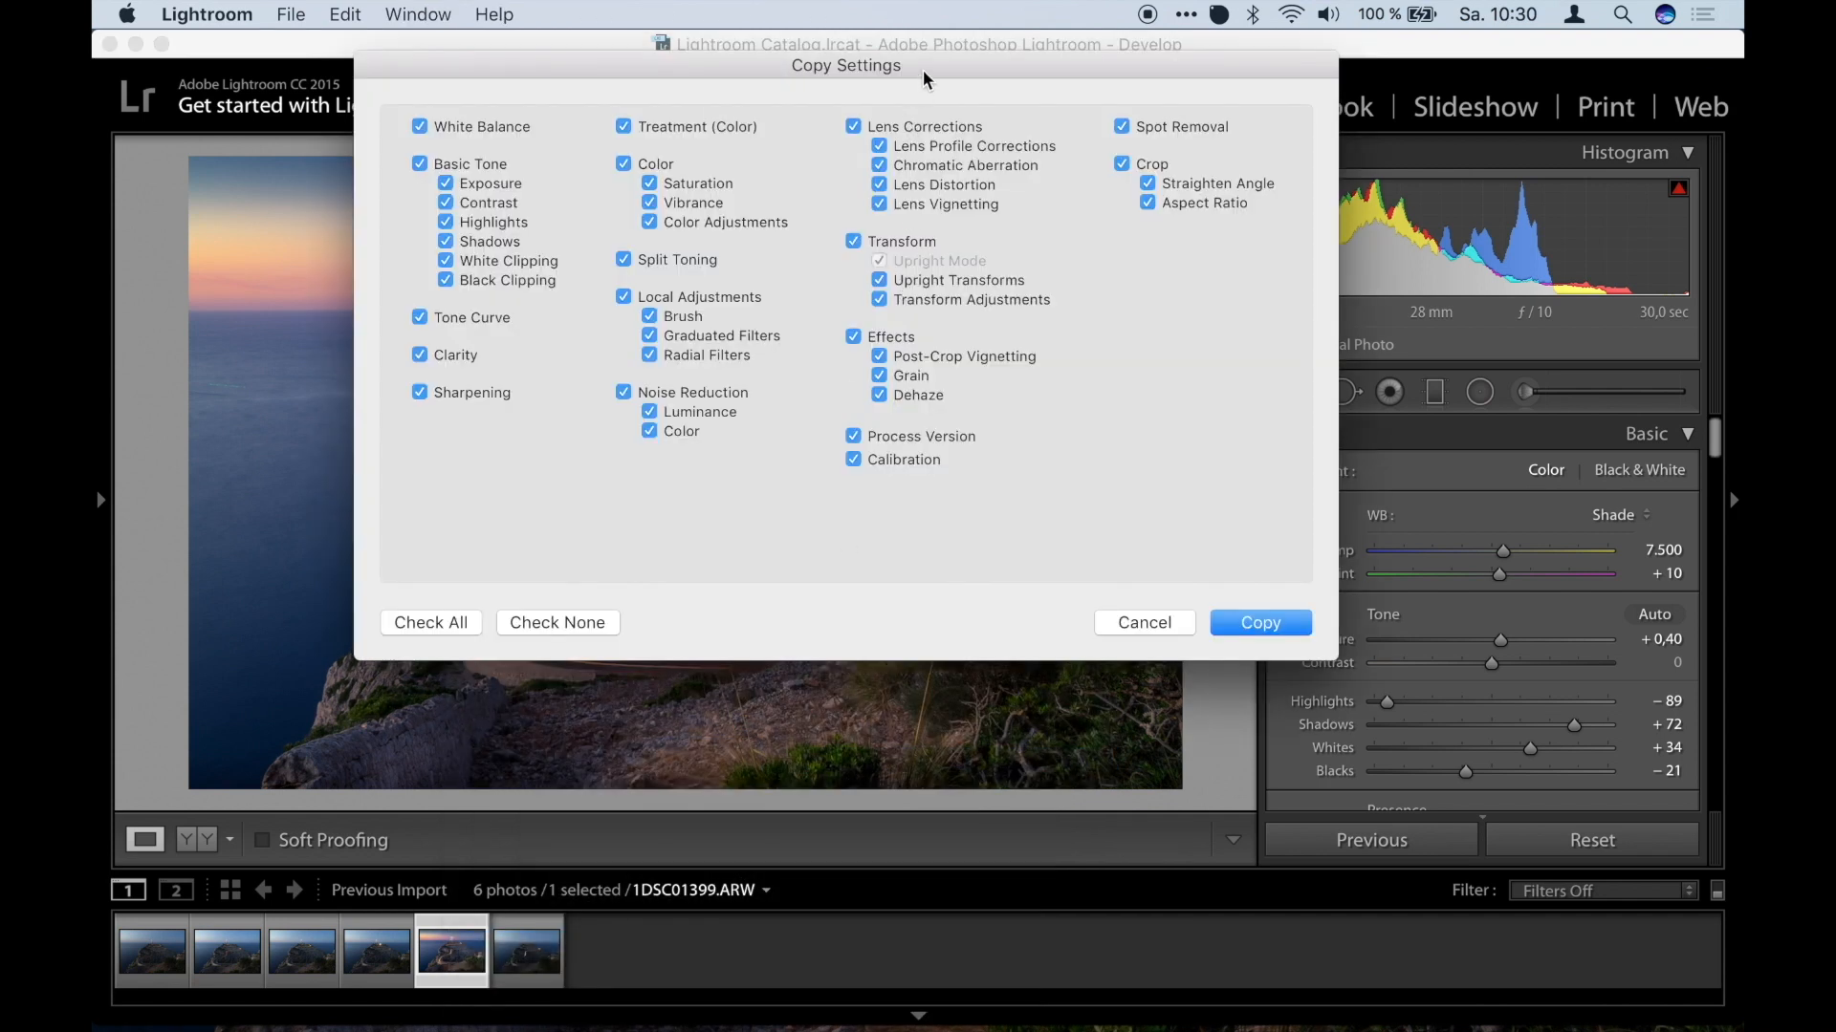
{"action": "left_click_drag", "start_coordinate": [923, 74], "coordinate": [925, 109]}
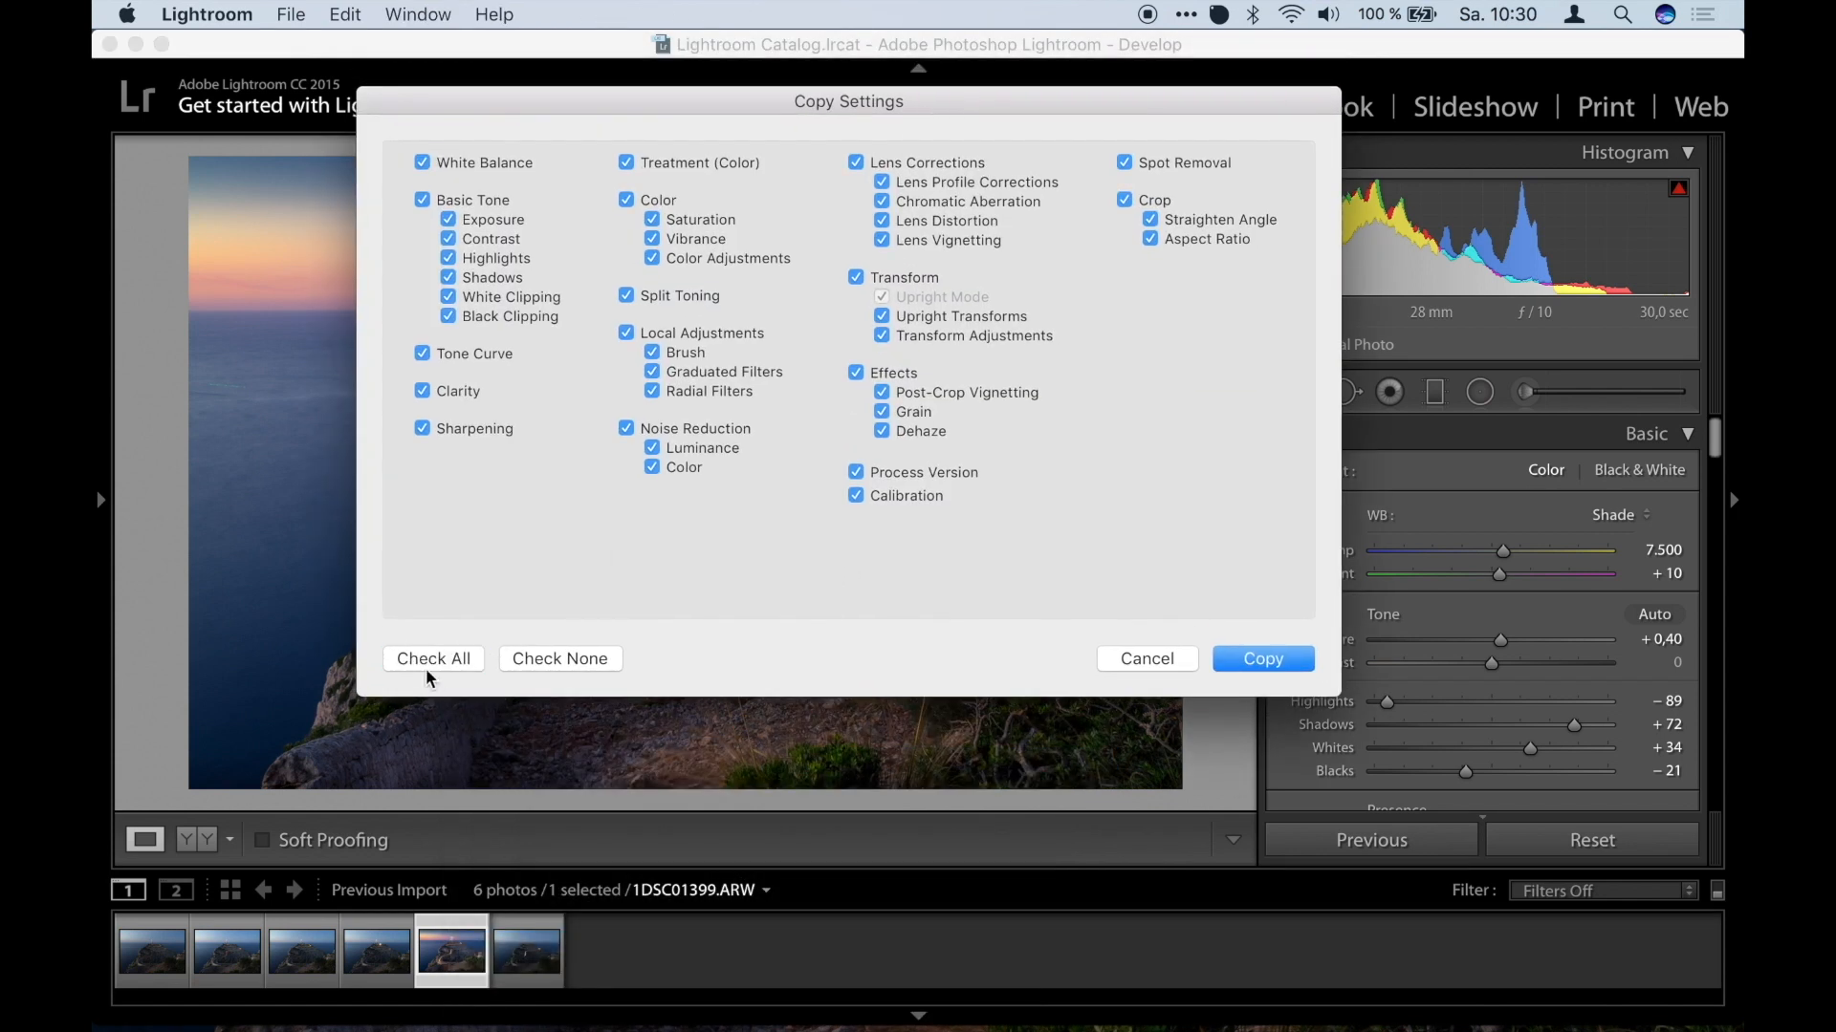
{"action": "left_click", "coordinate": [1278, 658]}
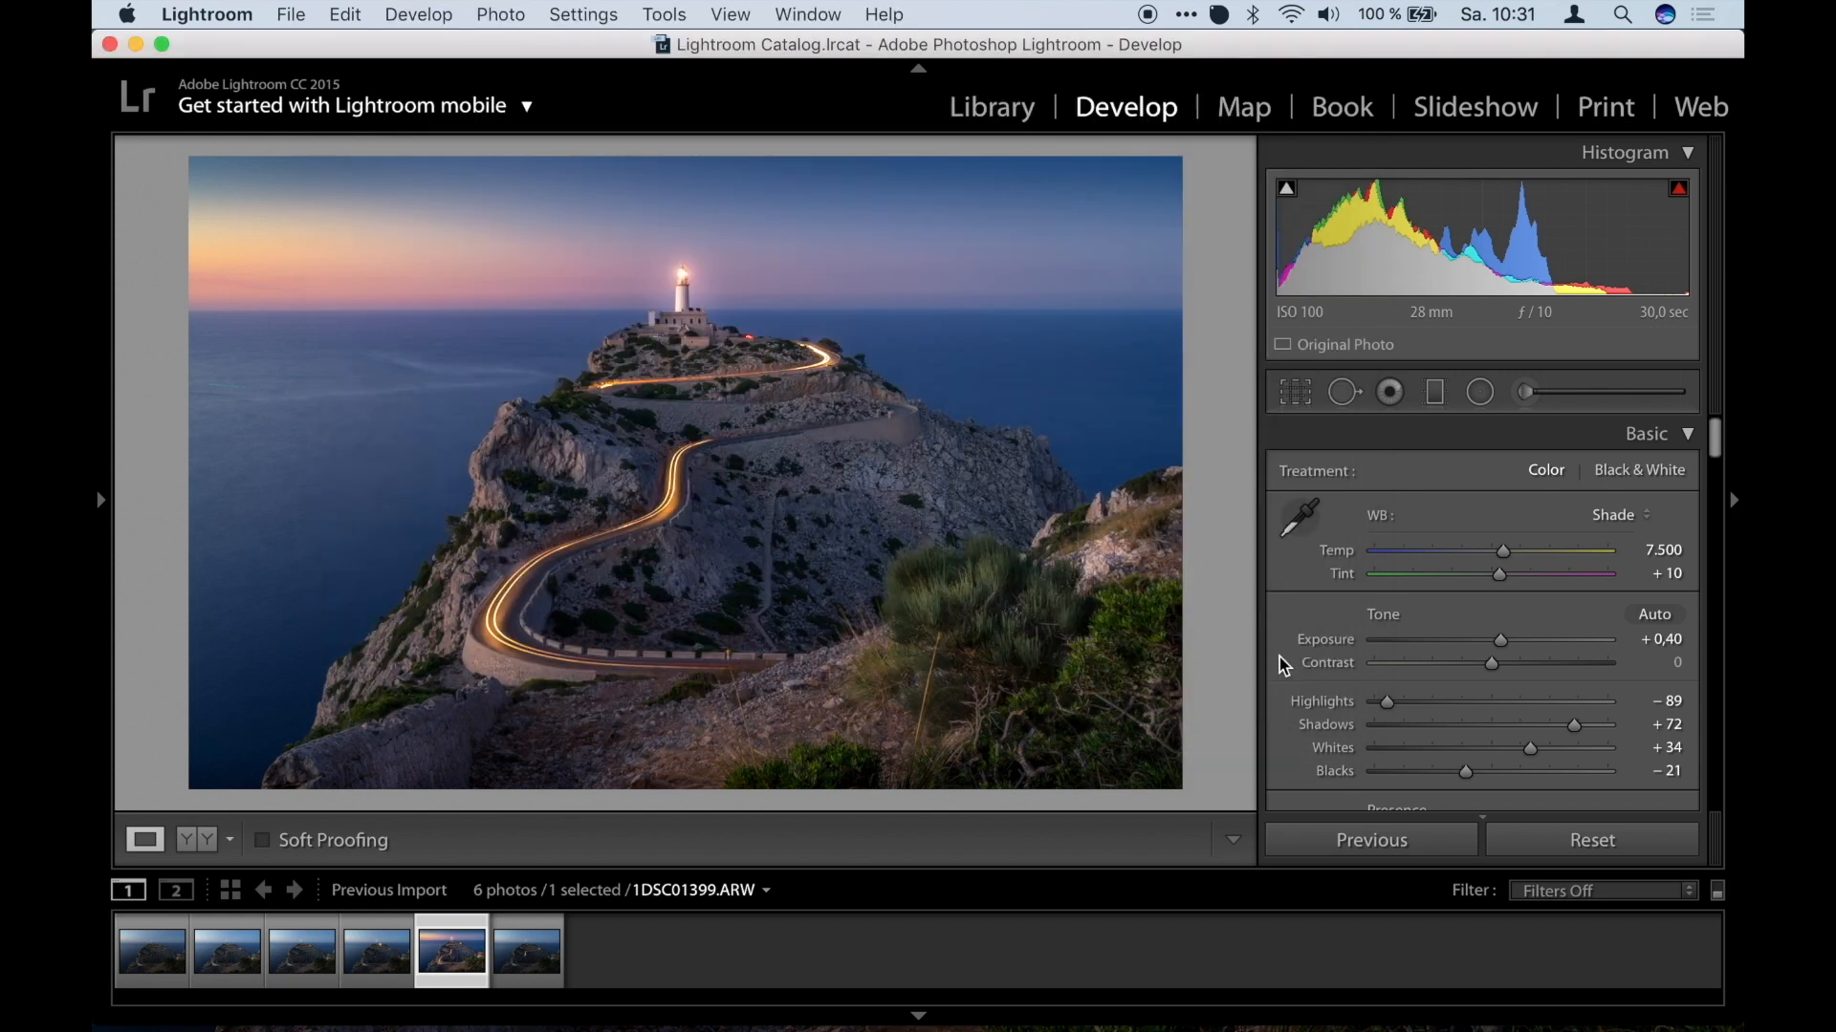
Paste the copied develop settings onto the five other lighthouse photos, leaving out the already edited one.
{"action": "left_click", "coordinate": [160, 951]}
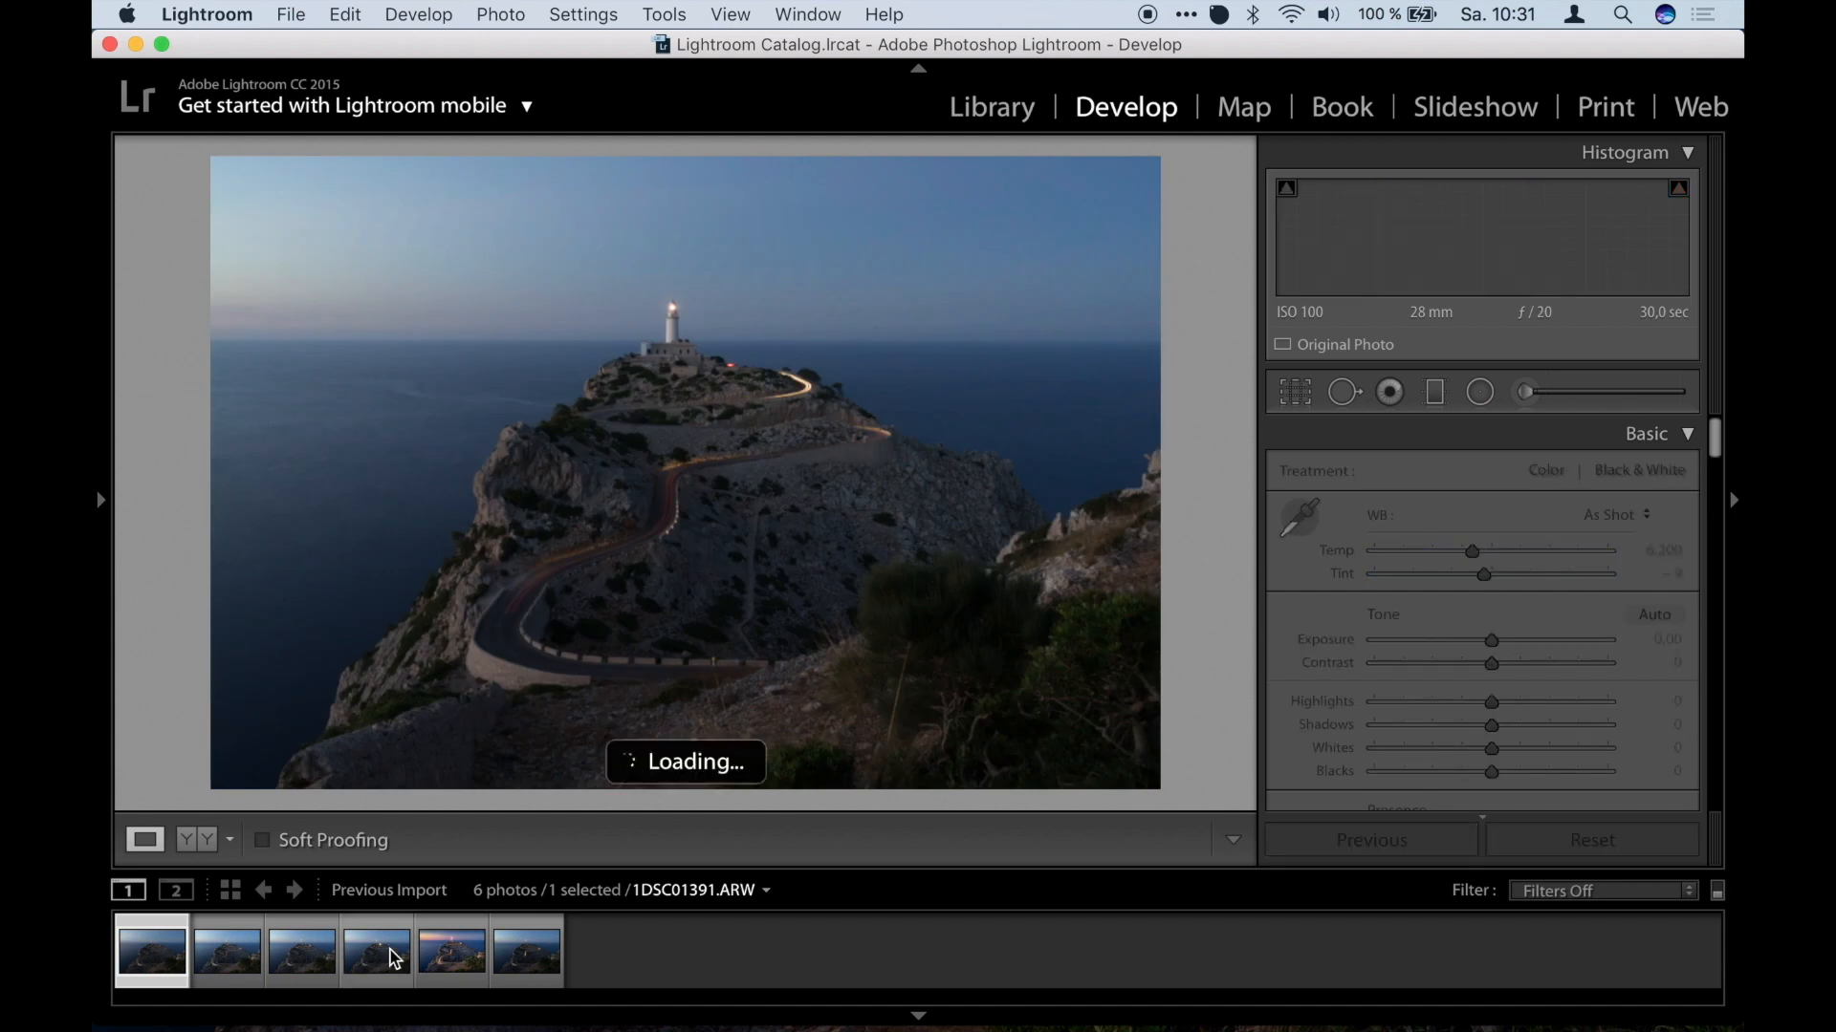
{"action": "left_click", "coordinate": [356, 975], "text": "shift"}
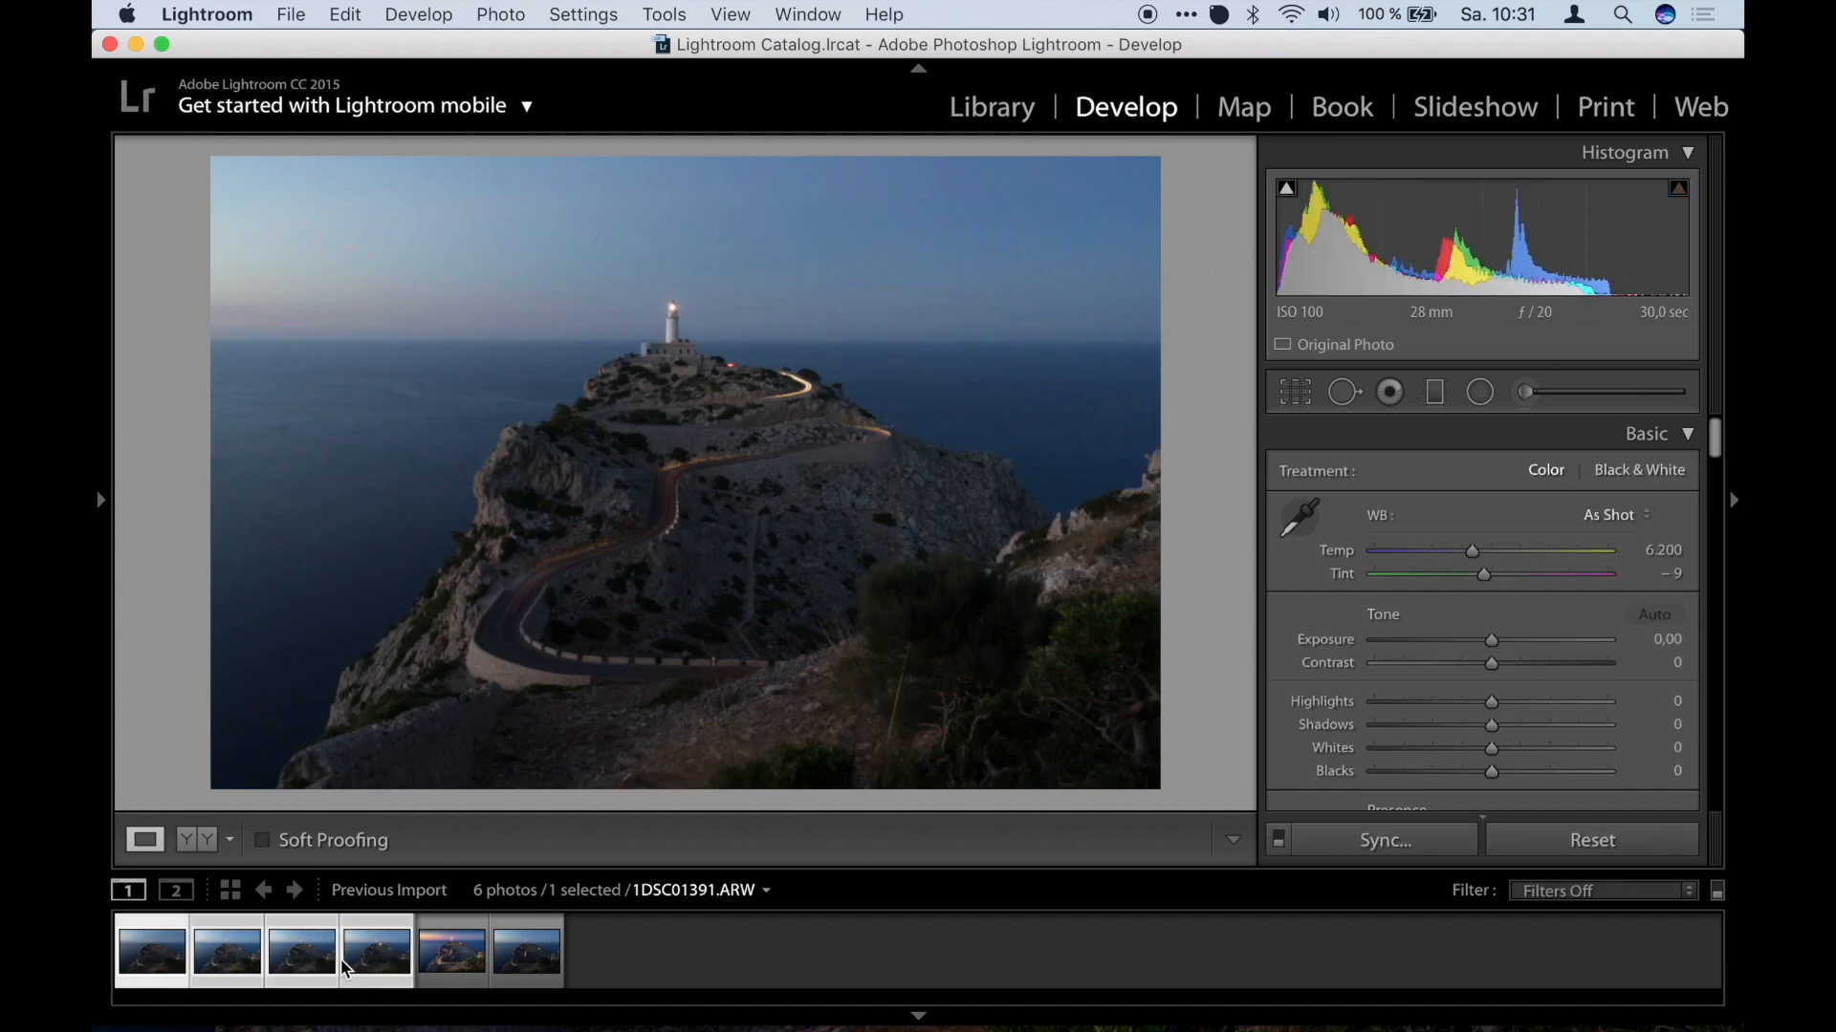
{"action": "left_click", "coordinate": [559, 949], "text": "super"}
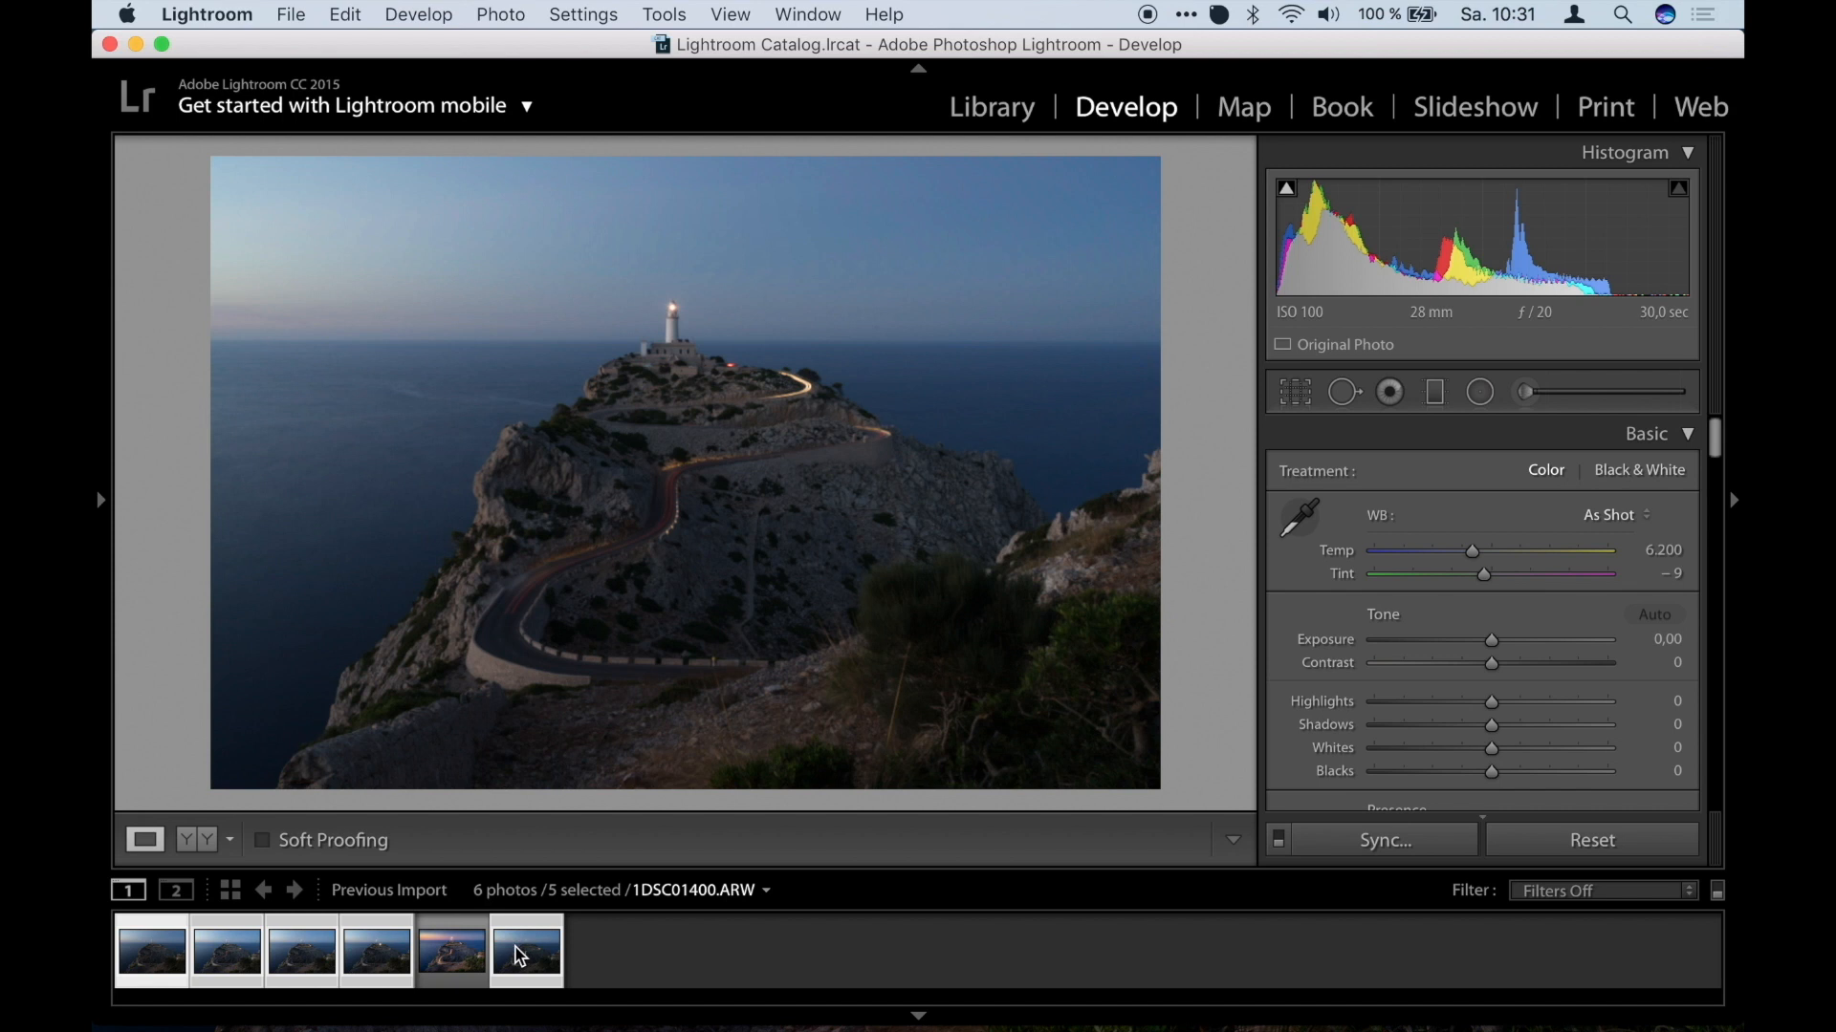
{"action": "right_click", "coordinate": [518, 946]}
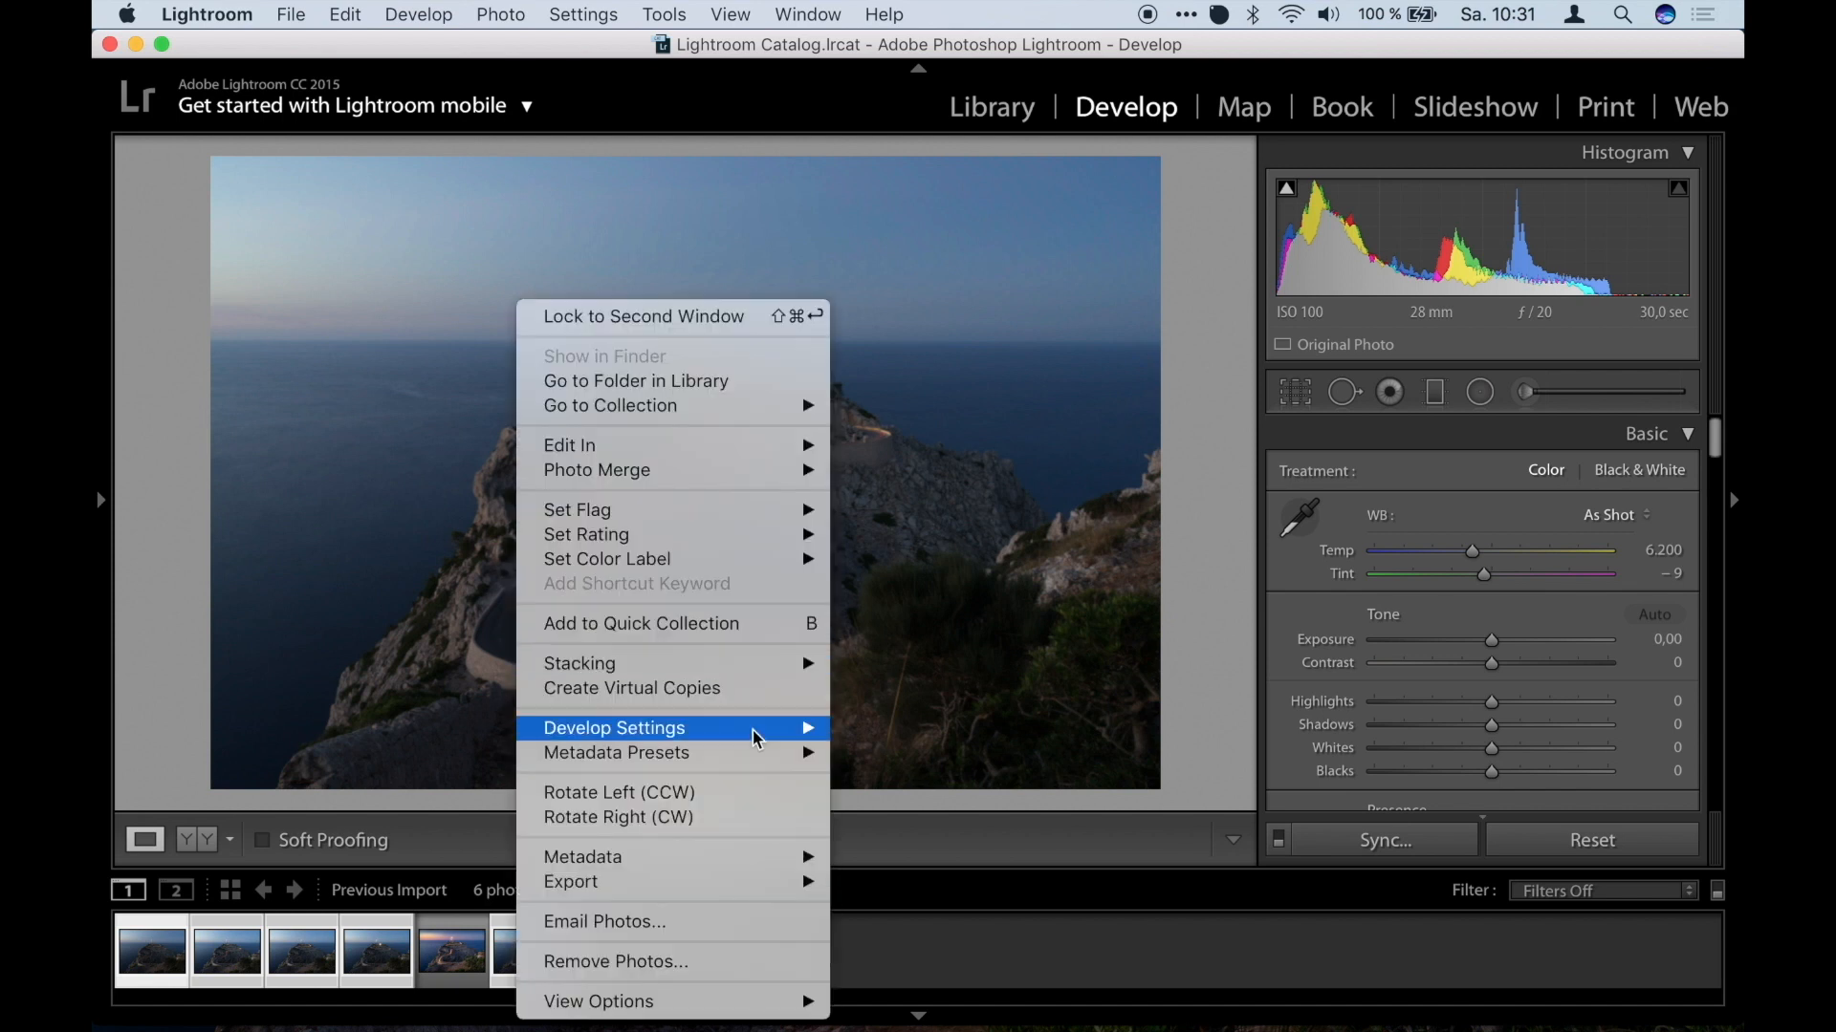
{"action": "mouse_move", "coordinate": [755, 735]}
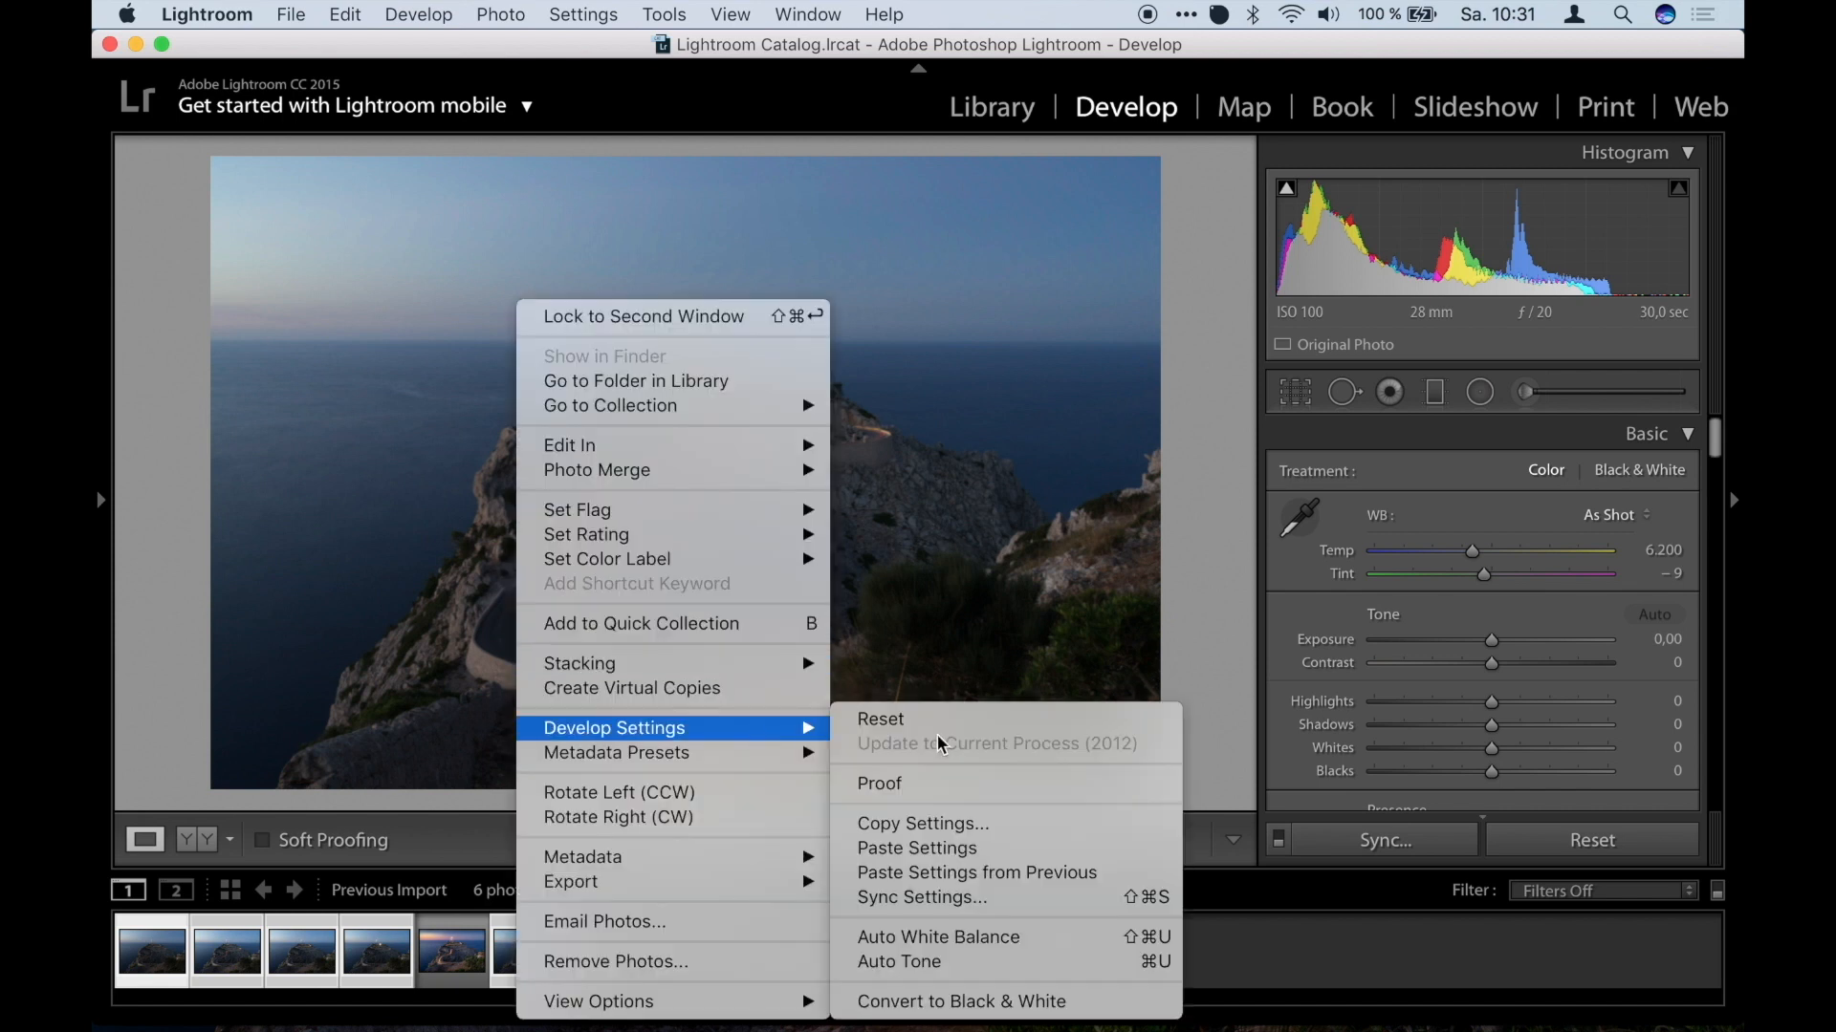
{"action": "left_click", "coordinate": [959, 849]}
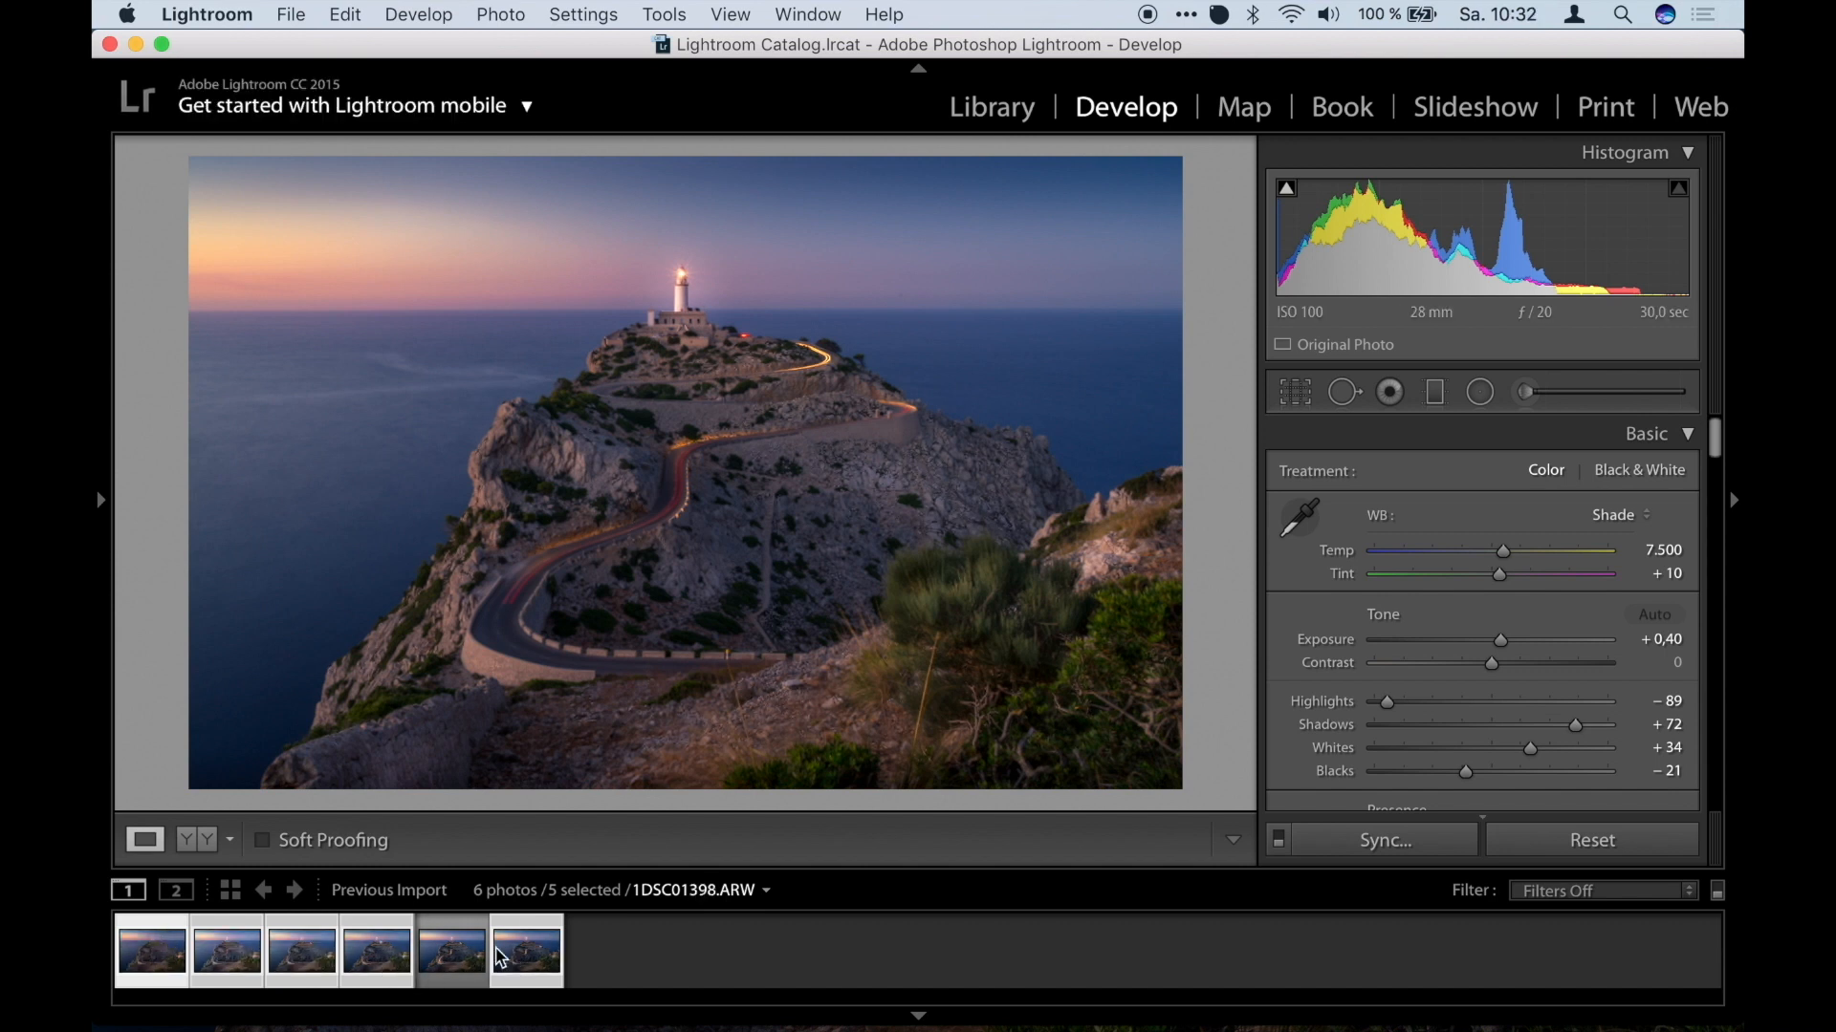
Add the edited photo to the selection and open all six photos as layers in Photoshop.
{"action": "left_click", "coordinate": [478, 959], "text": "super"}
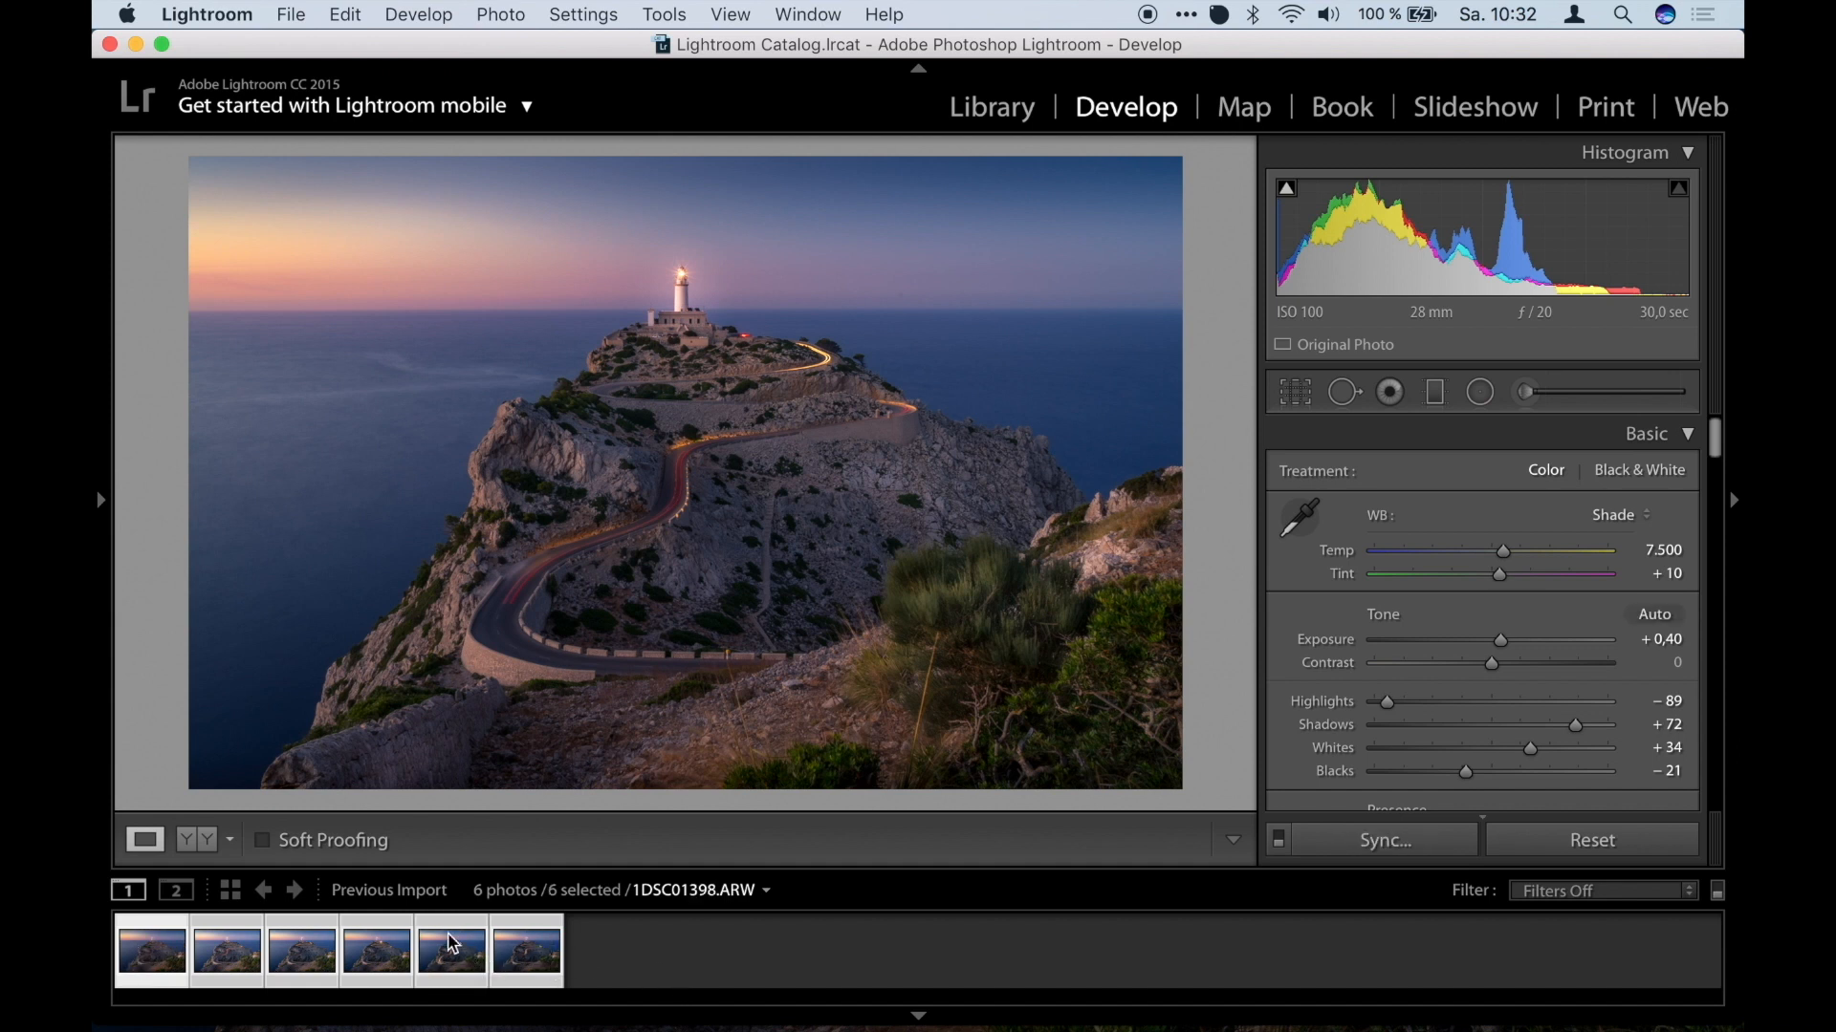
{"action": "right_click", "coordinate": [550, 968]}
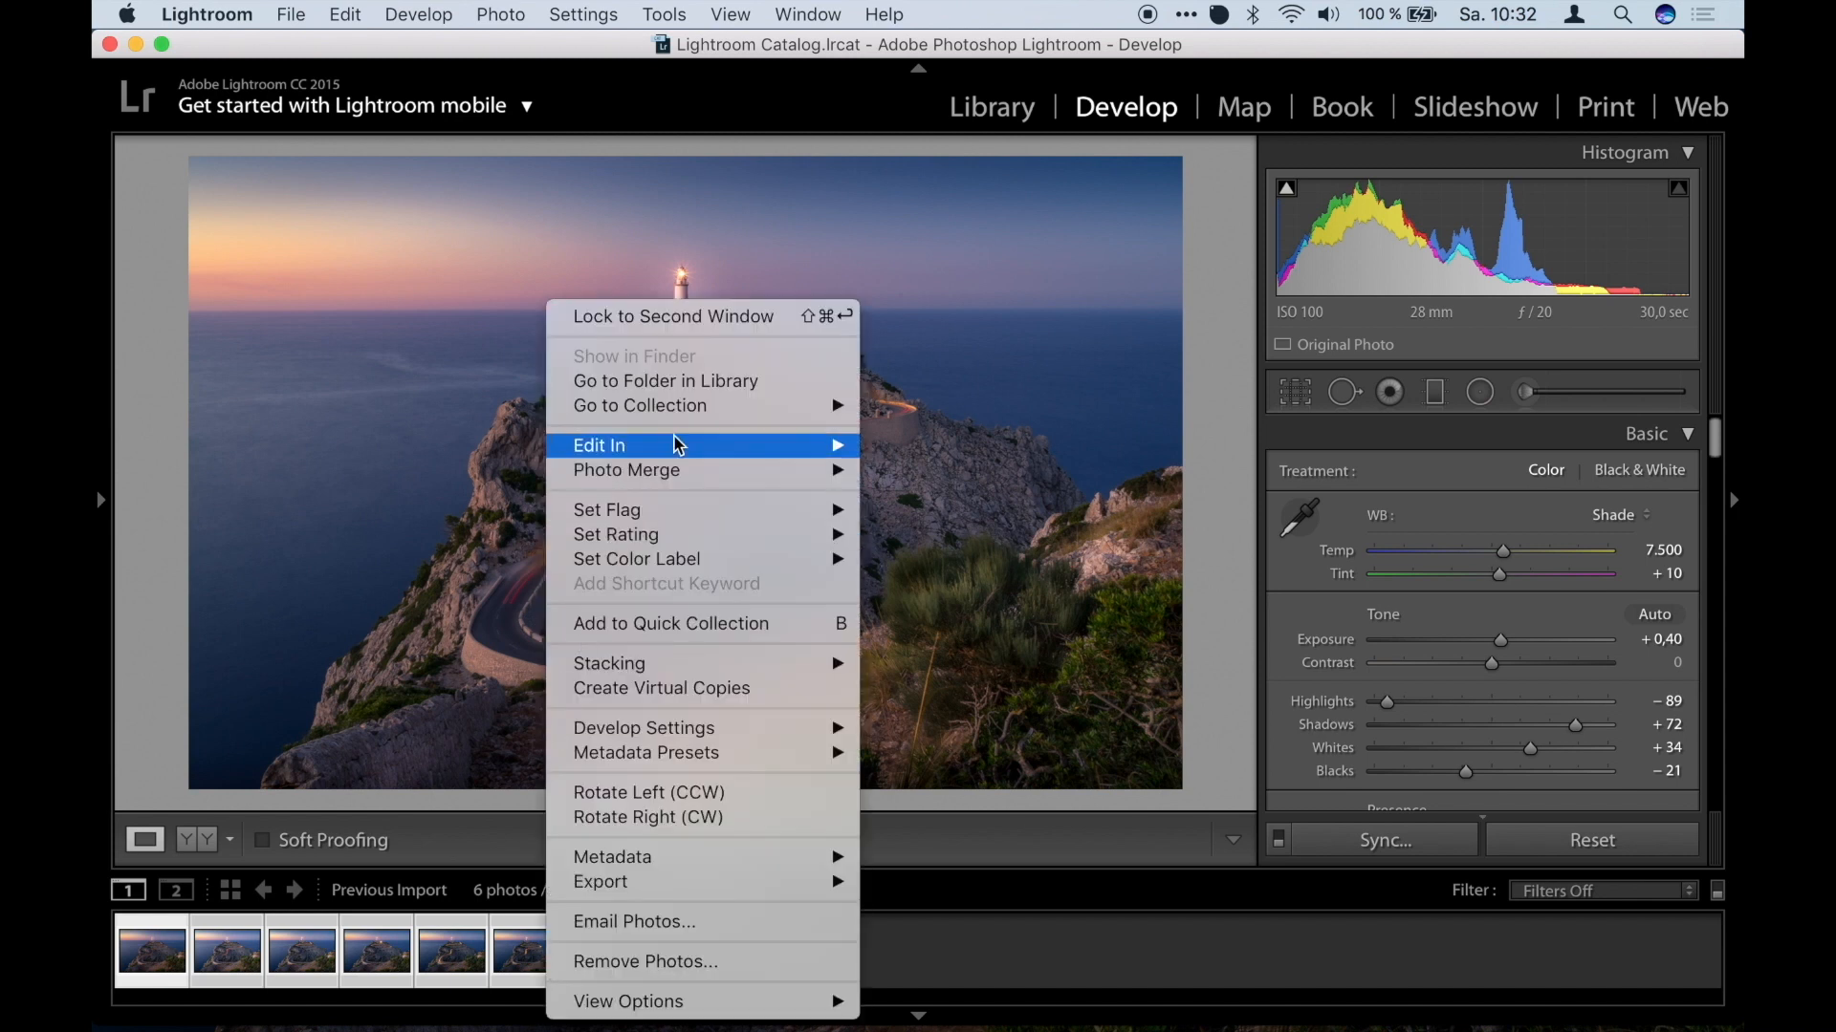
{"action": "mouse_move", "coordinate": [680, 444]}
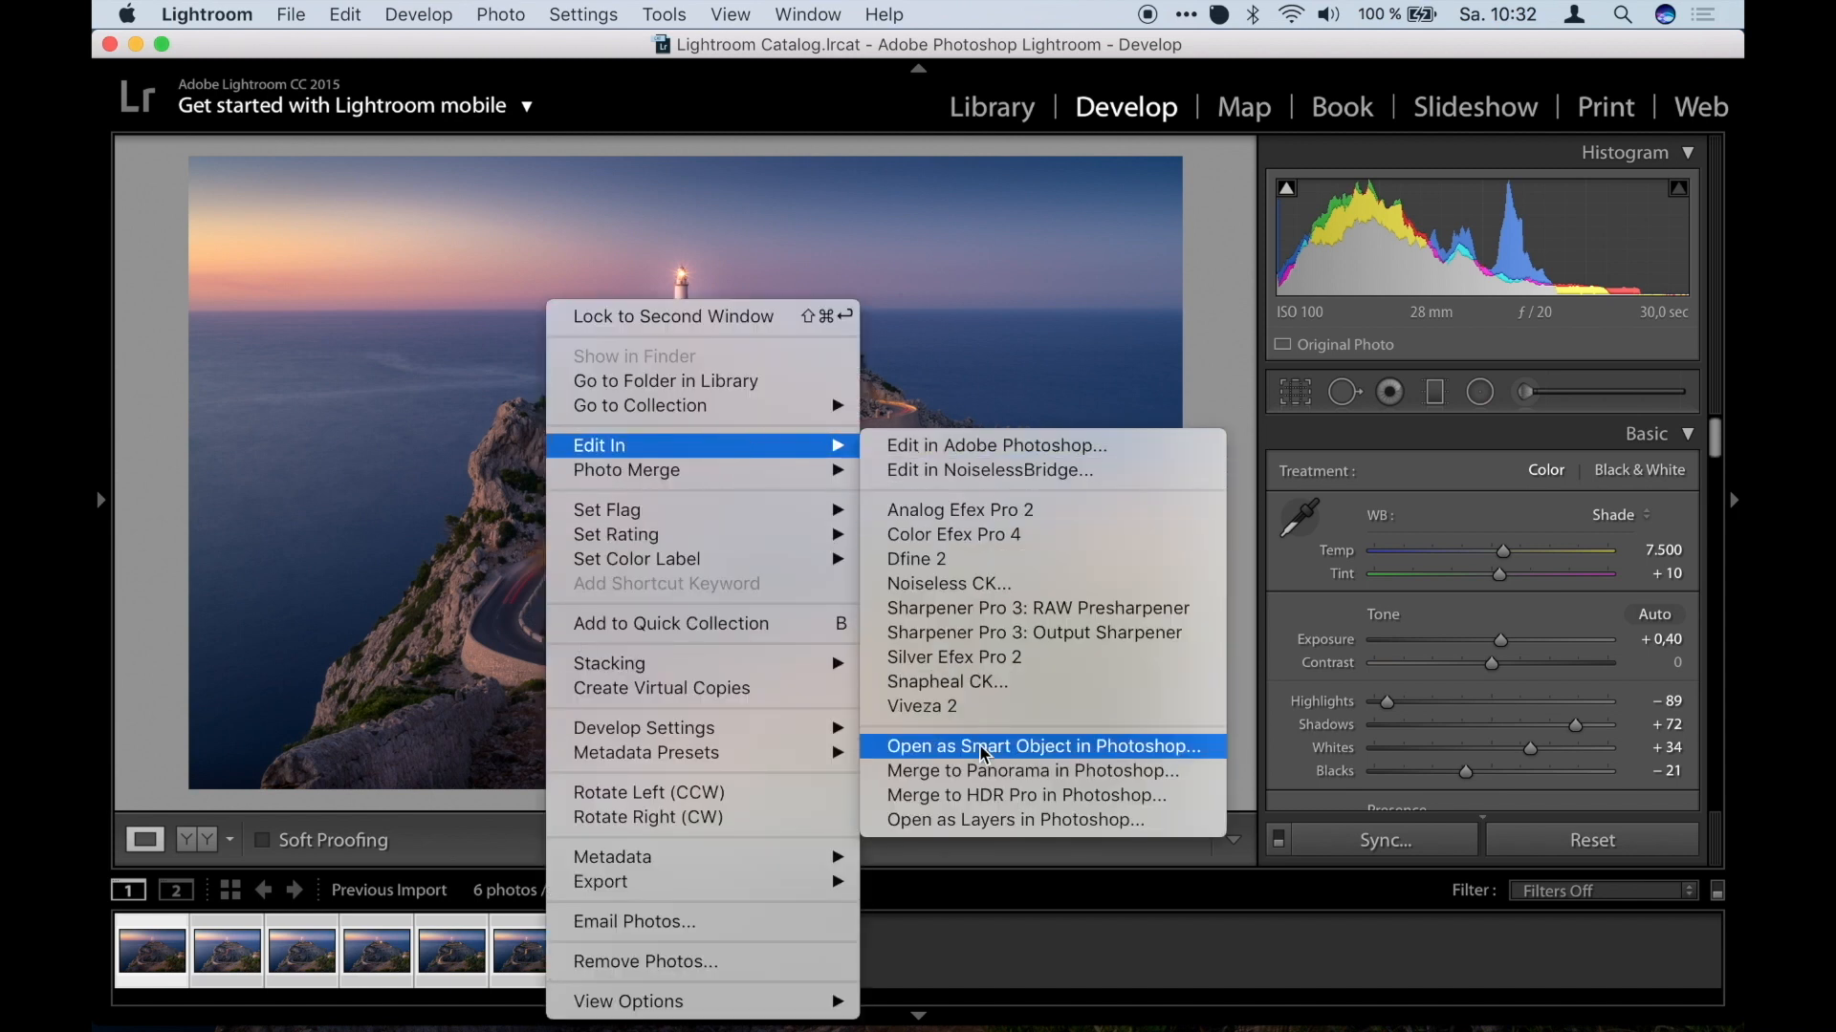
{"action": "left_click", "coordinate": [996, 822]}
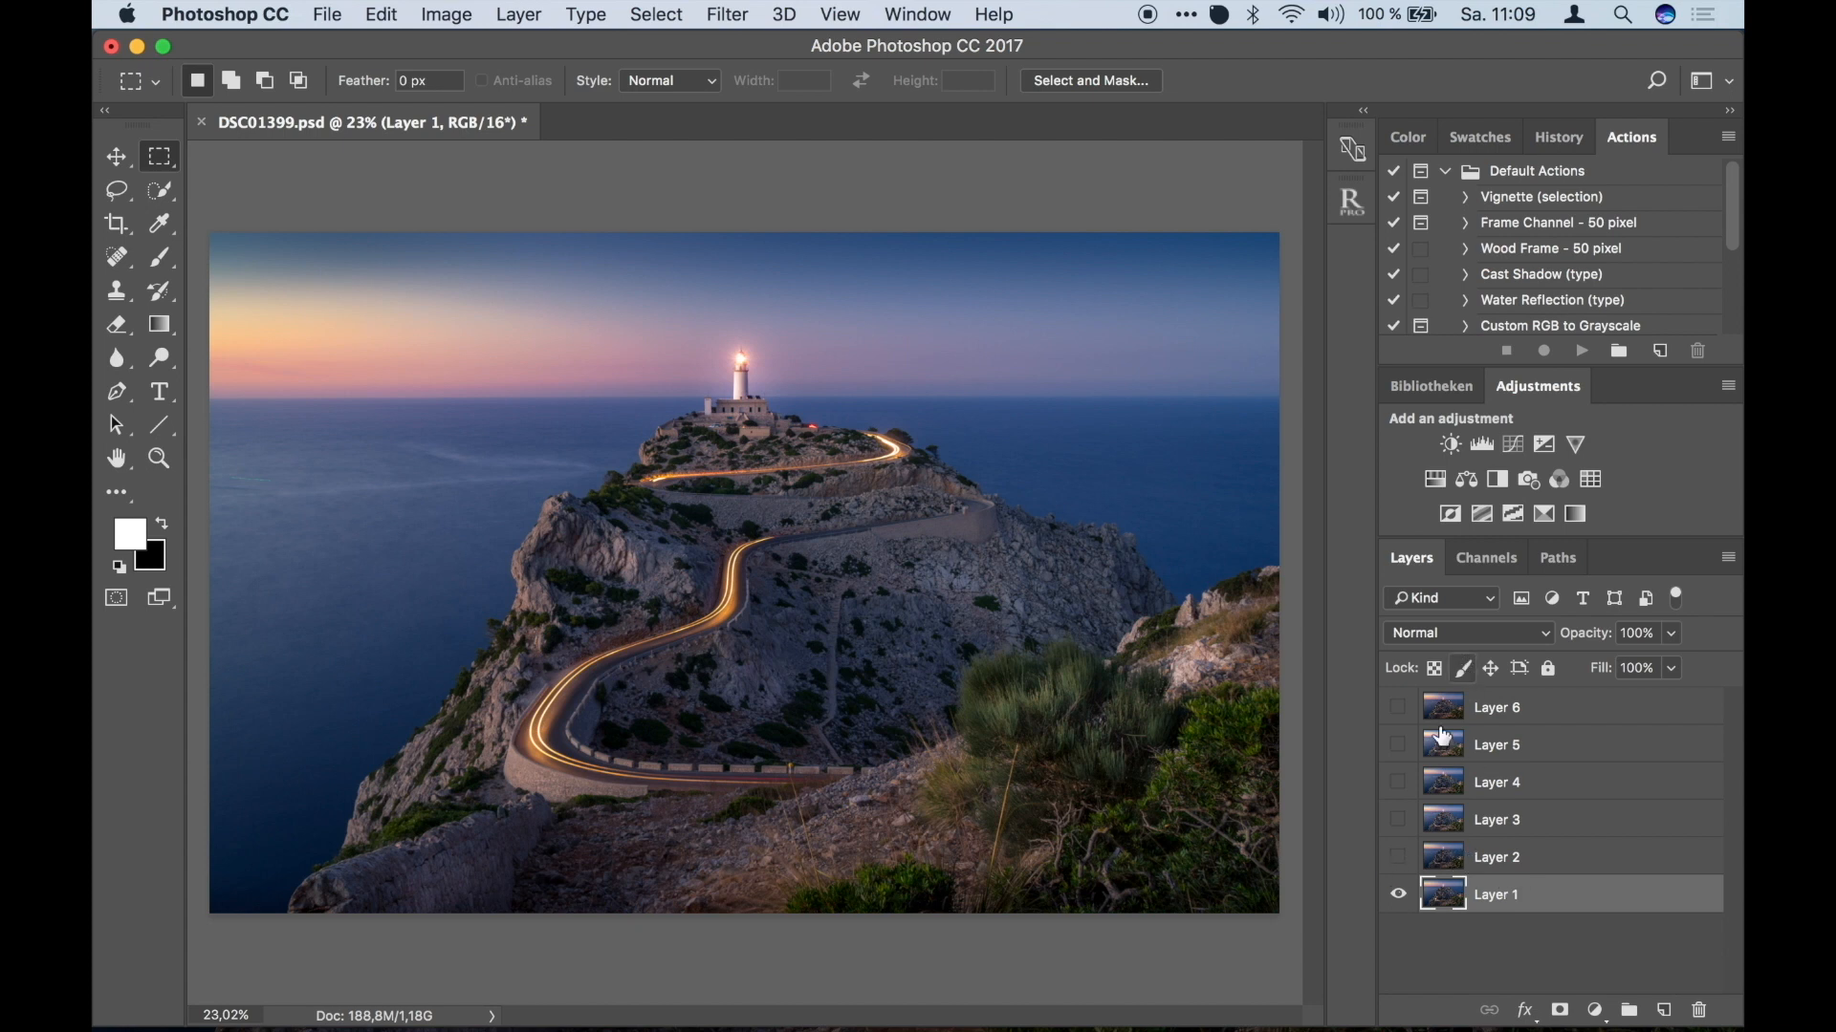
Make Layer 2 through Layer 6 visible one after another to view each exposure's light trails.
{"action": "left_click", "coordinate": [1398, 858]}
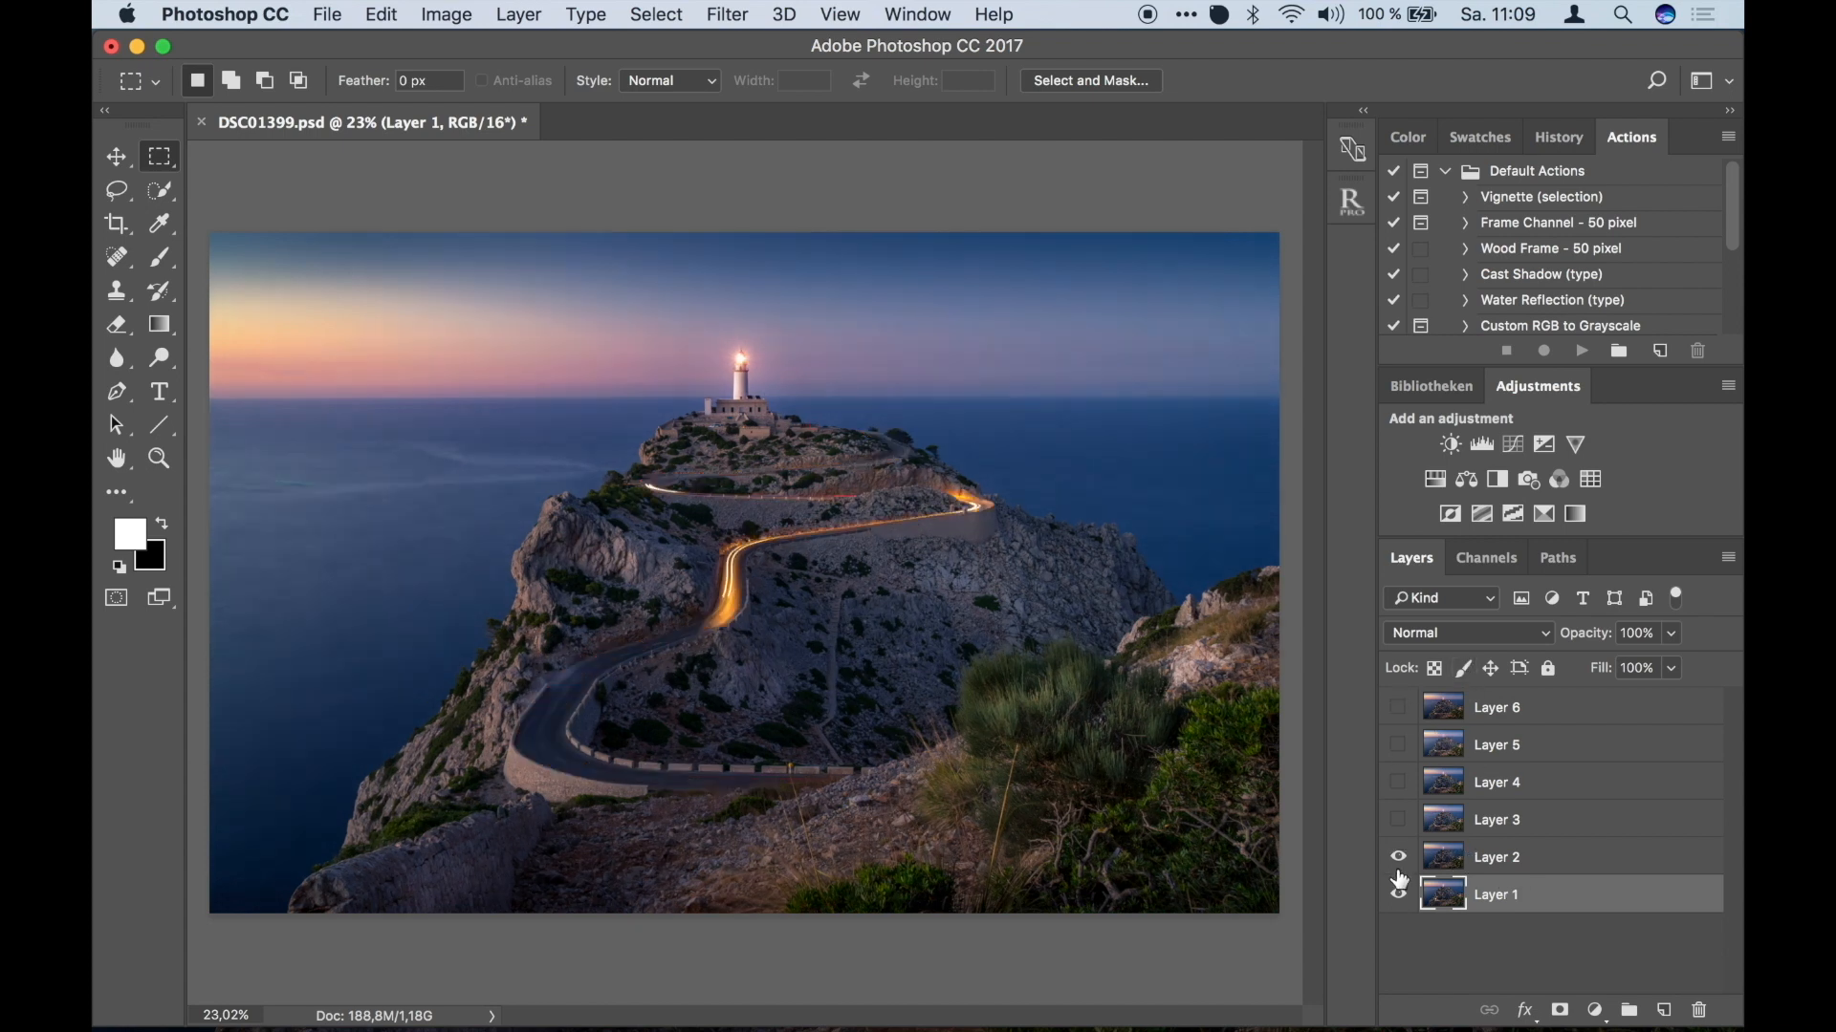
{"action": "left_click", "coordinate": [1398, 821]}
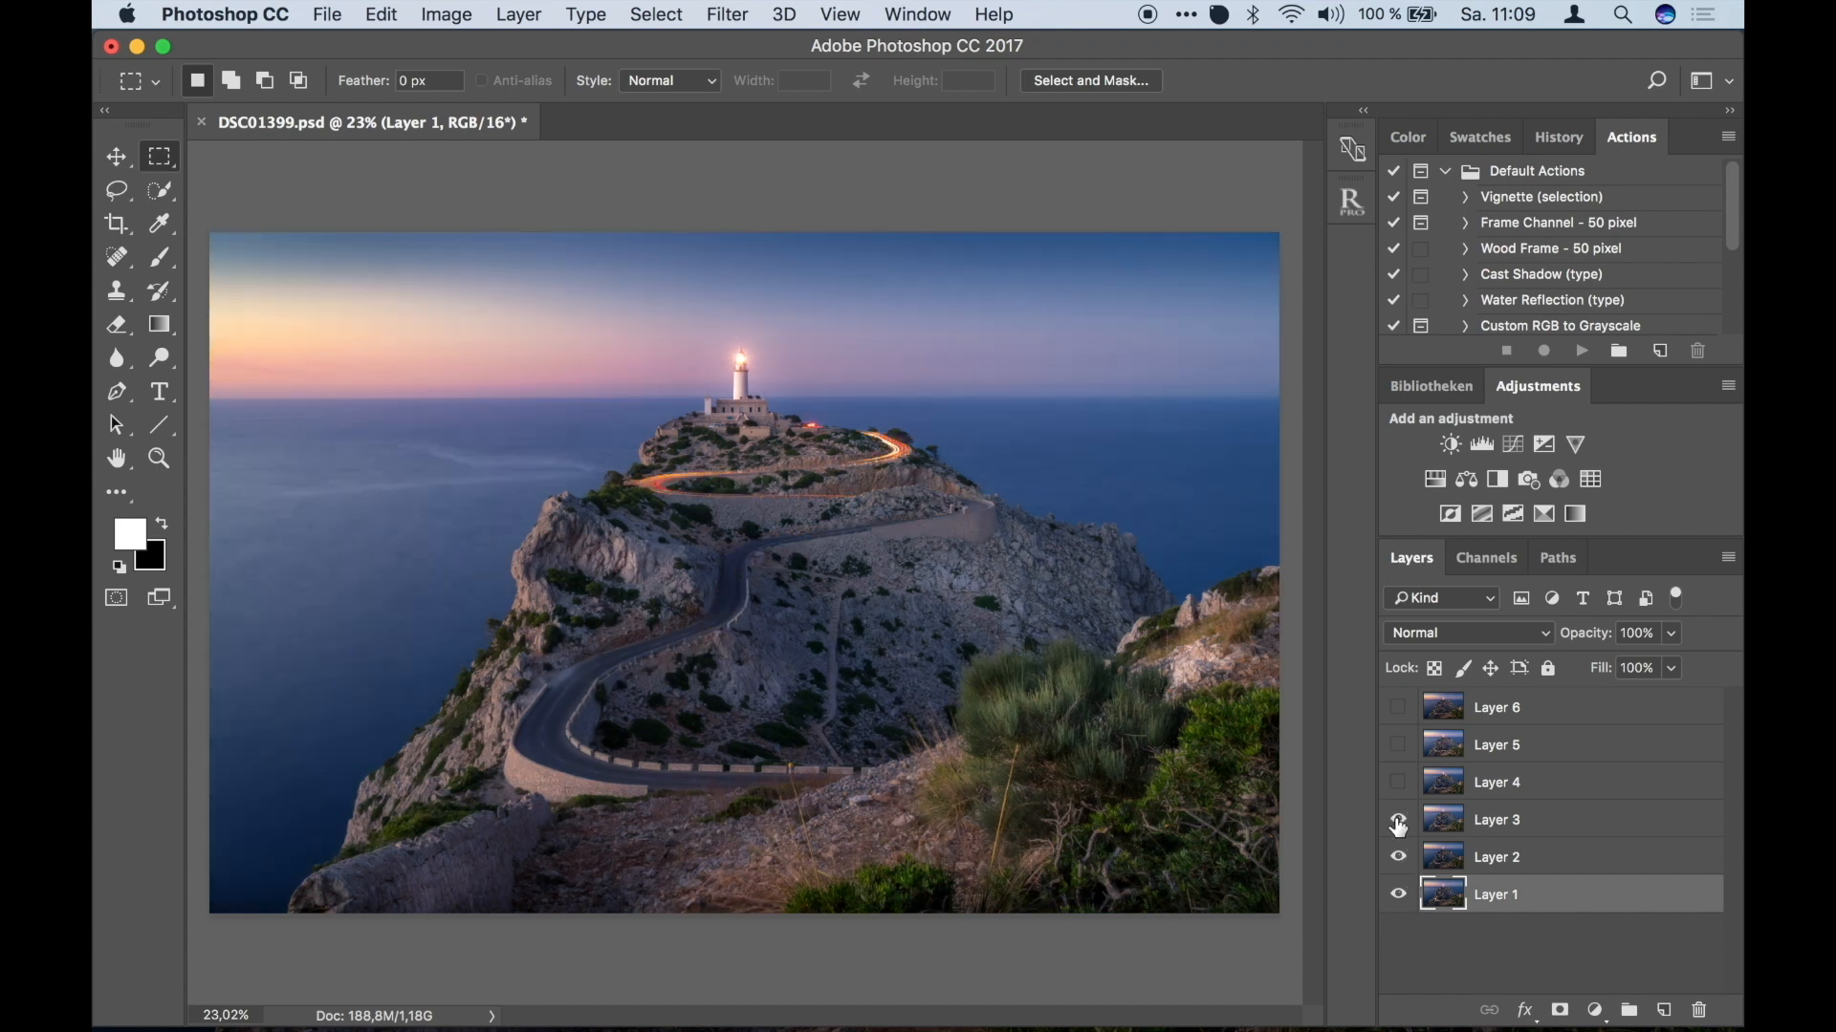
{"action": "left_click", "coordinate": [1397, 783]}
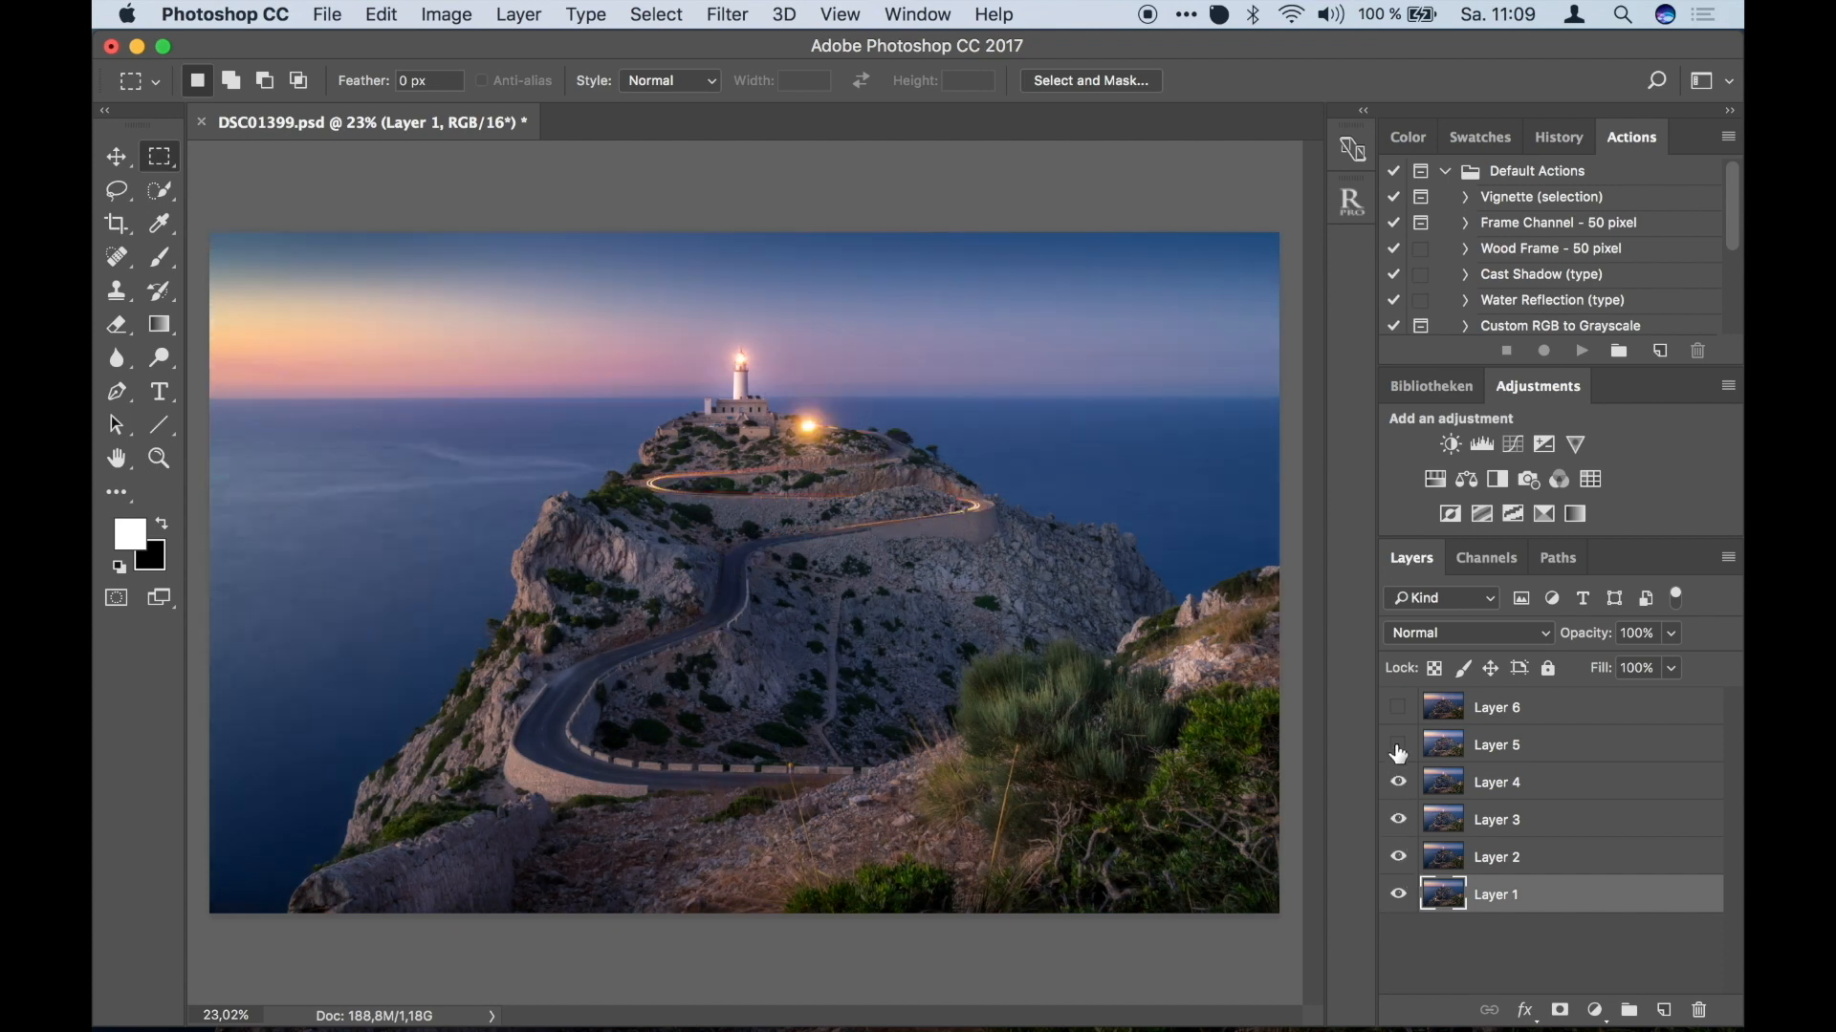
{"action": "left_click", "coordinate": [1397, 748]}
{"action": "left_click", "coordinate": [1399, 709]}
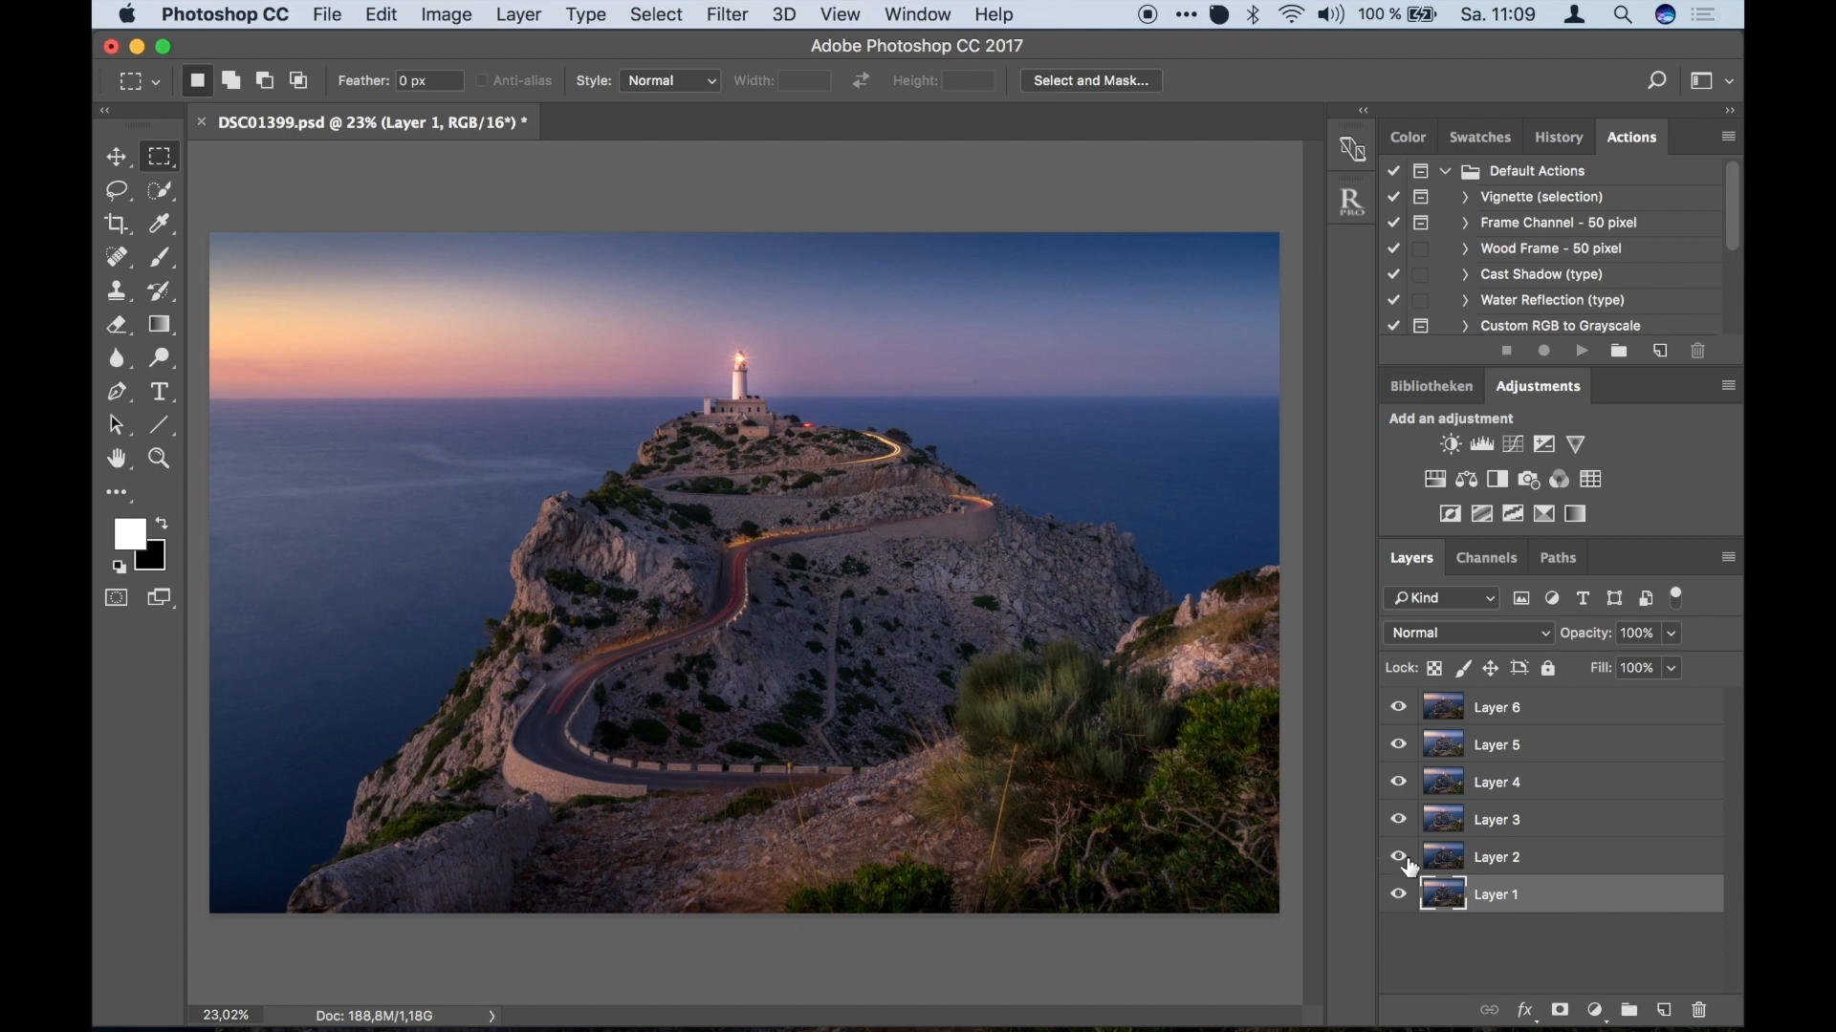
Compare the top exposures by hiding Layer 6 and Layer 5 and showing both again.
{"action": "left_click", "coordinate": [1397, 708]}
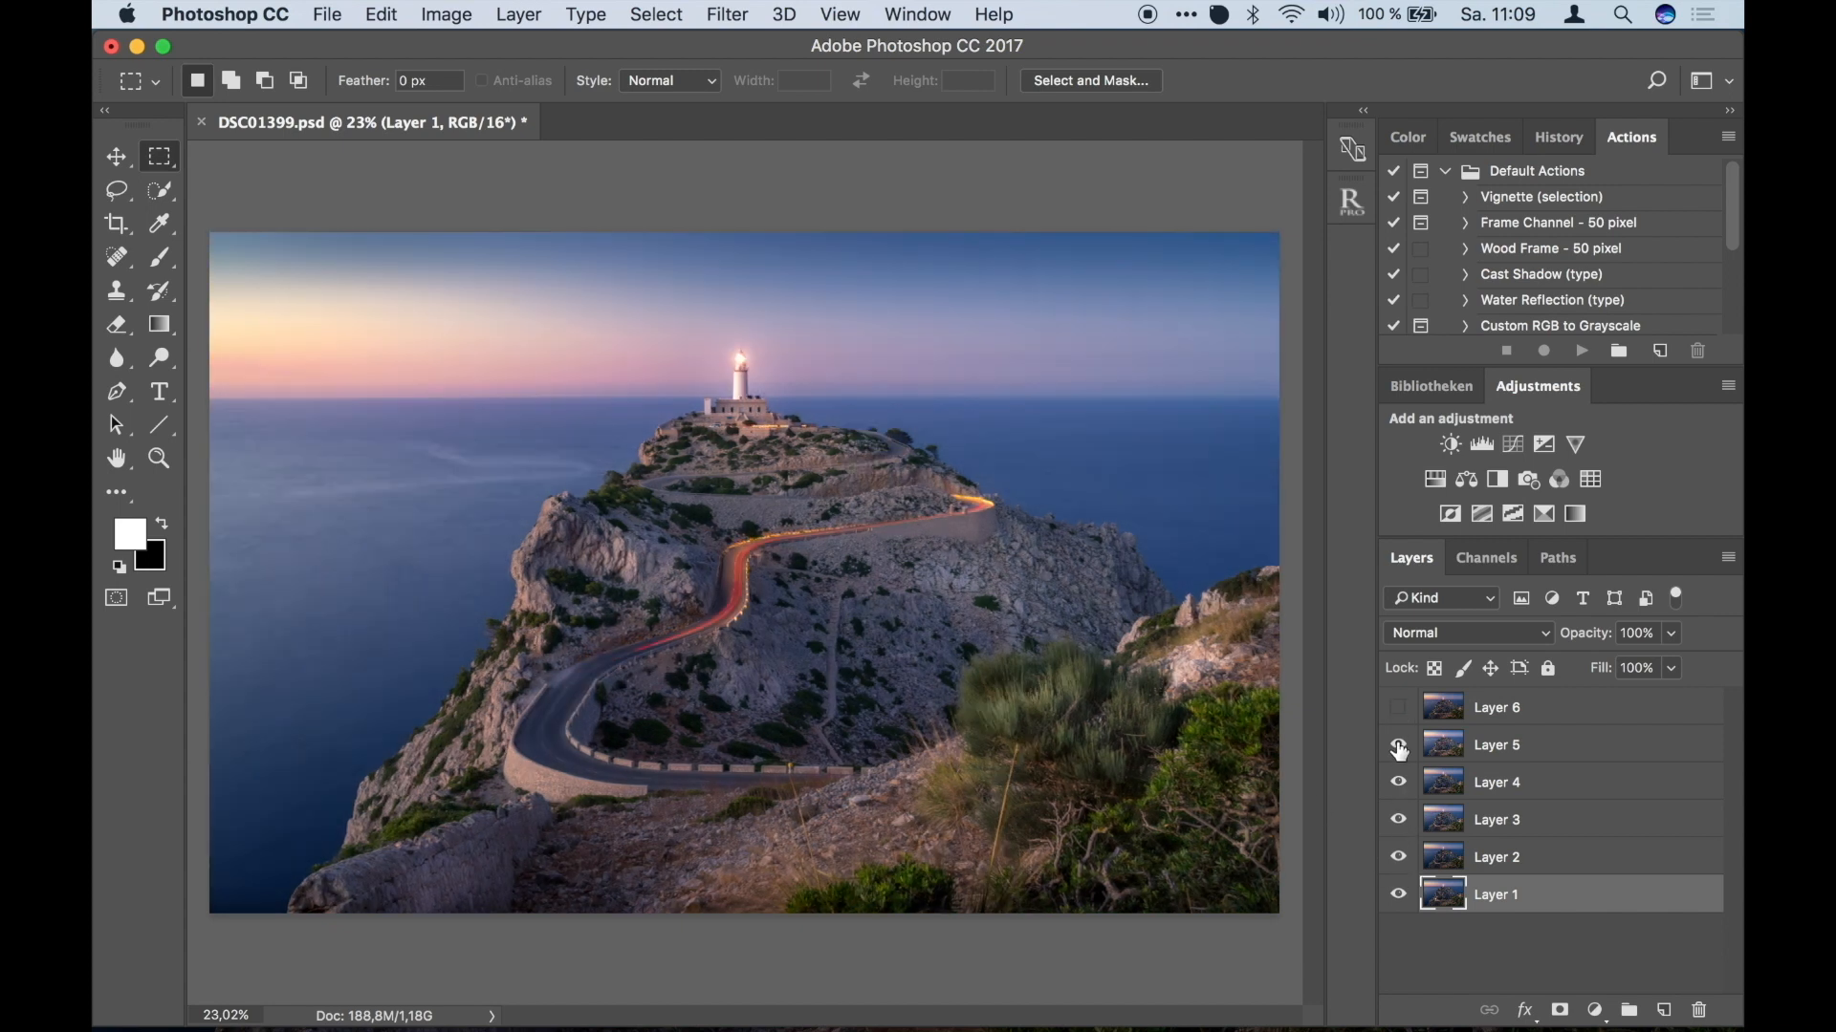
{"action": "left_click", "coordinate": [1397, 746]}
{"action": "left_click", "coordinate": [1397, 746]}
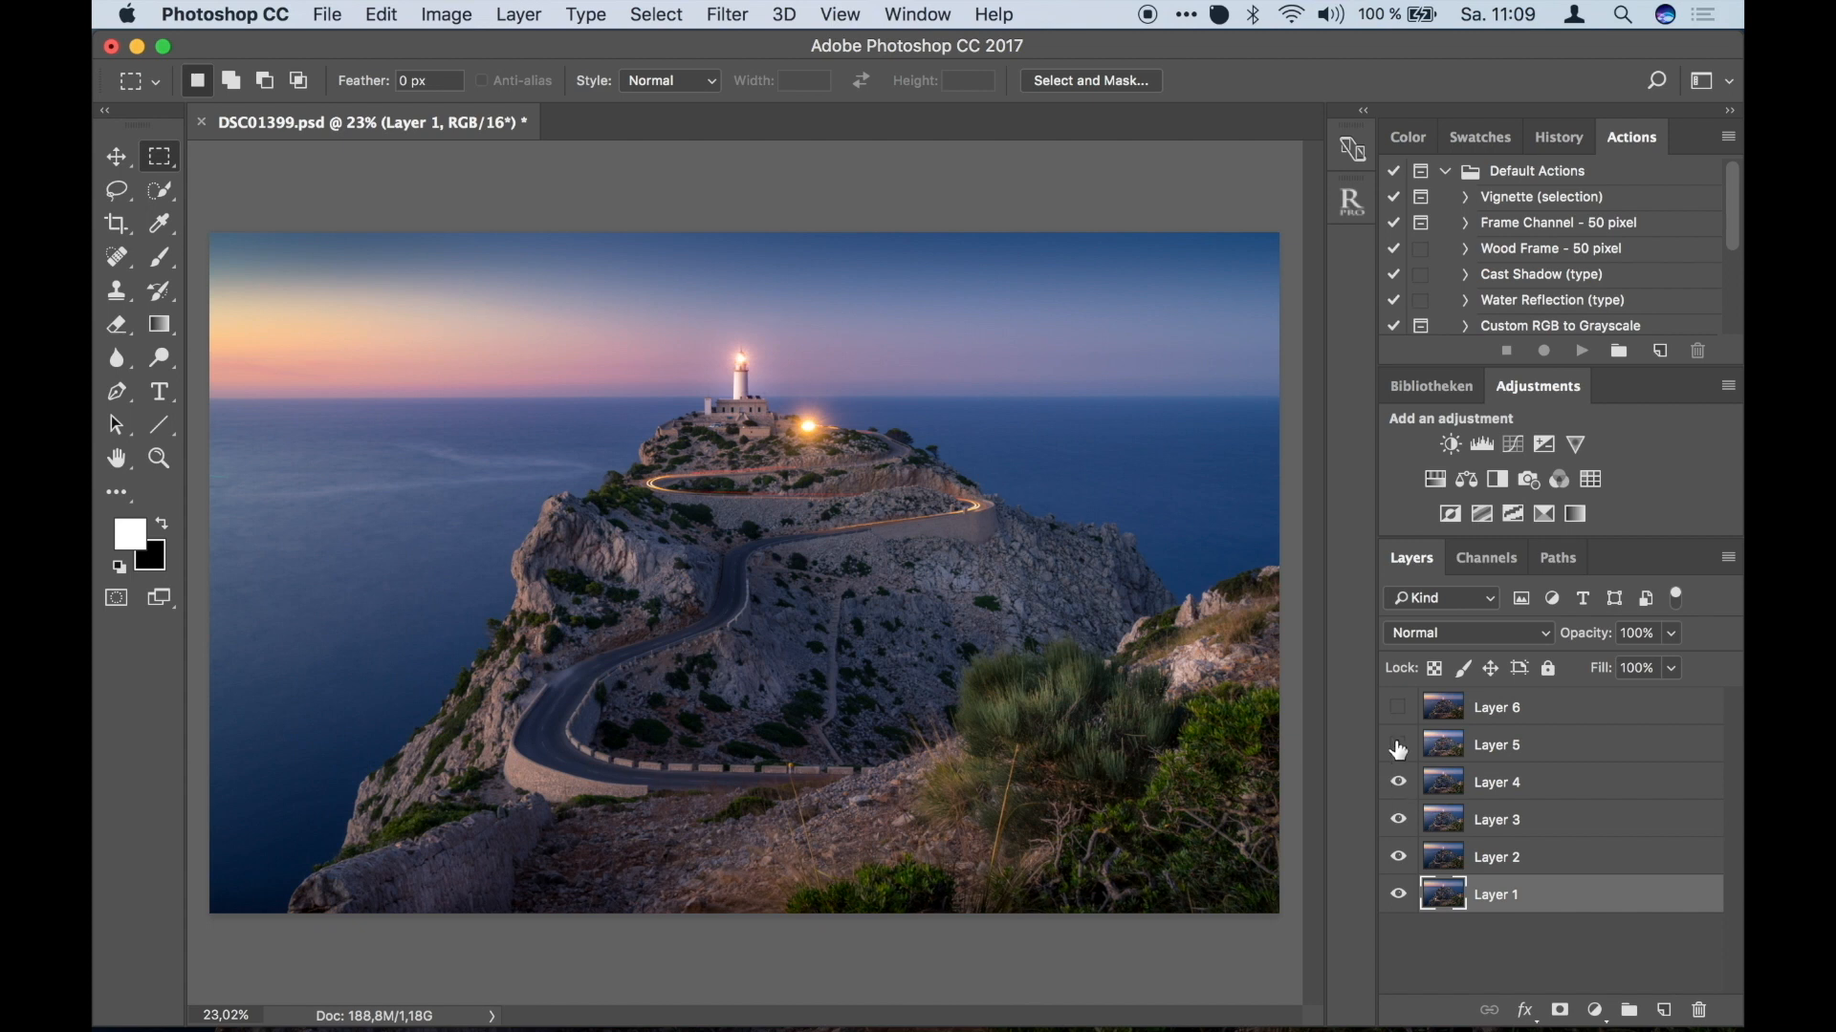
{"action": "left_click", "coordinate": [1398, 708]}
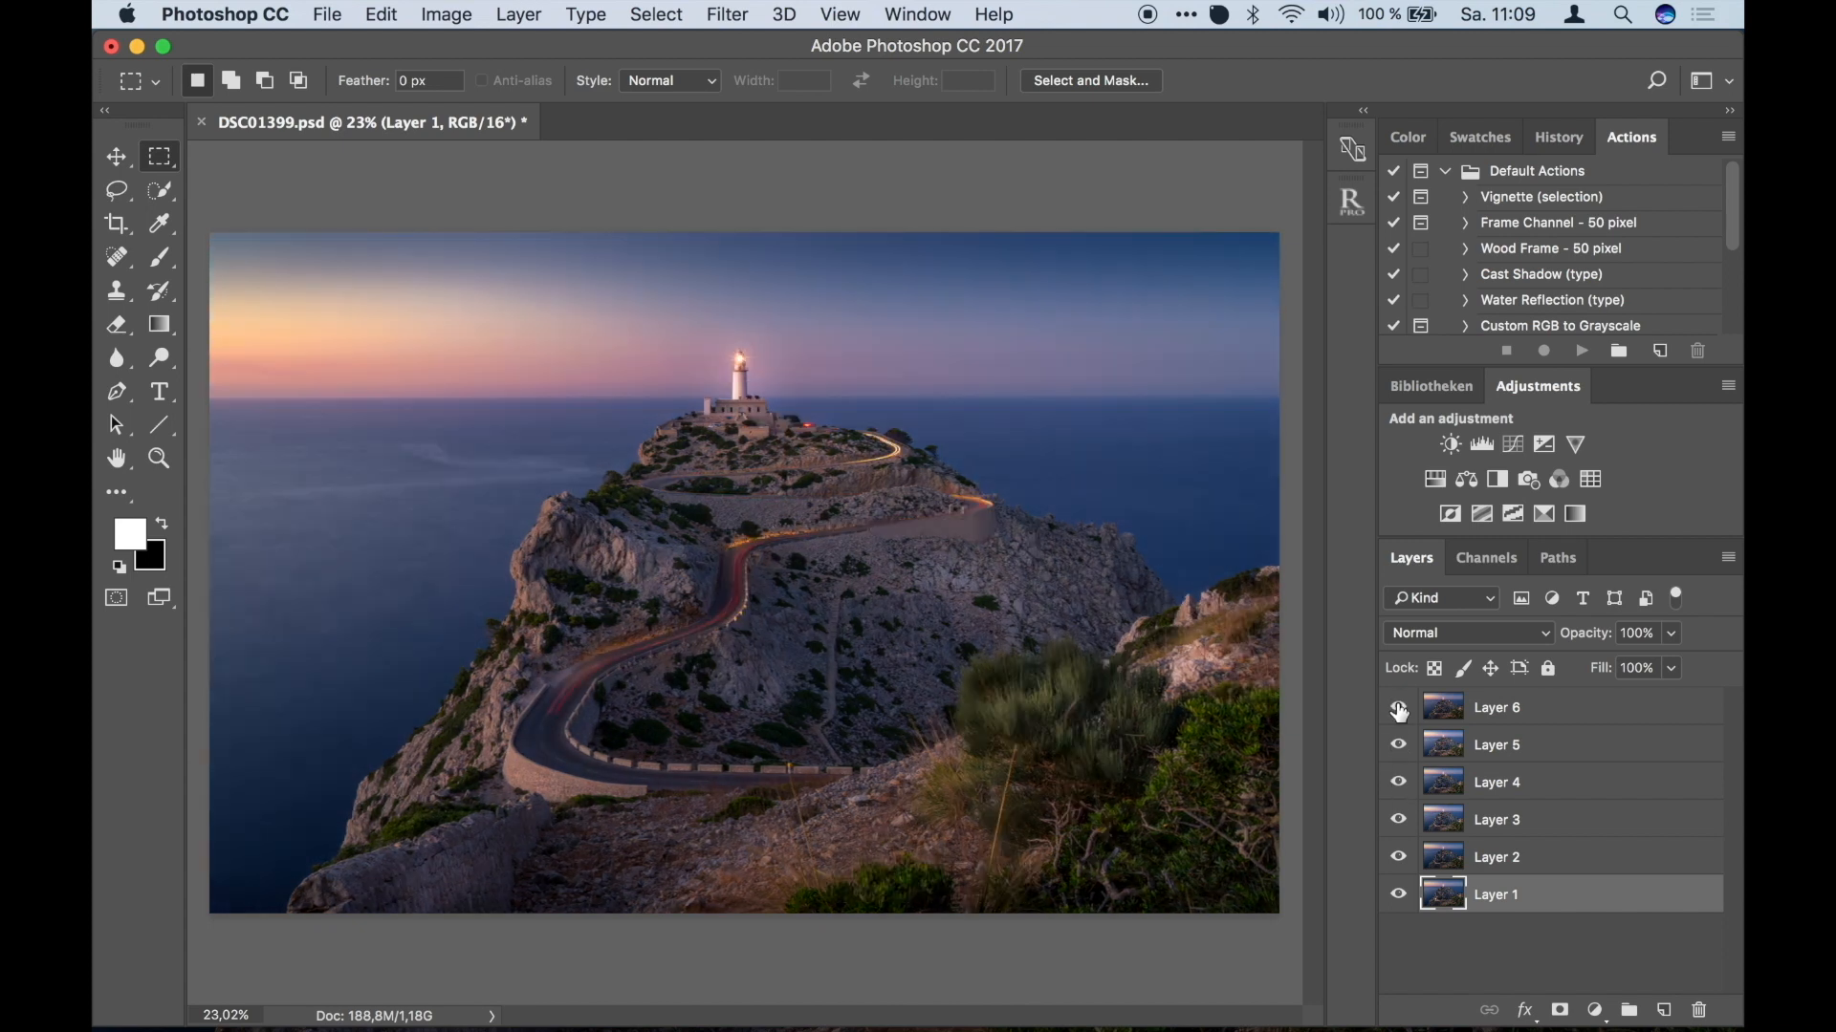
Select Layer 1 through Layer 6 and auto-align them using the Auto projection.
{"action": "left_click", "coordinate": [1477, 713]}
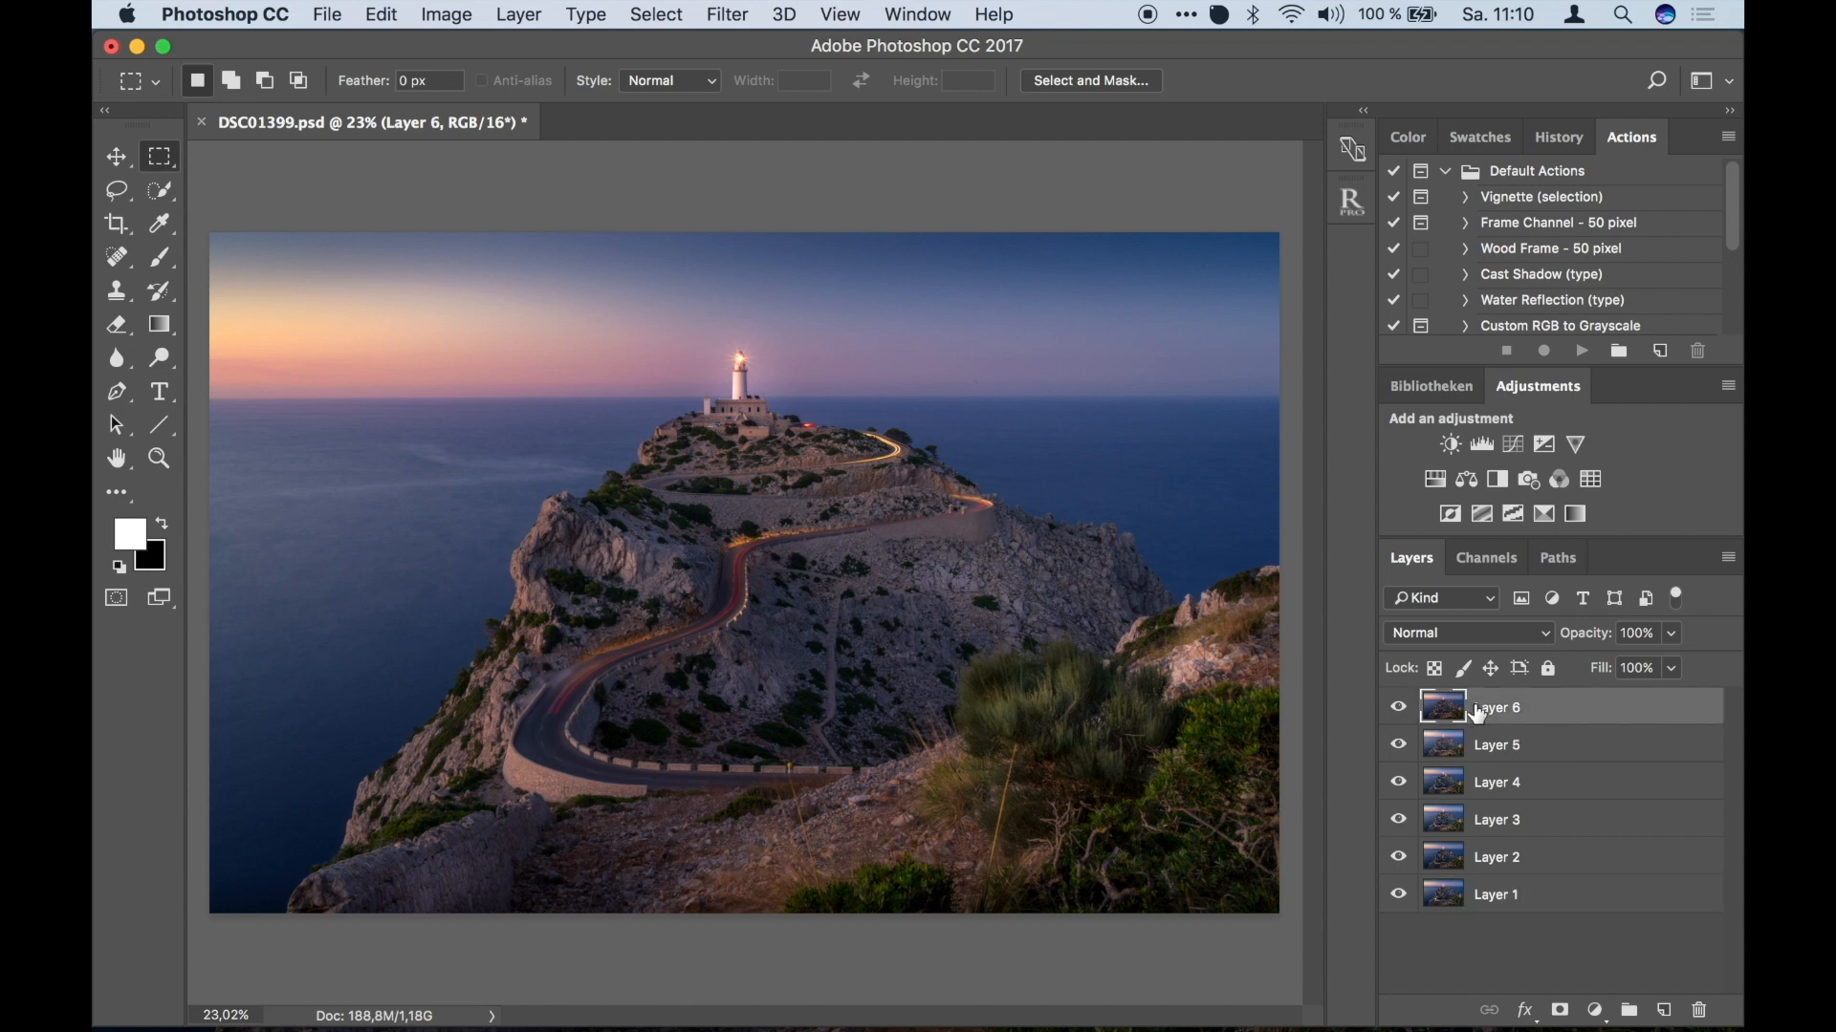
{"action": "left_click", "coordinate": [1529, 904], "text": "shift"}
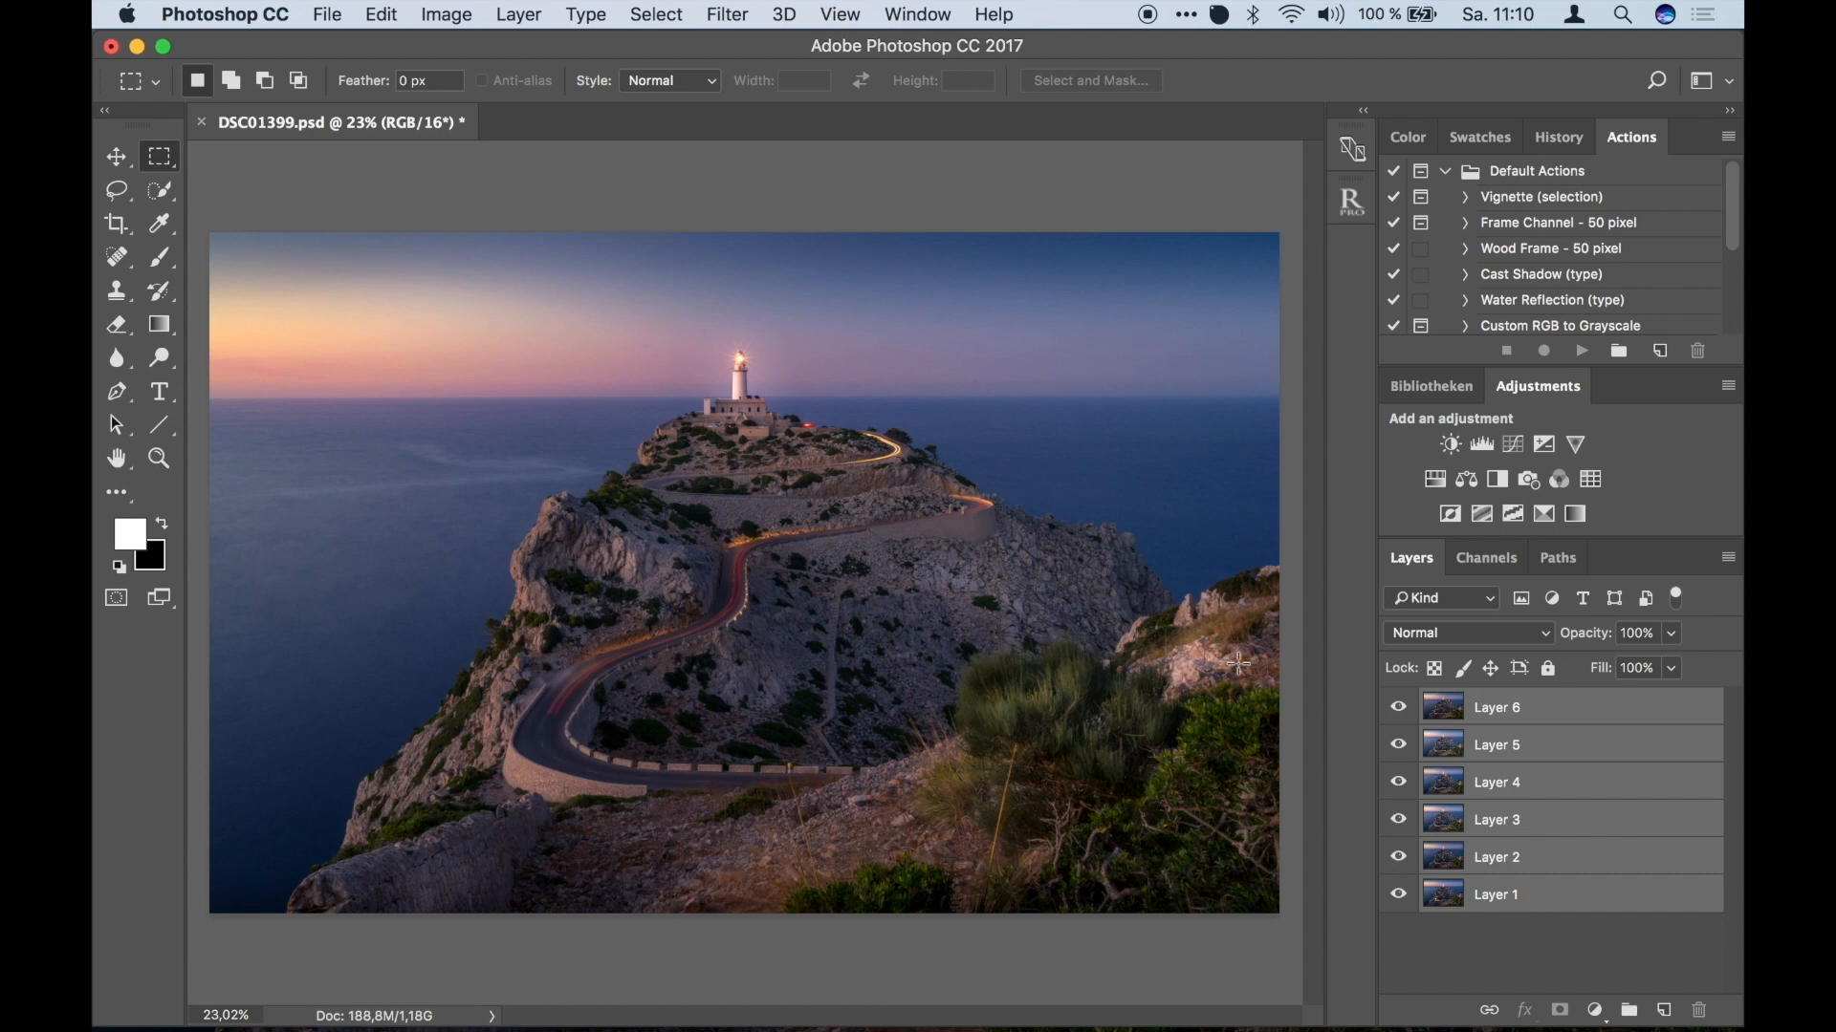
{"action": "left_click", "coordinate": [1506, 729]}
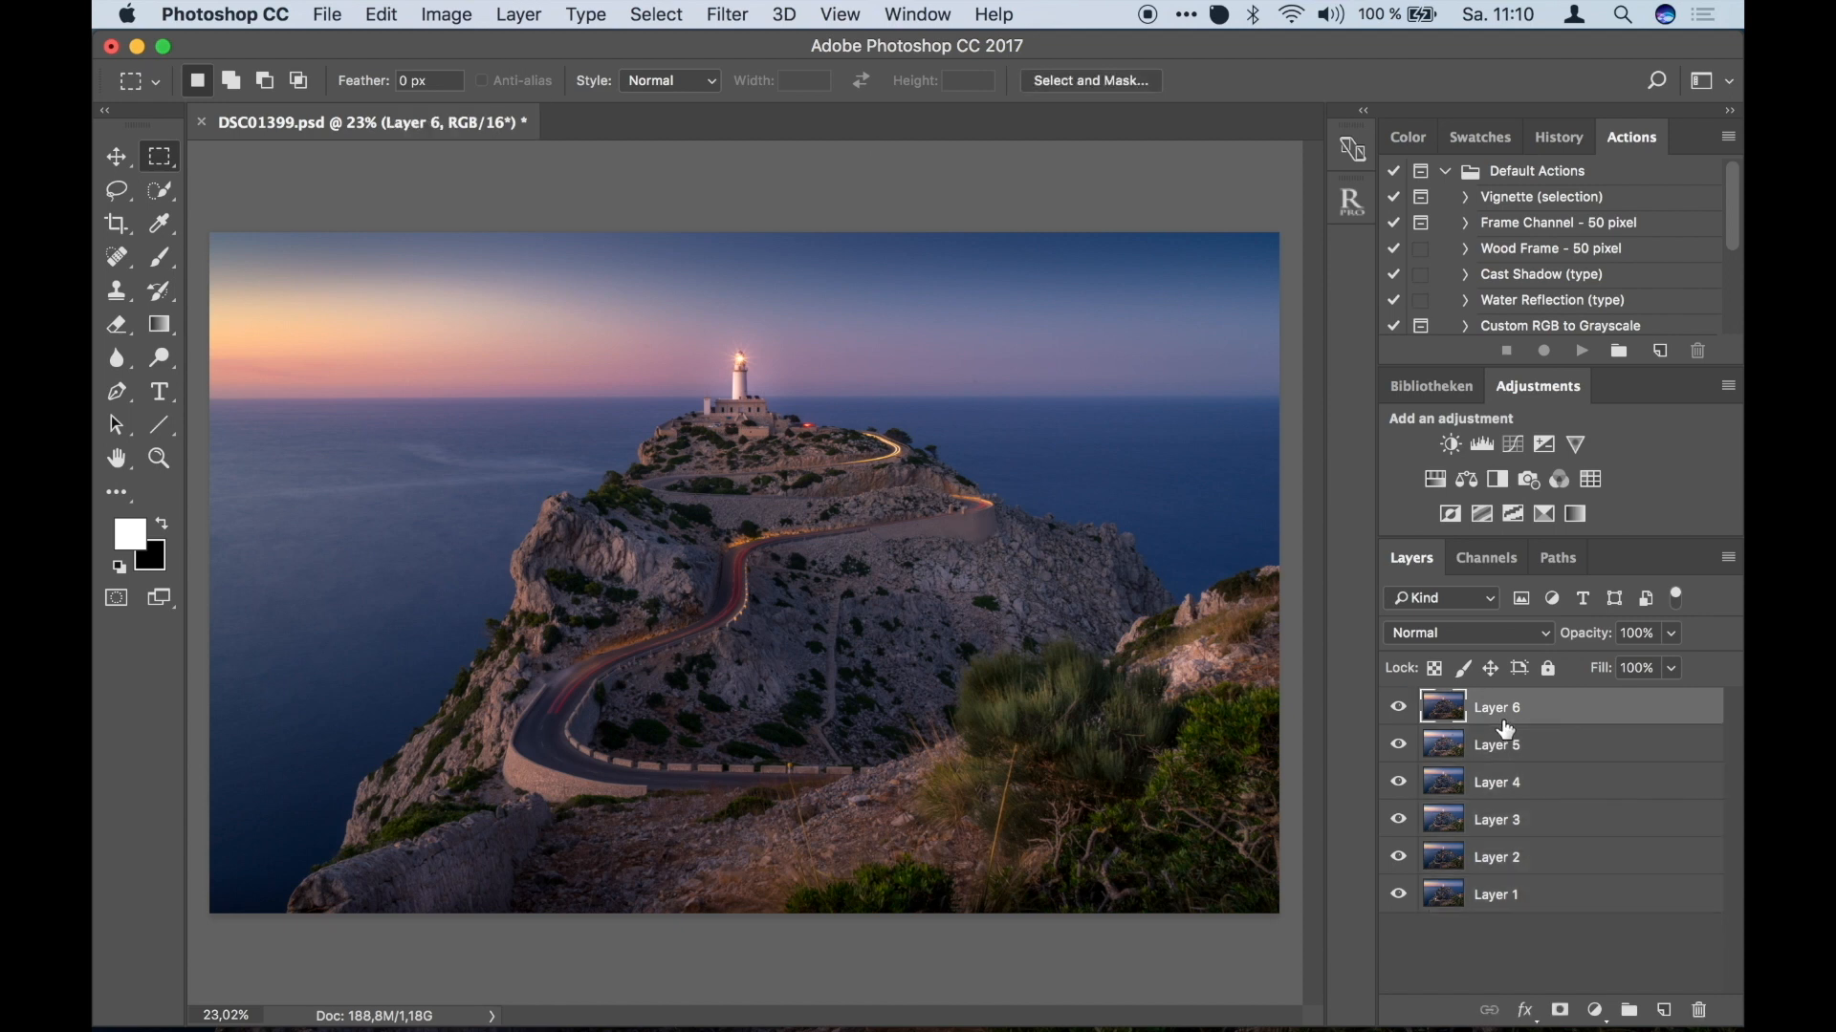
{"action": "left_click", "coordinate": [1458, 894], "text": "shift"}
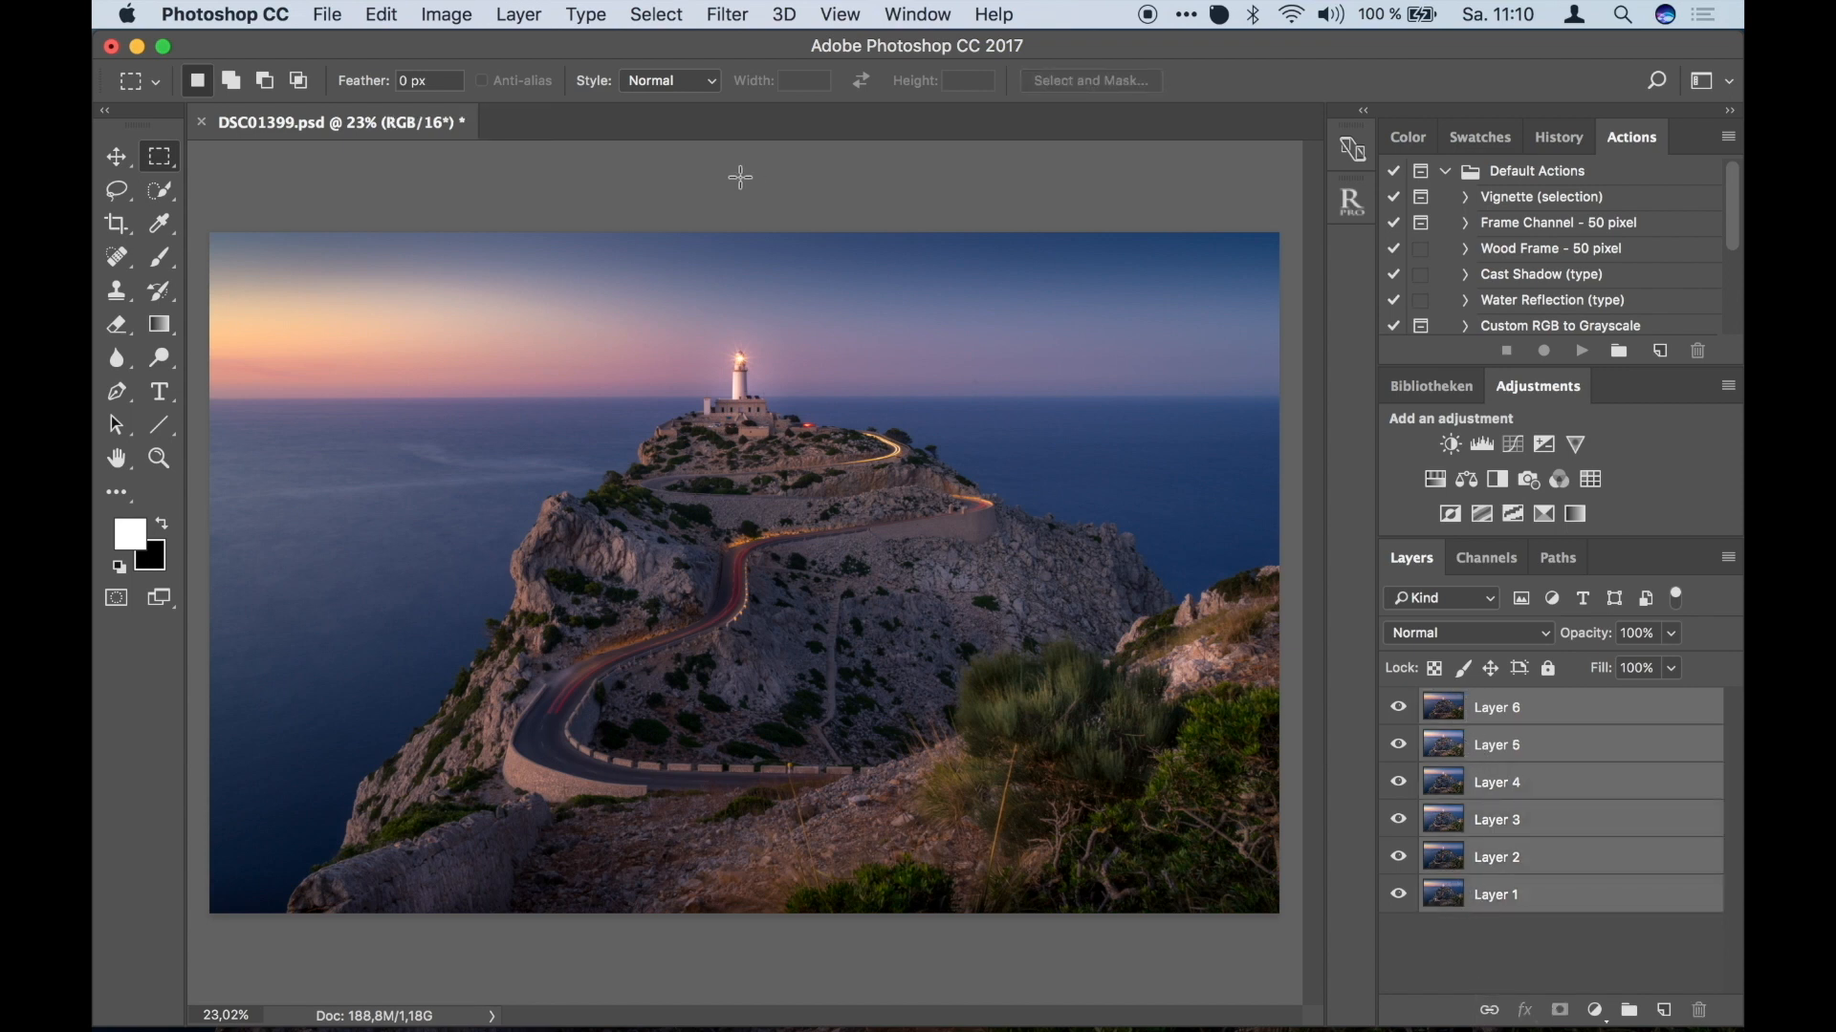
{"action": "left_click", "coordinate": [385, 14]}
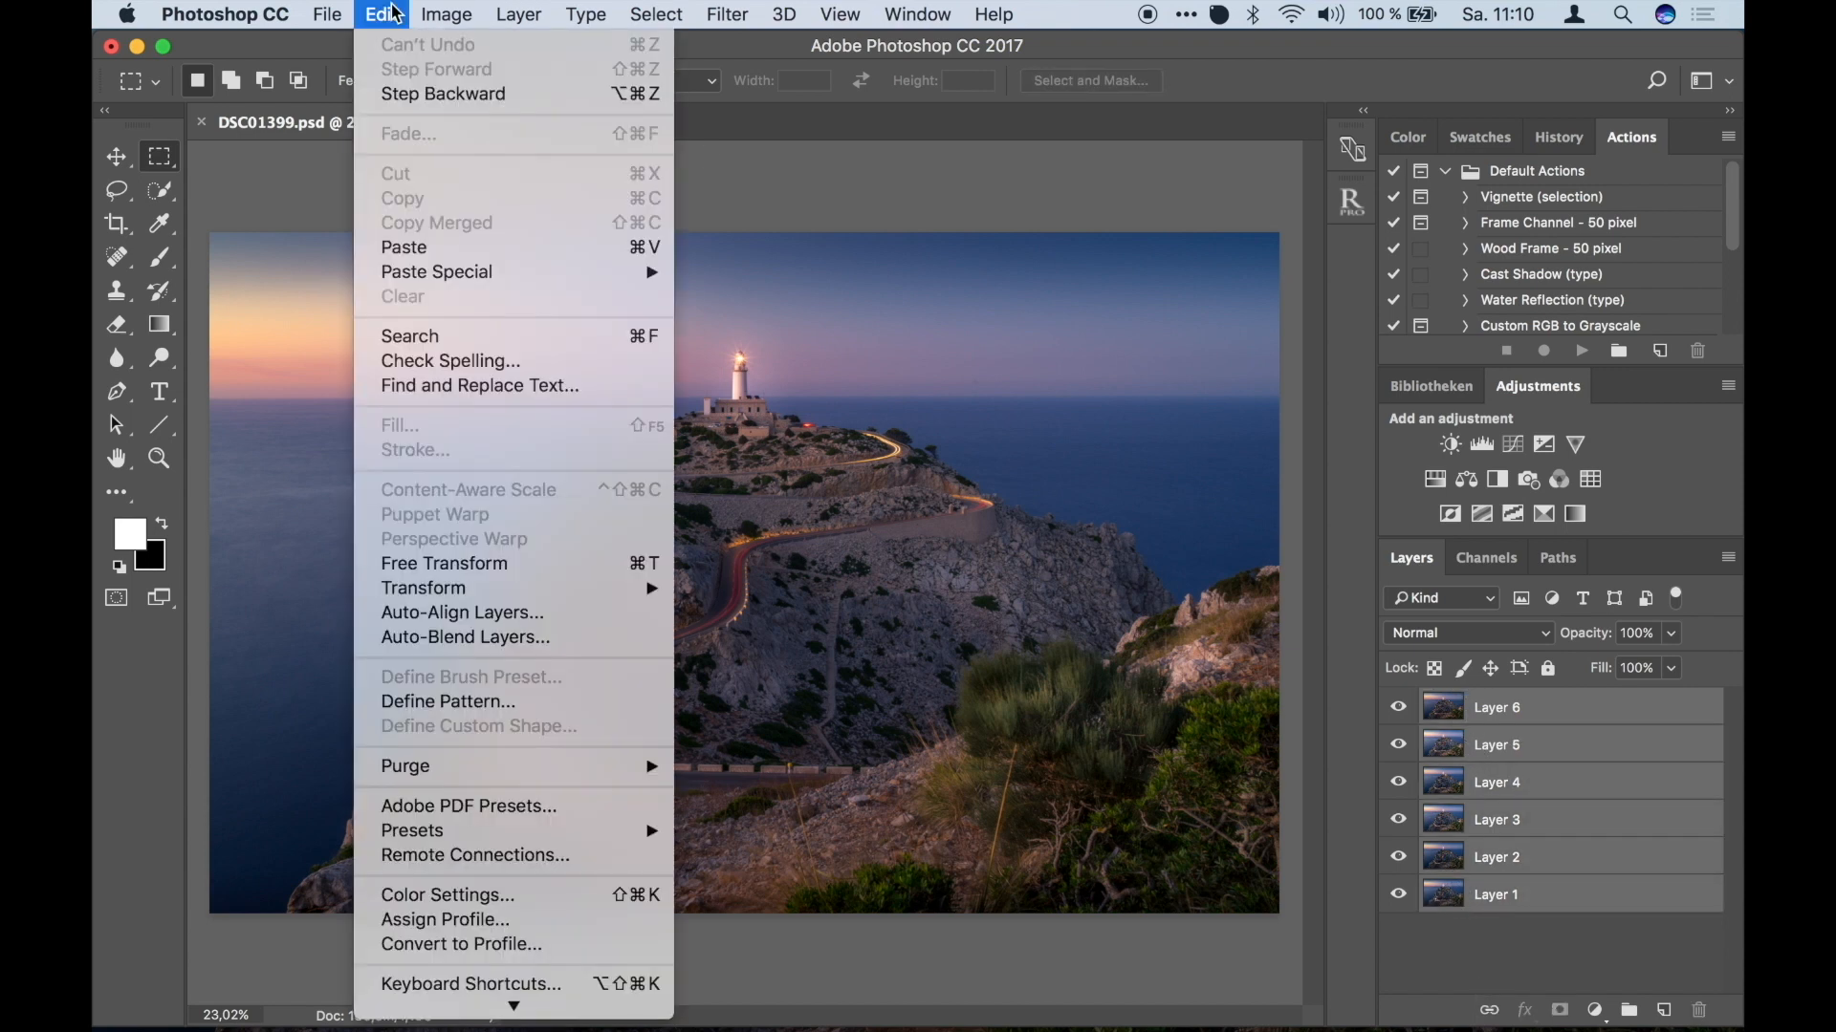
{"action": "left_click", "coordinate": [394, 617]}
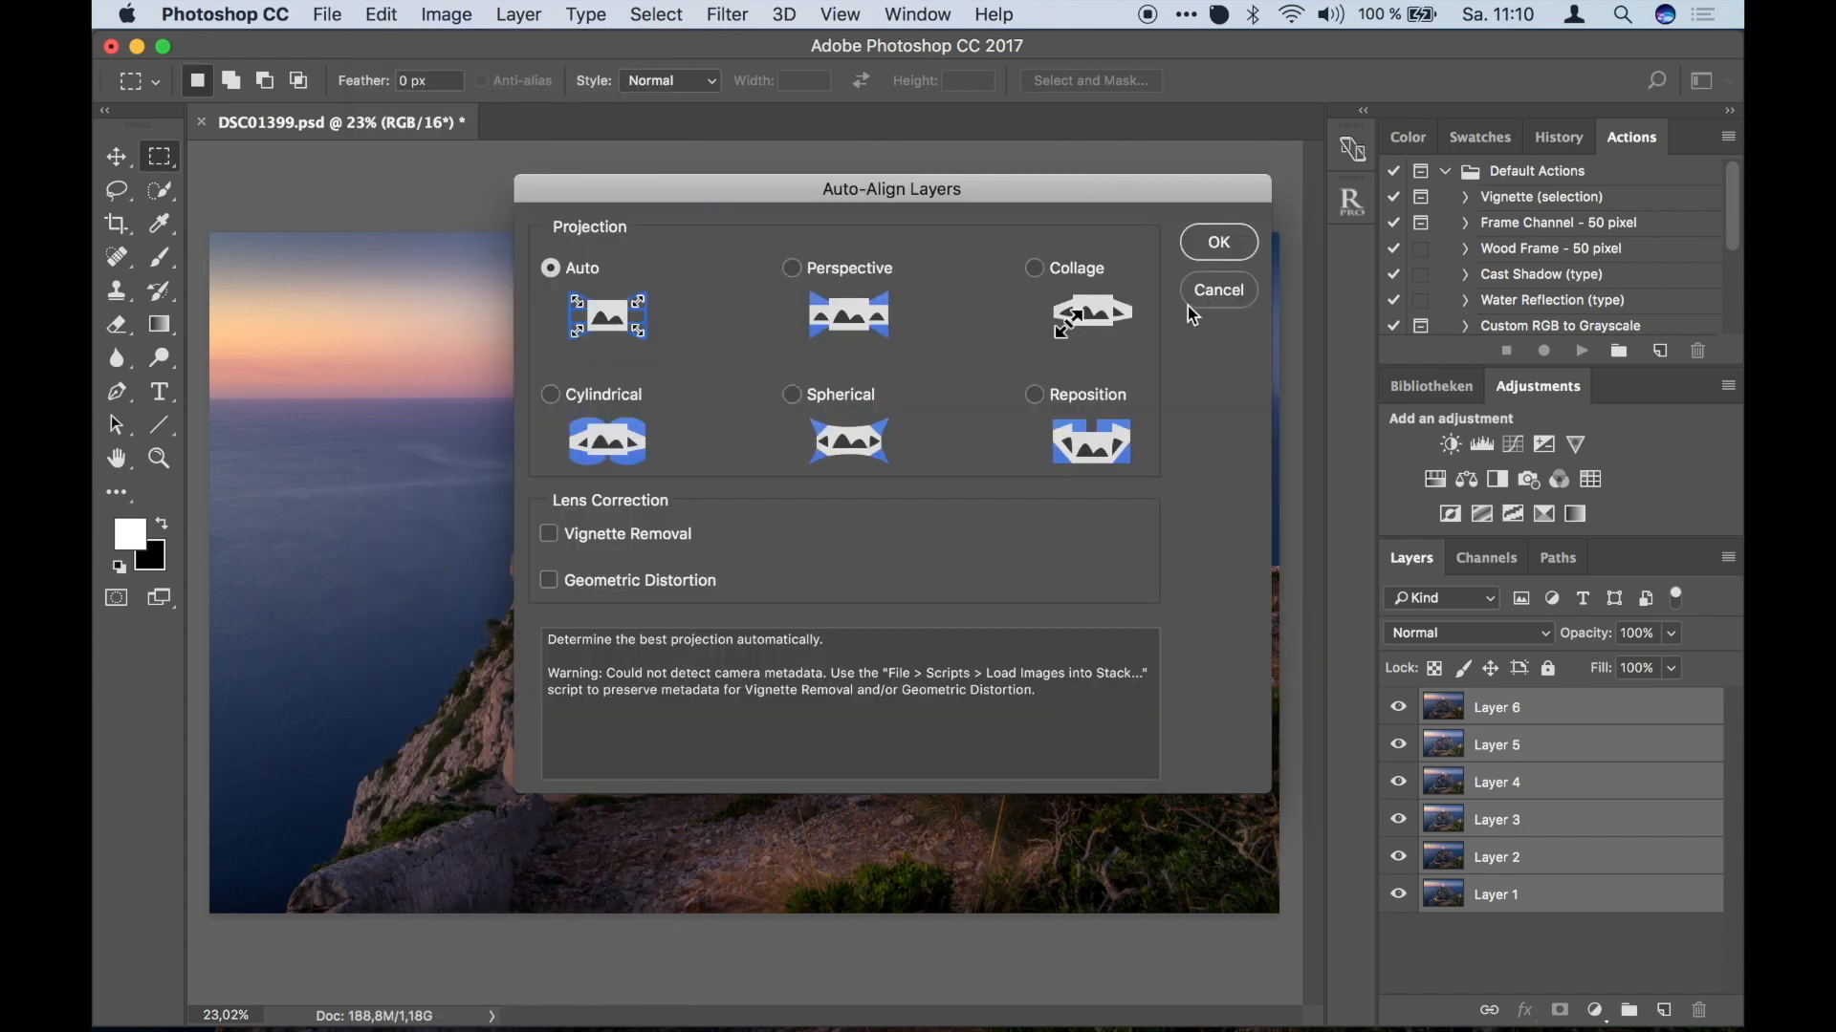
{"action": "left_click", "coordinate": [1220, 247]}
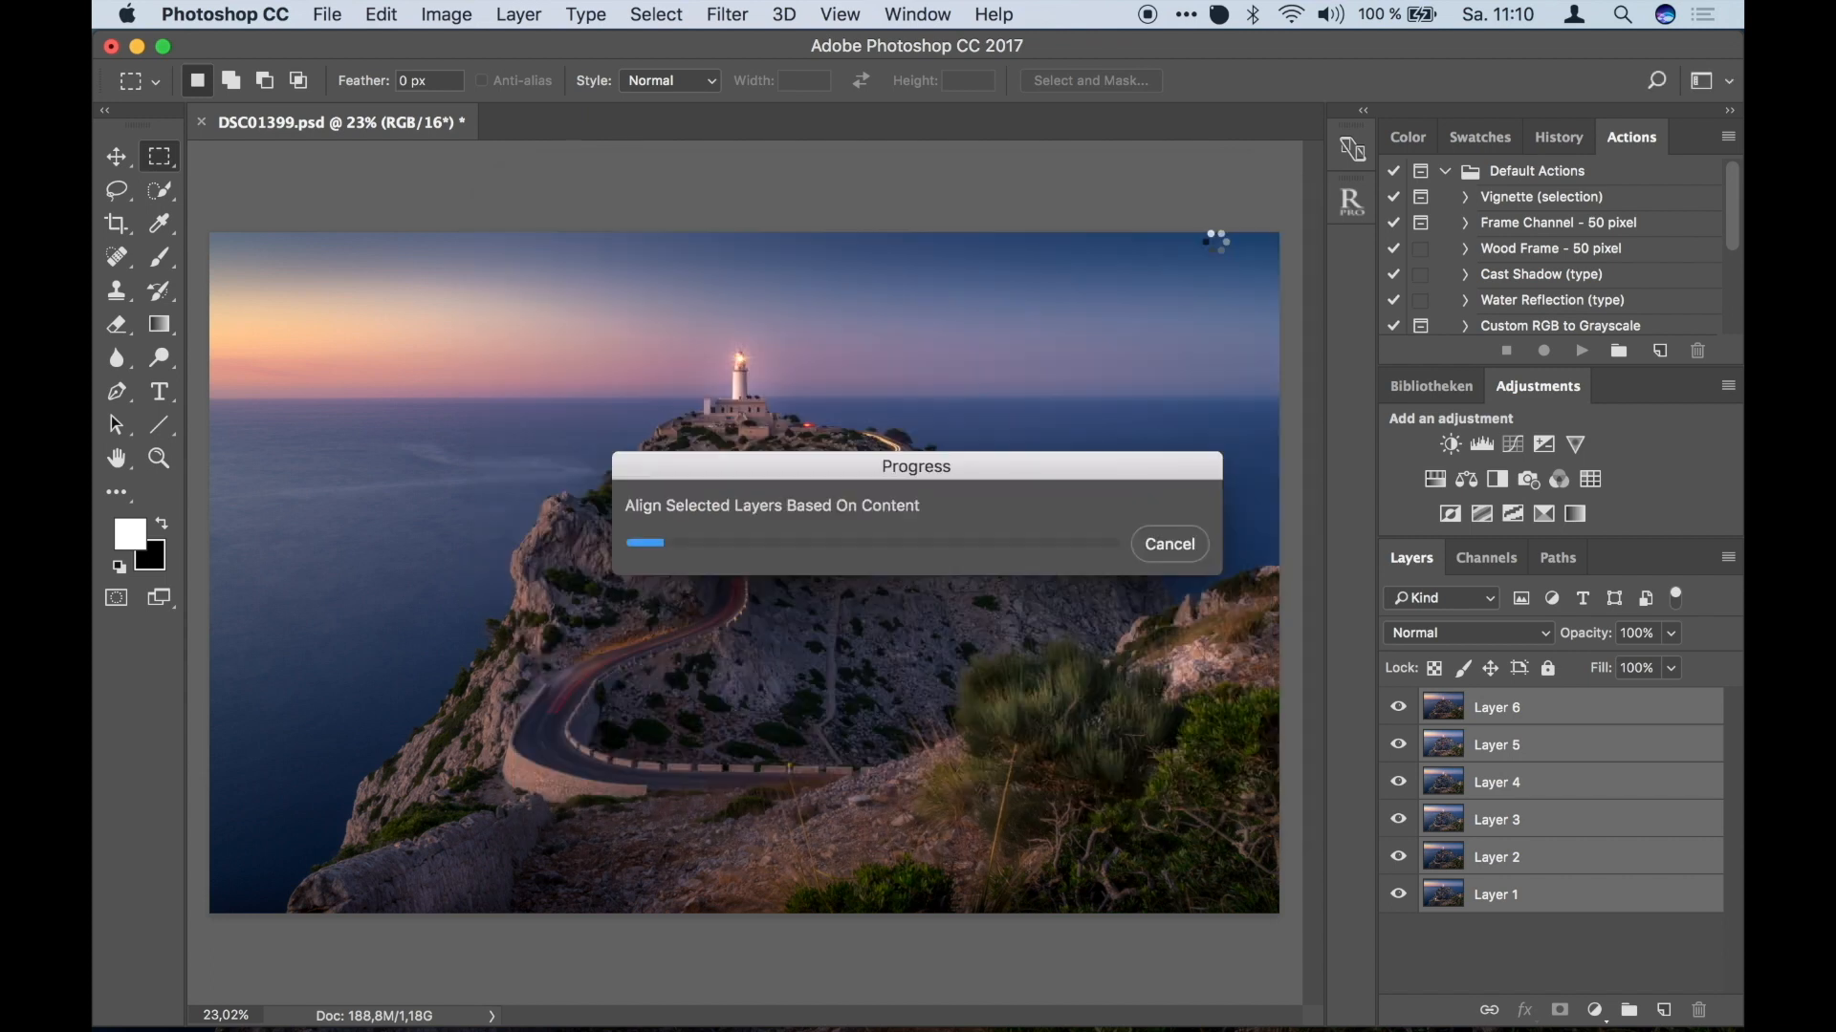
Check the layer alignment by hiding the upper layers and showing them again one by one up to Layer 6.
{"action": "left_click", "coordinate": [1398, 710]}
{"action": "left_click", "coordinate": [1398, 745]}
{"action": "left_click", "coordinate": [1398, 782]}
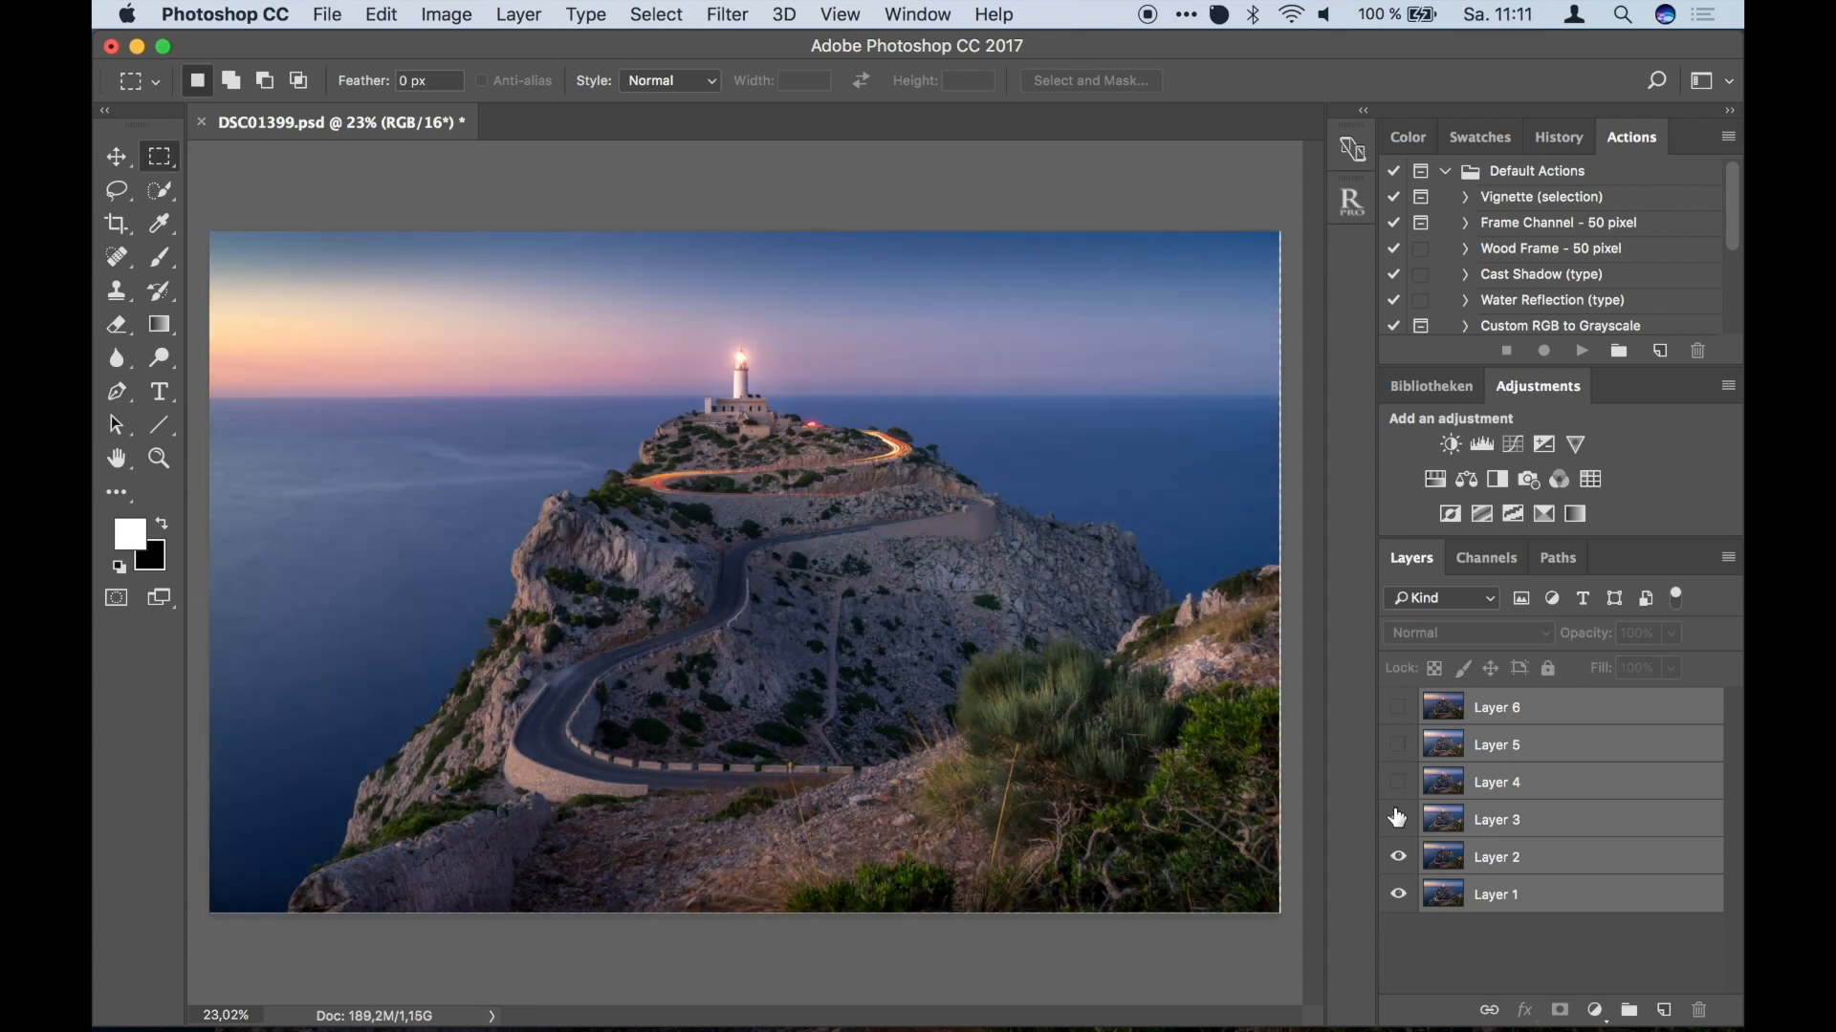
{"action": "left_click", "coordinate": [1398, 782]}
{"action": "left_click", "coordinate": [1398, 744]}
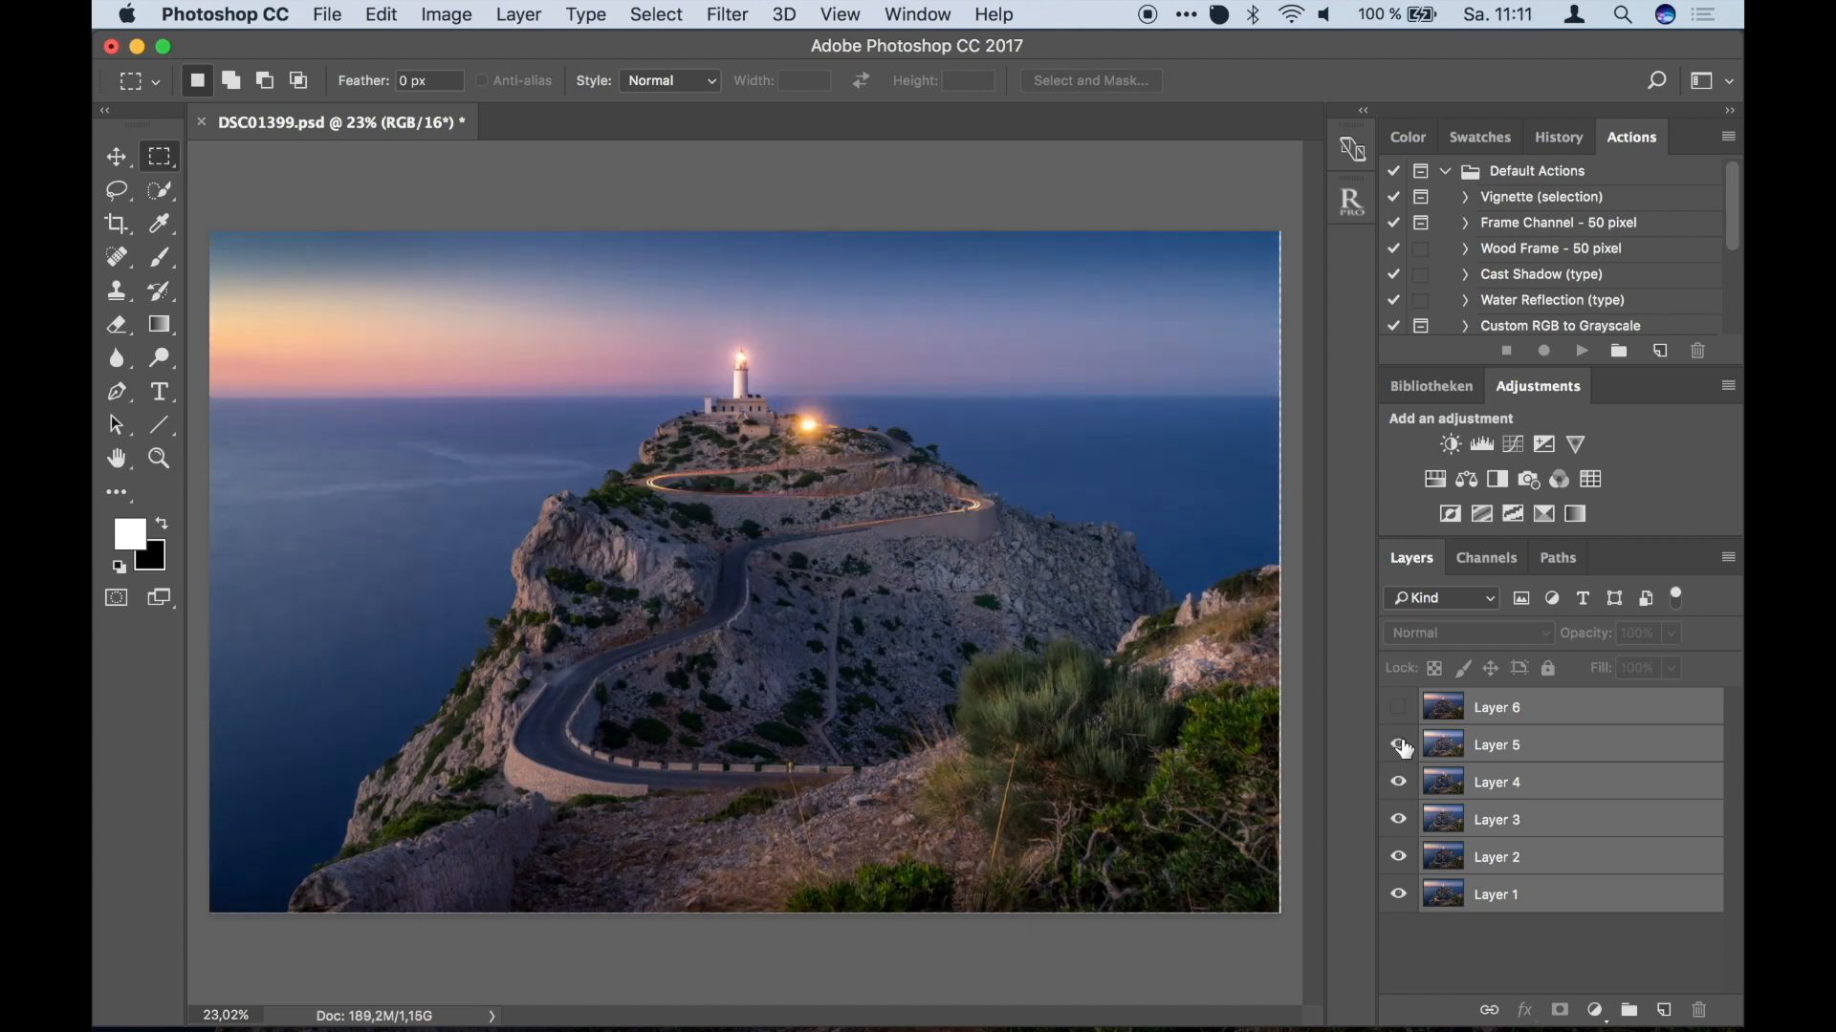
{"action": "left_click", "coordinate": [1397, 708]}
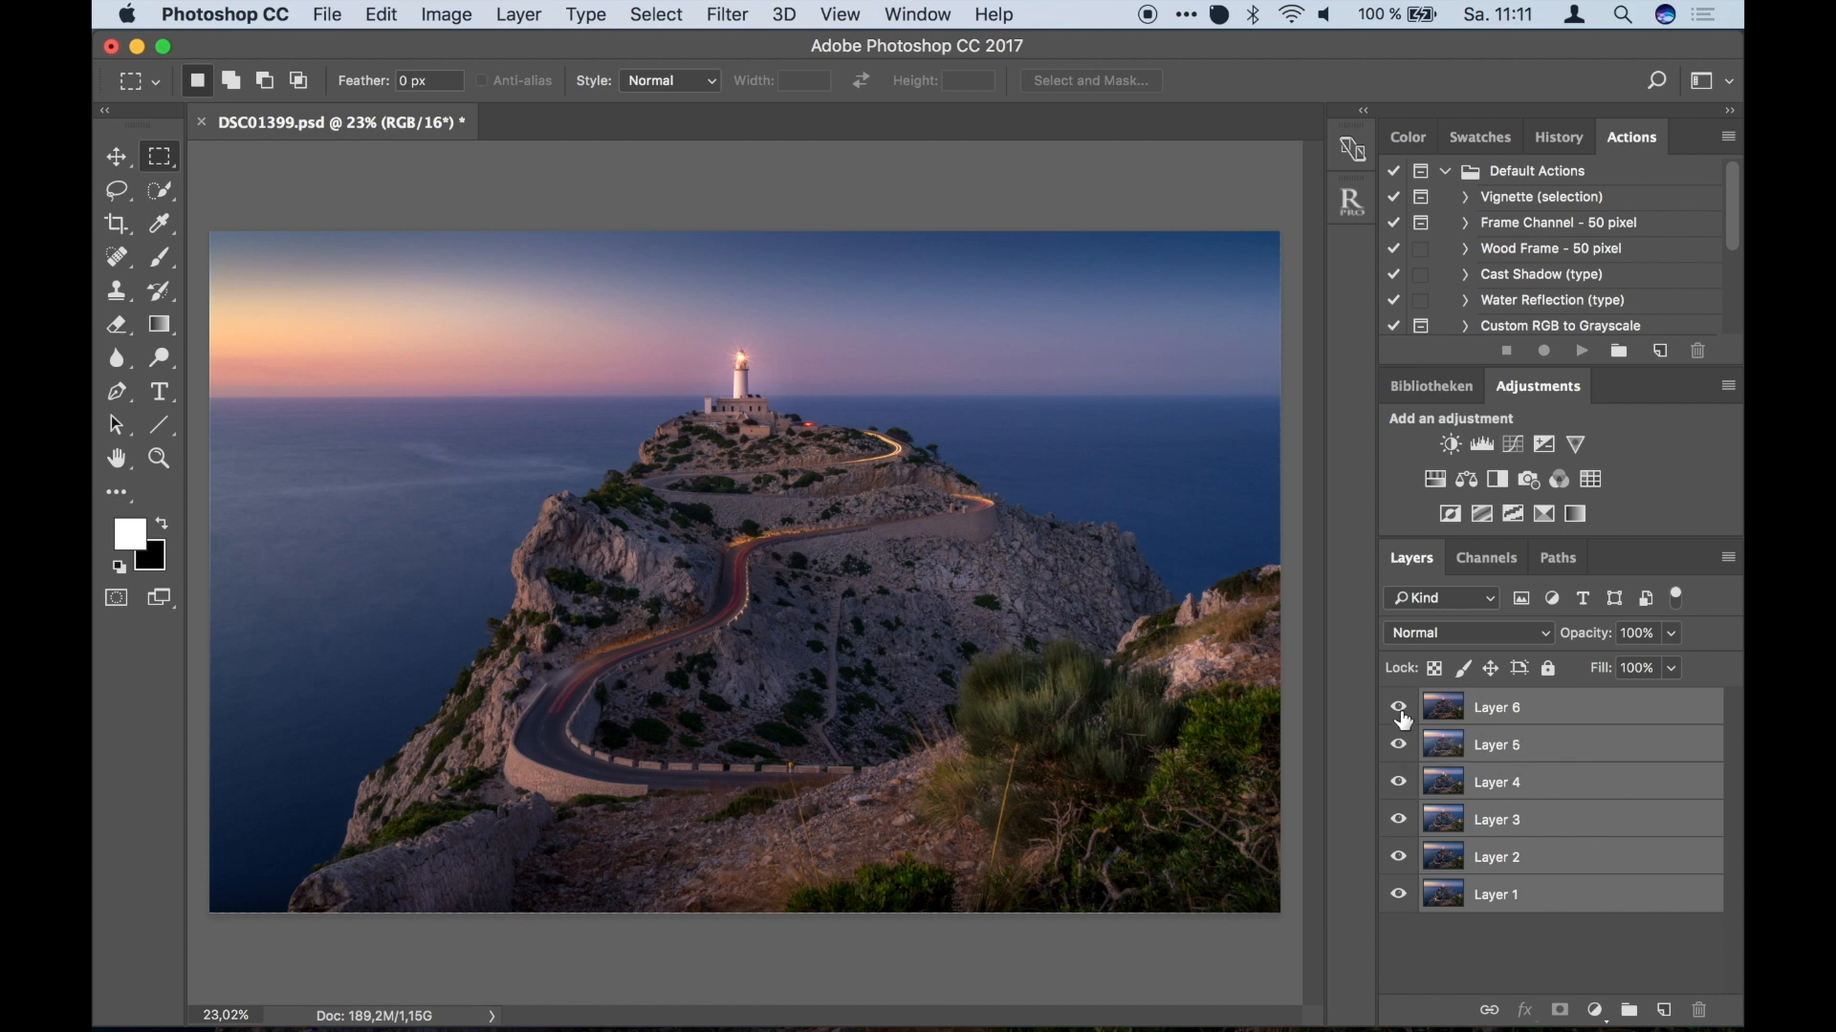
Hide Layer 6 and examine the right edge of the aligned image at closer range.
{"action": "left_click", "coordinate": [1398, 708]}
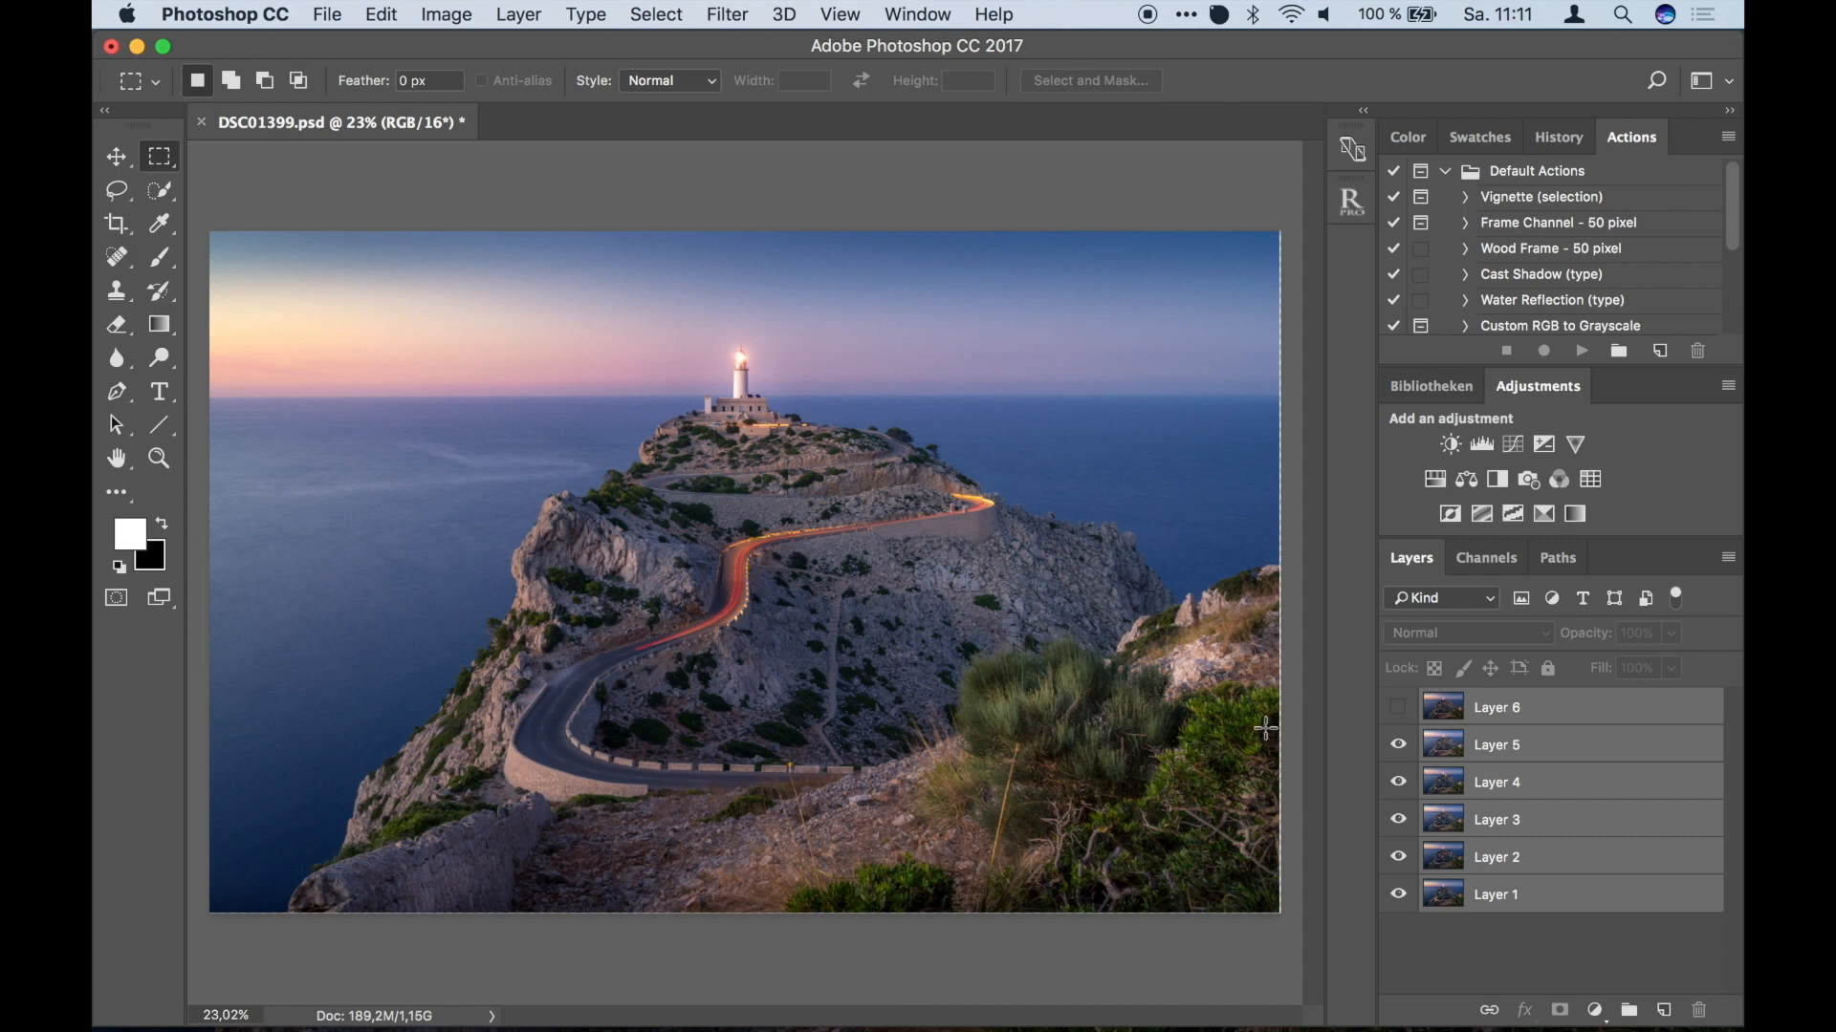
{"action": "scroll", "coordinate": [1272, 732], "scroll_direction": "up", "scroll_amount": 2}
{"action": "scroll", "coordinate": [1263, 727], "scroll_direction": "up", "scroll_amount": 1}
{"action": "scroll", "coordinate": [1262, 727], "scroll_direction": "right", "scroll_amount": 6}
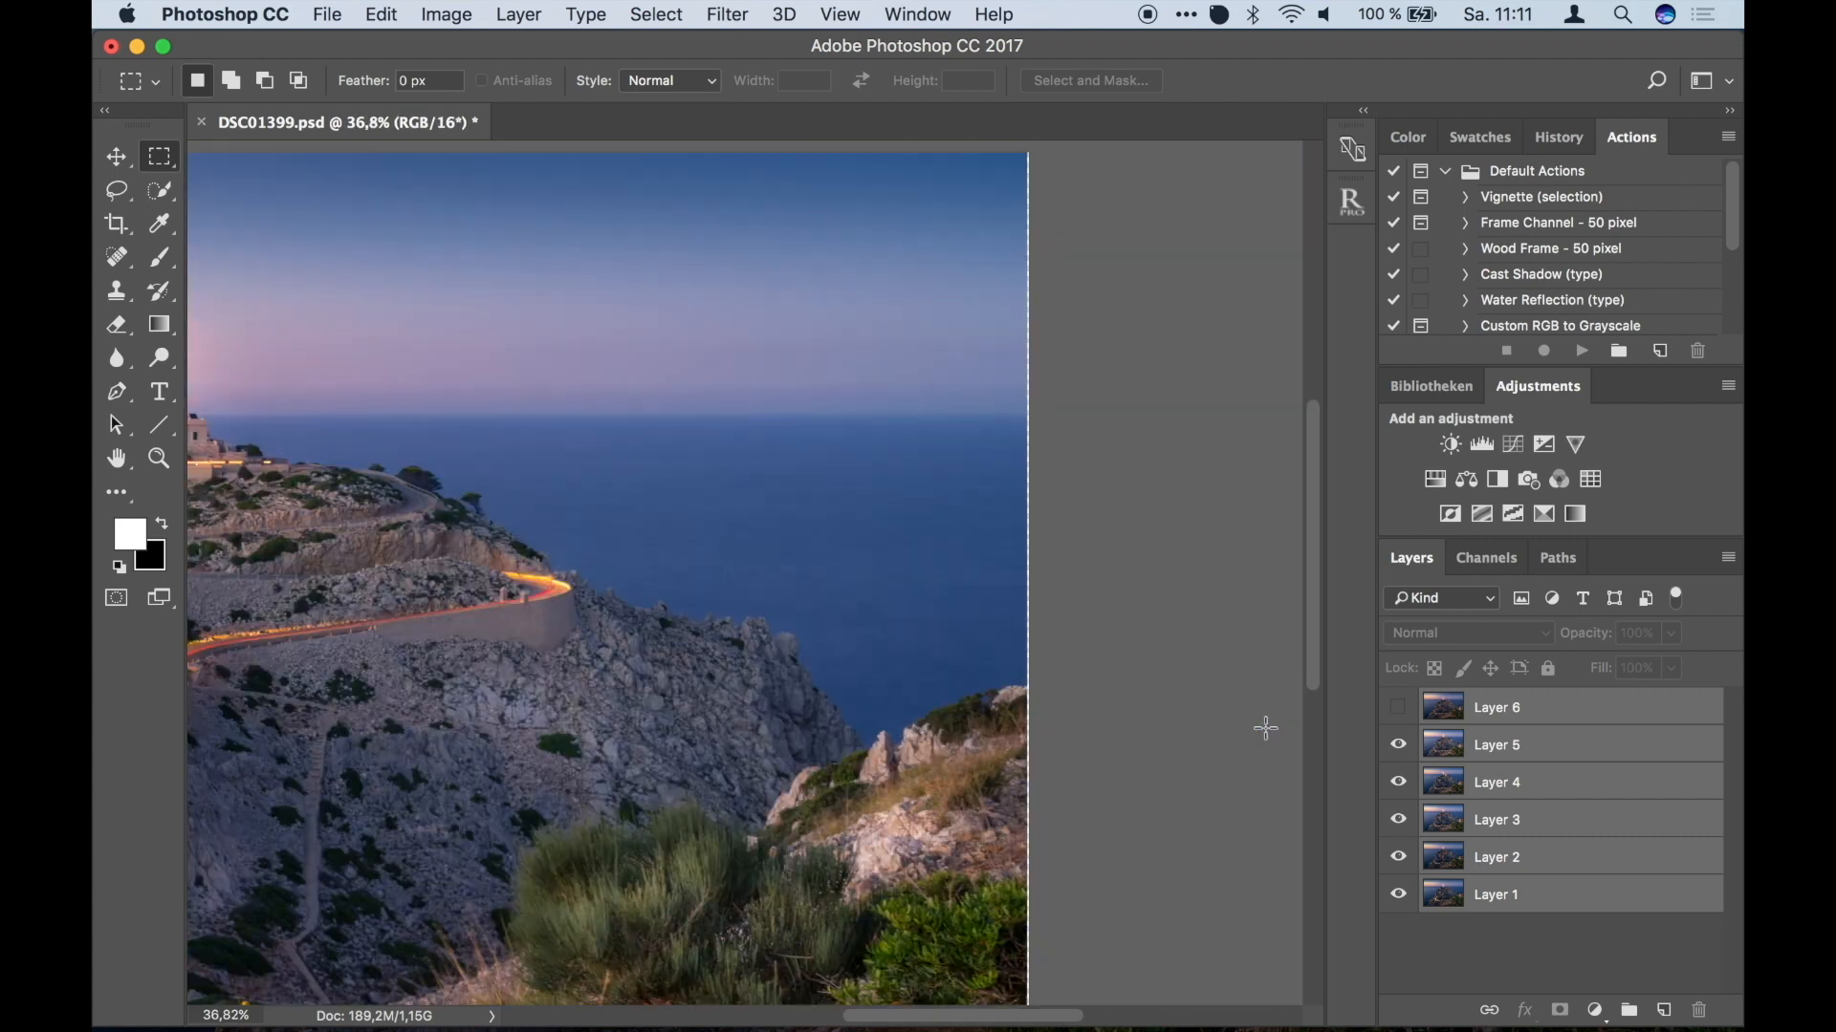
{"action": "scroll", "coordinate": [971, 648], "scroll_direction": "down", "scroll_amount": 5}
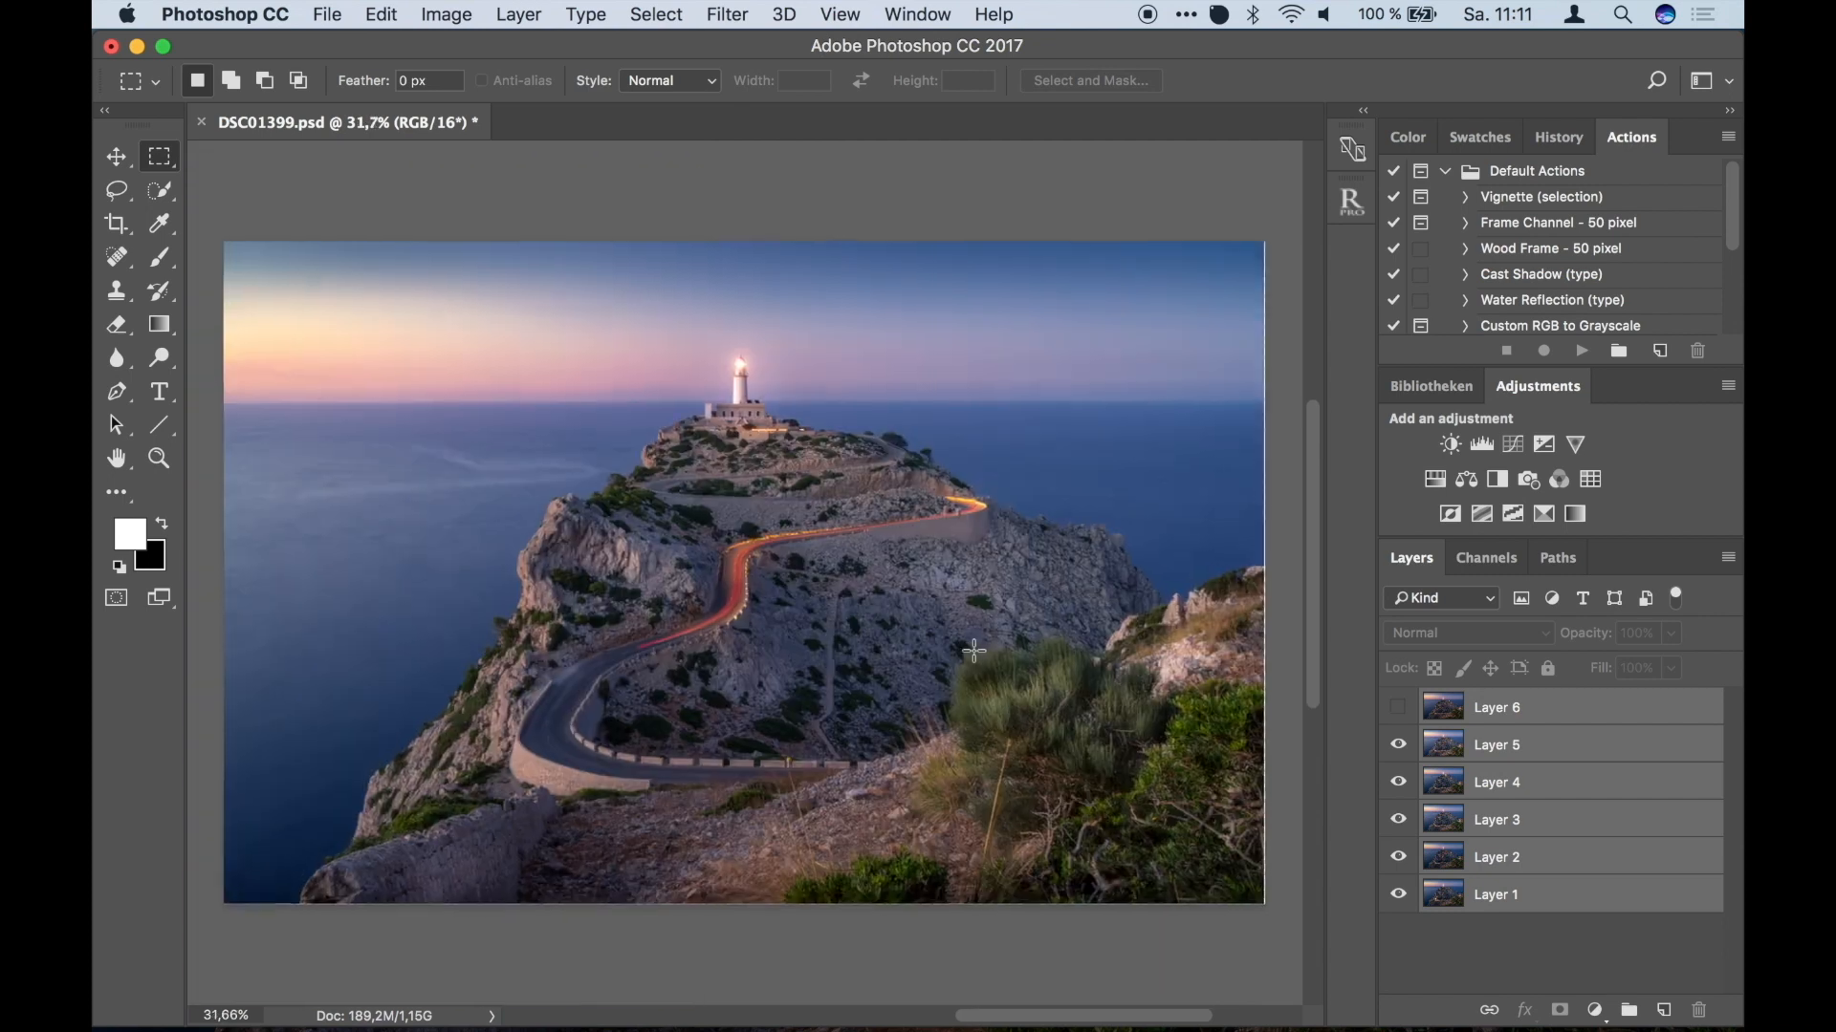
{"action": "scroll", "coordinate": [974, 650], "scroll_direction": "up", "scroll_amount": 2}
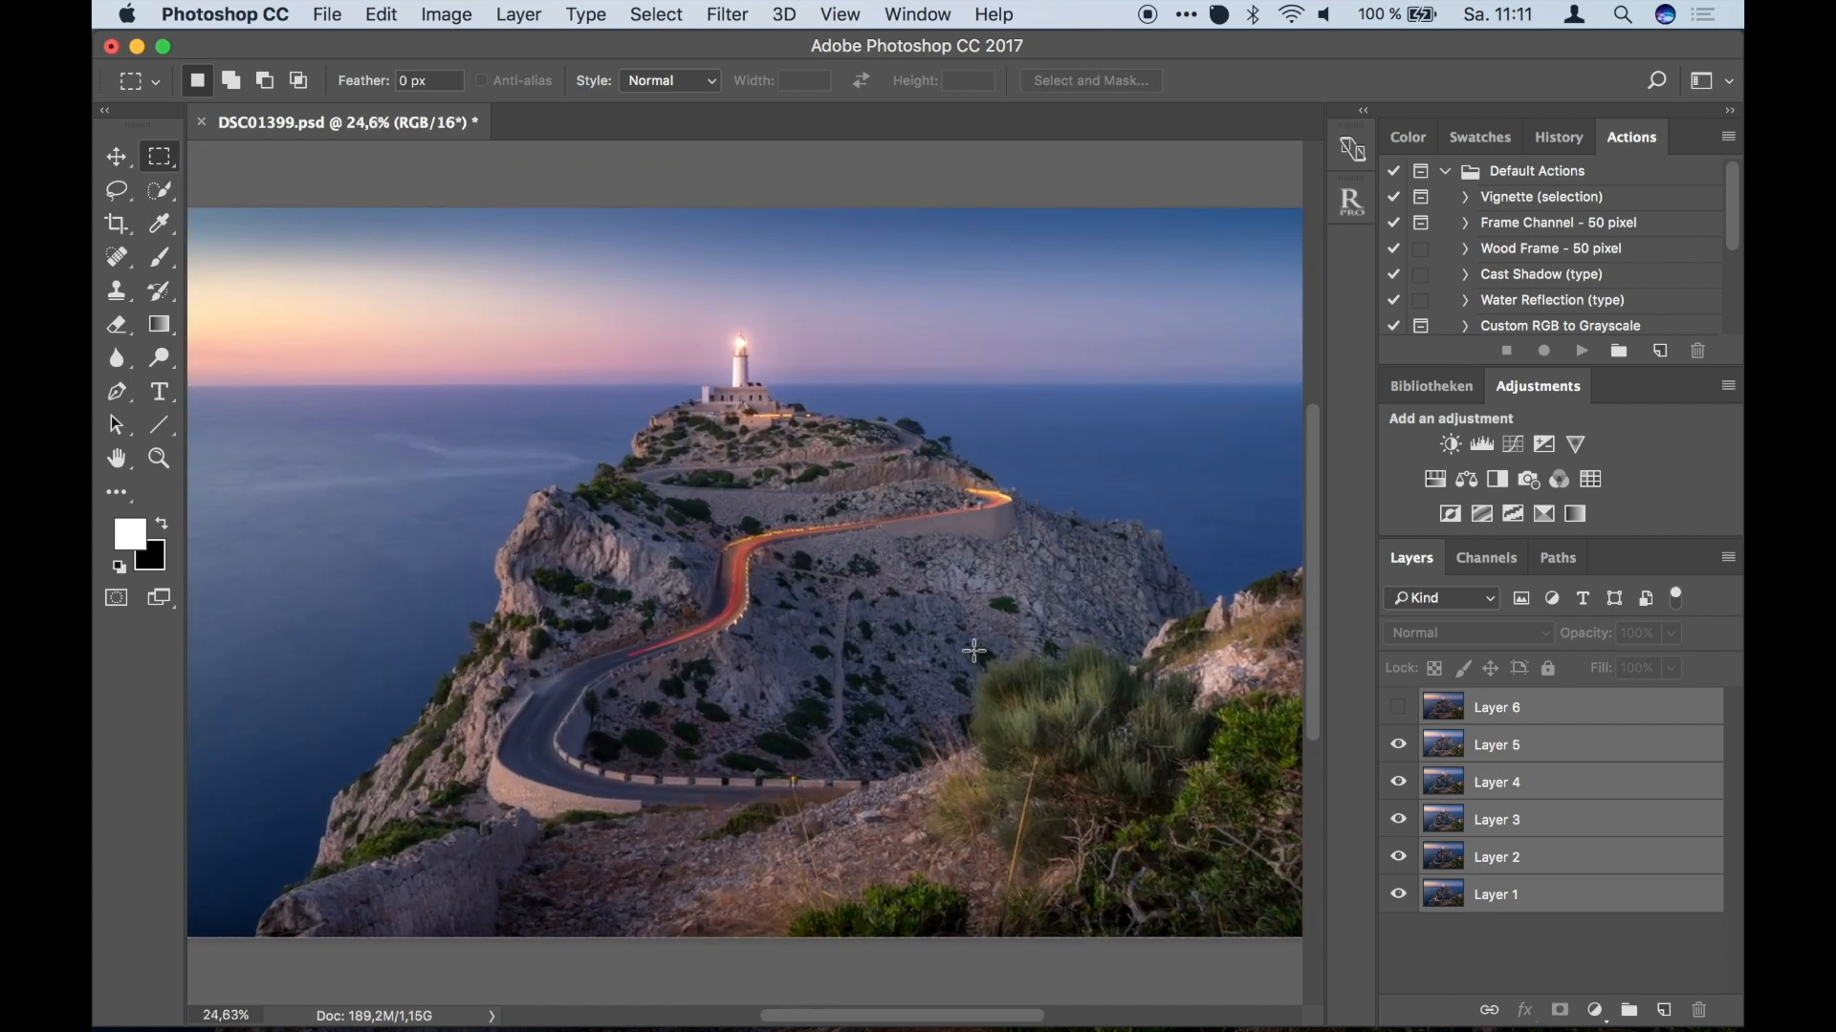
Hide Layer 5, Layer 4, Layer 3 and Layer 2 so that only Layer 1 remains visible.
{"action": "scroll", "coordinate": [974, 651], "scroll_direction": "down", "scroll_amount": 1}
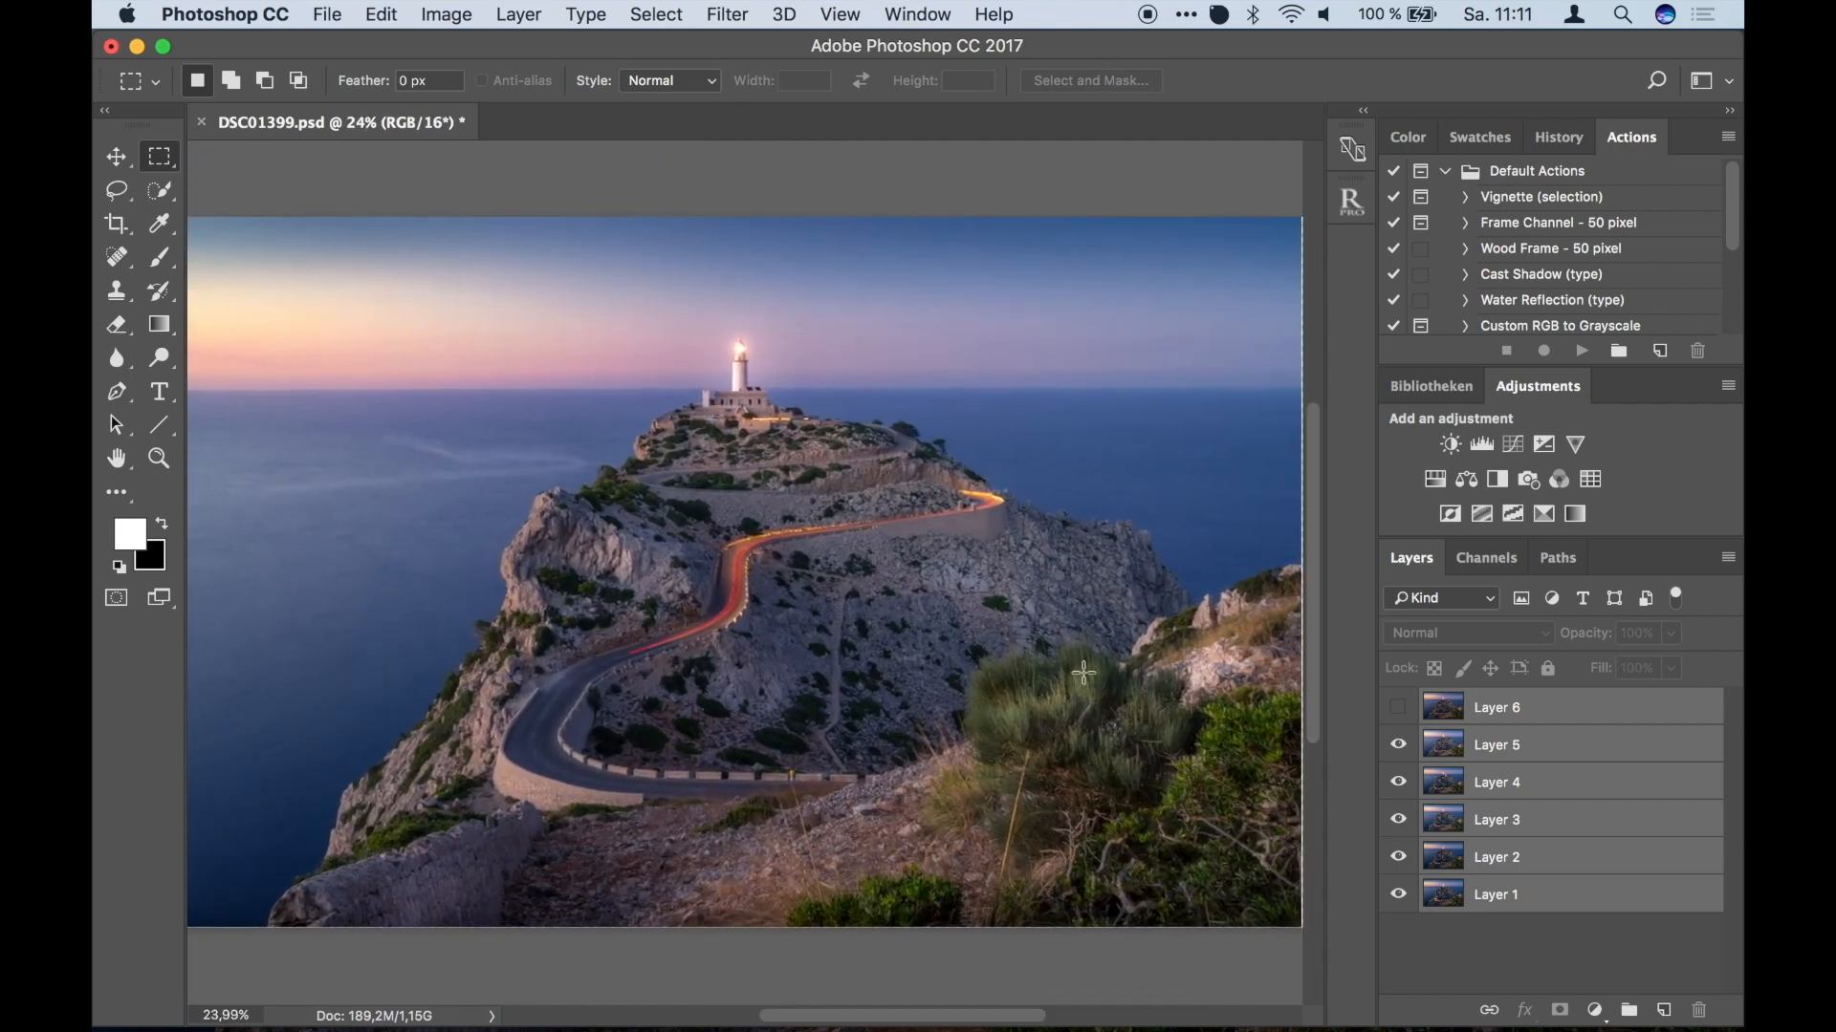
{"action": "left_click", "coordinate": [1397, 745]}
{"action": "left_click", "coordinate": [1398, 782]}
{"action": "left_click", "coordinate": [1399, 819]}
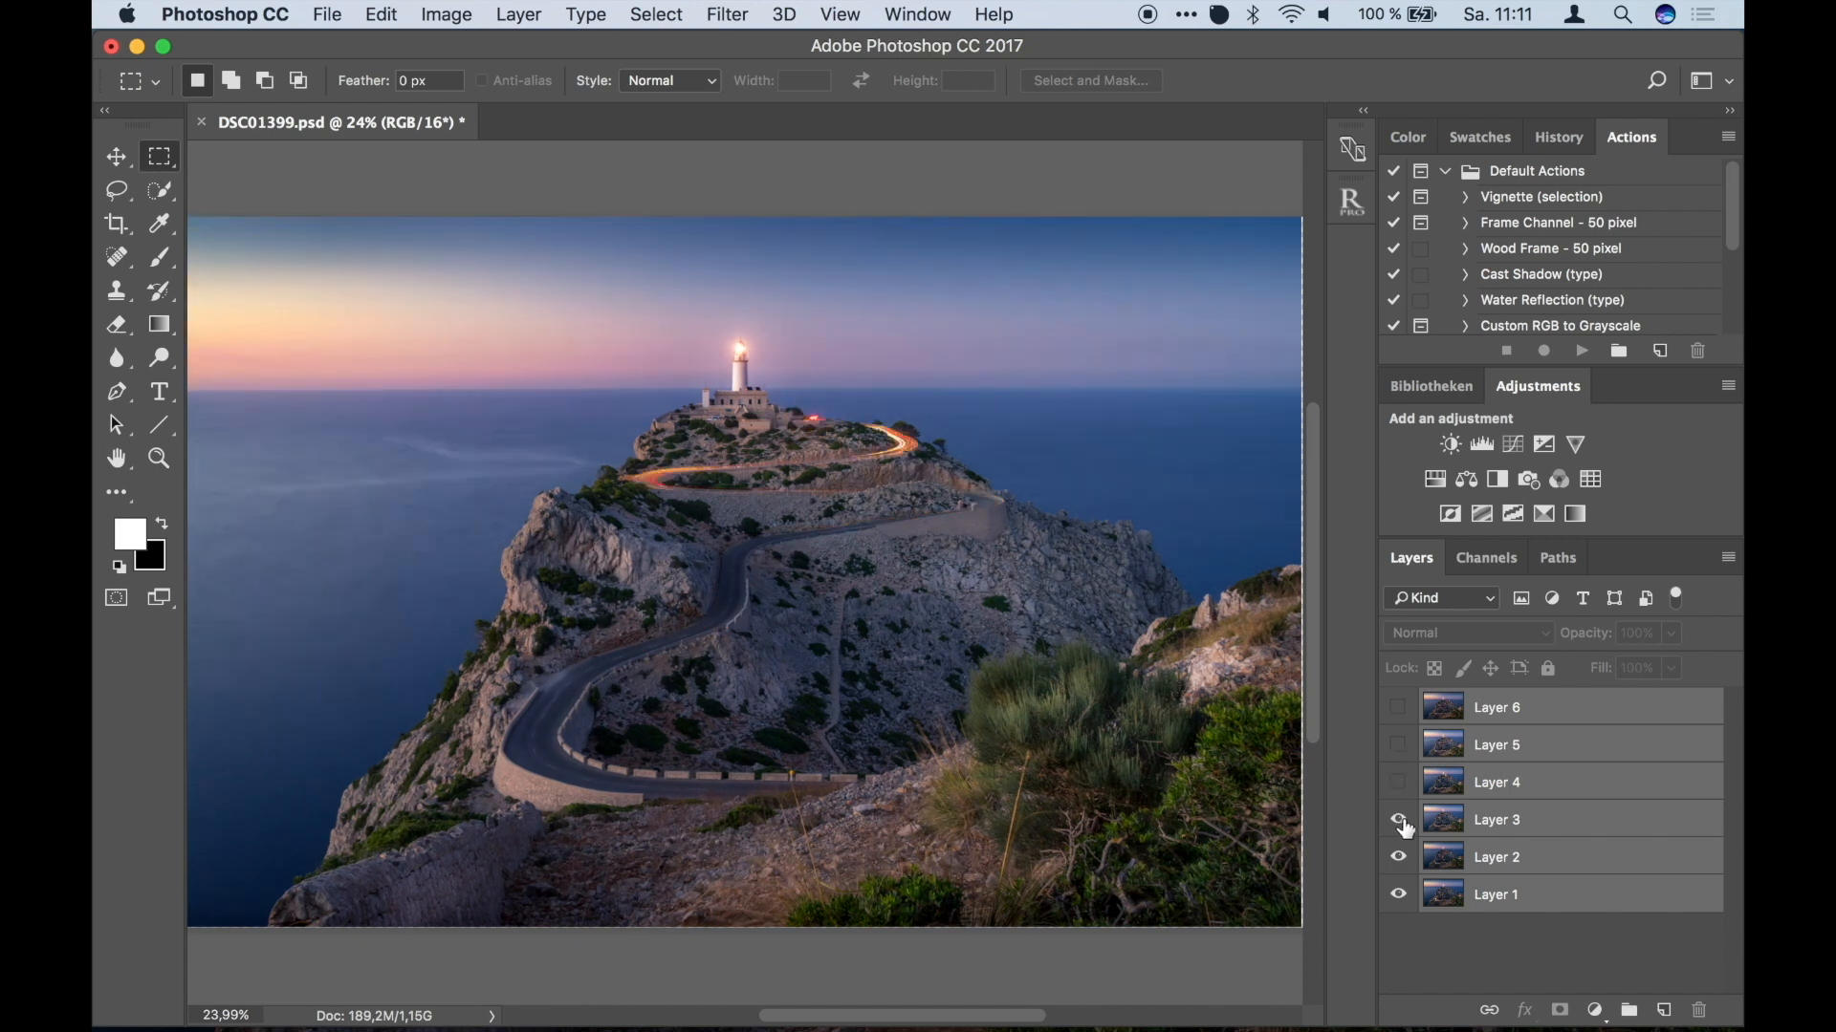
{"action": "left_click", "coordinate": [1397, 858]}
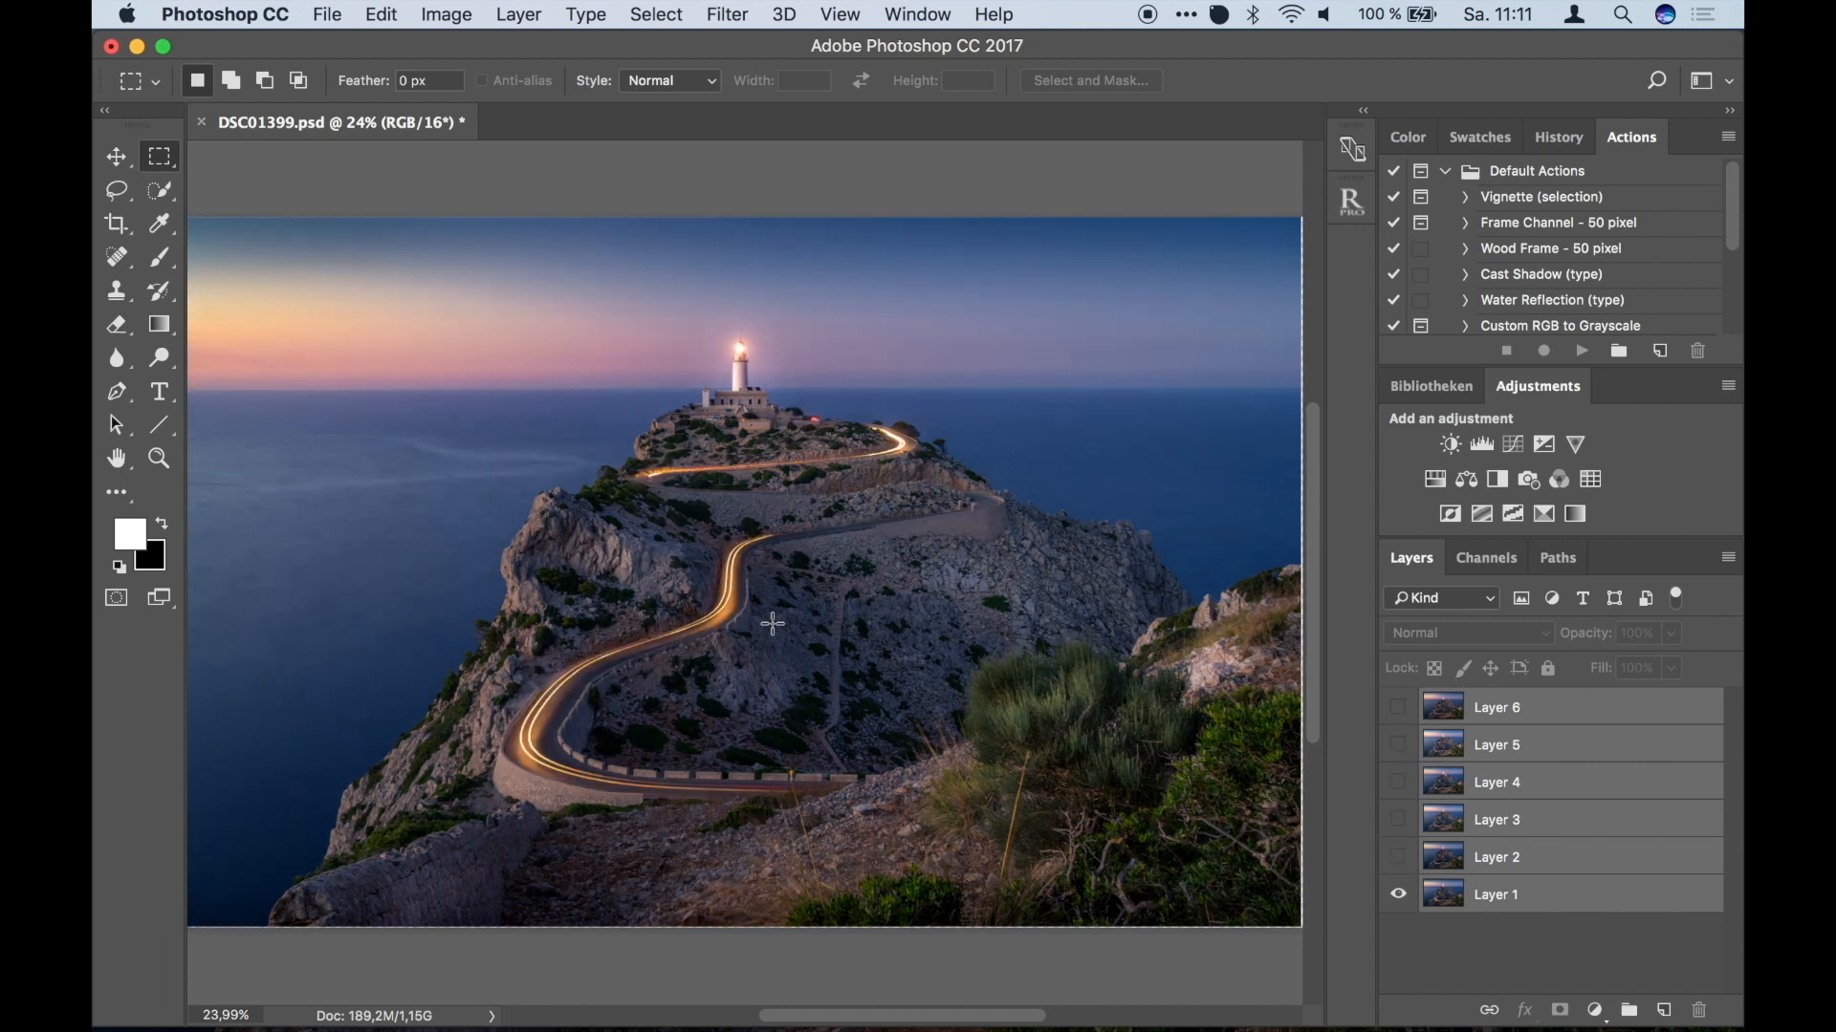
{"action": "scroll", "coordinate": [811, 656], "scroll_direction": "down", "scroll_amount": 2}
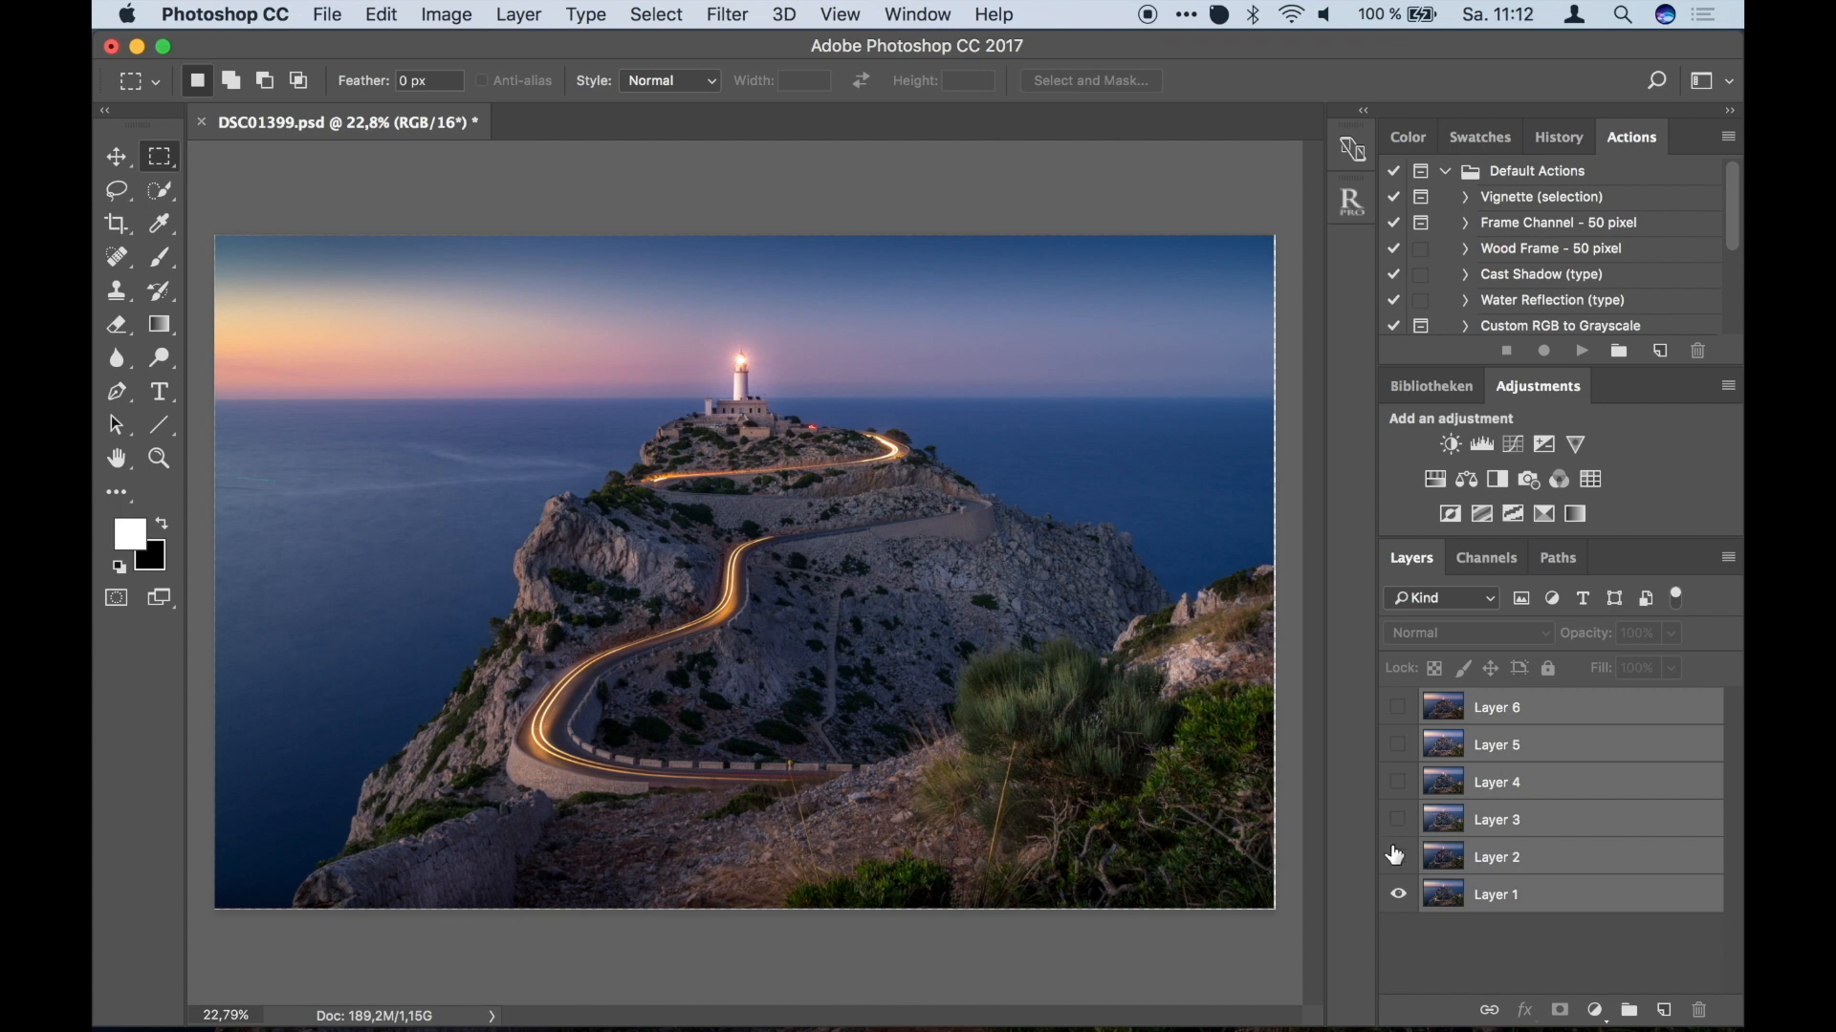
Compare Layer 2 with Layer 1, keep Layer 2 visible and set its blend mode to Lighten.
{"action": "left_click", "coordinate": [1398, 863]}
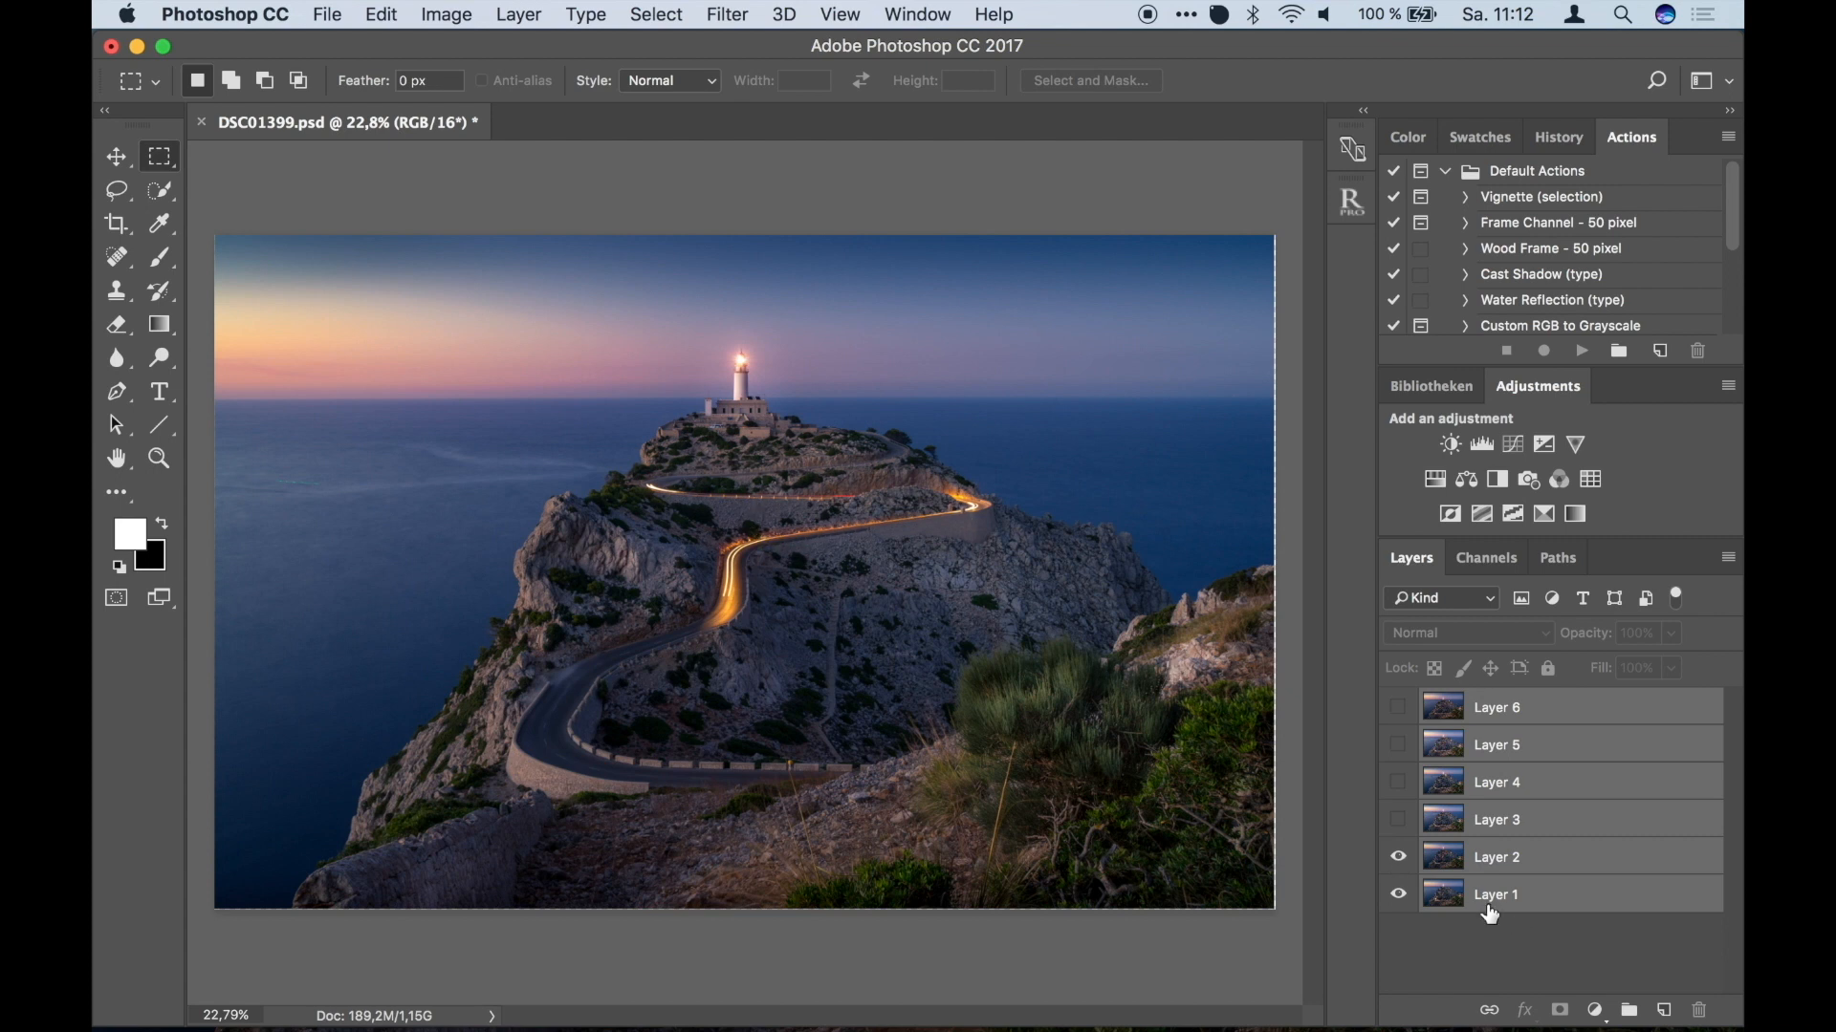
{"action": "left_click", "coordinate": [1398, 859]}
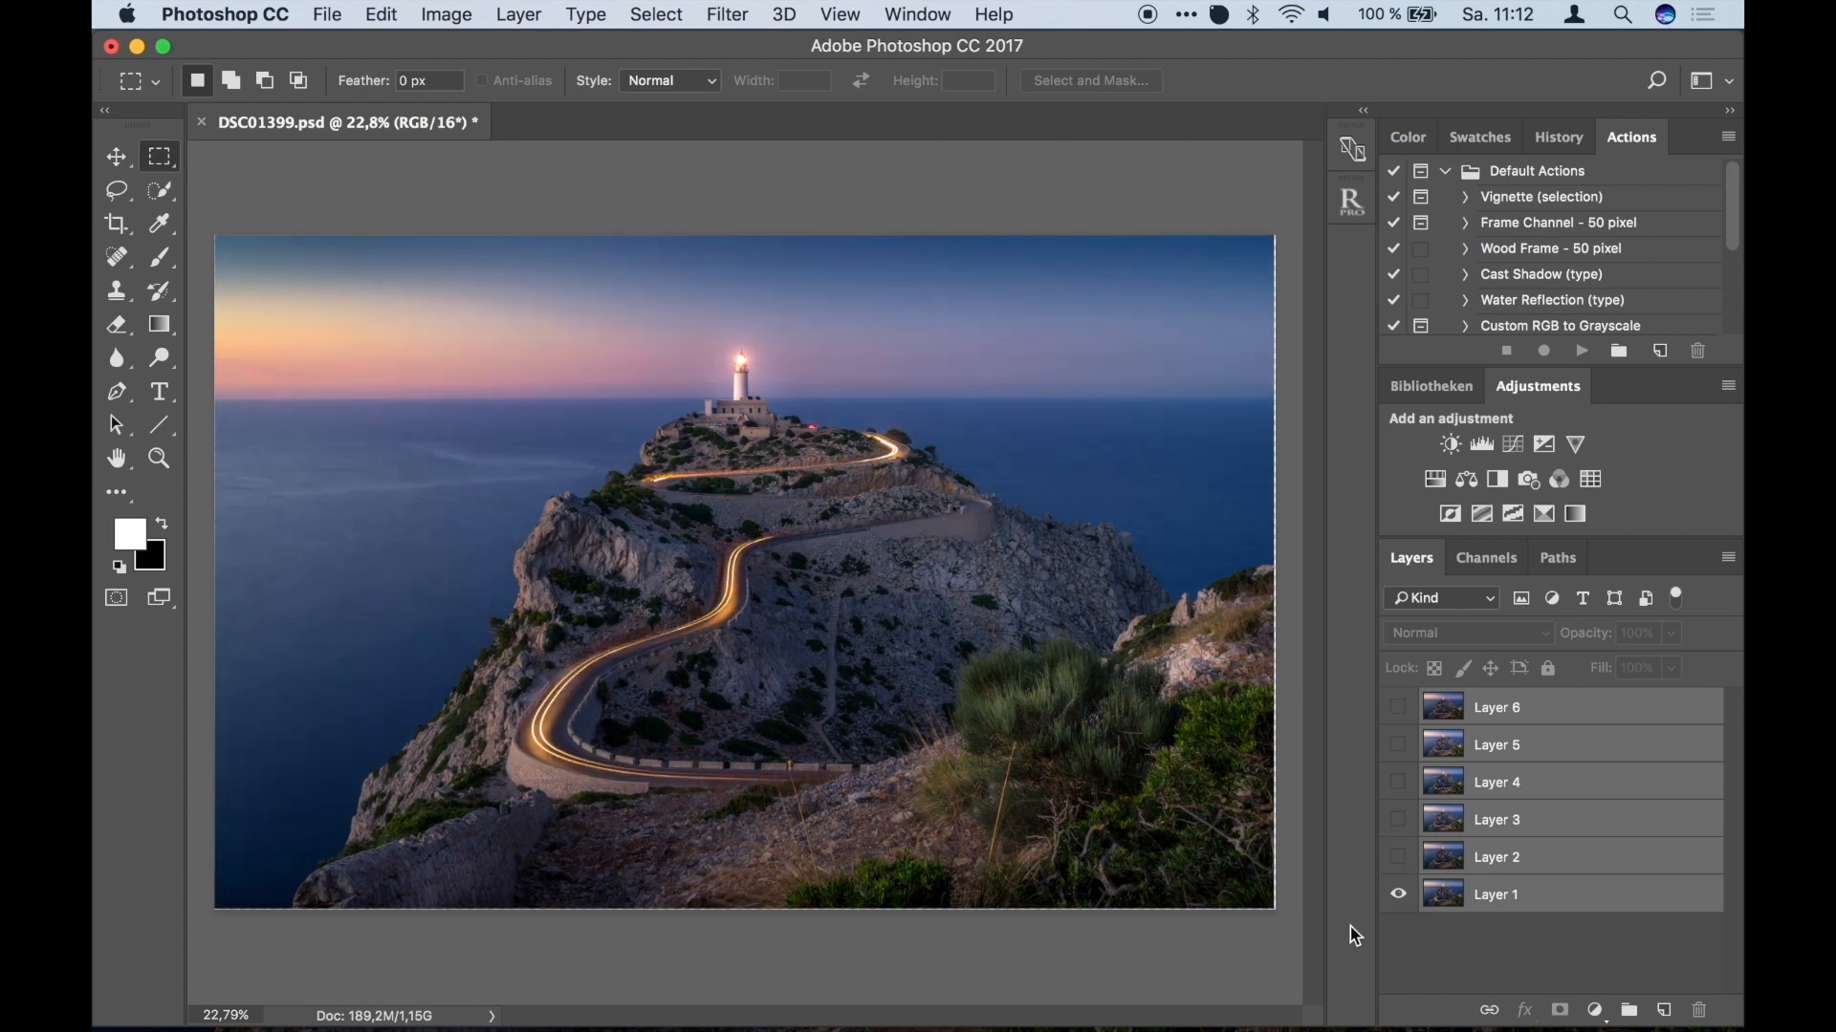
{"action": "left_click", "coordinate": [1498, 860]}
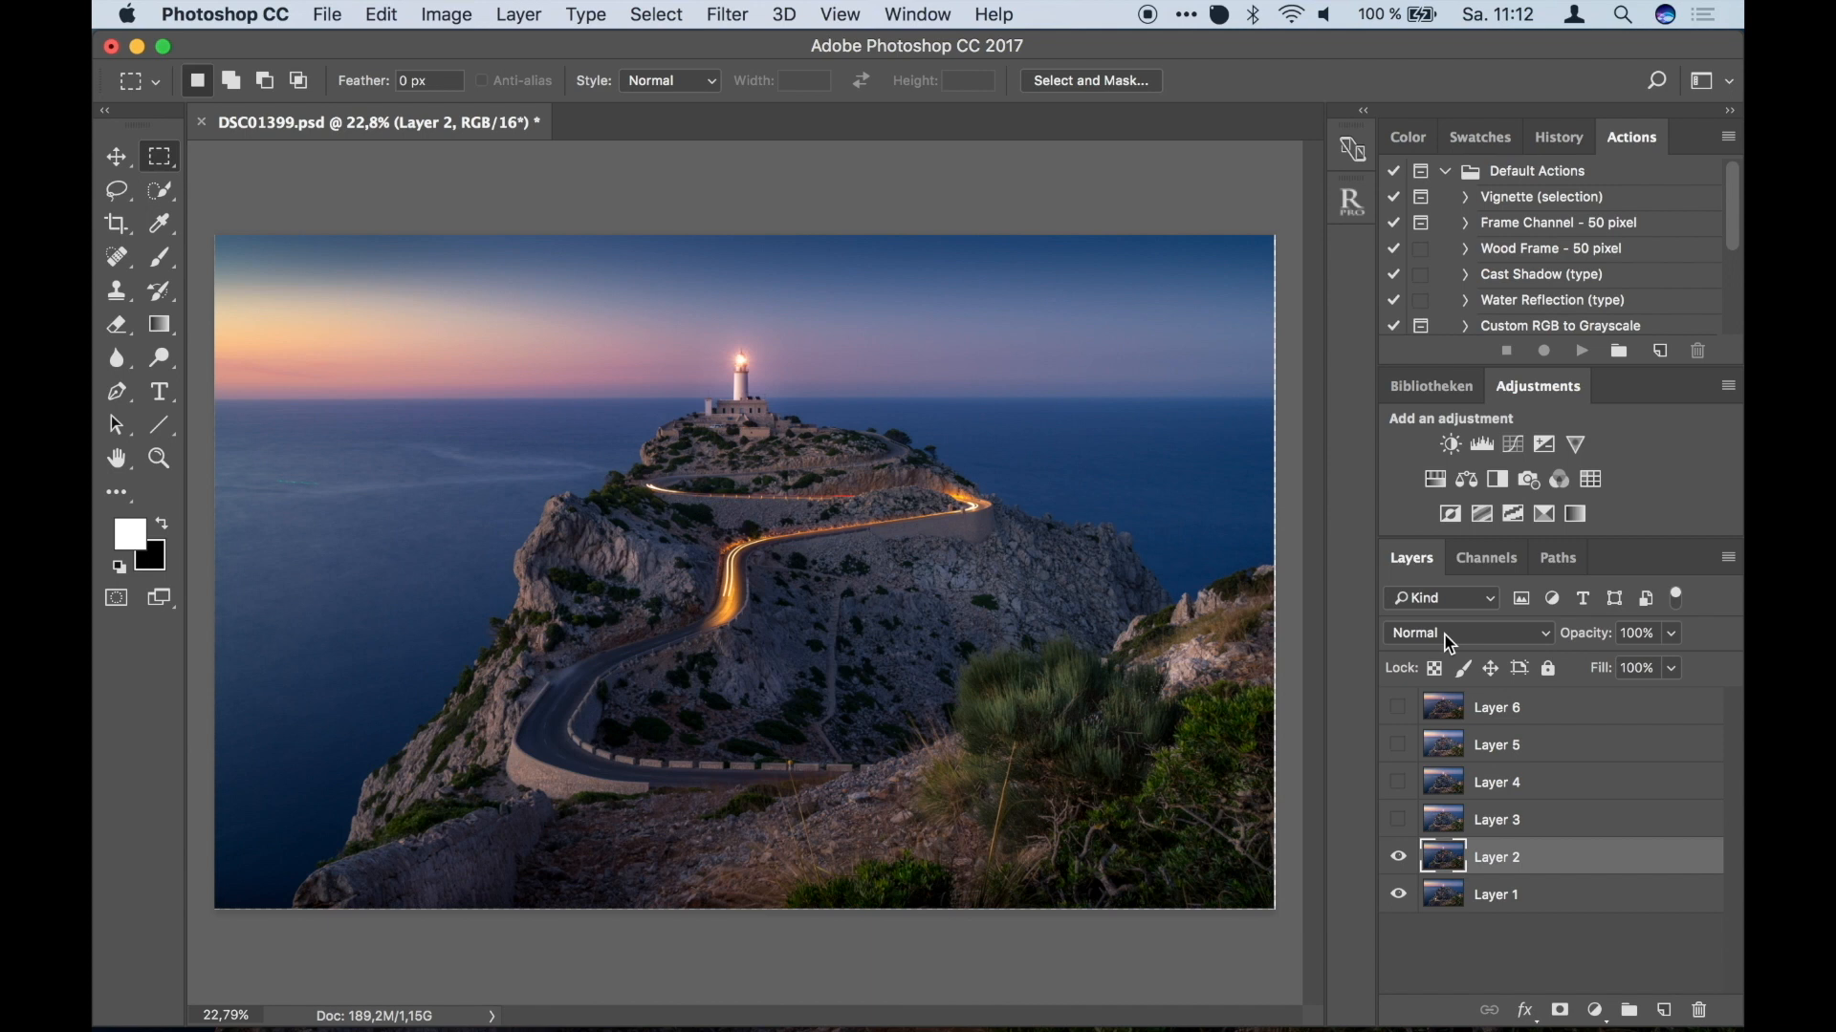
{"action": "left_click", "coordinate": [1450, 639]}
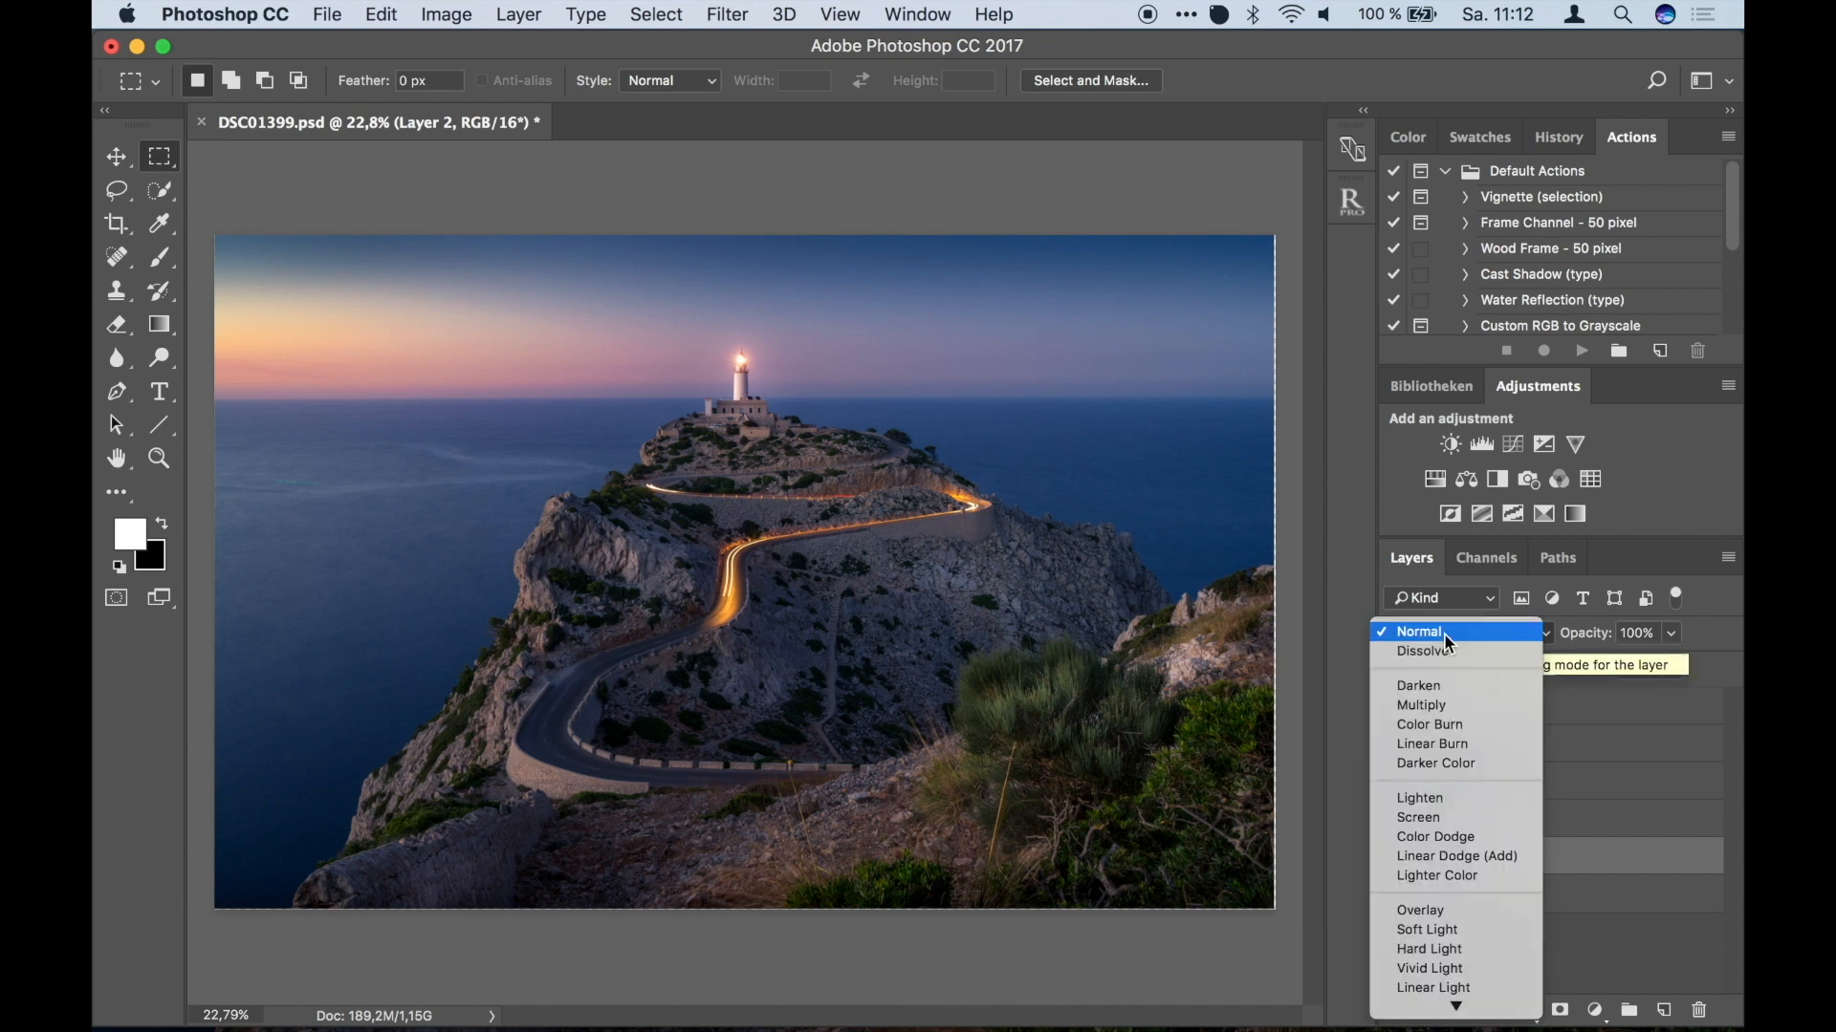
{"action": "mouse_move", "coordinate": [1469, 1012]}
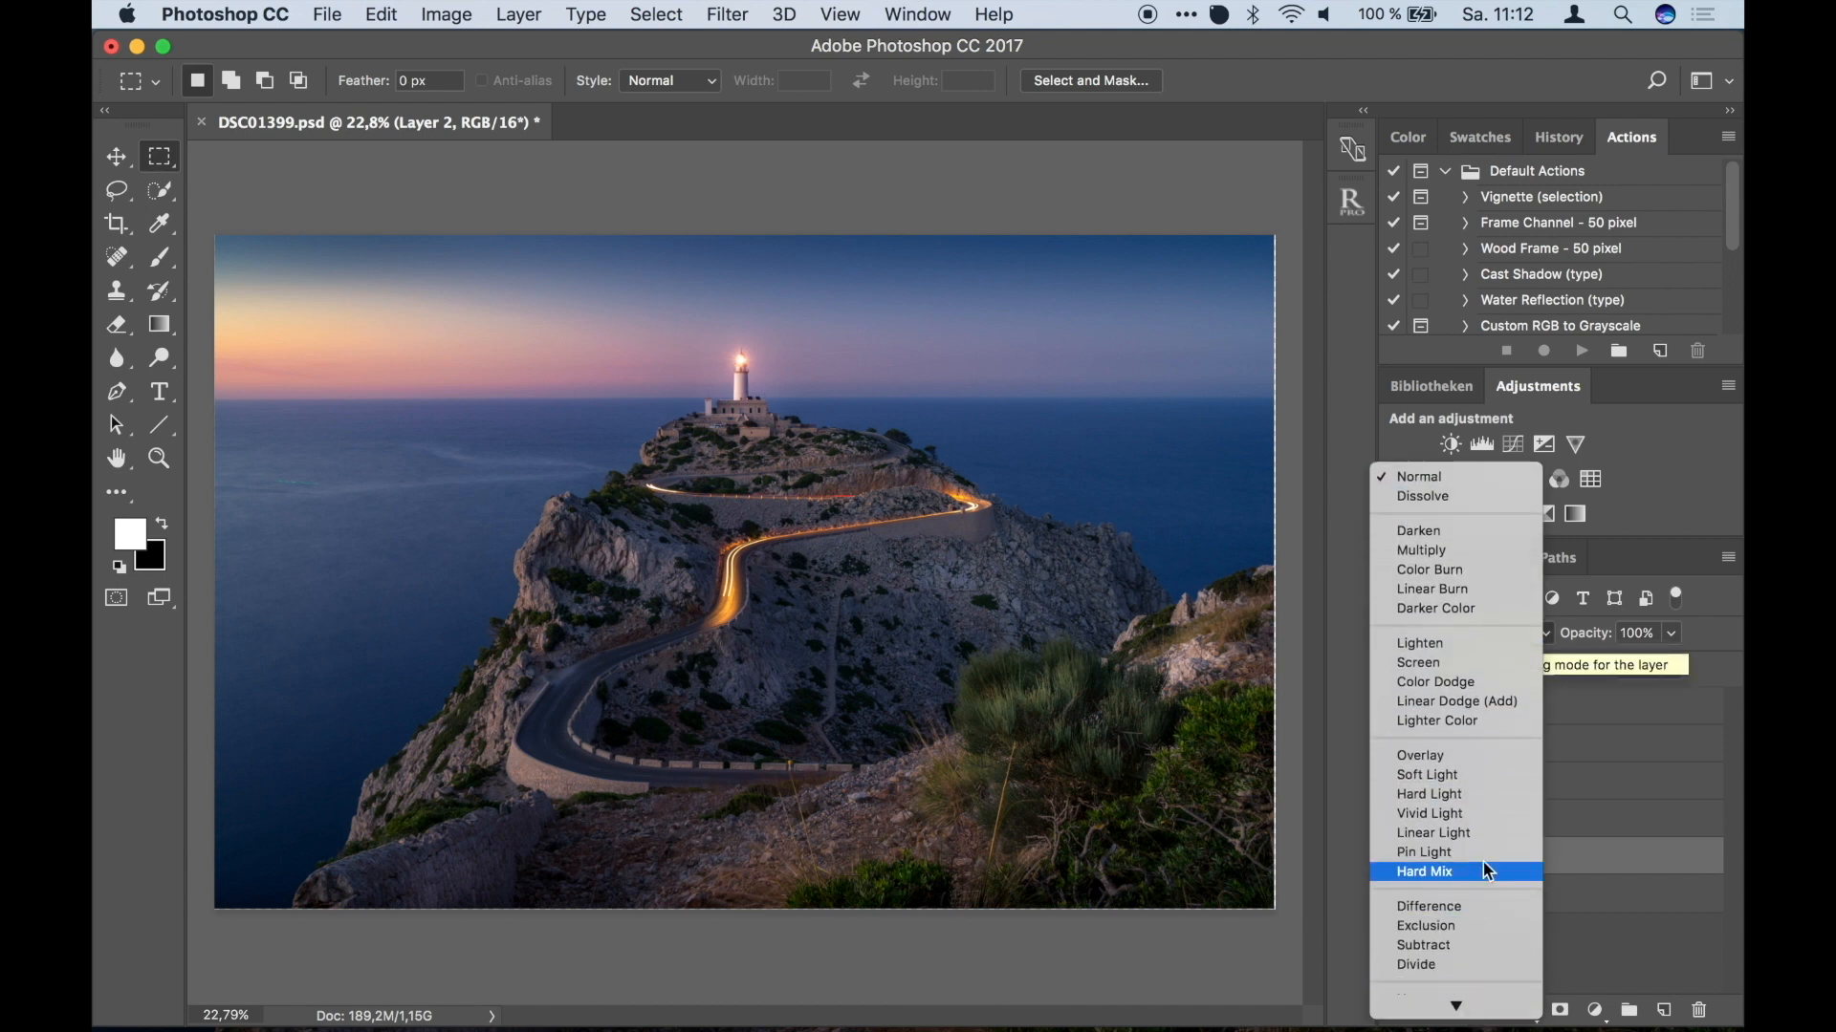
{"action": "left_click", "coordinate": [1467, 644]}
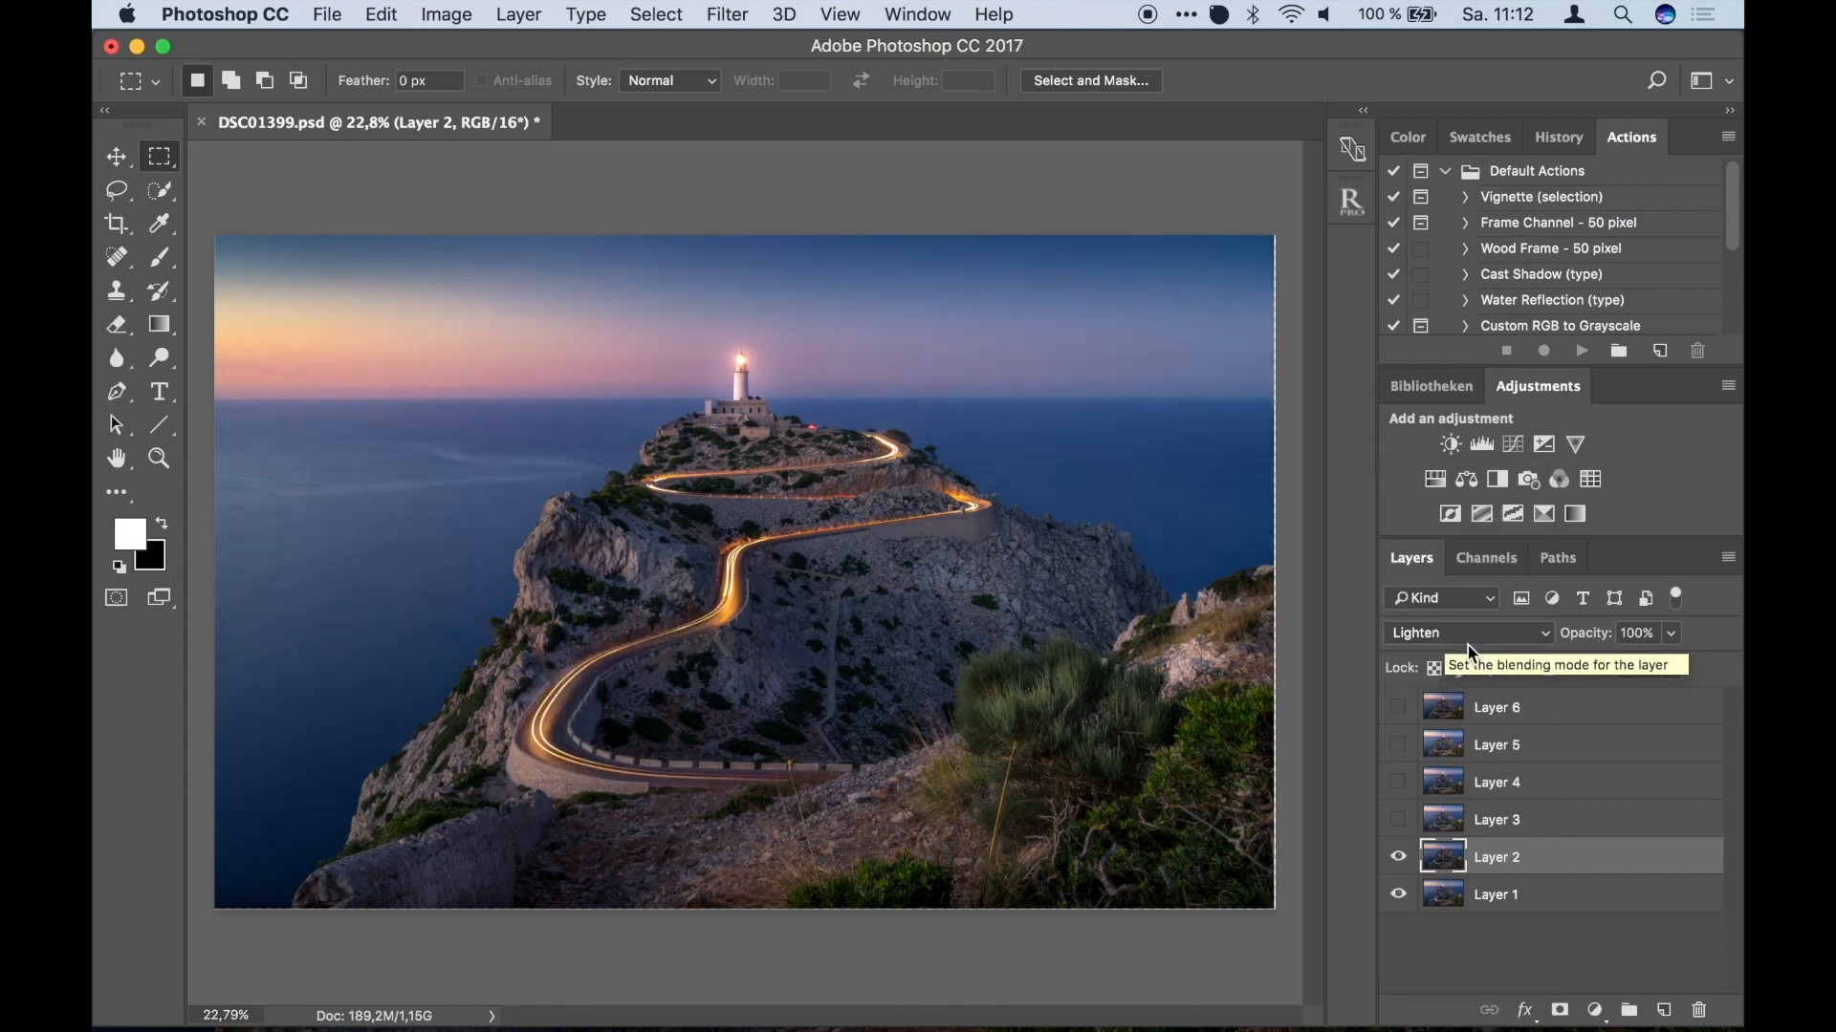
Examine the combined light trails up close along the road while repeatedly hiding and showing Layer 2.
{"action": "scroll", "coordinate": [755, 606], "scroll_direction": "up", "scroll_amount": 1}
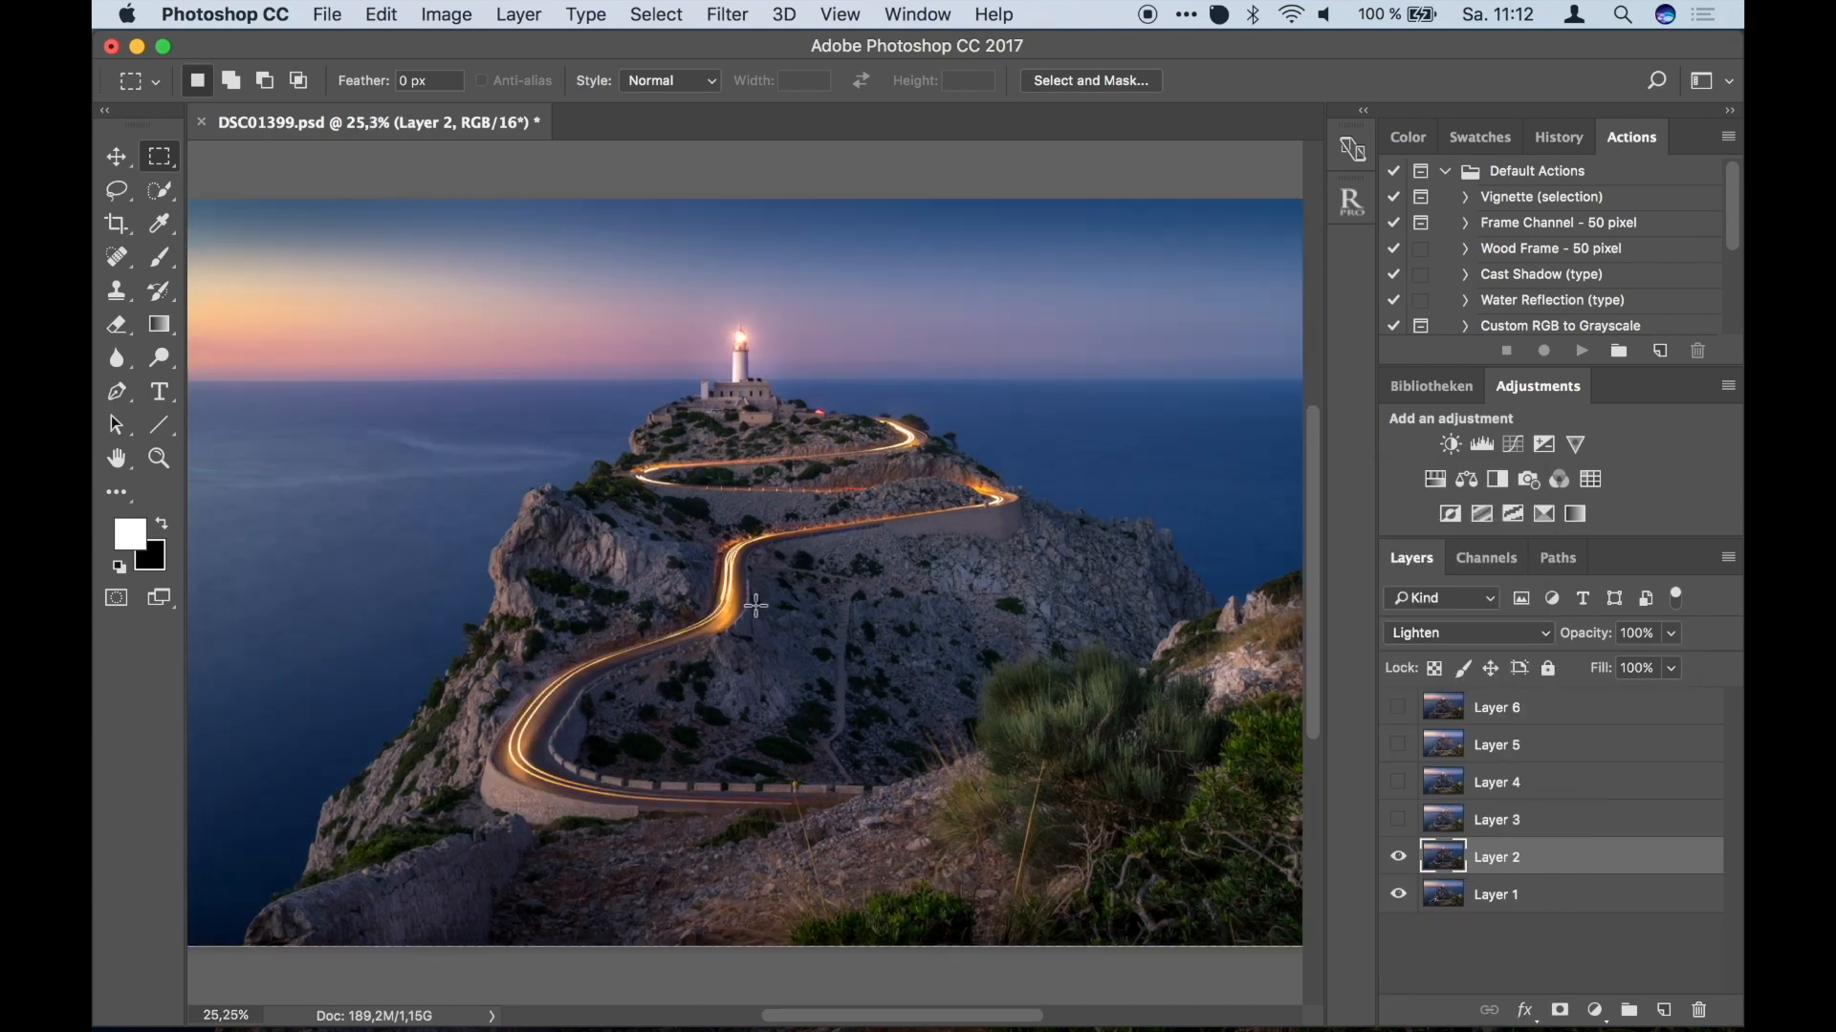
{"action": "scroll", "coordinate": [755, 605], "scroll_direction": "up", "scroll_amount": 5}
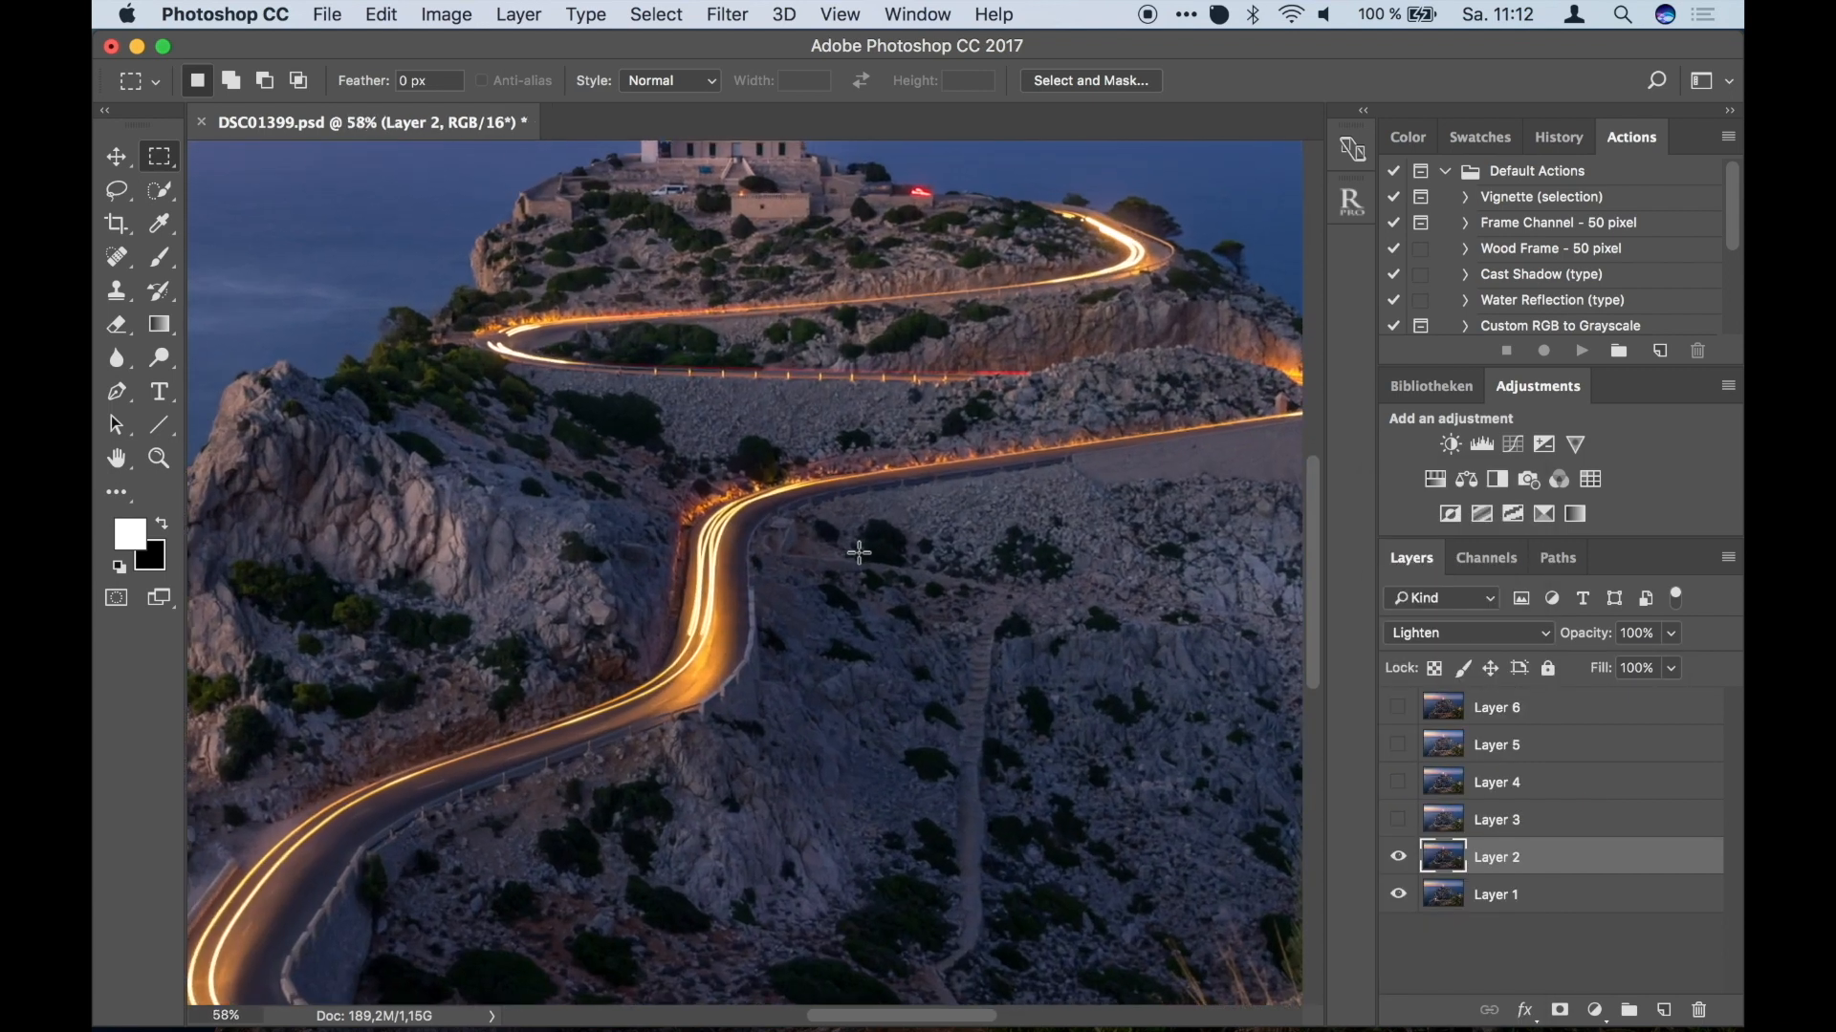
{"action": "scroll", "coordinate": [859, 553], "scroll_direction": "up", "scroll_amount": 1}
{"action": "left_click", "coordinate": [1401, 857]}
{"action": "left_click", "coordinate": [1405, 855]}
{"action": "left_click", "coordinate": [1405, 855]}
{"action": "left_click", "coordinate": [1405, 856]}
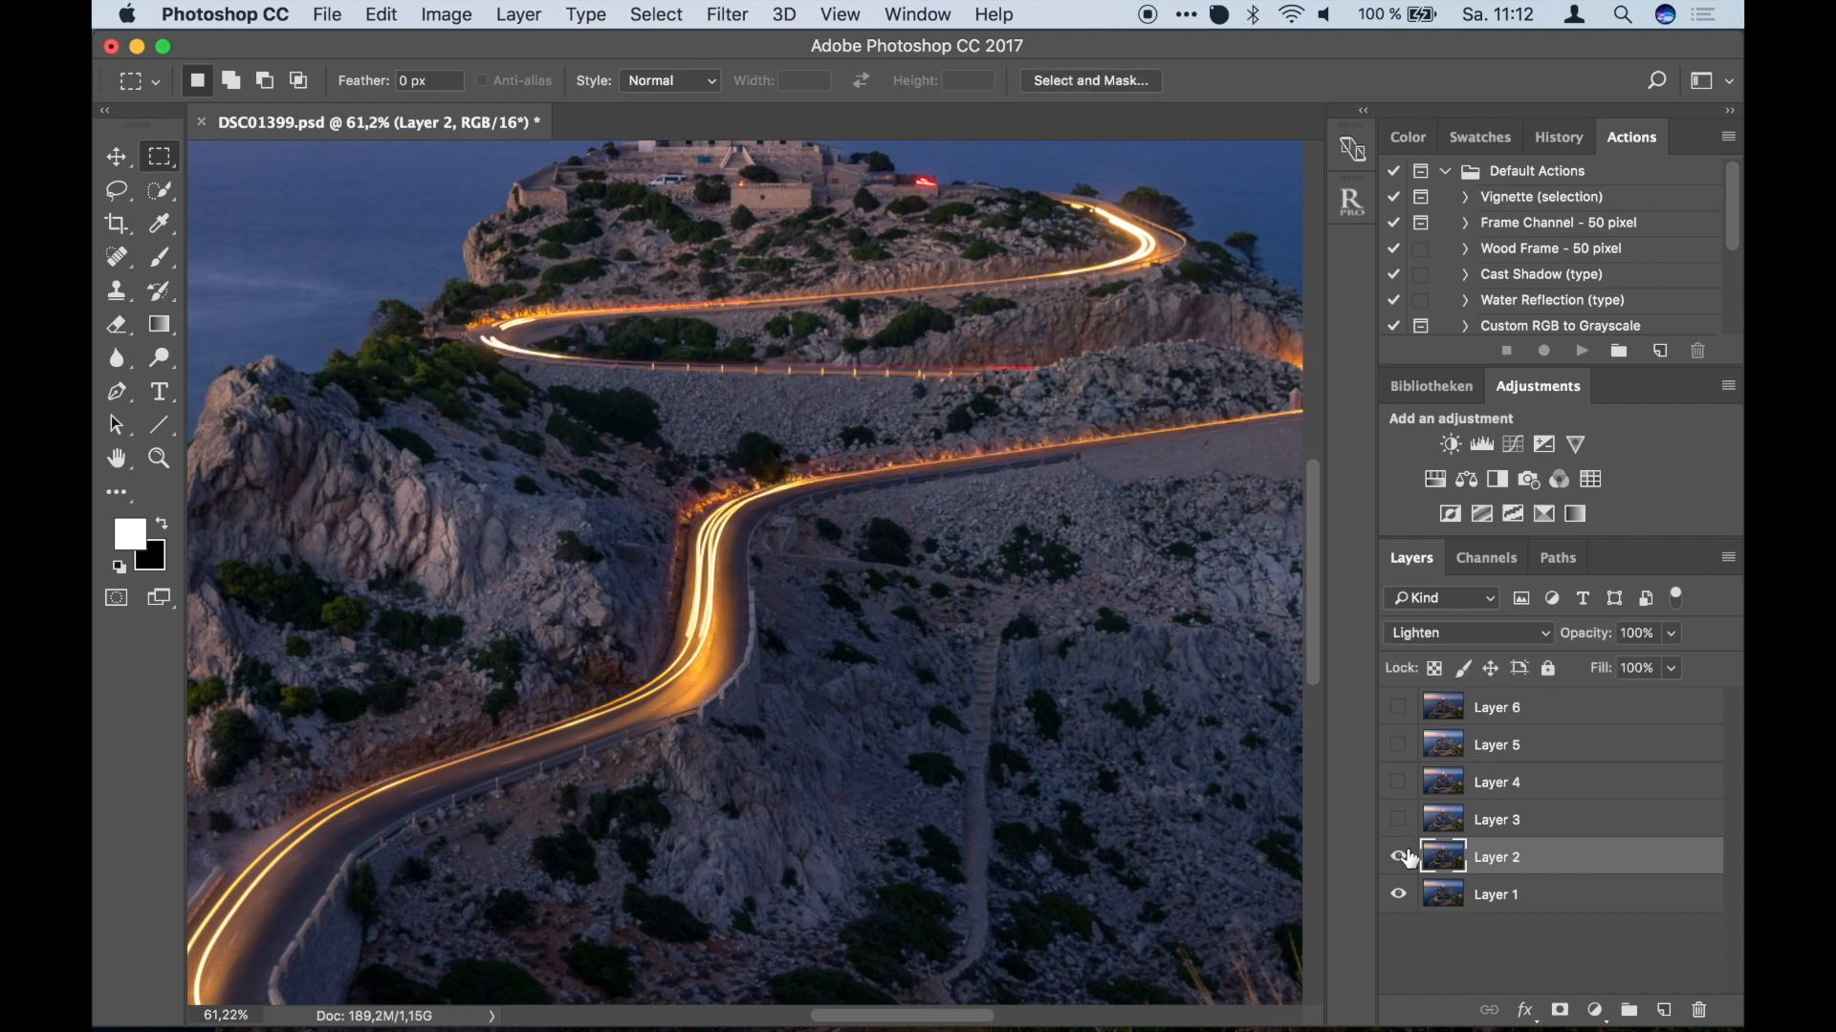
{"action": "scroll", "coordinate": [1052, 615], "scroll_direction": "right", "scroll_amount": 5}
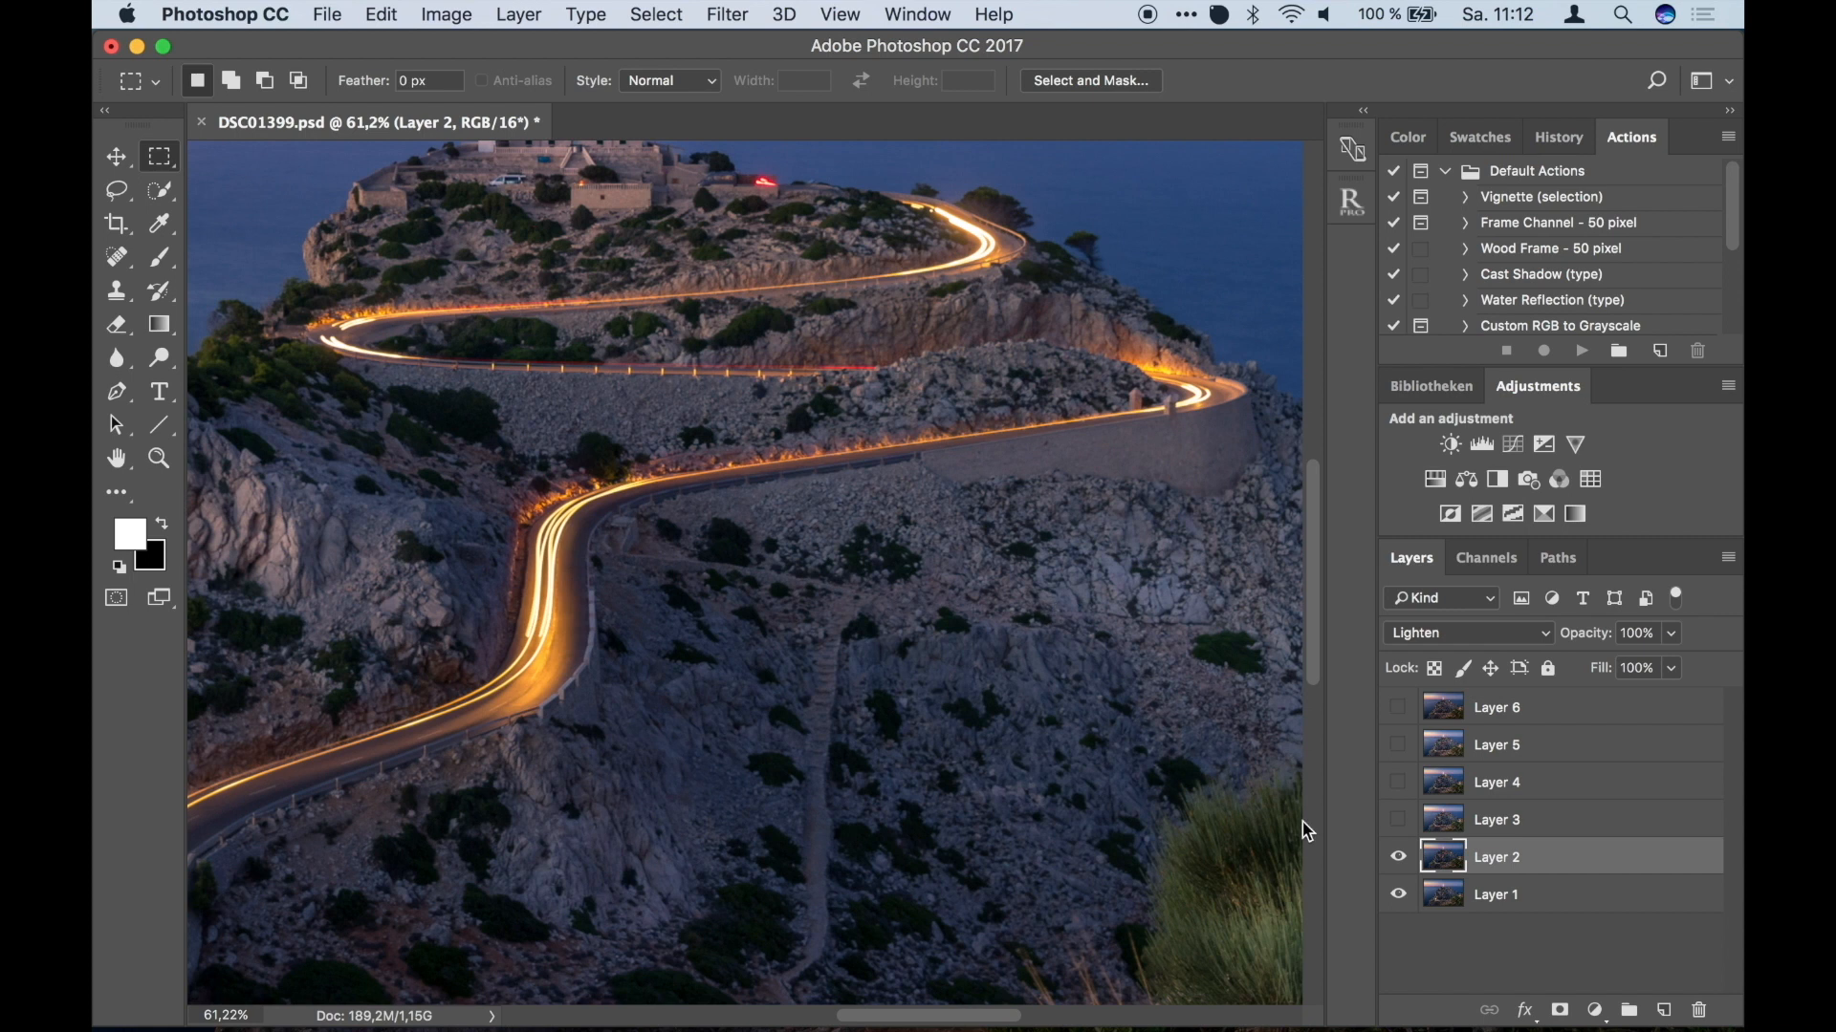
{"action": "left_click", "coordinate": [1406, 856]}
{"action": "left_click", "coordinate": [1405, 857]}
{"action": "left_click", "coordinate": [1406, 856]}
{"action": "left_click", "coordinate": [1405, 857]}
{"action": "scroll", "coordinate": [715, 555], "scroll_direction": "down", "scroll_amount": 5}
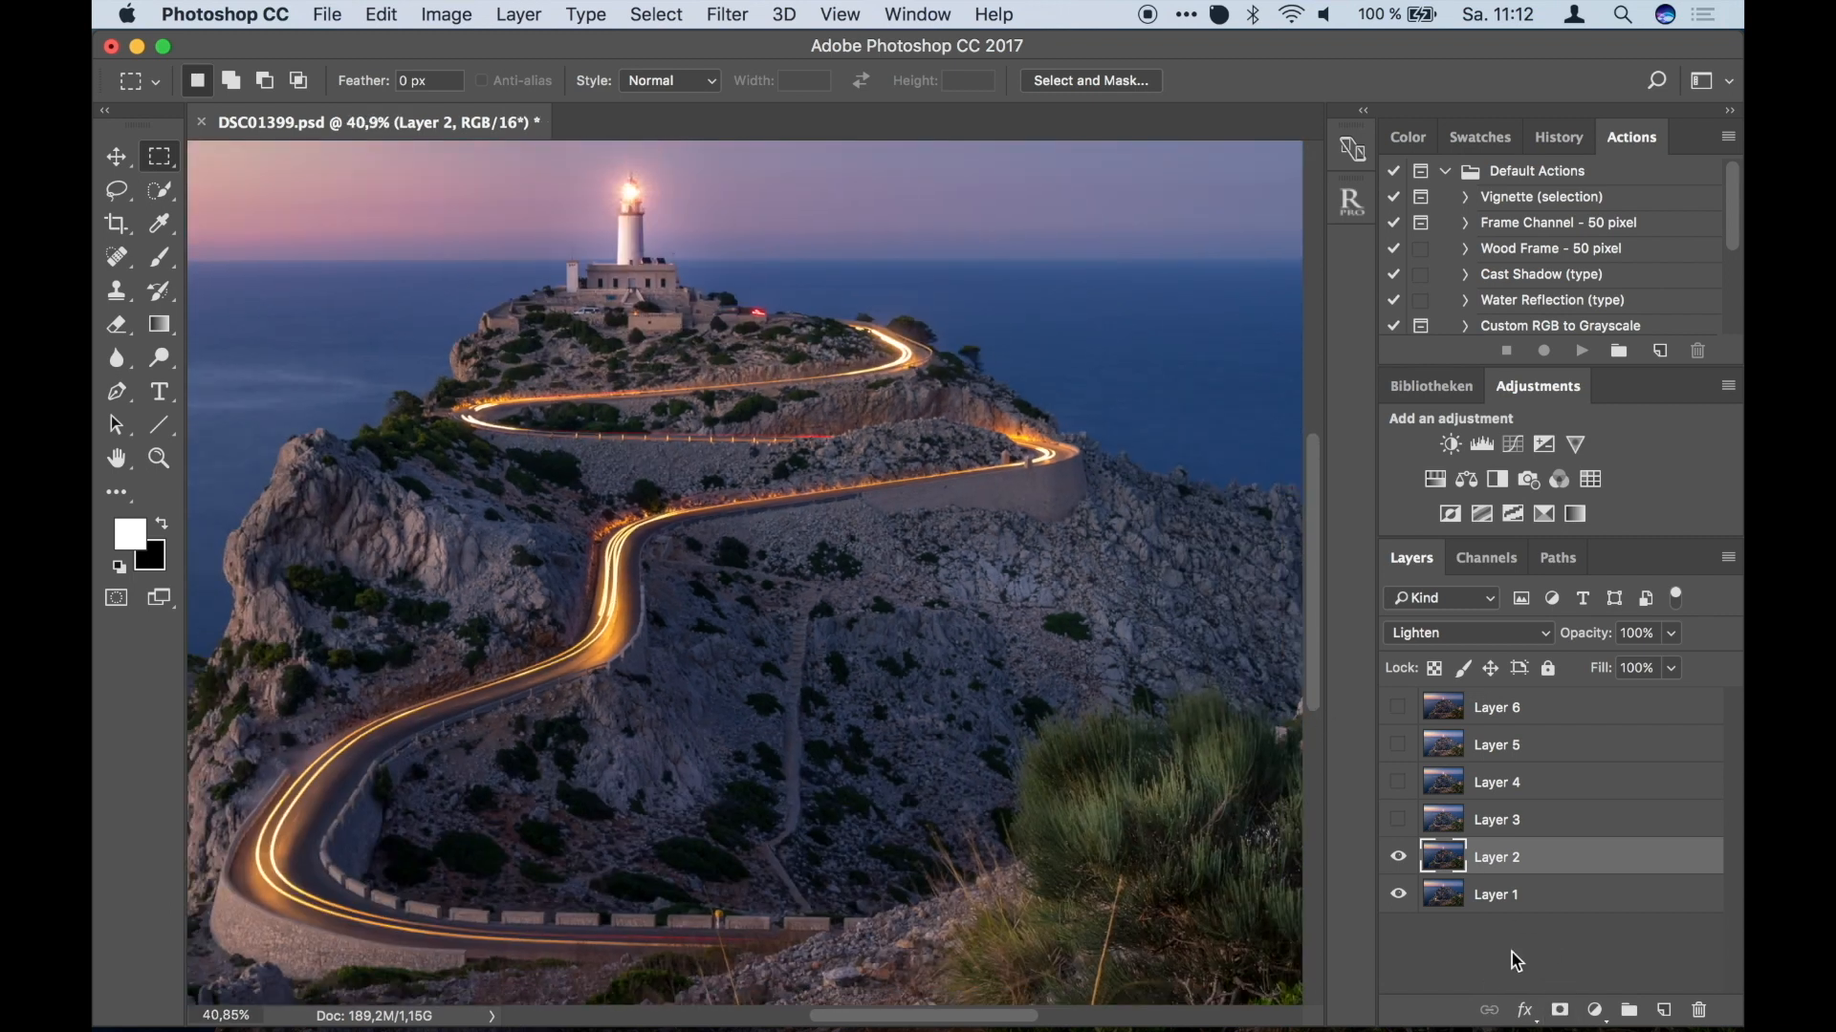
Add a layer mask to Layer 2, ready the Brush tool with a white foreground and invert the mask to black.
{"action": "left_click", "coordinate": [1558, 1012]}
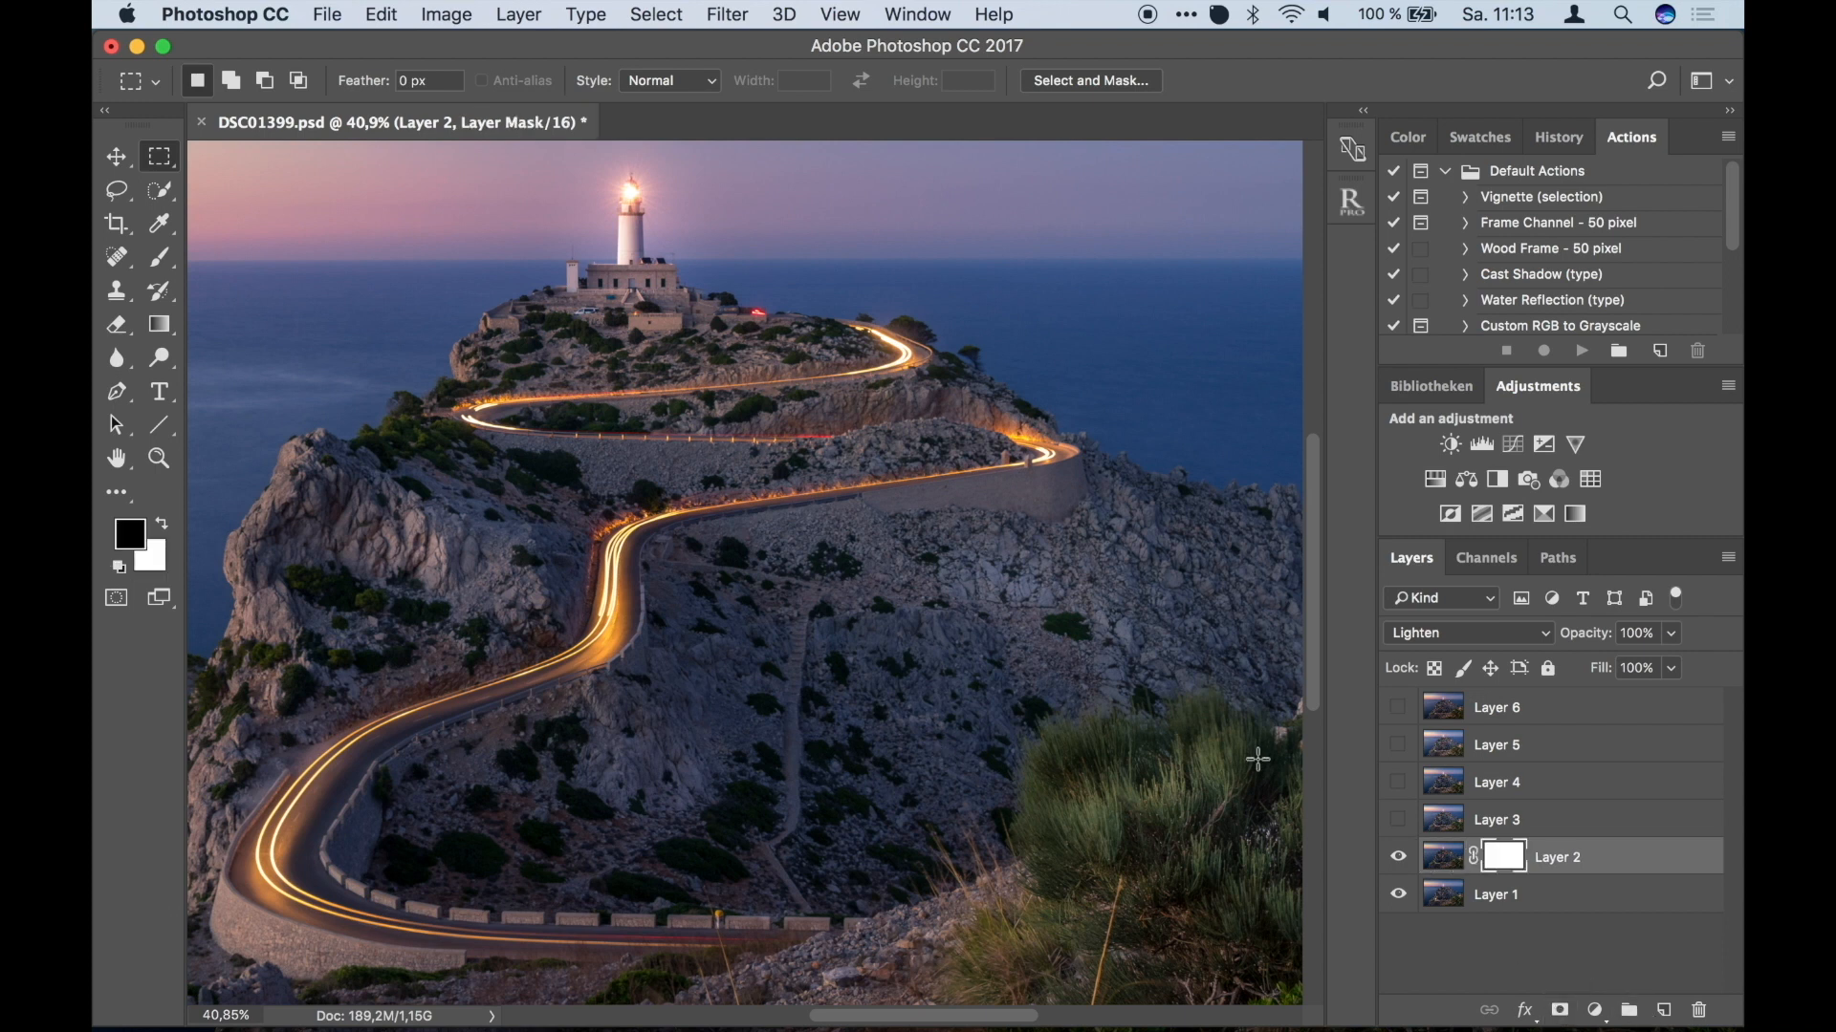
{"action": "left_click", "coordinate": [156, 258]}
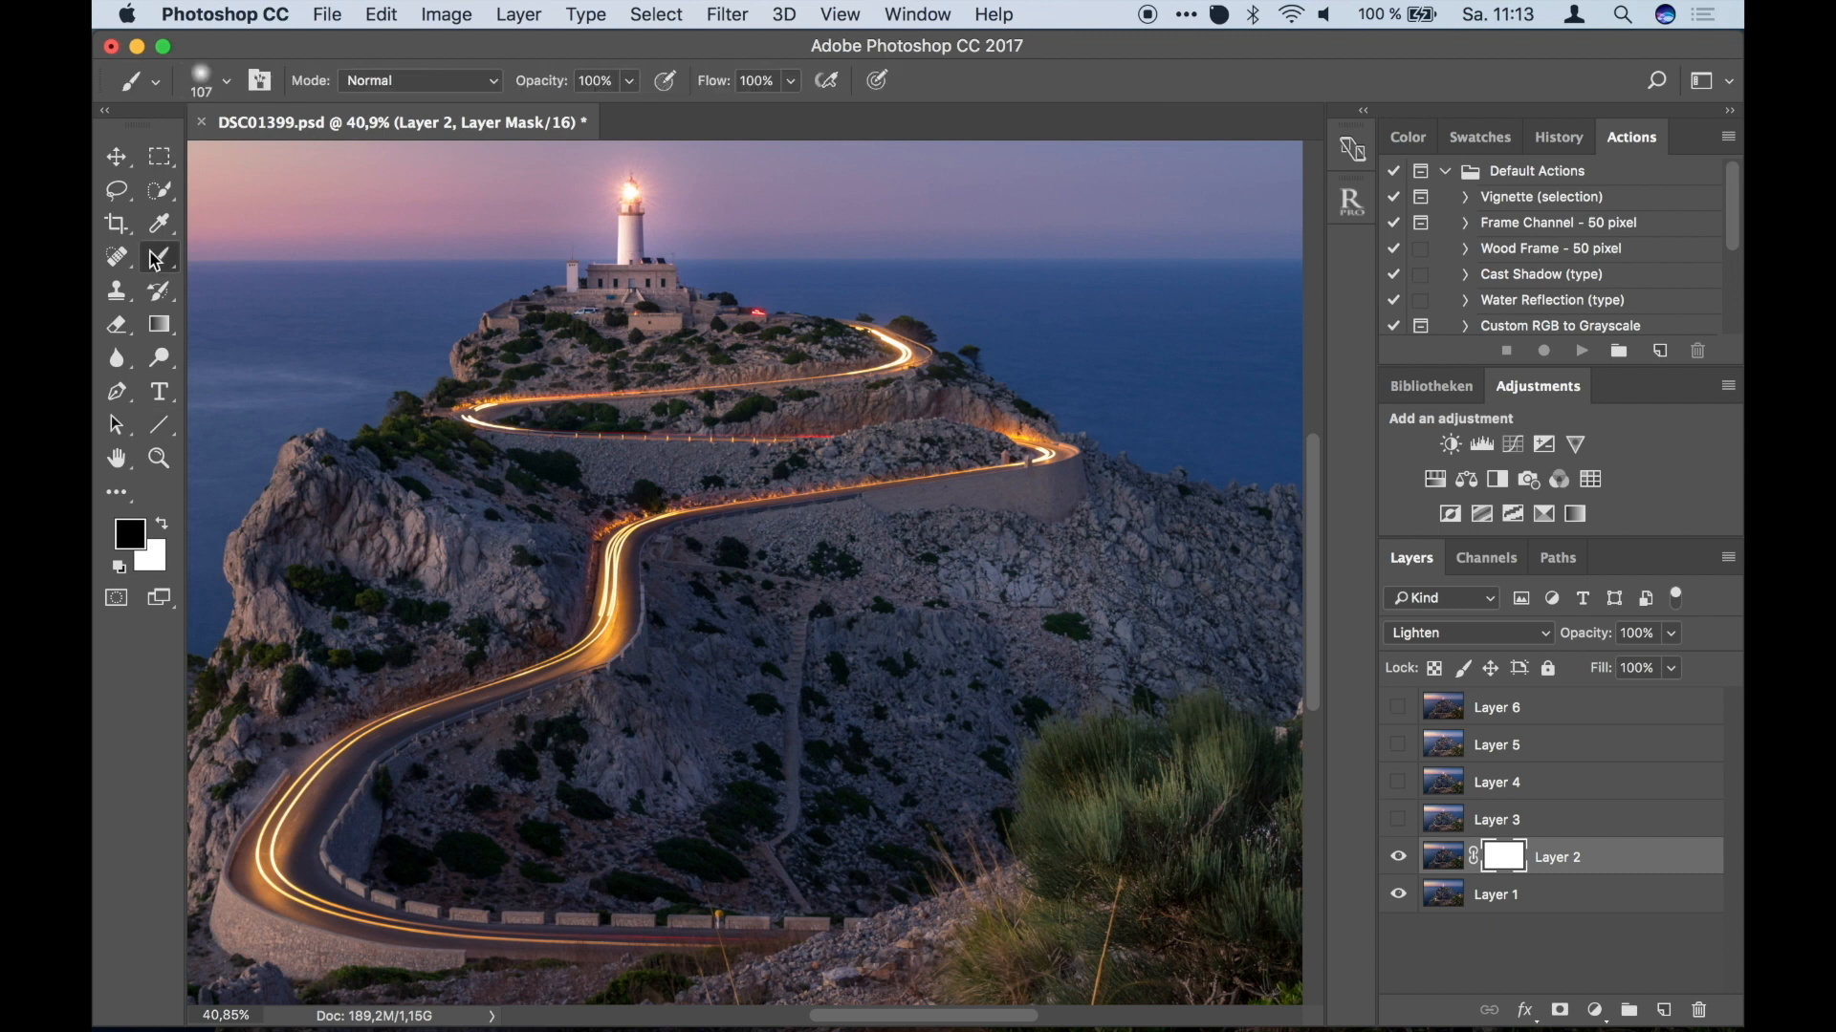
{"action": "left_click", "coordinate": [163, 524]}
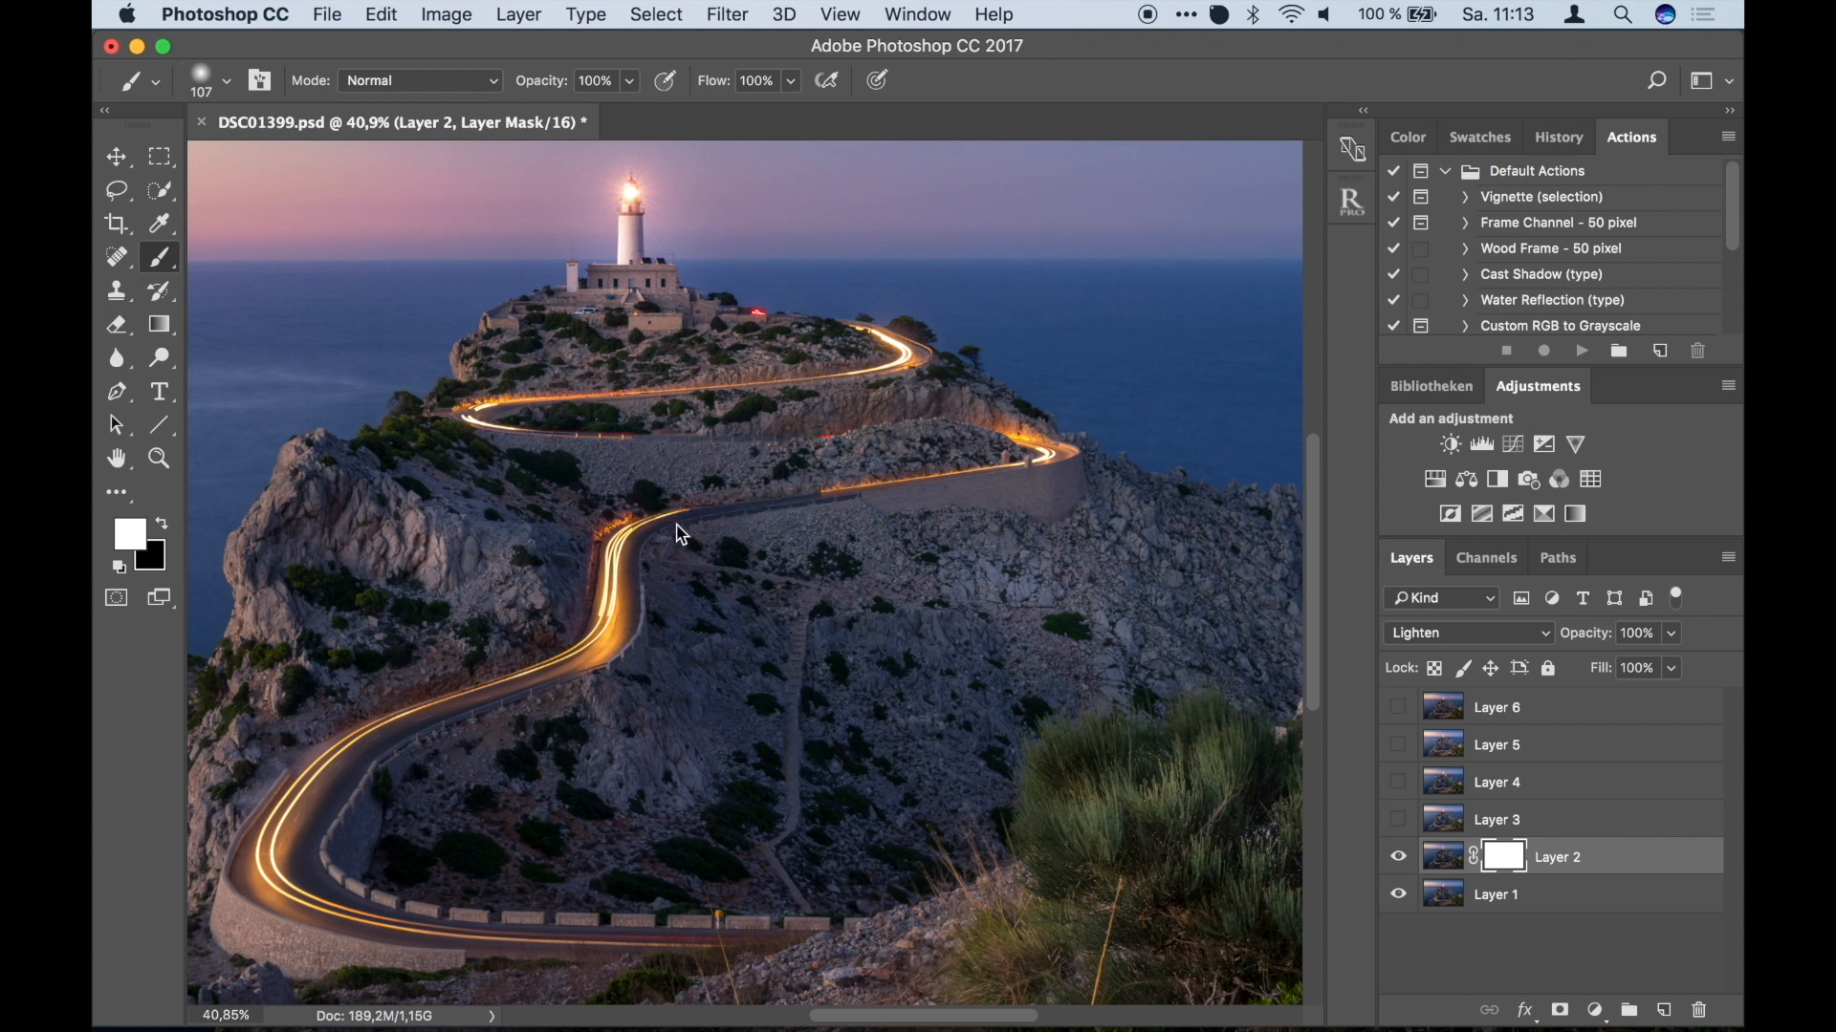
{"action": "key", "text": "super+i"}
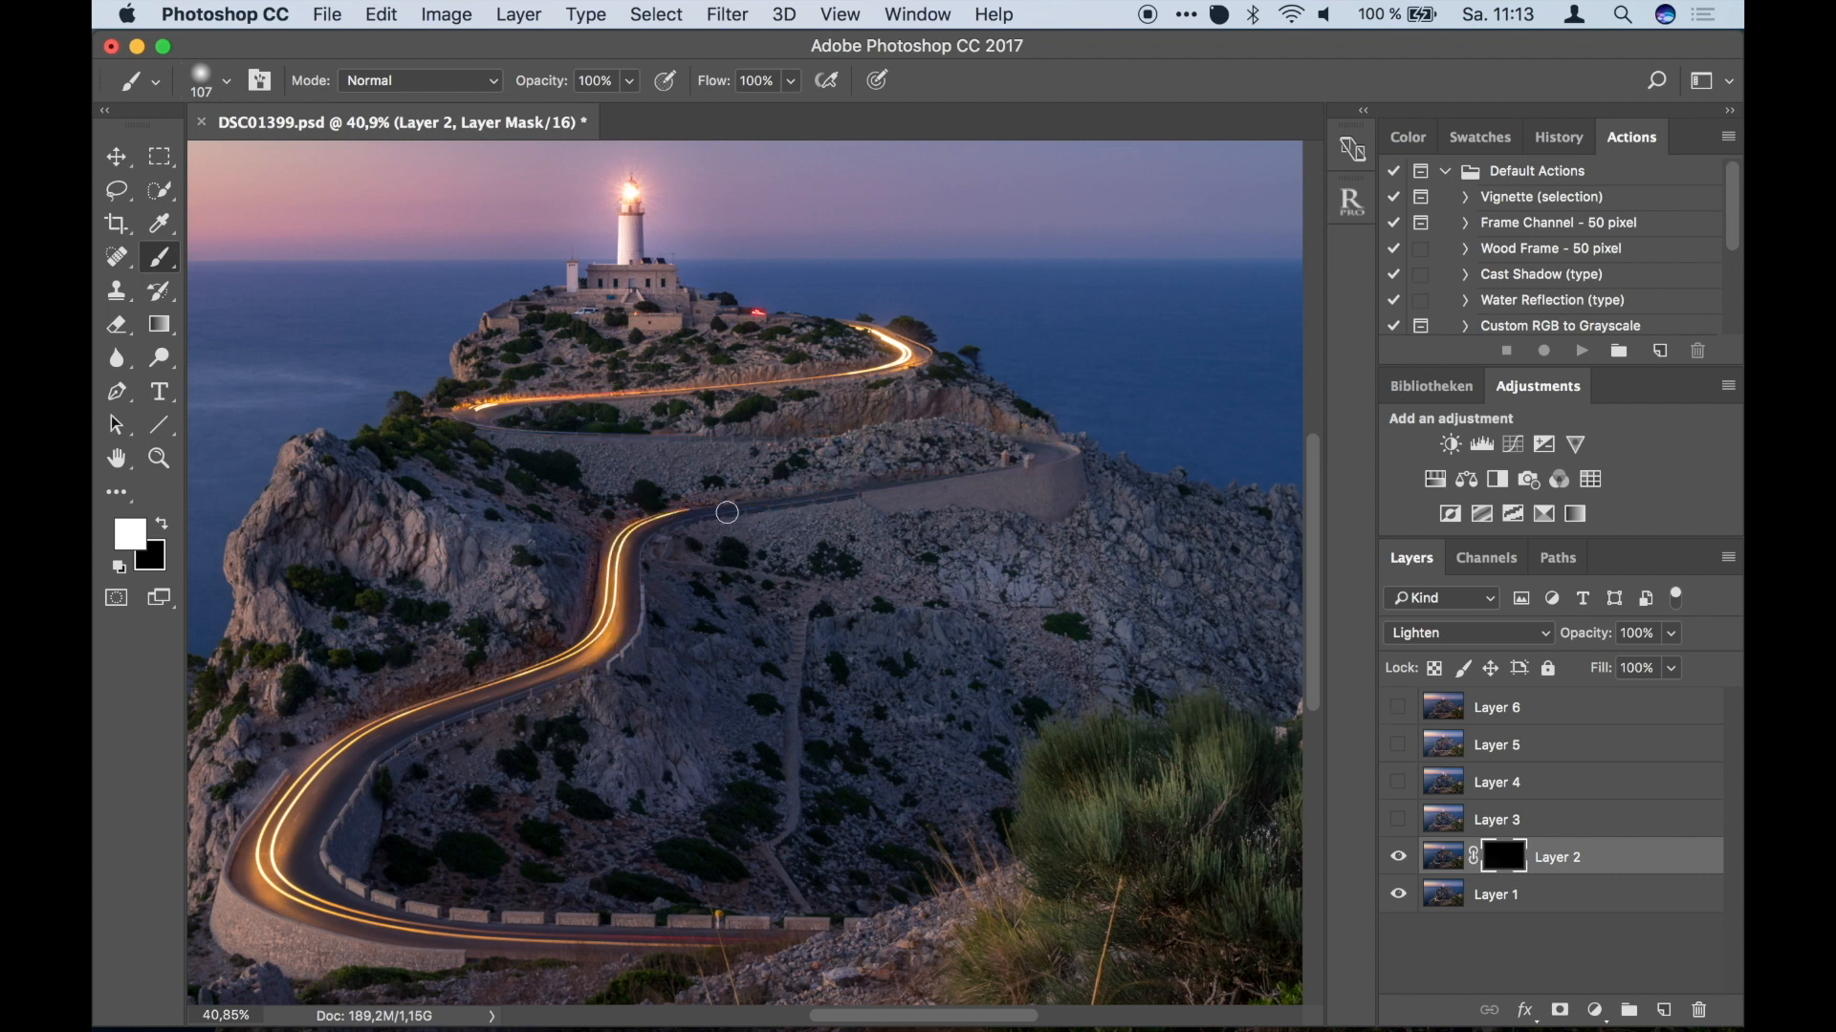
Paint white on Layer 2's mask along the middle road section to reveal its light trails, including the join at the lower bend.
{"action": "scroll", "coordinate": [726, 512], "scroll_direction": "up", "scroll_amount": 4}
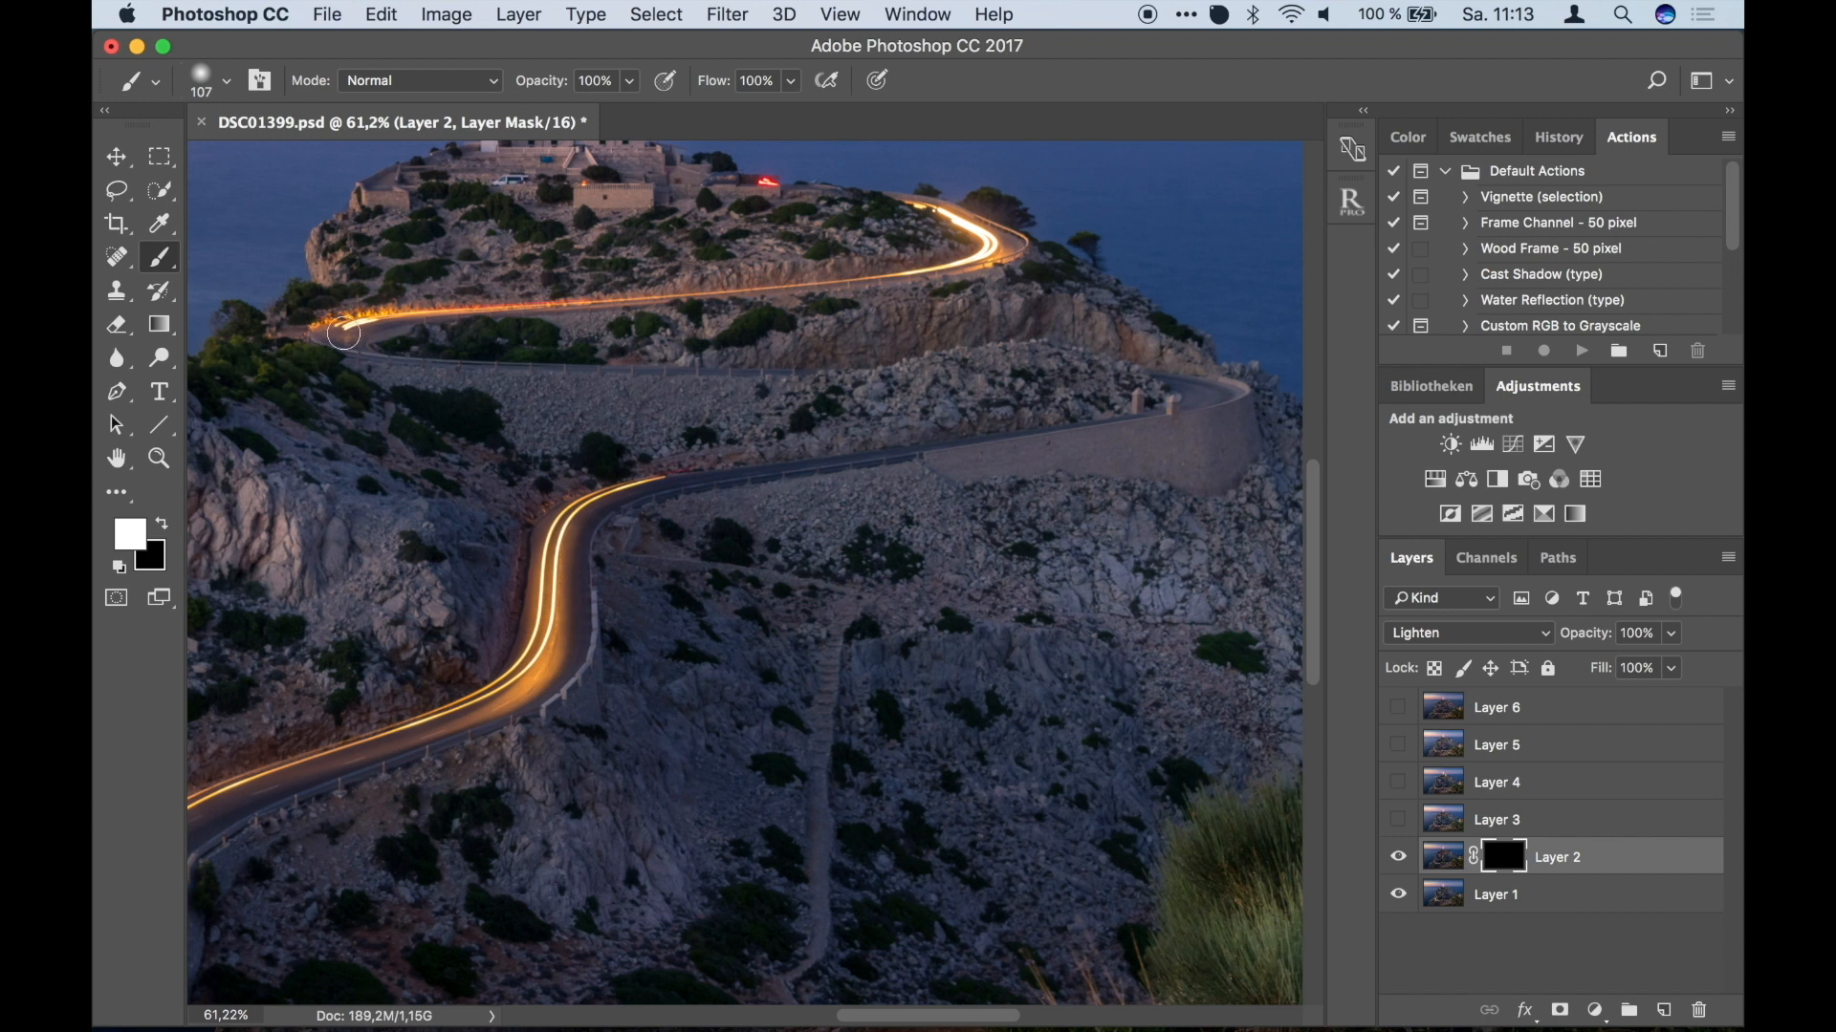
{"action": "mouse_move", "coordinate": [677, 475]}
{"action": "left_mouse_down"}
{"action": "mouse_move", "coordinate": [1206, 392]}
{"action": "mouse_move", "coordinate": [1031, 349]}
{"action": "mouse_move", "coordinate": [882, 368]}
{"action": "mouse_move", "coordinate": [513, 359]}
{"action": "mouse_move", "coordinate": [572, 367]}
{"action": "mouse_move", "coordinate": [389, 356]}
{"action": "mouse_move", "coordinate": [333, 324]}
{"action": "left_mouse_up"}
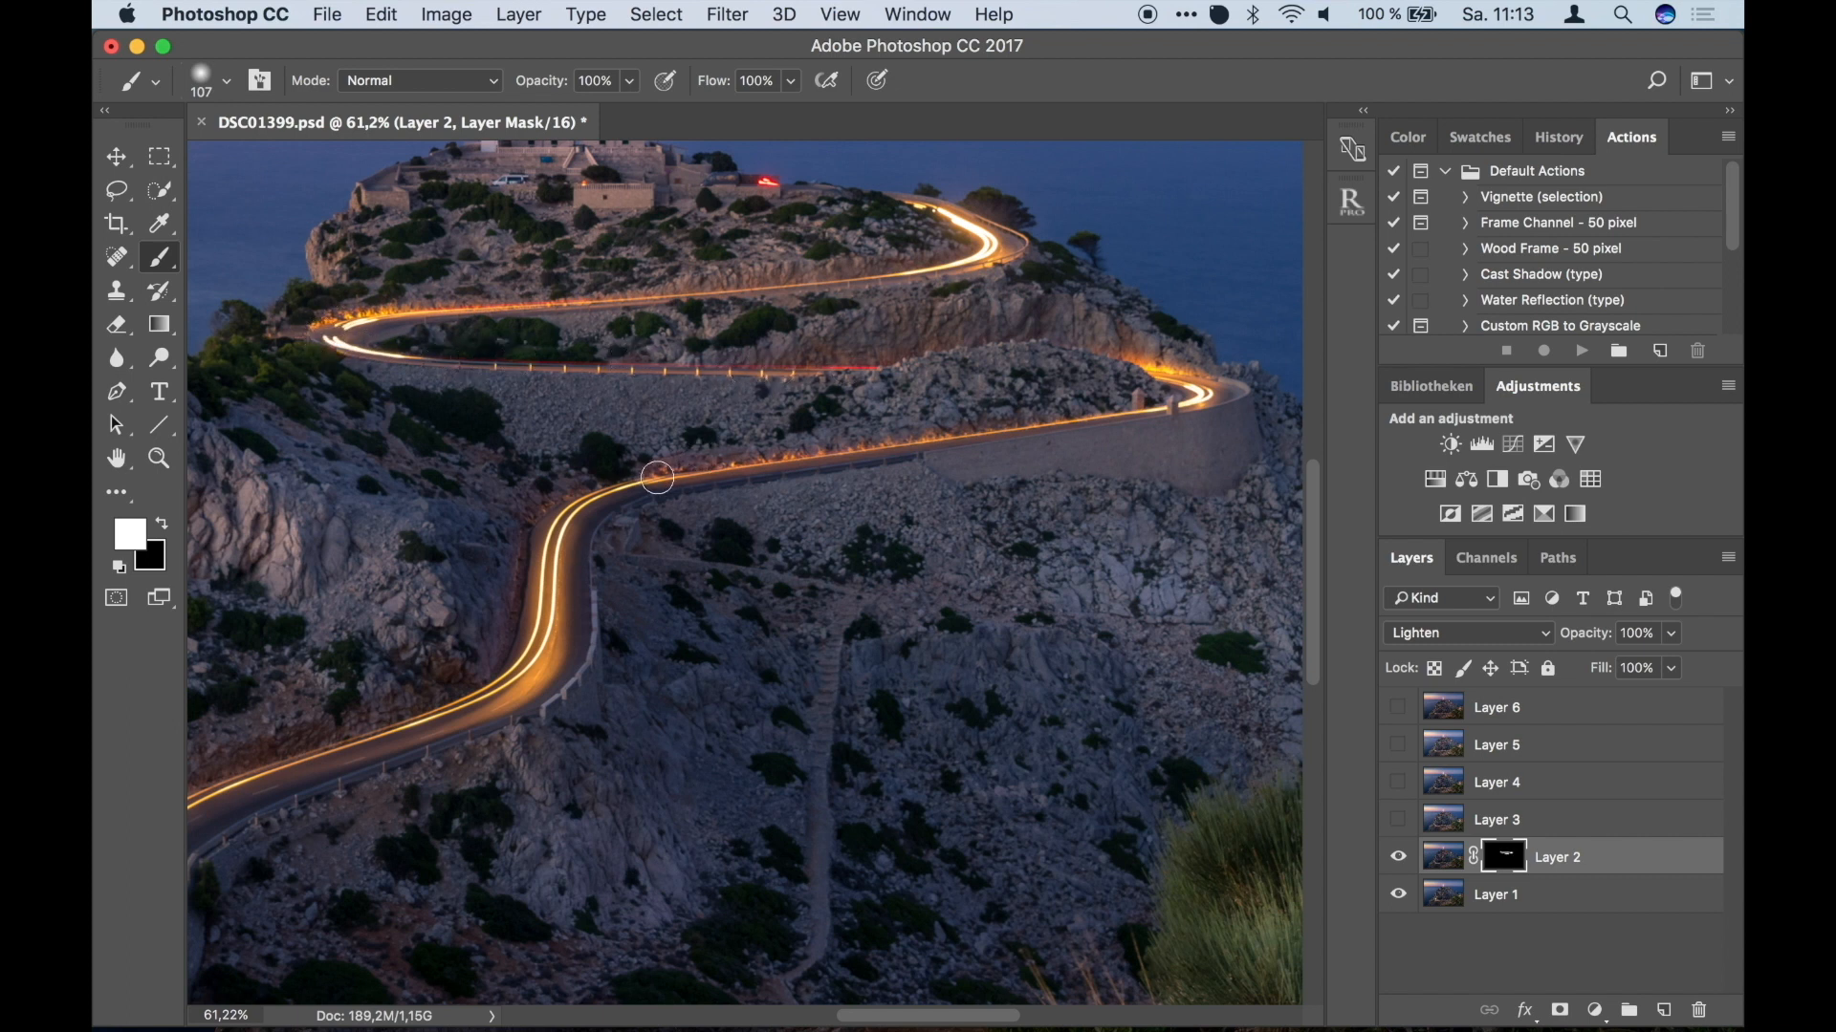
{"action": "scroll", "coordinate": [726, 353], "scroll_direction": "up", "scroll_amount": 2}
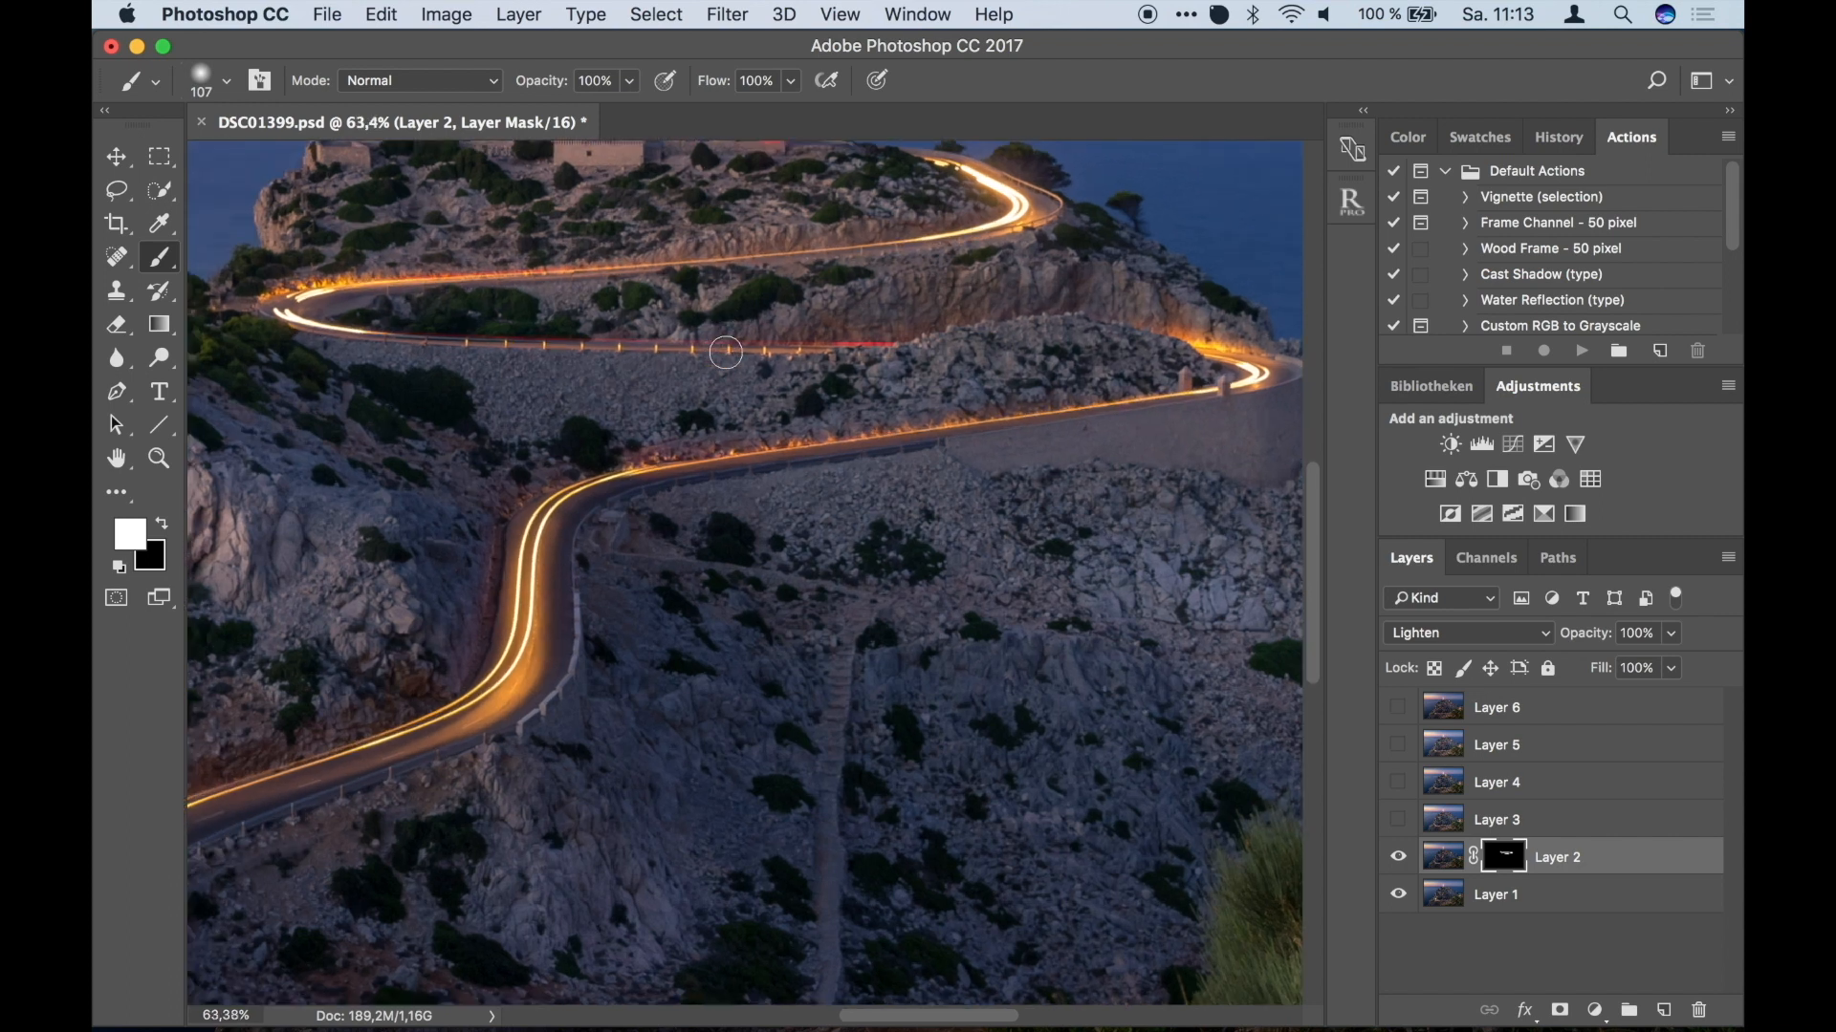
{"action": "scroll", "coordinate": [697, 369], "scroll_direction": "up", "scroll_amount": 6}
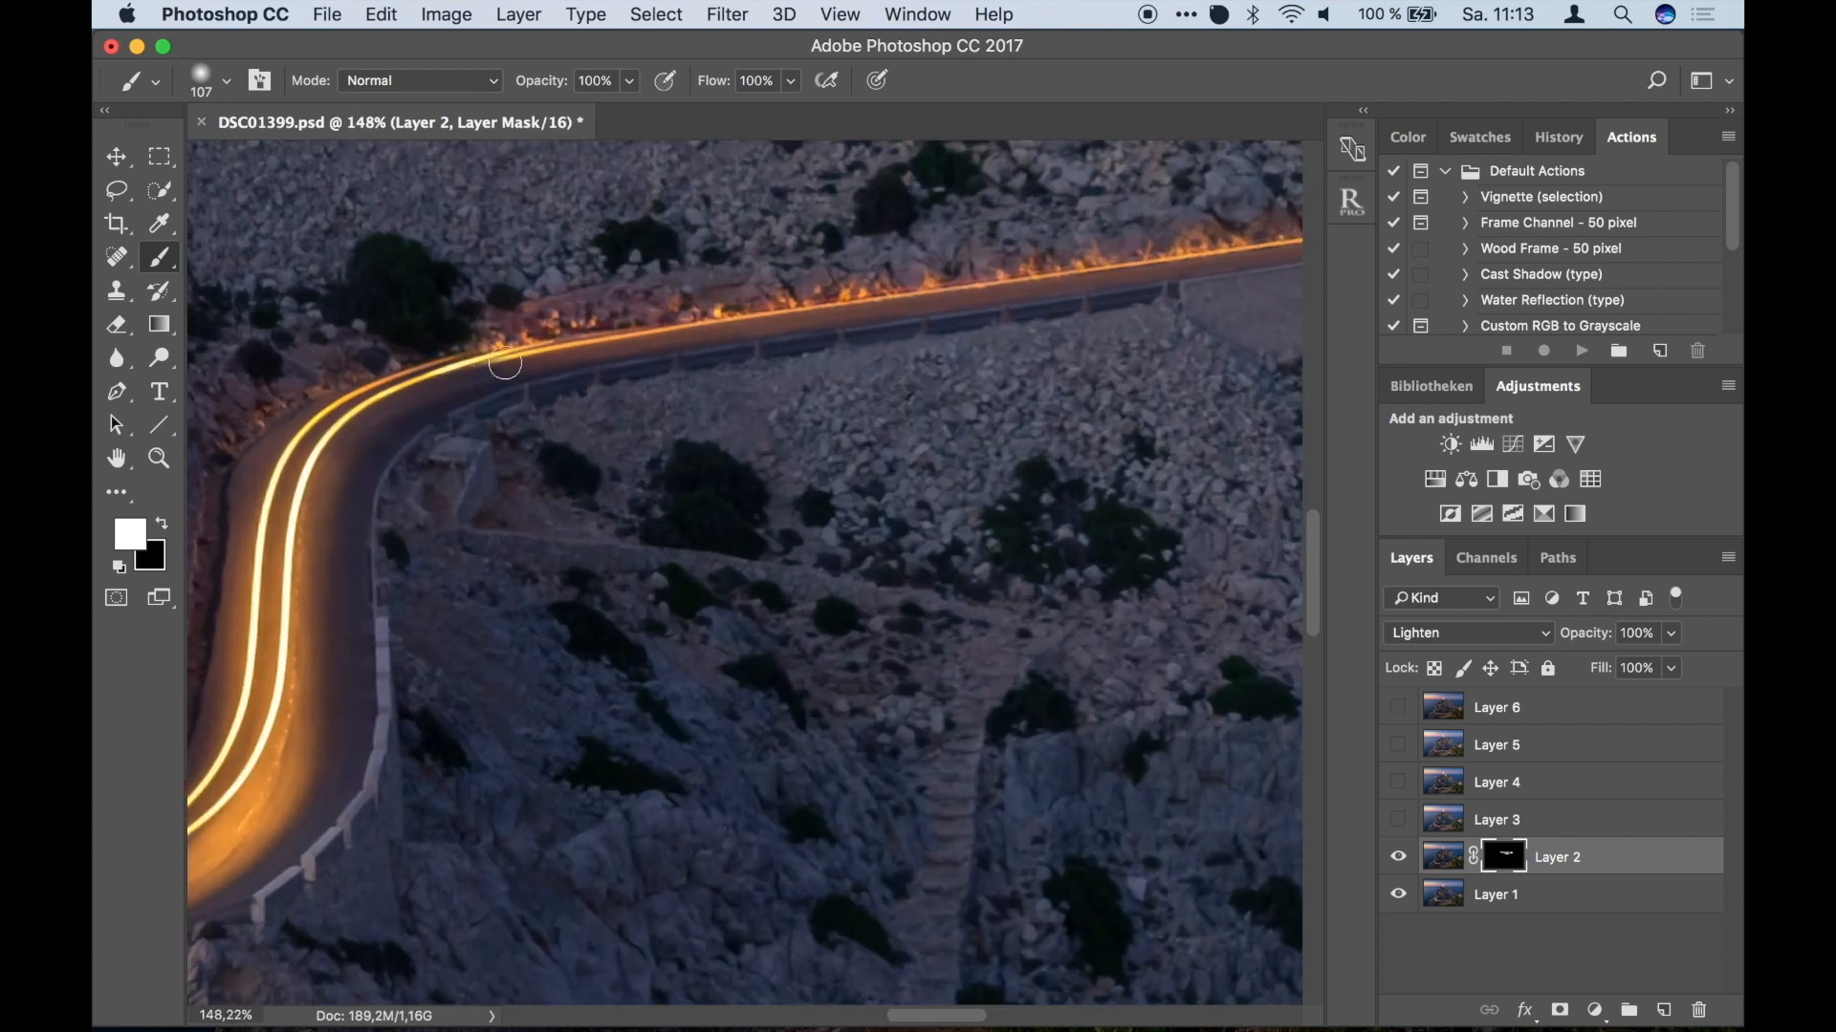
{"action": "left_click_drag", "start_coordinate": [479, 339], "coordinate": [409, 343]}
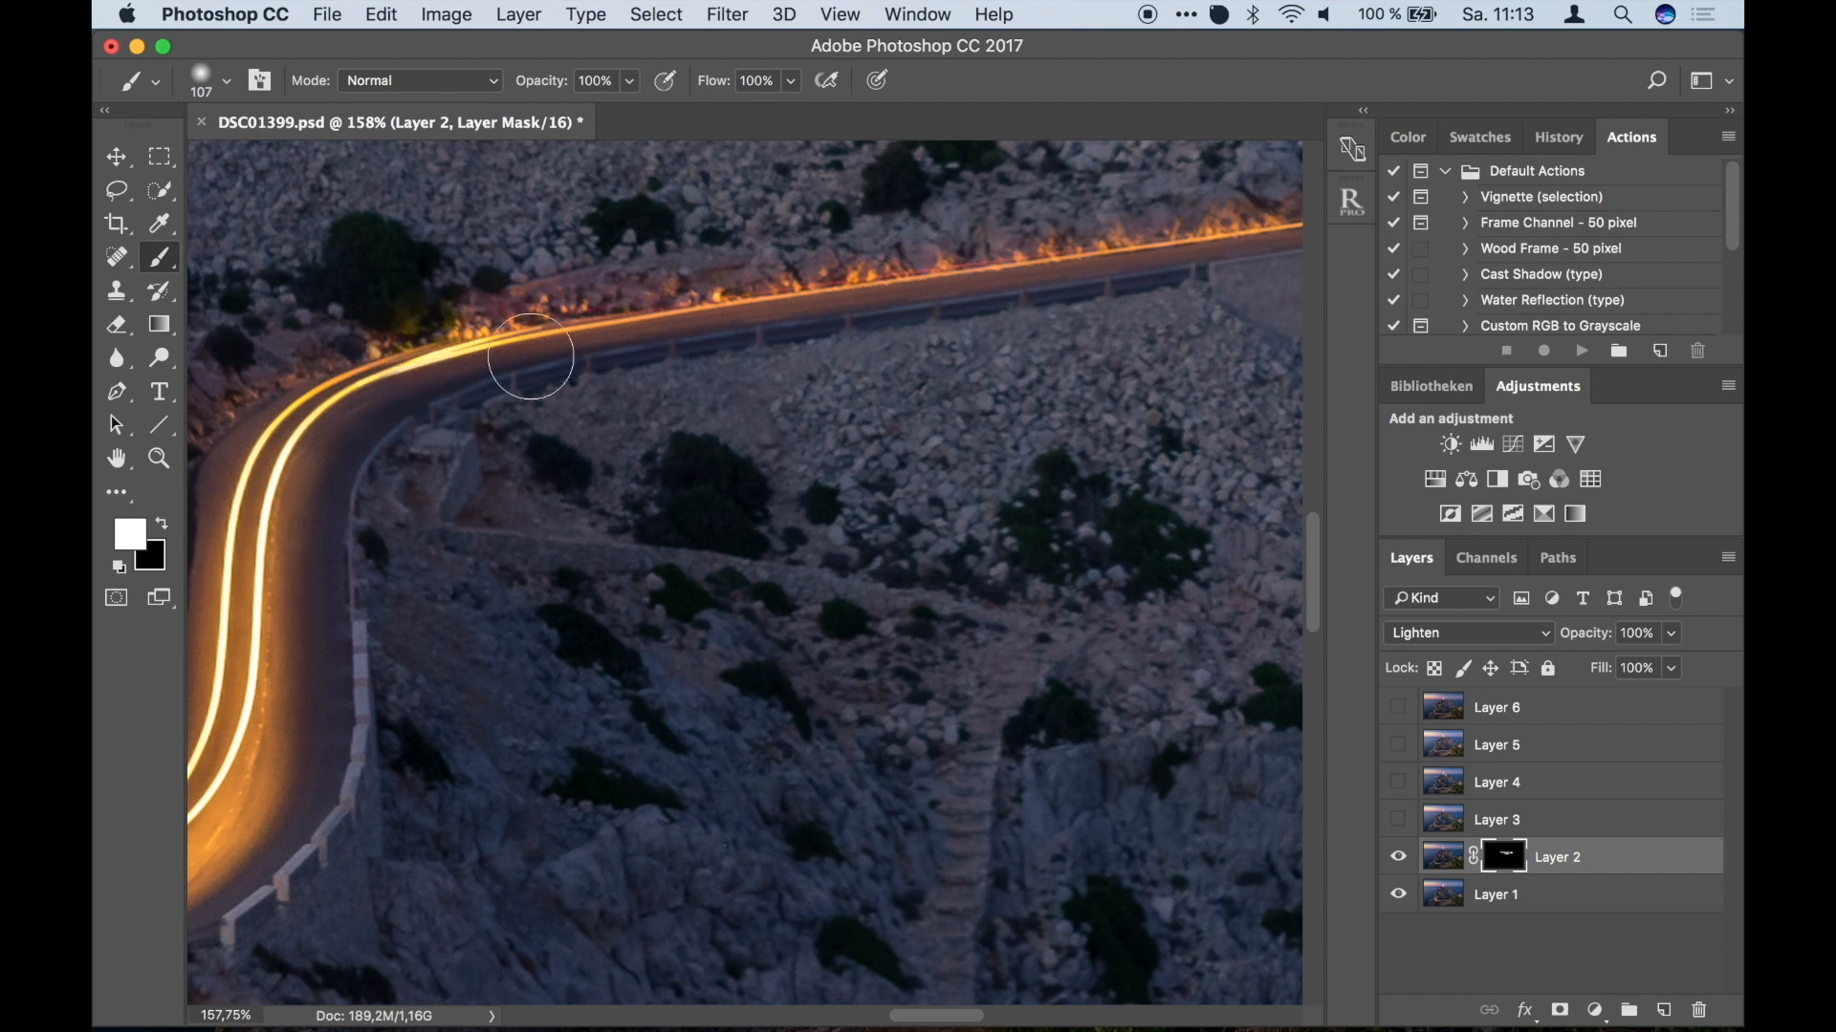
{"action": "scroll", "coordinate": [956, 444], "scroll_direction": "down", "scroll_amount": 5}
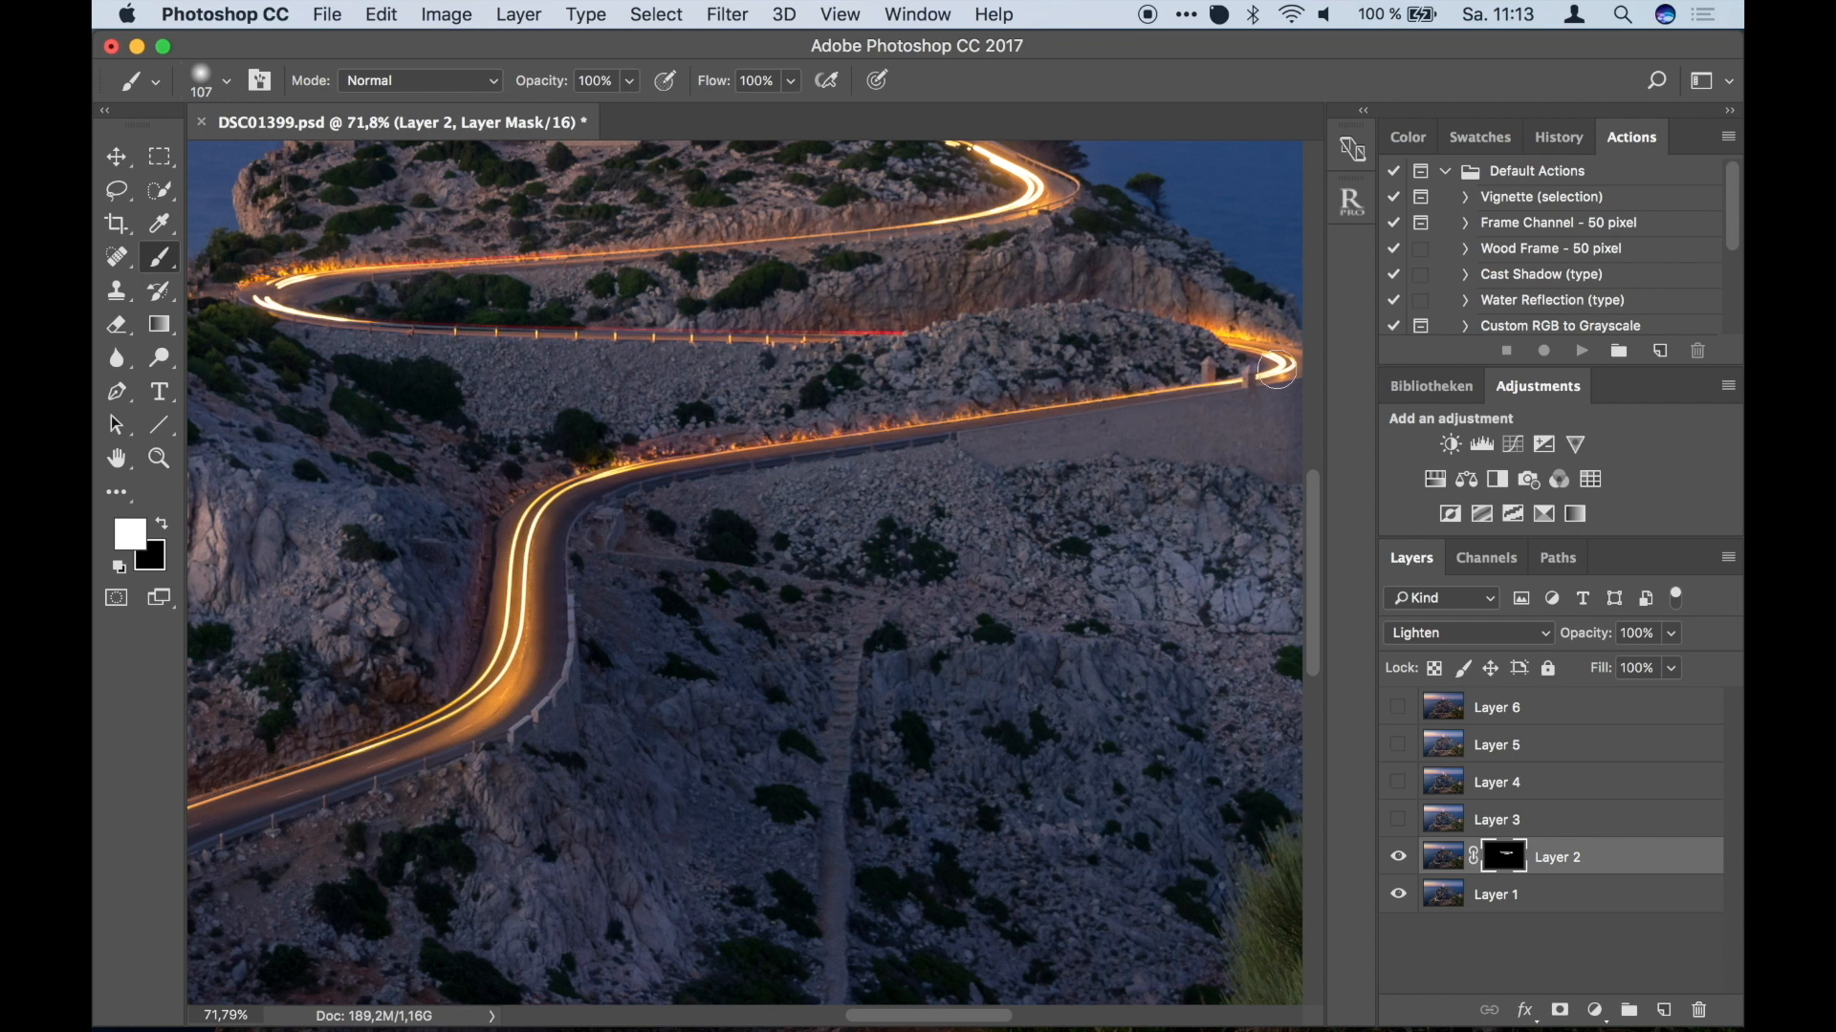
Check the masked light trails in the whole image by hiding and showing Layer 2.
{"action": "scroll", "coordinate": [1047, 429], "scroll_direction": "down", "scroll_amount": 4}
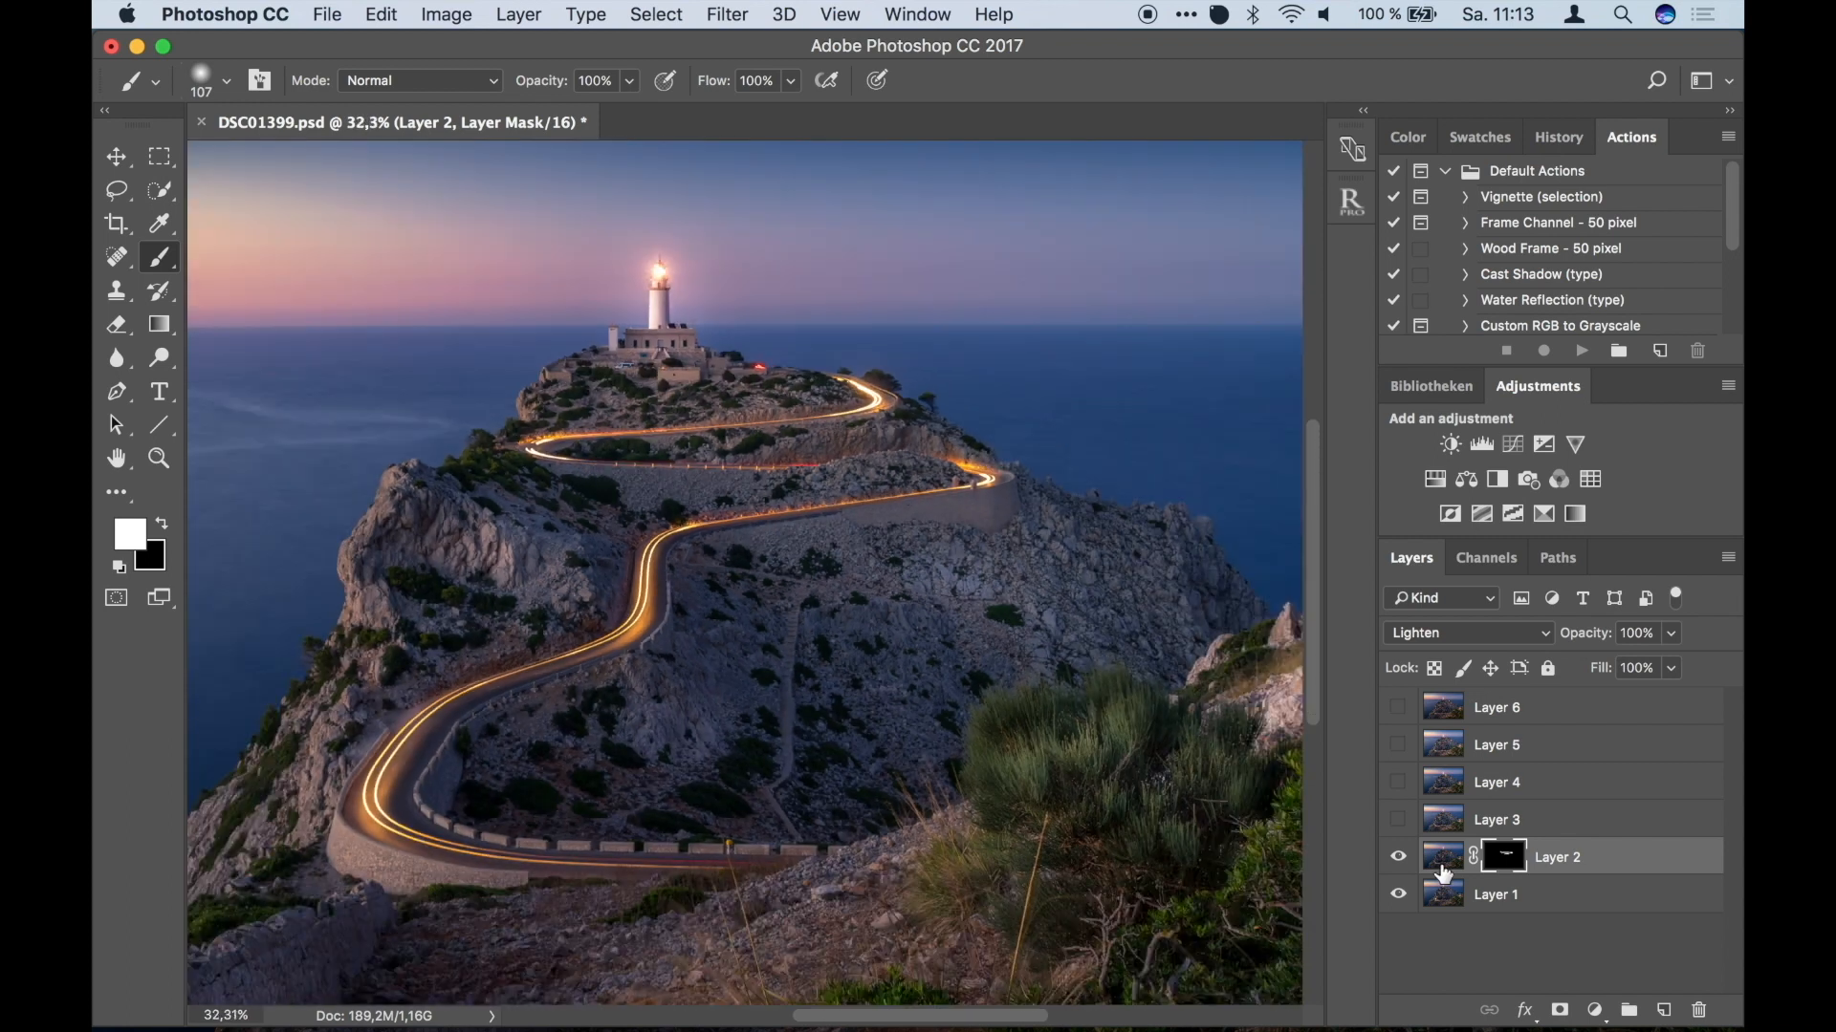
{"action": "left_click", "coordinate": [1442, 861]}
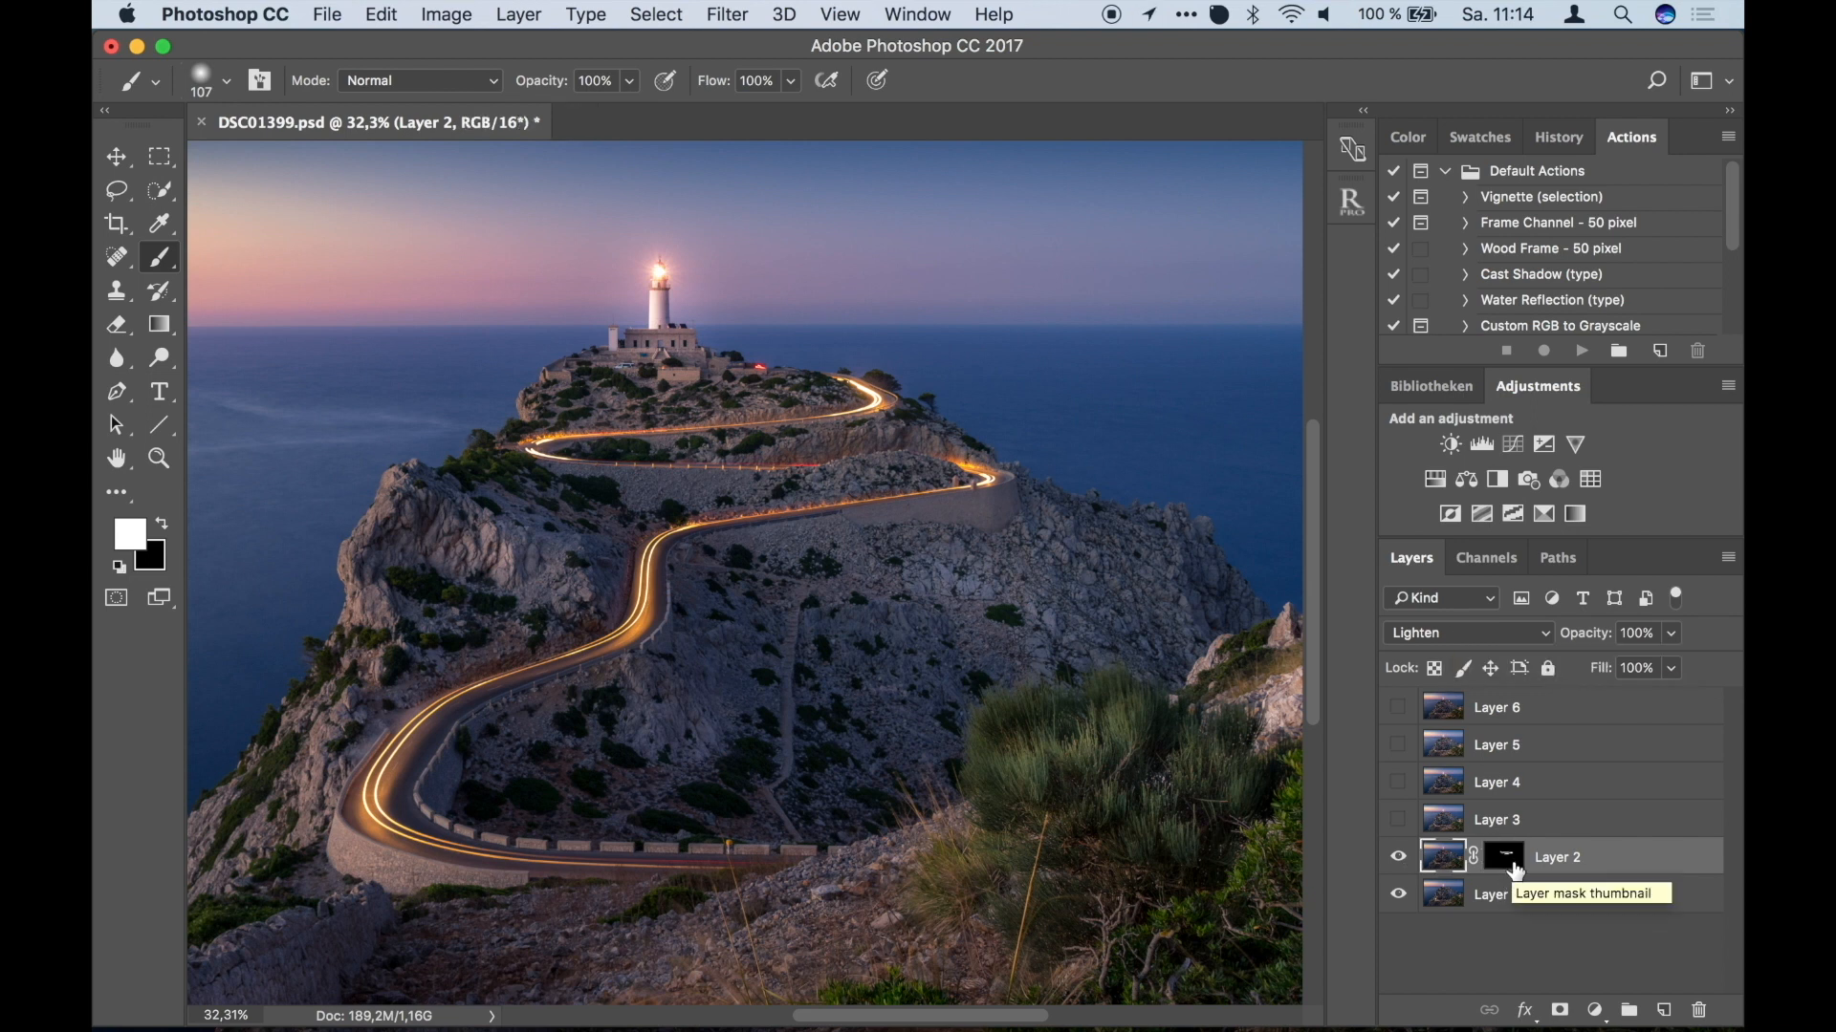
{"action": "left_click", "coordinate": [1404, 865]}
{"action": "left_click", "coordinate": [1403, 866]}
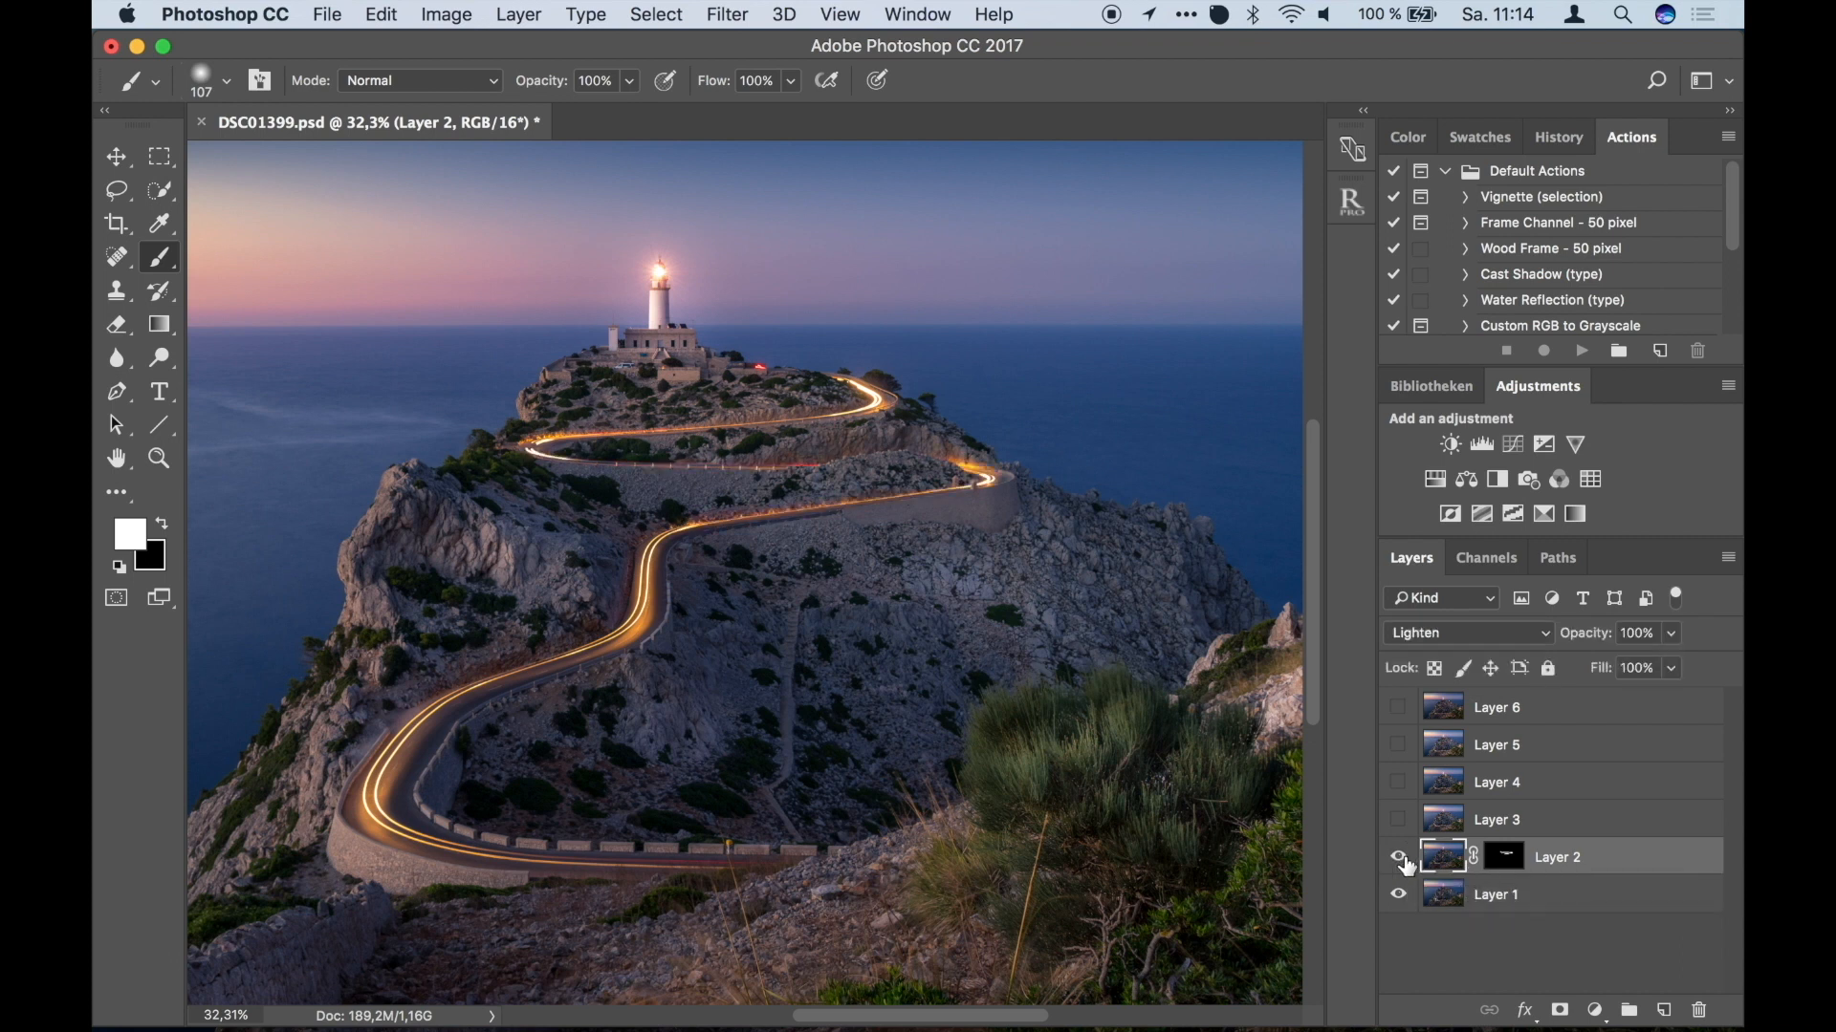
{"action": "left_click", "coordinate": [1399, 855]}
{"action": "left_click", "coordinate": [1400, 854]}
{"action": "scroll", "coordinate": [1030, 679], "scroll_direction": "down", "scroll_amount": 3}
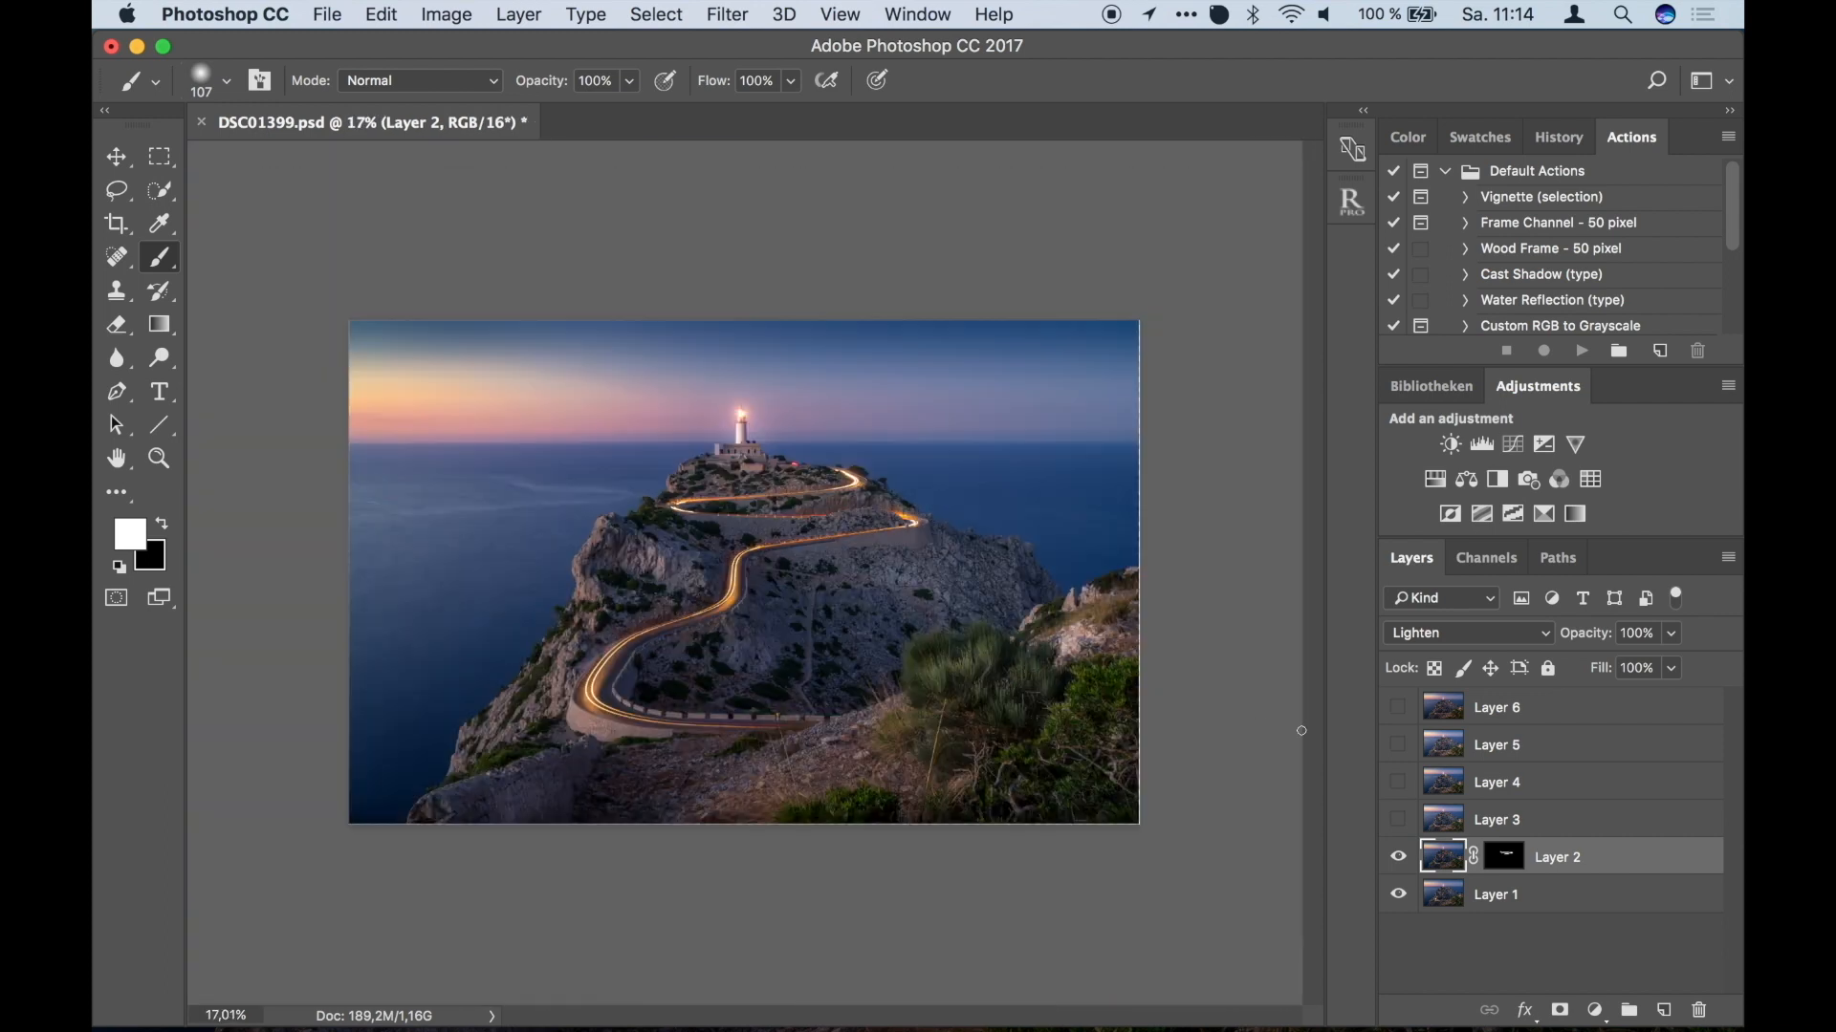
Show Layer 3, set its blend mode to Lighten and add a layer mask inverted to black.
{"action": "left_click", "coordinate": [1398, 820]}
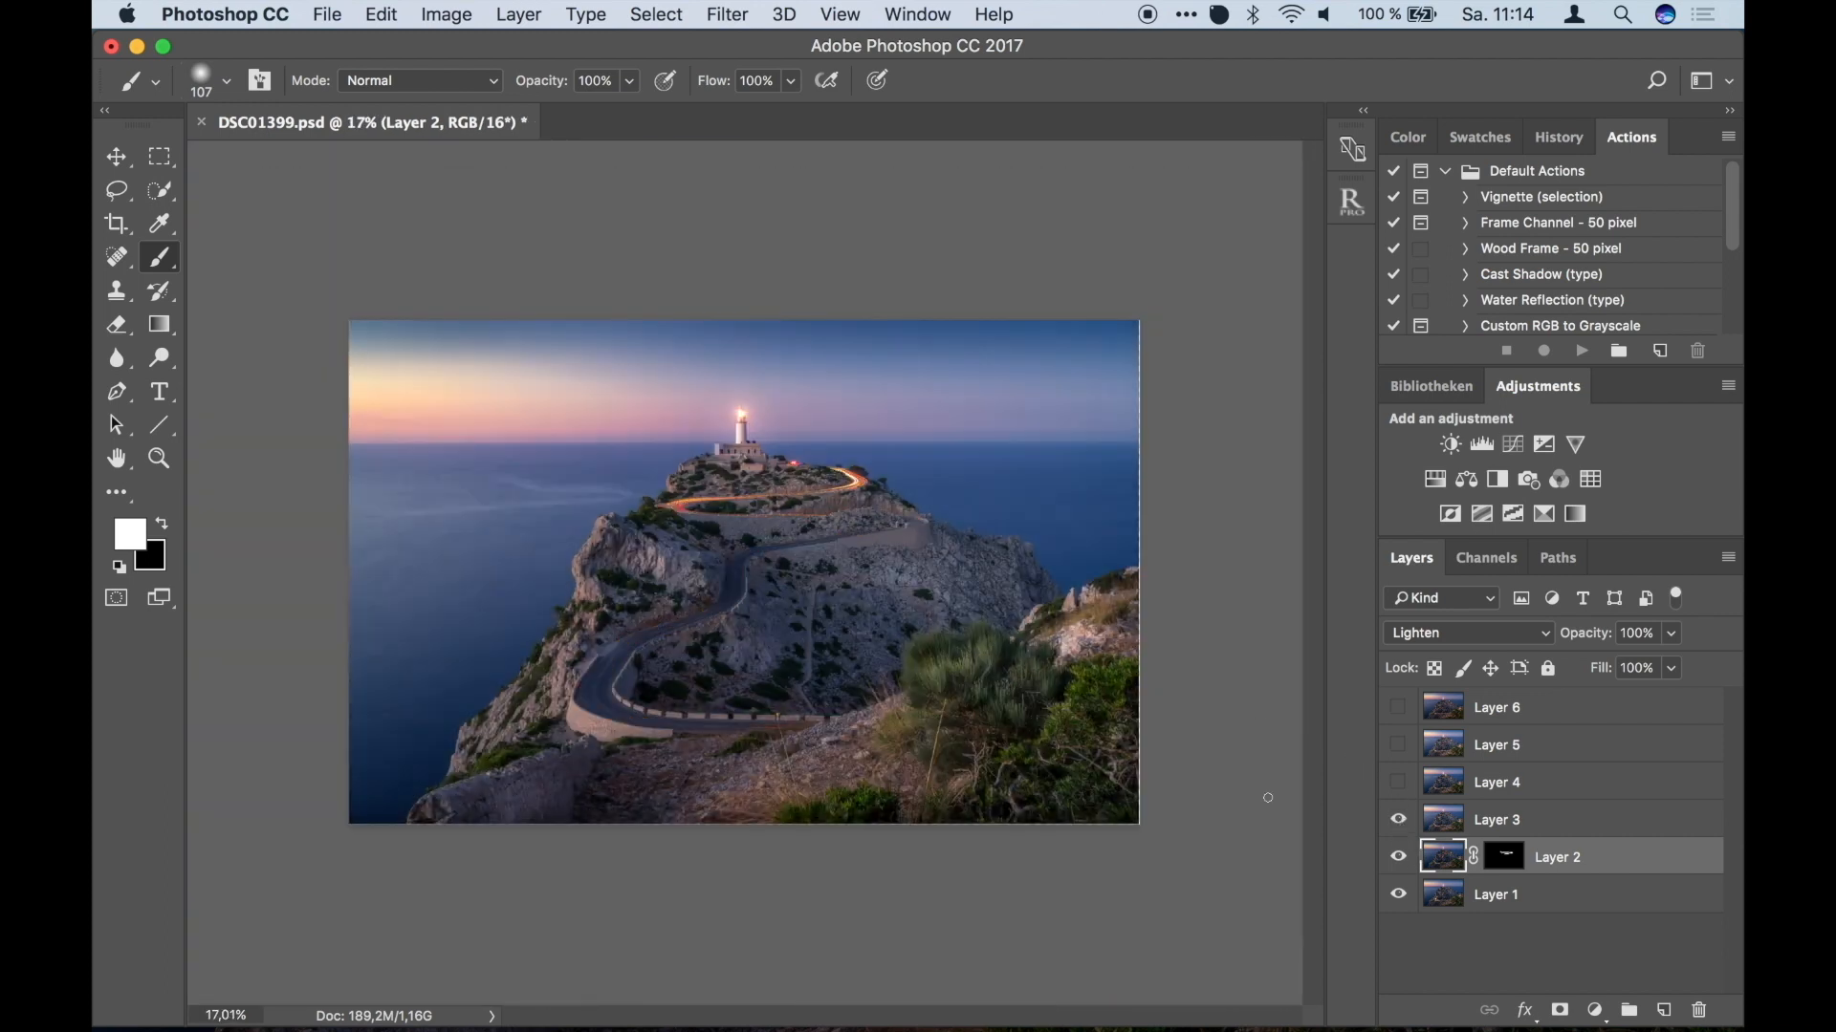
{"action": "scroll", "coordinate": [746, 560], "scroll_direction": "up", "scroll_amount": 5}
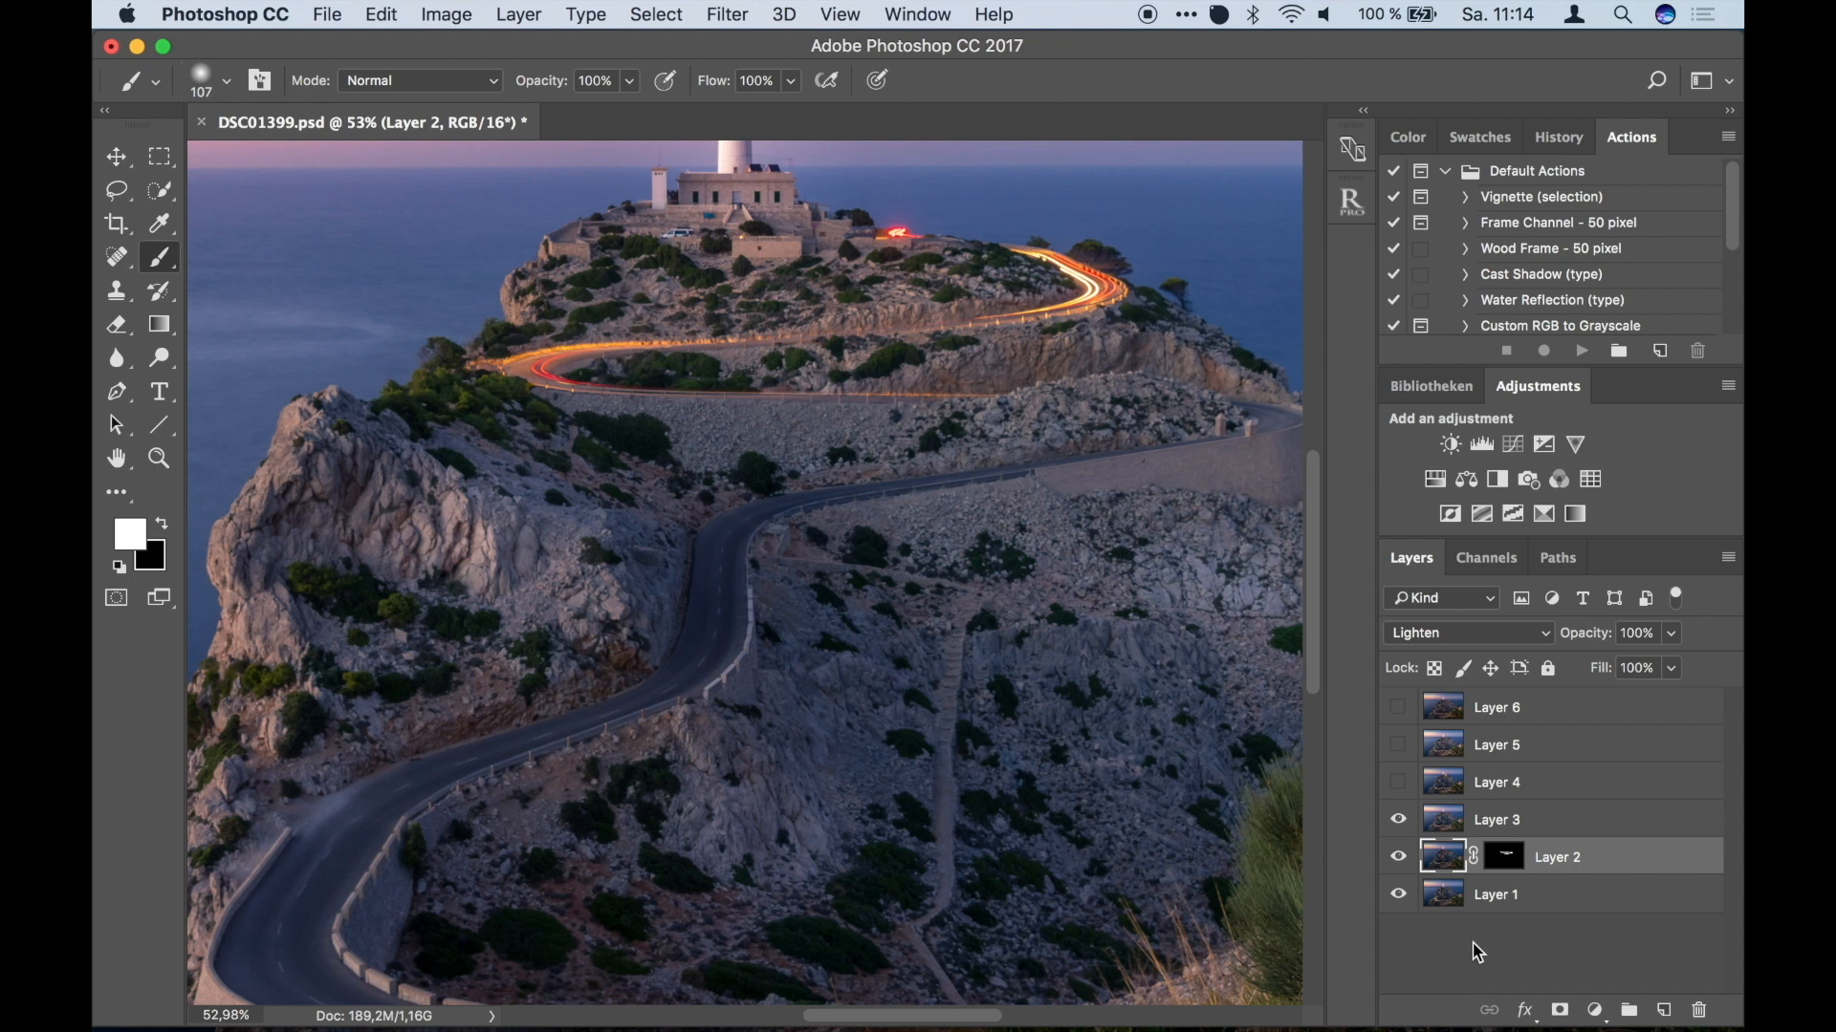
{"action": "left_click", "coordinate": [1440, 820]}
{"action": "left_click", "coordinate": [1460, 633]}
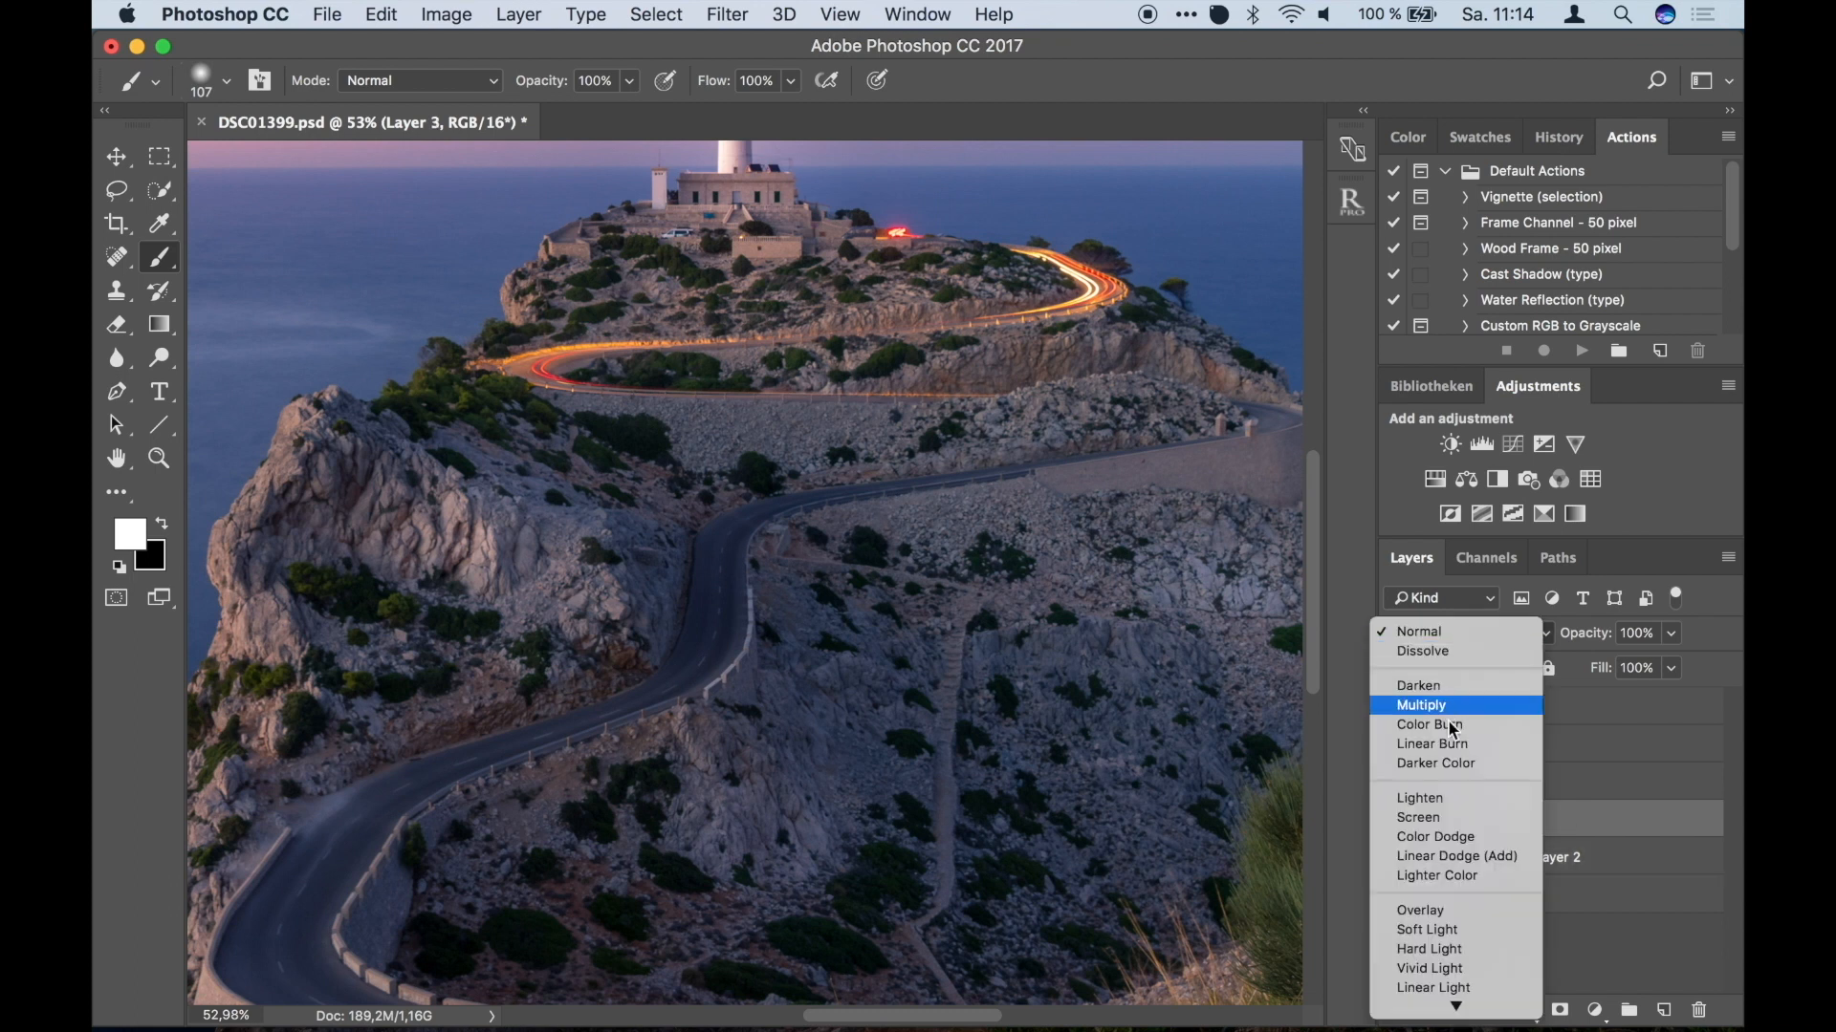
{"action": "left_click", "coordinate": [1461, 803]}
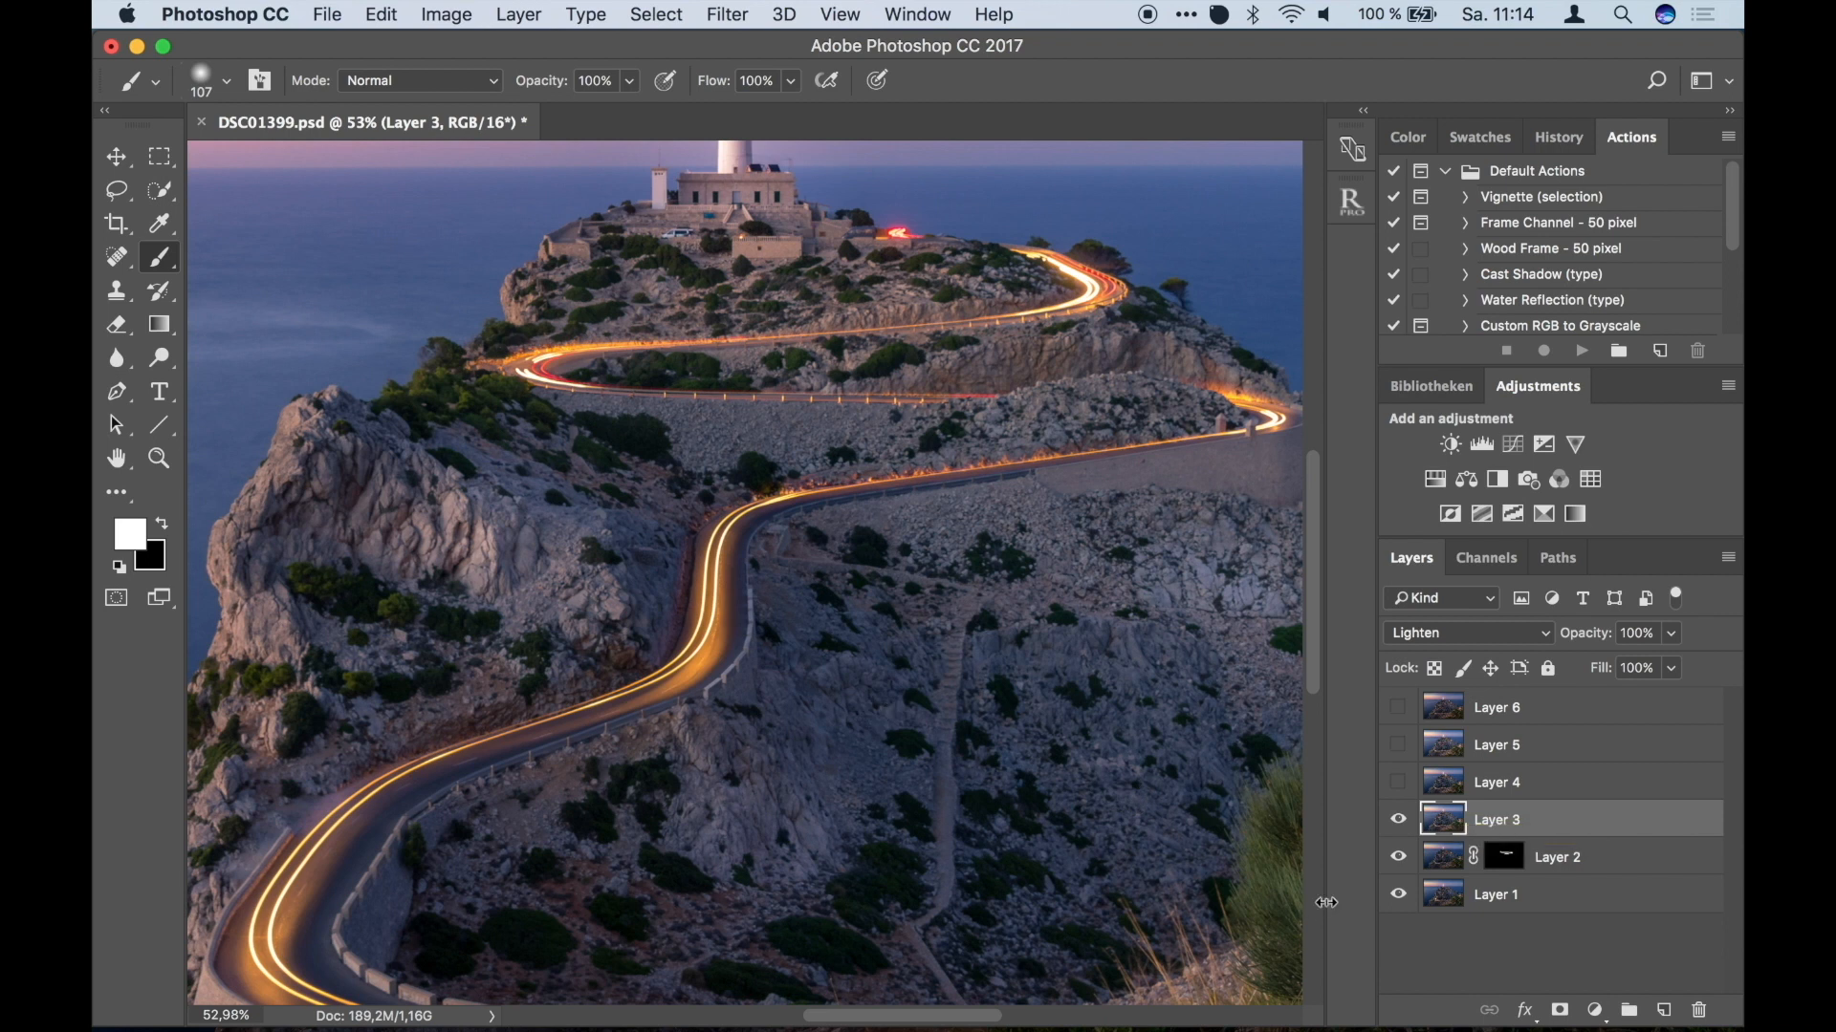
{"action": "left_click", "coordinate": [1559, 1011]}
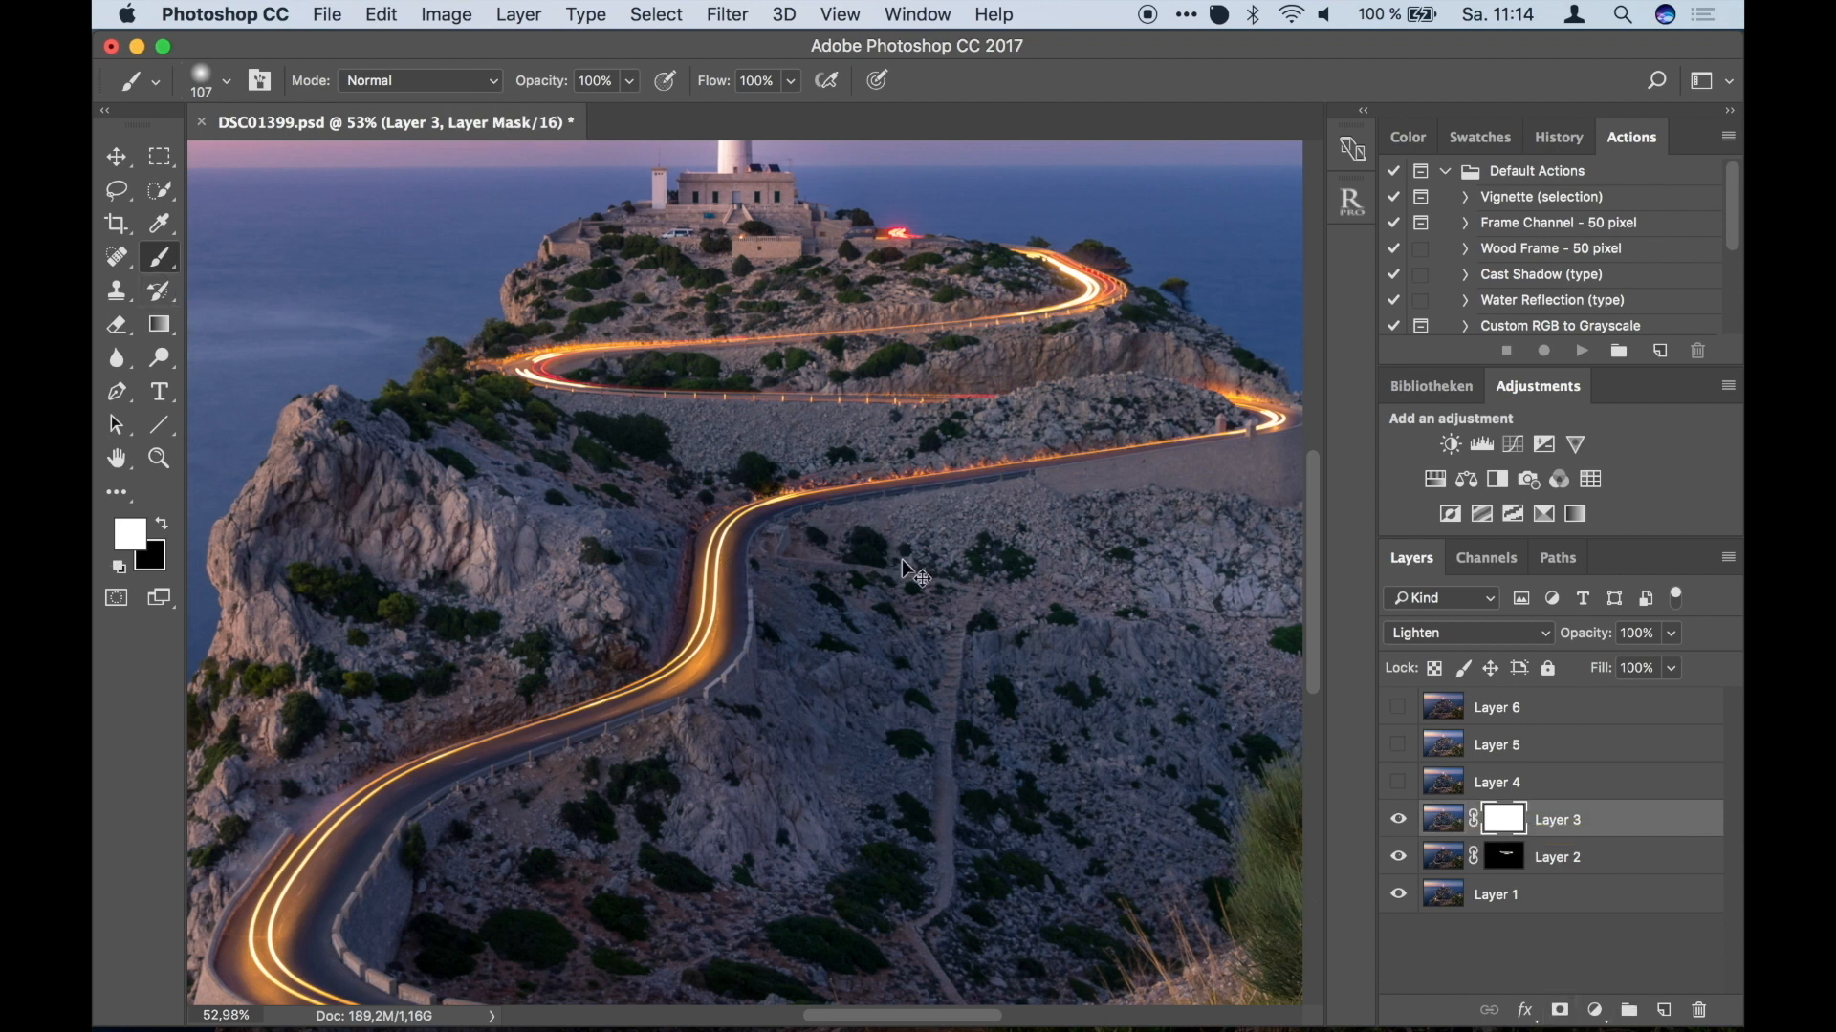
{"action": "key", "text": "super+i"}
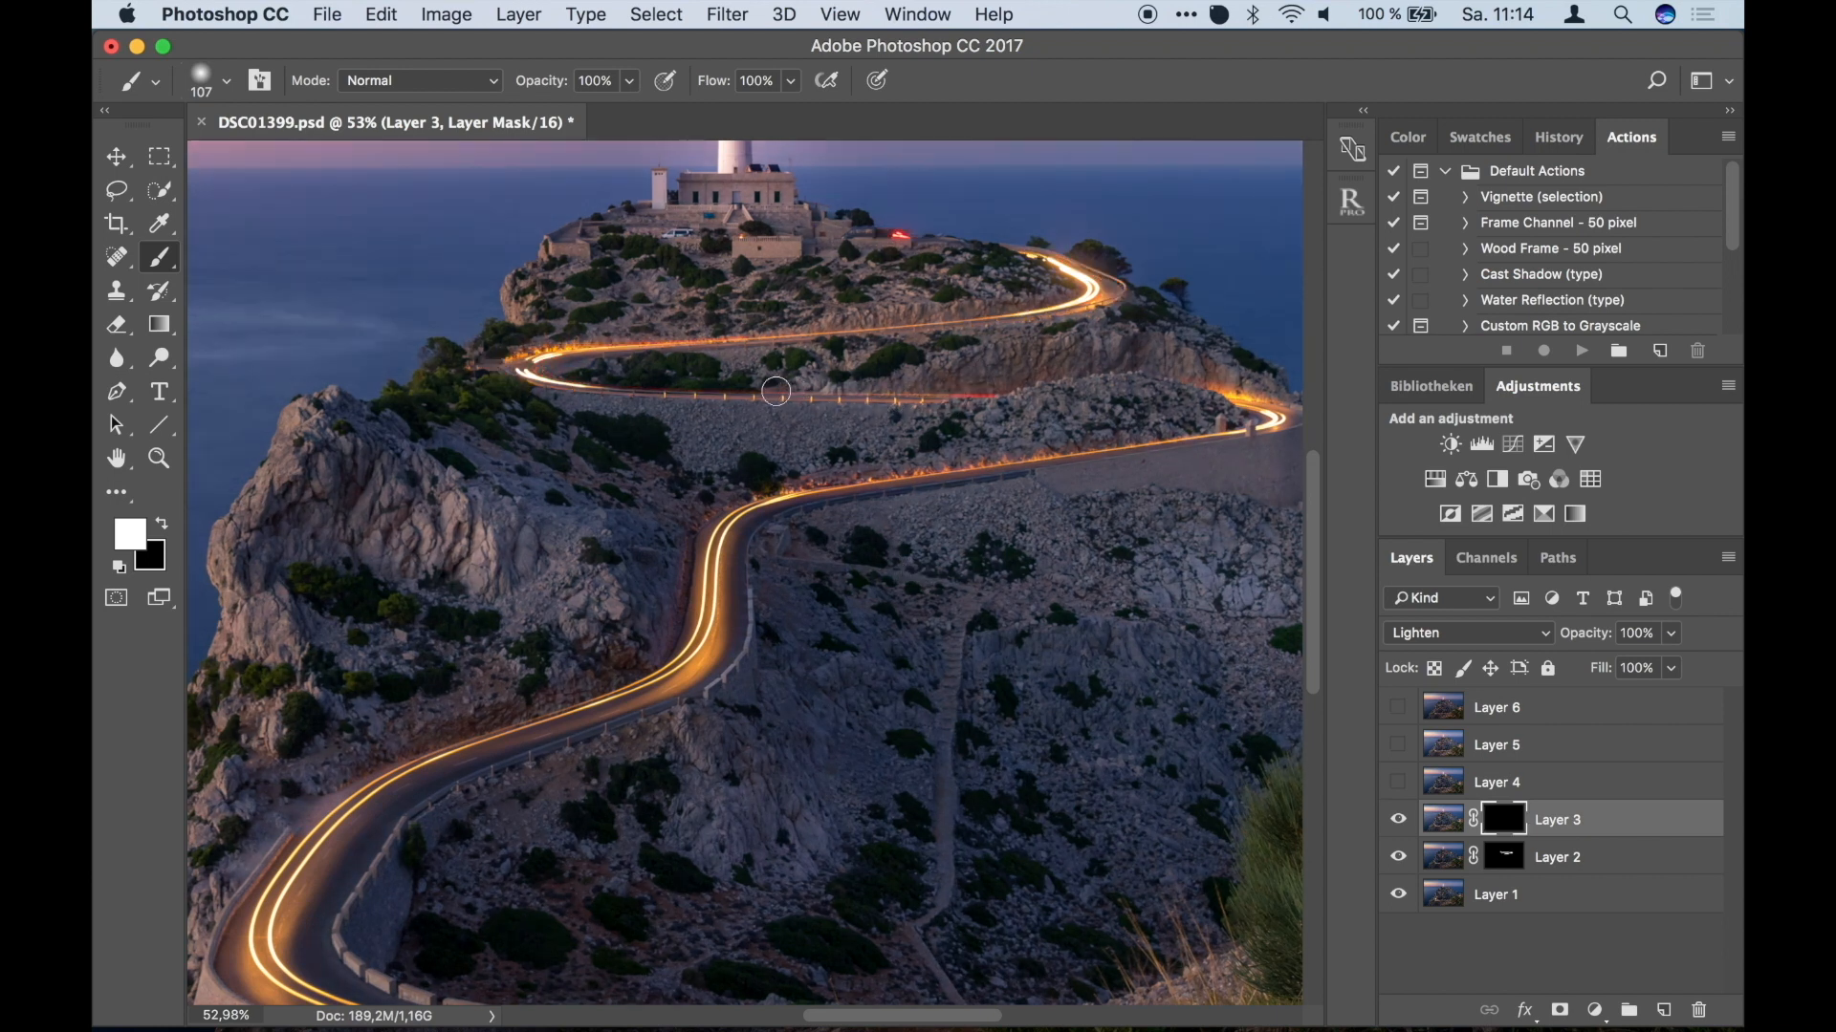
Paint white on Layer 3's mask from the upper road's left bend to its topmost bend, and compare the image with and without Layer 3.
{"action": "mouse_move", "coordinate": [599, 379]}
{"action": "left_mouse_down"}
{"action": "mouse_move", "coordinate": [549, 356]}
{"action": "mouse_move", "coordinate": [1108, 295]}
{"action": "mouse_move", "coordinate": [987, 240]}
{"action": "left_mouse_up"}
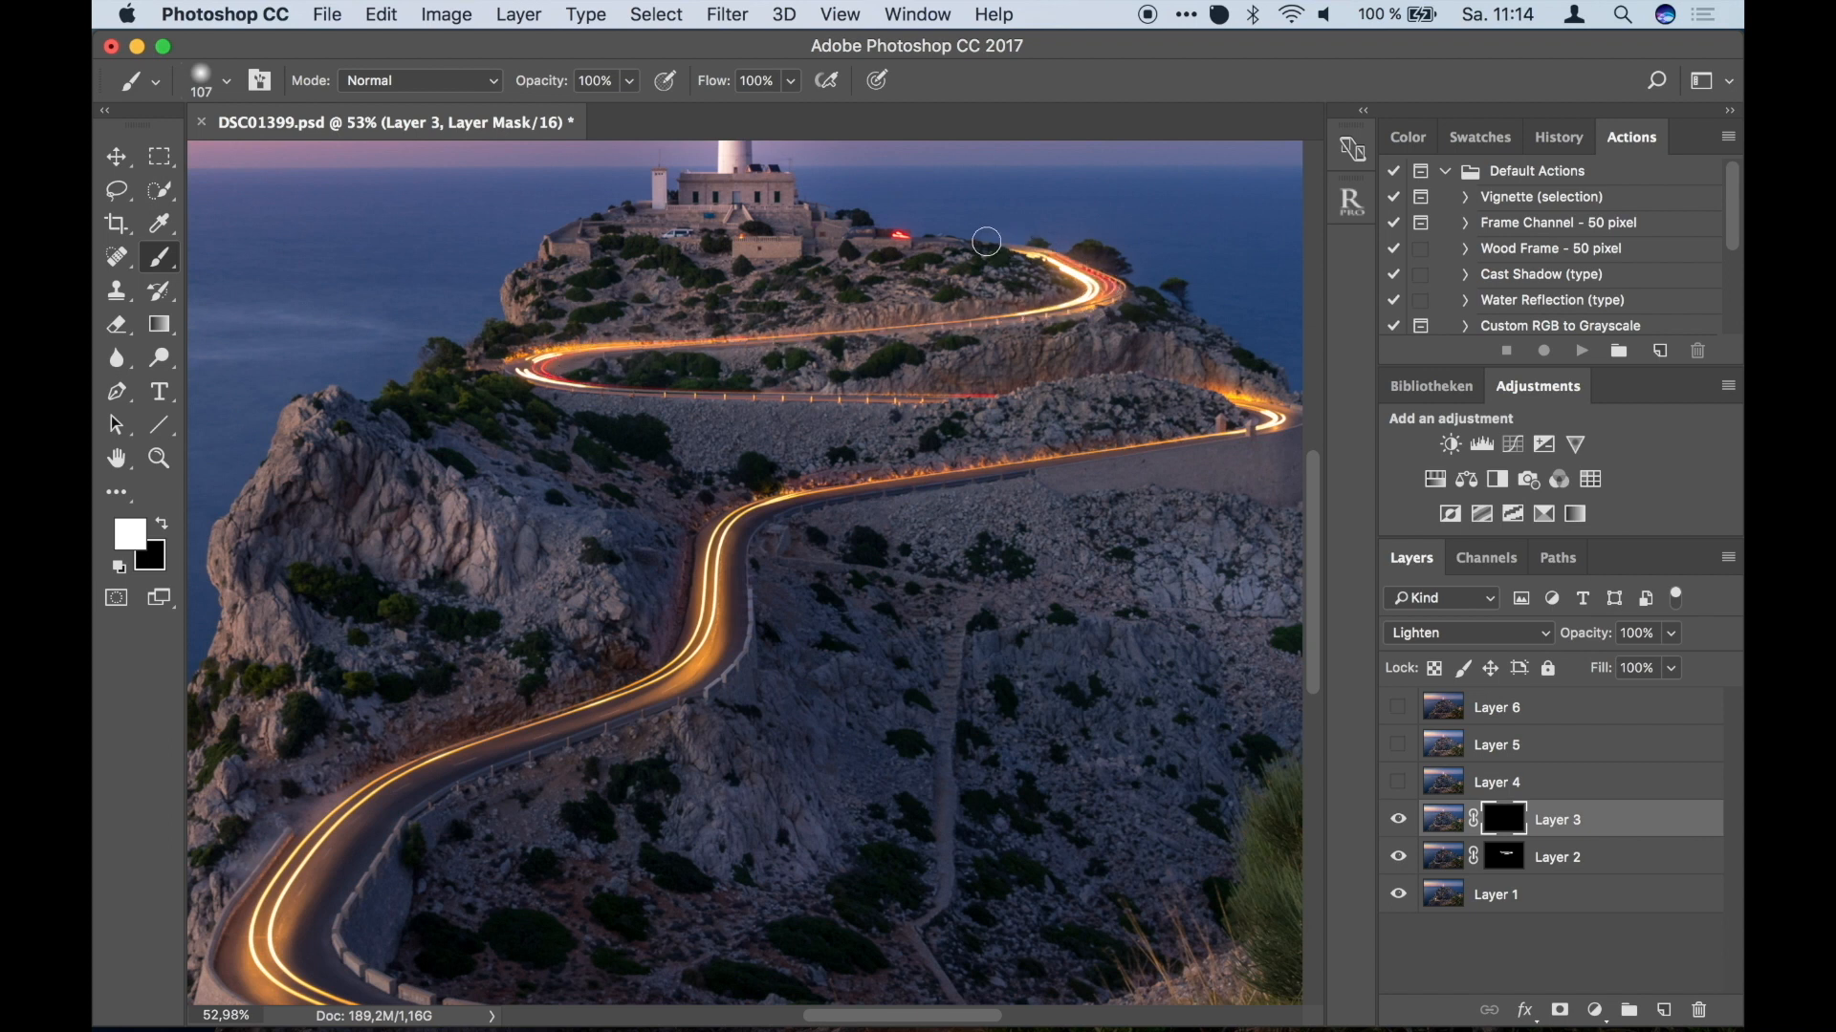
{"action": "left_click", "coordinate": [166, 519]}
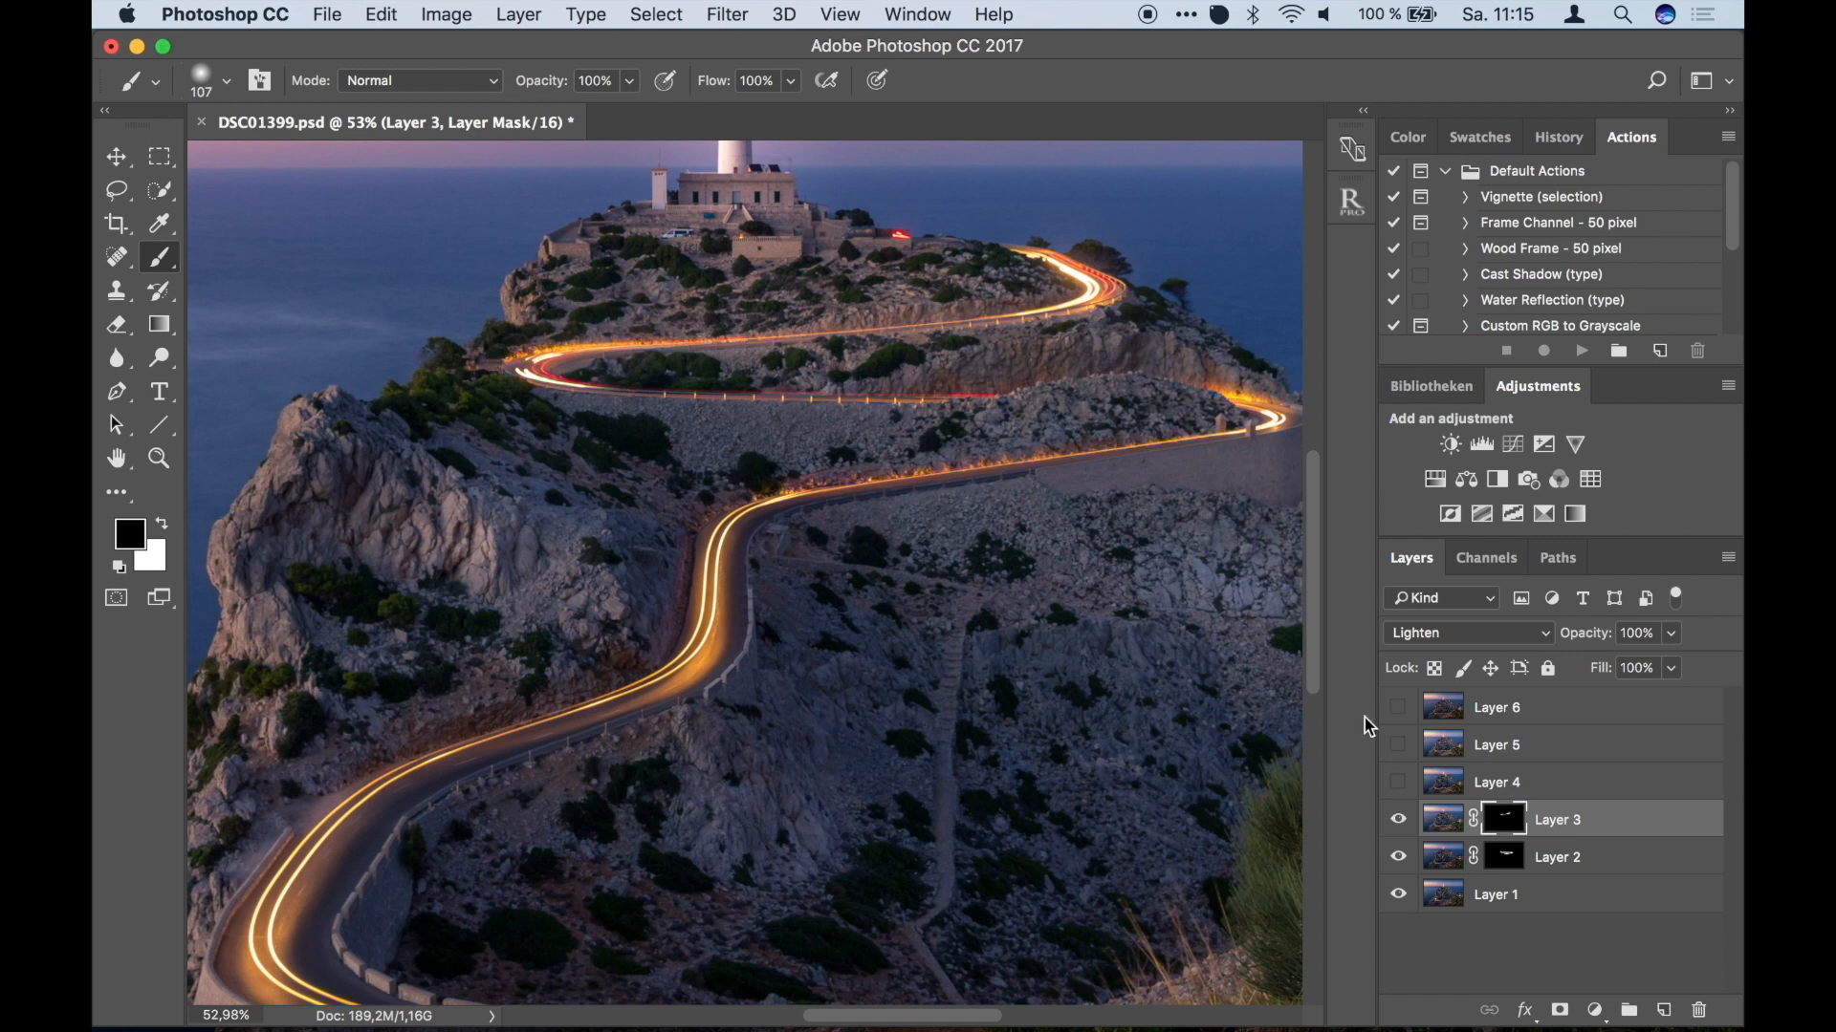
{"action": "left_click", "coordinate": [1398, 820]}
{"action": "left_click", "coordinate": [1398, 820]}
{"action": "left_click", "coordinate": [1398, 820]}
{"action": "left_click", "coordinate": [1398, 821]}
{"action": "left_click", "coordinate": [1398, 820]}
{"action": "left_click", "coordinate": [1398, 821]}
{"action": "scroll", "coordinate": [1135, 466], "scroll_direction": "down", "scroll_amount": 3}
{"action": "scroll", "coordinate": [1135, 466], "scroll_direction": "down", "scroll_amount": 3}
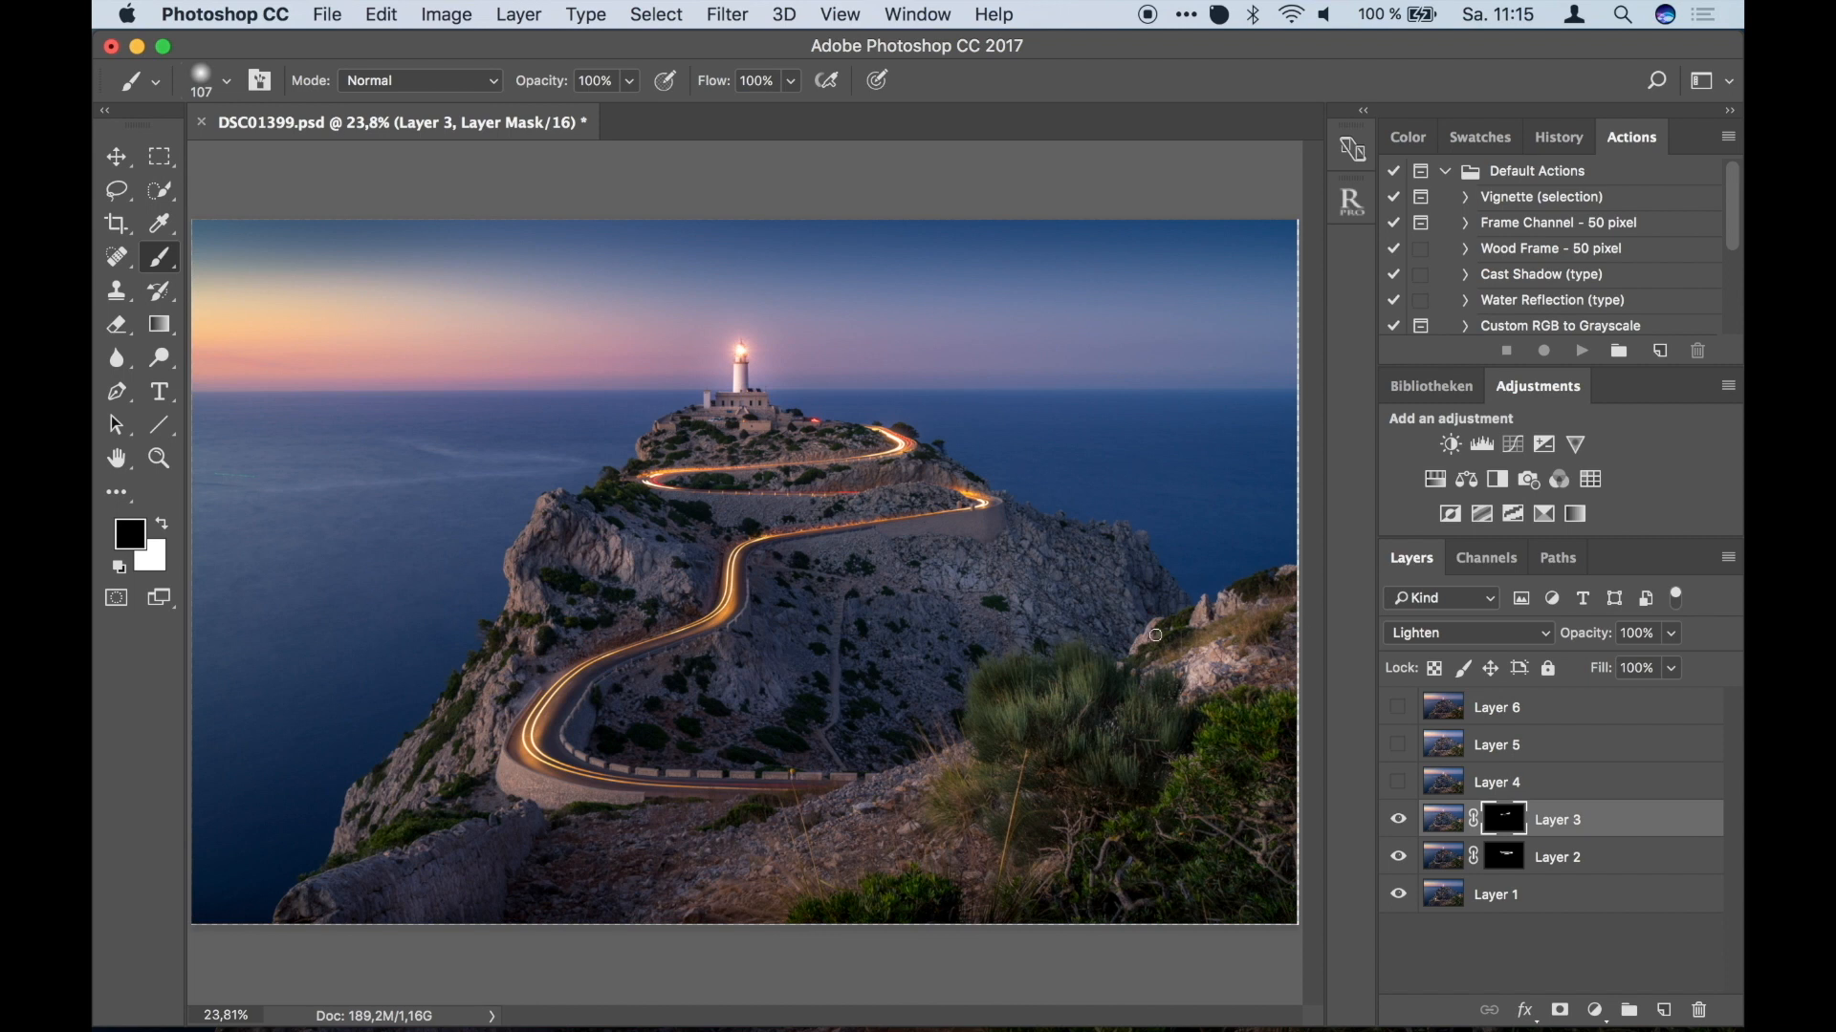
{"action": "scroll", "coordinate": [790, 424], "scroll_direction": "up", "scroll_amount": 2}
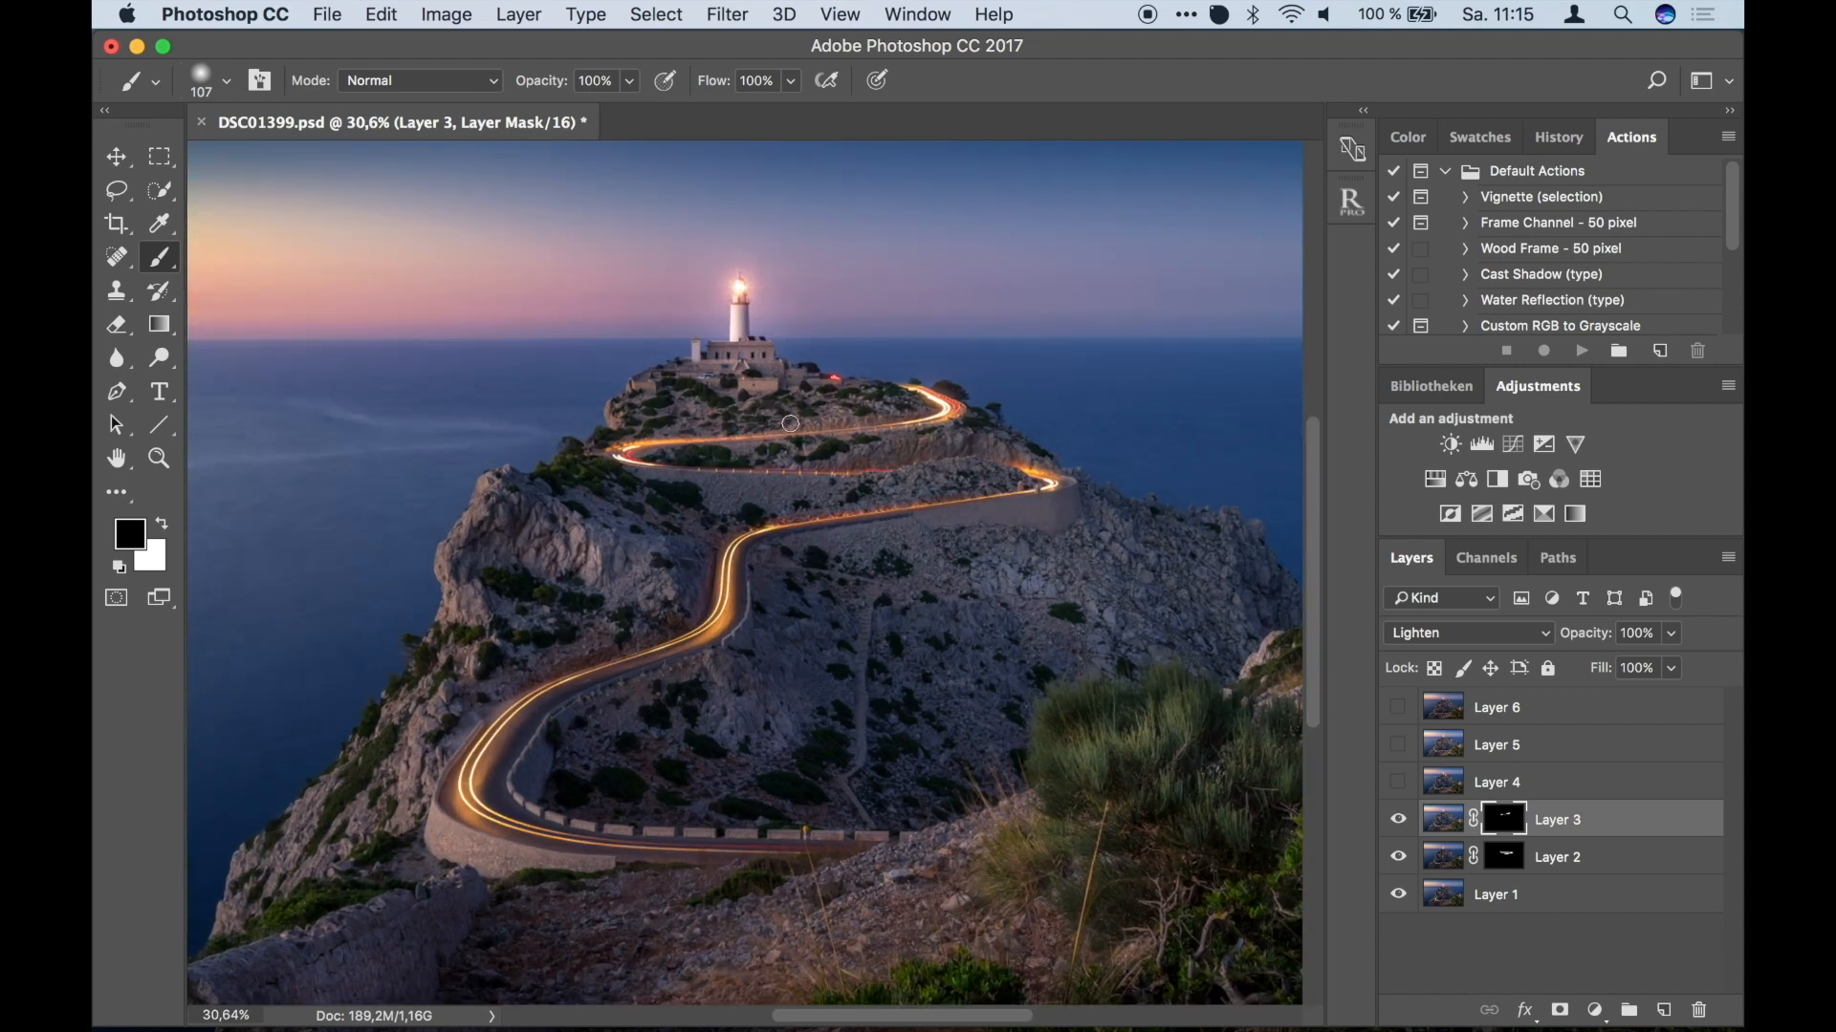
Show Layer 4 and compare its exposure with the light trails already combined in the layers beneath.
{"action": "left_click", "coordinate": [1407, 780]}
{"action": "left_click", "coordinate": [1406, 780]}
{"action": "left_click", "coordinate": [1407, 780]}
{"action": "left_click", "coordinate": [1408, 782]}
{"action": "left_click", "coordinate": [1408, 782]}
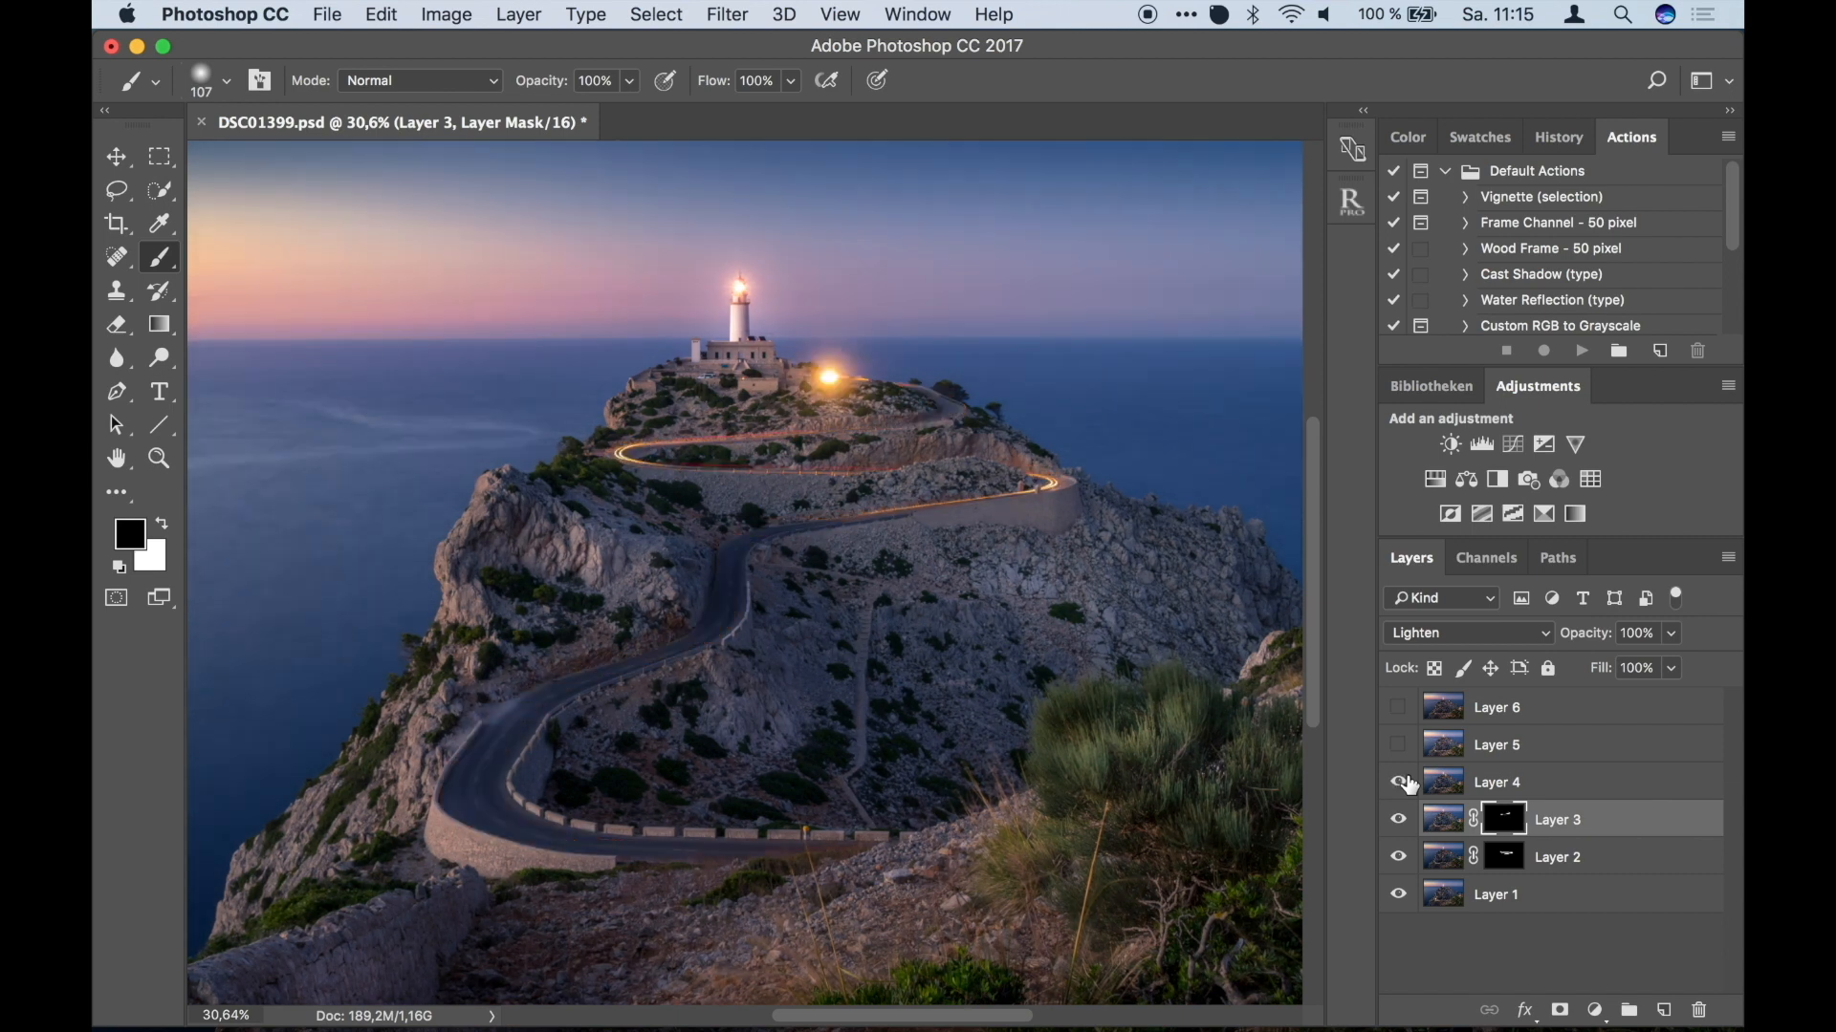
{"action": "left_click", "coordinate": [1407, 782]}
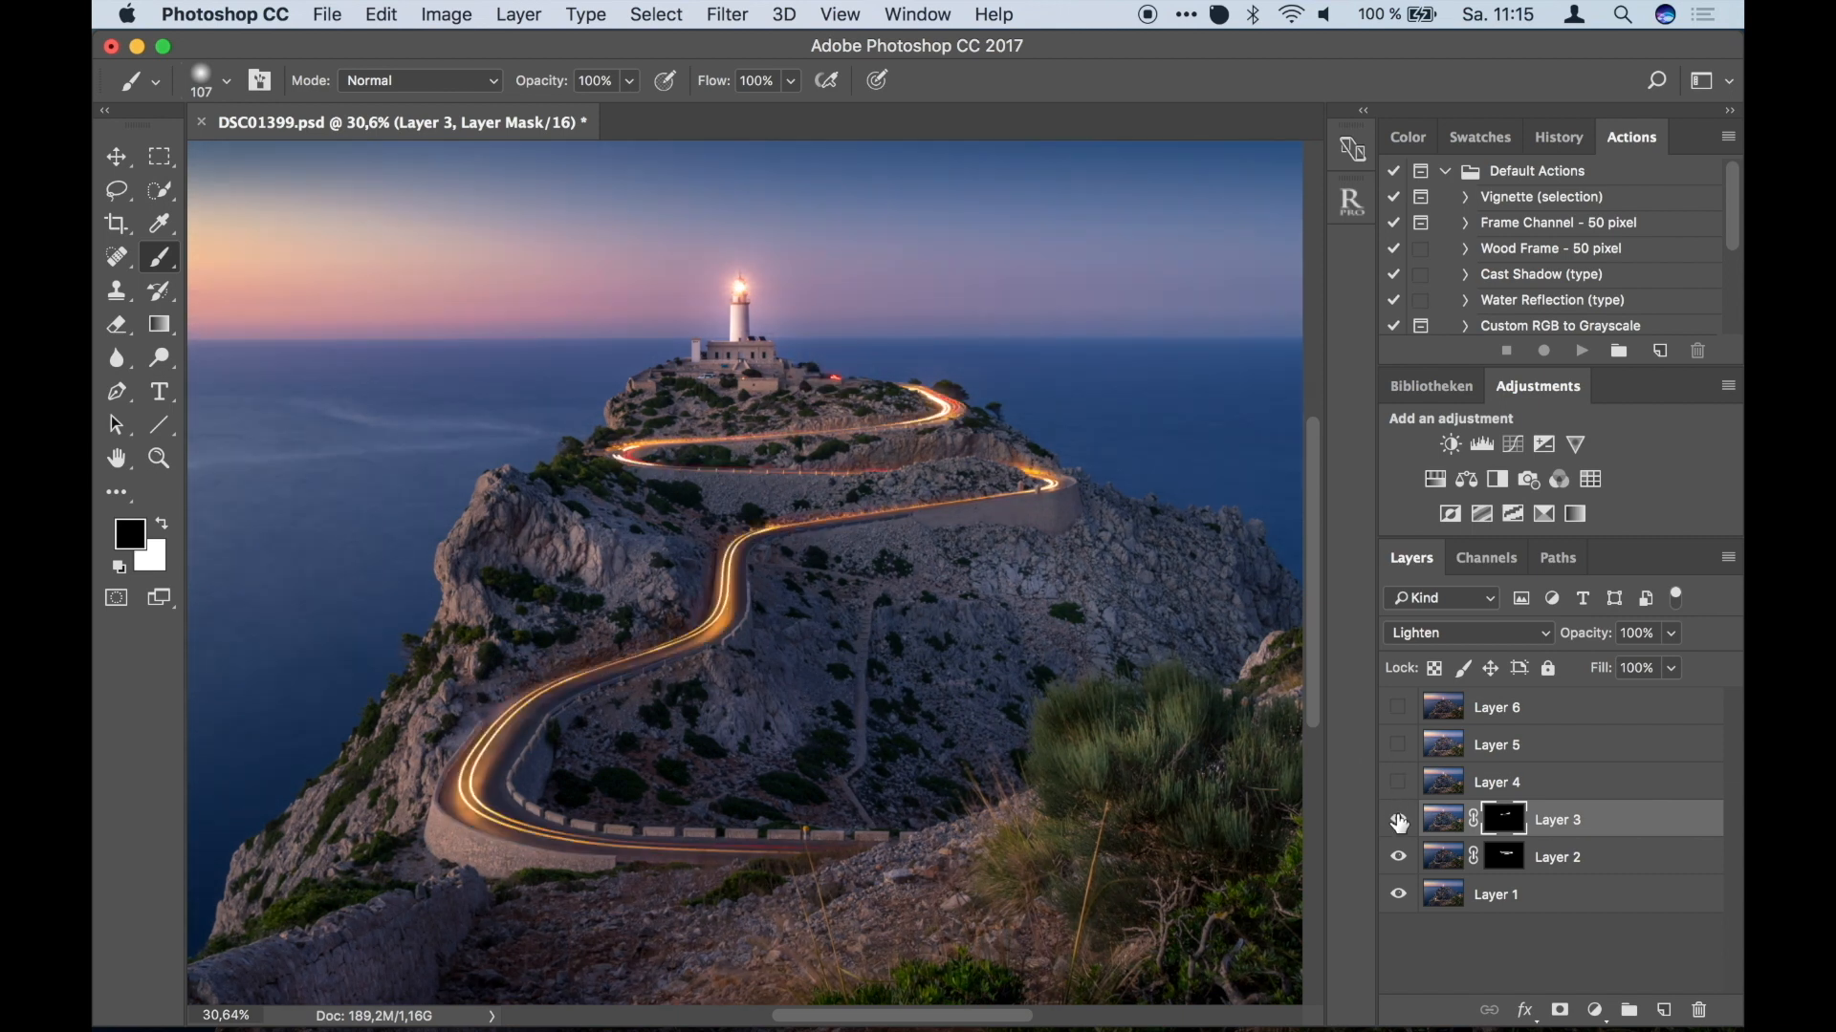
{"action": "left_click", "coordinate": [1399, 784]}
{"action": "left_click", "coordinate": [1397, 786]}
{"action": "left_click", "coordinate": [1398, 786]}
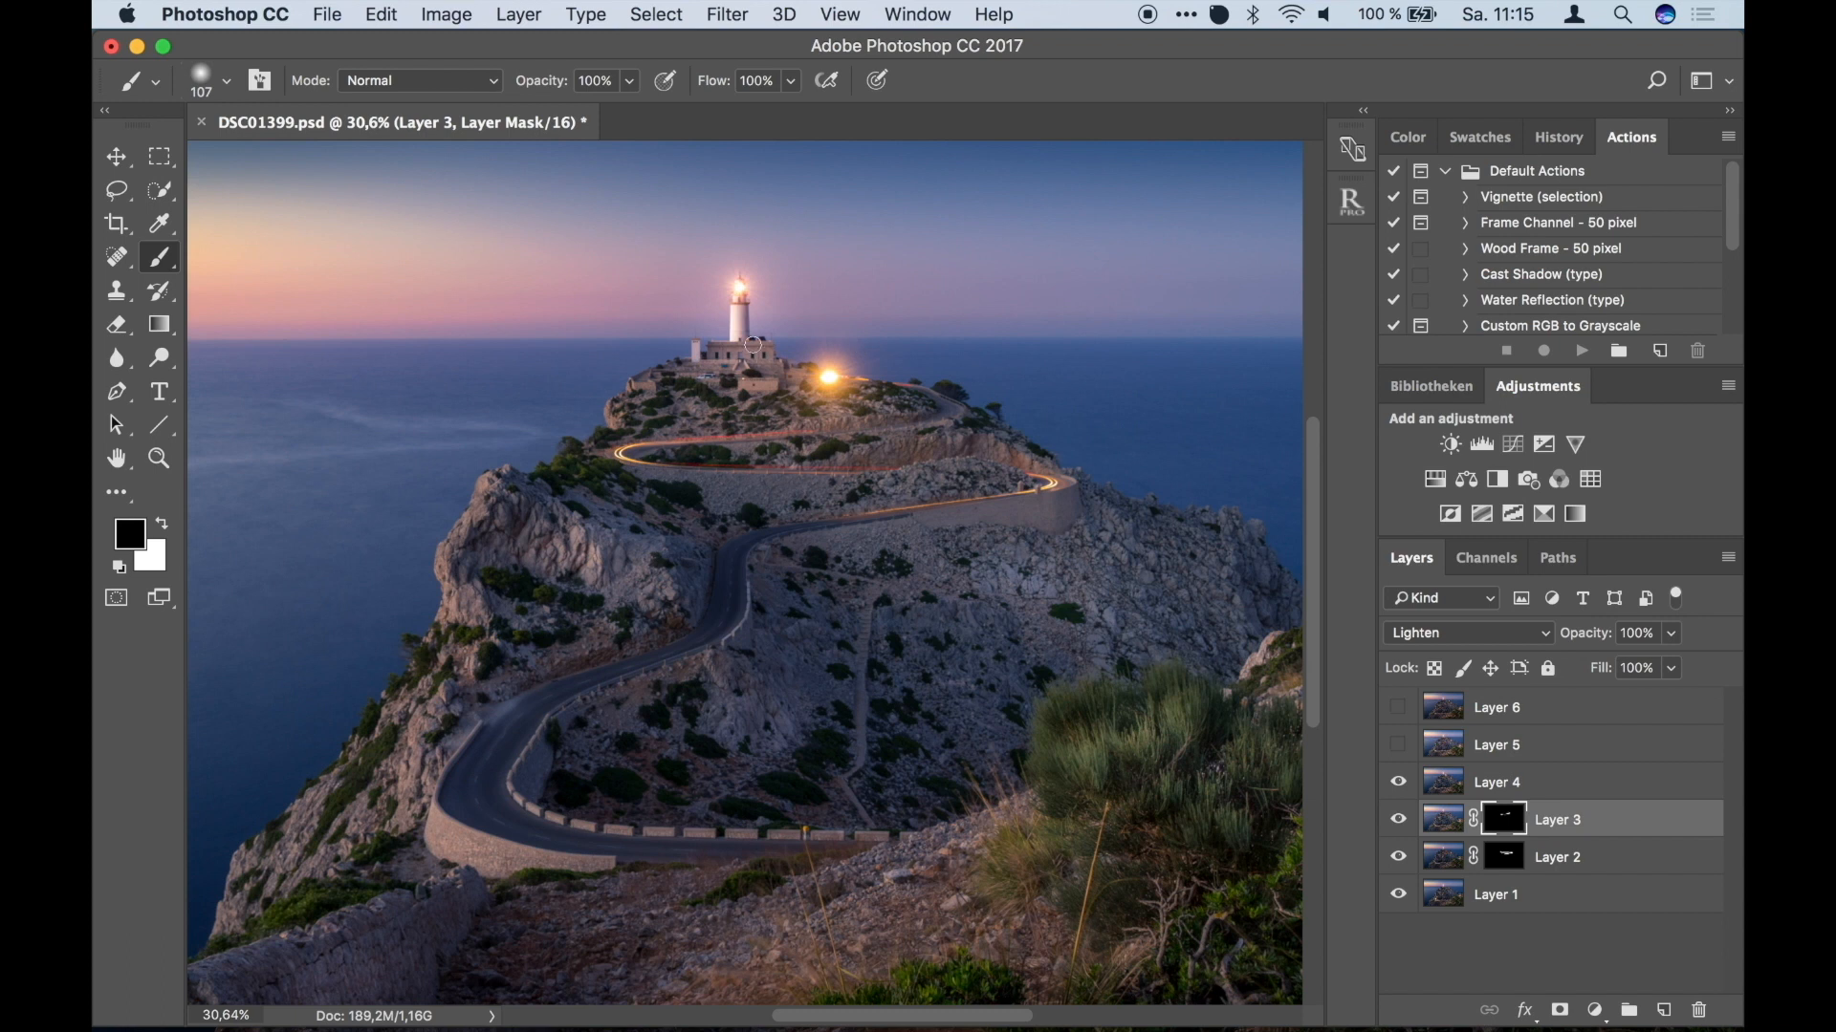
{"action": "scroll", "coordinate": [861, 393], "scroll_direction": "down", "scroll_amount": 5}
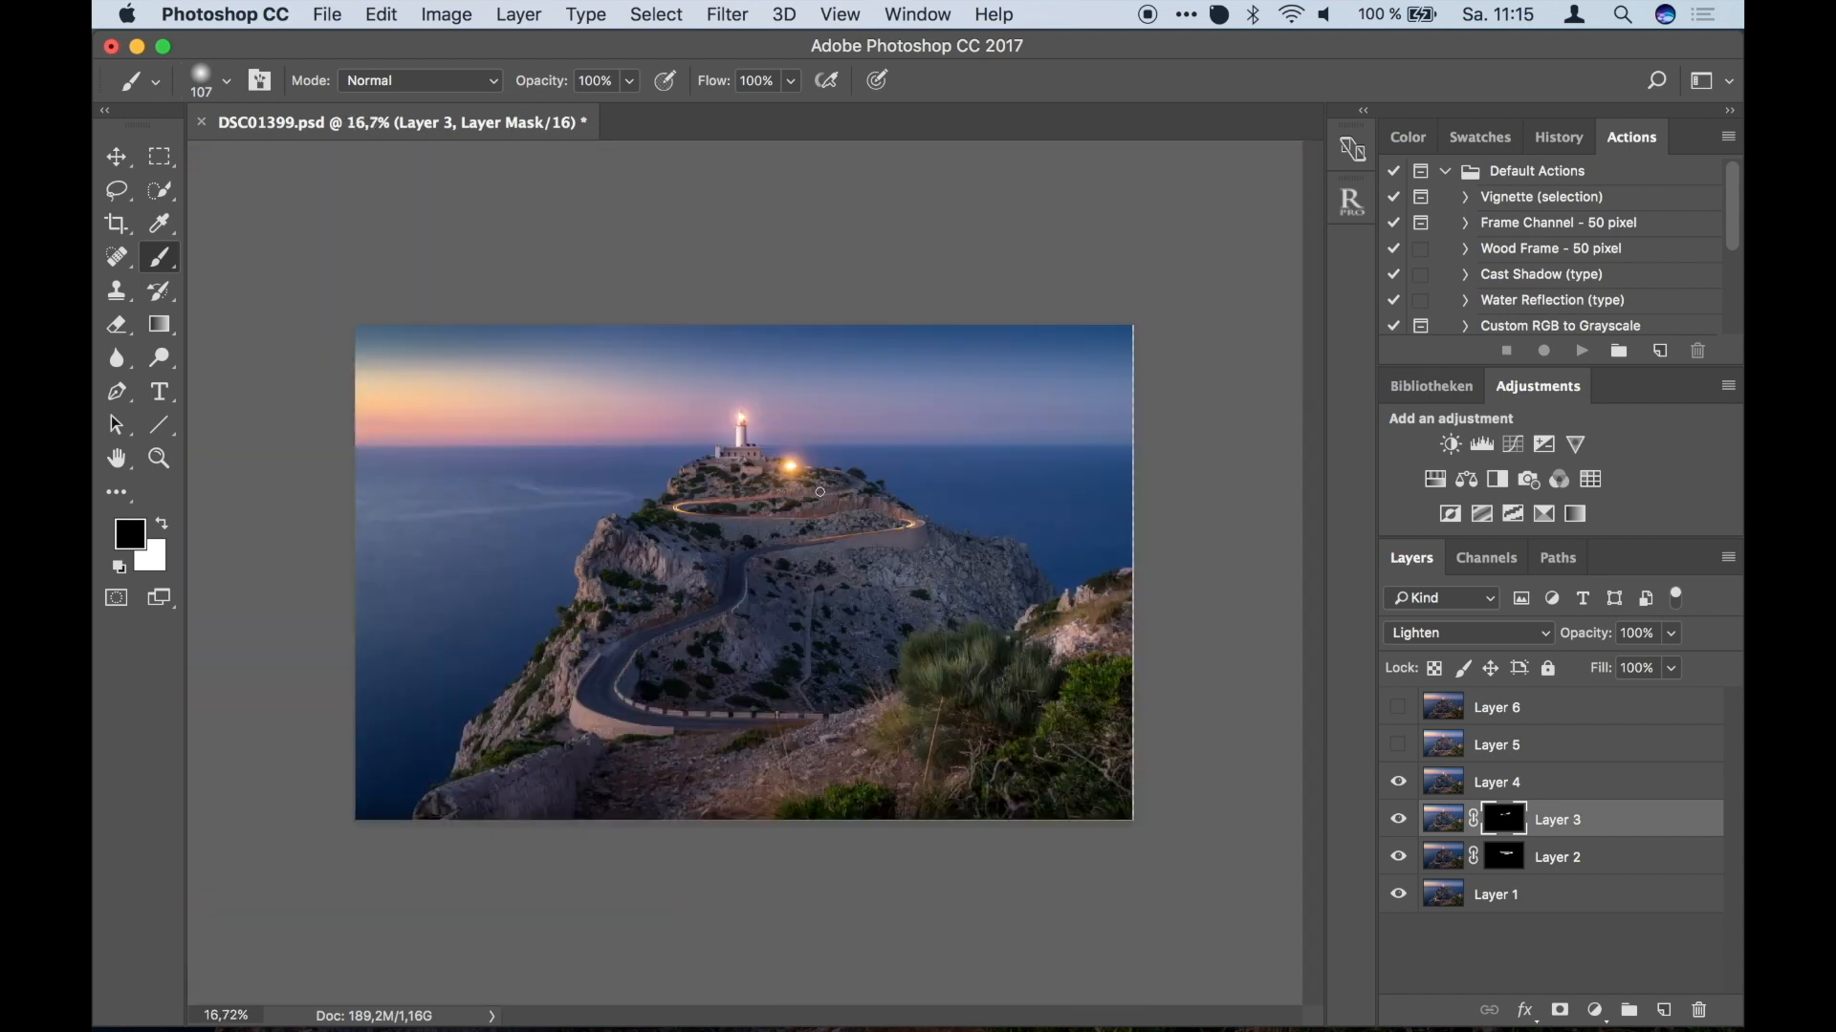
{"action": "scroll", "coordinate": [840, 515], "scroll_direction": "up", "scroll_amount": 5}
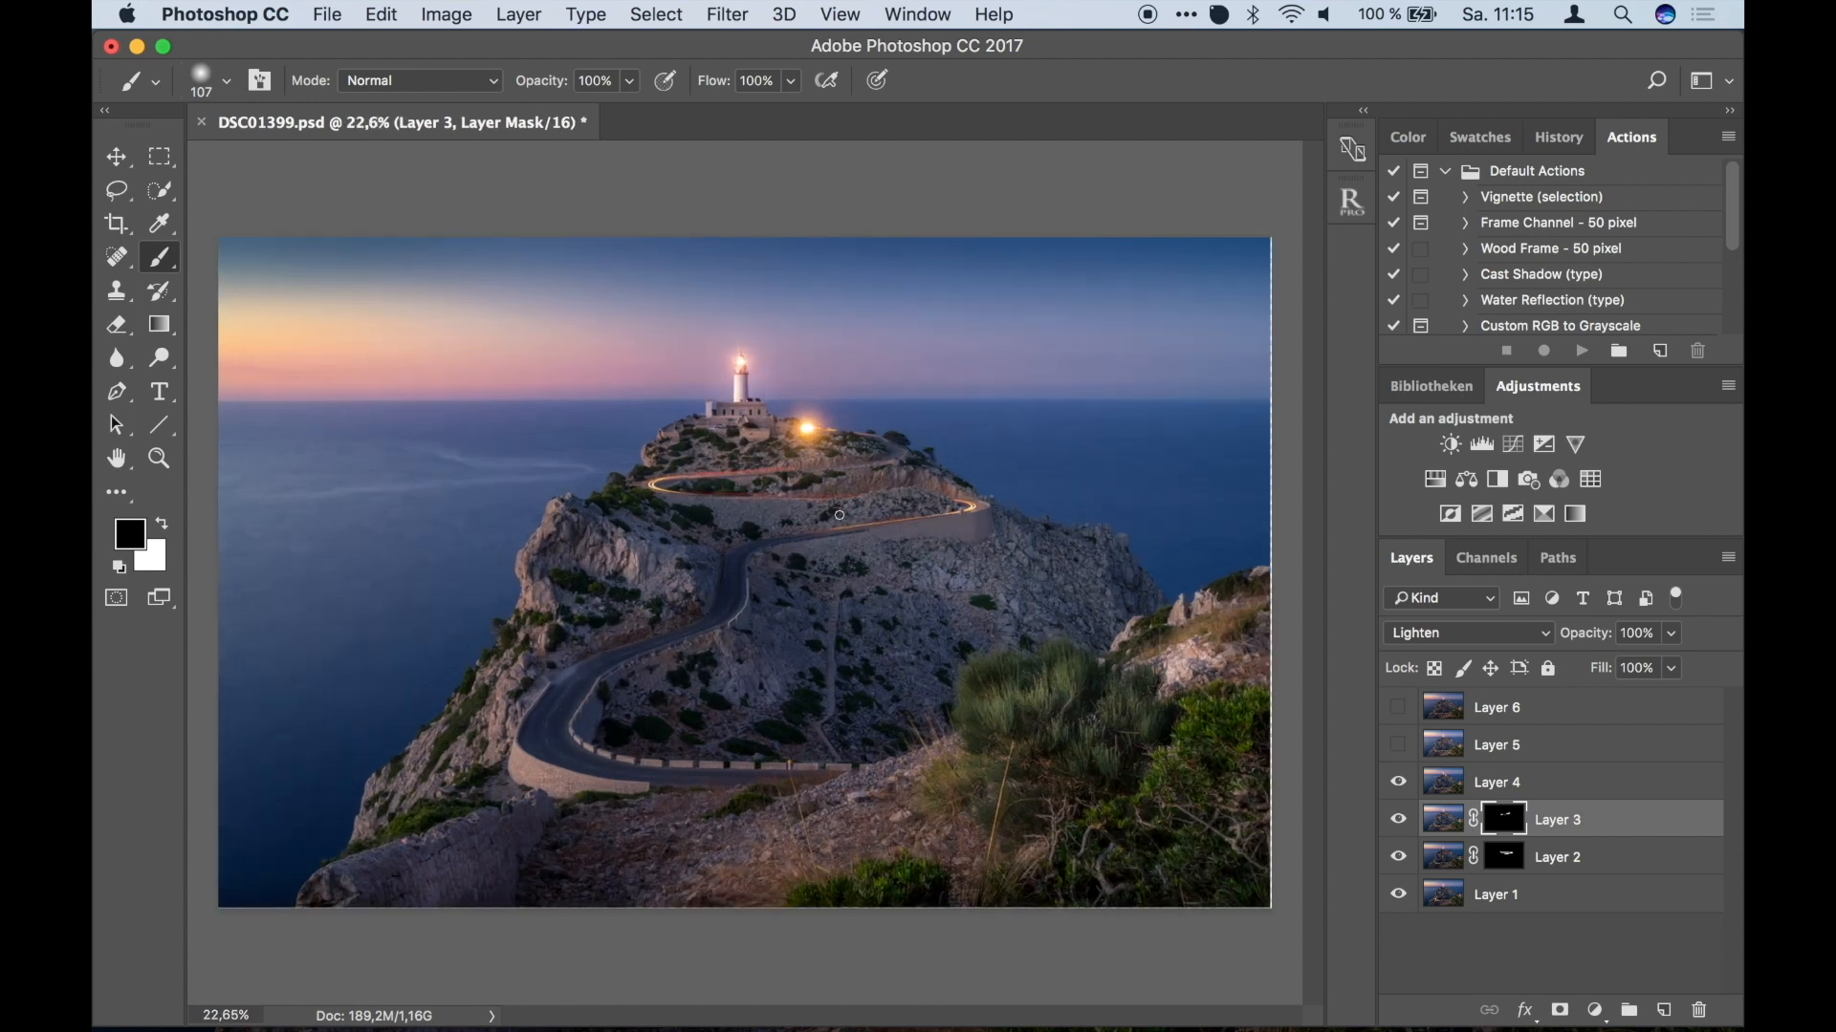
{"action": "scroll", "coordinate": [839, 515], "scroll_direction": "up", "scroll_amount": 3}
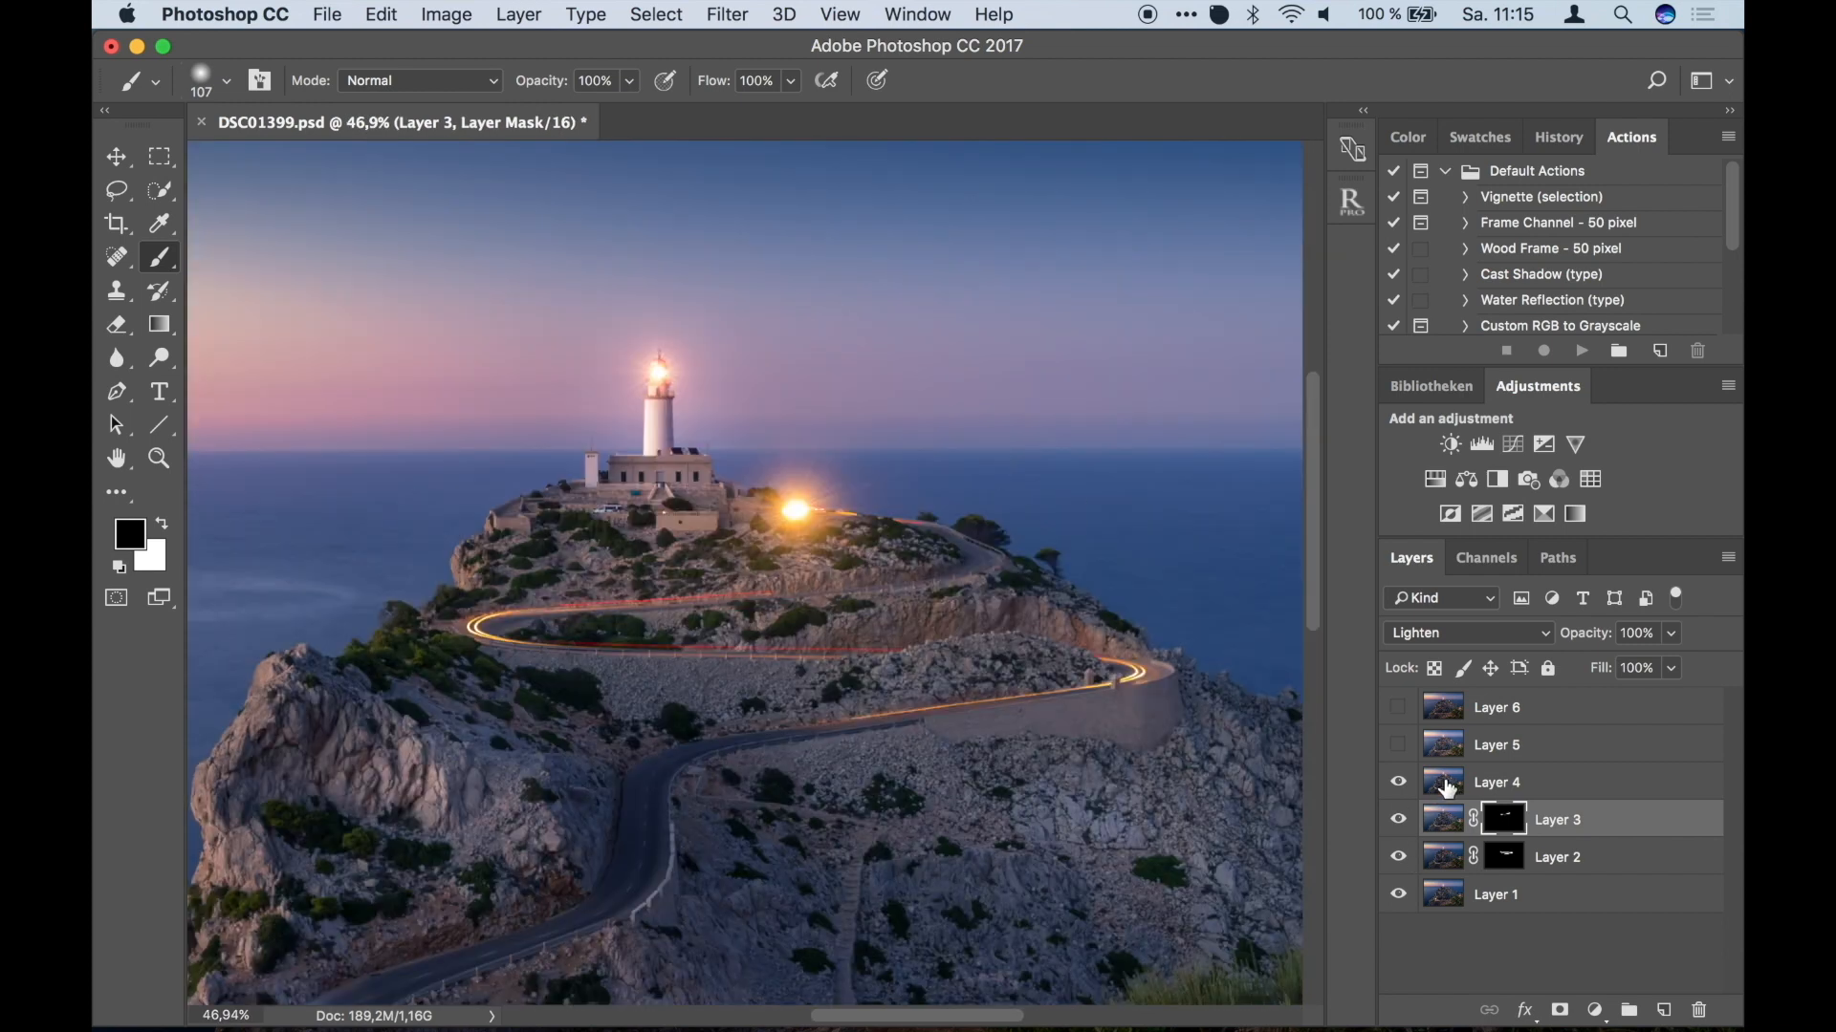
Set Layer 4's blend mode to Lighten, add a layer mask inverted to black and make the foreground colour white.
{"action": "left_click", "coordinate": [1449, 788]}
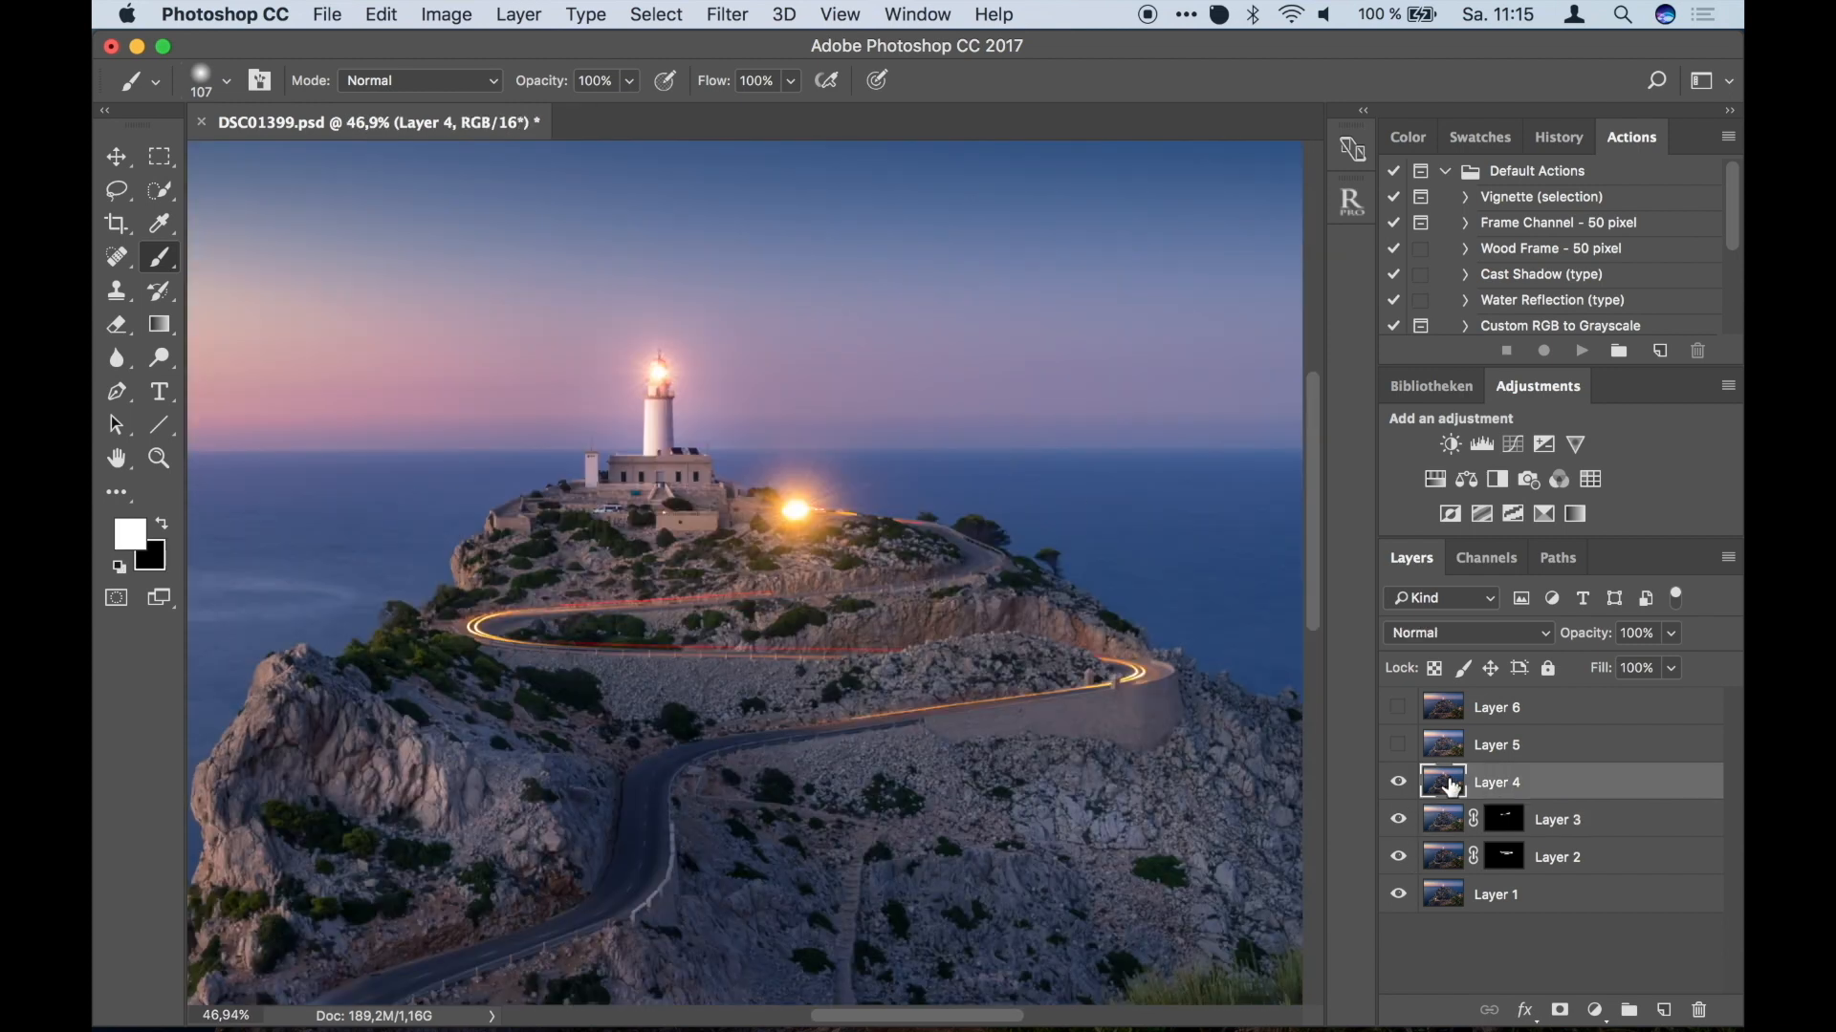
{"action": "left_click", "coordinate": [1467, 634]}
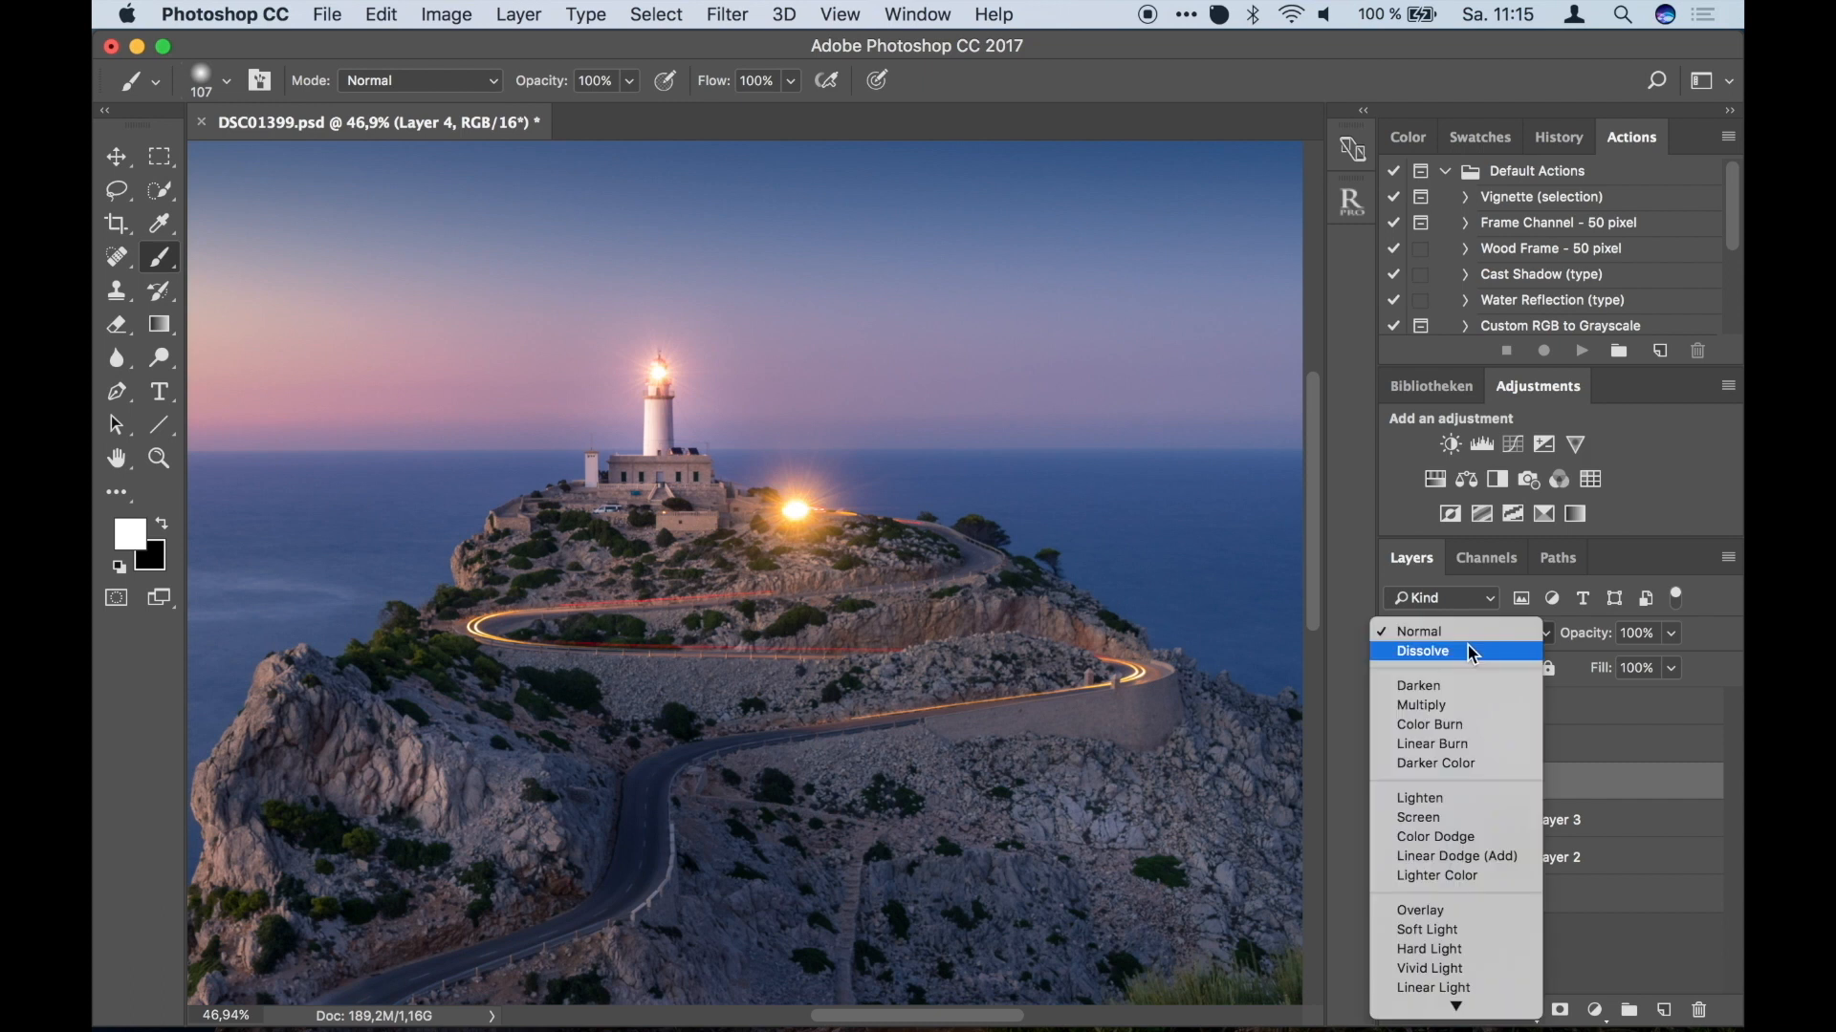
{"action": "left_click", "coordinate": [1454, 800]}
{"action": "left_click", "coordinate": [1560, 1012]}
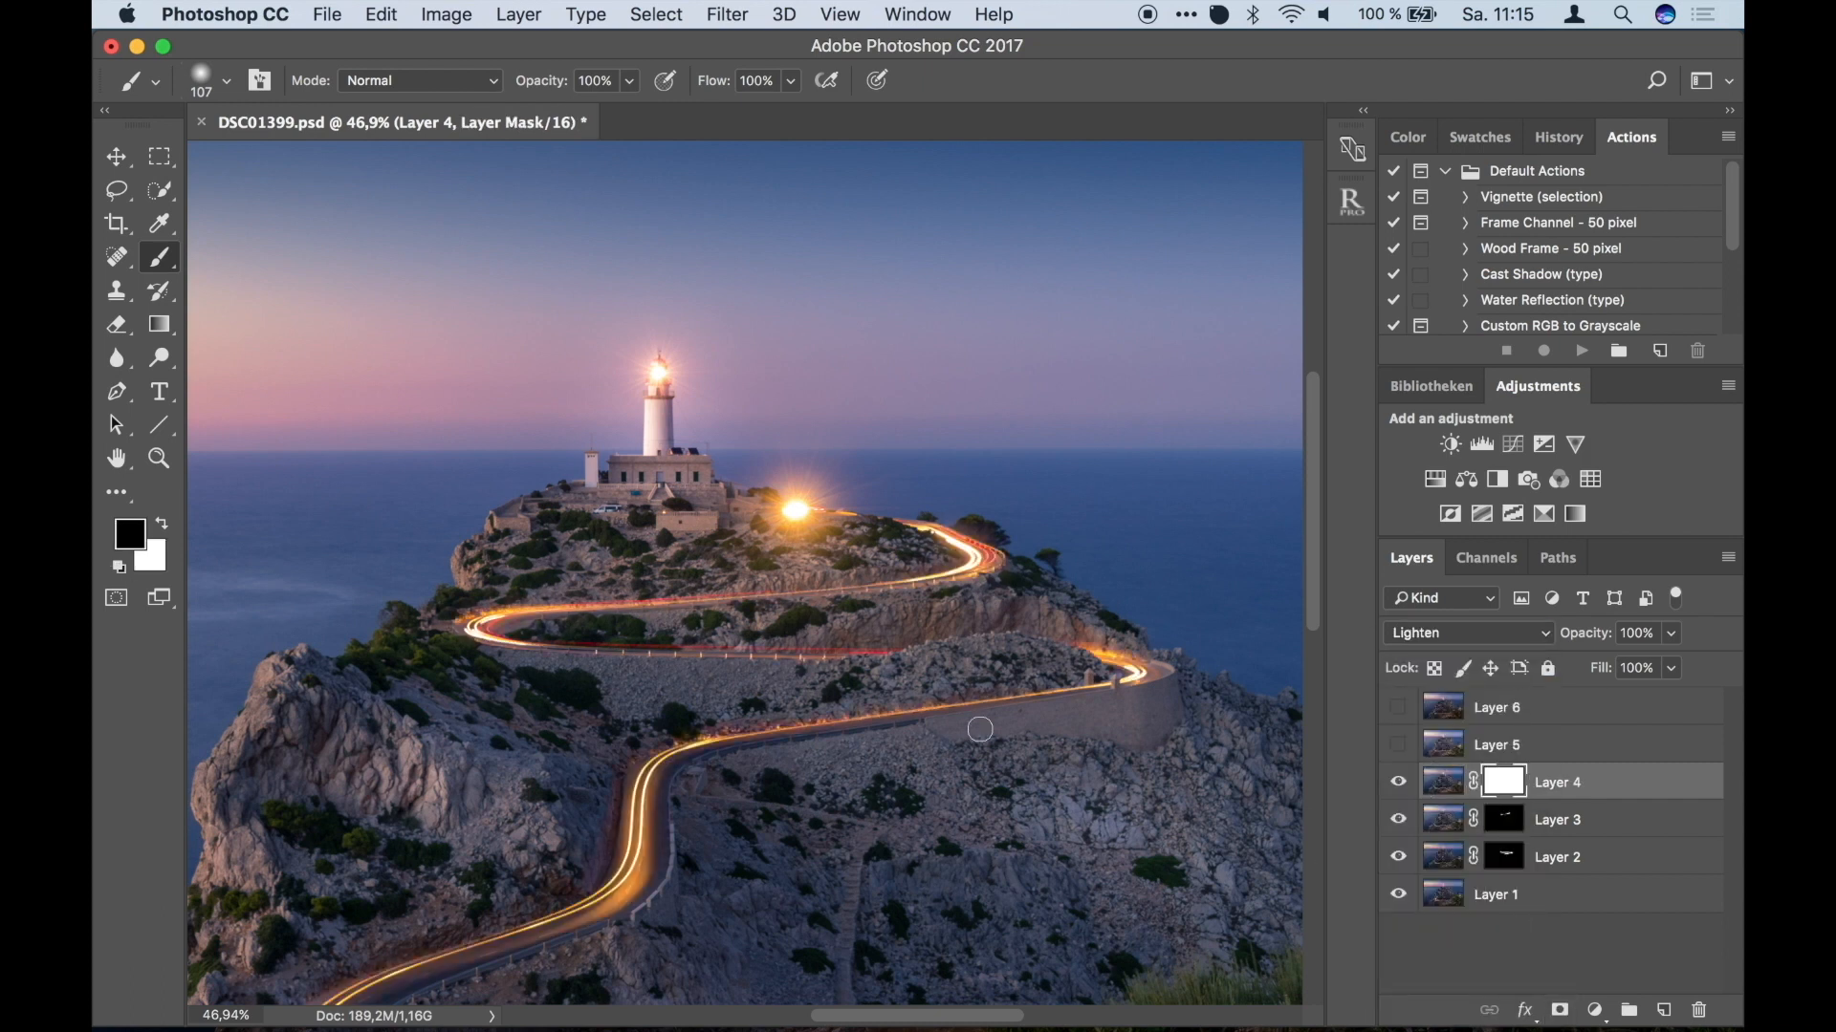
{"action": "left_click", "coordinate": [159, 533]}
{"action": "left_click_drag", "start_coordinate": [710, 507], "coordinate": [715, 516]}
{"action": "key", "text": "super+i"}
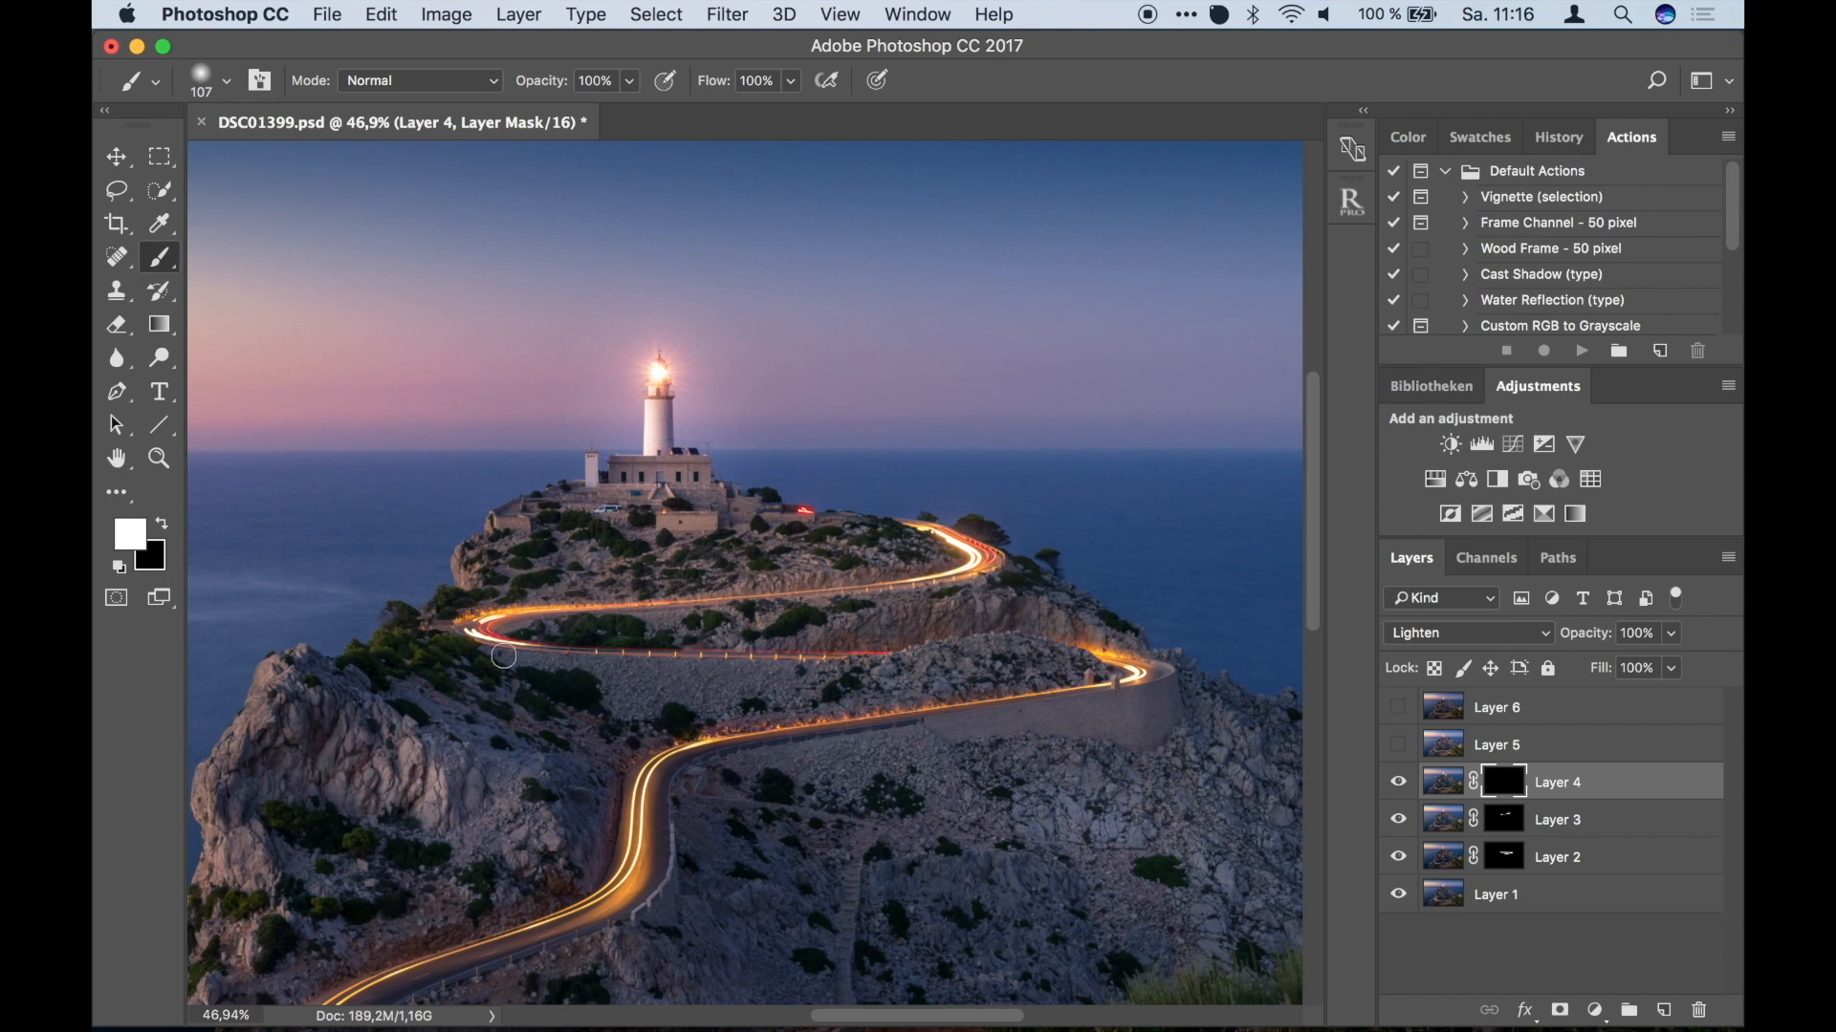
Paint white on Layer 4's mask along the upper road's left bend and adjoining stretches, and compare the image with and without Layer 4.
{"action": "left_click_drag", "start_coordinate": [531, 644], "coordinate": [847, 649]}
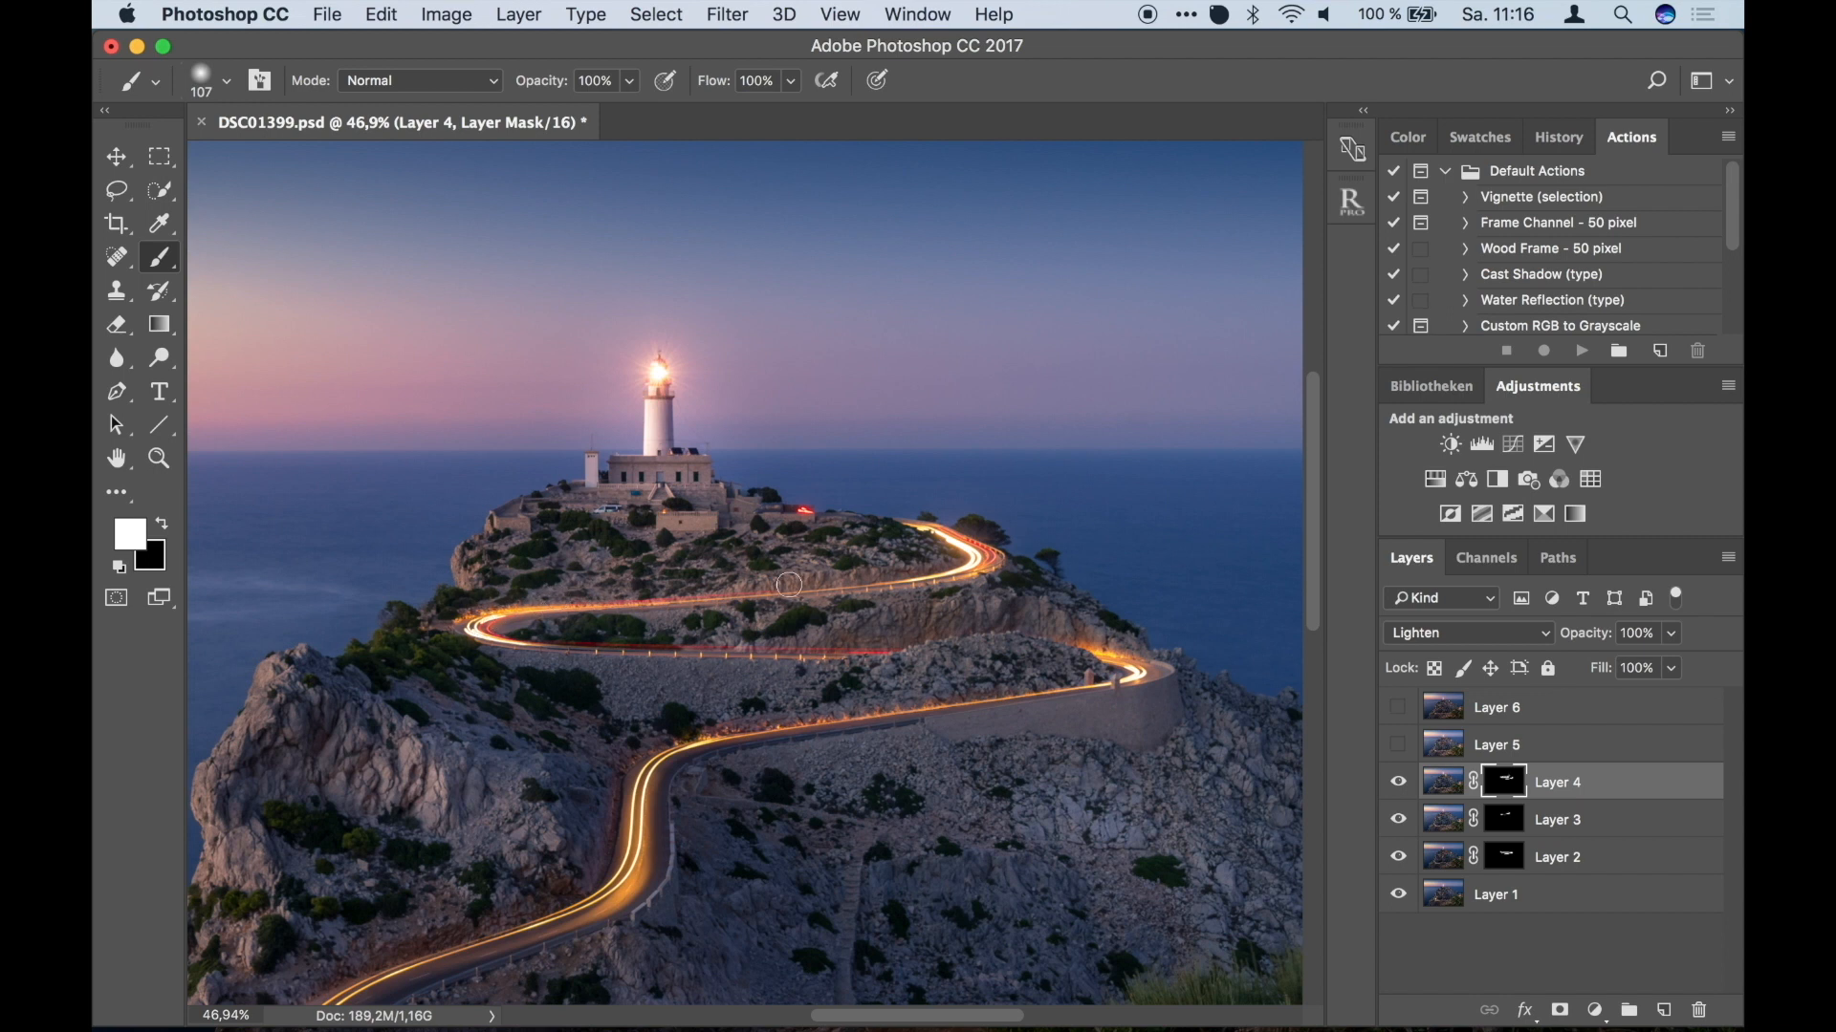
{"action": "scroll", "coordinate": [1024, 620], "scroll_direction": "down", "scroll_amount": 5}
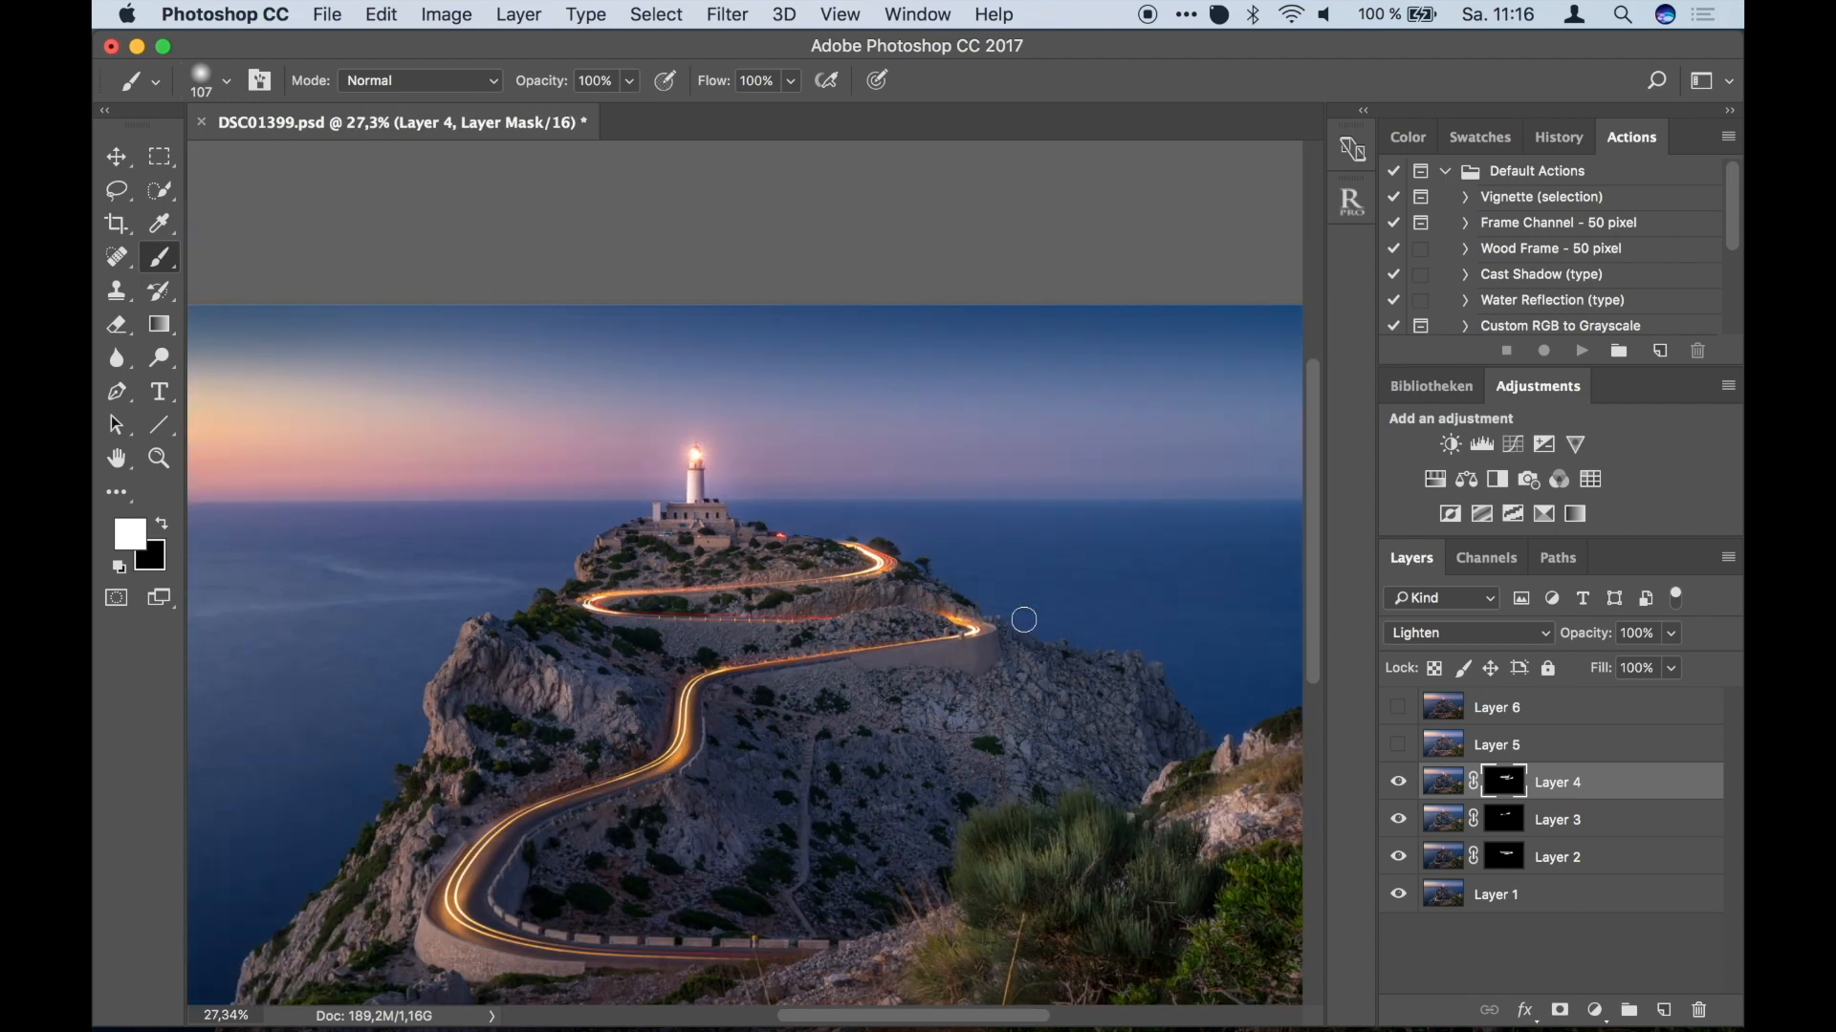
{"action": "left_click", "coordinate": [1409, 786]}
{"action": "left_click", "coordinate": [1409, 786]}
{"action": "left_click", "coordinate": [1411, 787]}
{"action": "left_click", "coordinate": [1413, 790]}
Show Layer 5, set its blend mode to Lighten and add a layer mask inverted to black.
{"action": "left_click", "coordinate": [1397, 747]}
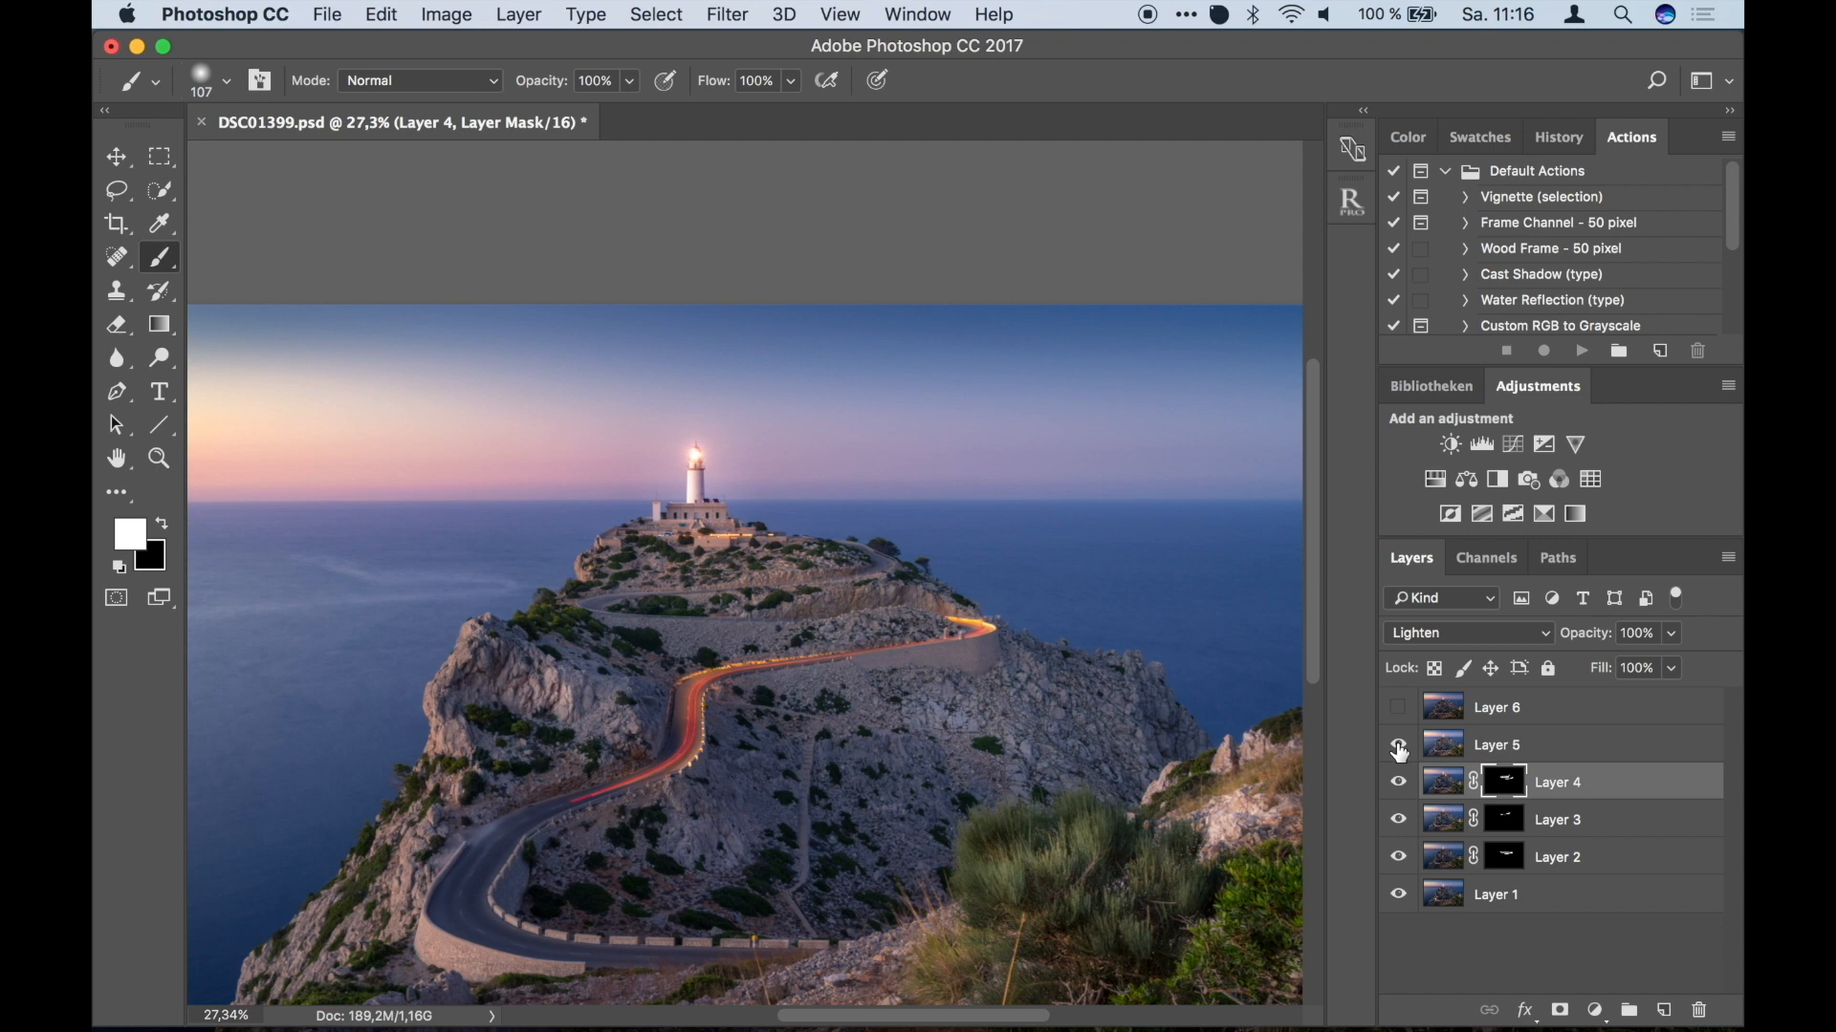
{"action": "left_click", "coordinate": [1398, 749]}
{"action": "left_click", "coordinate": [1397, 749]}
{"action": "left_click", "coordinate": [1398, 750]}
{"action": "left_click", "coordinate": [1397, 750]}
{"action": "left_click", "coordinate": [1444, 750]}
{"action": "left_click", "coordinate": [1478, 635]}
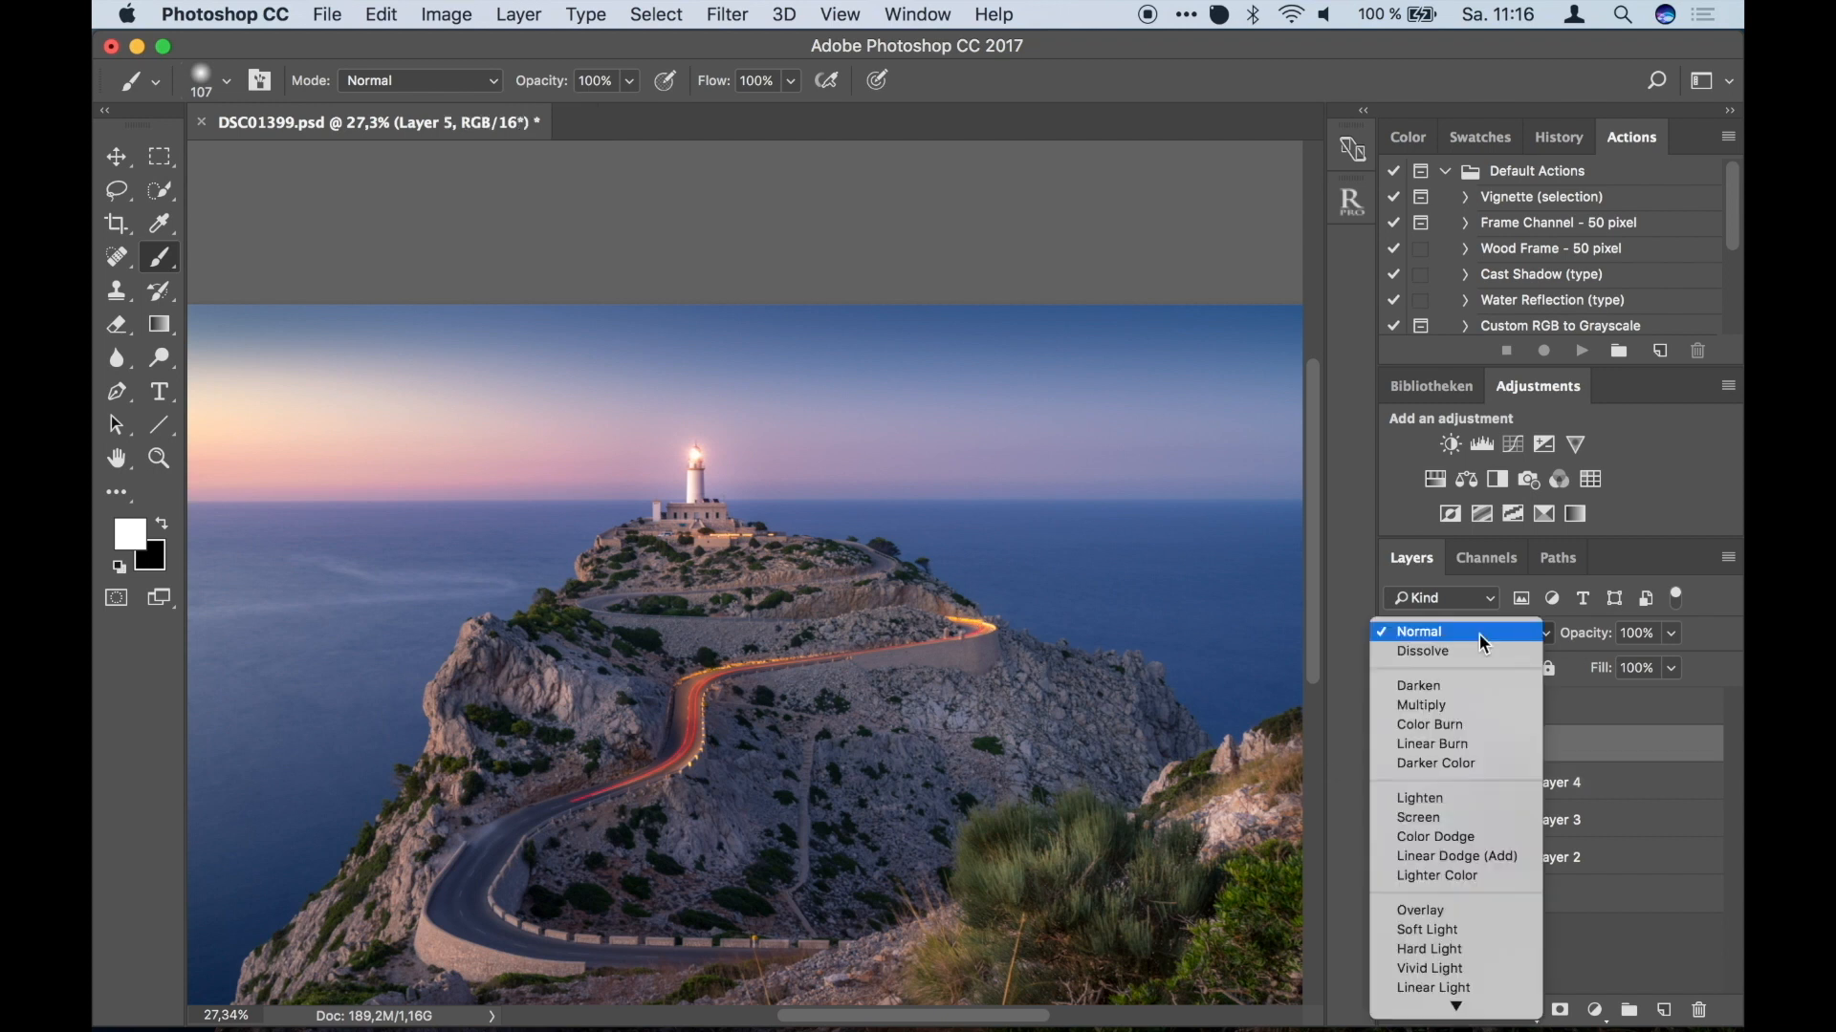
{"action": "left_click", "coordinate": [1478, 801]}
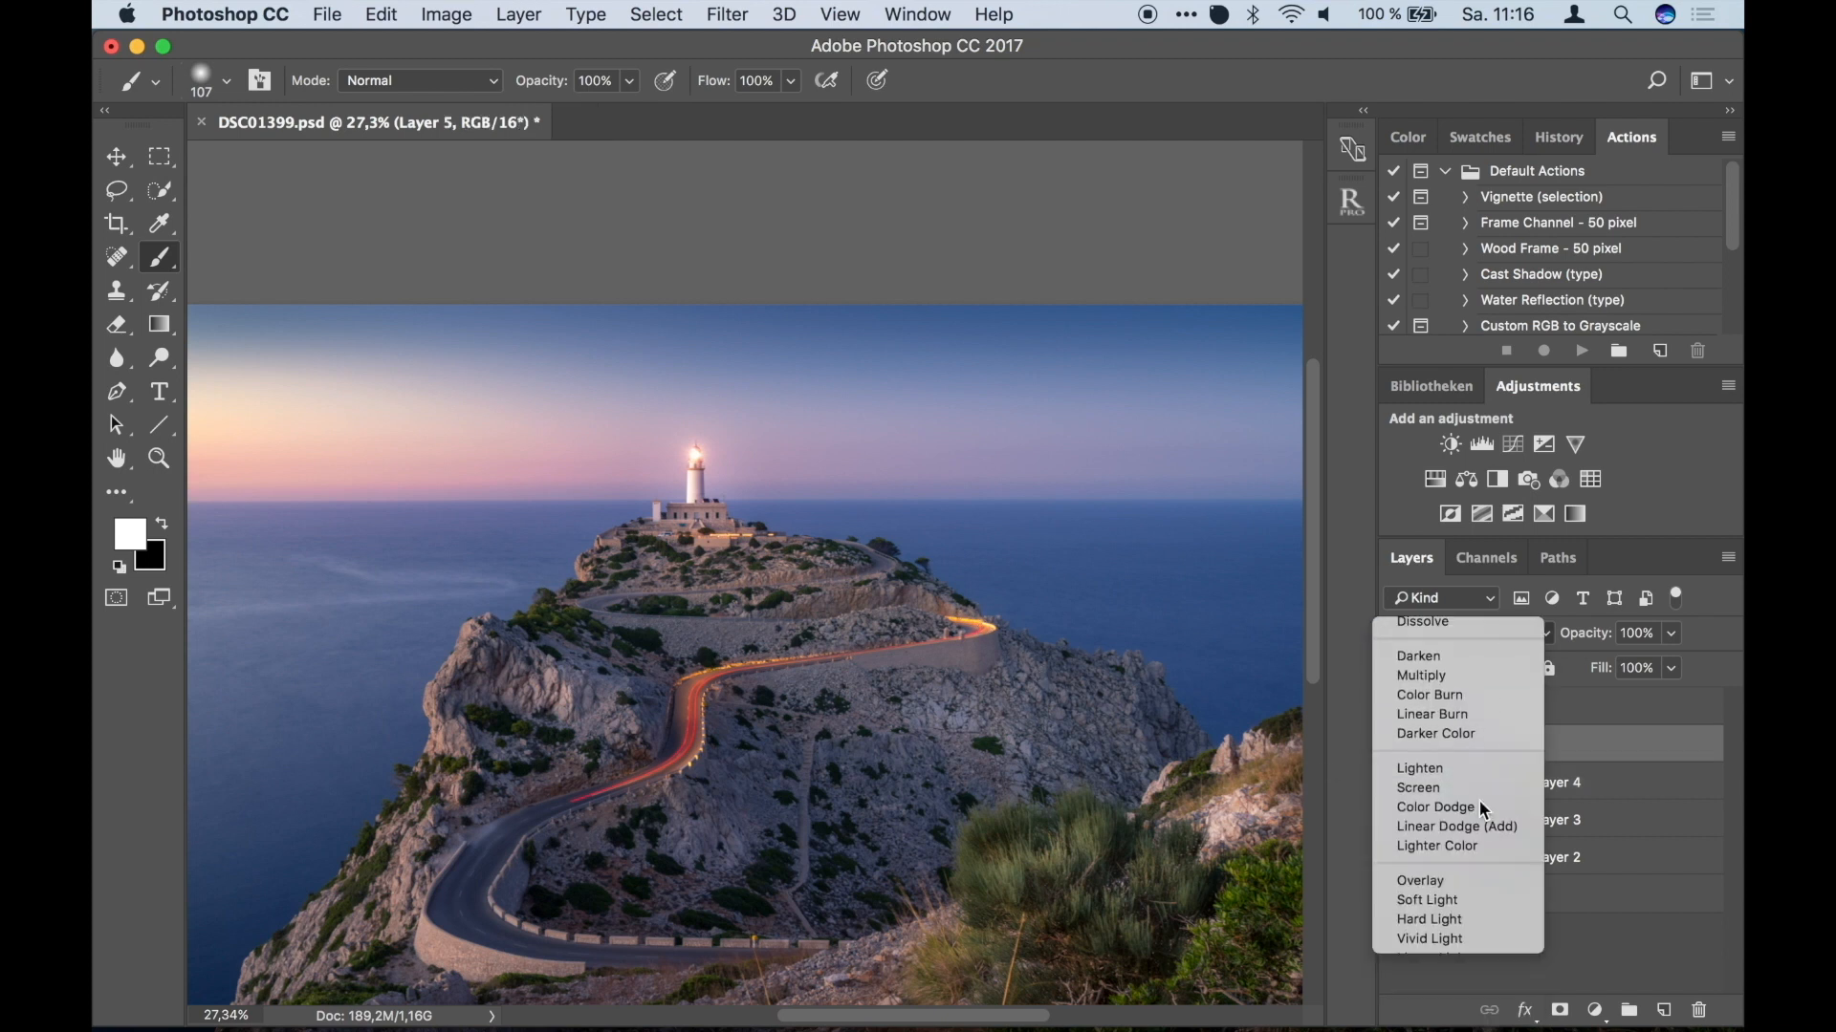
{"action": "left_click", "coordinate": [1559, 1010]}
{"action": "key", "text": "super+i"}
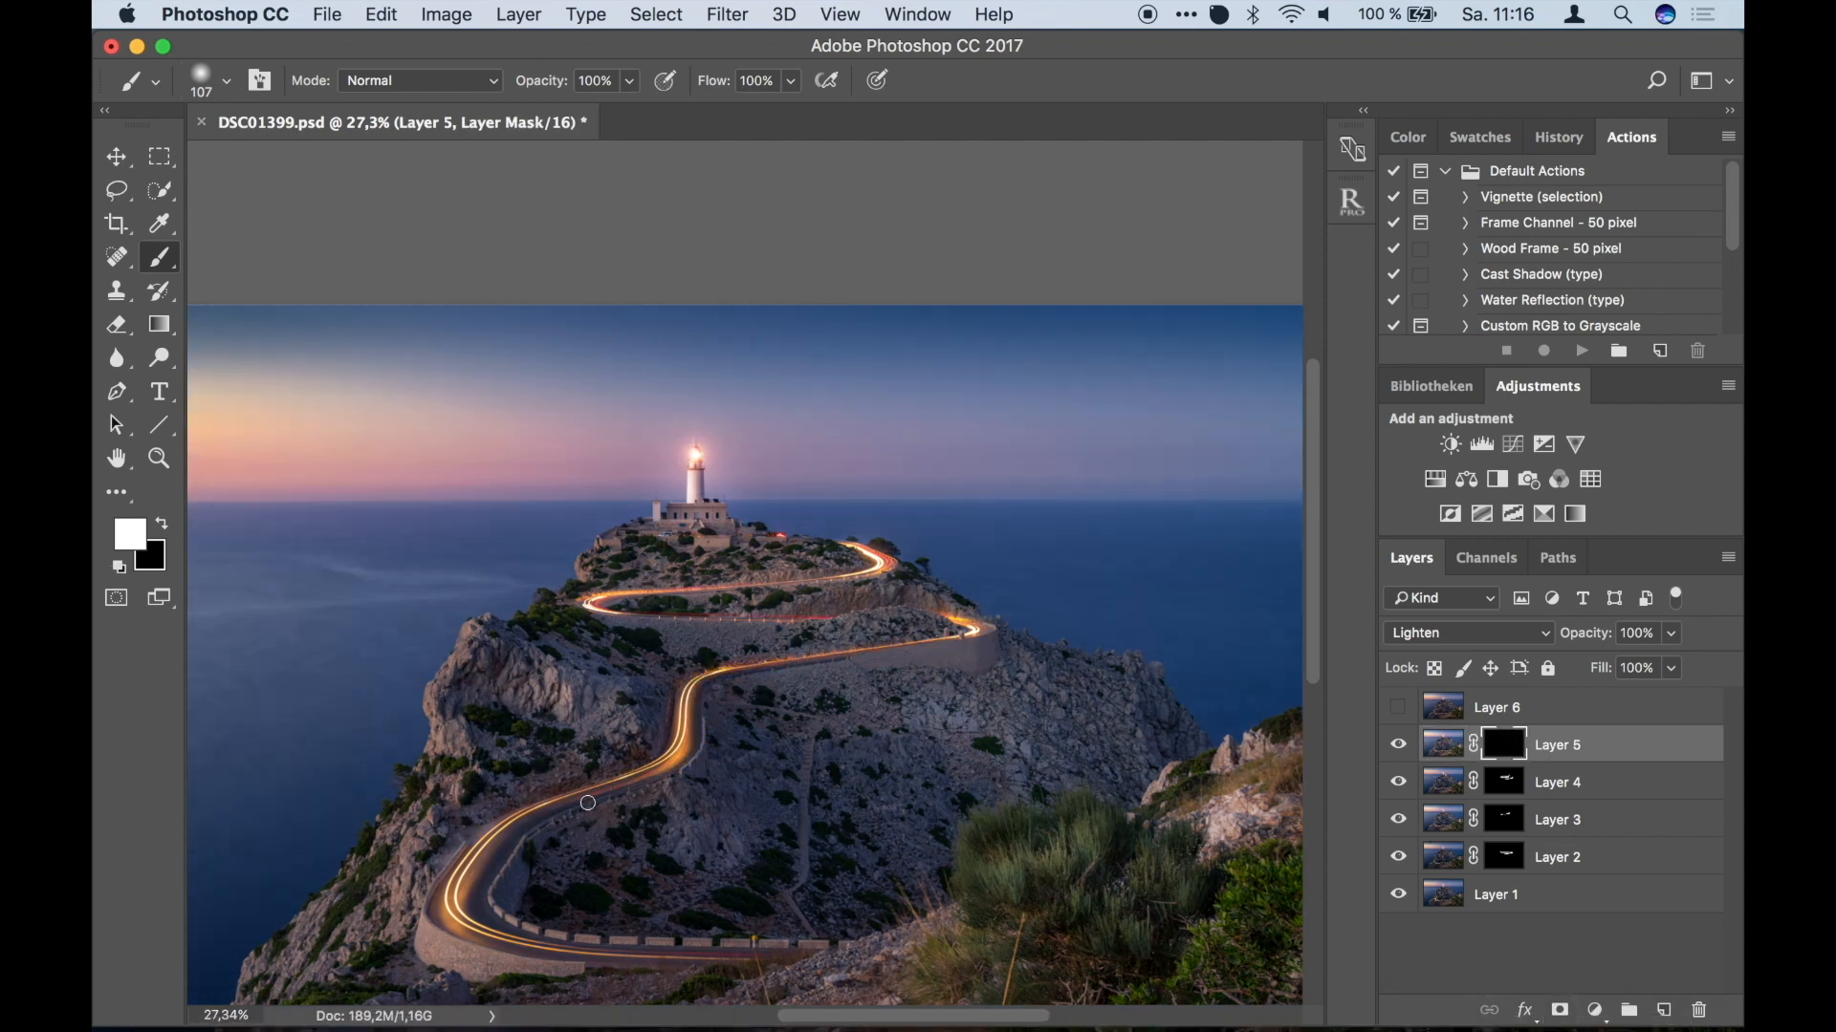
Enlarge the brush to 145 and paint white on Layer 5's mask along the middle S-curve and the straight up to the right-hand bend.
{"action": "left_click_drag", "start_coordinate": [558, 807], "coordinate": [562, 806]}
{"action": "scroll", "coordinate": [561, 805], "scroll_direction": "up", "scroll_amount": 3}
{"action": "scroll", "coordinate": [561, 805], "scroll_direction": "up", "scroll_amount": 3}
{"action": "scroll", "coordinate": [574, 772], "scroll_direction": "down", "scroll_amount": 5}
{"action": "scroll", "coordinate": [577, 768], "scroll_direction": "left", "scroll_amount": 4}
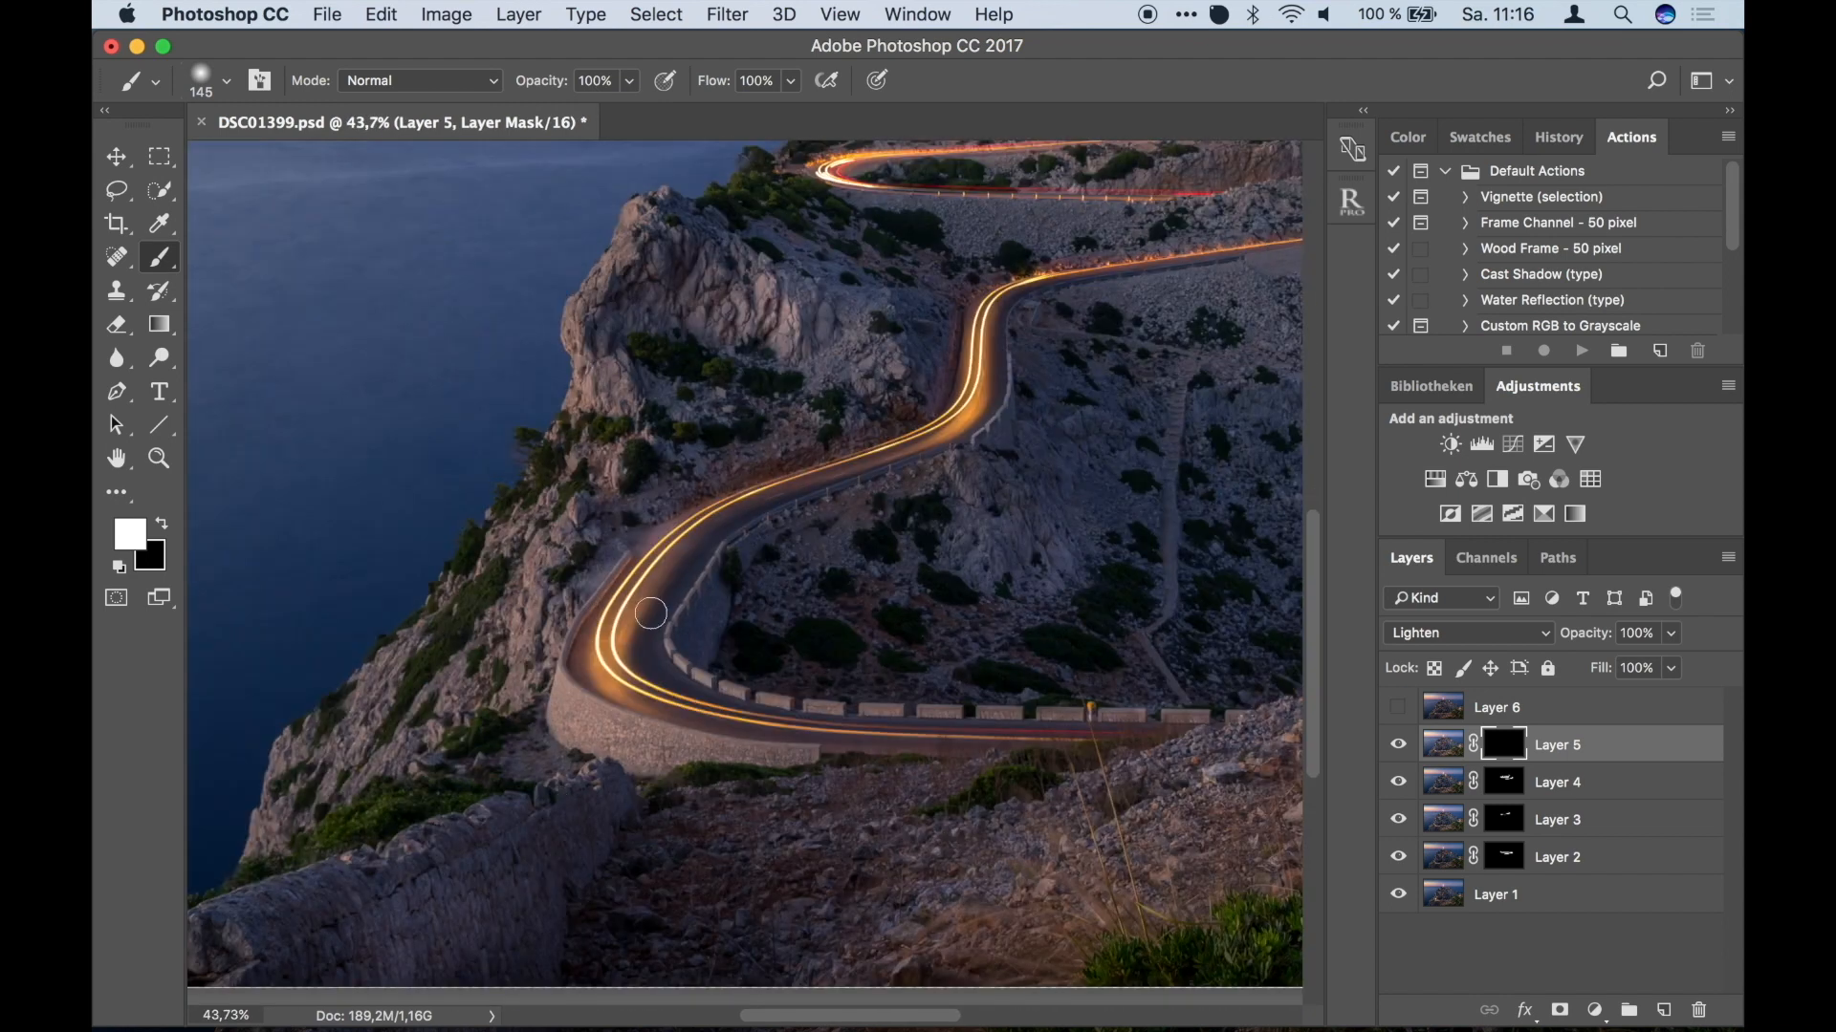
{"action": "mouse_move", "coordinate": [776, 497]}
{"action": "left_mouse_down"}
{"action": "mouse_move", "coordinate": [955, 431]}
{"action": "mouse_move", "coordinate": [998, 366]}
{"action": "mouse_move", "coordinate": [995, 315]}
{"action": "mouse_move", "coordinate": [1128, 251]}
{"action": "left_mouse_up"}
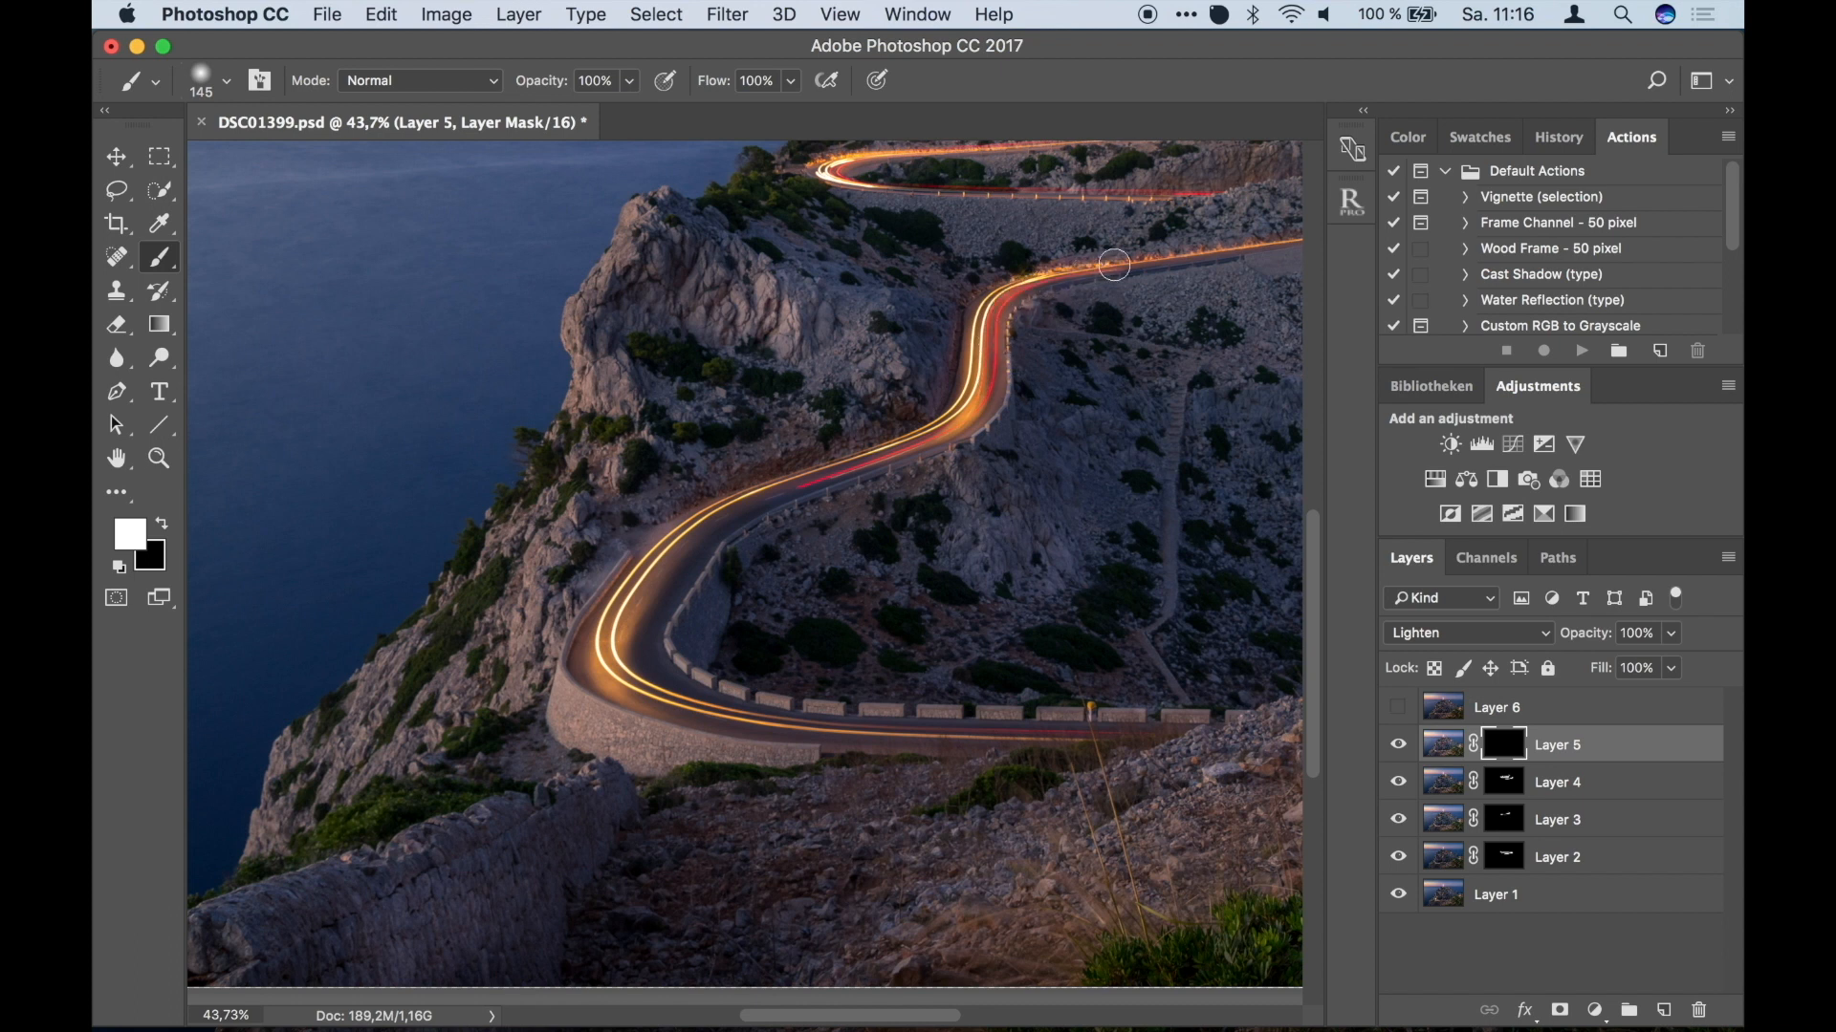
{"action": "scroll", "coordinate": [1052, 273], "scroll_direction": "right", "scroll_amount": 4}
{"action": "scroll", "coordinate": [1023, 282], "scroll_direction": "up", "scroll_amount": 1}
{"action": "left_click_drag", "start_coordinate": [947, 302], "coordinate": [1266, 238]}
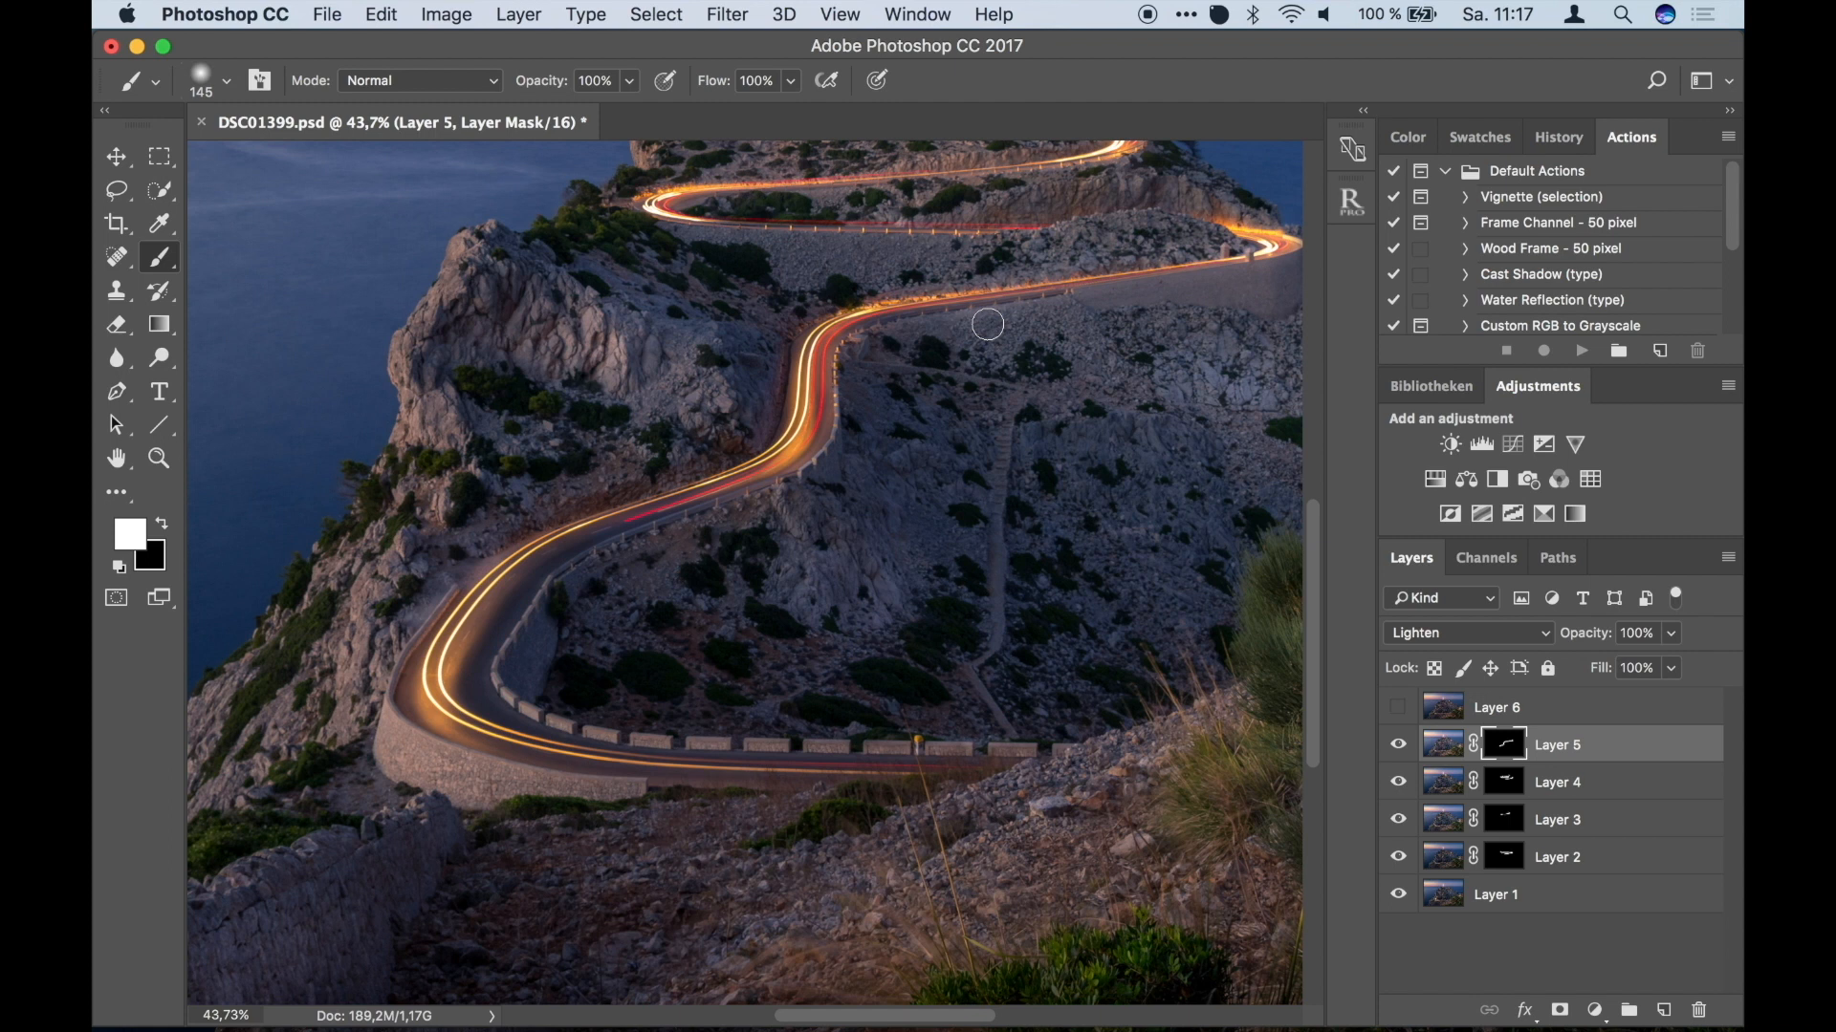
Switch the foreground colour to black and compare the image with and without Layer 5's masked light trails.
{"action": "scroll", "coordinate": [984, 325], "scroll_direction": "right", "scroll_amount": 5}
{"action": "scroll", "coordinate": [985, 325], "scroll_direction": "up", "scroll_amount": 1}
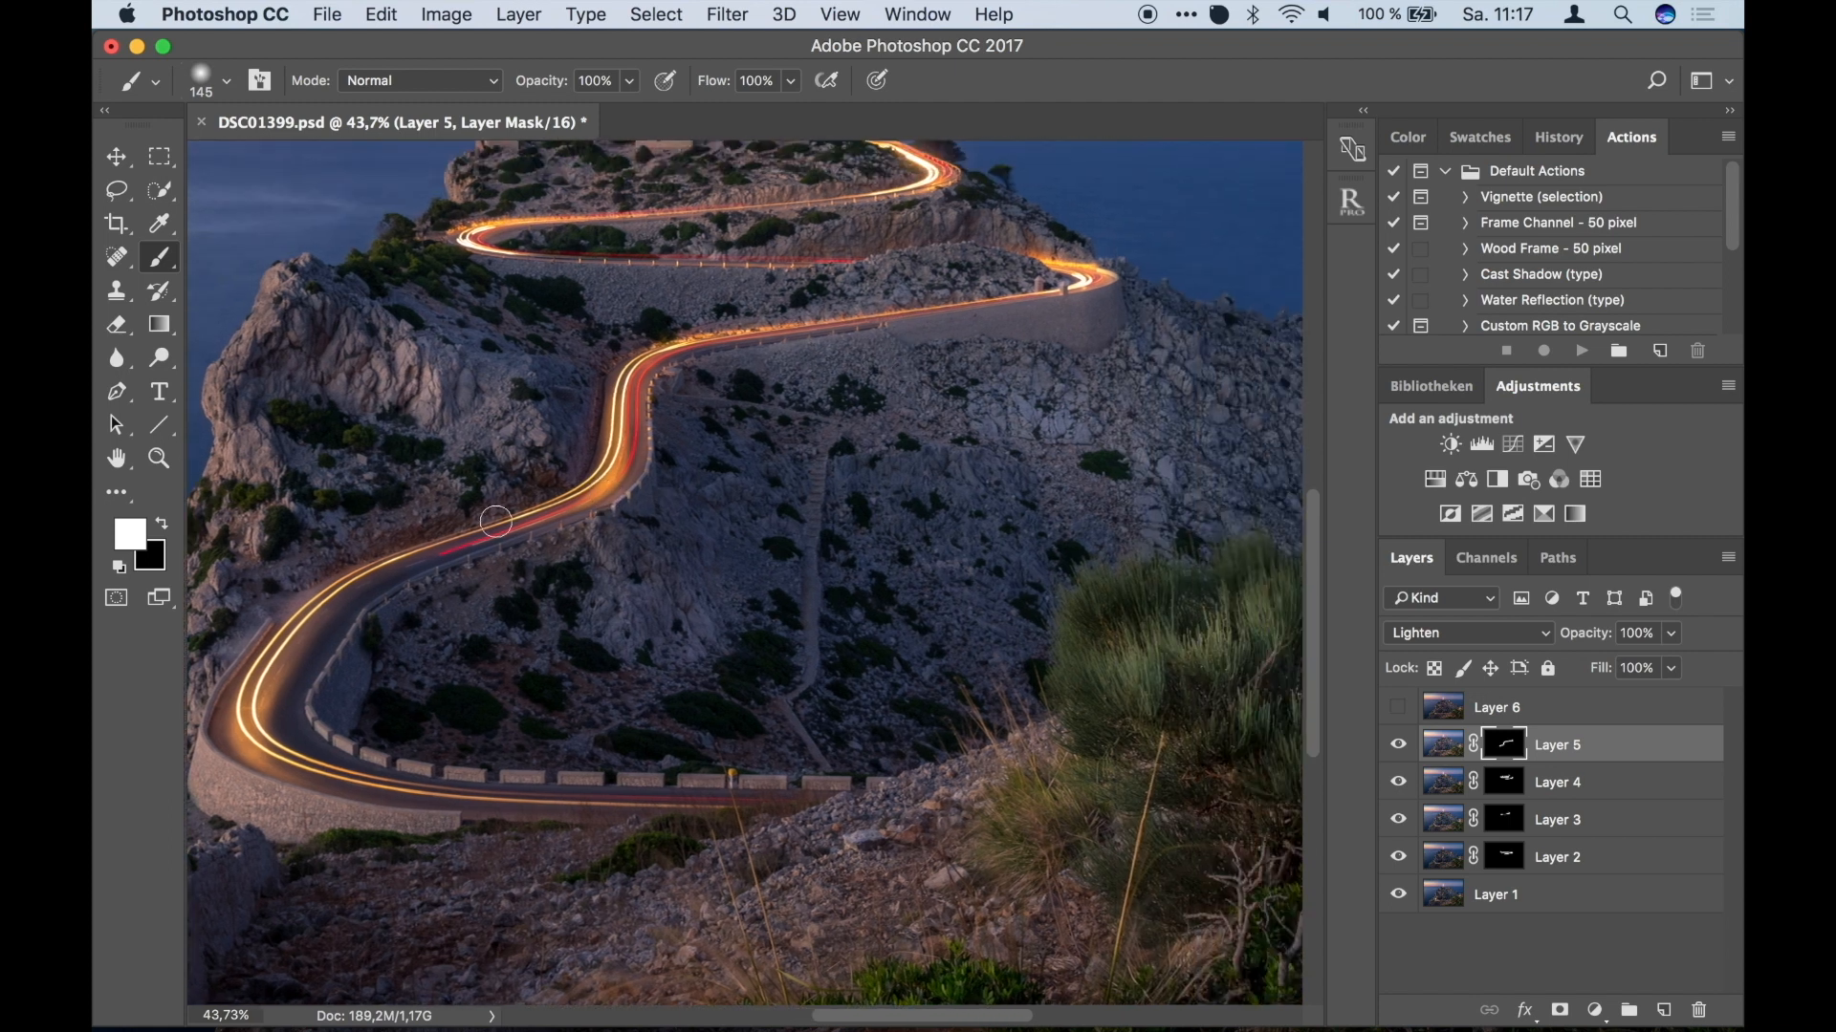
{"action": "left_click", "coordinate": [162, 524]}
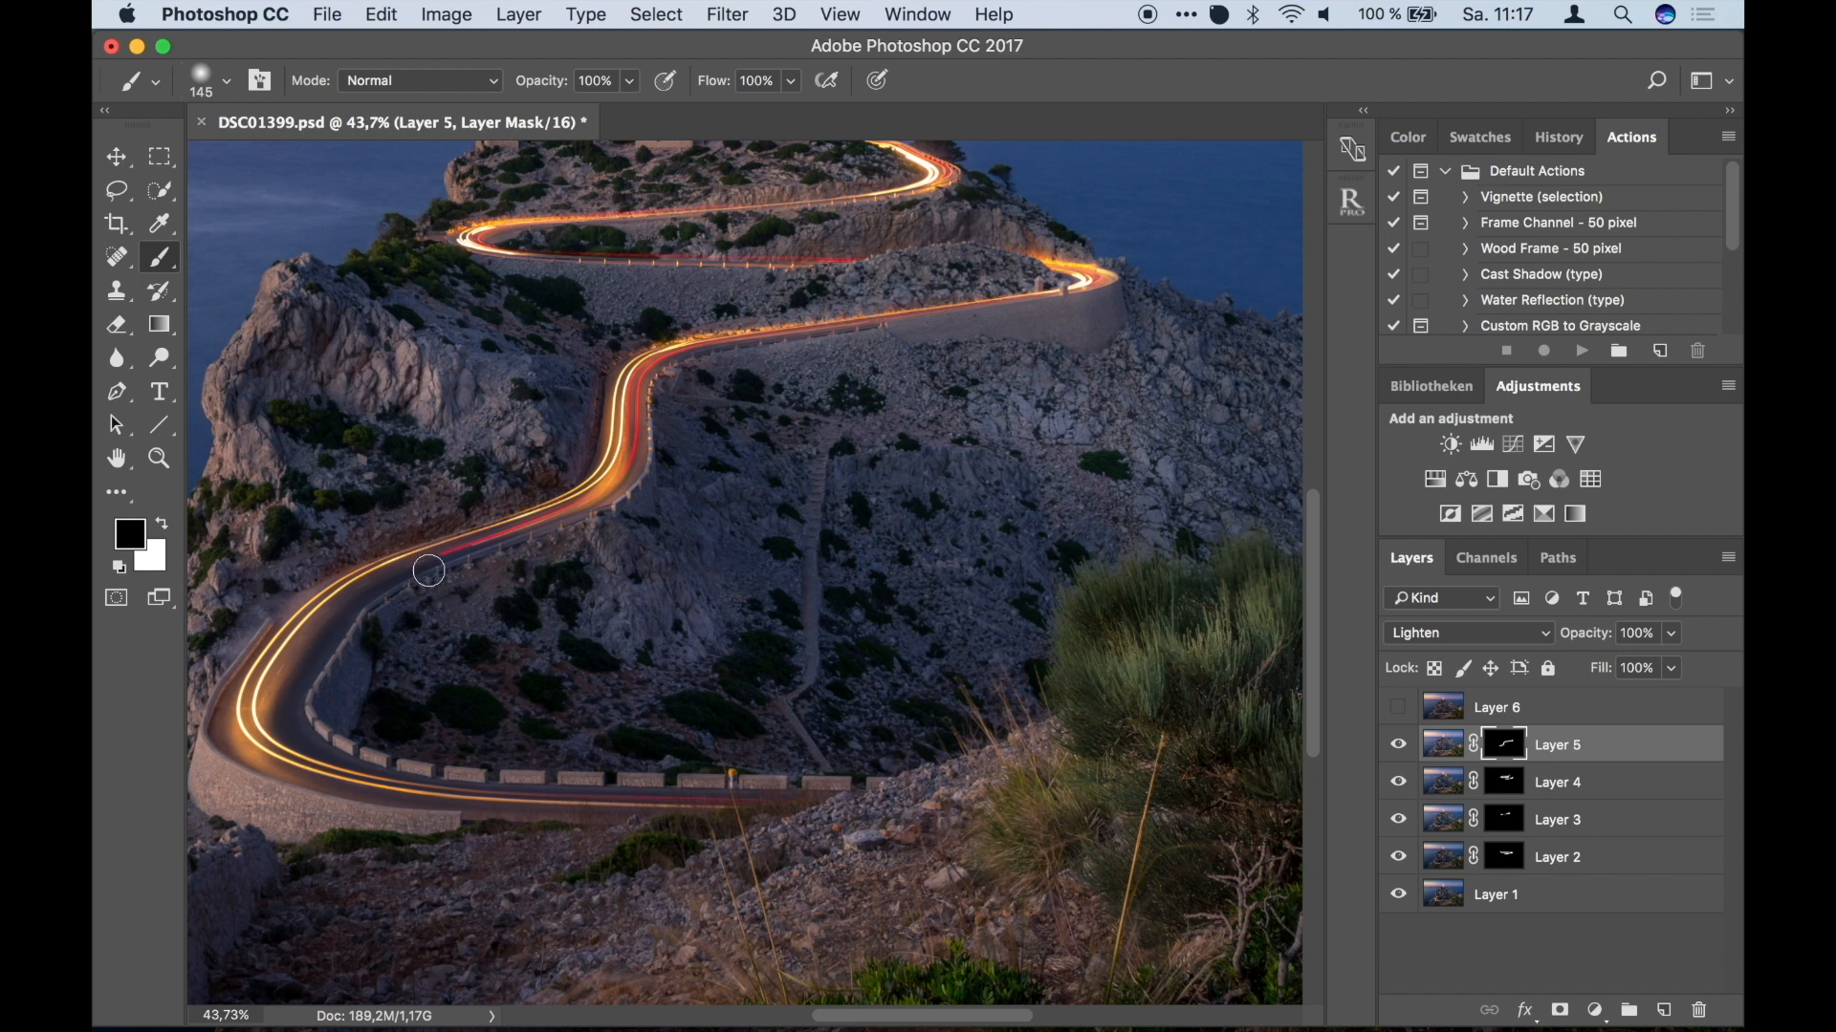
{"action": "scroll", "coordinate": [755, 779], "scroll_direction": "right", "scroll_amount": 3}
{"action": "scroll", "coordinate": [755, 780], "scroll_direction": "up", "scroll_amount": 2}
{"action": "left_click", "coordinate": [1398, 745]}
{"action": "left_click", "coordinate": [1398, 744]}
{"action": "scroll", "coordinate": [860, 486], "scroll_direction": "down", "scroll_amount": 3}
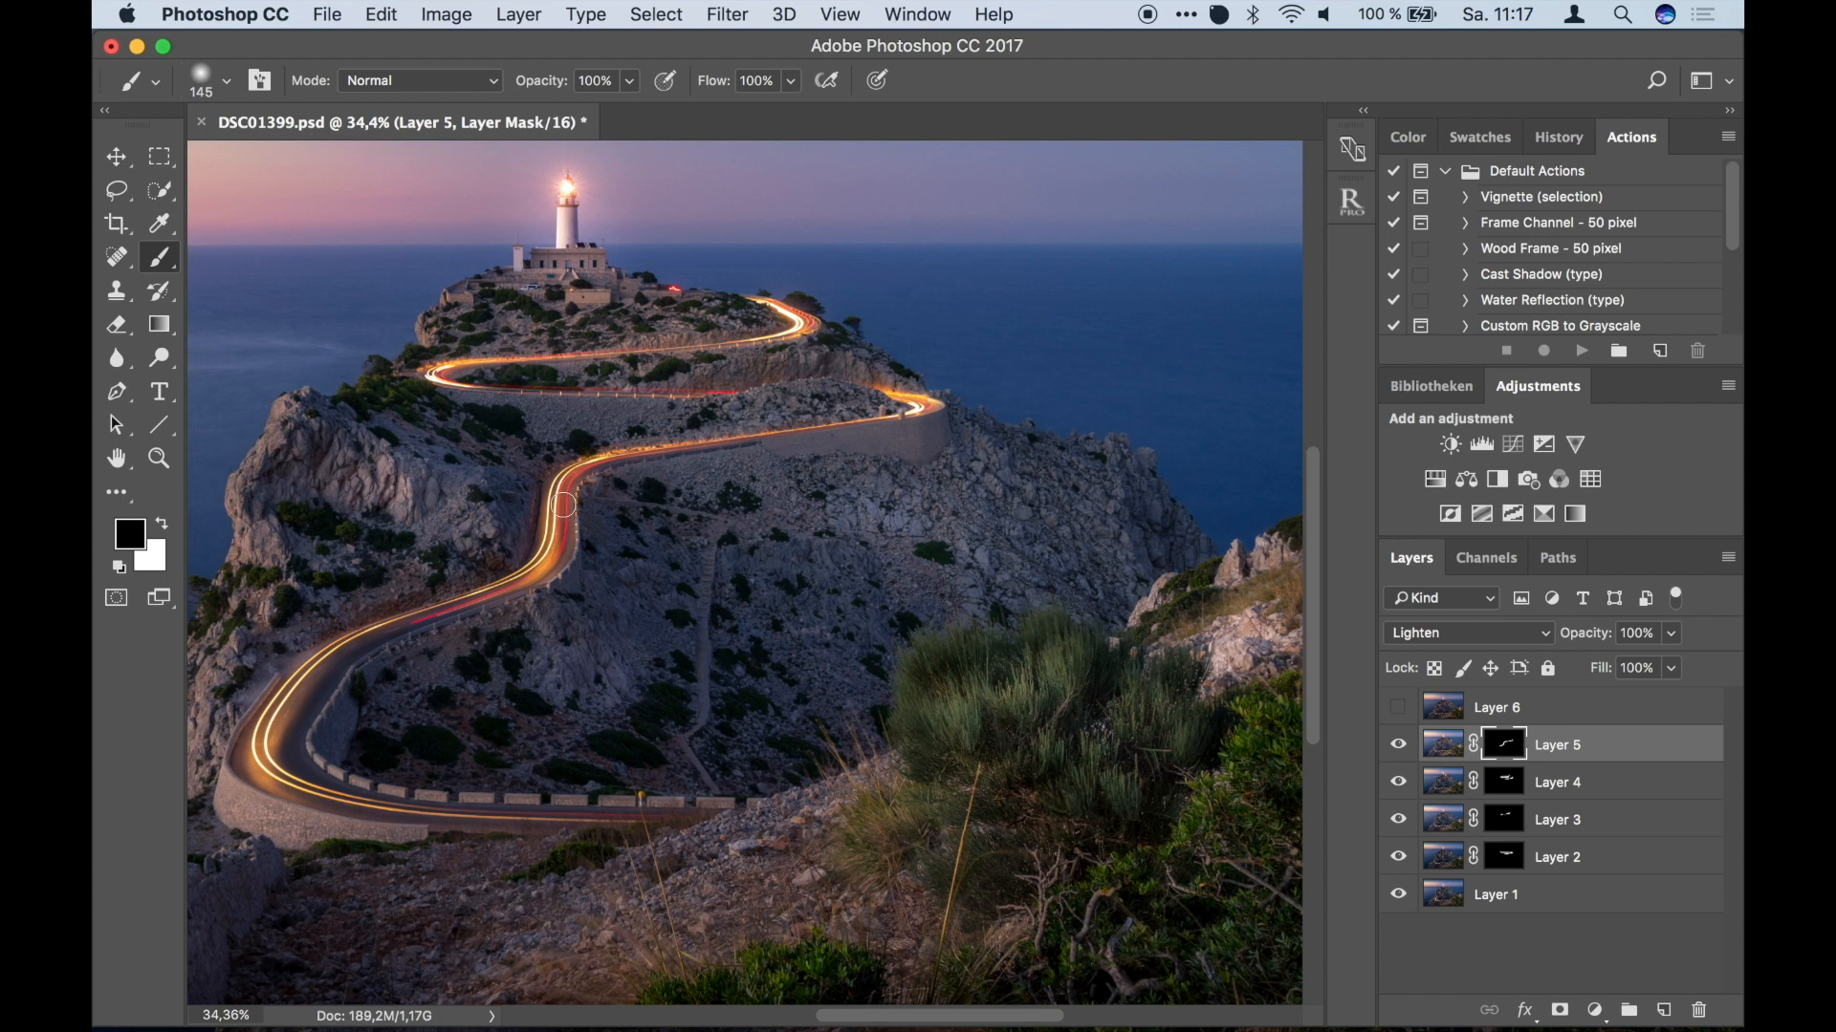
Paint the straight road before the right-hand bend on Layer 5's mask with a white brush of size 57, and check the whole image.
{"action": "scroll", "coordinate": [564, 504], "scroll_direction": "up", "scroll_amount": 5}
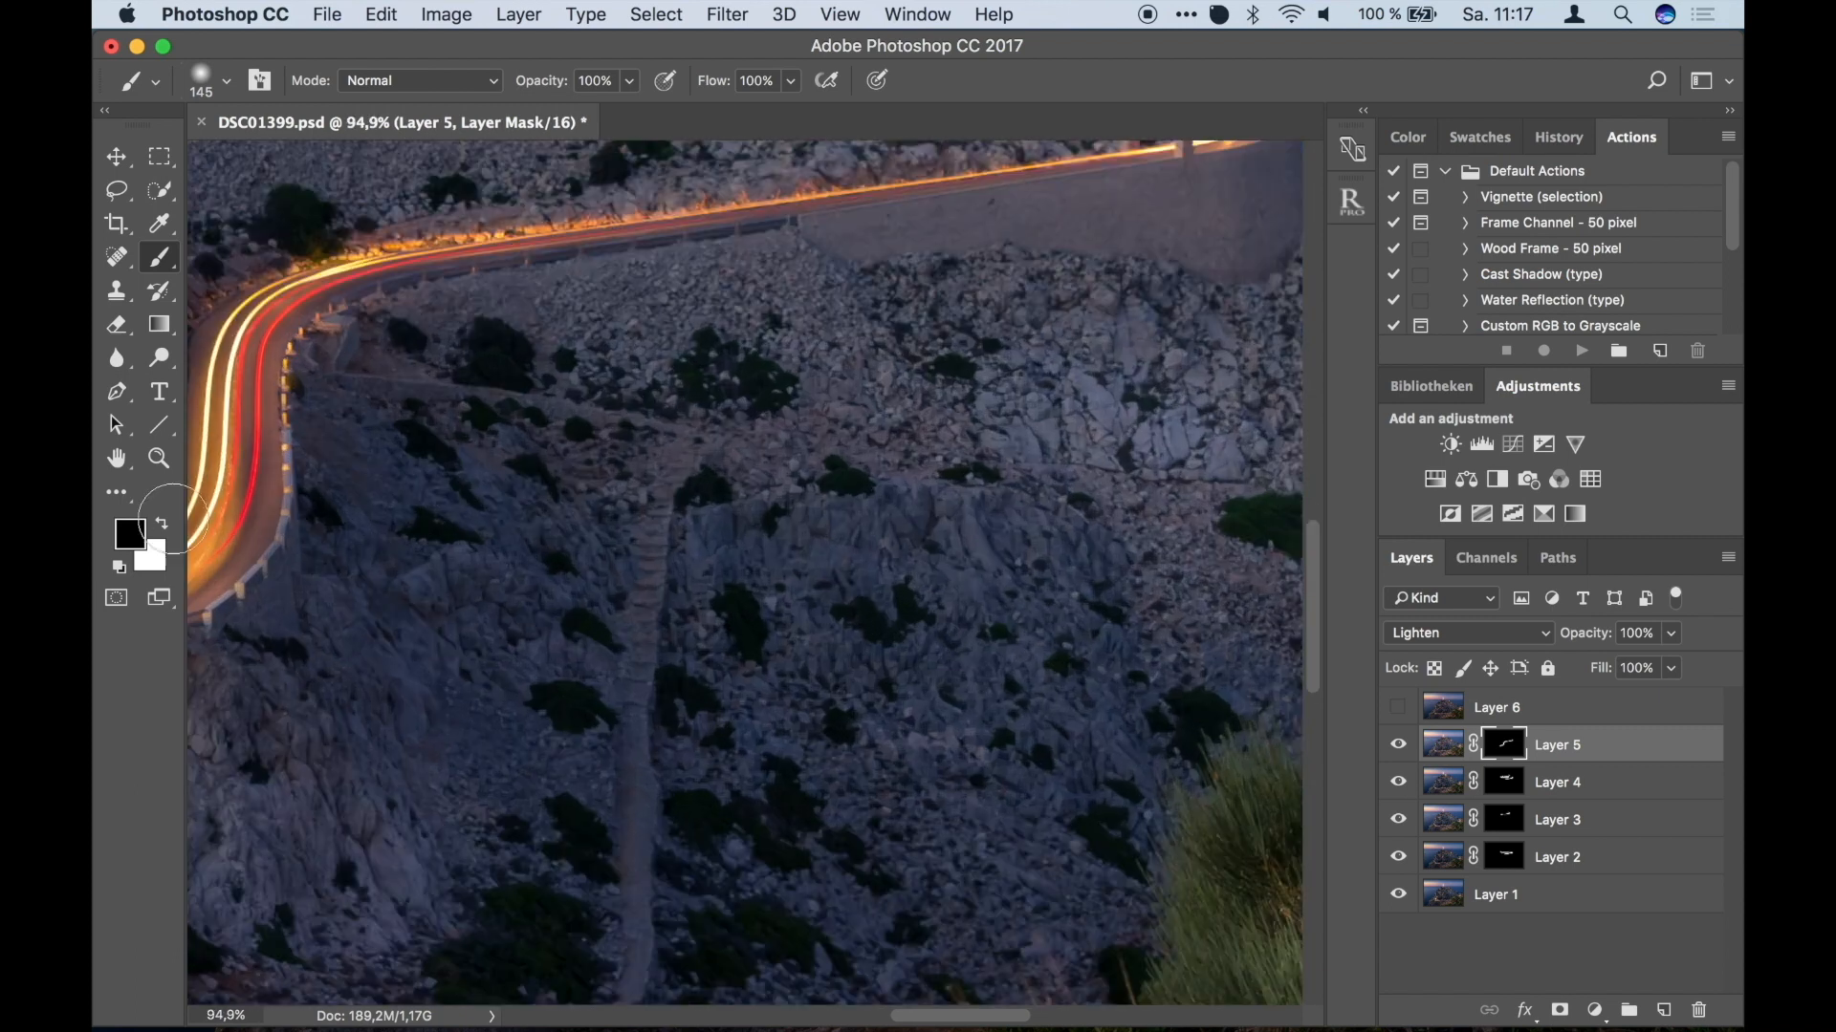
{"action": "left_click", "coordinate": [162, 524]}
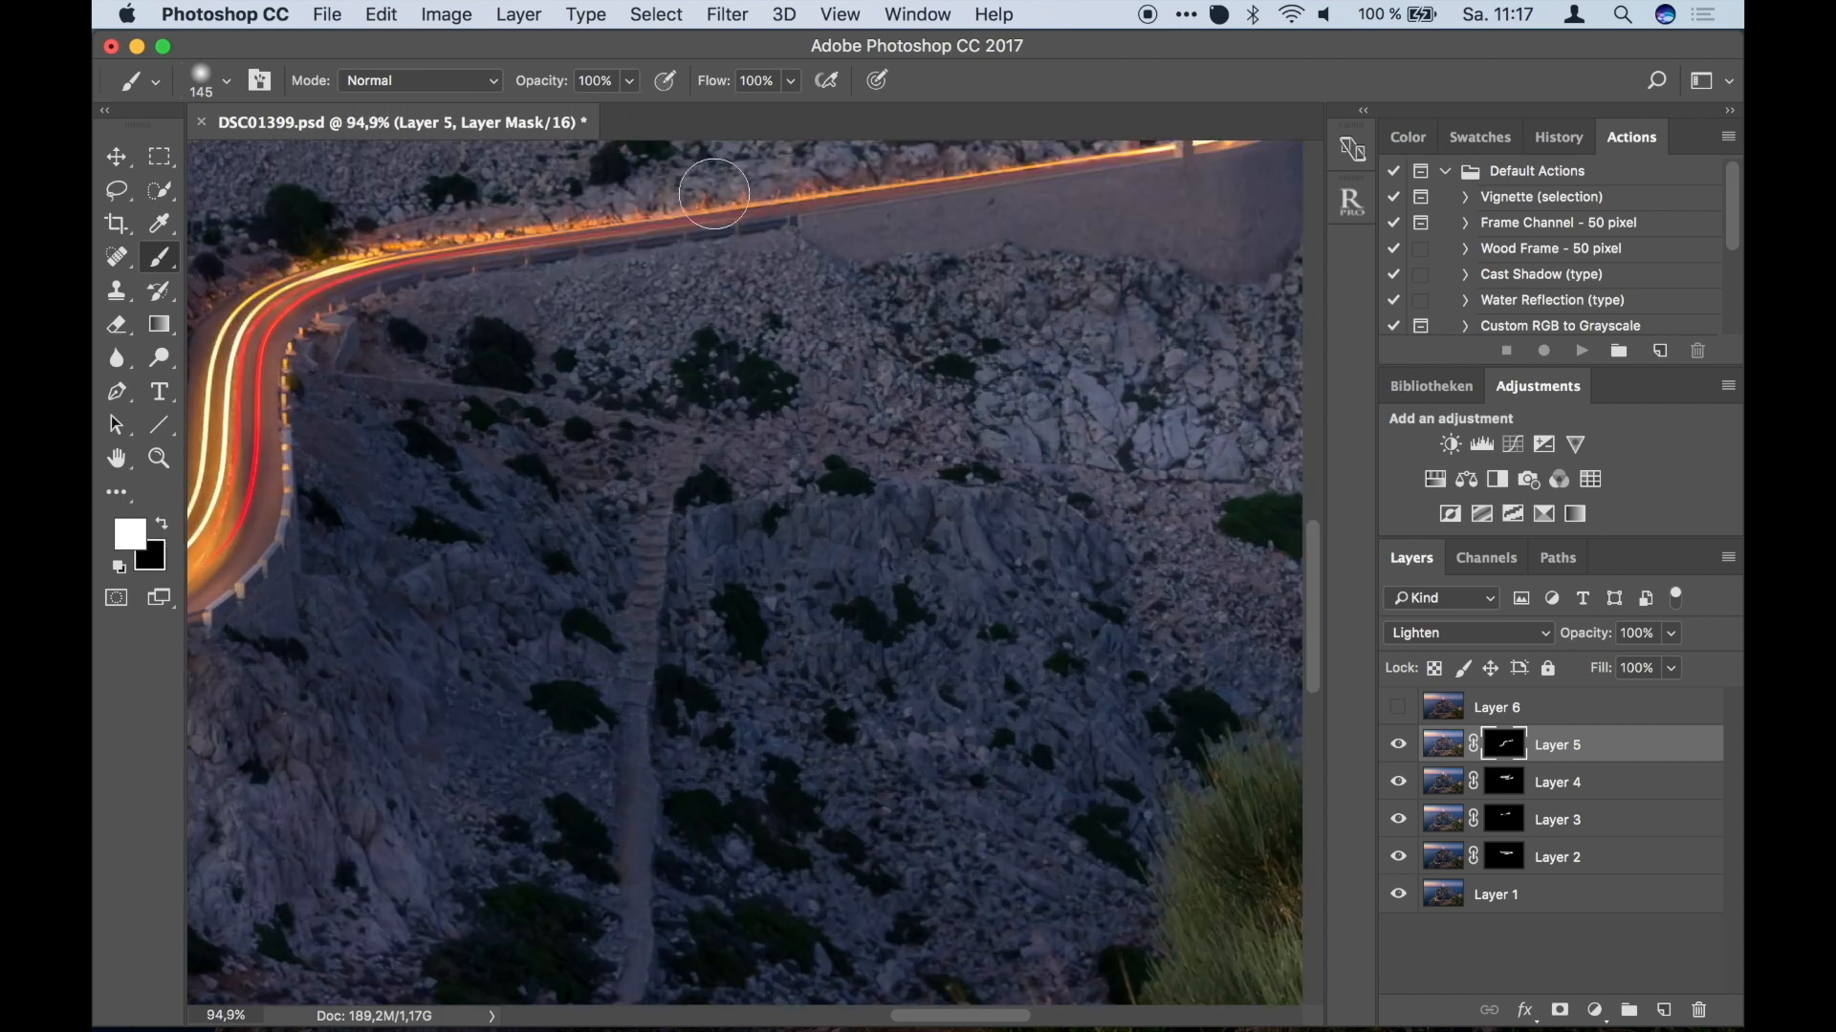
{"action": "scroll", "coordinate": [748, 187], "scroll_direction": "up", "scroll_amount": 3}
{"action": "scroll", "coordinate": [749, 188], "scroll_direction": "right", "scroll_amount": 1}
{"action": "left_click_drag", "start_coordinate": [726, 274], "coordinate": [676, 271]}
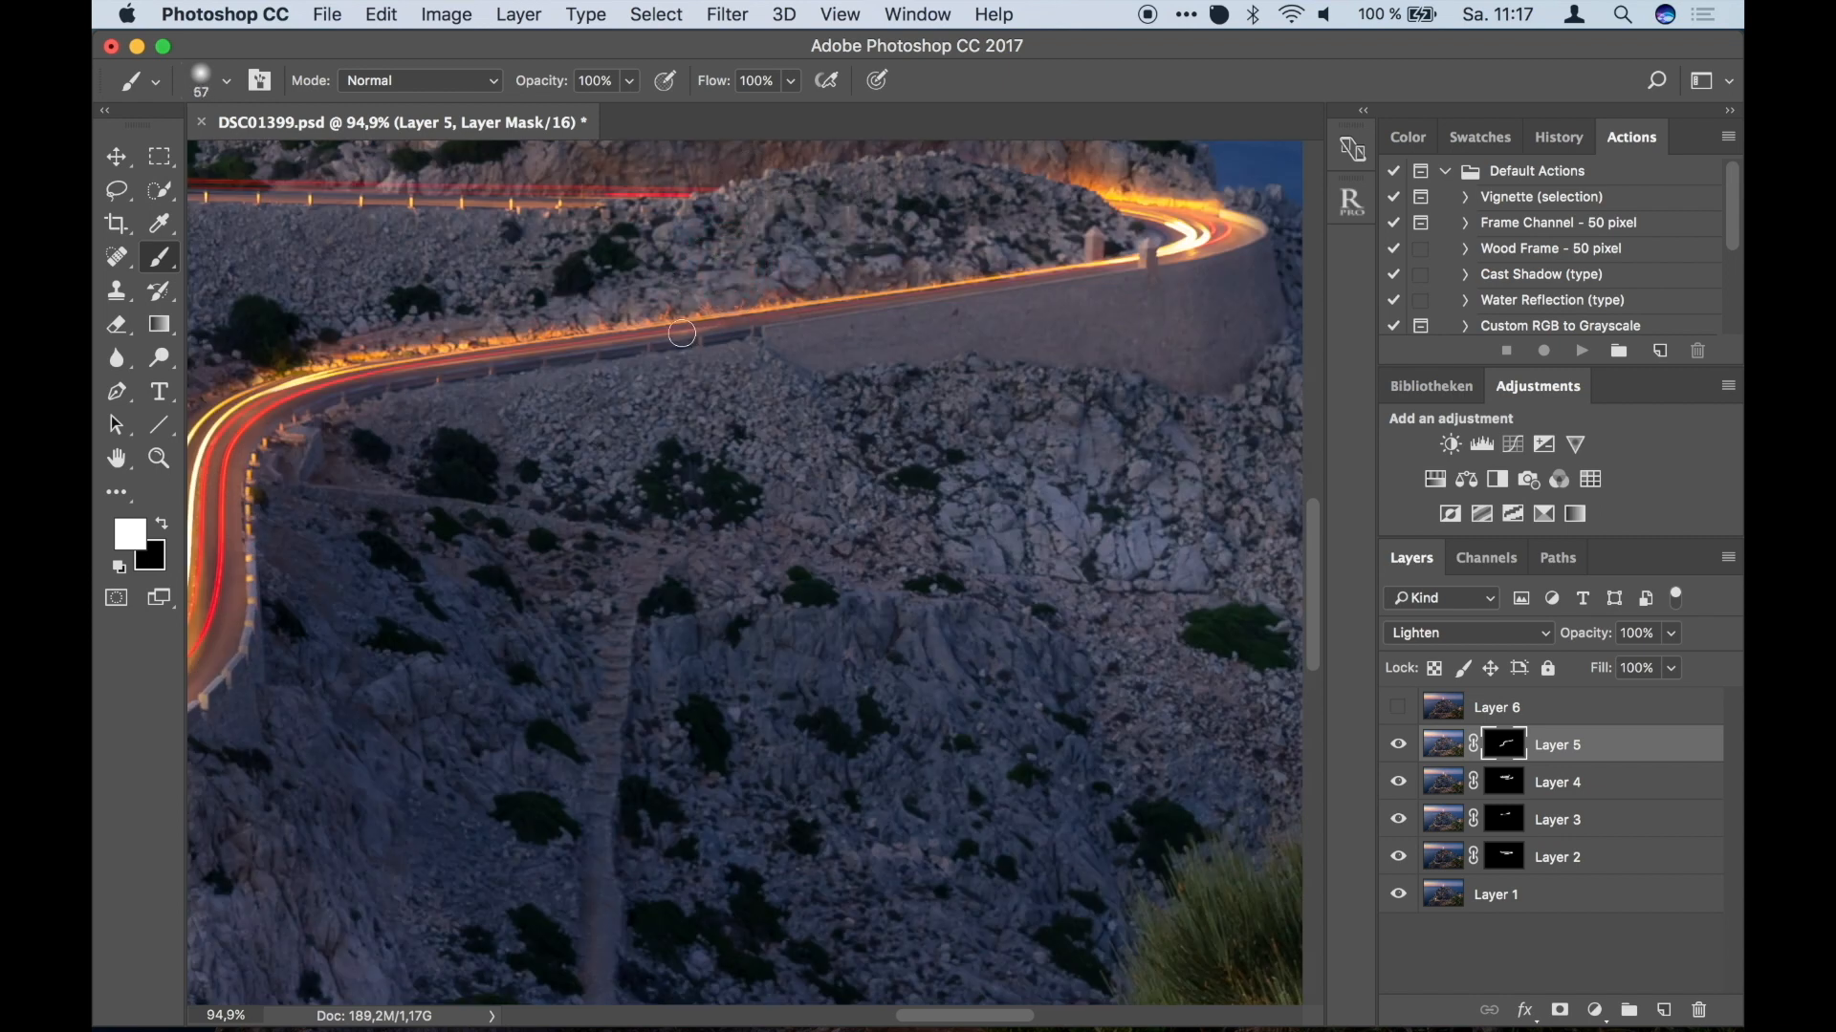
{"action": "left_click_drag", "start_coordinate": [788, 309], "coordinate": [1124, 265]}
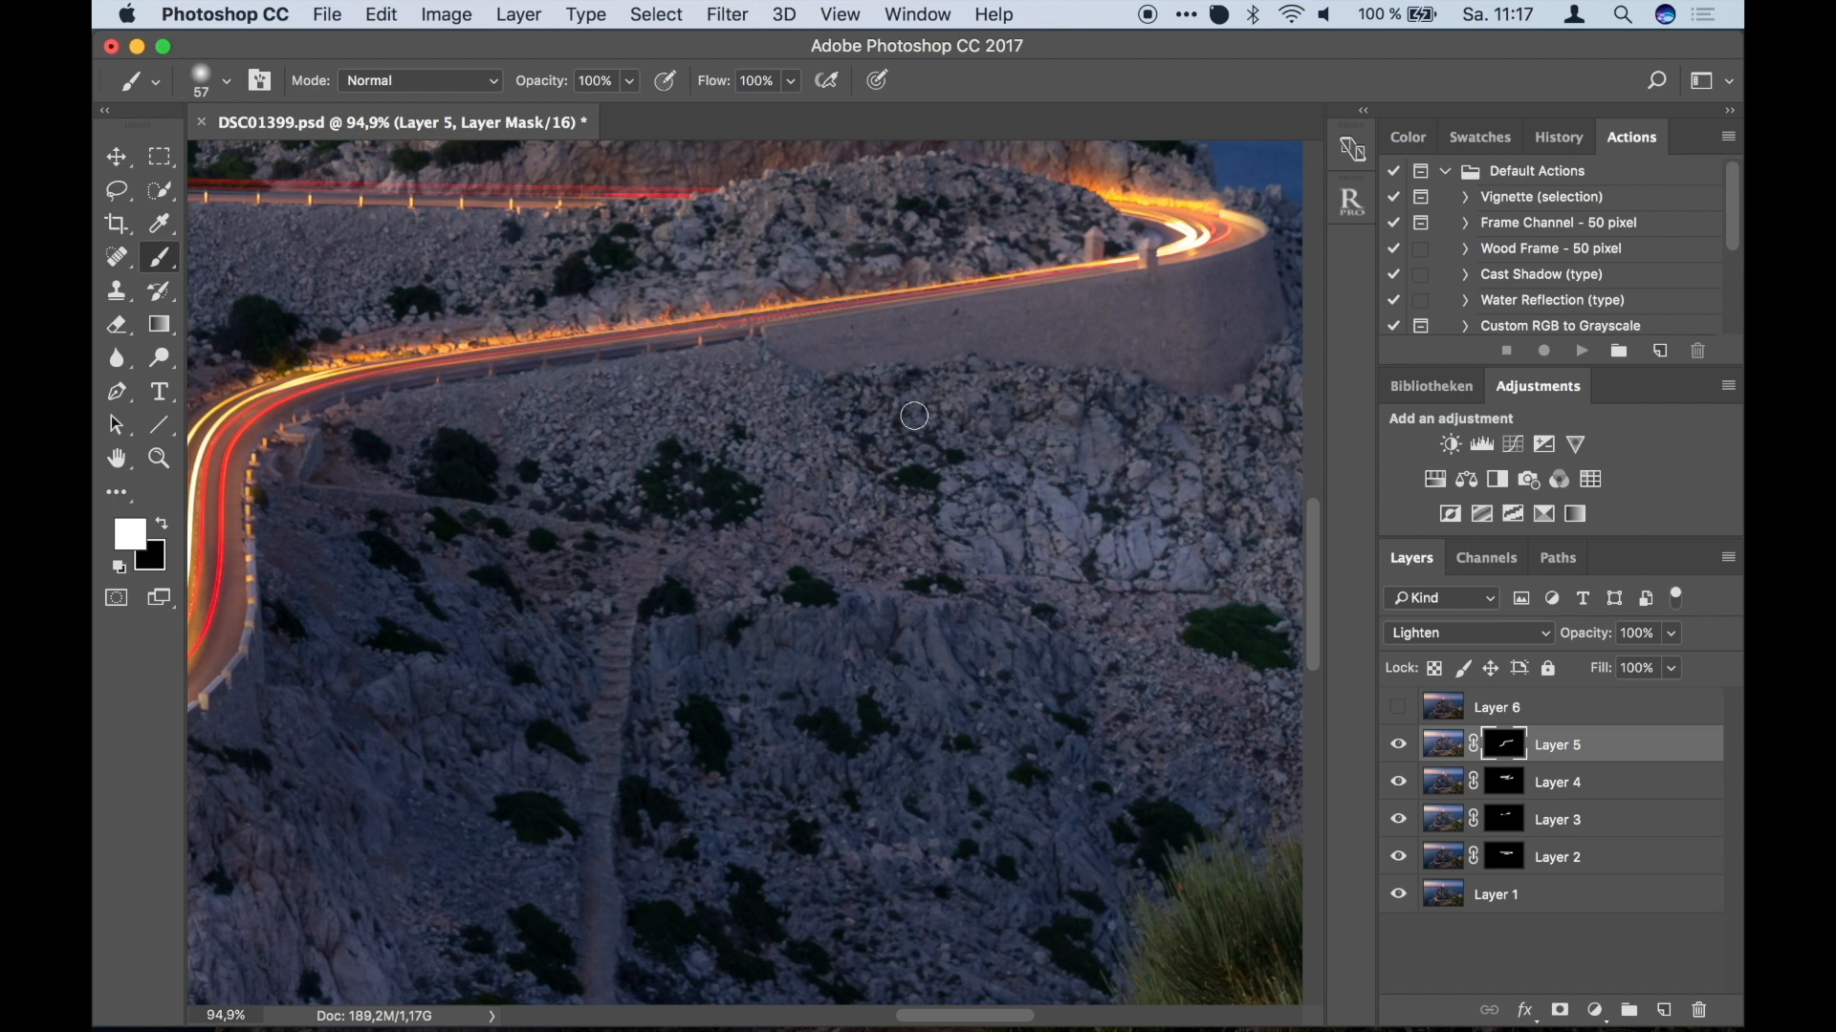
{"action": "key", "text": "super+0"}
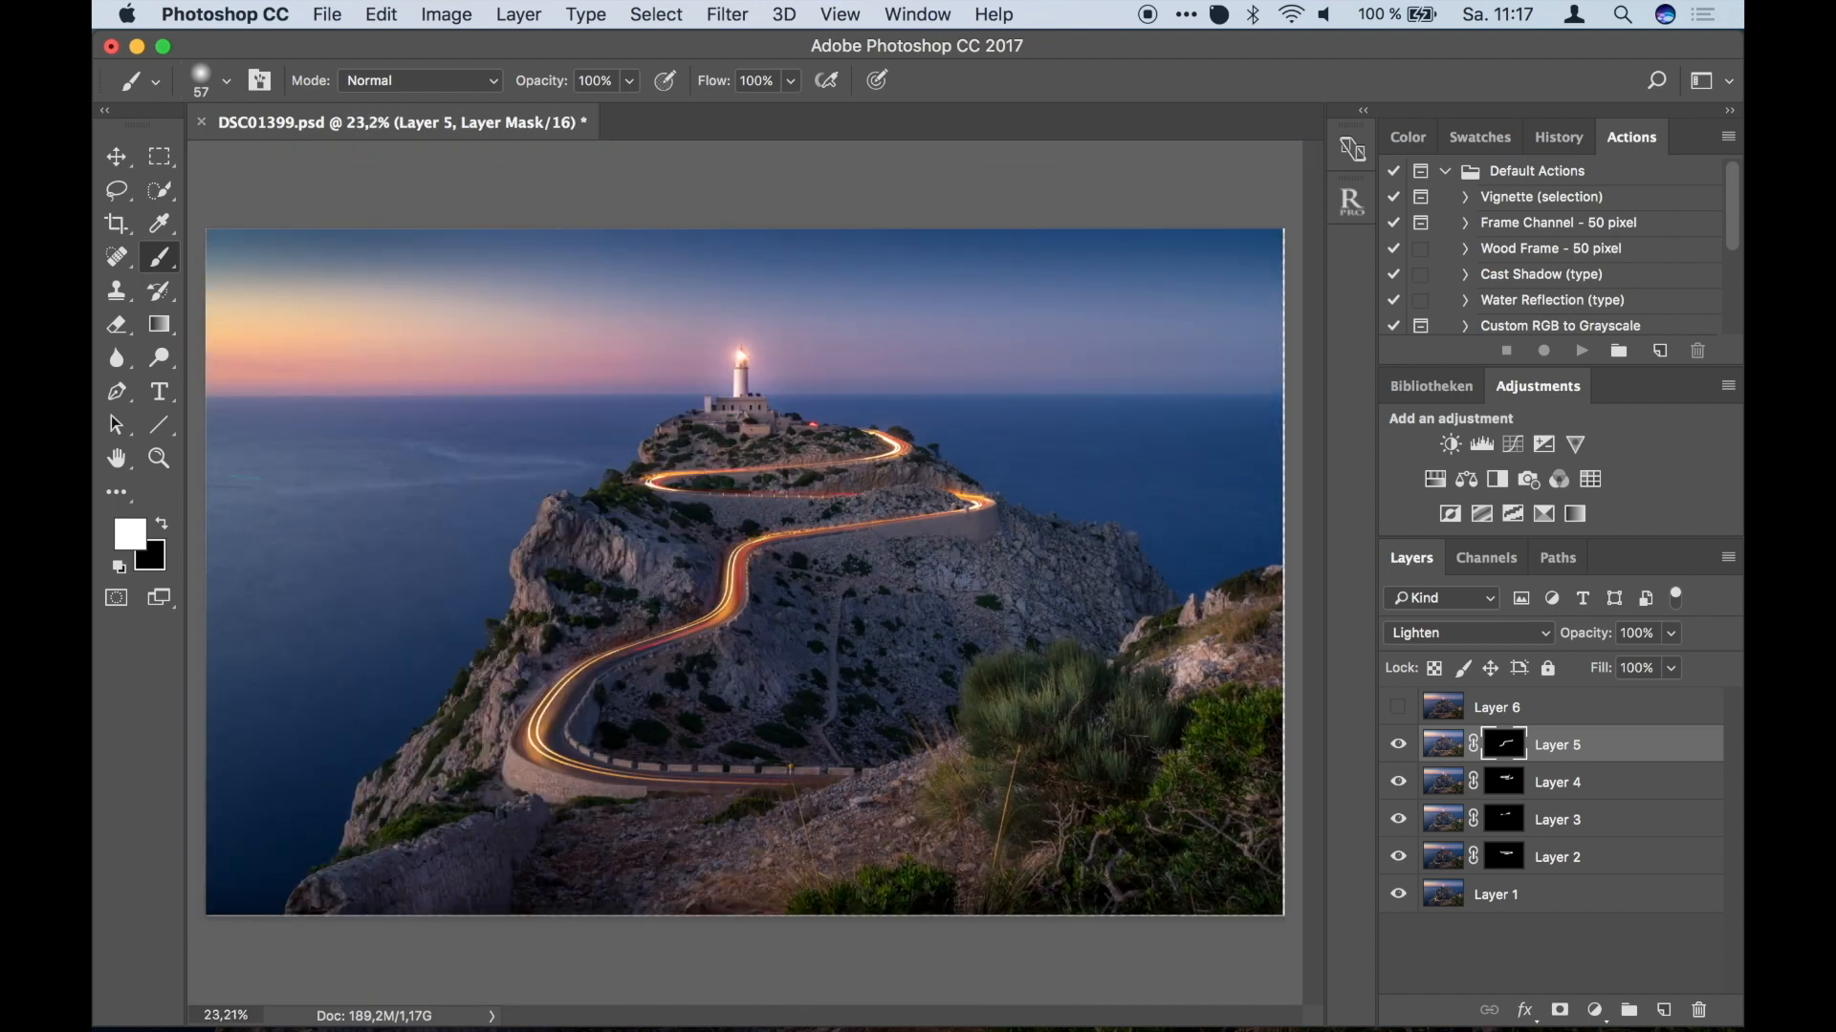
{"action": "left_click", "coordinate": [1400, 745]}
{"action": "left_click", "coordinate": [1399, 745]}
Show Layer 6, set its blend mode to Lighten and add a layer mask inverted to black.
{"action": "left_click", "coordinate": [1399, 709]}
{"action": "left_click", "coordinate": [1398, 709]}
{"action": "left_click", "coordinate": [1399, 709]}
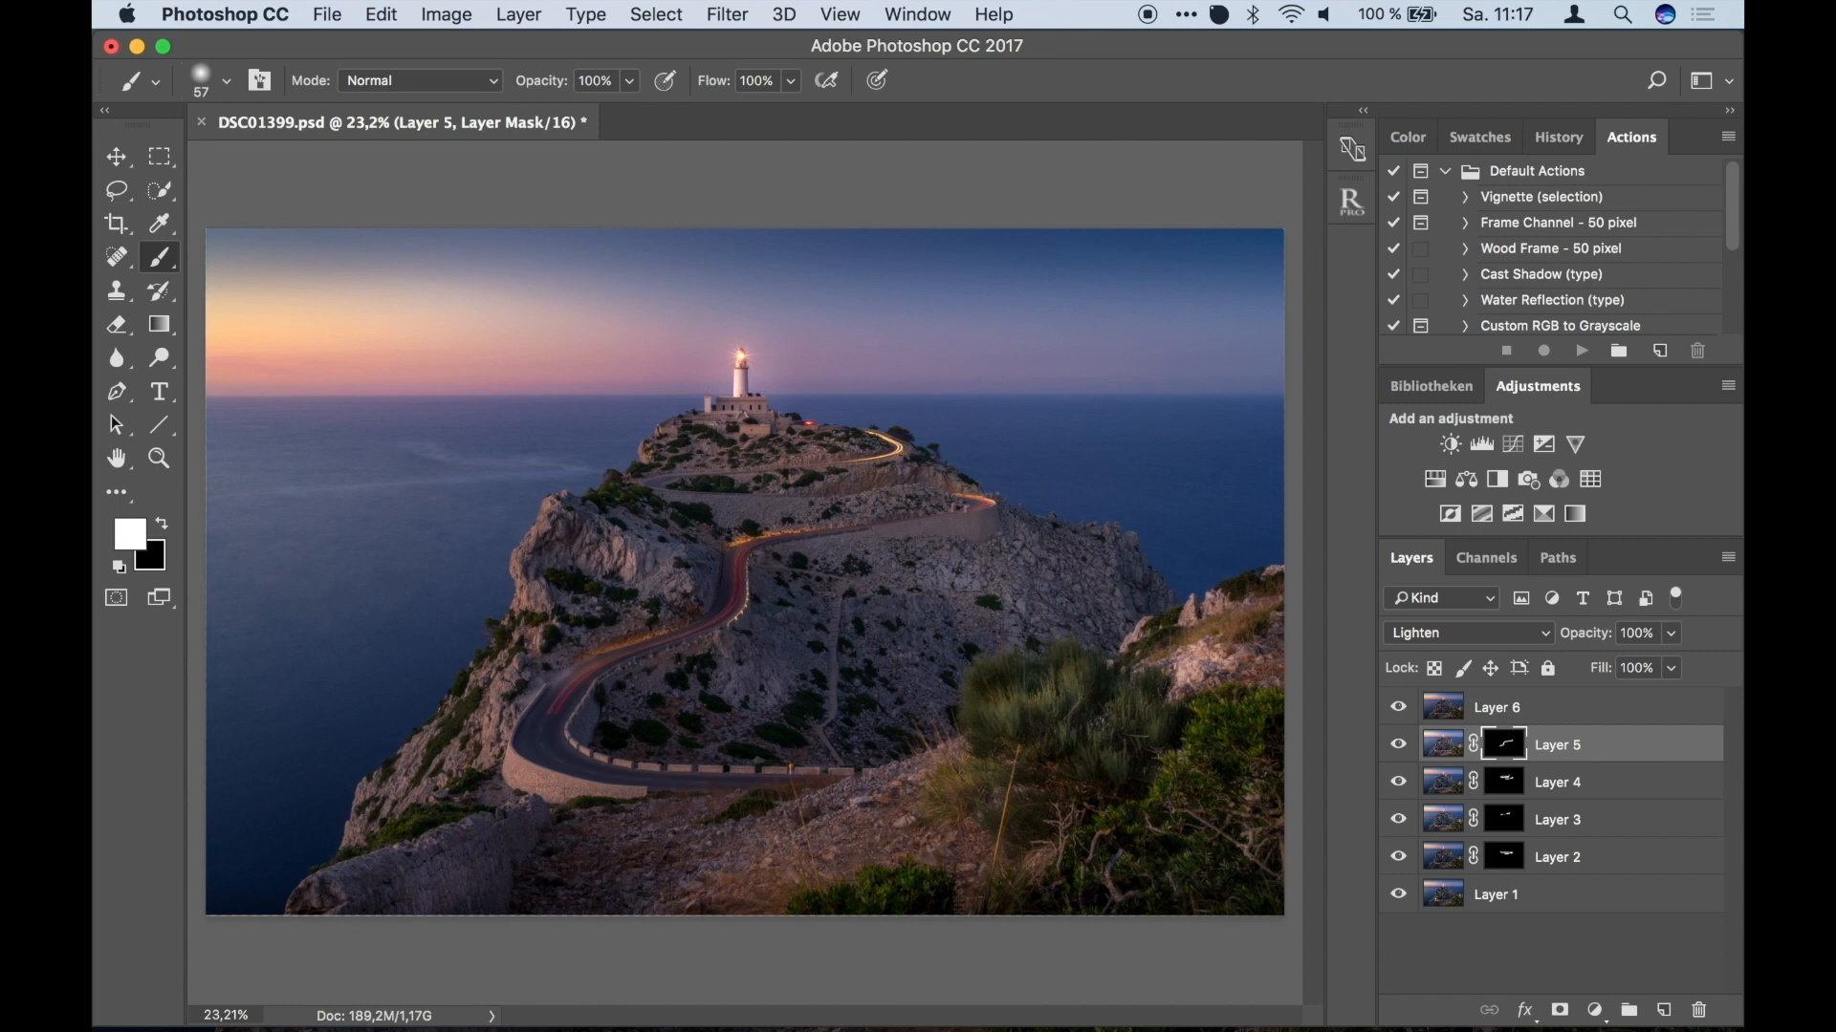
{"action": "left_click", "coordinate": [1445, 705]}
{"action": "left_click", "coordinate": [1463, 633]}
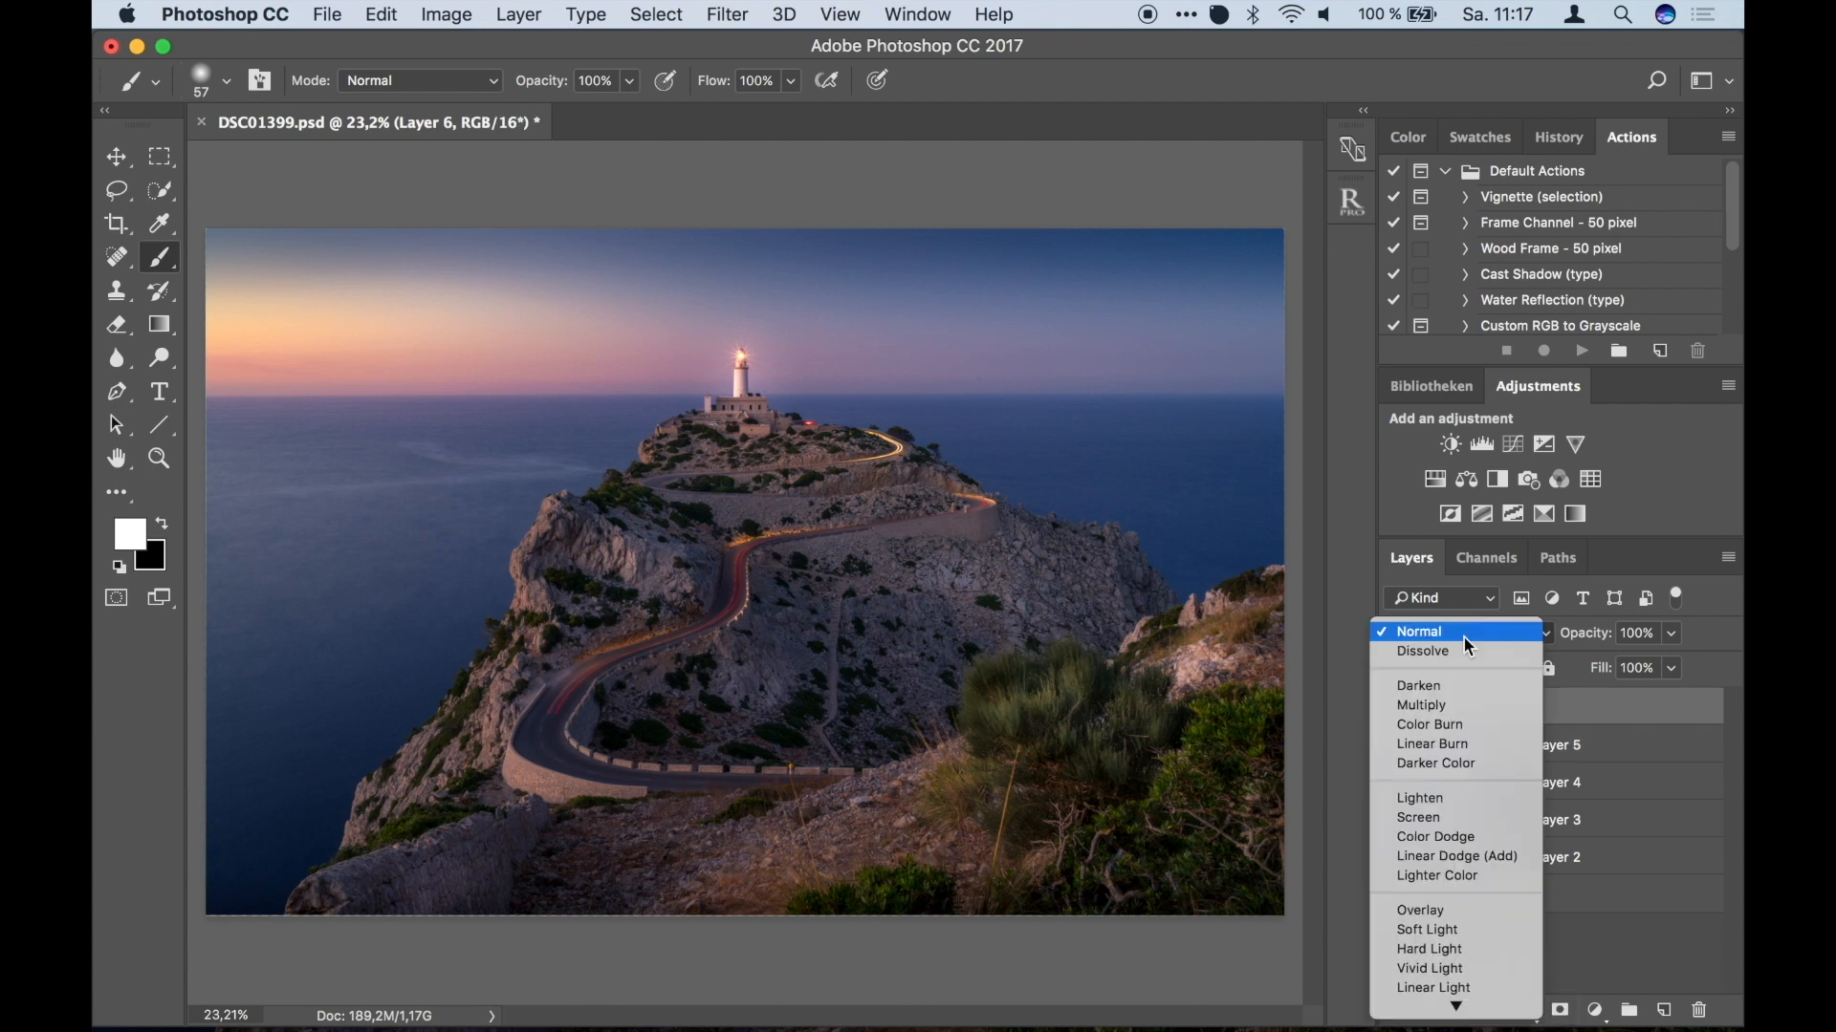
{"action": "left_click", "coordinate": [1420, 797]}
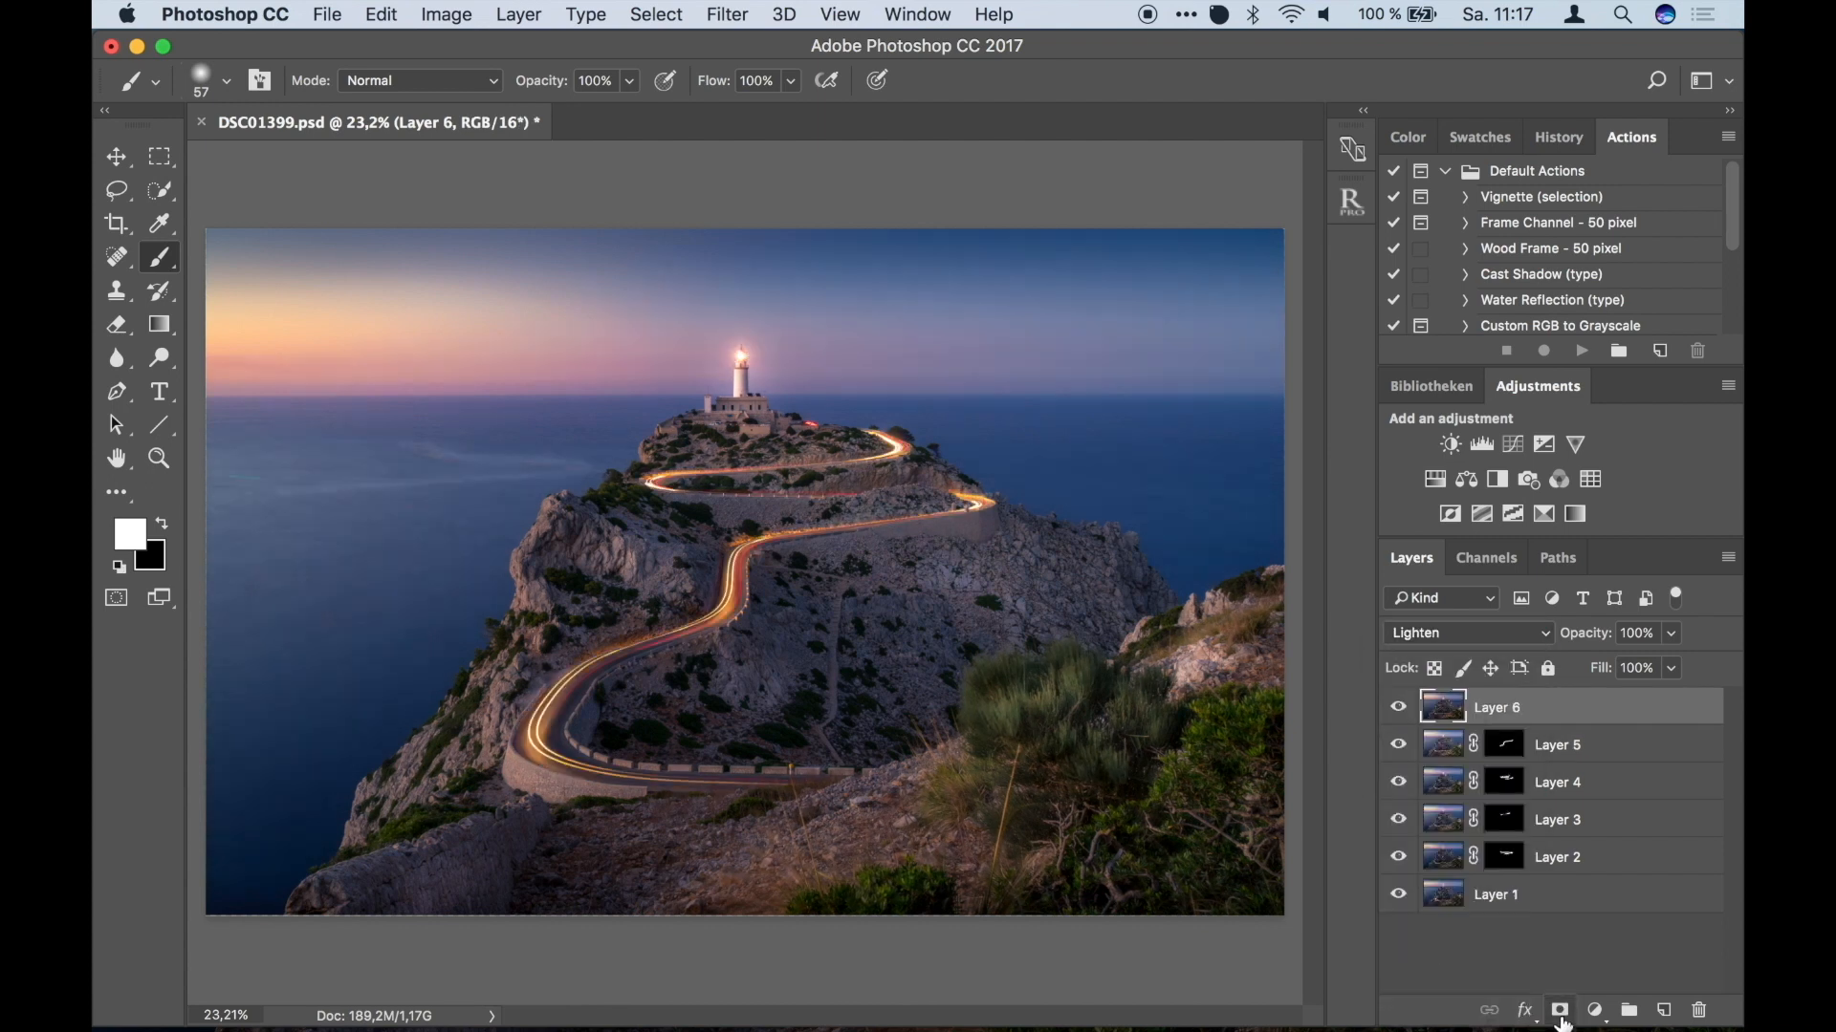
{"action": "left_click", "coordinate": [1559, 1010]}
{"action": "key", "text": "super+i"}
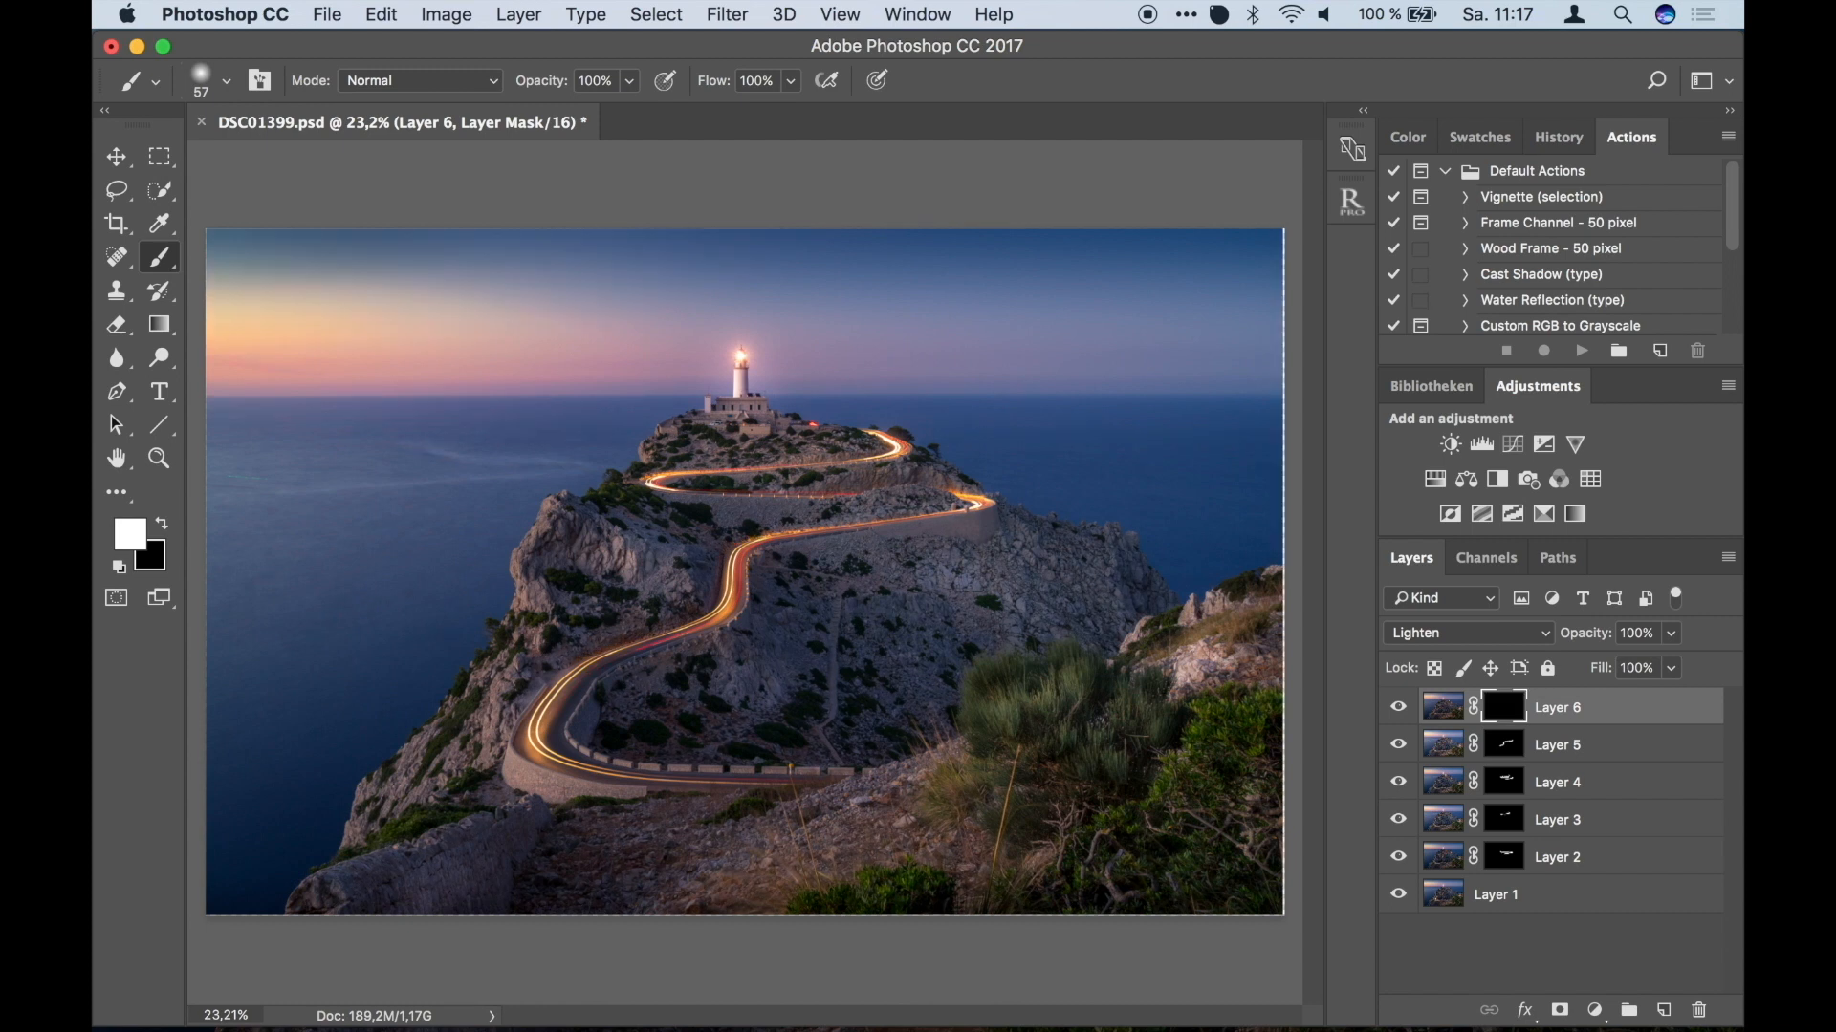
Enlarge the brush to 170, paint white on Layer 6's mask along the lower road above the left-hand bend, and compare with and without the layer.
{"action": "scroll", "coordinate": [476, 701], "scroll_direction": "up", "scroll_amount": 6}
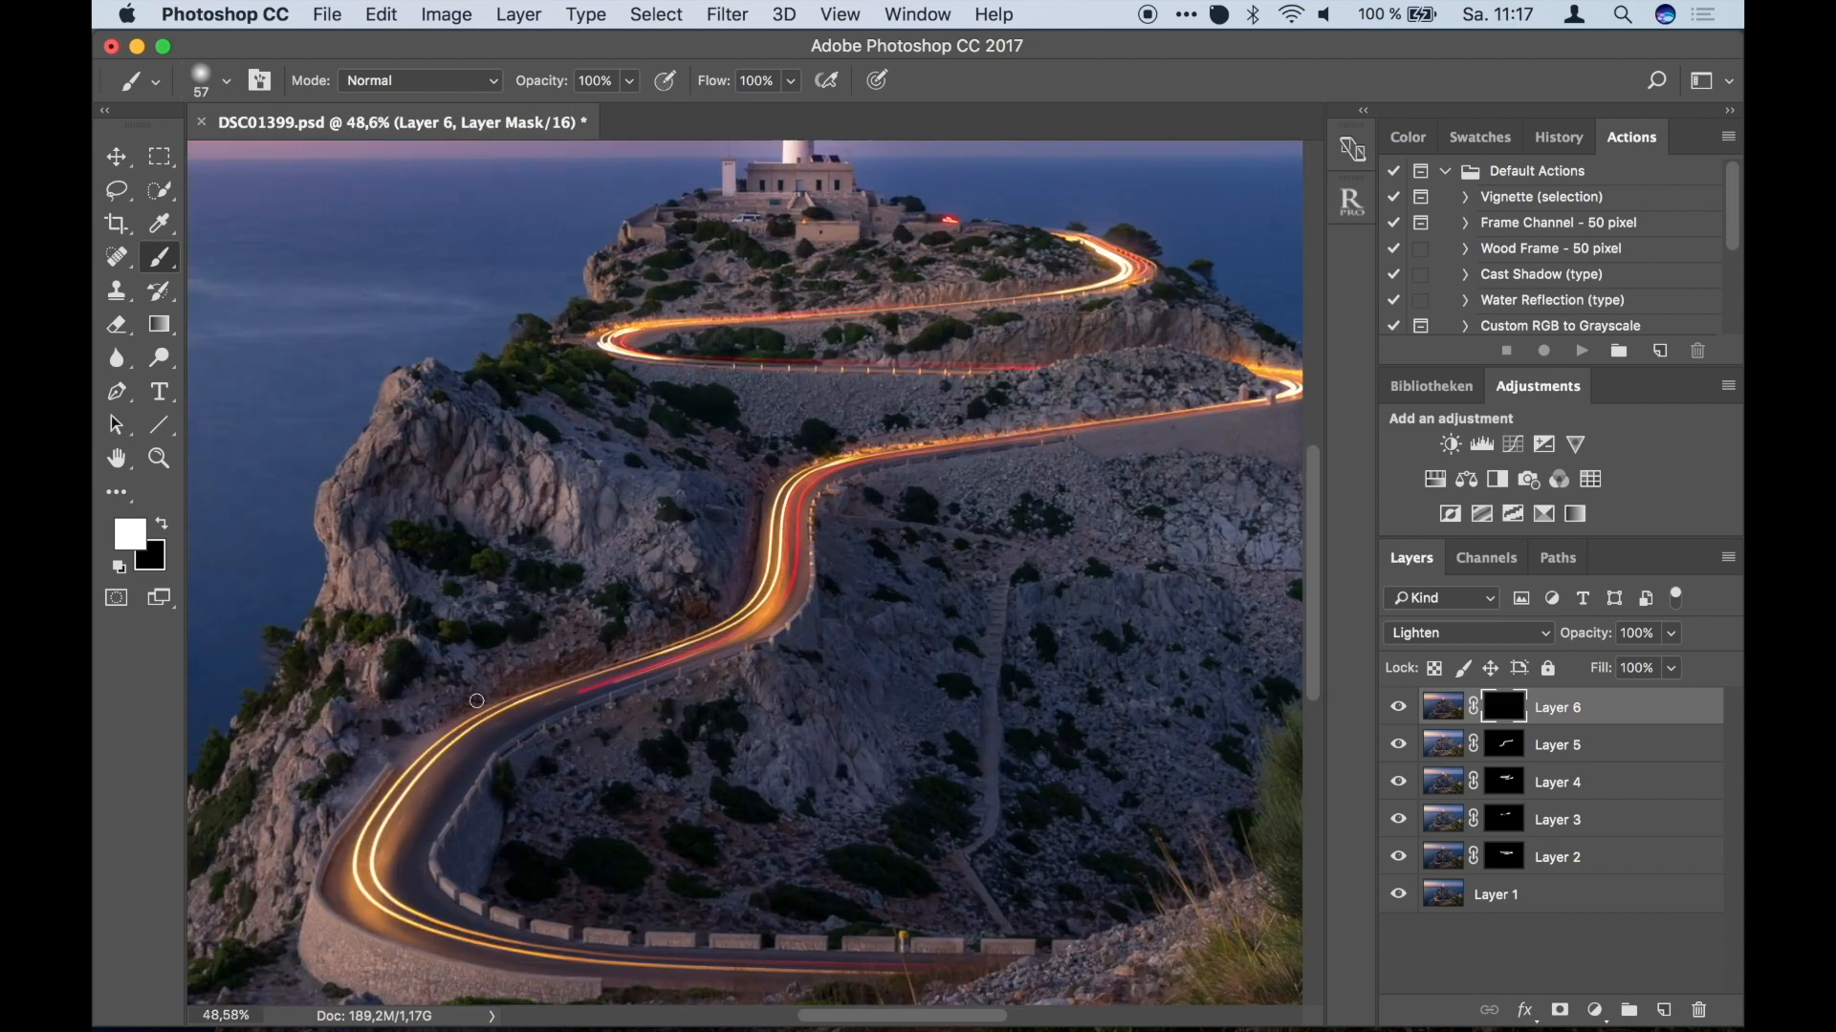
{"action": "scroll", "coordinate": [476, 700], "scroll_direction": "left", "scroll_amount": 2}
{"action": "scroll", "coordinate": [476, 701], "scroll_direction": "down", "scroll_amount": 1}
{"action": "mouse_move", "coordinate": [540, 724]}
{"action": "left_mouse_down"}
{"action": "mouse_move", "coordinate": [572, 725]}
{"action": "mouse_move", "coordinate": [550, 705]}
{"action": "mouse_move", "coordinate": [510, 729]}
{"action": "mouse_move", "coordinate": [483, 782]}
{"action": "mouse_move", "coordinate": [571, 690]}
{"action": "mouse_move", "coordinate": [680, 633]}
{"action": "mouse_move", "coordinate": [651, 651]}
{"action": "left_mouse_up"}
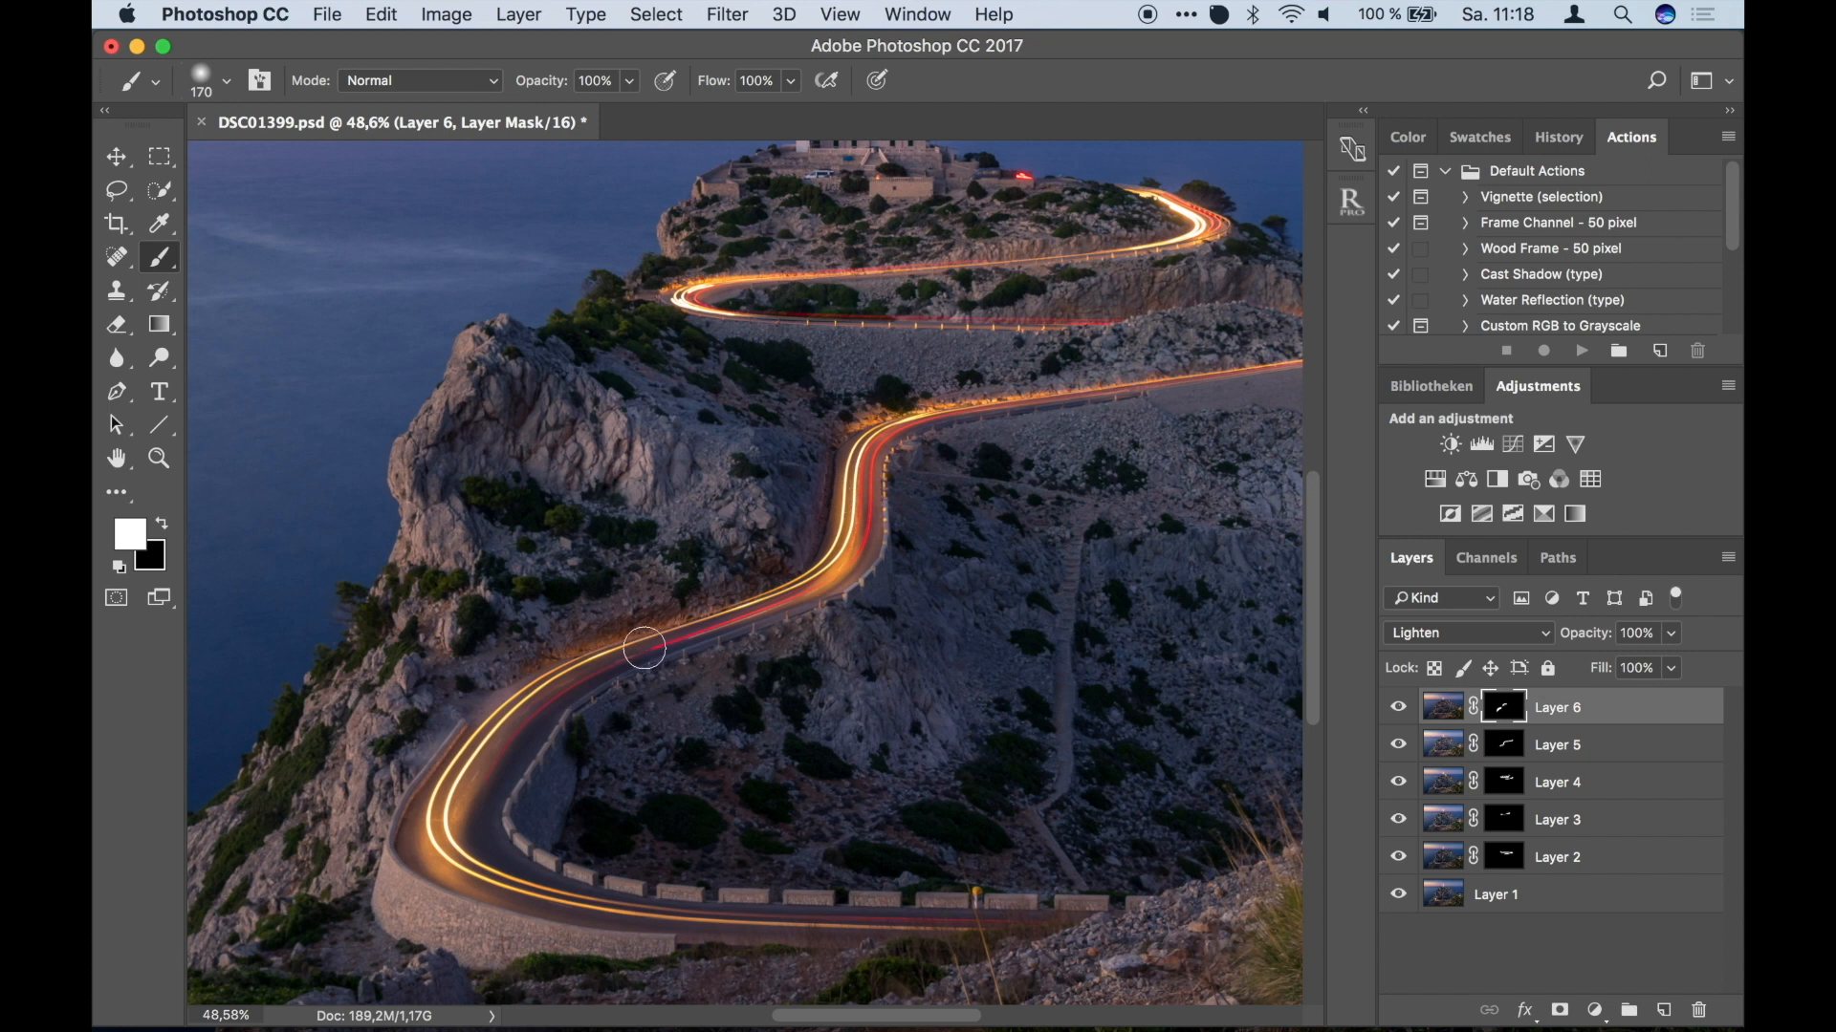
{"action": "scroll", "coordinate": [929, 712], "scroll_direction": "down", "scroll_amount": 6}
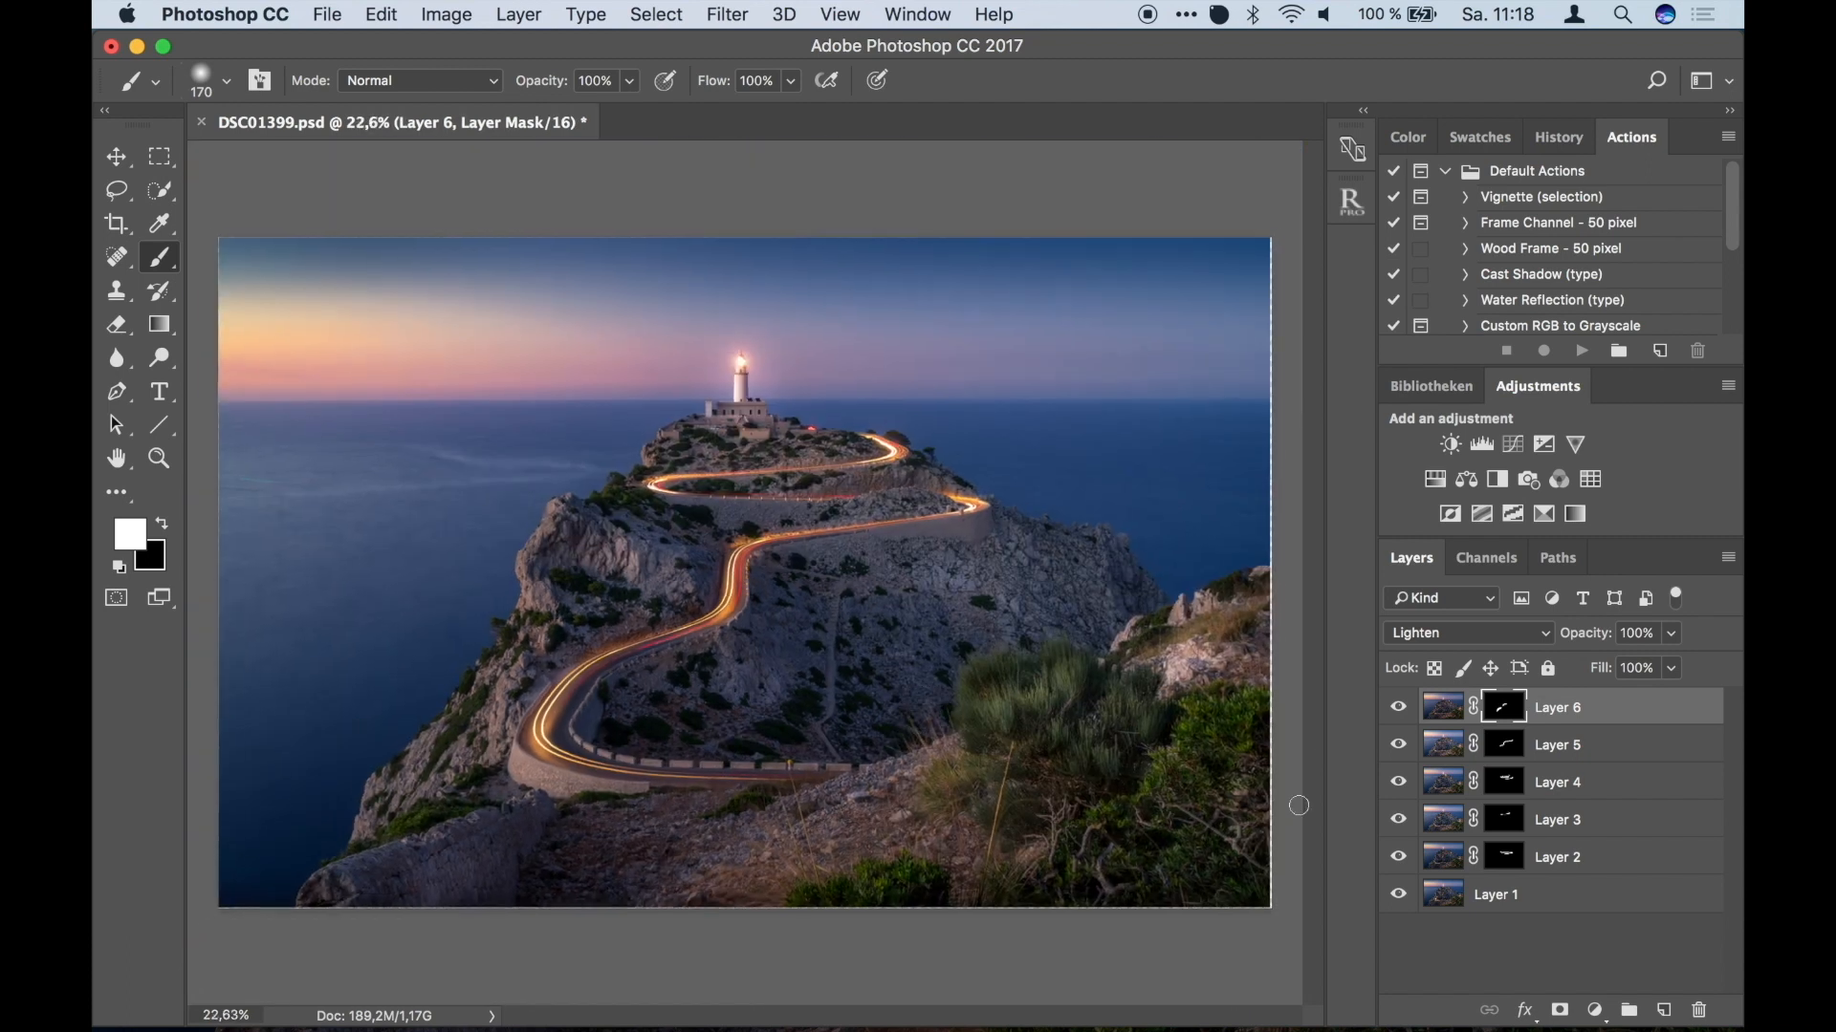
{"action": "left_click", "coordinate": [1407, 713]}
{"action": "left_click", "coordinate": [1406, 712]}
{"action": "left_click", "coordinate": [1404, 712]}
{"action": "left_click", "coordinate": [1403, 712]}
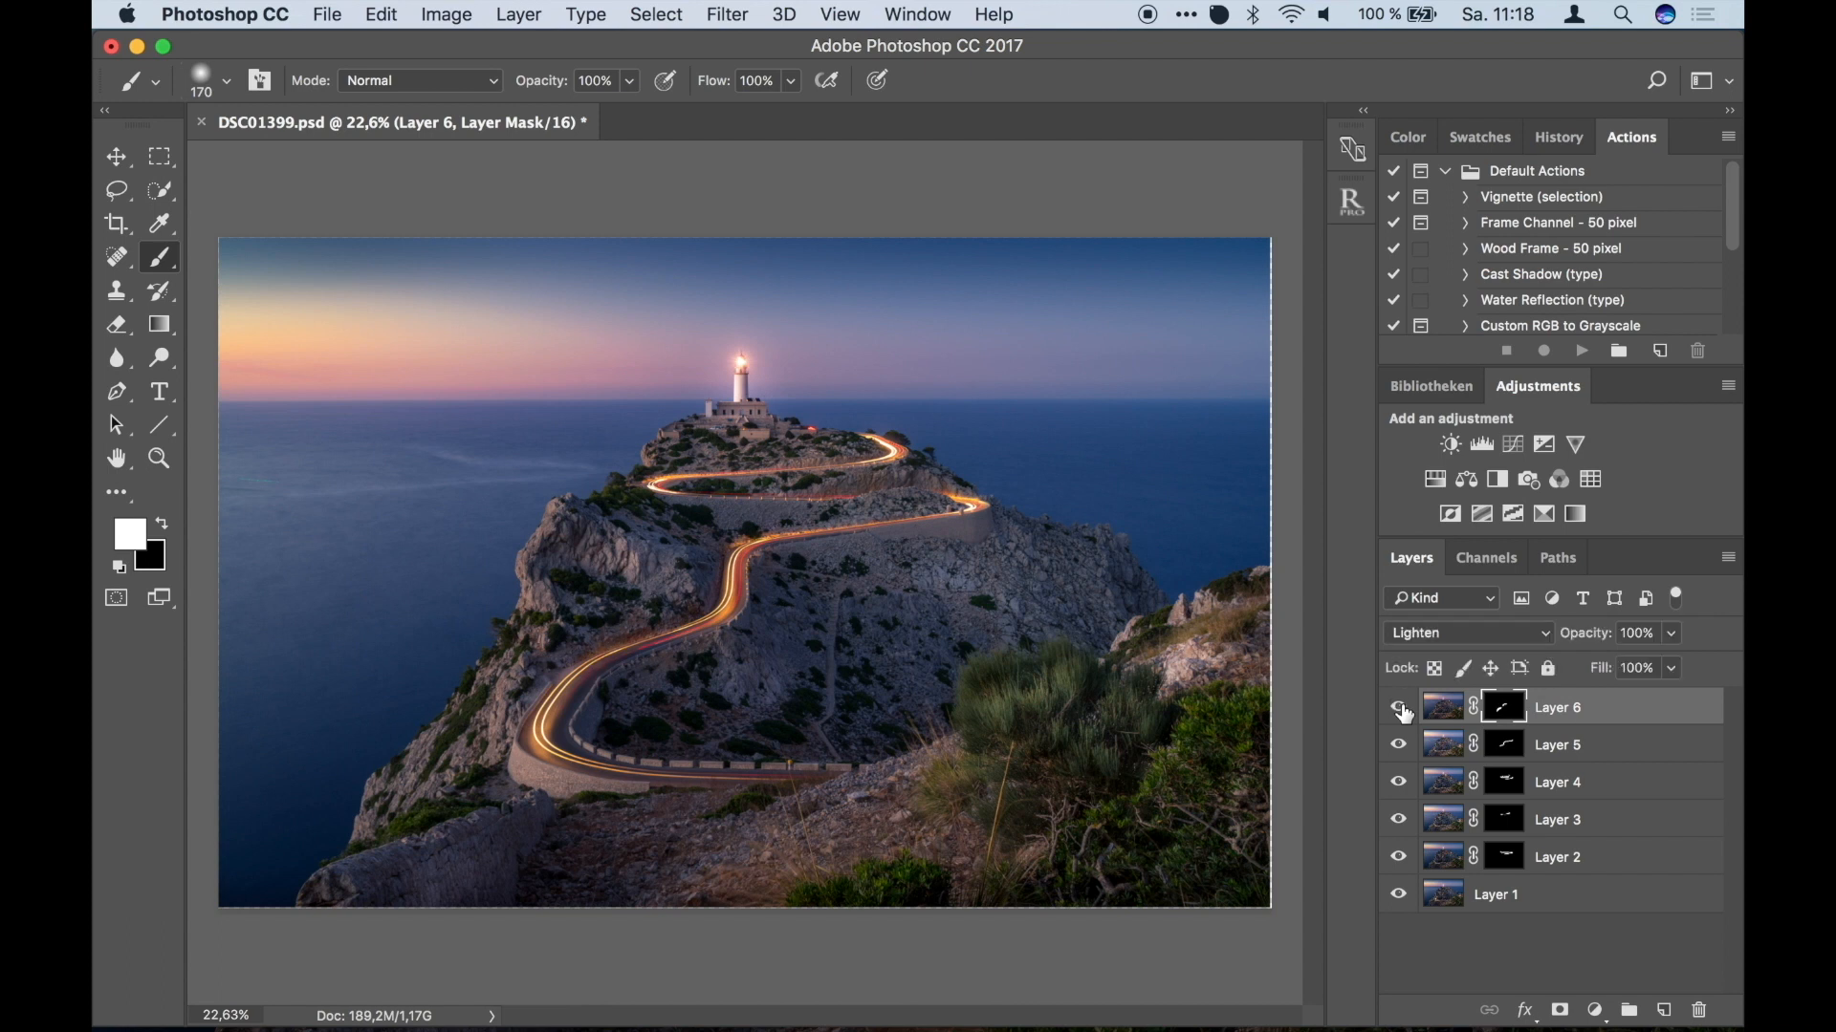
Group Layers 2 to 6 and compare the image with and without the group's light trails.
{"action": "left_click", "coordinate": [1585, 719]}
{"action": "left_click", "coordinate": [1582, 860], "text": "shift"}
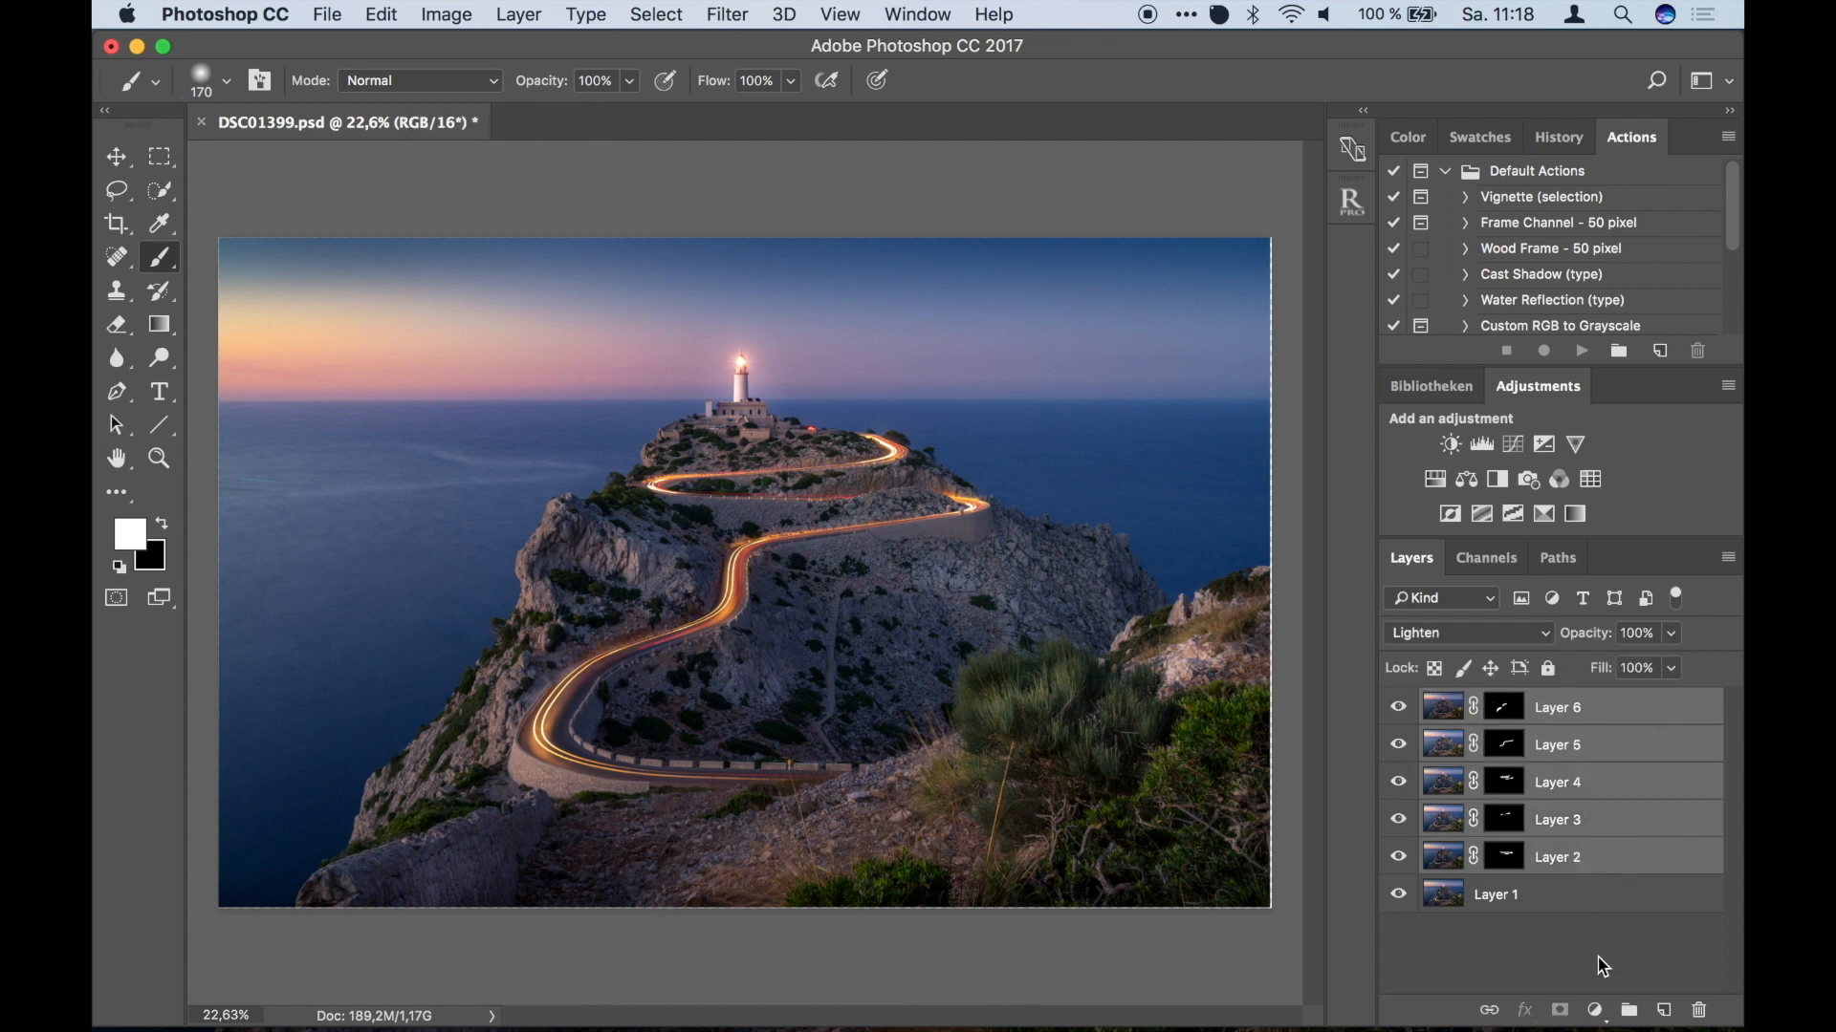
{"action": "left_click", "coordinate": [1629, 1010]}
{"action": "left_click", "coordinate": [1398, 703]}
{"action": "left_click", "coordinate": [1399, 705]}
{"action": "left_click", "coordinate": [1400, 705]}
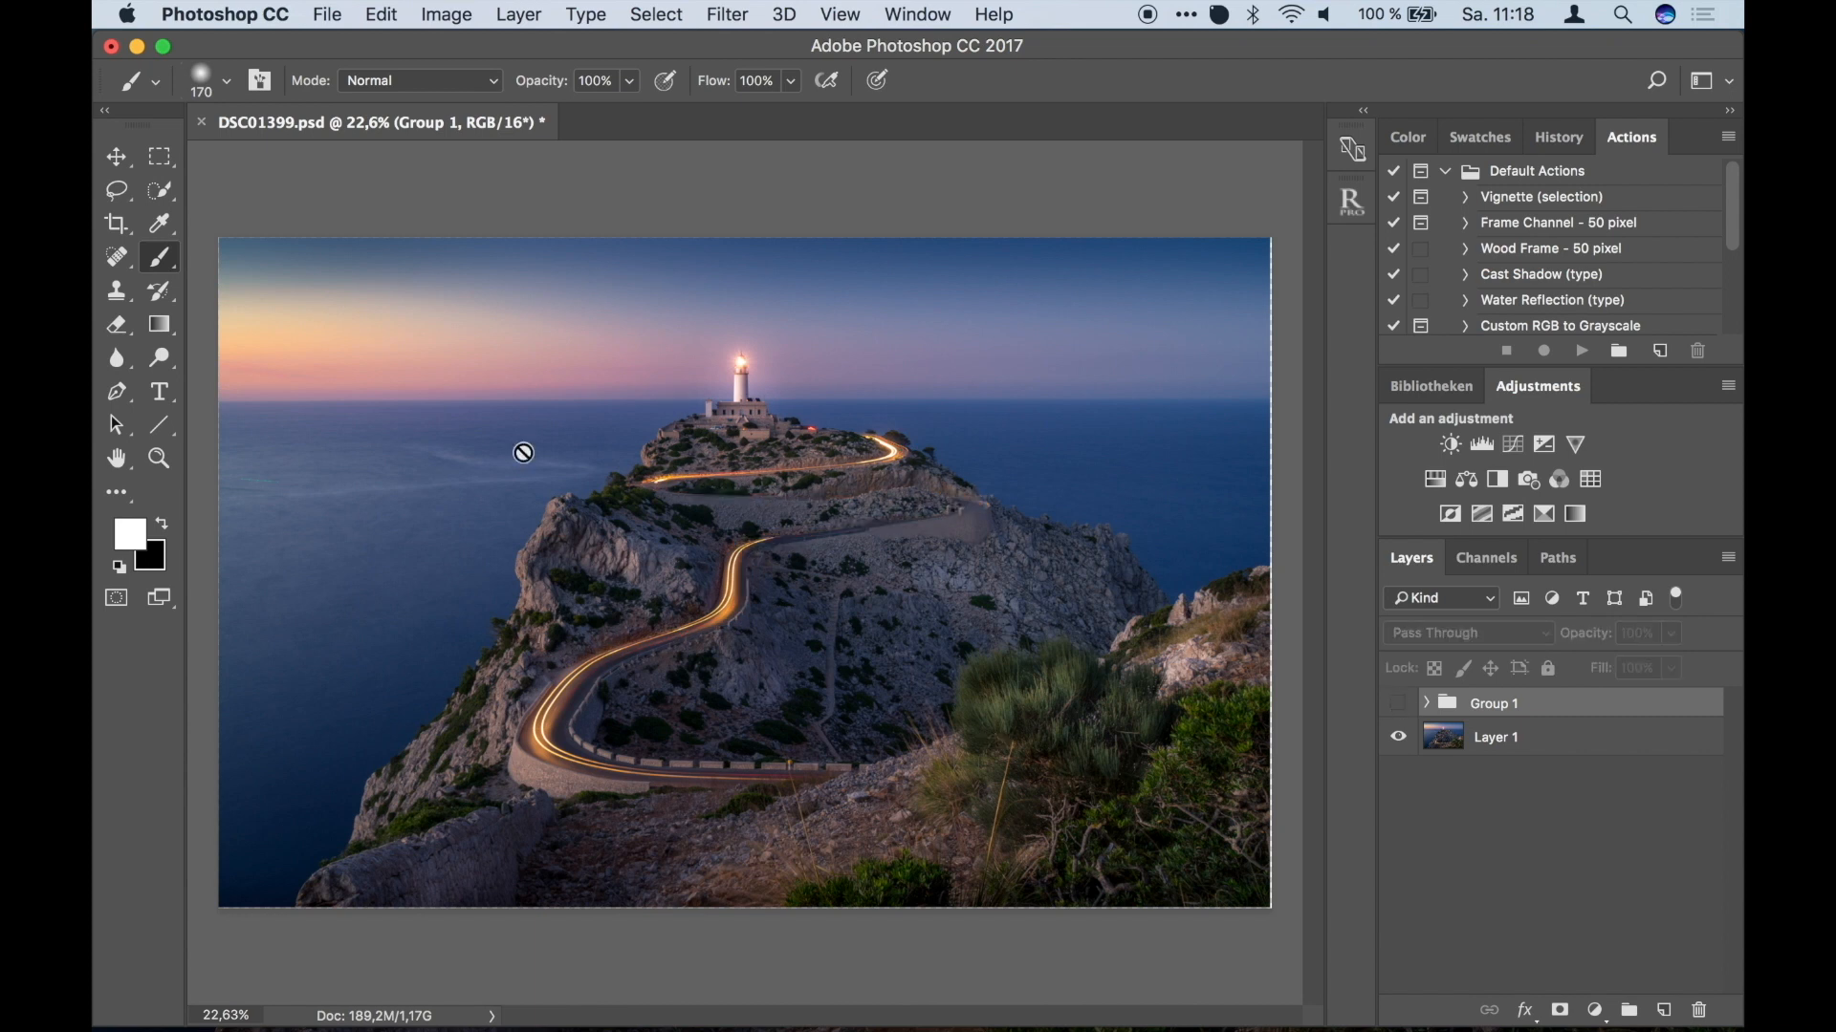
{"action": "left_click", "coordinate": [157, 159]}
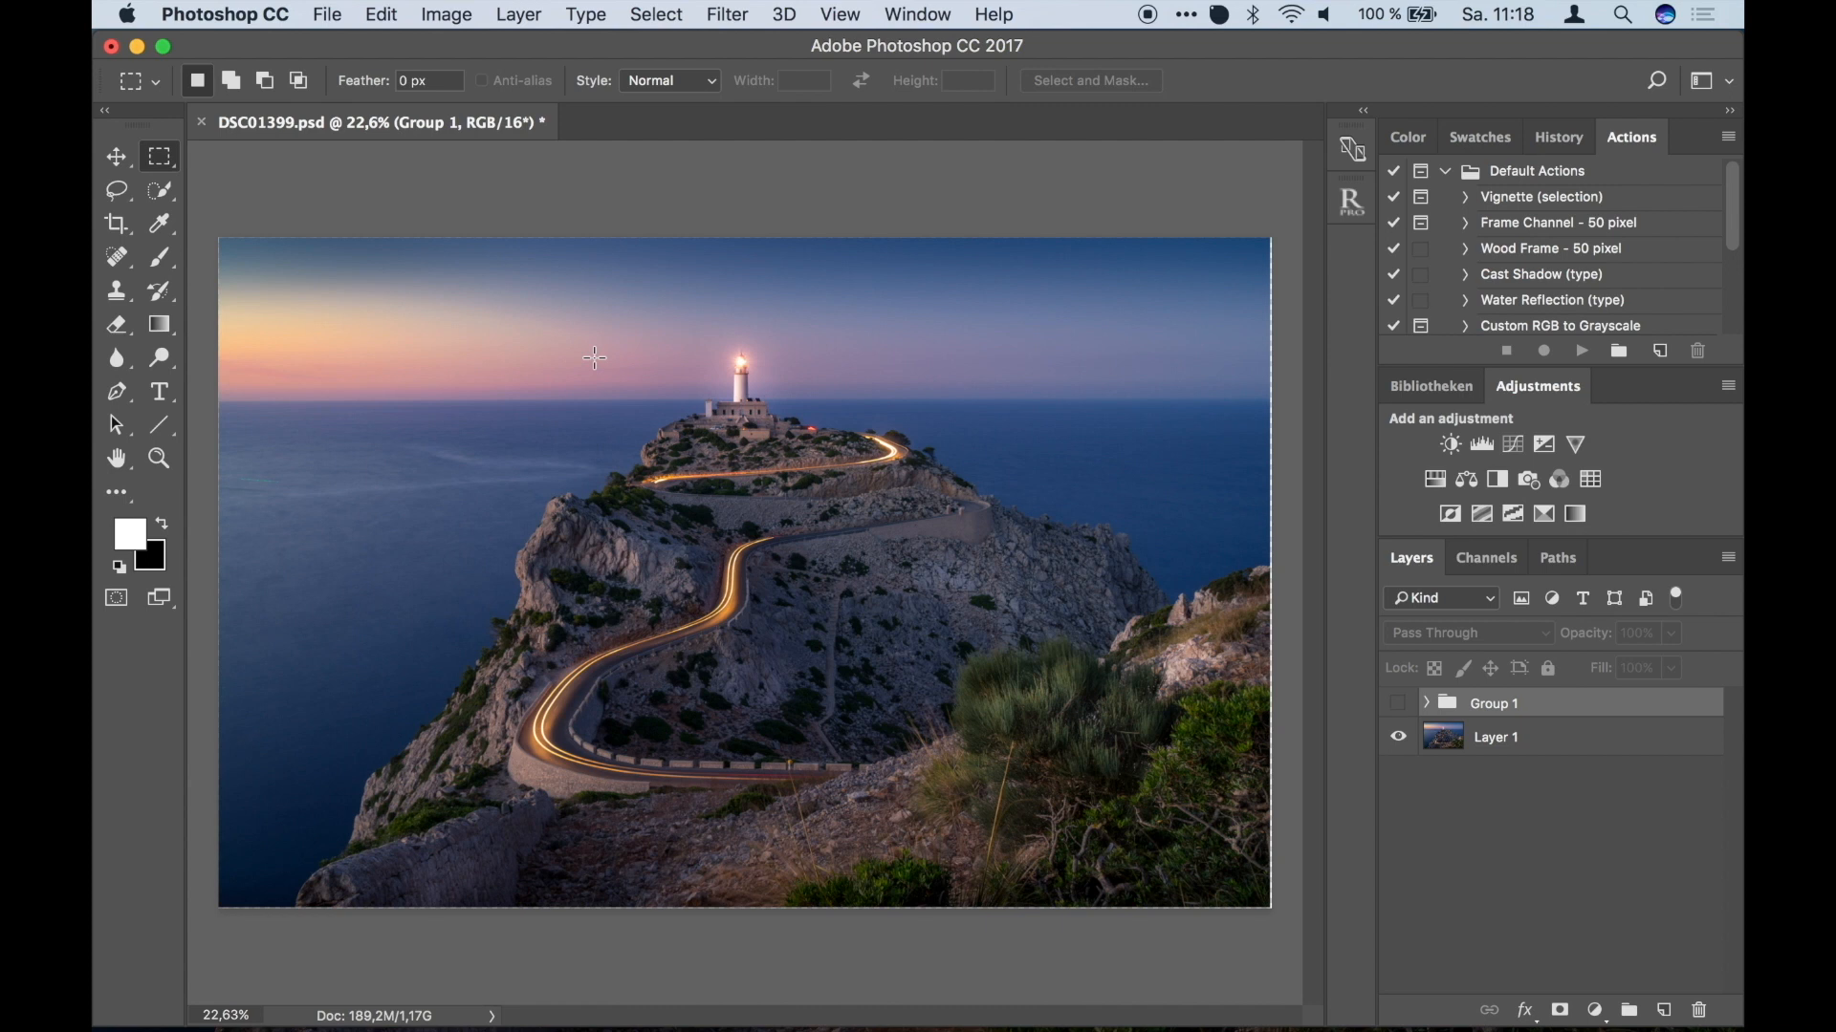
{"action": "left_click", "coordinate": [1400, 707]}
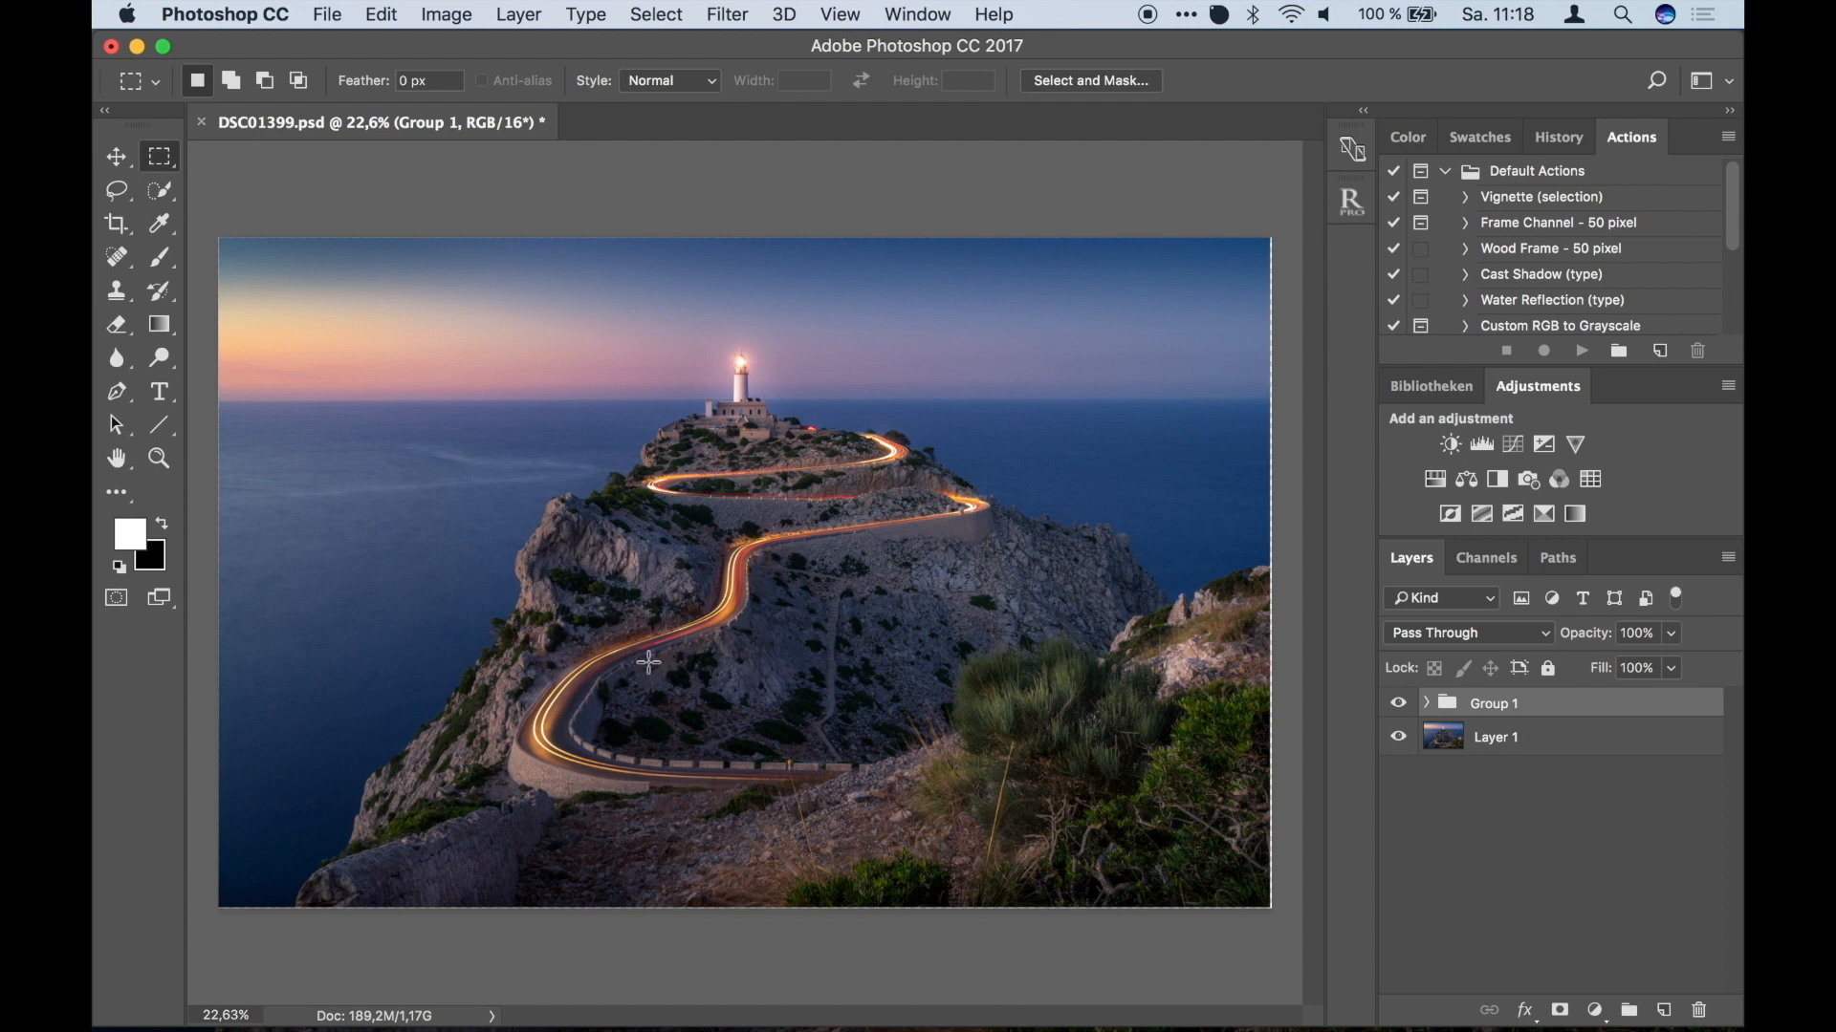
Examine the combined light trails across the whole image and its right-hand side.
{"action": "scroll", "coordinate": [912, 336], "scroll_direction": "down", "scroll_amount": 5}
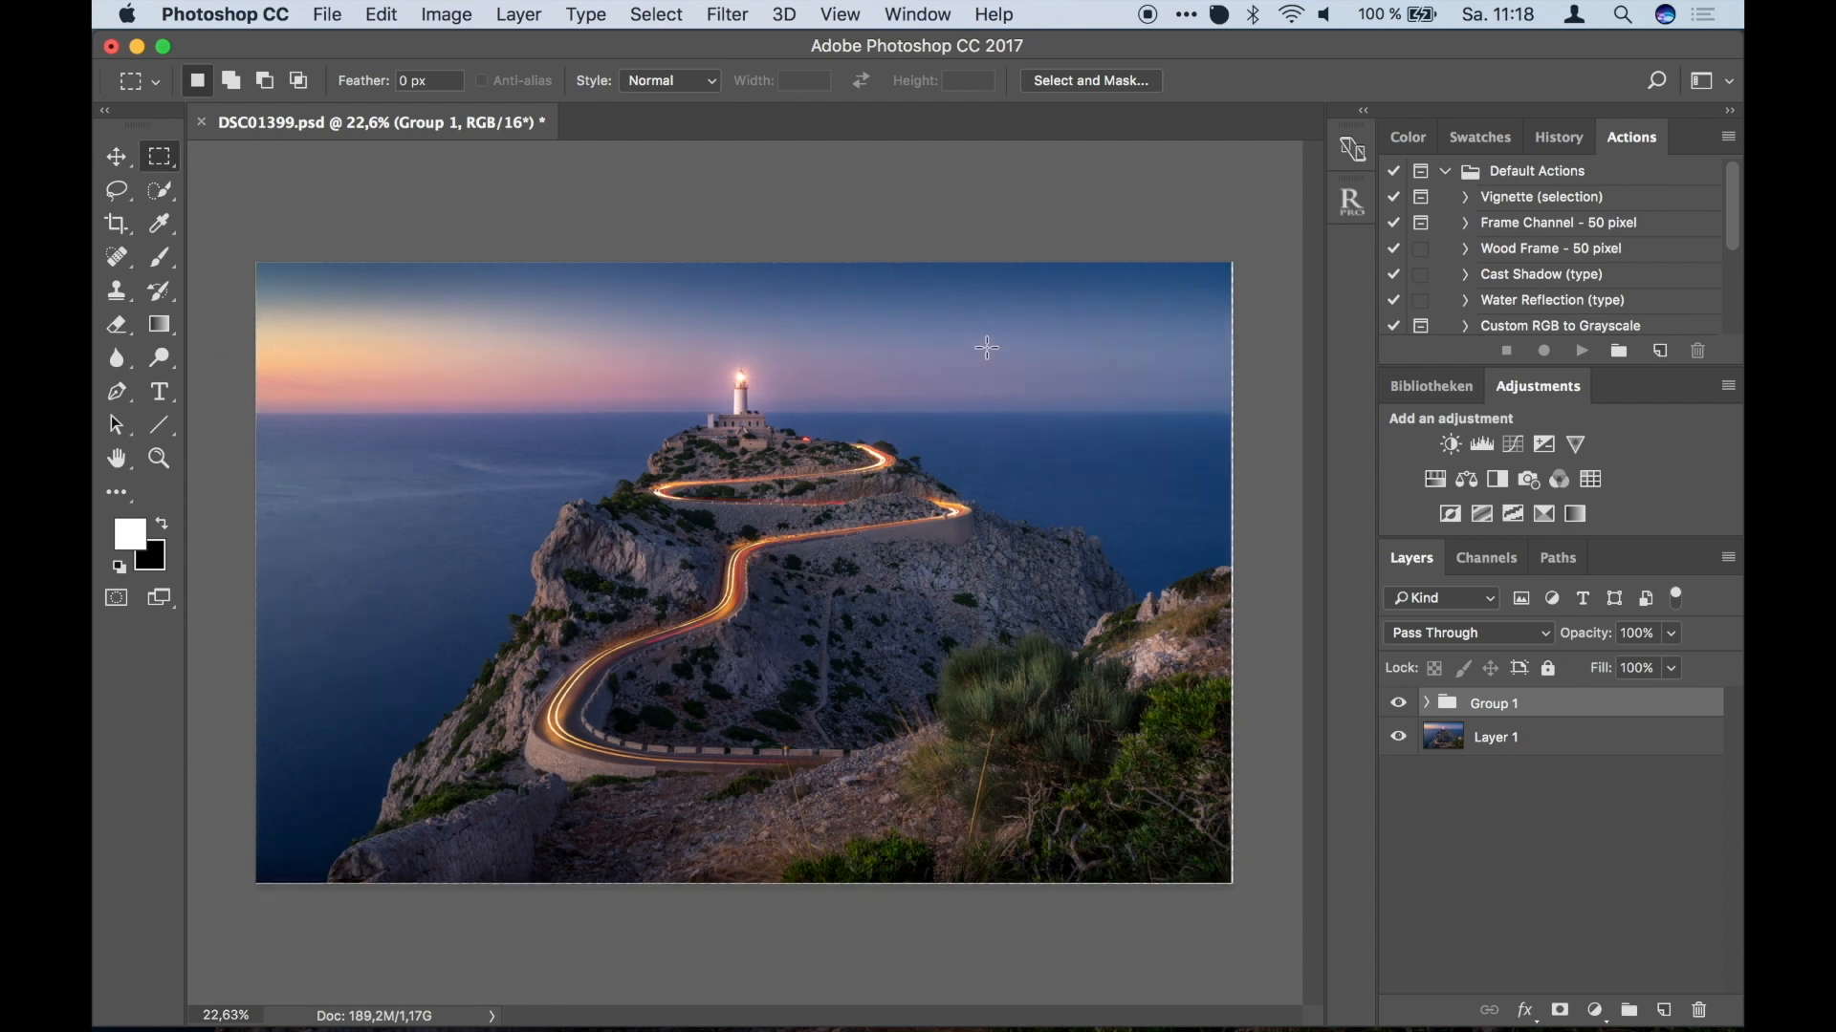
{"action": "scroll", "coordinate": [935, 507], "scroll_direction": "up", "scroll_amount": 5}
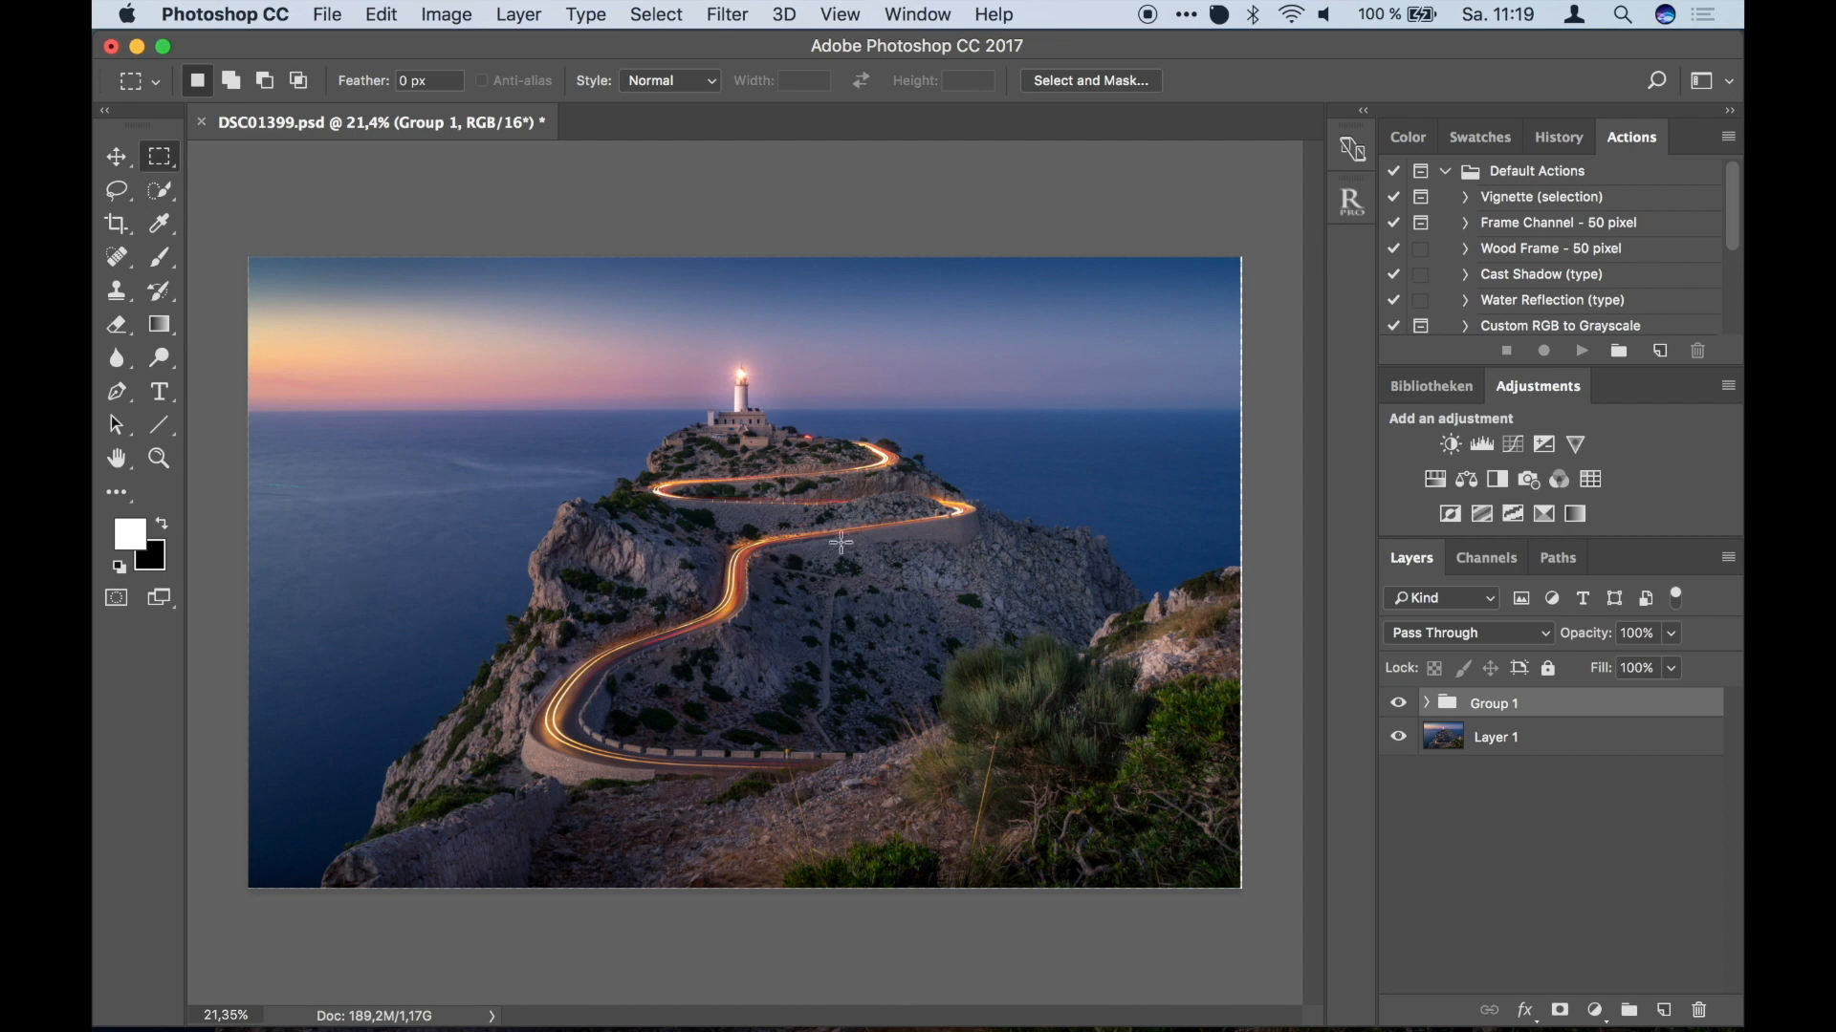
{"action": "scroll", "coordinate": [664, 626], "scroll_direction": "up", "scroll_amount": 3}
{"action": "scroll", "coordinate": [819, 667], "scroll_direction": "down", "scroll_amount": 3}
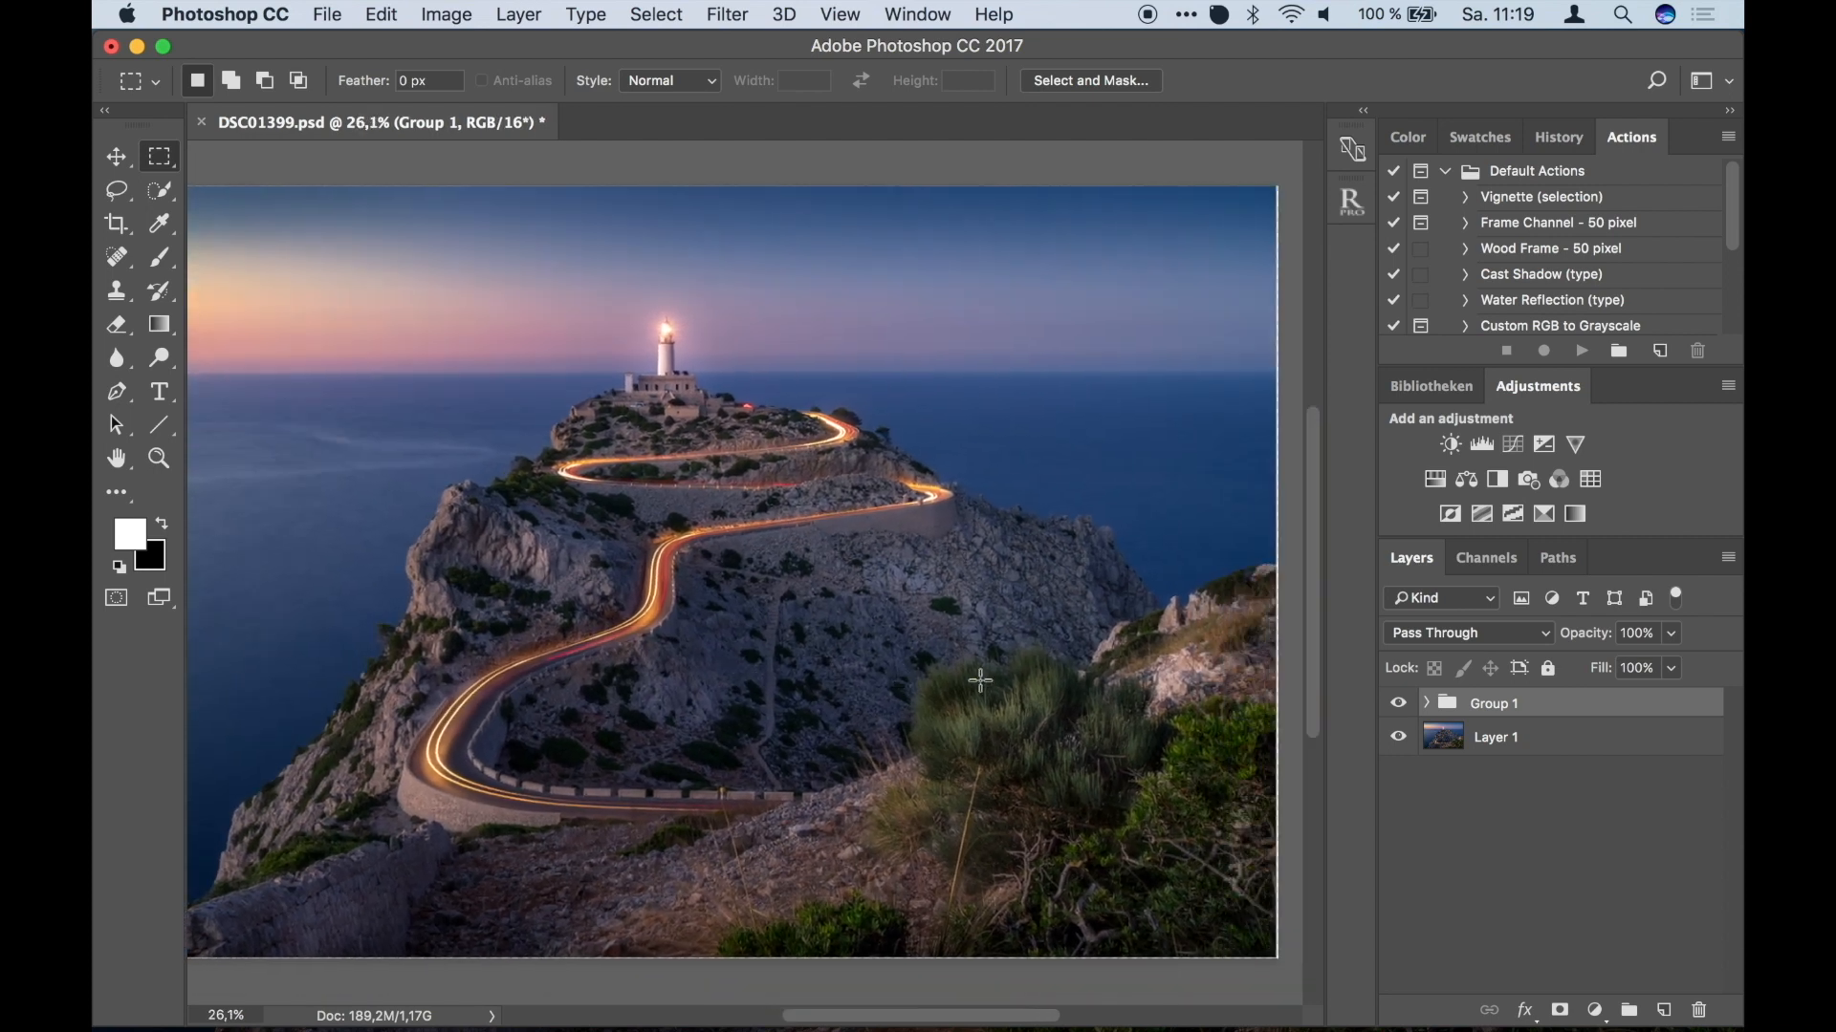
{"action": "scroll", "coordinate": [980, 681], "scroll_direction": "right", "scroll_amount": 5}
{"action": "scroll", "coordinate": [1070, 665], "scroll_direction": "up", "scroll_amount": 3}
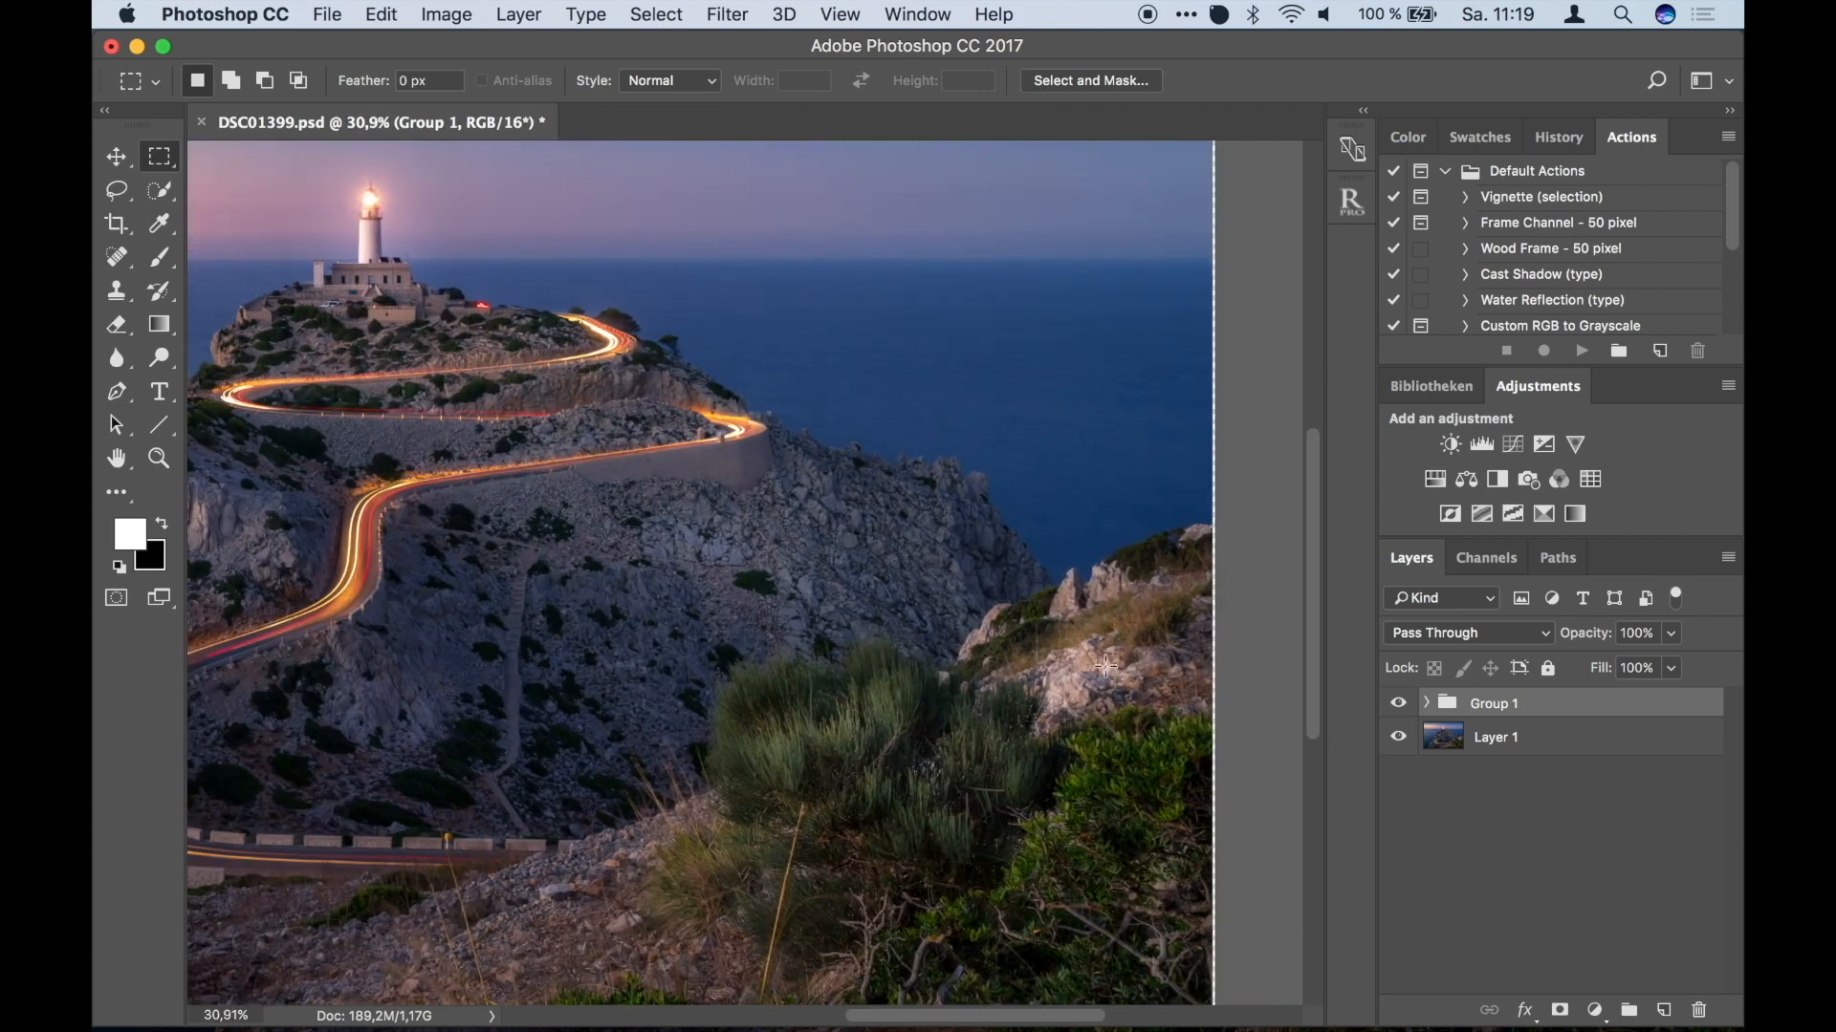
Stamp the visible layers into a new layer on top, delete Group 1 and select the stamped layer.
{"action": "scroll", "coordinate": [1152, 669], "scroll_direction": "down", "scroll_amount": 4}
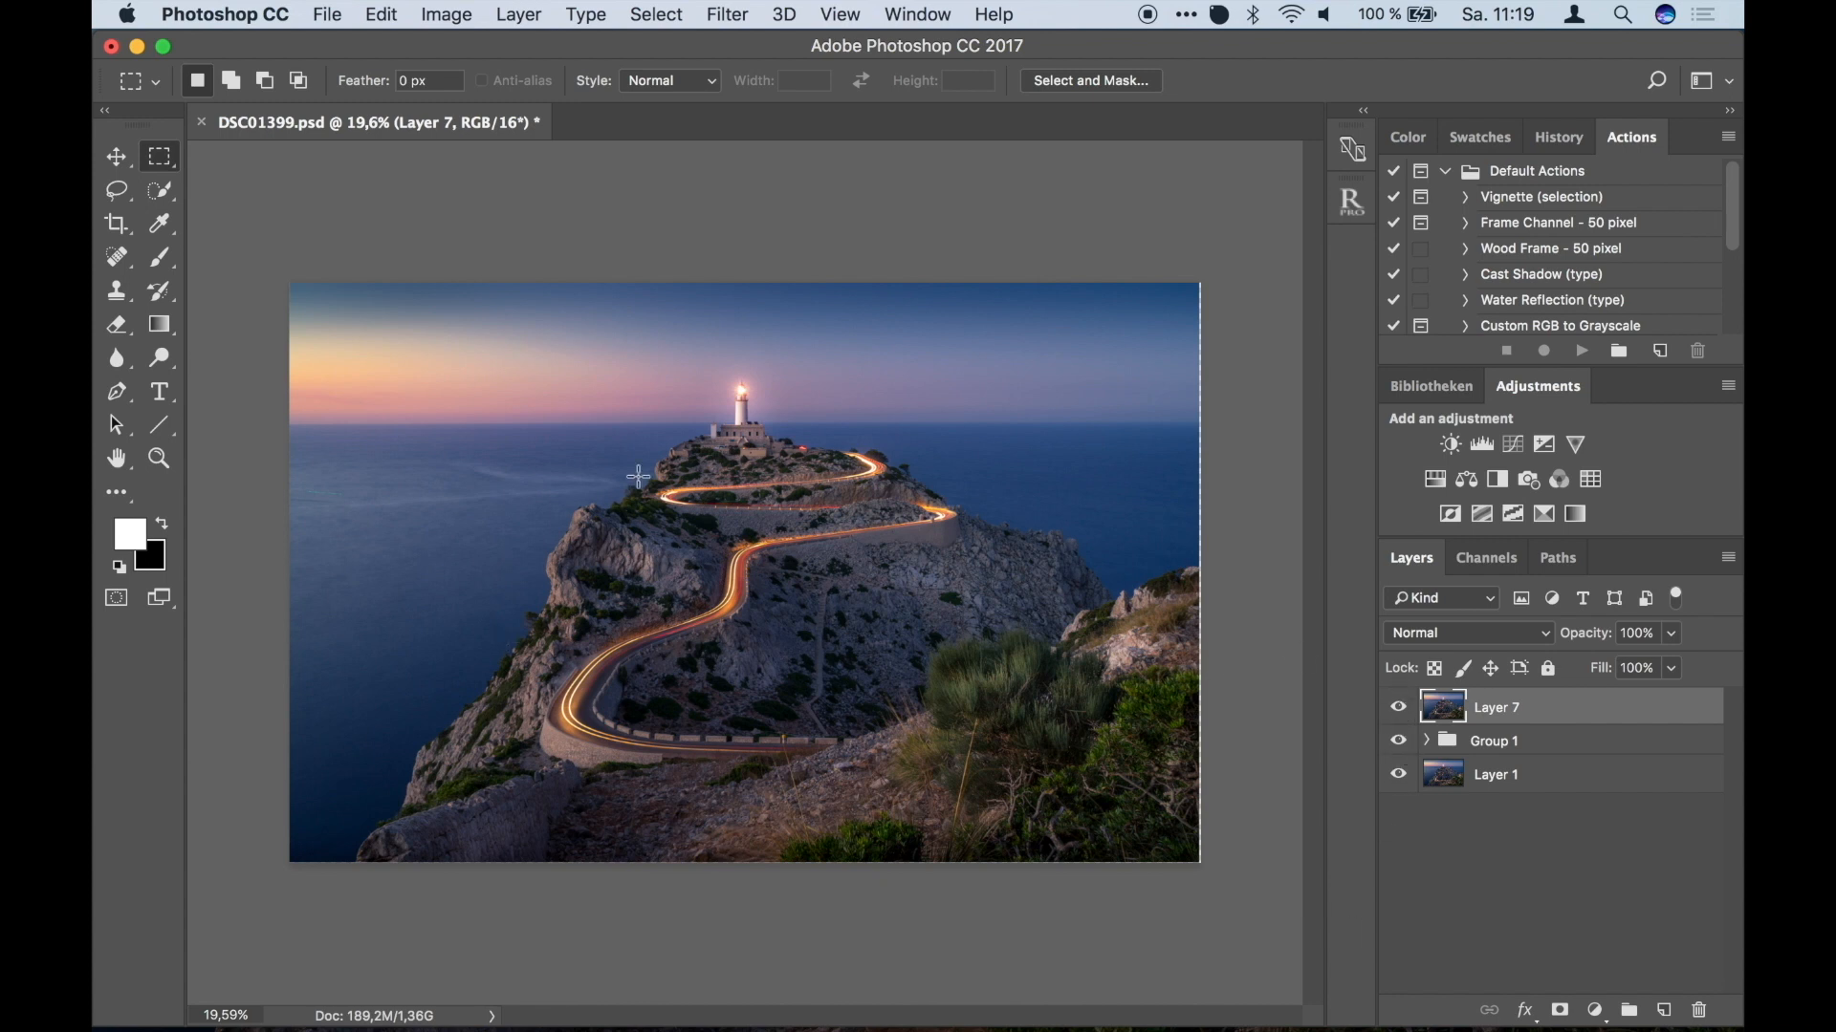
{"action": "left_click", "coordinate": [1499, 753]}
{"action": "key", "text": "BackSpace"}
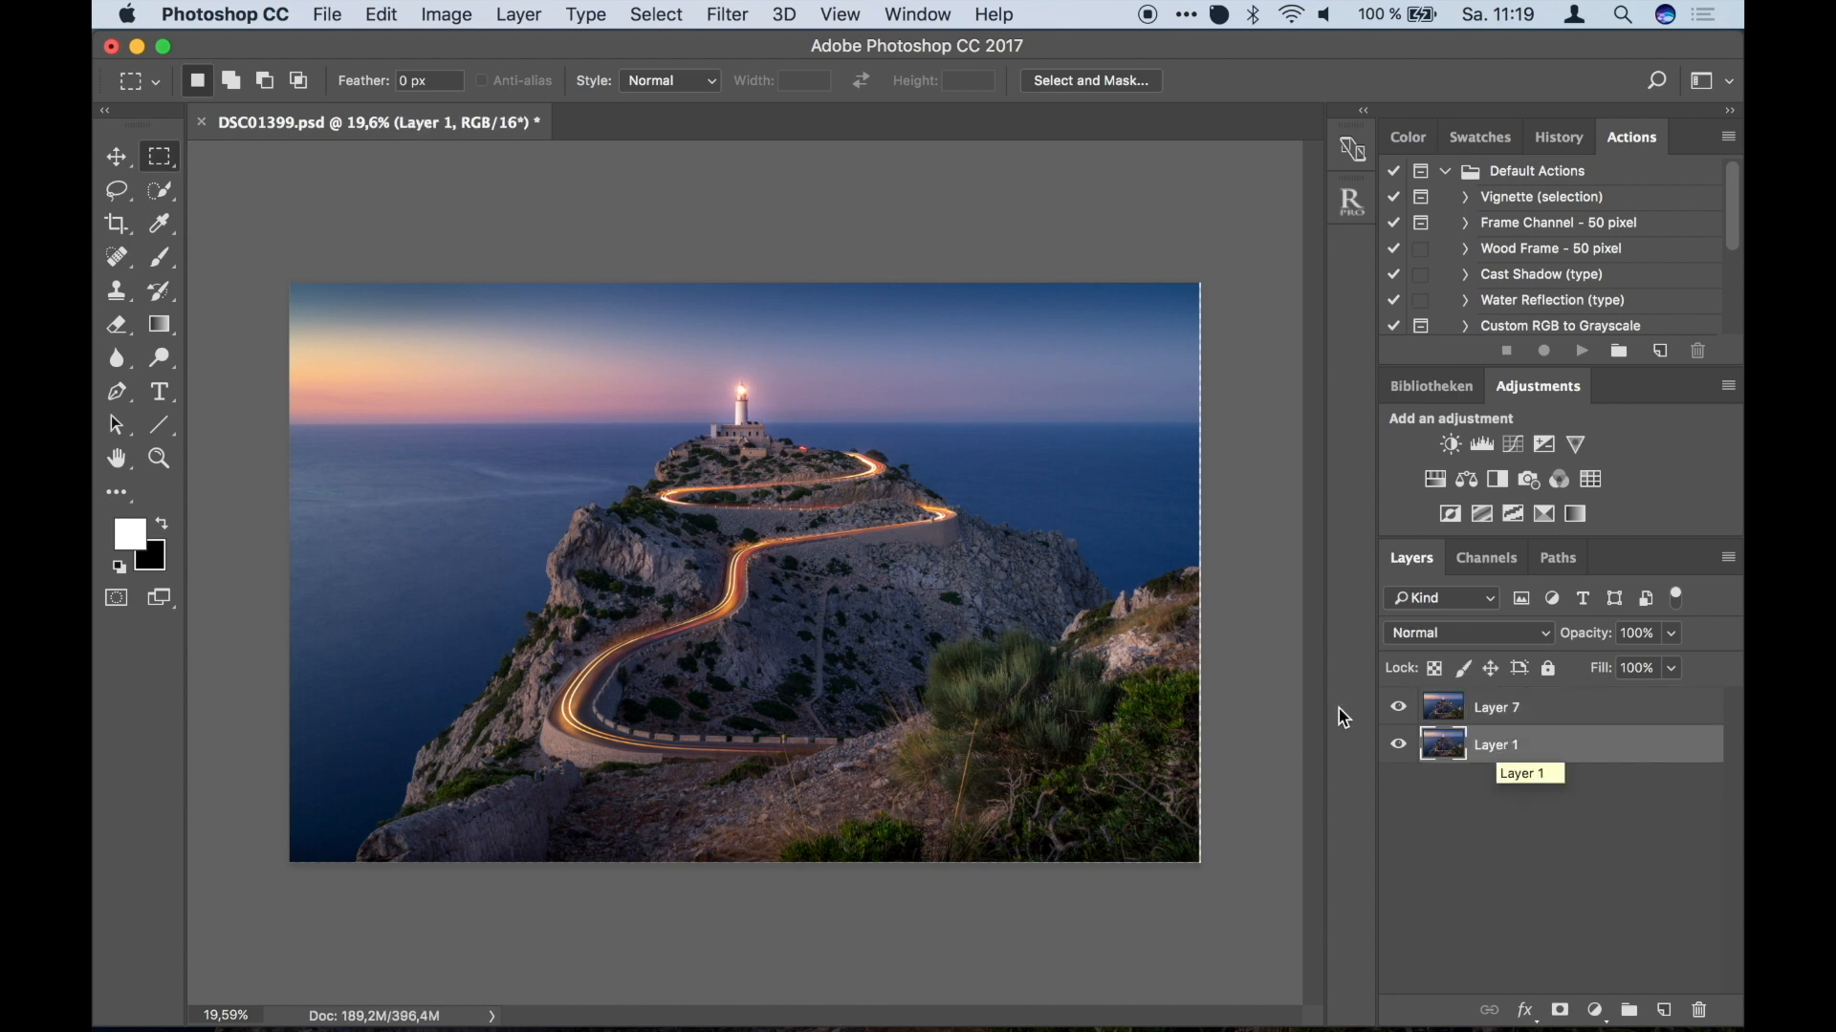
{"action": "left_click", "coordinate": [1448, 709]}
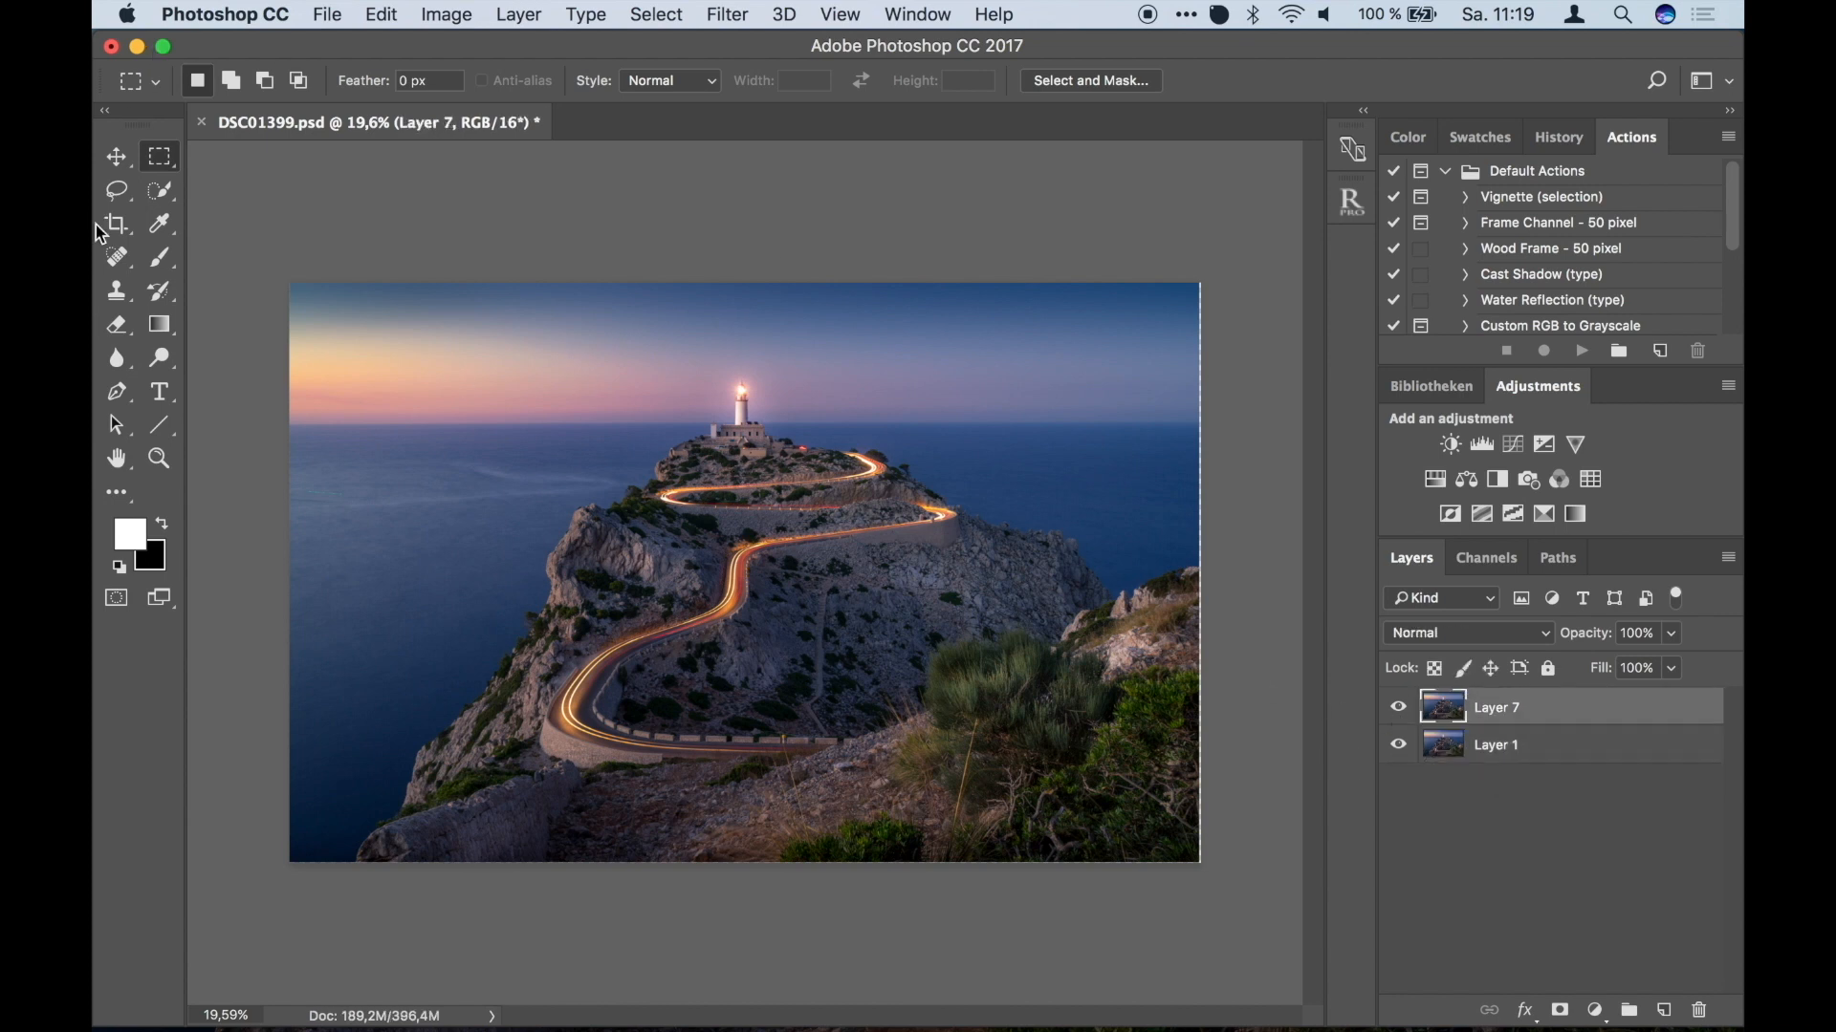
Compare the stamped layer with the original Layer 1 by repeatedly hiding and showing it.
{"action": "left_click", "coordinate": [1399, 710]}
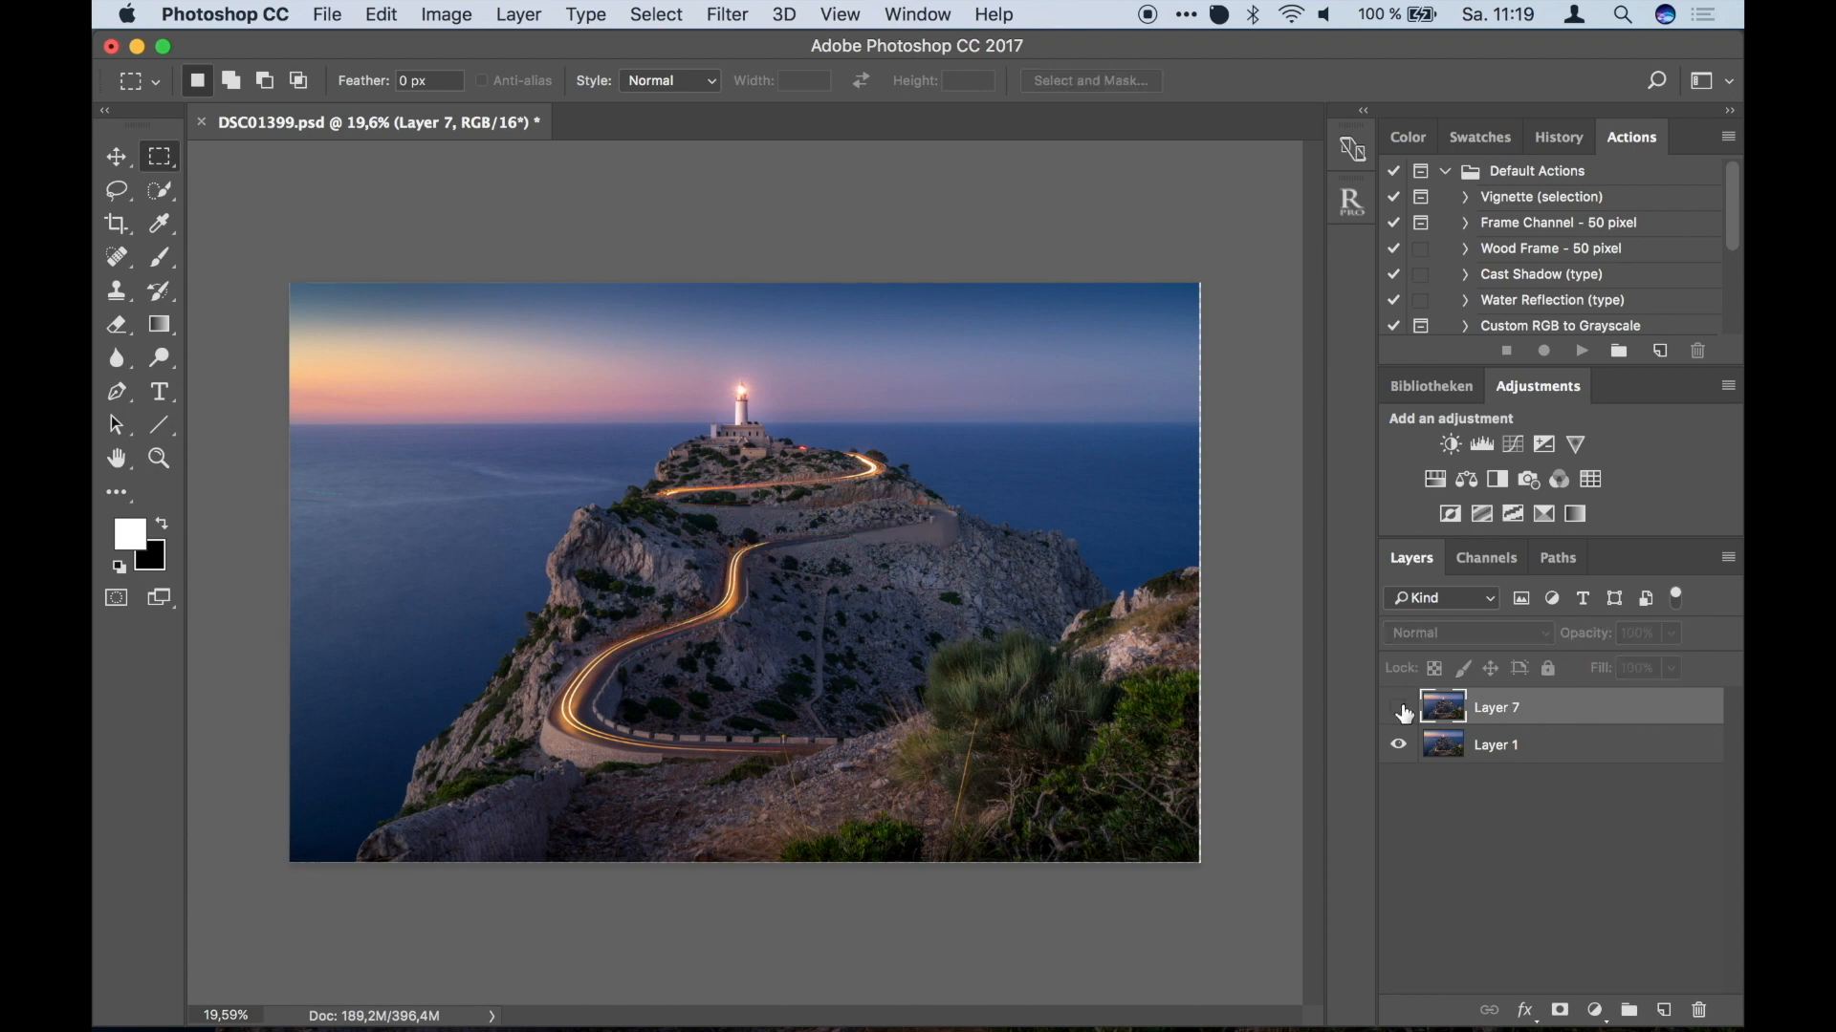
{"action": "left_click", "coordinate": [1398, 709]}
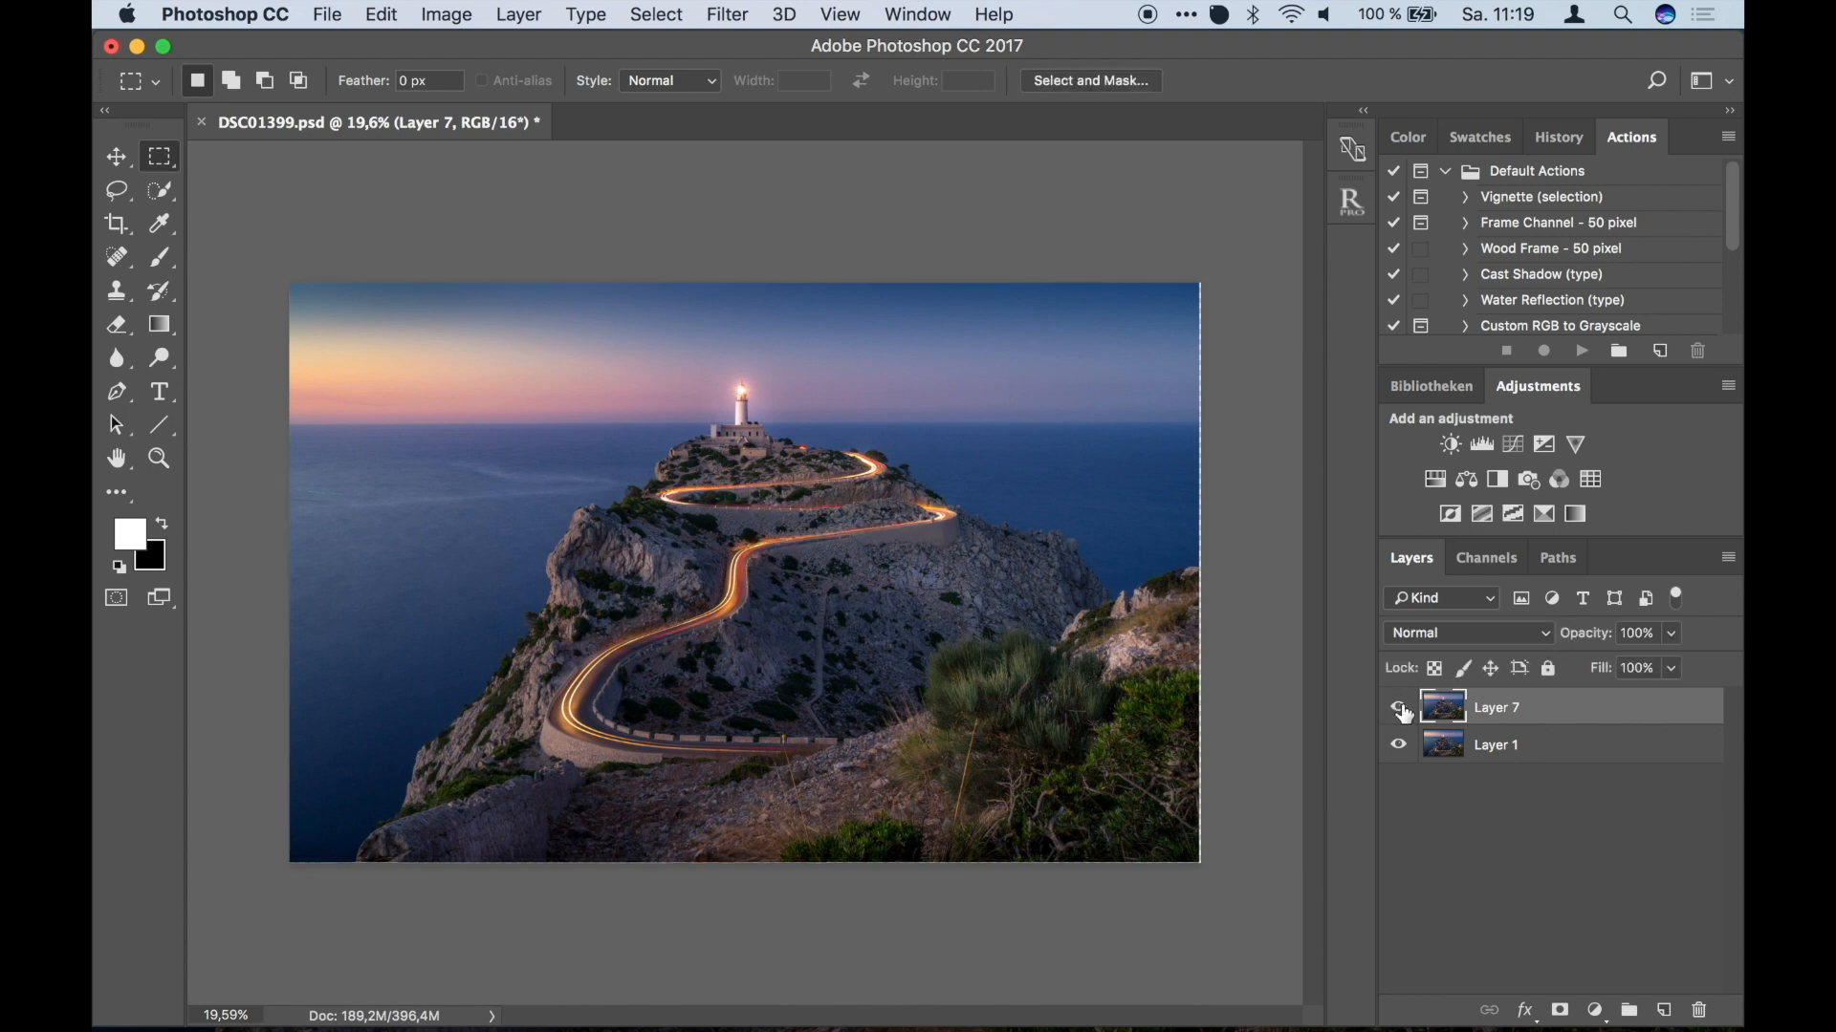
{"action": "left_click", "coordinate": [1400, 709]}
{"action": "left_click", "coordinate": [1400, 709]}
{"action": "left_click", "coordinate": [1400, 710]}
{"action": "left_click", "coordinate": [1401, 709]}
Start a crop with Delete Cropped Pixels off and trim the empty strip along the image's right edge.
{"action": "key", "text": "super+plus"}
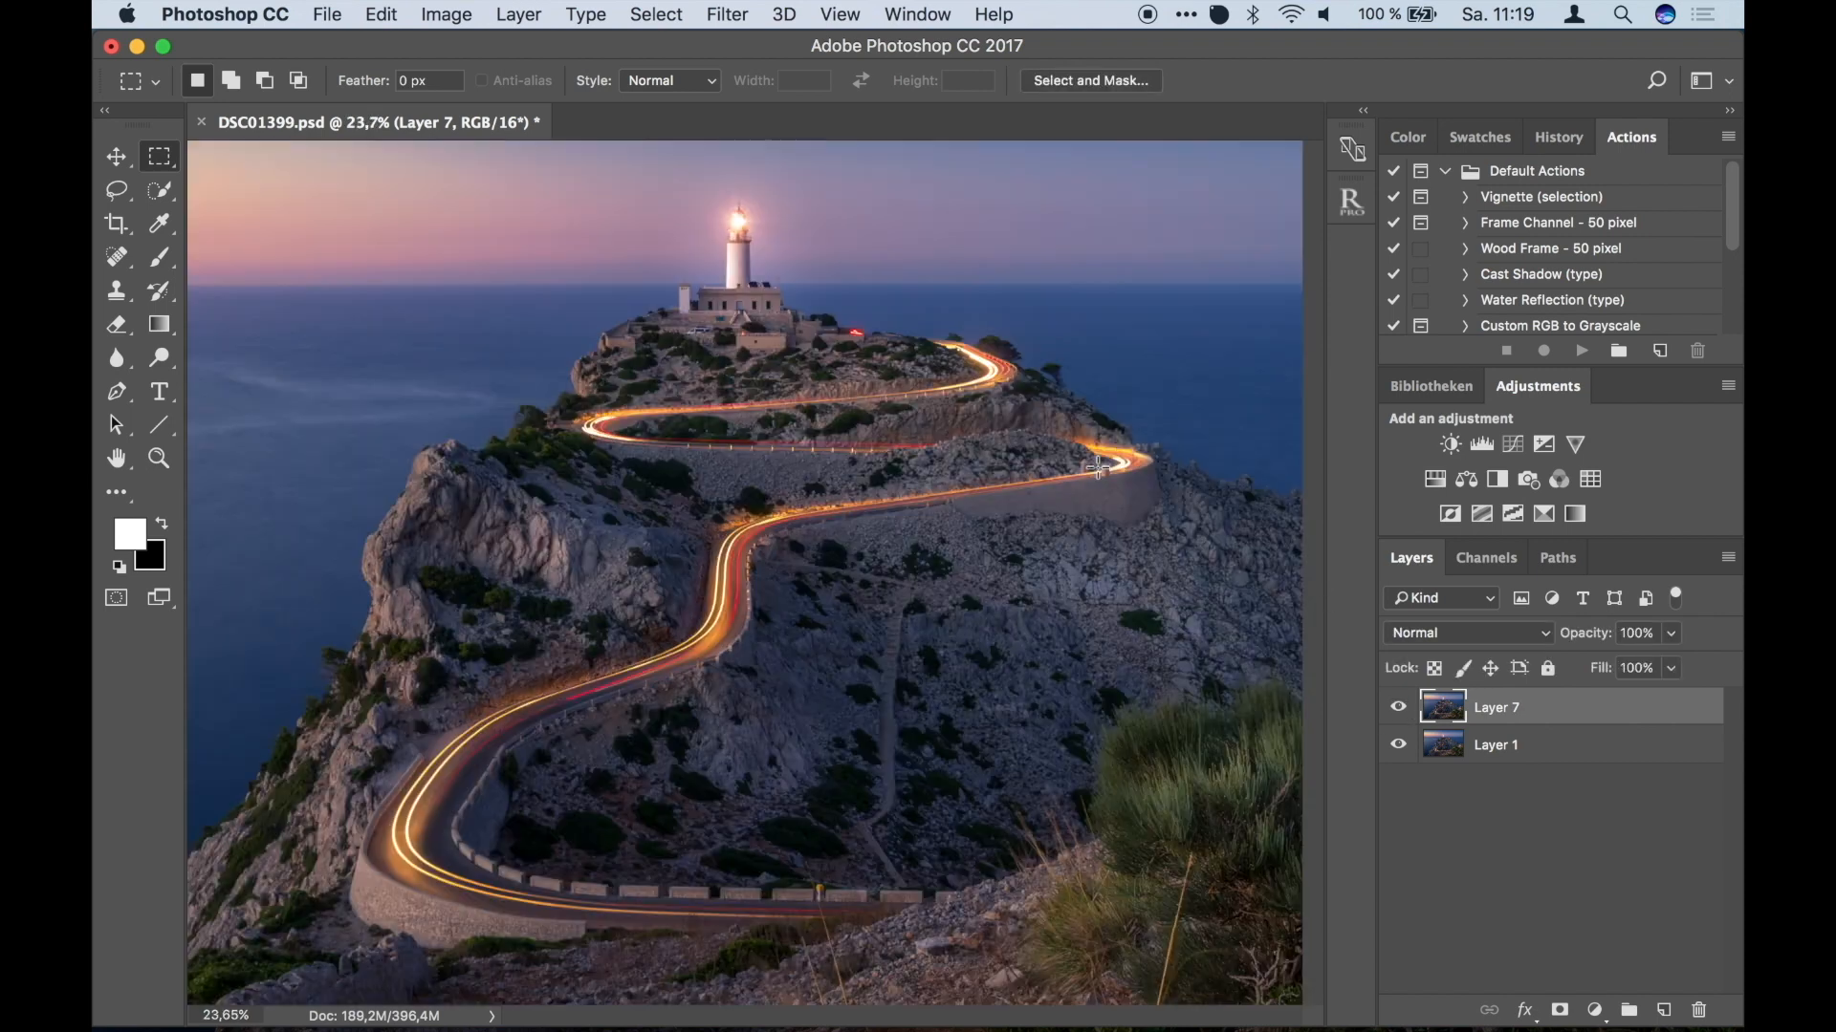
{"action": "scroll", "coordinate": [1098, 467], "scroll_direction": "right", "scroll_amount": 10}
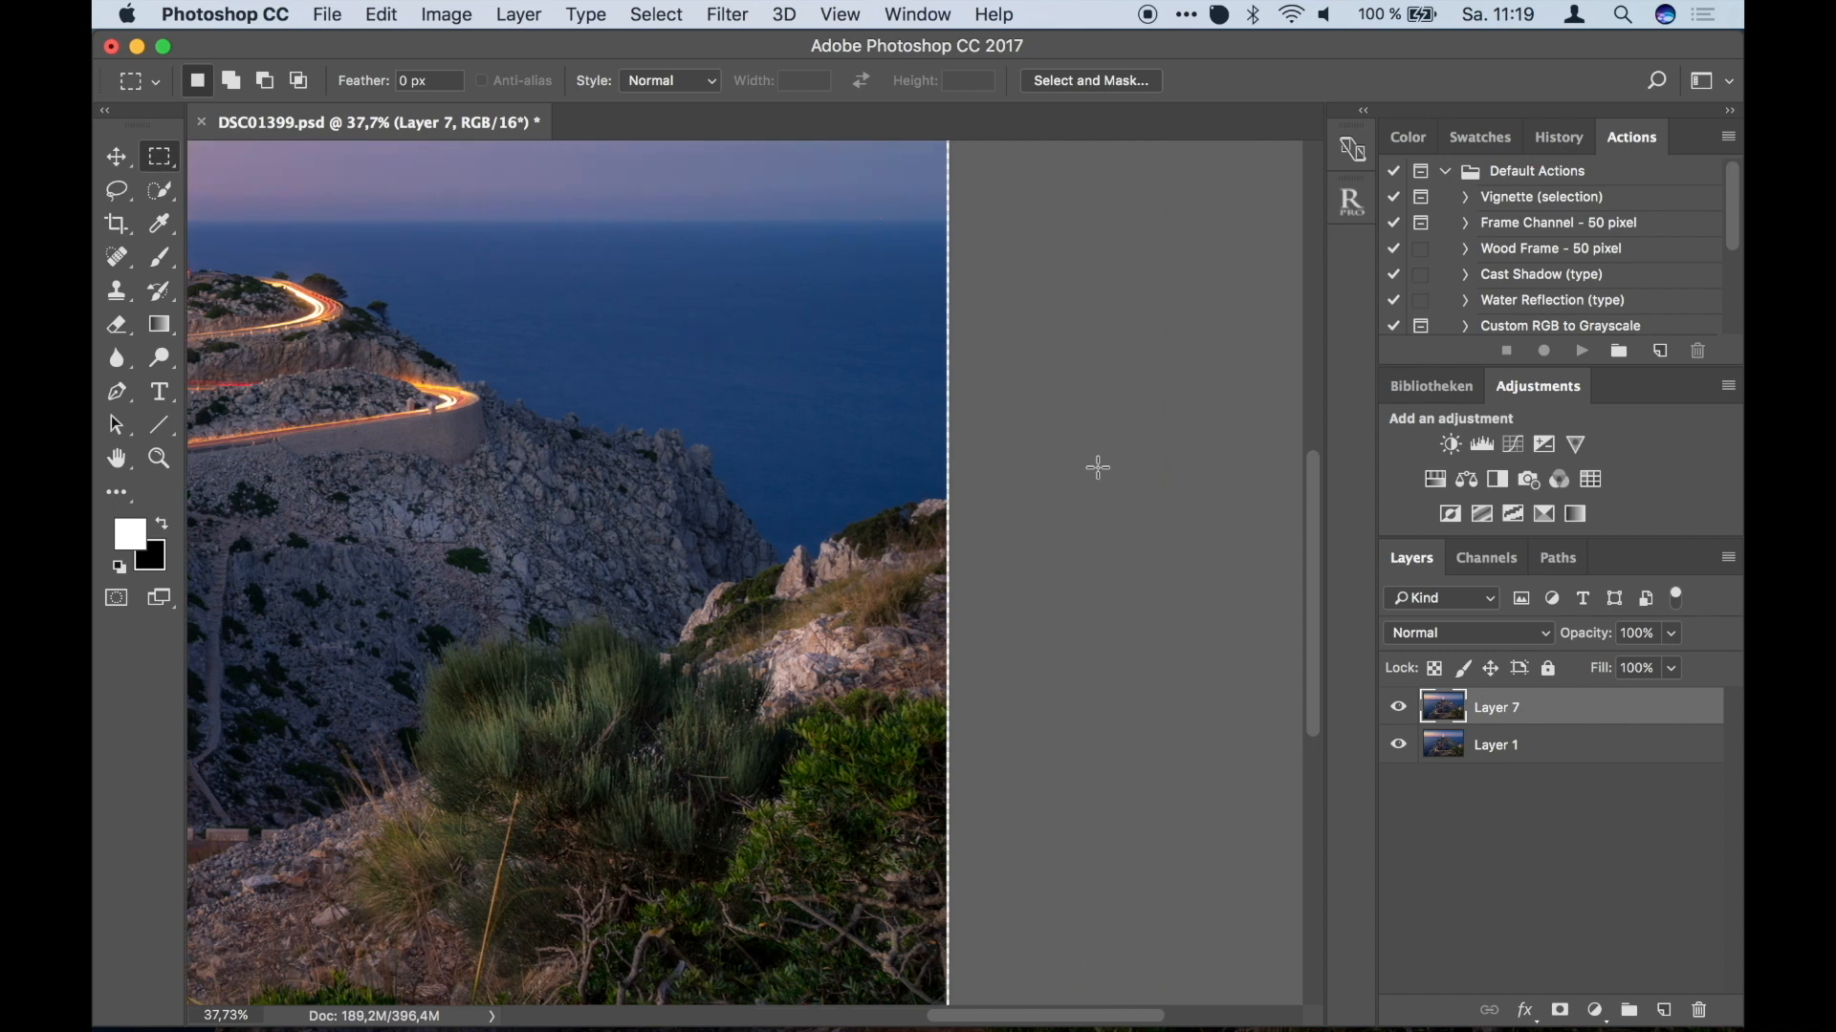
{"action": "scroll", "coordinate": [1098, 467], "scroll_direction": "up", "scroll_amount": 5}
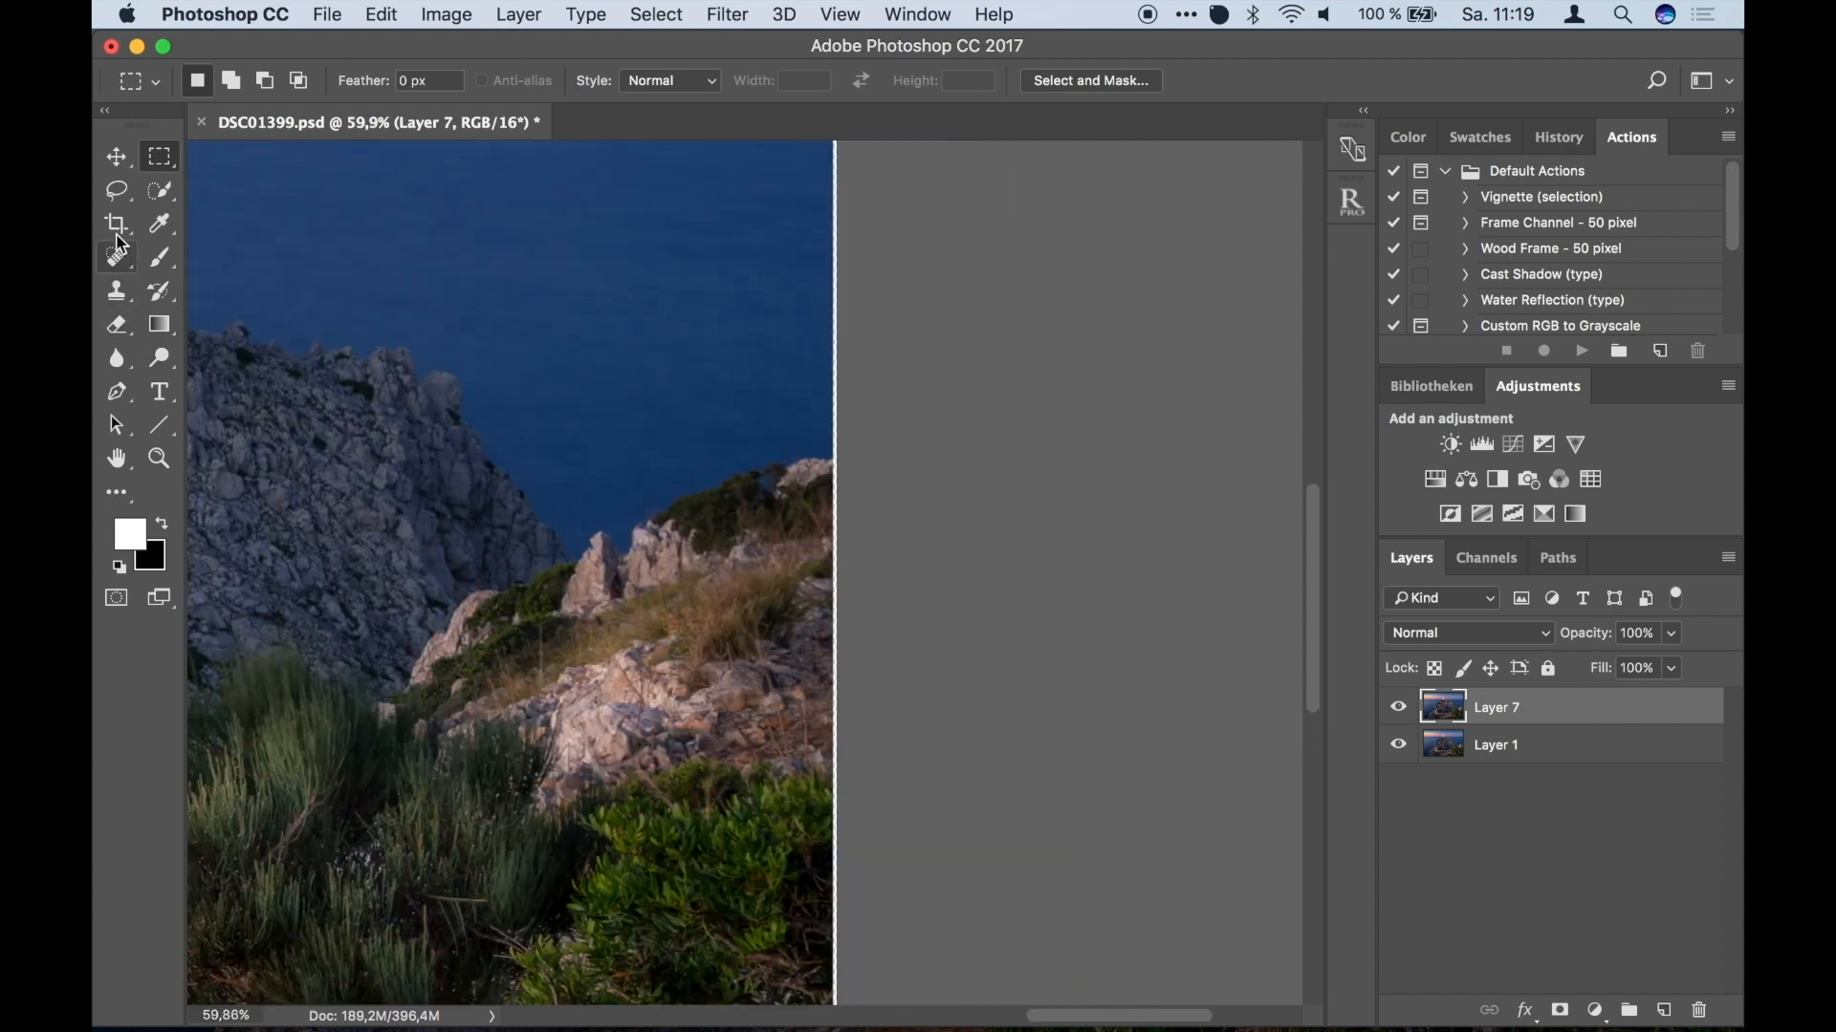
{"action": "left_click", "coordinate": [117, 229]}
{"action": "scroll", "coordinate": [834, 476], "scroll_direction": "up", "scroll_amount": 5}
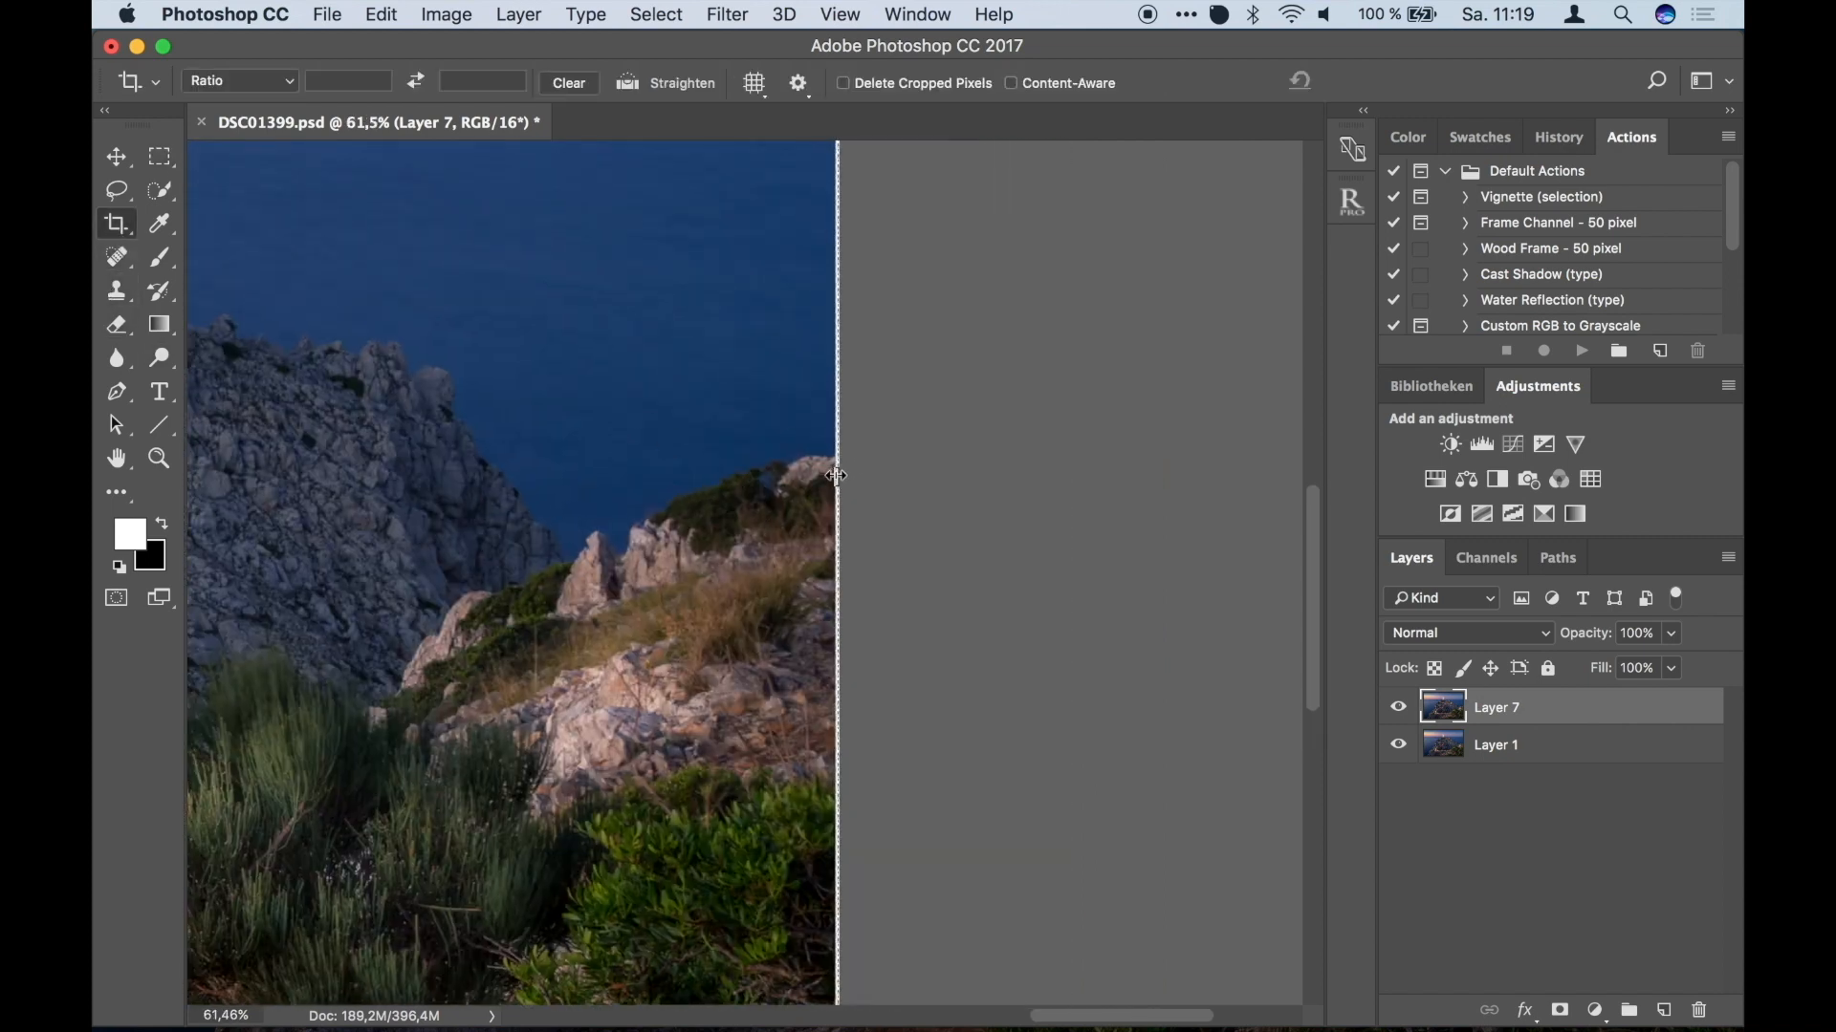
{"action": "scroll", "coordinate": [920, 399], "scroll_direction": "up", "scroll_amount": 1}
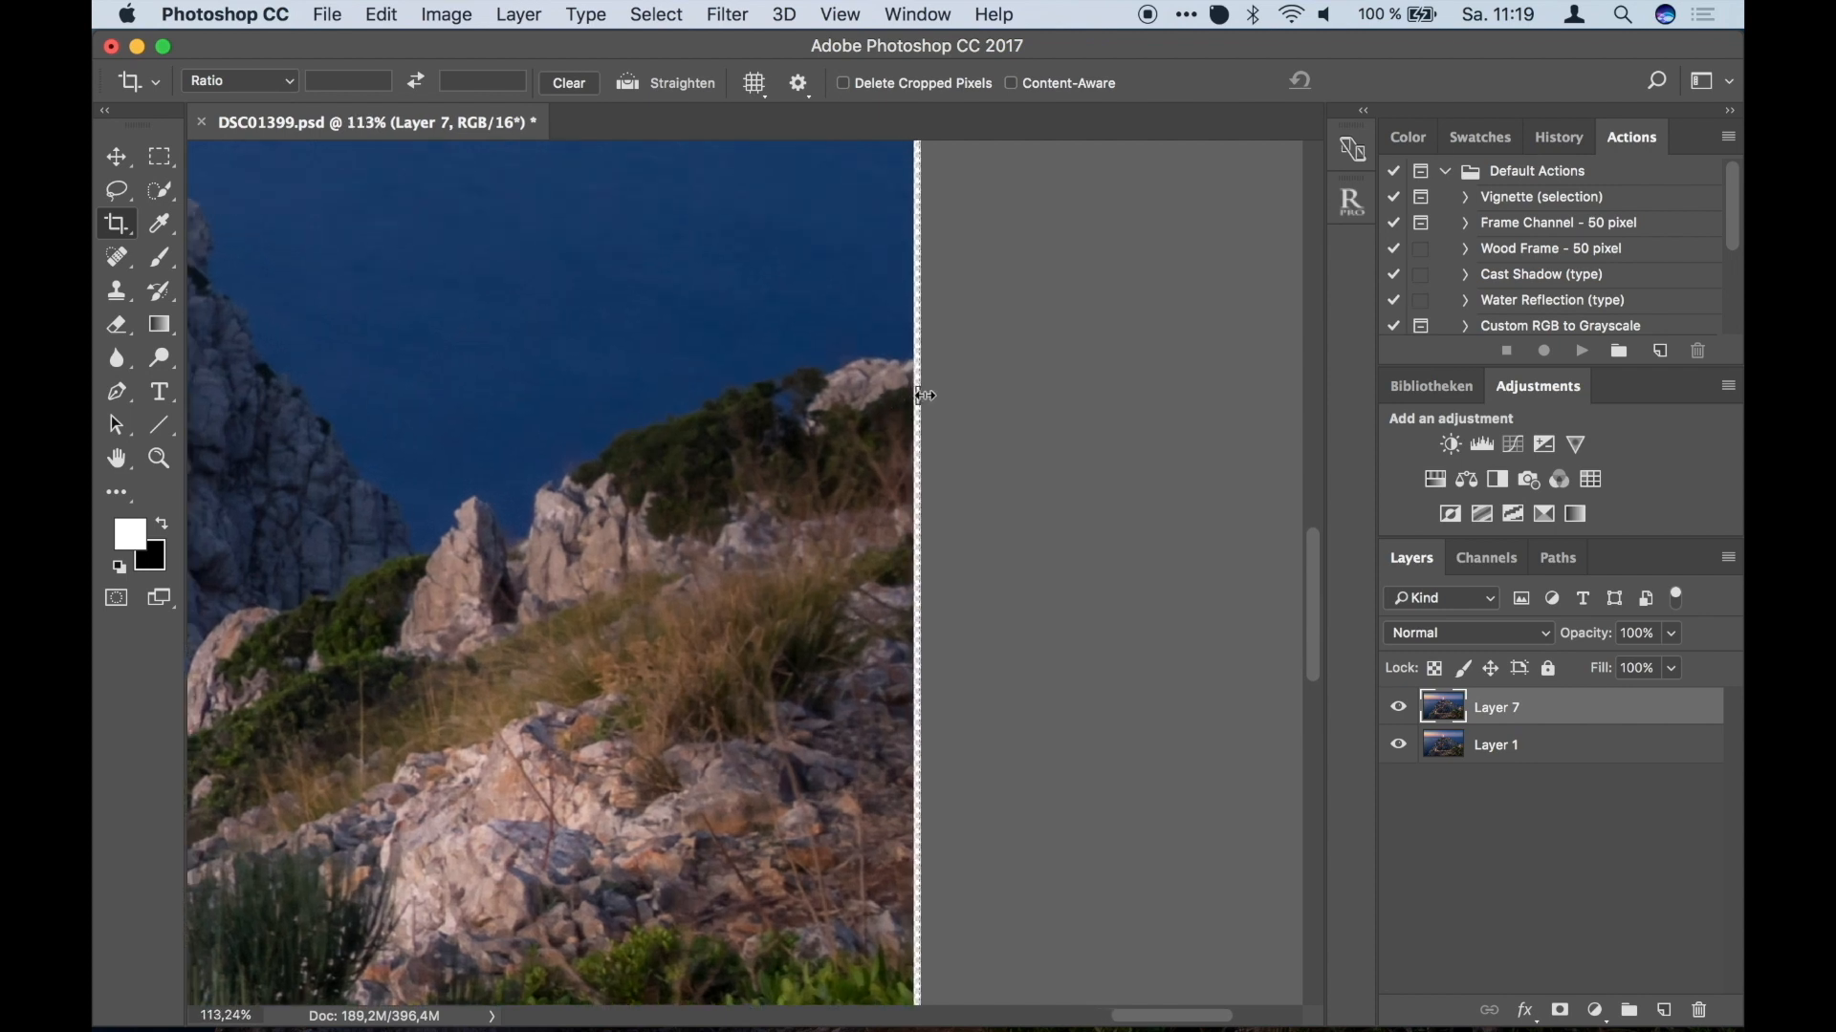
{"action": "left_click_drag", "start_coordinate": [903, 397], "coordinate": [920, 402]}
Check the crop frame's borders, raise its bottom edge slightly above the image's lower border and apply the crop.
{"action": "scroll", "coordinate": [1083, 408], "scroll_direction": "up", "scroll_amount": 13}
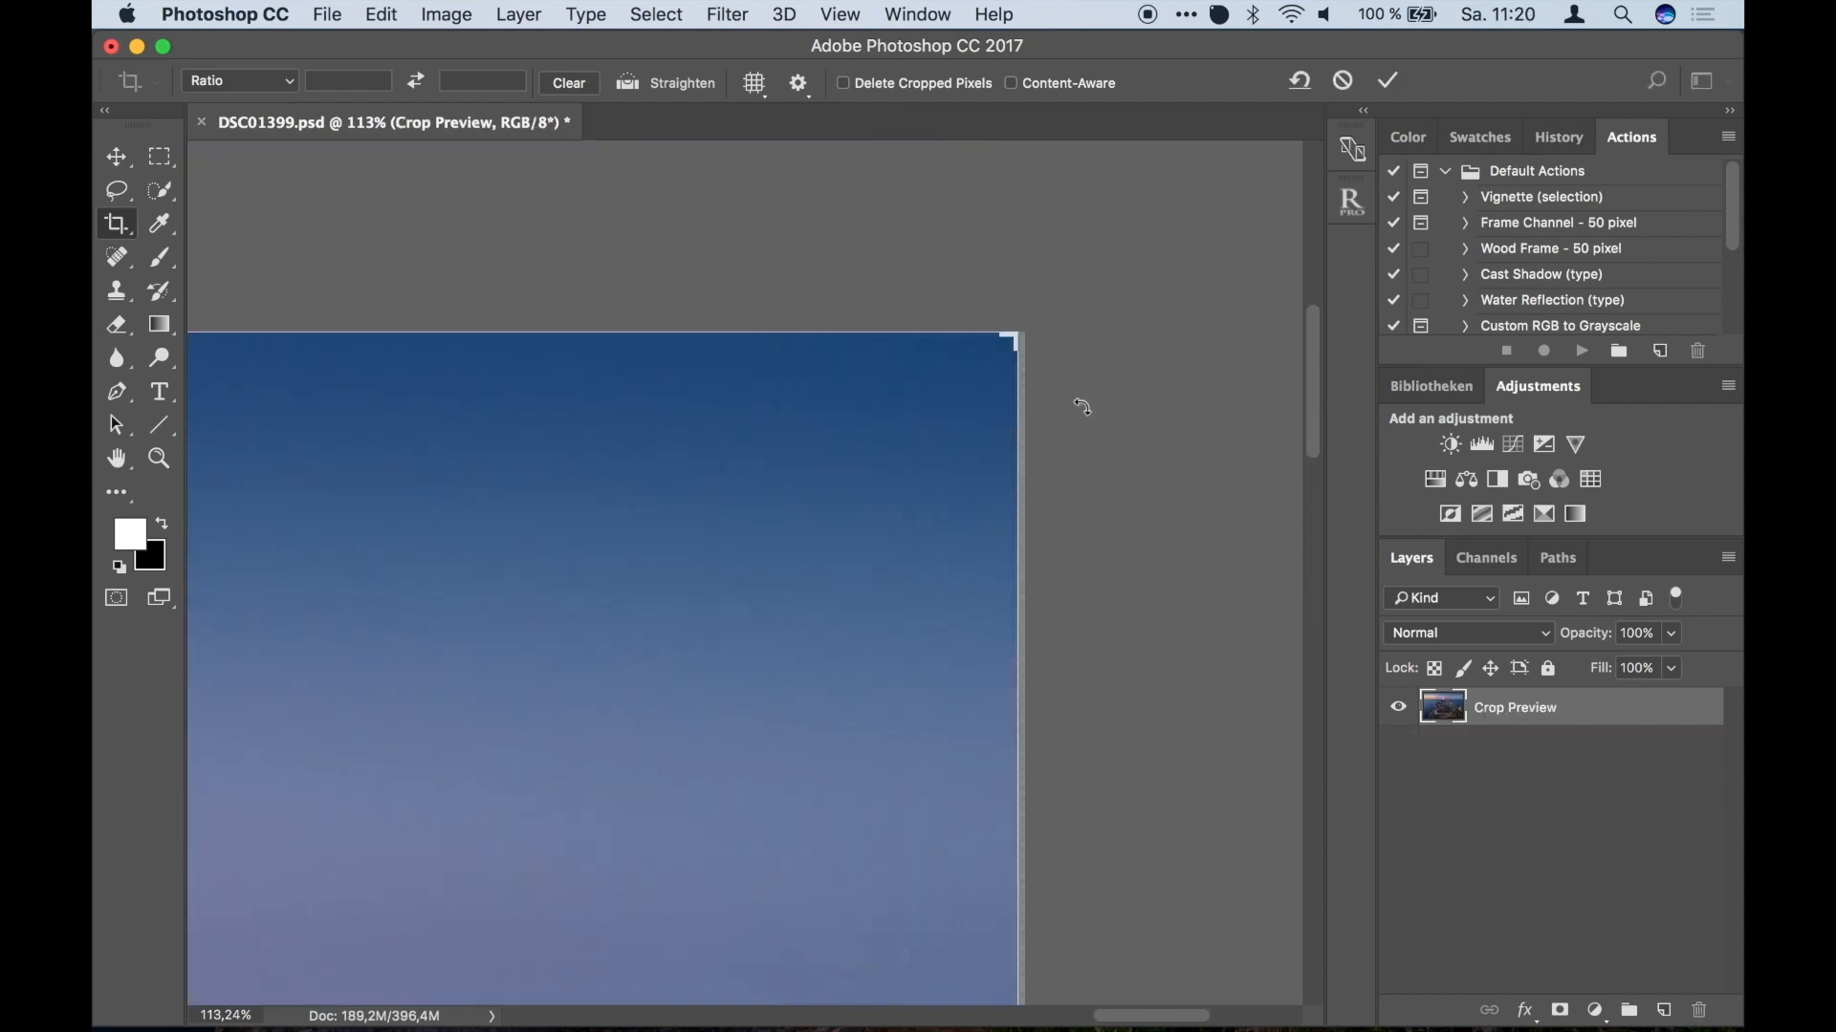
{"action": "scroll", "coordinate": [1082, 408], "scroll_direction": "left", "scroll_amount": 5}
{"action": "scroll", "coordinate": [1082, 407], "scroll_direction": "left", "scroll_amount": 2}
{"action": "scroll", "coordinate": [1082, 408], "scroll_direction": "down", "scroll_amount": 20}
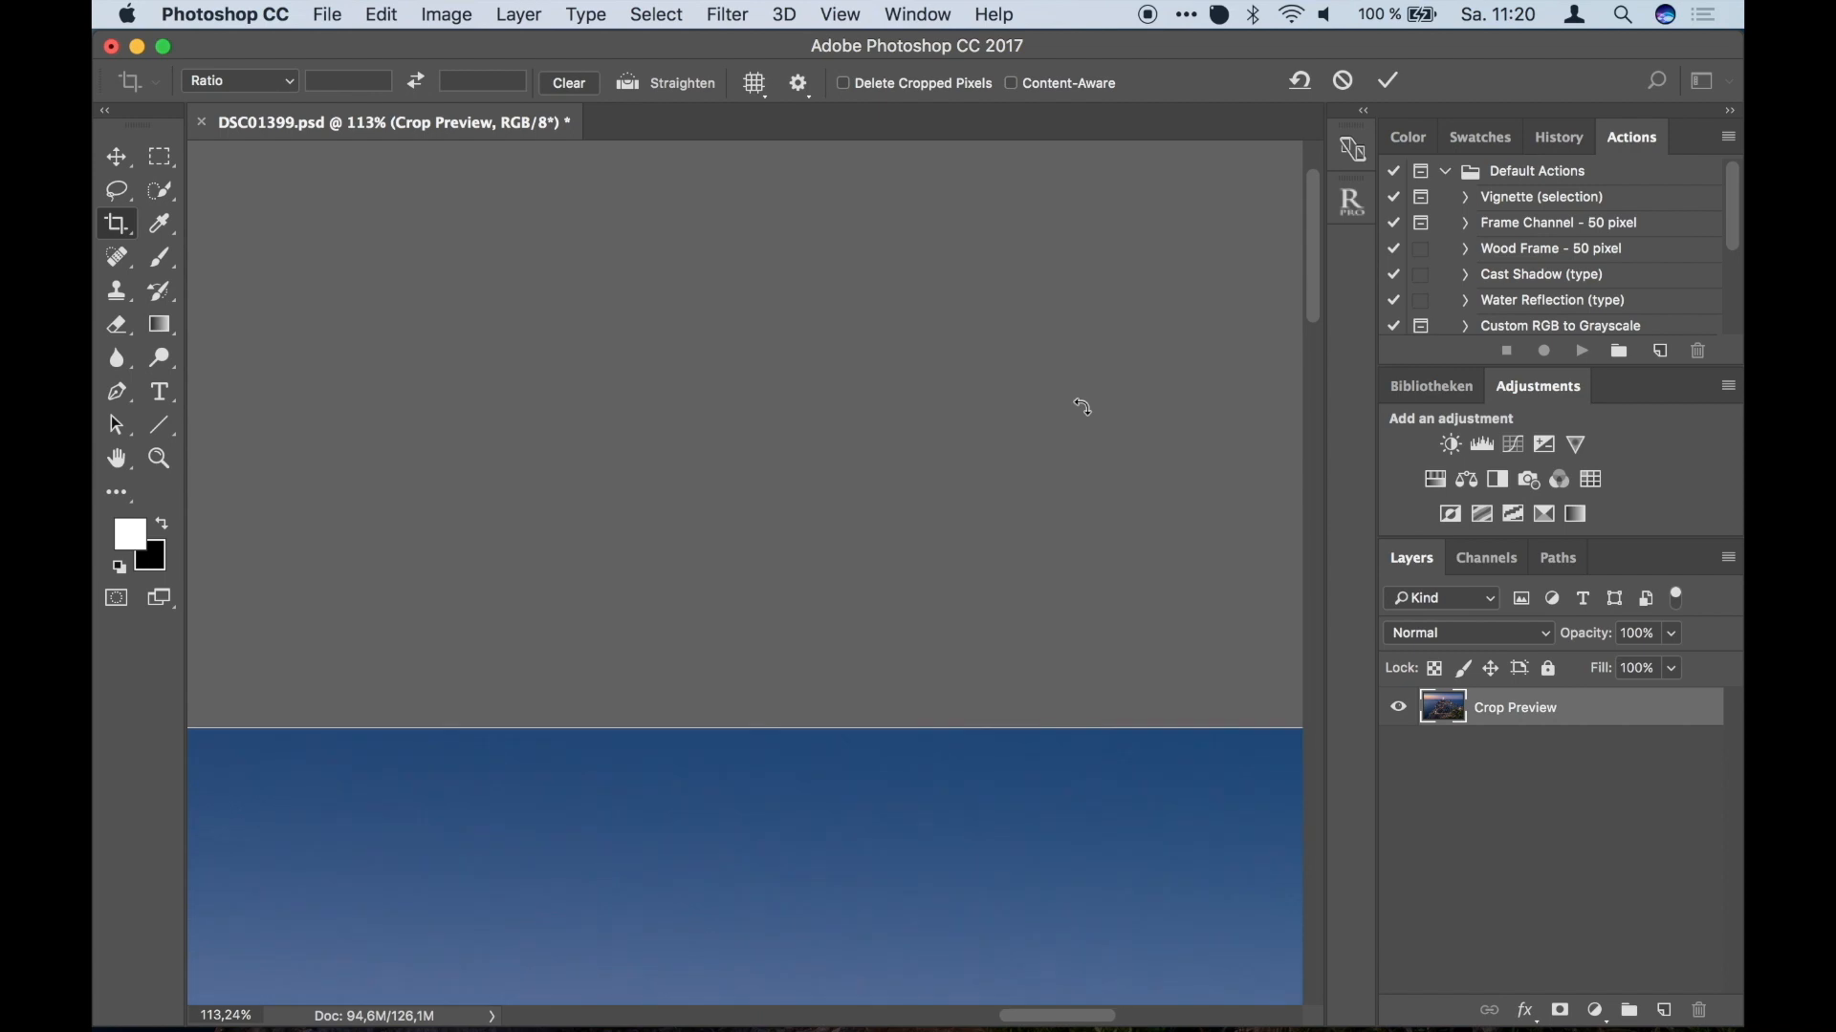
{"action": "scroll", "coordinate": [1082, 407], "scroll_direction": "down", "scroll_amount": 15}
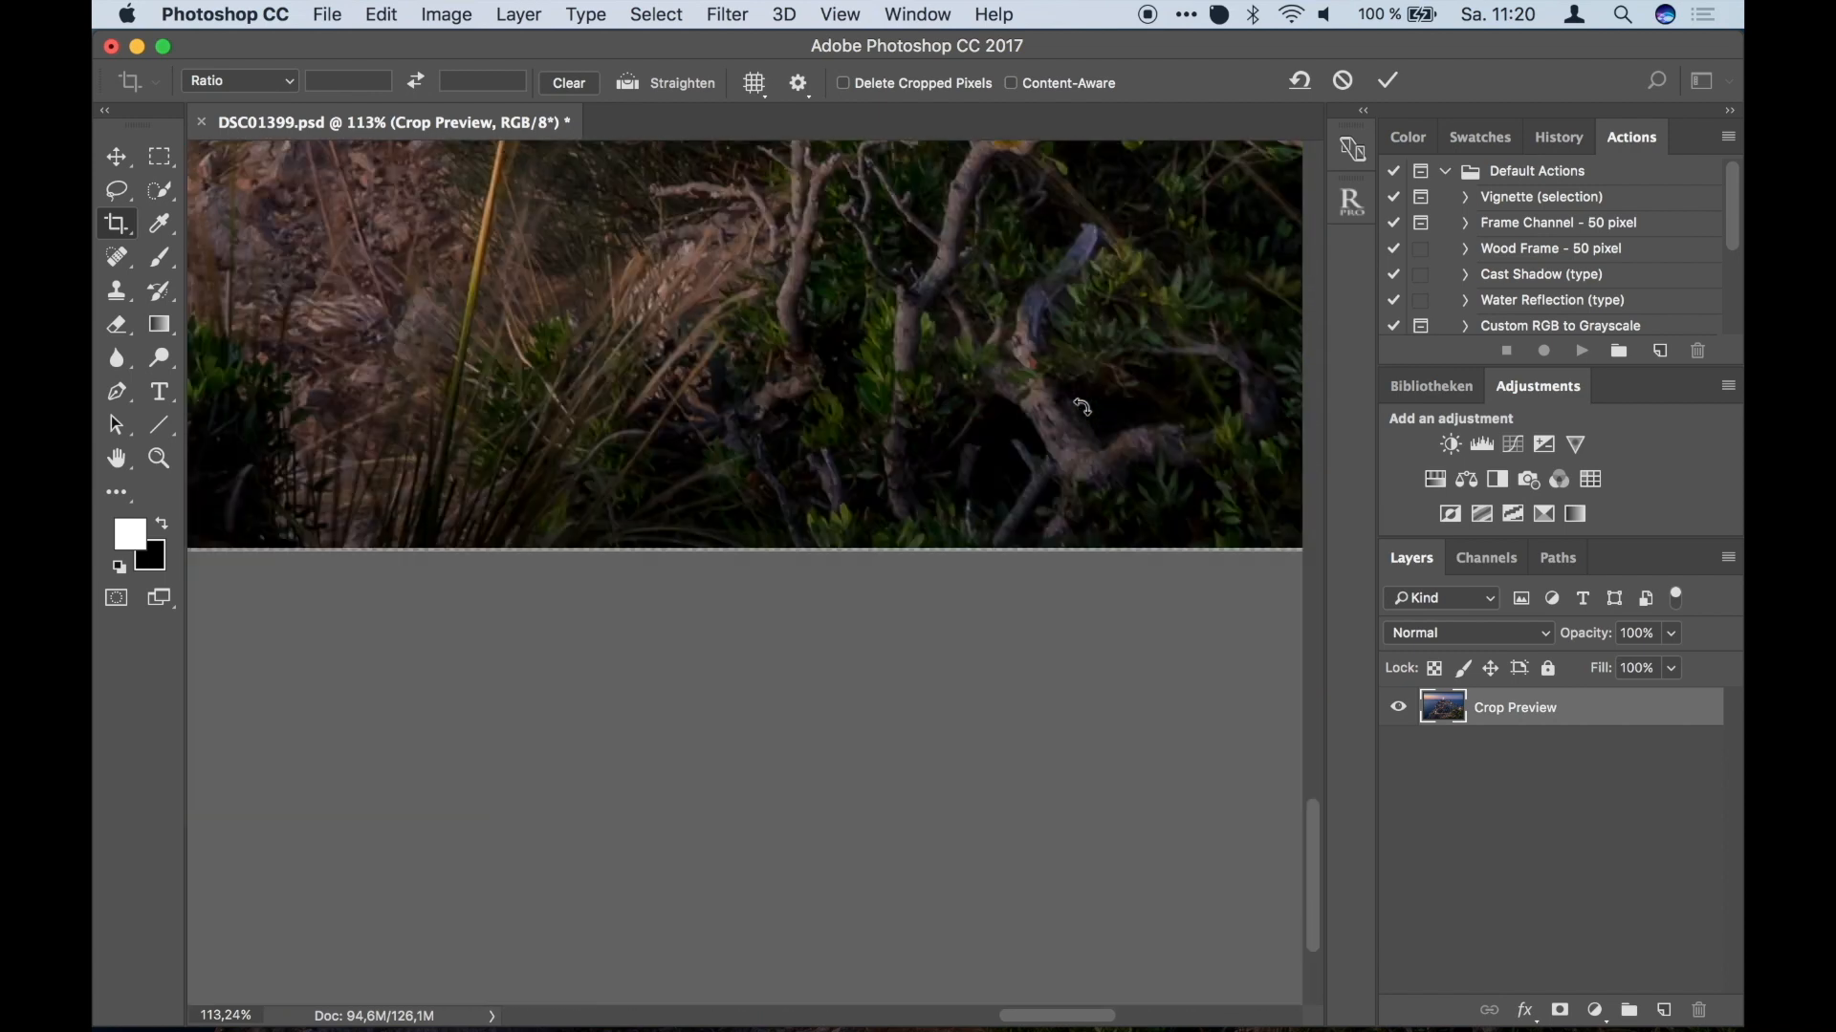
{"action": "scroll", "coordinate": [1082, 407], "scroll_direction": "left", "scroll_amount": 10}
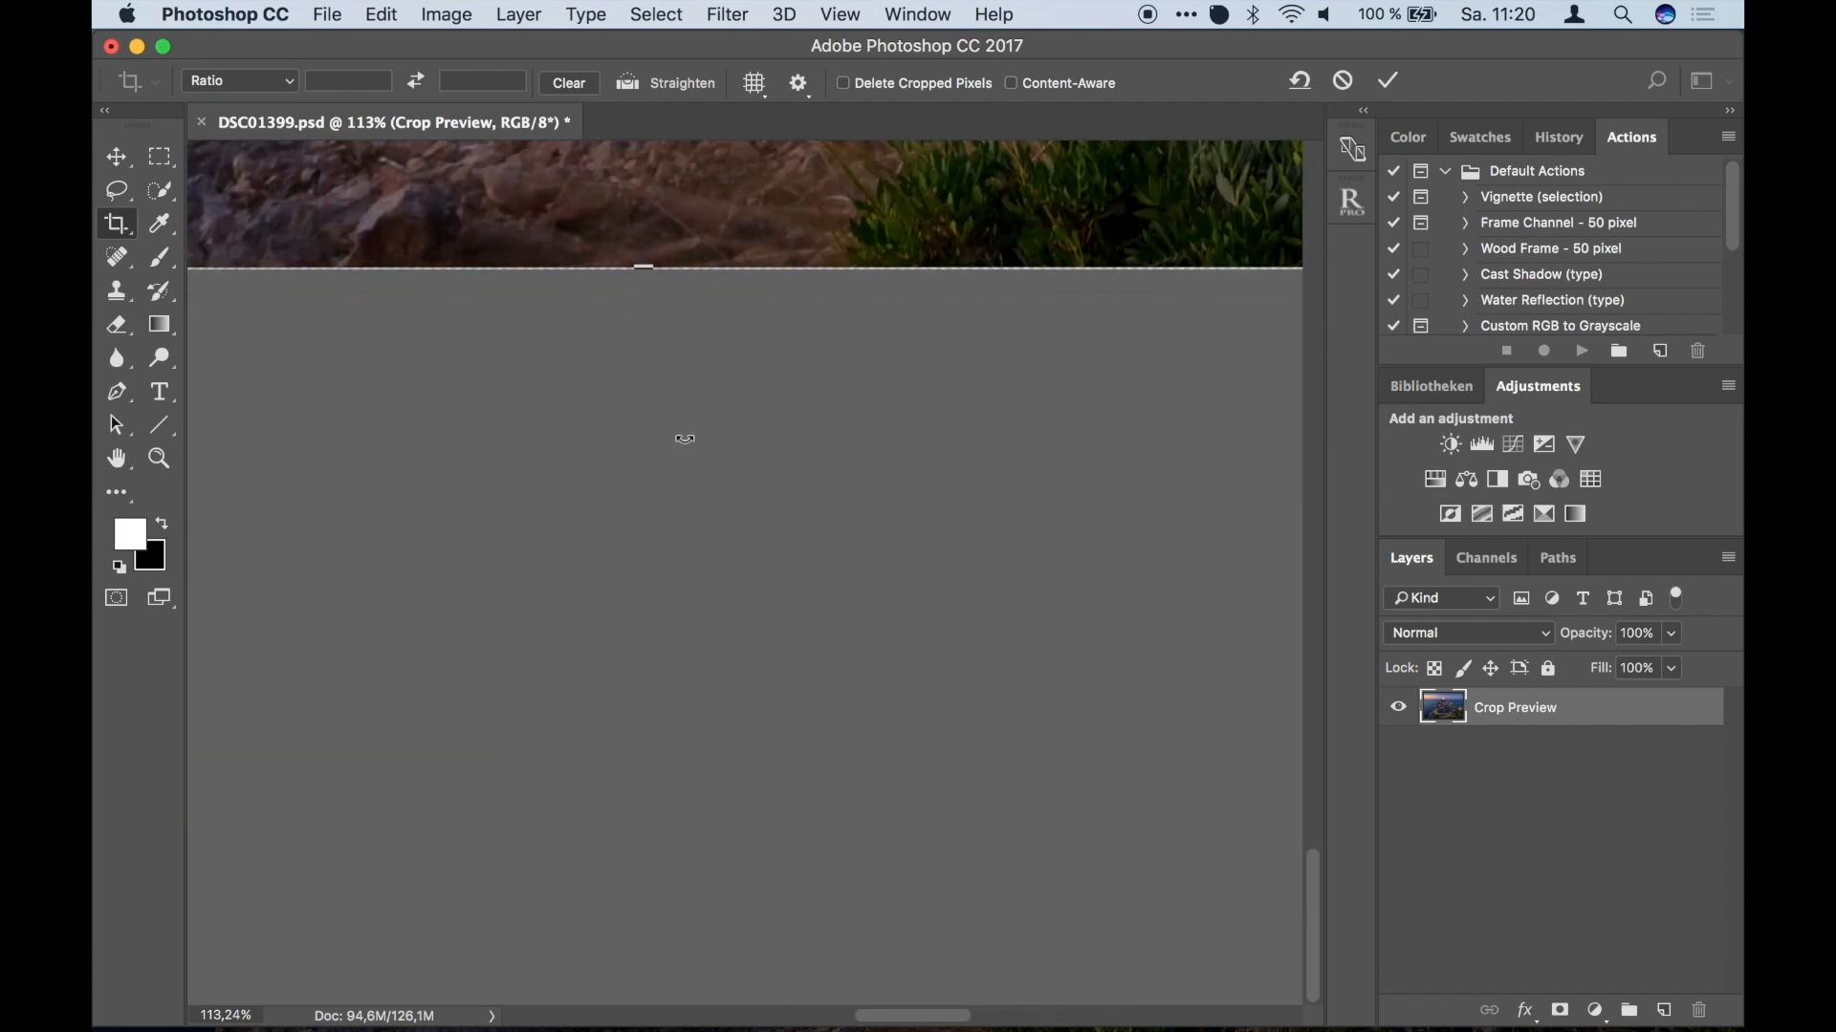
{"action": "left_click_drag", "start_coordinate": [723, 268], "coordinate": [724, 260]}
{"action": "scroll", "coordinate": [717, 348], "scroll_direction": "left", "scroll_amount": 15}
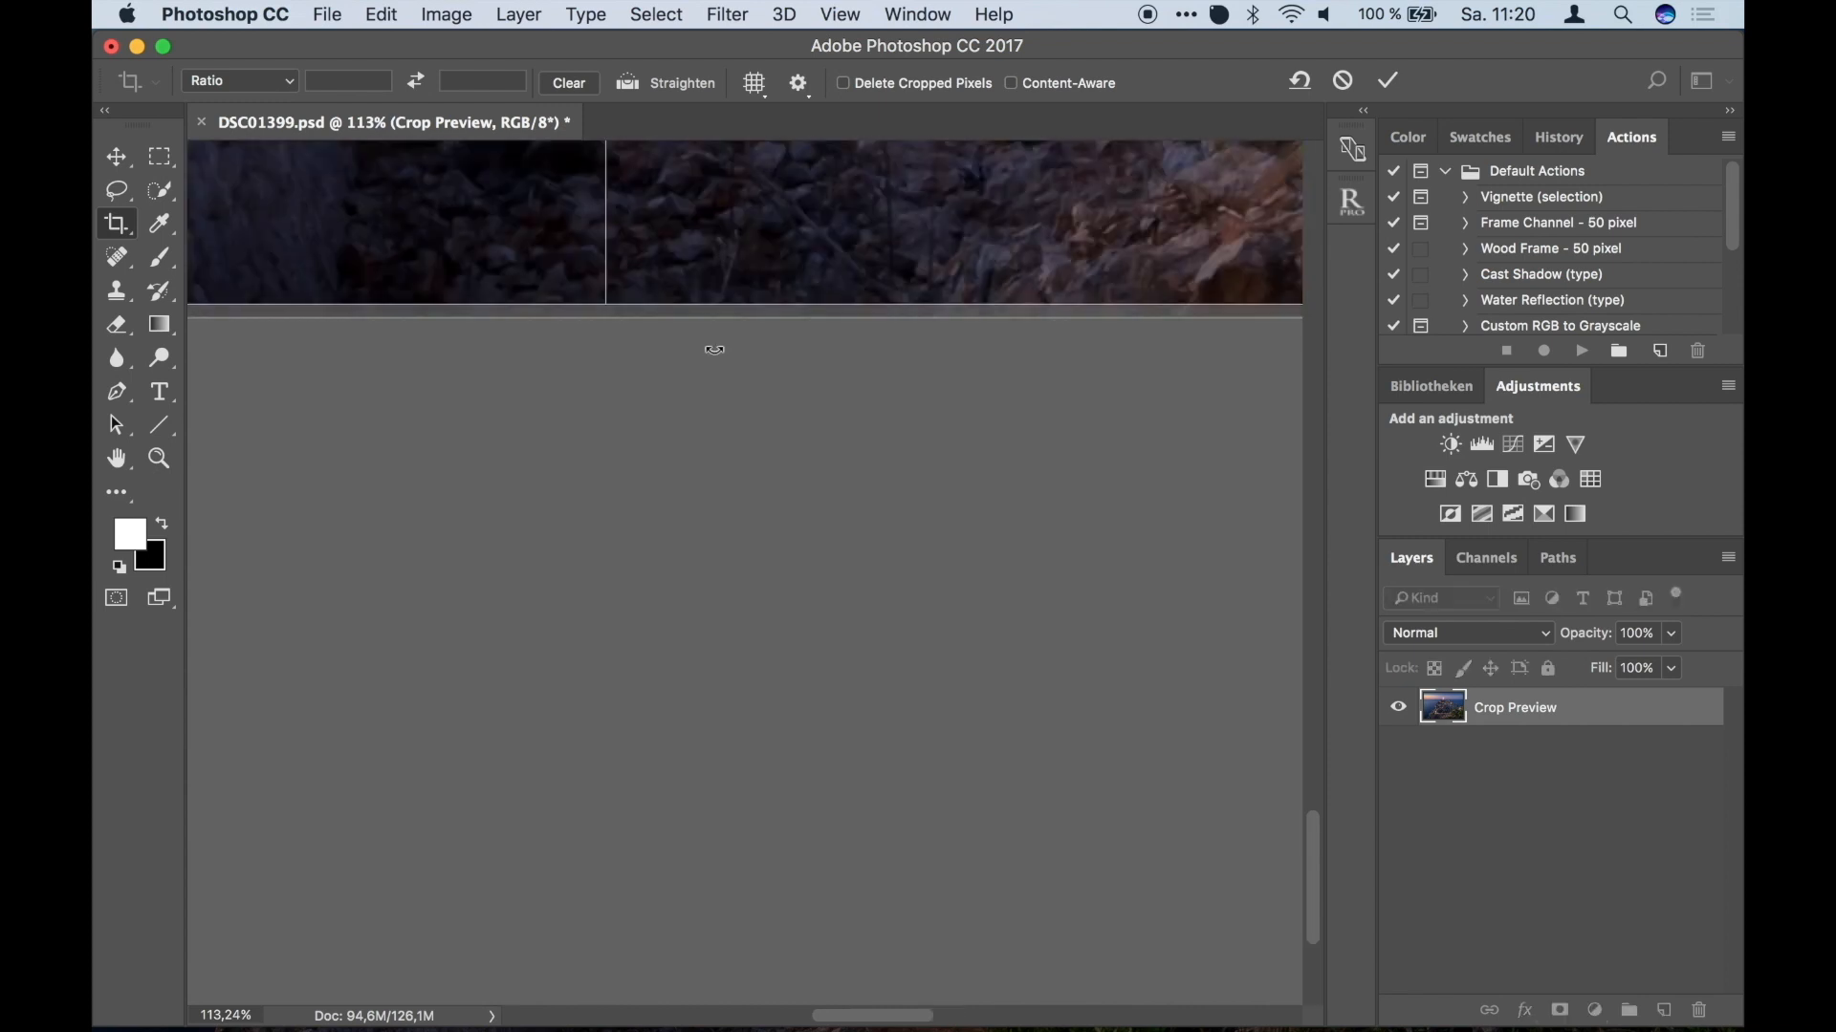
{"action": "scroll", "coordinate": [716, 350], "scroll_direction": "up", "scroll_amount": 8}
{"action": "scroll", "coordinate": [715, 350], "scroll_direction": "right", "scroll_amount": 10}
{"action": "scroll", "coordinate": [715, 350], "scroll_direction": "up", "scroll_amount": 8}
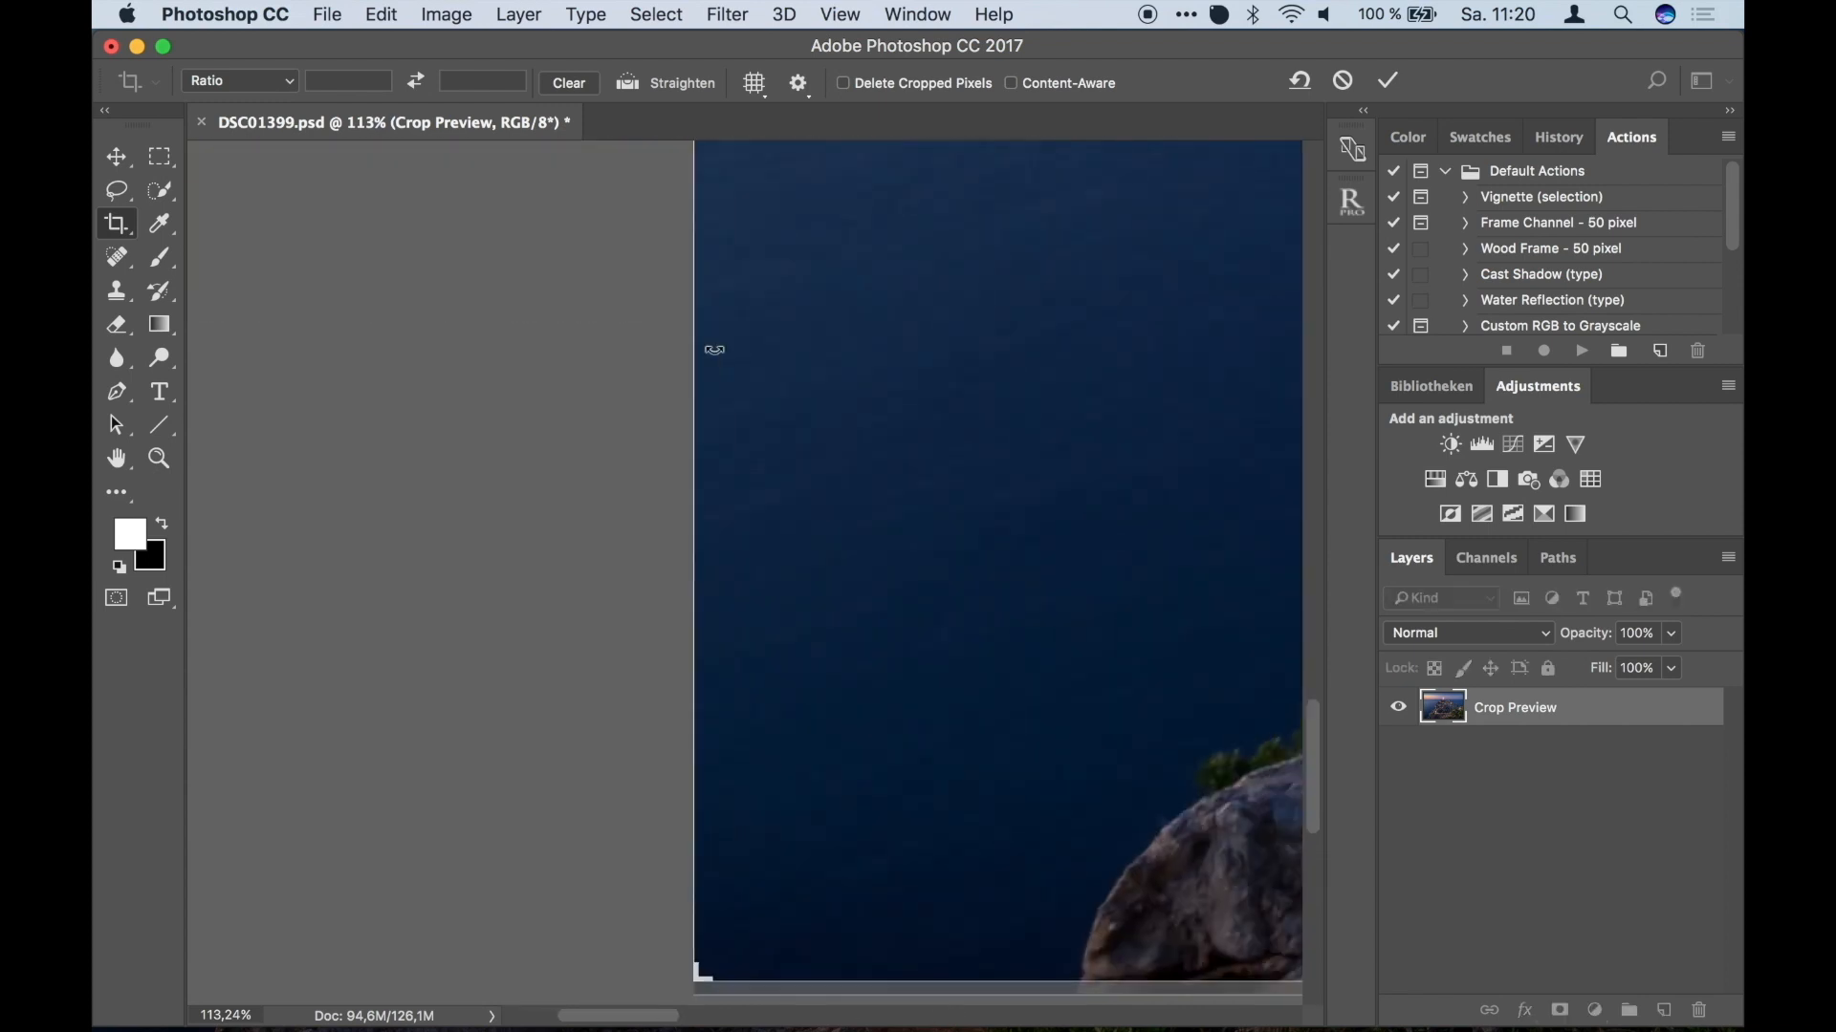
{"action": "left_click", "coordinate": [1388, 80]}
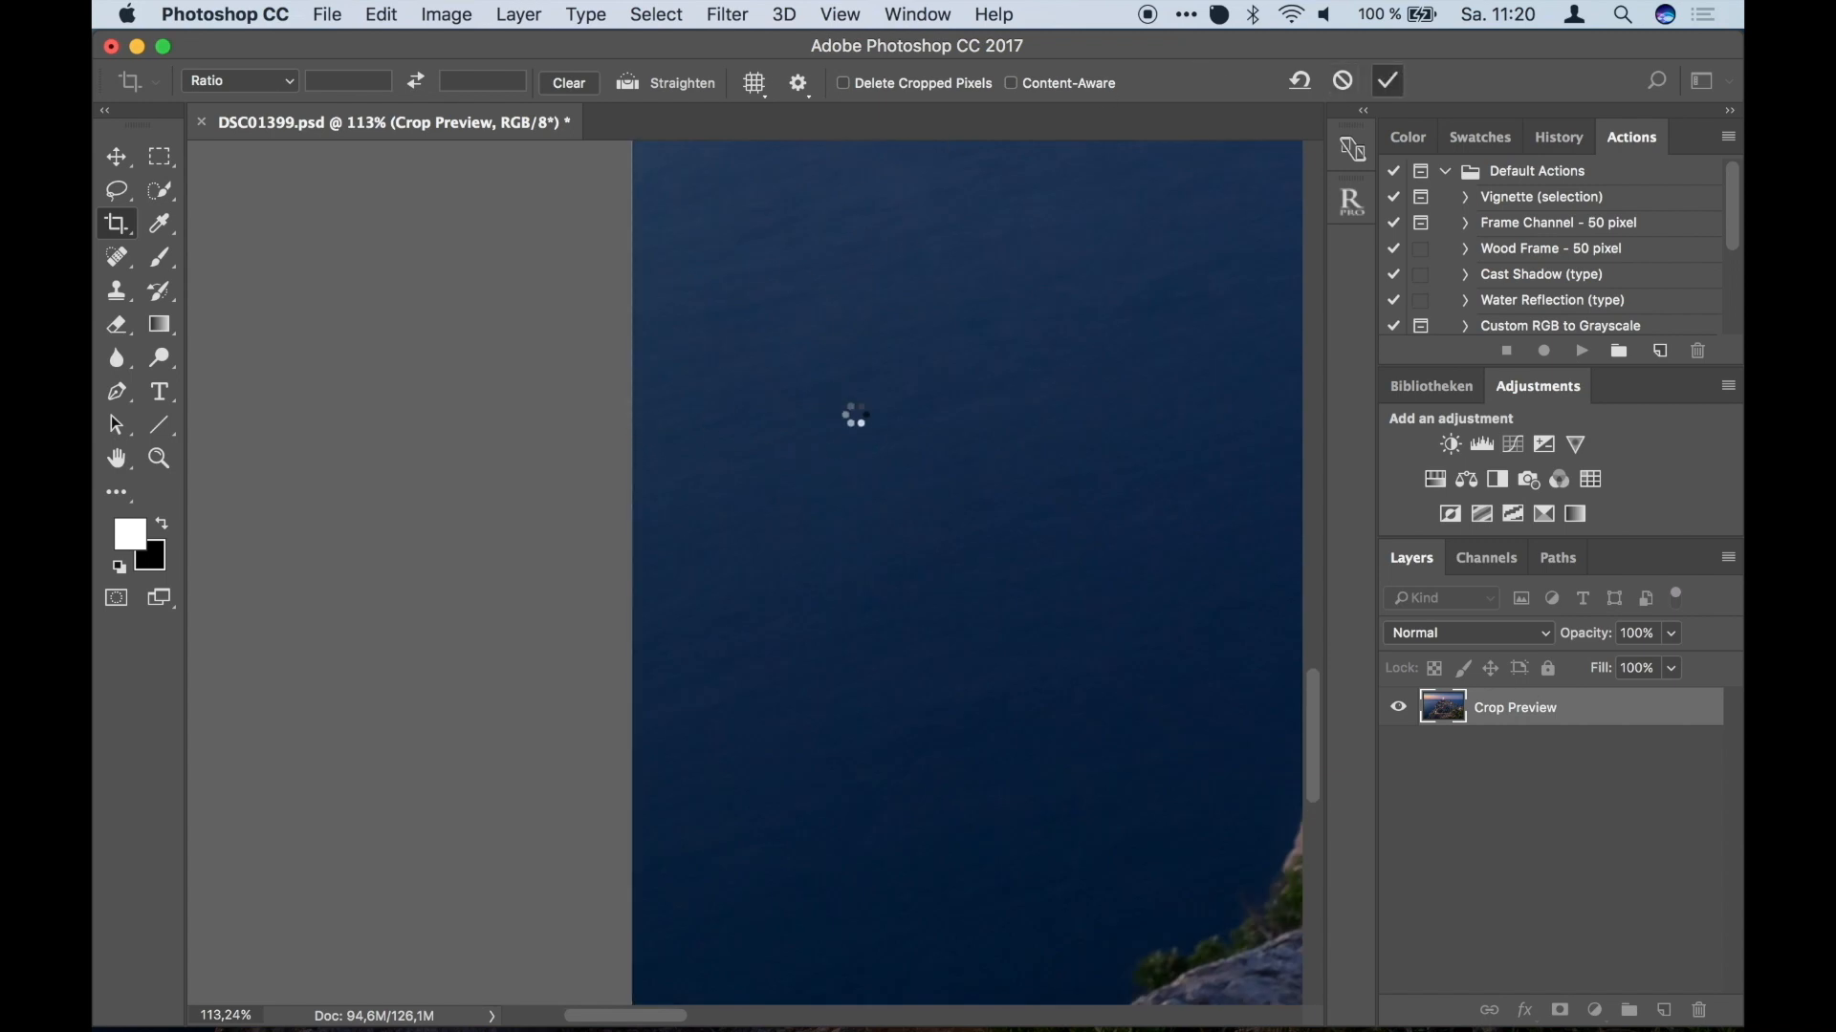
{"action": "scroll", "coordinate": [941, 449], "scroll_direction": "down", "scroll_amount": 5}
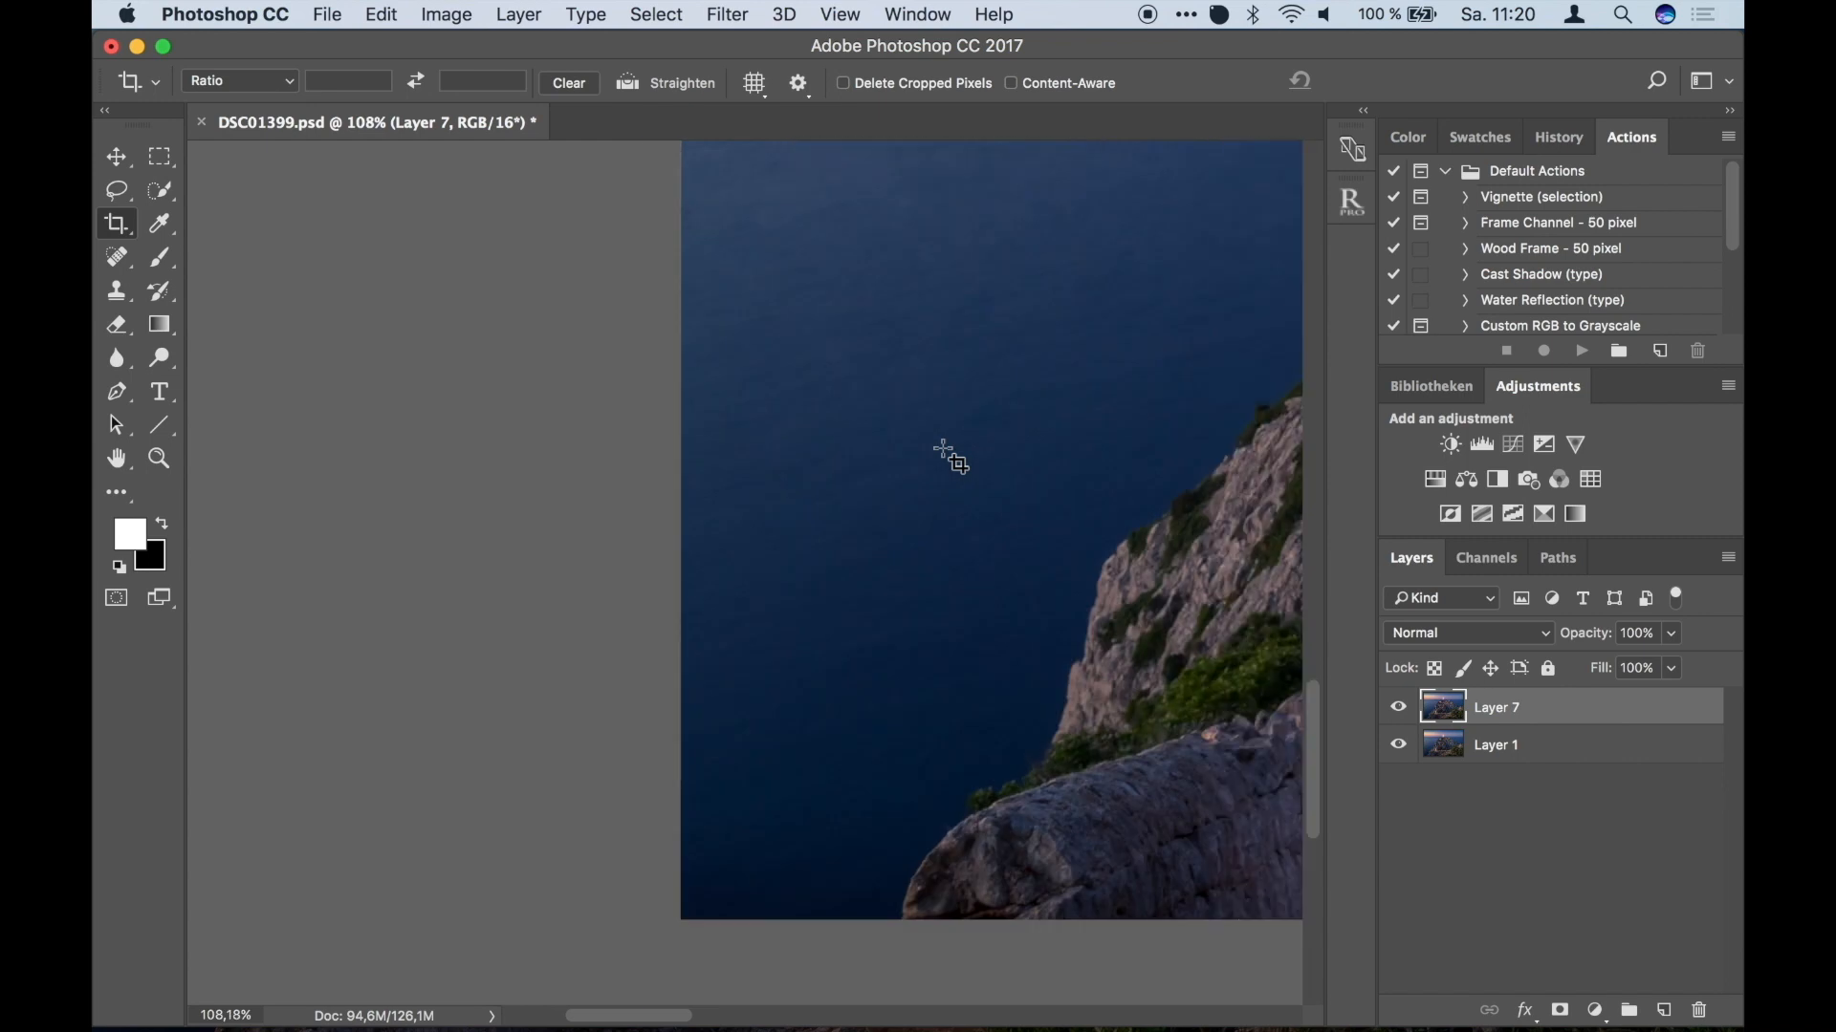
Start another crop, lower the frame's top edge slightly below the image's upper border, apply it and leave the Crop tool.
{"action": "left_click", "coordinate": [610, 233]}
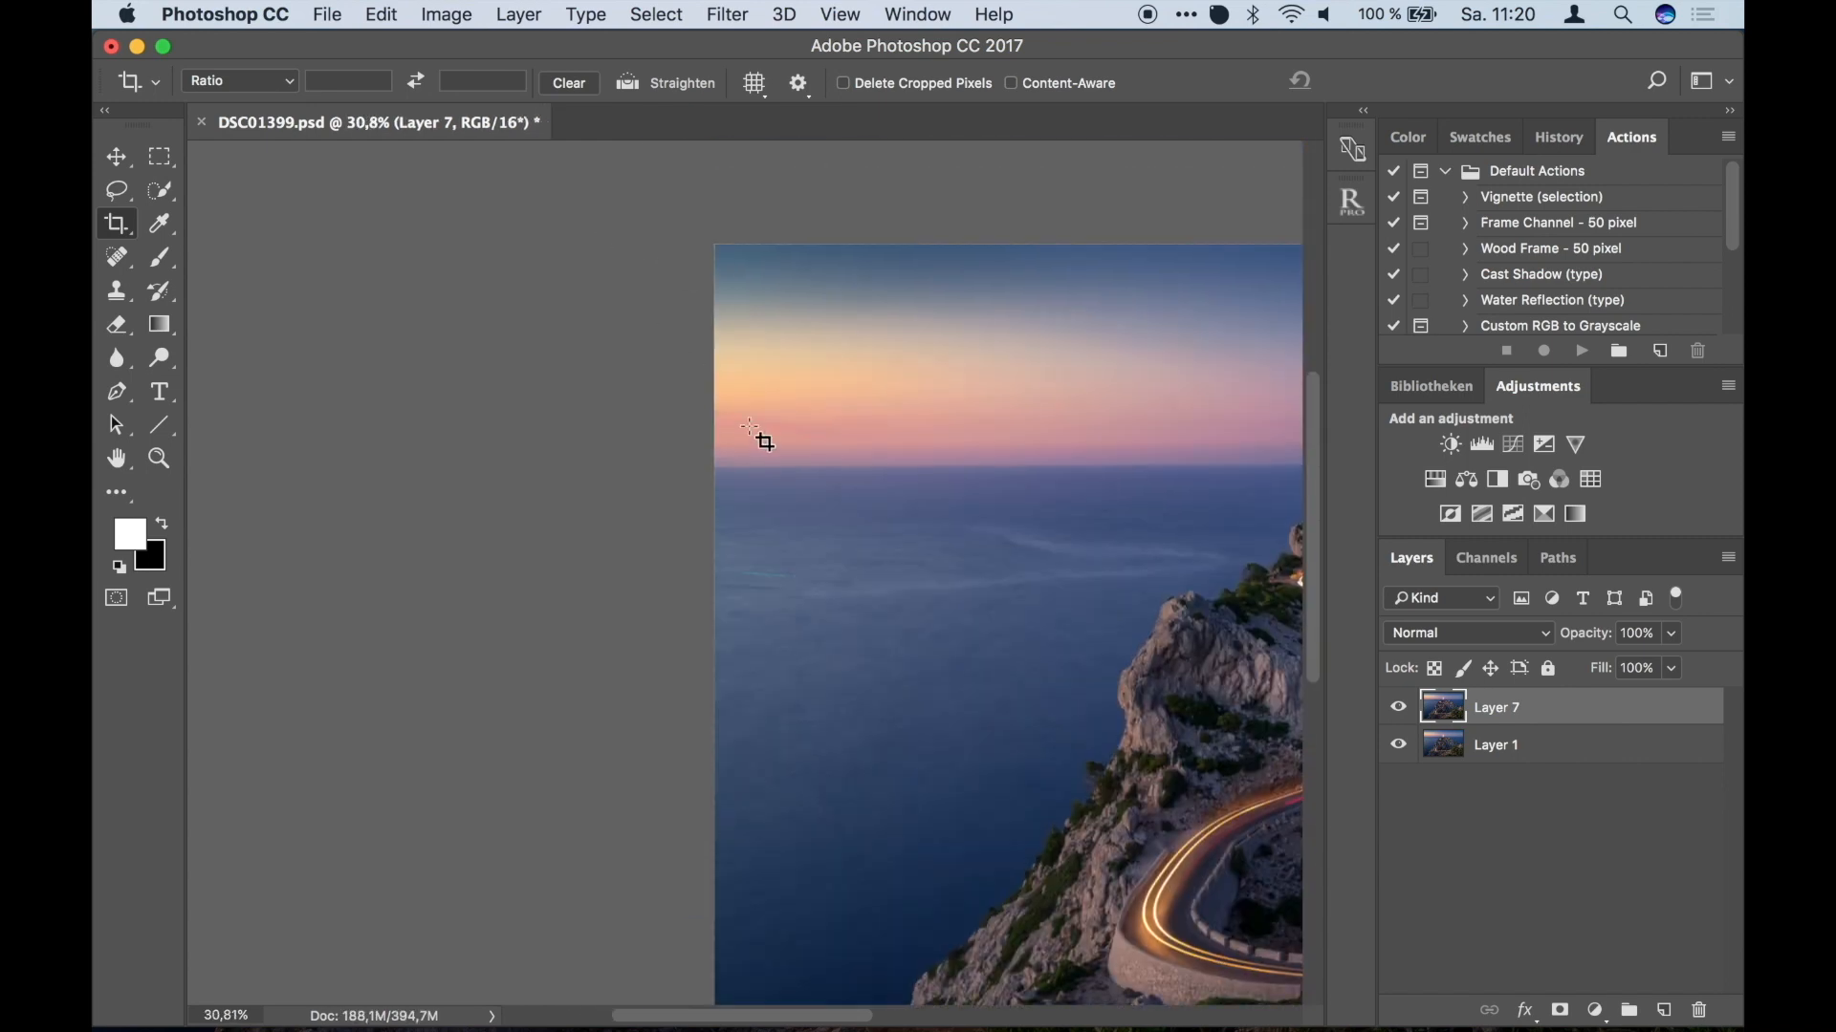
{"action": "scroll", "coordinate": [638, 230], "scroll_direction": "up", "scroll_amount": 3}
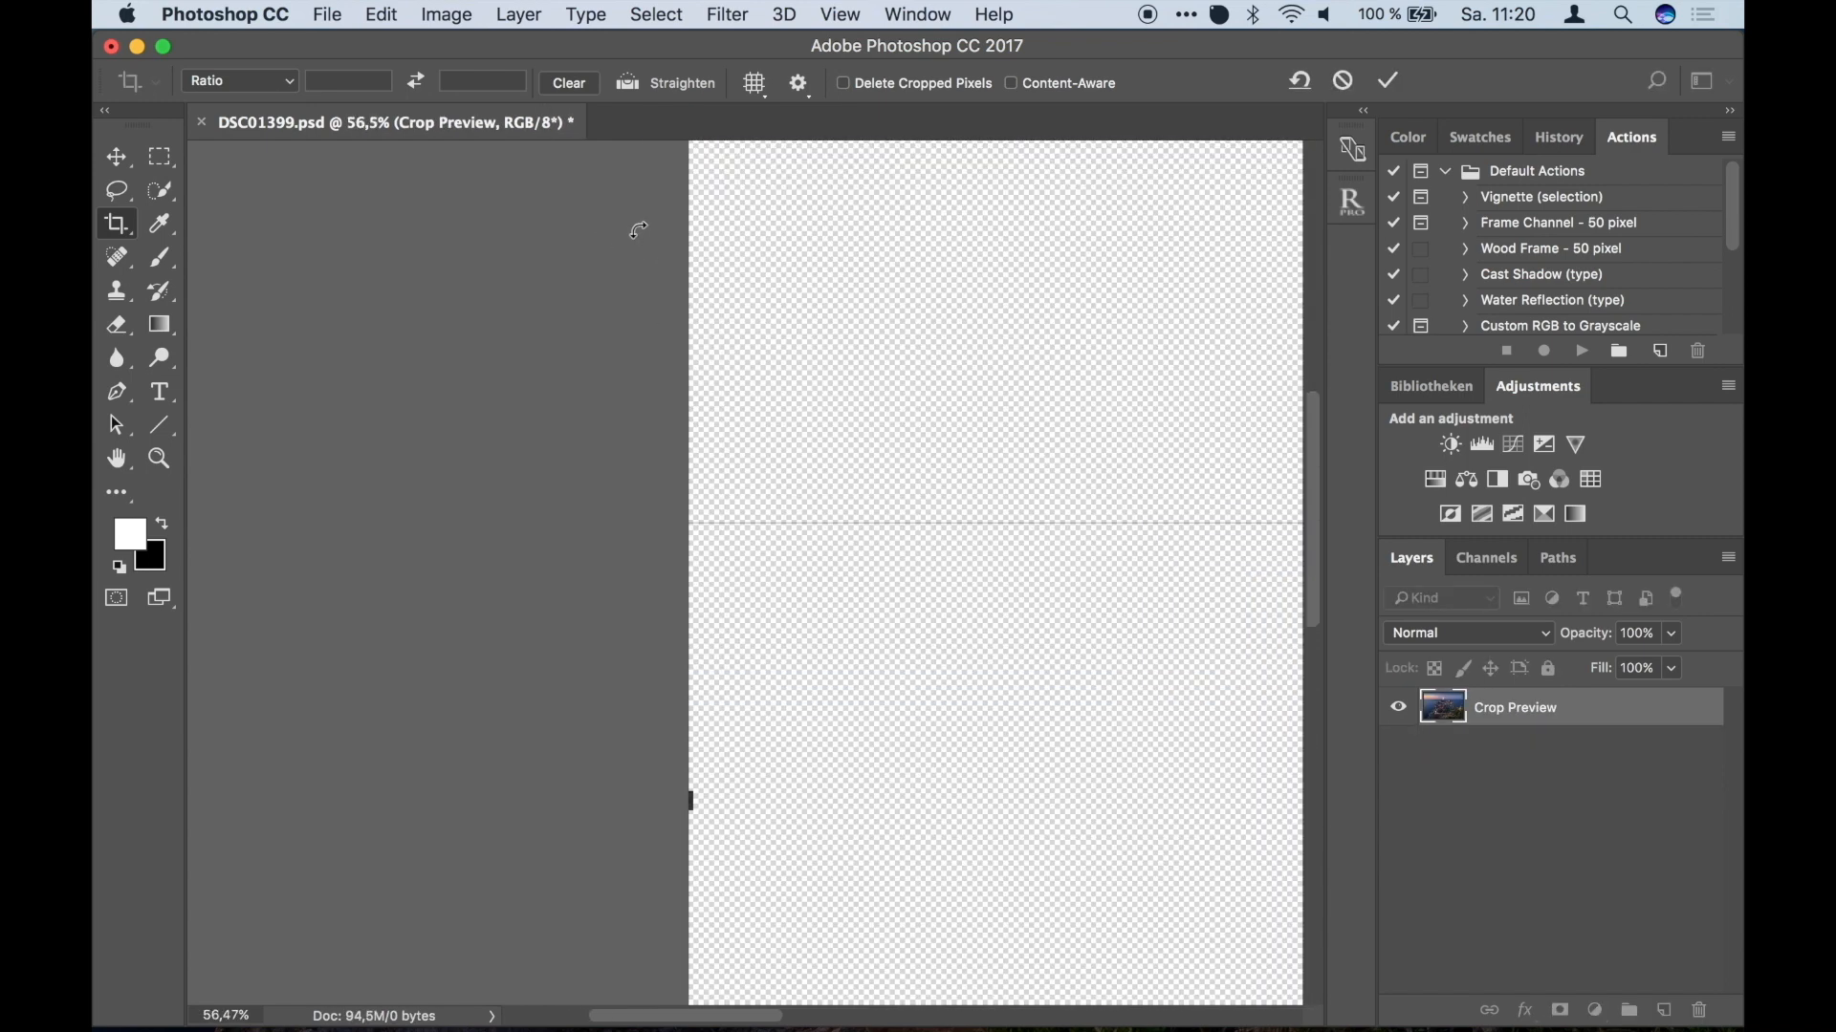
{"action": "scroll", "coordinate": [737, 278], "scroll_direction": "up", "scroll_amount": 3}
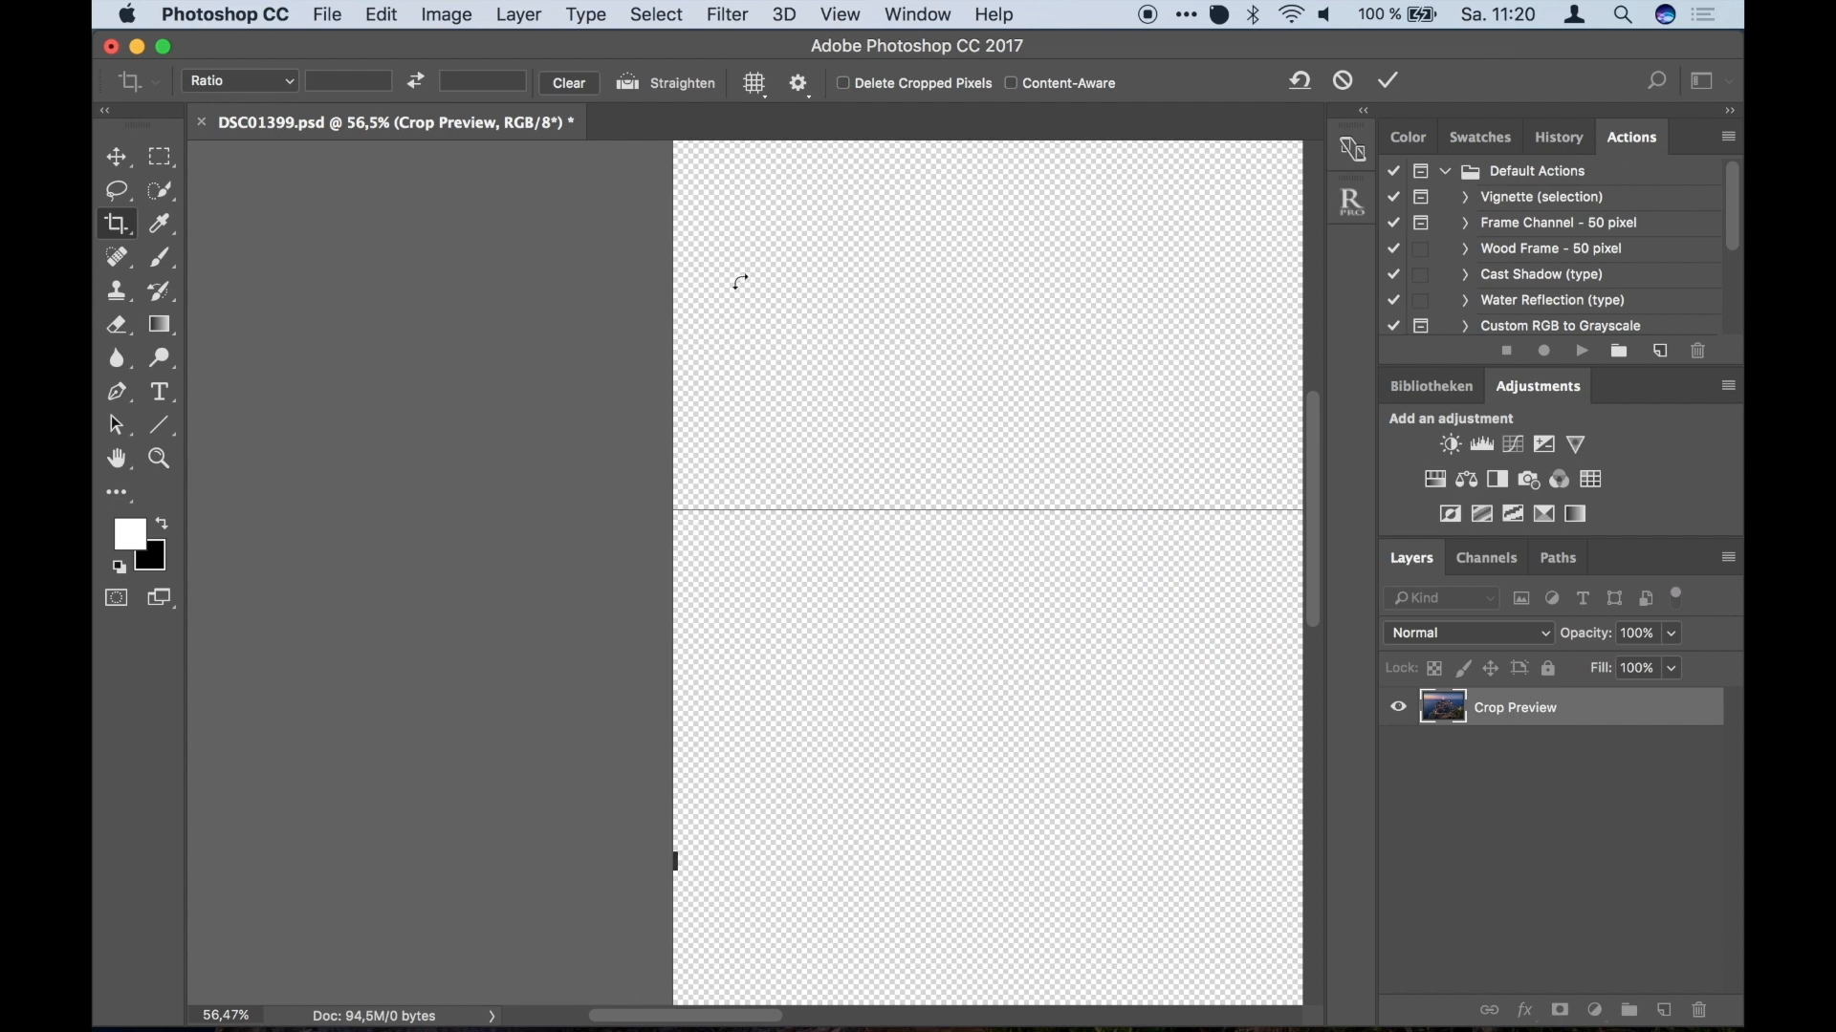
{"action": "scroll", "coordinate": [679, 355], "scroll_direction": "right", "scroll_amount": 8}
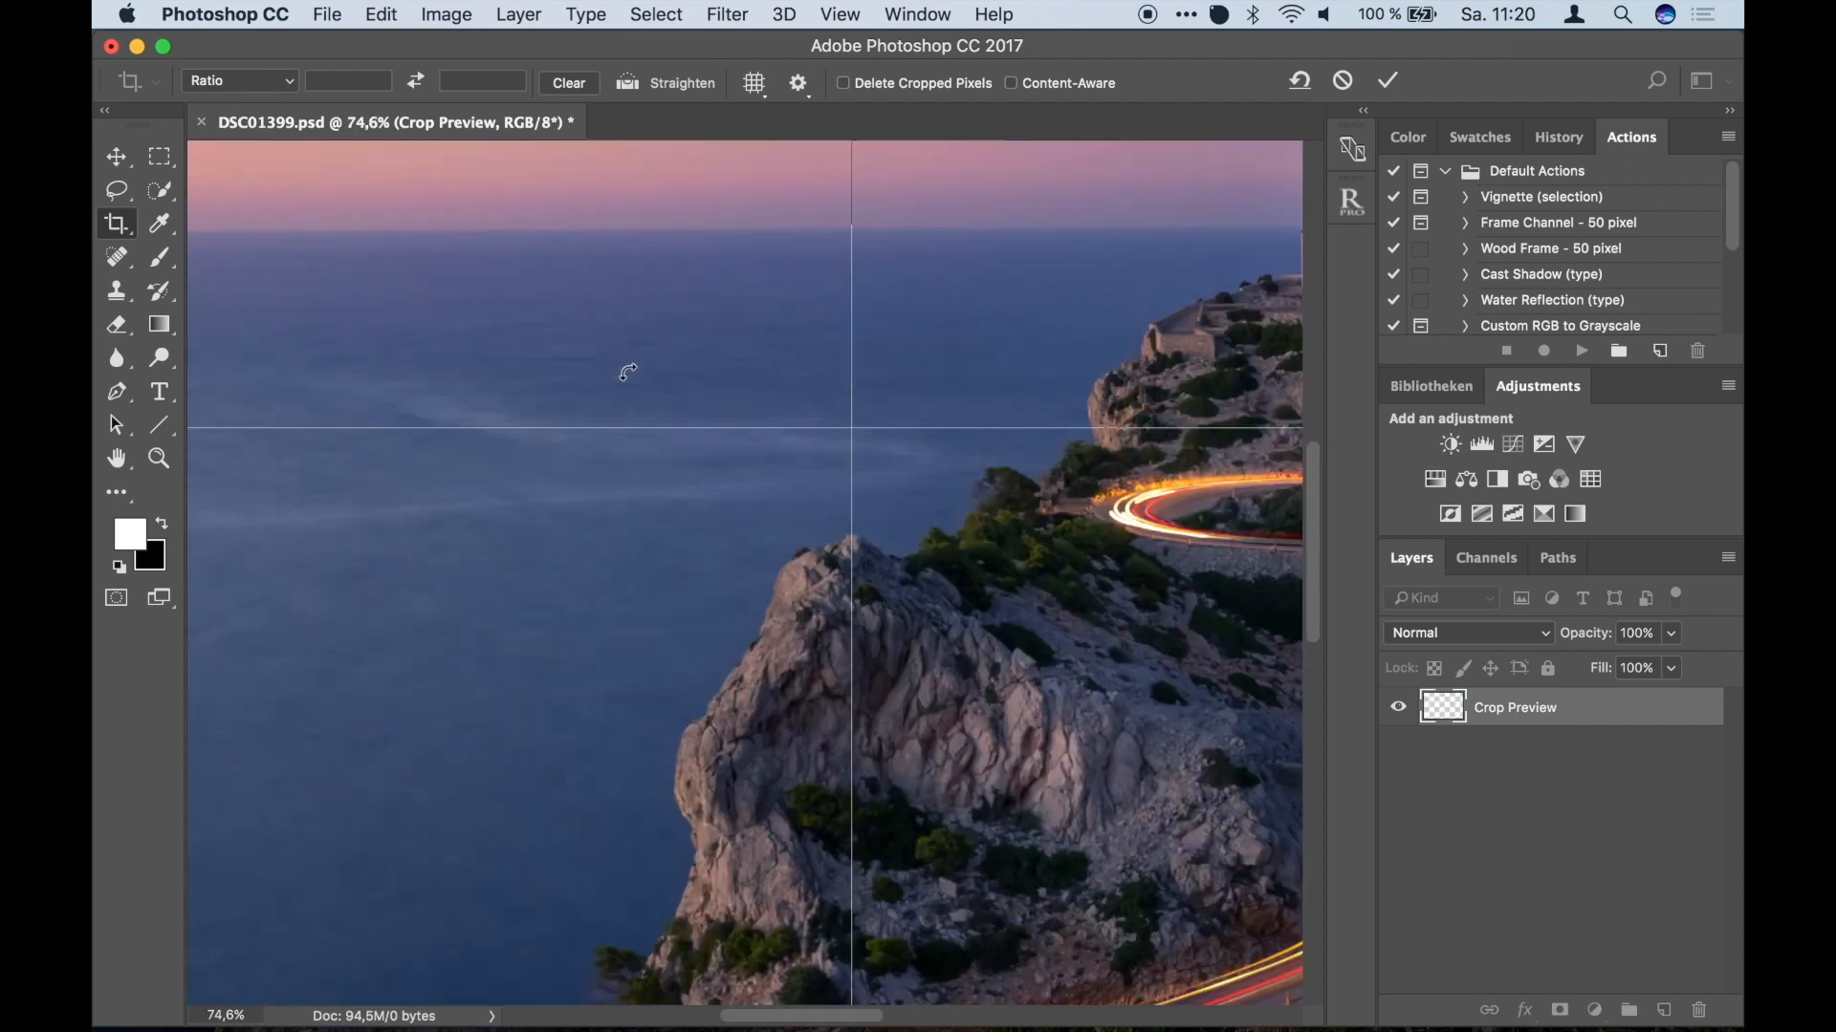
{"action": "scroll", "coordinate": [691, 342], "scroll_direction": "up", "scroll_amount": 6}
{"action": "scroll", "coordinate": [691, 342], "scroll_direction": "left", "scroll_amount": 2}
{"action": "scroll", "coordinate": [691, 342], "scroll_direction": "left", "scroll_amount": 5}
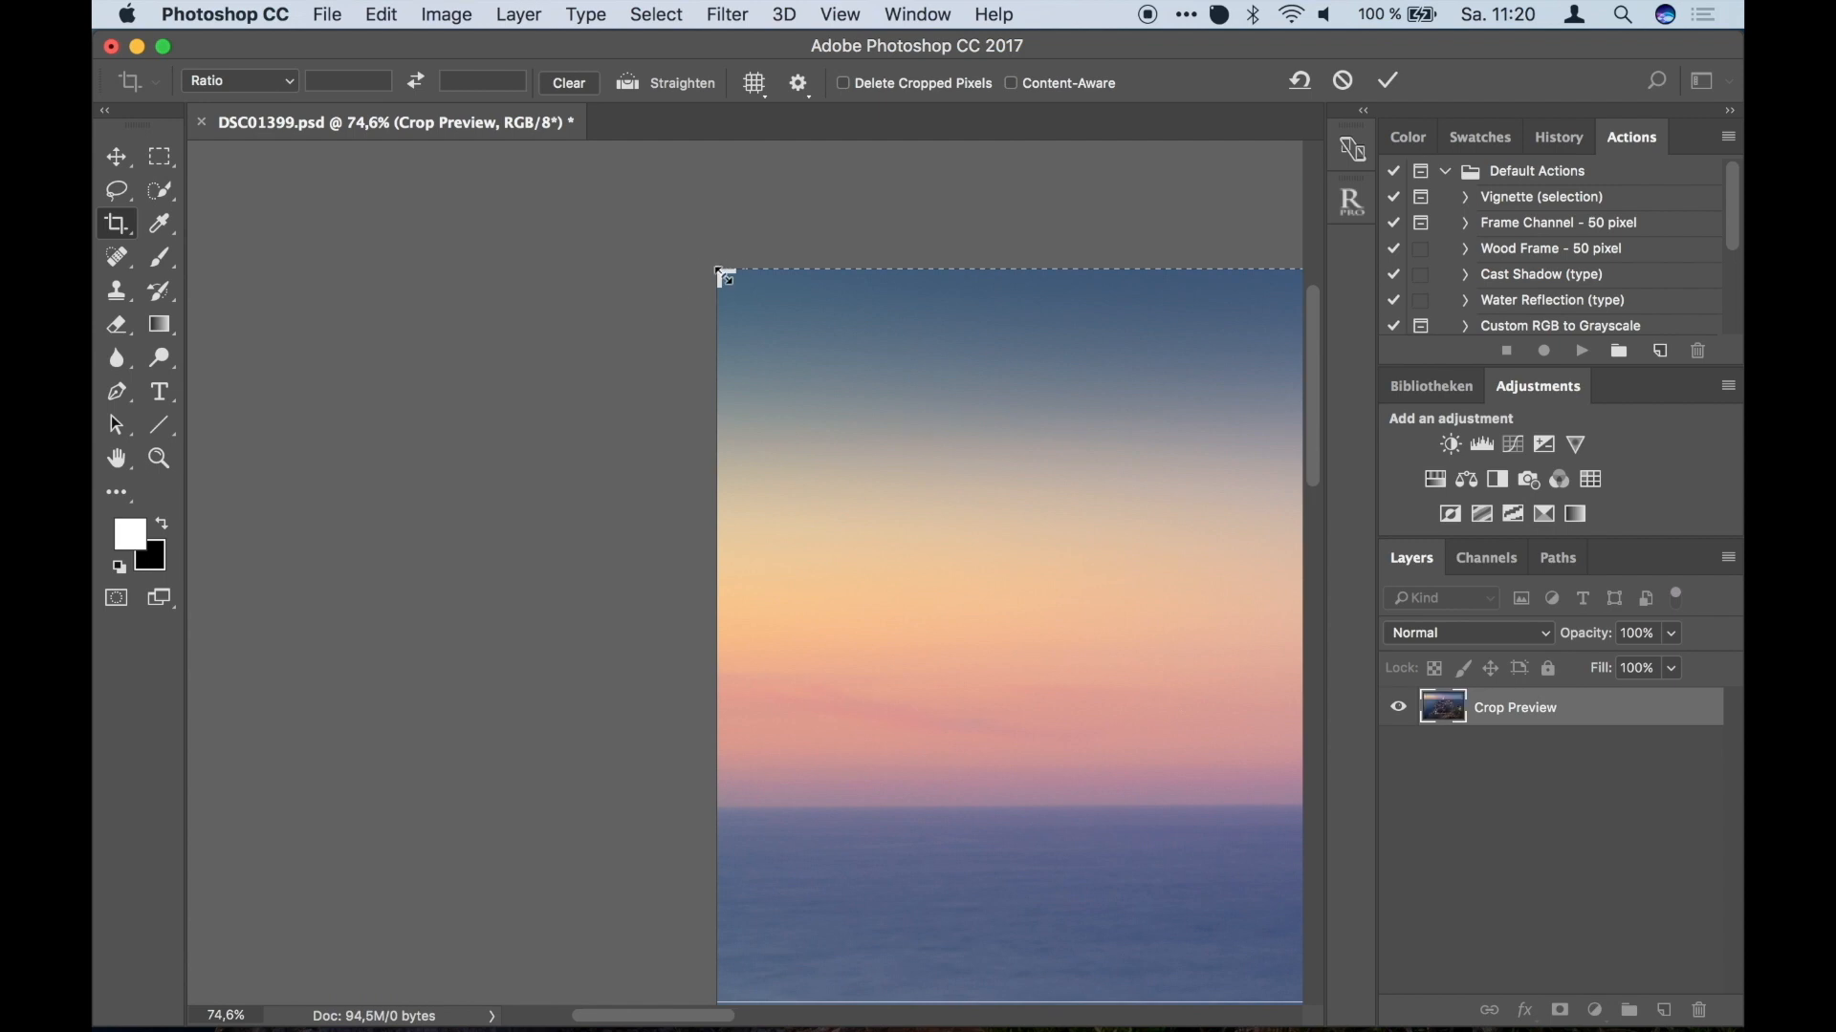
{"action": "left_click_drag", "start_coordinate": [726, 278], "coordinate": [723, 316]}
{"action": "left_click", "coordinate": [1388, 81]}
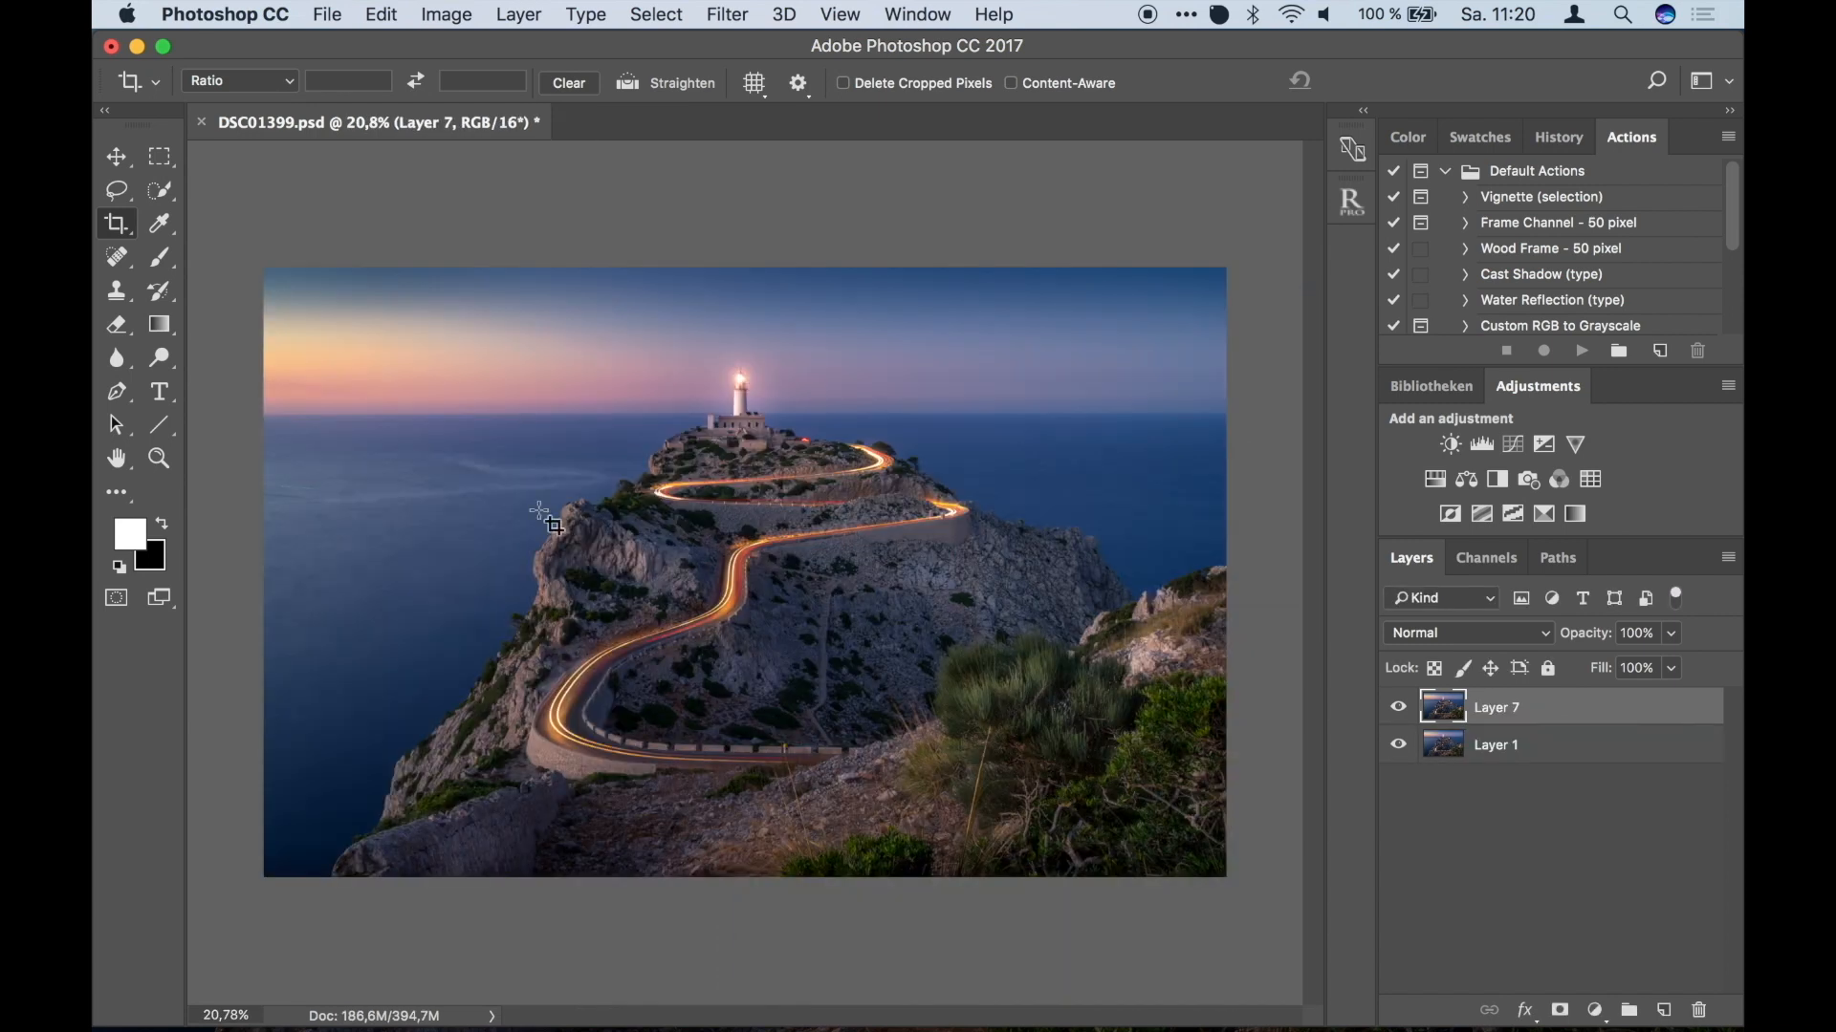
{"action": "left_click", "coordinate": [164, 158]}
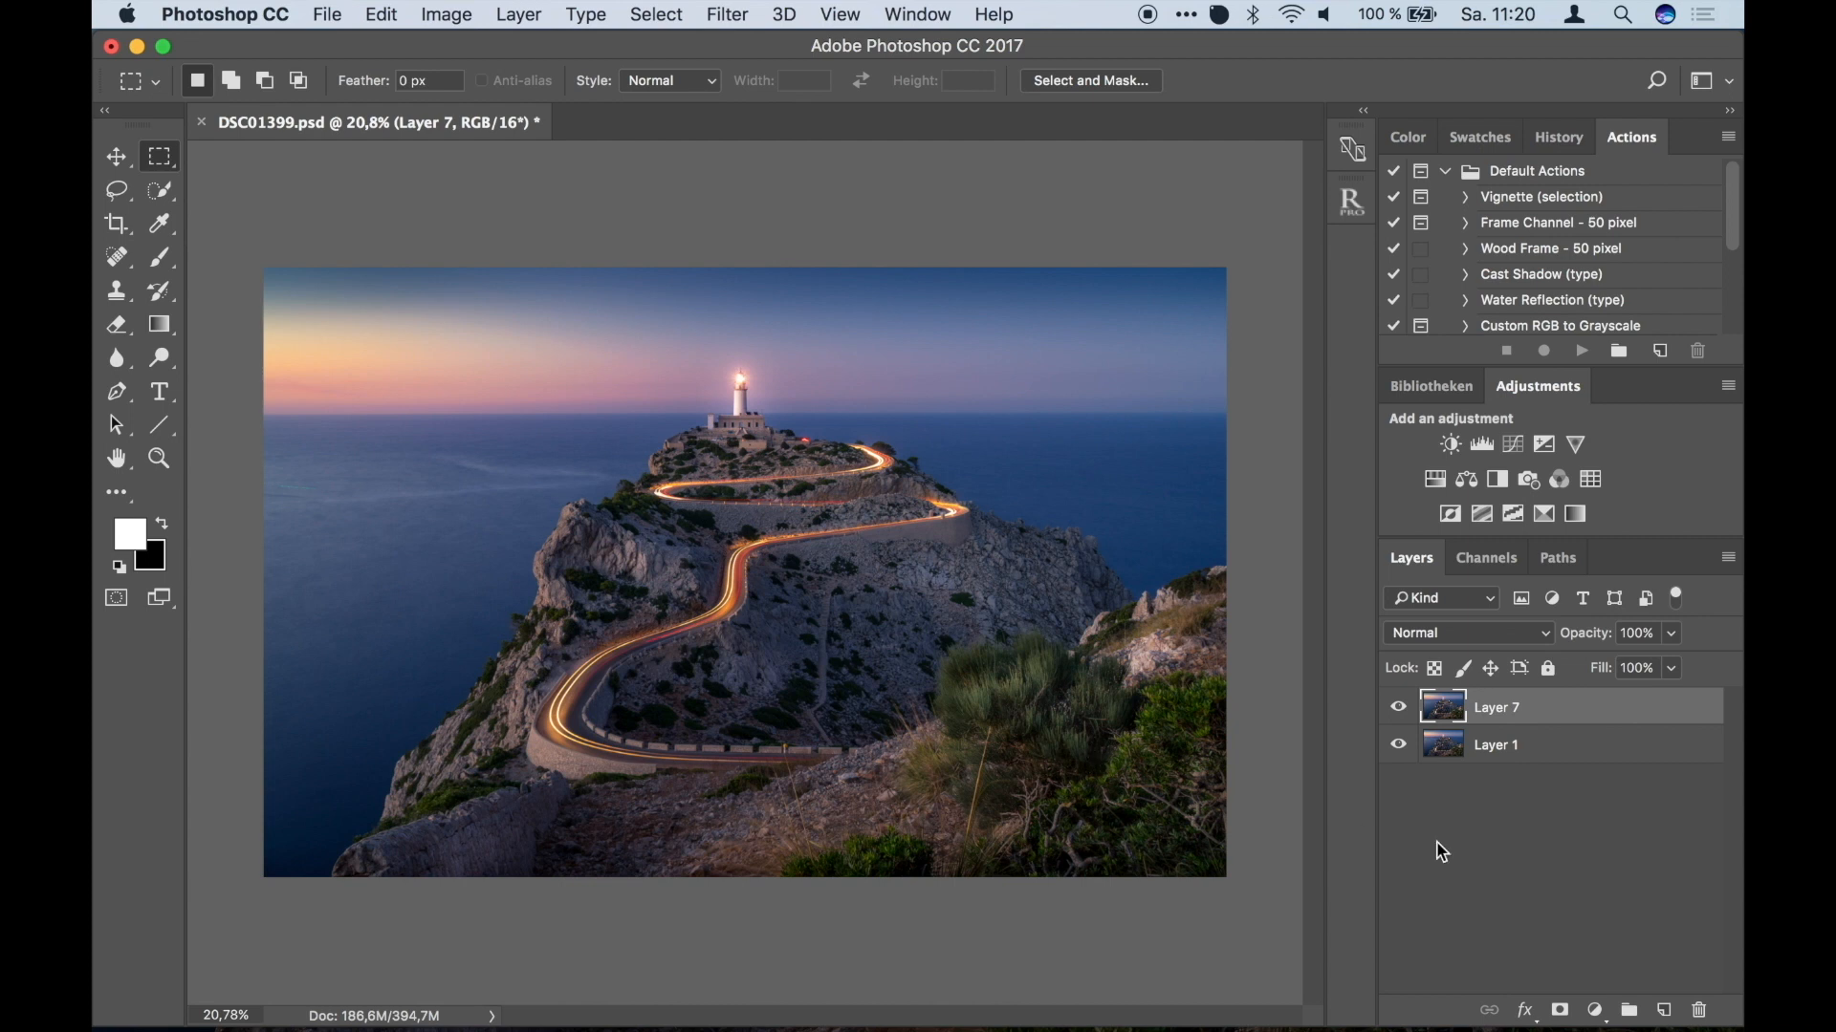
Compare the cropped Layer 7 with the original Layer 1 by repeatedly hiding and showing it.
{"action": "left_click", "coordinate": [1400, 707]}
{"action": "left_click", "coordinate": [1399, 707]}
{"action": "left_click", "coordinate": [1400, 707]}
{"action": "left_click", "coordinate": [1400, 708]}
{"action": "left_click", "coordinate": [1399, 707]}
{"action": "left_click", "coordinate": [1400, 707]}
Remove the turquoise light streak on the sea near the image's left edge with the content-aware Spot Healing Brush.
{"action": "scroll", "coordinate": [265, 475], "scroll_direction": "up", "scroll_amount": 8}
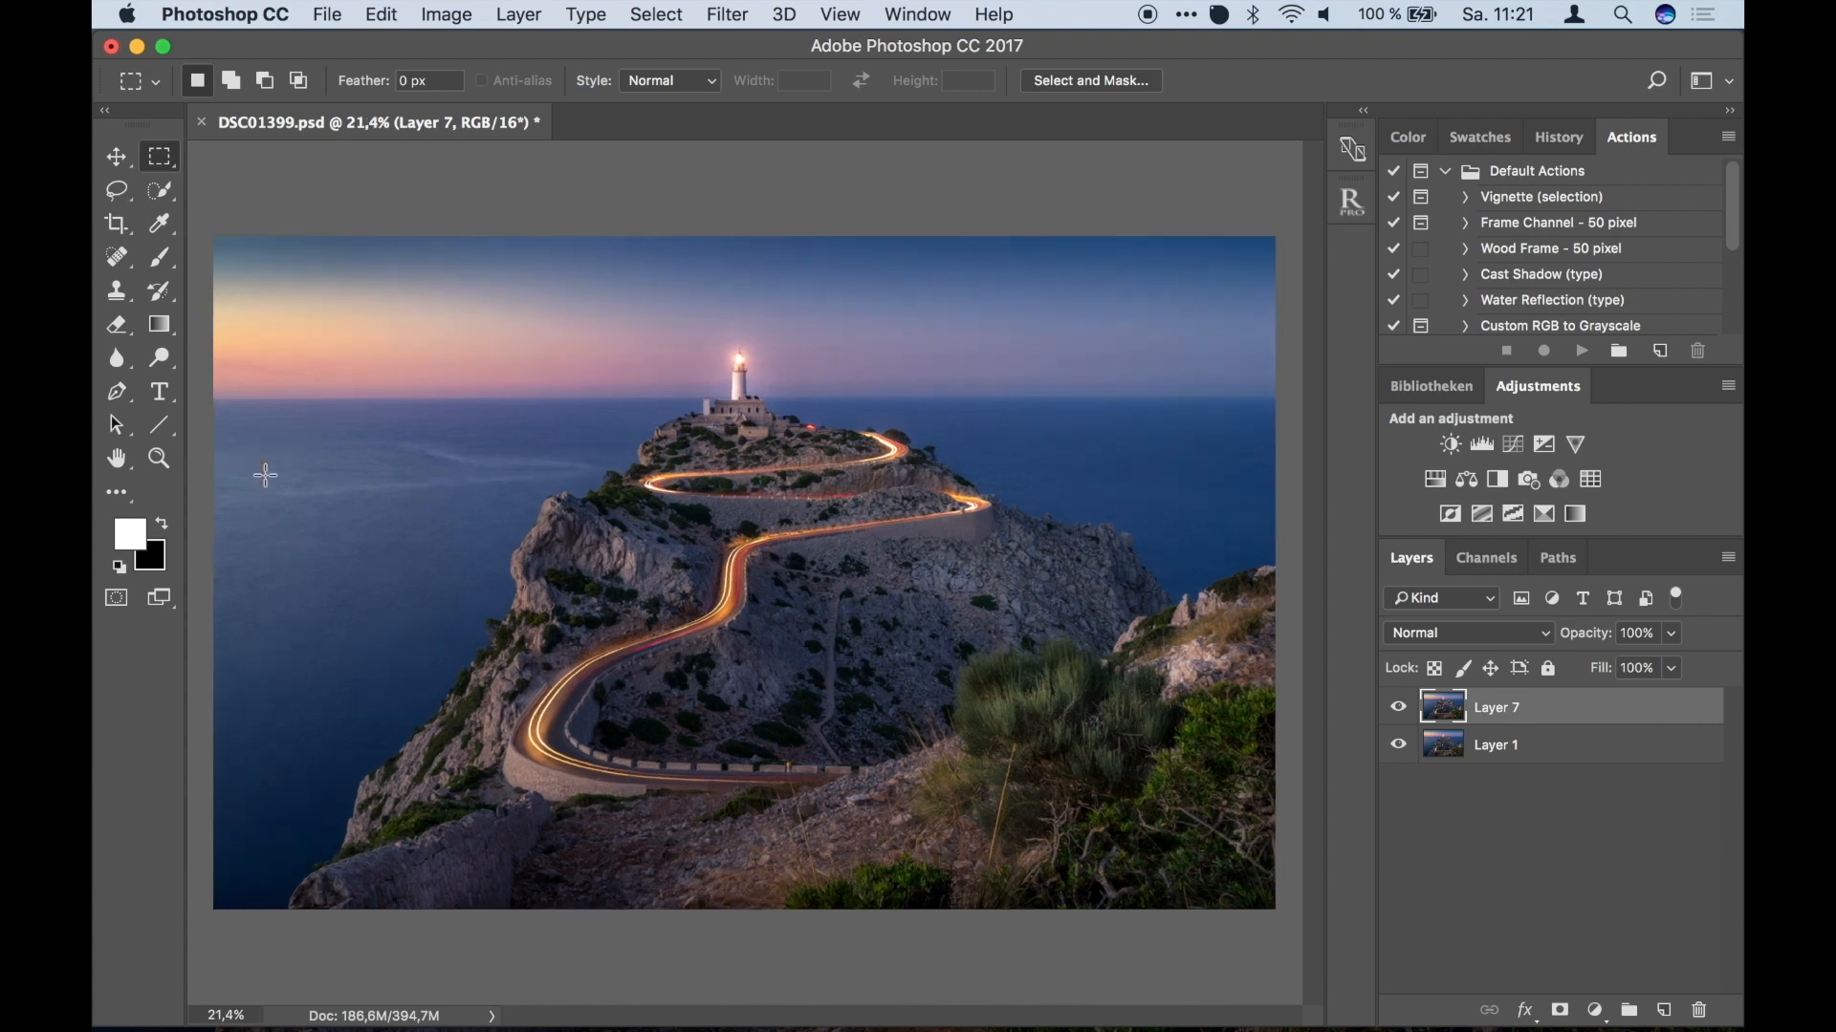
{"action": "scroll", "coordinate": [264, 475], "scroll_direction": "left", "scroll_amount": 6}
{"action": "scroll", "coordinate": [265, 475], "scroll_direction": "left", "scroll_amount": 3}
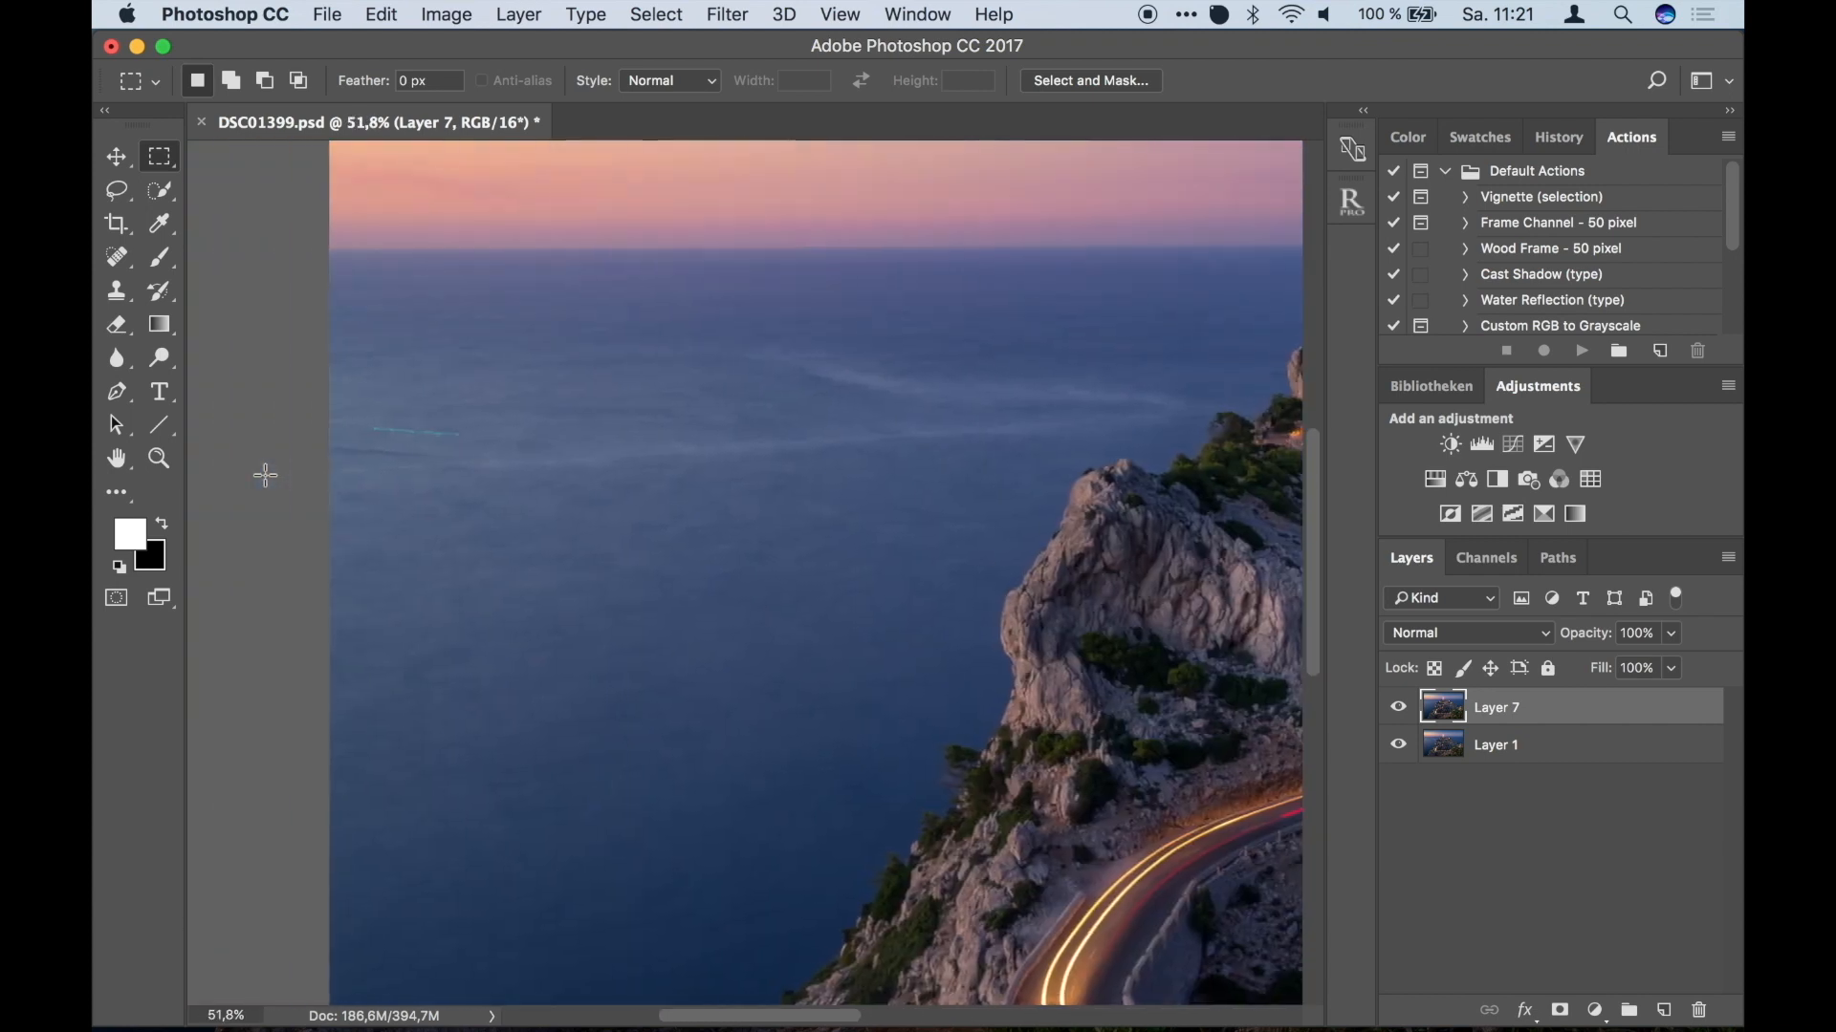
{"action": "scroll", "coordinate": [375, 424], "scroll_direction": "up", "scroll_amount": 5}
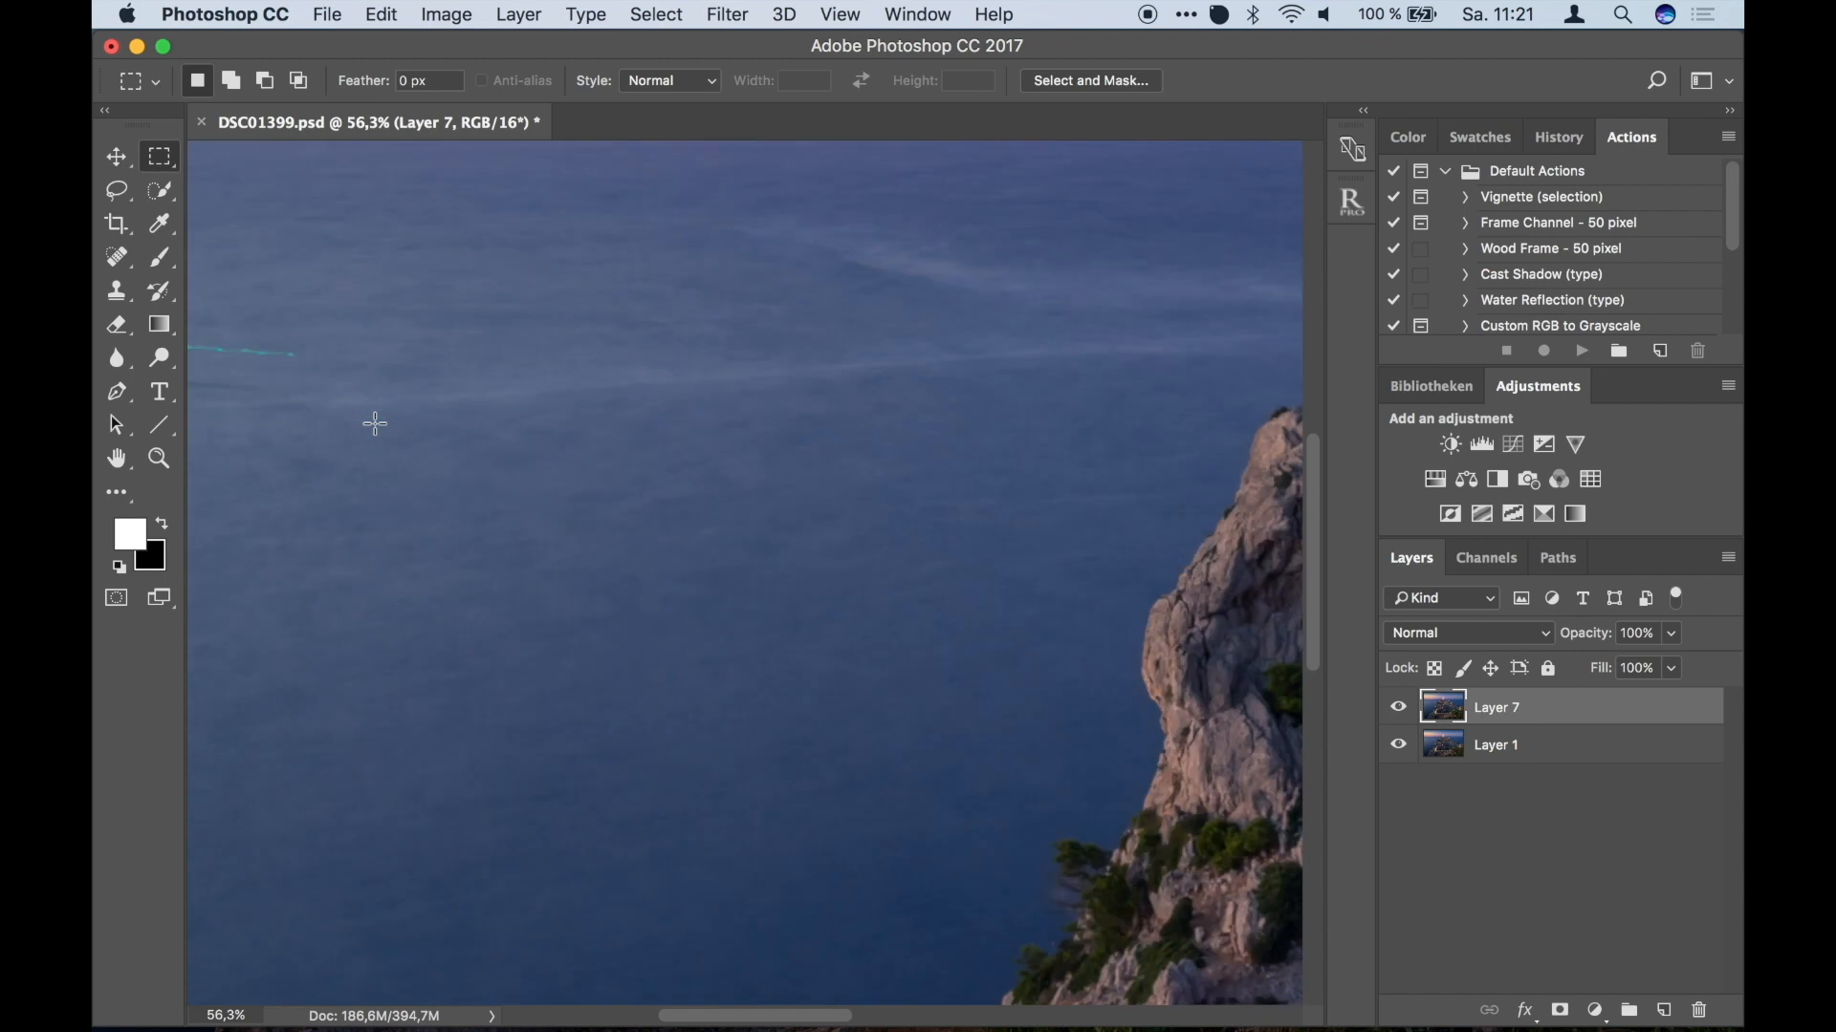
{"action": "scroll", "coordinate": [375, 423], "scroll_direction": "left", "scroll_amount": 6}
{"action": "scroll", "coordinate": [375, 424], "scroll_direction": "up", "scroll_amount": 2}
{"action": "scroll", "coordinate": [858, 496], "scroll_direction": "right", "scroll_amount": 2}
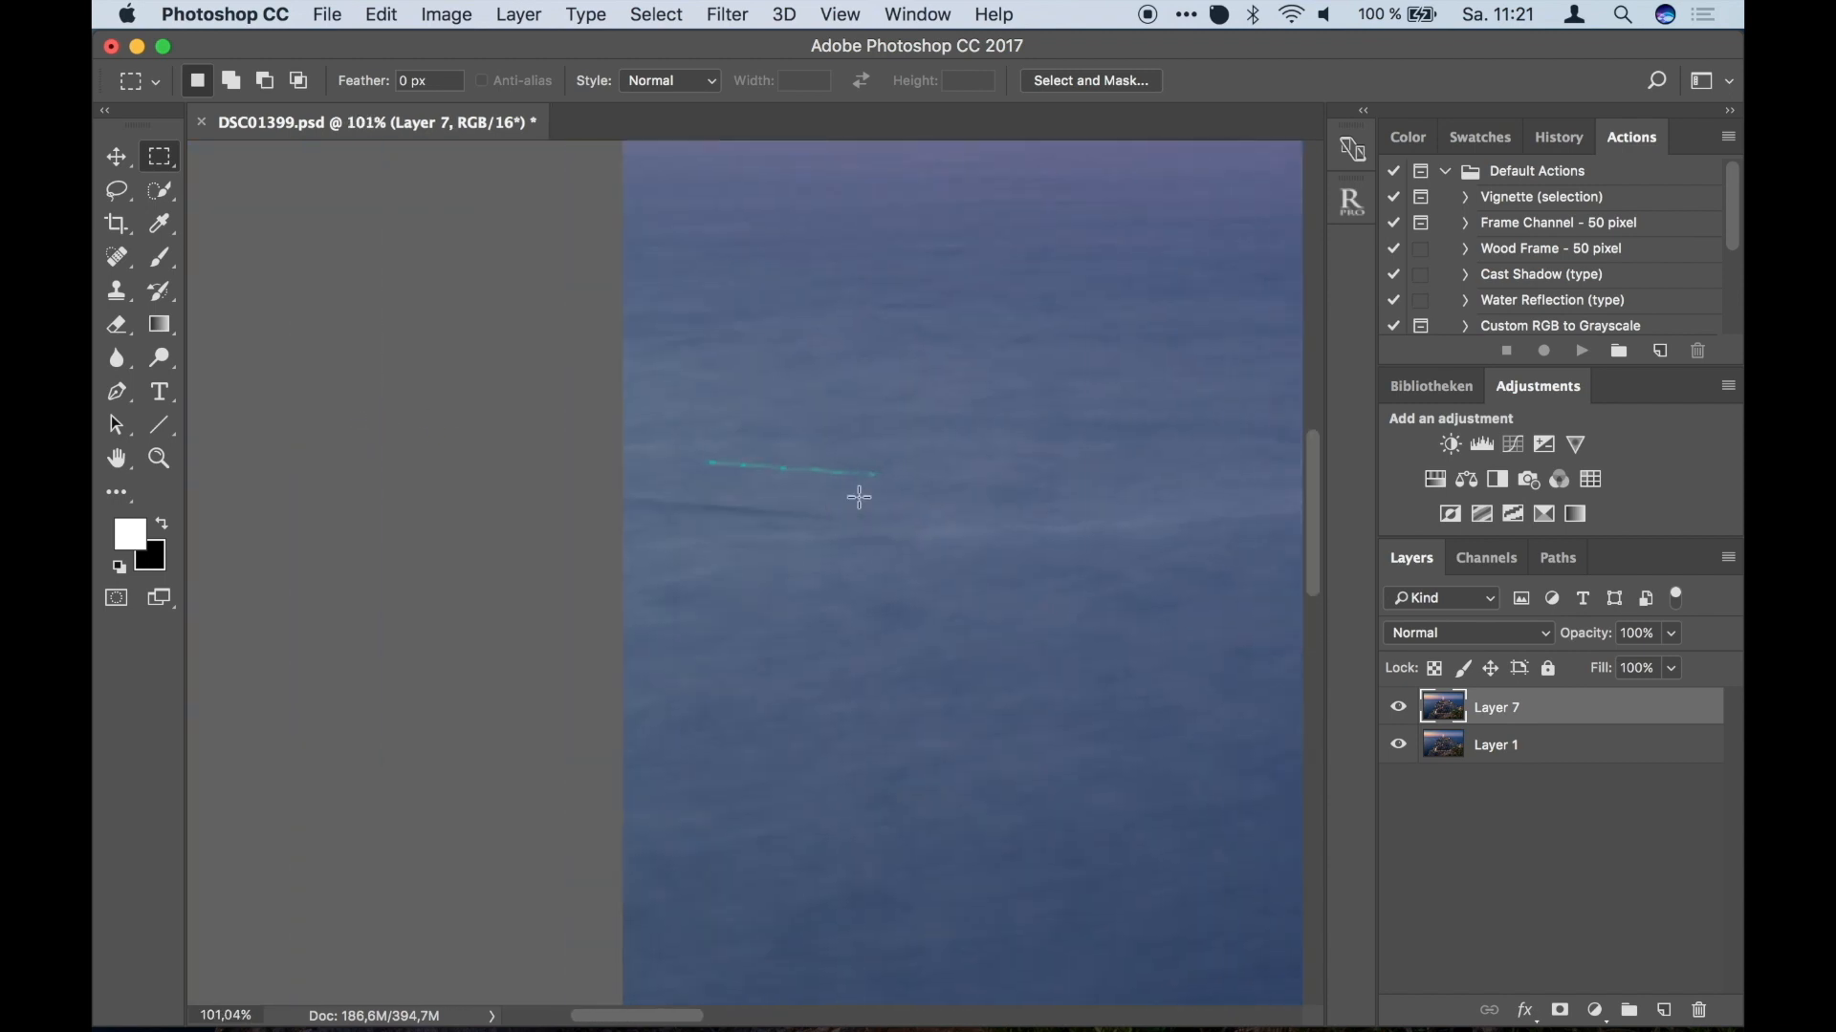
{"action": "left_click", "coordinate": [116, 258]}
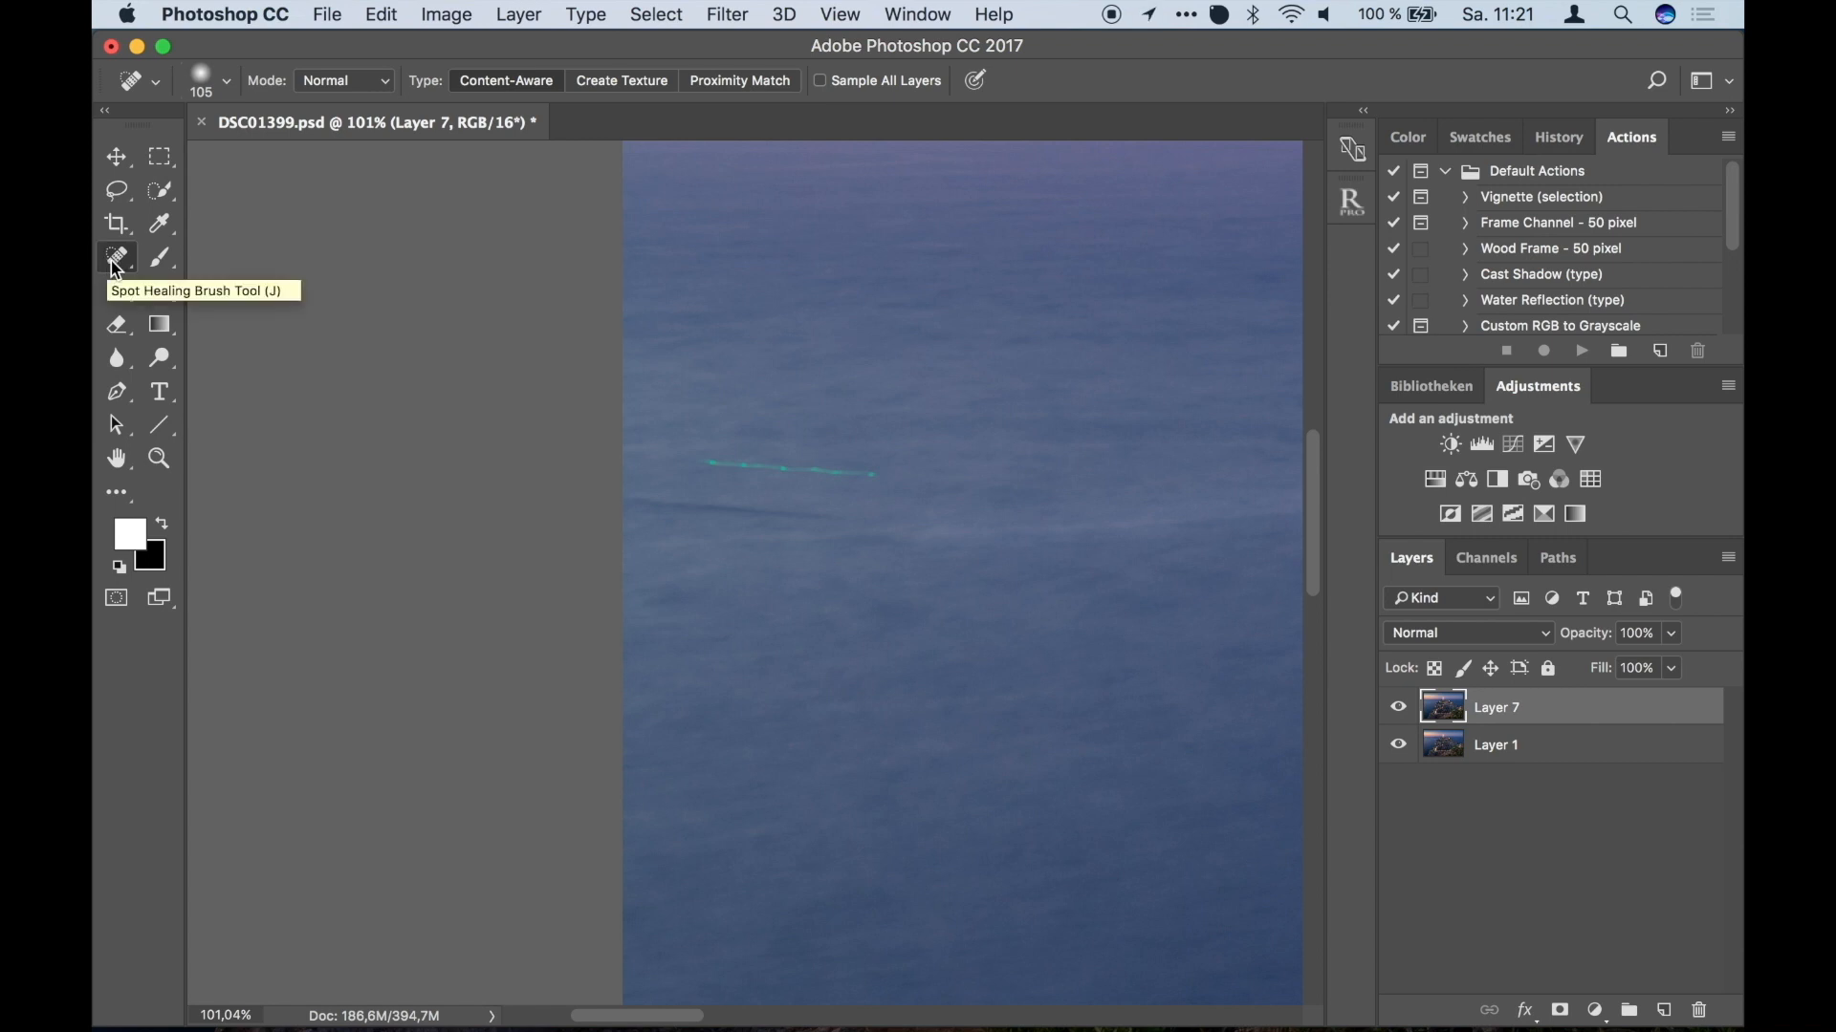
{"action": "mouse_move", "coordinate": [702, 460]}
{"action": "left_mouse_down"}
{"action": "mouse_move", "coordinate": [796, 462]}
{"action": "mouse_move", "coordinate": [715, 450]}
{"action": "mouse_move", "coordinate": [870, 475]}
{"action": "left_mouse_up"}
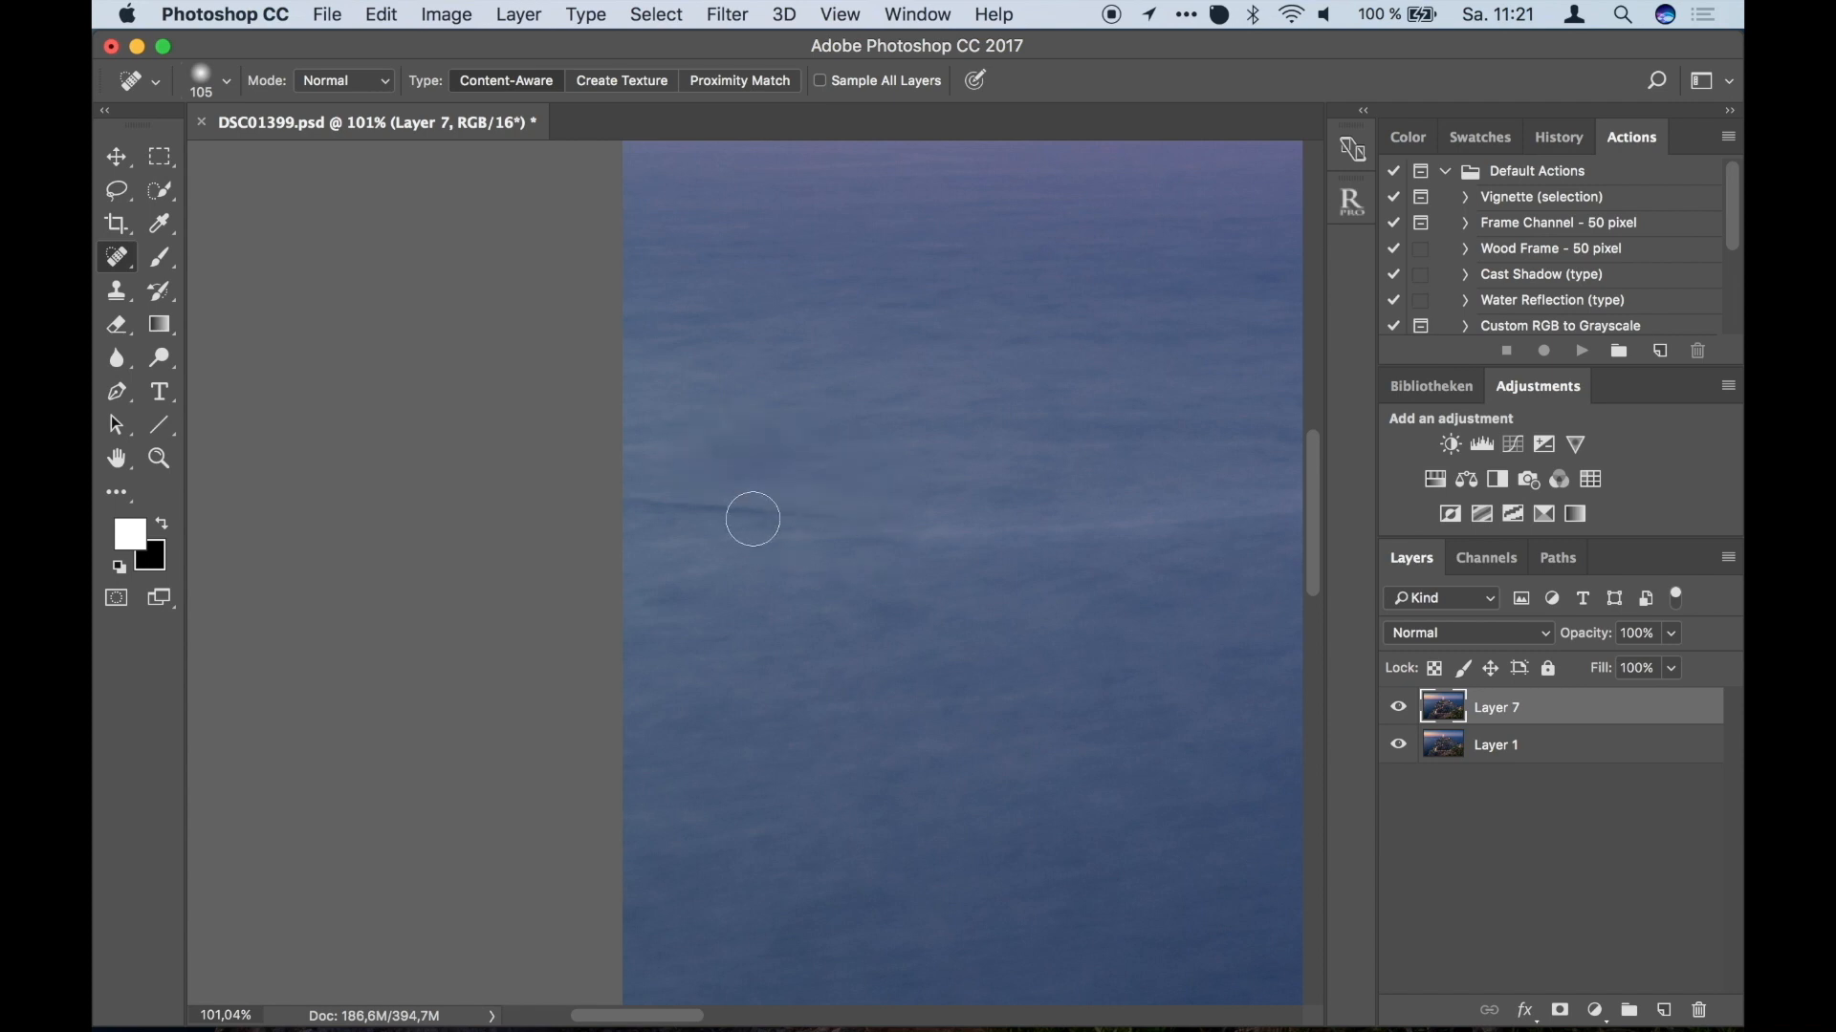
Heal the dark line on the sea just below the removed streak, out to the image's left edge, and check the result.
{"action": "left_click", "coordinate": [828, 519]}
{"action": "left_click_drag", "start_coordinate": [827, 519], "coordinate": [614, 500]}
{"action": "scroll", "coordinate": [1087, 575], "scroll_direction": "down", "scroll_amount": 5}
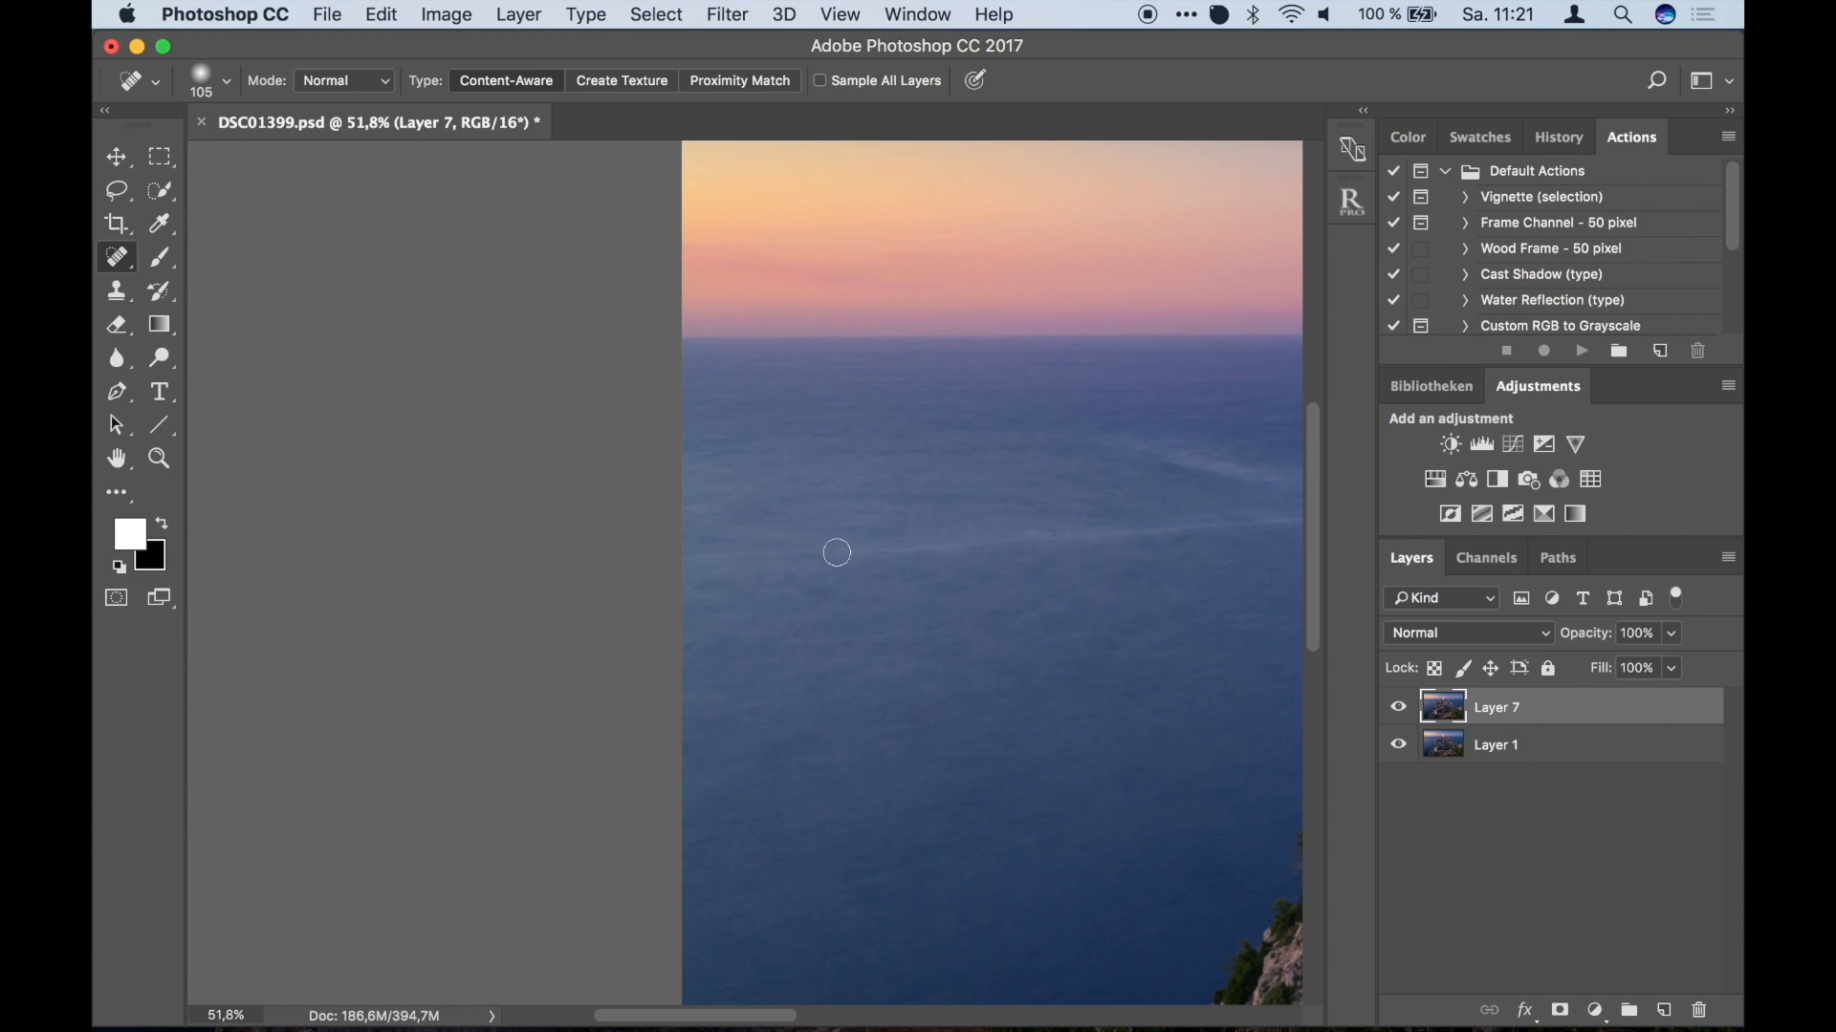
{"action": "left_click", "coordinate": [1398, 712]}
{"action": "scroll", "coordinate": [644, 980], "scroll_direction": "down", "scroll_amount": 2}
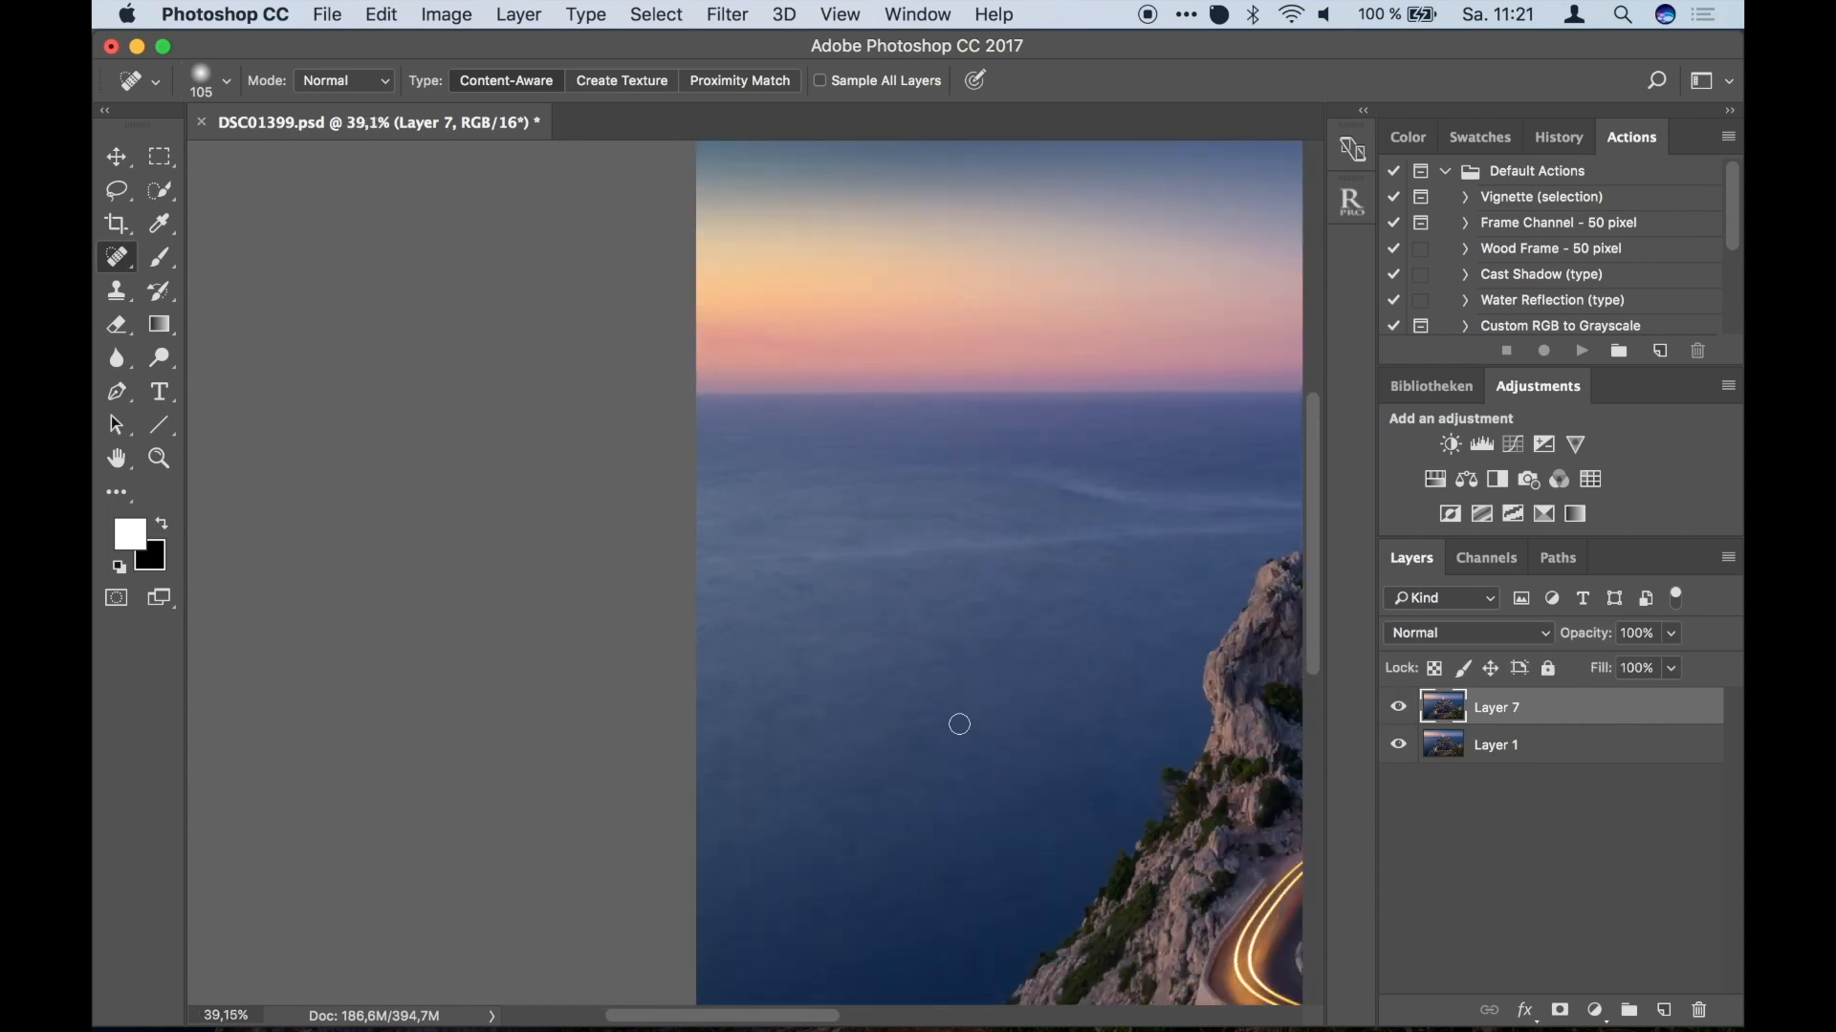
Retouch a small spot on the rocks beside the road's middle bend with the Spot Healing Brush at size 37.
{"action": "scroll", "coordinate": [971, 716], "scroll_direction": "right", "scroll_amount": 5}
{"action": "scroll", "coordinate": [954, 575], "scroll_direction": "up", "scroll_amount": 4}
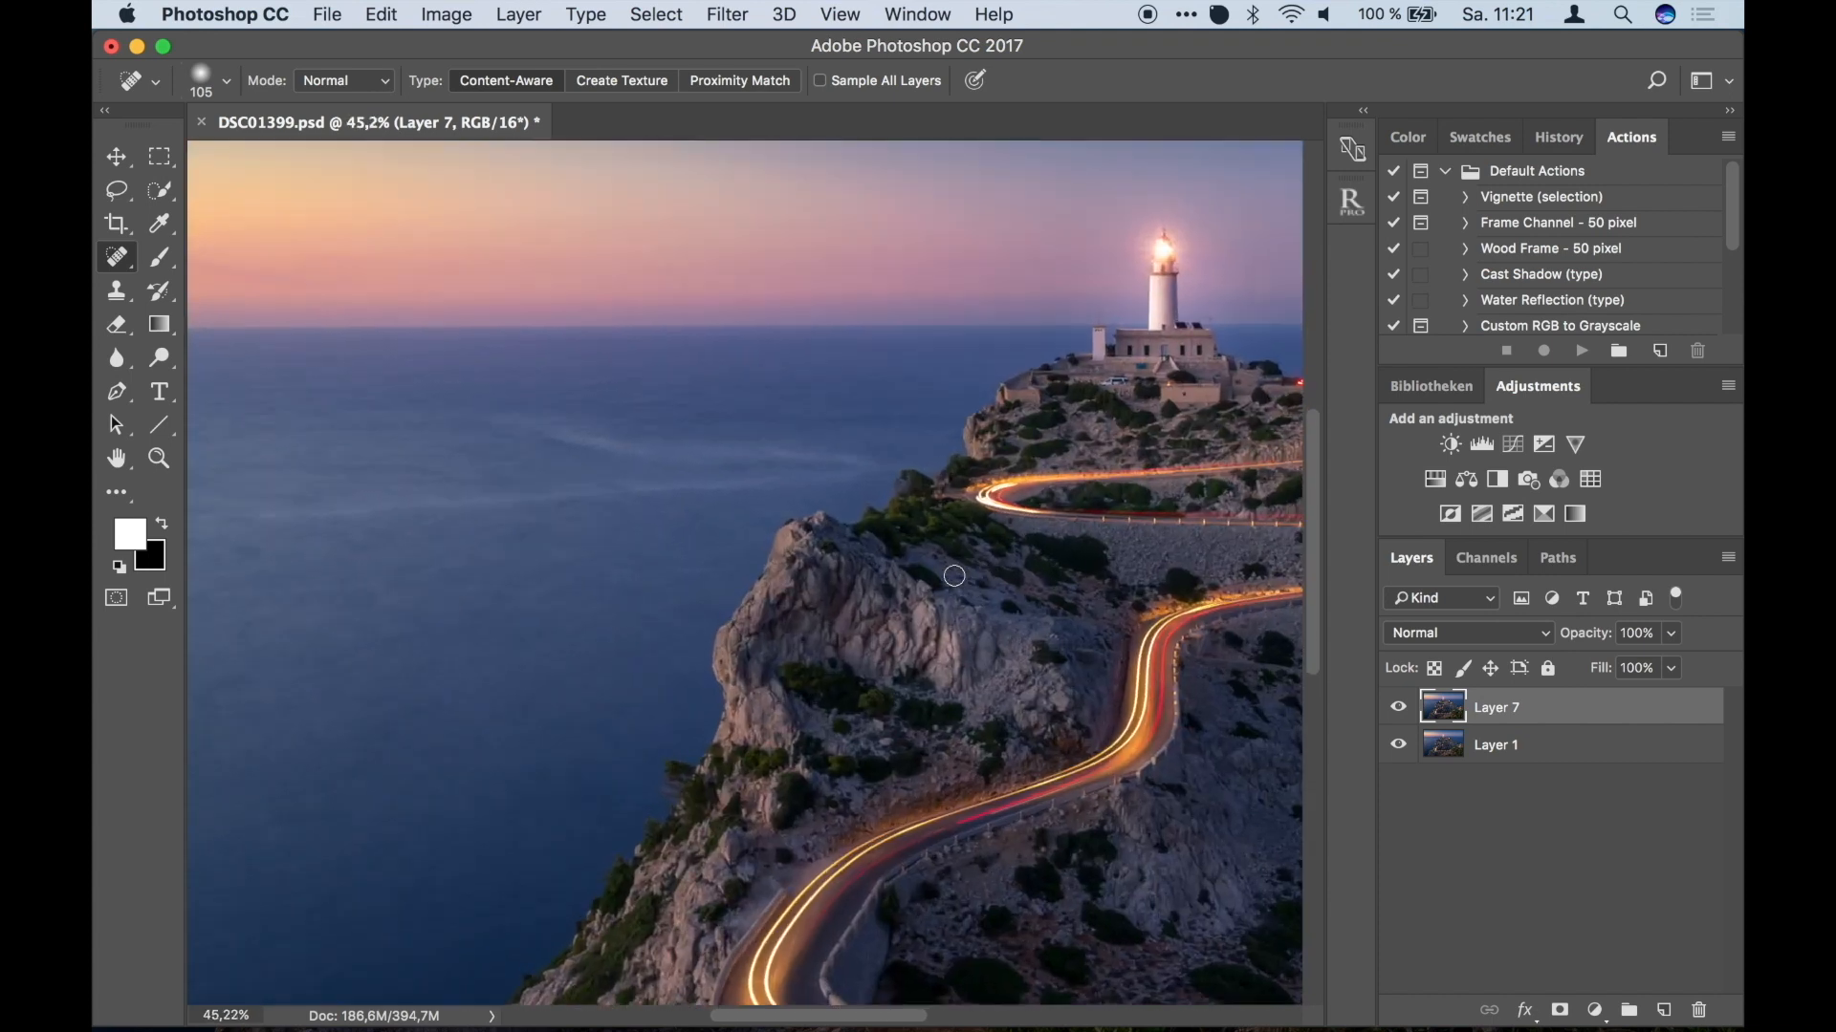
{"action": "scroll", "coordinate": [954, 576], "scroll_direction": "down", "scroll_amount": 3}
{"action": "scroll", "coordinate": [954, 575], "scroll_direction": "right", "scroll_amount": 5}
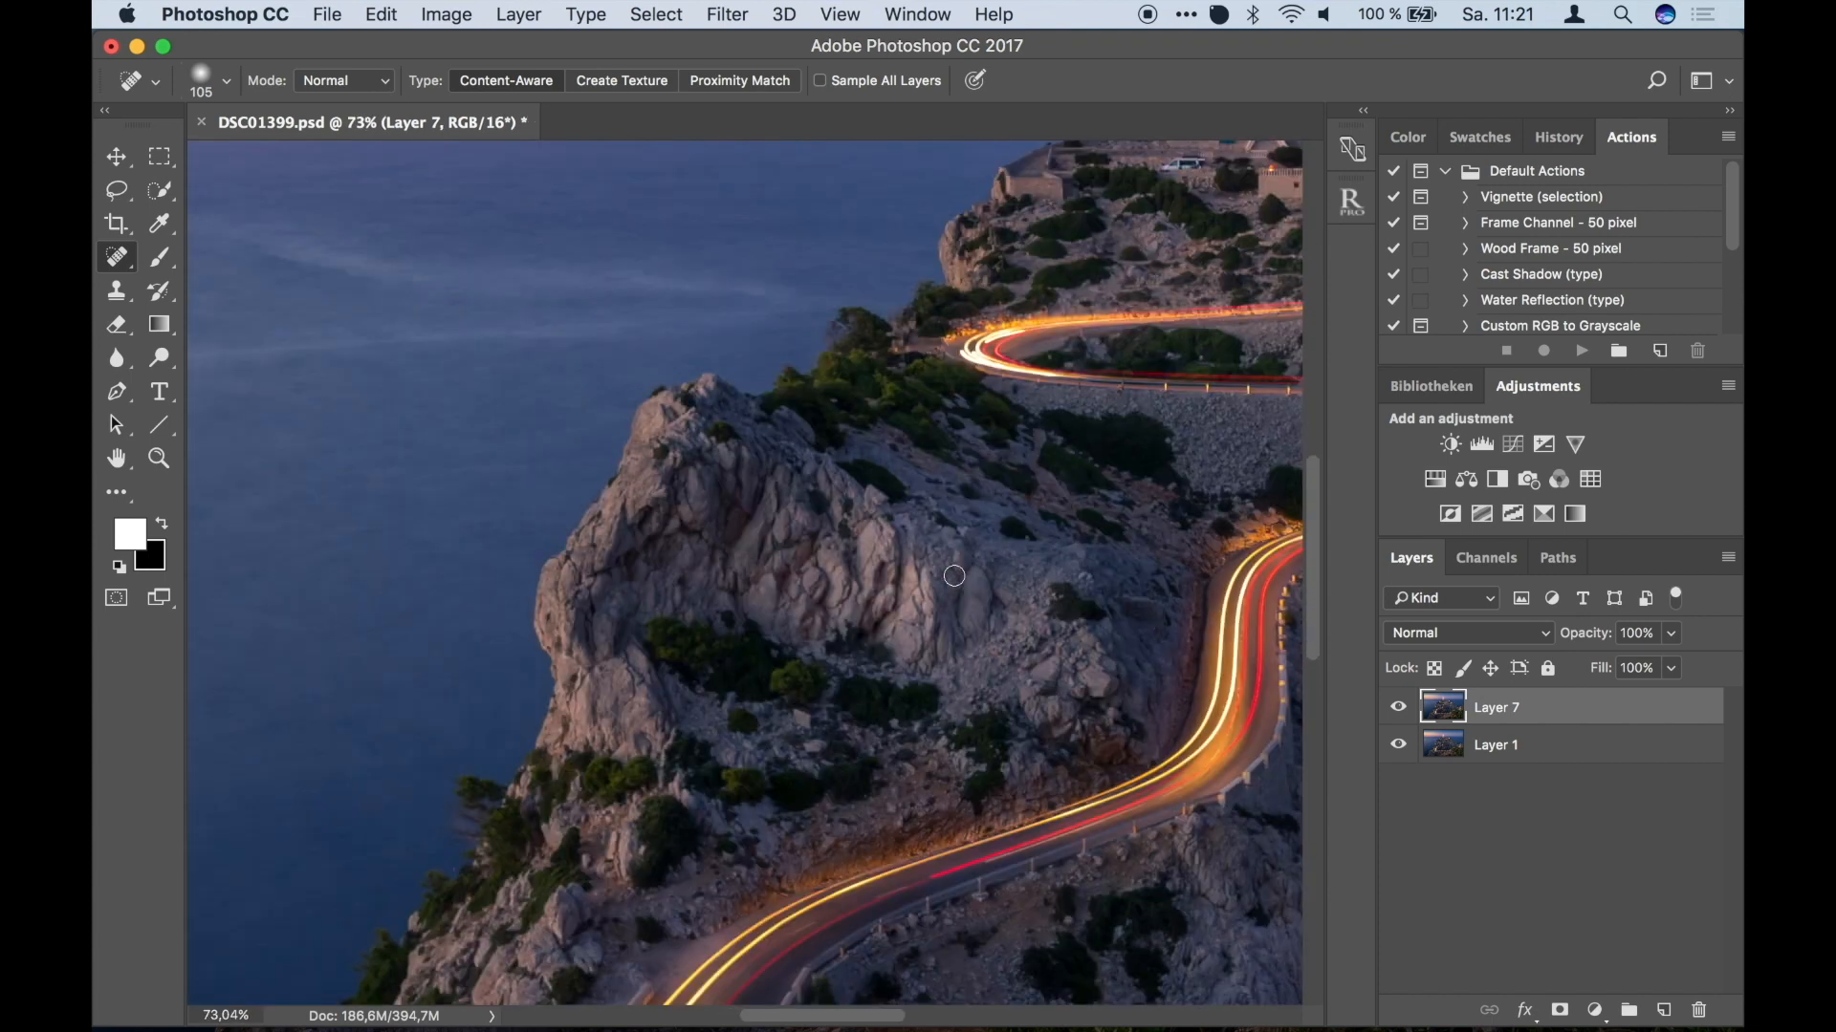
{"action": "scroll", "coordinate": [1029, 606], "scroll_direction": "up", "scroll_amount": 4}
{"action": "scroll", "coordinate": [1029, 605], "scroll_direction": "down", "scroll_amount": 3}
{"action": "scroll", "coordinate": [1029, 605], "scroll_direction": "right", "scroll_amount": 3}
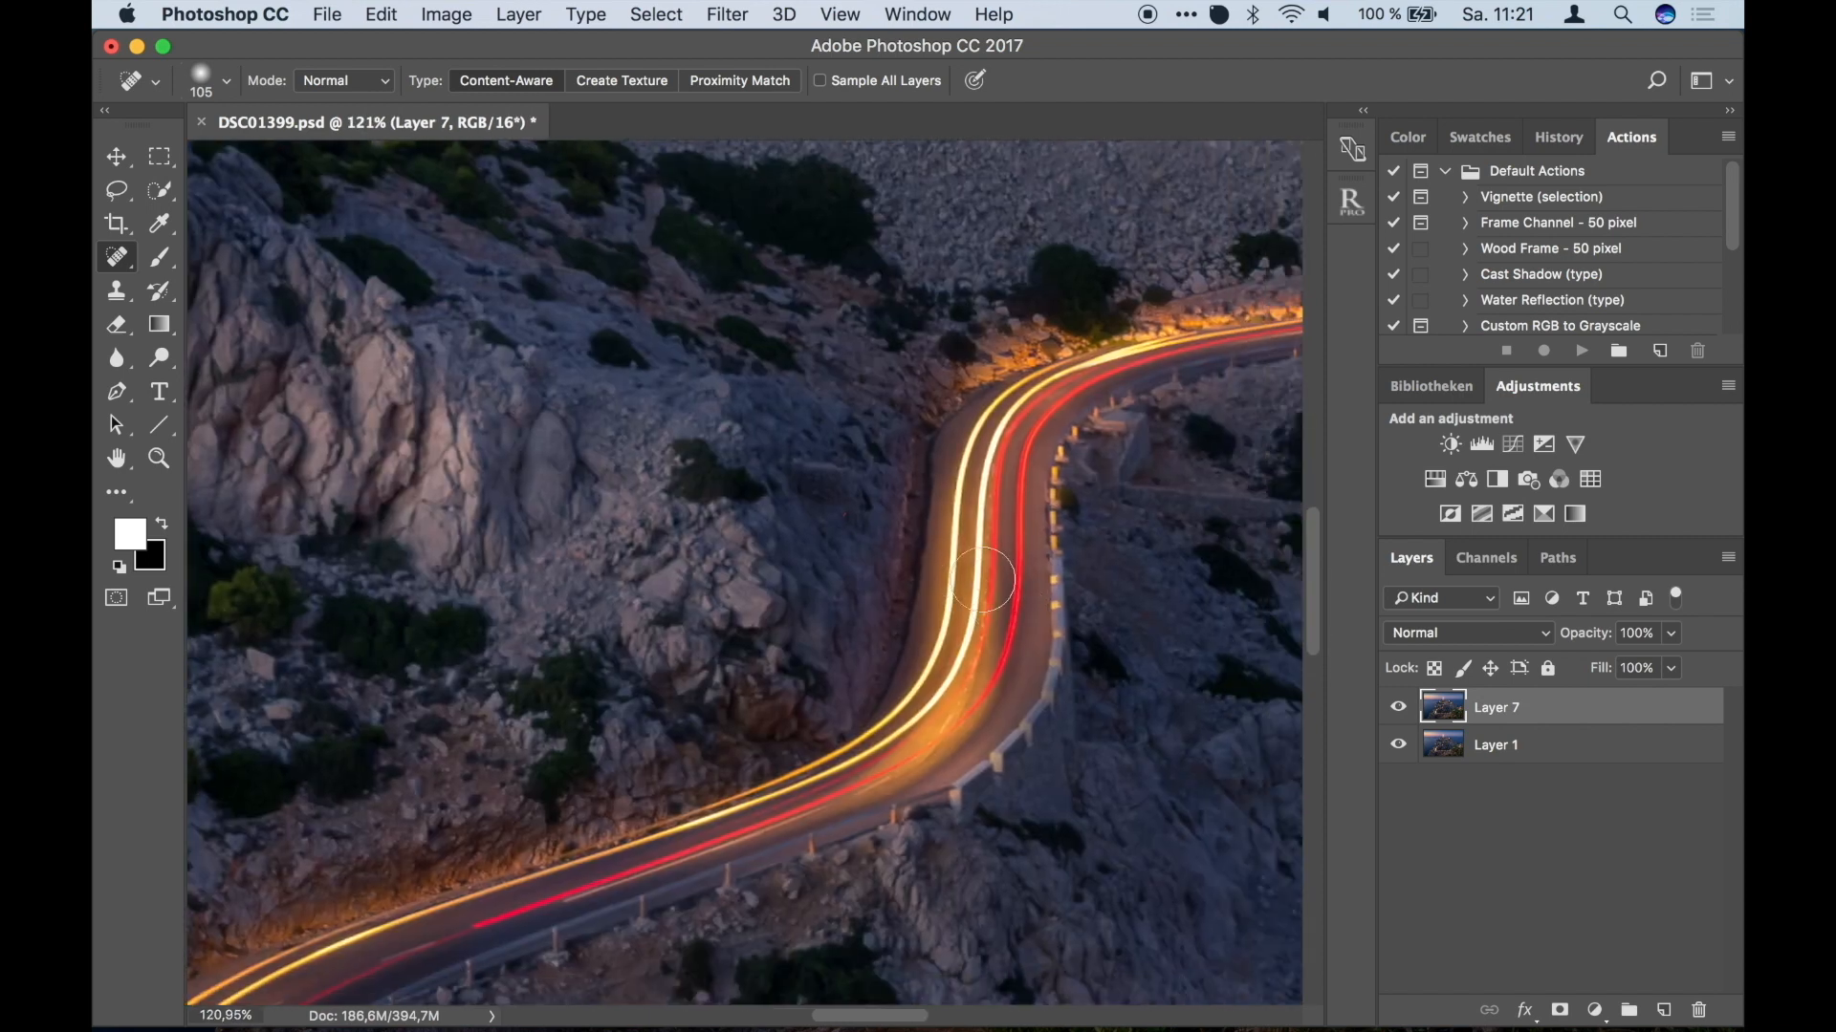
{"action": "mouse_move", "coordinate": [837, 509]}
{"action": "left_mouse_down"}
{"action": "mouse_move", "coordinate": [724, 507]}
{"action": "mouse_move", "coordinate": [869, 522]}
{"action": "mouse_move", "coordinate": [851, 521]}
{"action": "left_mouse_up"}
{"action": "scroll", "coordinate": [928, 988], "scroll_direction": "down", "scroll_amount": 5}
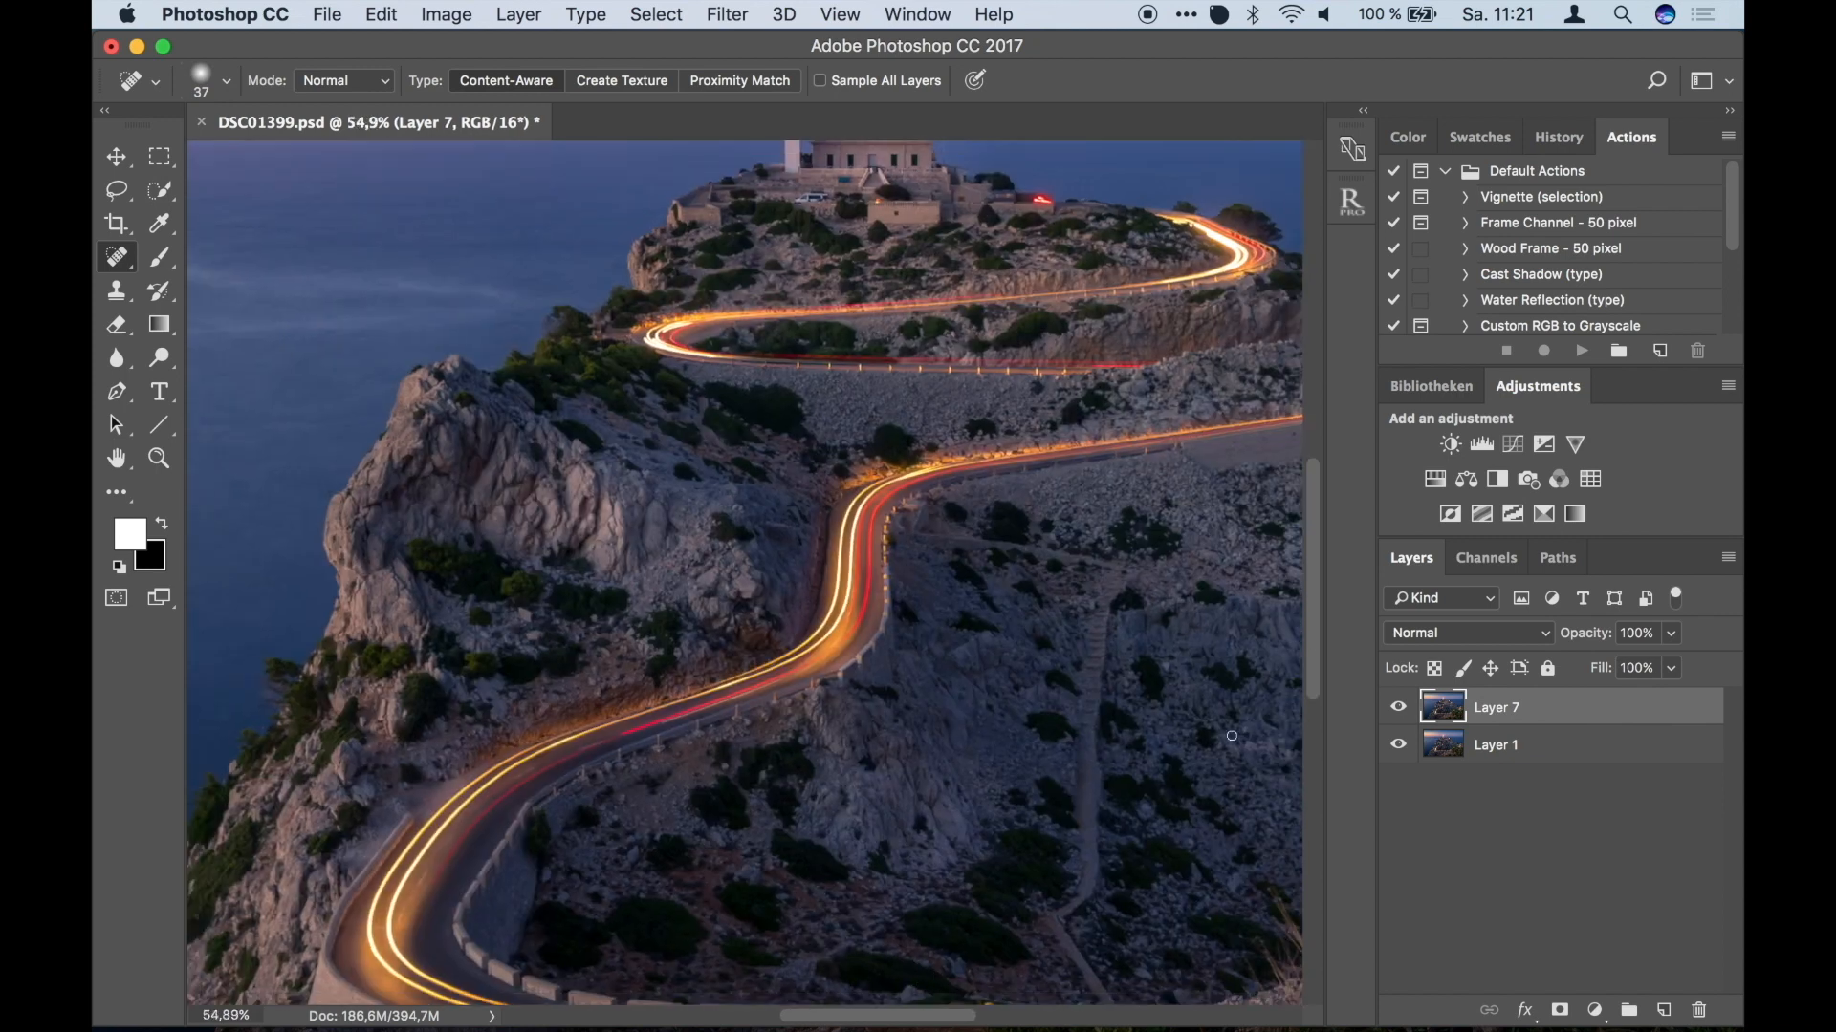
{"action": "scroll", "coordinate": [1232, 736], "scroll_direction": "down", "scroll_amount": 5}
{"action": "key", "text": "m"}
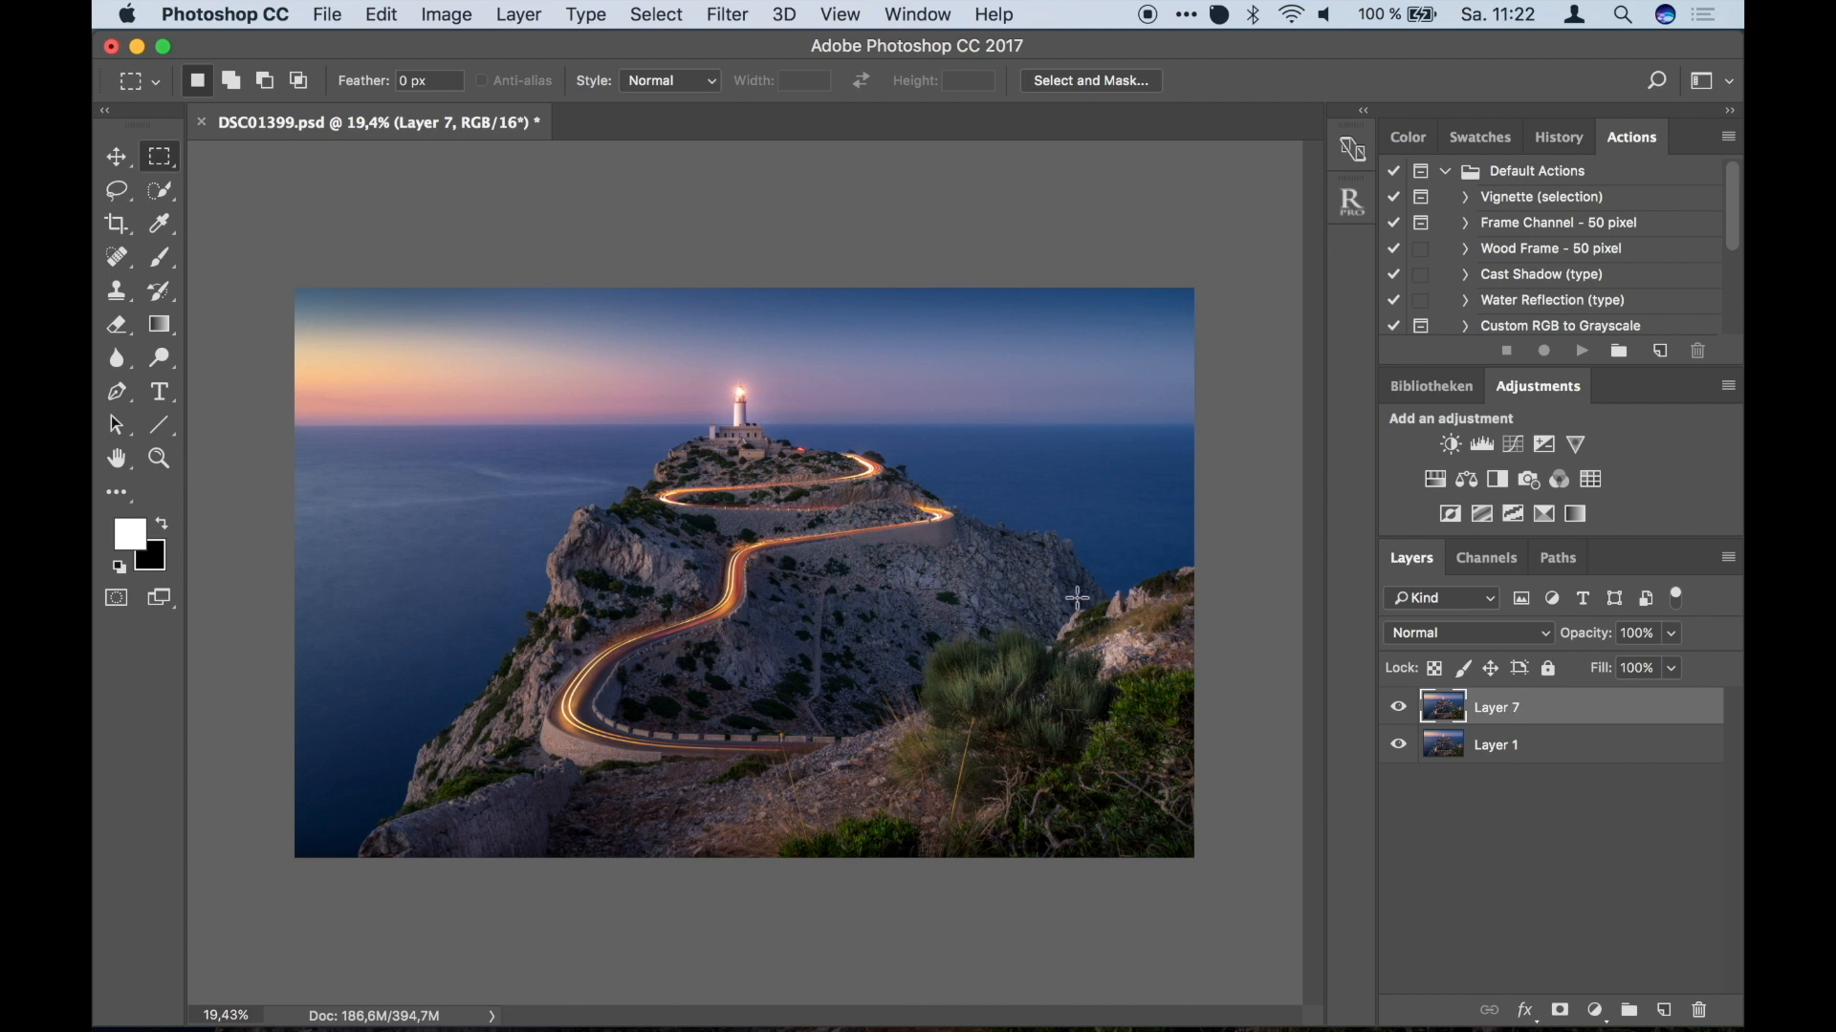
Duplicate Layer 7 and apply a High Pass filter with a 3.0 pixel radius to the copy.
{"action": "left_click_drag", "start_coordinate": [1566, 718], "coordinate": [1664, 1010]}
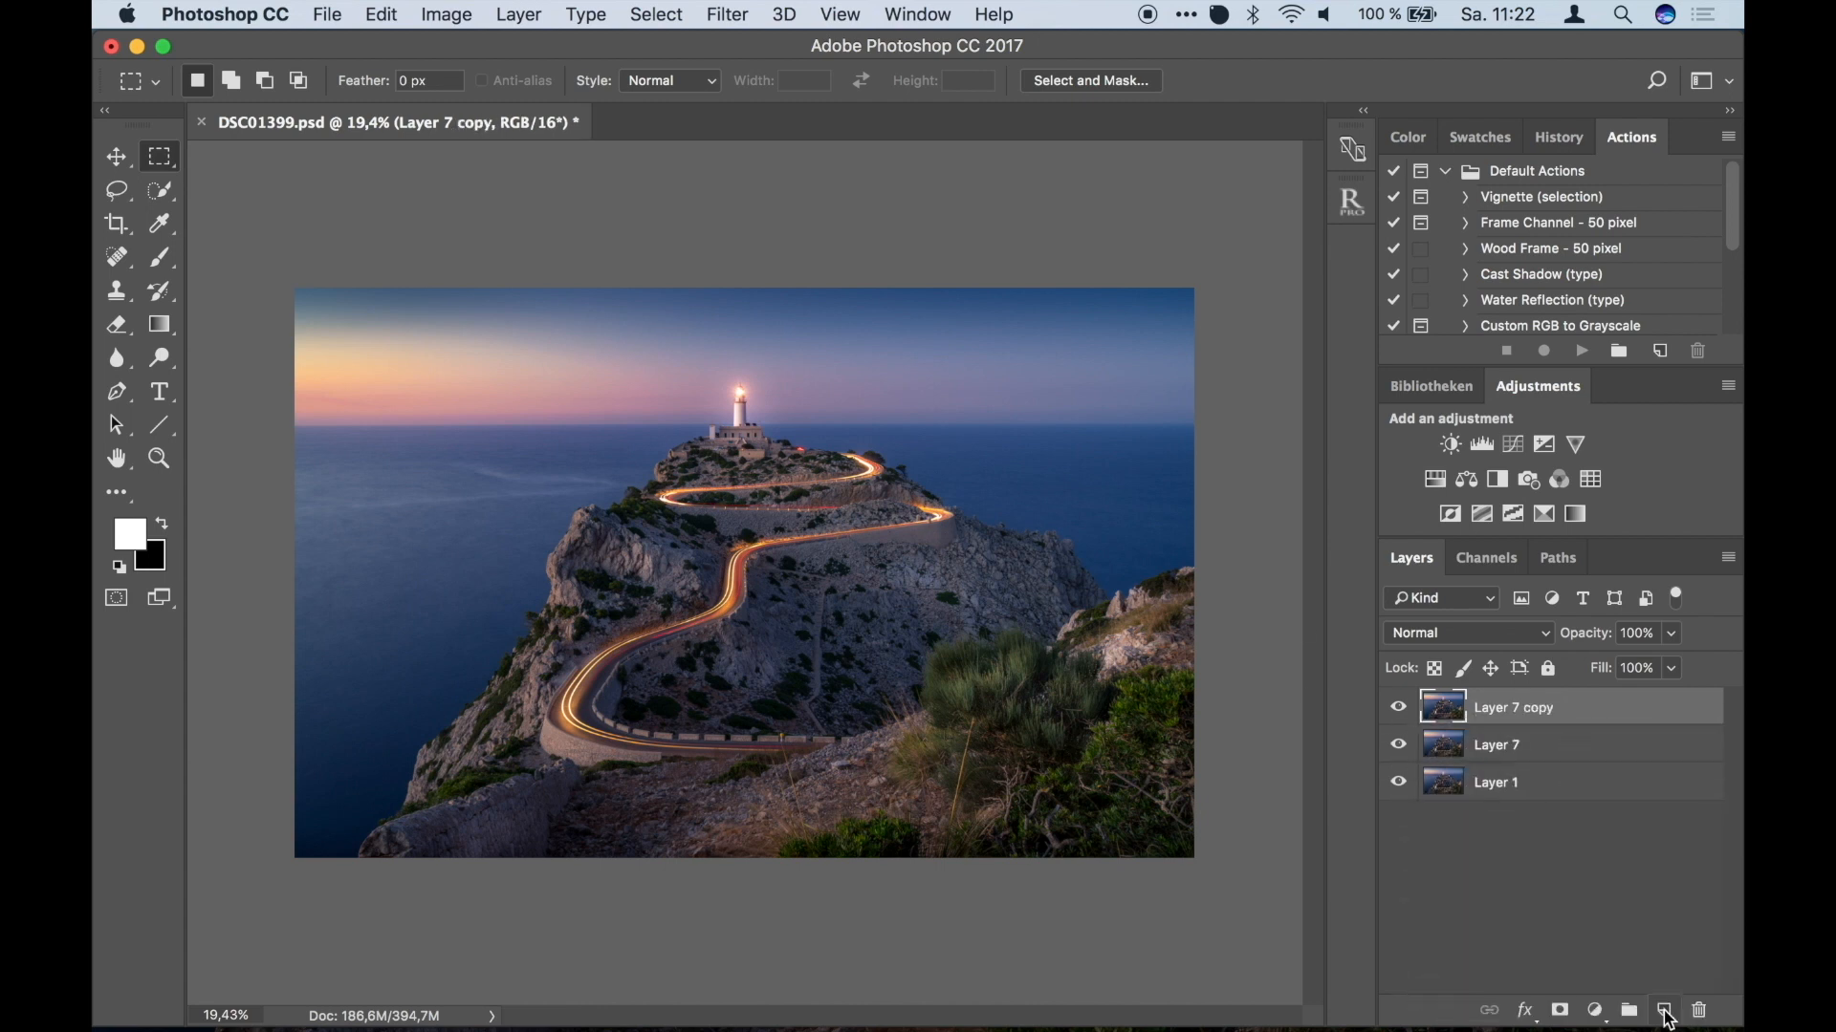
{"action": "left_click", "coordinate": [732, 12]}
{"action": "mouse_move", "coordinate": [776, 545]}
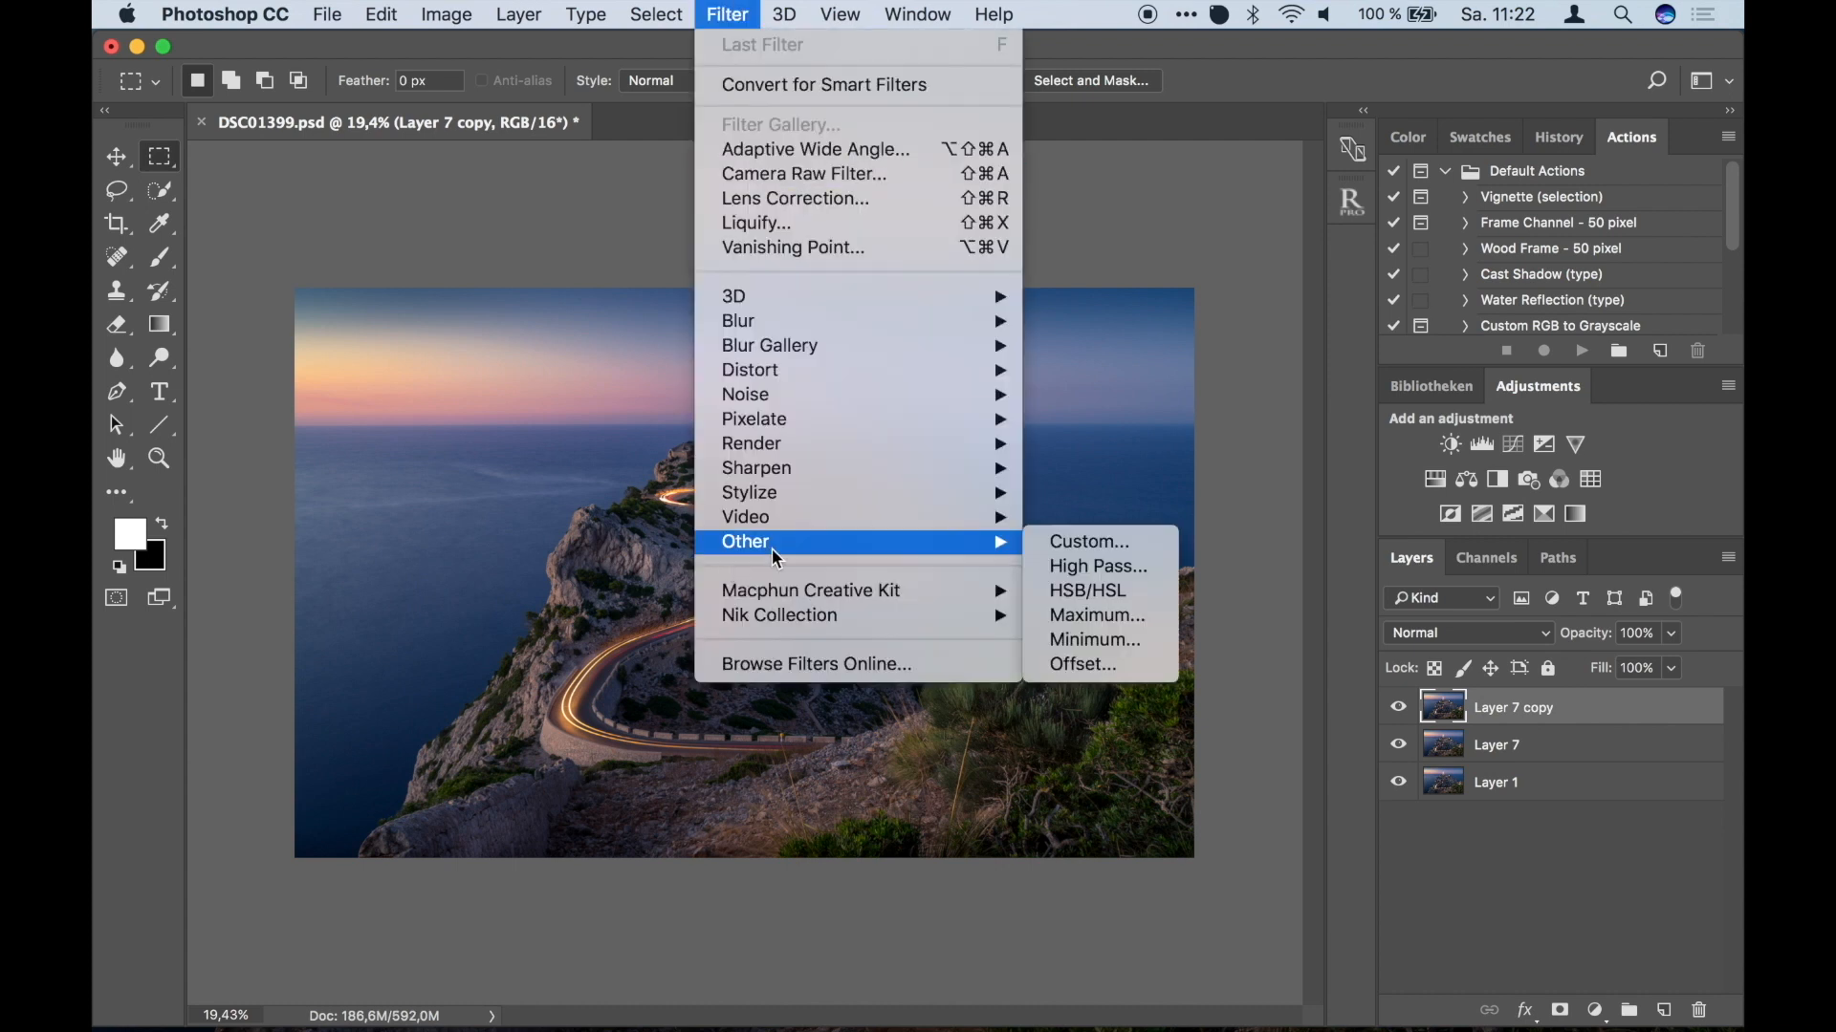
{"action": "left_click", "coordinate": [1129, 568]}
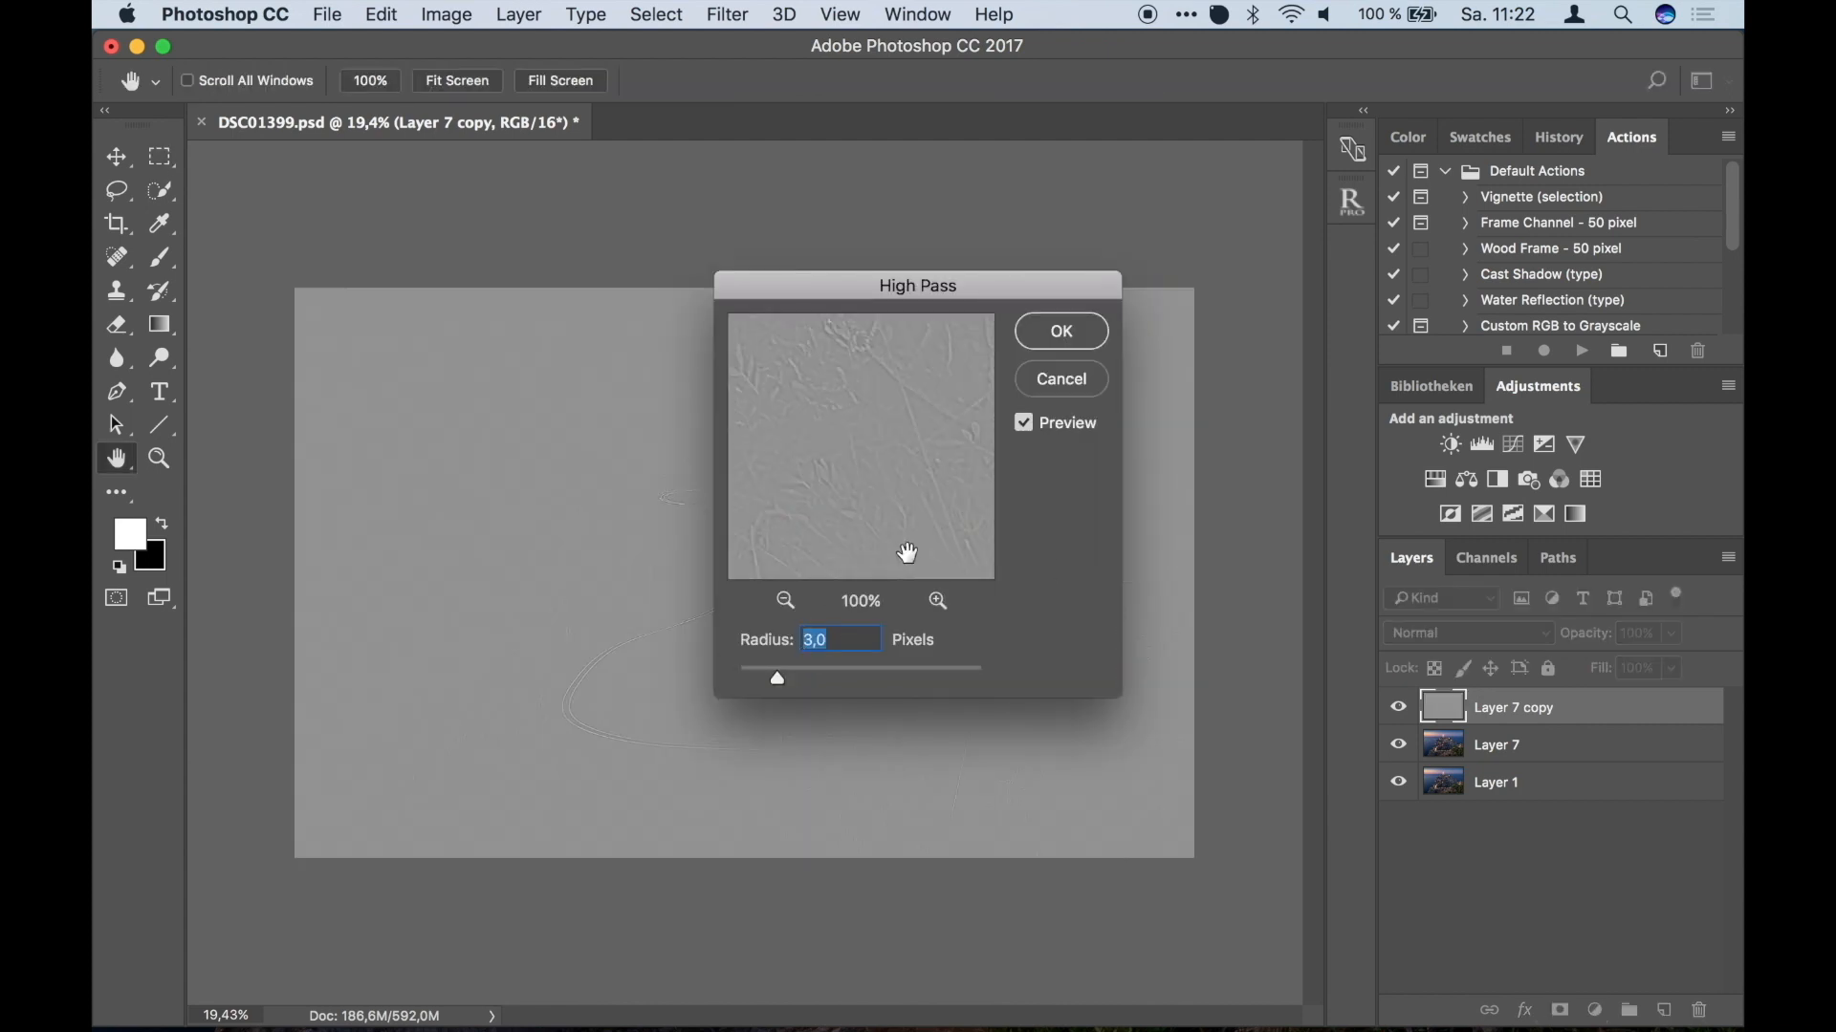
{"action": "left_click", "coordinate": [1085, 332]}
{"action": "key", "text": "m"}
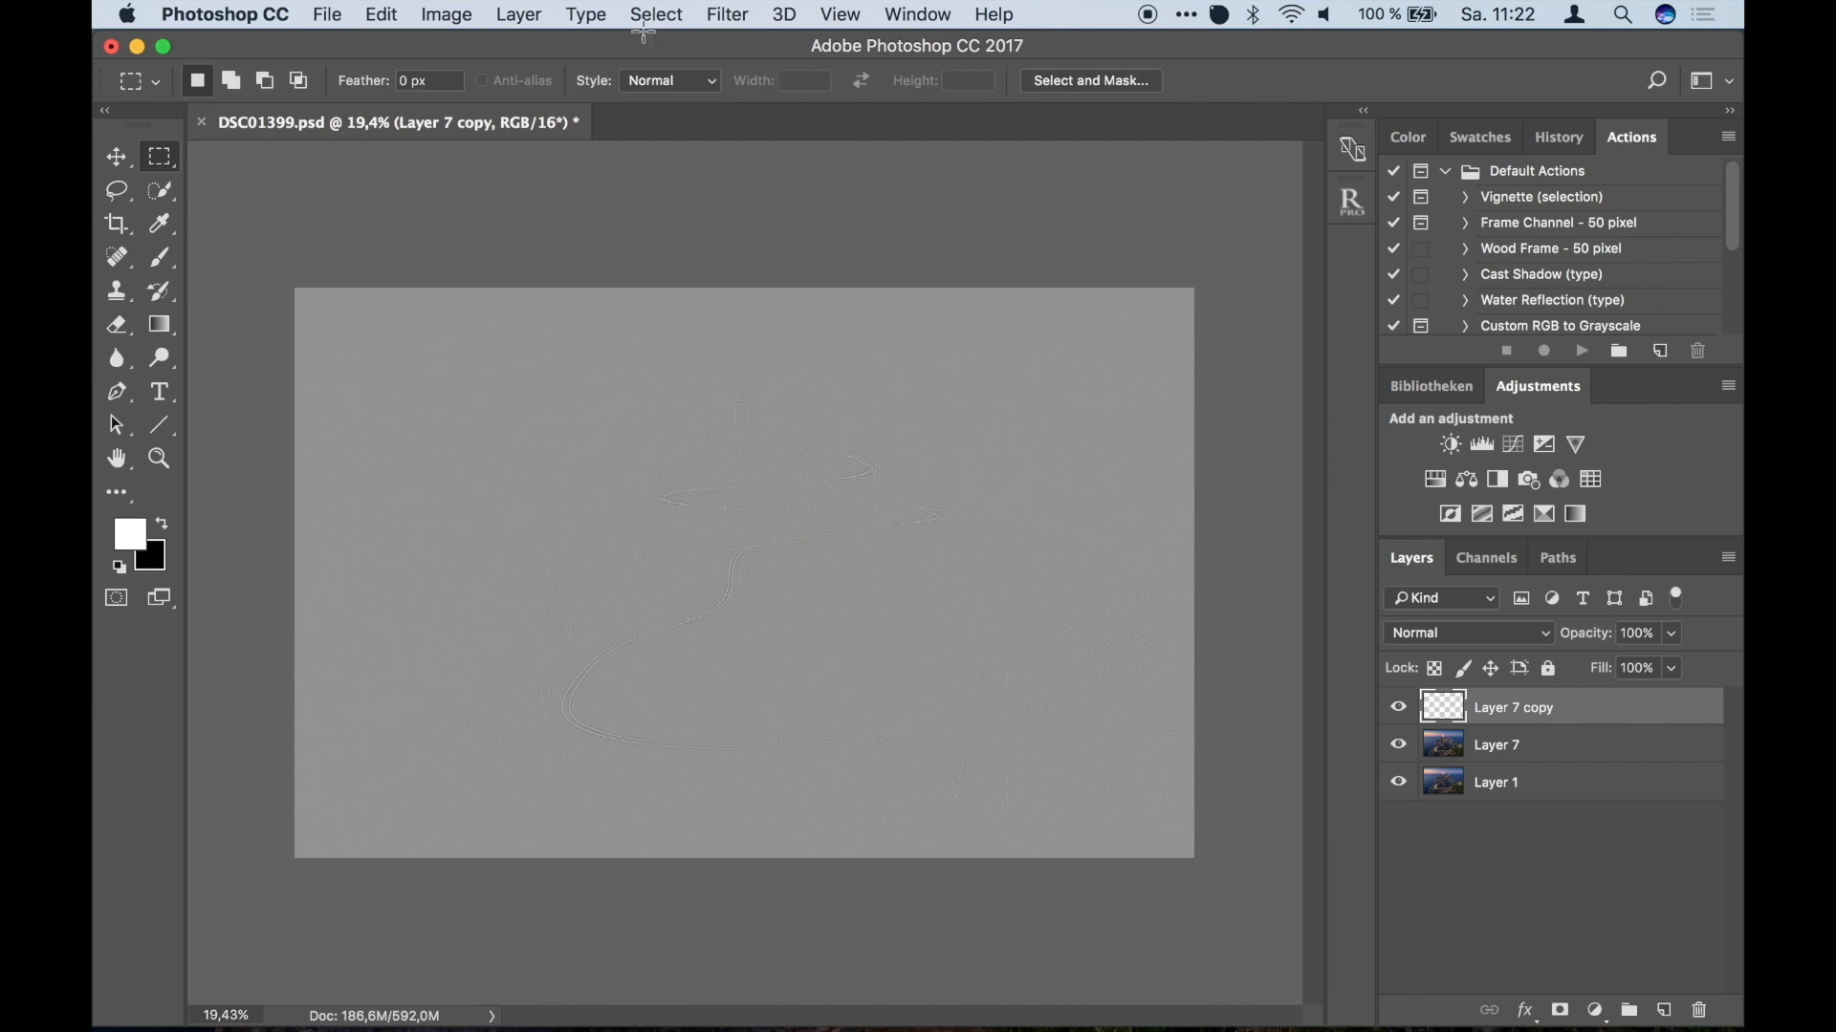
Desaturate the high-pass layer with a Hue/Saturation adjustment at saturation -100.
{"action": "left_click", "coordinate": [449, 14]}
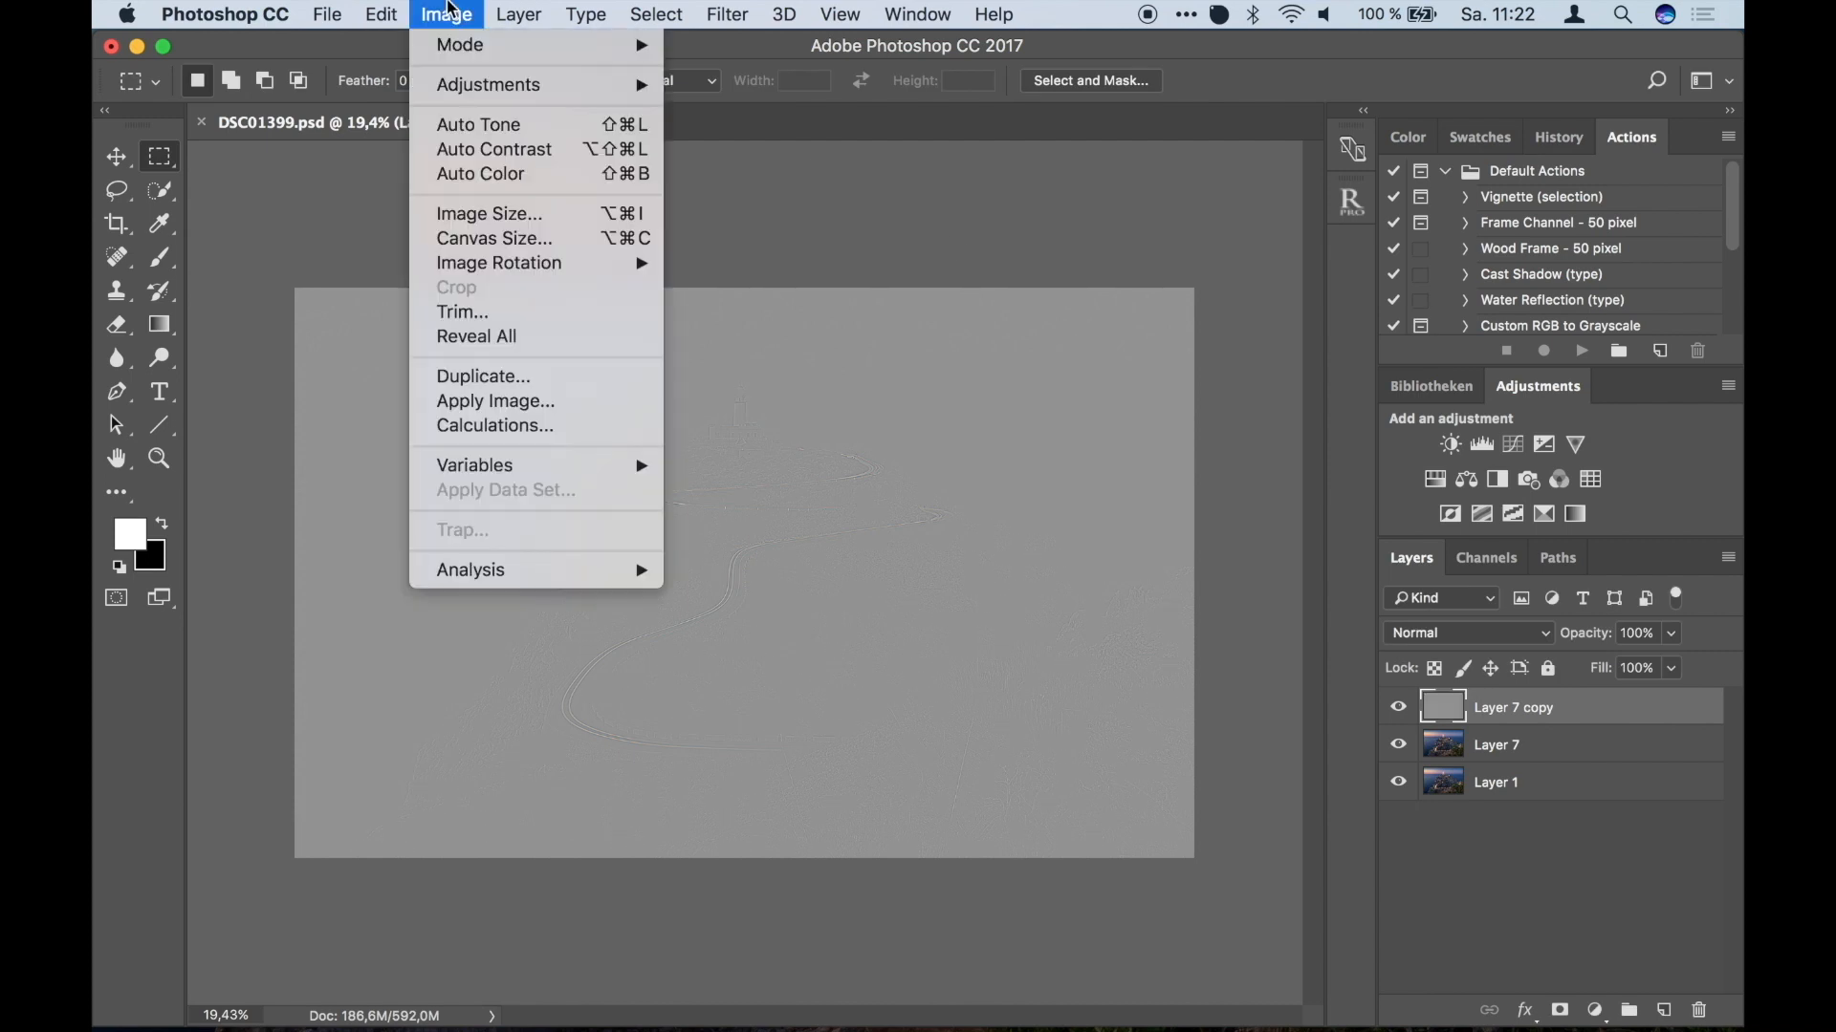
{"action": "mouse_move", "coordinate": [464, 85]}
{"action": "left_click", "coordinate": [762, 224]}
{"action": "left_click_drag", "start_coordinate": [843, 474], "coordinate": [703, 483]}
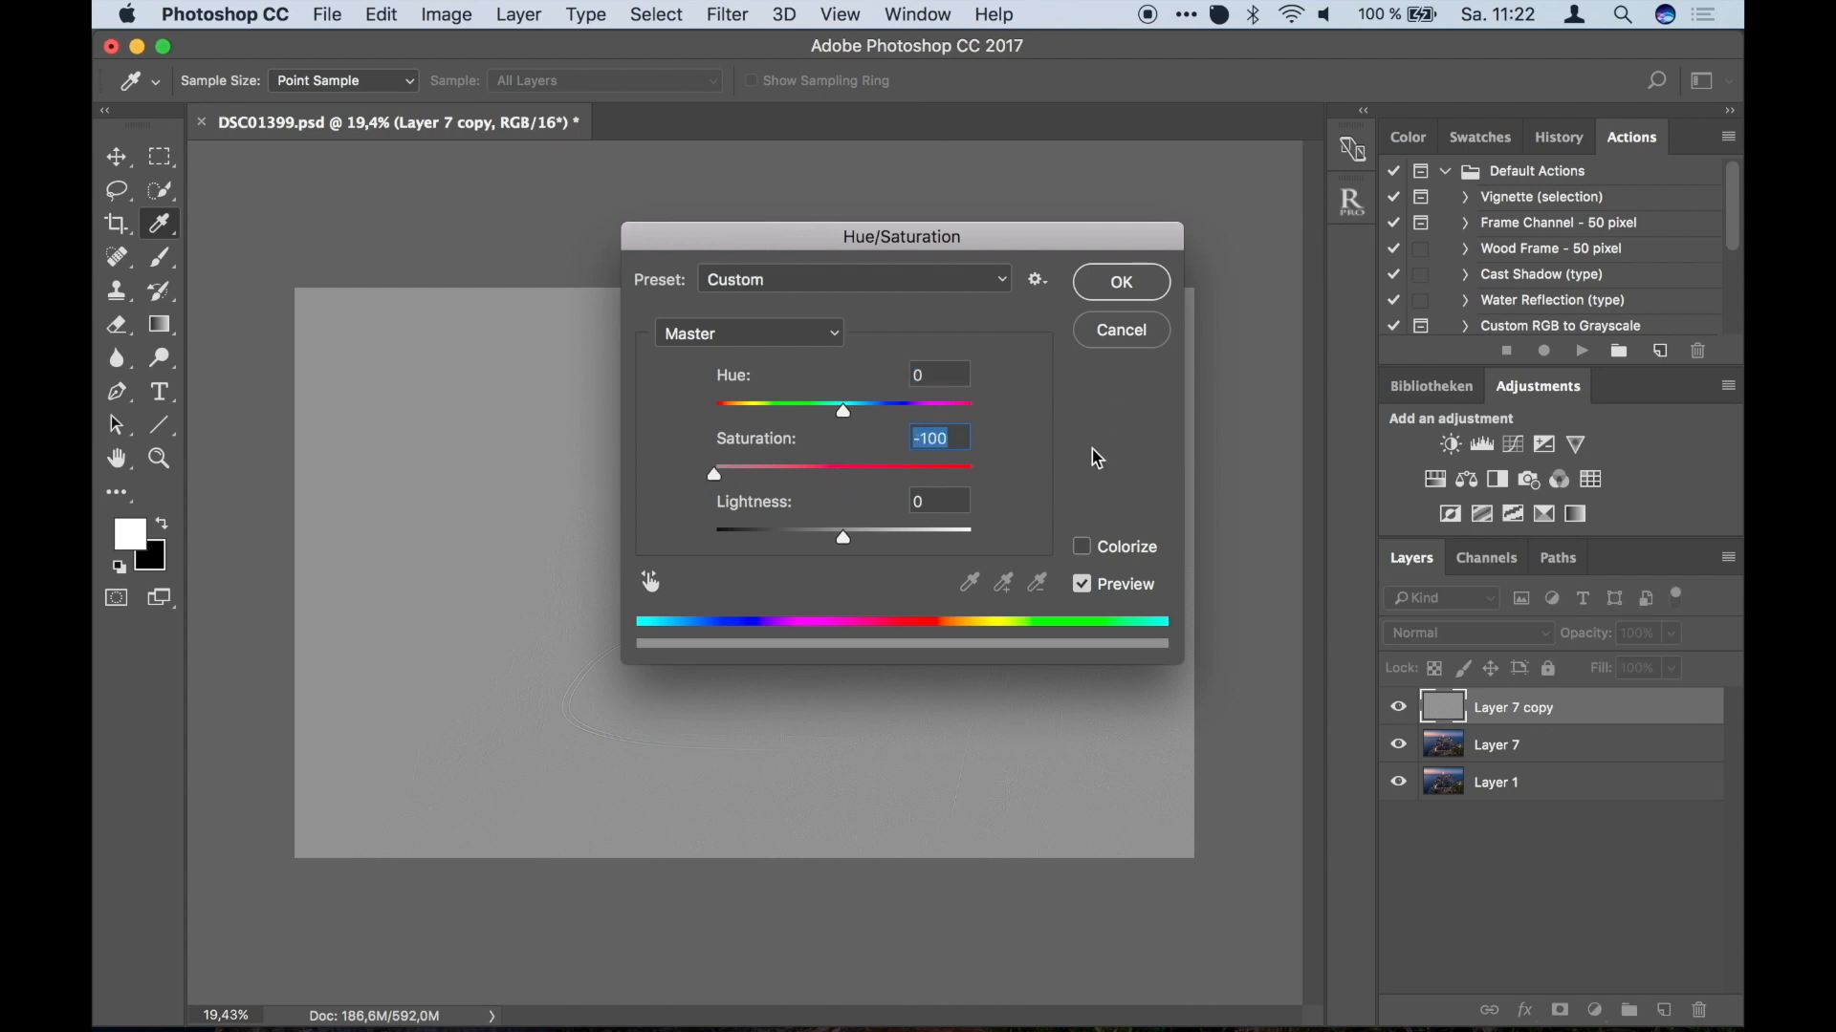
{"action": "left_click", "coordinate": [1134, 285]}
Set the blending mode of the high-pass layer to Overlay.
{"action": "scroll", "coordinate": [743, 609], "scroll_direction": "up", "scroll_amount": 3}
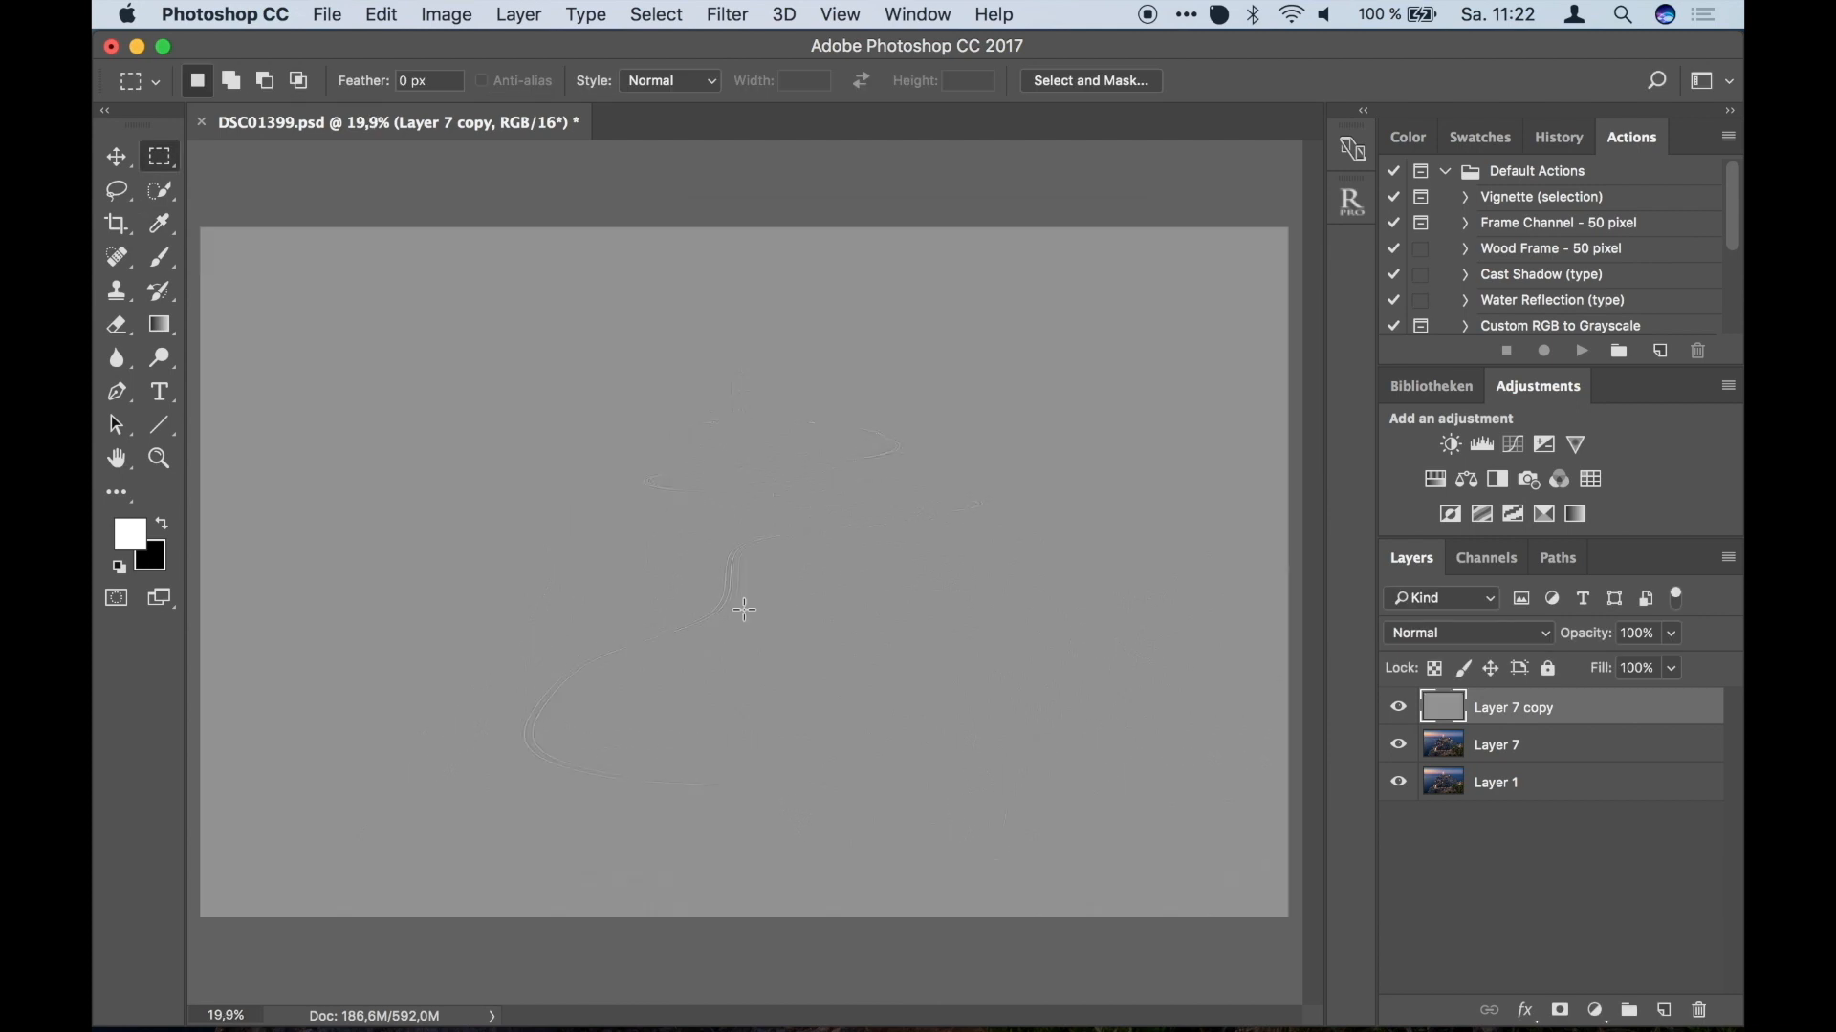
{"action": "left_click", "coordinate": [1491, 630]}
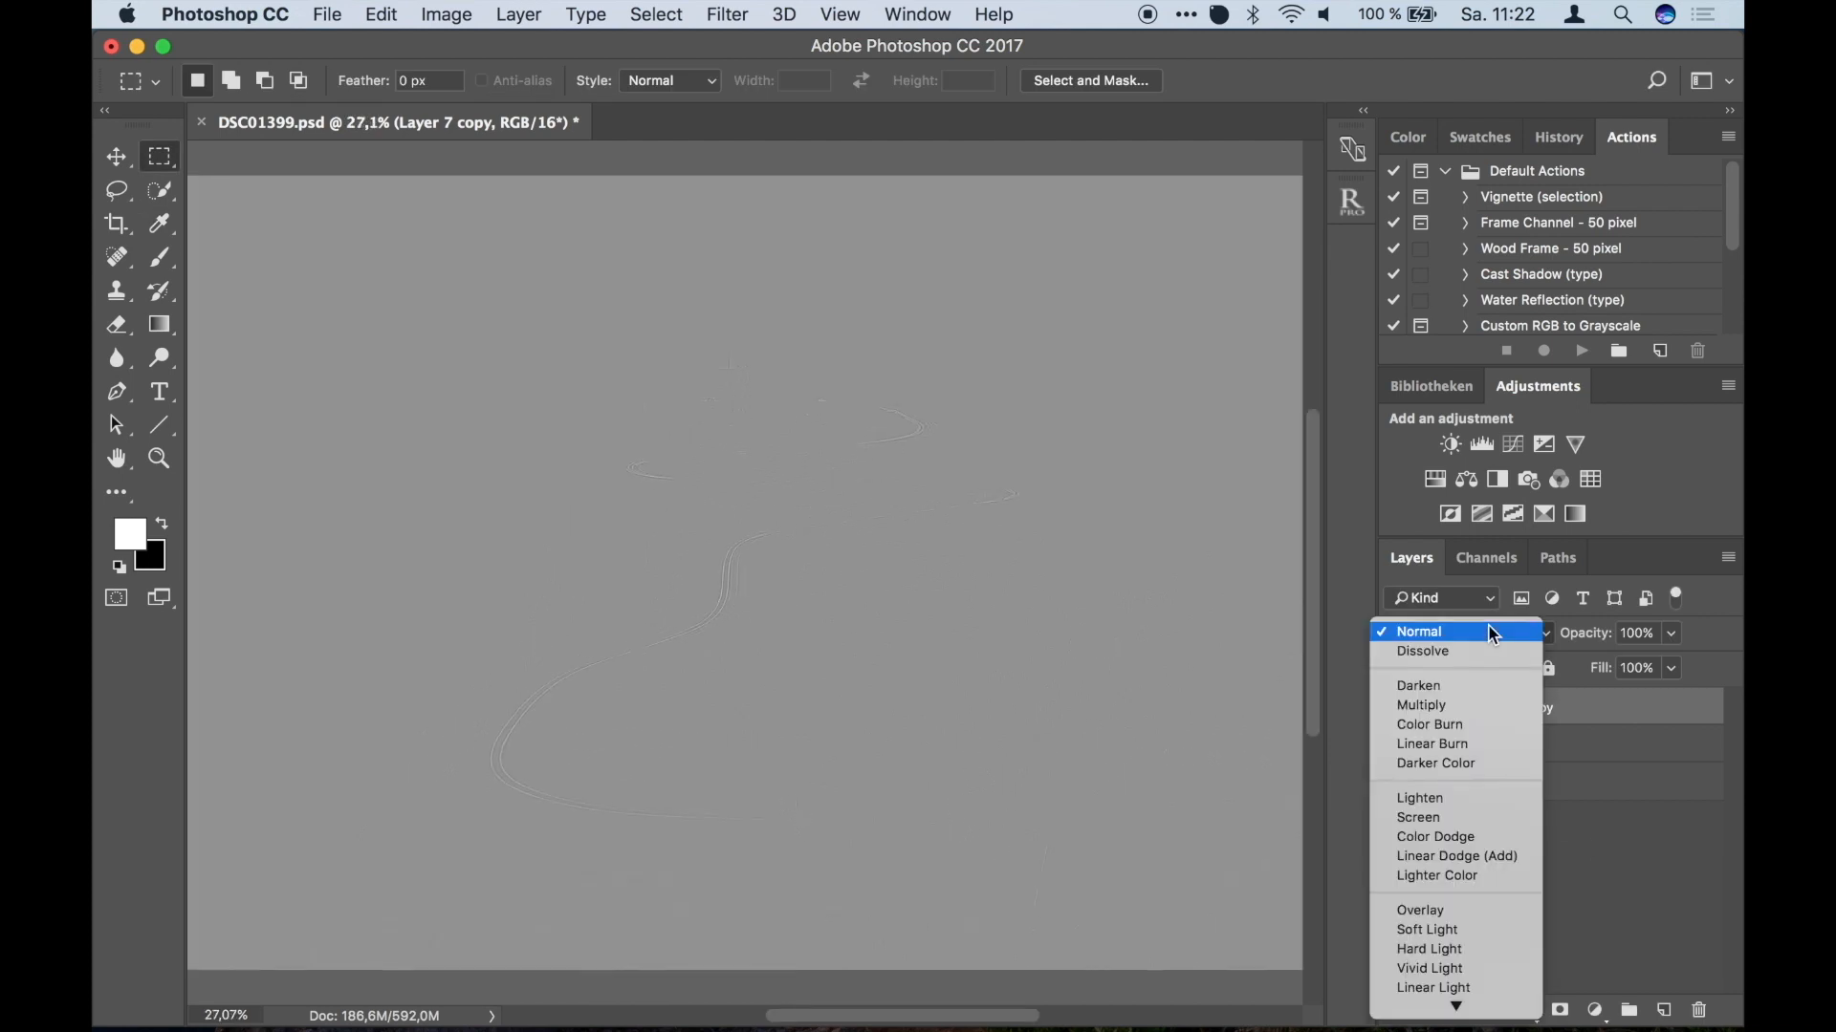
{"action": "left_click", "coordinate": [1455, 908]}
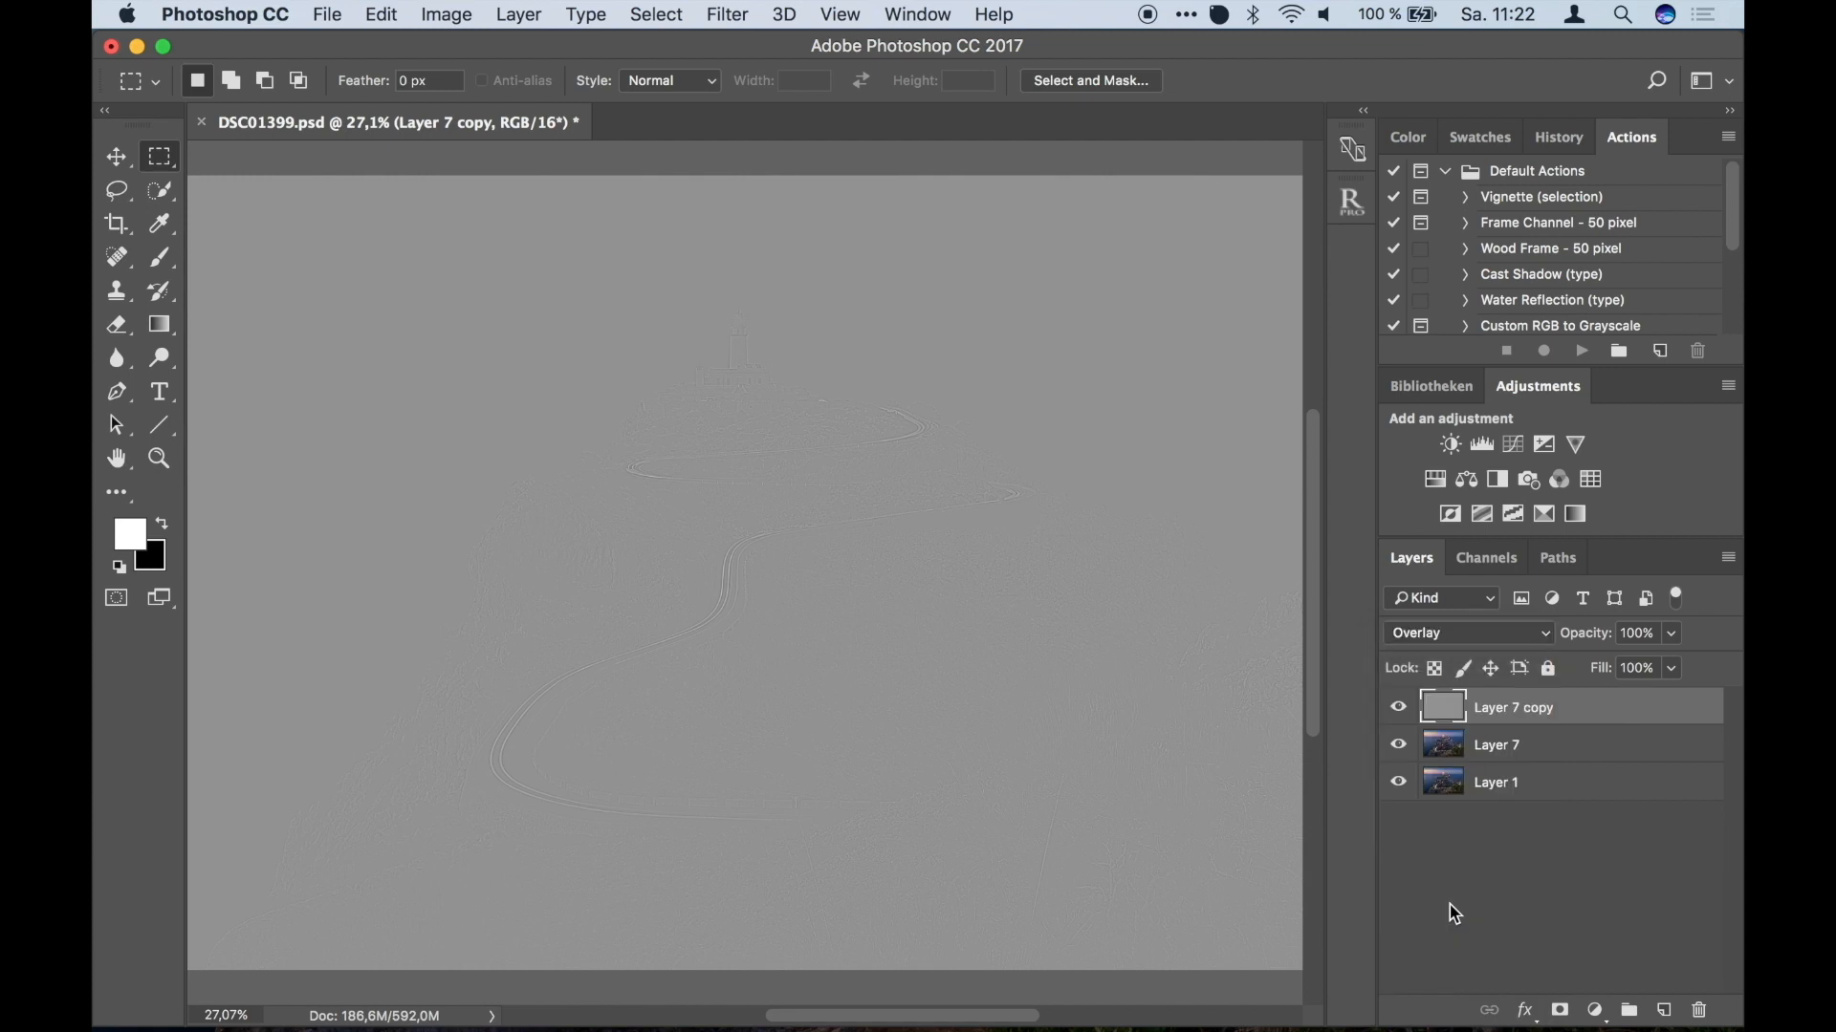
Examine the sharpening on the road and lighthouse up close by hiding and showing the high-pass layer.
{"action": "scroll", "coordinate": [666, 504], "scroll_direction": "up", "scroll_amount": 3}
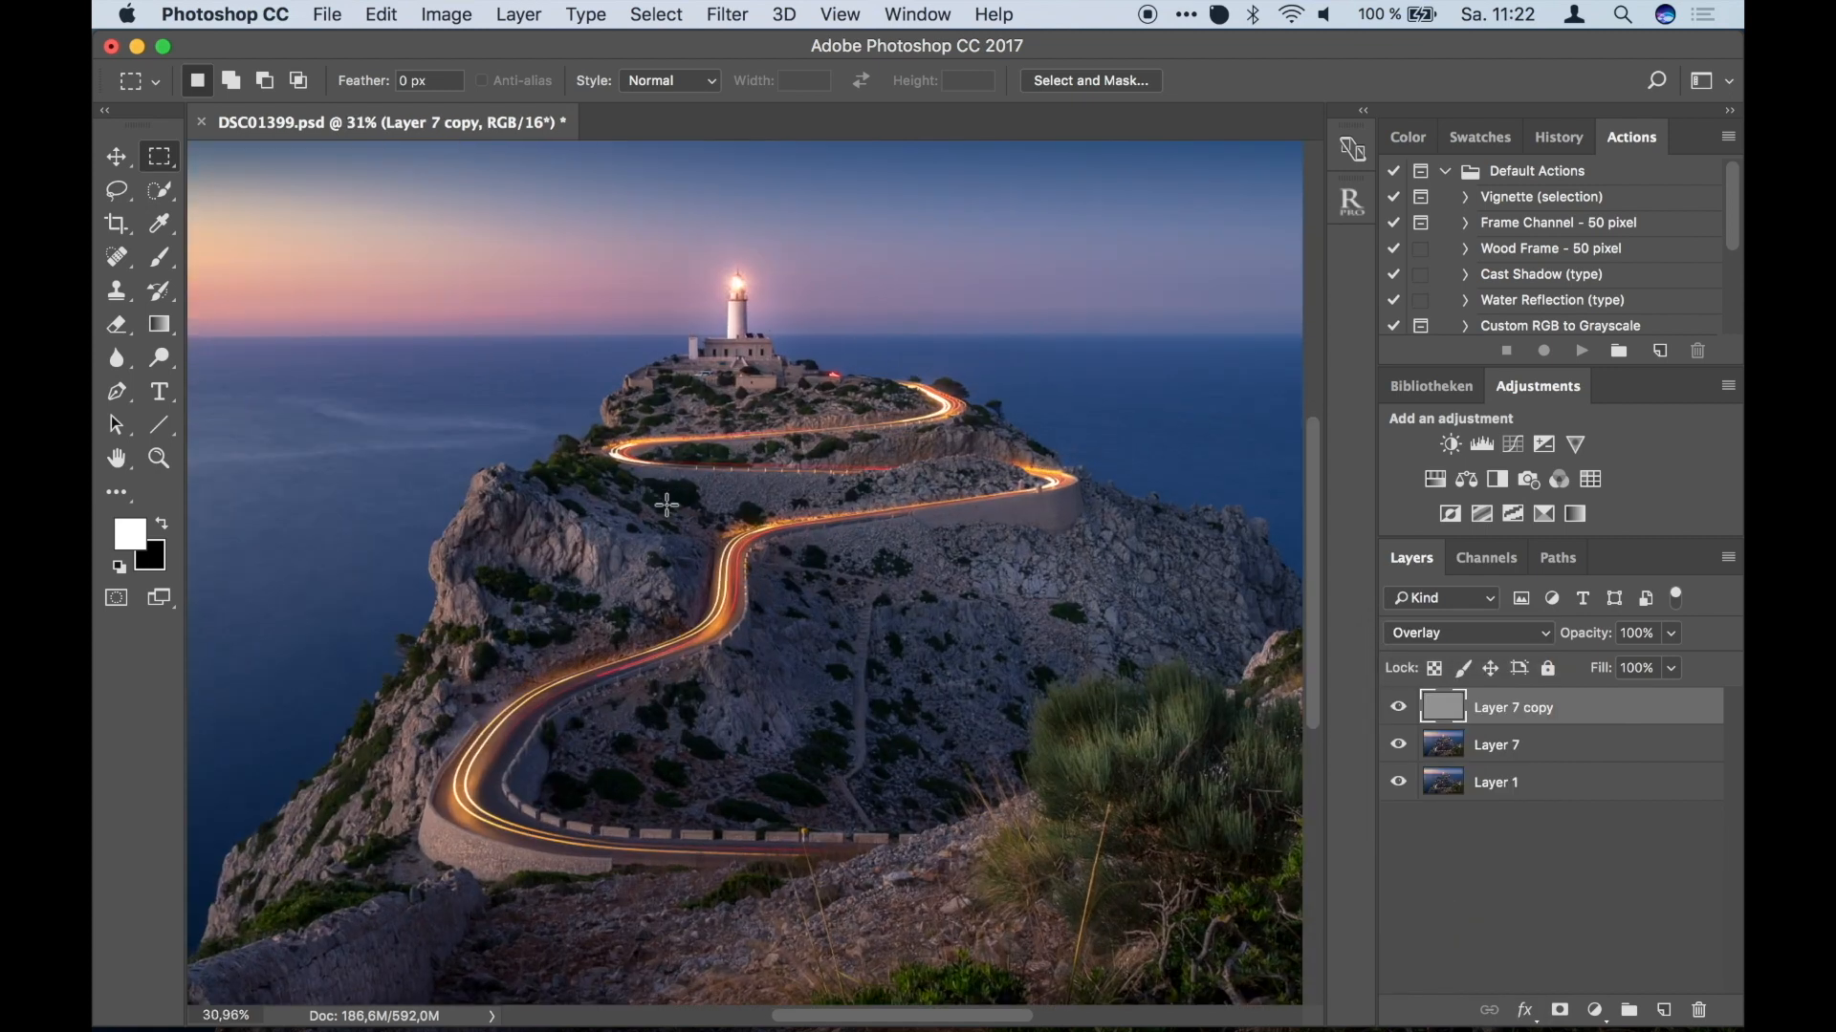
{"action": "scroll", "coordinate": [630, 536], "scroll_direction": "up", "scroll_amount": 3}
{"action": "scroll", "coordinate": [483, 526], "scroll_direction": "up", "scroll_amount": 4}
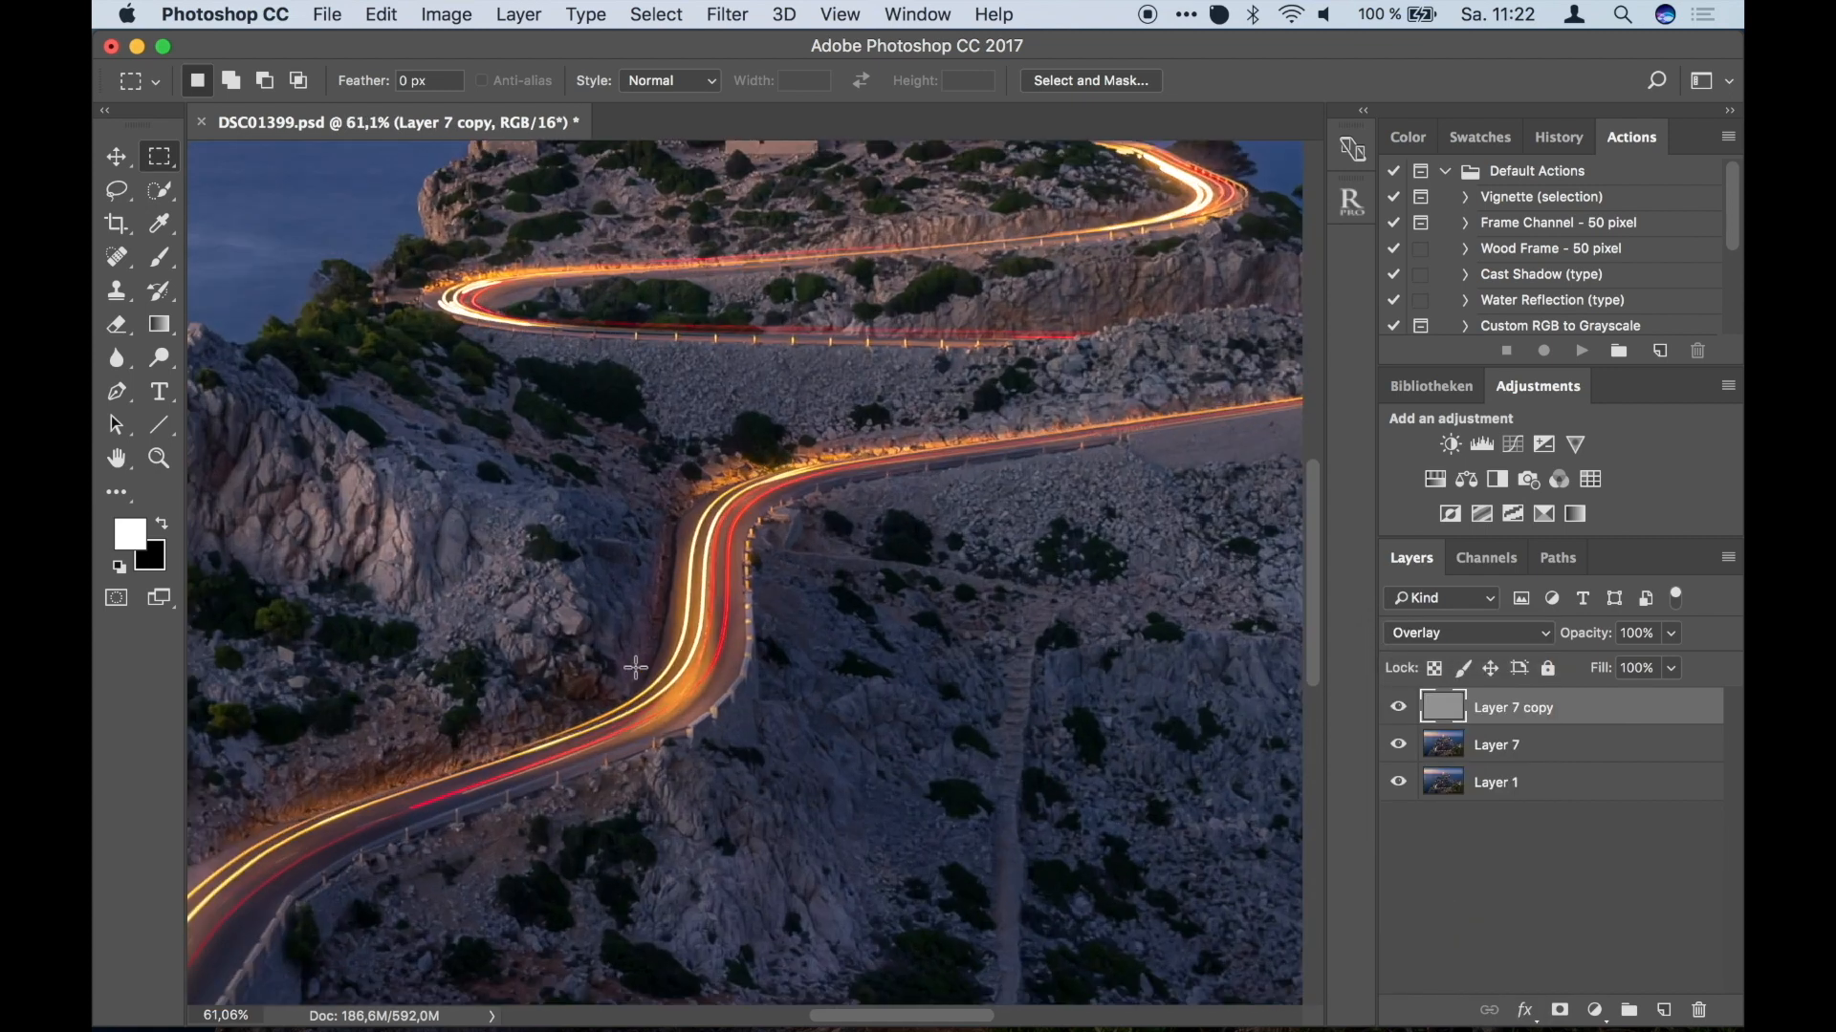
{"action": "scroll", "coordinate": [975, 529], "scroll_direction": "up", "scroll_amount": 1}
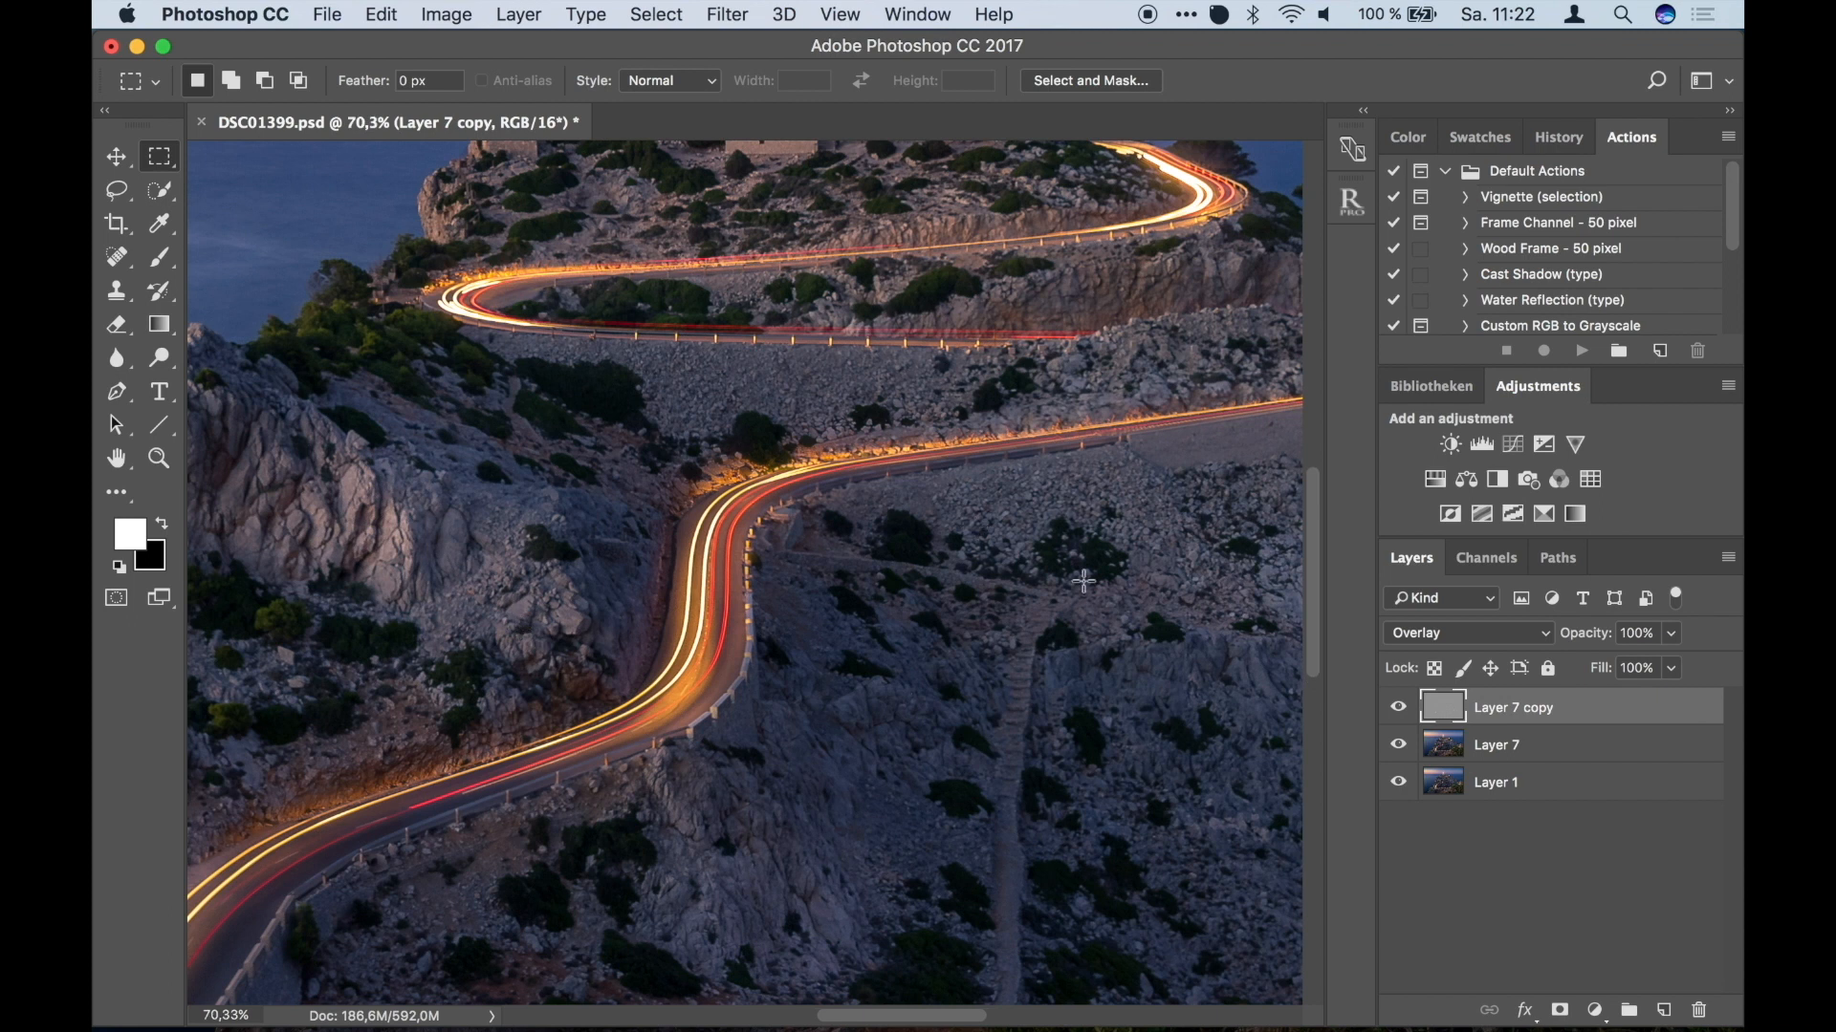
{"action": "left_click", "coordinate": [1398, 712]}
{"action": "left_click", "coordinate": [1397, 709]}
{"action": "scroll", "coordinate": [791, 573], "scroll_direction": "up", "scroll_amount": 5}
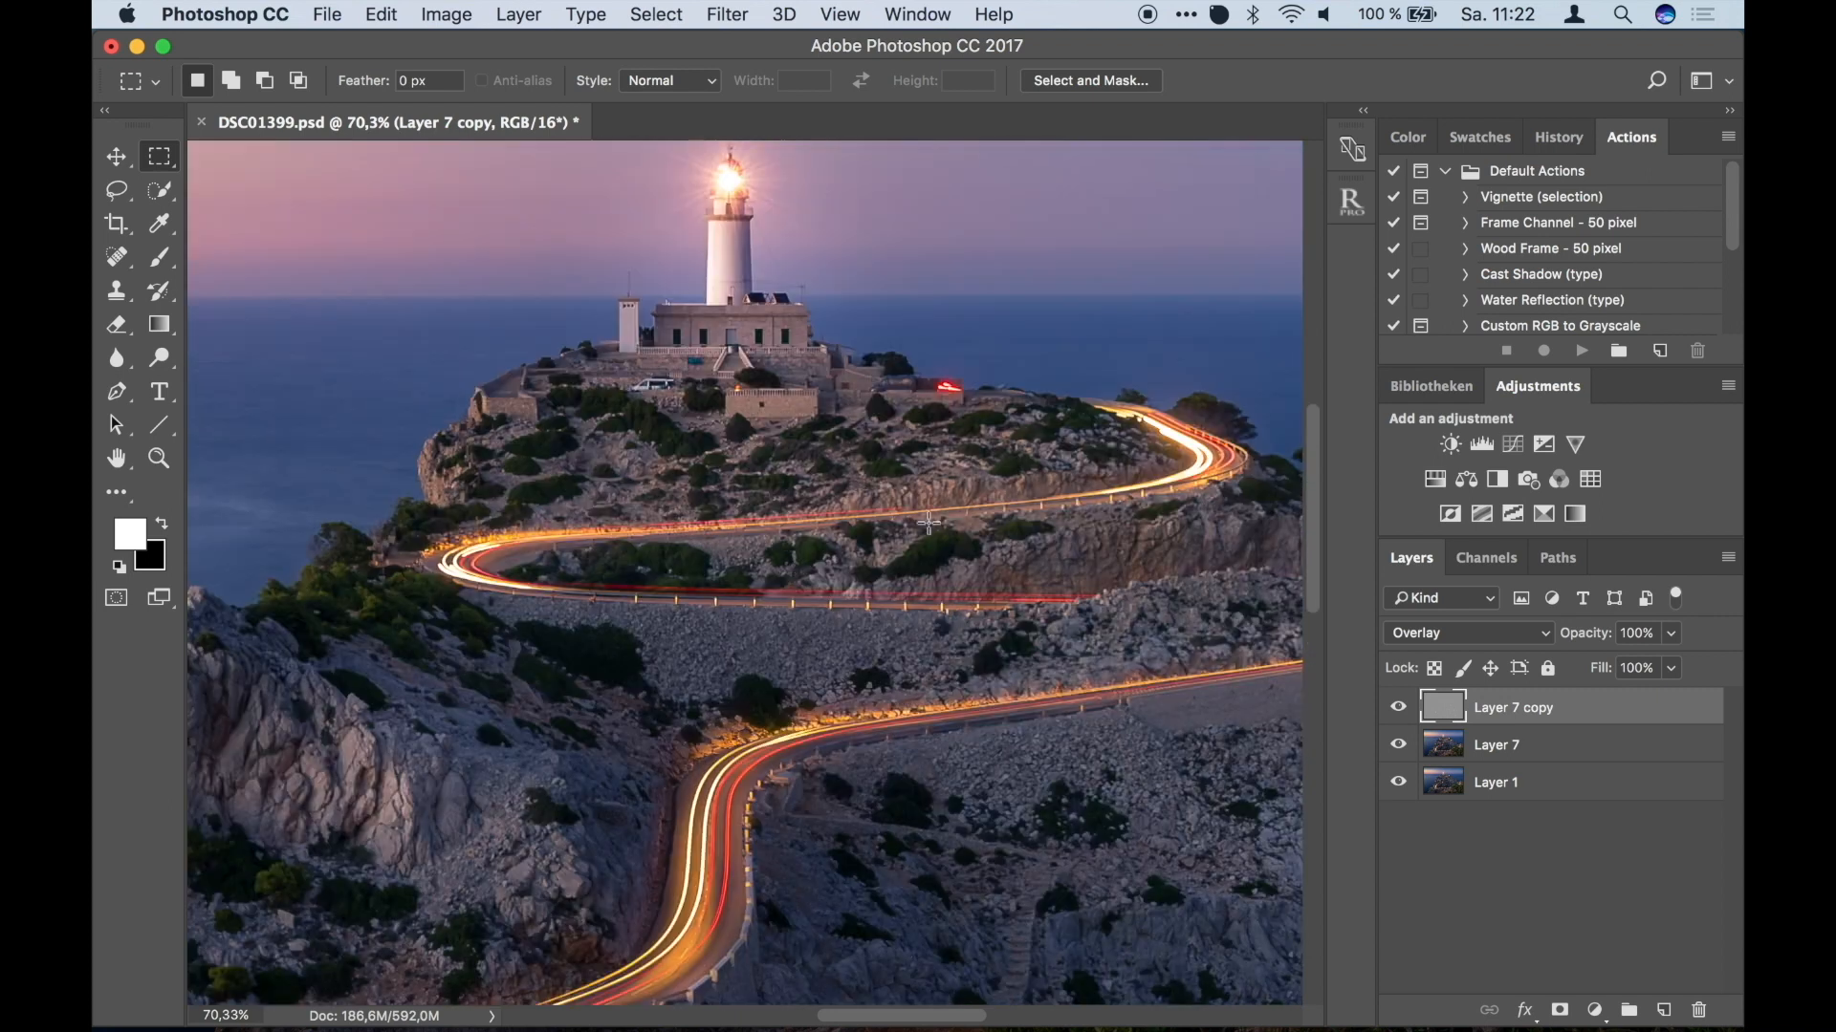
{"action": "left_click", "coordinate": [1398, 709]}
{"action": "left_click", "coordinate": [1397, 708]}
{"action": "scroll", "coordinate": [745, 569], "scroll_direction": "down", "scroll_amount": 5}
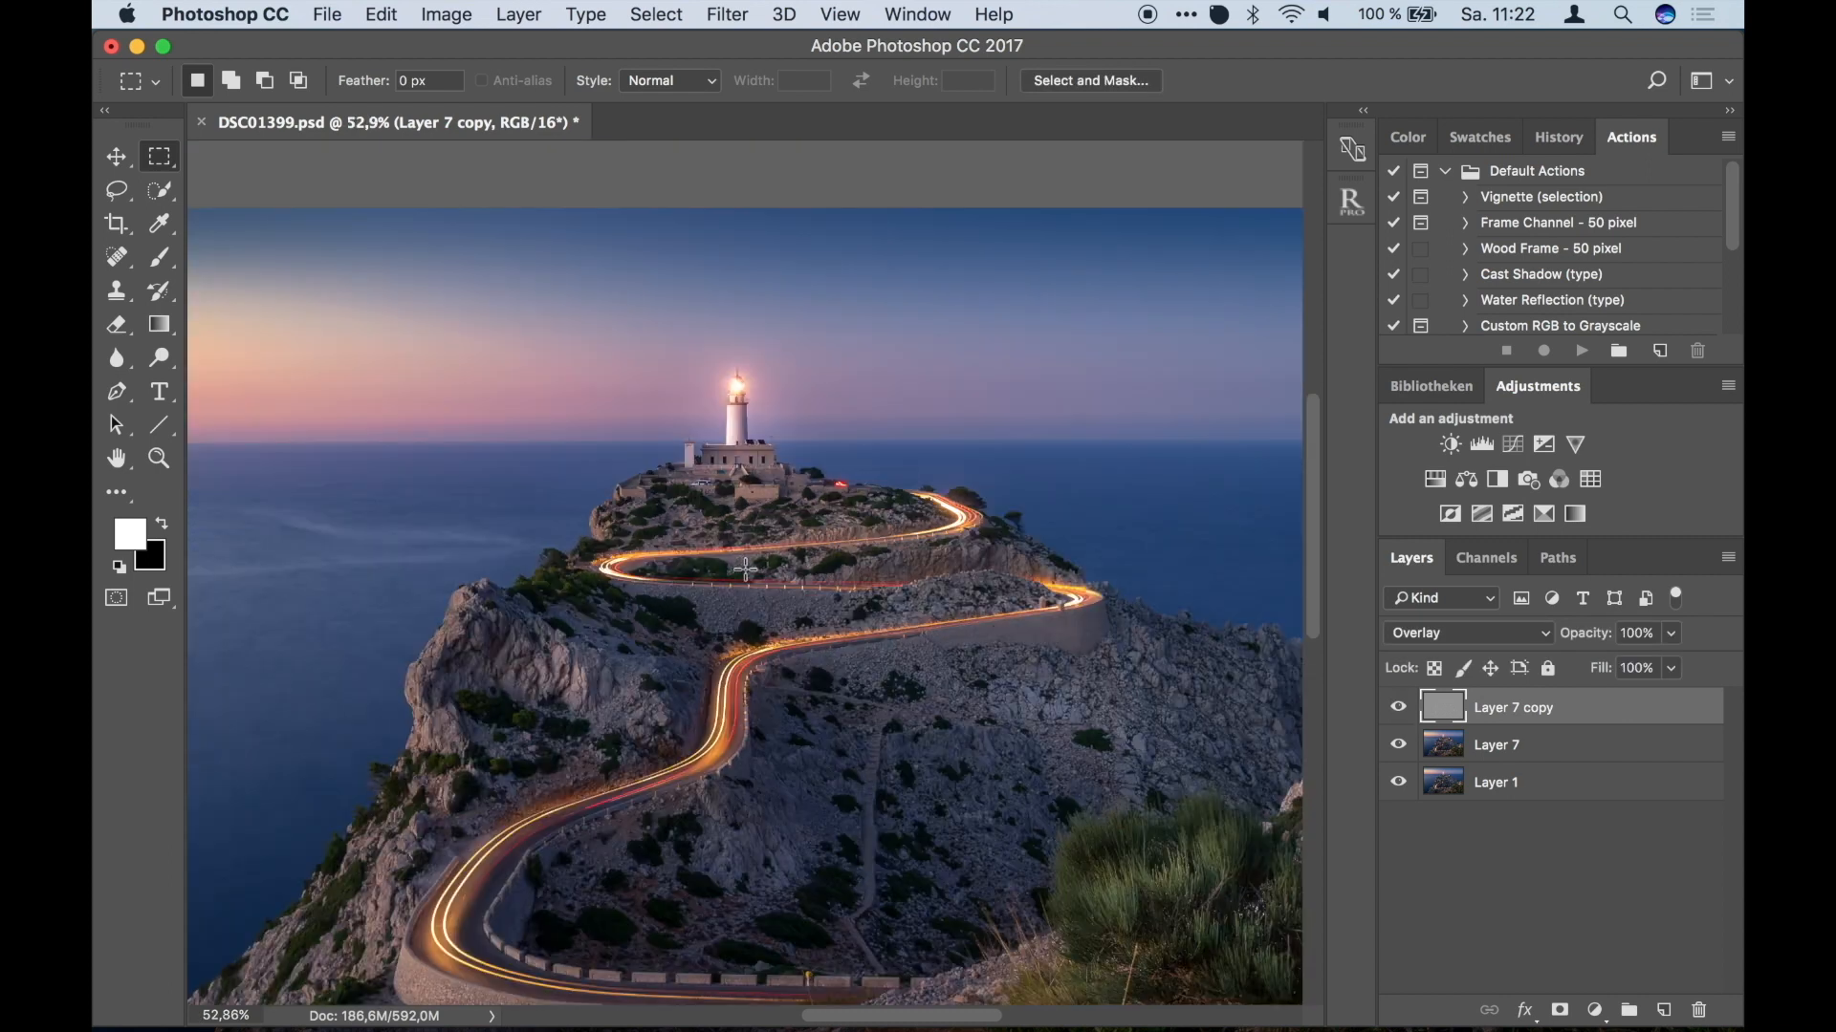
{"action": "scroll", "coordinate": [909, 864], "scroll_direction": "down", "scroll_amount": 5}
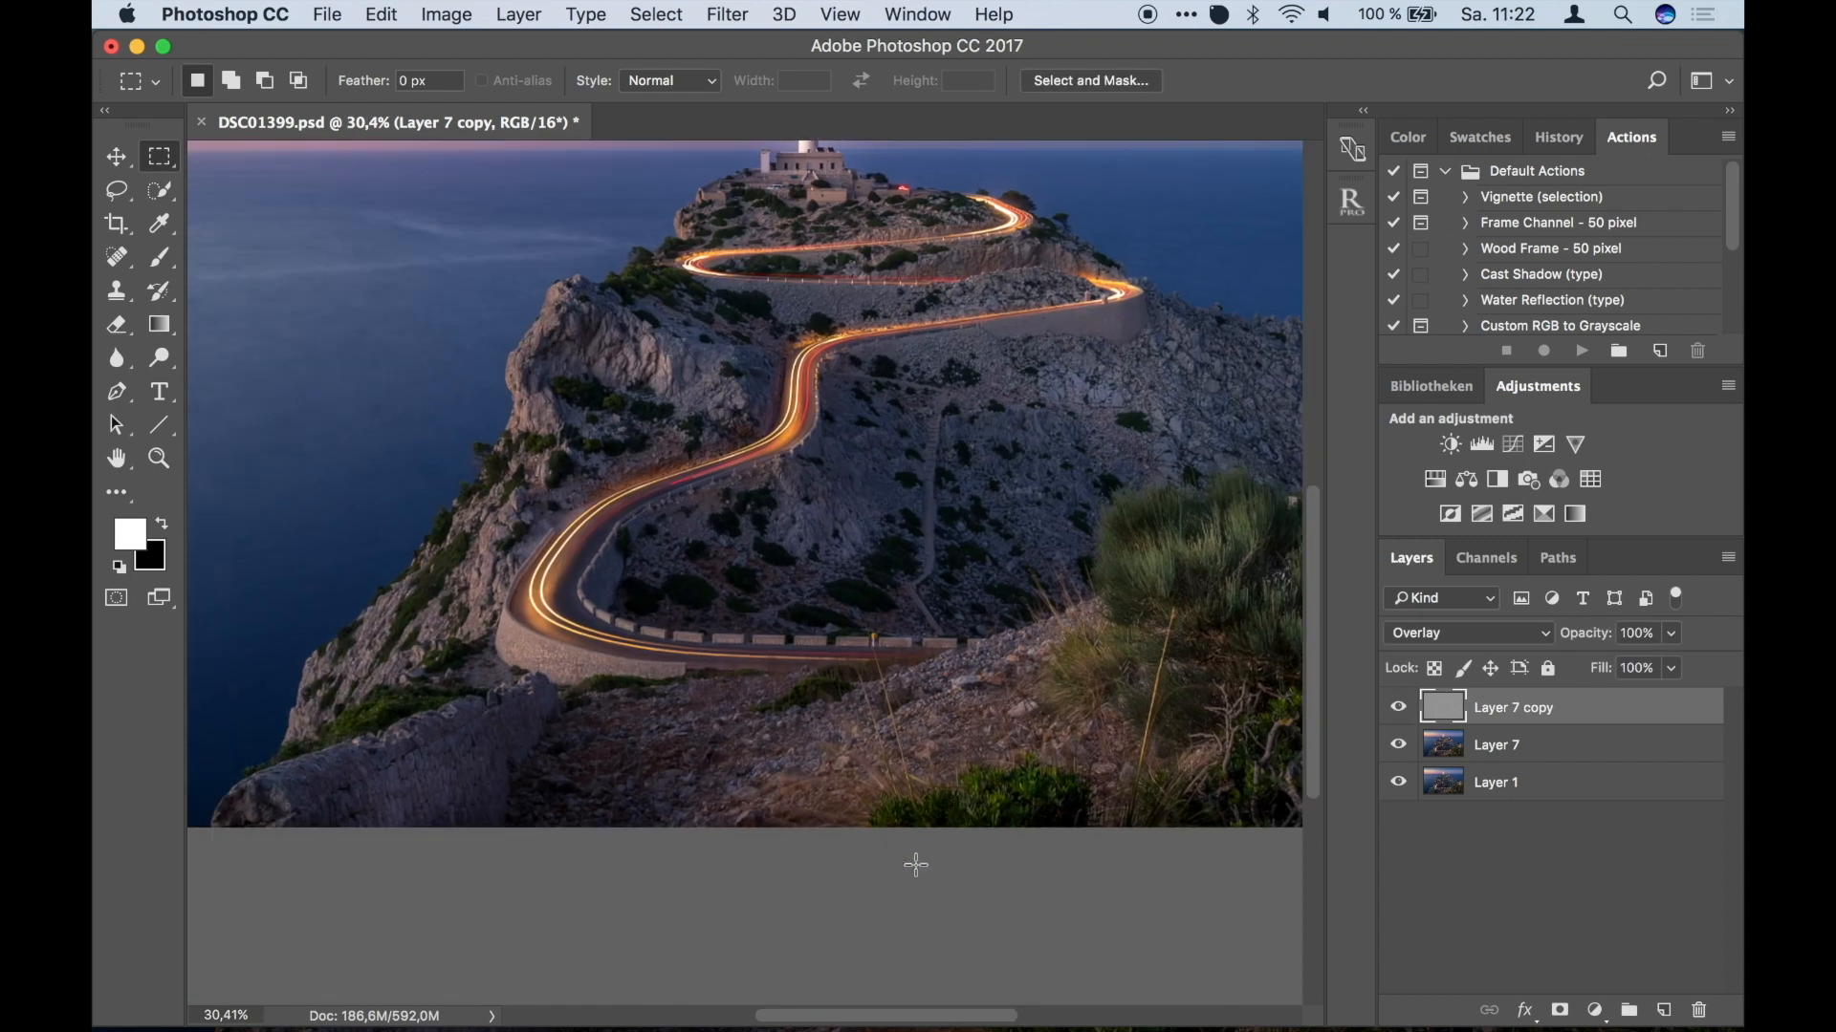
Start exporting the finished, sharpened lighthouse image.
{"action": "scroll", "coordinate": [915, 864], "scroll_direction": "down", "scroll_amount": 3}
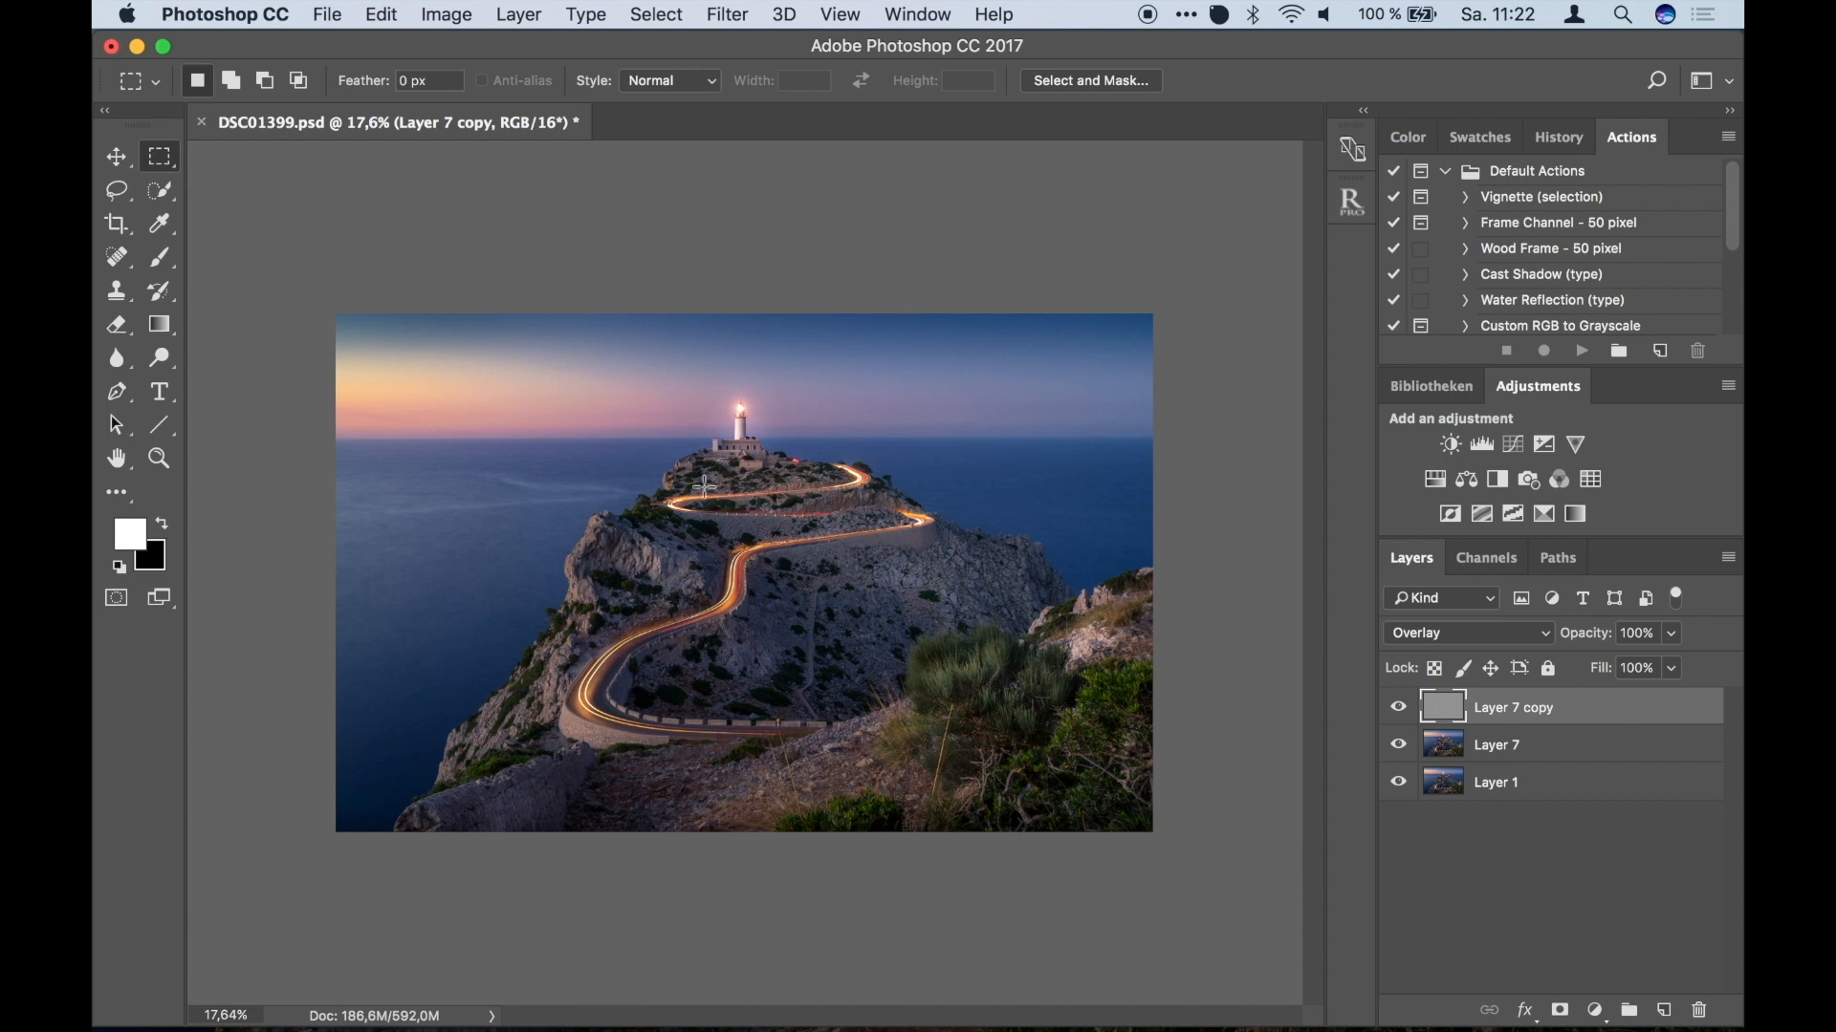
{"action": "scroll", "coordinate": [668, 548], "scroll_direction": "up", "scroll_amount": 1}
{"action": "scroll", "coordinate": [668, 548], "scroll_direction": "up", "scroll_amount": 3}
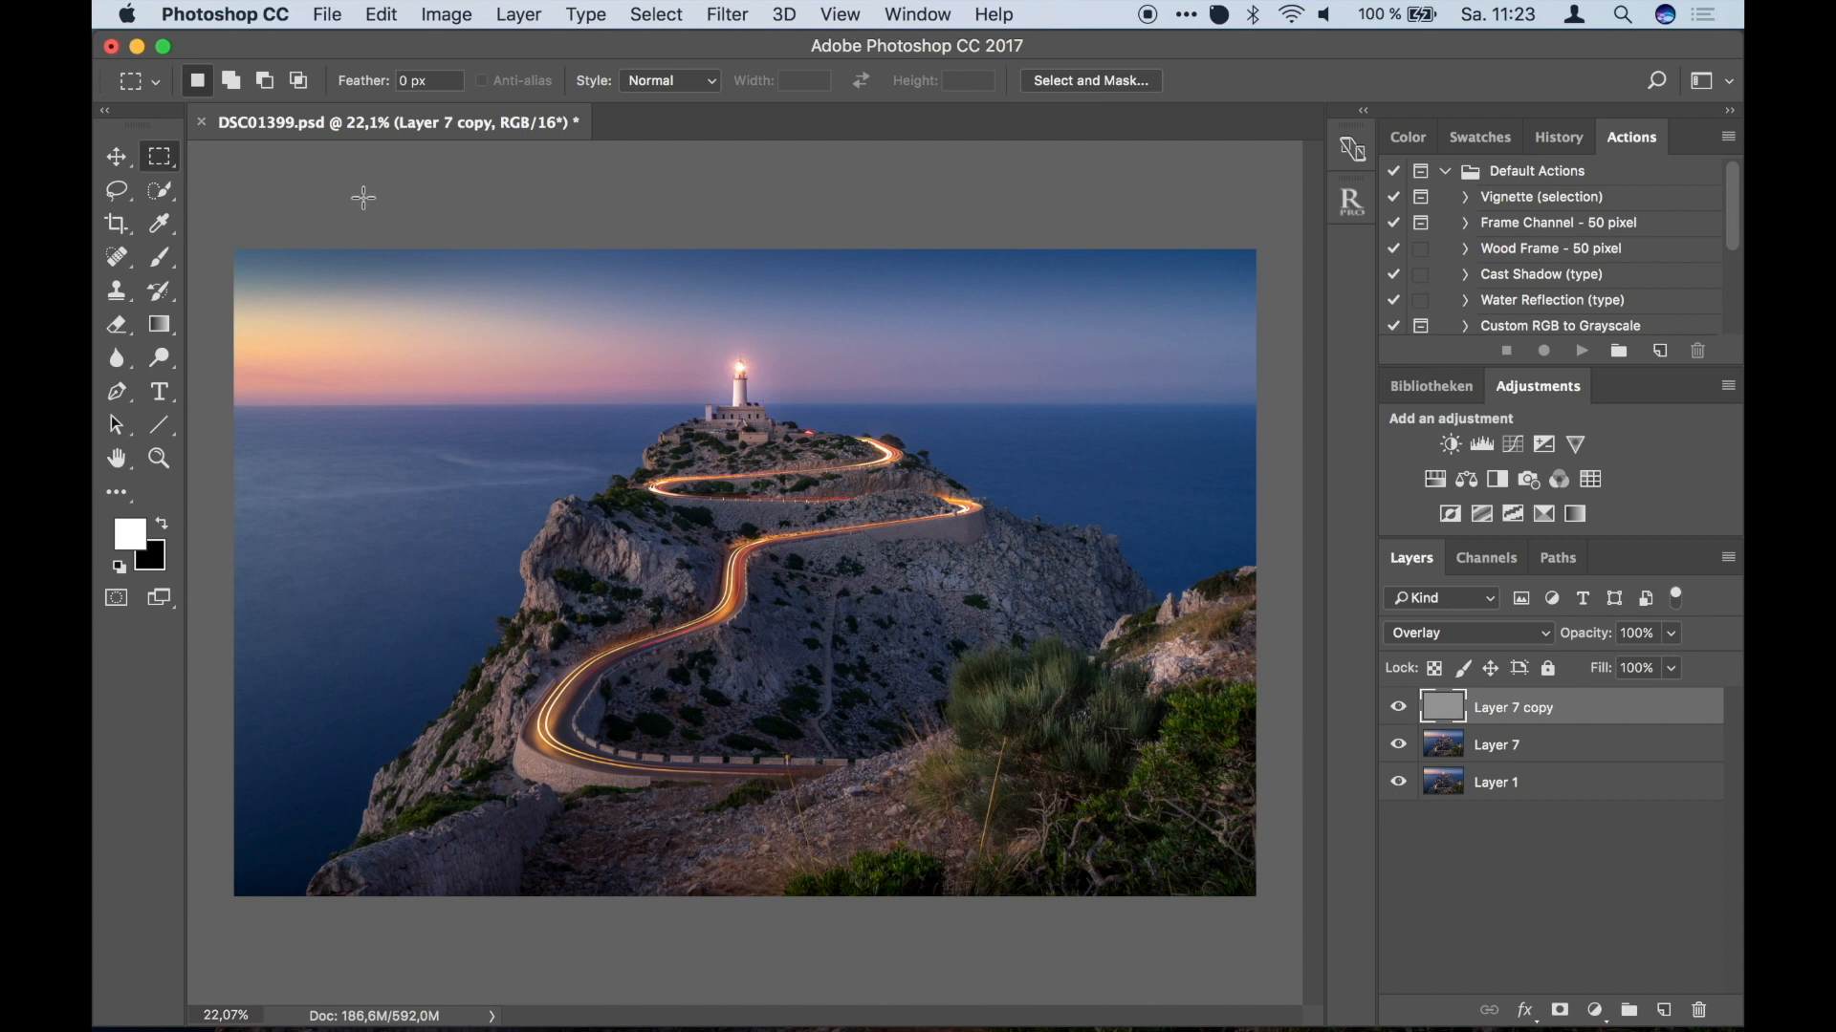
{"action": "left_click", "coordinate": [329, 13]}
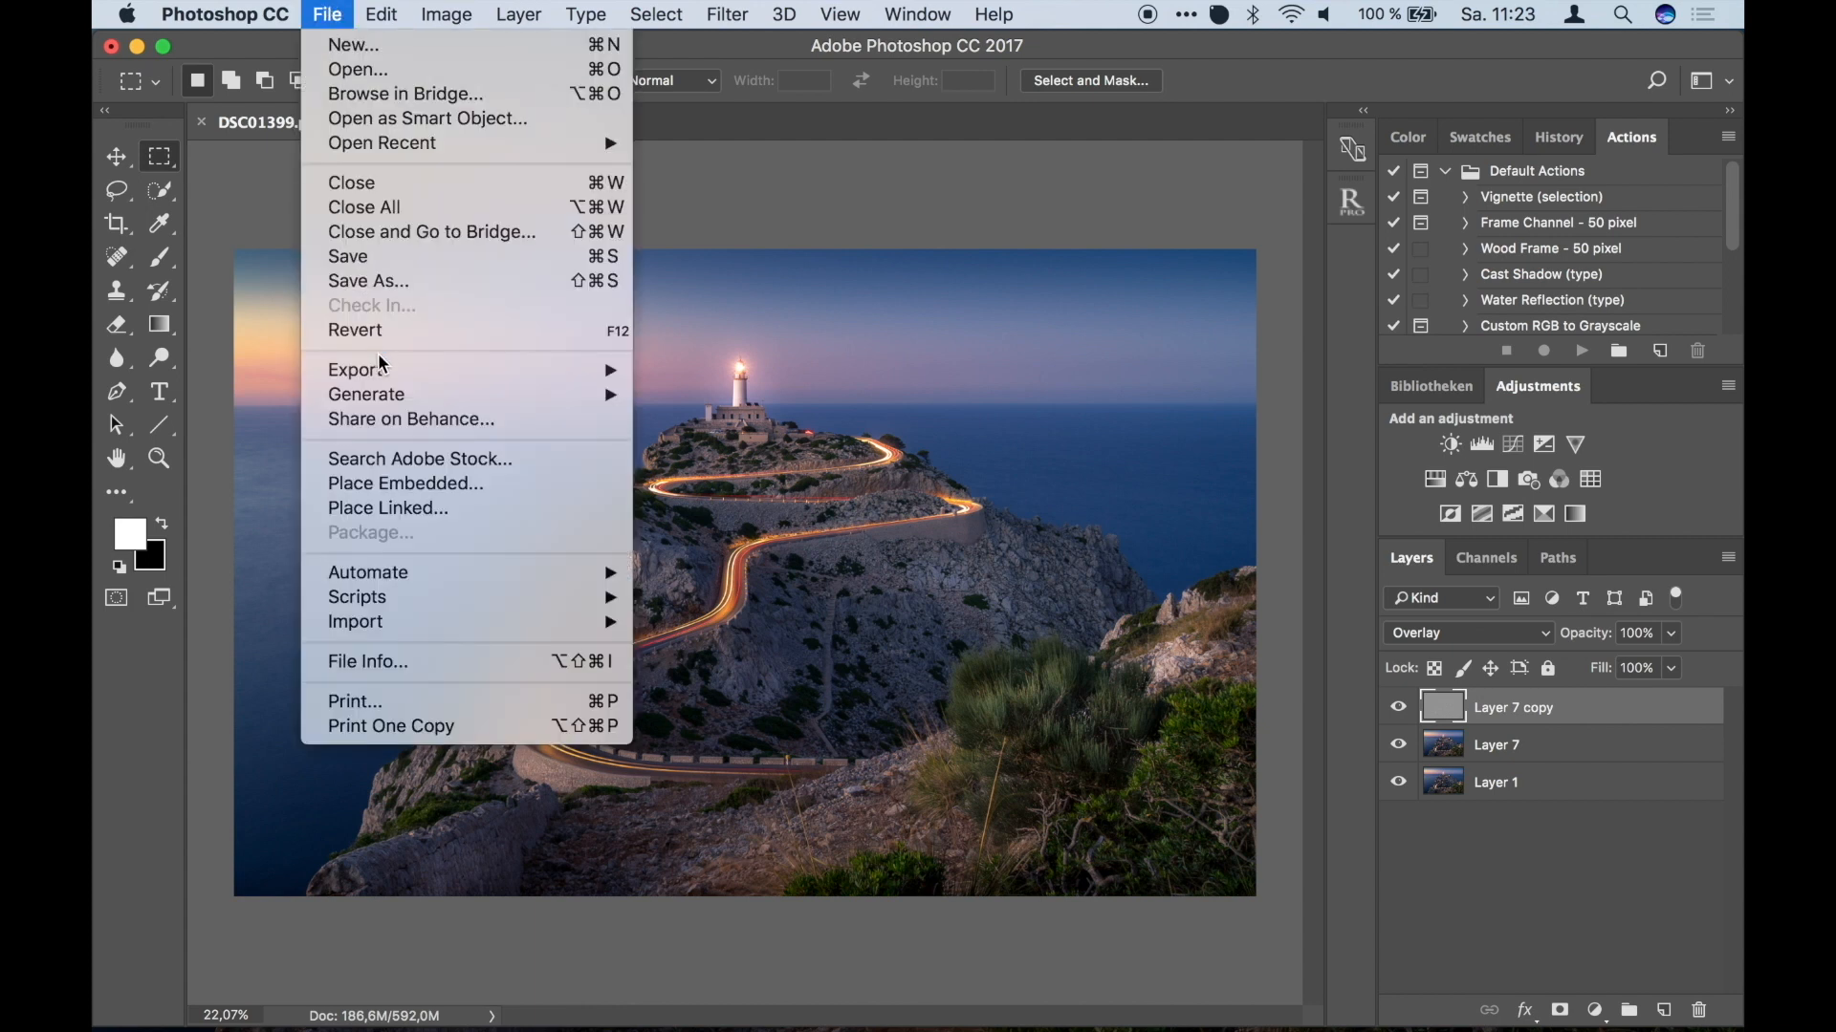
{"action": "mouse_move", "coordinate": [469, 371]}
{"action": "left_click", "coordinate": [734, 477]}
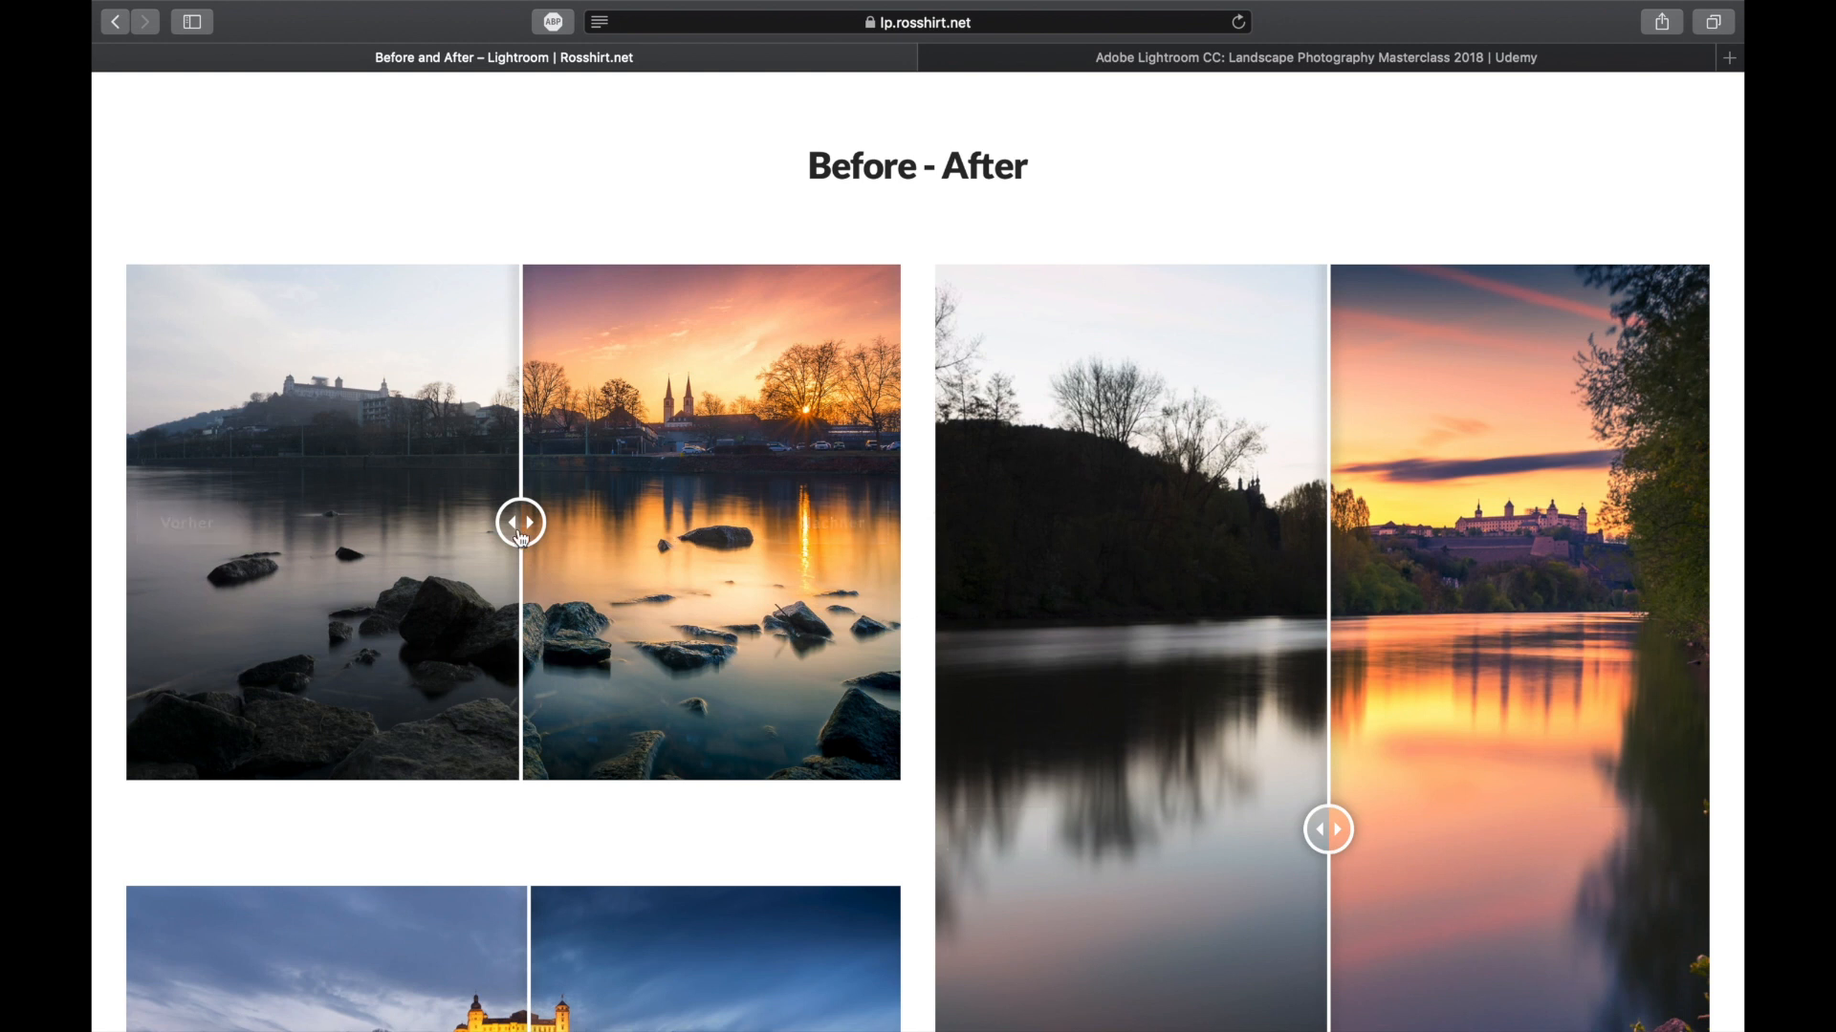
In the web browser, compare the before and after versions of the two river sunset photos on the Before - After page.
{"action": "scroll", "coordinate": [655, 541], "scroll_direction": "down", "scroll_amount": 1}
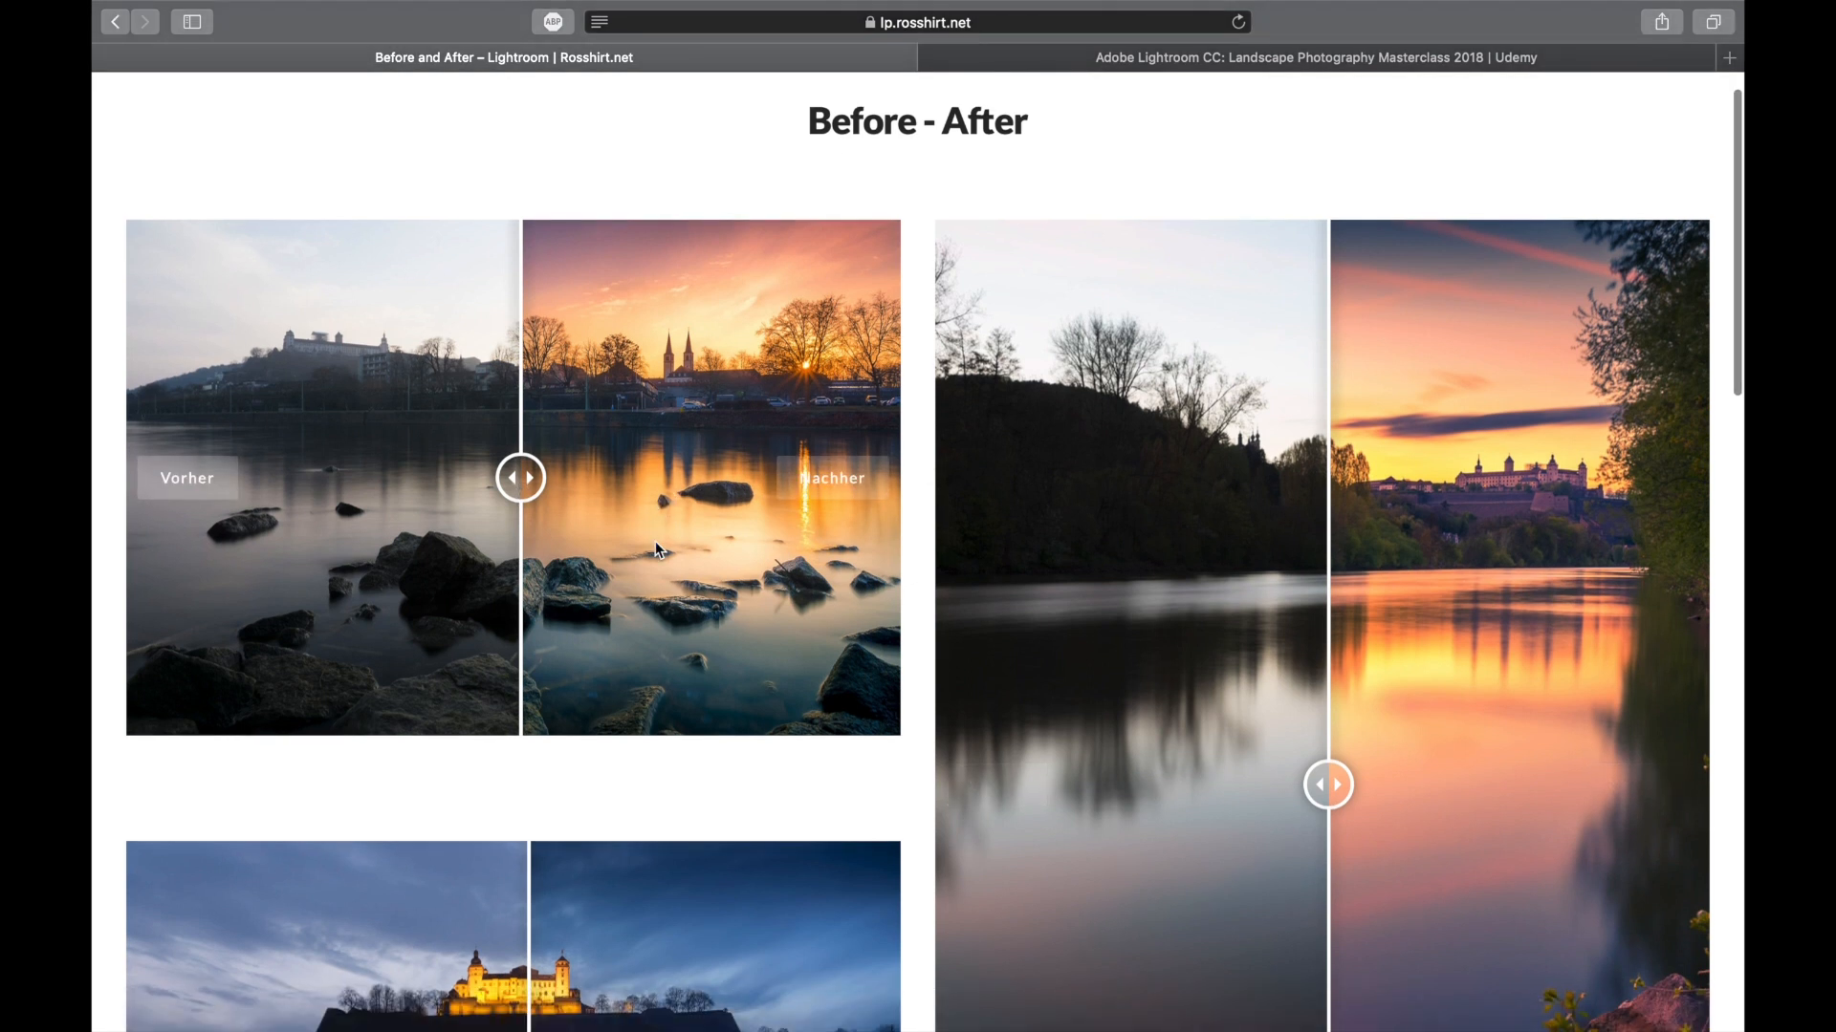
{"action": "left_click_drag", "start_coordinate": [508, 480], "coordinate": [384, 499]}
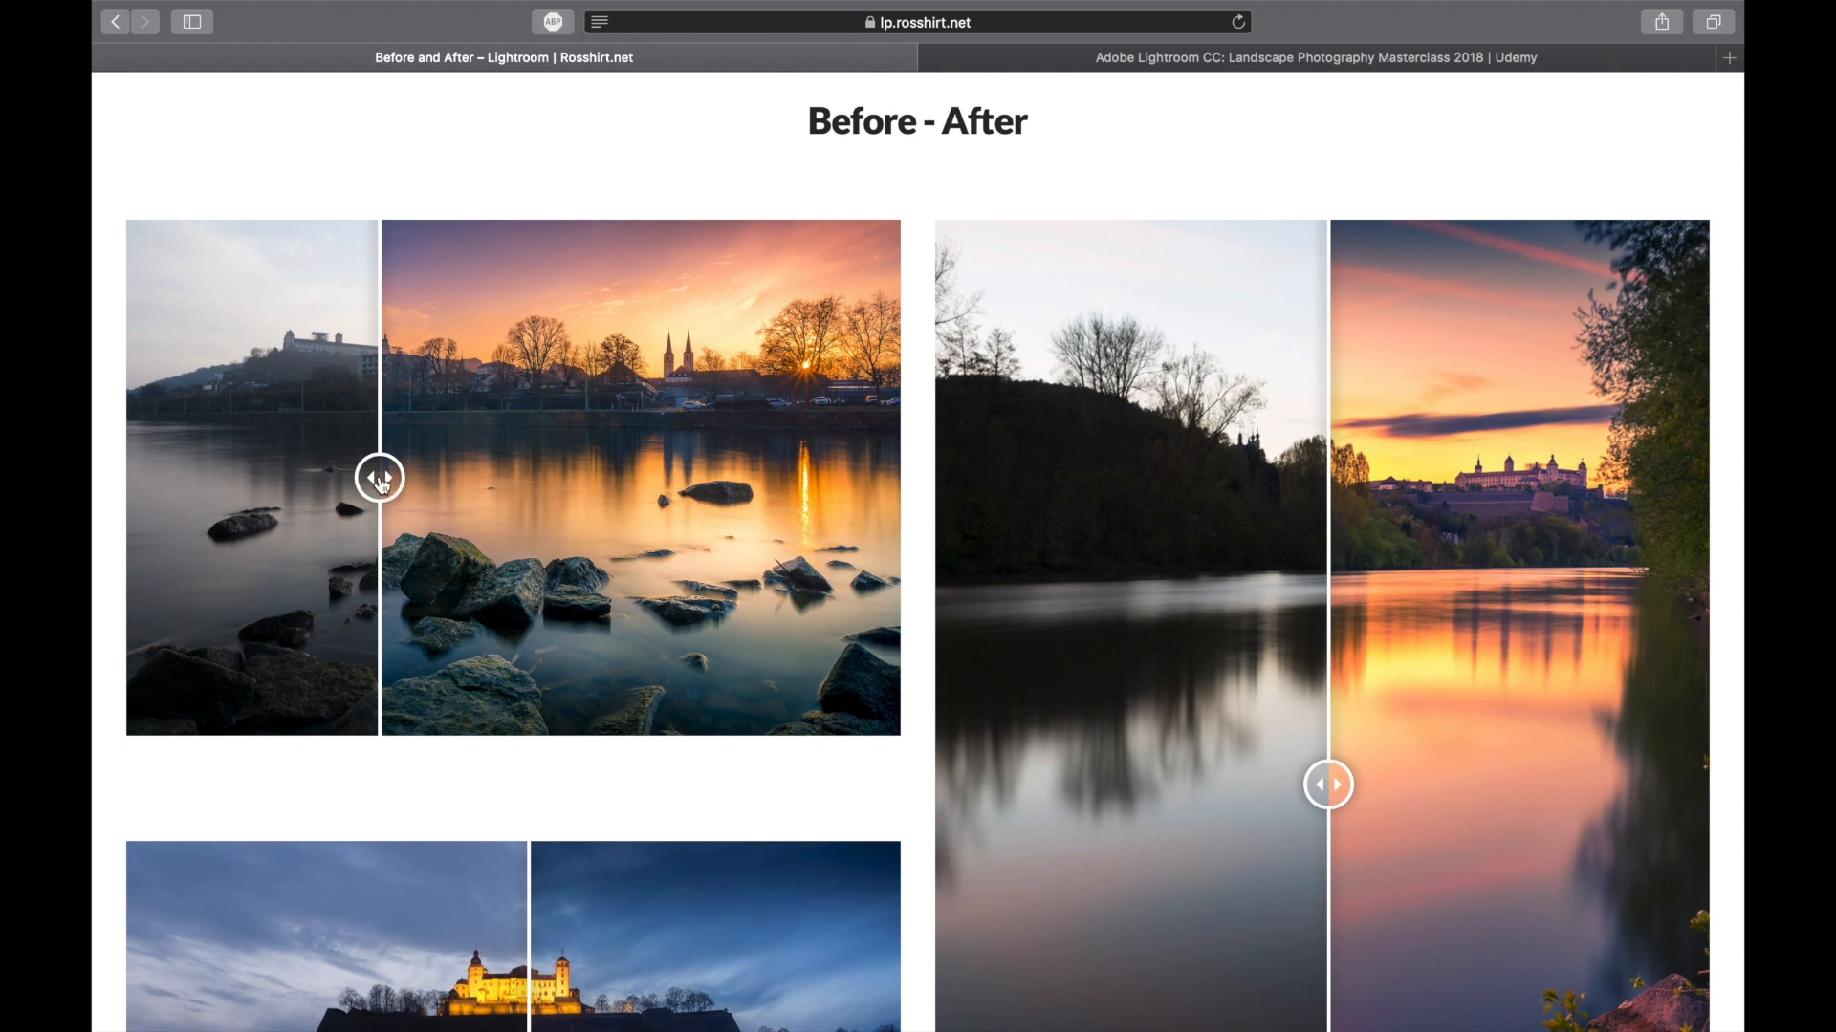
{"action": "scroll", "coordinate": [1216, 698], "scroll_direction": "down", "scroll_amount": 3}
{"action": "left_click_drag", "start_coordinate": [1328, 643], "coordinate": [1693, 648]}
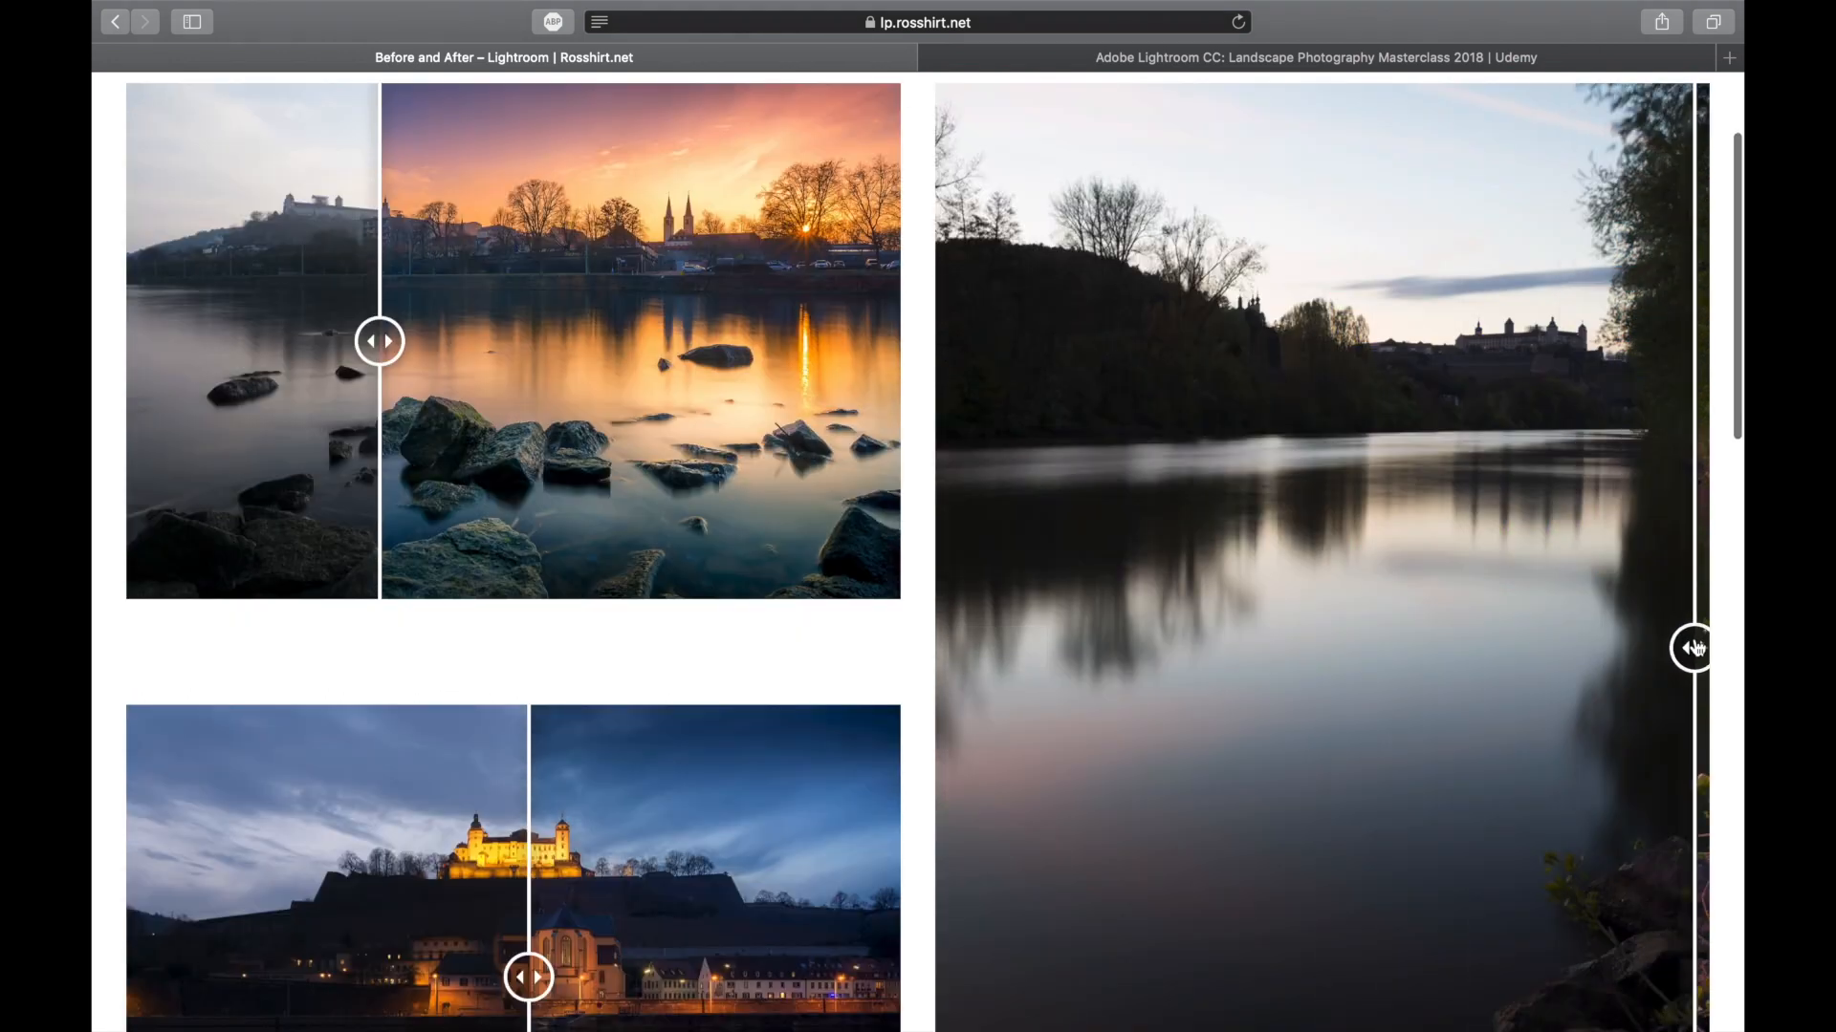
{"action": "scroll", "coordinate": [1568, 693], "scroll_direction": "down", "scroll_amount": 2}
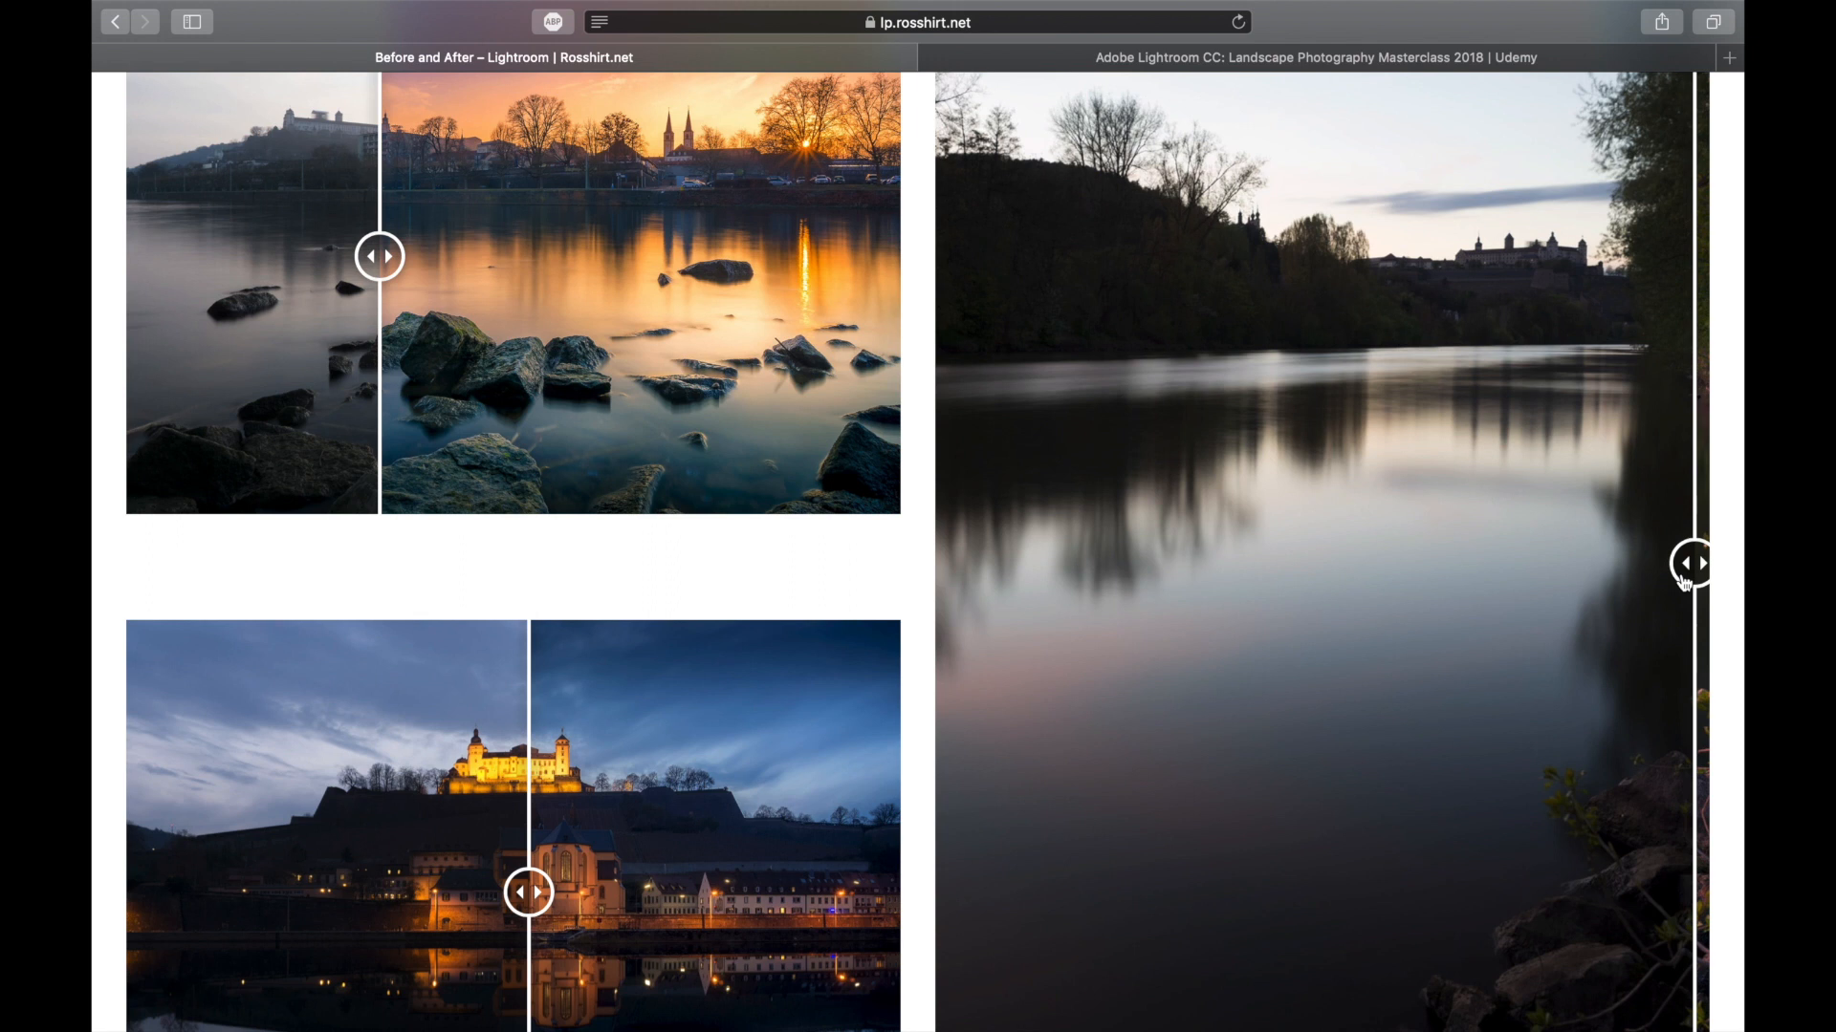
{"action": "left_click_drag", "start_coordinate": [1685, 580], "coordinate": [945, 555]}
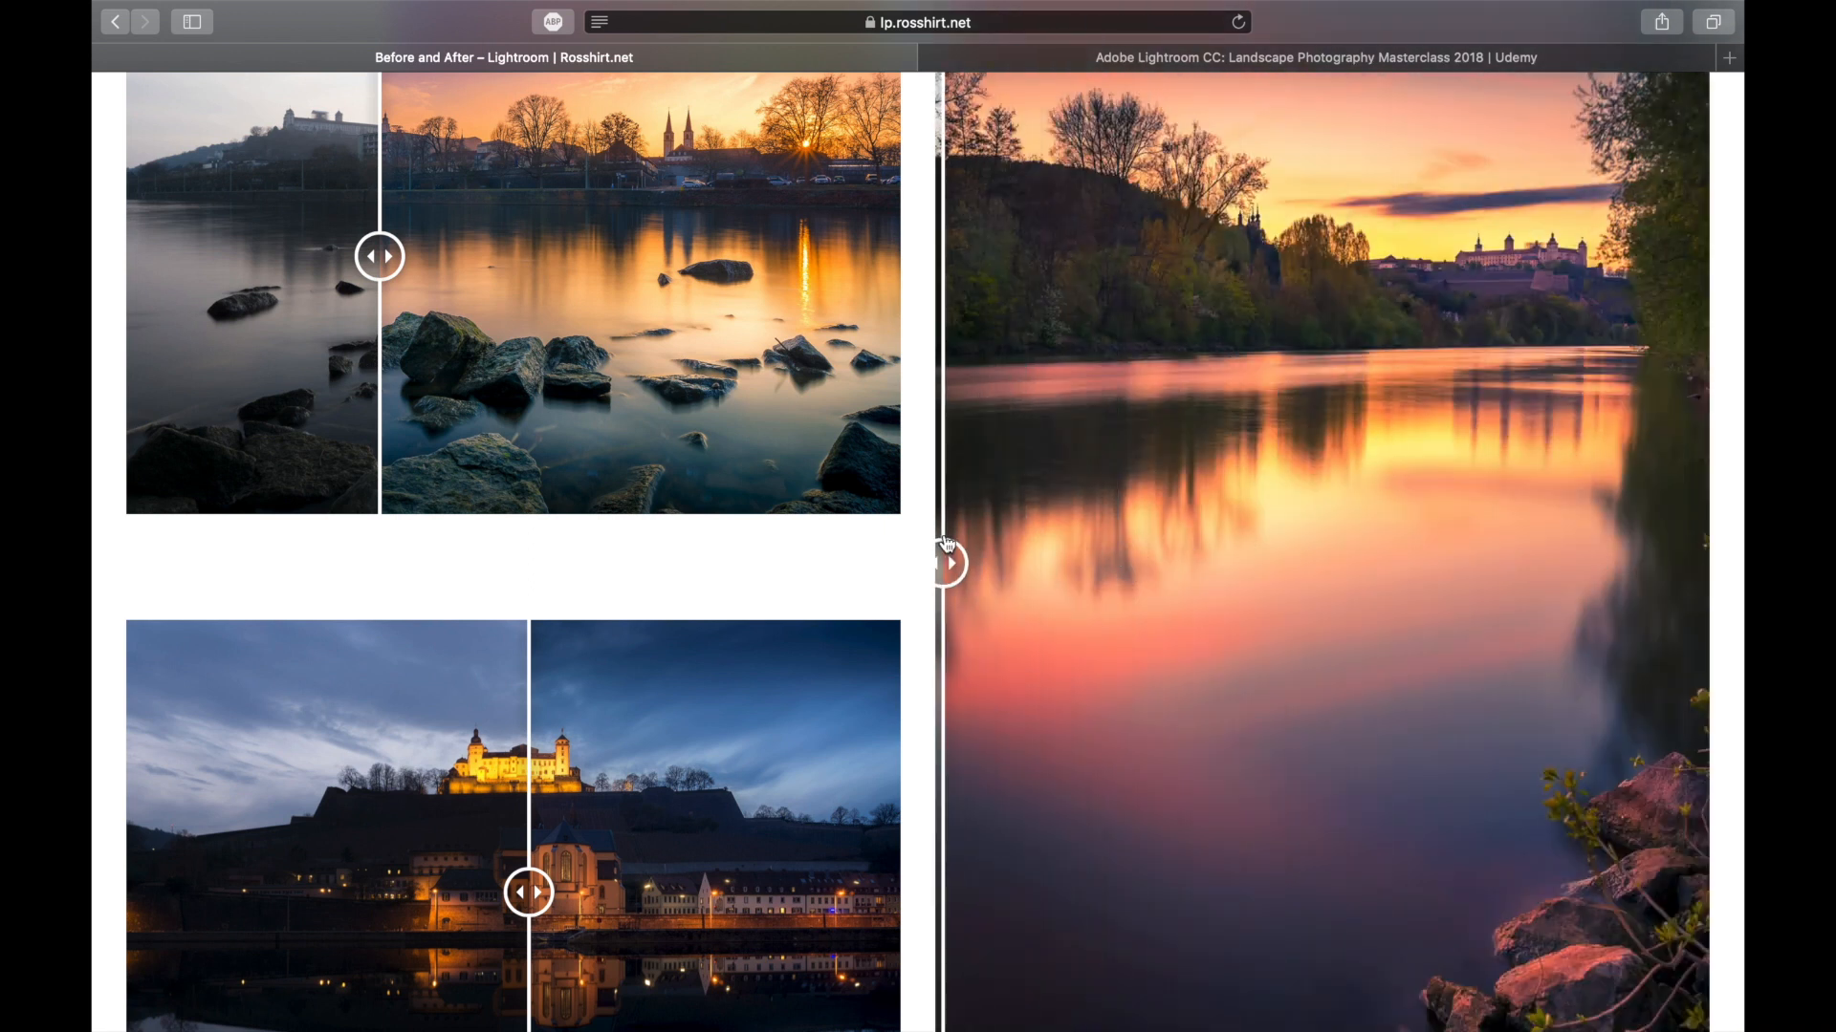
Compare the before and after versions of the illuminated fortress reflection and the river city panorama.
{"action": "scroll", "coordinate": [1111, 645], "scroll_direction": "down", "scroll_amount": 3}
{"action": "scroll", "coordinate": [543, 578], "scroll_direction": "down", "scroll_amount": 2}
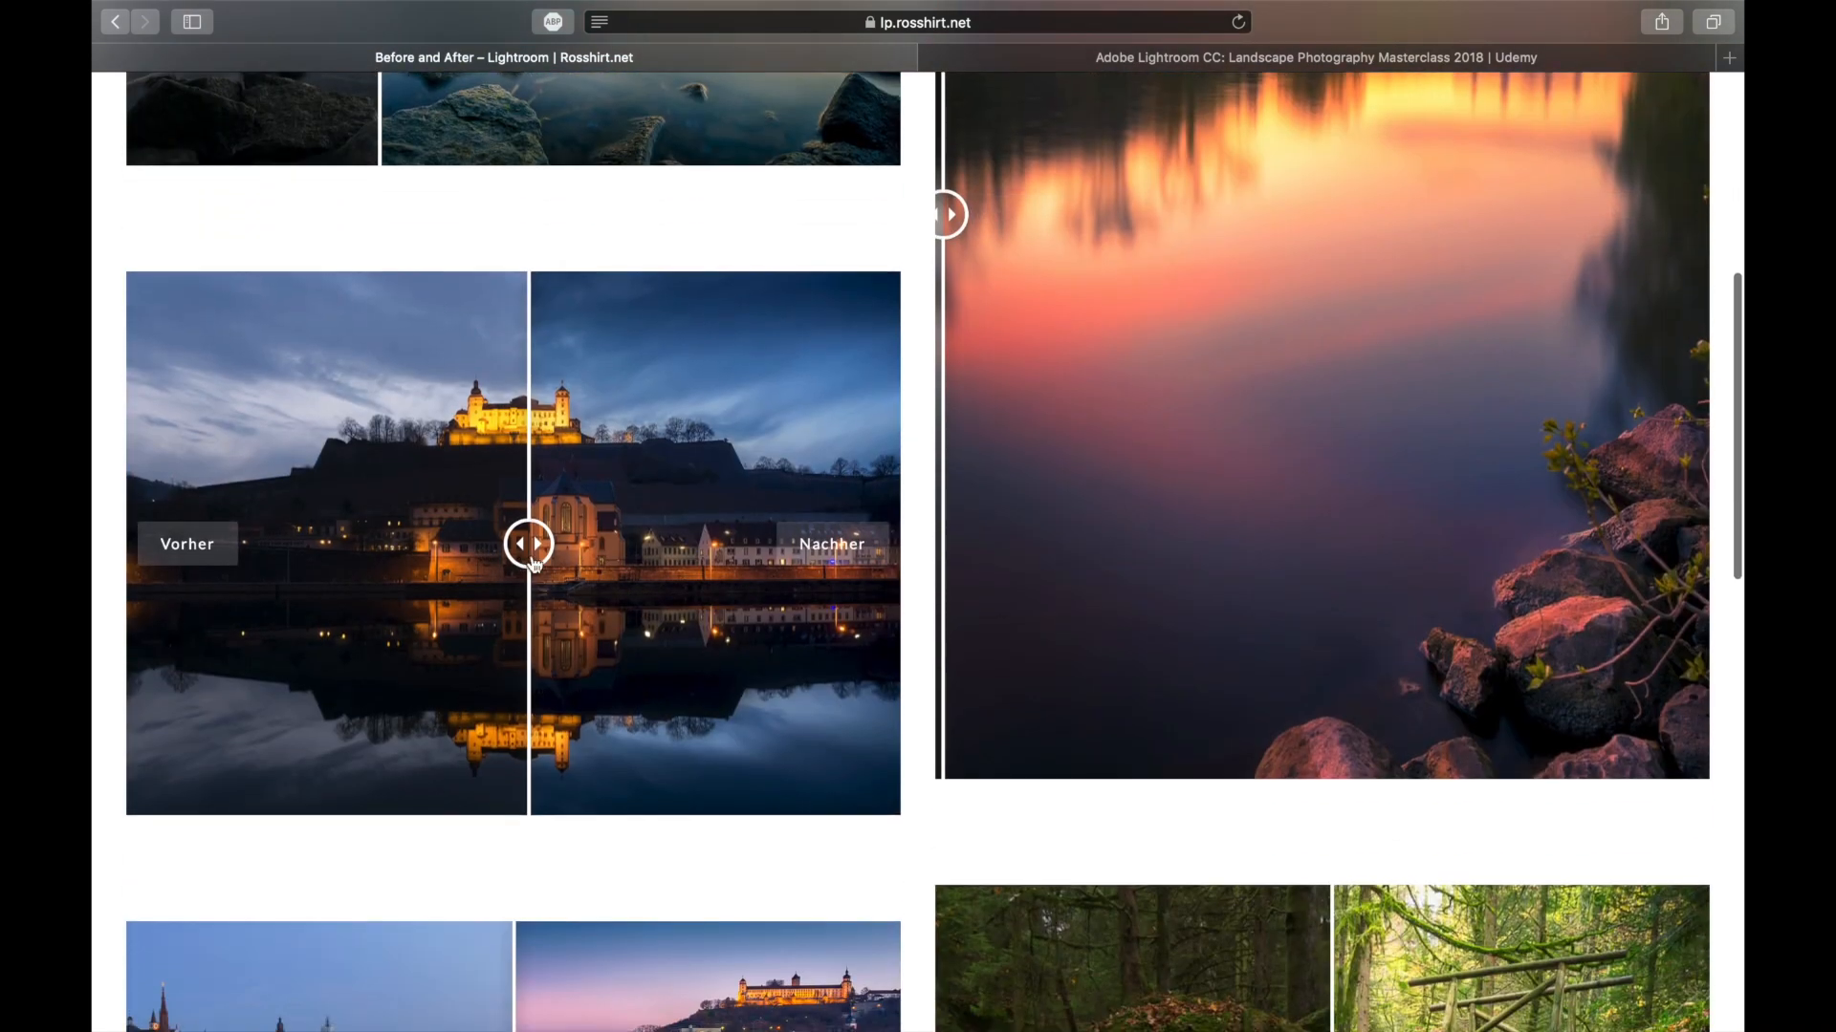
{"action": "left_click_drag", "start_coordinate": [533, 553], "coordinate": [152, 543]}
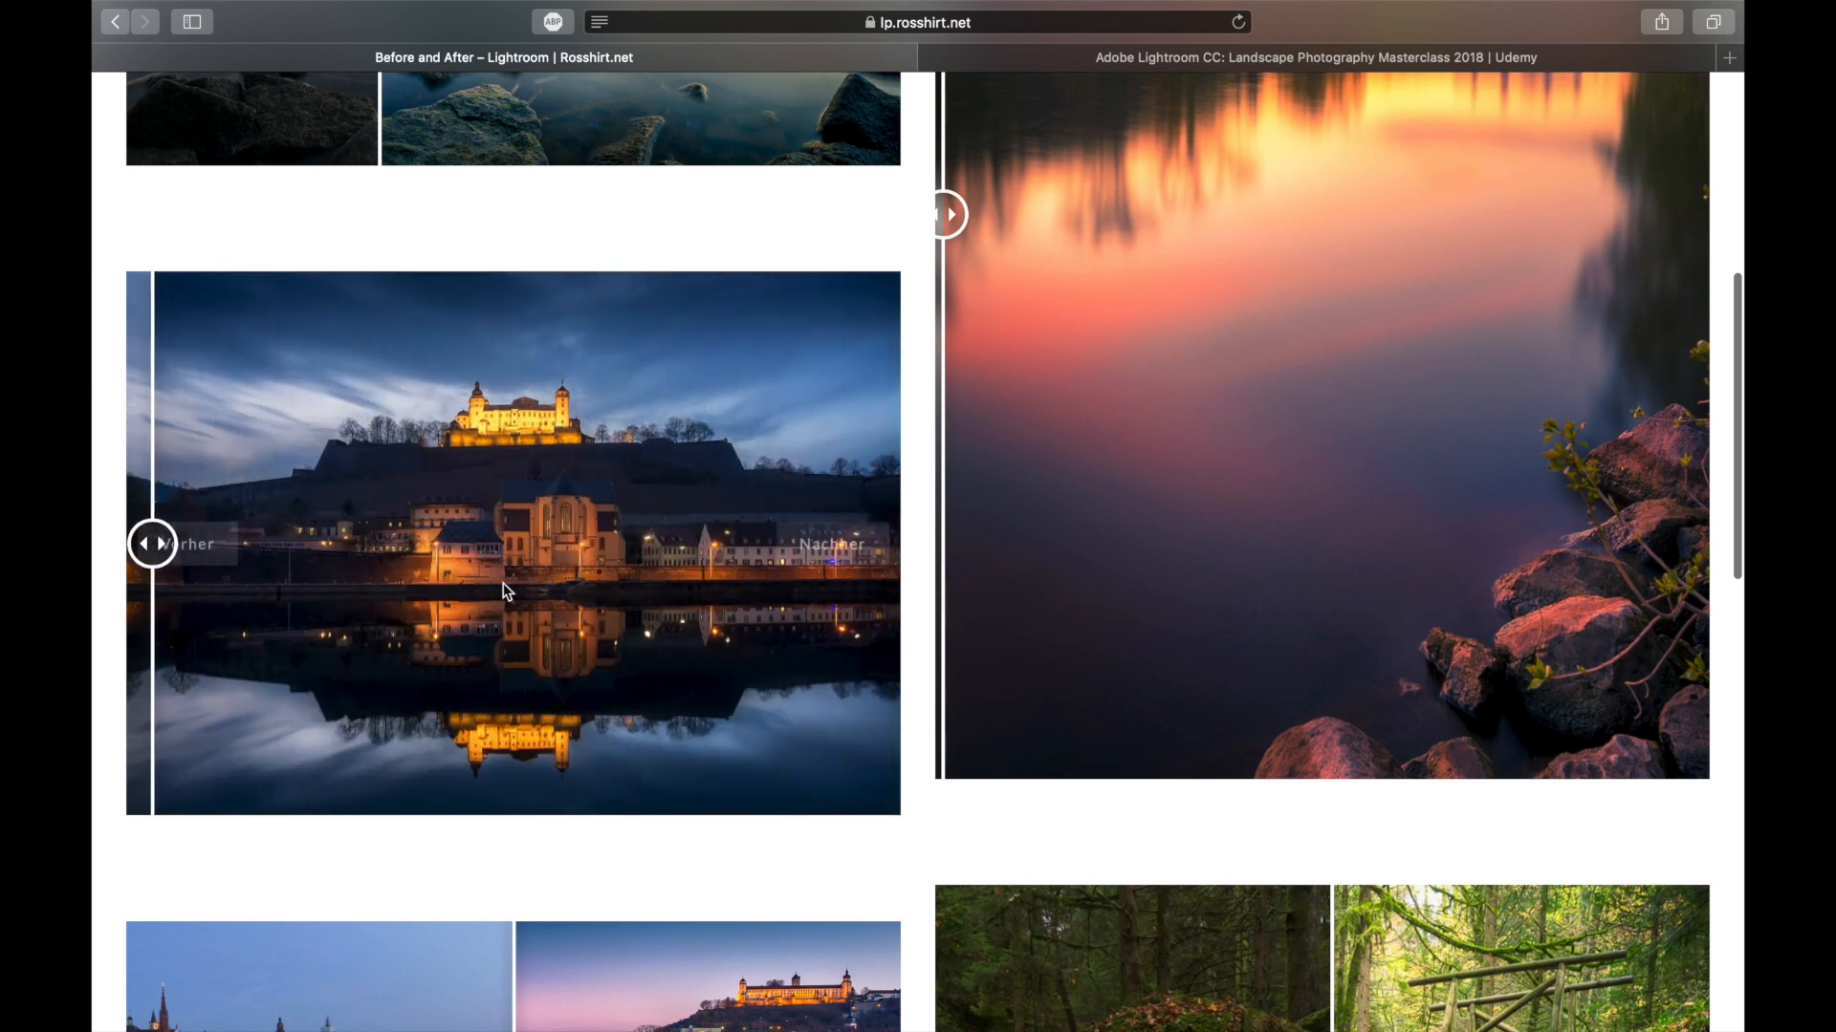
{"action": "scroll", "coordinate": [506, 590], "scroll_direction": "down", "scroll_amount": 4}
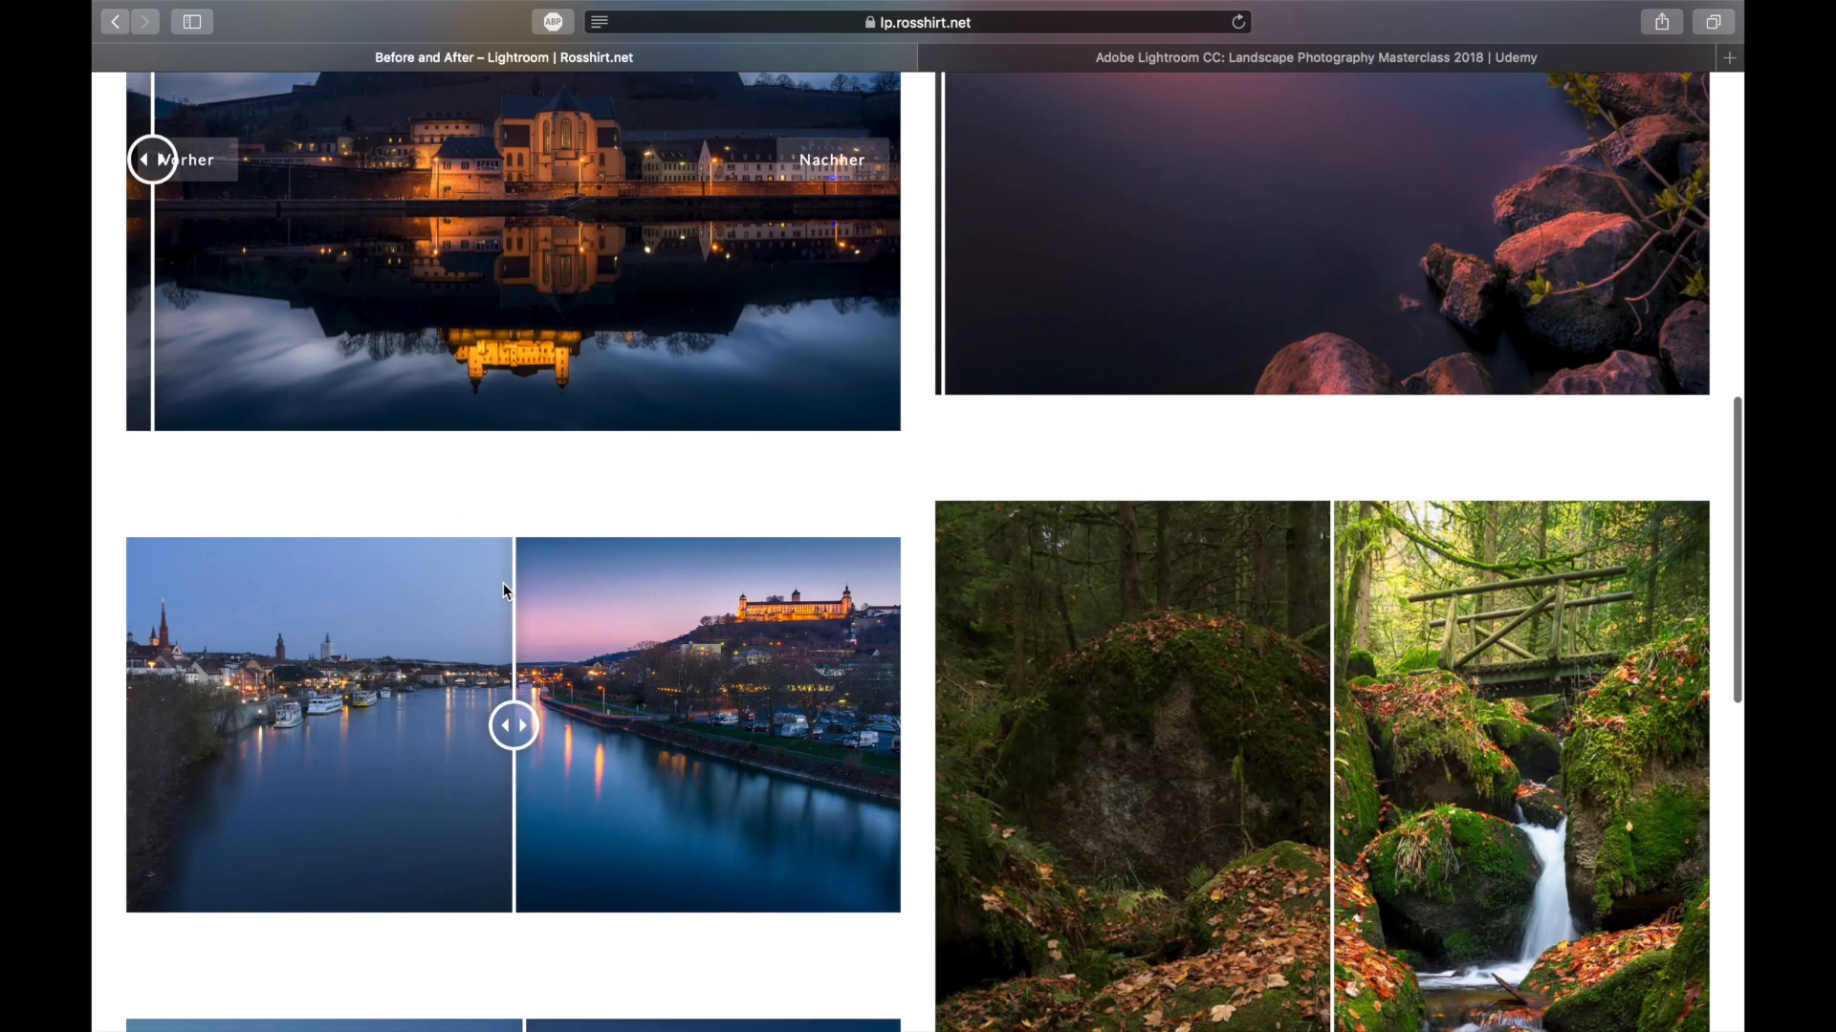
{"action": "left_click_drag", "start_coordinate": [503, 723], "coordinate": [851, 719]}
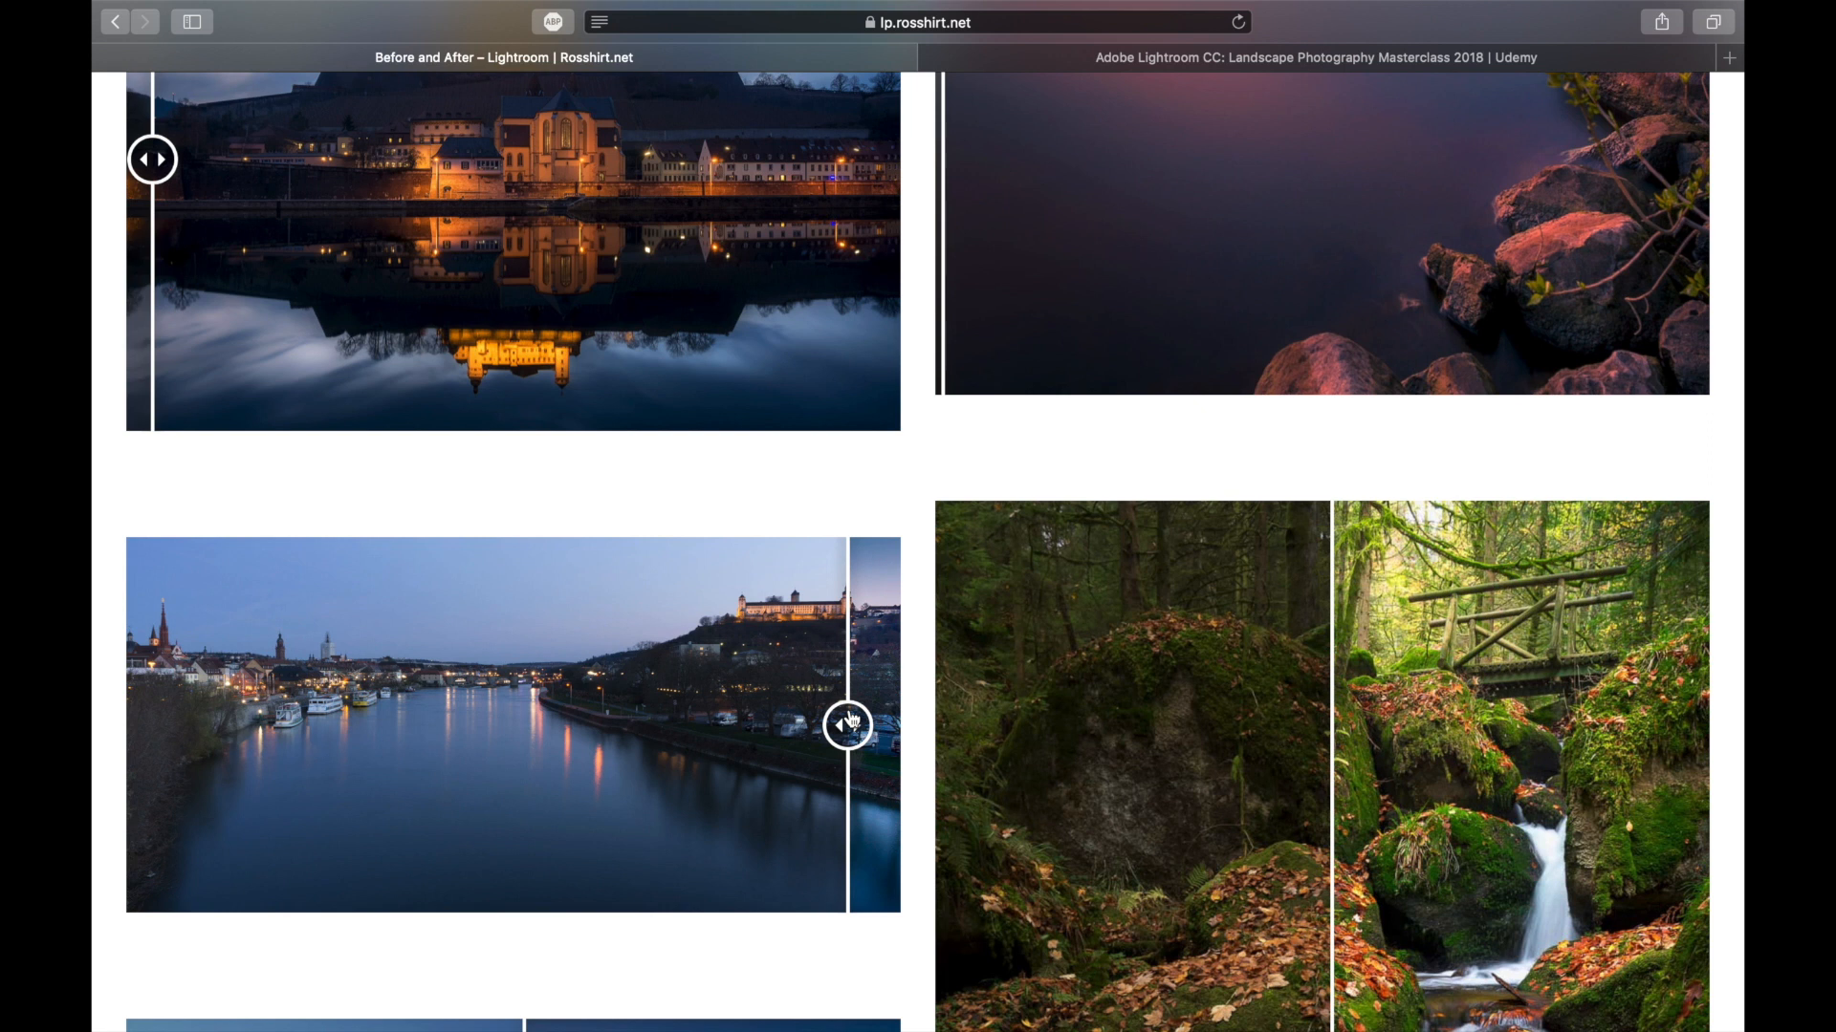
{"action": "left_click_drag", "start_coordinate": [851, 723], "coordinate": [148, 724]}
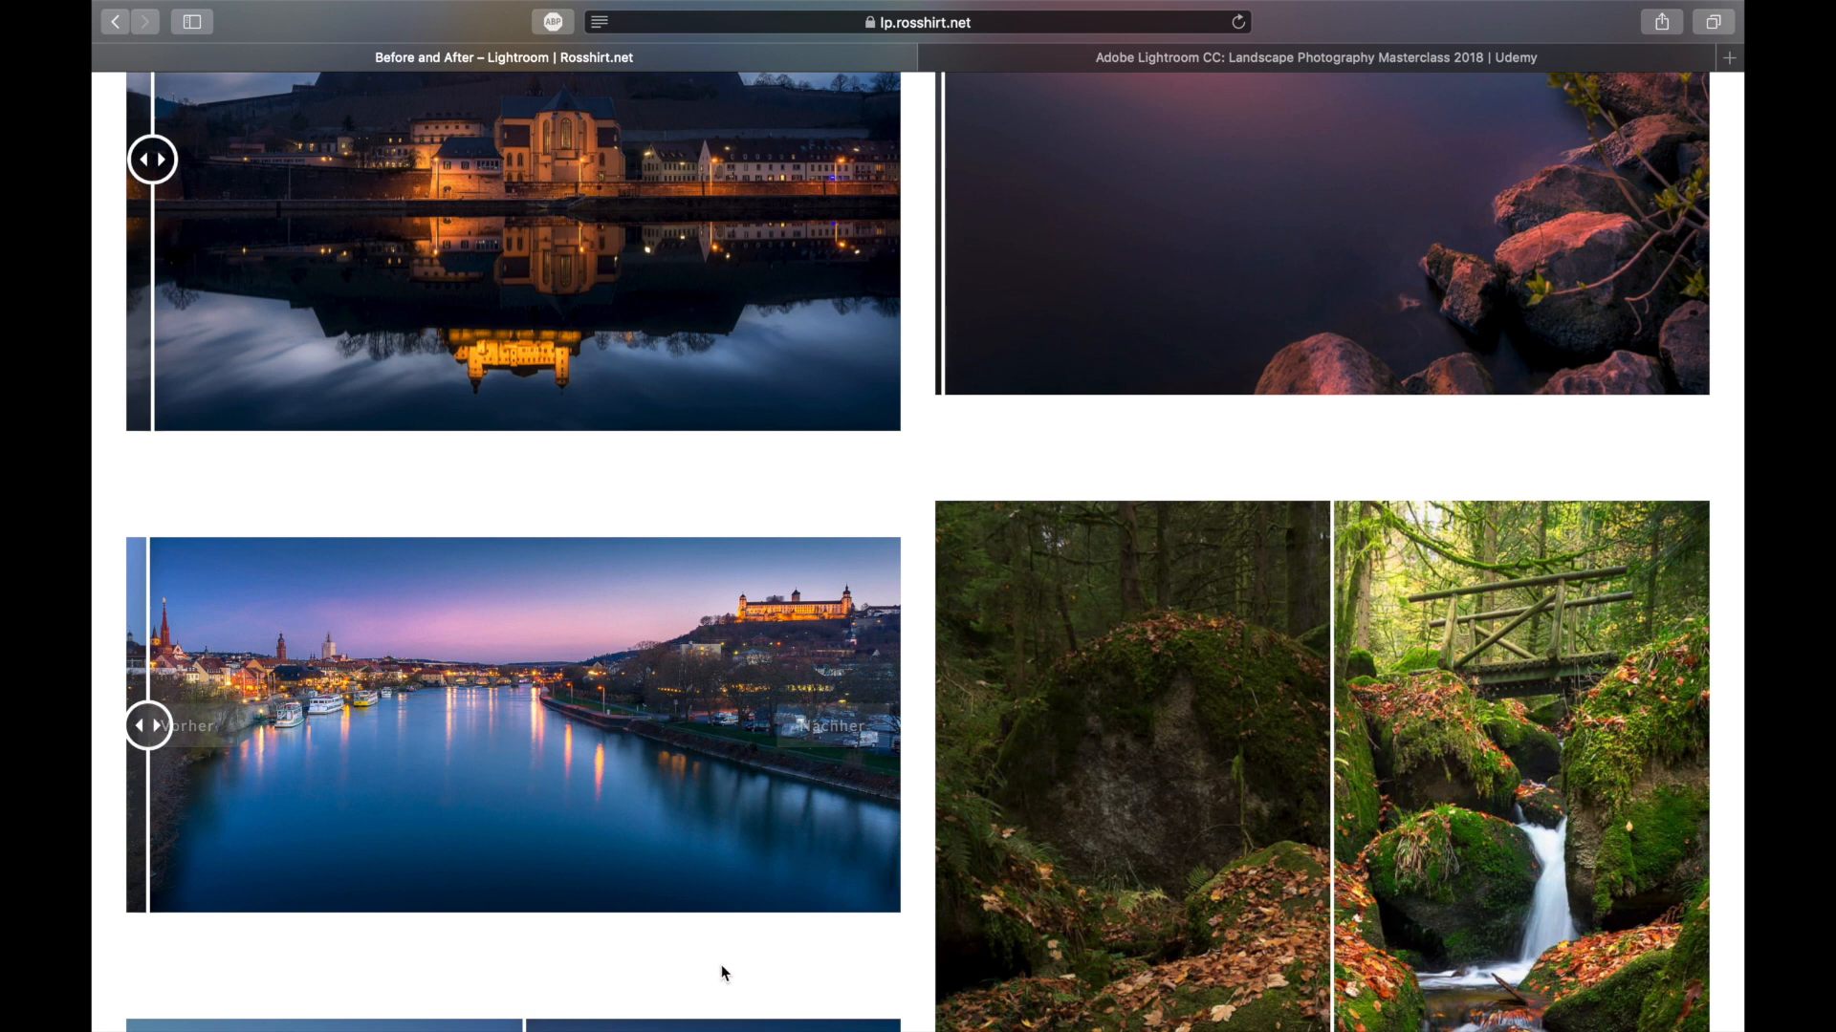
{"action": "left_click_drag", "start_coordinate": [144, 727], "coordinate": [903, 727]}
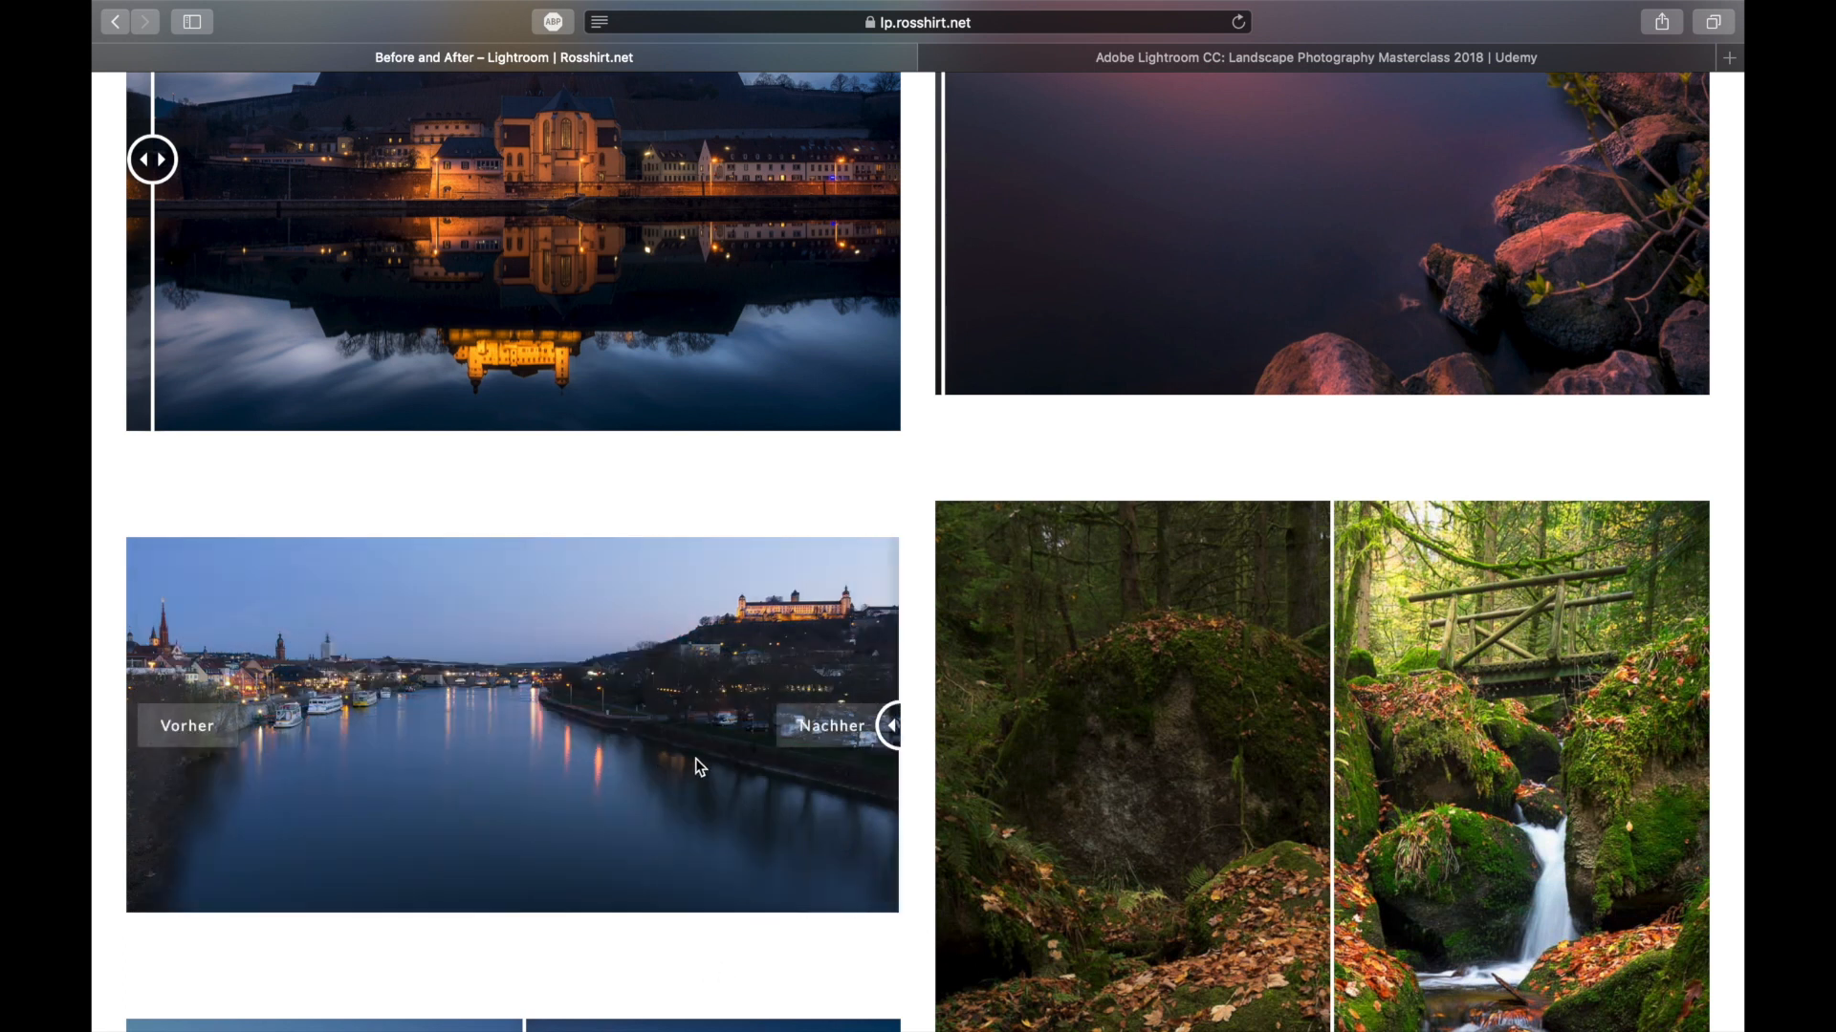
Reveal the full after version of the autumn forest waterfall photo and examine it.
{"action": "scroll", "coordinate": [674, 782], "scroll_direction": "down", "scroll_amount": 5}
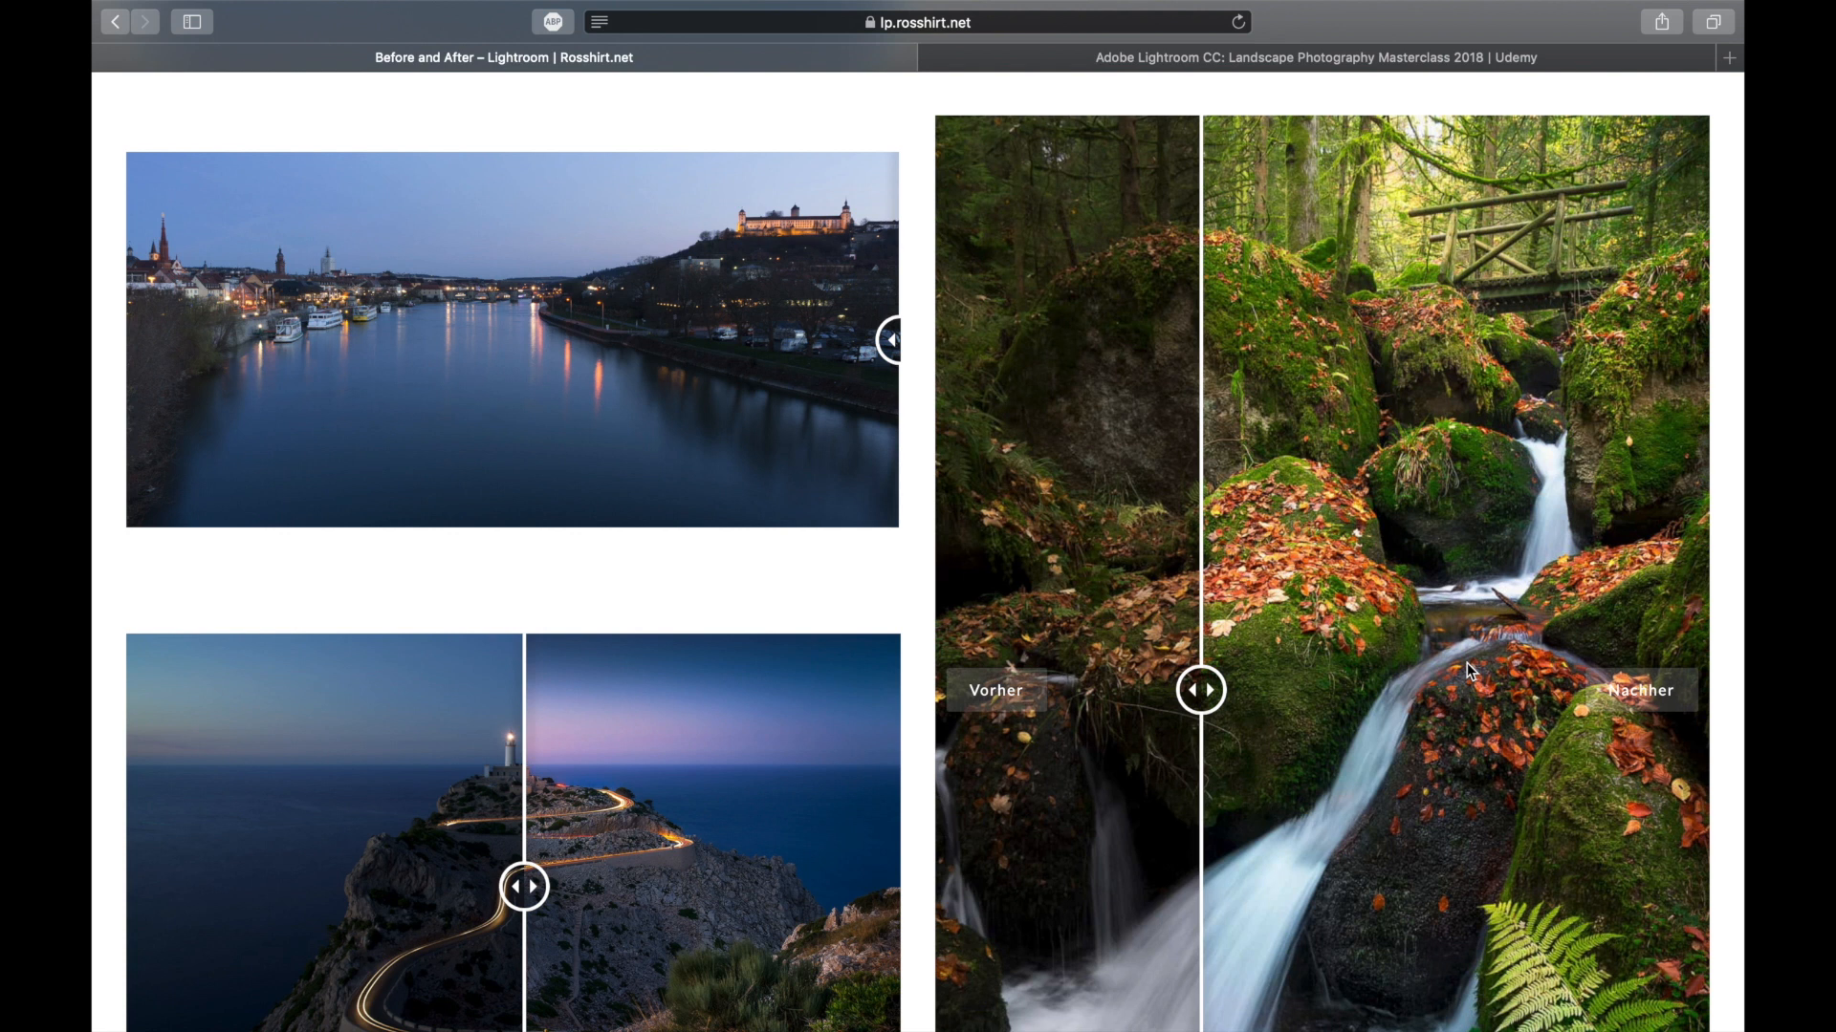
{"action": "scroll", "coordinate": [1411, 713], "scroll_direction": "down", "scroll_amount": 2}
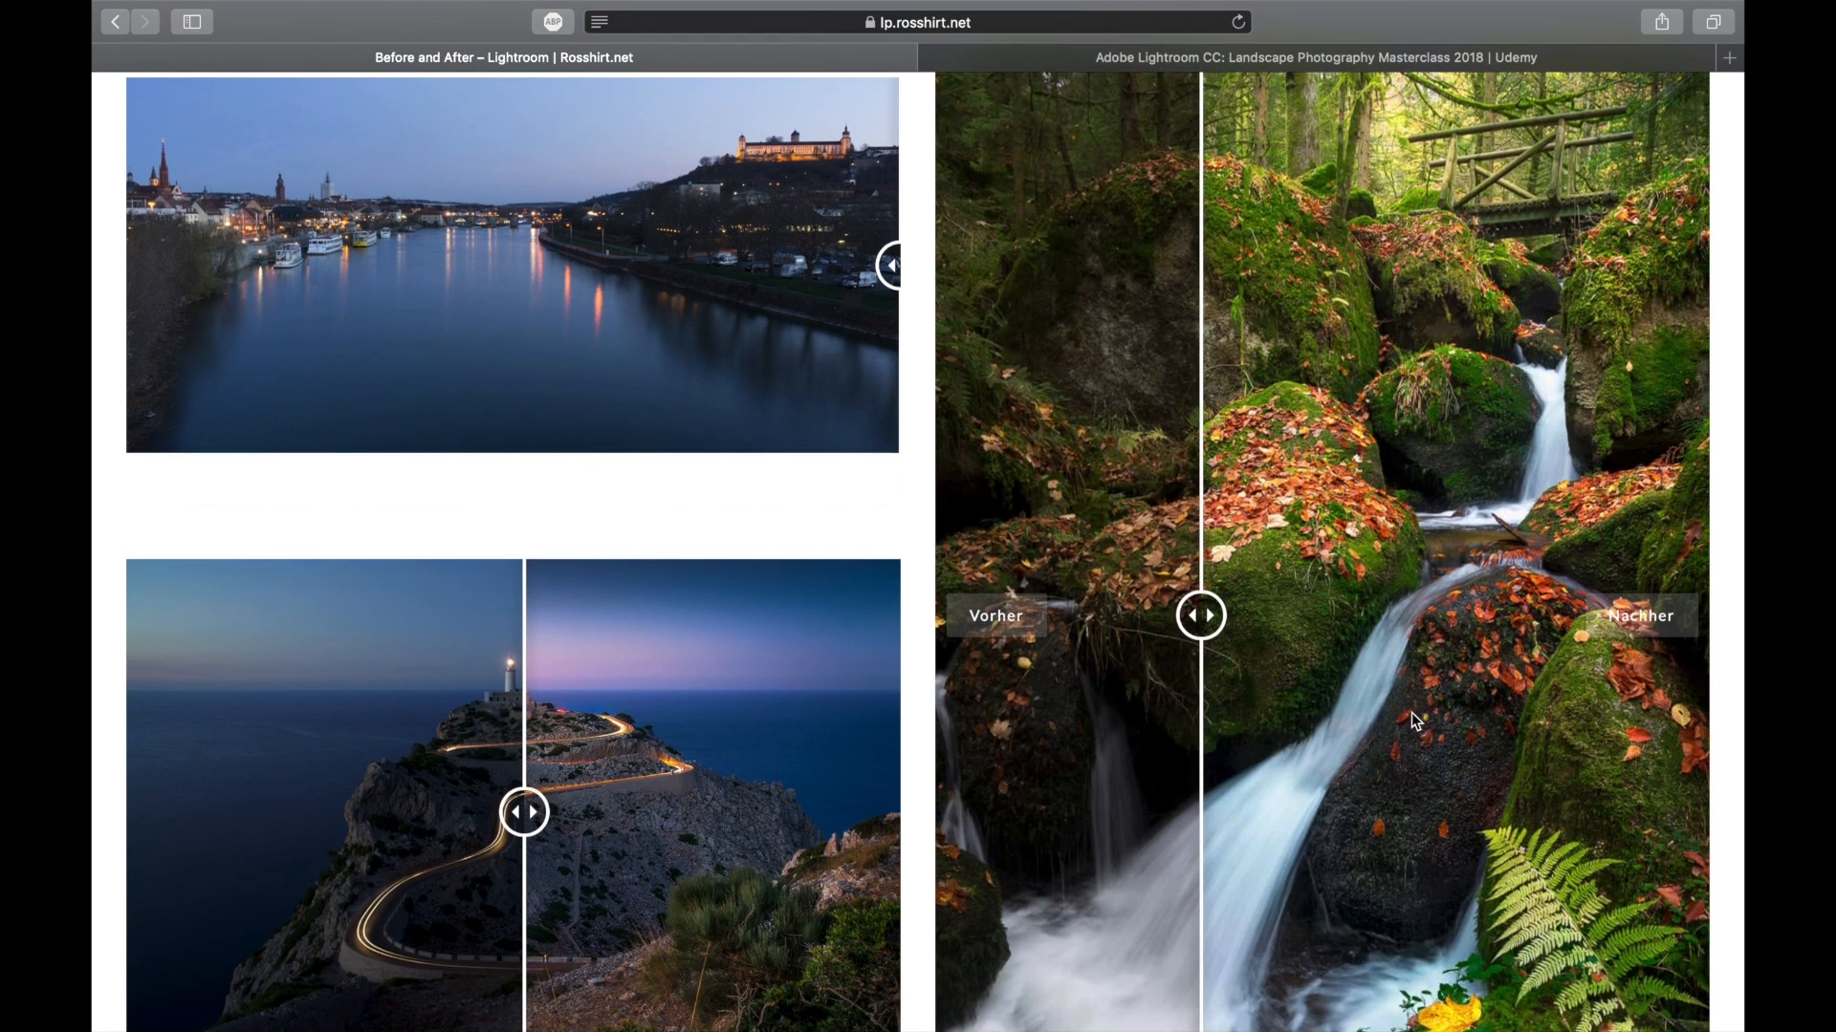
{"action": "scroll", "coordinate": [1411, 713], "scroll_direction": "down", "scroll_amount": 3}
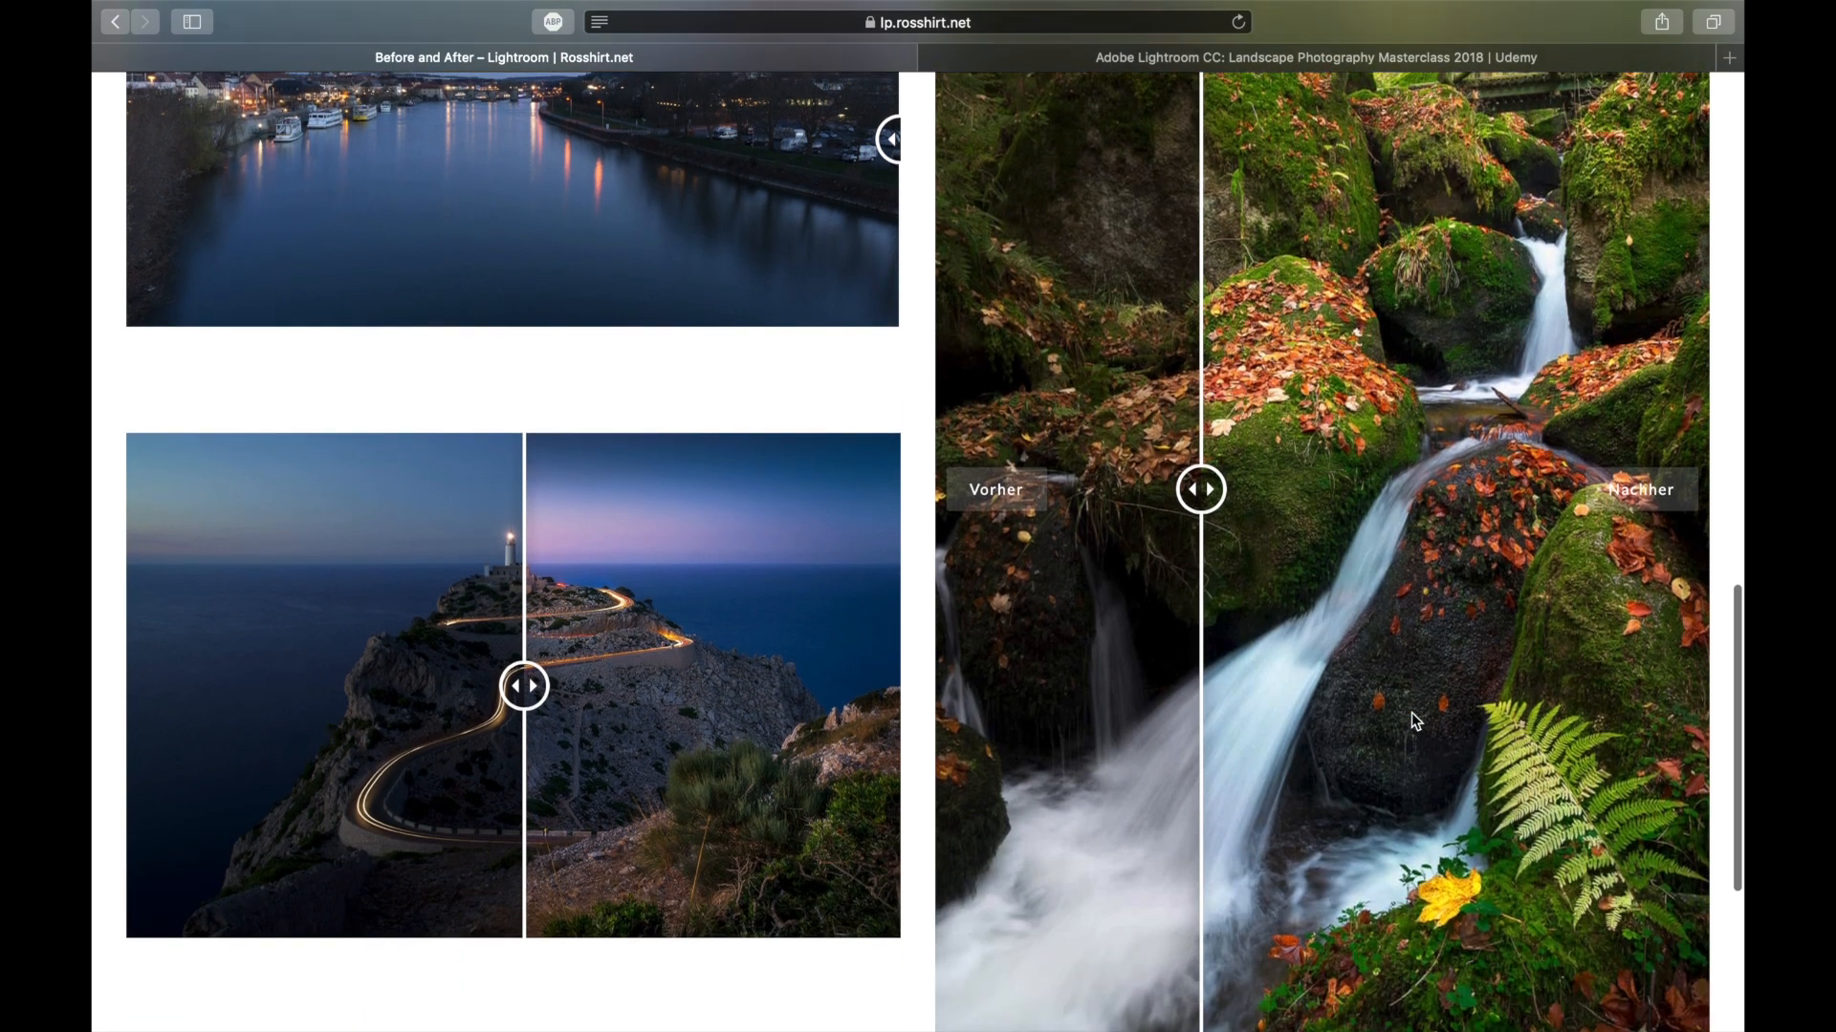
{"action": "left_click_drag", "start_coordinate": [1201, 490], "coordinate": [935, 497]}
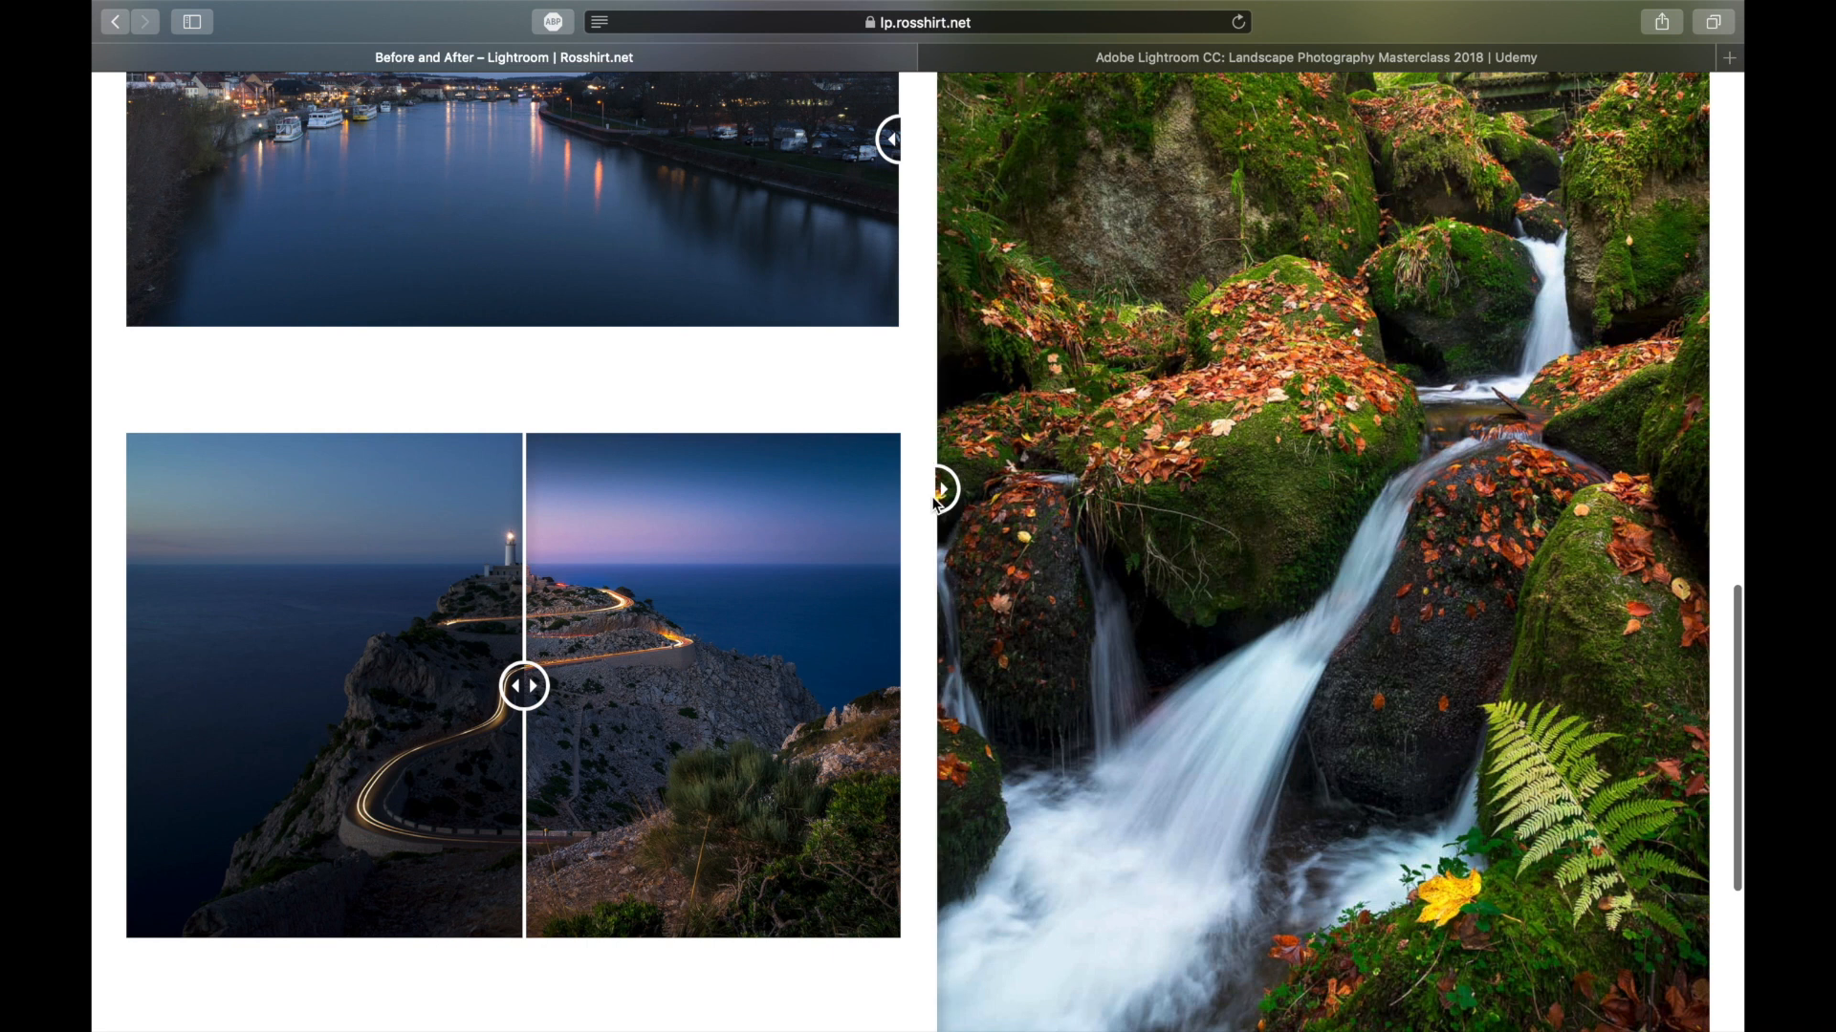
{"action": "scroll", "coordinate": [1390, 518], "scroll_direction": "up", "scroll_amount": 4}
{"action": "scroll", "coordinate": [1390, 516], "scroll_direction": "down", "scroll_amount": 3}
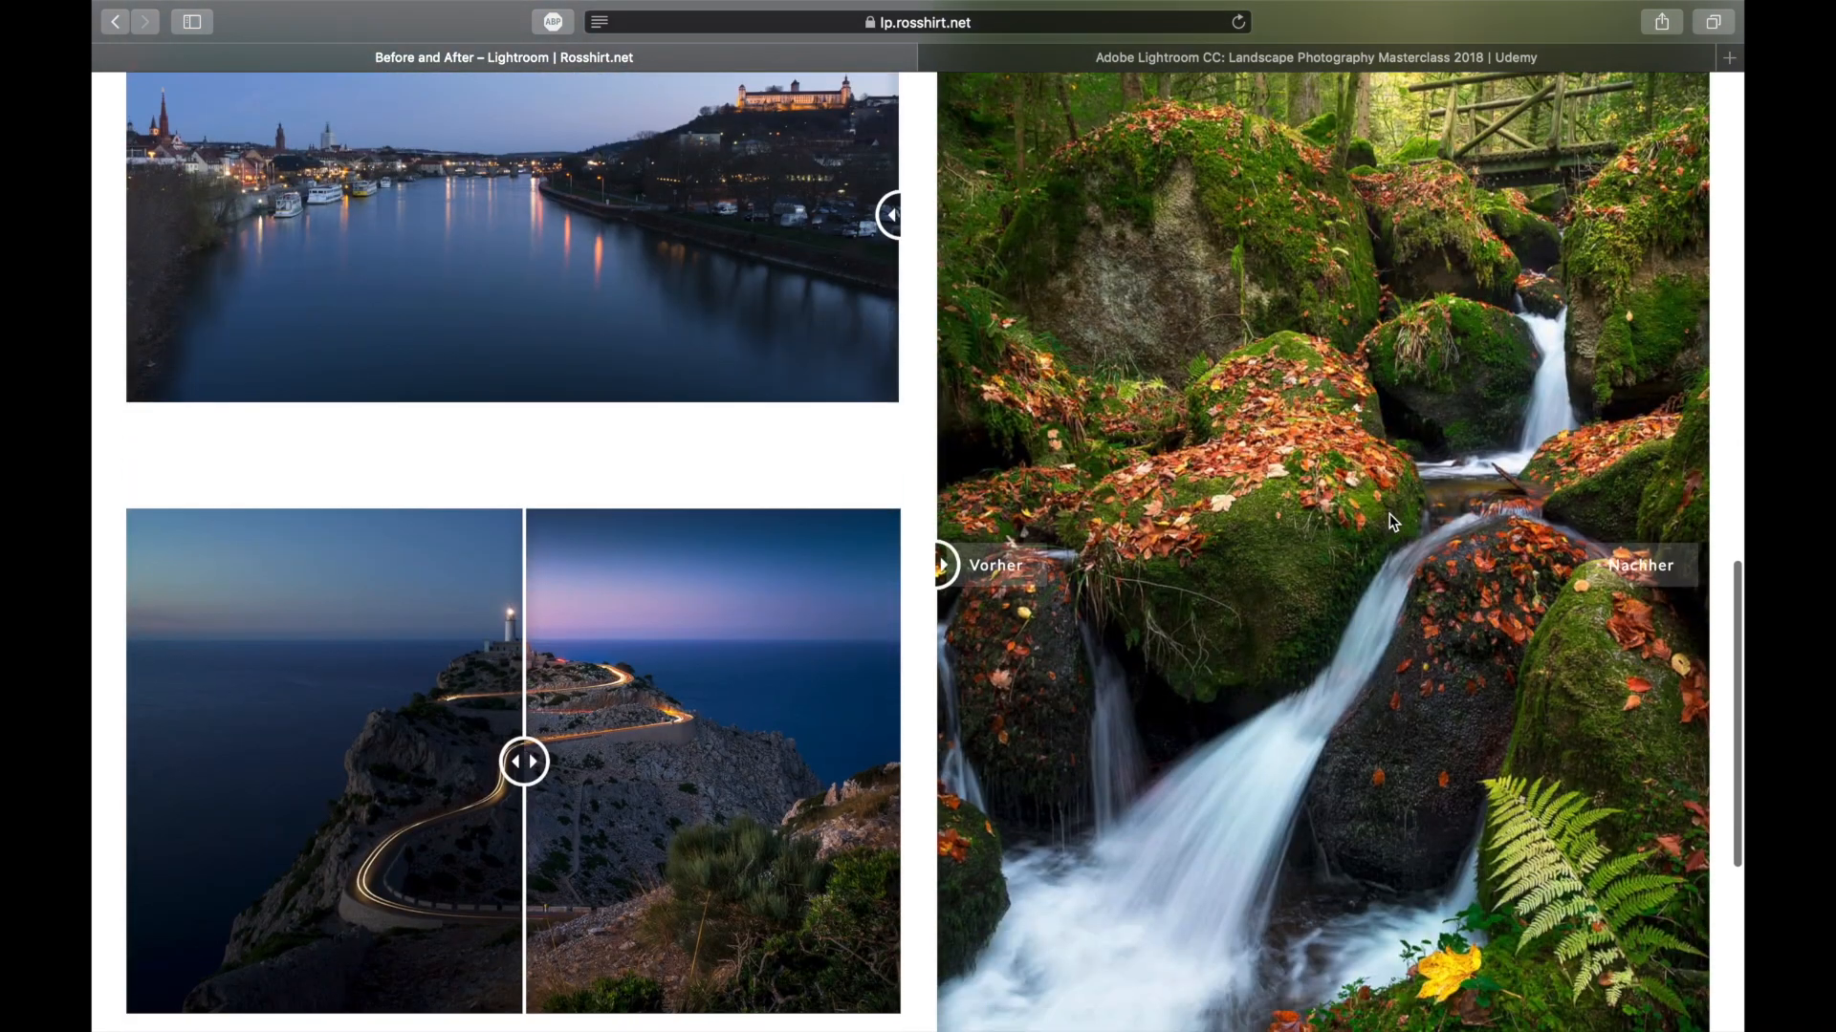
Compare the before and after versions of the lighthouse light-trail photo, revealing most of the edited version.
{"action": "scroll", "coordinate": [1390, 513], "scroll_direction": "down", "scroll_amount": 3}
{"action": "left_click_drag", "start_coordinate": [526, 564], "coordinate": [260, 468]}
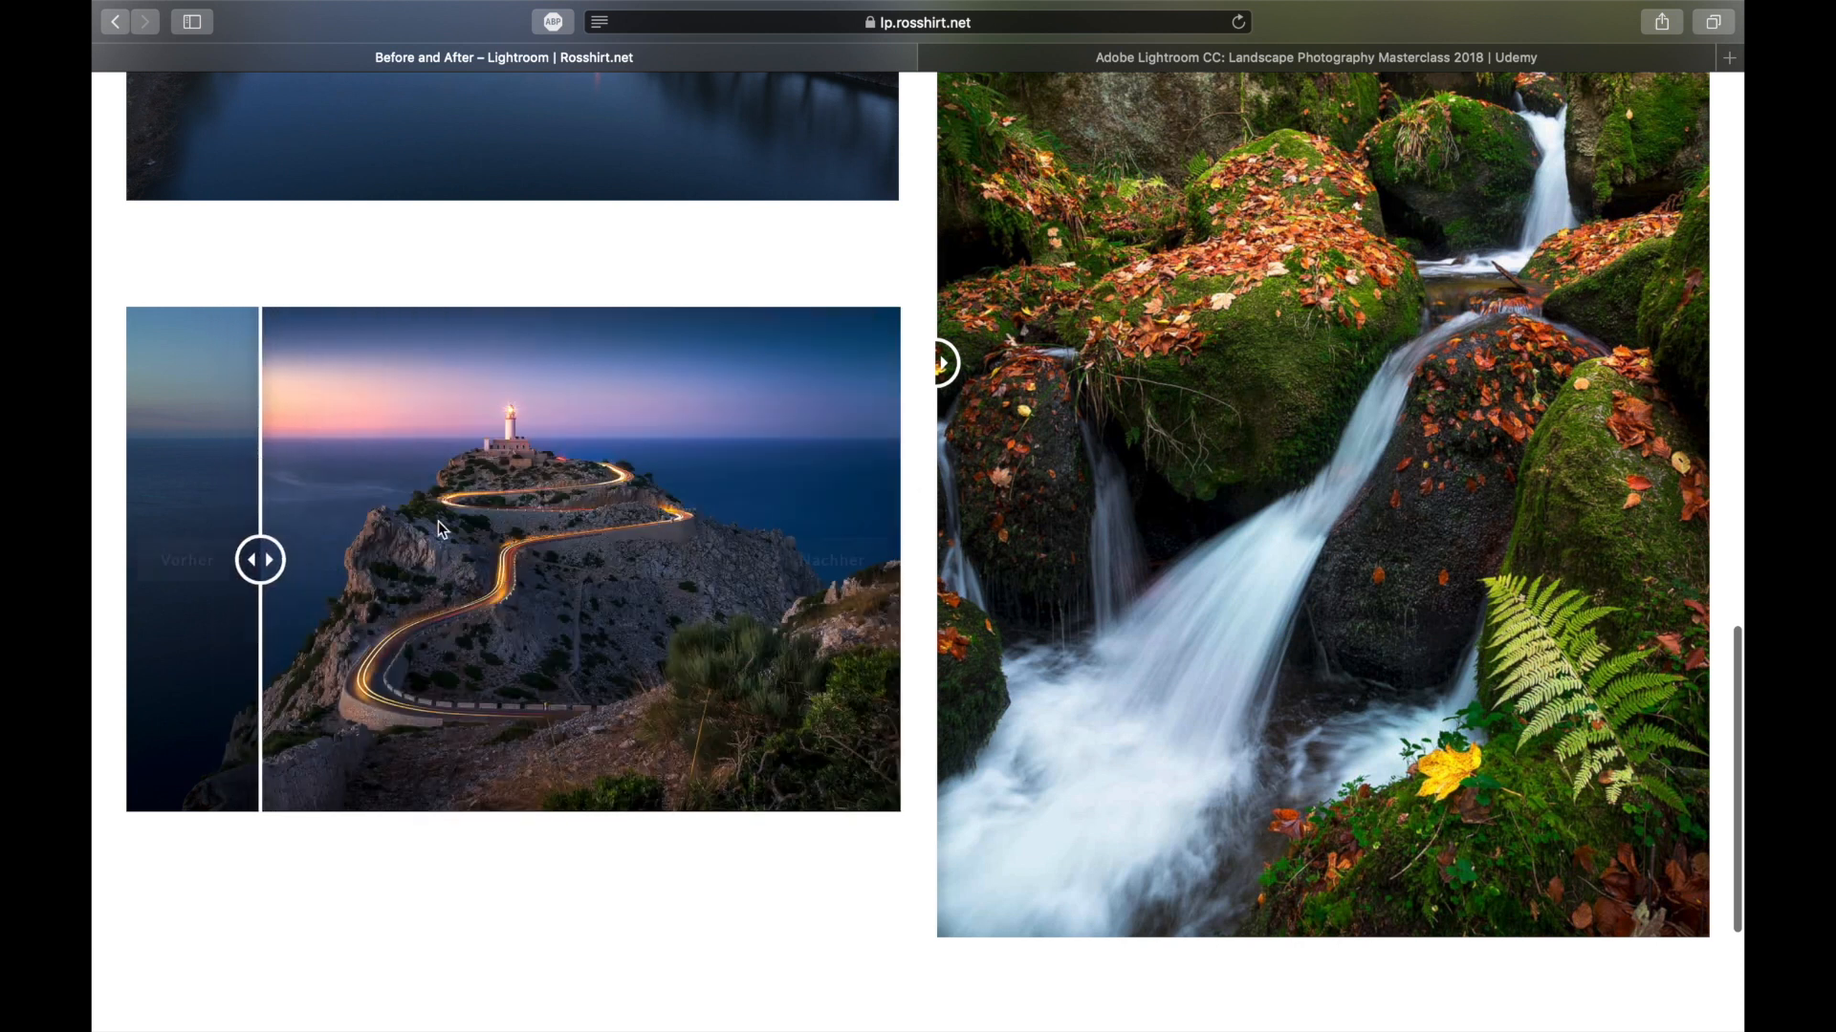
{"action": "scroll", "coordinate": [560, 575], "scroll_direction": "up", "scroll_amount": 1}
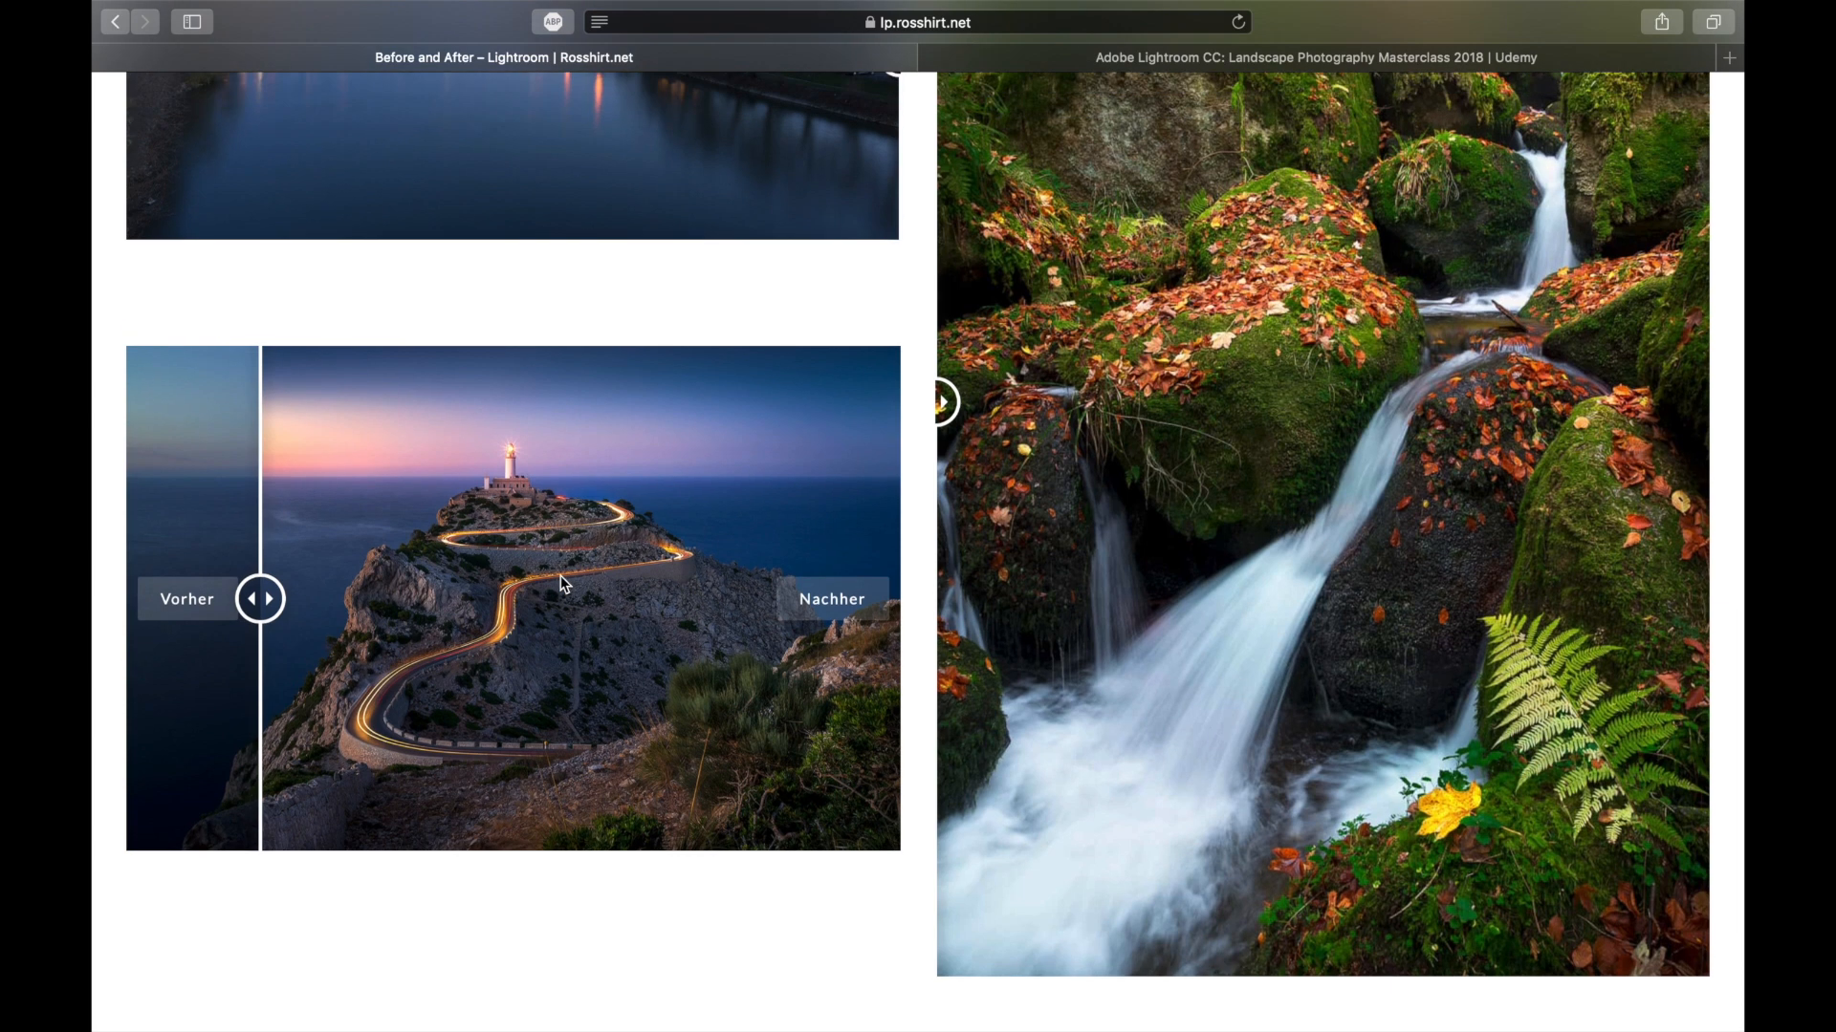
Switch to the Udemy page of the Landscape Photography Masterclass 2018 and highlight its number of enrolled students.
{"action": "scroll", "coordinate": [843, 560], "scroll_direction": "up", "scroll_amount": 15}
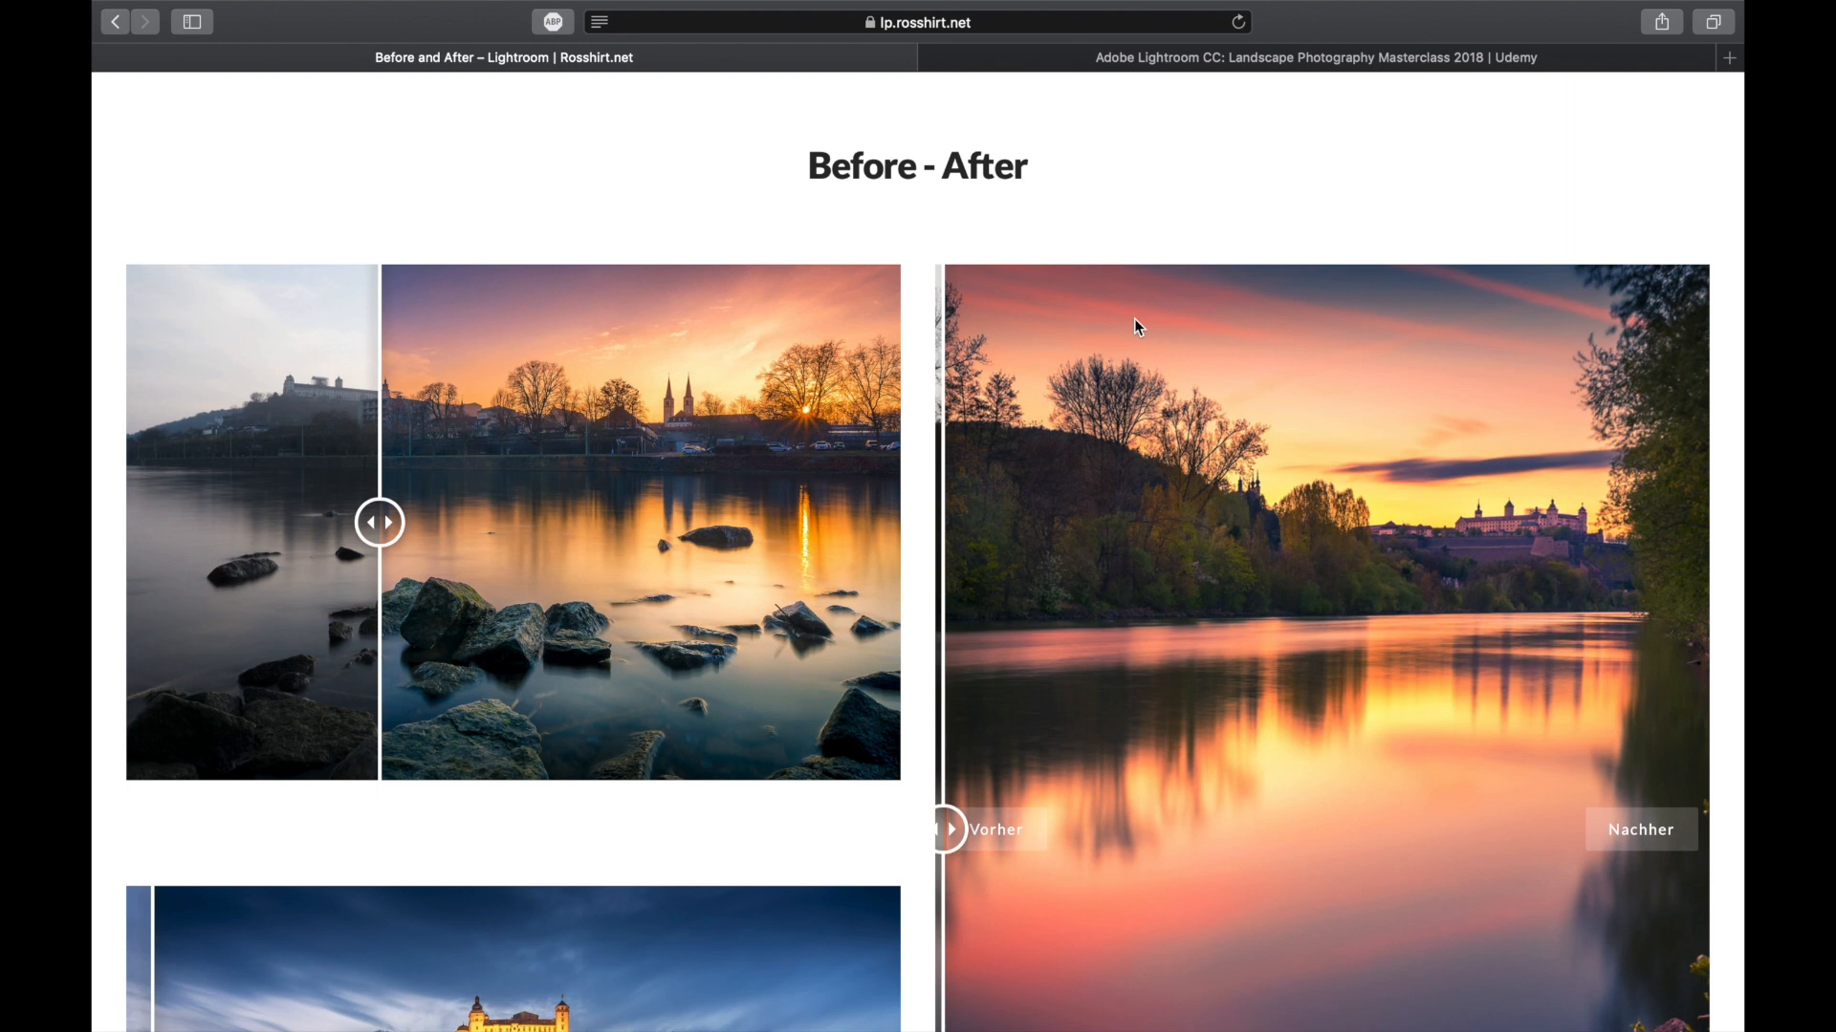
{"action": "left_click", "coordinate": [1214, 55]}
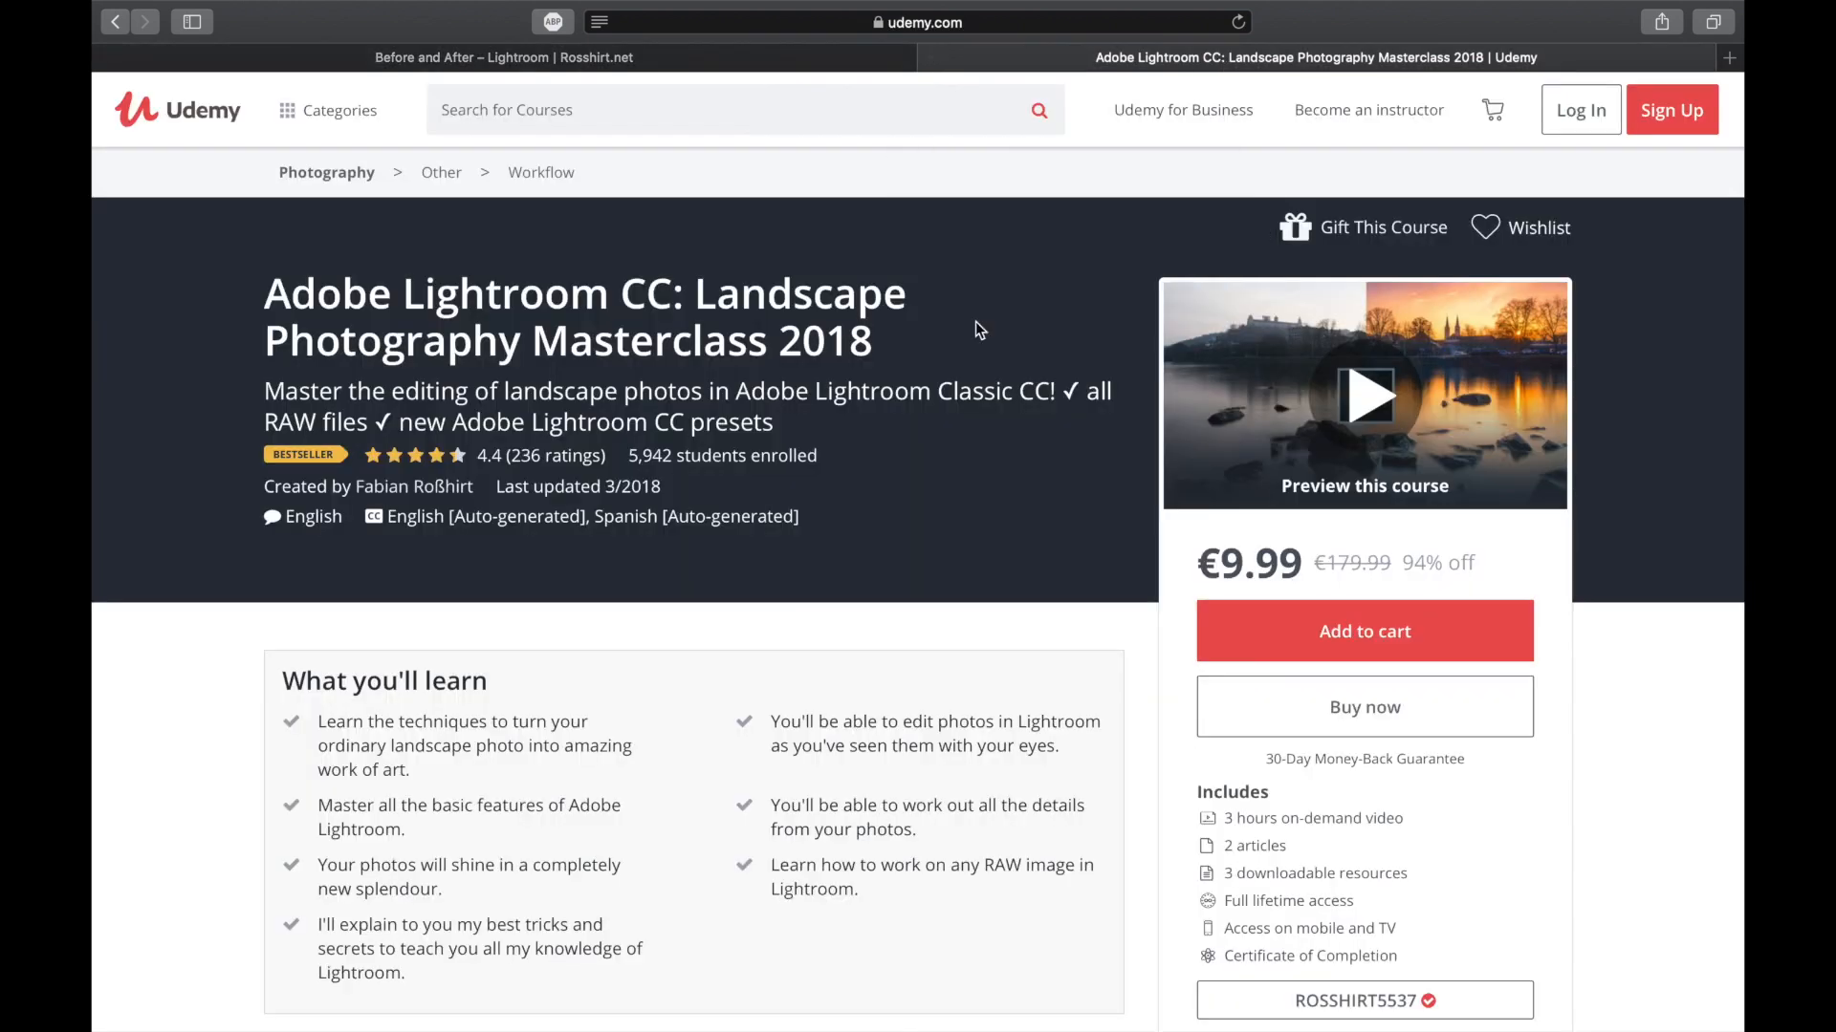
{"action": "scroll", "coordinate": [1011, 557], "scroll_direction": "down", "scroll_amount": 1}
{"action": "left_click_drag", "start_coordinate": [267, 457], "coordinate": [332, 455]}
{"action": "left_click_drag", "start_coordinate": [628, 455], "coordinate": [669, 453]}
Read through the course's learning points, requirements, description and featured review, and clear the text highlight.
{"action": "scroll", "coordinate": [931, 612], "scroll_direction": "down", "scroll_amount": 4}
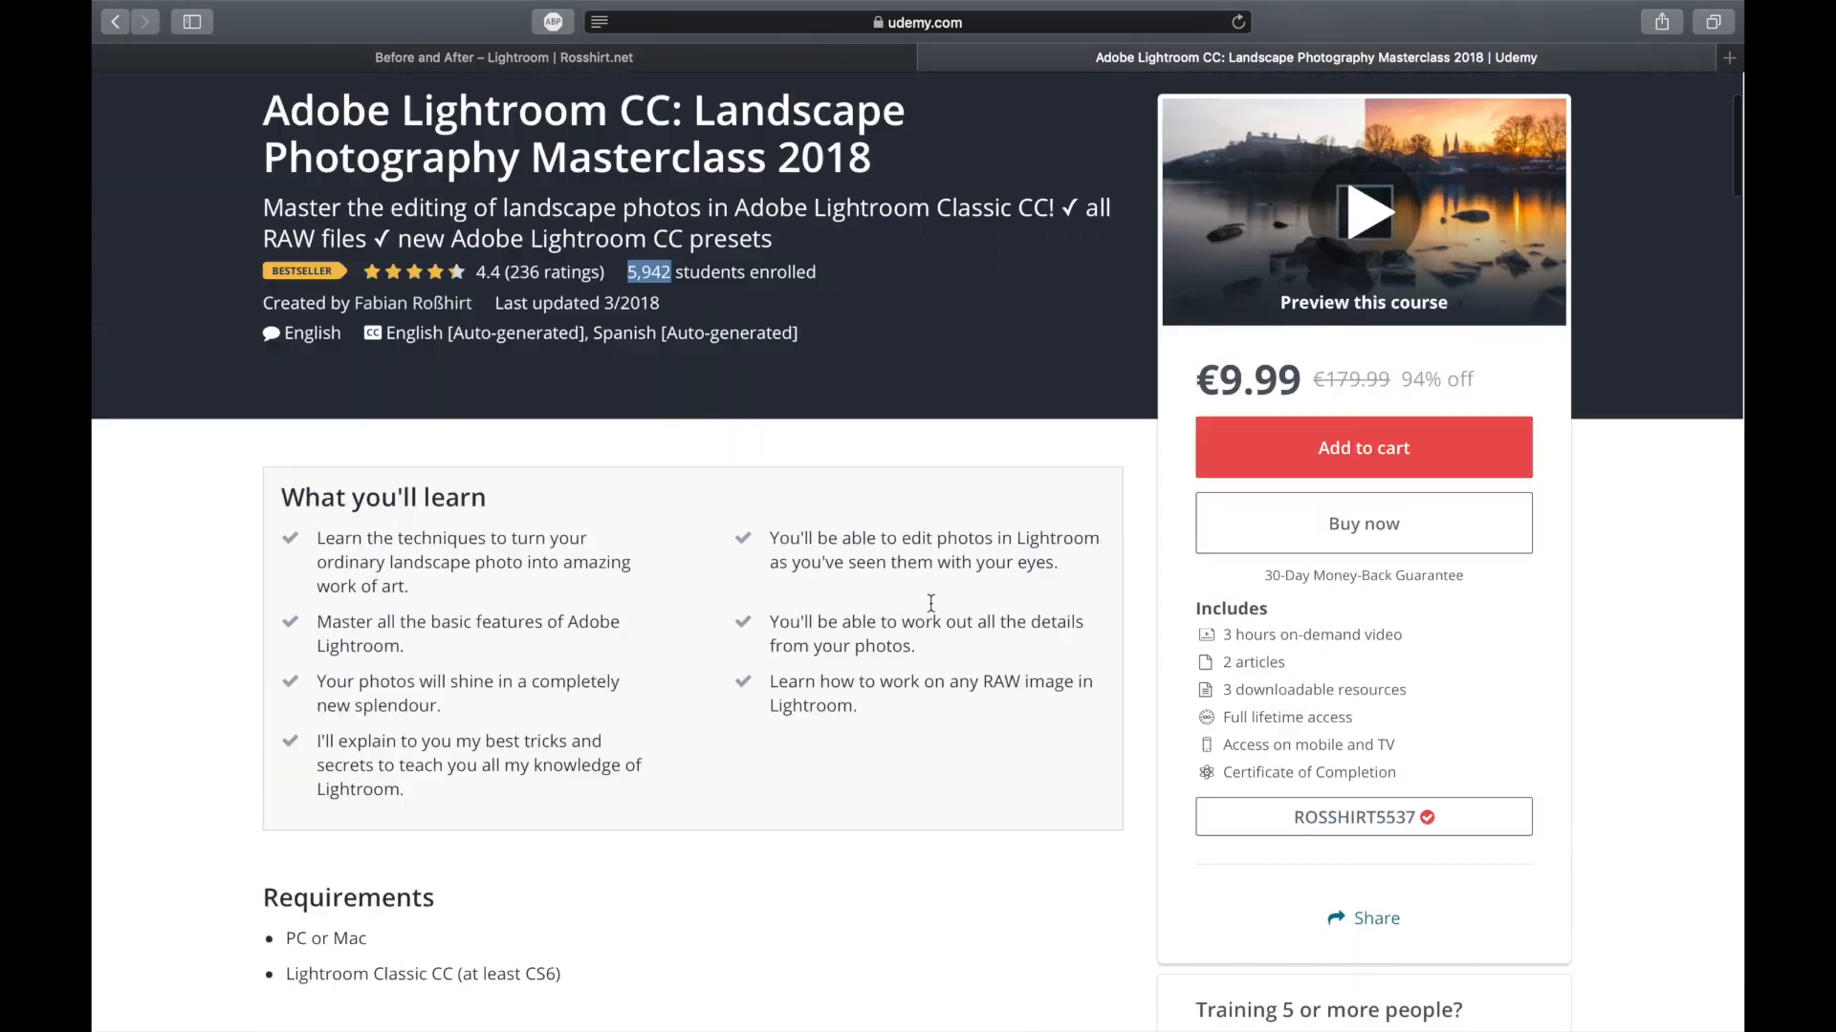
{"action": "scroll", "coordinate": [930, 603], "scroll_direction": "up", "scroll_amount": 4}
{"action": "scroll", "coordinate": [932, 606], "scroll_direction": "down", "scroll_amount": 4}
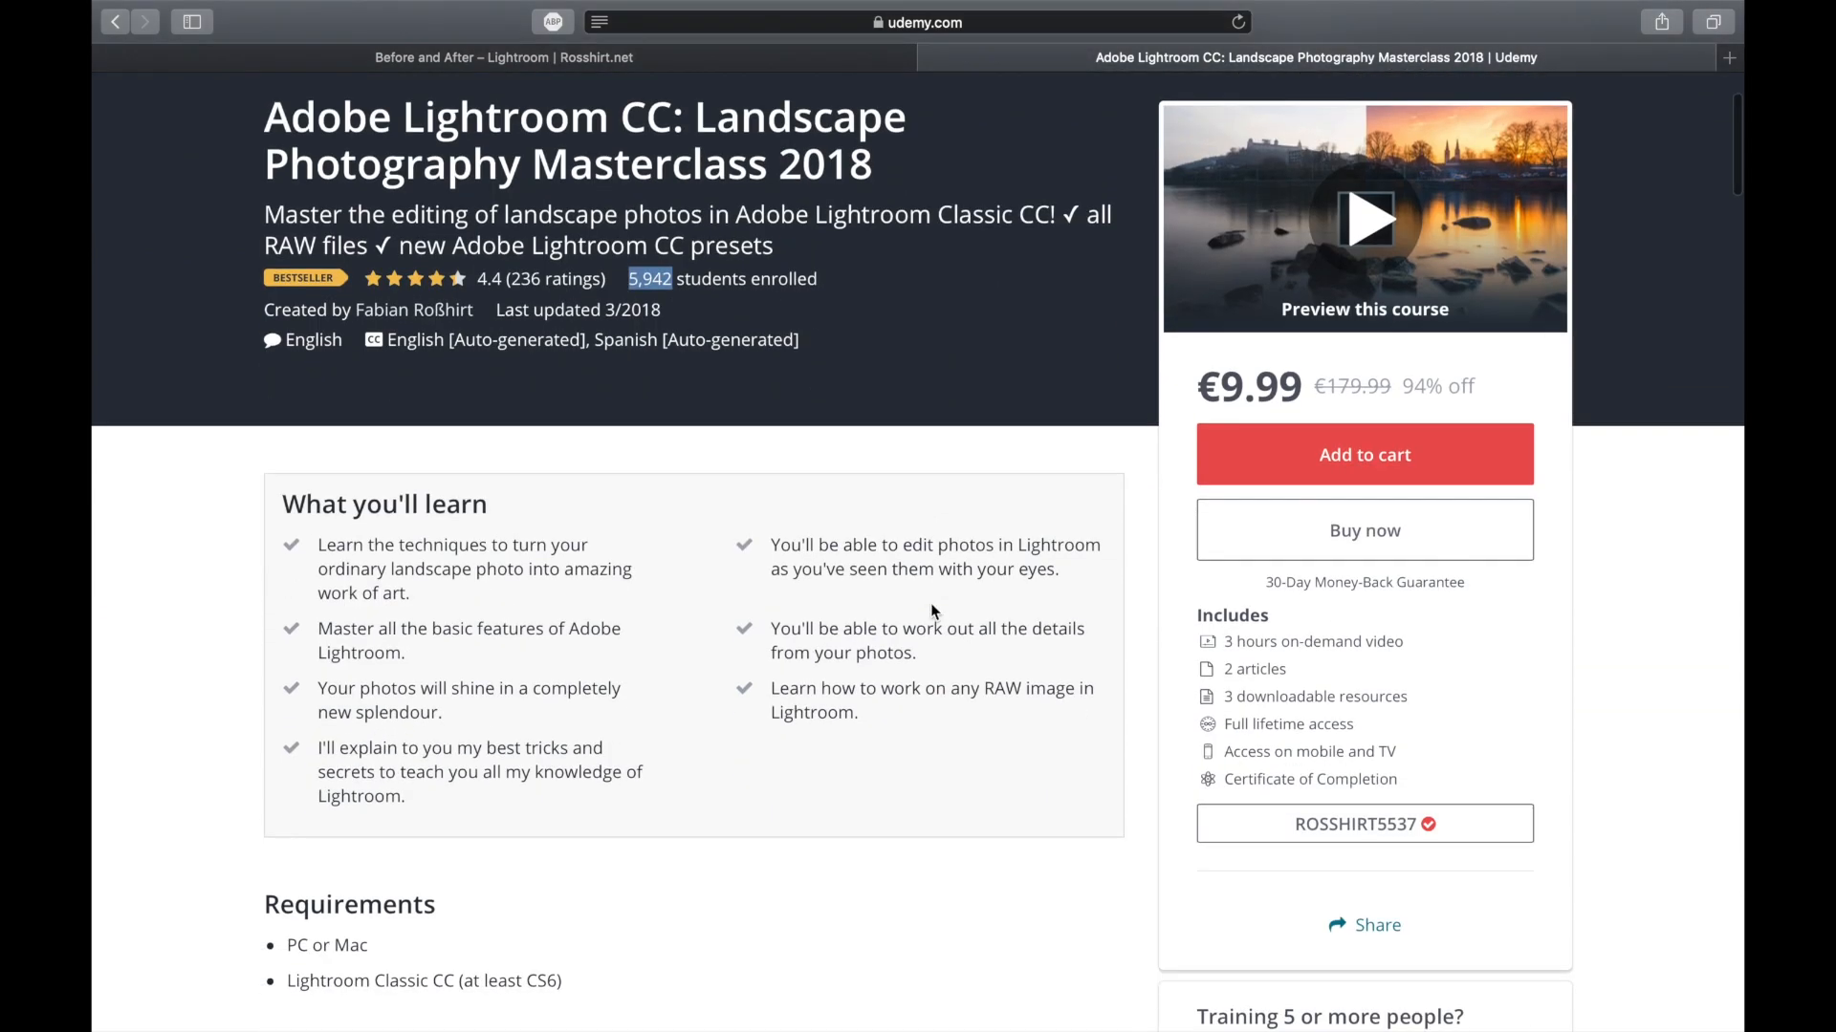
{"action": "scroll", "coordinate": [935, 612], "scroll_direction": "up", "scroll_amount": 4}
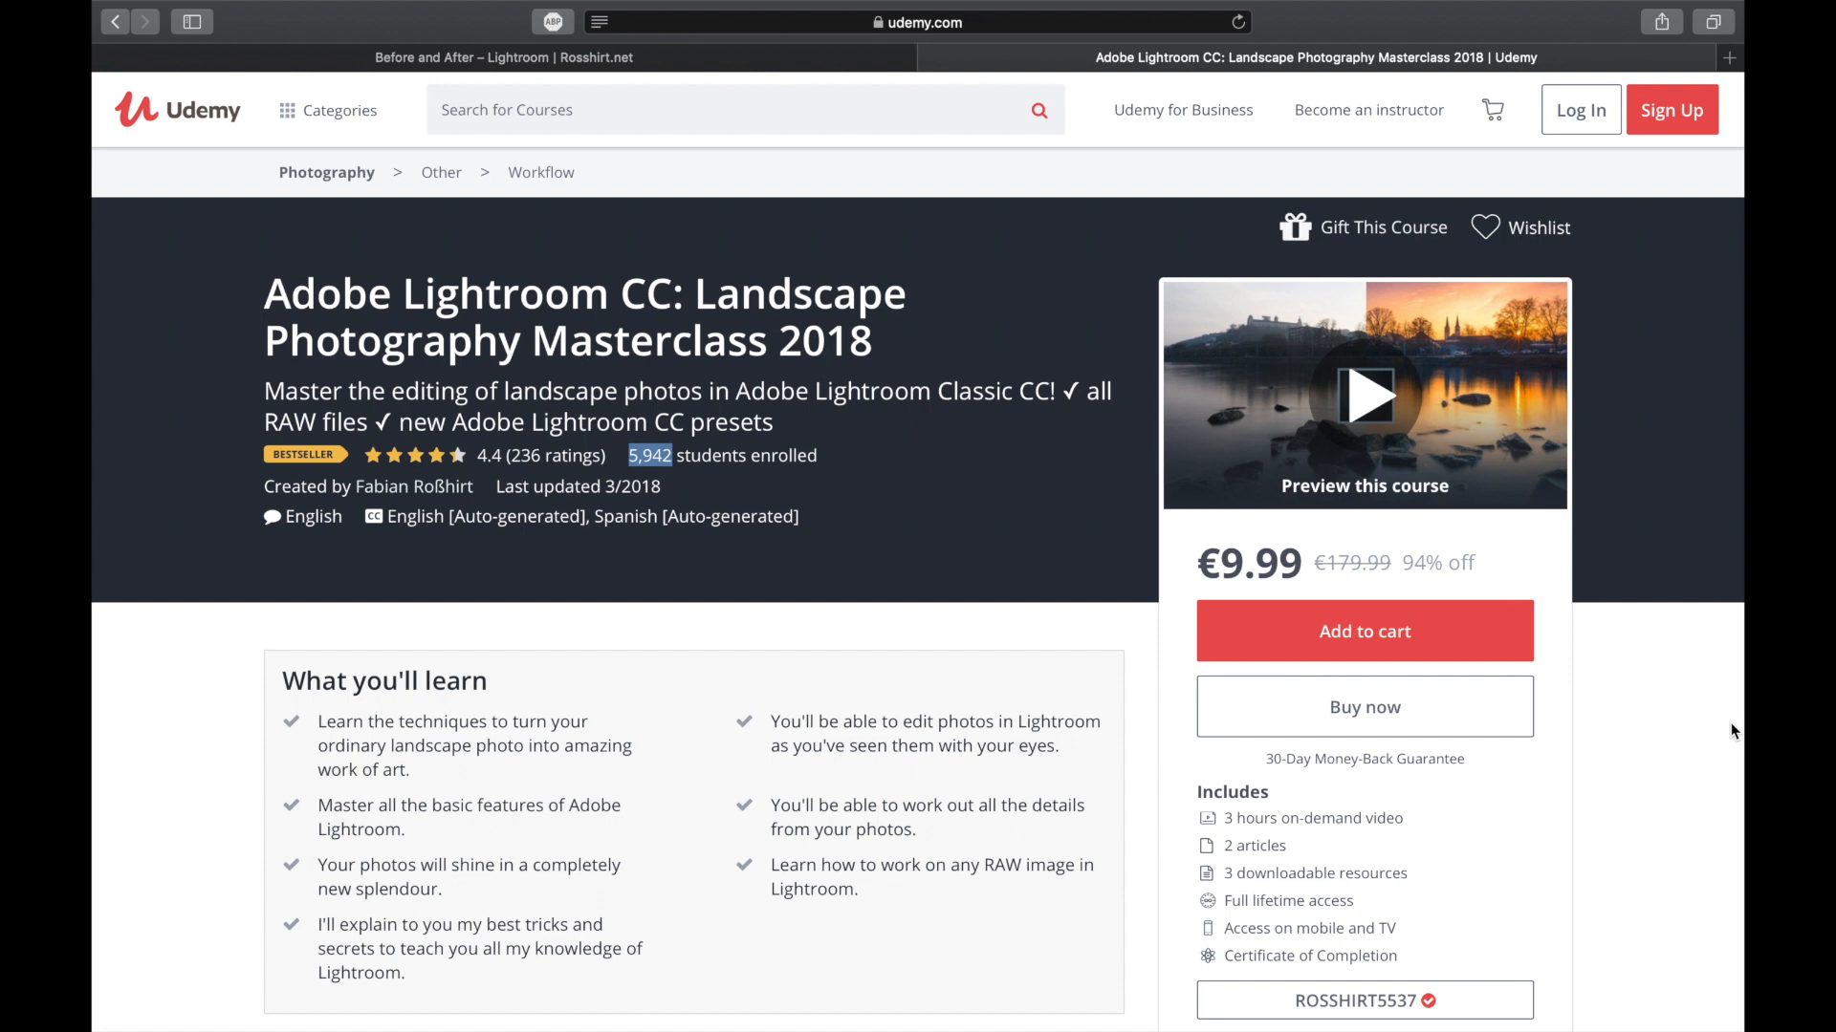
{"action": "scroll", "coordinate": [1717, 836], "scroll_direction": "down", "scroll_amount": 7}
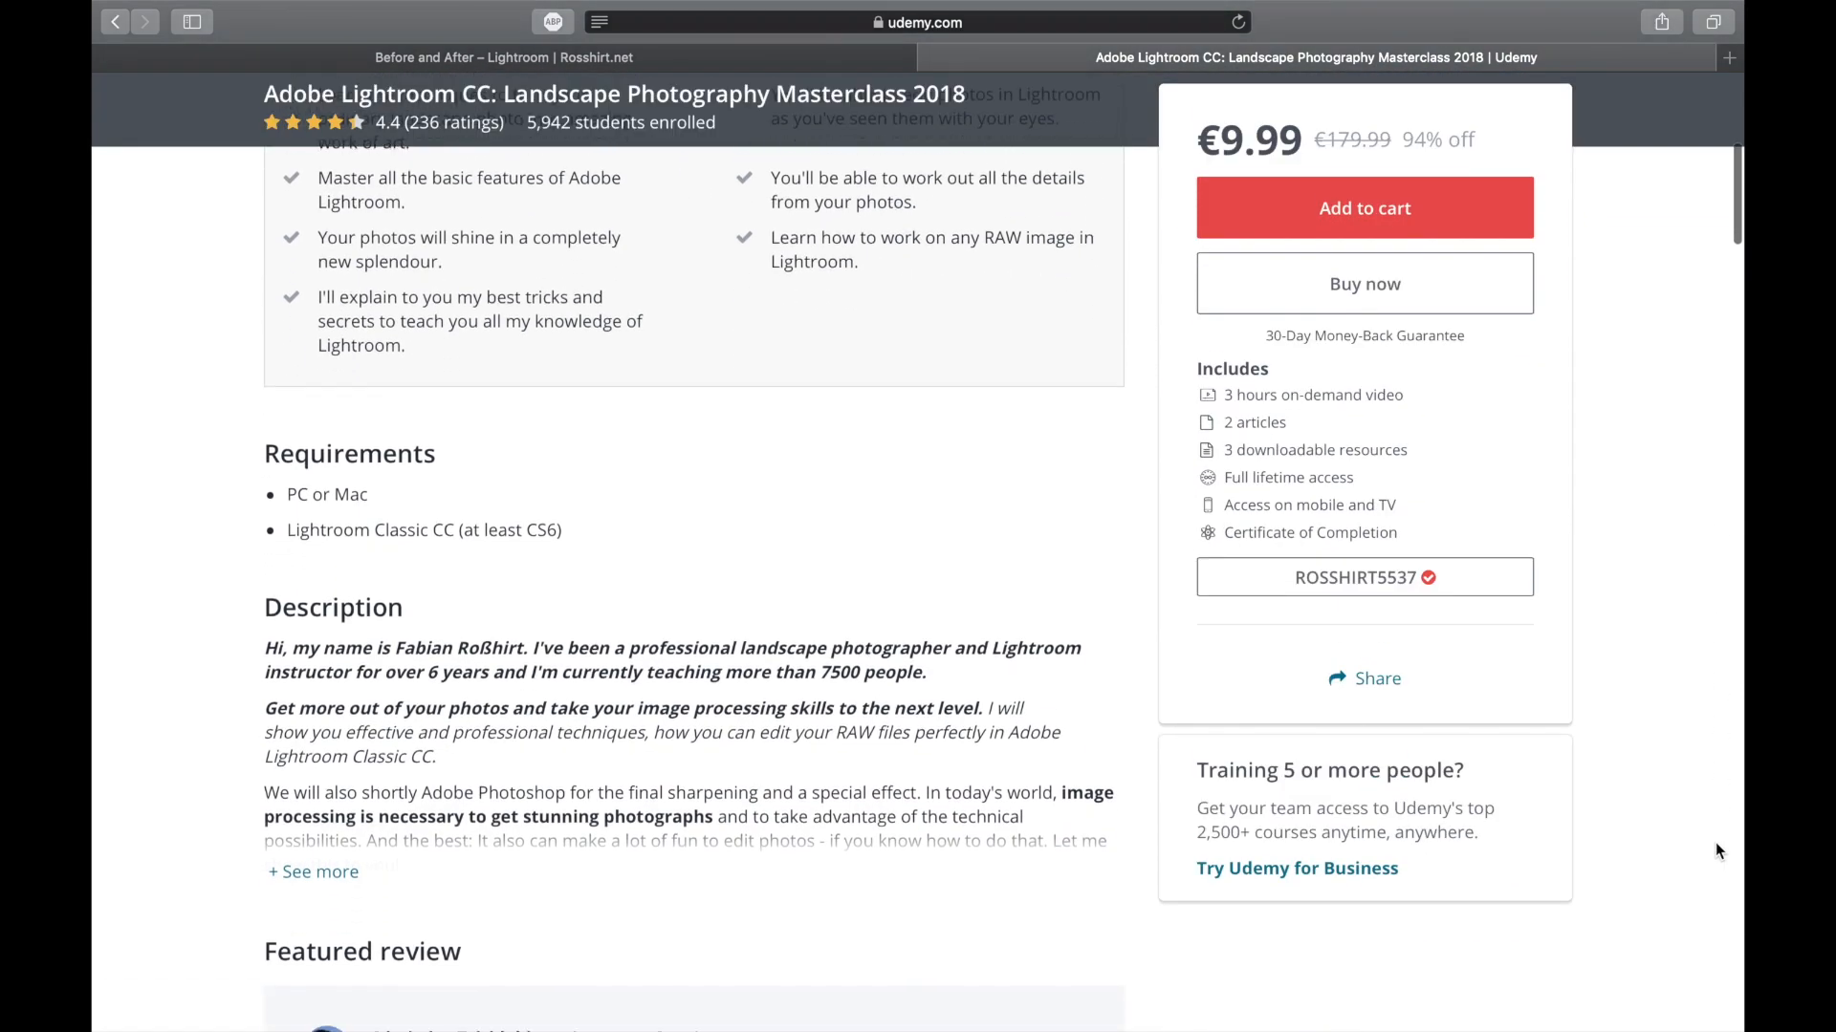
{"action": "scroll", "coordinate": [244, 788], "scroll_direction": "down", "scroll_amount": 3}
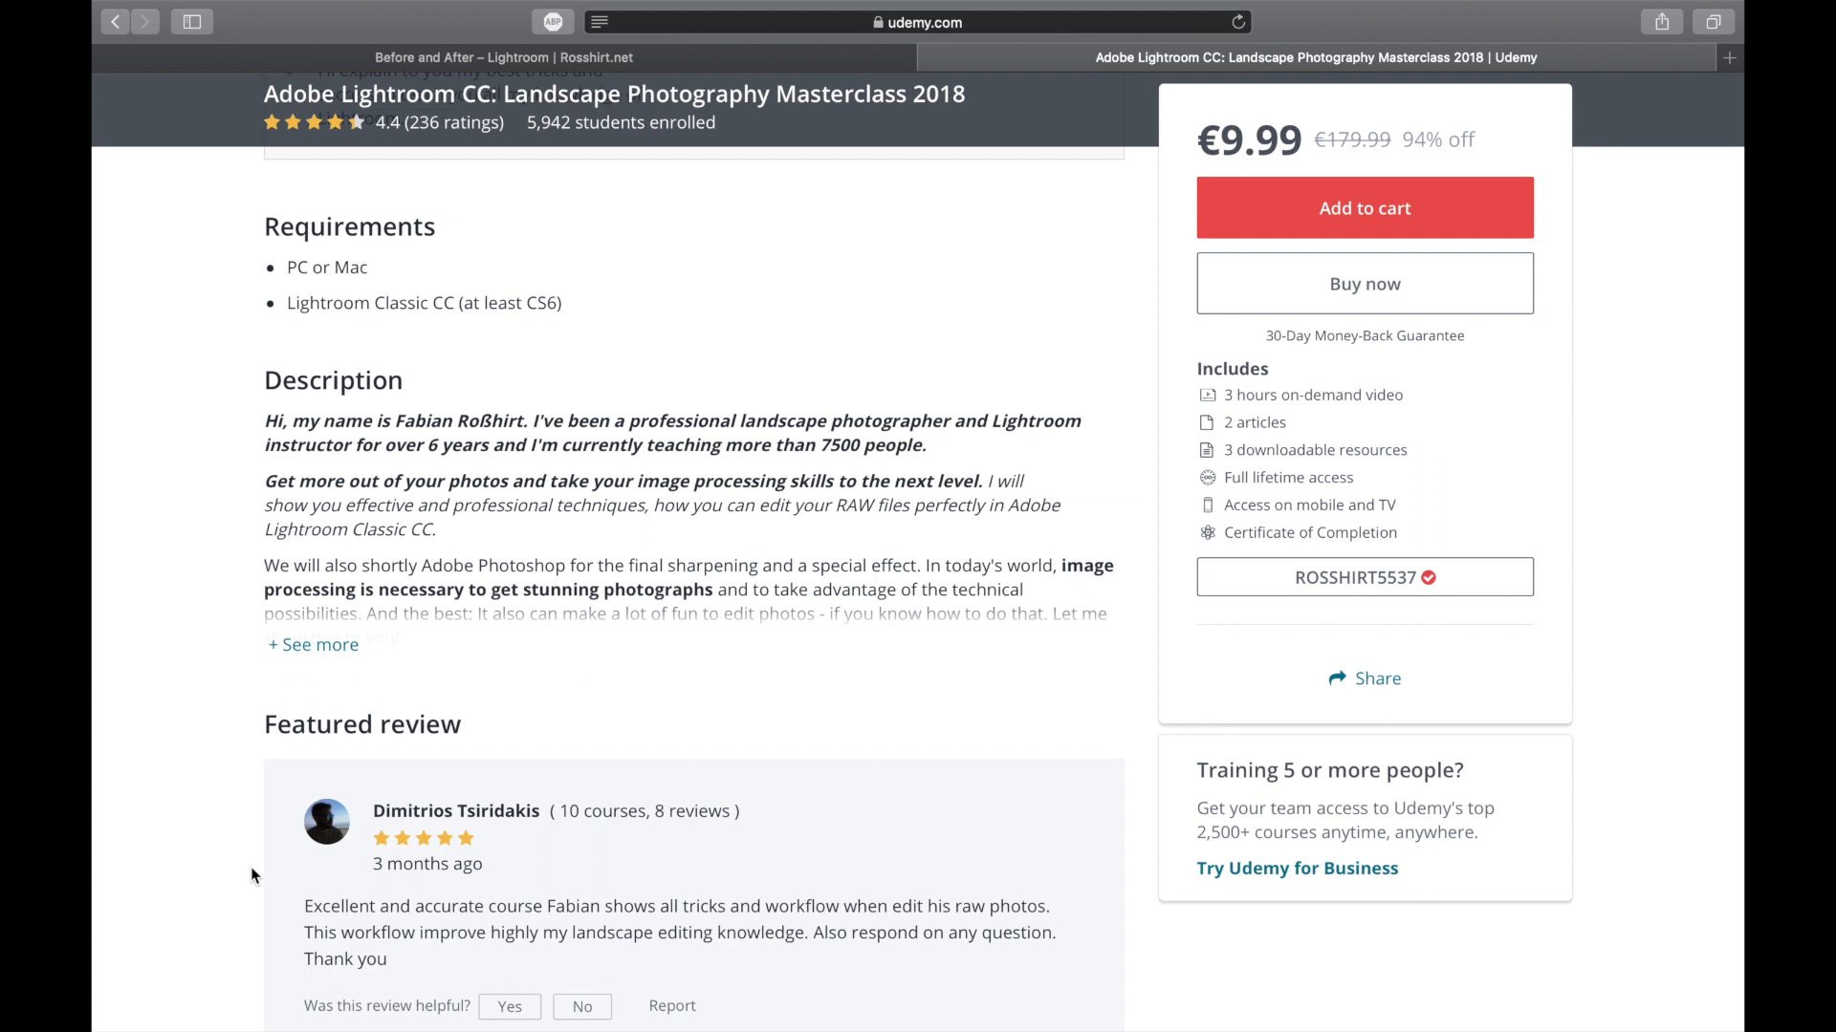
{"action": "scroll", "coordinate": [253, 876], "scroll_direction": "up", "scroll_amount": 10}
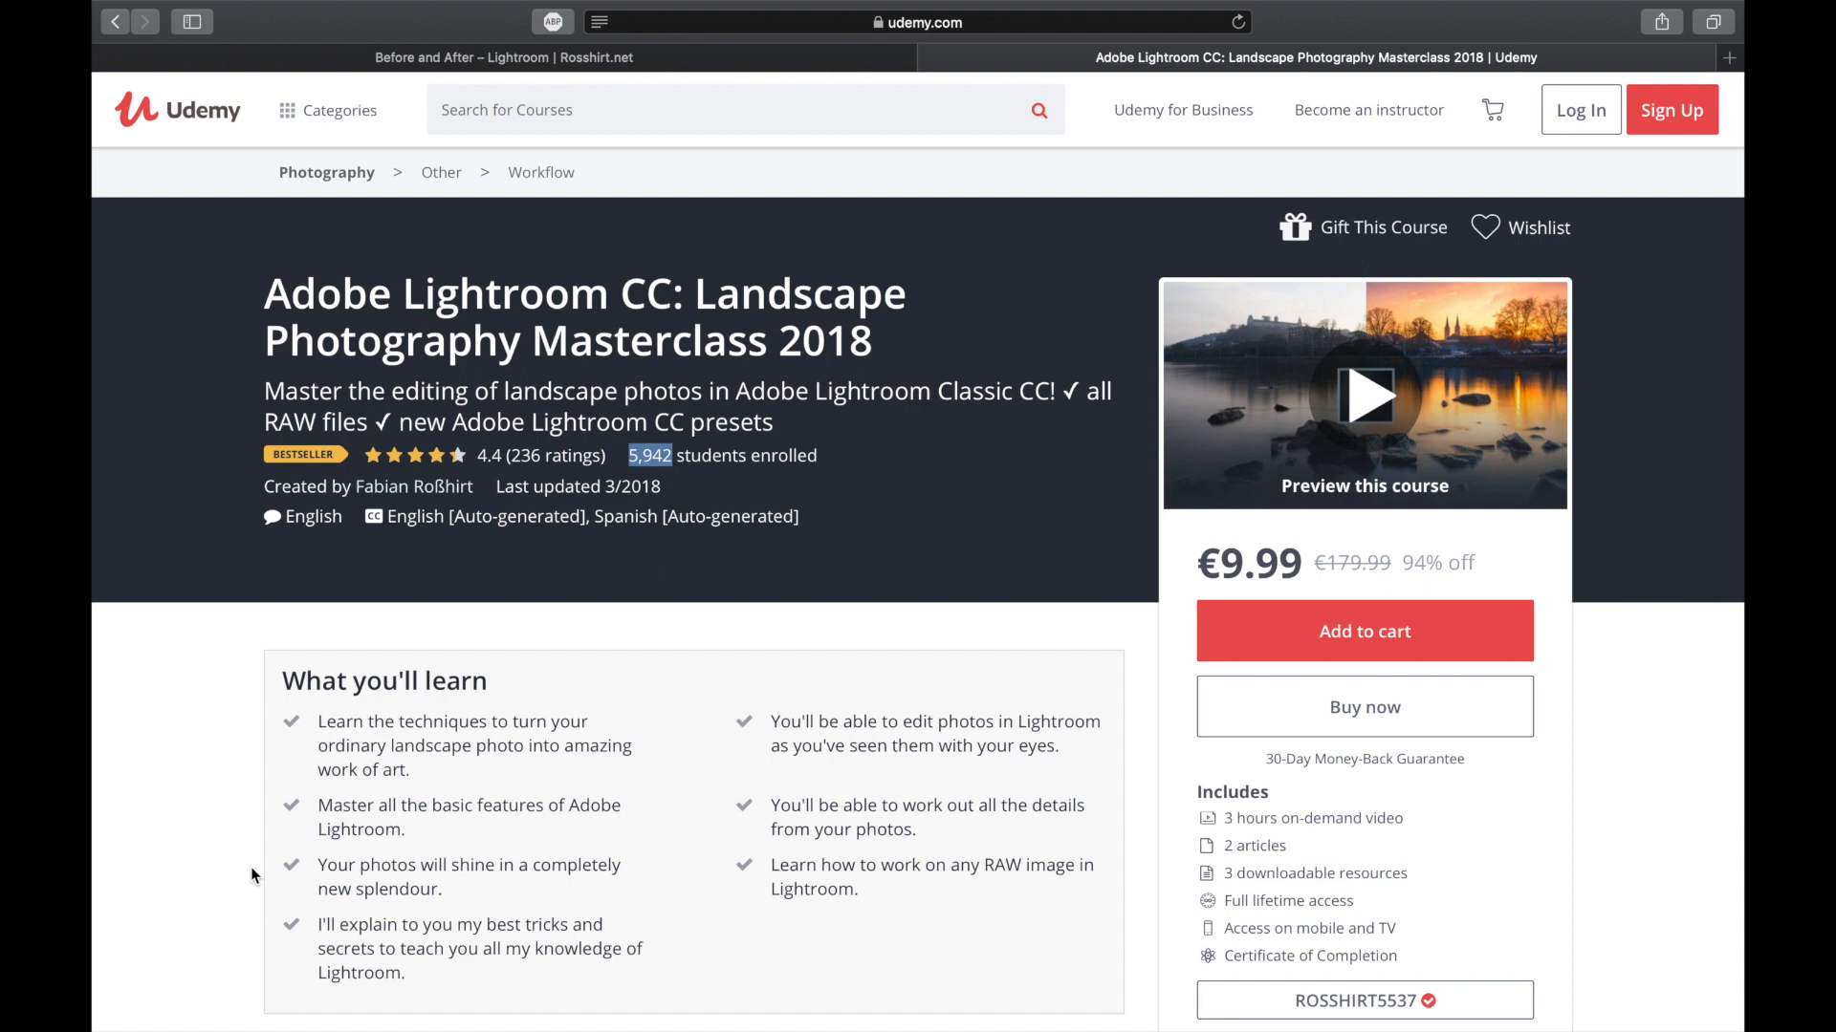
{"action": "left_click", "coordinate": [901, 533]}
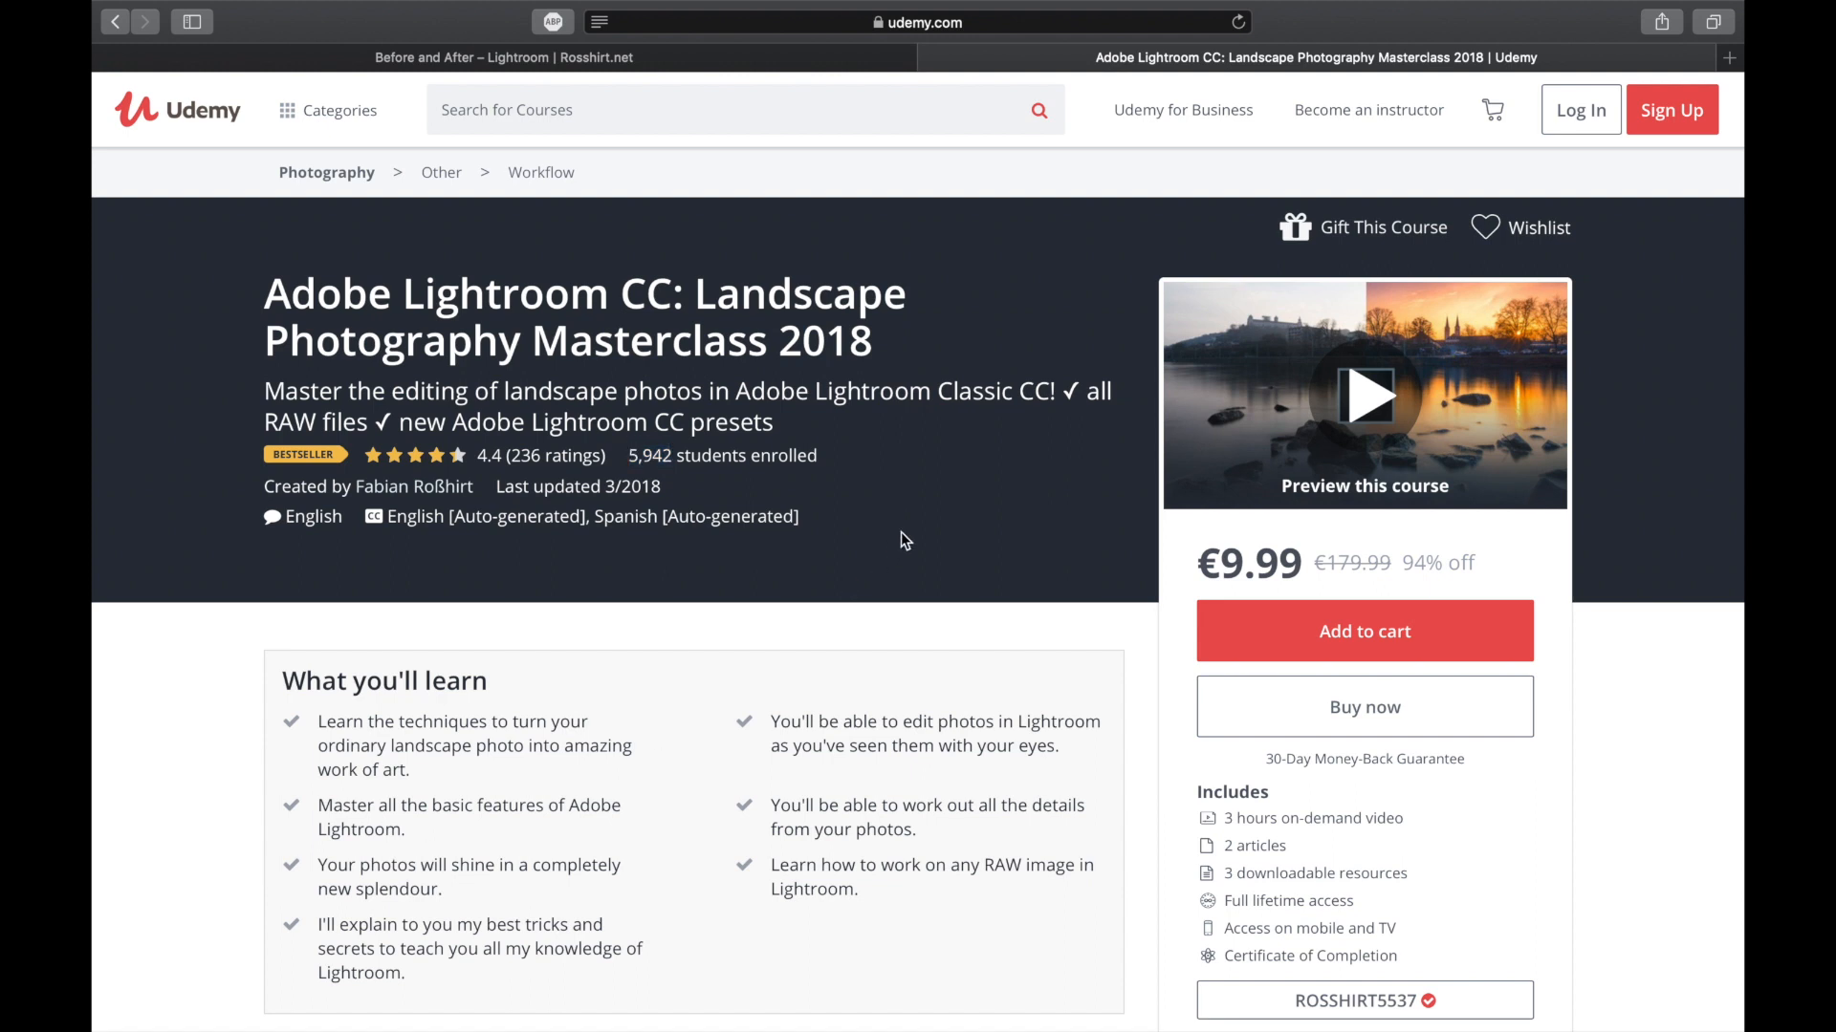